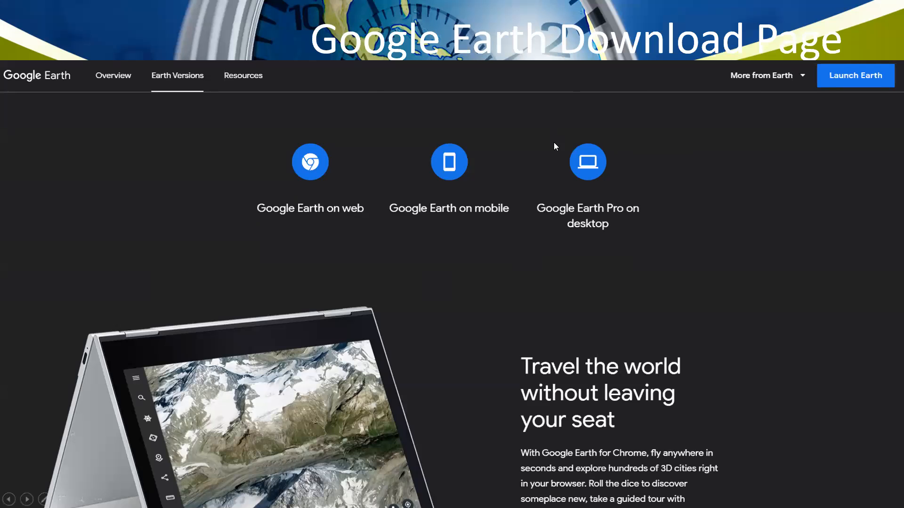
click(544, 169)
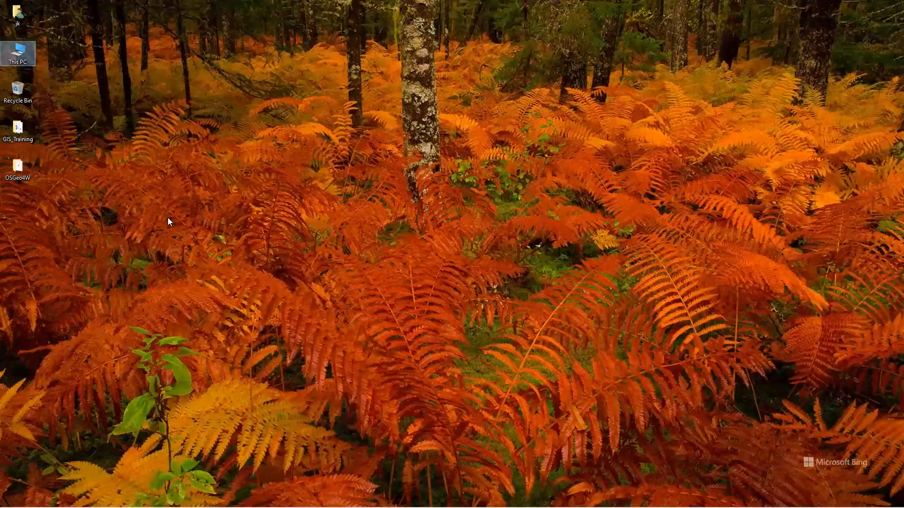
Open Firefox and search the web for "google earth".
mouse_move(302, 506)
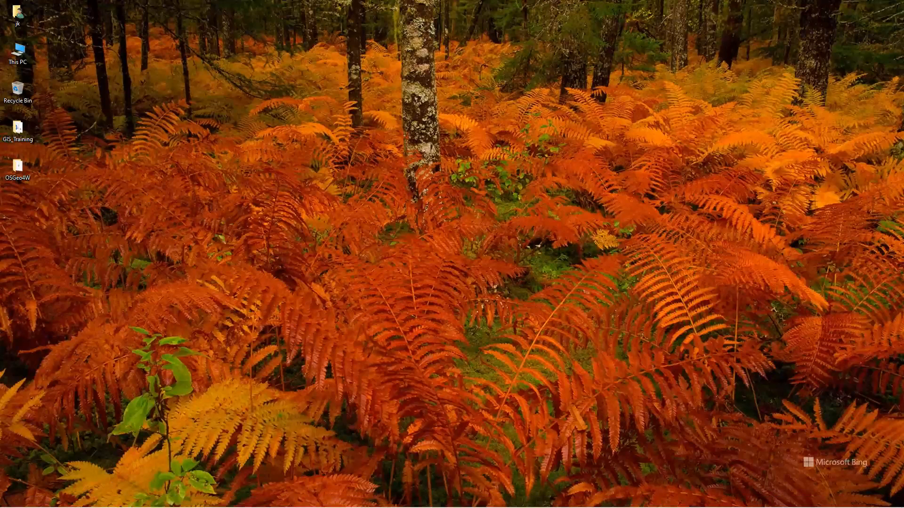
click(164, 501)
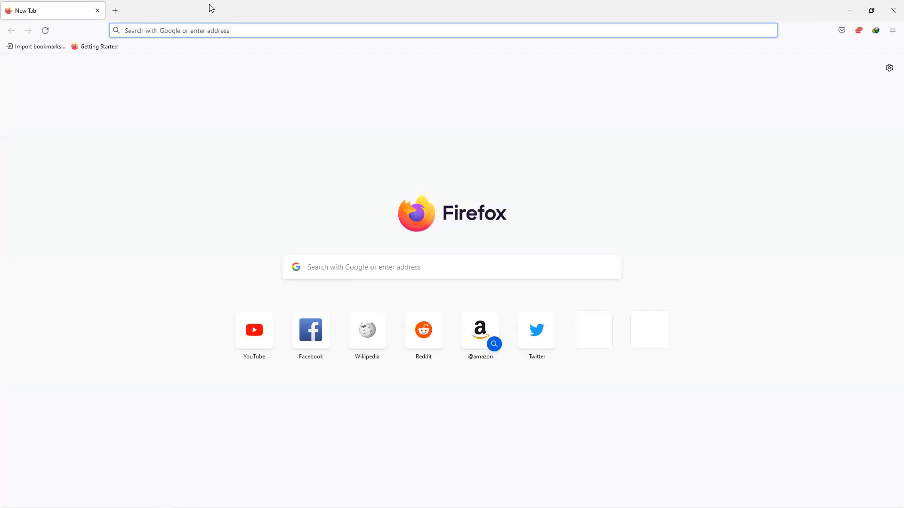
drag(211, 6, 444, 92)
click(547, 88)
click(146, 32)
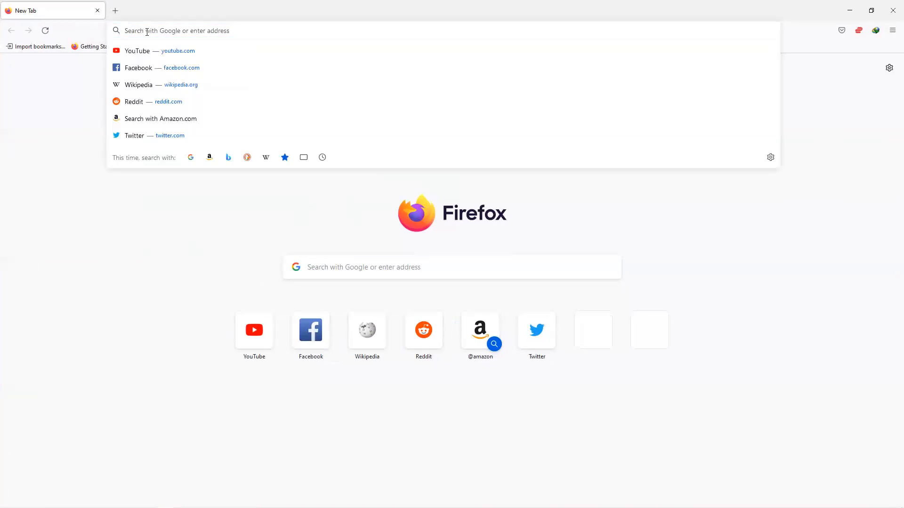
text(googl)
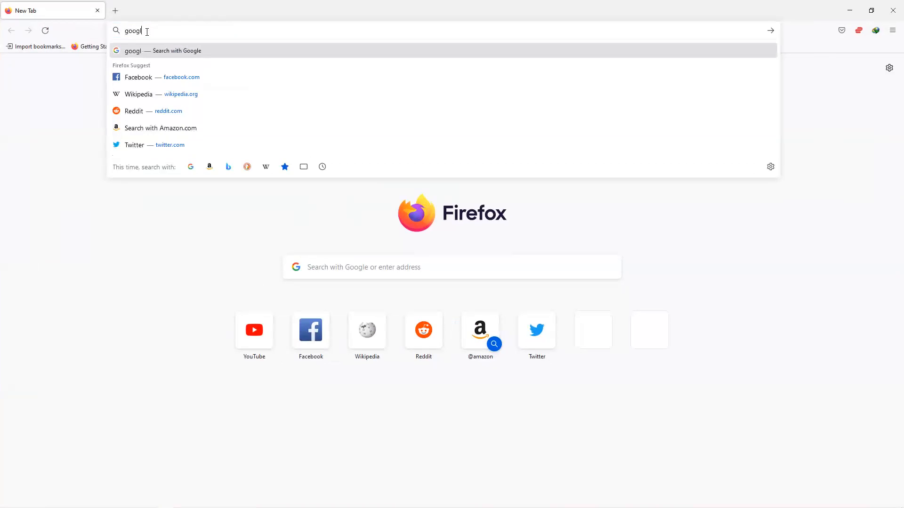
text(e earth)
key(Return)
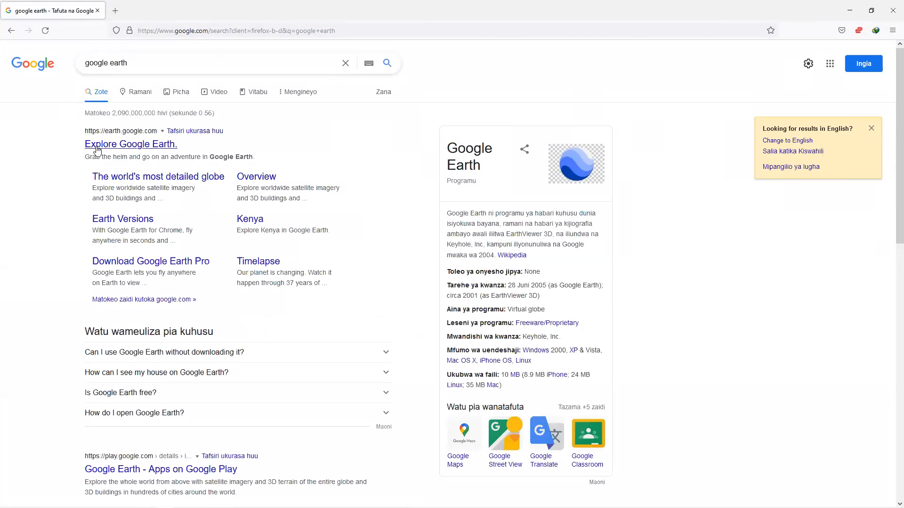
Change the language of the Google search results to English.
click(766, 143)
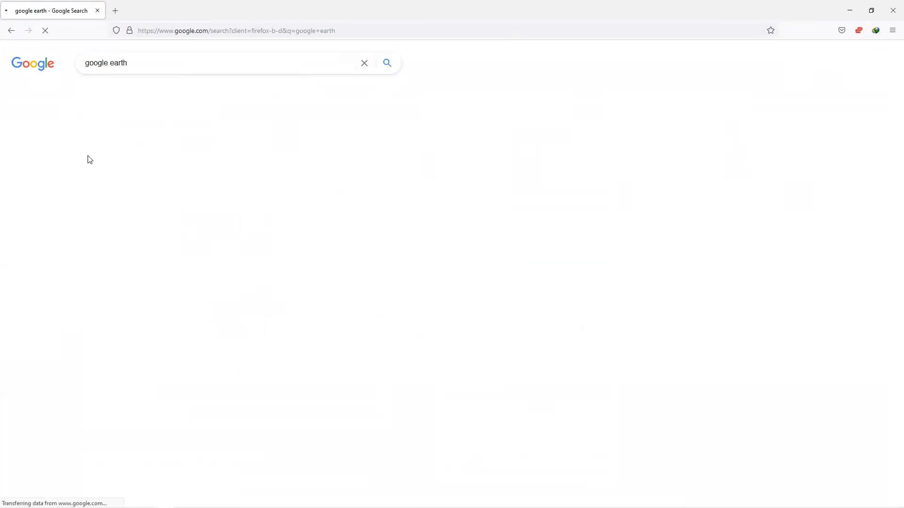
scroll(170, 328, down, 2)
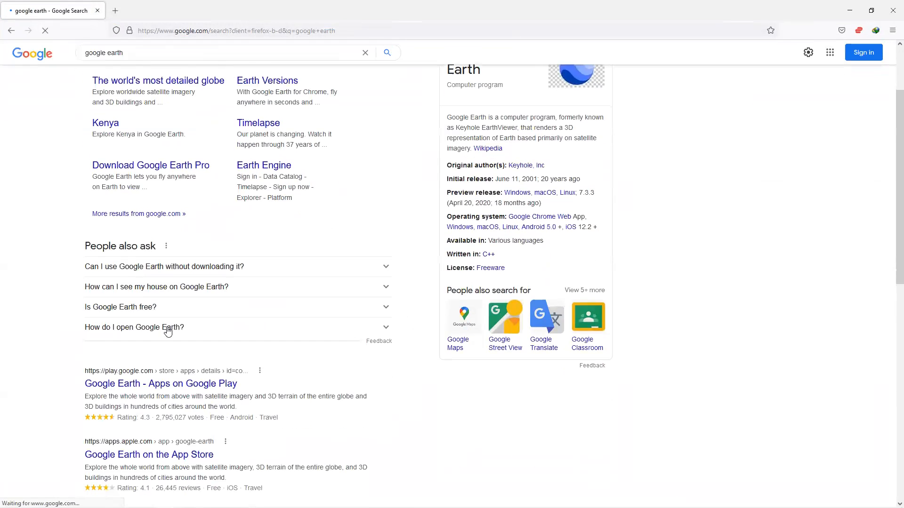
scroll(168, 332, up, 2)
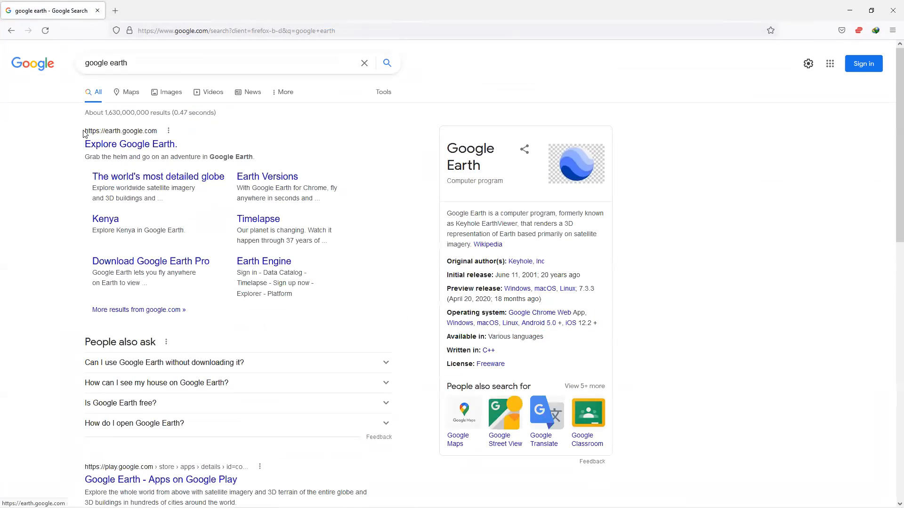
Open the "Explore Google Earth" result to view the web version of Earth and return to the search results.
drag(86, 138, 156, 133)
click(157, 133)
click(175, 30)
click(131, 146)
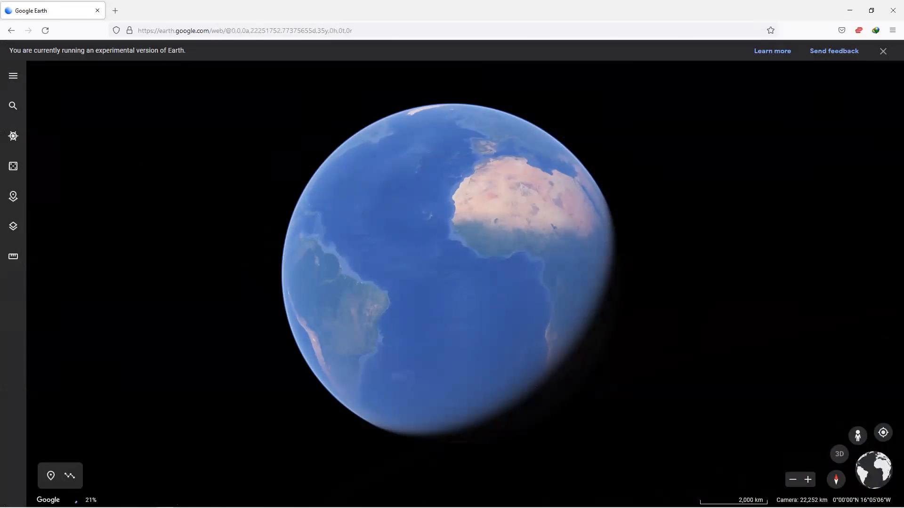
click(12, 30)
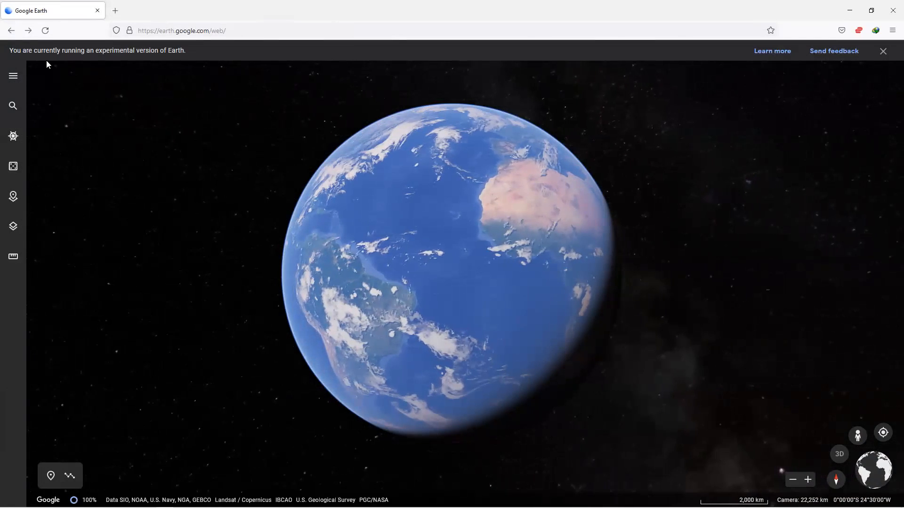
click(13, 32)
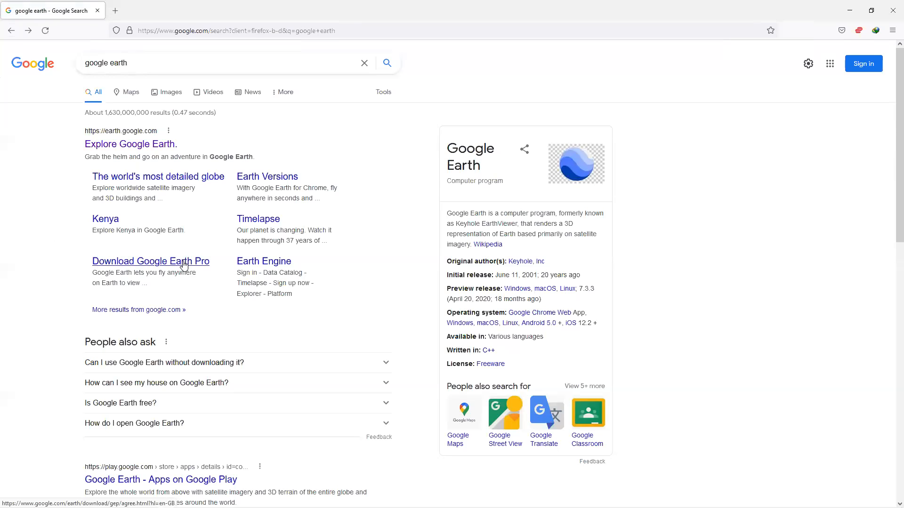
click(154, 69)
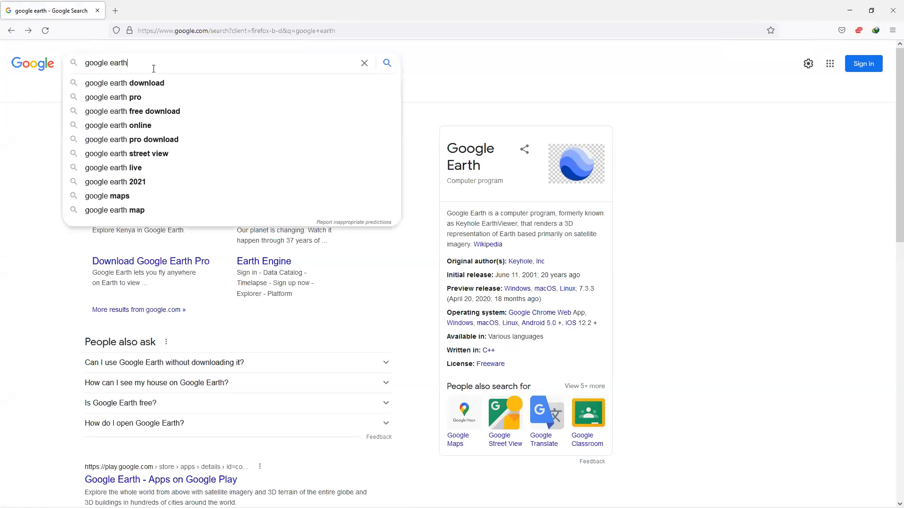
text(pro)
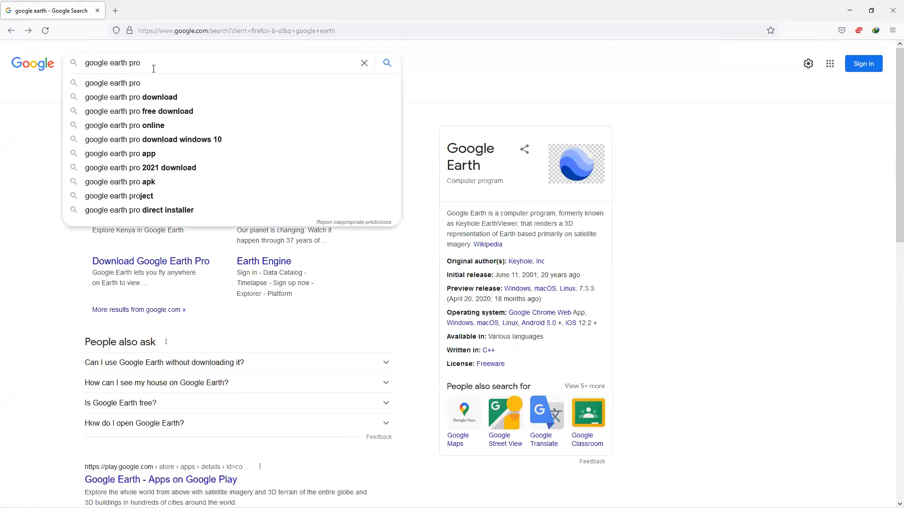
key(ctrl+shift+Left)
key(ctrl+shift+Left)
key(ctrl+shift+Left)
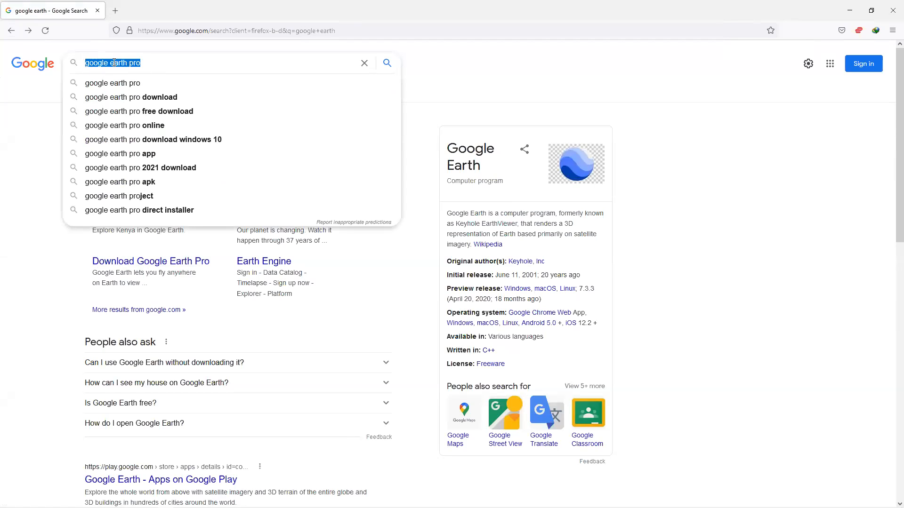
click(146, 63)
key(ctrl+shift+Left)
key(ctrl+shift+Left)
key(ctrl+shift+Left)
Replace the search results tab with a new tab and search for "google earth pro".
click(115, 10)
click(98, 10)
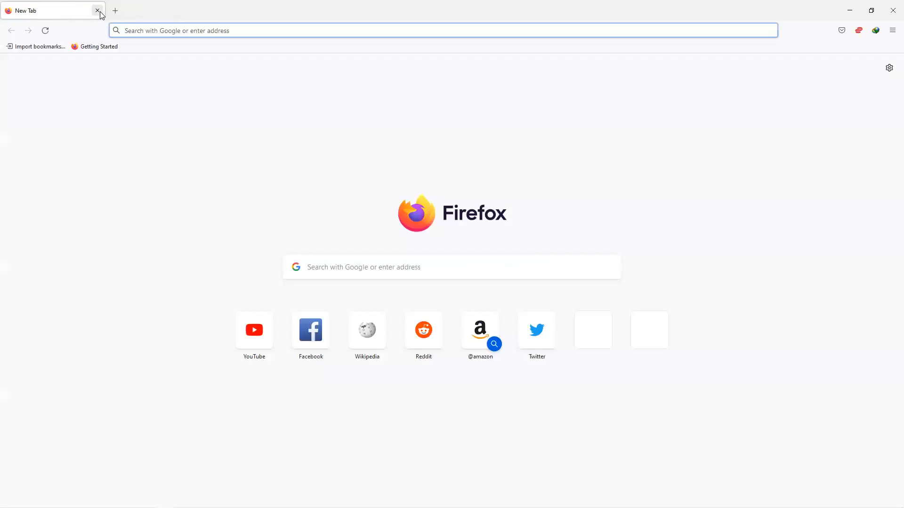
text(google)
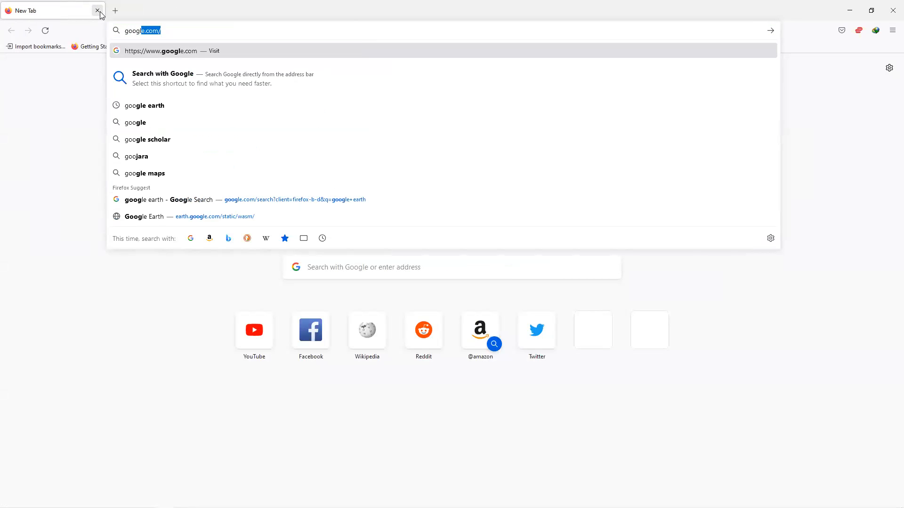
text( earth pro)
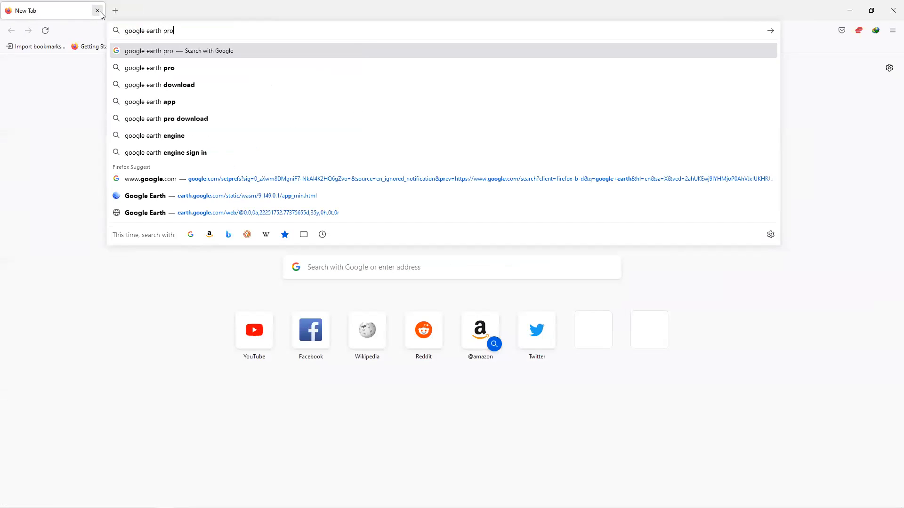
key(Return)
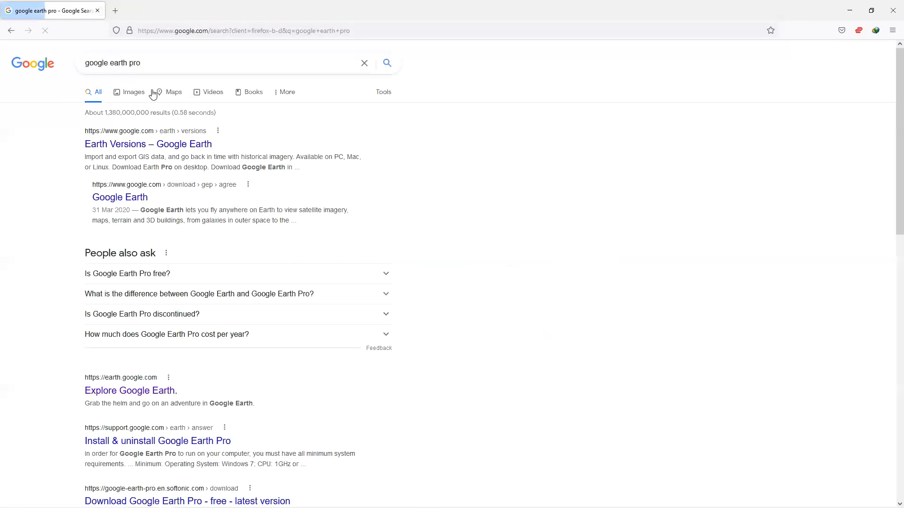
Open the "Earth Versions – Google Earth" search result in a new tab and switch to it.
drag(149, 63, 79, 63)
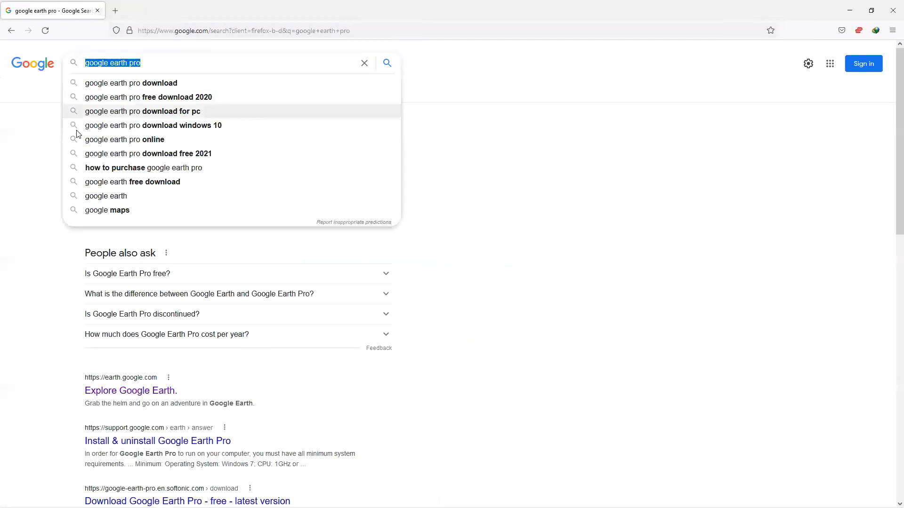
click(54, 147)
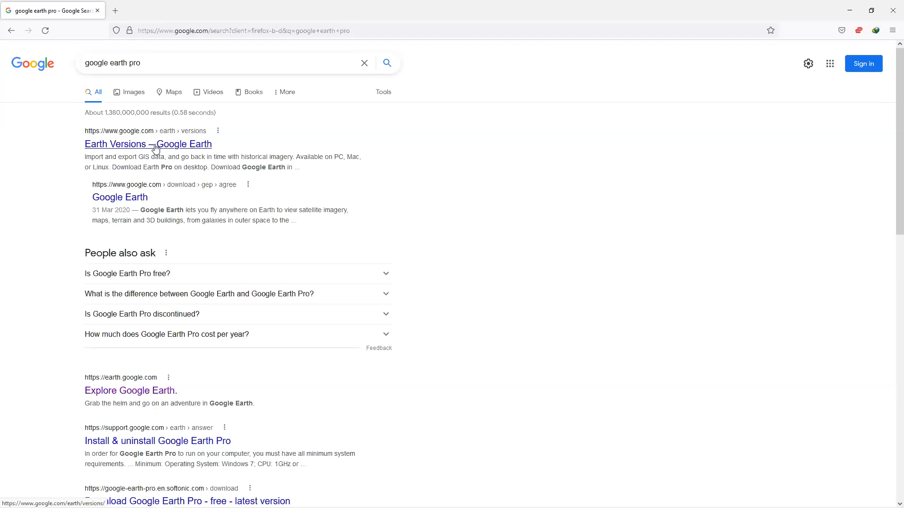
right_click(175, 145)
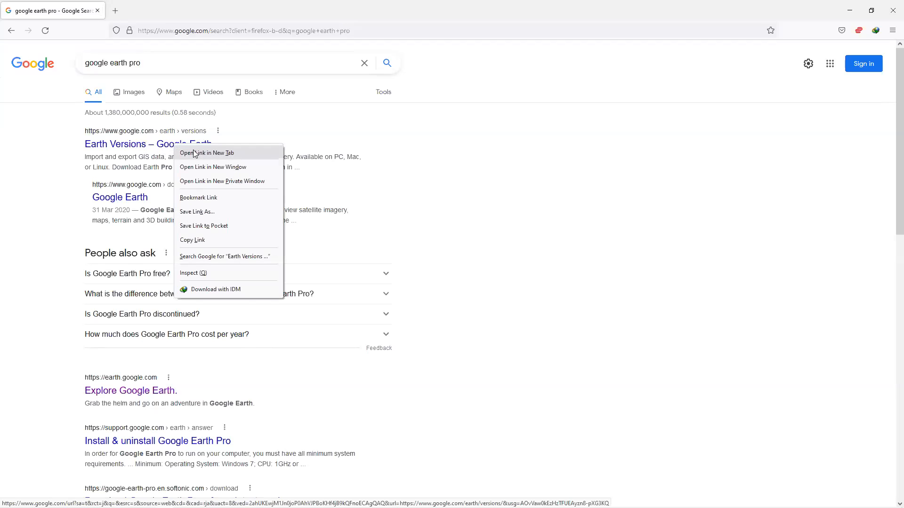
click(197, 153)
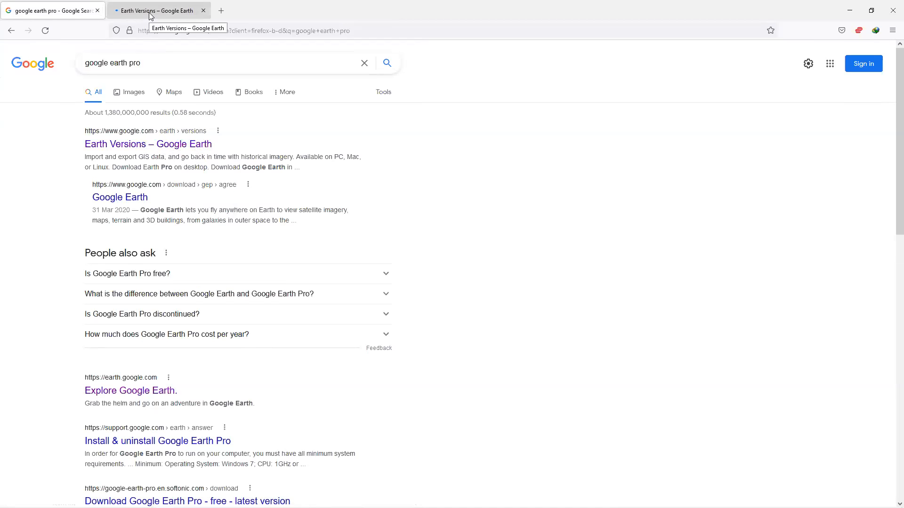
click(150, 13)
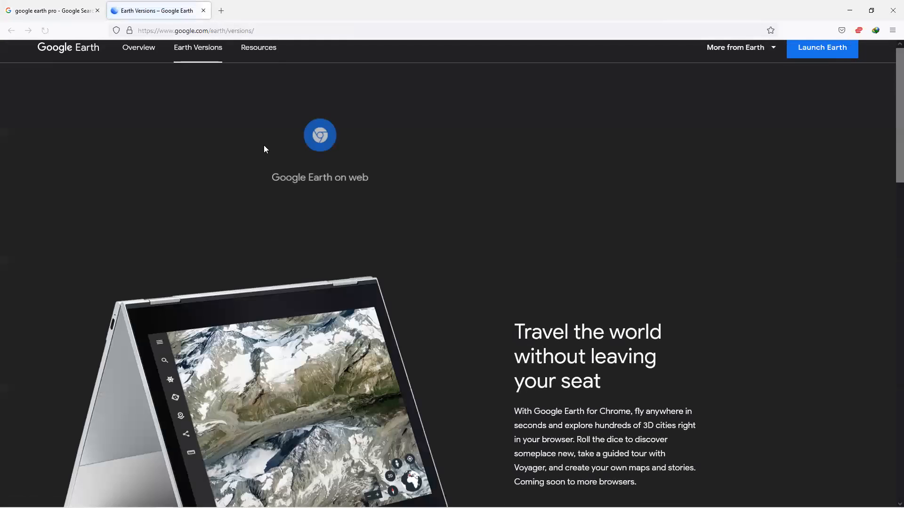
Copy the web address of the Earth Versions page.
drag(259, 33, 130, 31)
right_click(235, 34)
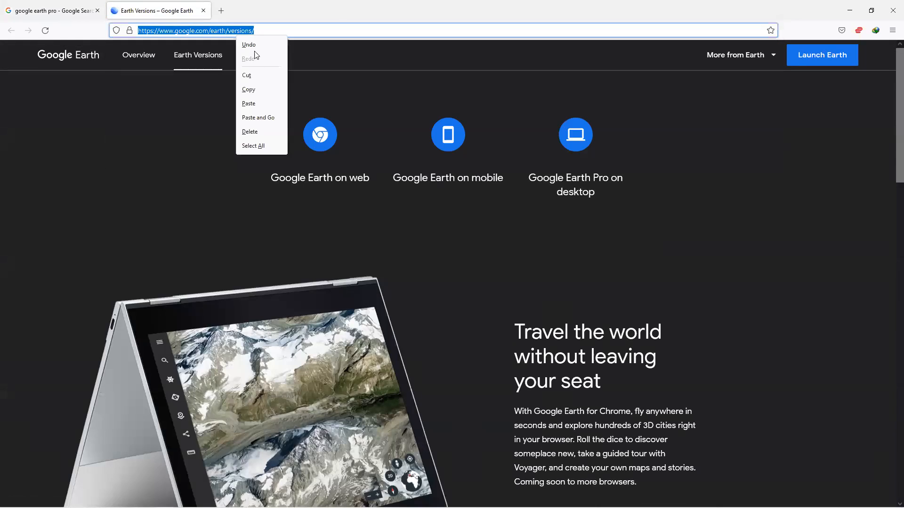
click(256, 91)
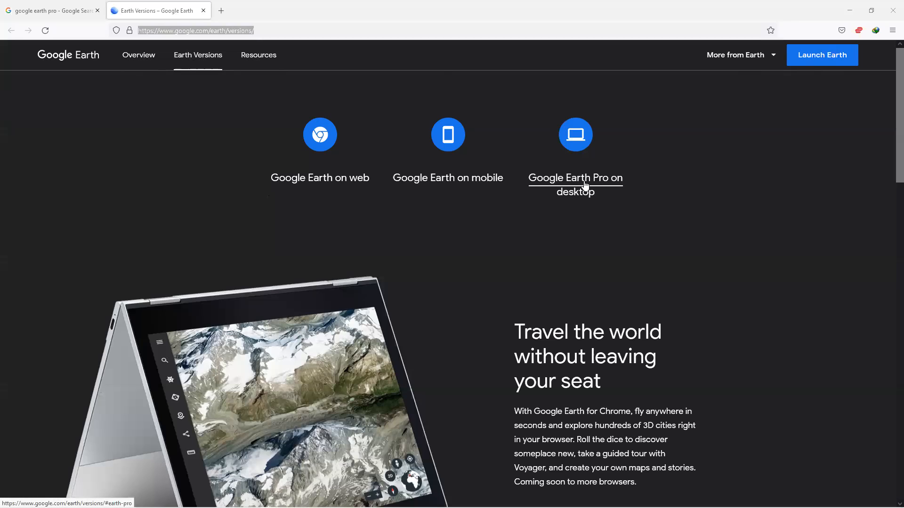
Go to the "Google Earth Pro on desktop" section of the Earth Versions page.
drag(637, 235, 599, 188)
click(538, 117)
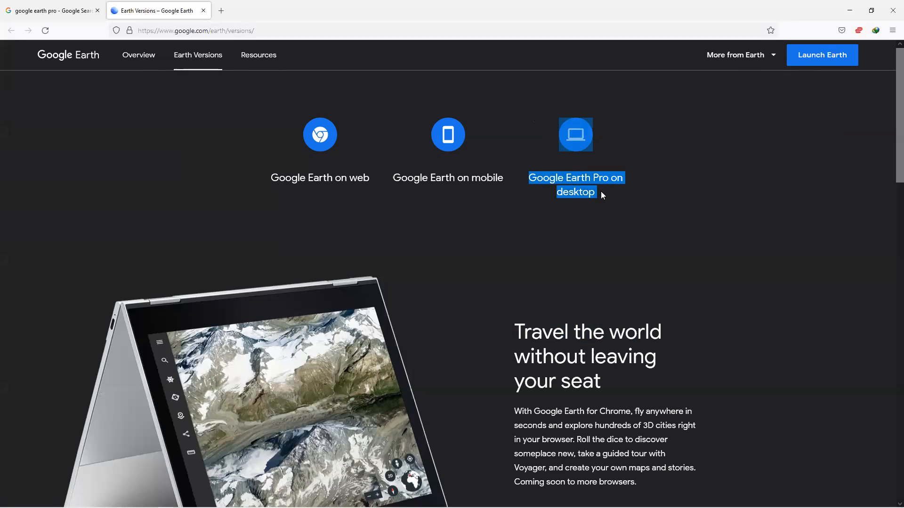
click(645, 147)
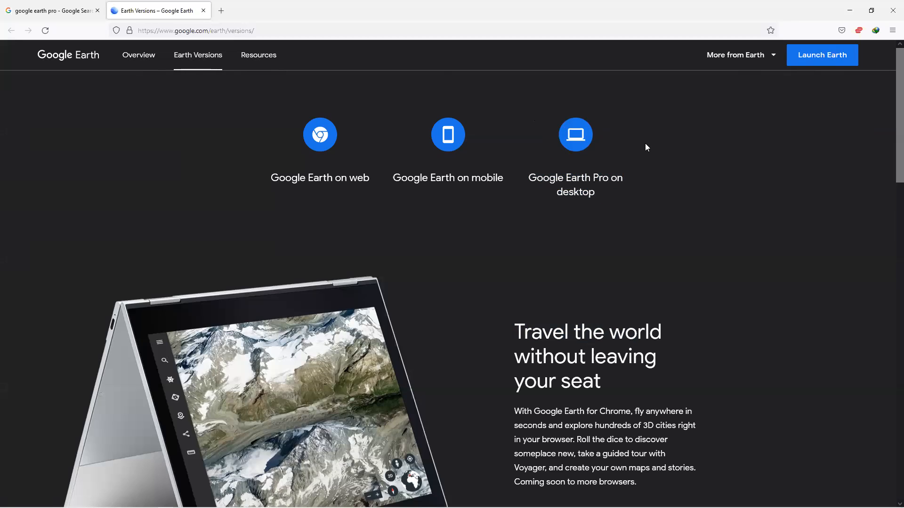
click(584, 189)
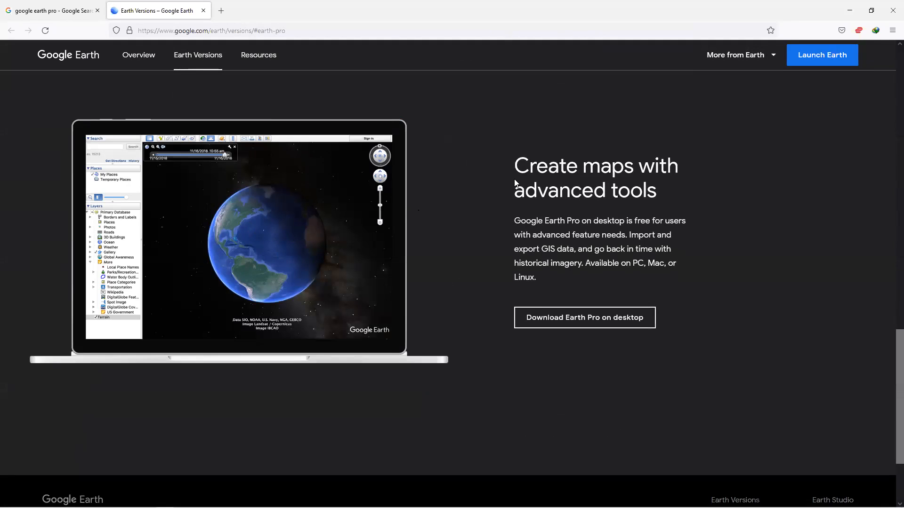
Request the desktop download of Earth Pro from the "Create maps with advanced tools" section.
drag(514, 163, 665, 196)
click(589, 179)
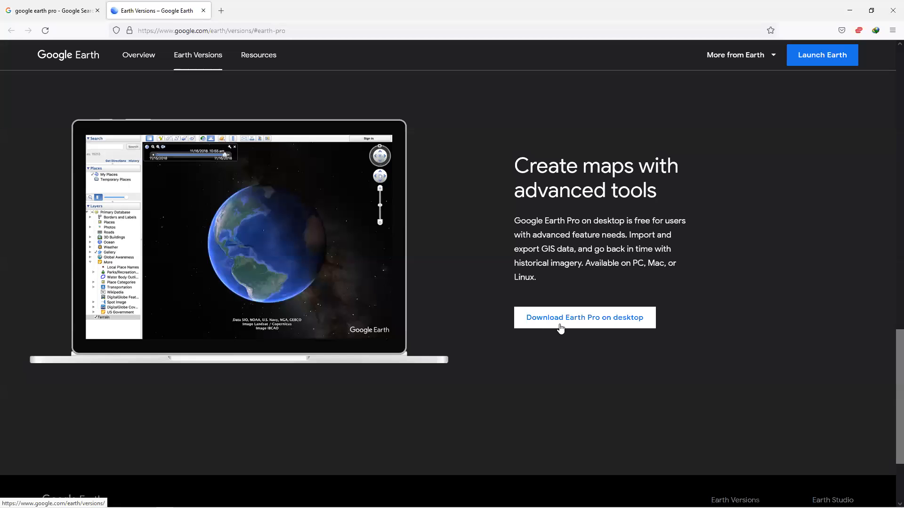
click(618, 324)
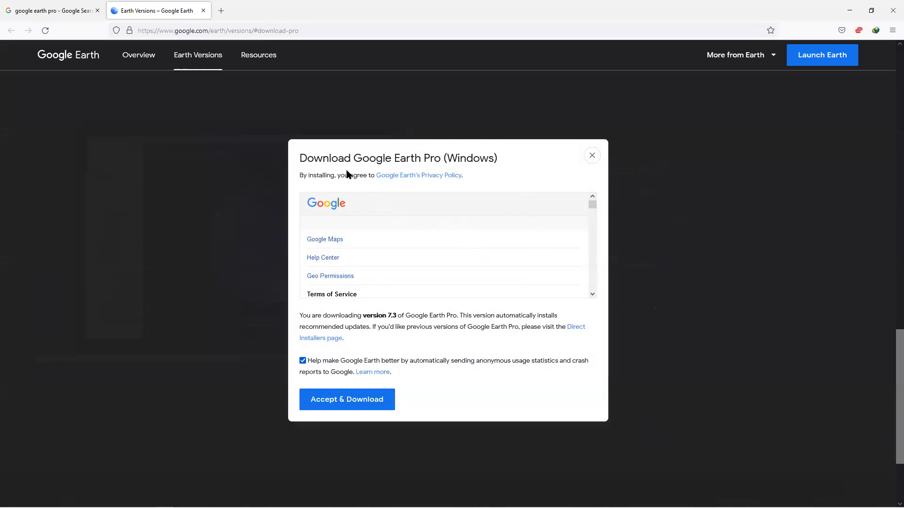
Check which operating system the Google Earth Pro download is meant for.
drag(299, 158, 532, 149)
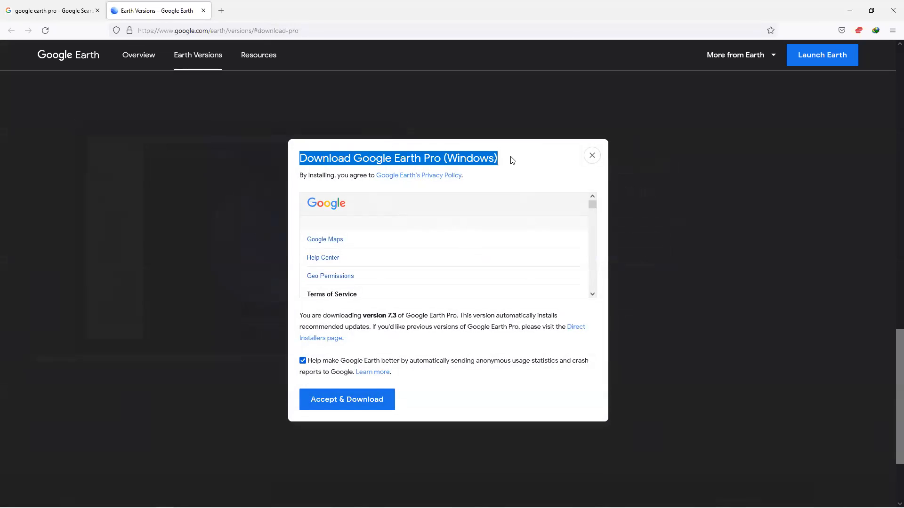
click(470, 158)
drag(447, 158, 494, 159)
click(463, 159)
click(450, 159)
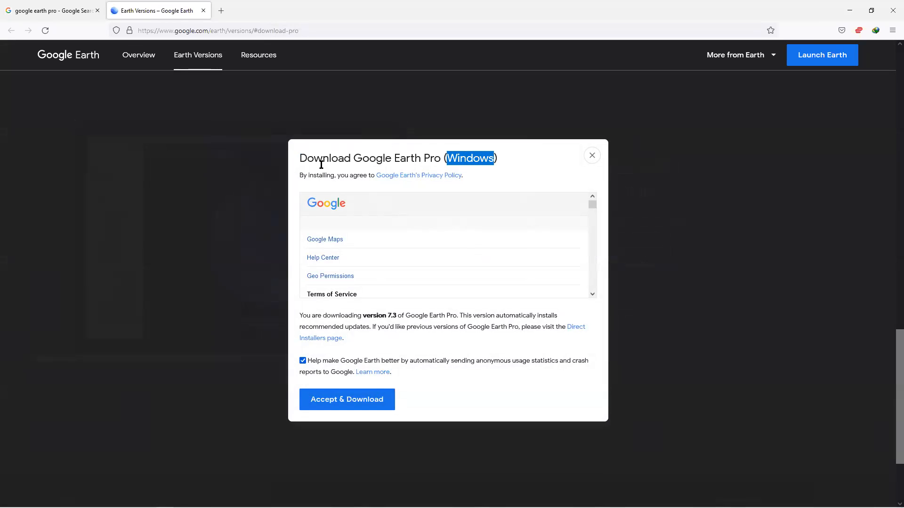
click(456, 156)
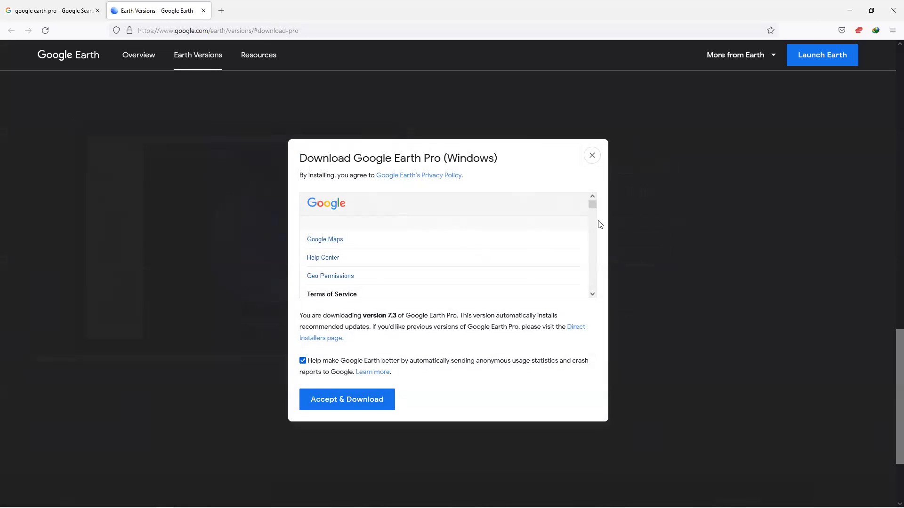
drag(448, 159, 496, 160)
click(495, 160)
Opt out of sending anonymous usage statistics and crash reports, and accept the terms to download Google Earth Pro.
drag(310, 361, 479, 362)
click(450, 362)
click(303, 361)
click(368, 400)
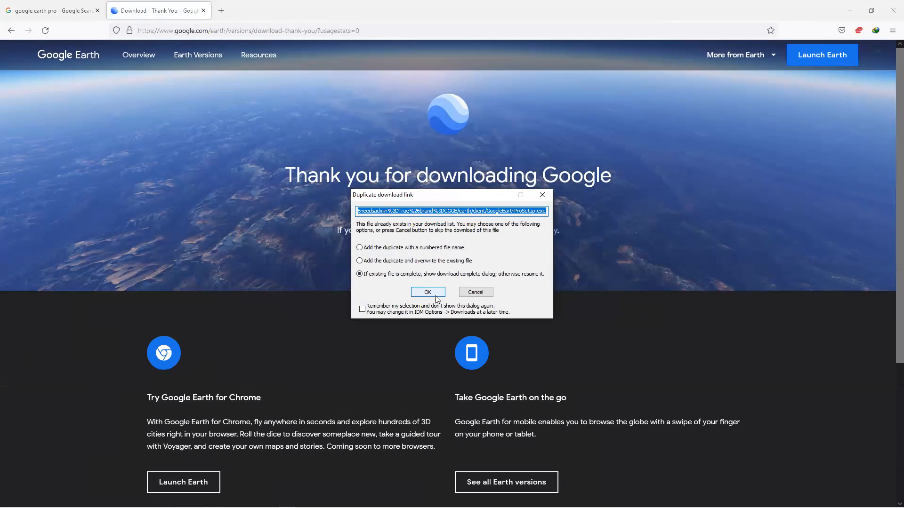
Resolve the duplicate download by reusing the existing complete installer file, and show the folder containing it.
drag(435, 198, 279, 228)
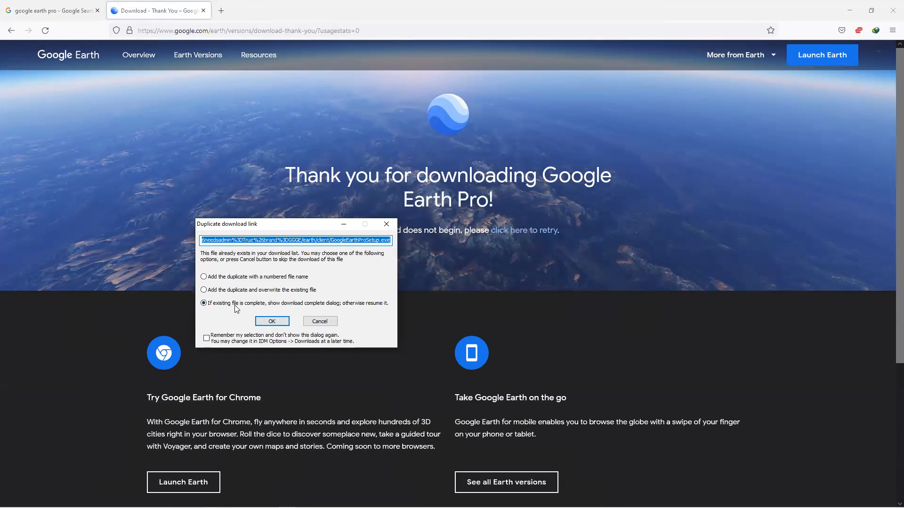
click(272, 322)
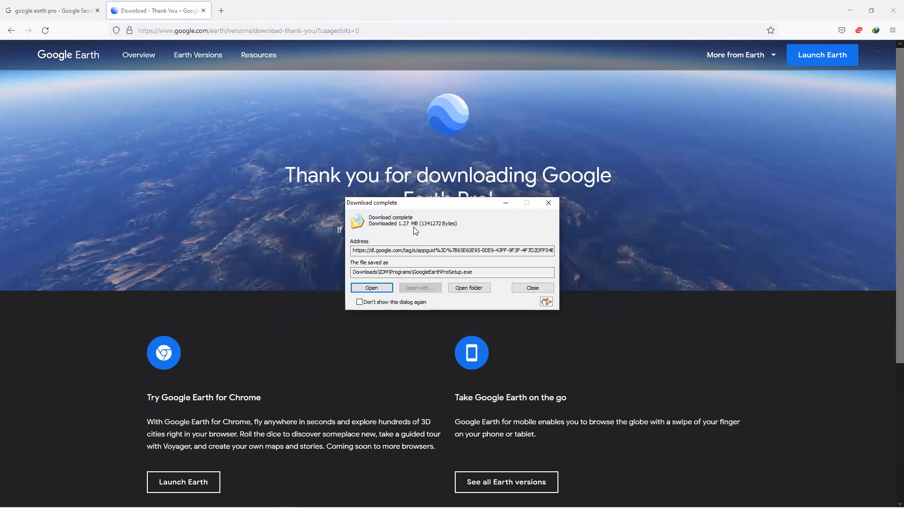
click(475, 289)
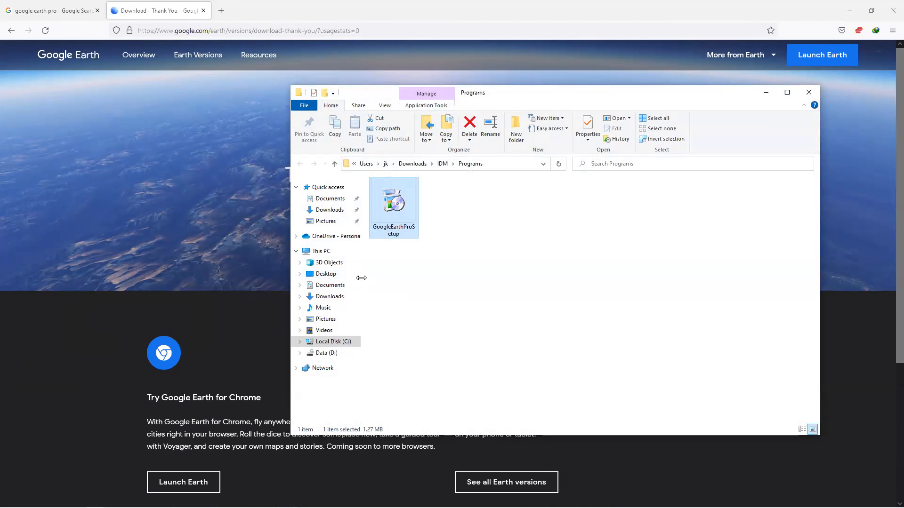
Narrow the folder window's navigation pane and show GoogleEarthProSetup as a large icon with nothing selected.
drag(360, 278, 270, 273)
click(800, 429)
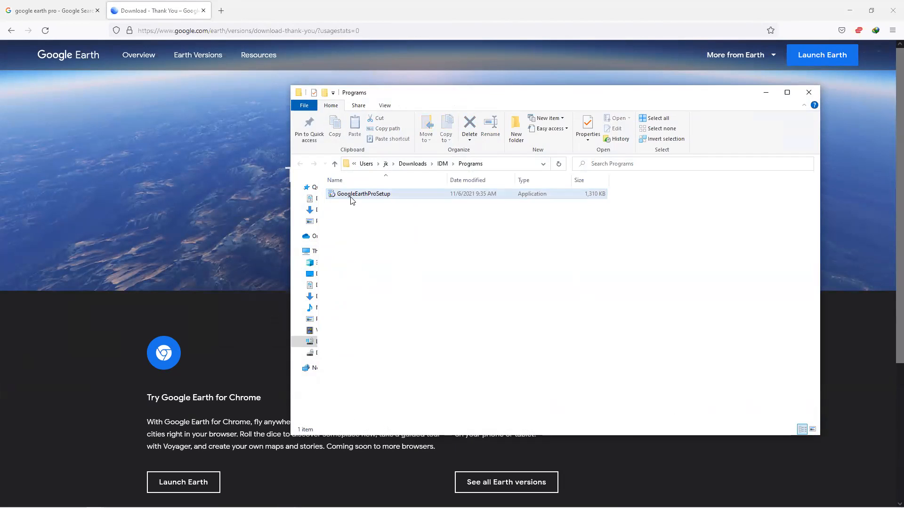
click(811, 431)
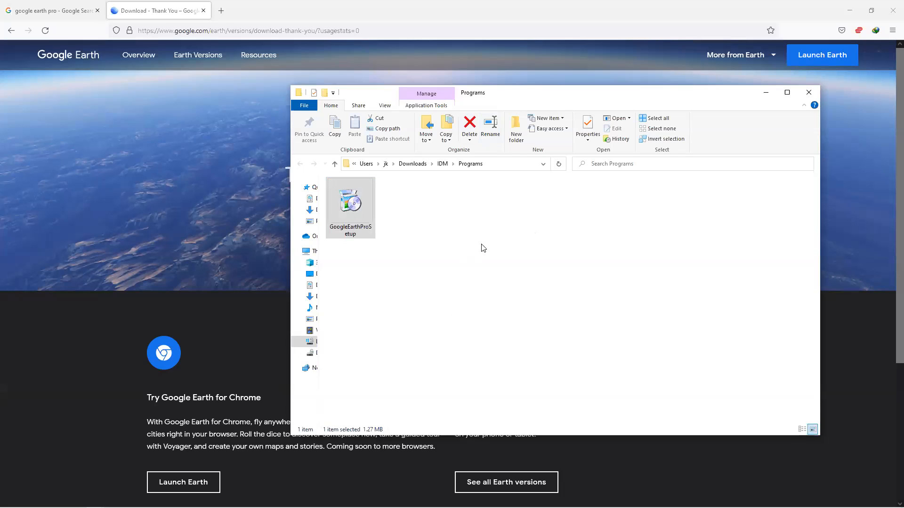
click(429, 298)
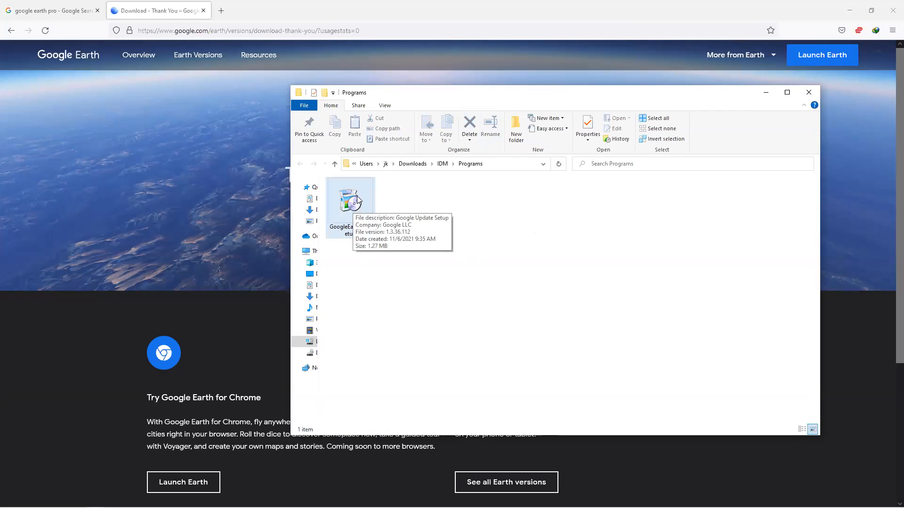
Run the GoogleEarthProSetup installer, minimize the folder window, and close the installer once installation completes.
right_click(357, 196)
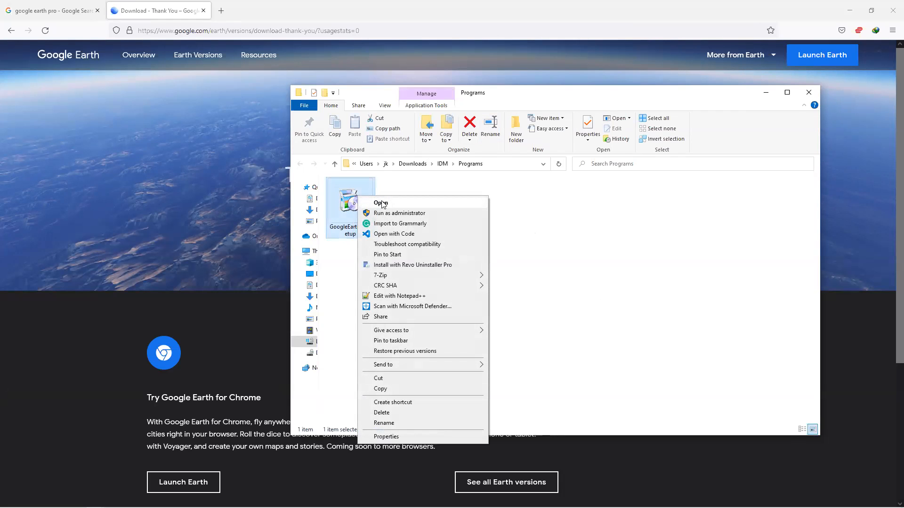
click(381, 204)
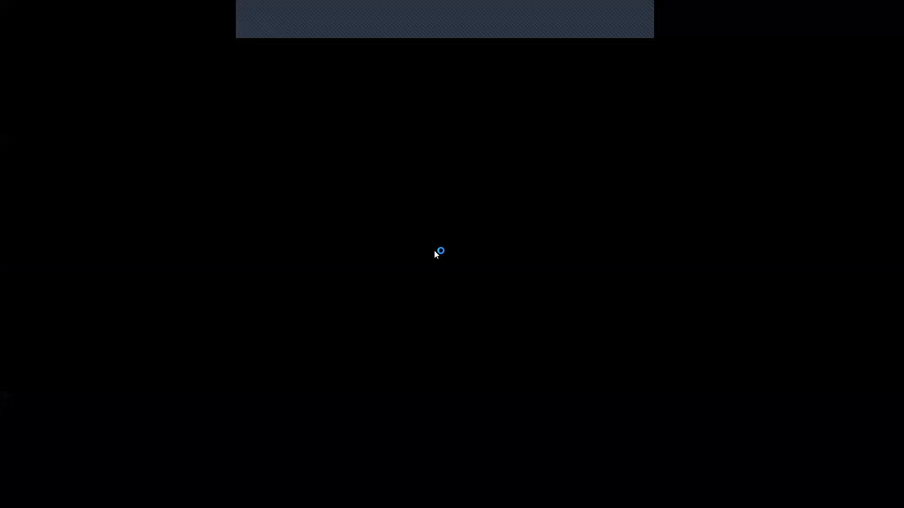
click(422, 309)
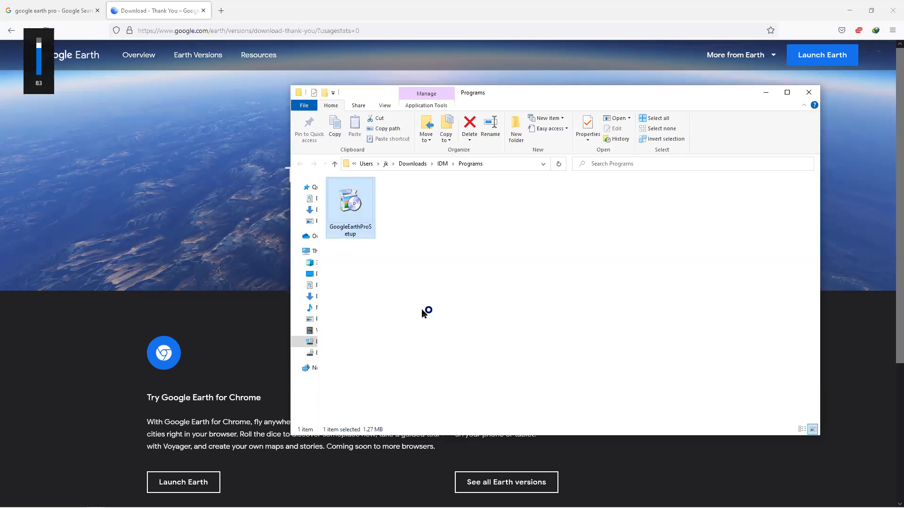
click(767, 93)
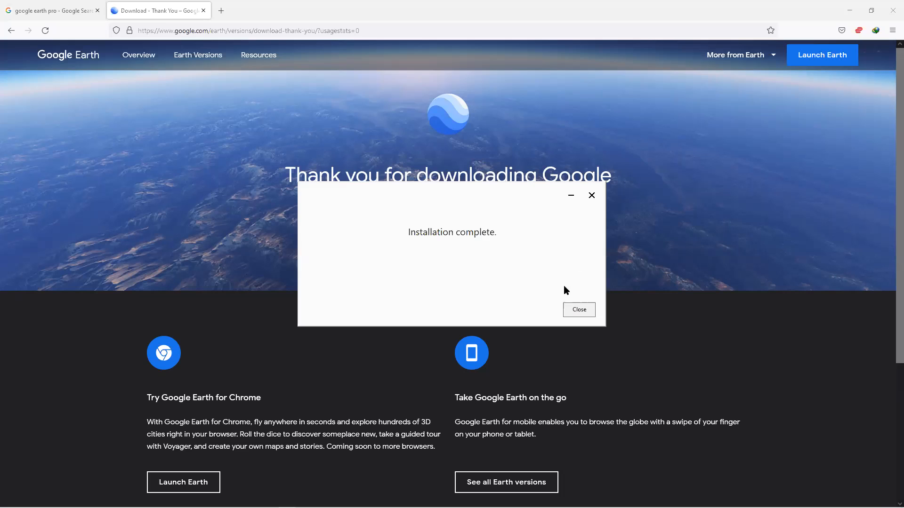
click(579, 310)
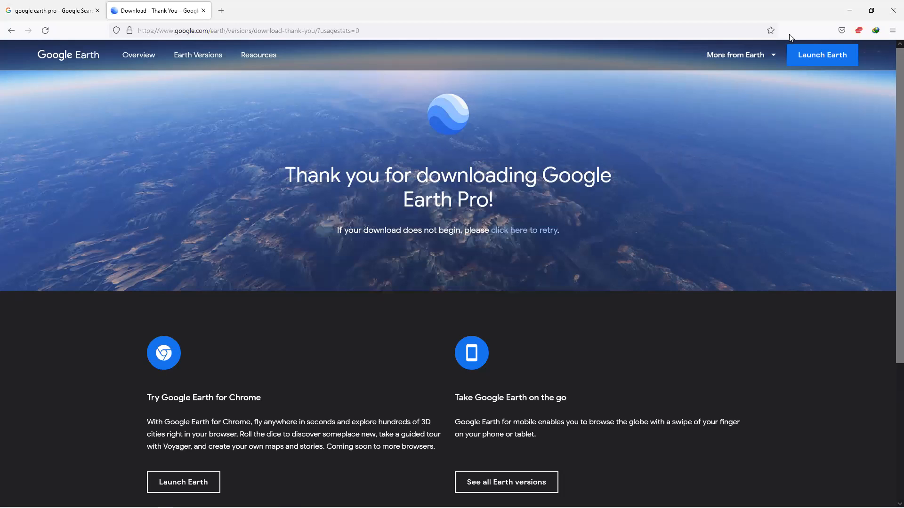
Minimize the browser and move the Google Earth Pro shortcut away from the other desktop icons into open space.
click(850, 13)
click(848, 10)
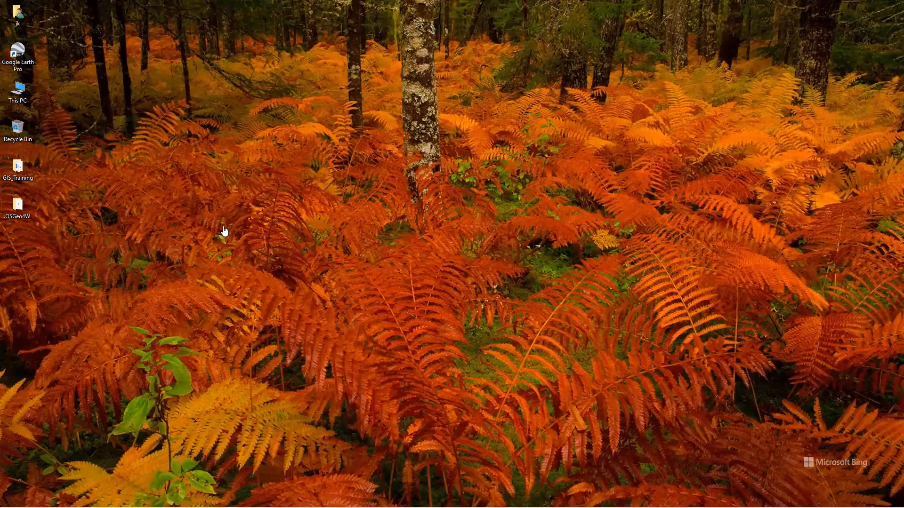
drag(18, 56, 303, 249)
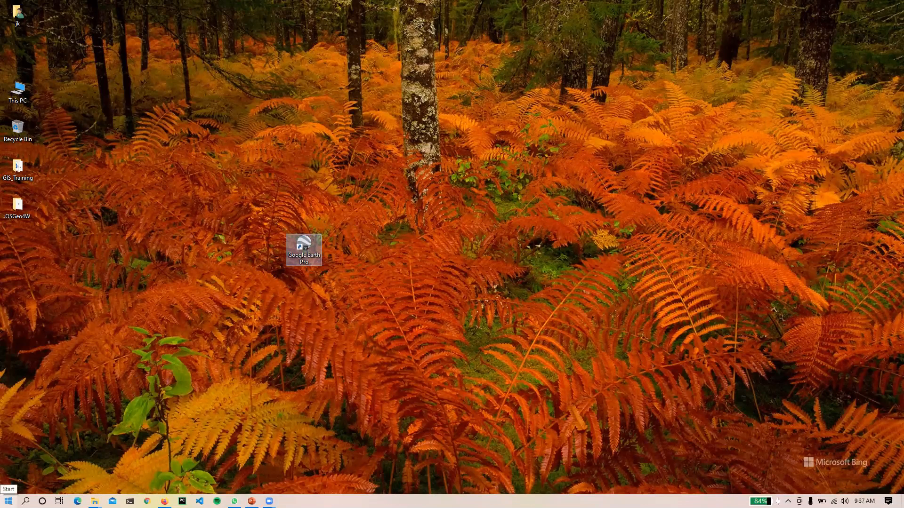
Locate Google Earth Pro among the recently added programs and under G in the alphabetical list of installed apps.
key(super)
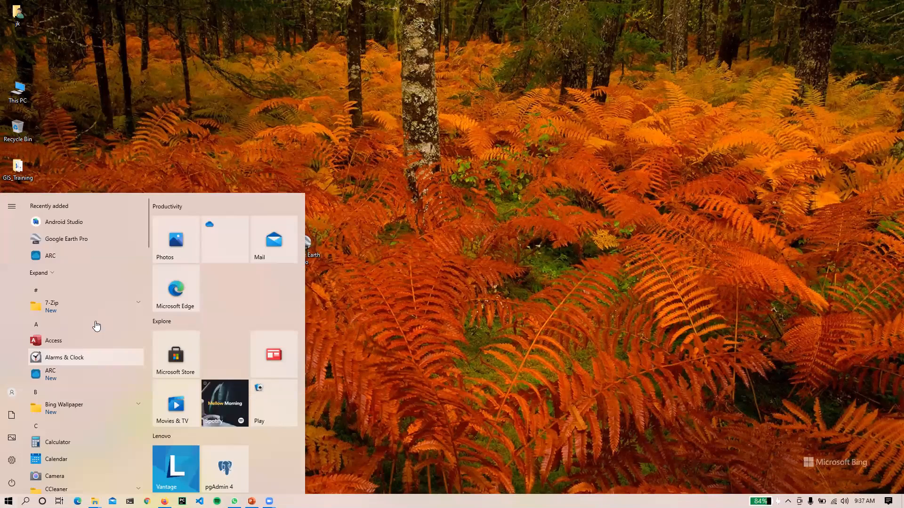
click(9, 501)
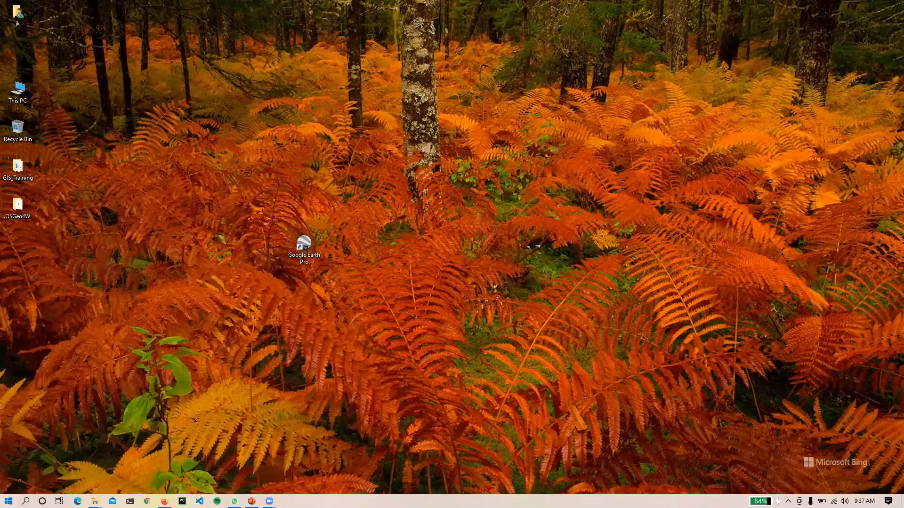
click(8, 501)
key(super)
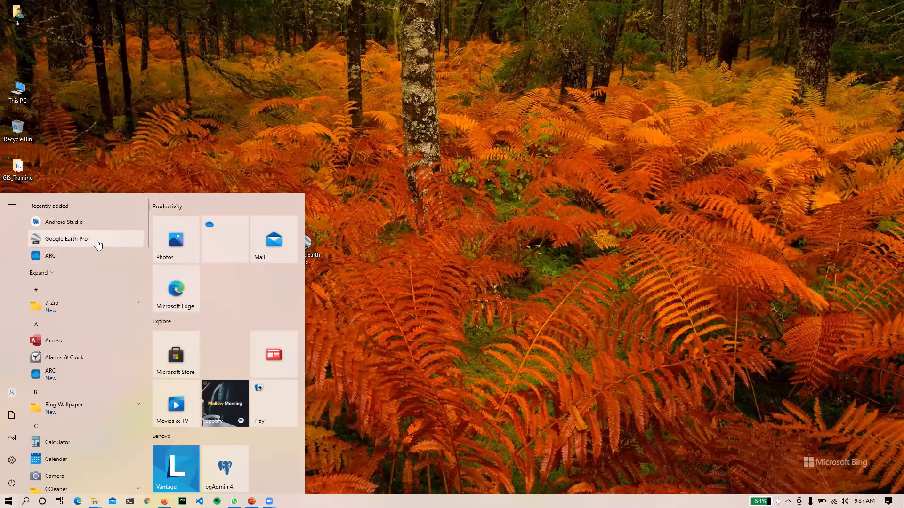
scroll(73, 308, down, 10)
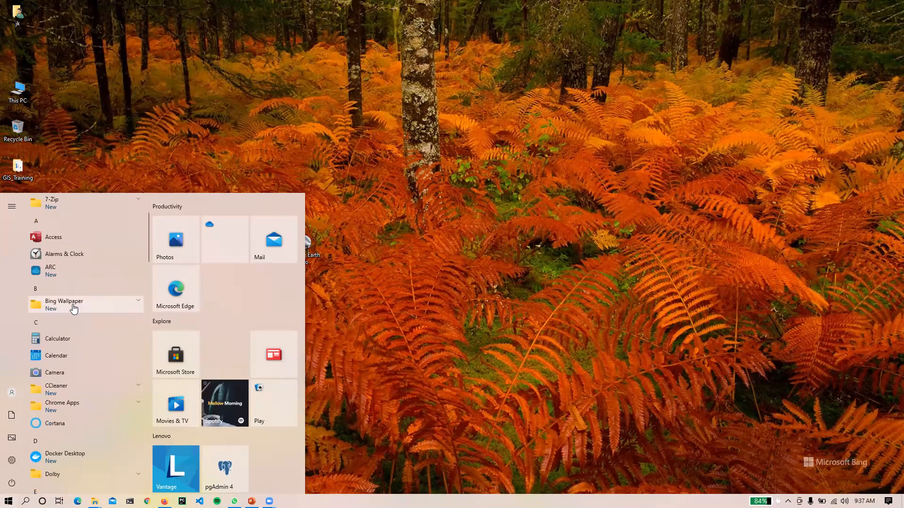
scroll(78, 348, down, 3)
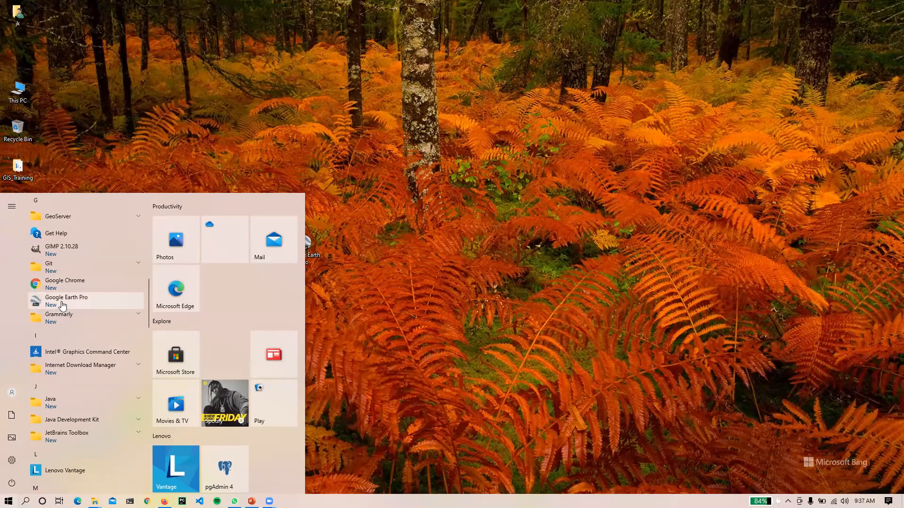
click(68, 301)
Search the computer's installed apps for "google", and dismiss the search without opening anything.
click(8, 502)
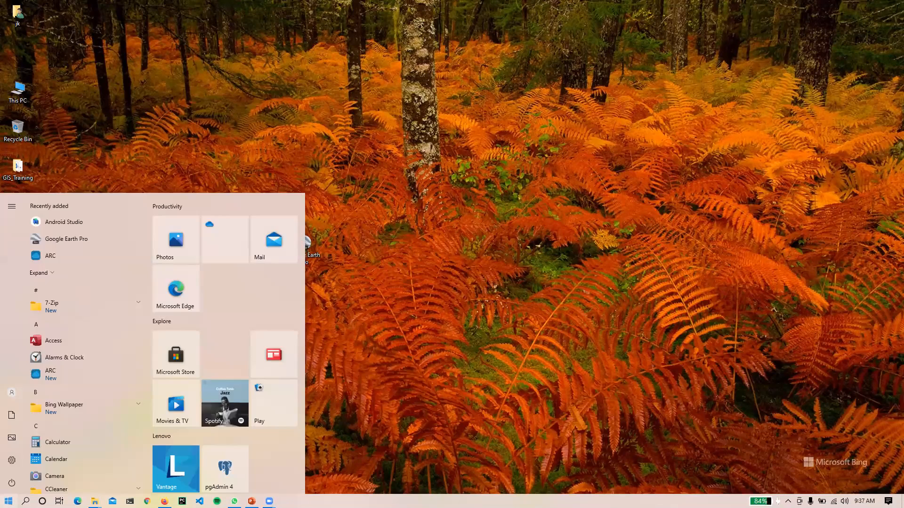
text(go)
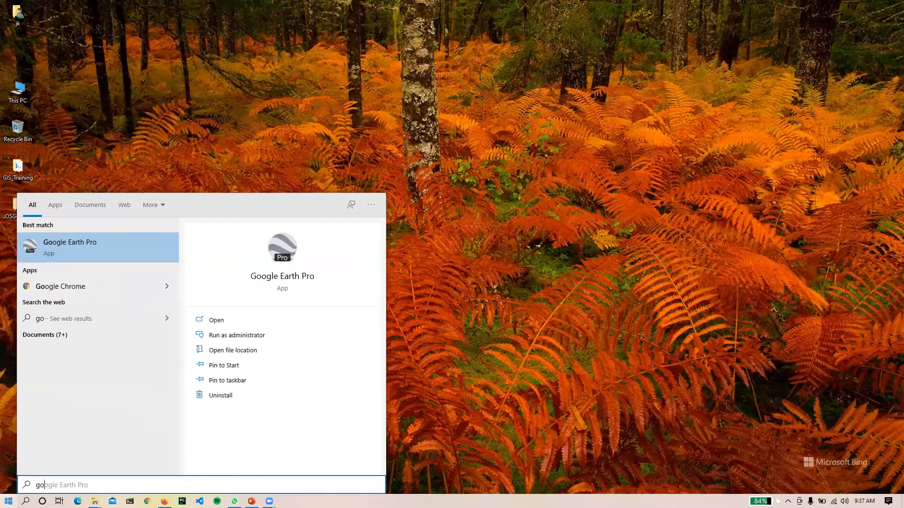
text(ogle)
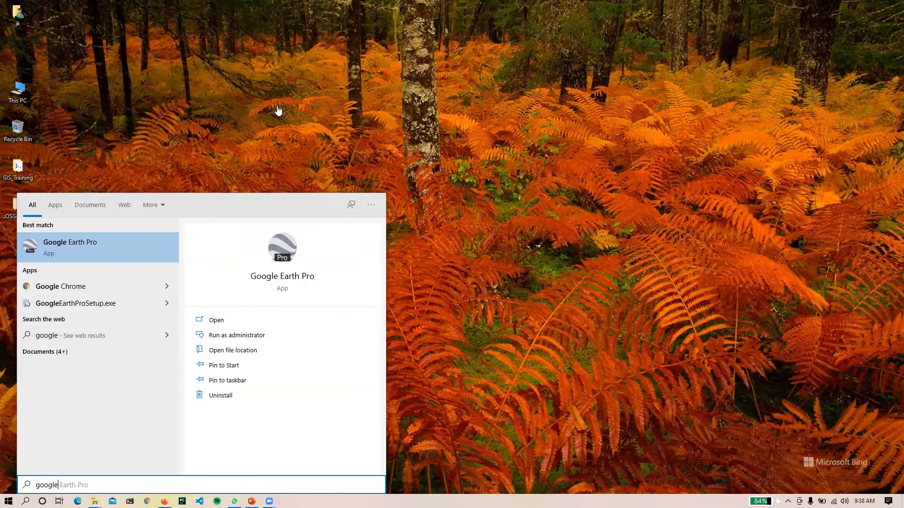
click(294, 126)
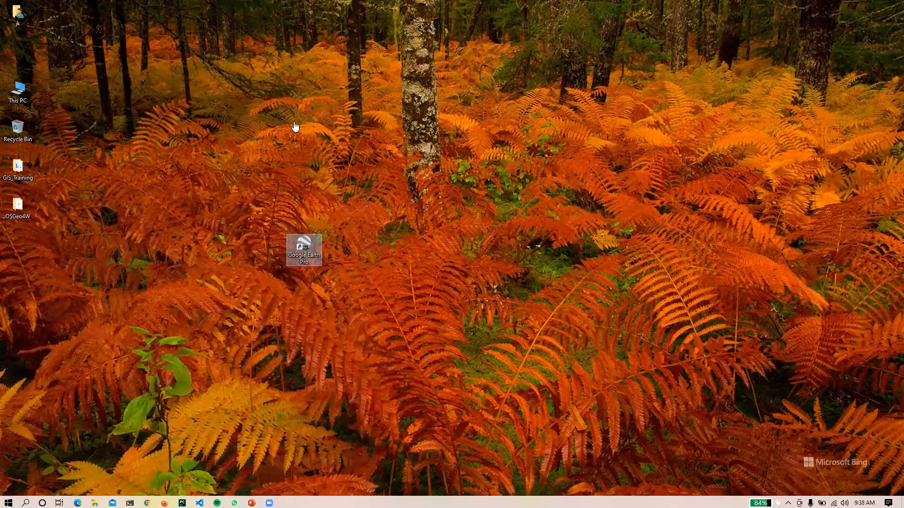
Move the Google Earth Pro shortcut back into the desktop icon column, directly below OSGeo4W.
drag(303, 247, 26, 247)
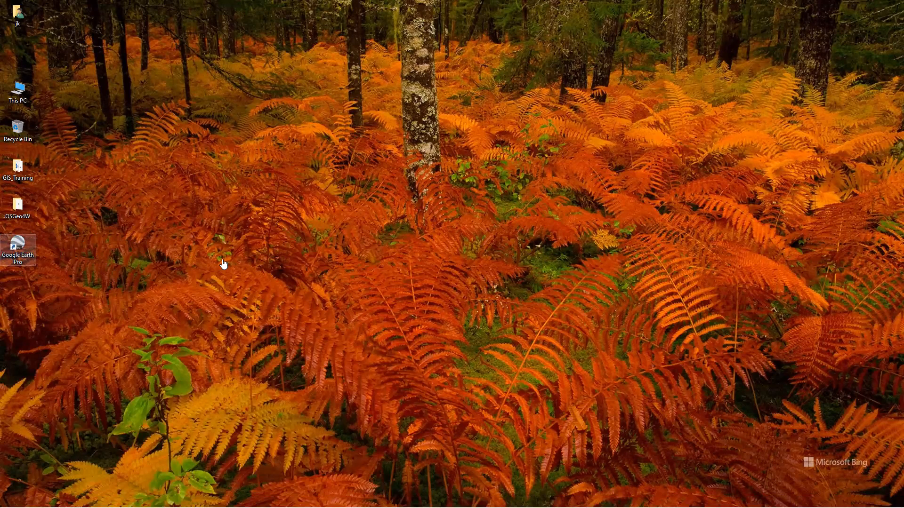
click(355, 255)
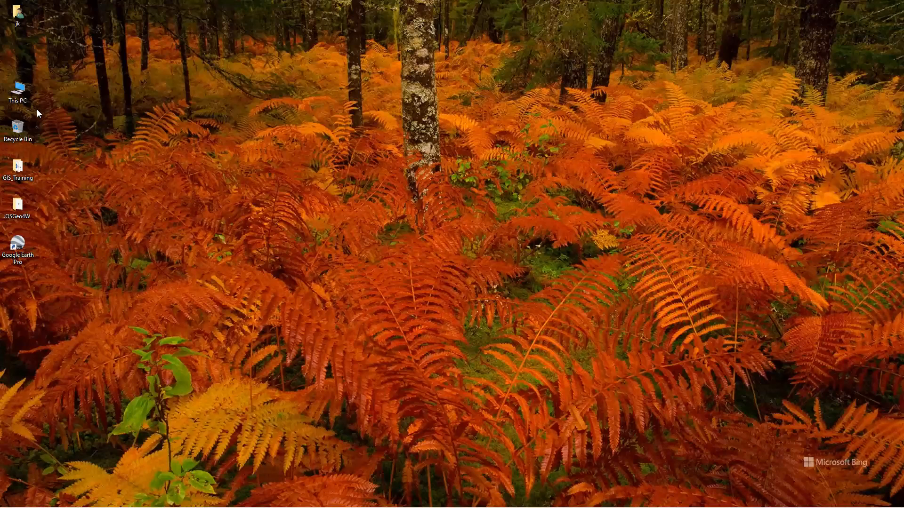
right_click(329, 172)
click(366, 191)
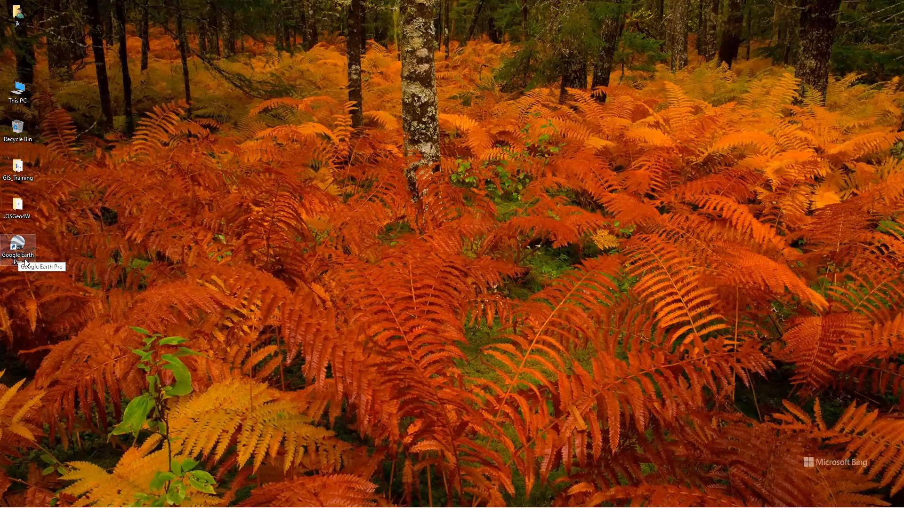
Launch Google Earth Pro from its desktop shortcut and maximize its window.
double_click(26, 263)
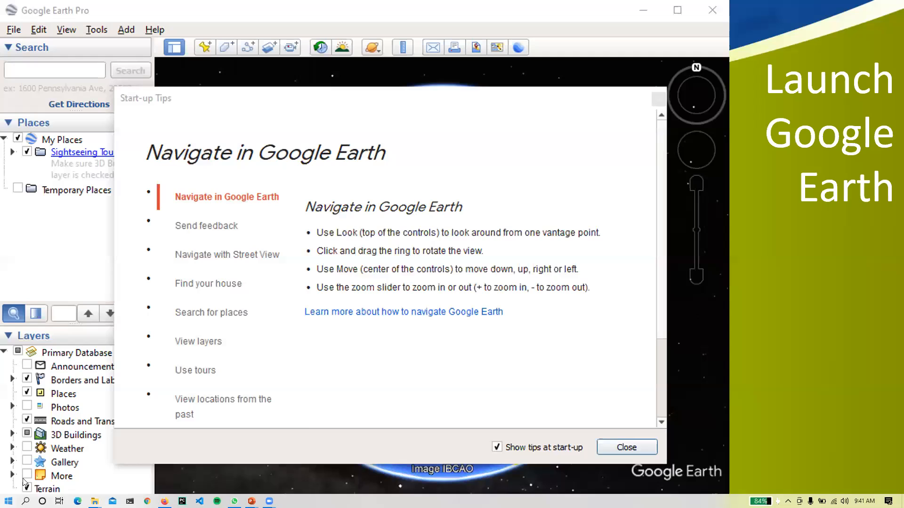
click(8, 502)
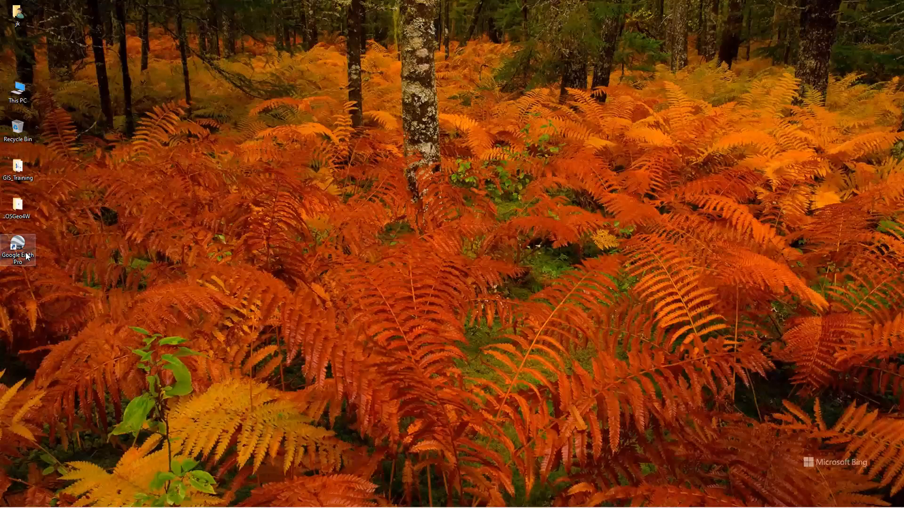
double_click(26, 254)
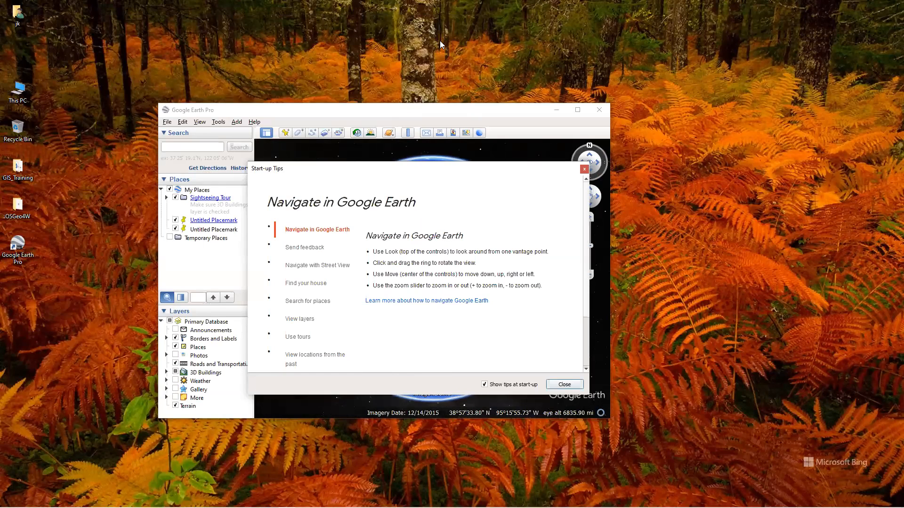
double_click(453, 111)
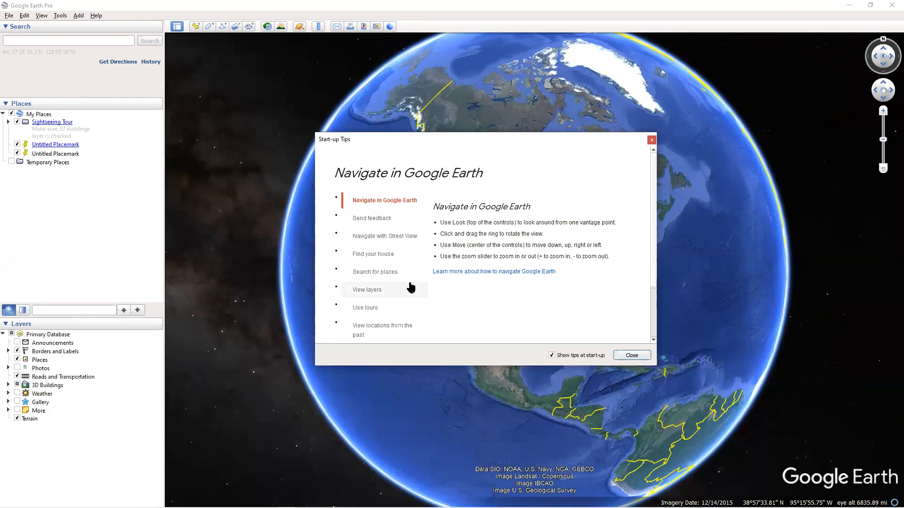
Read the start-up tips on sending feedback, finding your house, searching for places, viewing layers and using tours.
click(380, 222)
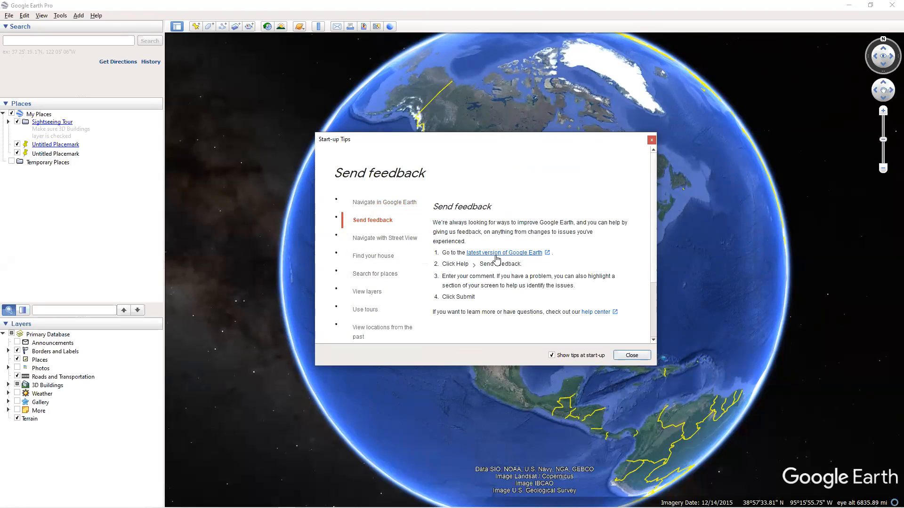
click(374, 244)
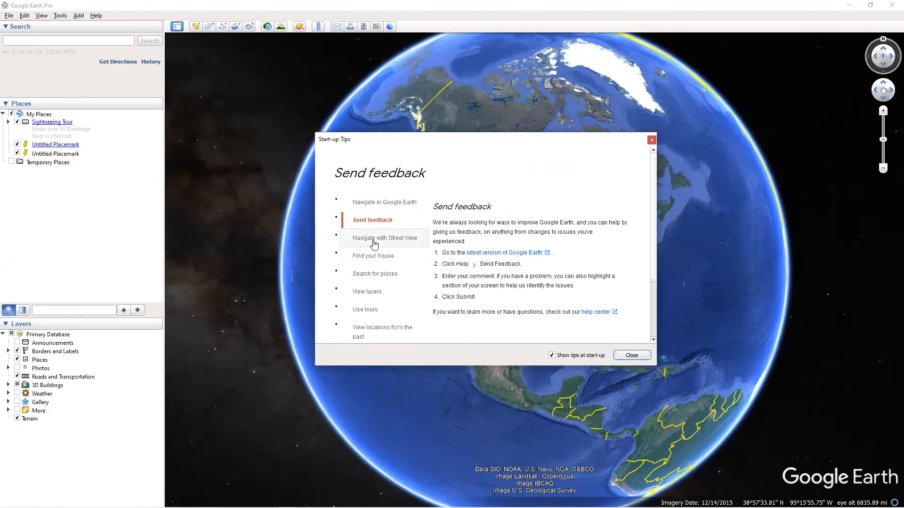
click(382, 270)
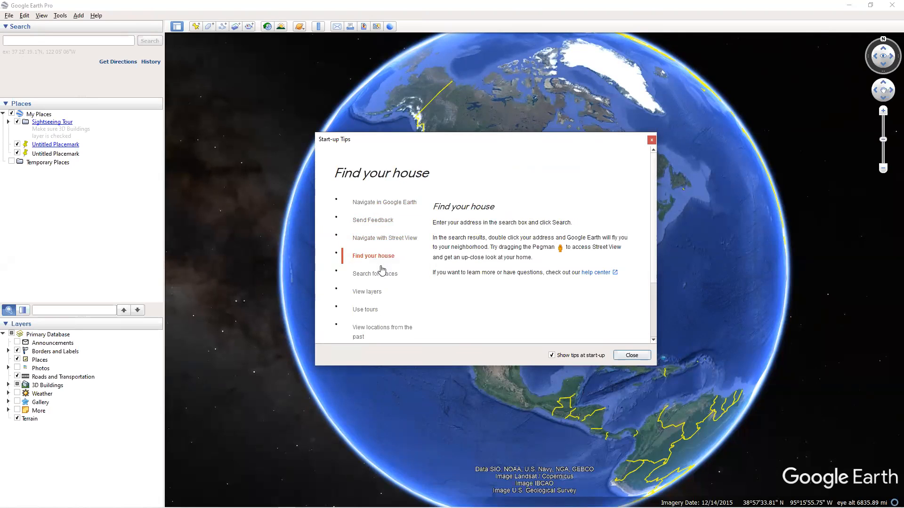
click(377, 278)
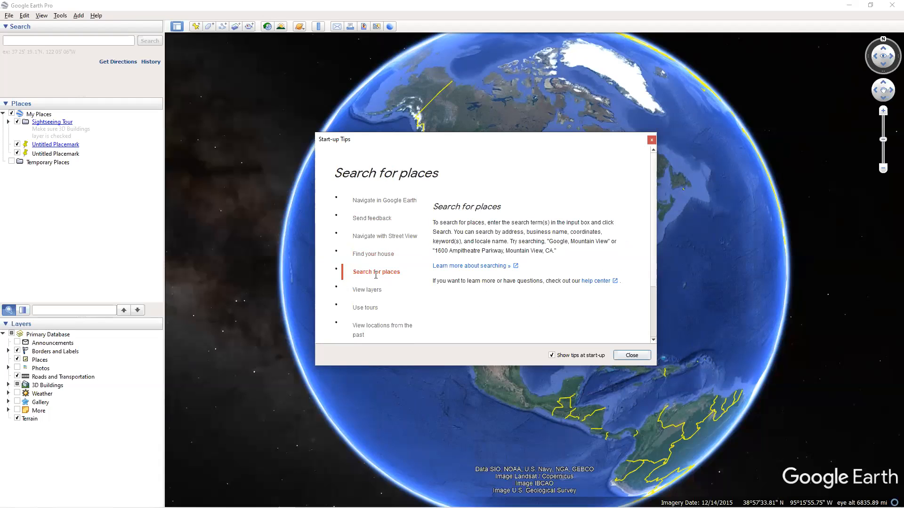
click(374, 291)
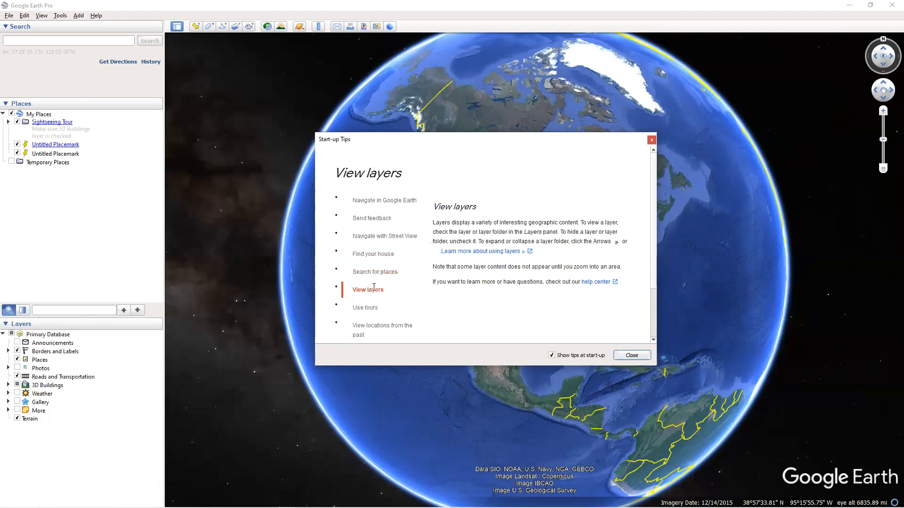
click(370, 313)
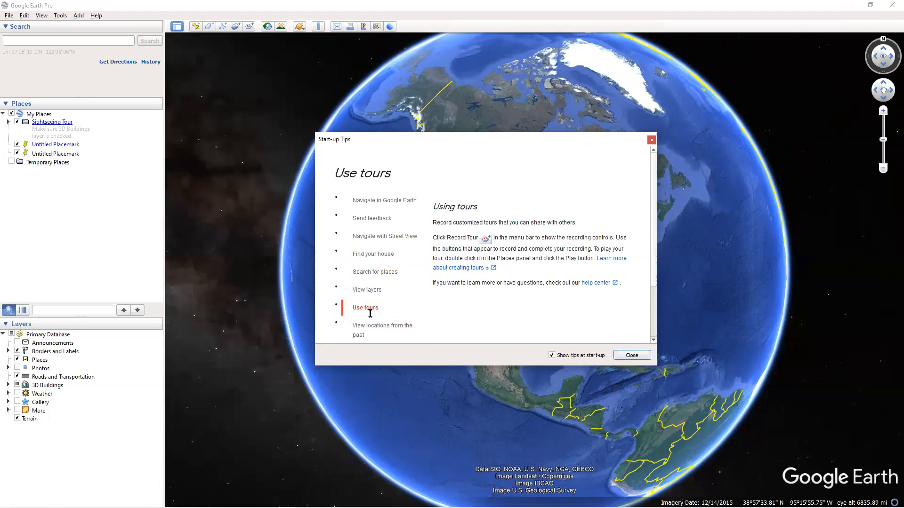
Read the start-up tip on viewing locations from the past and close the start-up tips.
scroll(379, 295, down, 1)
click(389, 280)
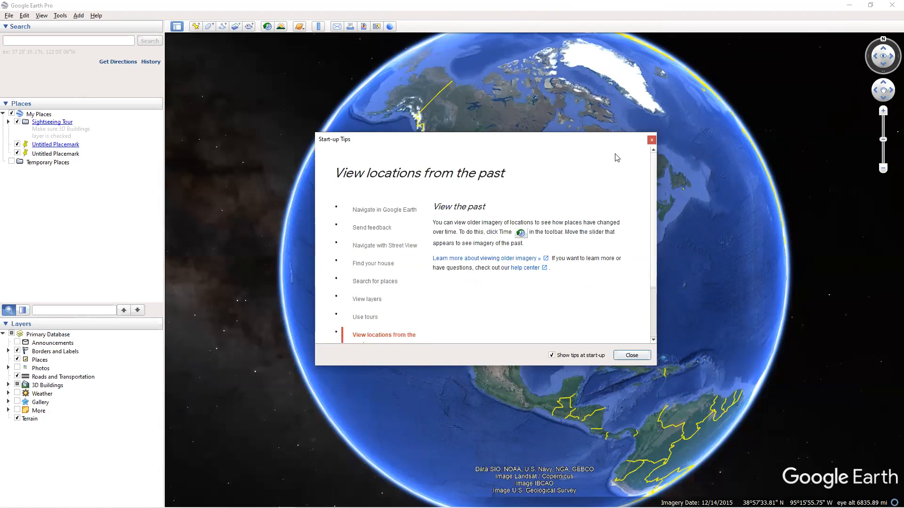
click(631, 356)
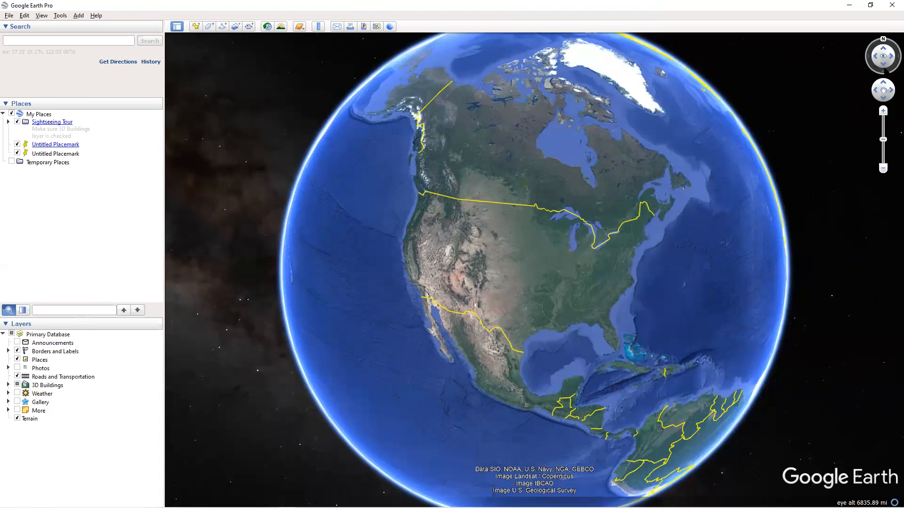
Practise rotating the globe around its north direction and shifting the view across North America.
click(883, 41)
mouse_move(883, 40)
mouse_down()
mouse_move(890, 50)
mouse_move(878, 43)
mouse_move(873, 63)
mouse_move(882, 74)
mouse_move(896, 59)
mouse_move(885, 45)
mouse_up()
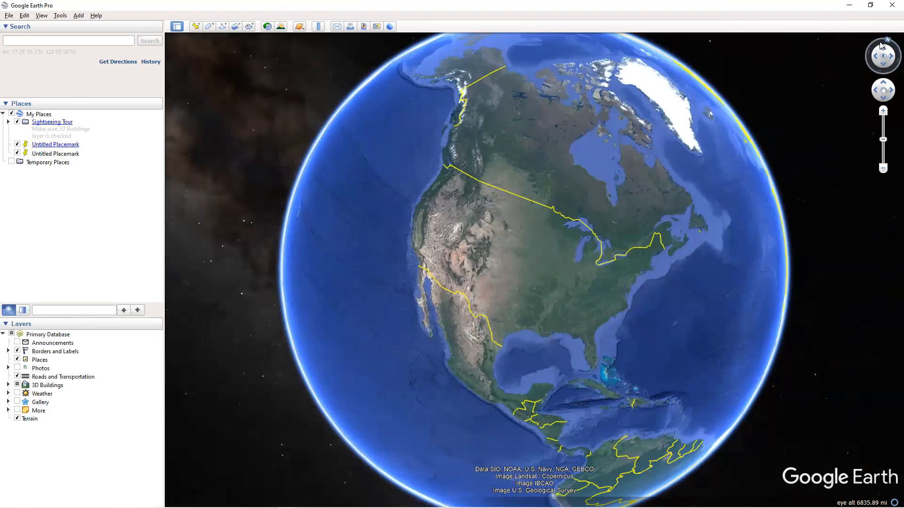
drag(879, 45, 885, 45)
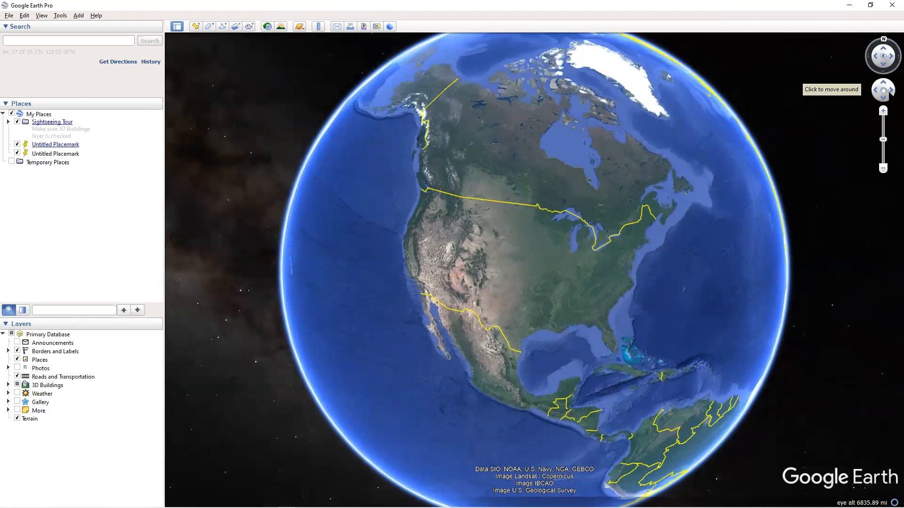
click(884, 99)
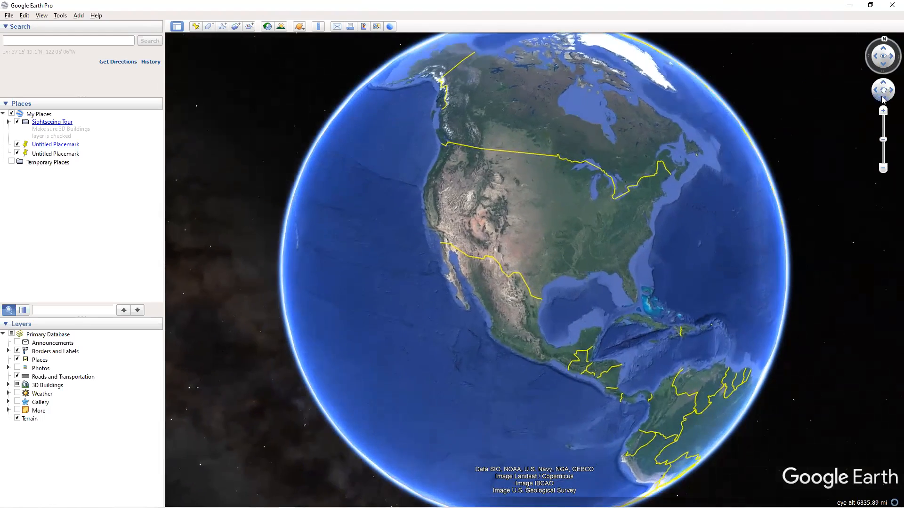
mouse_move(883, 97)
mouse_down()
mouse_move(870, 85)
mouse_move(884, 85)
mouse_move(873, 103)
mouse_move(884, 88)
mouse_move(876, 96)
mouse_move(789, 87)
mouse_move(890, 92)
mouse_move(884, 99)
mouse_up()
click(884, 97)
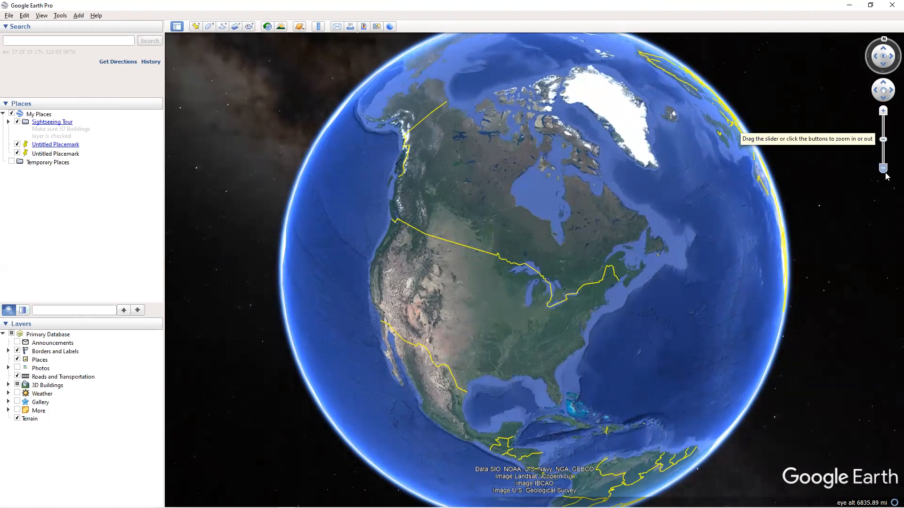
Zoom in on the globe and pan from North America across to East Africa.
click(882, 111)
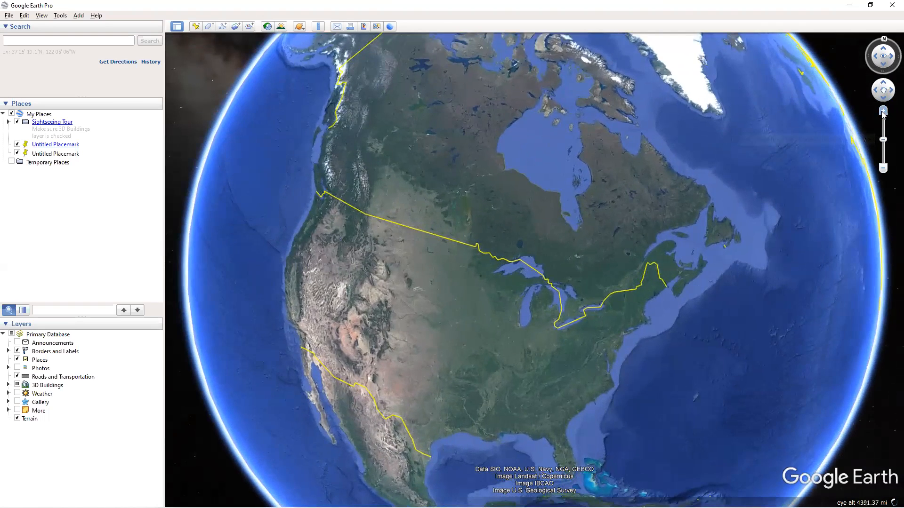
drag(699, 320, 670, 317)
drag(772, 360, 649, 309)
drag(702, 374, 695, 371)
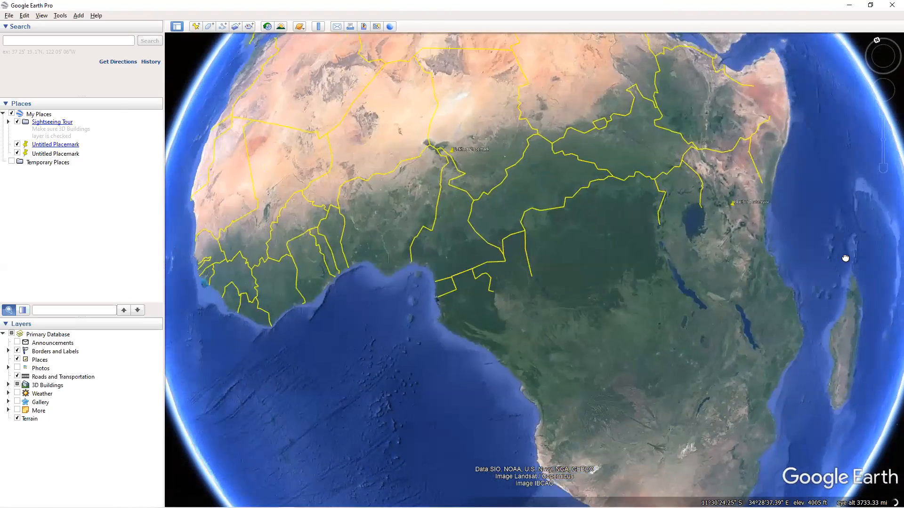
drag(845, 258, 783, 274)
drag(781, 192, 701, 217)
drag(638, 296, 498, 312)
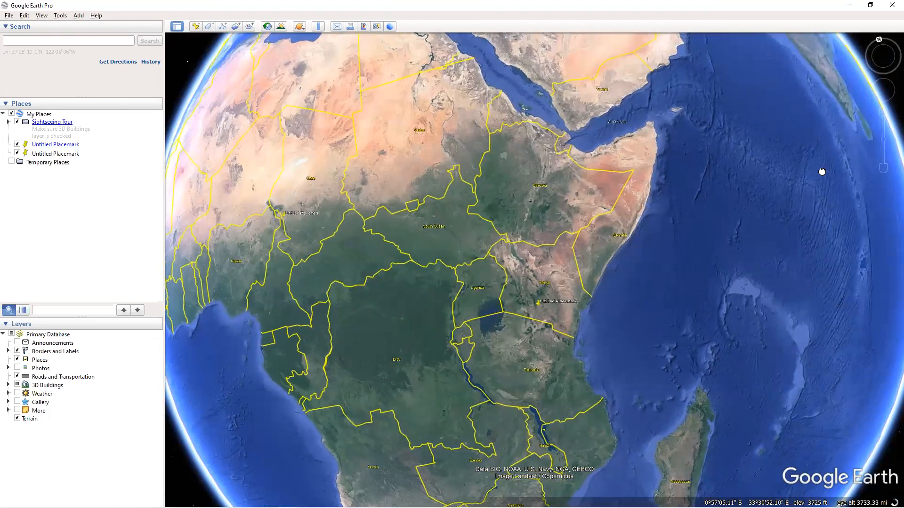
Zoom in on northern Kenya down to the towns and roads around Losai National Reserve.
click(883, 111)
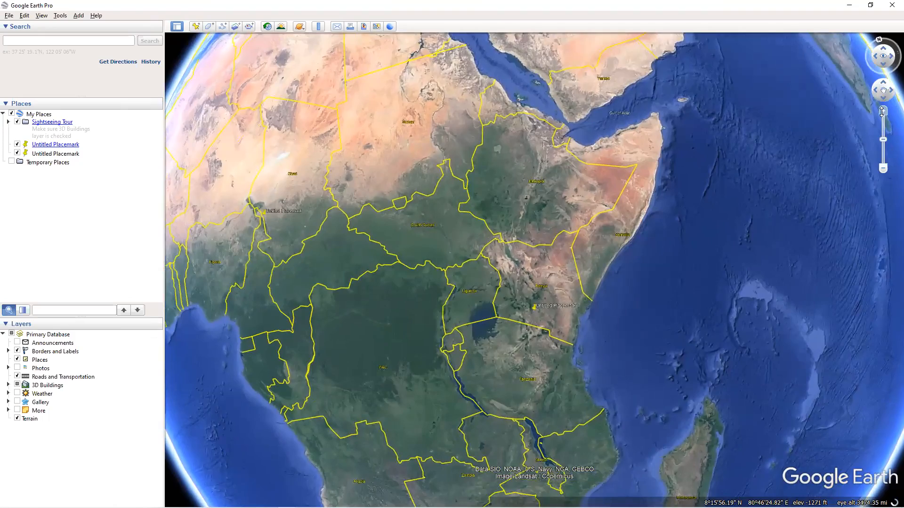
click(882, 112)
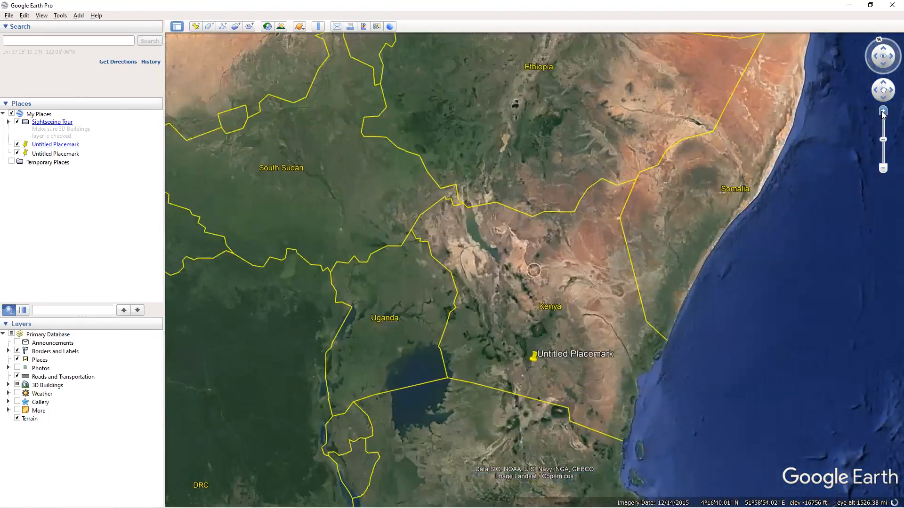
click(883, 113)
click(883, 113)
click(882, 112)
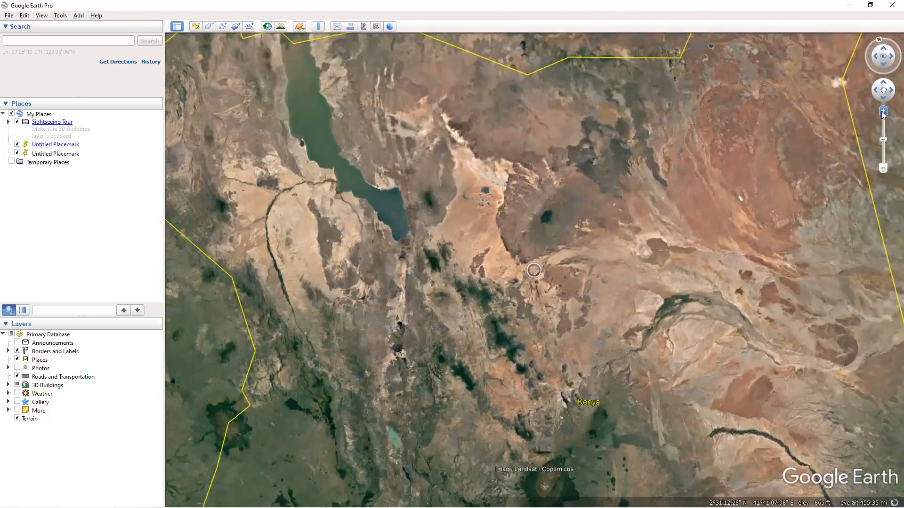
click(881, 113)
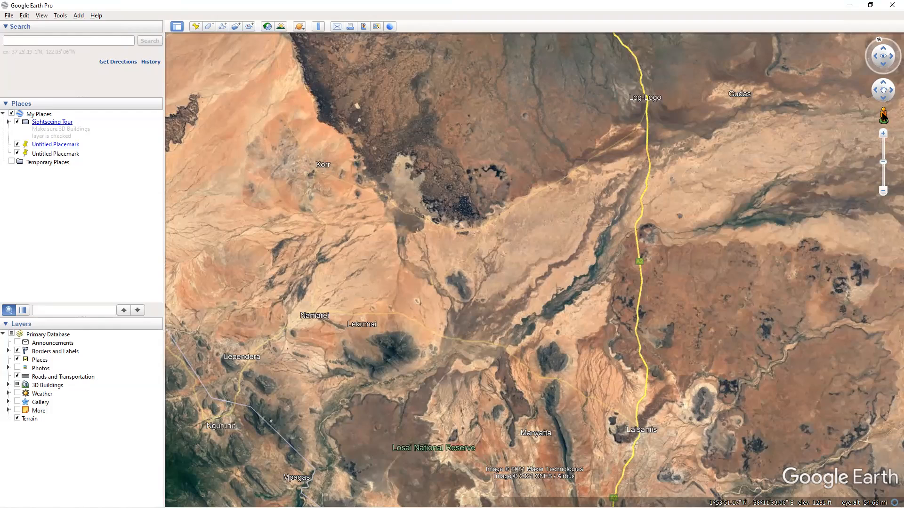
Practise zooming out and in over northern Kenya, ending with Kenya and its neighbouring countries in view.
click(884, 191)
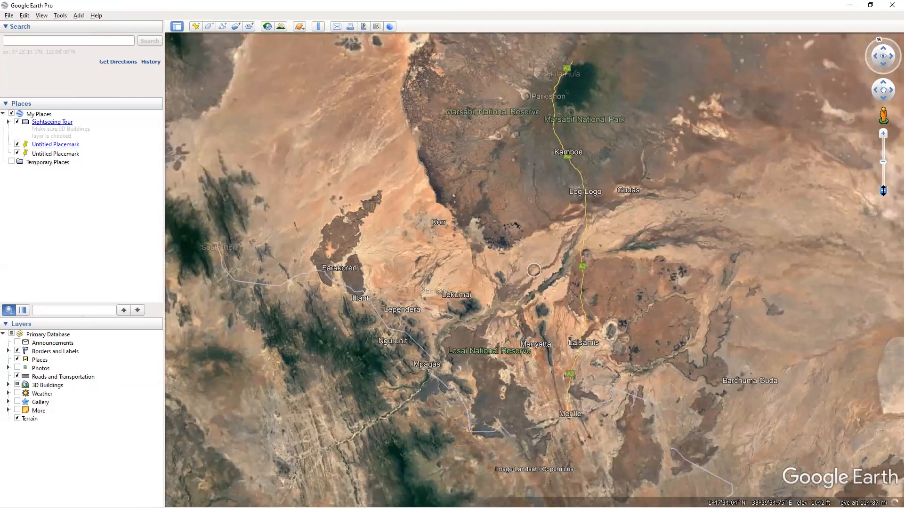
click(883, 191)
click(883, 191)
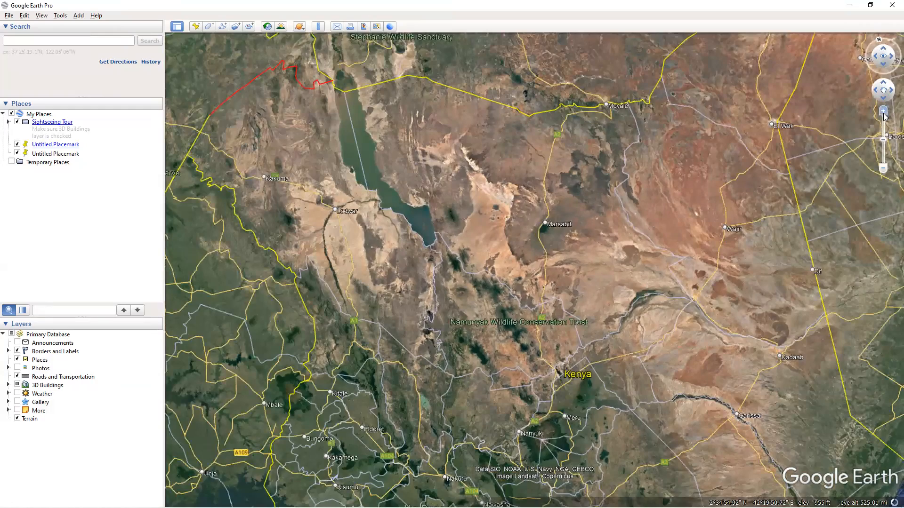
click(883, 114)
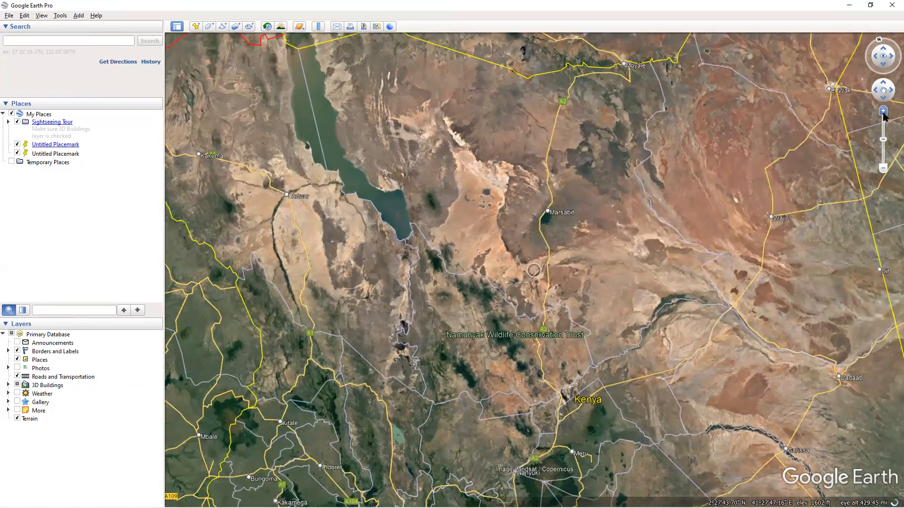
click(883, 113)
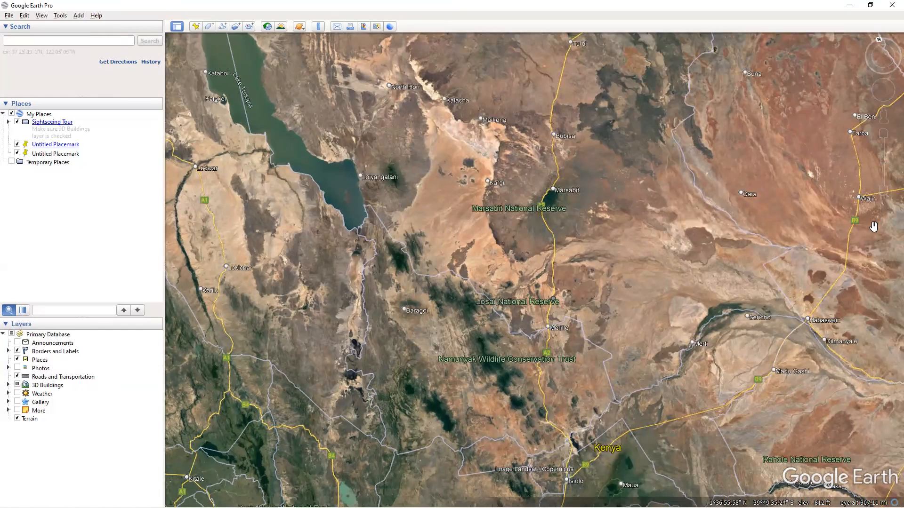
click(883, 177)
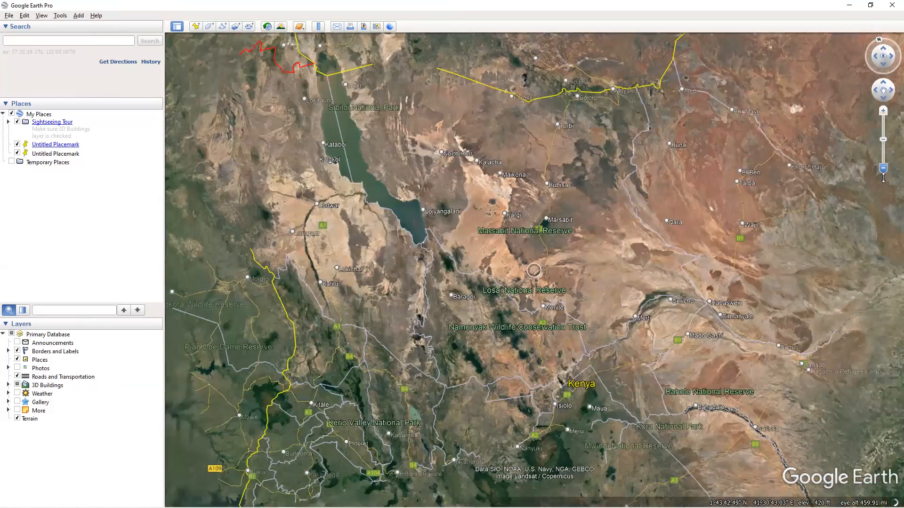
click(884, 170)
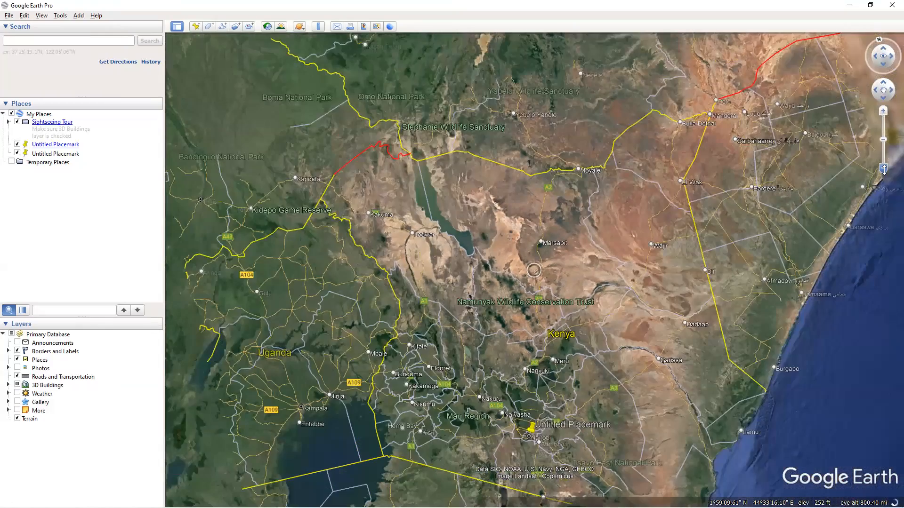
click(884, 170)
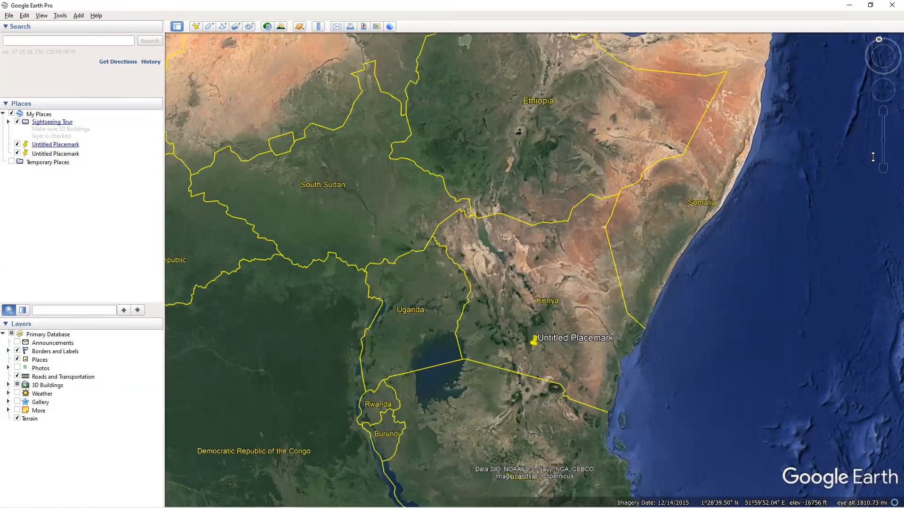
Rotate the East Africa view, reset it to north up, and pan toward the Indian Ocean coast.
drag(874, 65, 883, 42)
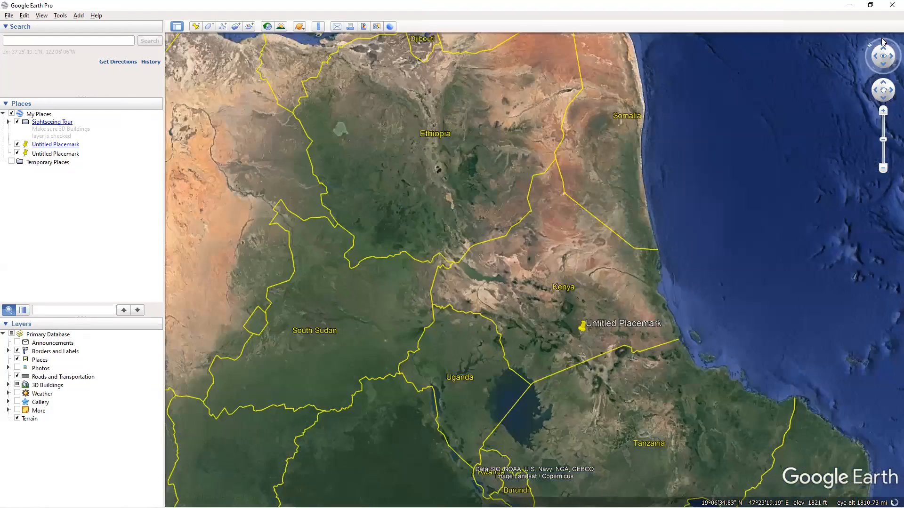
click(882, 39)
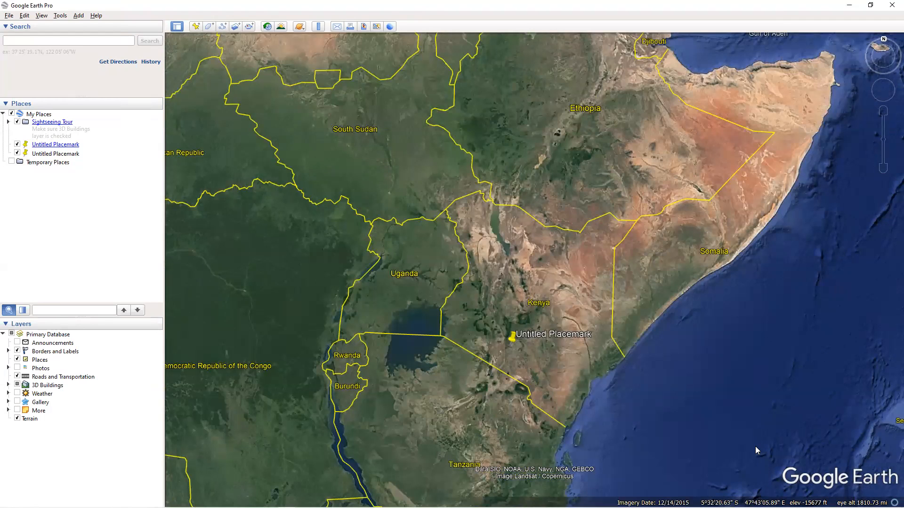
drag(727, 413, 727, 385)
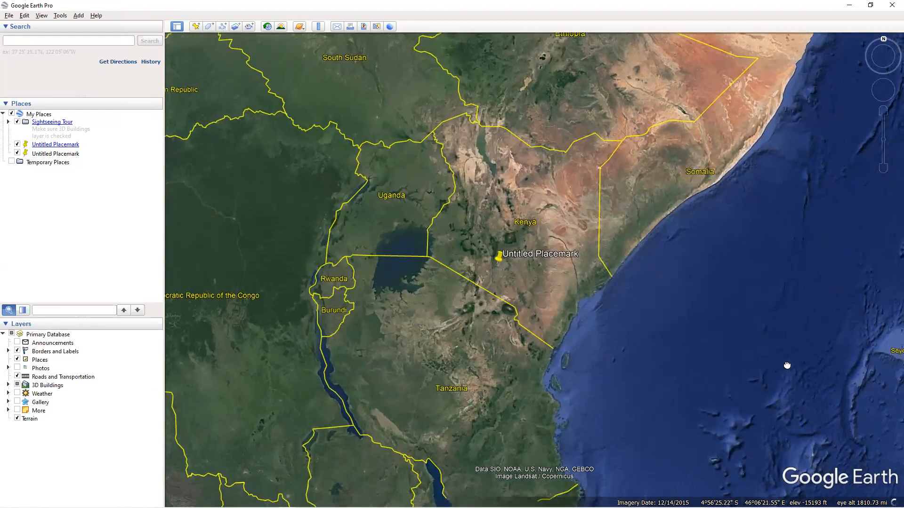
drag(787, 366, 592, 377)
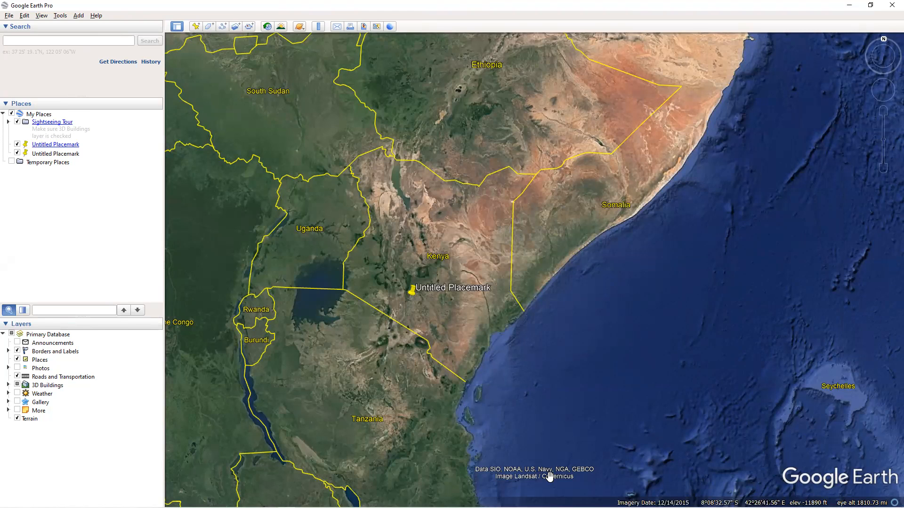
Practise zooming in and out over East Africa, going out far enough to view the whole African continent.
scroll(549, 476, up, 2)
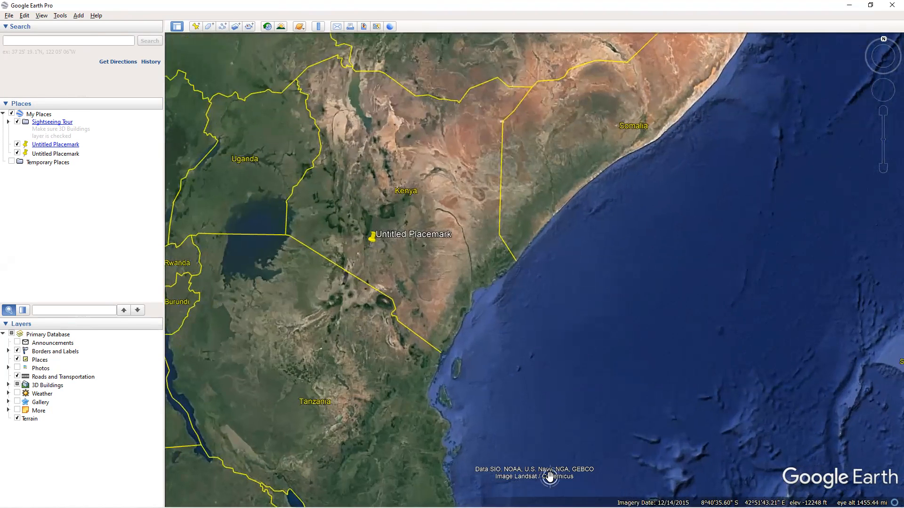
scroll(549, 477, down, 2)
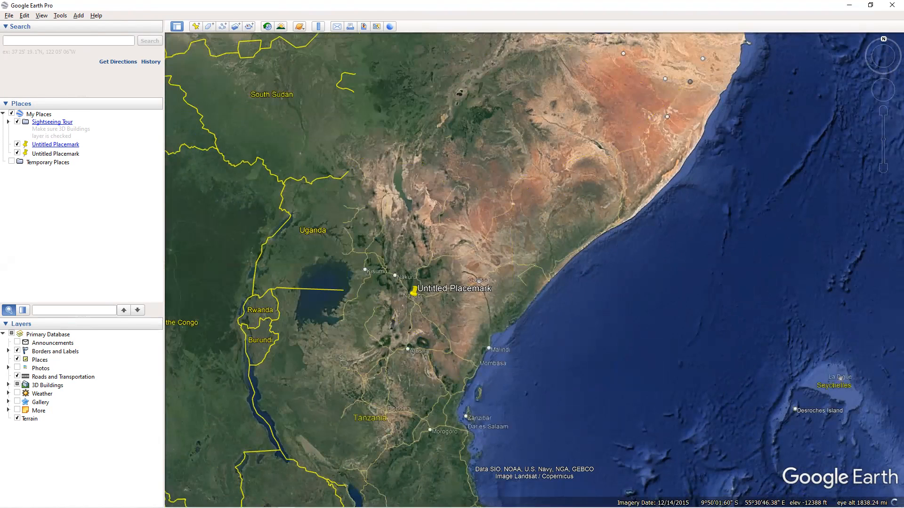
scroll(620, 383, down, 3)
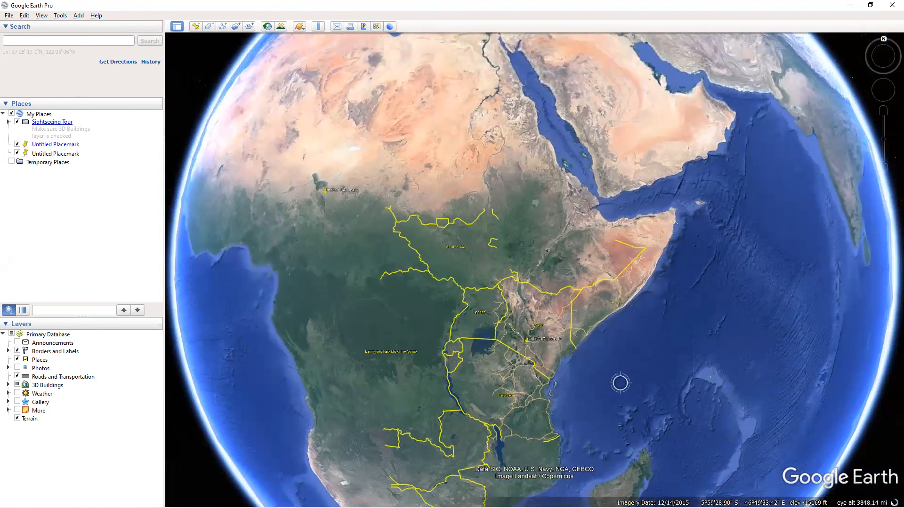
scroll(621, 383, down, 4)
scroll(620, 383, up, 3)
scroll(621, 384, down, 2)
scroll(622, 386, up, 3)
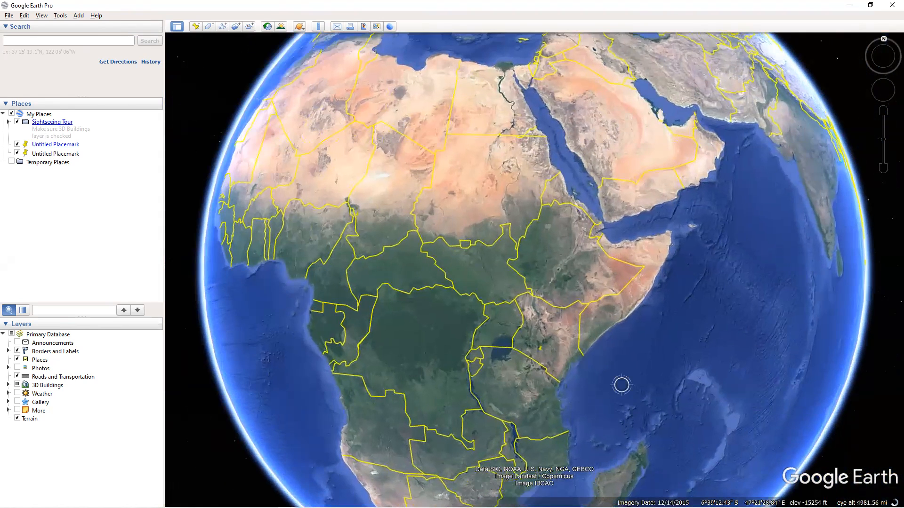
Zoom in closely on the Indian Ocean surface off the Kenyan and Somali coast.
scroll(652, 425, up, 6)
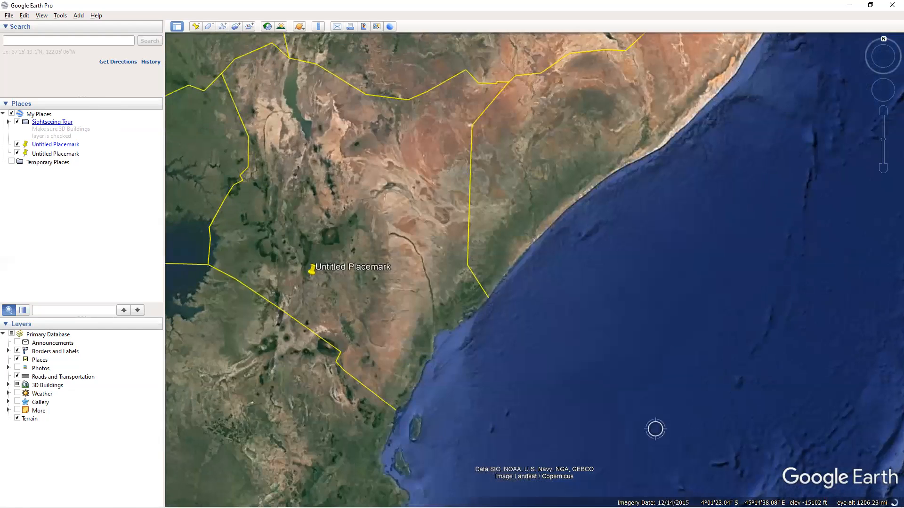
scroll(655, 430, up, 4)
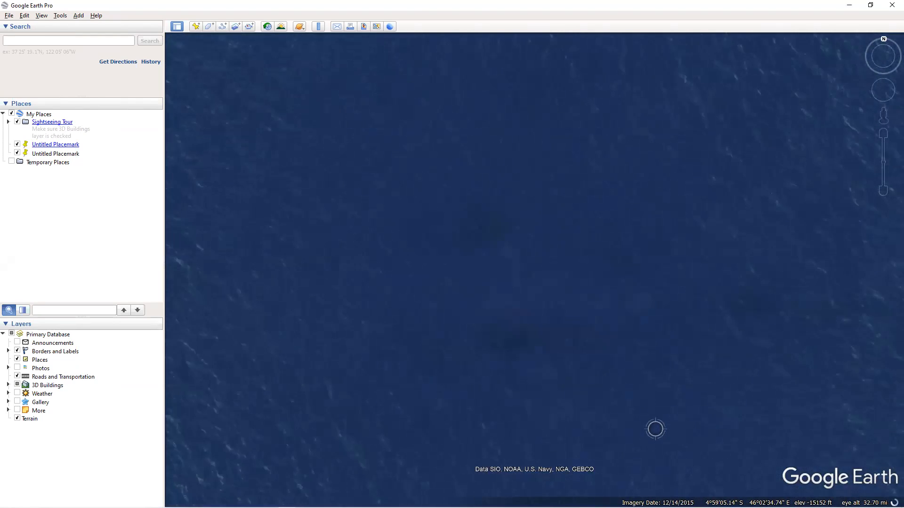
scroll(628, 393, up, 2)
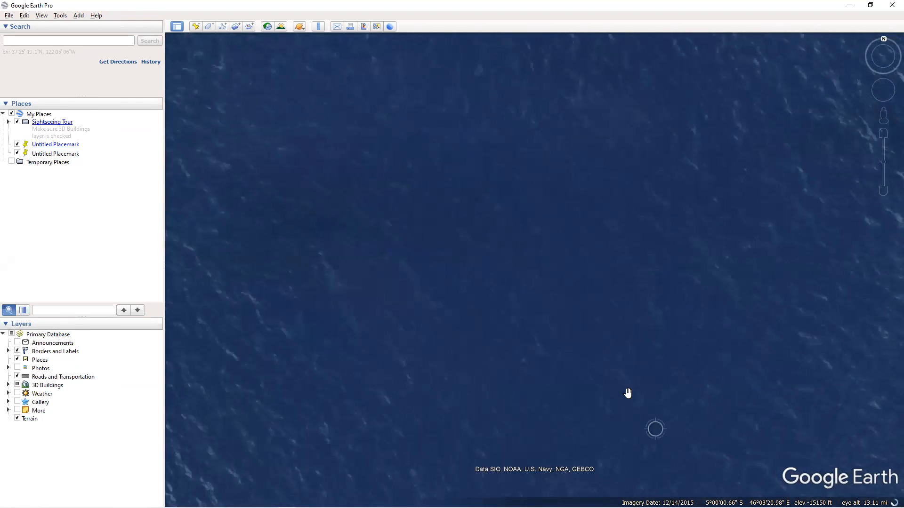
scroll(627, 393, up, 2)
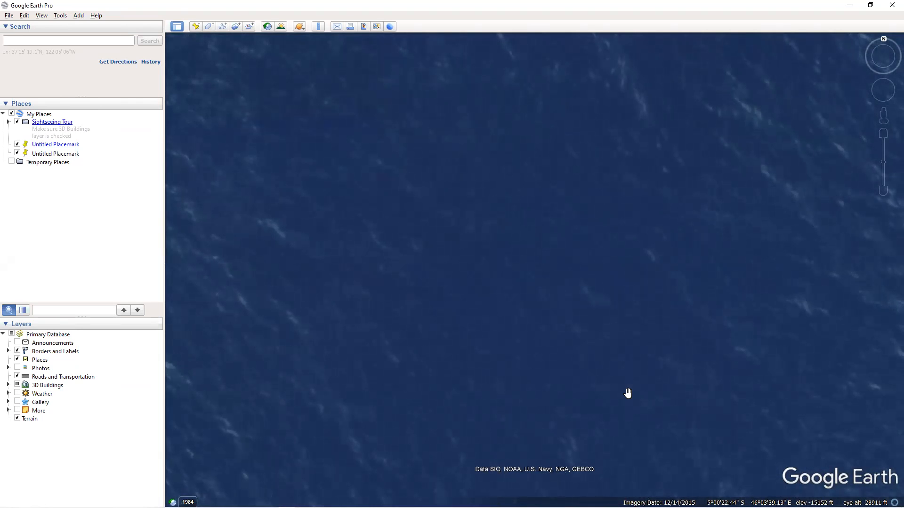
Zoom back out from the ocean surface until East Africa and its coastline are in view.
scroll(549, 416, down, 3)
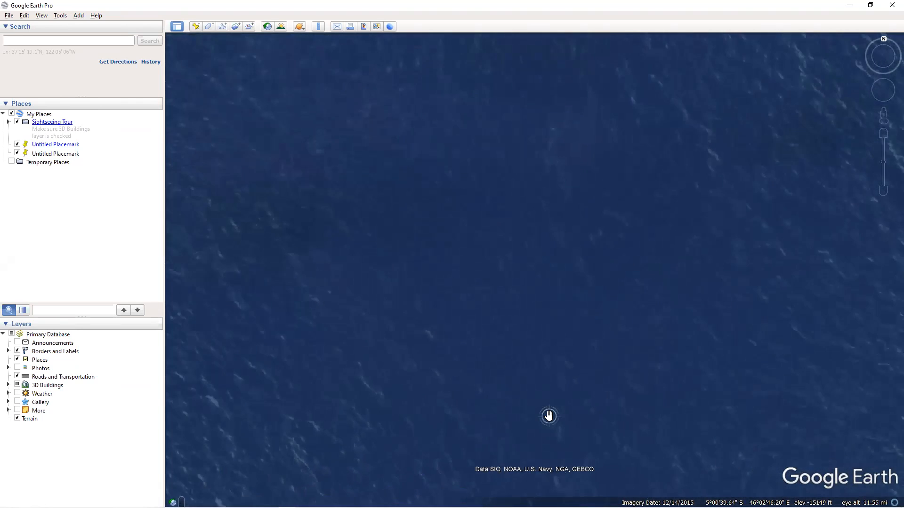
scroll(549, 416, down, 2)
scroll(549, 417, down, 4)
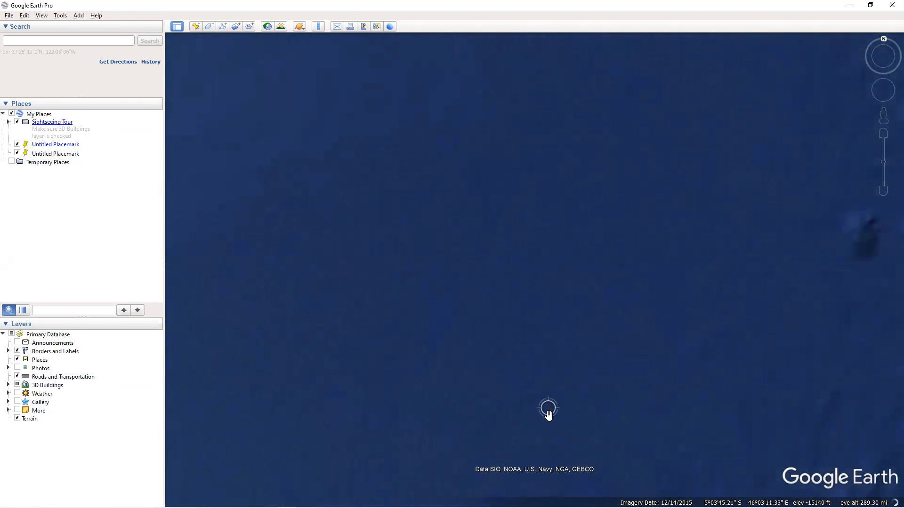
scroll(549, 416, down, 3)
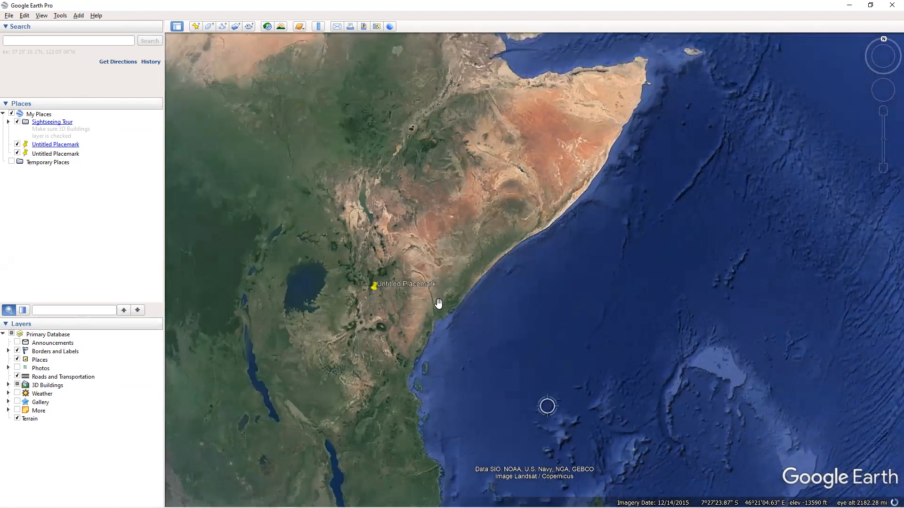
Pan across East Africa and look through the available viewing, tools and editing commands, including the navigation display options.
drag(596, 331, 644, 325)
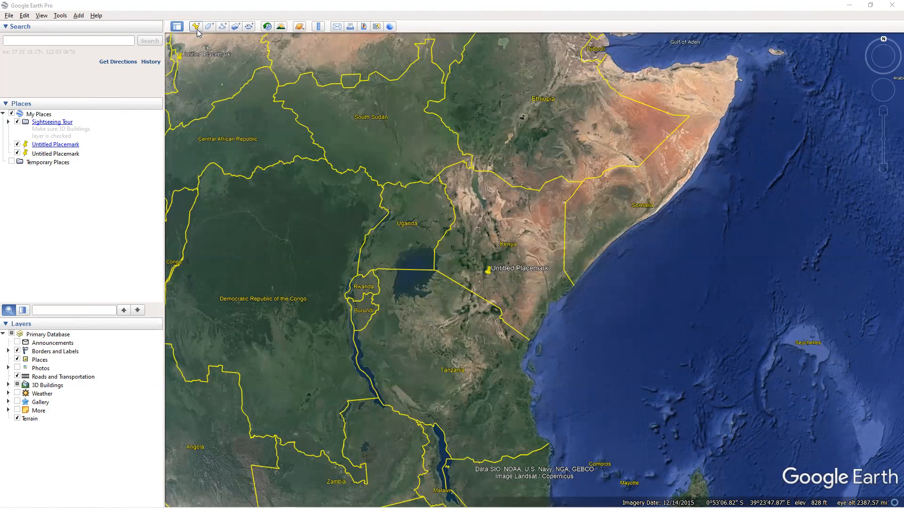
click(41, 15)
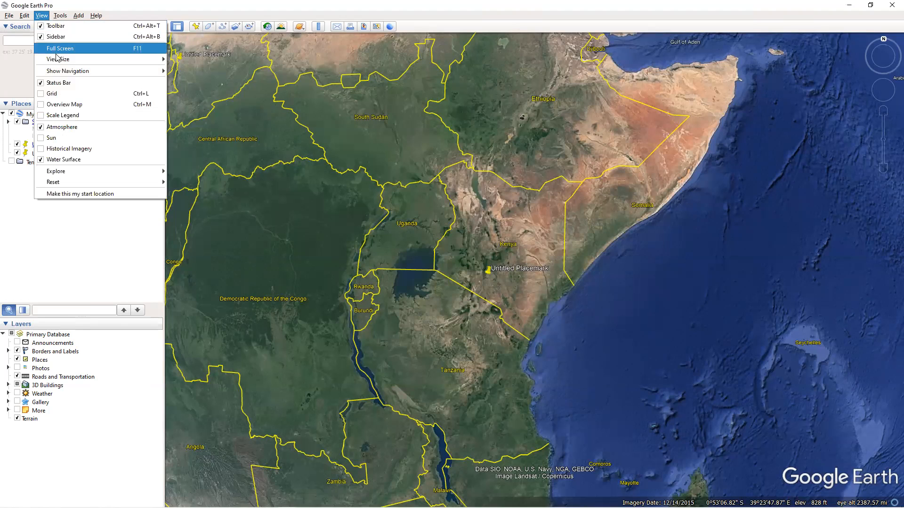
mouse_move(57, 58)
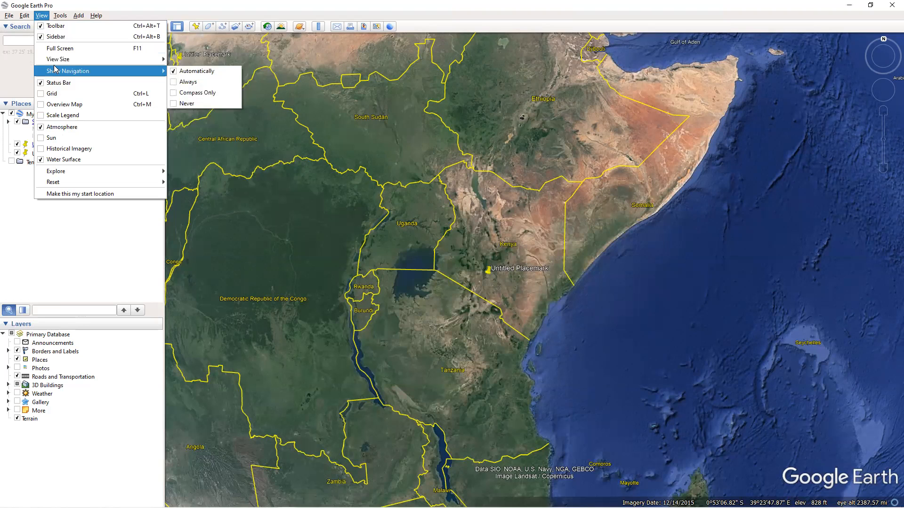
mouse_move(60, 17)
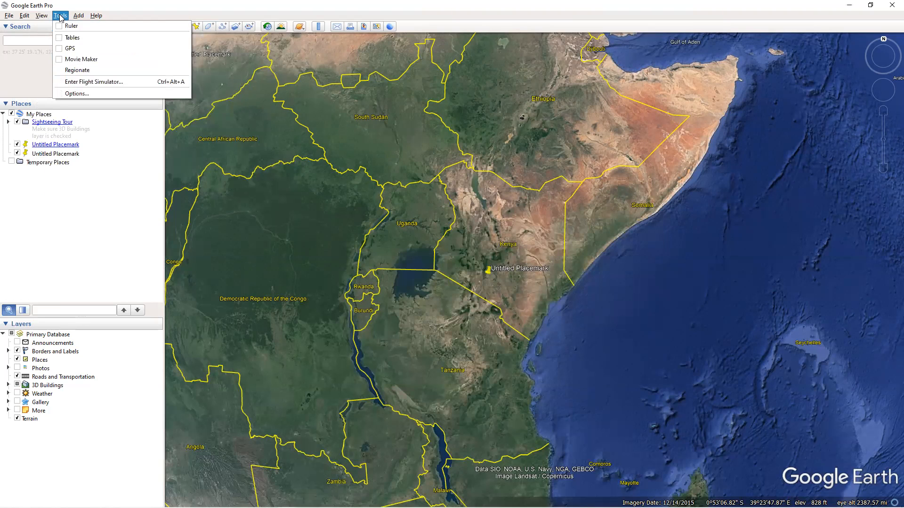
click(25, 18)
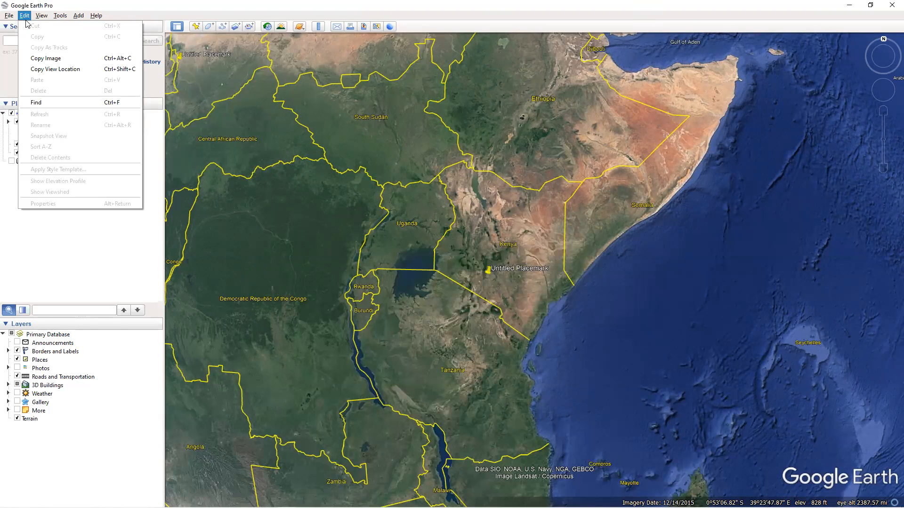
mouse_move(48, 20)
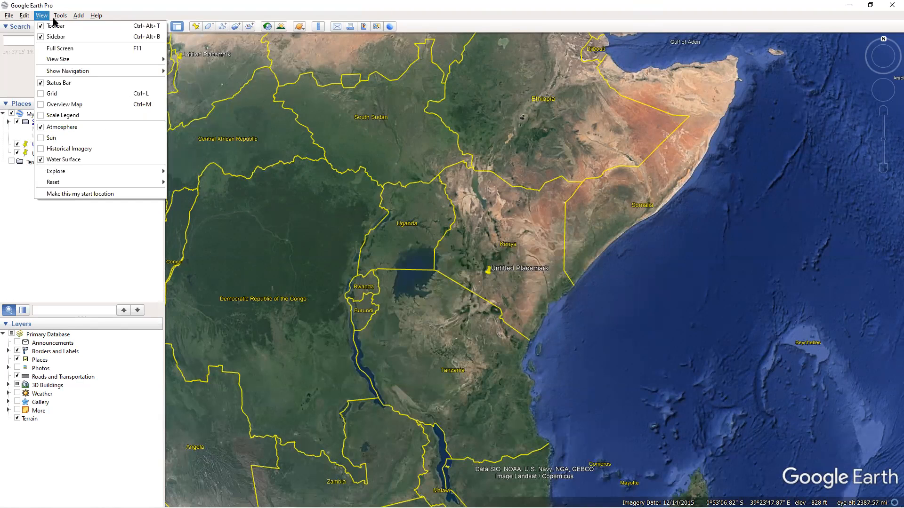
click(218, 4)
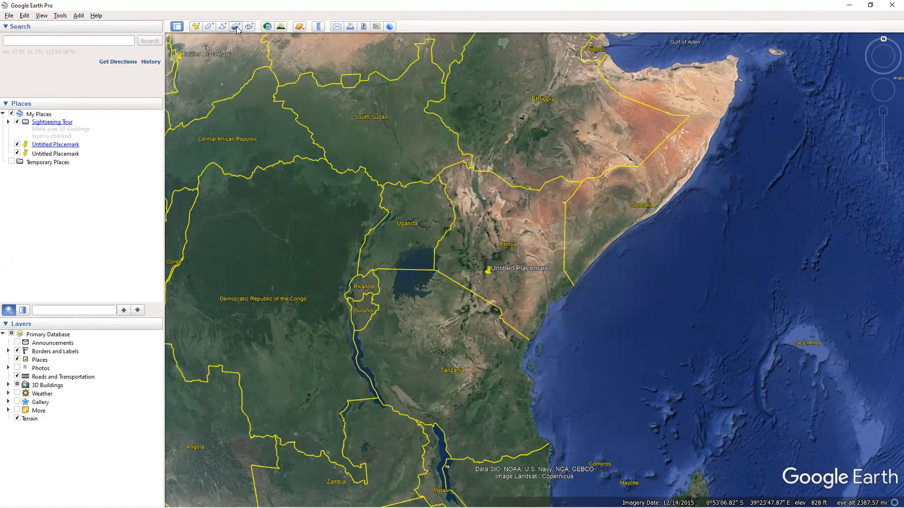
click(268, 28)
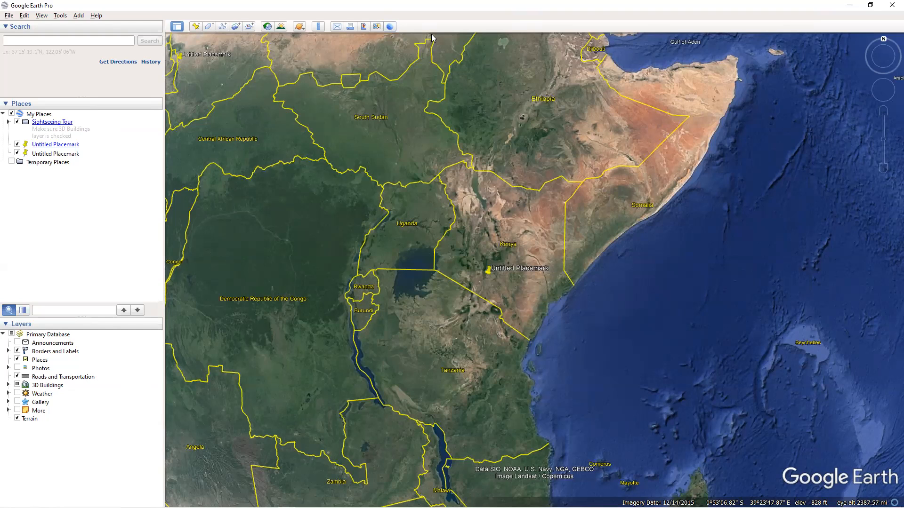
click(72, 71)
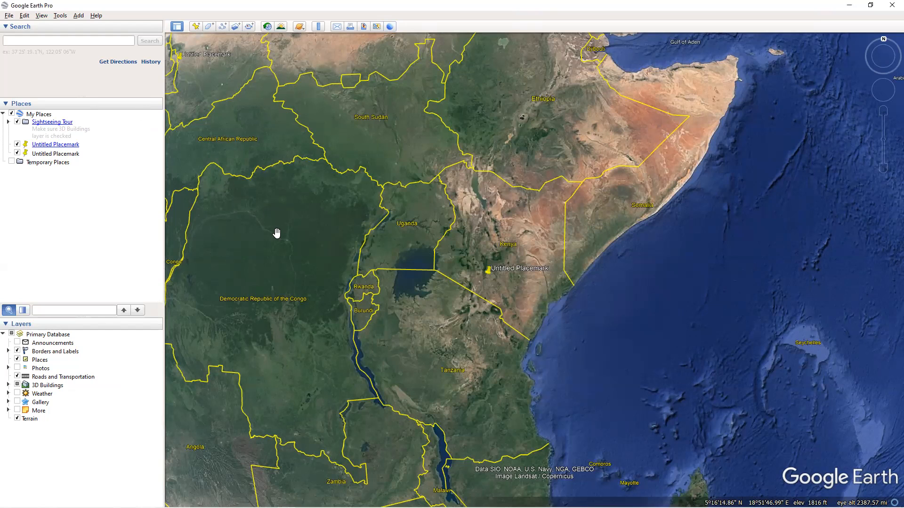
Collapse the Search and Places sections of the sidebar and expand both again.
click(6, 27)
click(6, 41)
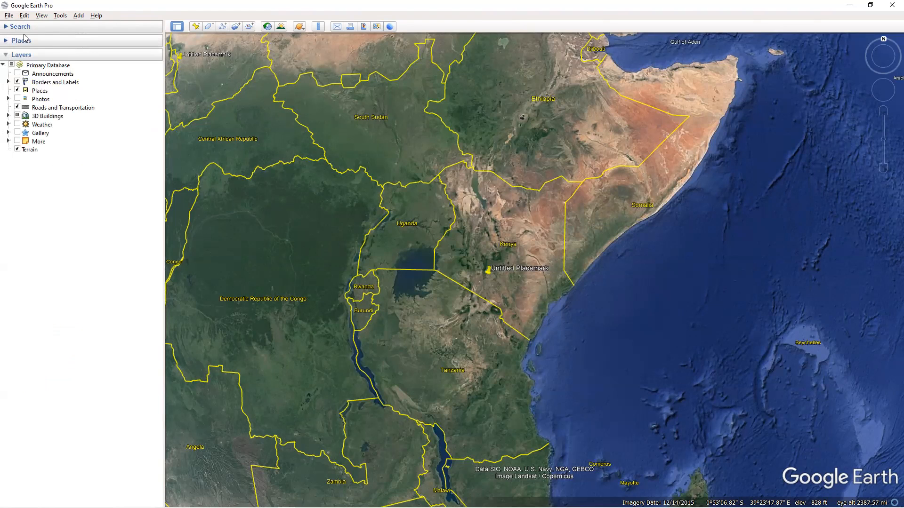
click(6, 28)
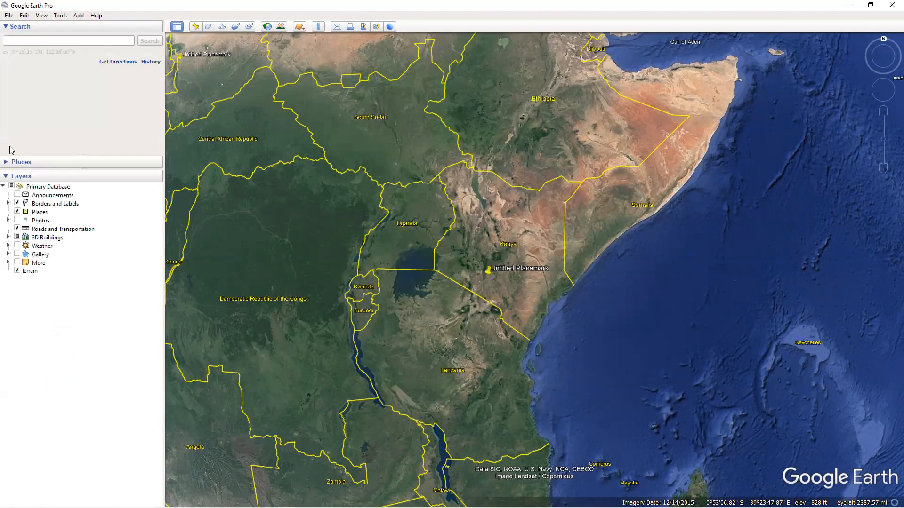
click(7, 162)
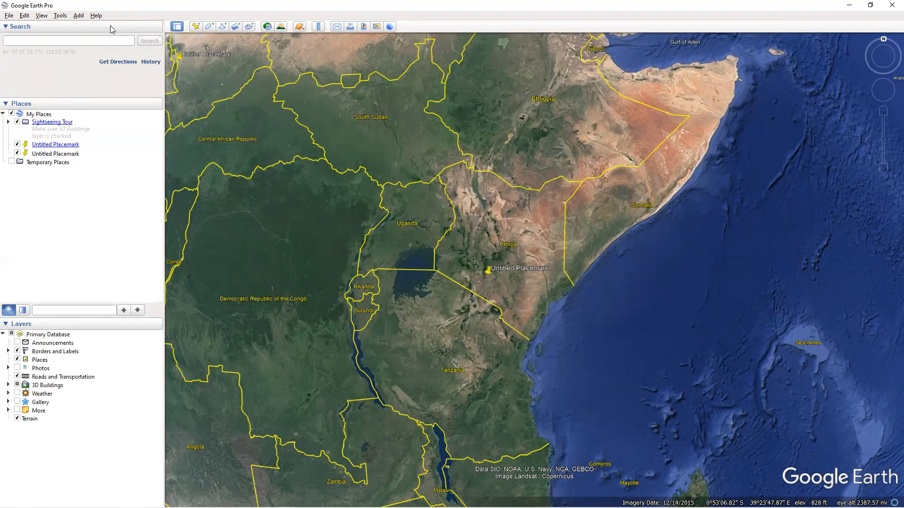
Collapse the Search and Places sections so only Layers stays open, reopening Search briefly to view its search field.
click(7, 27)
click(6, 42)
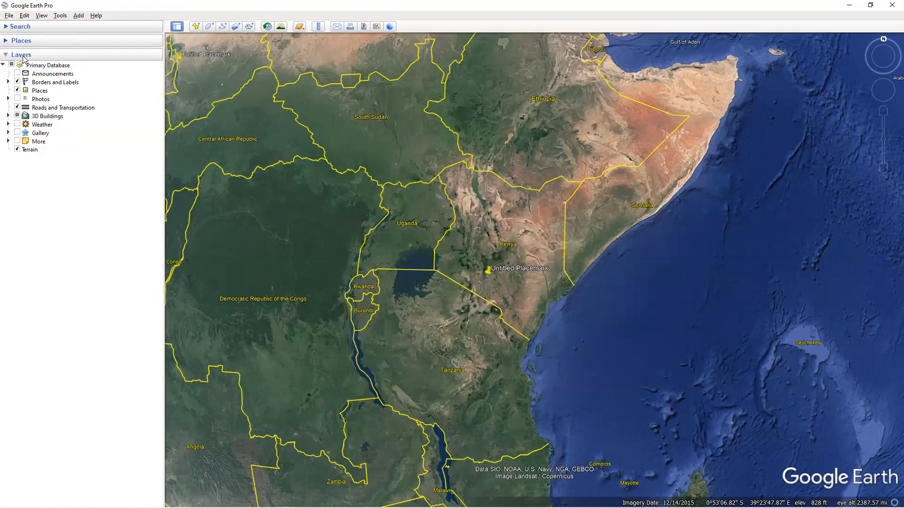
click(7, 27)
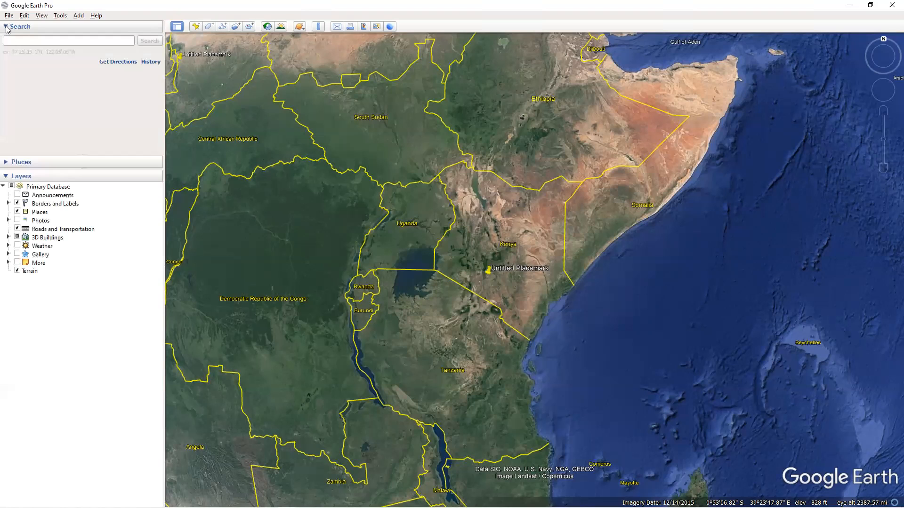
click(7, 27)
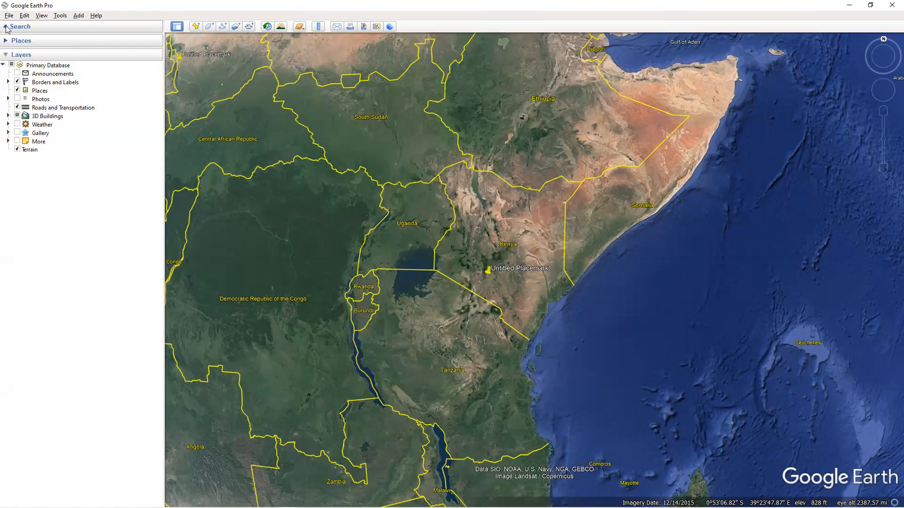
click(6, 27)
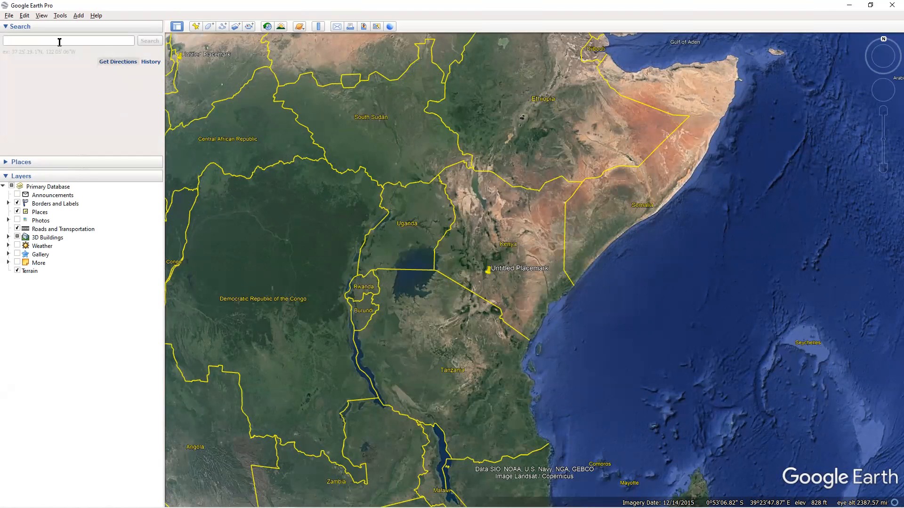
click(6, 28)
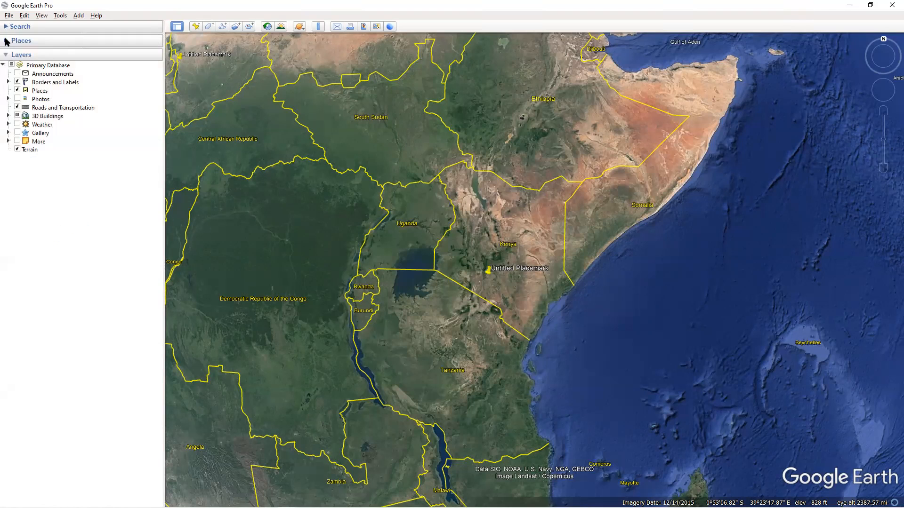
Review the saved items in Places, select the Temporary Places folder, and collapse the section again.
click(6, 41)
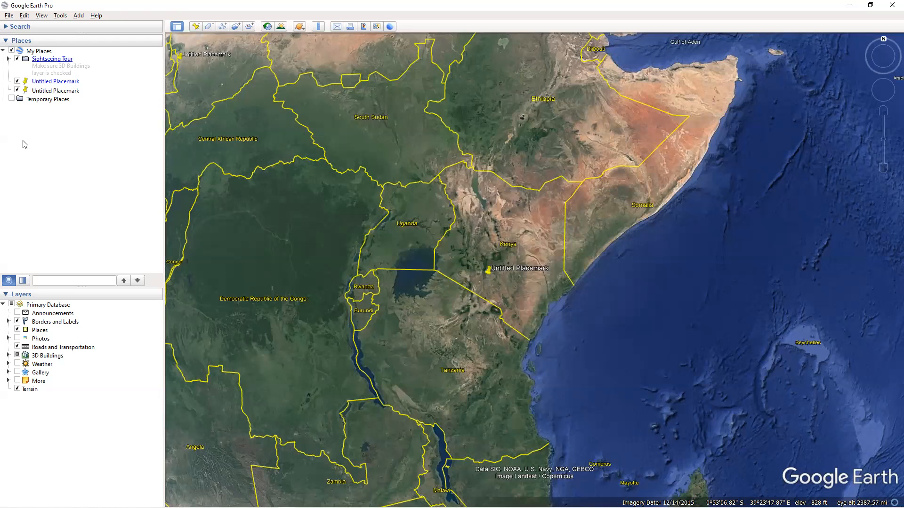
click(39, 101)
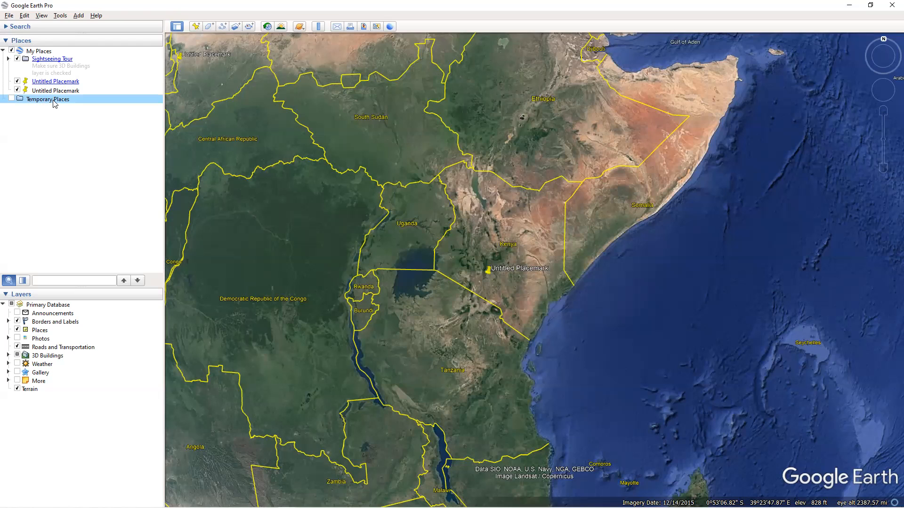
click(7, 42)
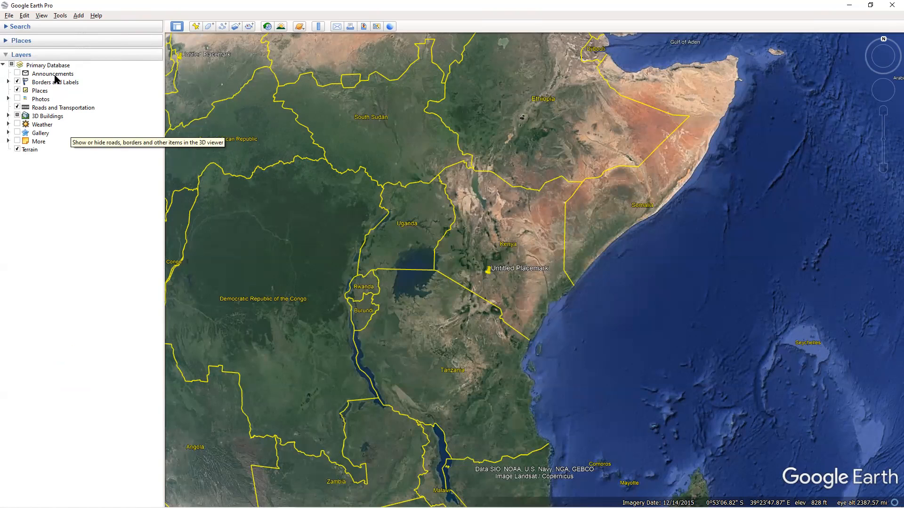
Go through the main layers from Borders and Labels, Places and Photos to 3D Buildings, Weather and More.
click(69, 83)
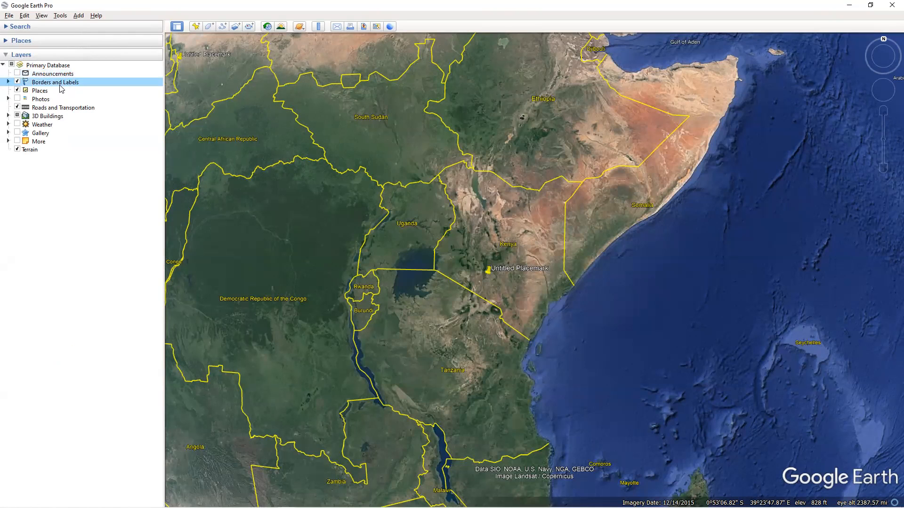
click(42, 91)
click(44, 100)
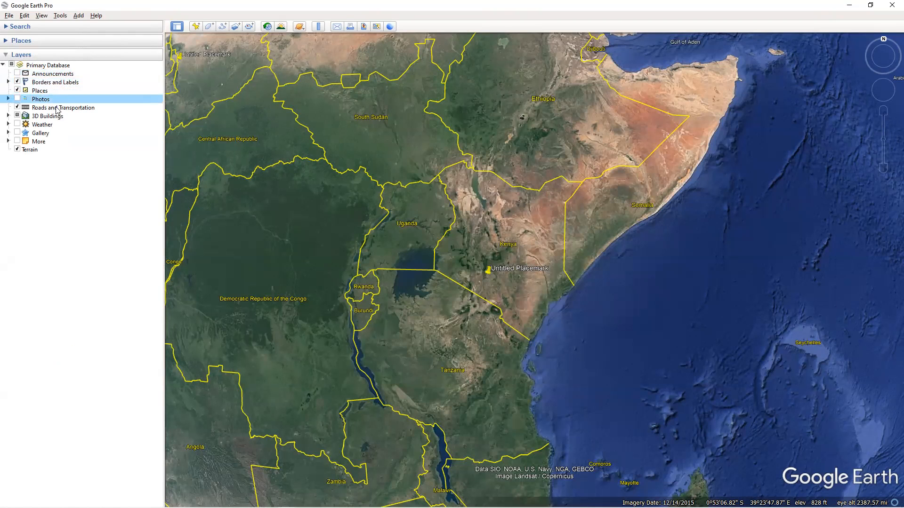
click(58, 108)
click(53, 118)
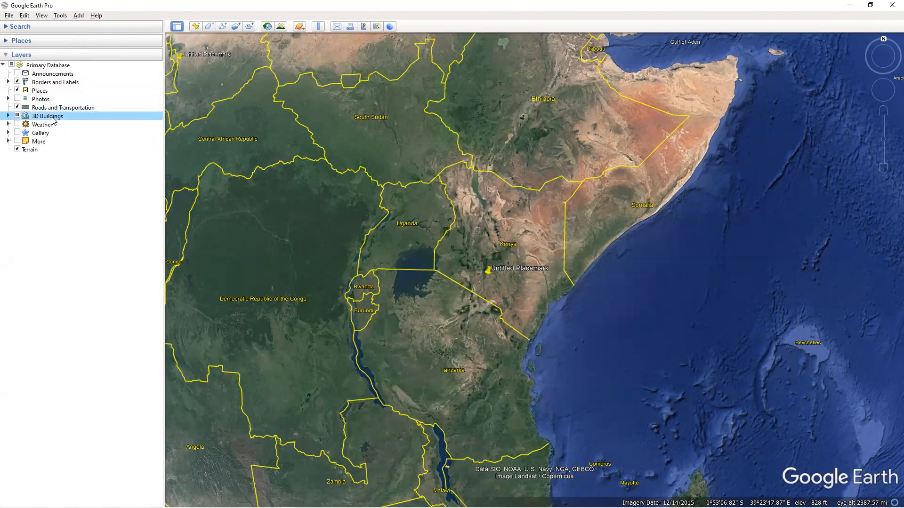
click(45, 127)
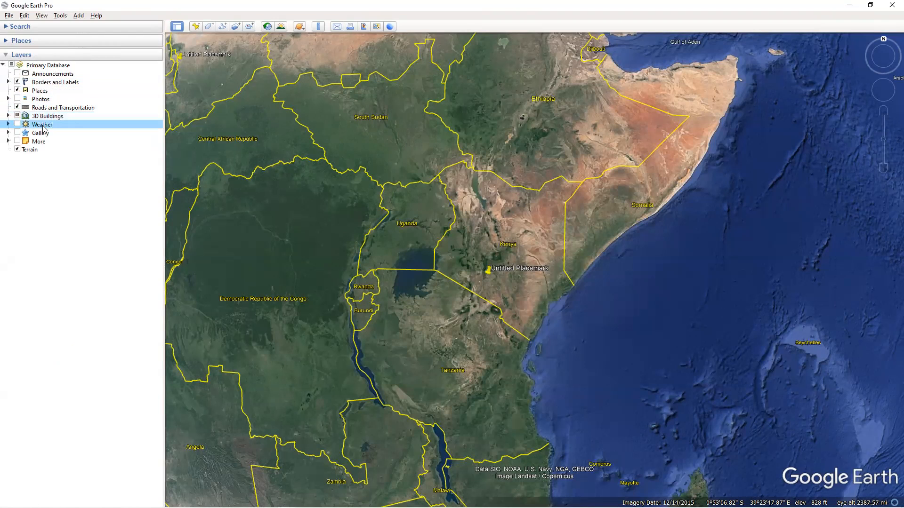
click(43, 141)
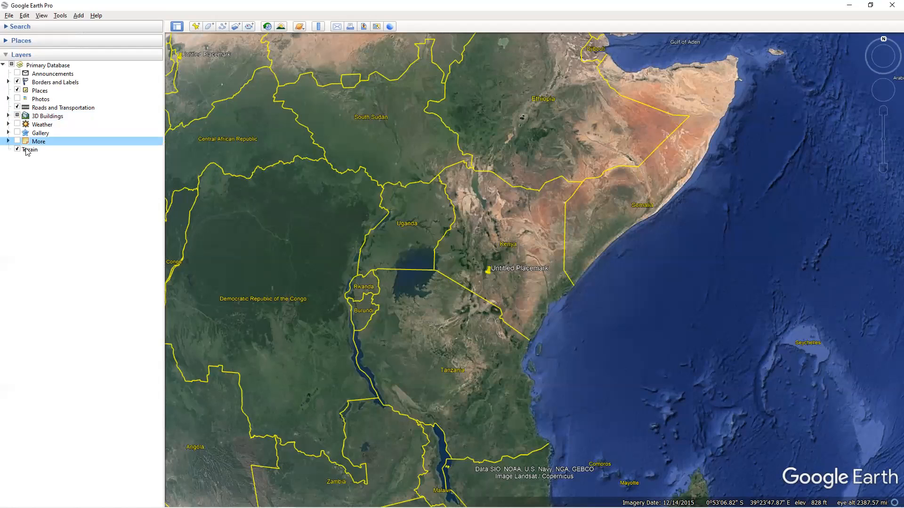
Expand the Borders and Labels, Photos, 3D Buildings, Weather, Gallery, Rumsey Historical Maps and More layer groups.
click(8, 82)
click(8, 116)
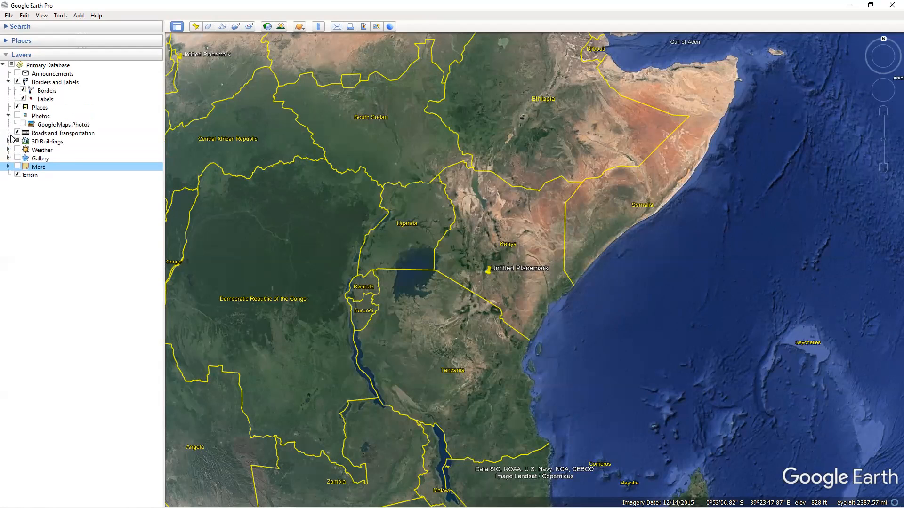
click(8, 141)
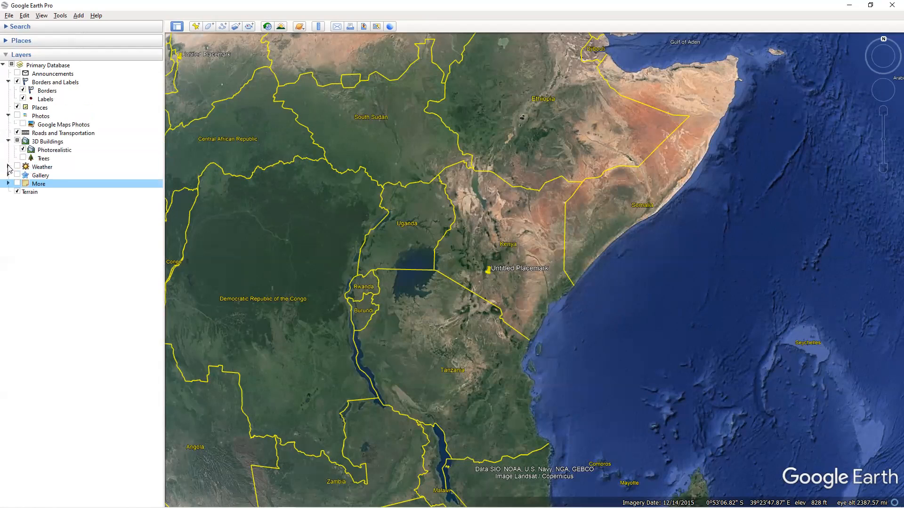
click(8, 167)
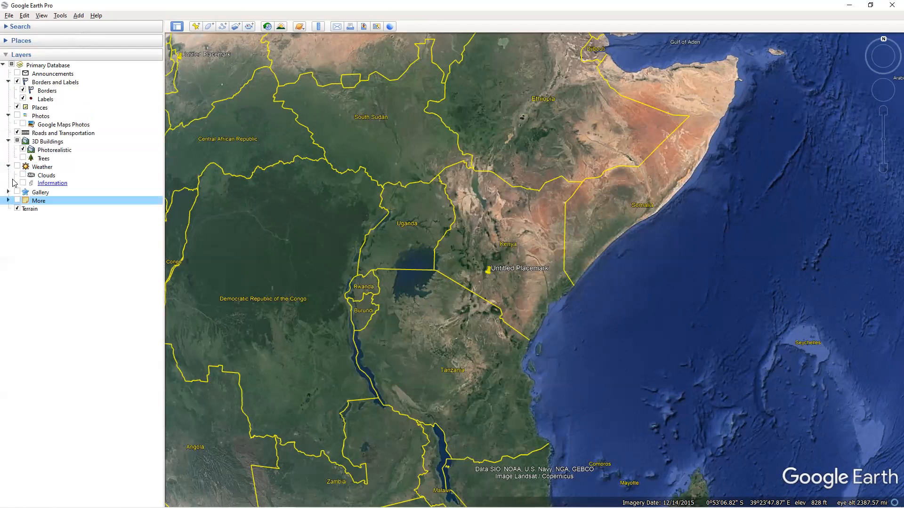
click(8, 192)
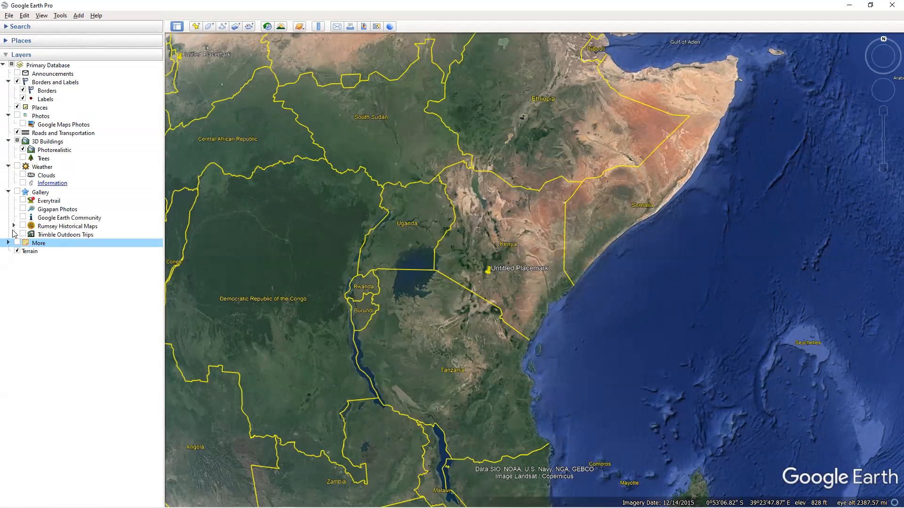
click(8, 259)
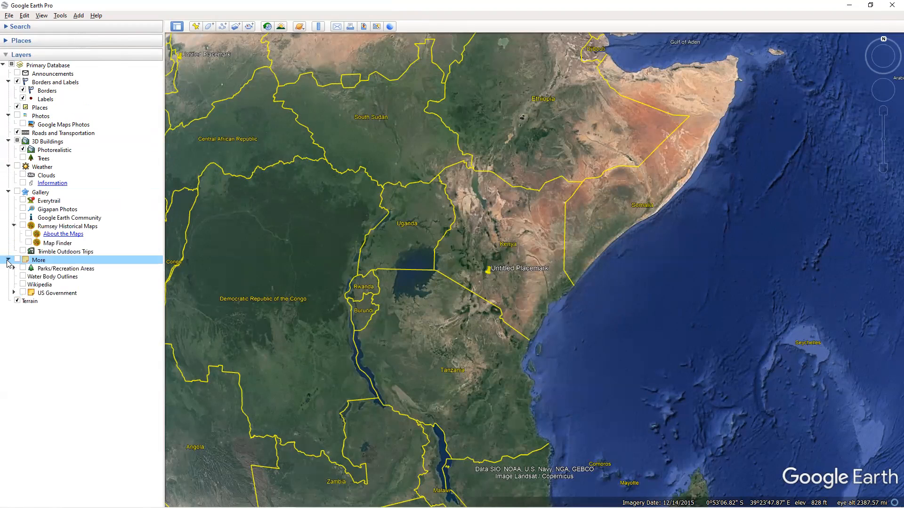
Review the Labels, Places and Google Maps Photos layers, and expand Parks/Recreation Areas to select USDA Forest Service.
click(43, 100)
click(40, 108)
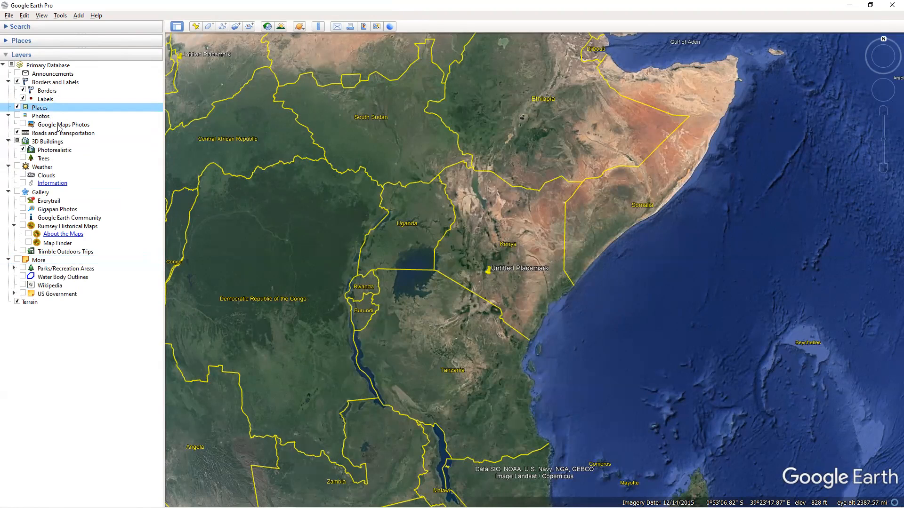
click(58, 126)
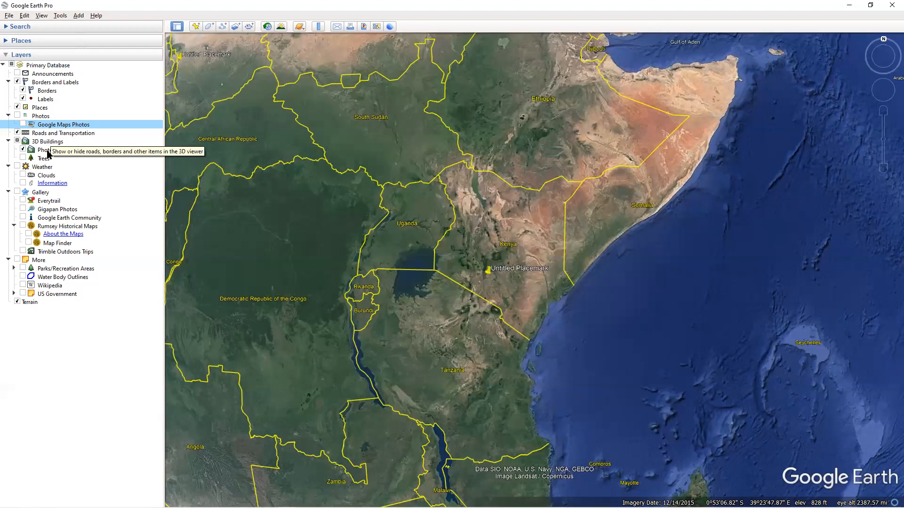
click(61, 100)
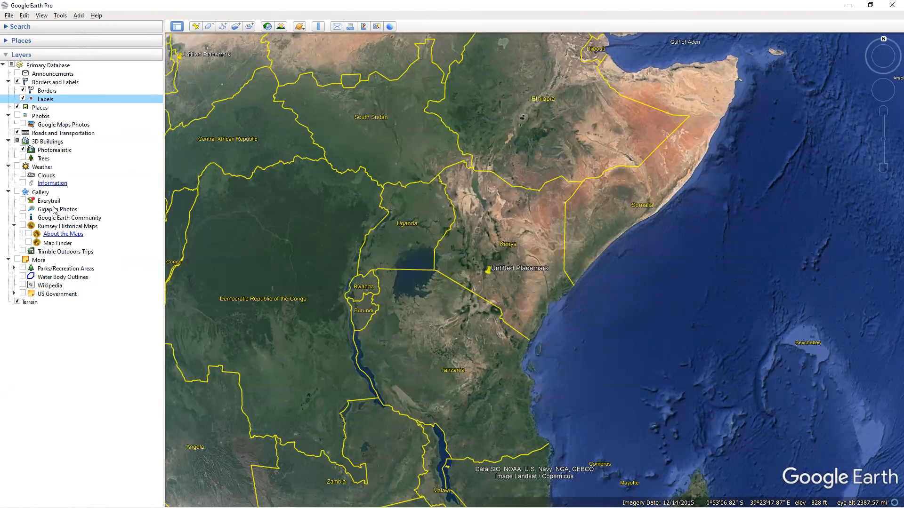
click(14, 268)
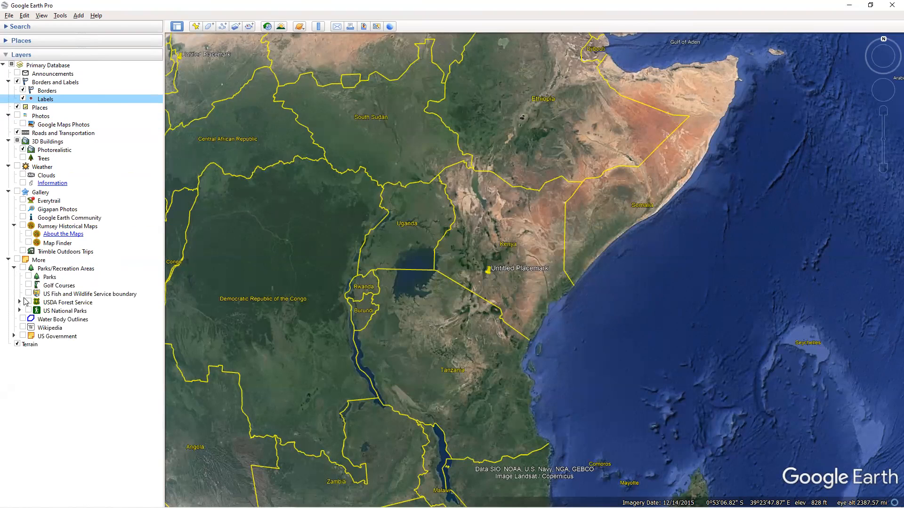
click(60, 303)
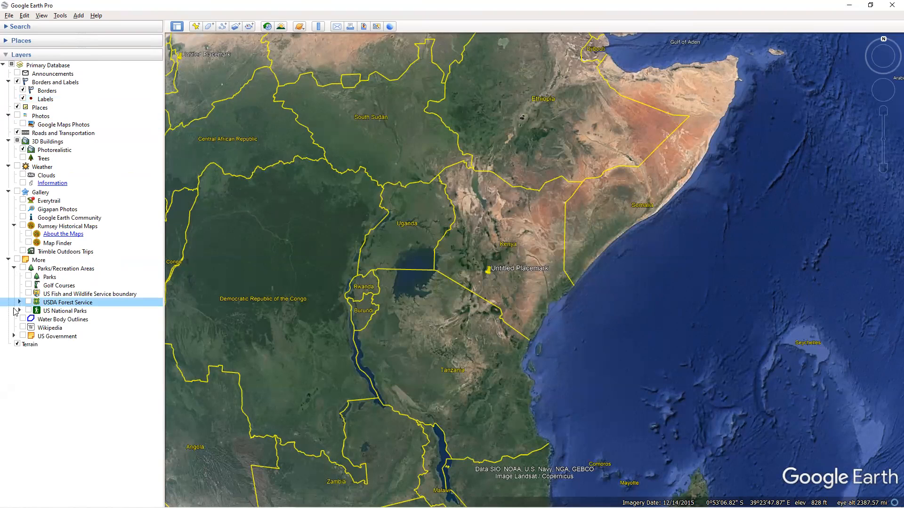
Expand the USDA Forest Service, US National Parks, Trails and US Government layer groups to review their sublayers.
click(20, 302)
click(19, 379)
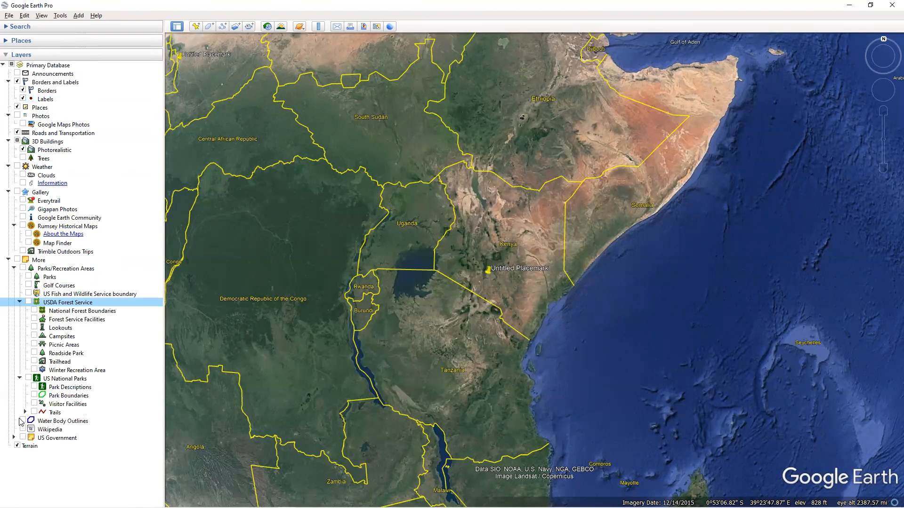
click(25, 412)
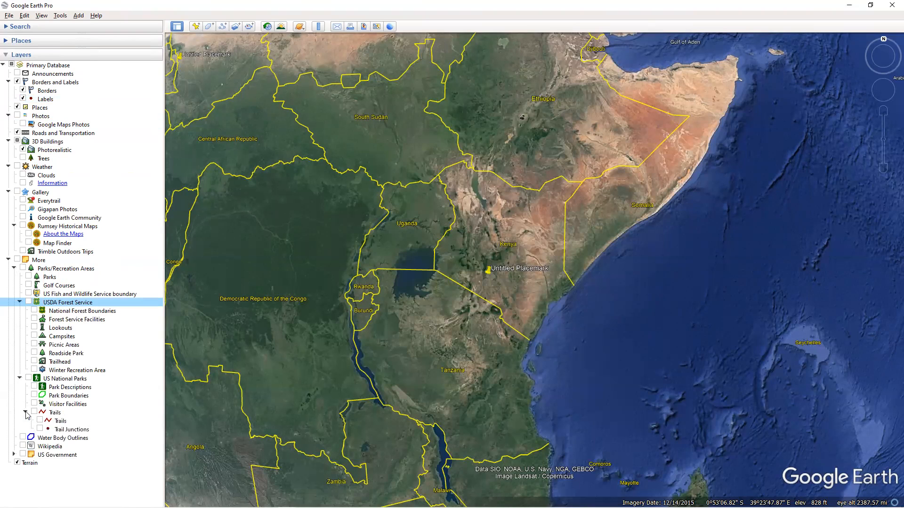
click(14, 456)
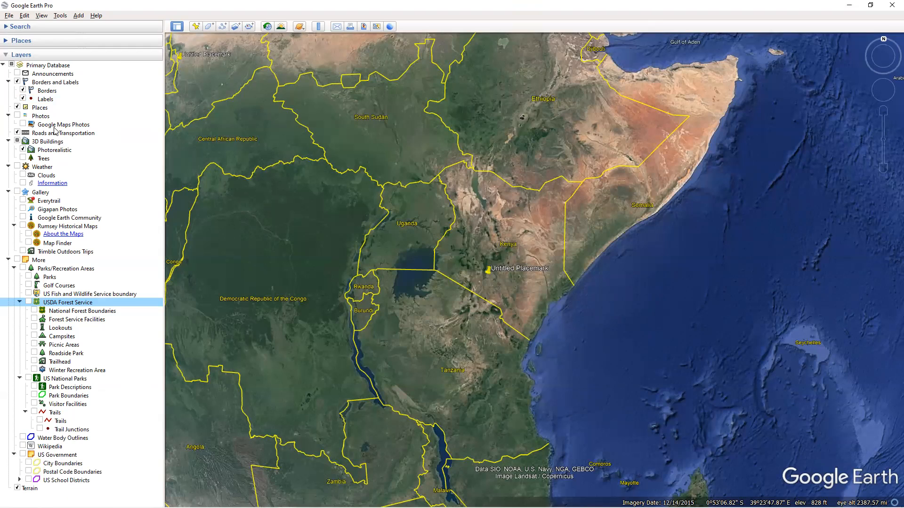
Collapse the Borders and Labels, Photos, 3D Buildings, Weather and Gallery layer groups, including Rumsey Historical Maps.
click(9, 82)
click(9, 99)
click(8, 116)
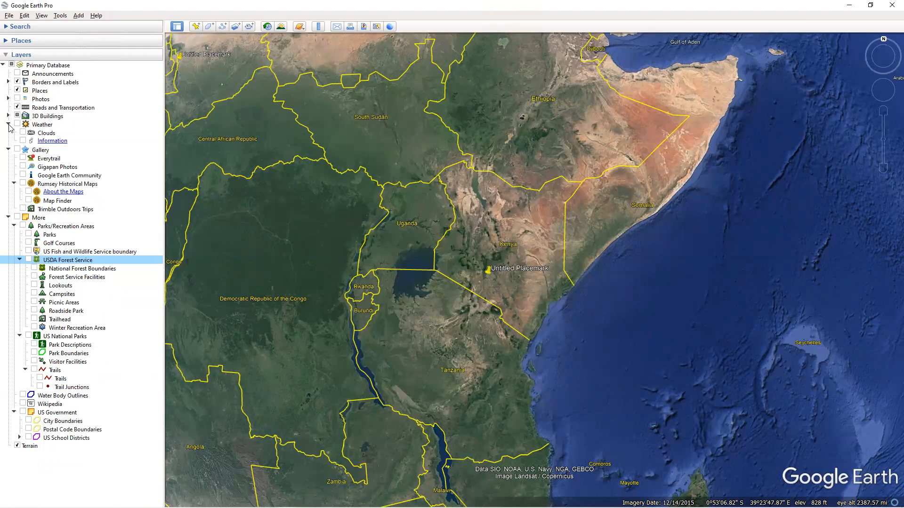
click(8, 124)
click(8, 133)
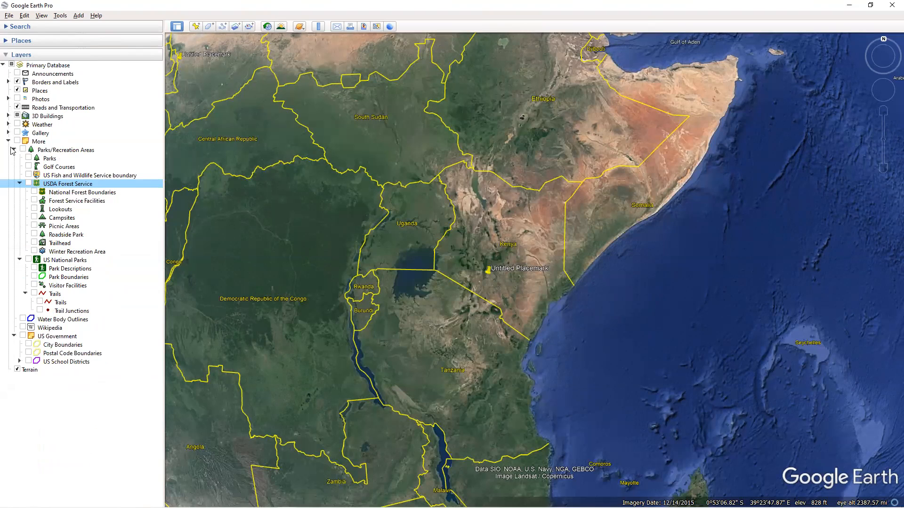
click(9, 133)
click(14, 167)
click(9, 125)
click(9, 124)
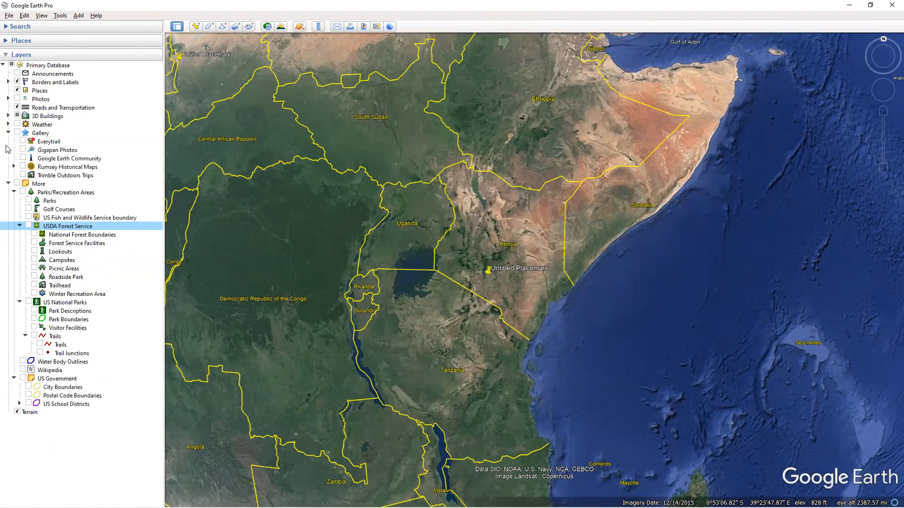
click(13, 167)
click(14, 168)
click(9, 132)
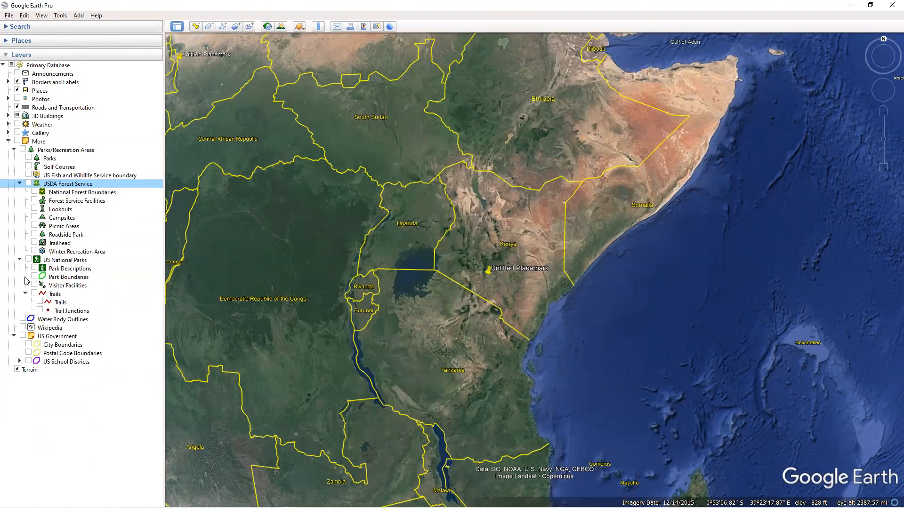
Collapse the Trails, US National Parks, USDA Forest Service, Parks/Recreation Areas and US Government layers, and the More group itself.
click(25, 294)
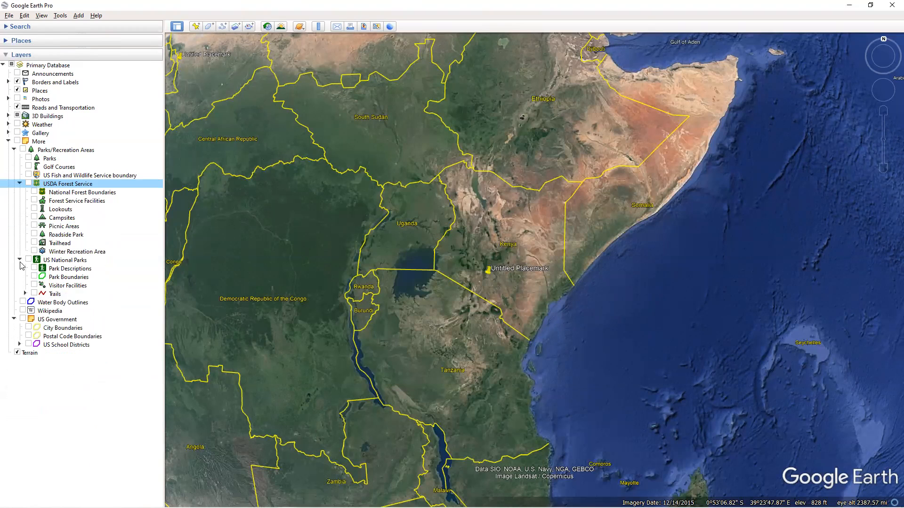
click(19, 260)
click(20, 184)
click(14, 150)
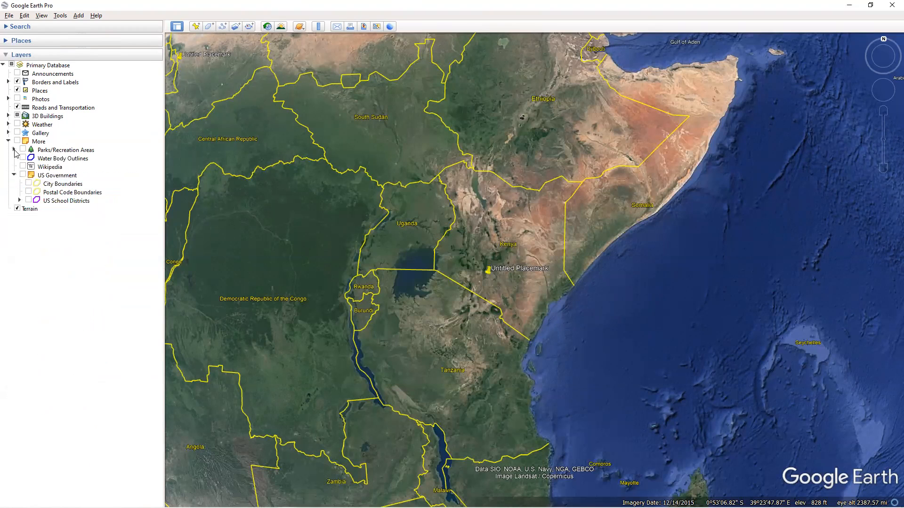
click(8, 142)
click(8, 141)
click(15, 172)
click(8, 141)
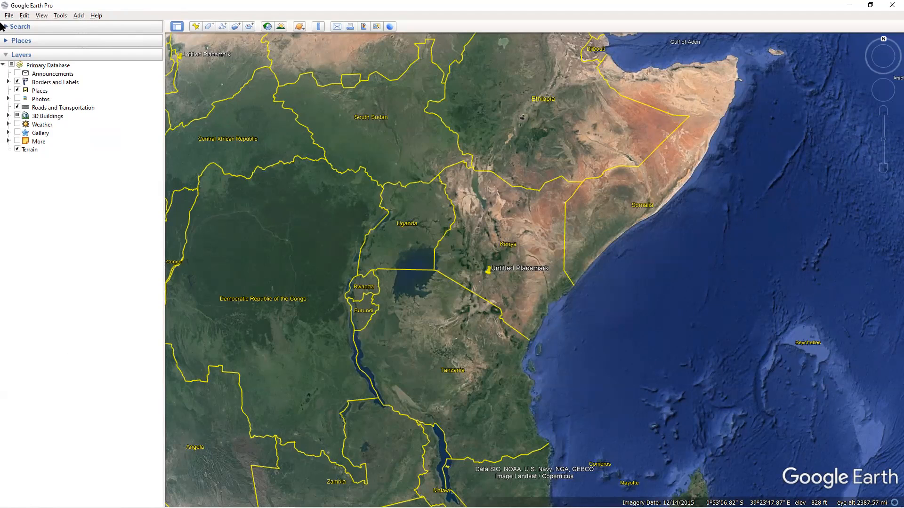
Review the available help commands and the kinds of items that can be added, from Folder and Placemark to Network Link.
click(96, 17)
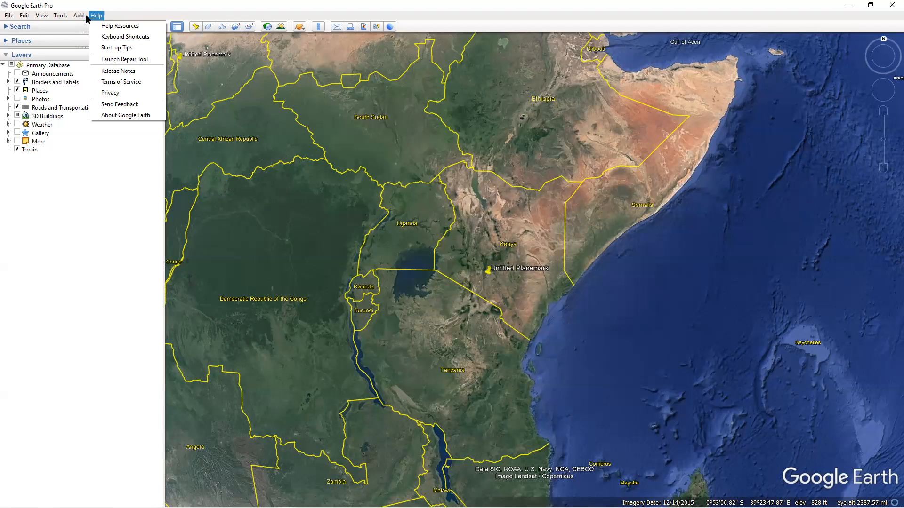
mouse_move(79, 19)
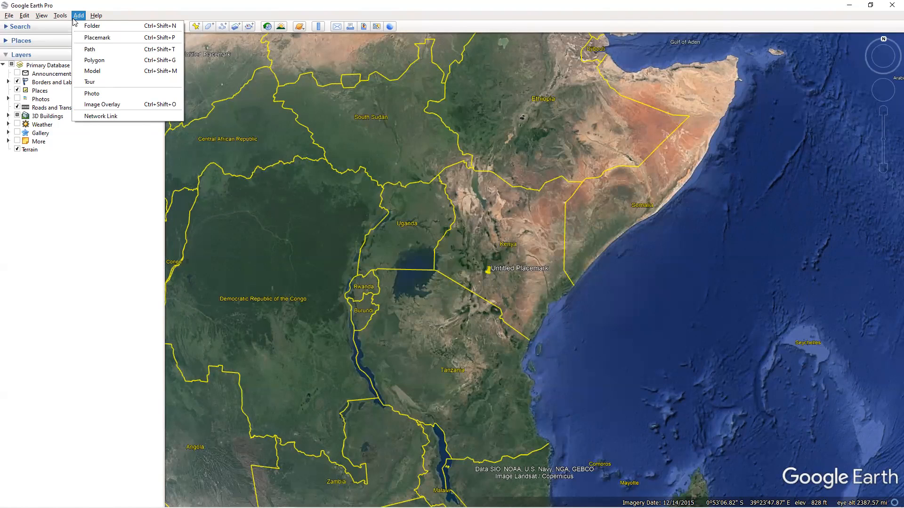
key(Right)
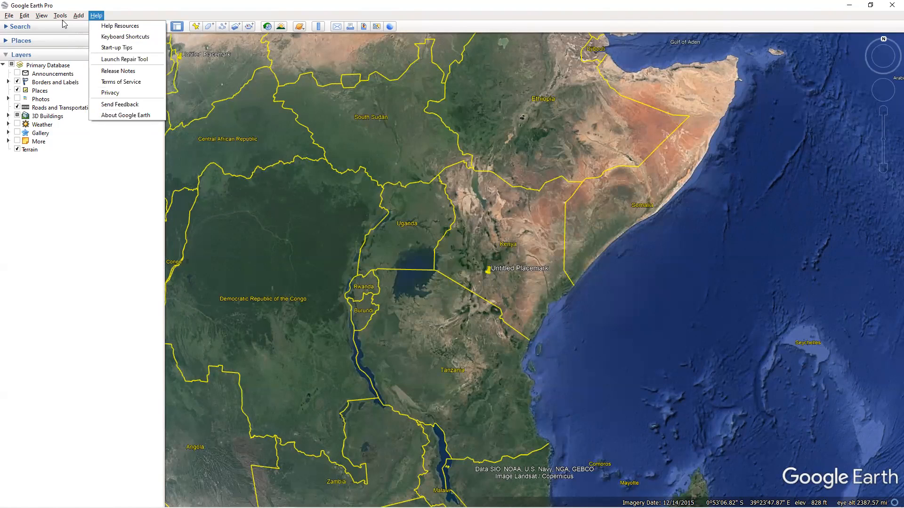
Open the program options, review the 3D View, Cache, Touring, Navigation and General settings, and close them without changes.
click(60, 17)
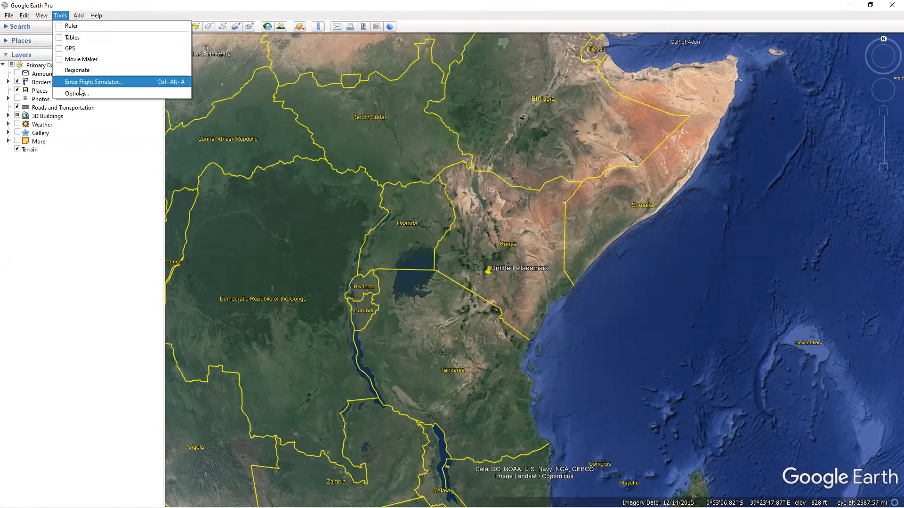
key(Return)
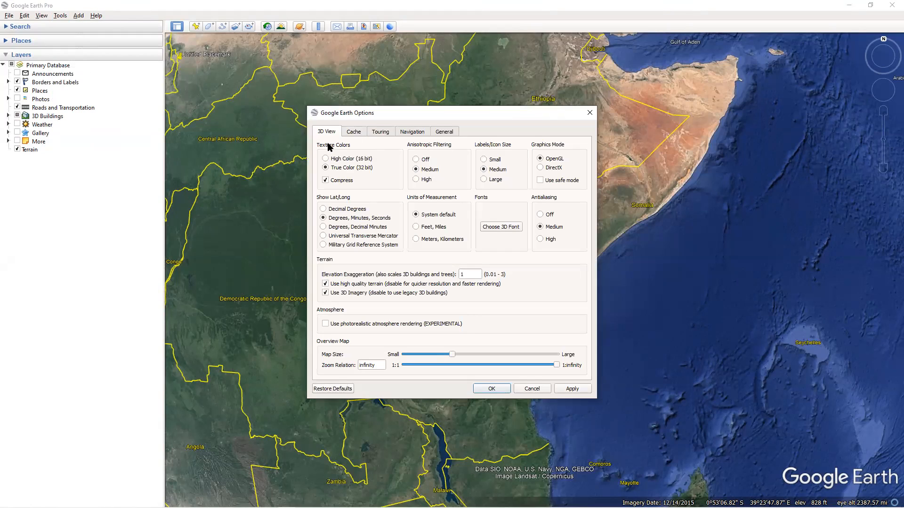
click(365, 132)
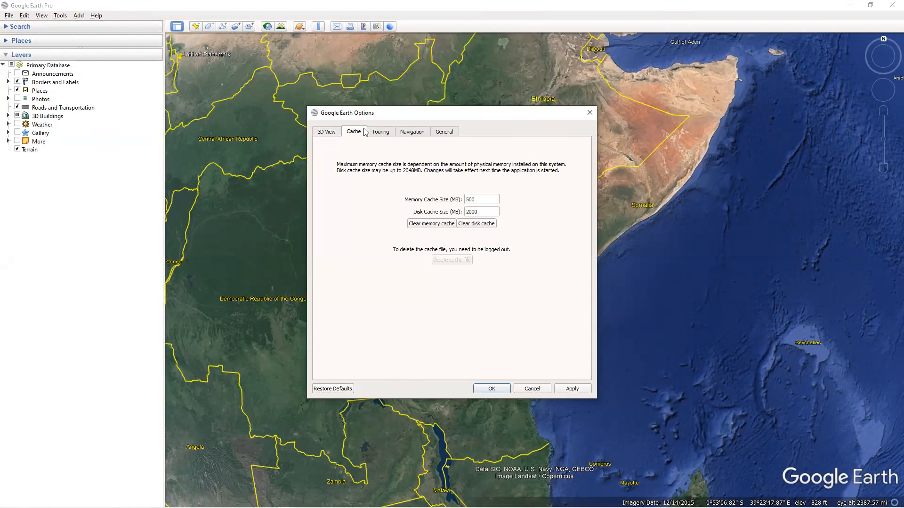
click(387, 134)
click(409, 134)
click(453, 134)
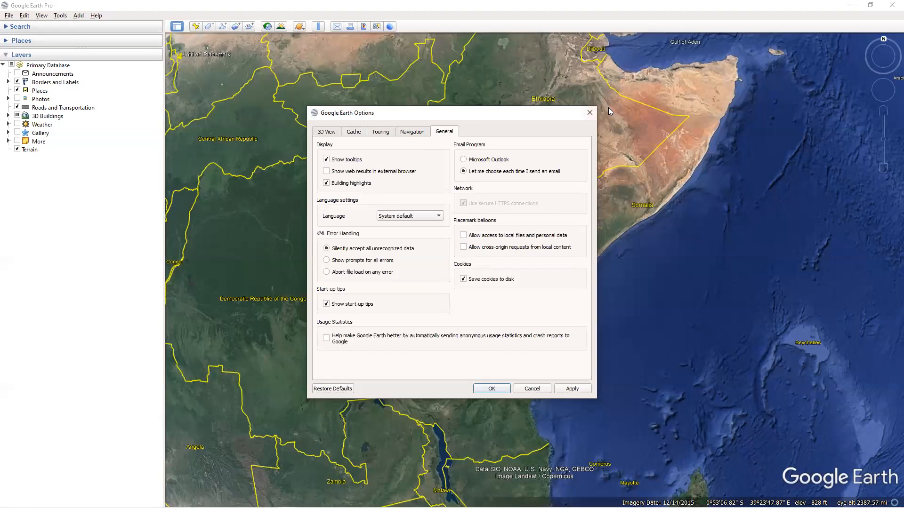
click(591, 113)
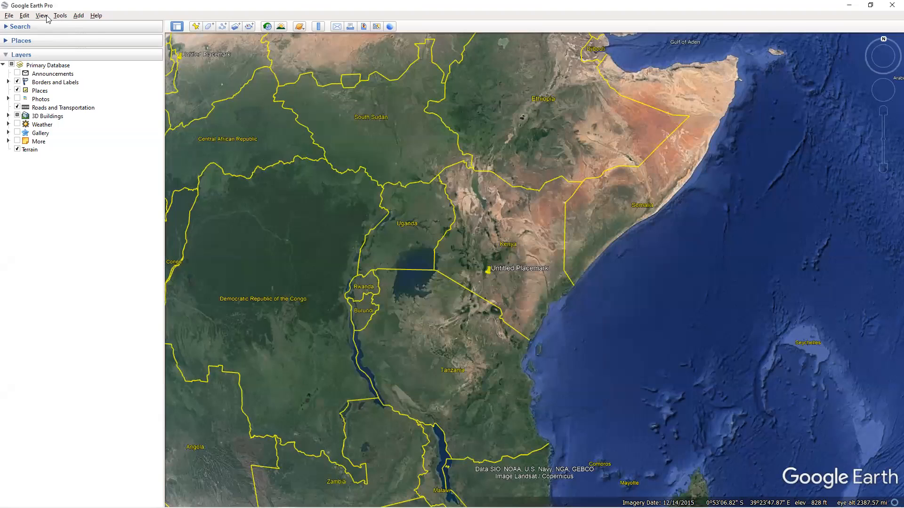
Hide the sidebar and show it again.
click(47, 16)
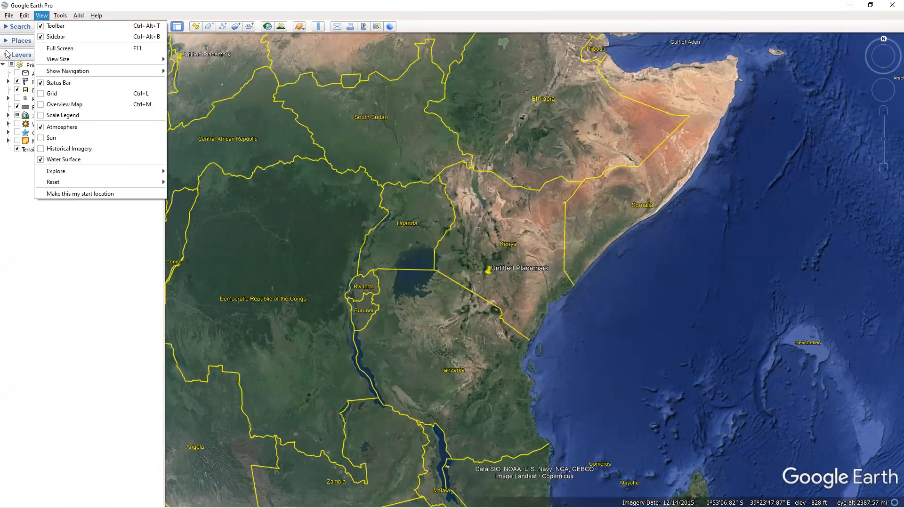
click(43, 36)
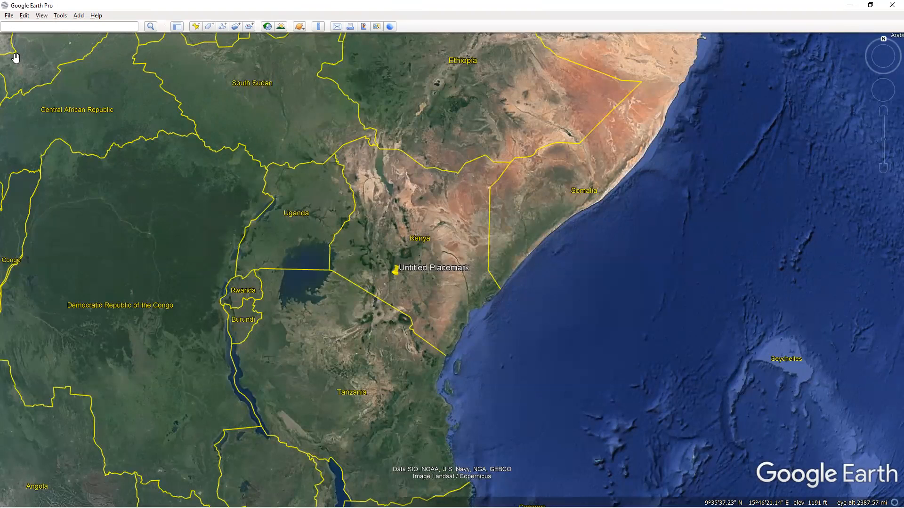
click(42, 16)
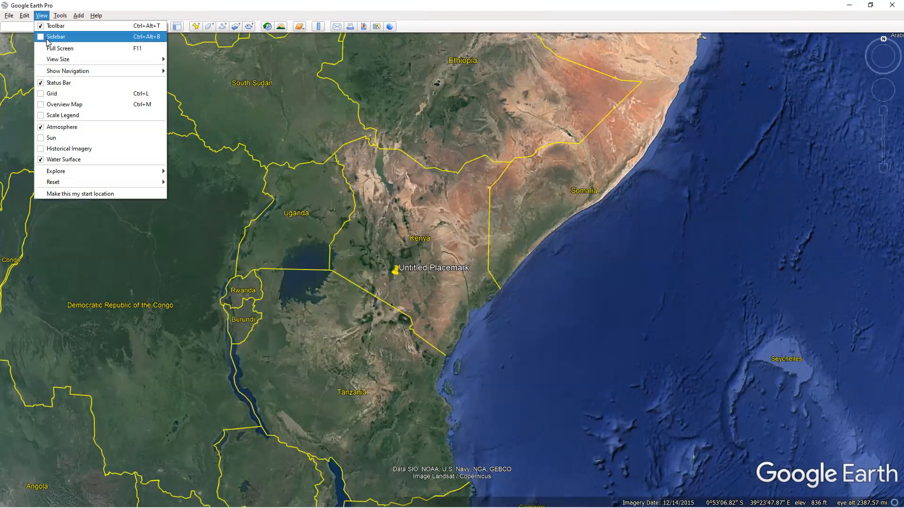
click(47, 38)
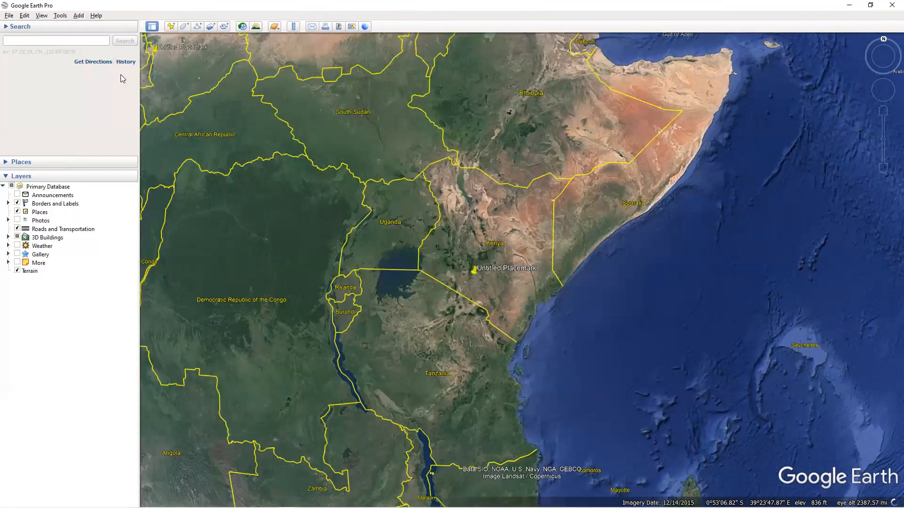
Hide the toolbar and show it again.
click(42, 15)
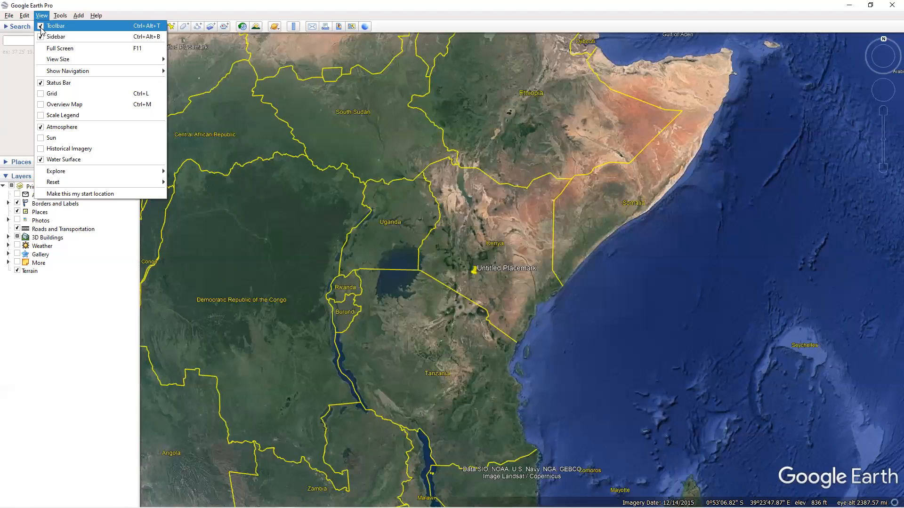
click(41, 27)
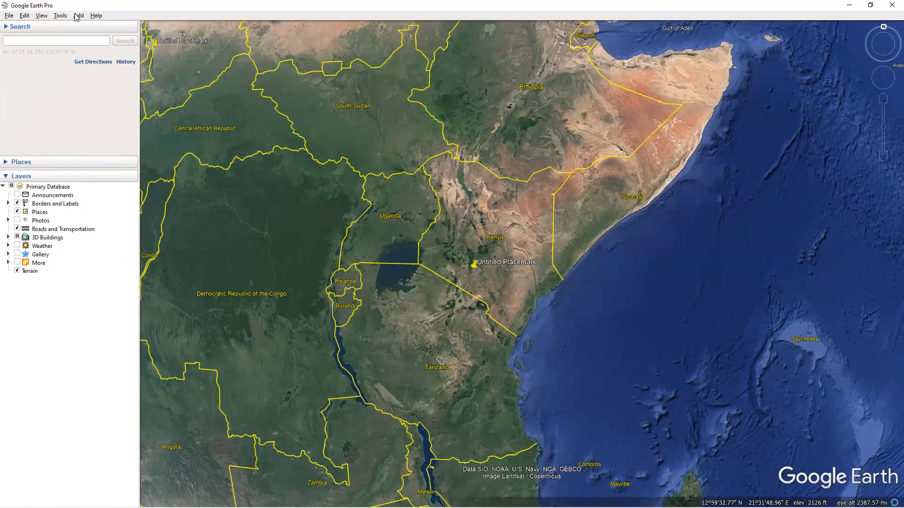
click(43, 16)
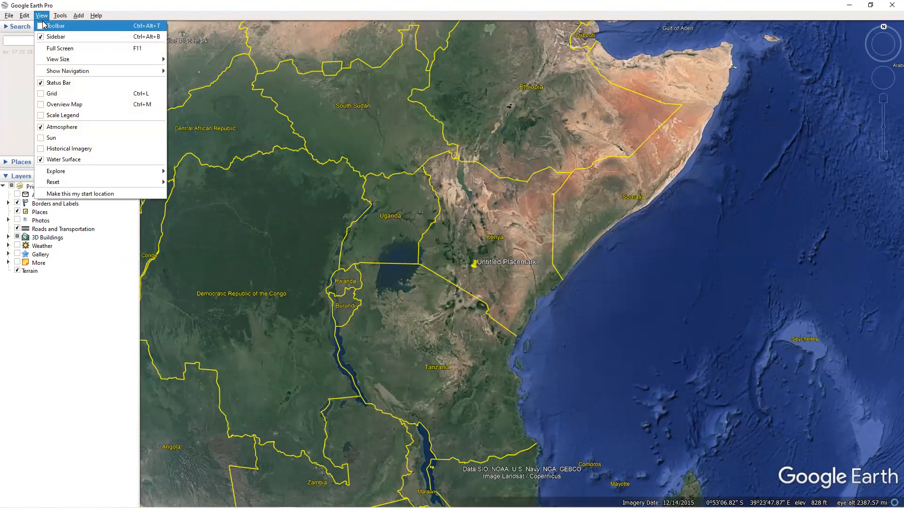
click(68, 26)
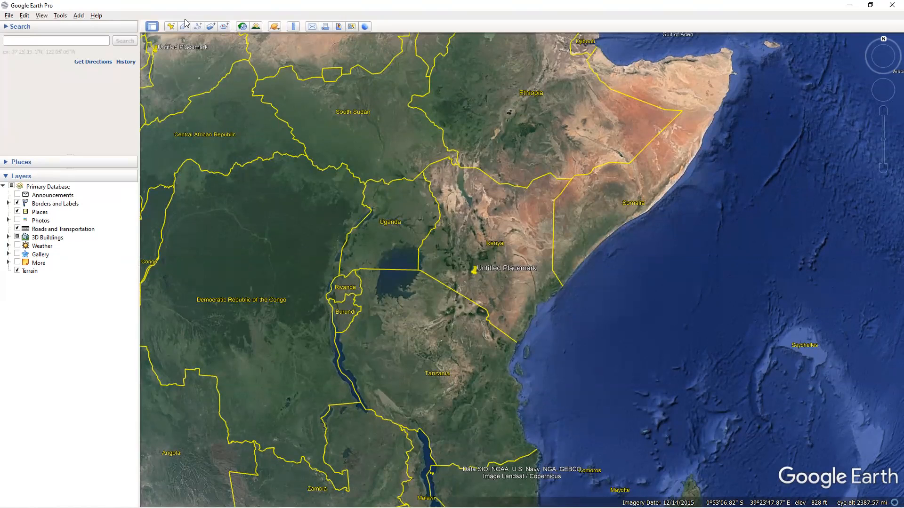
Hide the status bar and show it again.
click(41, 16)
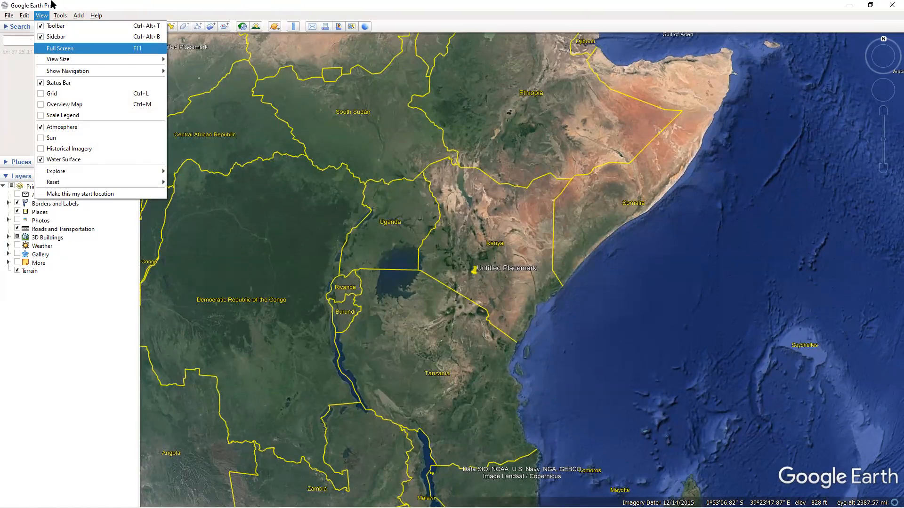
click(39, 84)
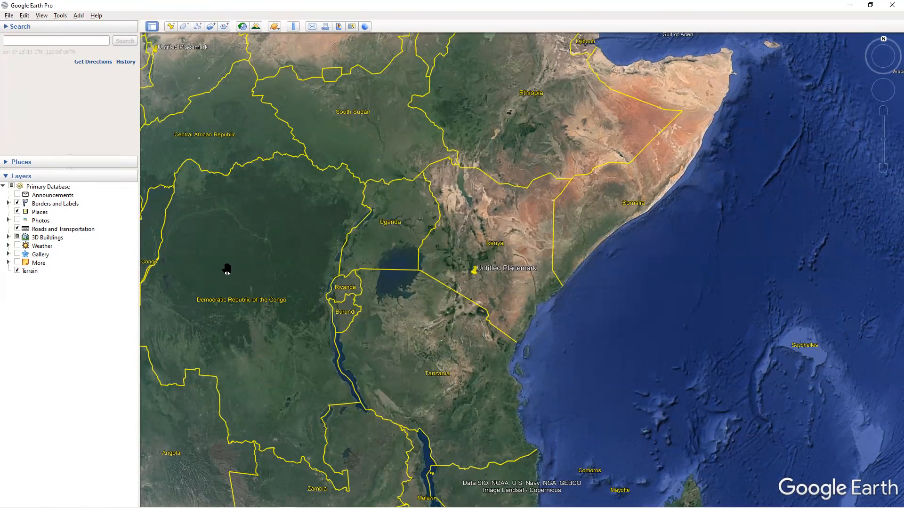
click(40, 15)
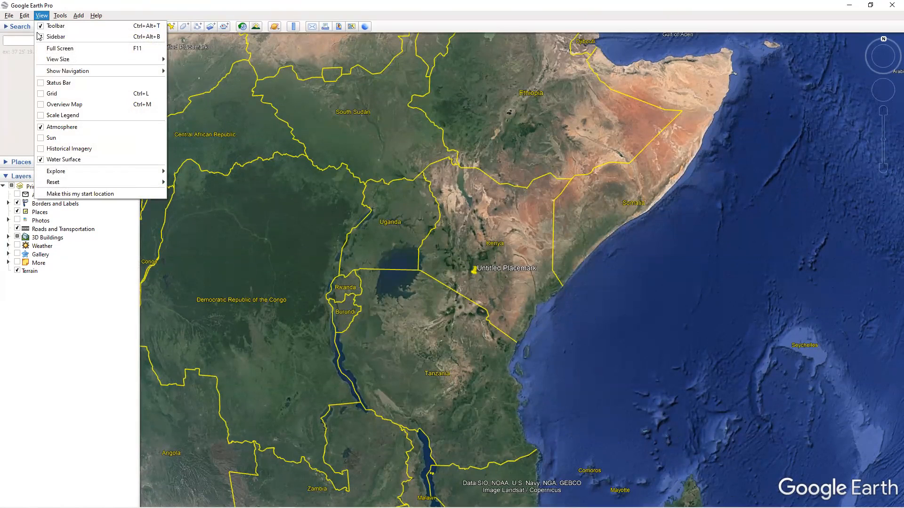
click(40, 85)
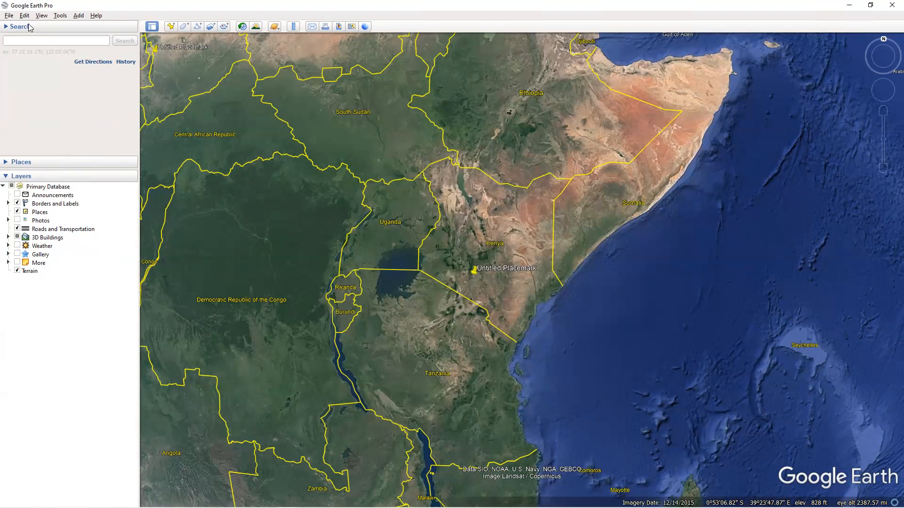
Turn on the latitude and longitude grid and view the whole globe where the Equator crosses the Prime Meridian.
click(46, 15)
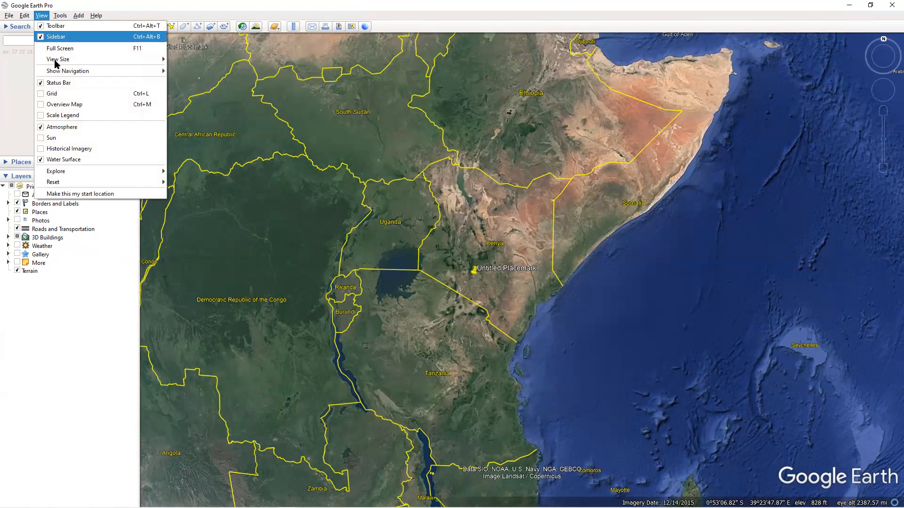
click(40, 93)
scroll(355, 207, down, 2)
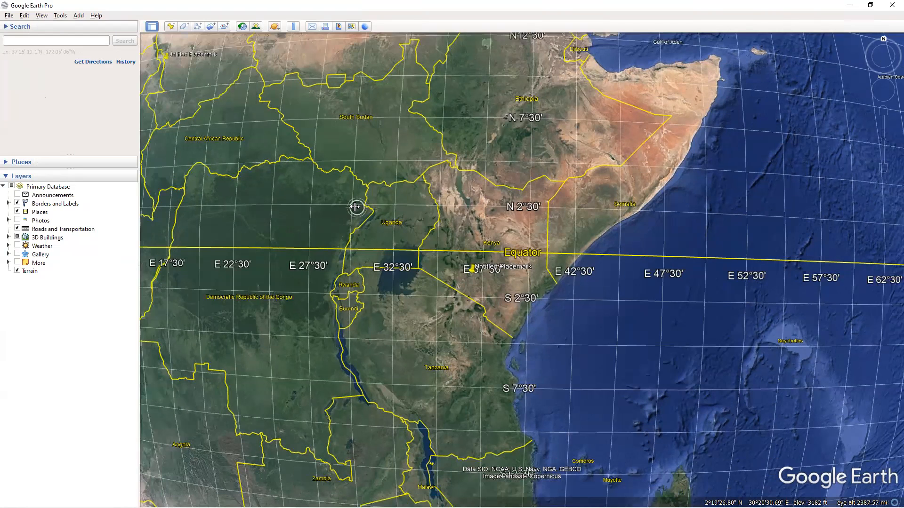
scroll(354, 207, down, 5)
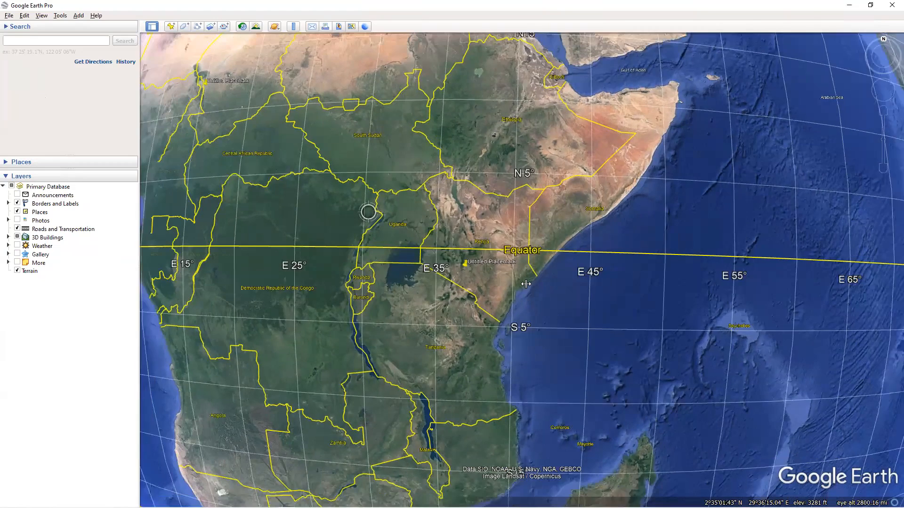
drag(485, 293, 570, 291)
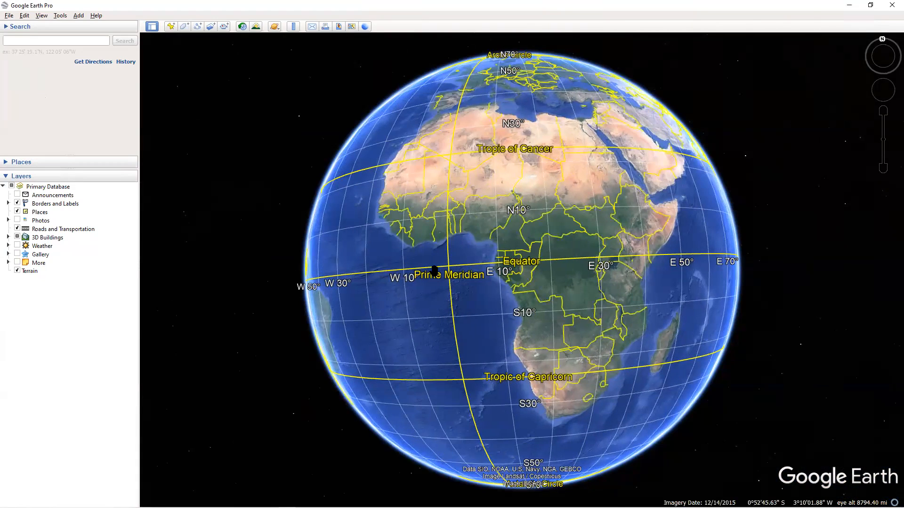
double_click(451, 265)
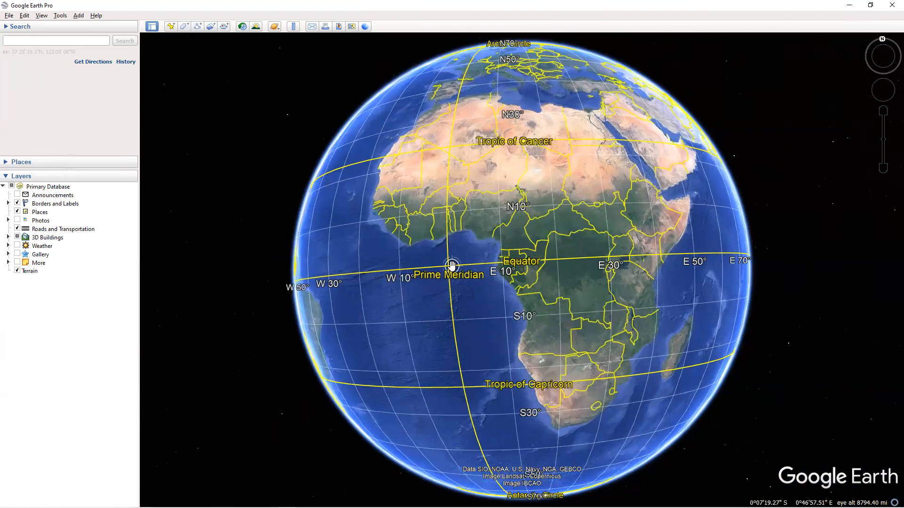
Examine the Equator, Prime Meridian, Tropic of Cancer and Tropic of Capricorn grid lines across Africa.
drag(448, 170, 476, 284)
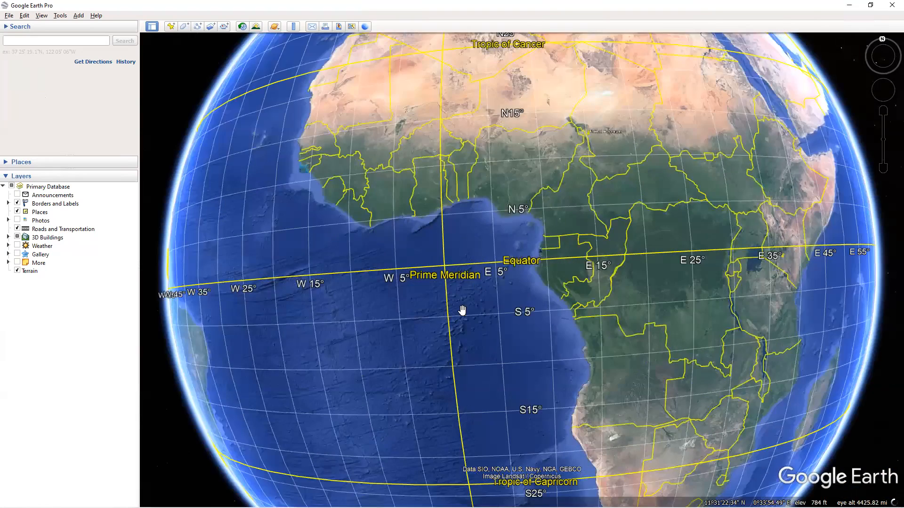
drag(466, 210, 487, 144)
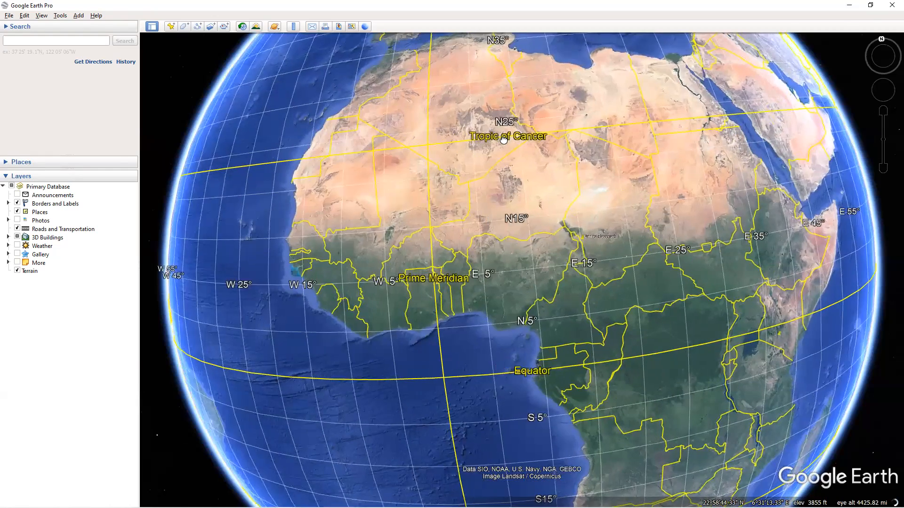
drag(524, 218, 521, 175)
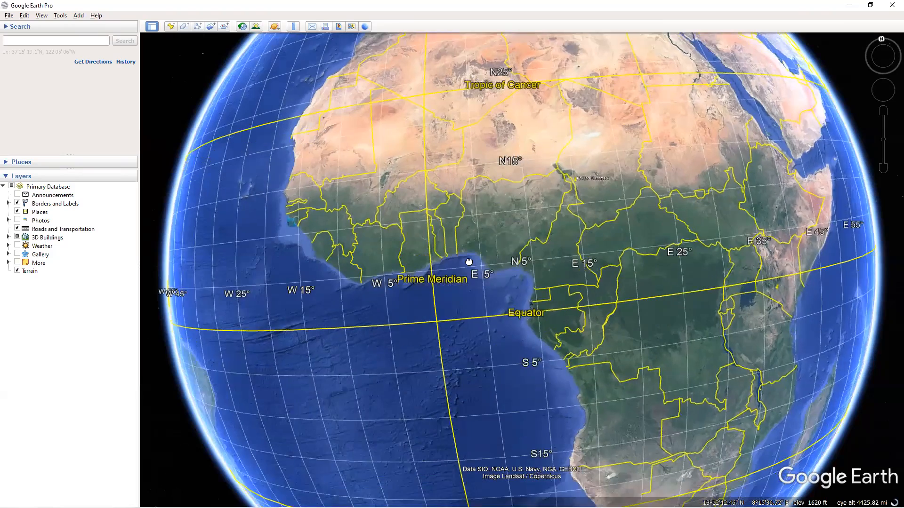
drag(465, 263, 433, 188)
drag(579, 378, 546, 377)
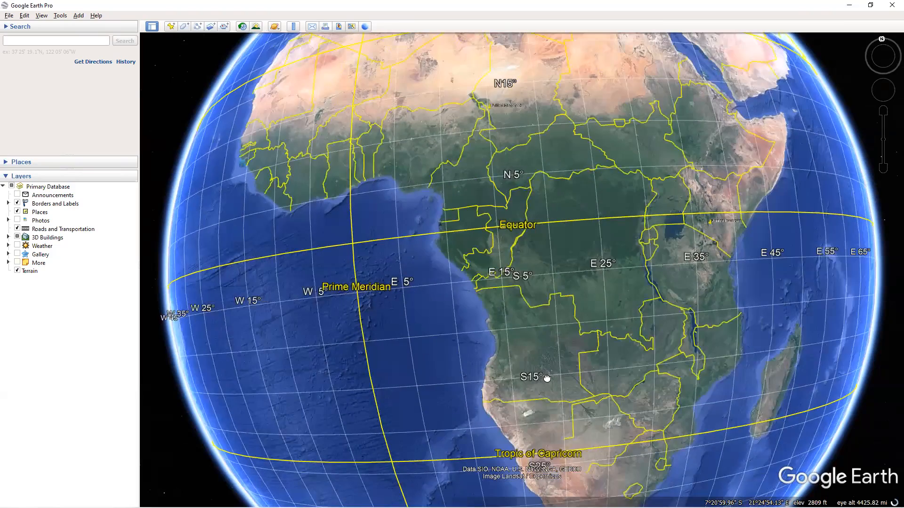
Compare the grid's spacing and coordinate labels close up around the Equator in Kenya and at globe level.
scroll(522, 259, up, 2)
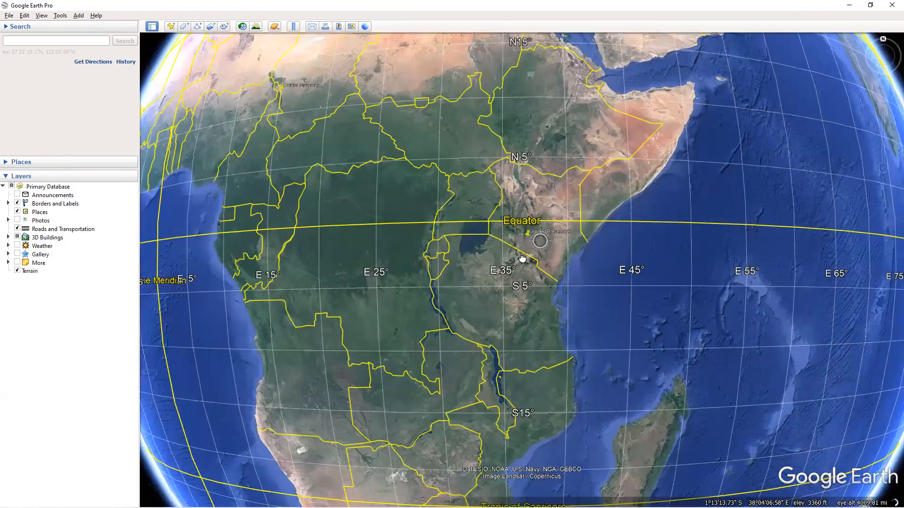
scroll(537, 197, up, 3)
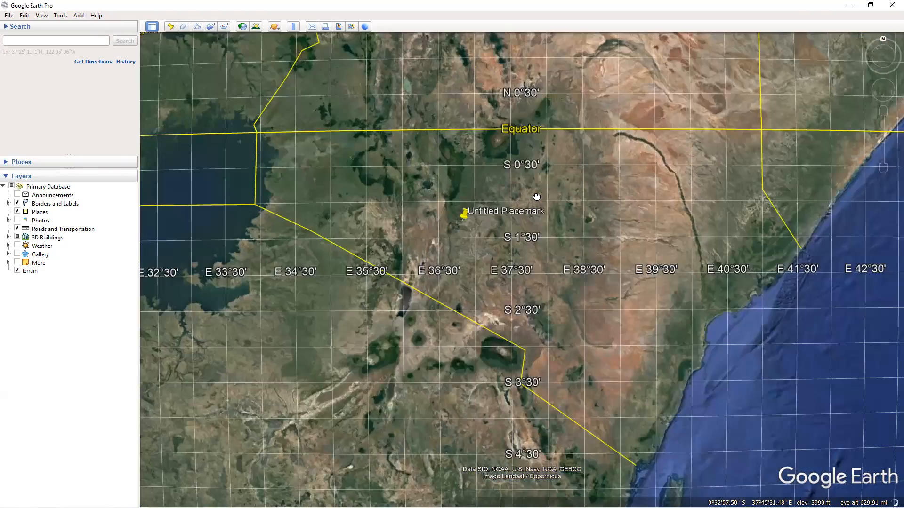
scroll(467, 220, up, 3)
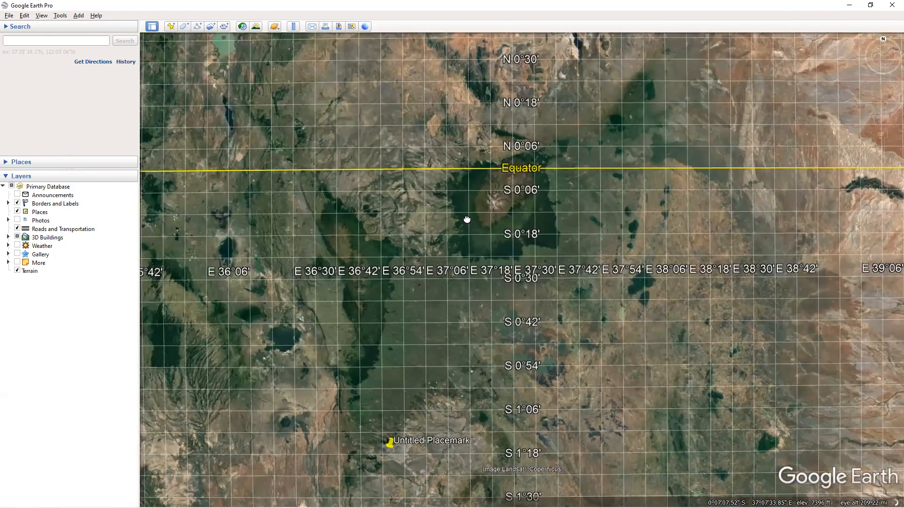
scroll(484, 285, down, 2)
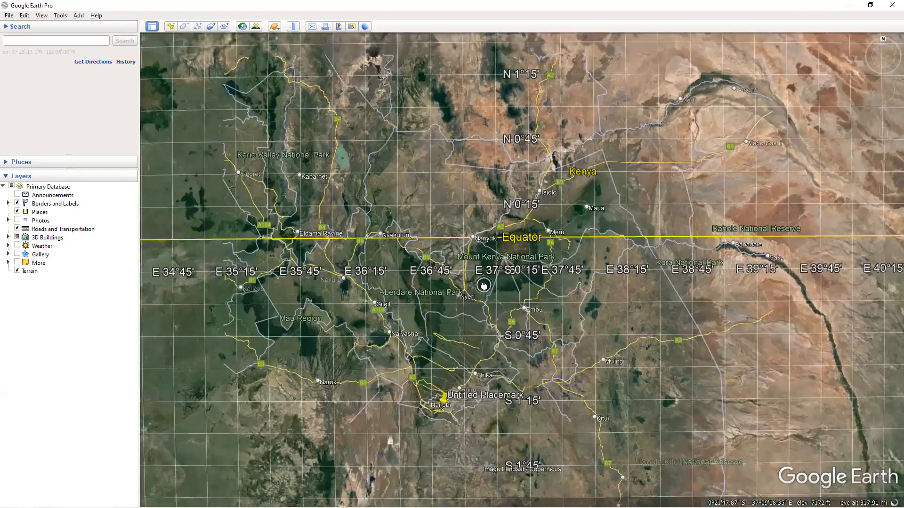
scroll(484, 286, down, 5)
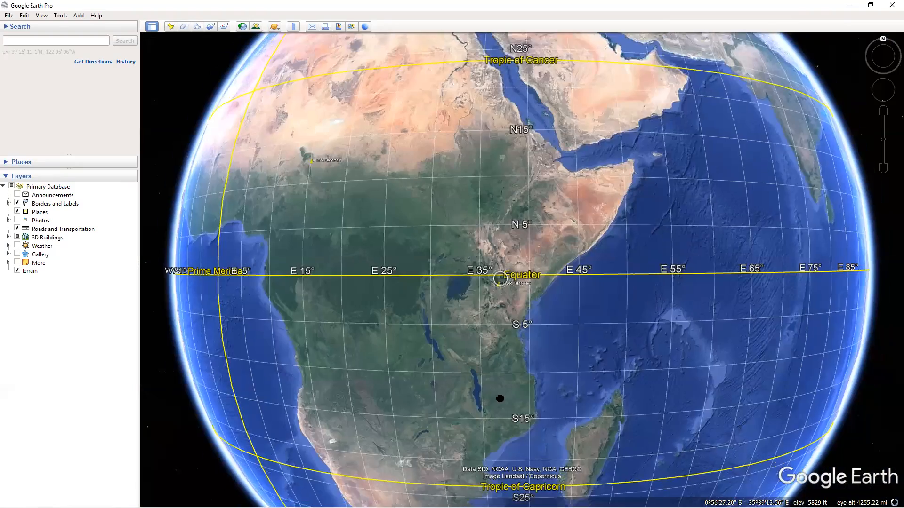
right_drag(500, 398, 500, 417)
drag(497, 377, 494, 292)
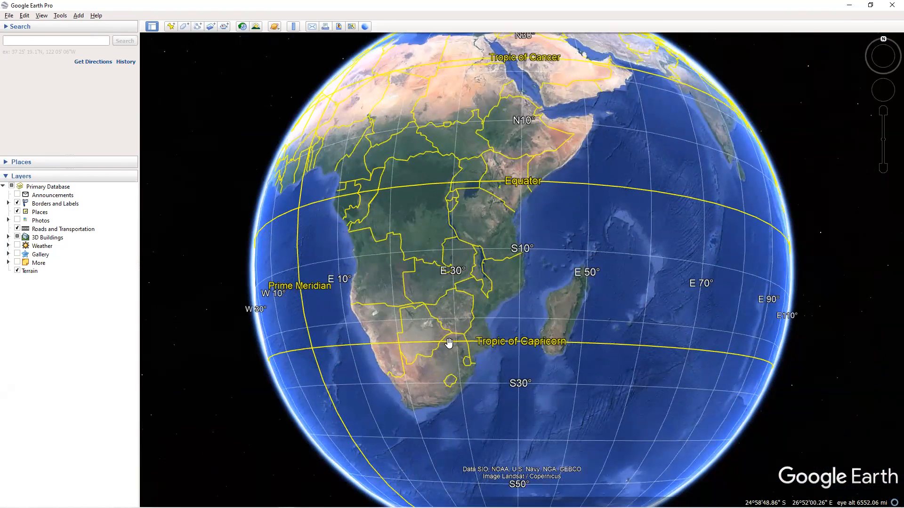
drag(447, 256, 489, 293)
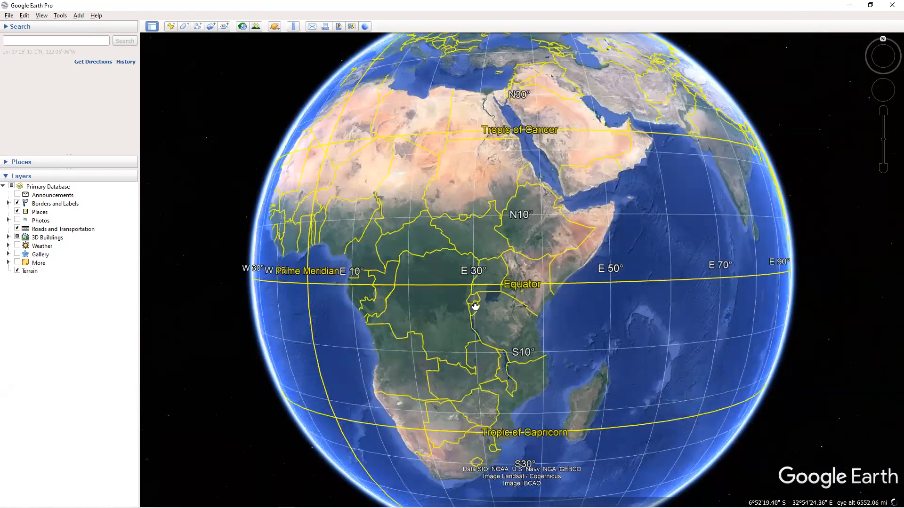
Turn on the overview map and compare its outlined area at near and far views of Africa.
click(40, 16)
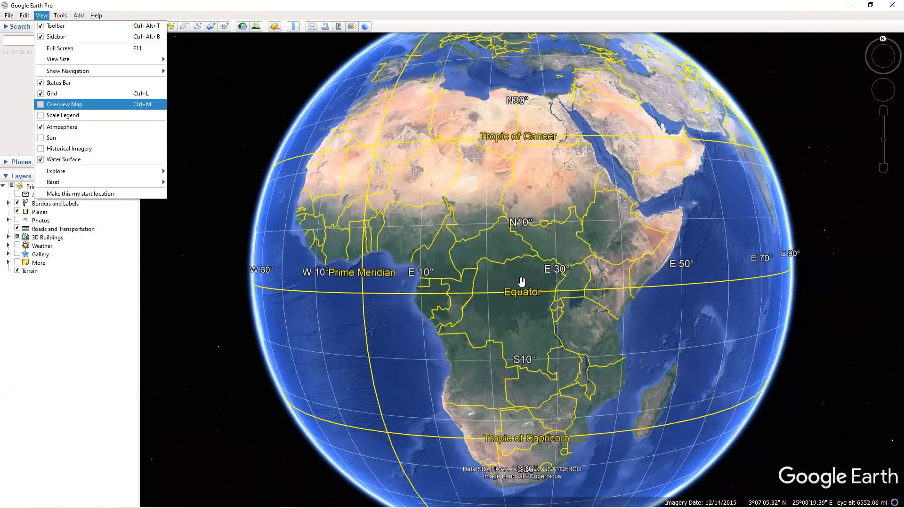
key(Return)
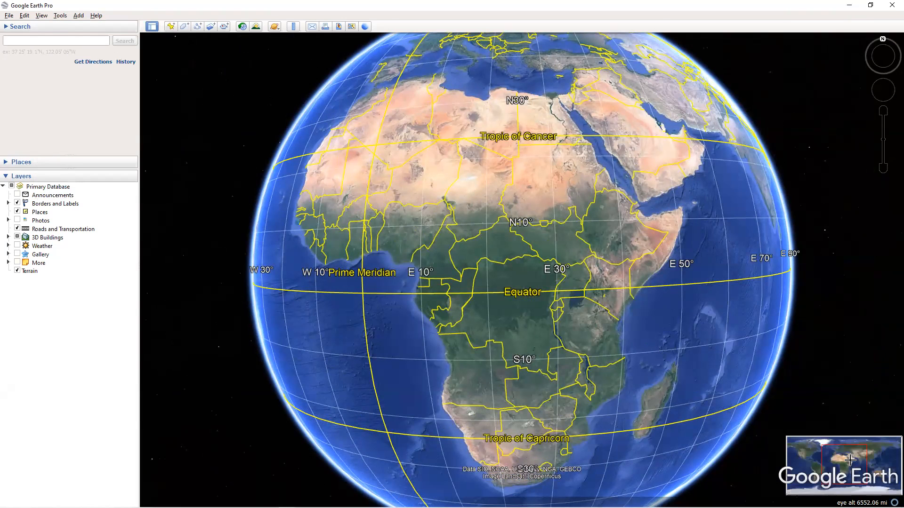
scroll(850, 461, up, 4)
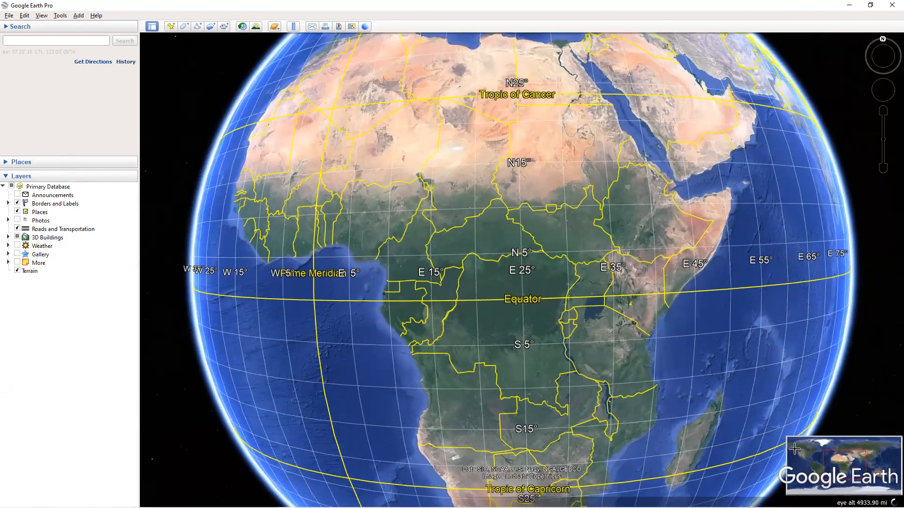
scroll(841, 456, up, 4)
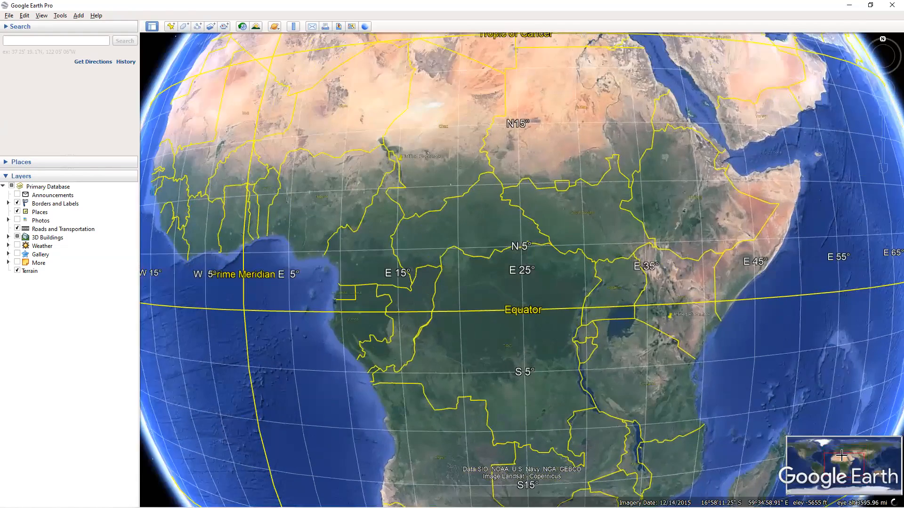
scroll(842, 456, down, 4)
scroll(841, 456, down, 4)
scroll(842, 456, up, 2)
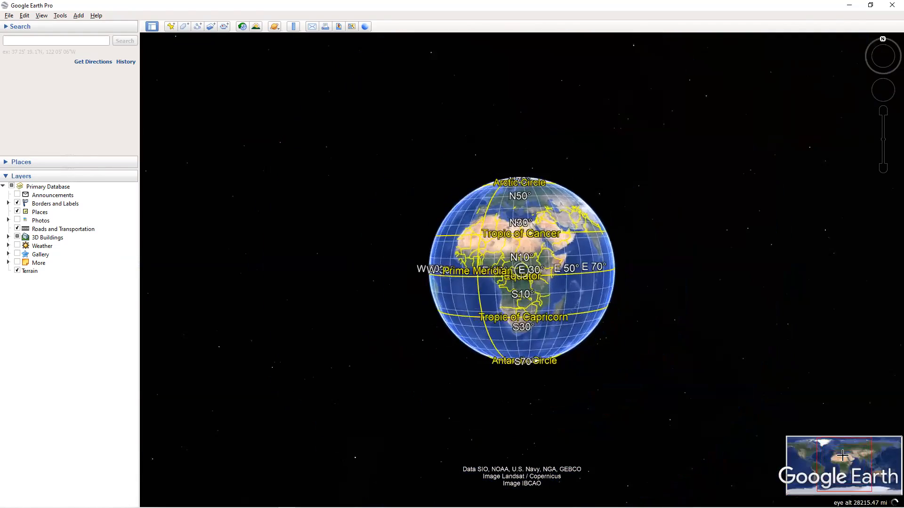
scroll(842, 455, up, 3)
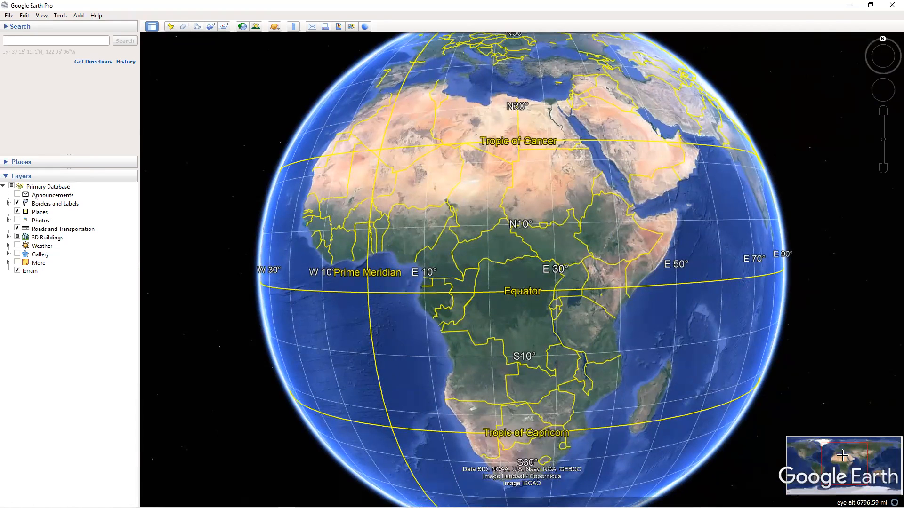
scroll(809, 450, up, 2)
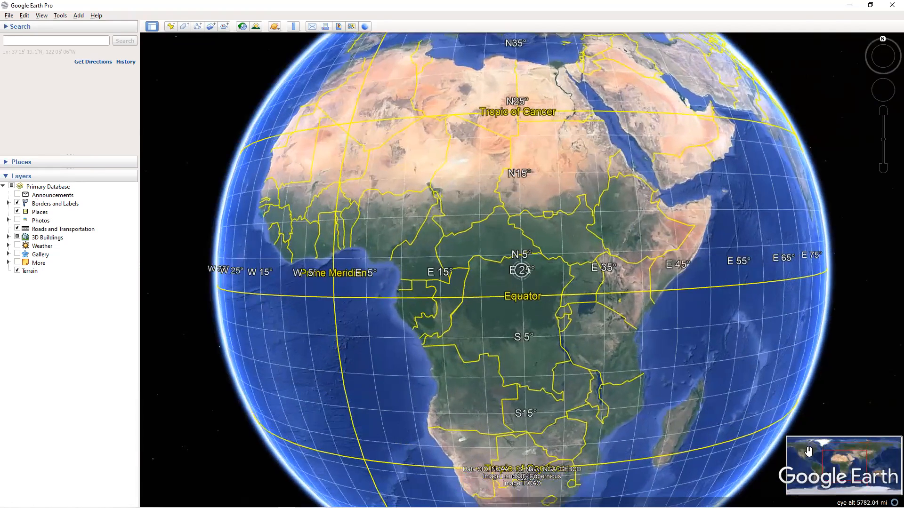
scroll(809, 453, down, 2)
Turn on the scale legend.
click(40, 16)
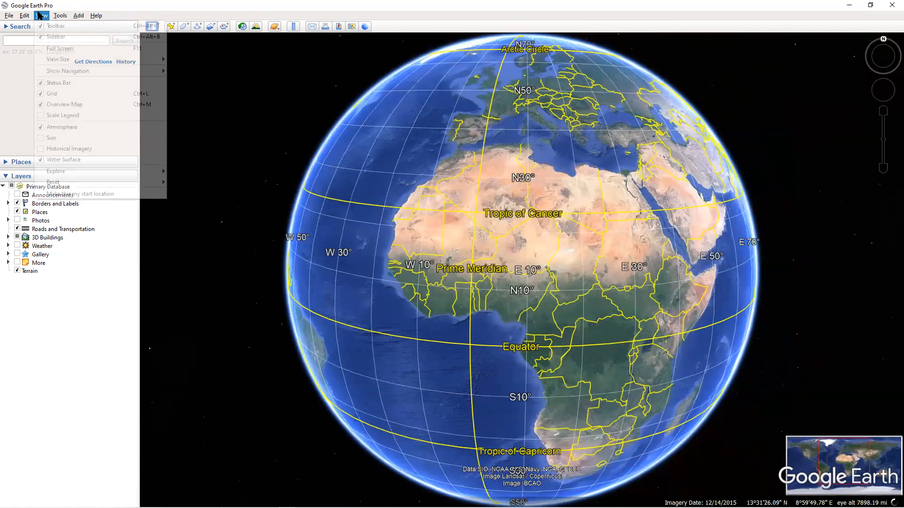
click(41, 116)
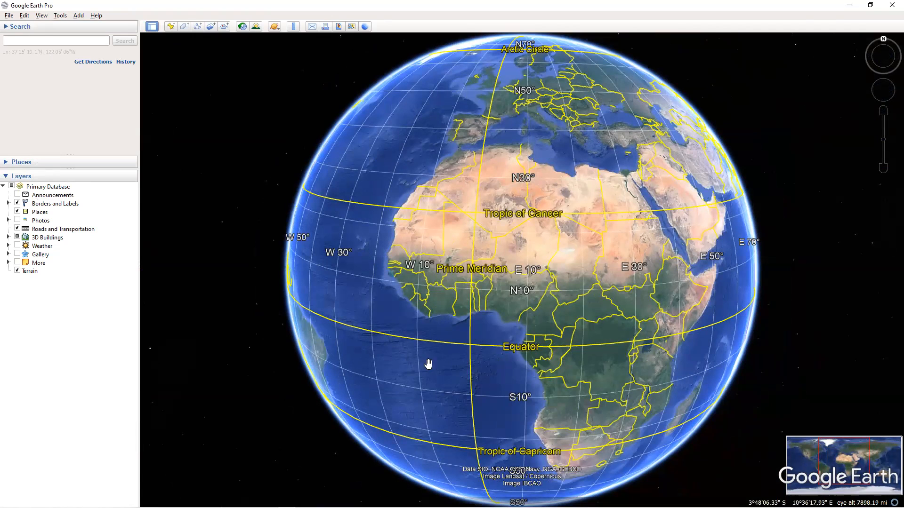
Hide the latitude and longitude grid and show it again, and turn off the overview map.
click(42, 15)
click(52, 94)
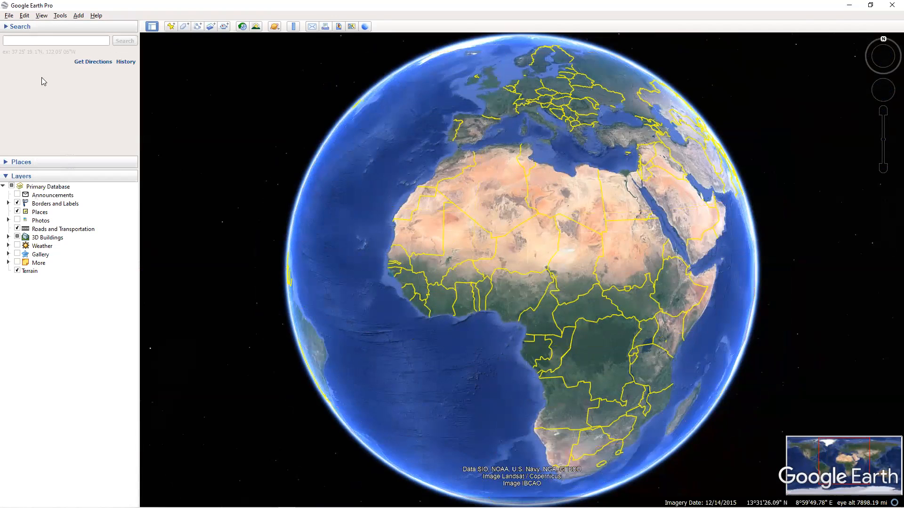
click(40, 16)
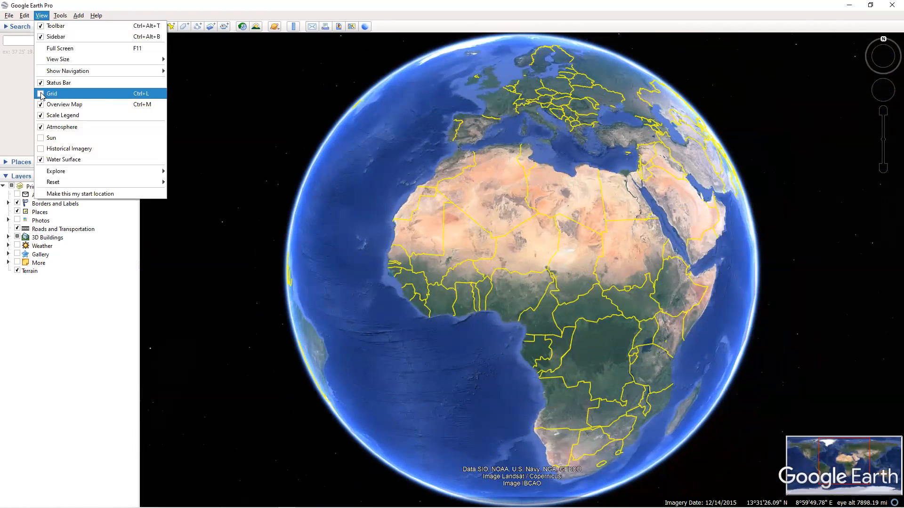
click(52, 94)
click(41, 15)
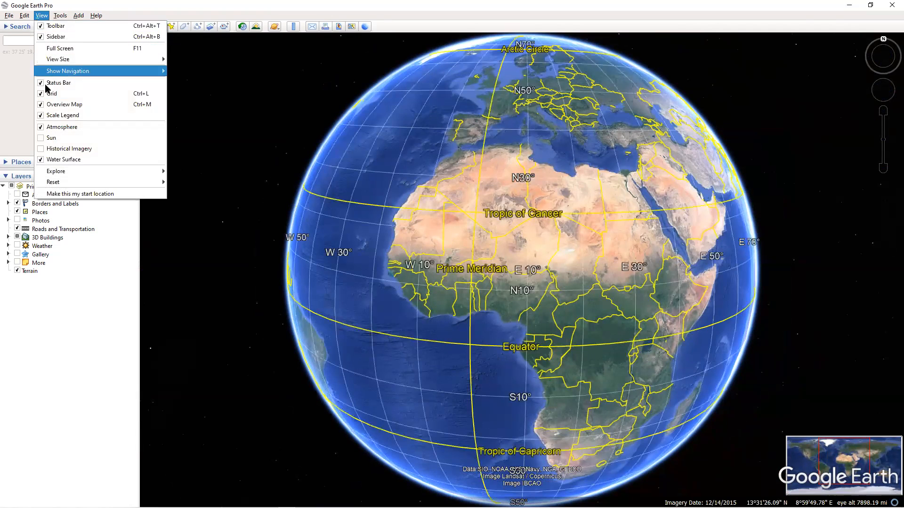
click(42, 105)
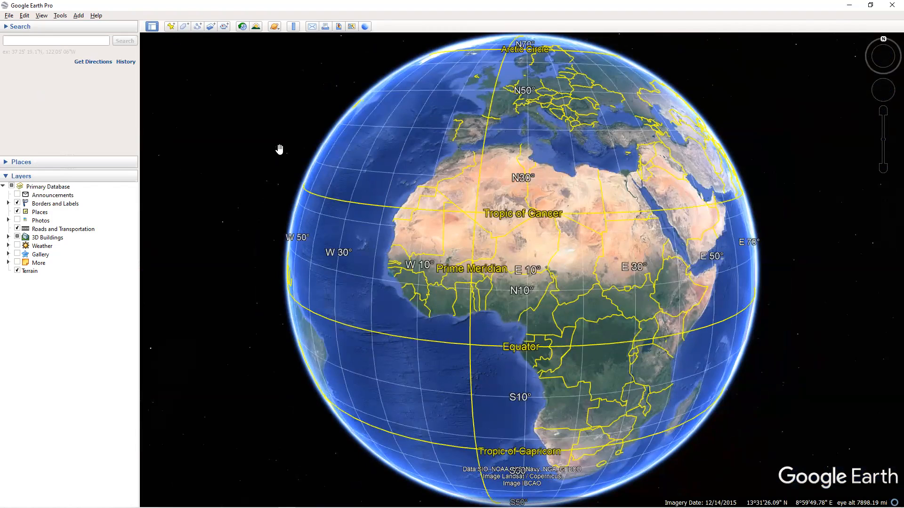
Examine how the scale legend's distance changes between close and distant views of the West African coast.
scroll(340, 218, up, 1)
scroll(439, 240, up, 3)
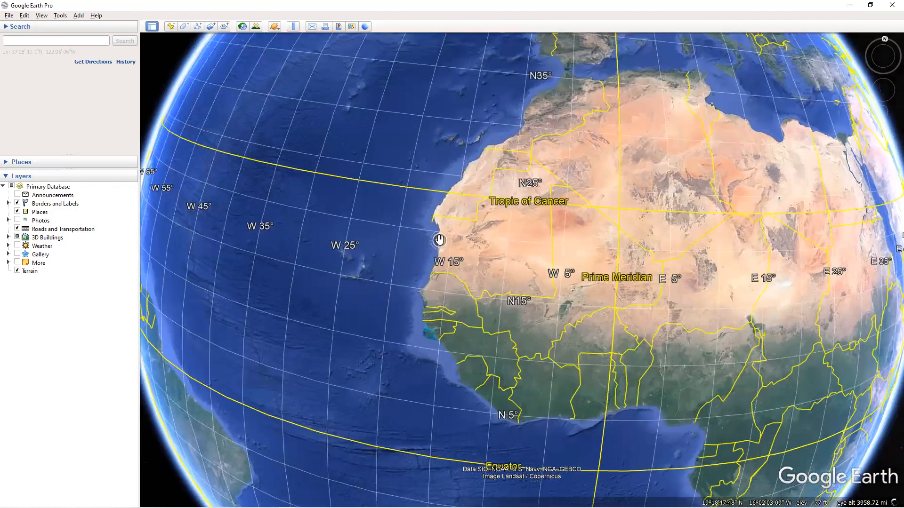
scroll(440, 240, up, 4)
scroll(440, 240, up, 2)
scroll(244, 391, up, 2)
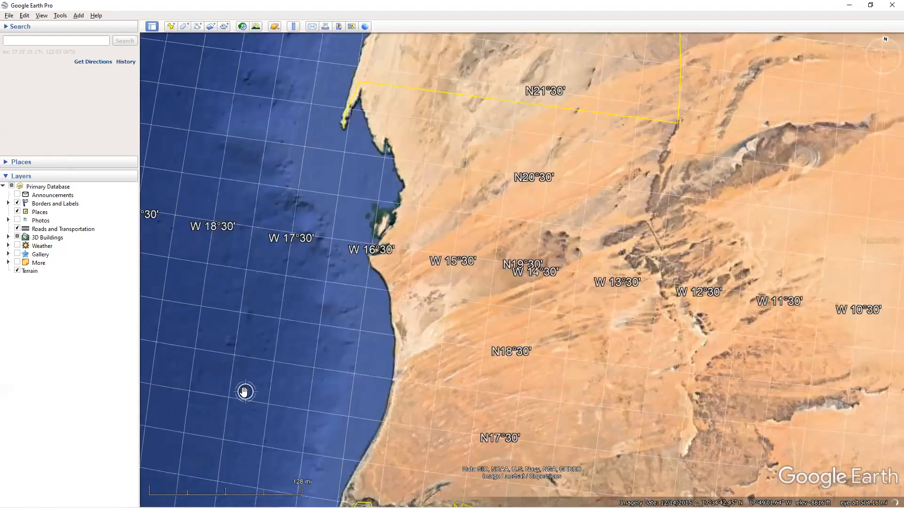
scroll(203, 471, down, 3)
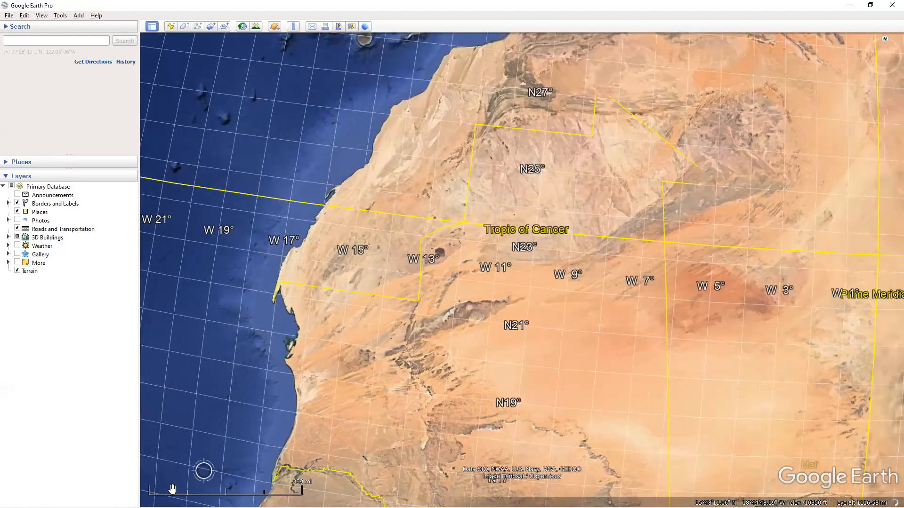
scroll(172, 490, down, 5)
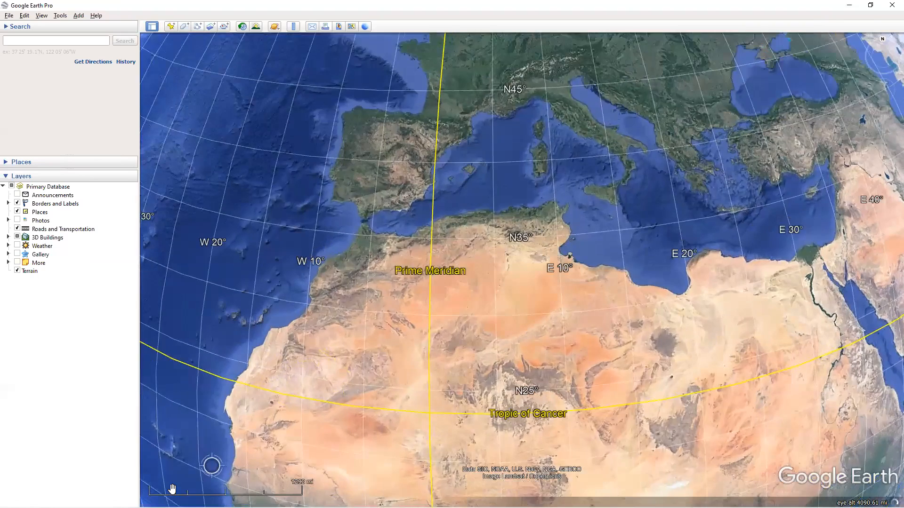
scroll(172, 490, up, 5)
scroll(429, 258, up, 2)
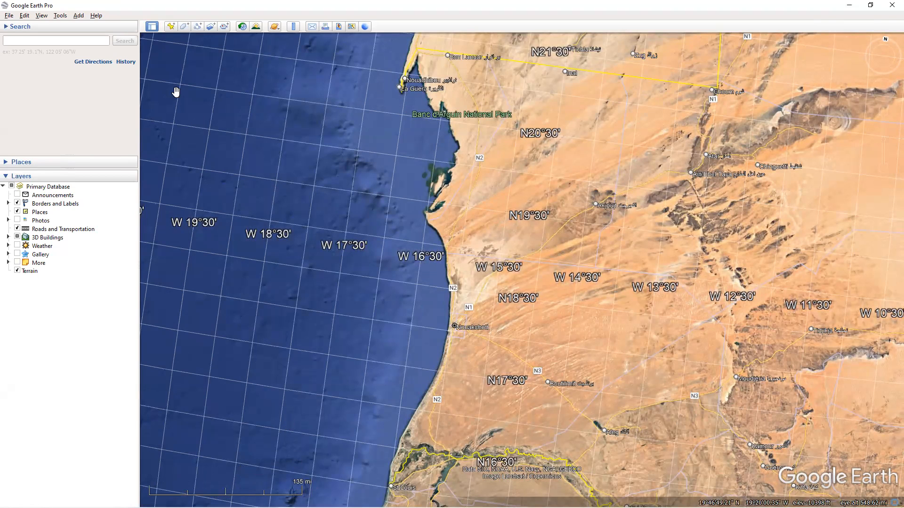
Turn off the scale legend.
click(42, 15)
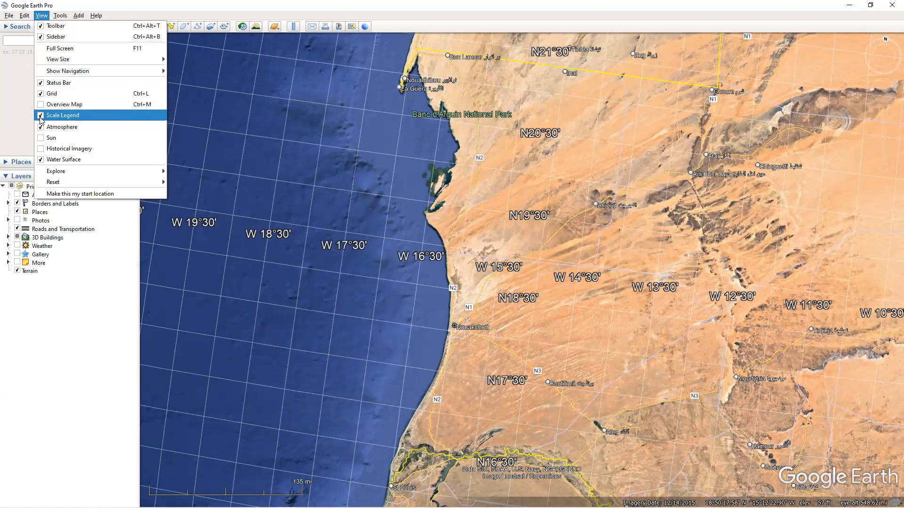
click(41, 117)
click(42, 16)
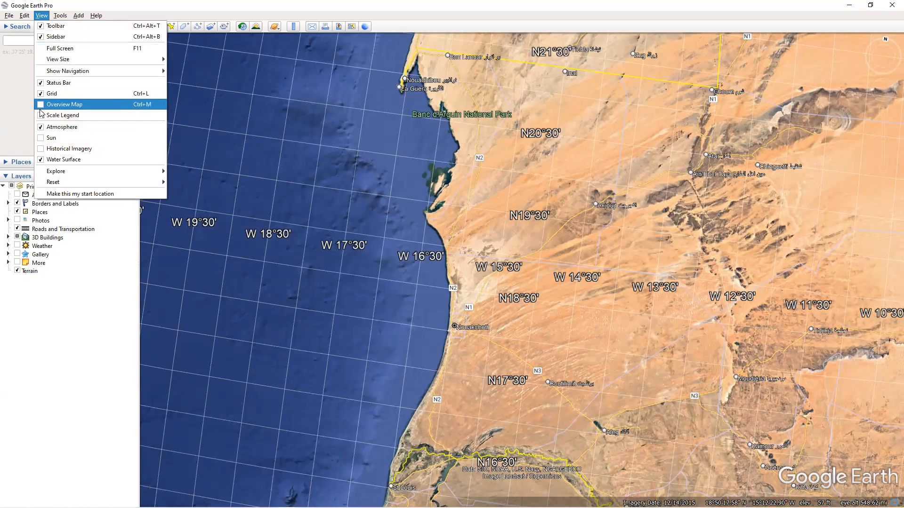
click(374, 256)
Turn off the atmosphere effect with the whole globe in view.
scroll(375, 255, down, 5)
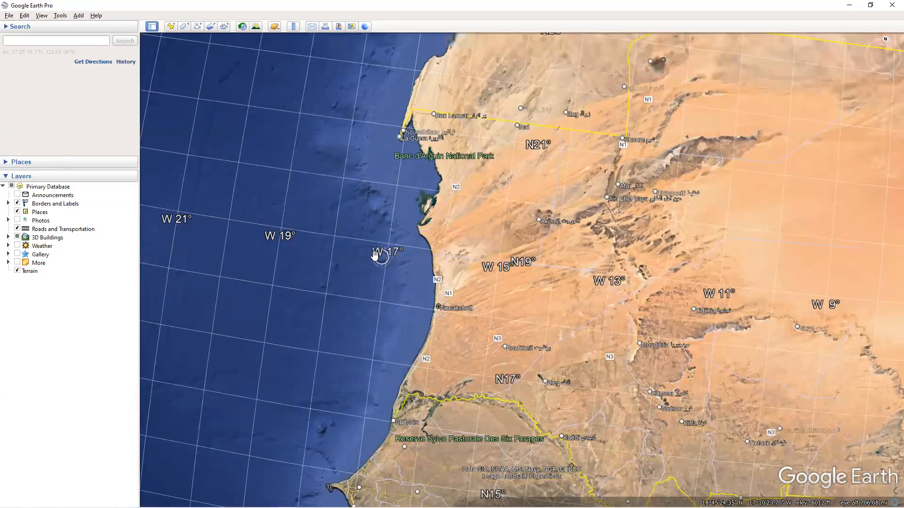
scroll(374, 256, down, 3)
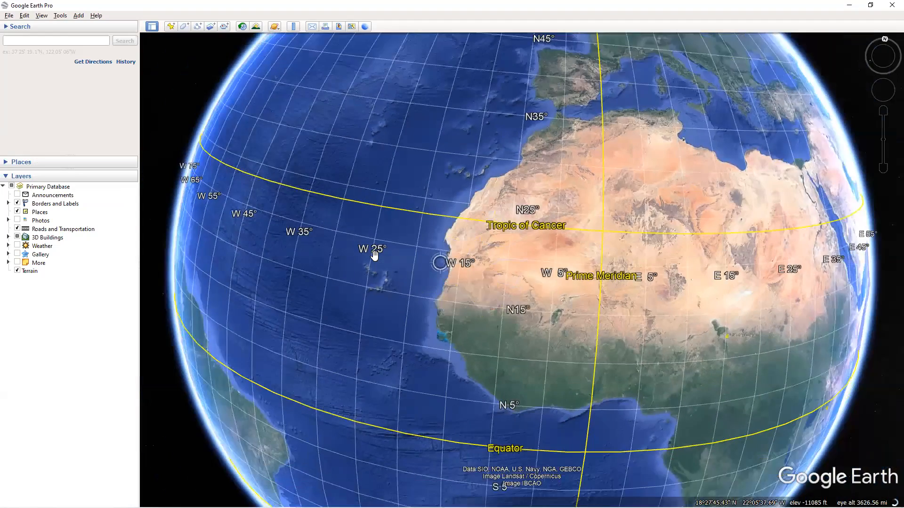
click(41, 16)
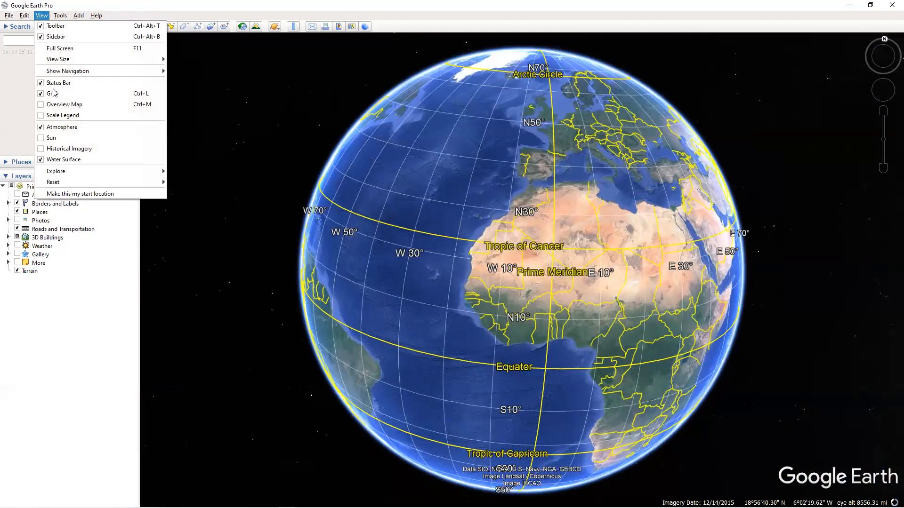
click(41, 127)
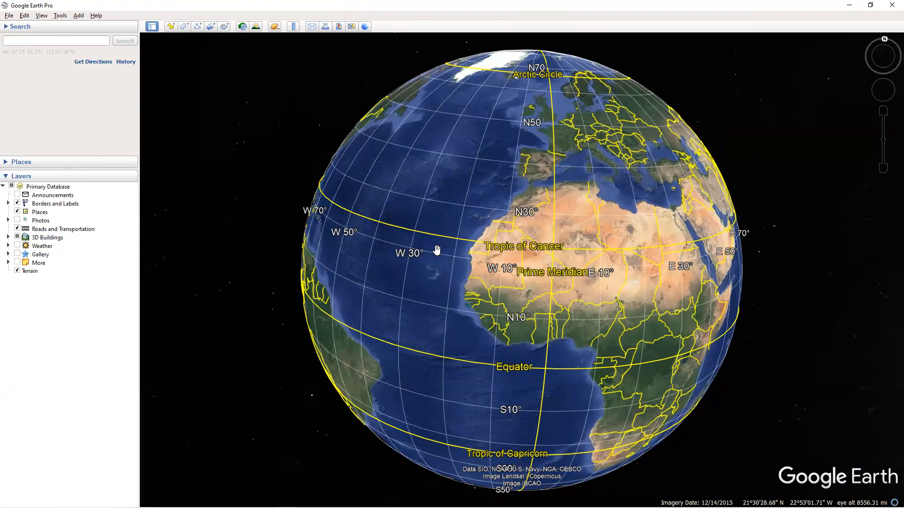
Turn the atmosphere effect back on and view the globe's edge over the North Atlantic.
scroll(437, 250, up, 3)
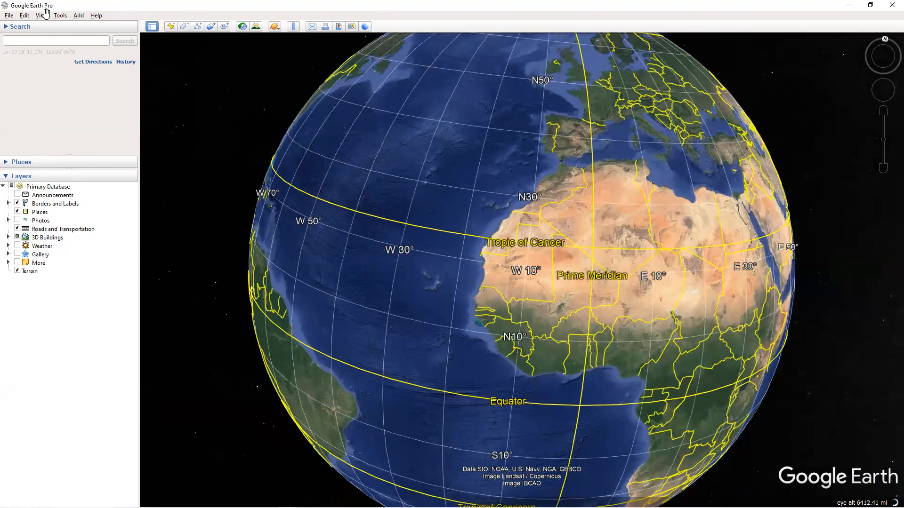
click(42, 15)
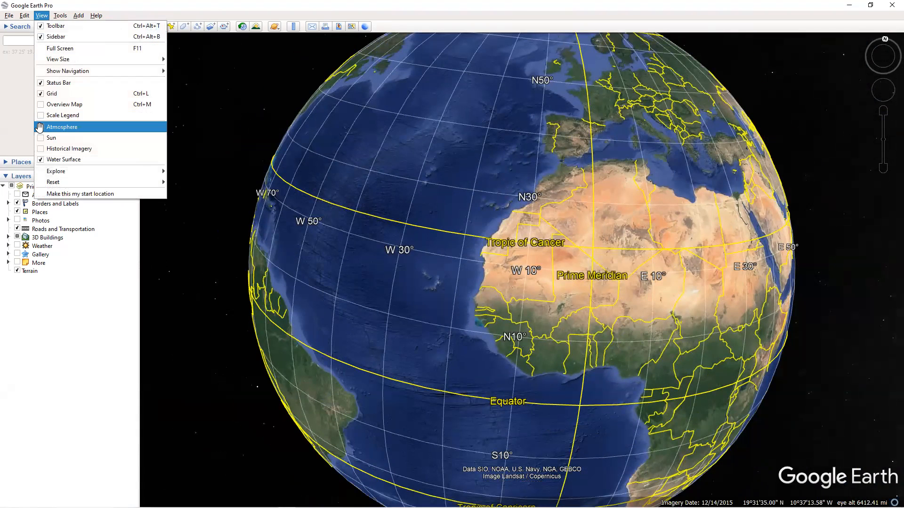
key(Return)
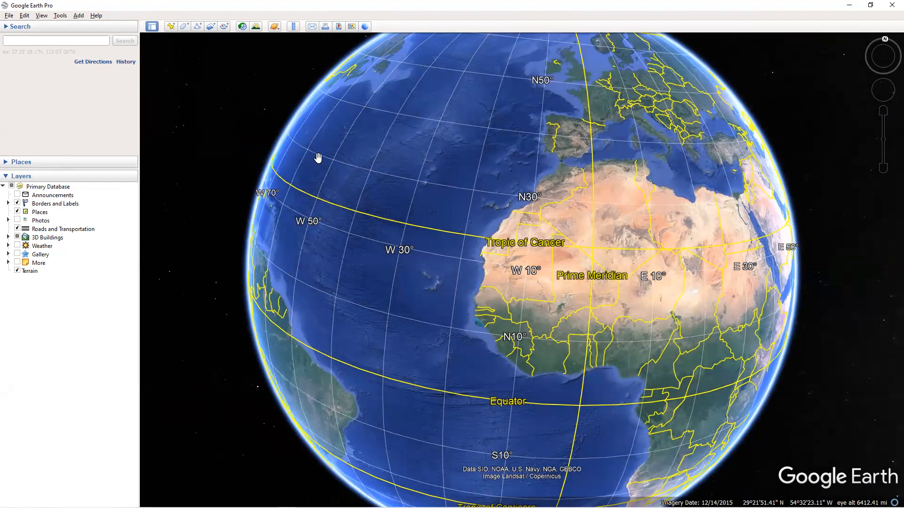
double_click(292, 131)
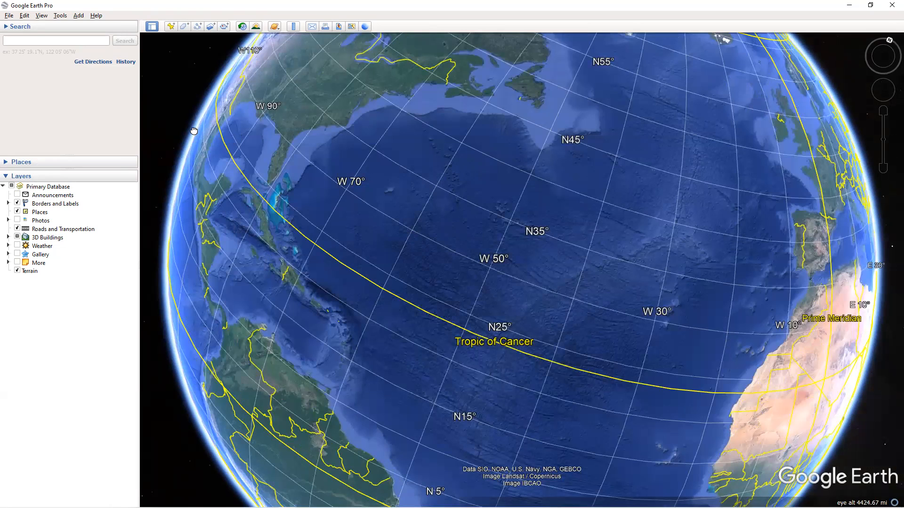
Turn the atmosphere effect off and on again to compare the globe's edge over the Atlantic.
click(47, 16)
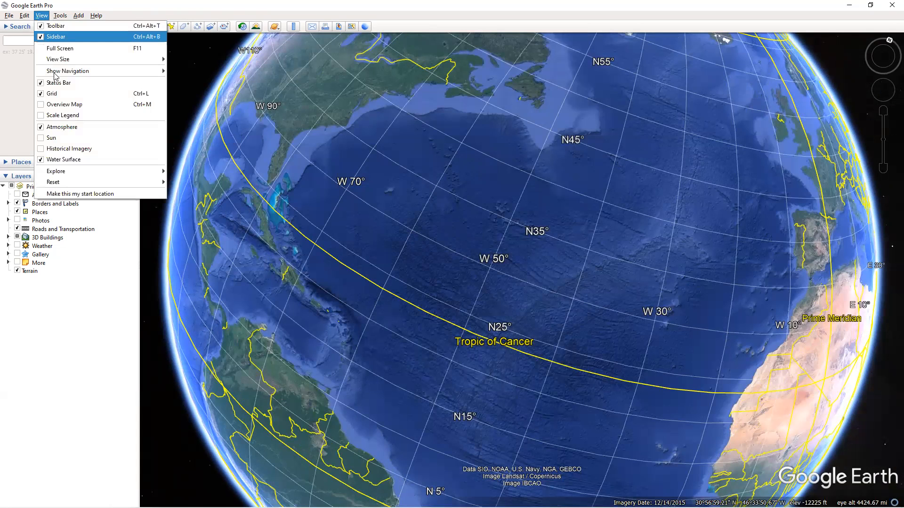
click(41, 128)
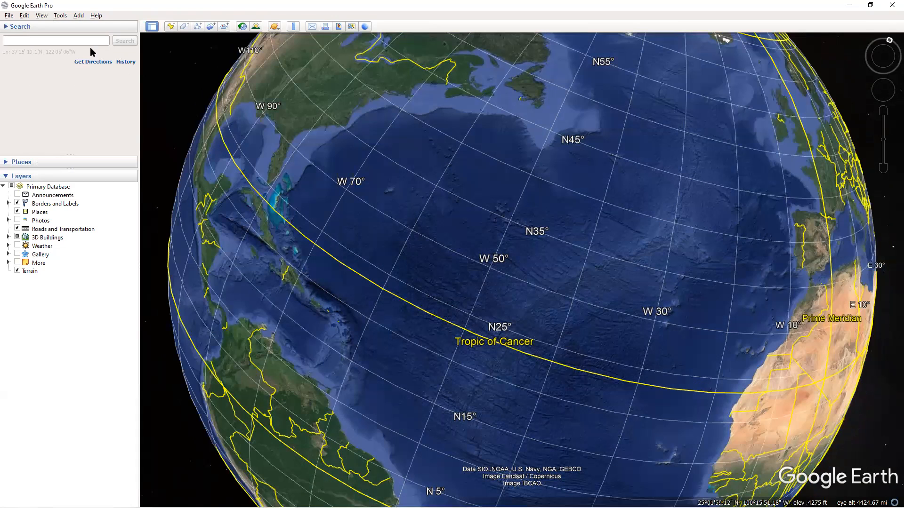
click(41, 15)
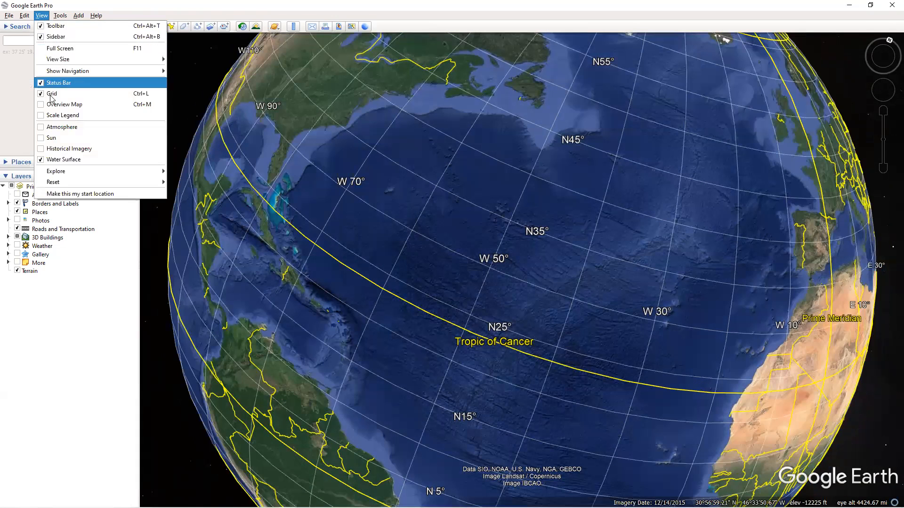
click(44, 126)
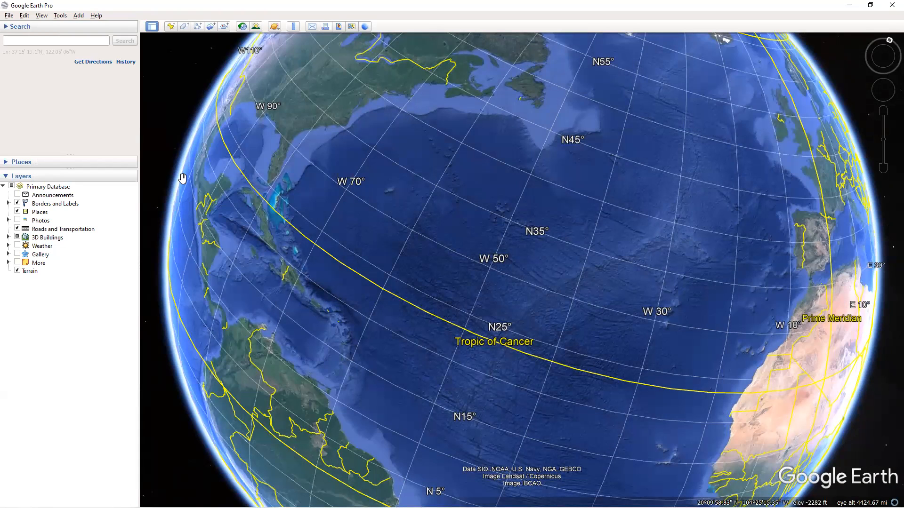
Turn on the sunlight effect and rotate the globe from the Atlantic to East Africa to compare night and day areas.
click(45, 17)
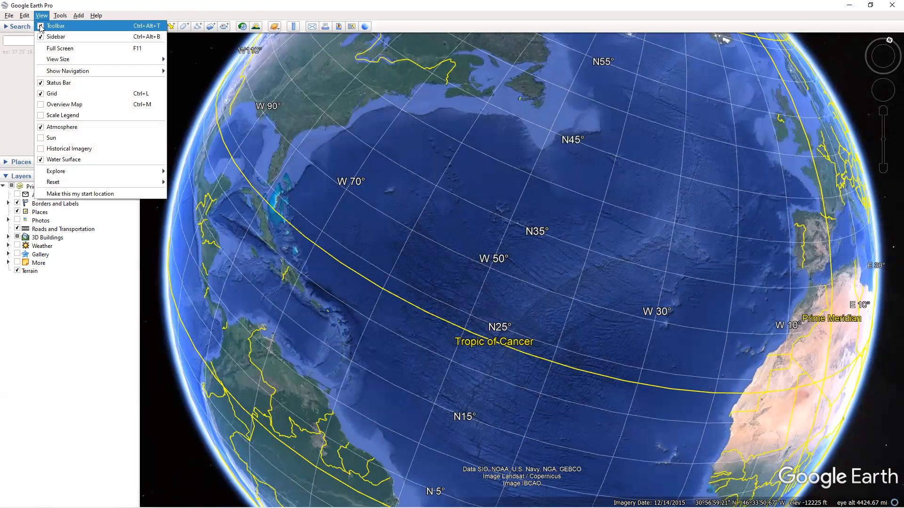
click(49, 138)
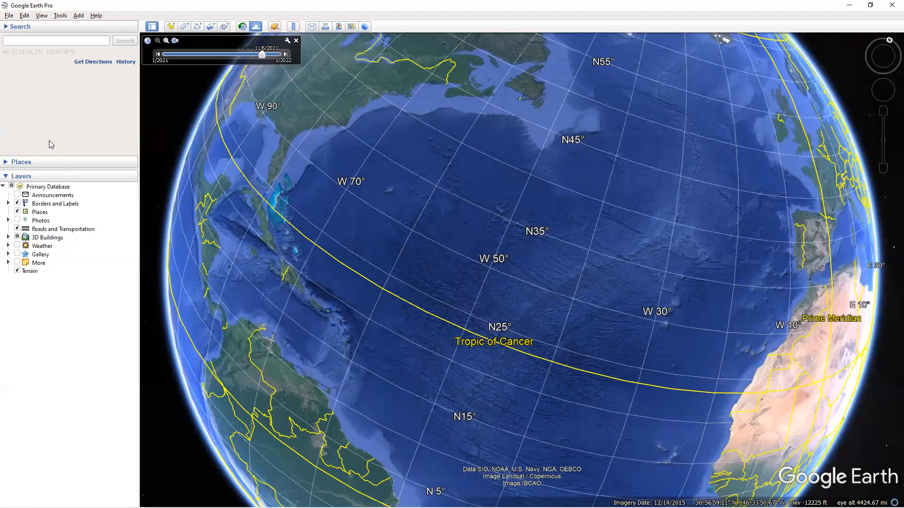
drag(380, 352, 370, 245)
drag(698, 297, 701, 227)
drag(749, 338, 746, 271)
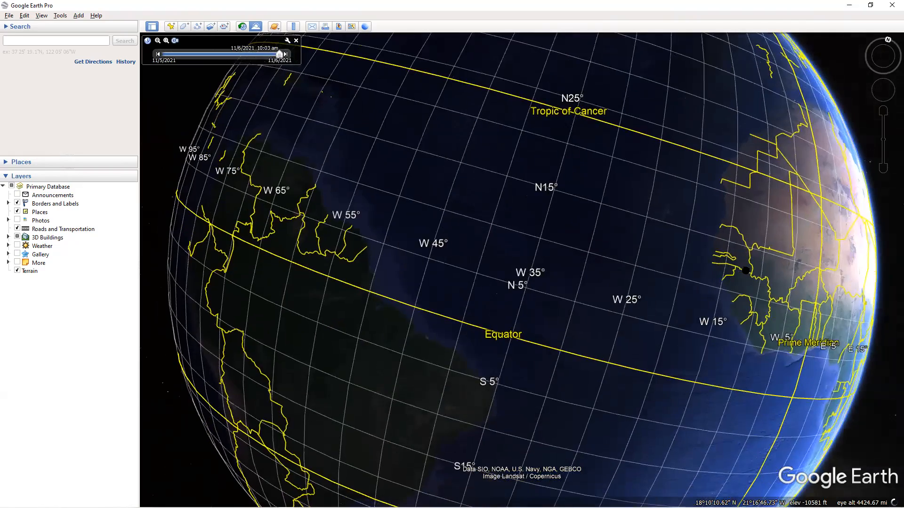
drag(843, 325, 716, 301)
drag(626, 300, 592, 294)
drag(737, 348, 648, 337)
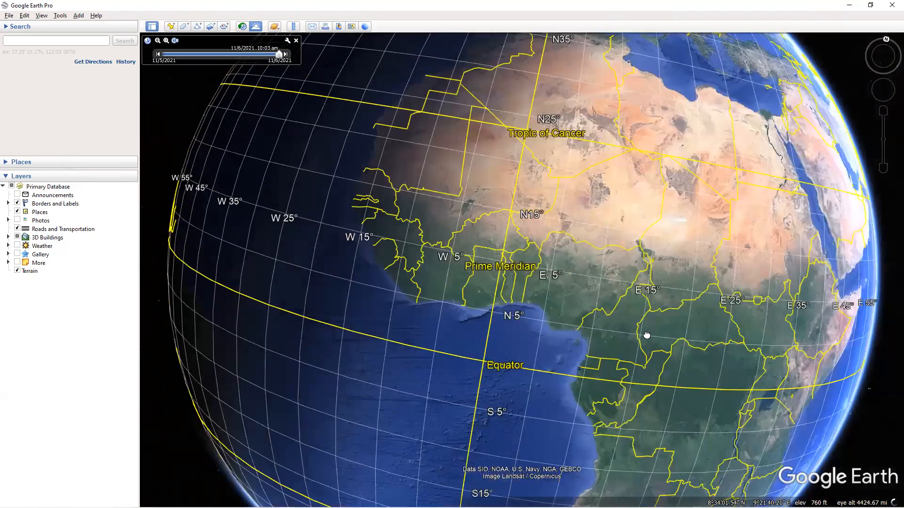
drag(712, 344, 423, 306)
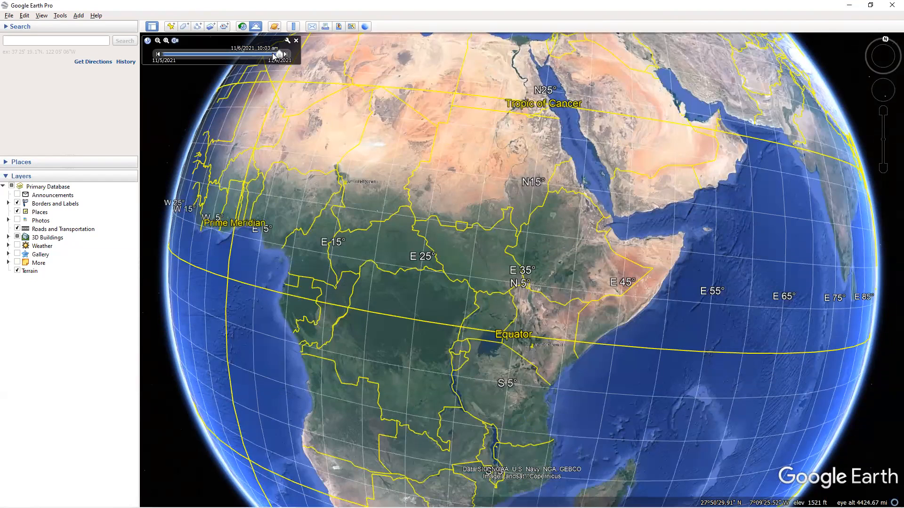
Set the sunlight time back to 11/5/2021, 10:33 pm and view the whole globe with the sun beside it.
click(265, 61)
click(263, 55)
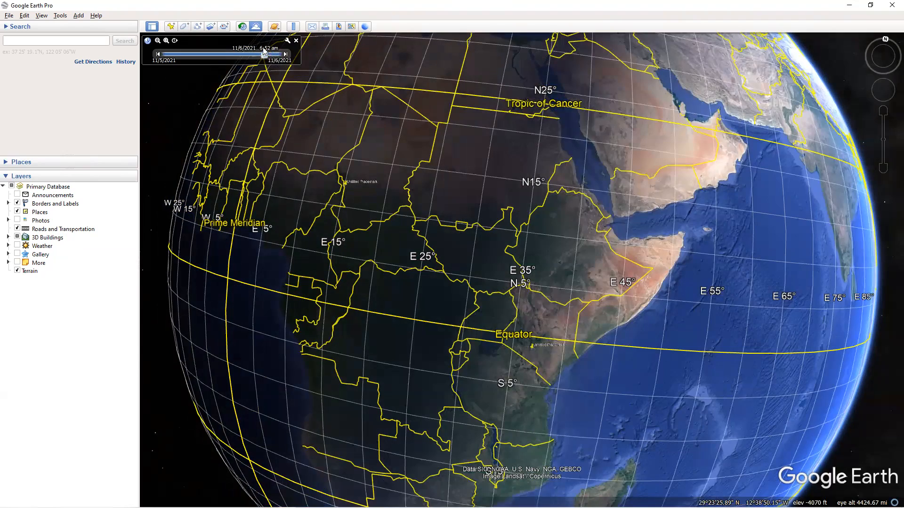
mouse_move(263, 54)
mouse_down()
mouse_move(188, 54)
mouse_move(228, 56)
mouse_up()
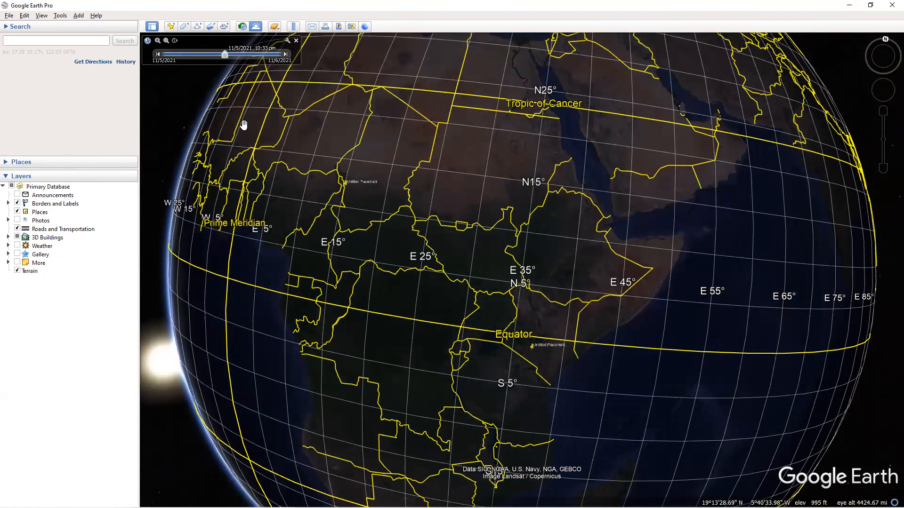
scroll(243, 124, down, 3)
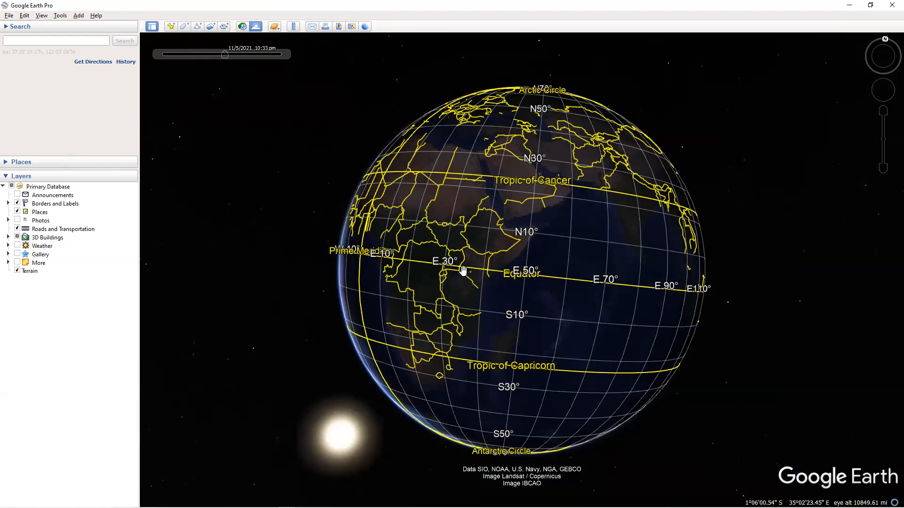
Get a close view of Kenya and set the sunlight time to 11/6/2021, 11:15 pm.
double_click(501, 268)
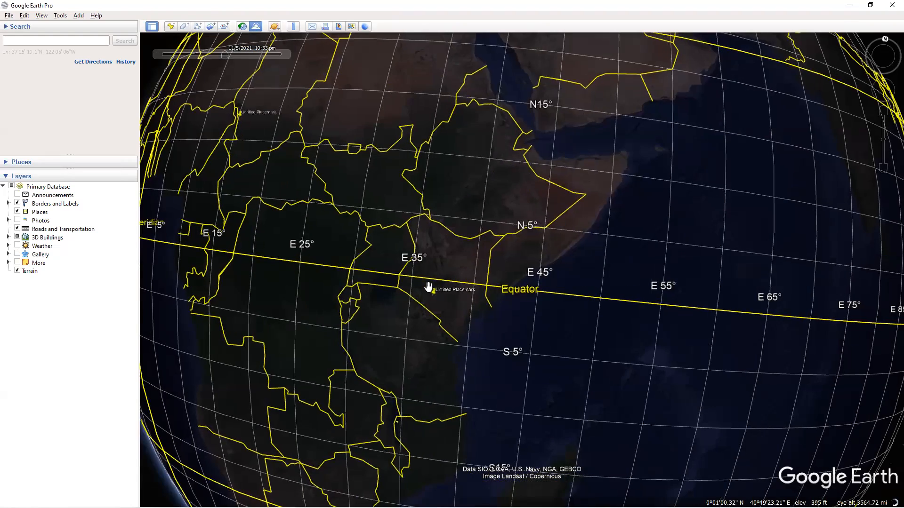
double_click(427, 286)
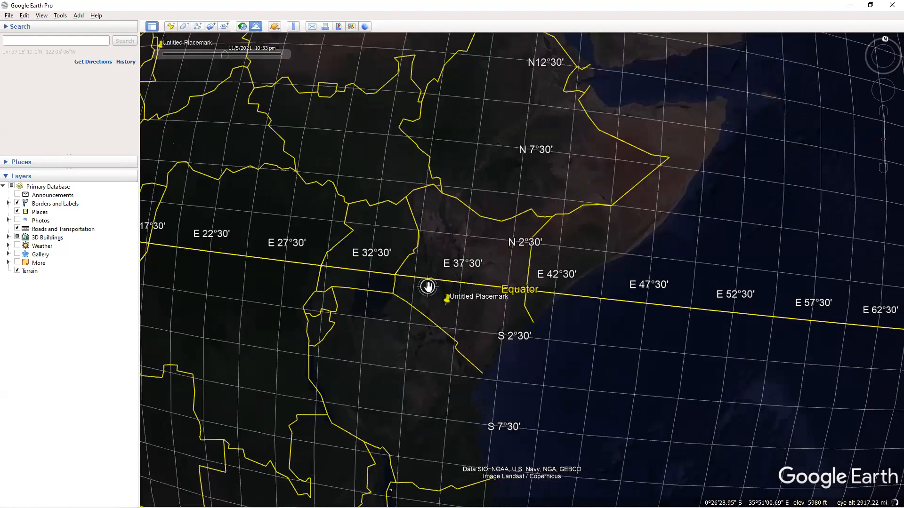
drag(223, 55, 280, 56)
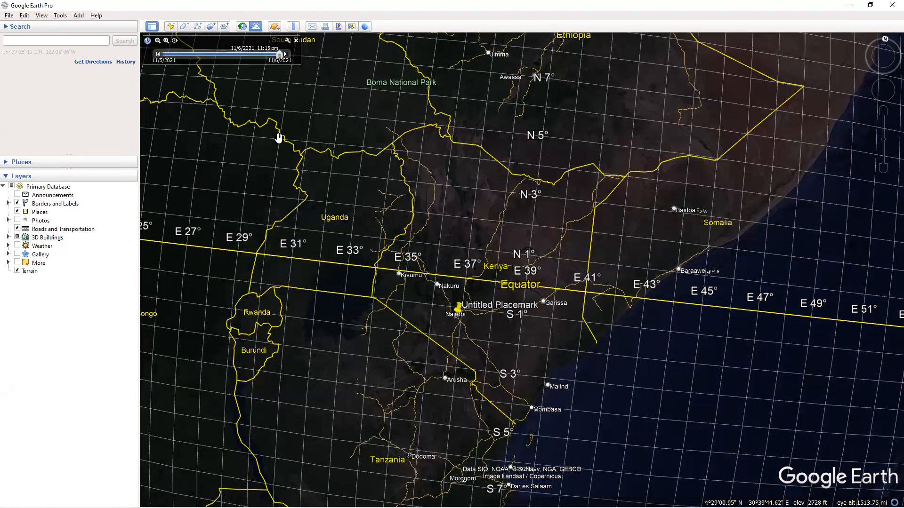
Turn off the sunlight and atmosphere effects over East Africa.
click(41, 15)
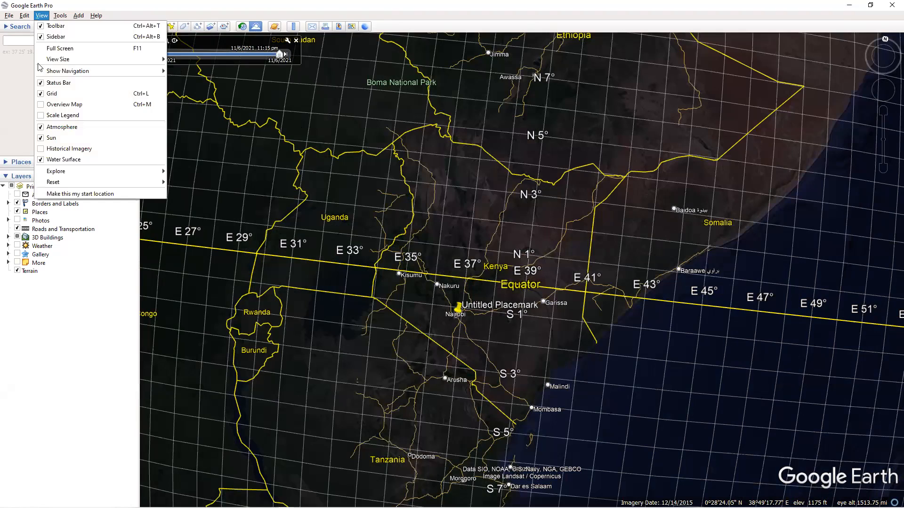
click(42, 138)
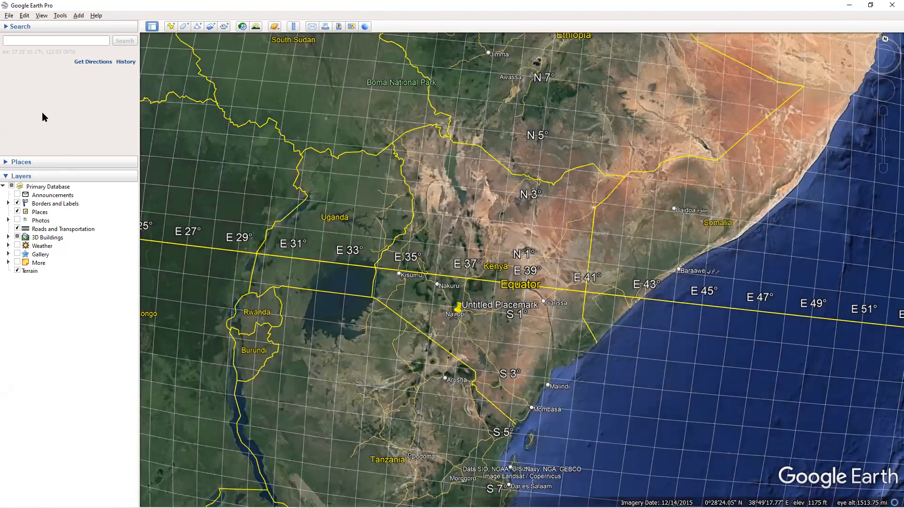
key(alt+v)
key(Return)
Turn off the water surface and view the East African coast and Indian Ocean from farther away.
click(45, 17)
mouse_move(57, 174)
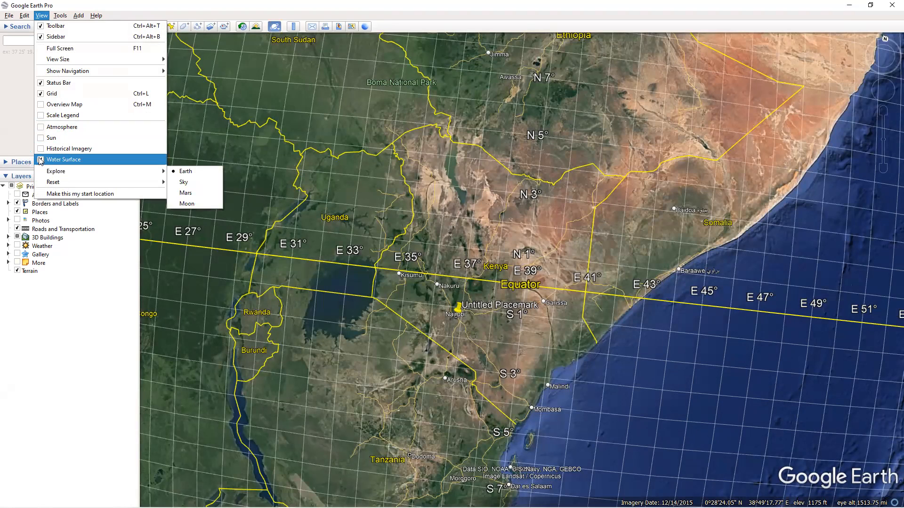
click(41, 161)
scroll(575, 243, down, 2)
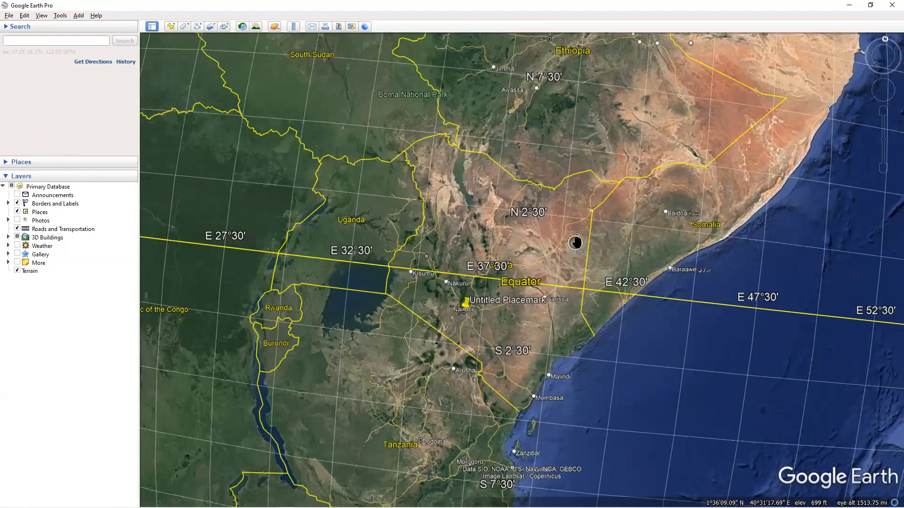
scroll(575, 243, down, 5)
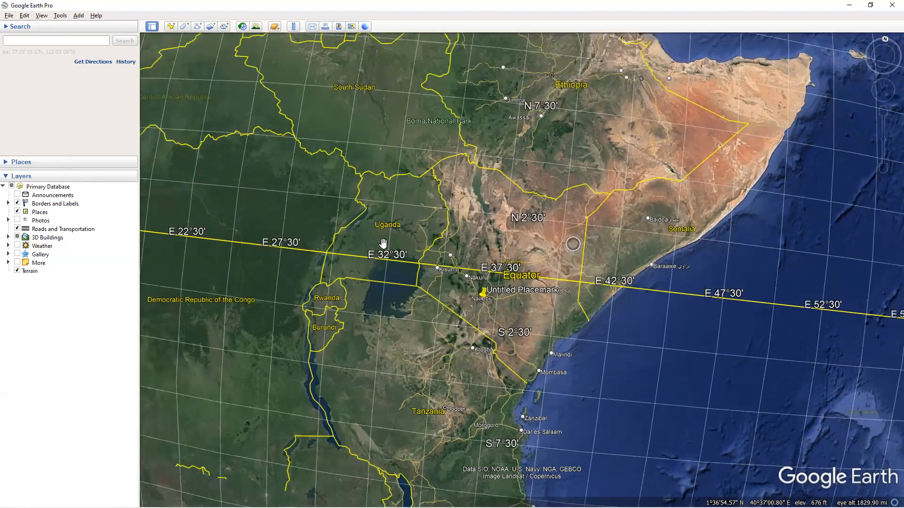
Turn the water surface back on and inspect the Indian Ocean up close near the British Indian Ocean Territory.
click(42, 15)
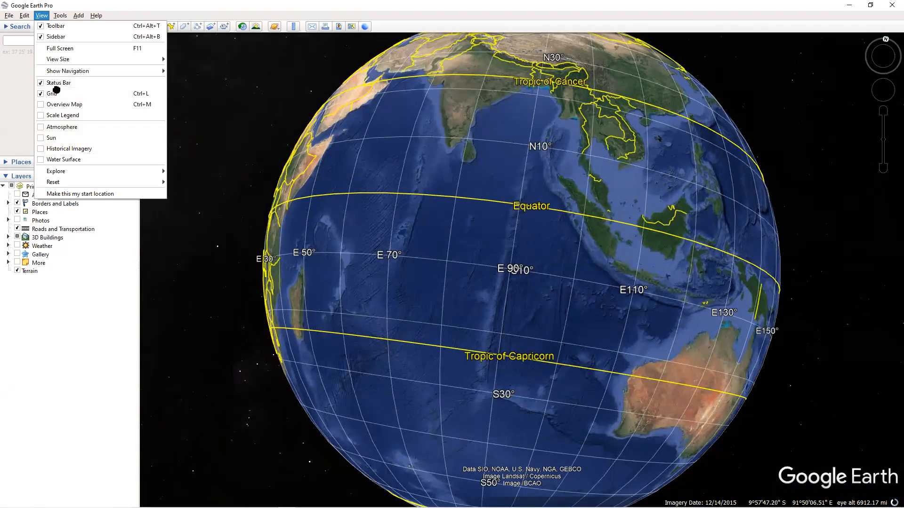
click(39, 160)
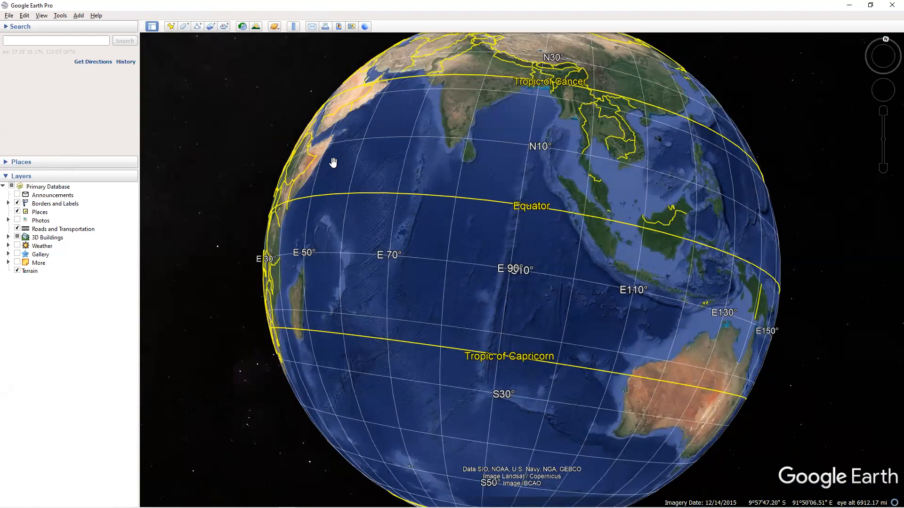
double_click(336, 167)
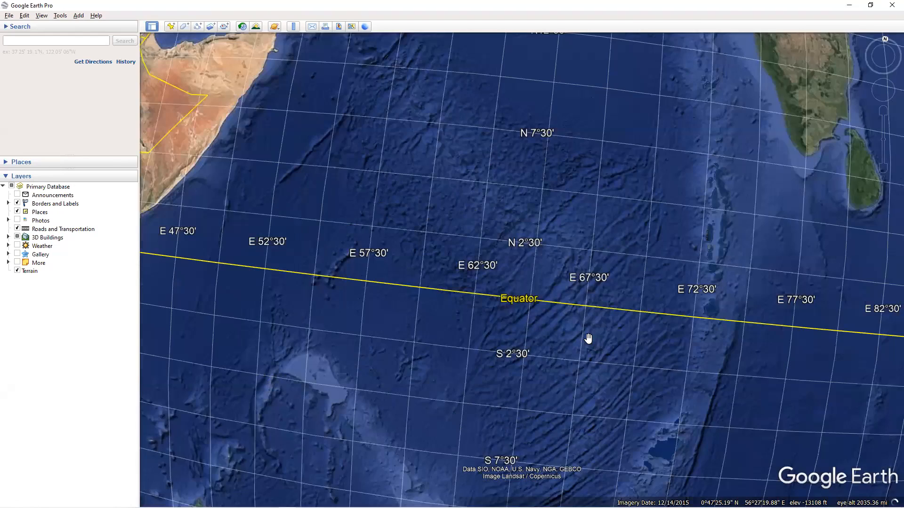
drag(589, 339, 448, 261)
drag(535, 309, 461, 307)
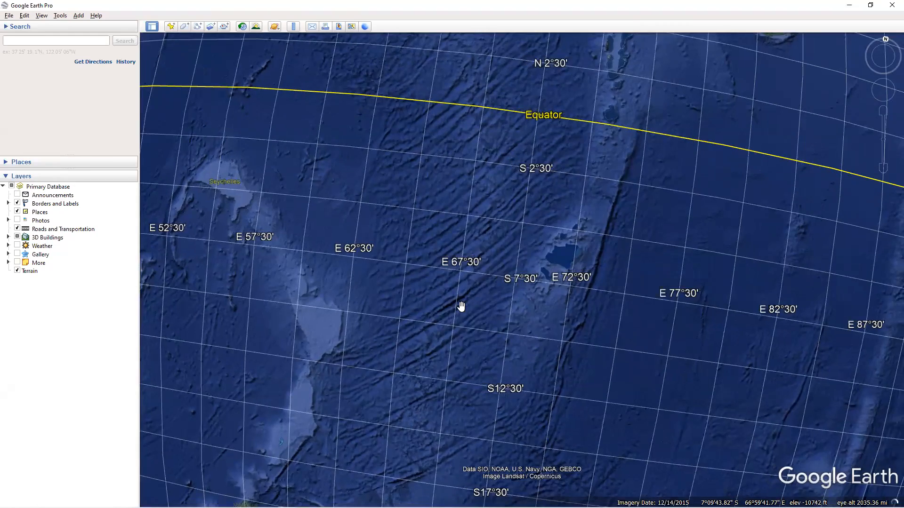
scroll(452, 306, up, 3)
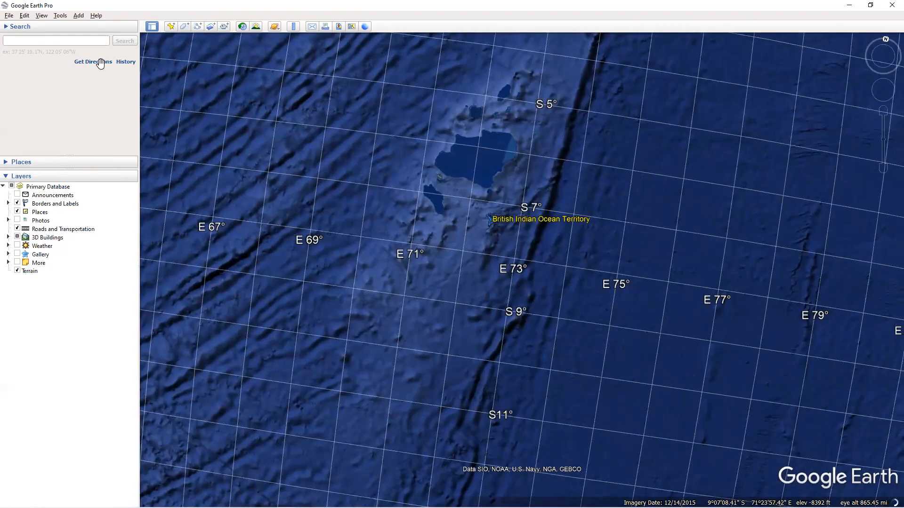
Turn off the water surface again and compare the Indian Ocean with the large lake between Uganda, Kenya and Tanzania.
click(24, 15)
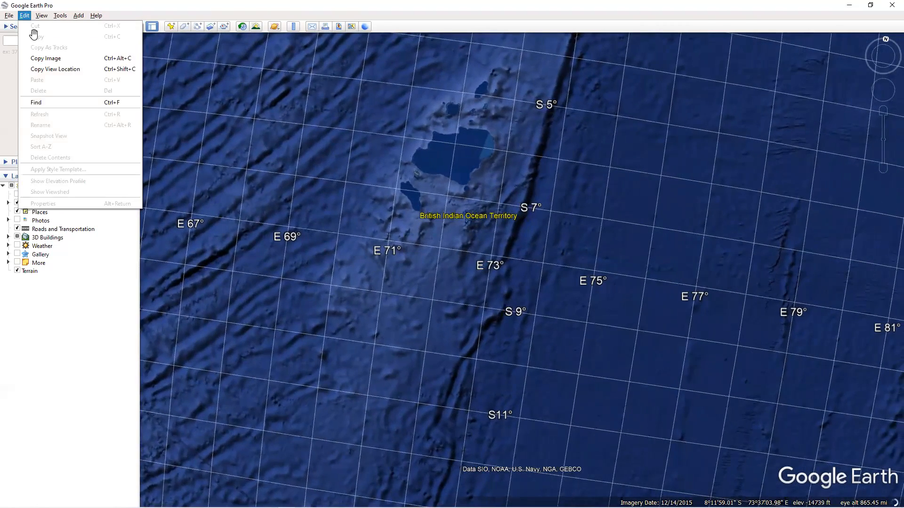
mouse_move(42, 15)
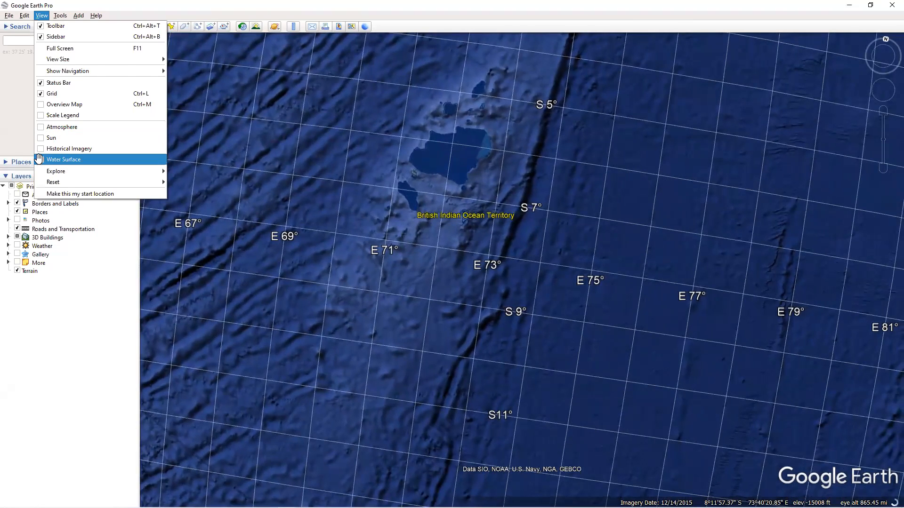
click(39, 159)
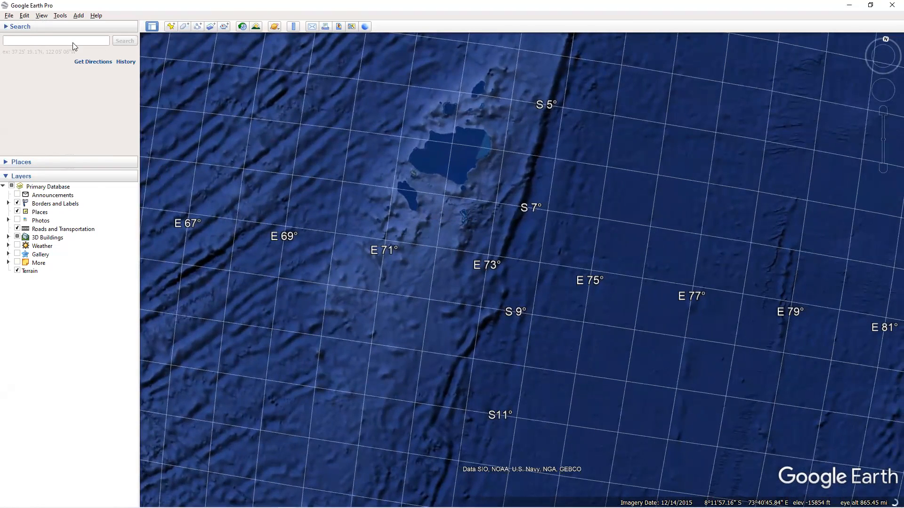
drag(395, 301, 584, 325)
scroll(316, 297, down, 3)
scroll(316, 298, down, 3)
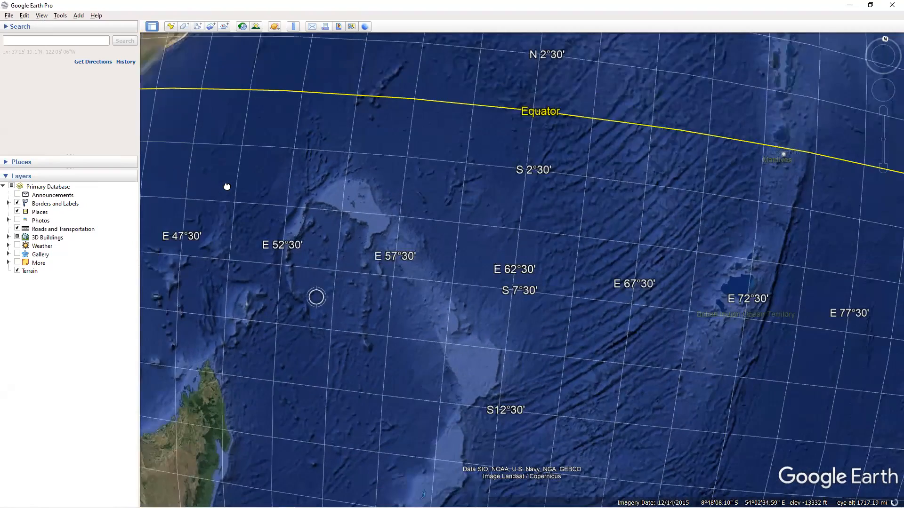
drag(227, 187, 636, 315)
scroll(240, 198, down, 1)
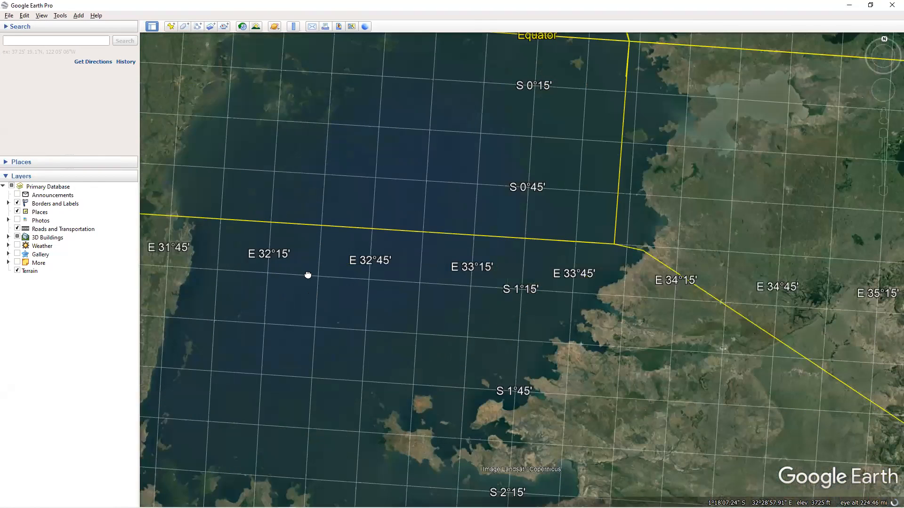
Turn the water surface back on and view the lake between Uganda, Kenya and Tanzania up close.
click(41, 16)
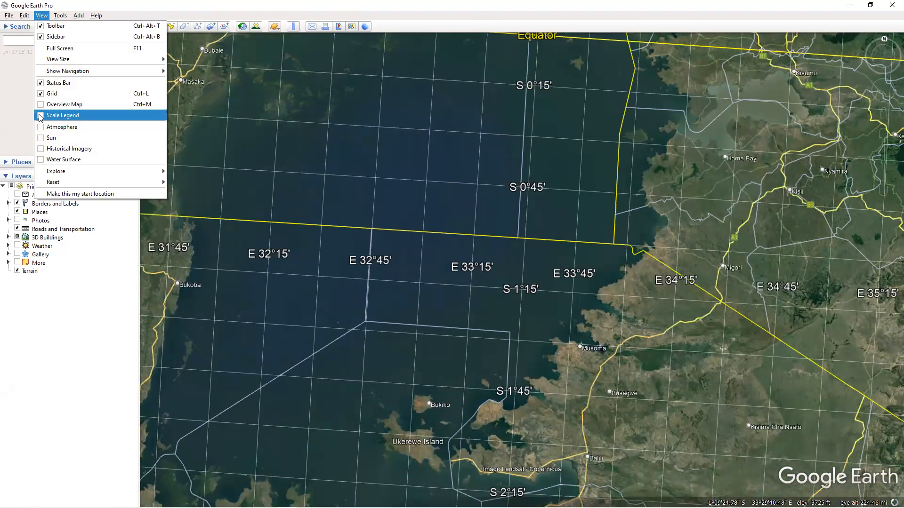
click(53, 160)
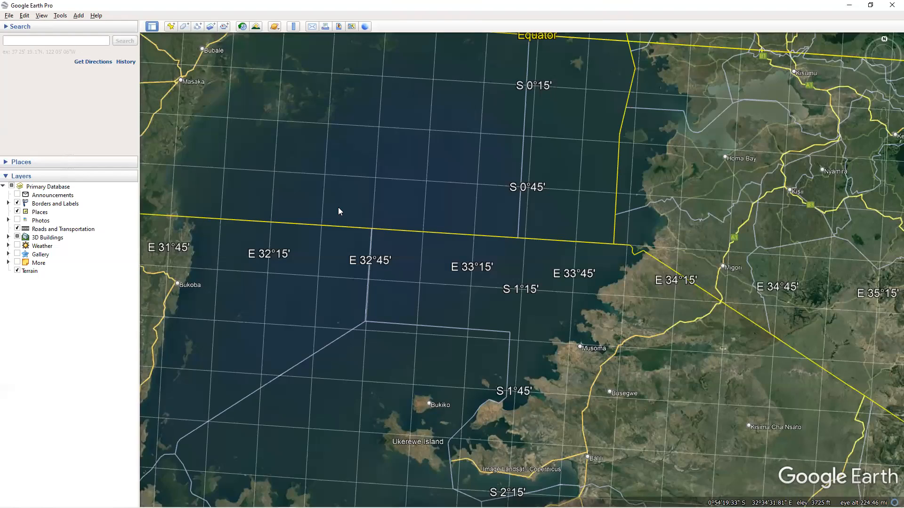
scroll(338, 207, up, 2)
scroll(338, 208, up, 5)
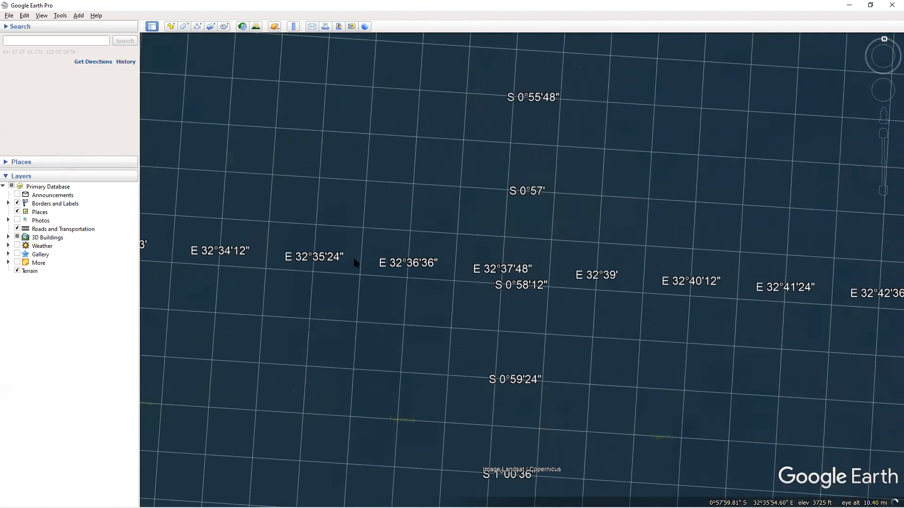
Hide the grid lines and turn off the water surface over the lake at the Uganda–Tanzania border.
click(42, 17)
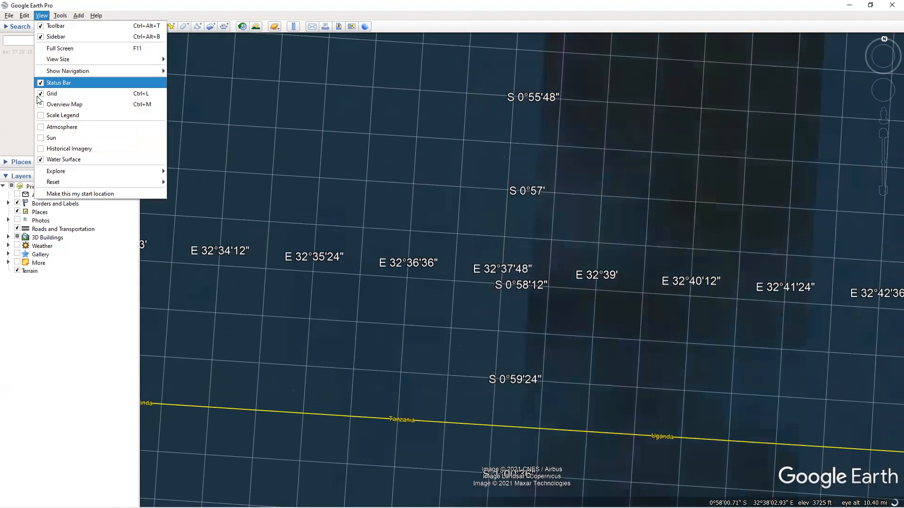
click(50, 93)
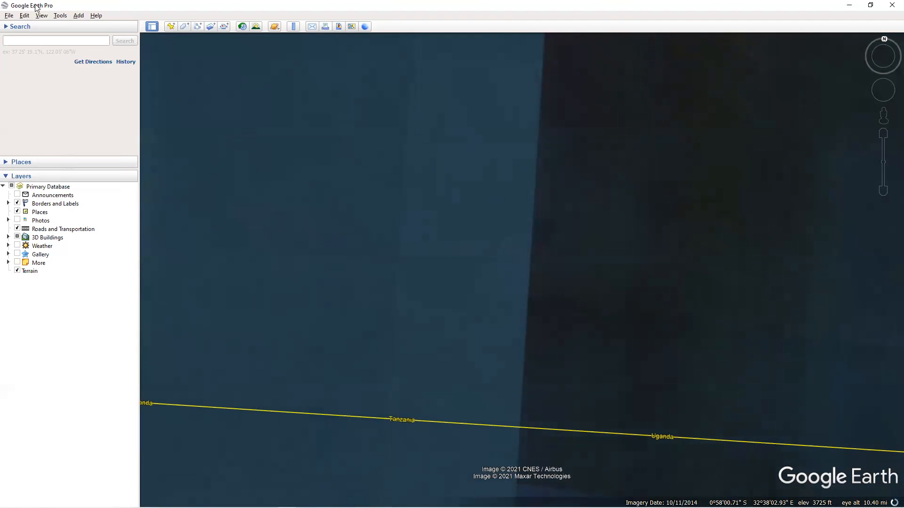
click(24, 16)
mouse_move(41, 16)
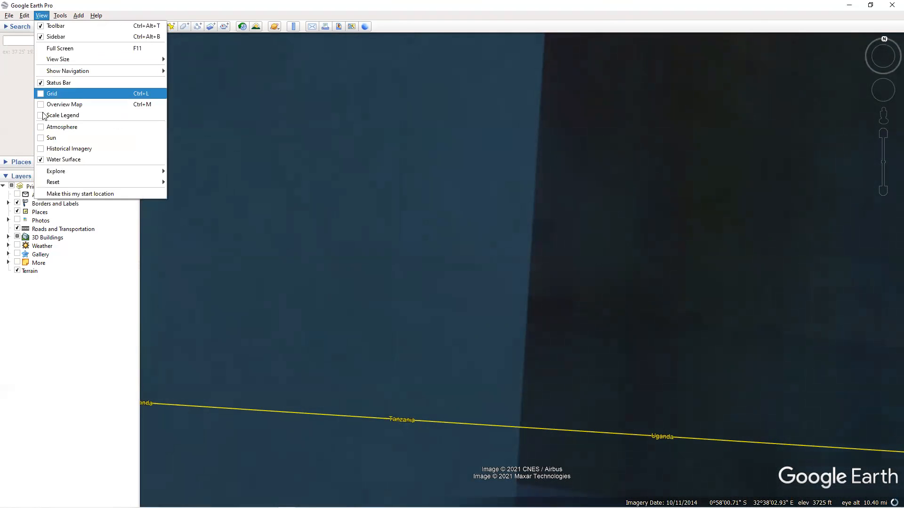
click(41, 160)
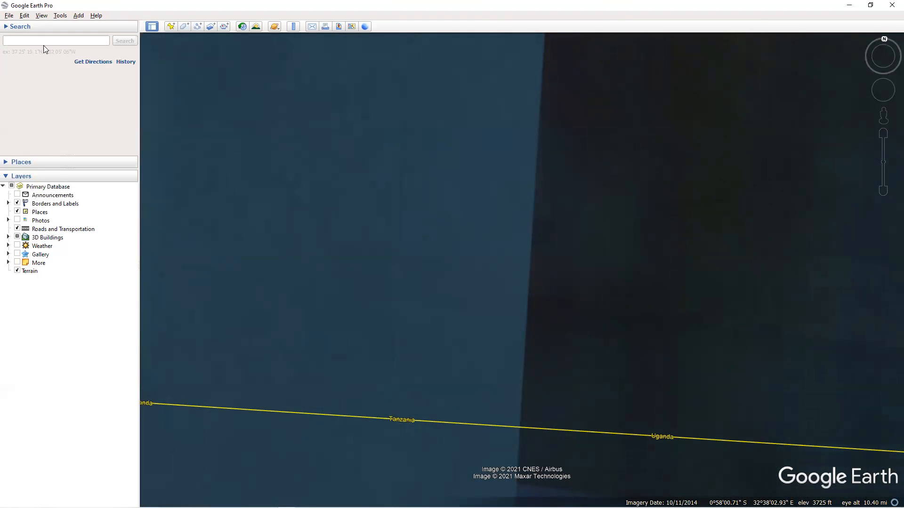
Turn the water surface on over the open Indian Ocean off the coasts of Kenya and Somalia, seen up close.
scroll(152, 186, down, 5)
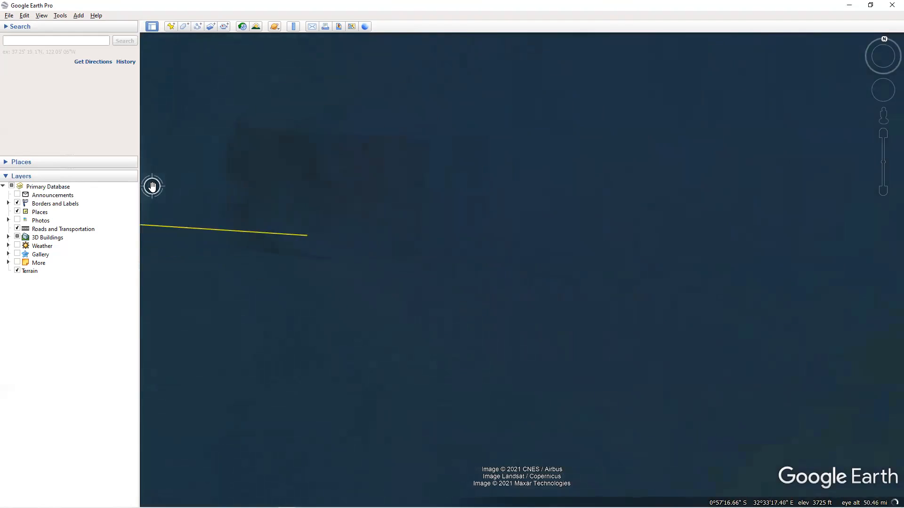
scroll(152, 187, down, 5)
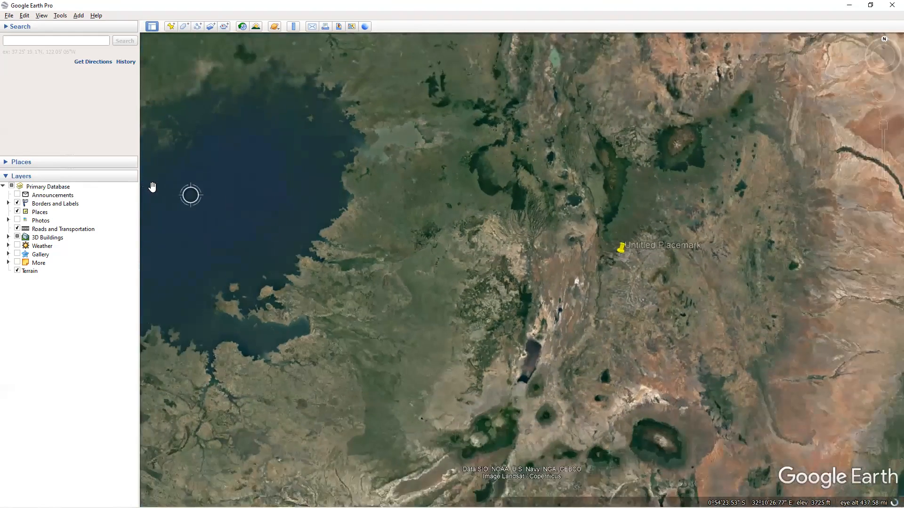
scroll(152, 187, down, 2)
drag(711, 310, 422, 275)
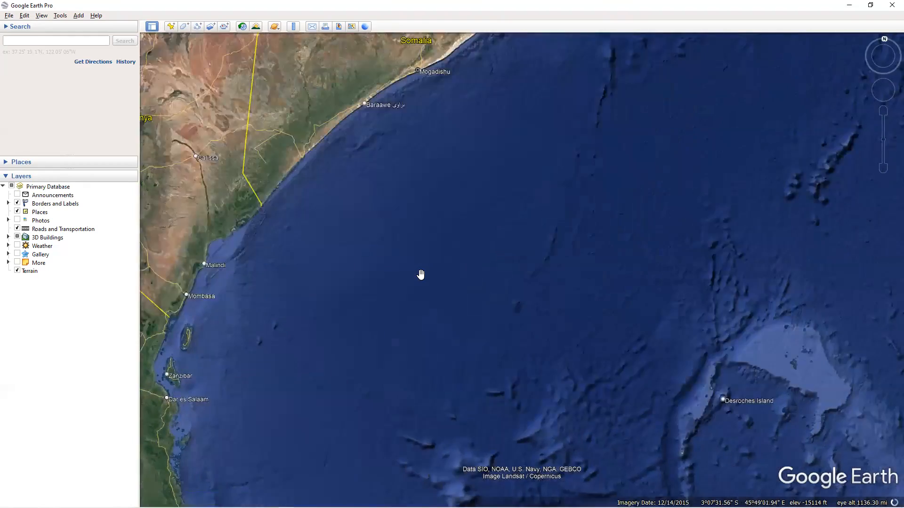
scroll(421, 275, up, 2)
scroll(426, 306, up, 5)
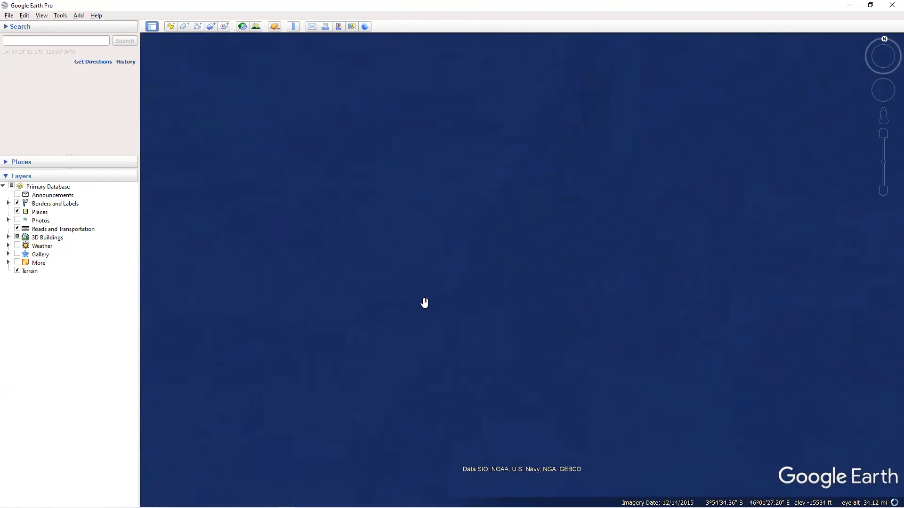
click(24, 16)
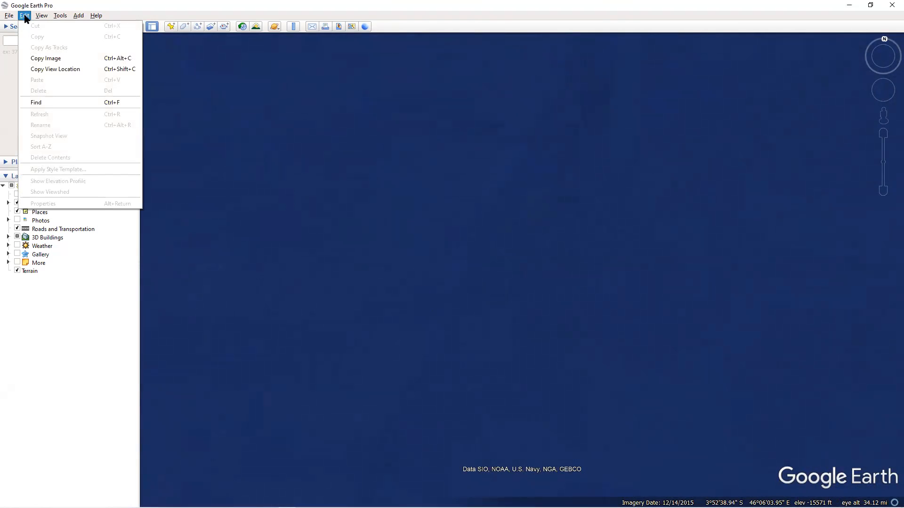
key(Right)
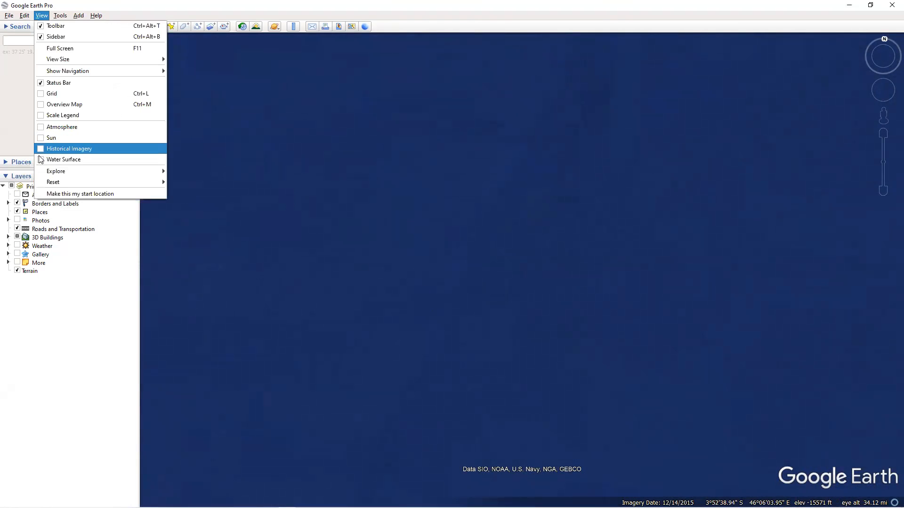
click(63, 160)
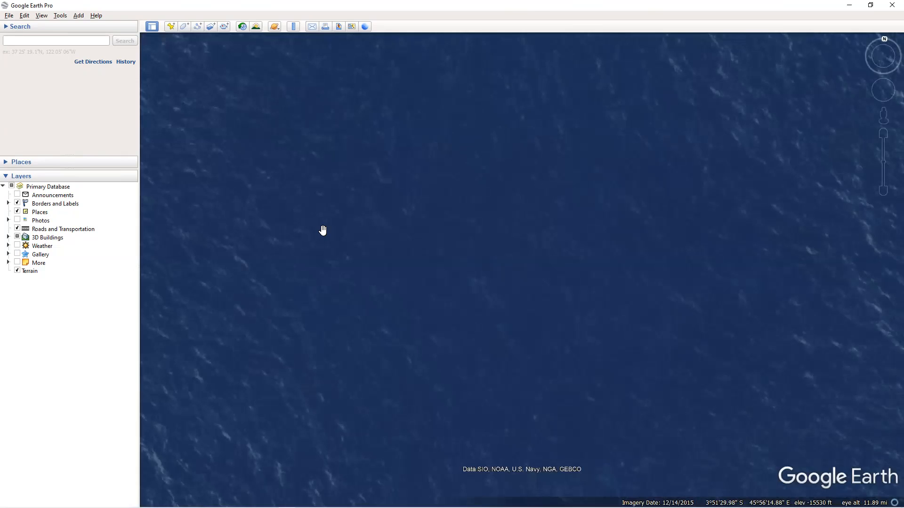
Turn the water surface off and on again to compare how the Indian Ocean is rendered.
click(24, 16)
mouse_move(42, 18)
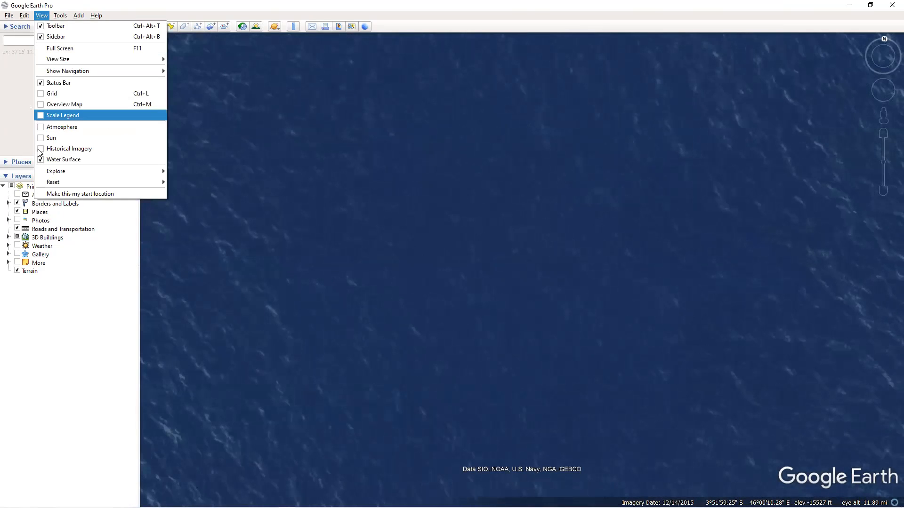
click(42, 160)
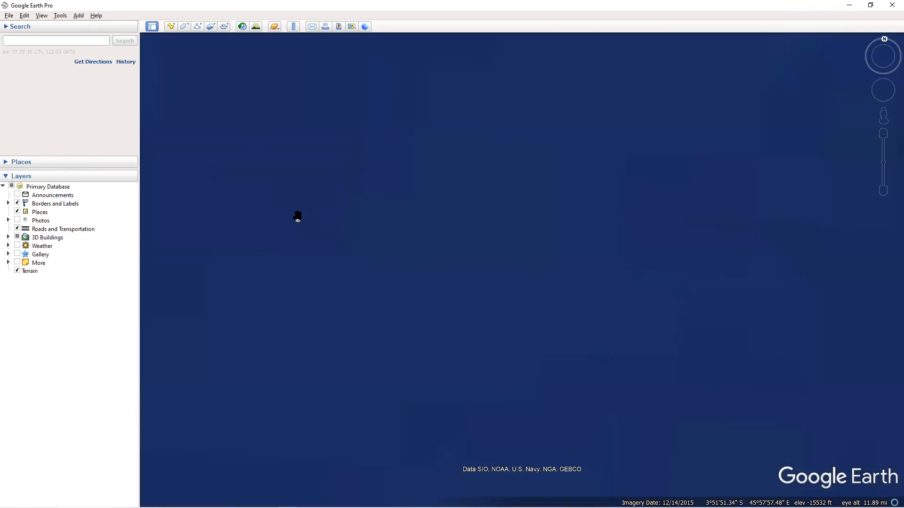
click(38, 17)
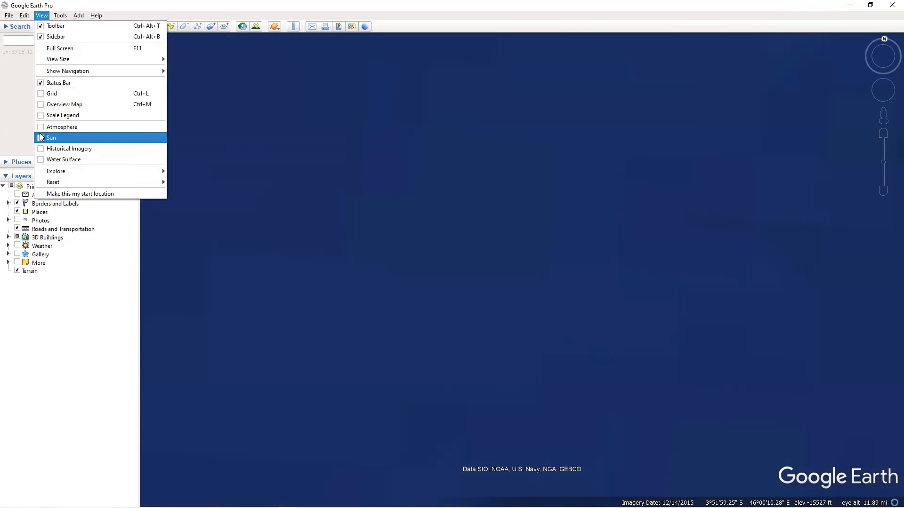
click(42, 159)
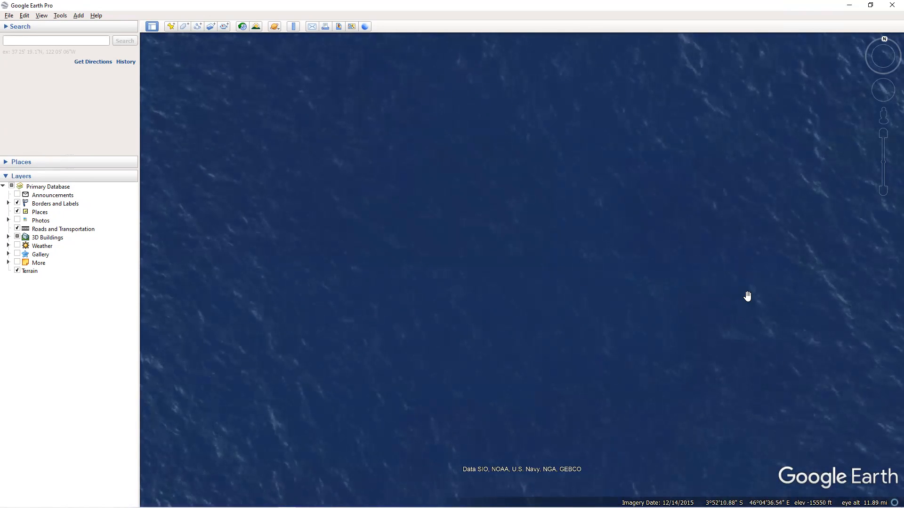
Compare the ocean at very close range by turning the water surface off and back on.
scroll(815, 238, up, 3)
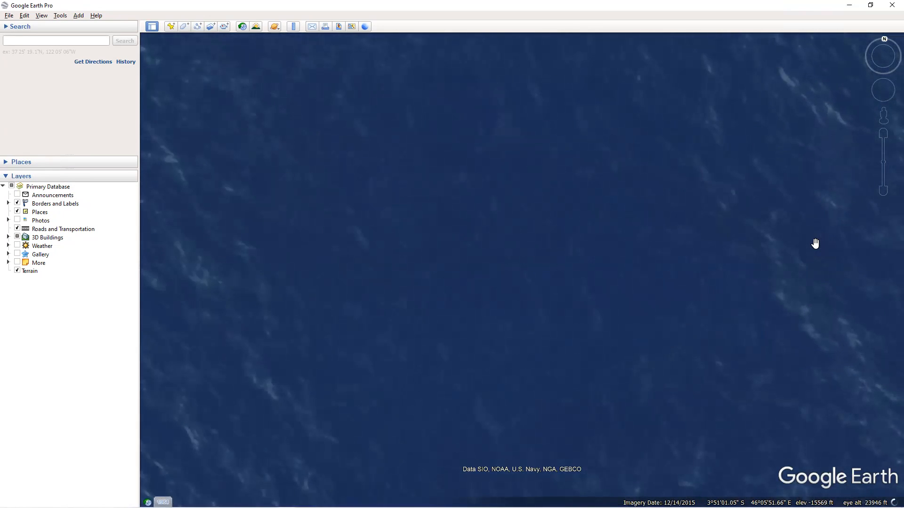
scroll(815, 245, up, 5)
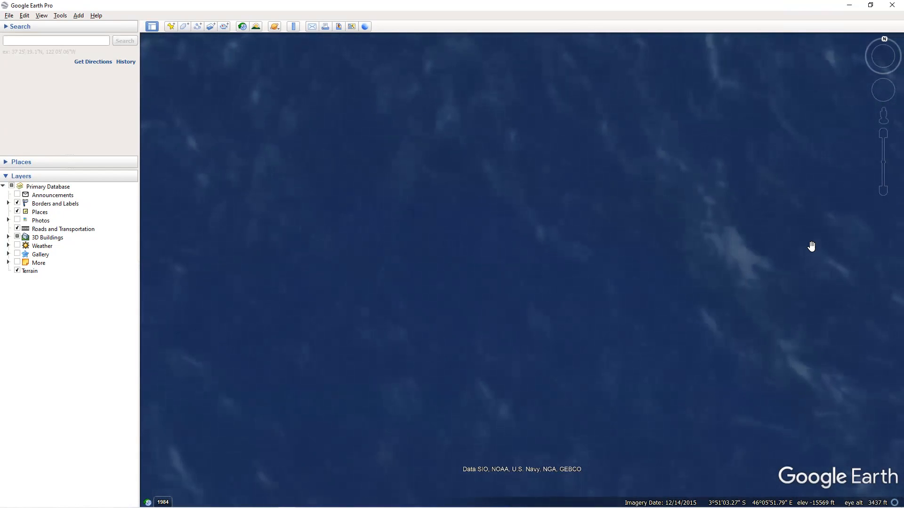
click(41, 15)
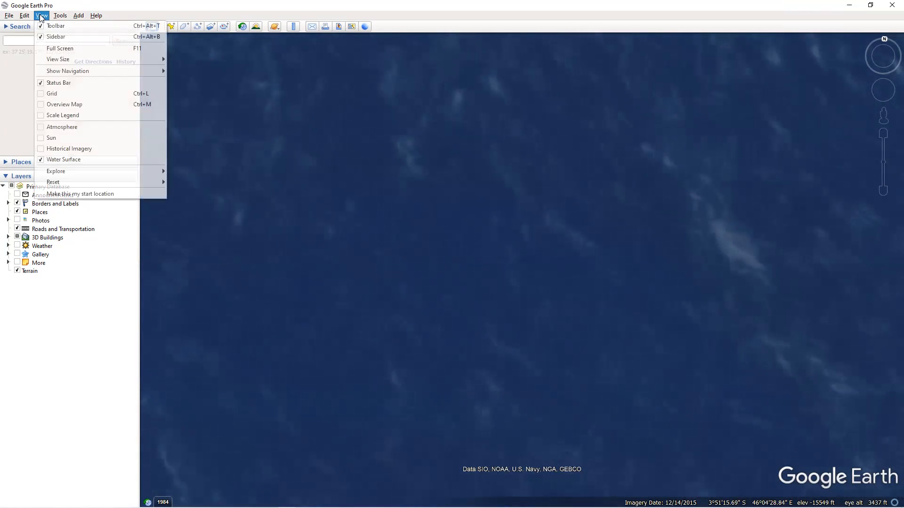
click(39, 161)
click(42, 16)
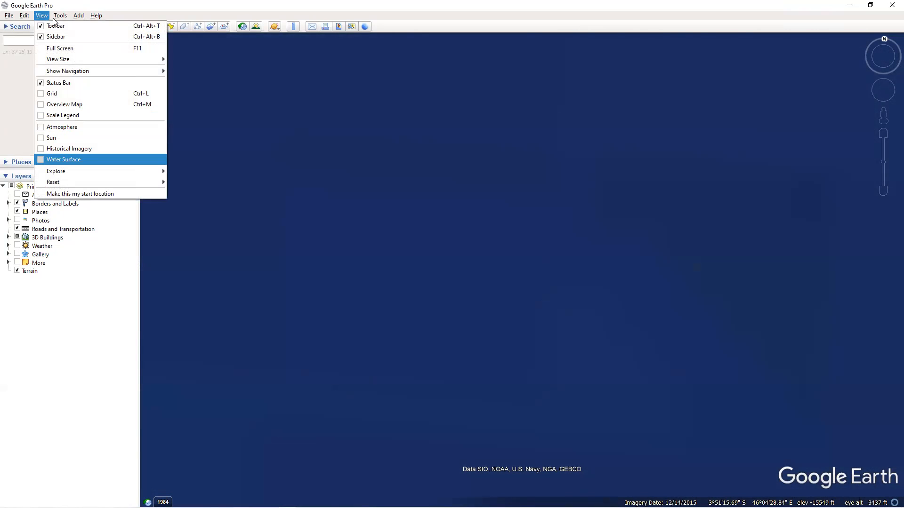
click(52, 160)
Switch the explored body from Earth to Sky.
click(46, 17)
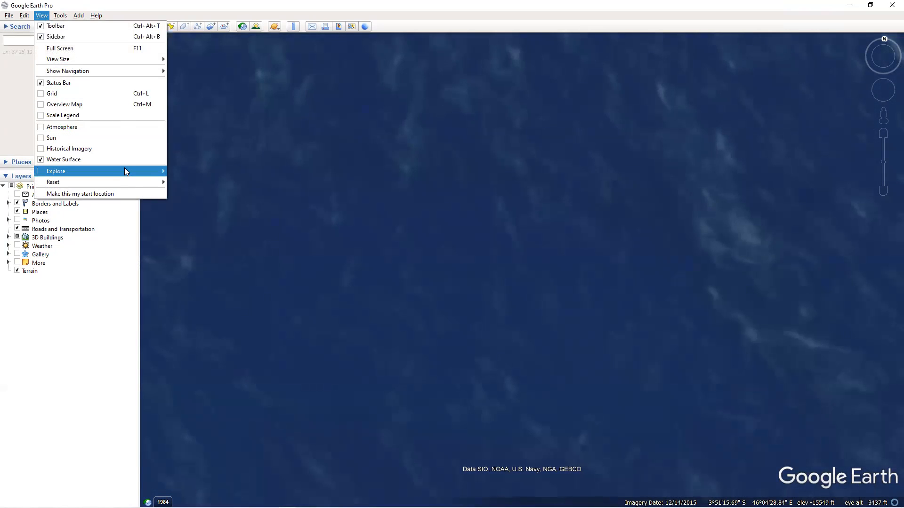
mouse_move(125, 171)
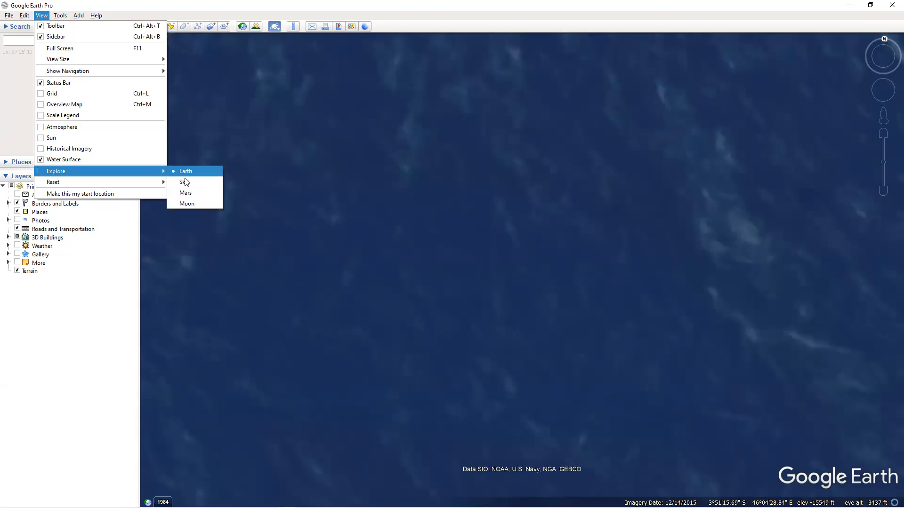
click(186, 182)
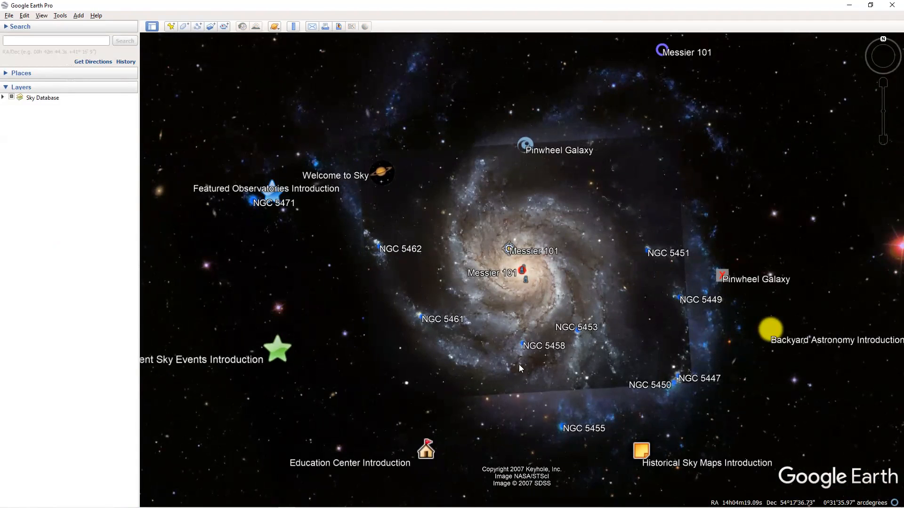
Read the Education Center introduction and the Hubble Showcase description of the Pinwheel Galaxy, closing each one.
click(425, 453)
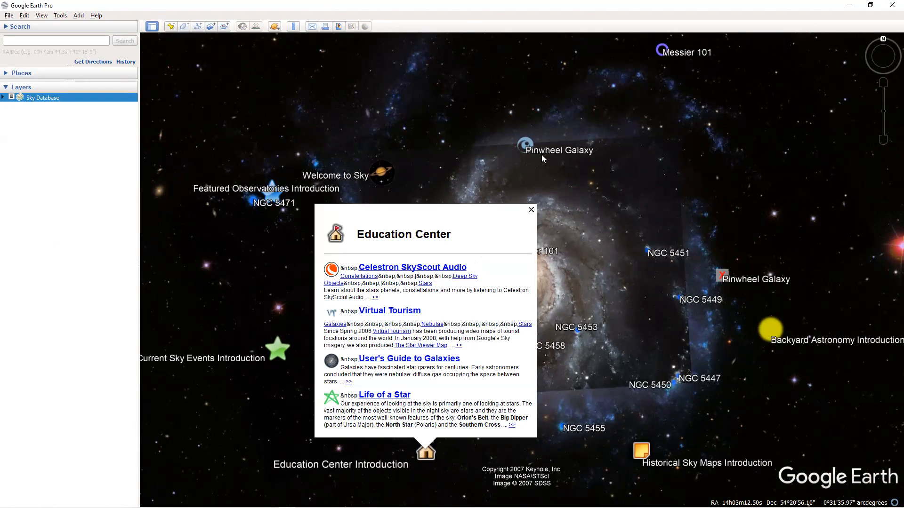
click(531, 210)
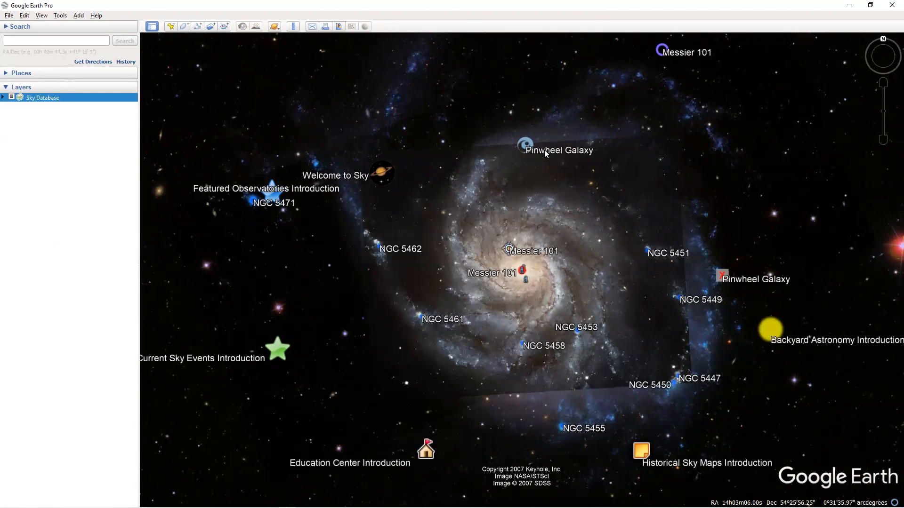
click(605, 157)
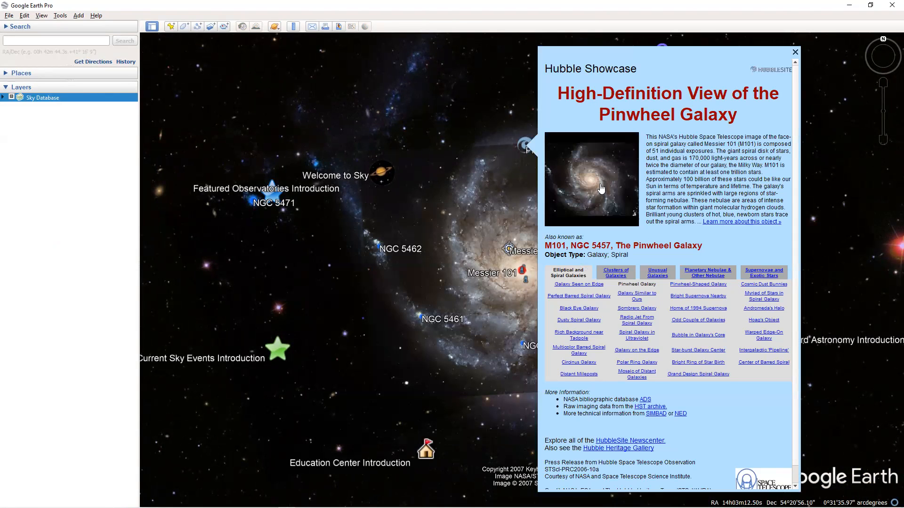
click(321, 104)
drag(574, 351, 524, 275)
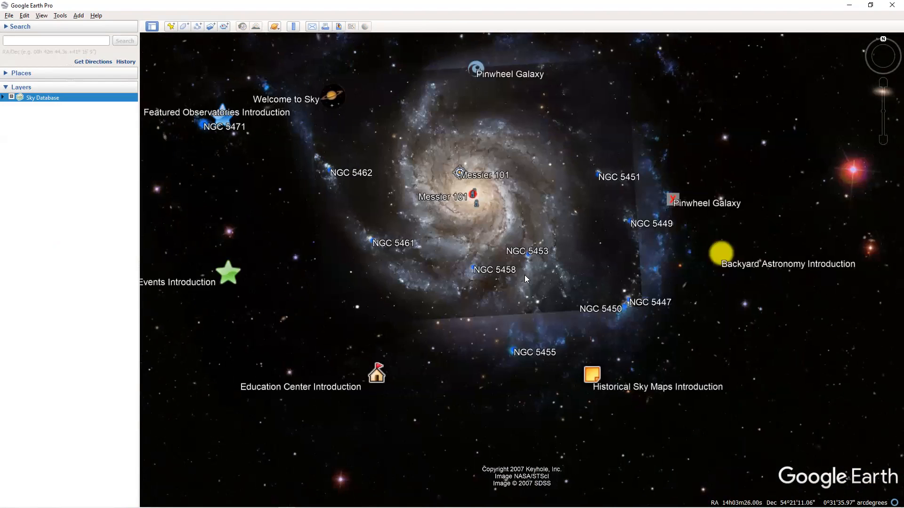
Examine the Pinwheel Galaxy's bright core up close and open the Messier 101 description.
scroll(500, 272, up, 3)
scroll(453, 250, up, 4)
drag(453, 249, 631, 339)
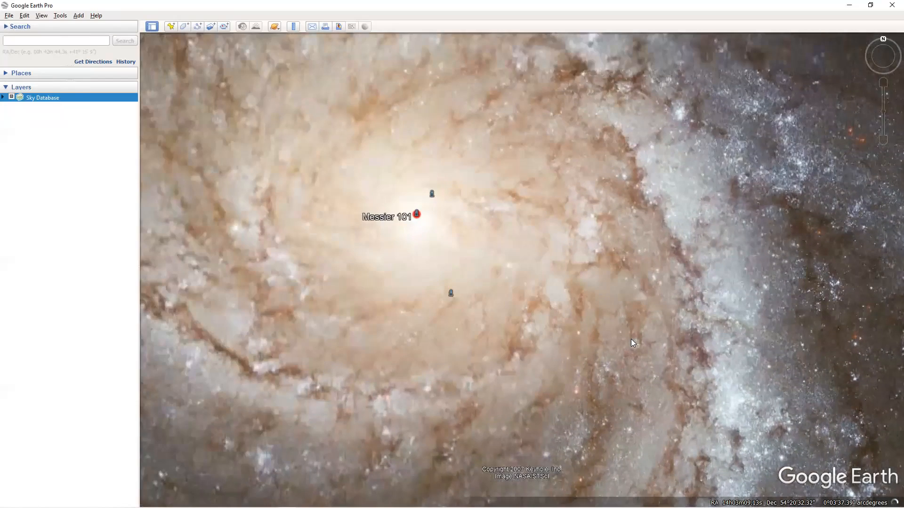
scroll(631, 338, up, 3)
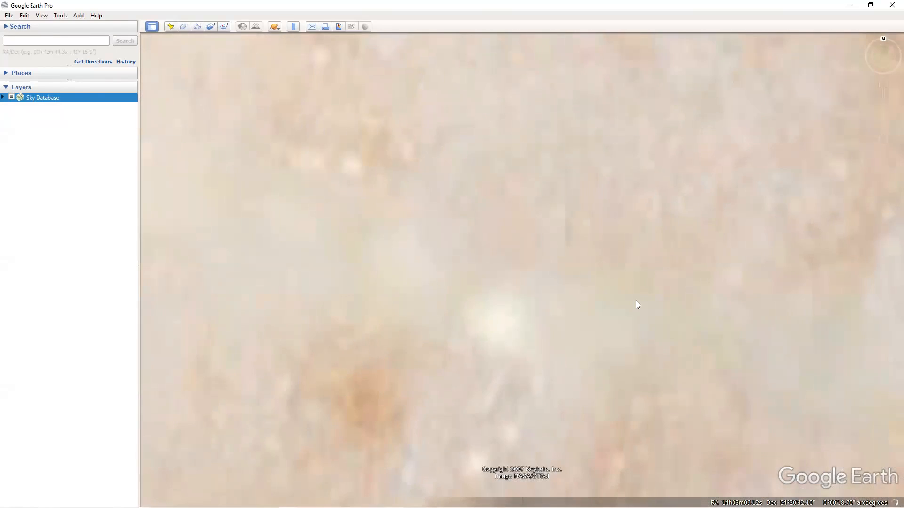
scroll(636, 304, down, 5)
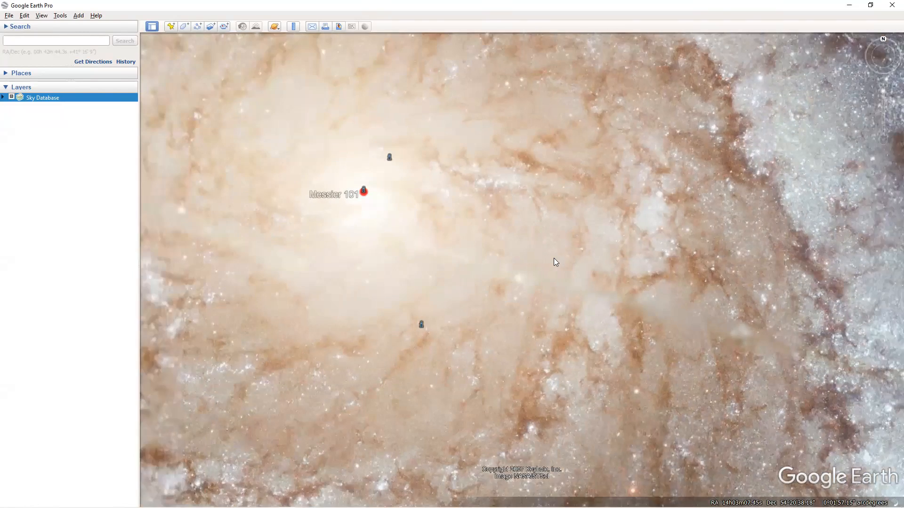
scroll(454, 238, down, 3)
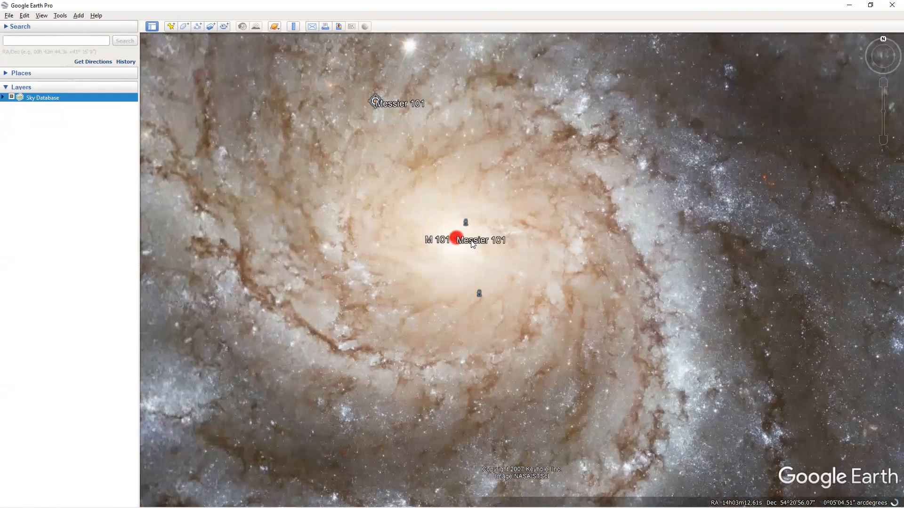
click(472, 242)
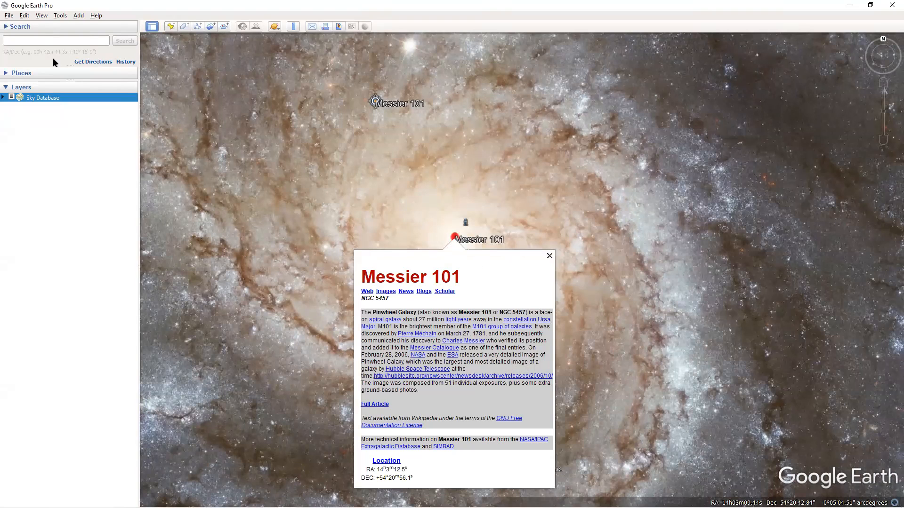
Expand the Sky Database to list its sublayers.
click(4, 97)
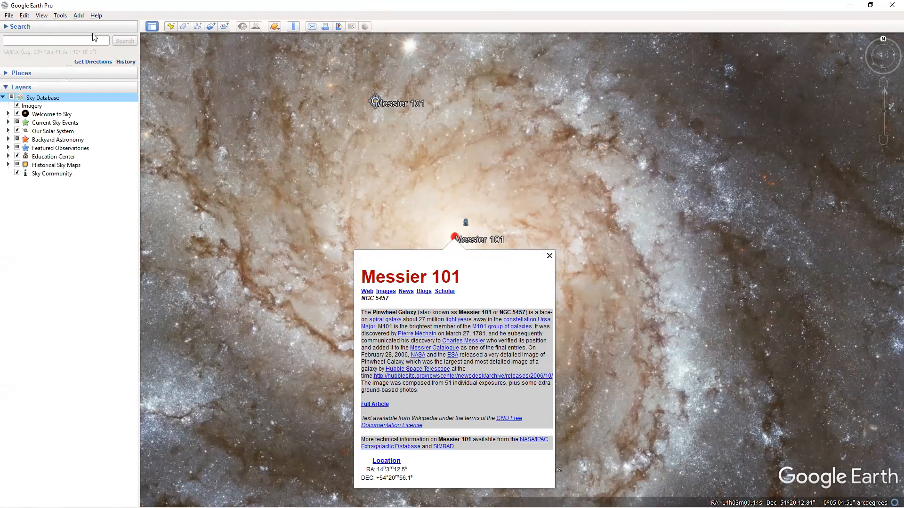
Switch the explored body from Sky to Mars.
click(40, 16)
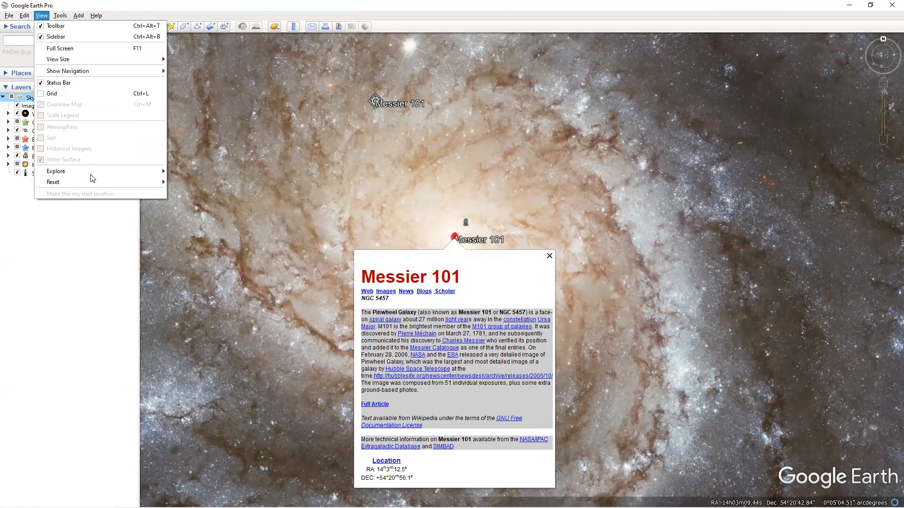
mouse_move(103, 174)
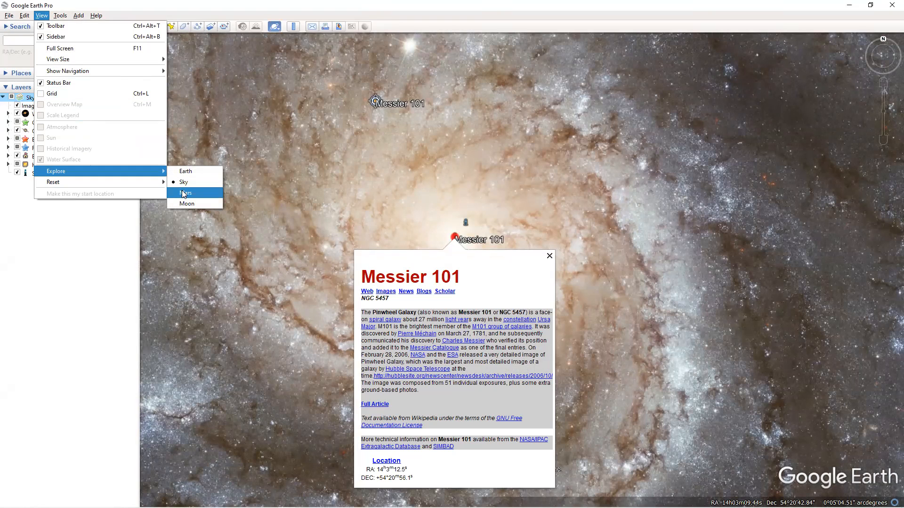
key(Return)
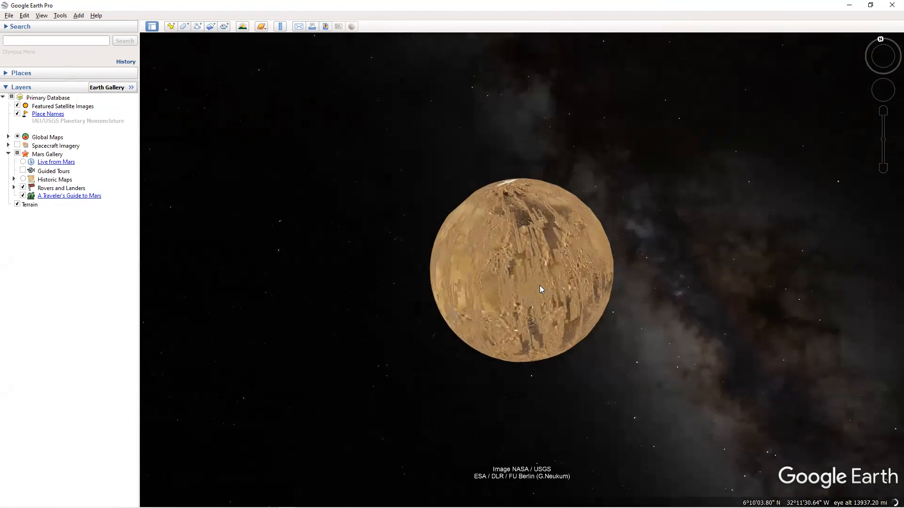
Examine the Martian surface around Chryse Chaos and the Masursky and Sagan craters, both close up and from farther out.
scroll(536, 283, up, 5)
scroll(535, 282, up, 3)
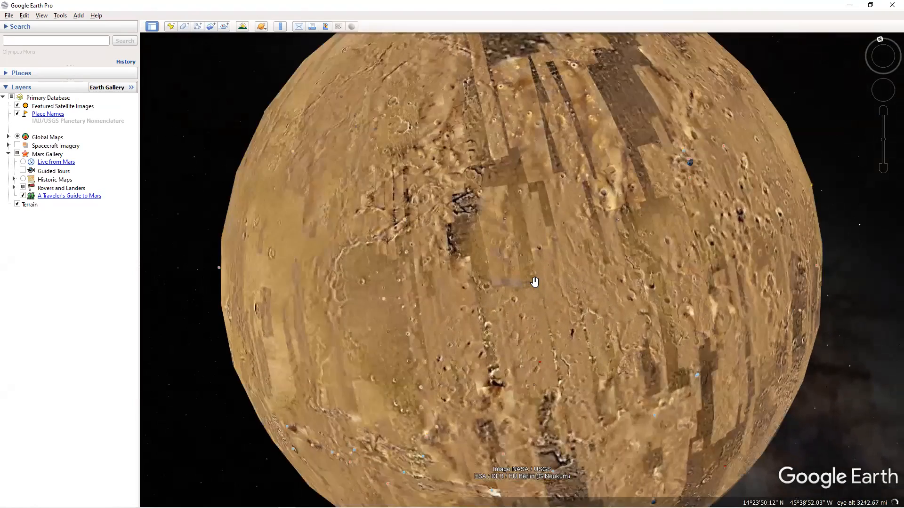
scroll(569, 317, up, 3)
scroll(551, 301, up, 2)
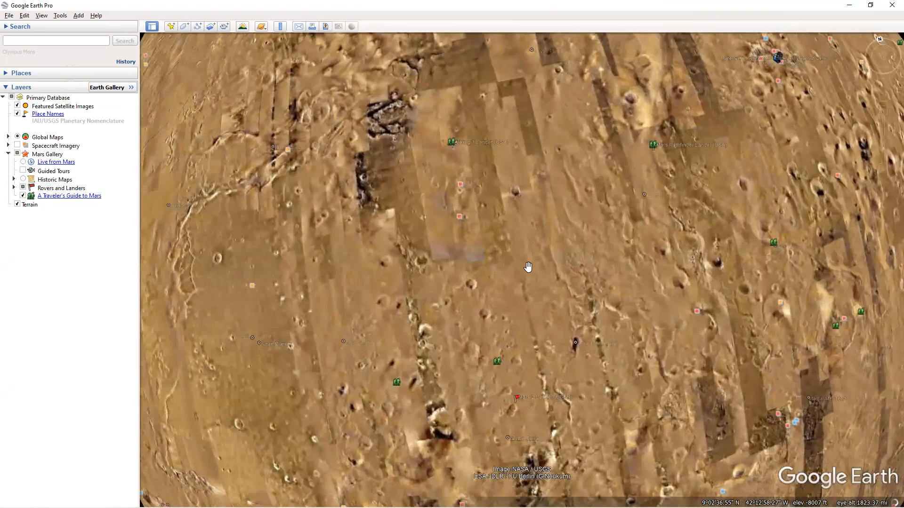
scroll(527, 268, up, 2)
drag(595, 232, 479, 257)
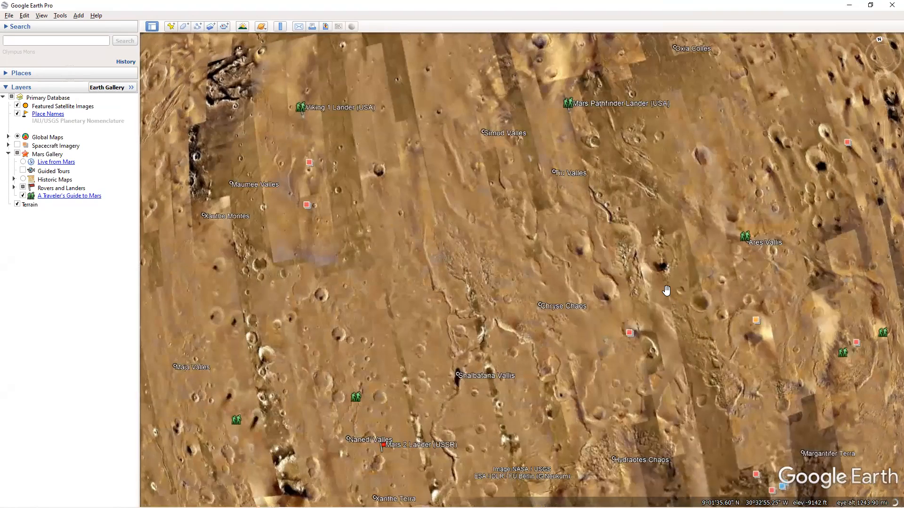
scroll(666, 290, up, 3)
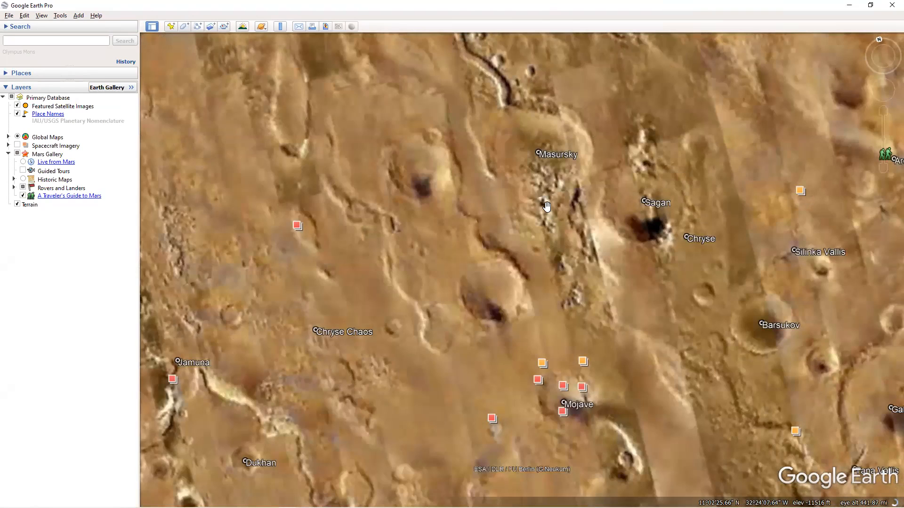
scroll(546, 206, up, 4)
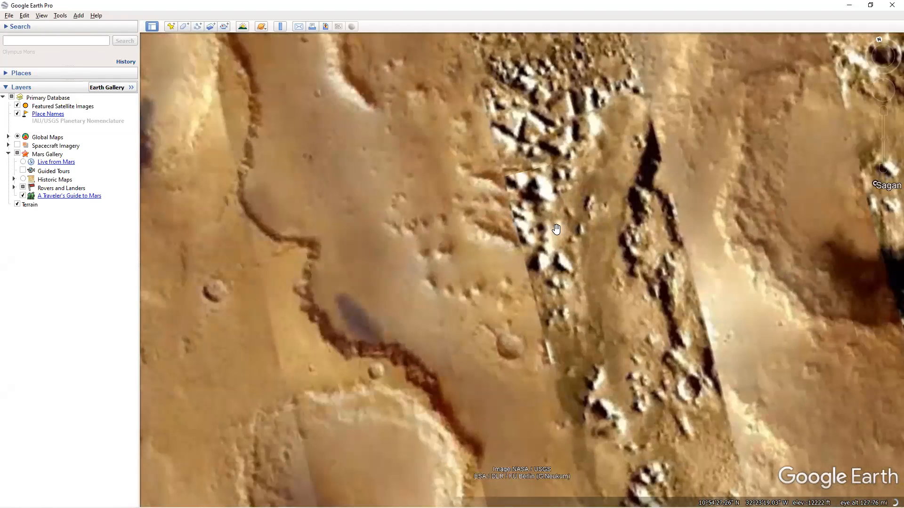
scroll(556, 228, down, 3)
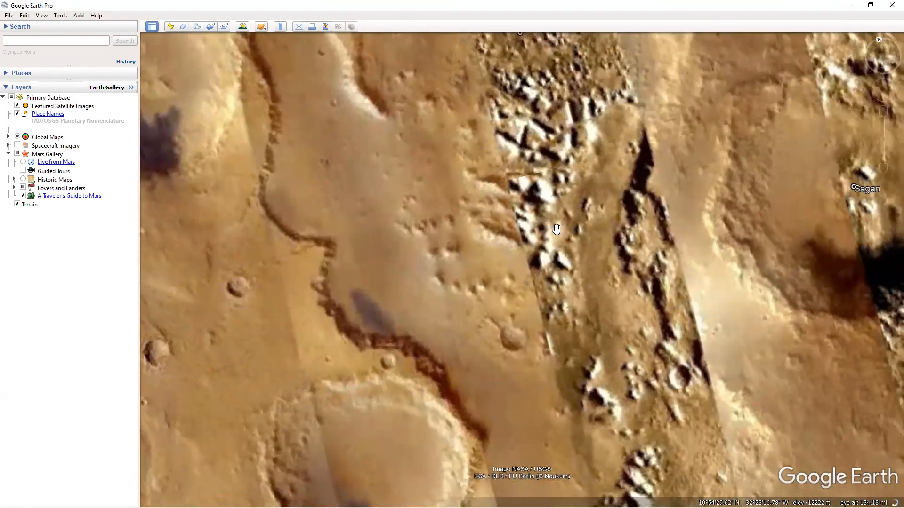
scroll(556, 229, down, 5)
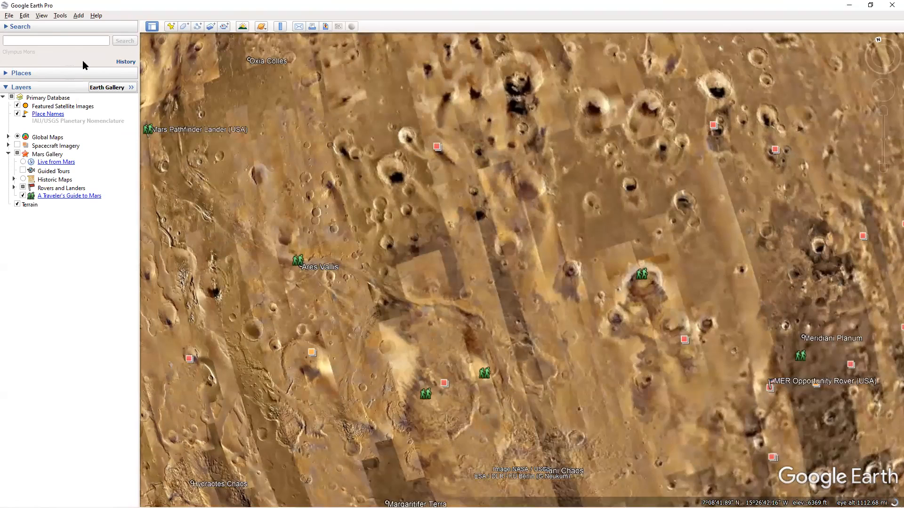
Switch the explored body from Mars to the Moon.
click(41, 15)
mouse_move(106, 161)
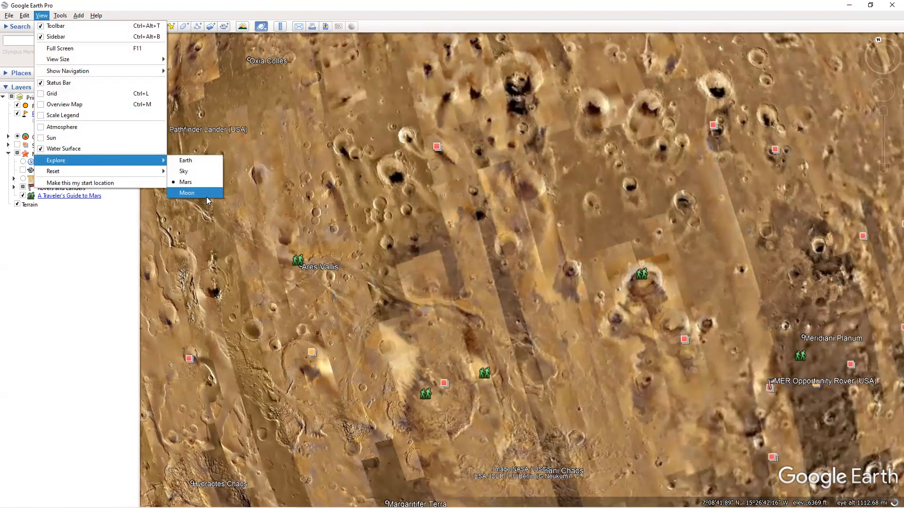
key(Return)
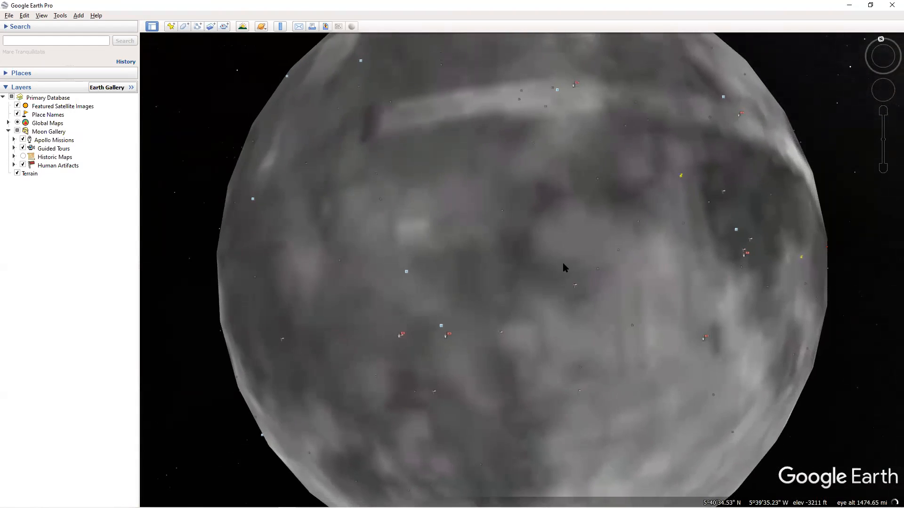
Examine the Moon's surface around Sinus Medii and Mare Smythii, including the bright crater just north of Hume.
scroll(563, 263, up, 5)
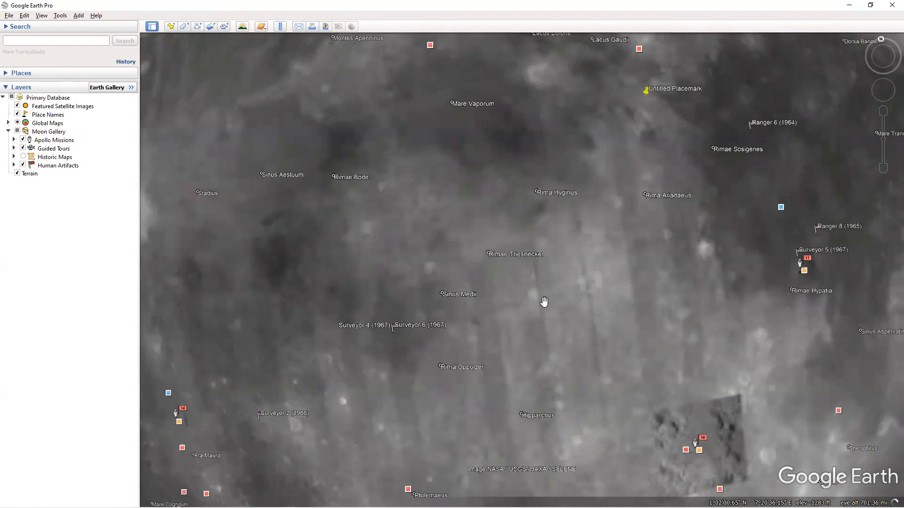
scroll(544, 301, up, 2)
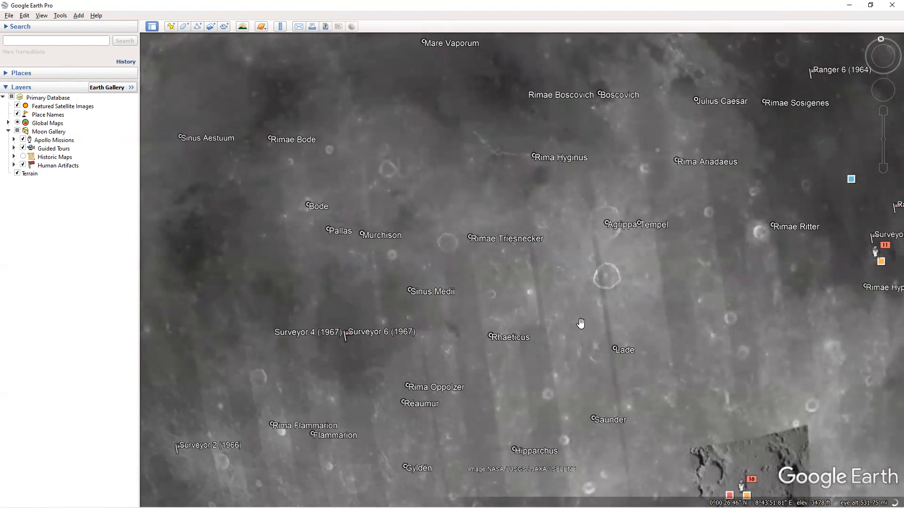
scroll(580, 324, down, 1)
scroll(580, 323, down, 5)
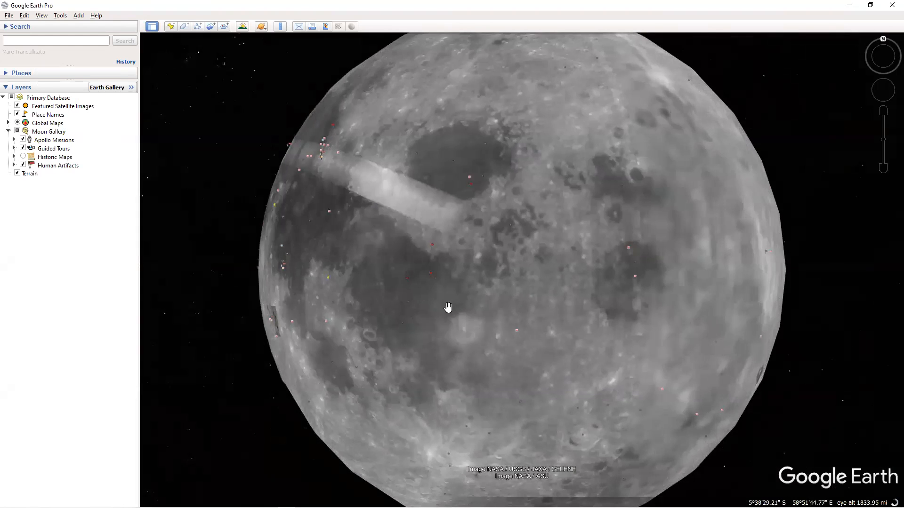
scroll(542, 325, up, 5)
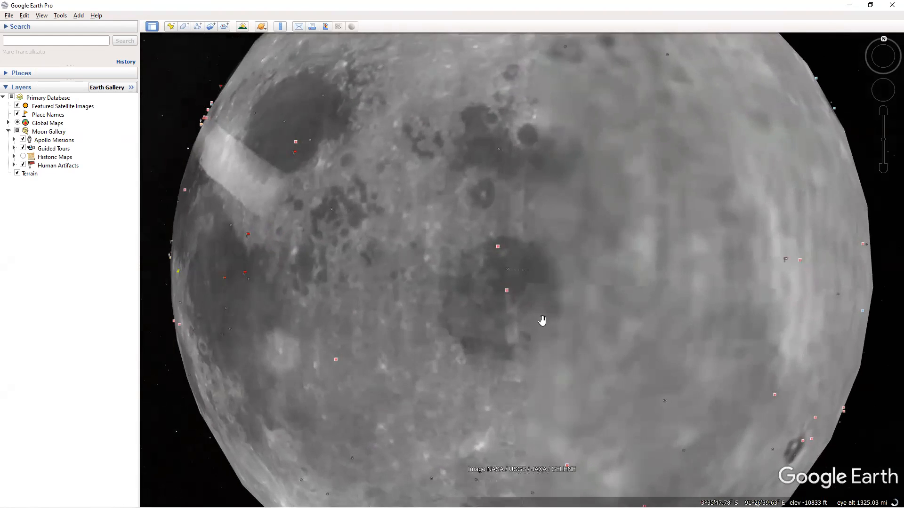
scroll(542, 321, up, 3)
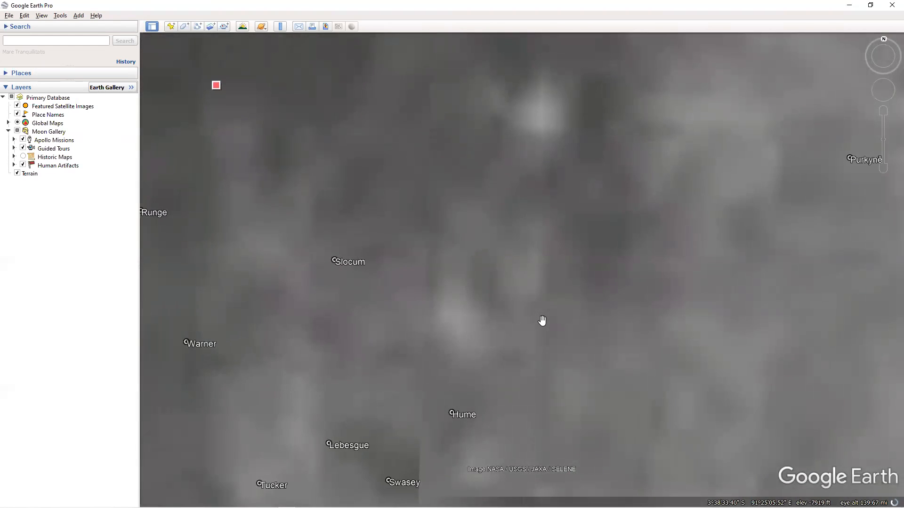
scroll(542, 320, down, 1)
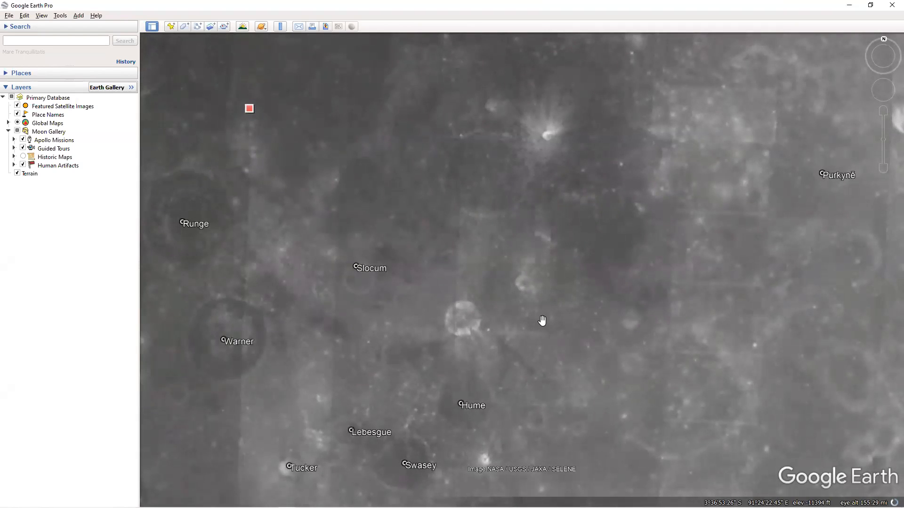
scroll(542, 321, down, 5)
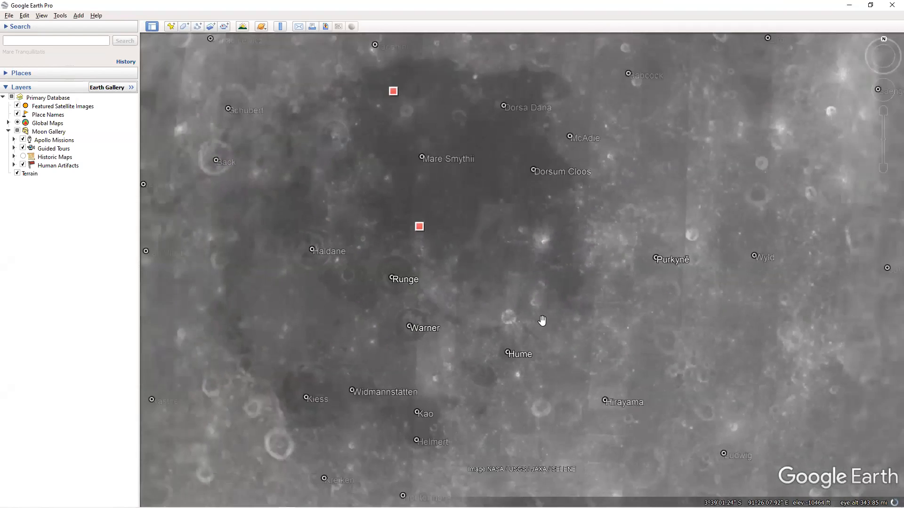
scroll(542, 321, down, 5)
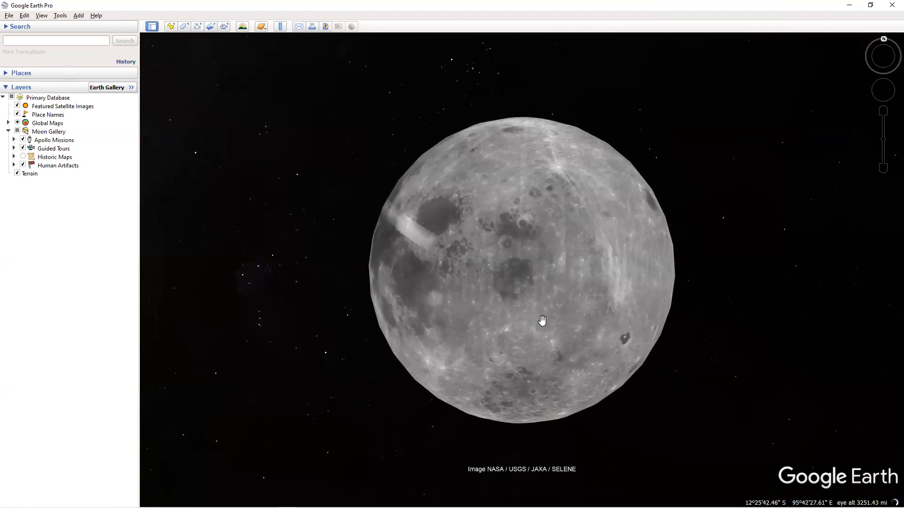
scroll(541, 321, up, 6)
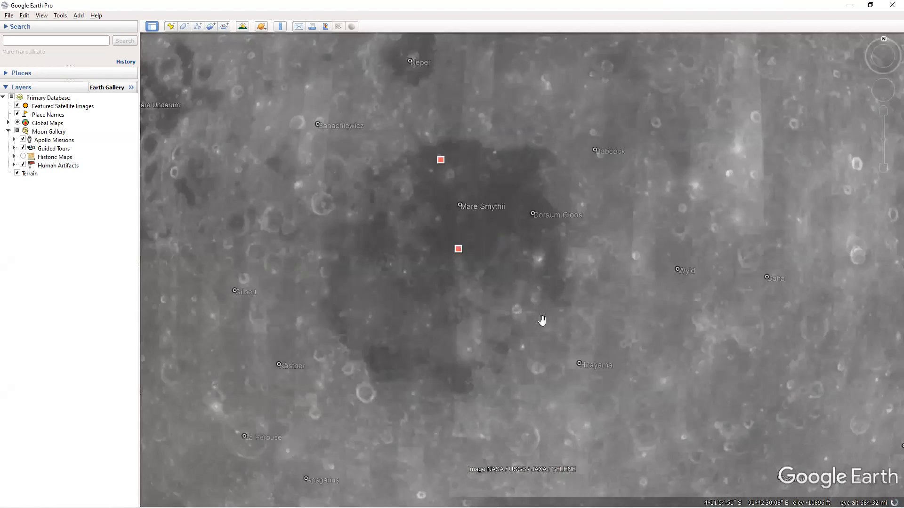
scroll(542, 321, up, 4)
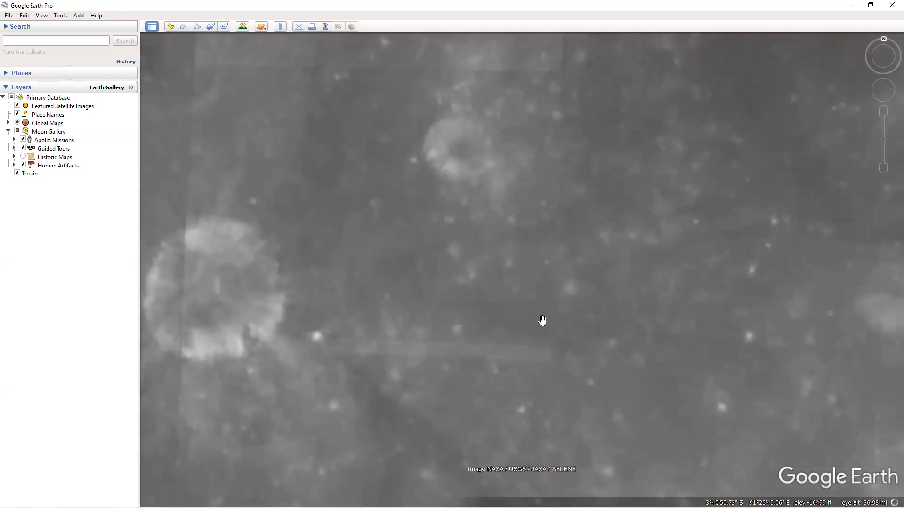
drag(621, 250, 607, 273)
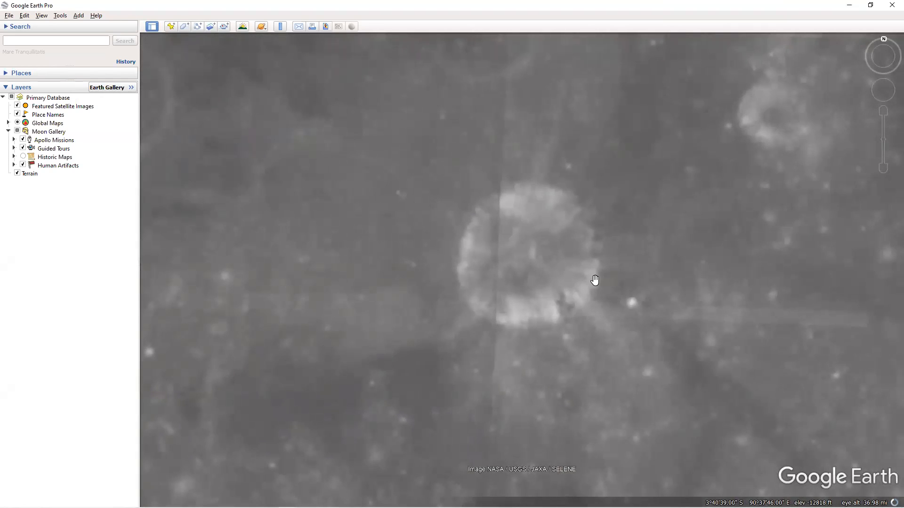
scroll(555, 284, down, 1)
scroll(556, 285, down, 3)
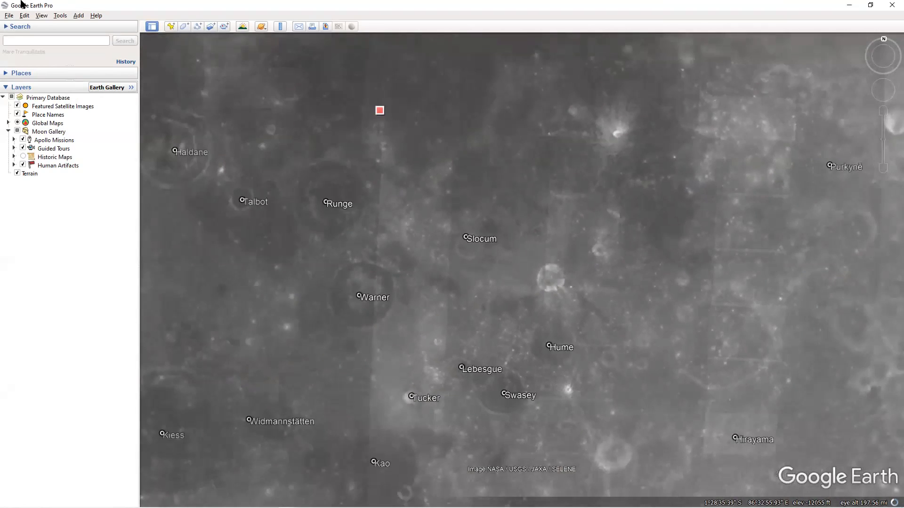
Switch the explored body back to Earth and bring the central United States into closer view.
click(40, 16)
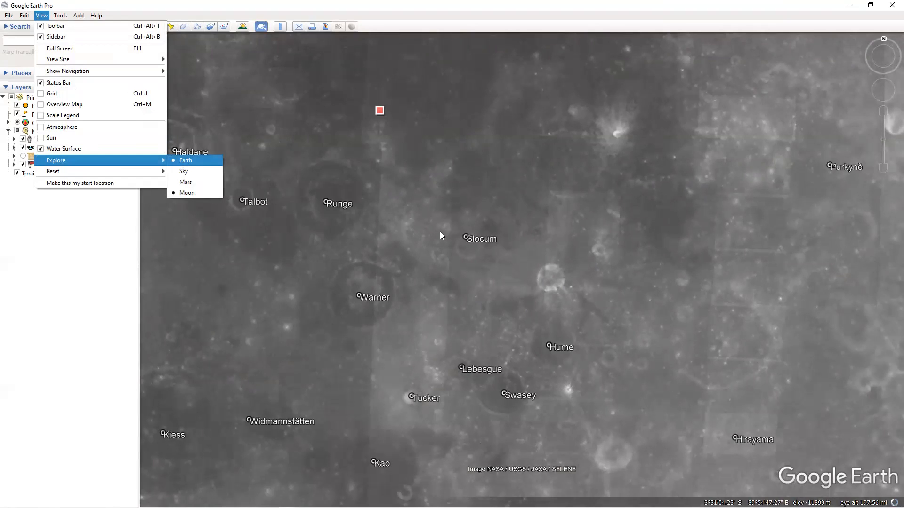
key(Return)
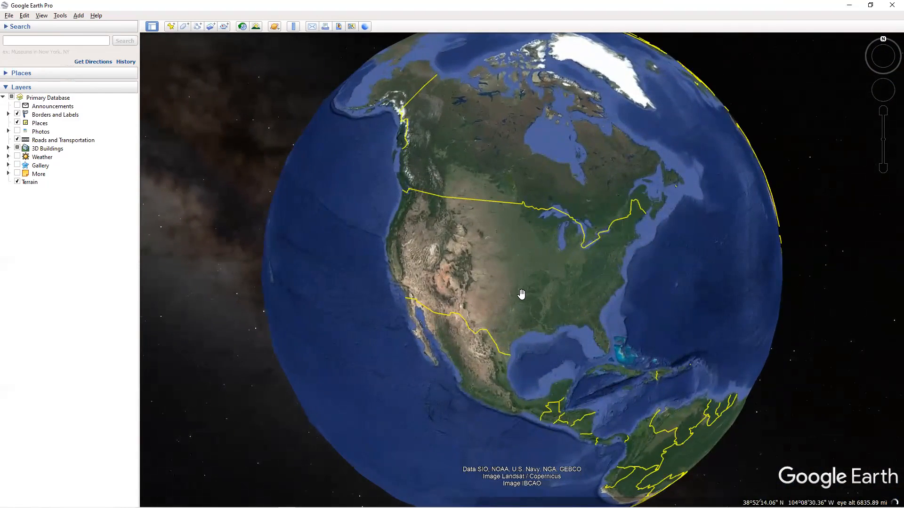
scroll(521, 294, up, 5)
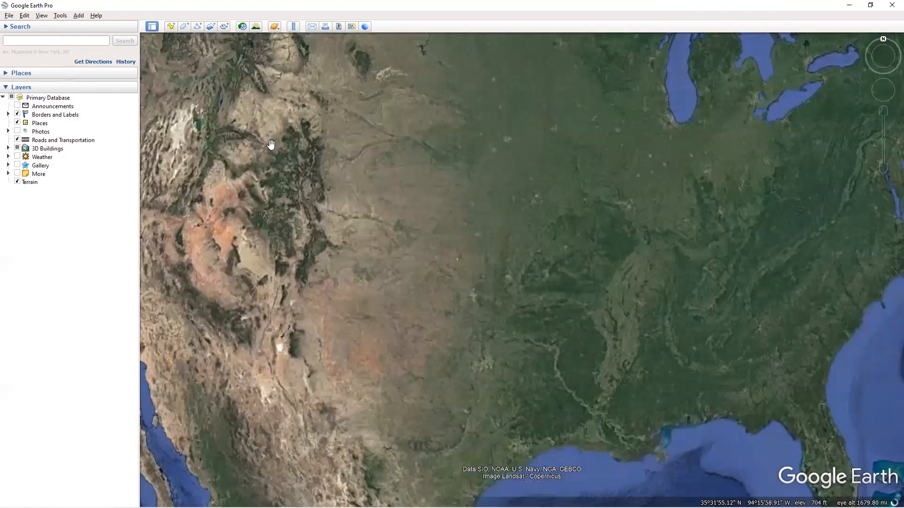
Rotate the map away from north and shift it over the southeastern United States.
click(42, 15)
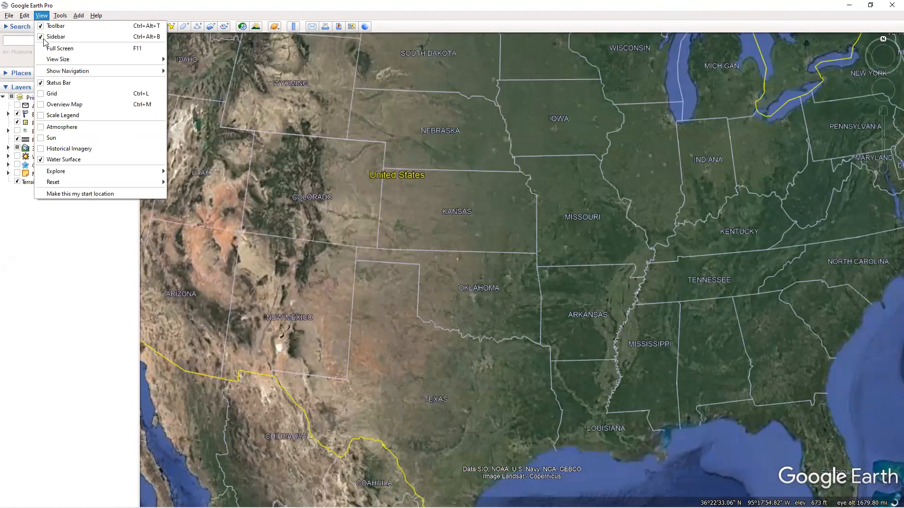
mouse_move(126, 182)
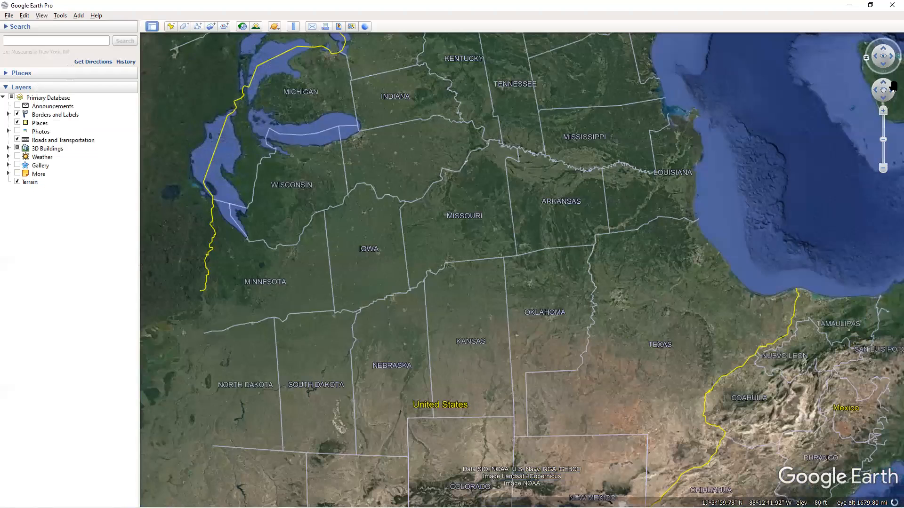
drag(883, 88, 888, 90)
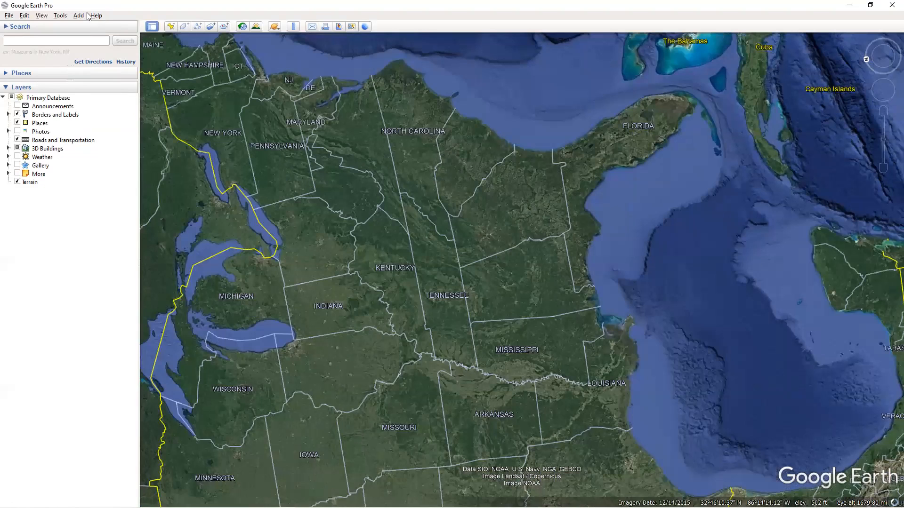
Reset the tilt of the map view.
click(41, 17)
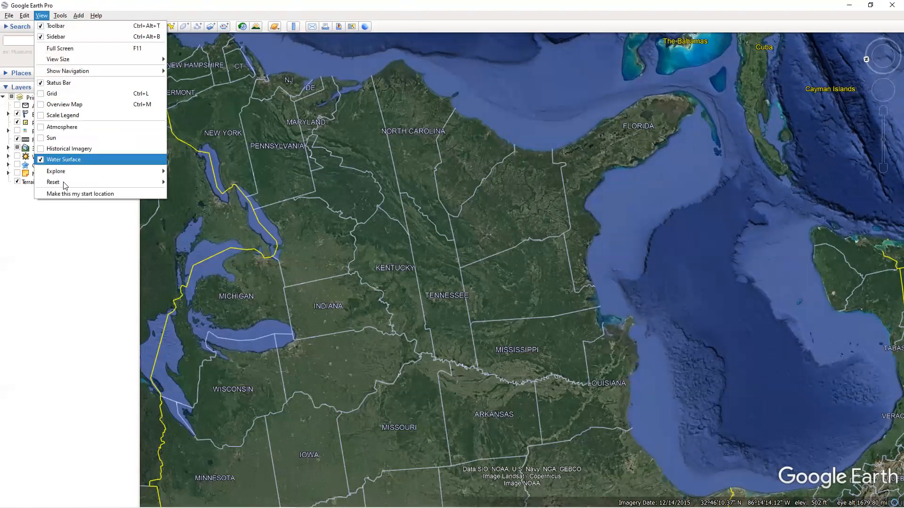
mouse_move(153, 182)
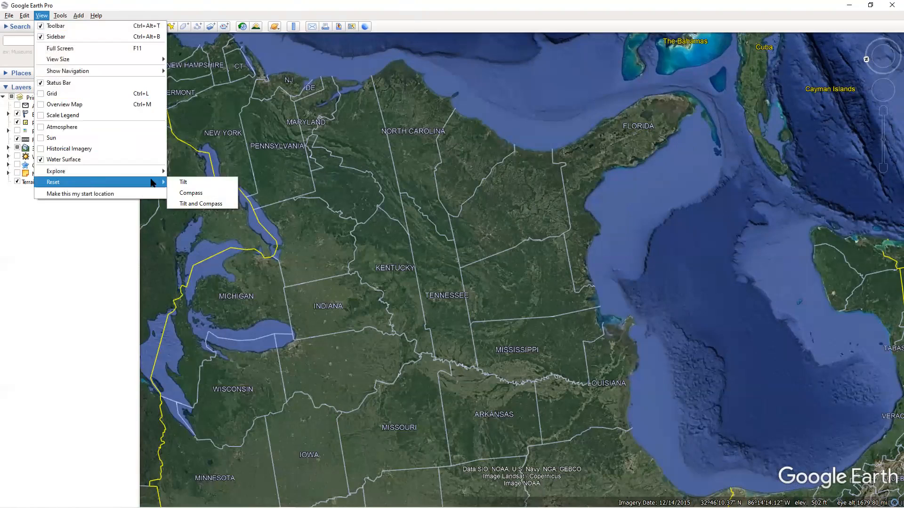
click(197, 183)
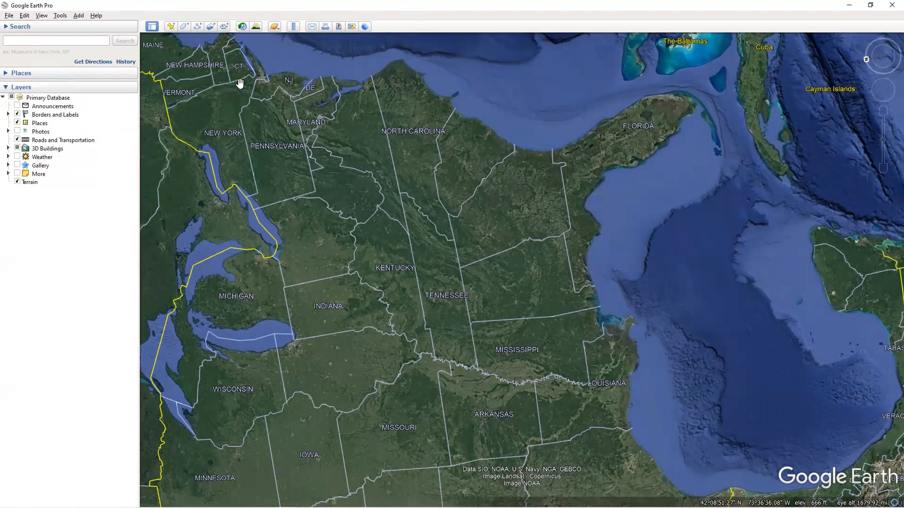
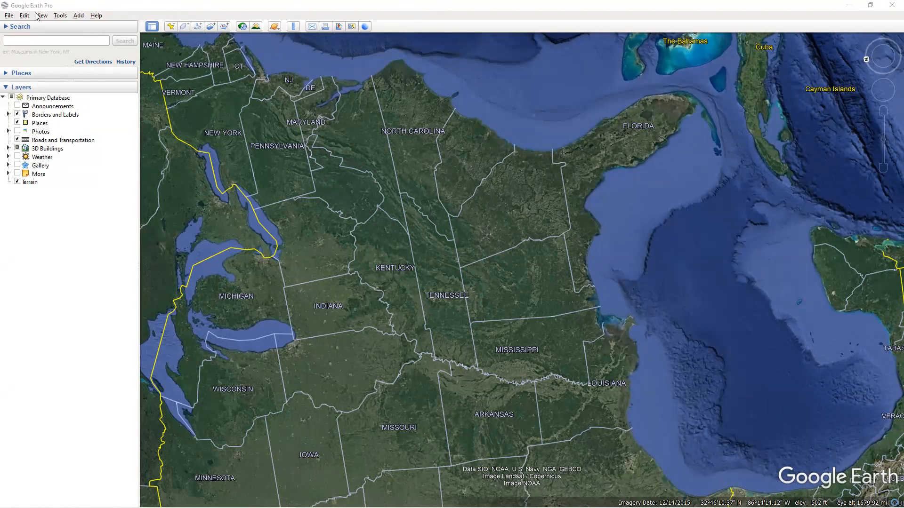
Reset the compass of the map over the southeastern United States.
key(alt+v)
mouse_move(120, 184)
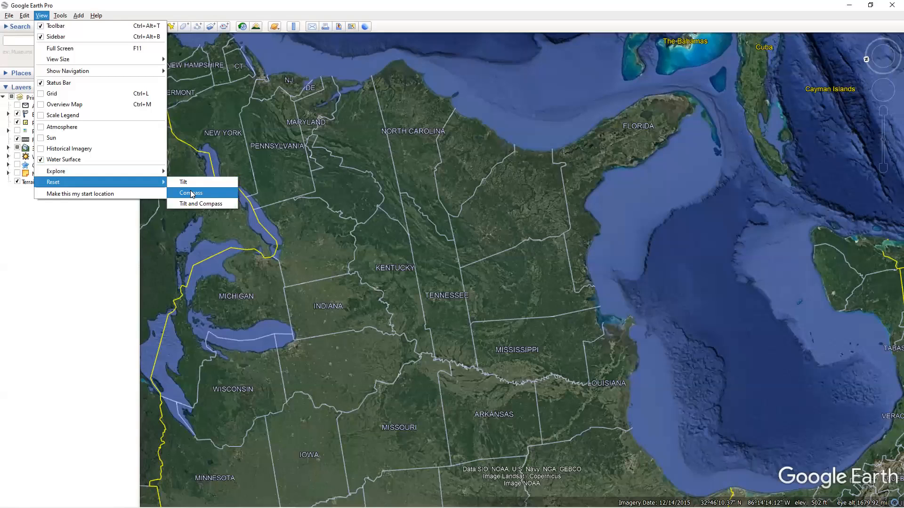
click(190, 191)
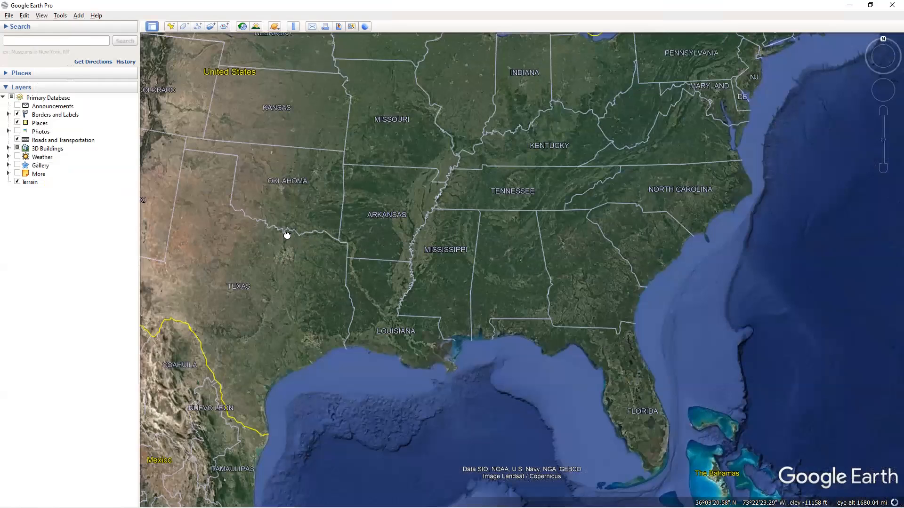
Bring equatorial Africa into view and look closely at the farmland in eastern Kenya.
scroll(288, 235, up, 2)
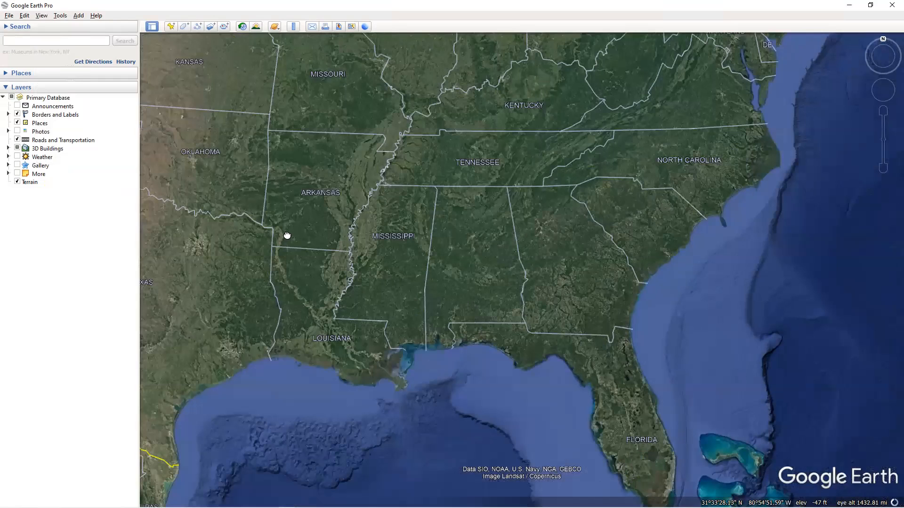
scroll(549, 263, up, 1)
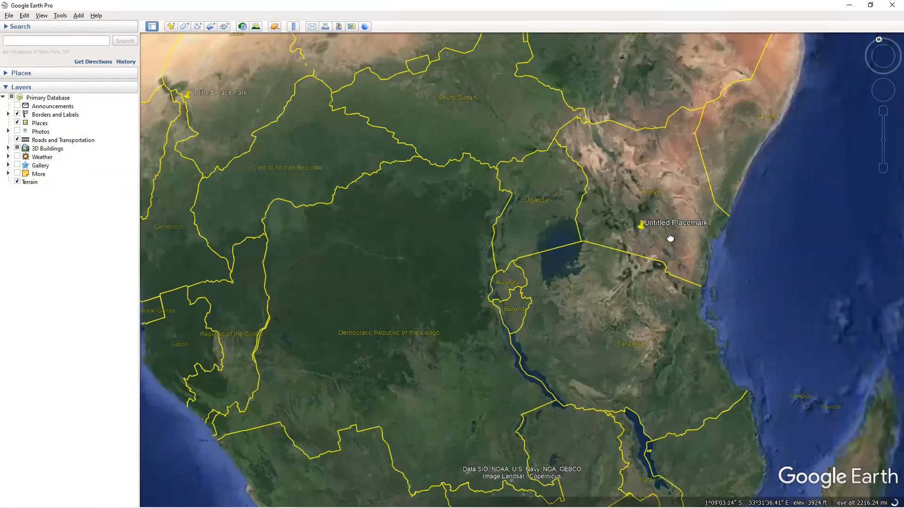
scroll(671, 239, up, 3)
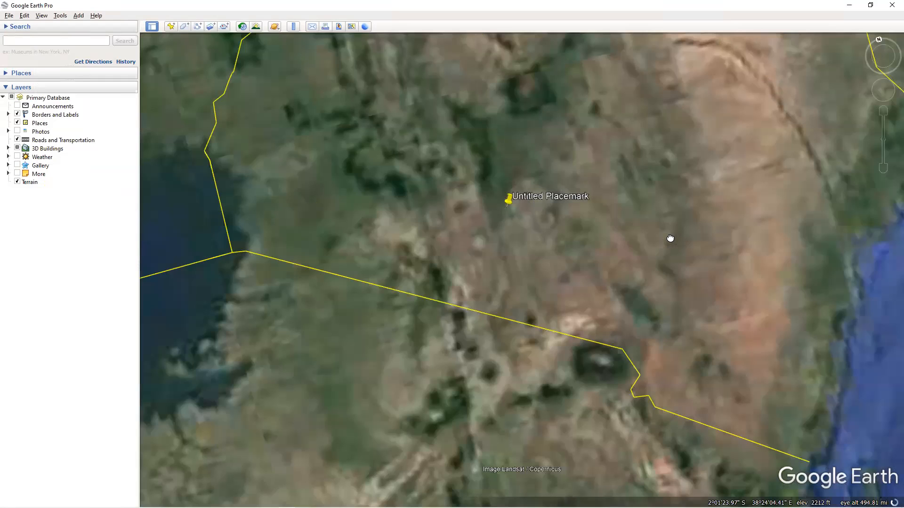
scroll(670, 238, up, 1)
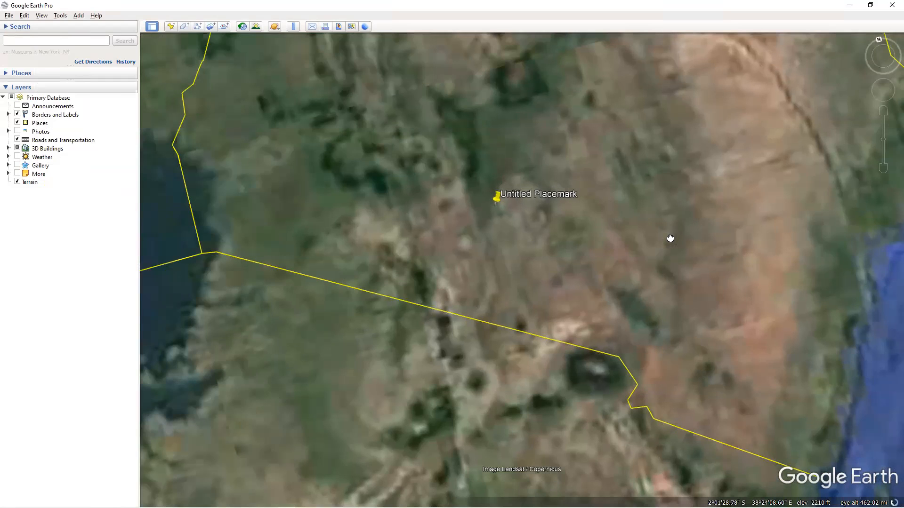
scroll(671, 238, up, 1)
scroll(407, 289, up, 10)
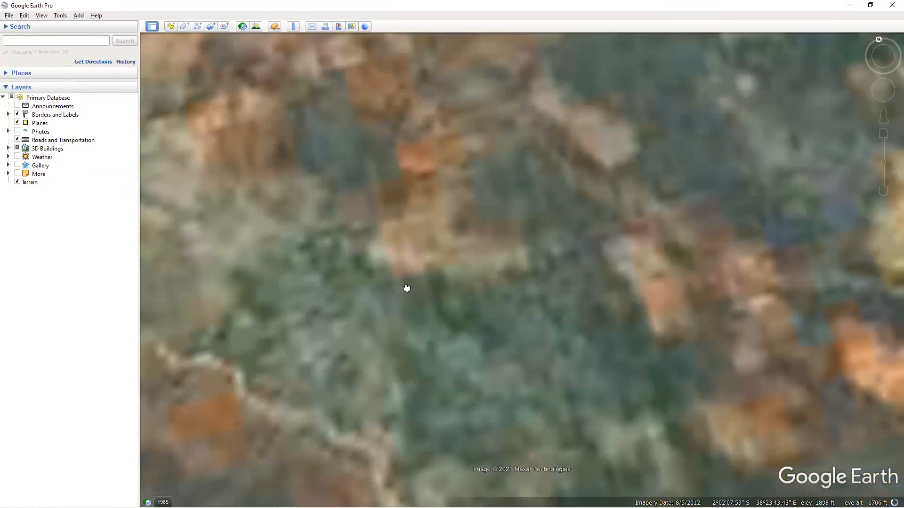
Rotate the map away from north and widen the view from eastern Kenya to the Horn of Africa.
scroll(407, 288, down, 3)
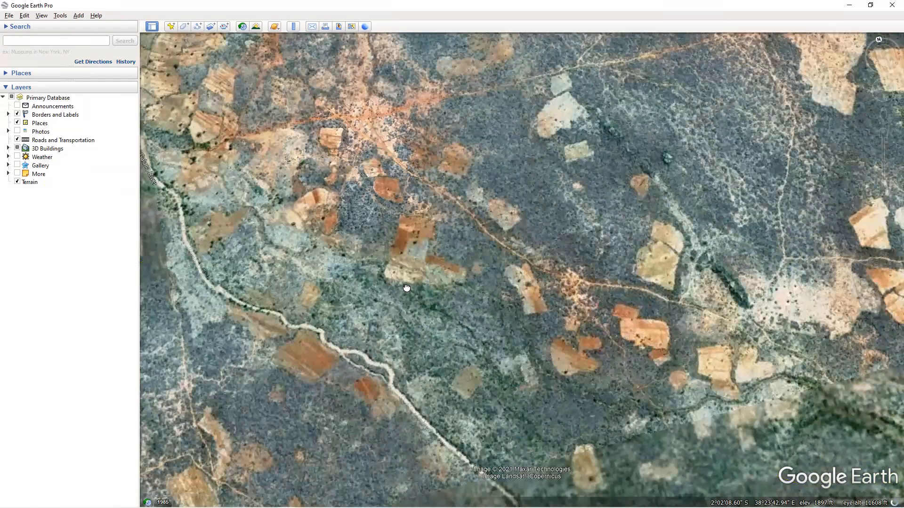
scroll(407, 288, down, 3)
scroll(406, 288, down, 3)
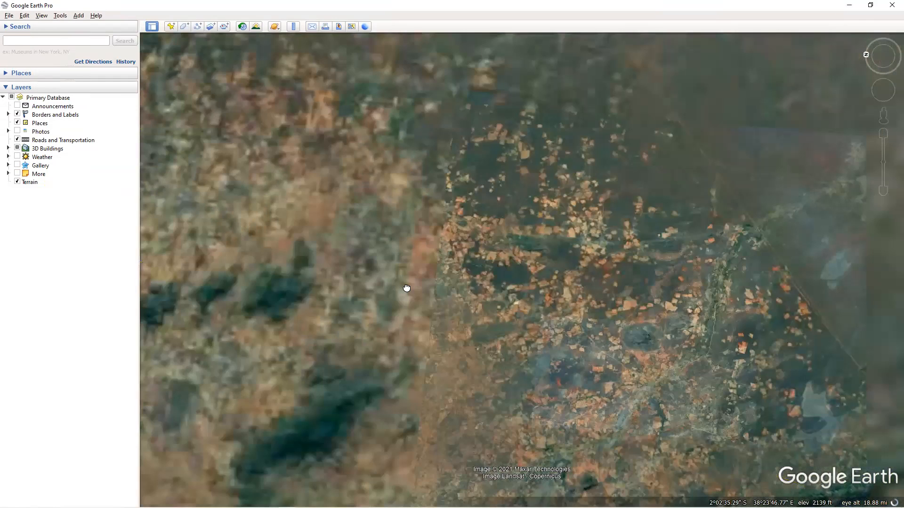
scroll(407, 288, down, 3)
scroll(407, 288, down, 2)
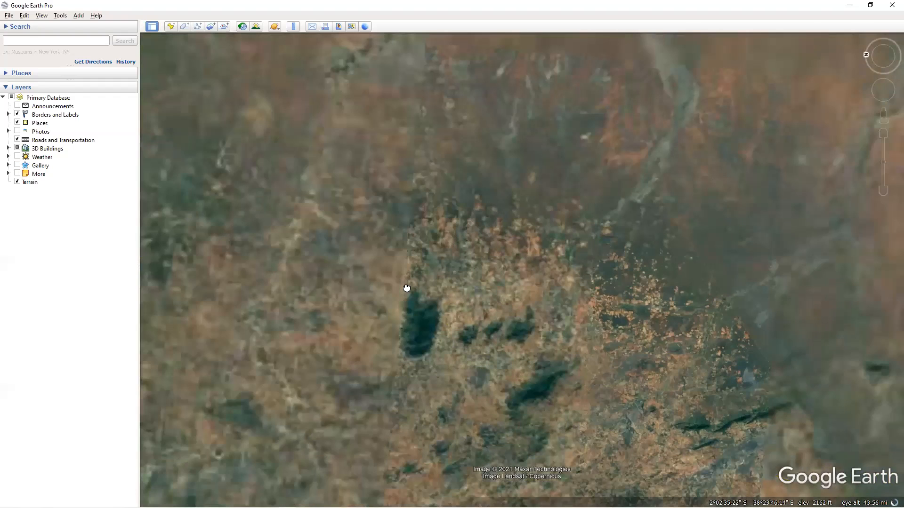
scroll(407, 288, down, 5)
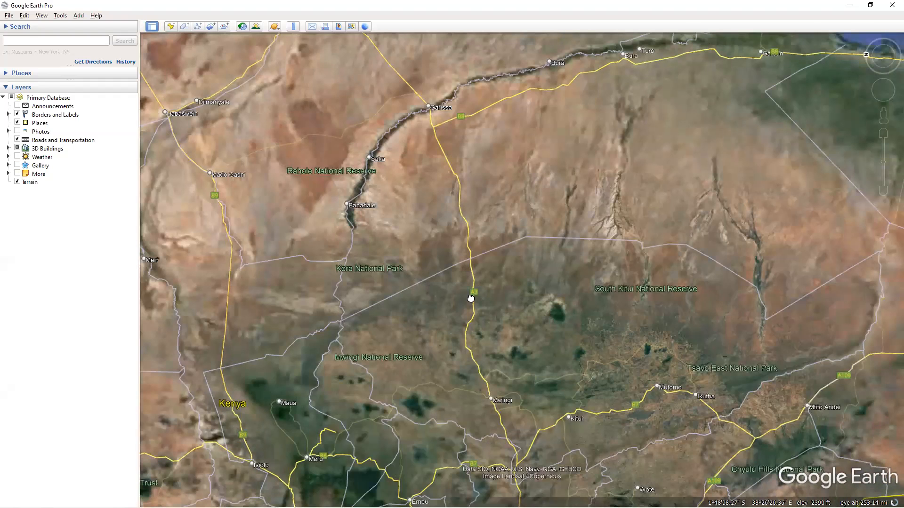
scroll(471, 298, down, 2)
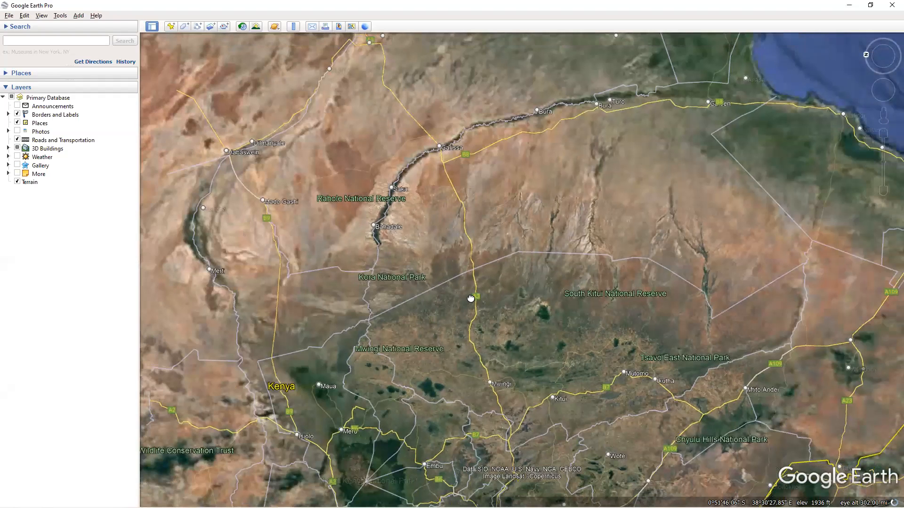
scroll(471, 299, down, 1)
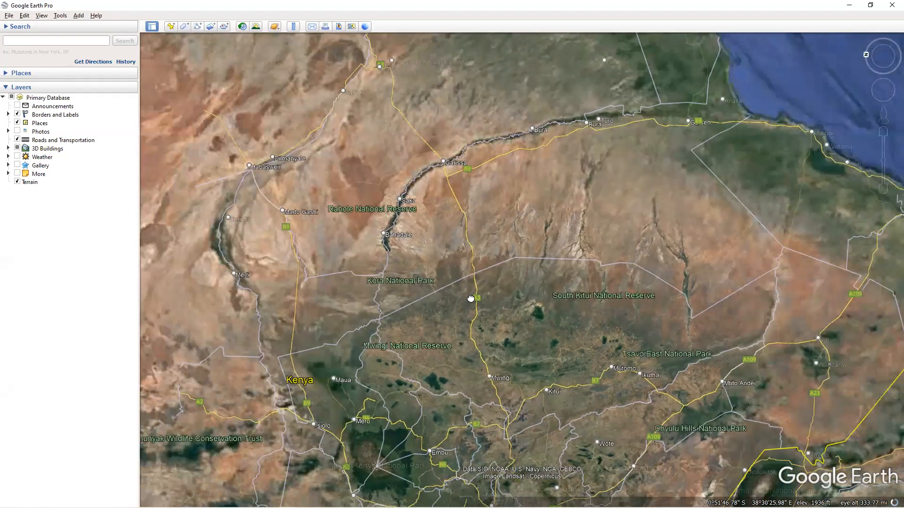
scroll(471, 298, down, 2)
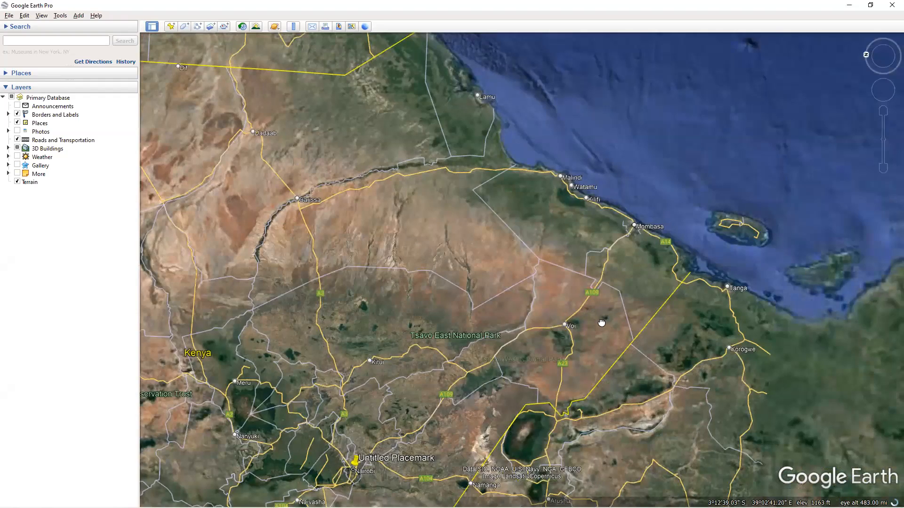
scroll(602, 323, down, 4)
Reset the compass of the rotated East Africa map.
click(60, 15)
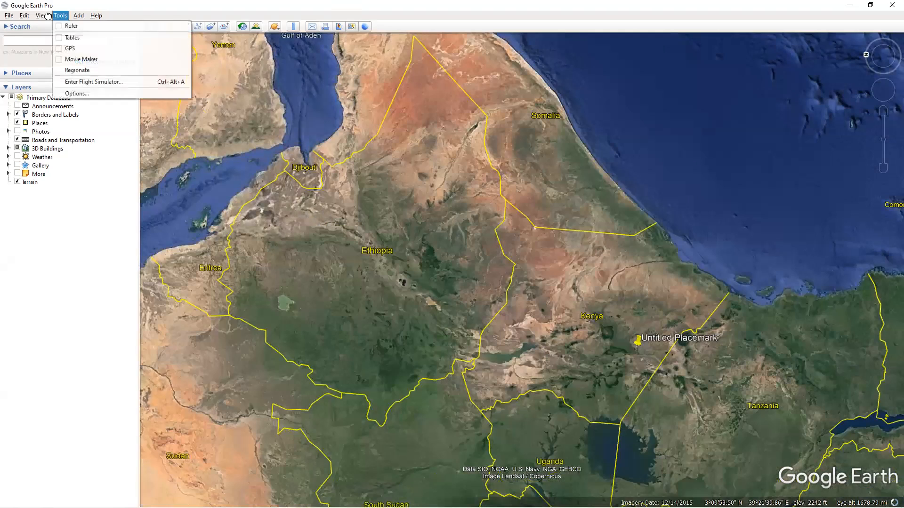
click(44, 15)
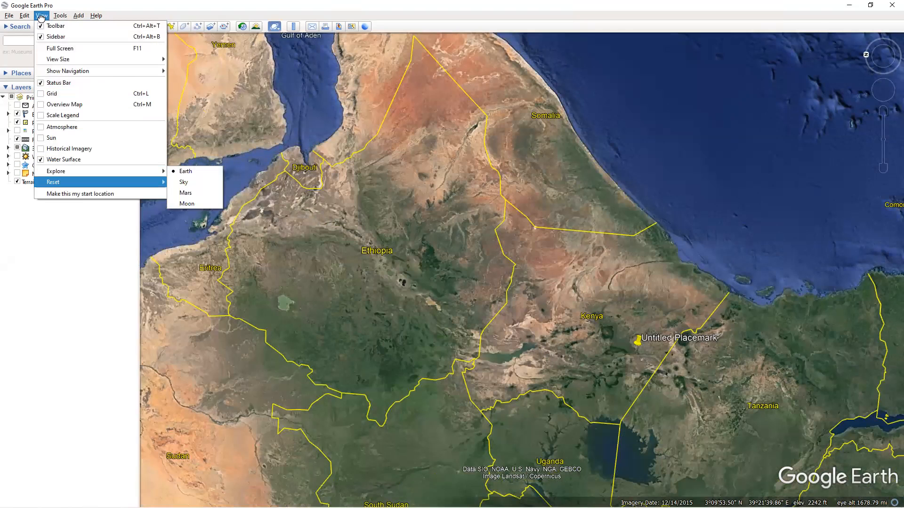
mouse_move(147, 183)
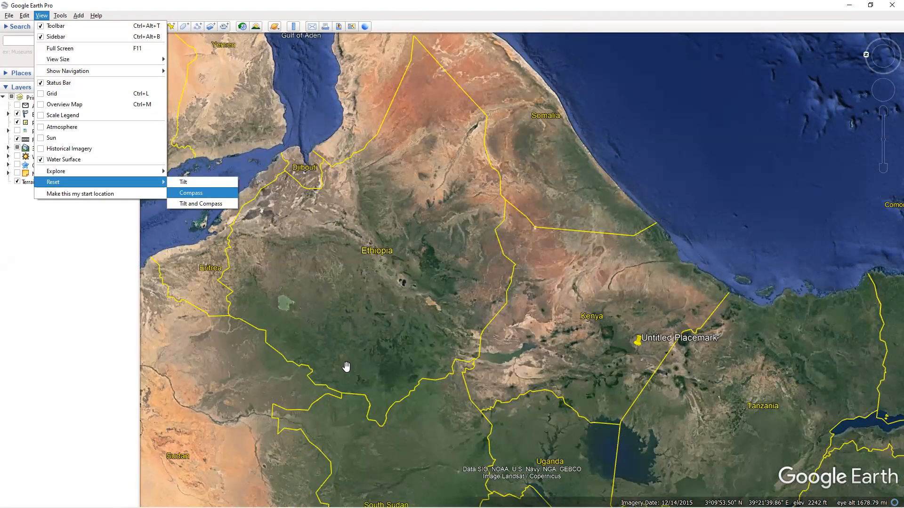
key(Return)
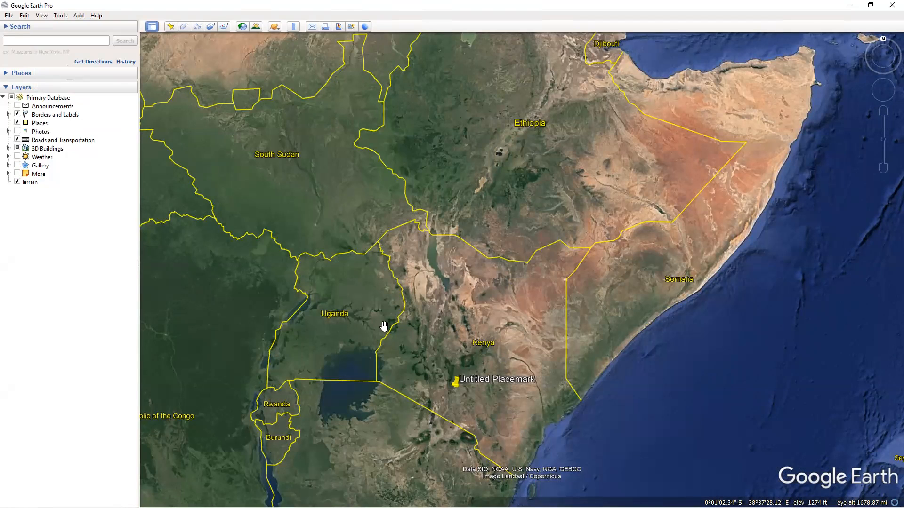
Follow the Kenyan coast southeast of Garissa and bring the town of Lamu into close view.
scroll(522, 358, up, 2)
scroll(510, 357, up, 3)
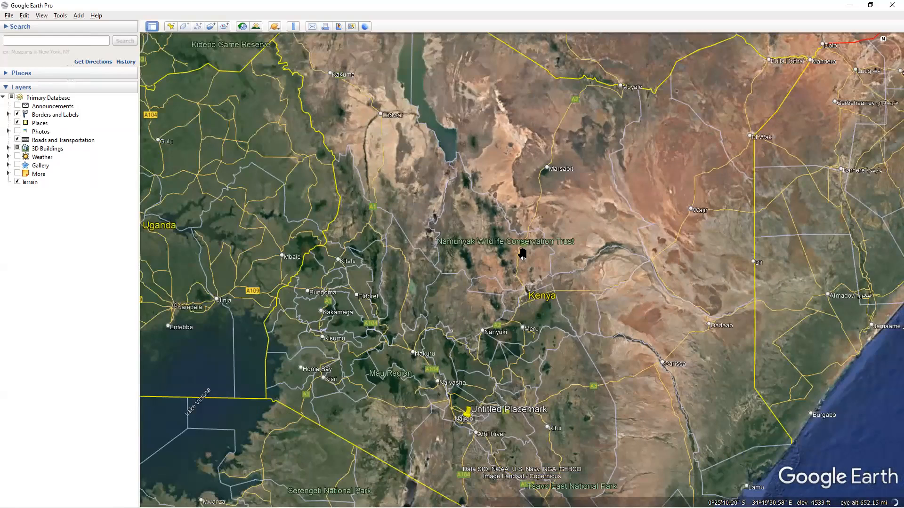
drag(725, 408, 624, 249)
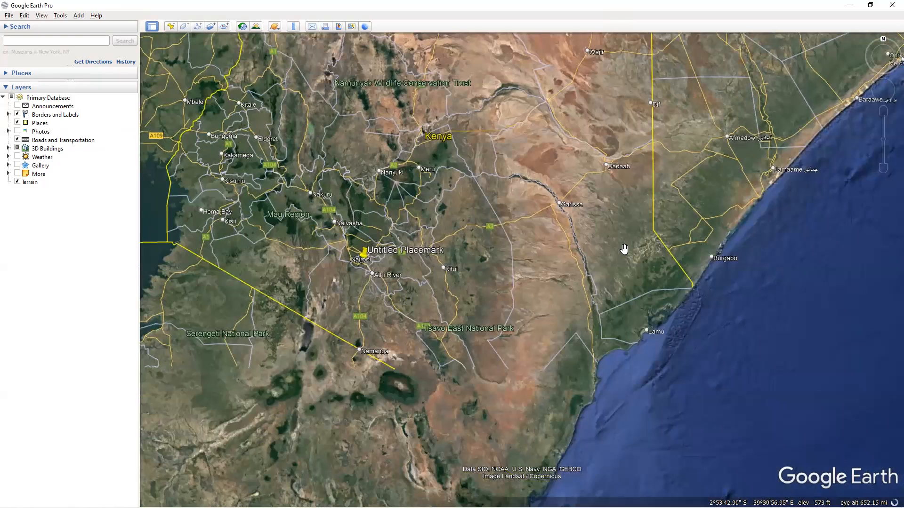
drag(652, 342, 627, 263)
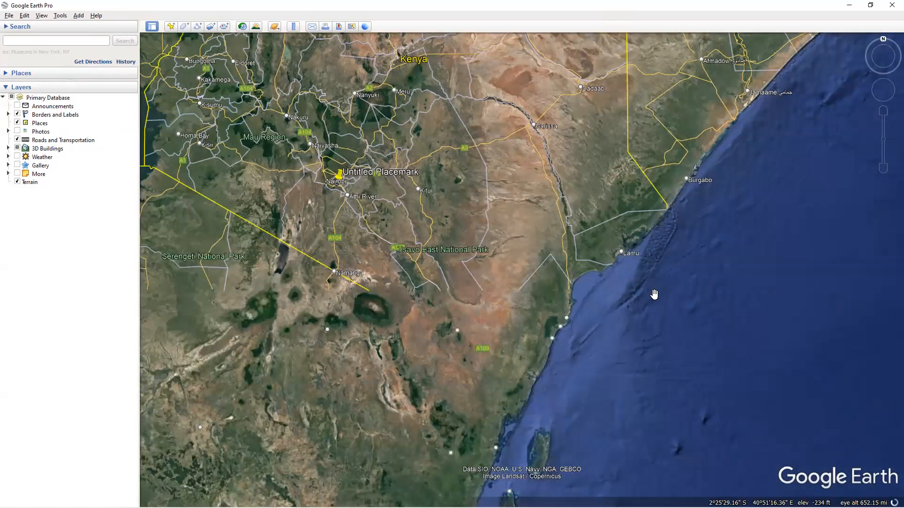
scroll(654, 294, up, 3)
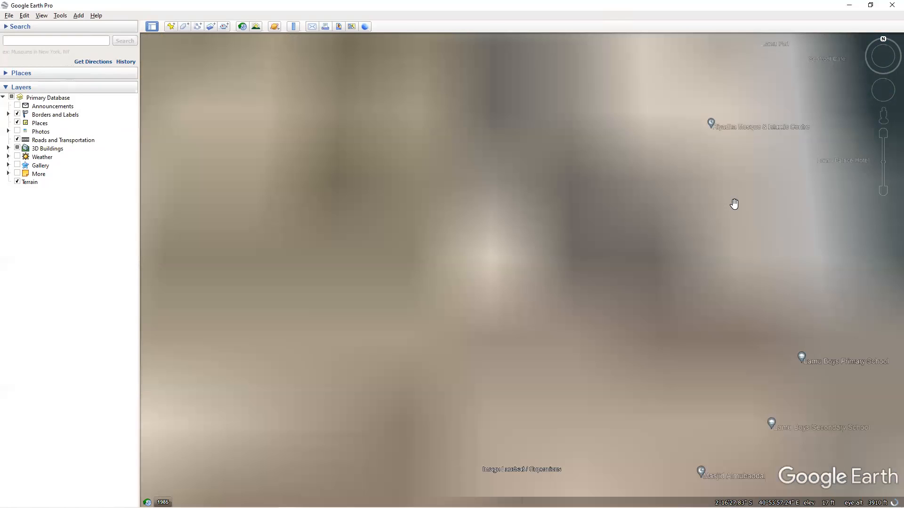
Examine the rooftops of Lamu town around the large orange-roofed building at several zoom levels.
scroll(733, 203, up, 5)
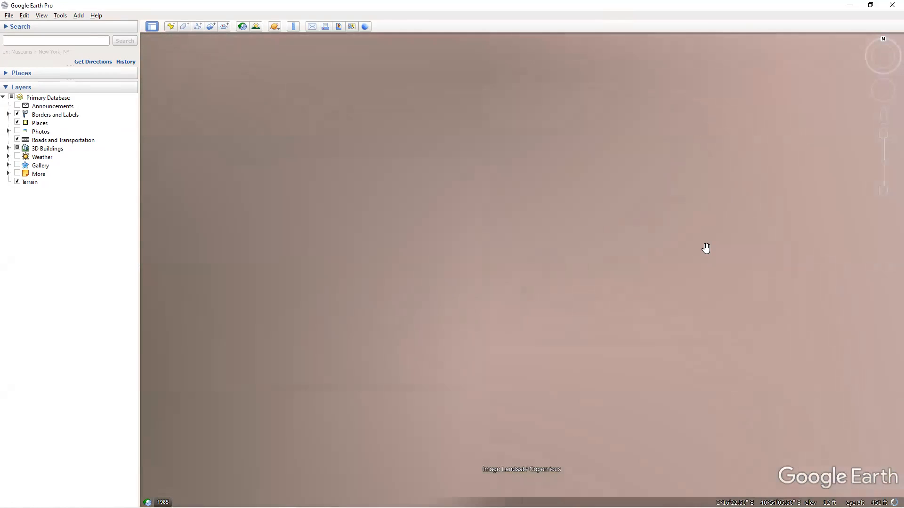
scroll(706, 248, up, 1)
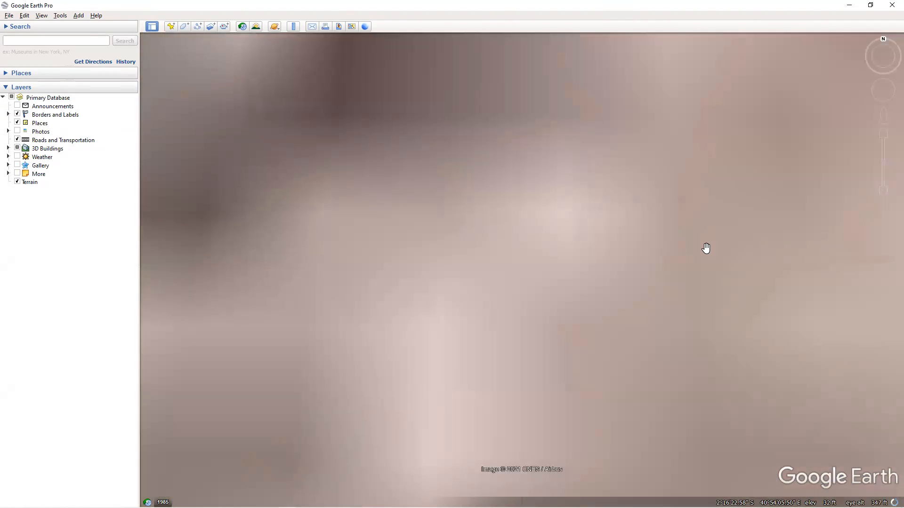
scroll(706, 248, up, 1)
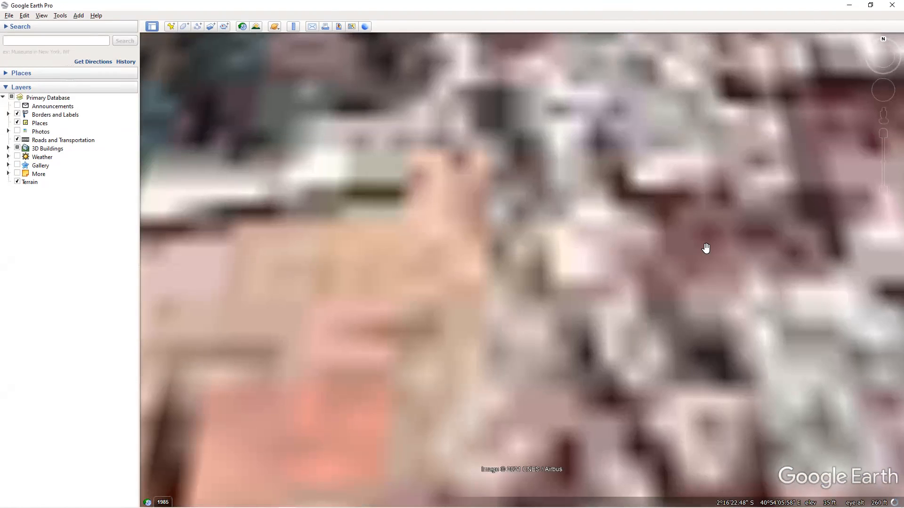
scroll(704, 247, up, 2)
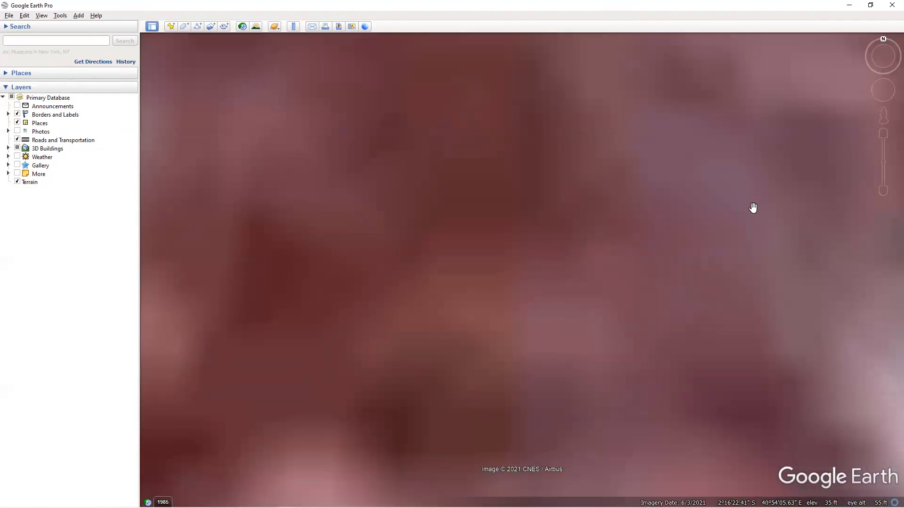
scroll(581, 307, down, 1)
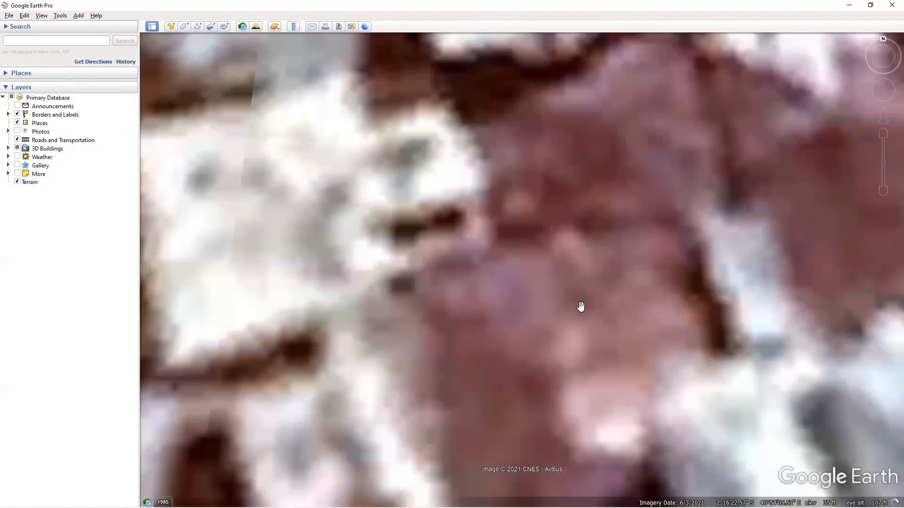
scroll(581, 306, down, 2)
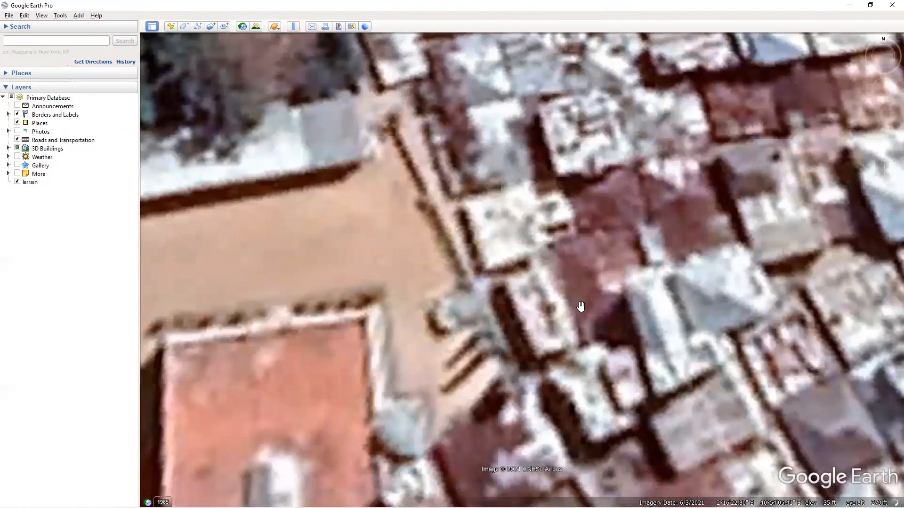
scroll(581, 306, down, 1)
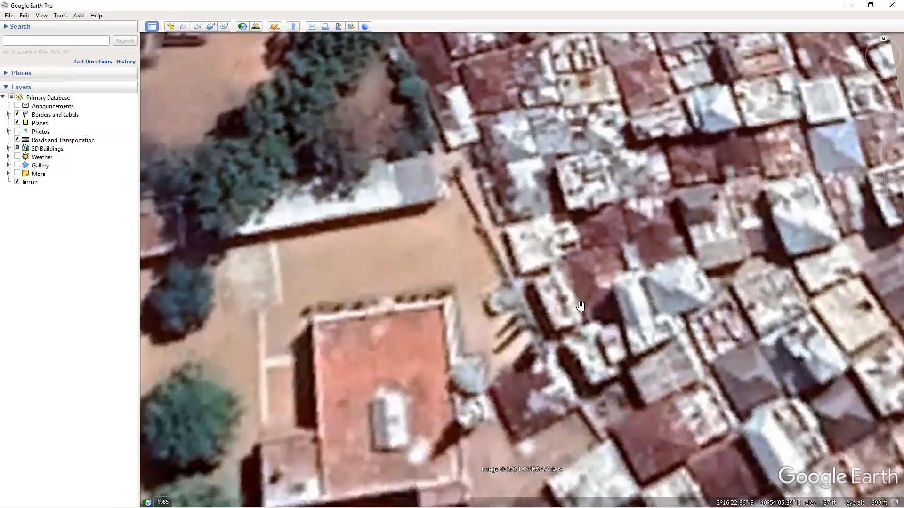
scroll(883, 112, down, 3)
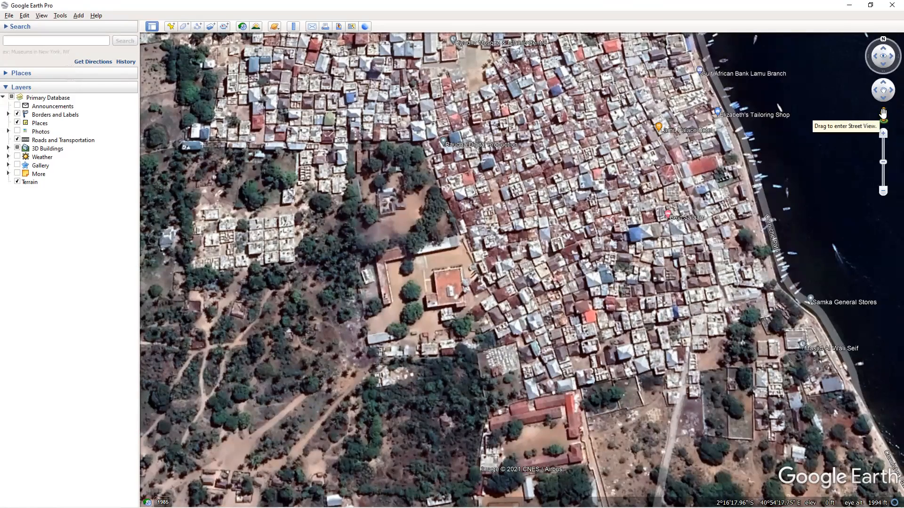
Enter ground-level view among the dense rooftops near Lamu's waterfront.
scroll(659, 252, up, 3)
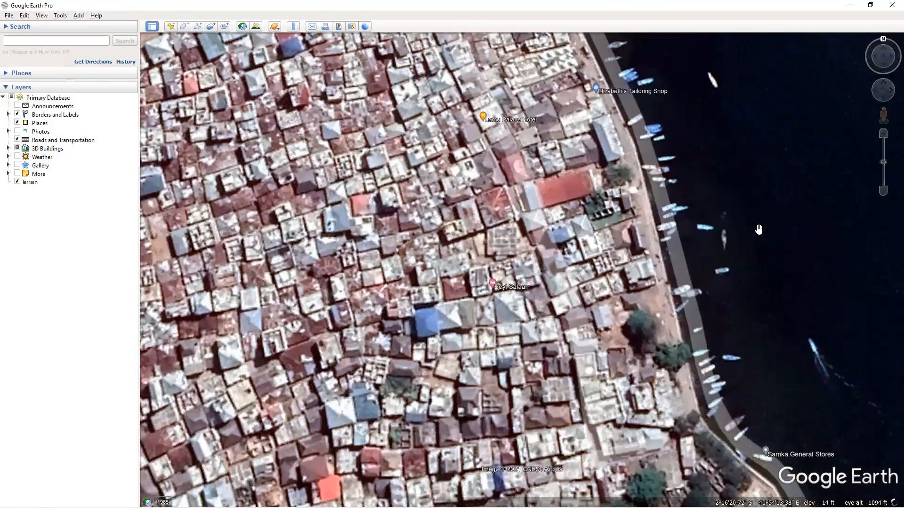
scroll(603, 294, up, 5)
drag(603, 295, 507, 301)
drag(884, 120, 325, 297)
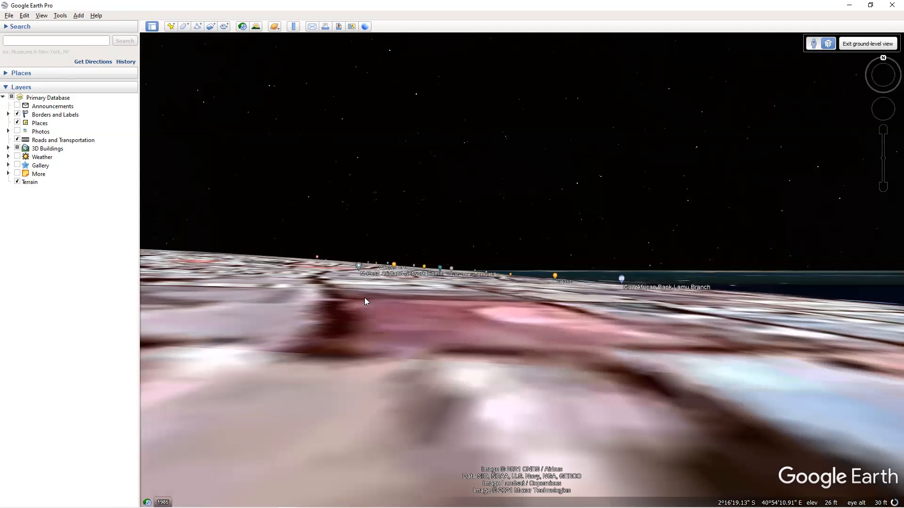
Turn around in ground-level view and travel forward across Lamu past the Riyadha Mosque & Islamic Centre.
drag(462, 273, 602, 326)
key(Up)
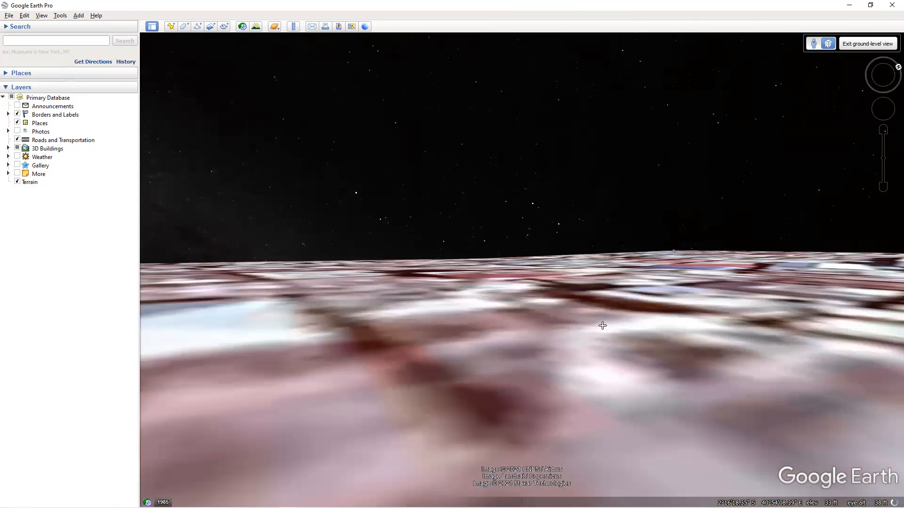
key(Up)
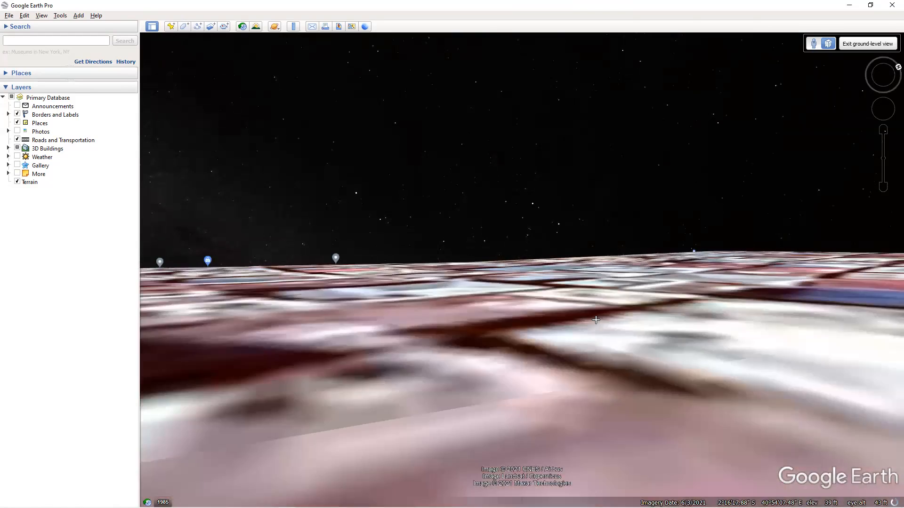
key(Up)
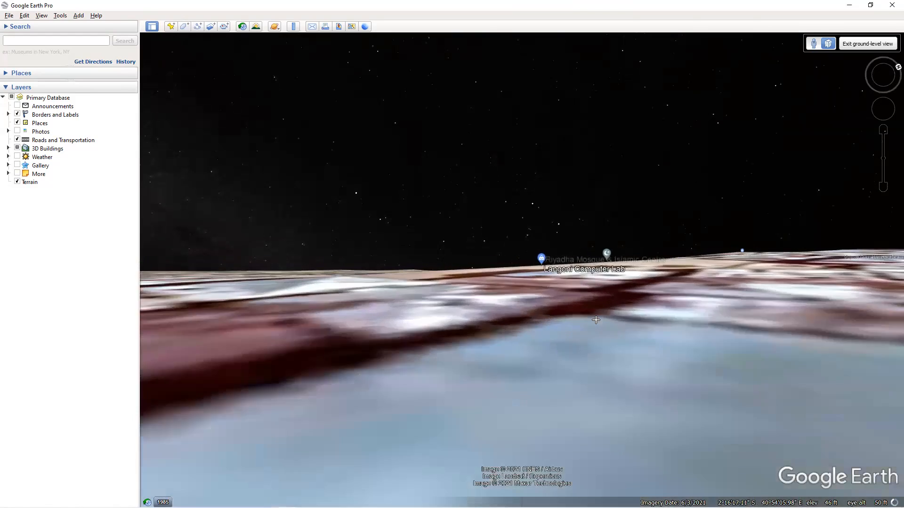
key(Up)
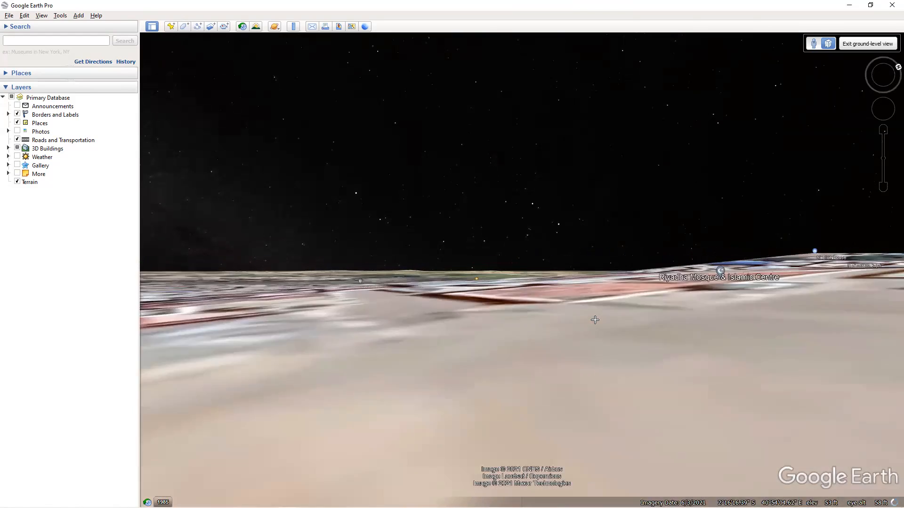
key(Up)
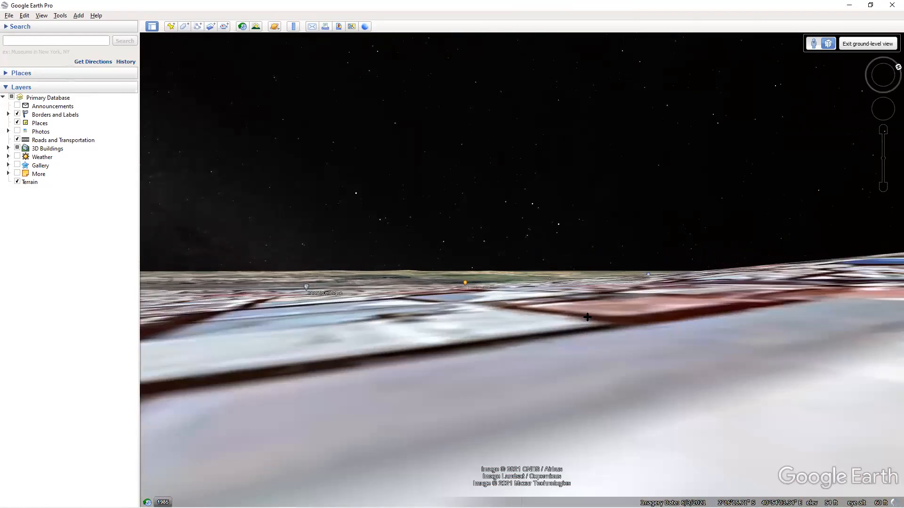
key(Up)
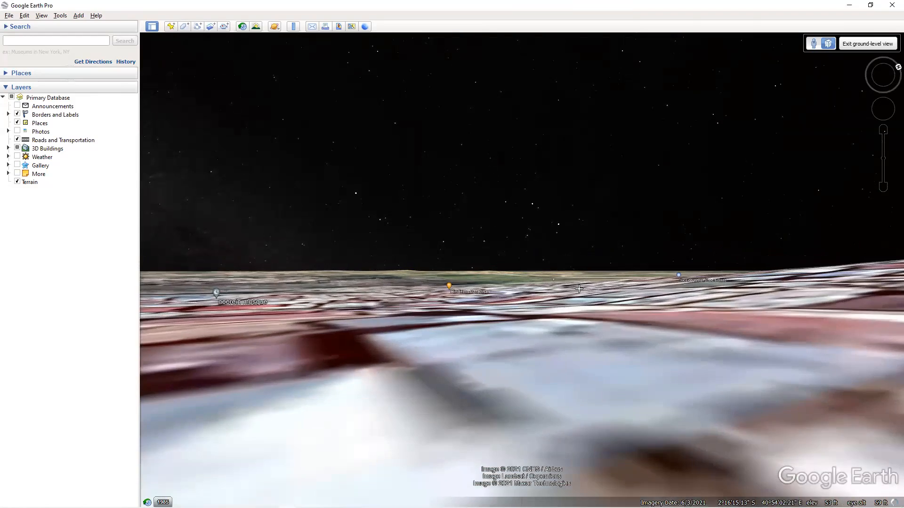
key(Up)
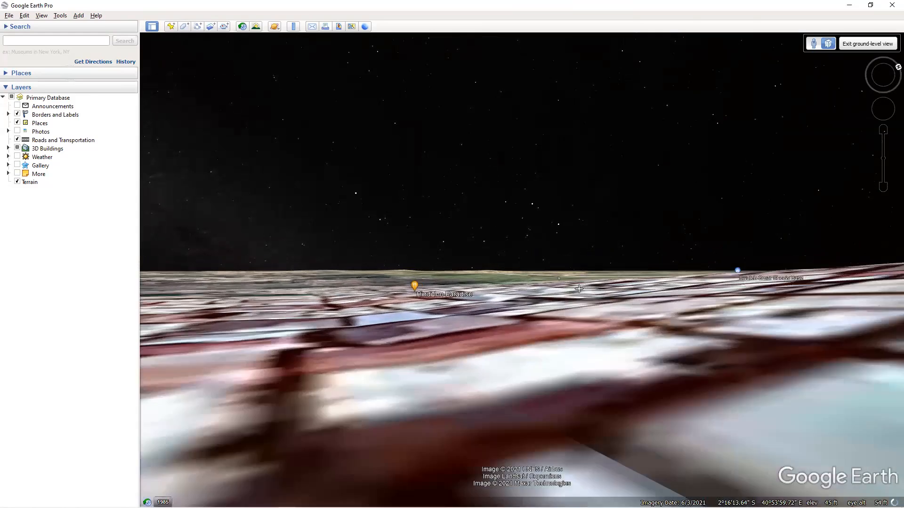
Examine the settlement's rooftops and the surrounding terrain at ground level, moving forward and looking around.
key(Up)
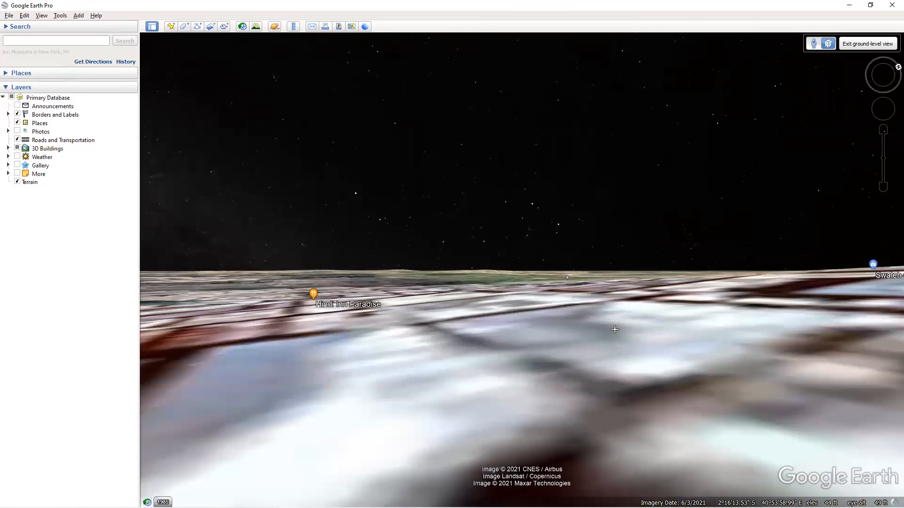
drag(615, 330, 693, 356)
drag(475, 388, 541, 400)
drag(474, 391, 585, 426)
drag(426, 320, 427, 242)
key(Up)
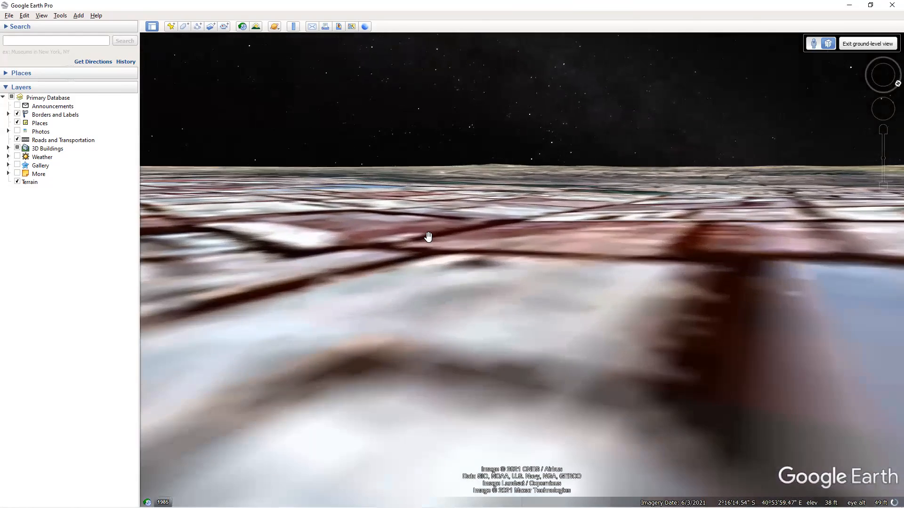
key(Up)
key(Up)
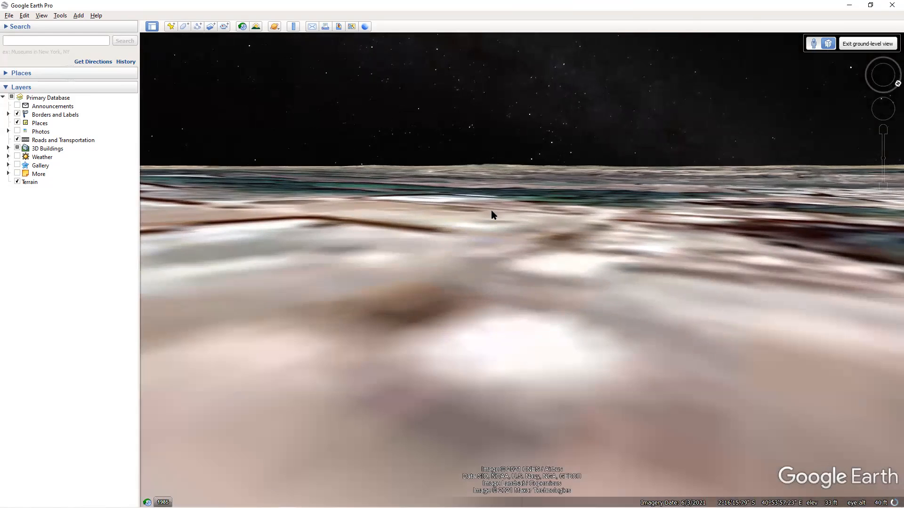
key(Up)
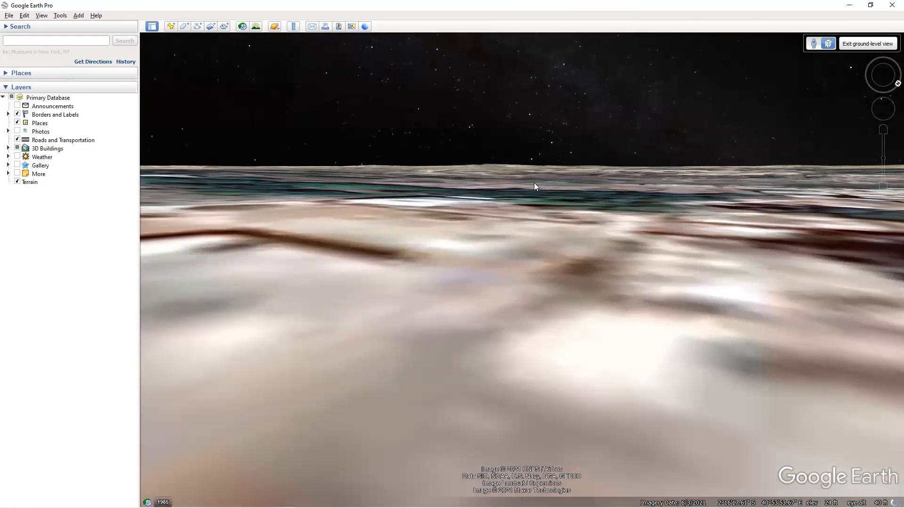
key(Up)
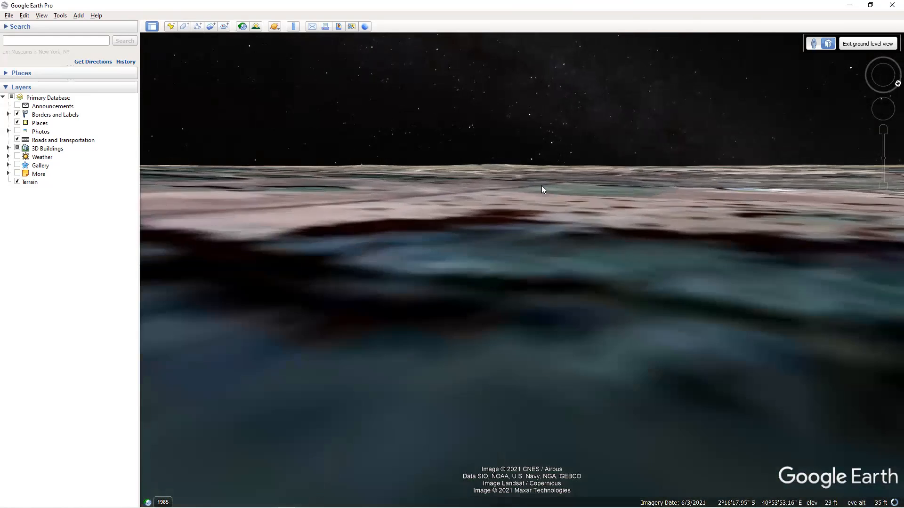
drag(541, 186, 572, 232)
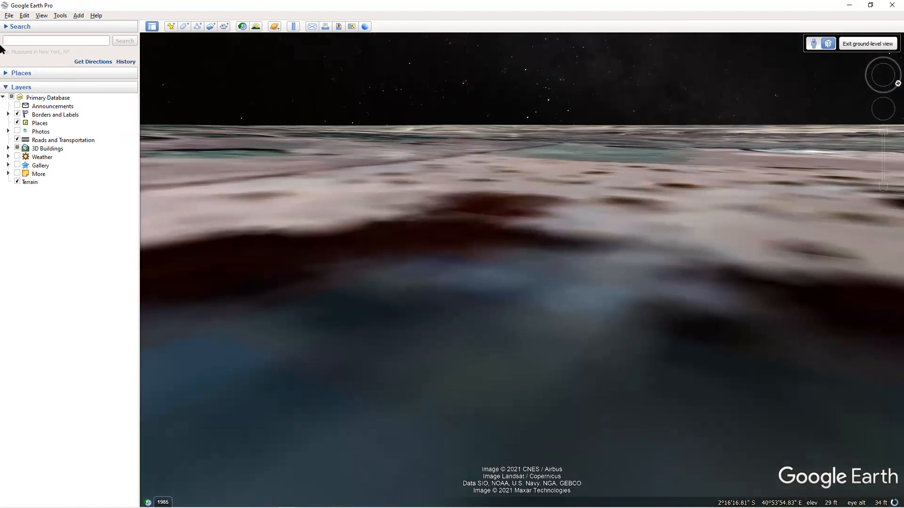
Reset the tilt of the ground-level view.
click(60, 16)
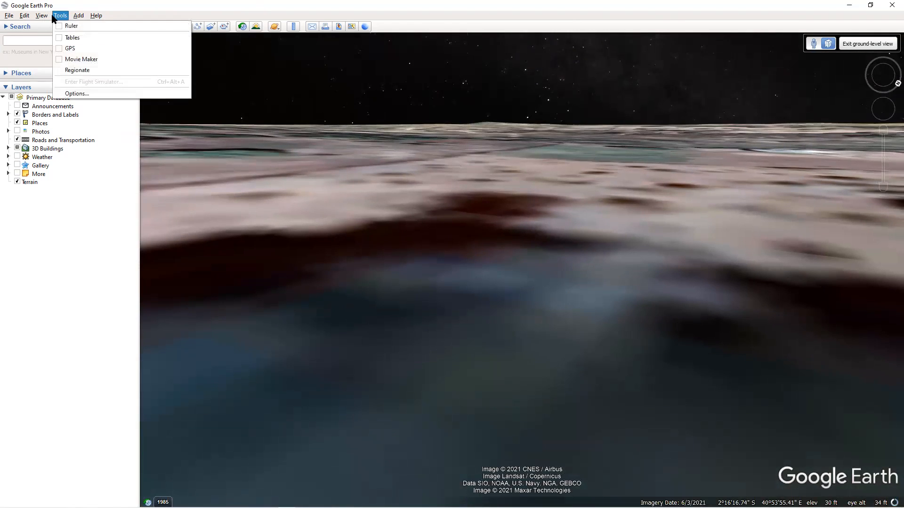
mouse_move(41, 15)
mouse_move(162, 182)
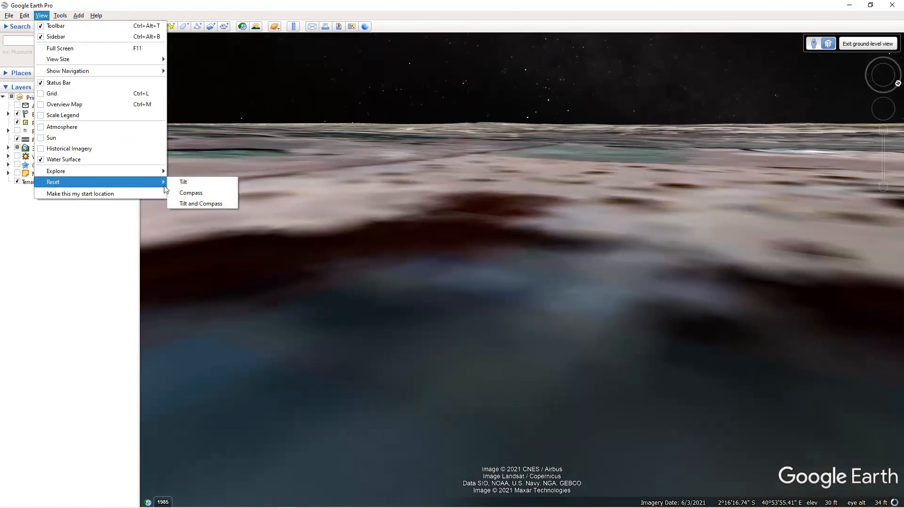
click(190, 183)
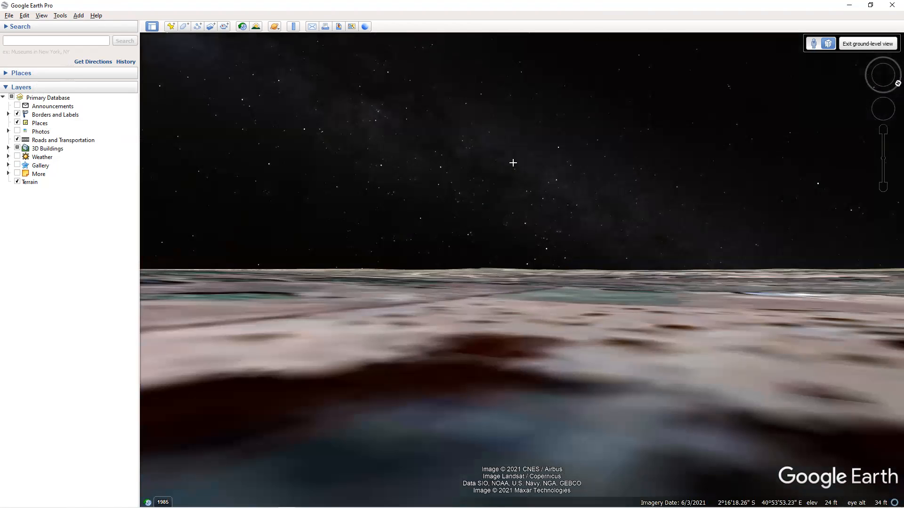
Tilt the ground-level view down towards the terrain and reset the tilt again.
drag(512, 162, 515, 238)
drag(510, 341, 519, 150)
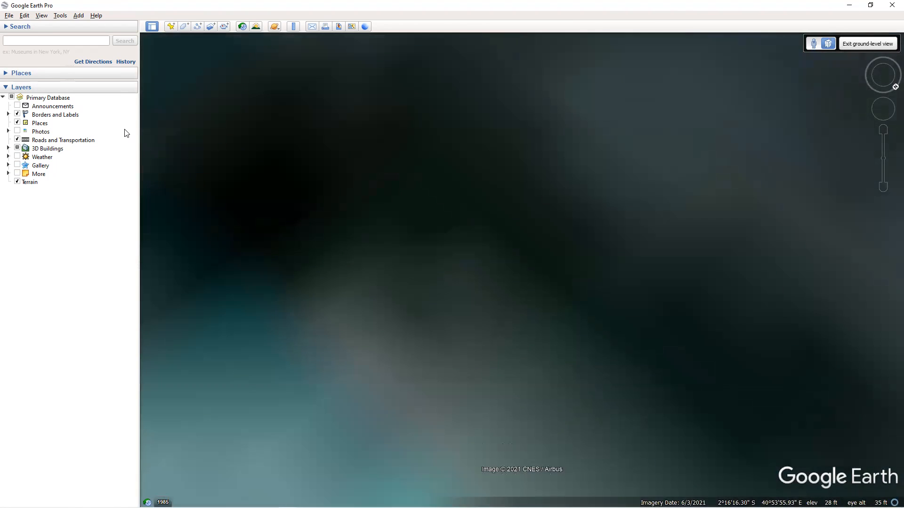
click(42, 15)
mouse_move(156, 182)
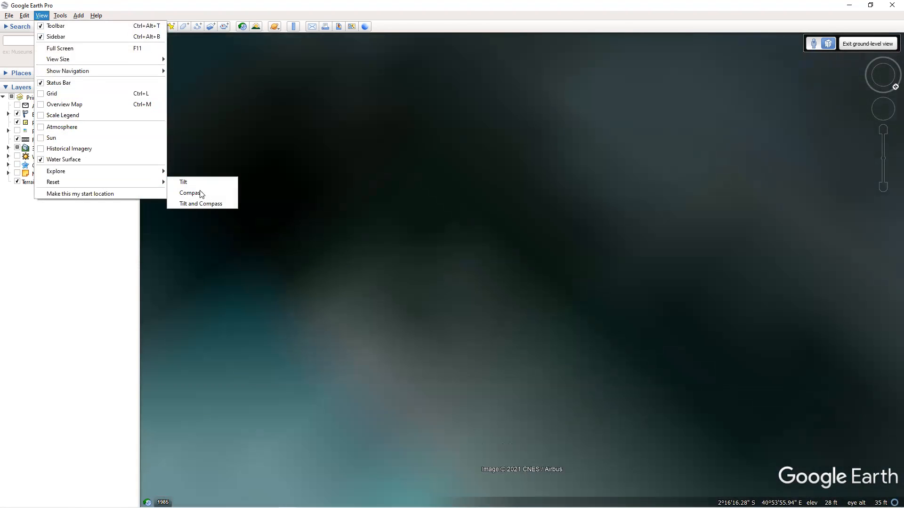
click(197, 183)
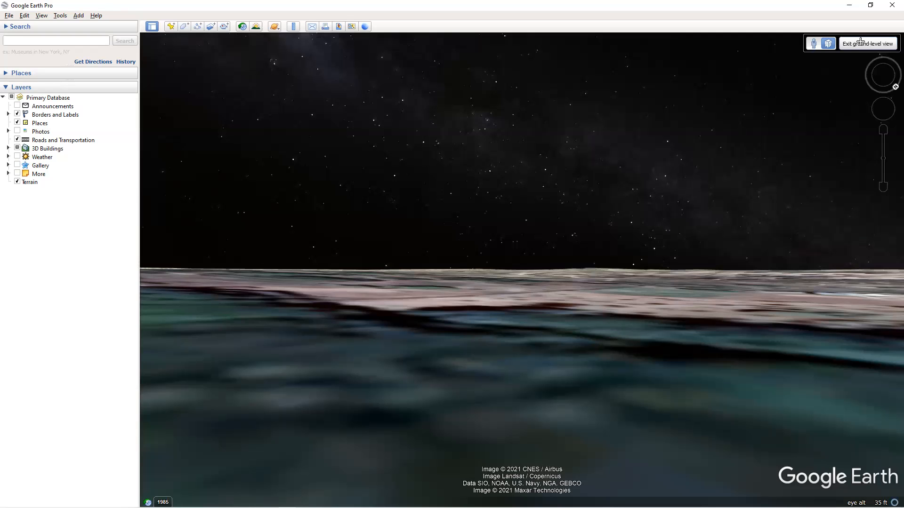
Exit ground-level view and reset the tilt so the settlement is seen from straight above.
click(861, 42)
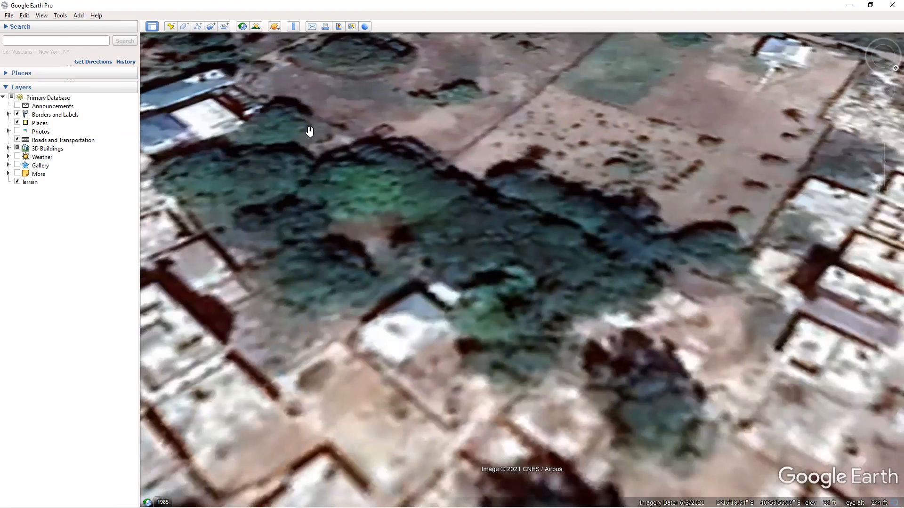
click(41, 17)
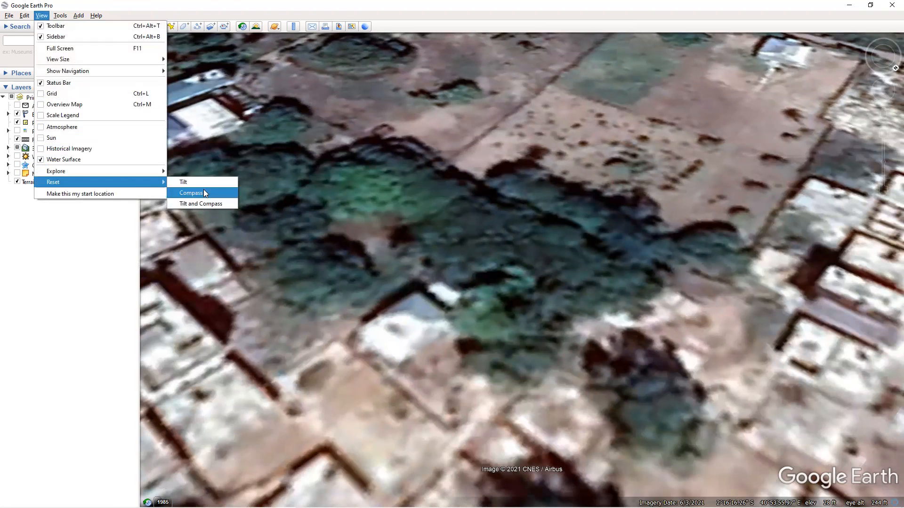
click(203, 182)
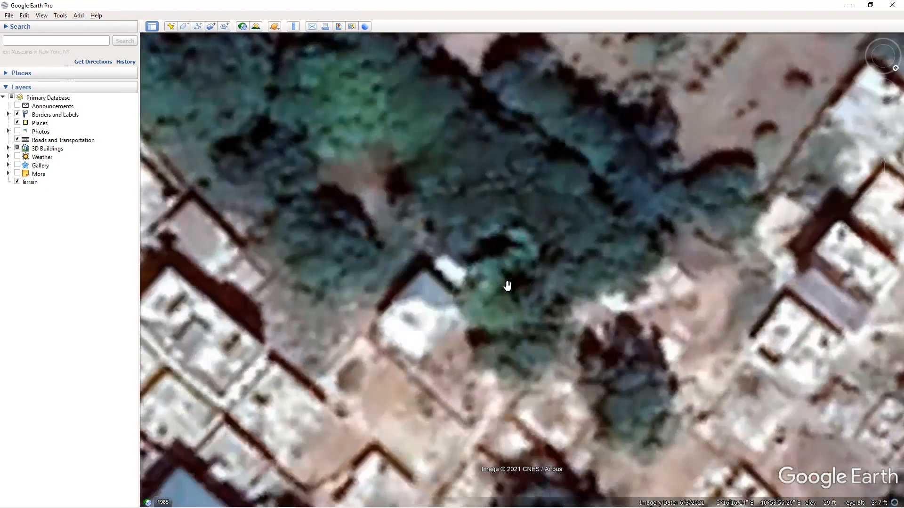
Examine the settlement's surroundings at wider scales, from the island and coastline out to the East African region.
scroll(507, 286, down, 3)
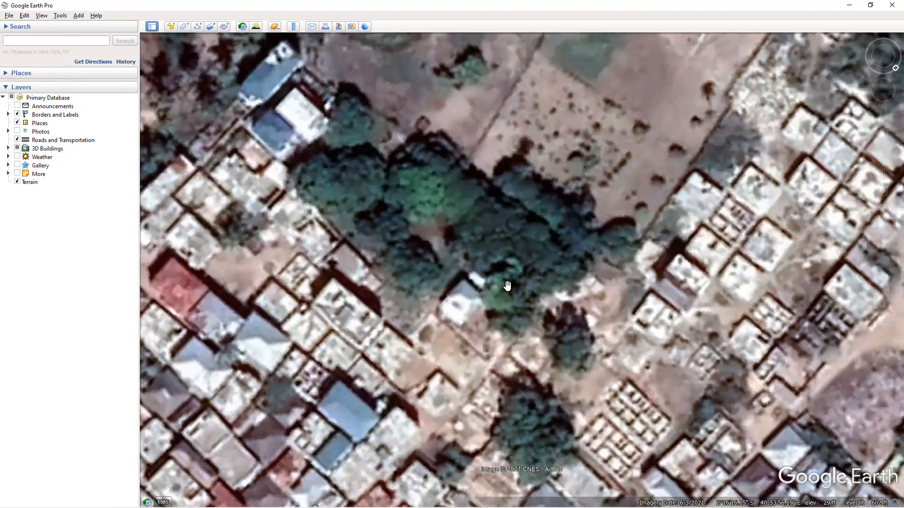
scroll(507, 286, down, 3)
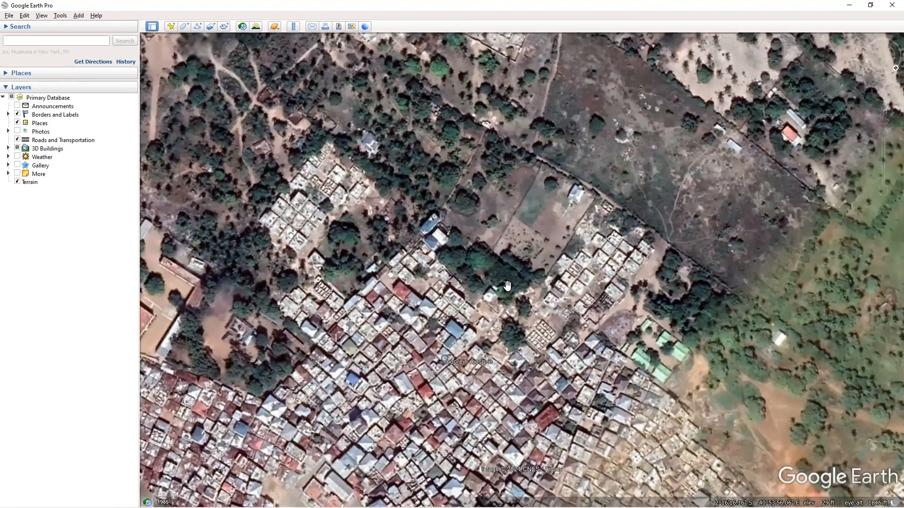
scroll(507, 286, down, 5)
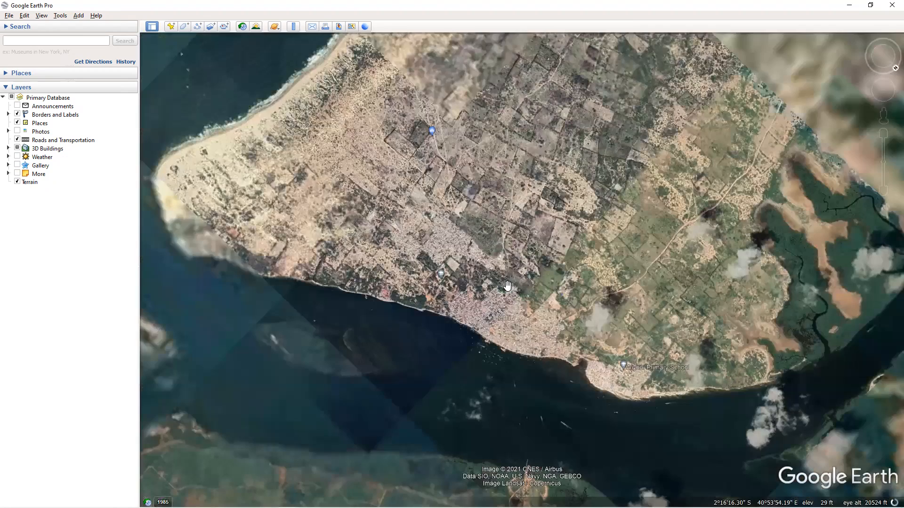
scroll(507, 285, down, 3)
scroll(507, 286, down, 5)
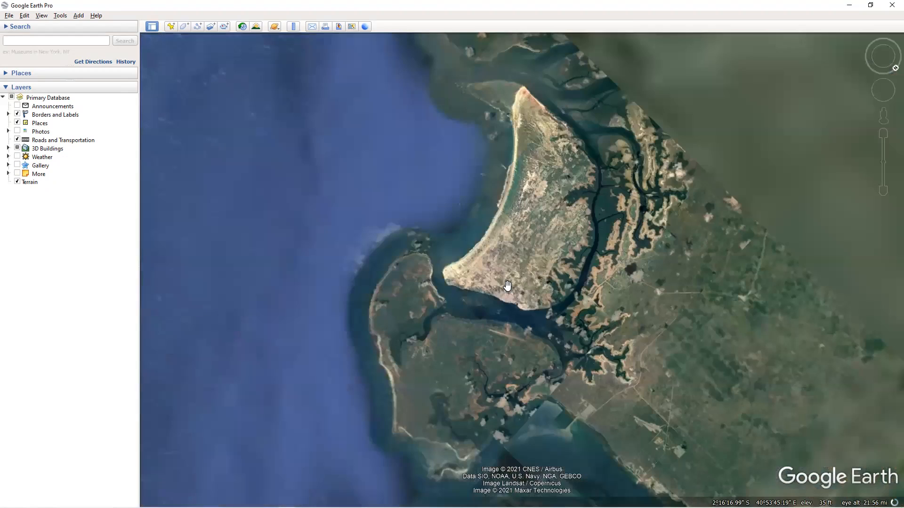
scroll(508, 286, down, 6)
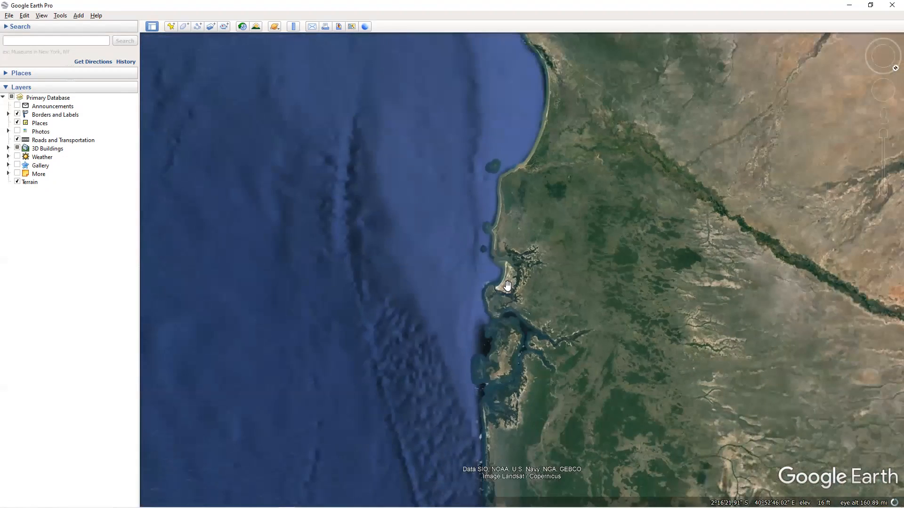
scroll(507, 286, down, 8)
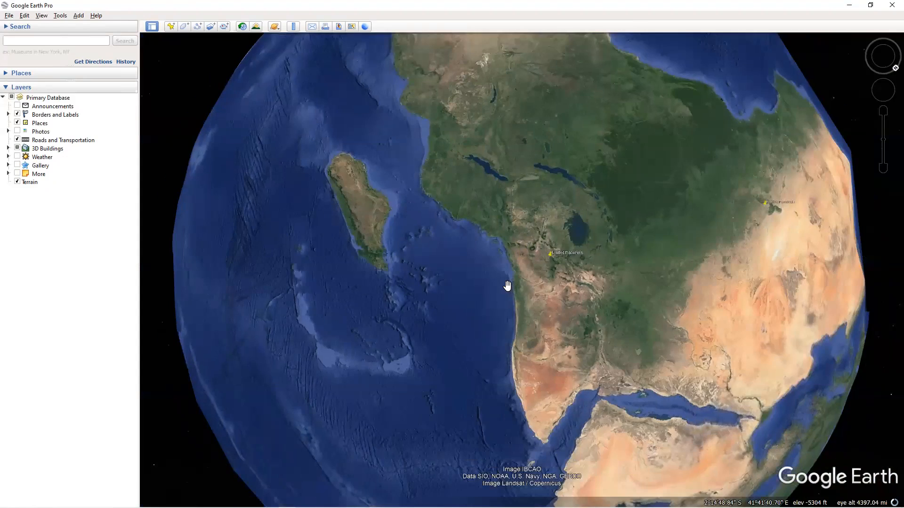
scroll(507, 286, up, 3)
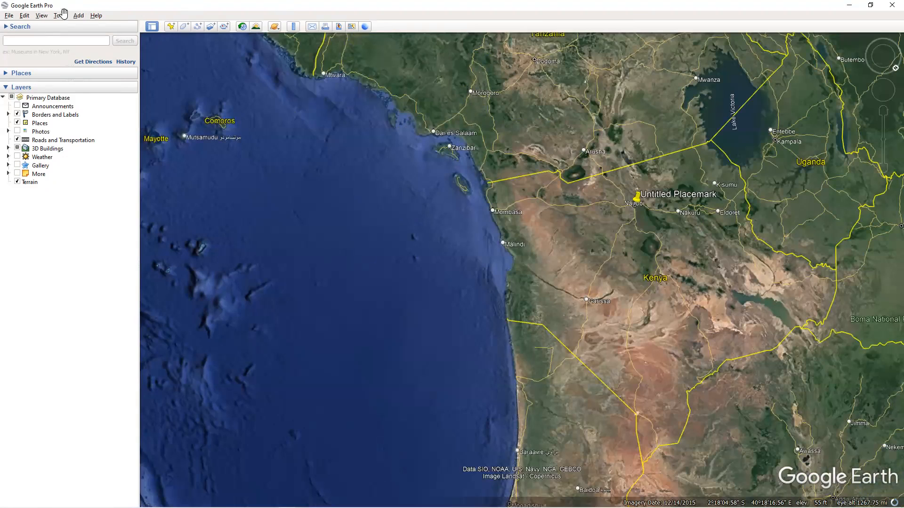
Reset the compass so the East Africa view faces north.
click(43, 15)
mouse_move(162, 180)
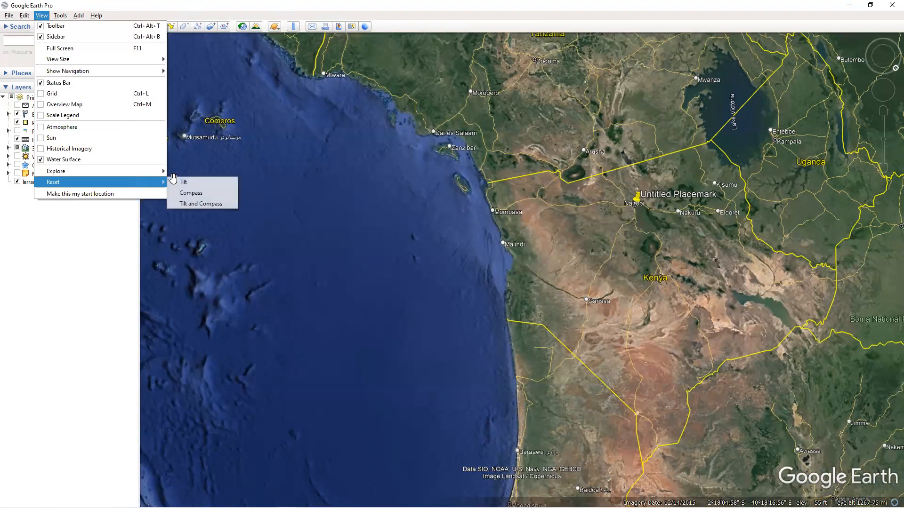
click(189, 192)
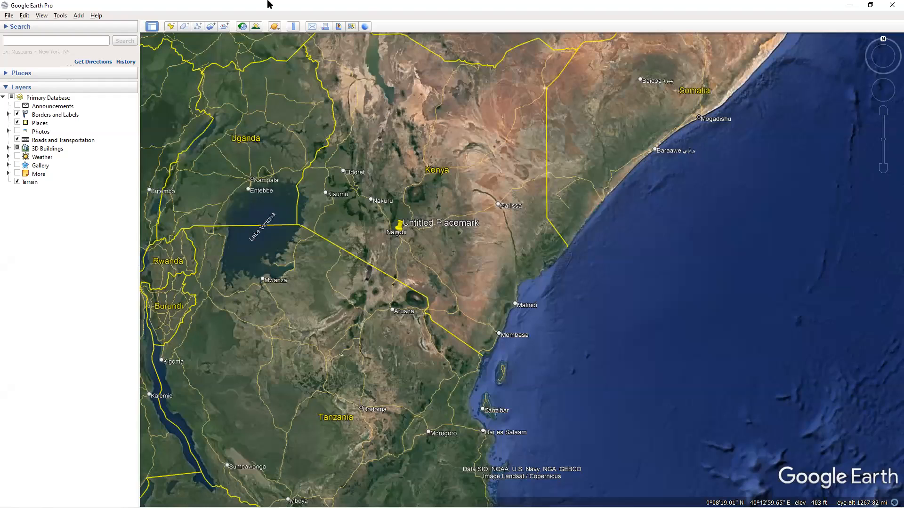
Look at the file-opening dialog in the Documents folder without opening a file.
click(42, 16)
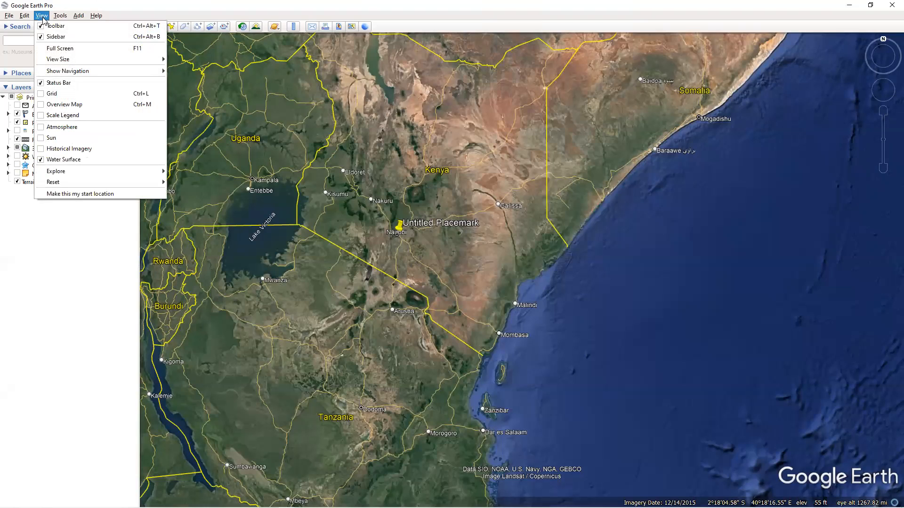
click(26, 16)
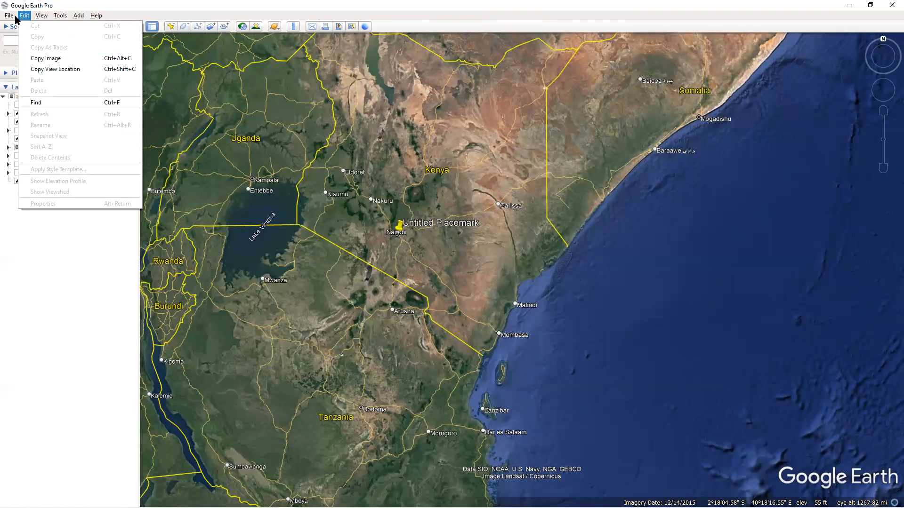
click(10, 16)
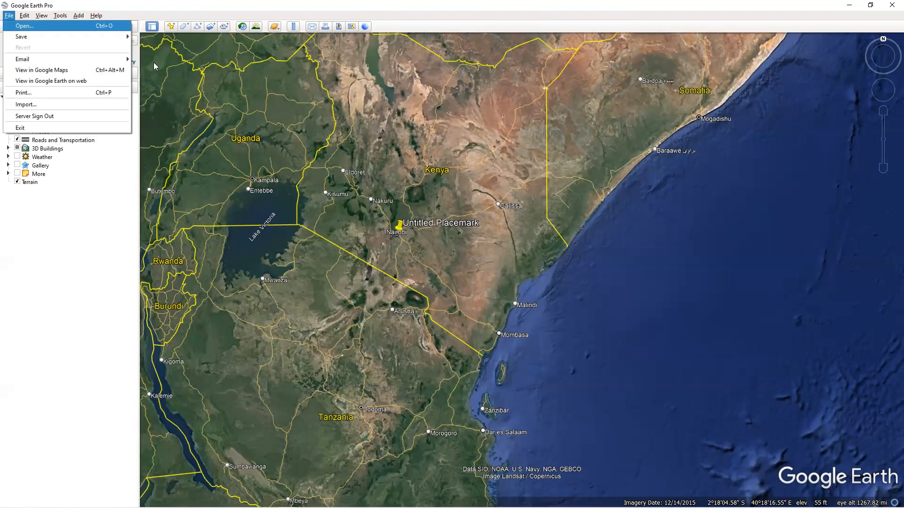
key(Return)
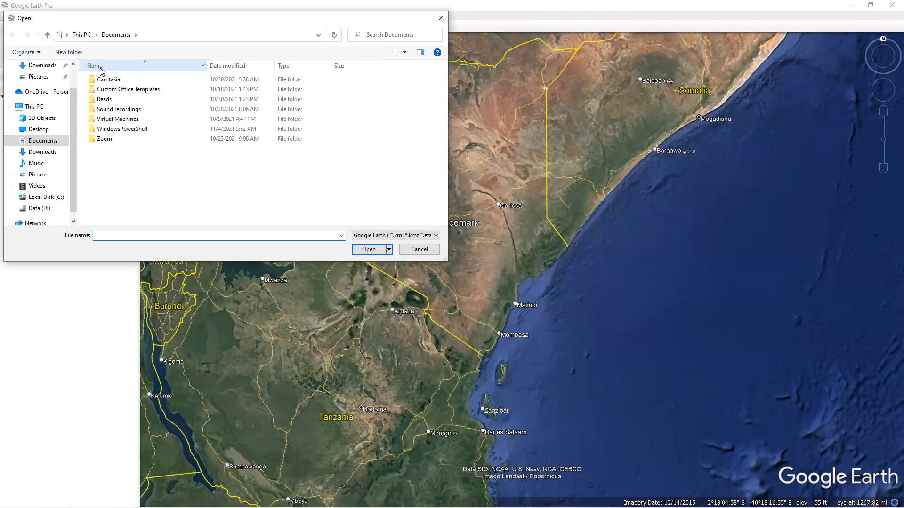
click(45, 129)
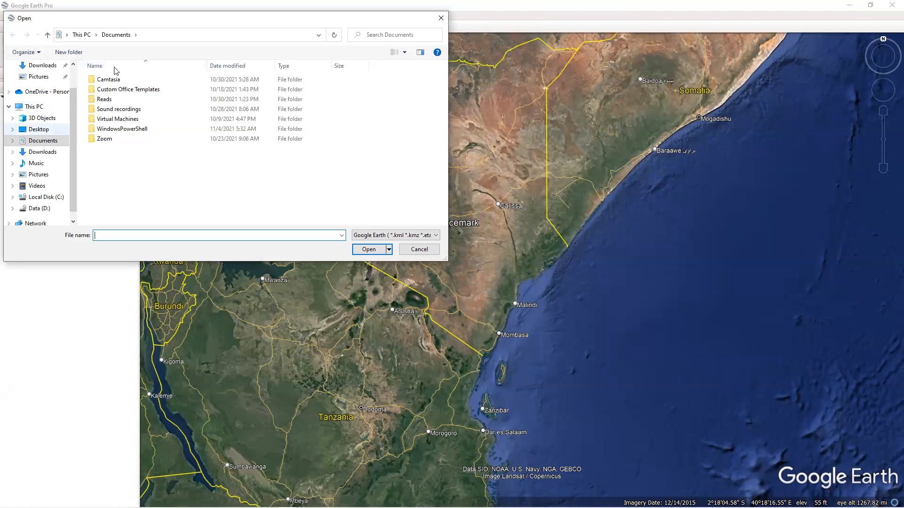
click(11, 16)
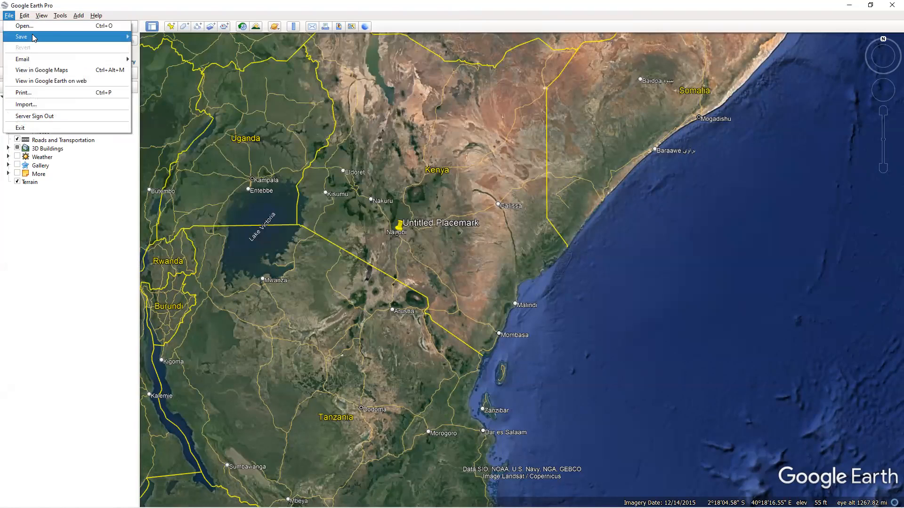
mouse_move(88, 40)
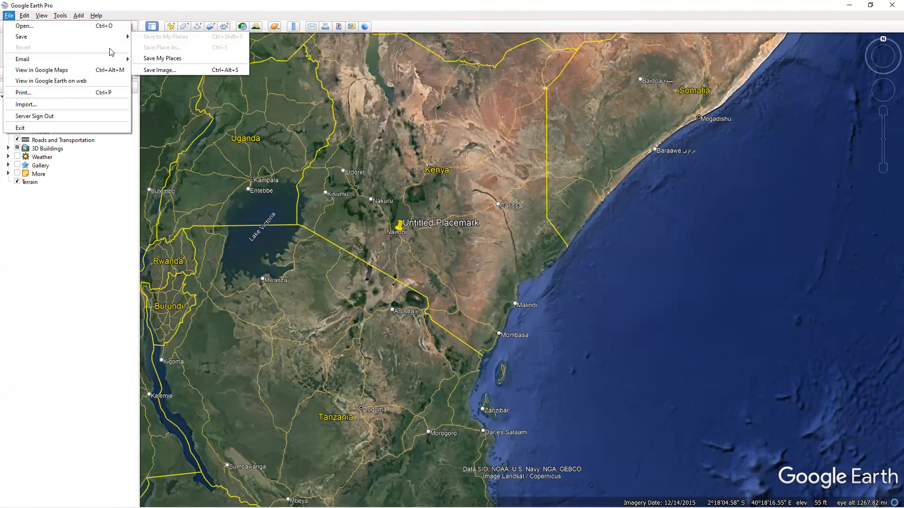
mouse_move(111, 52)
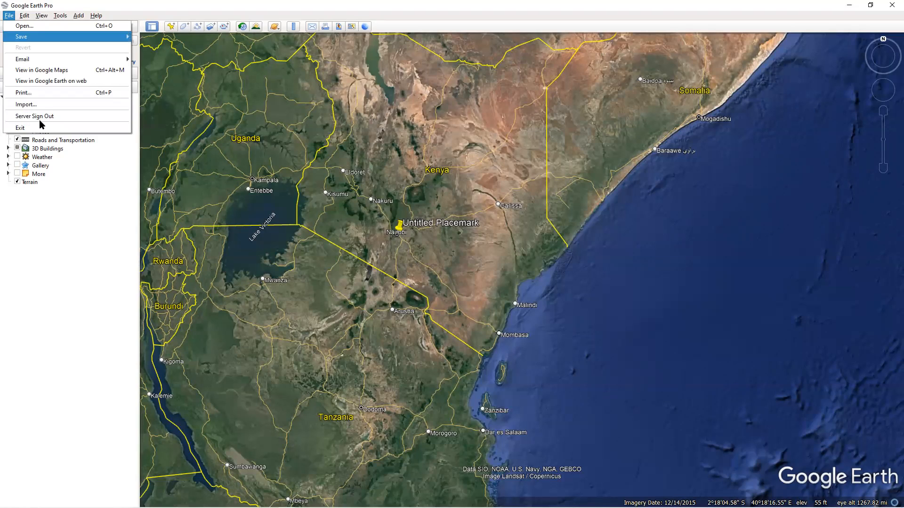
key(Escape)
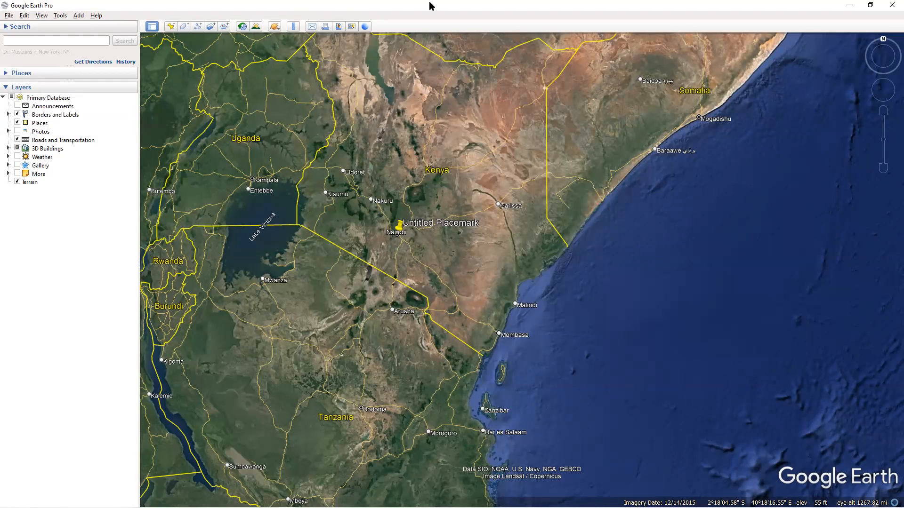
click(79, 17)
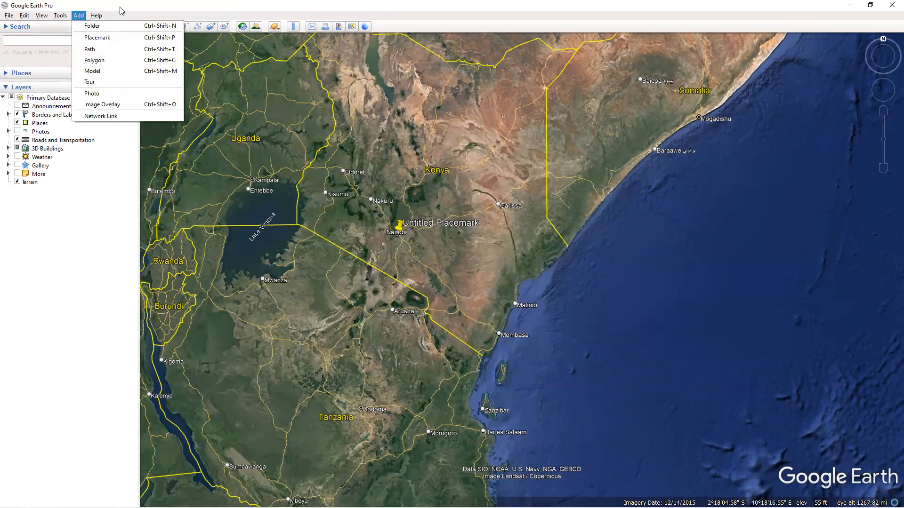
mouse_move(60, 17)
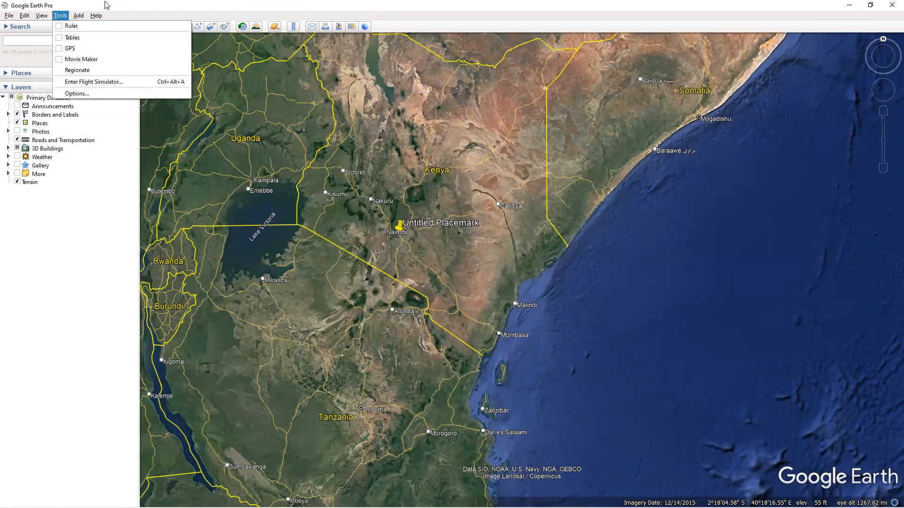
Start the flight simulator with the F-16 aircraft from the airport Kilimanjaro (HTKJ) - Runway 09.
key(Escape)
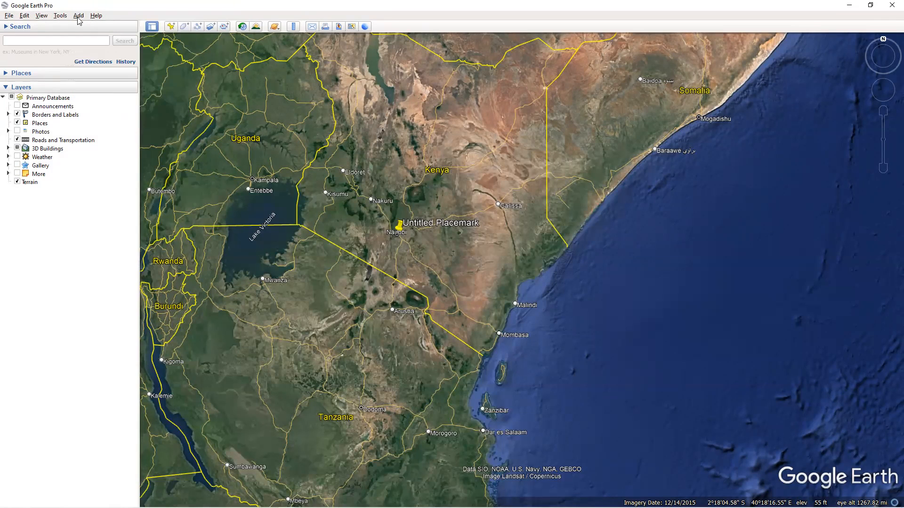
click(60, 17)
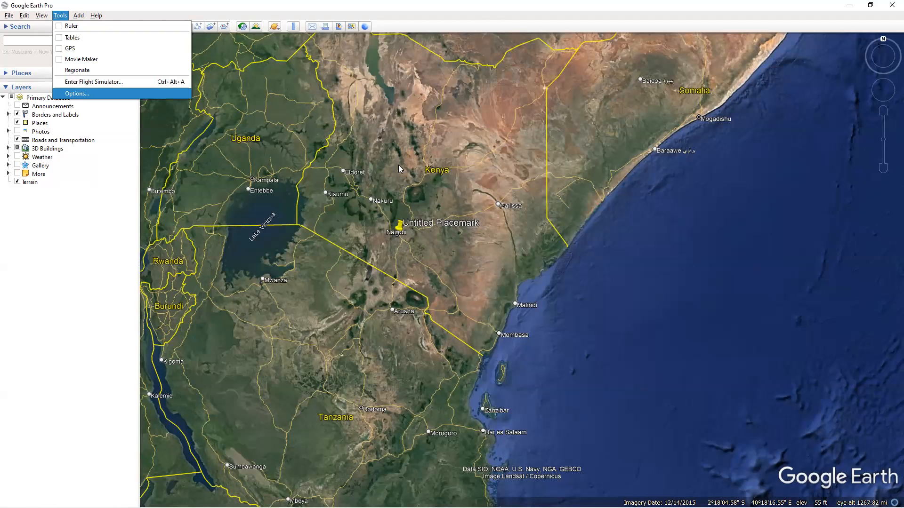
key(Up)
key(Return)
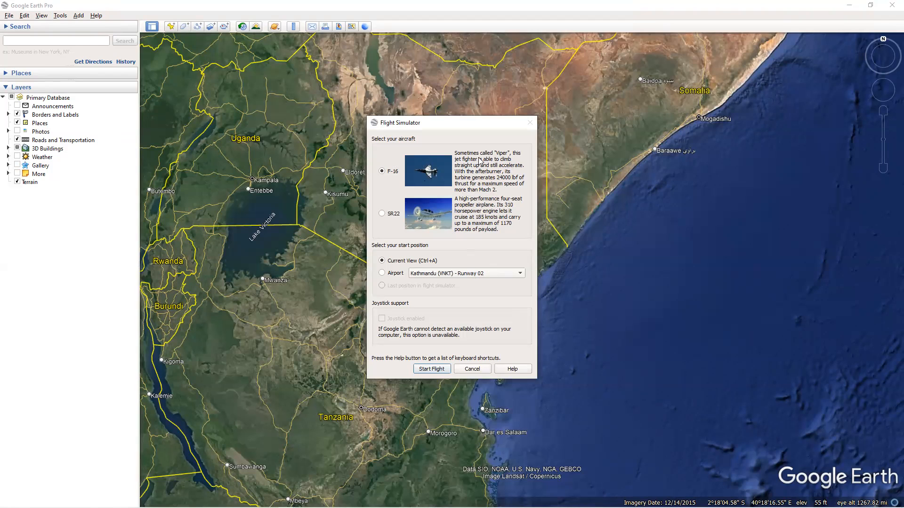
click(430, 274)
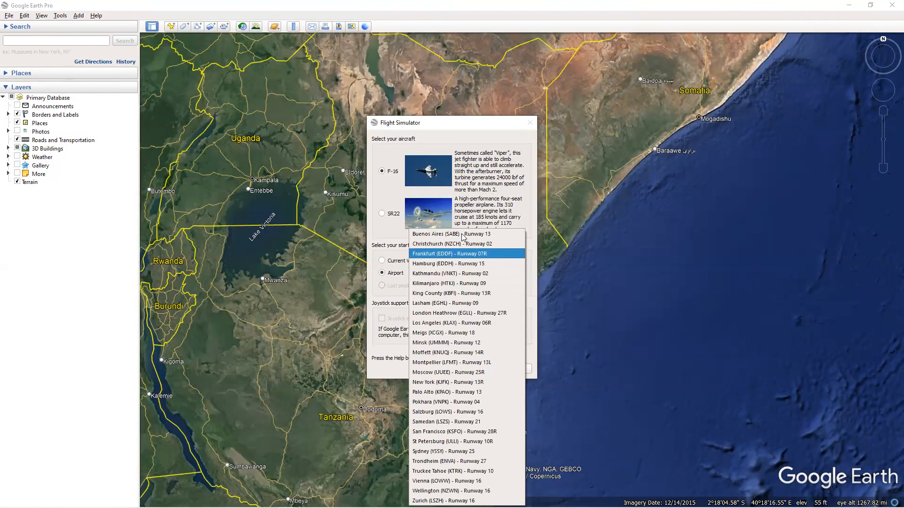
click(465, 283)
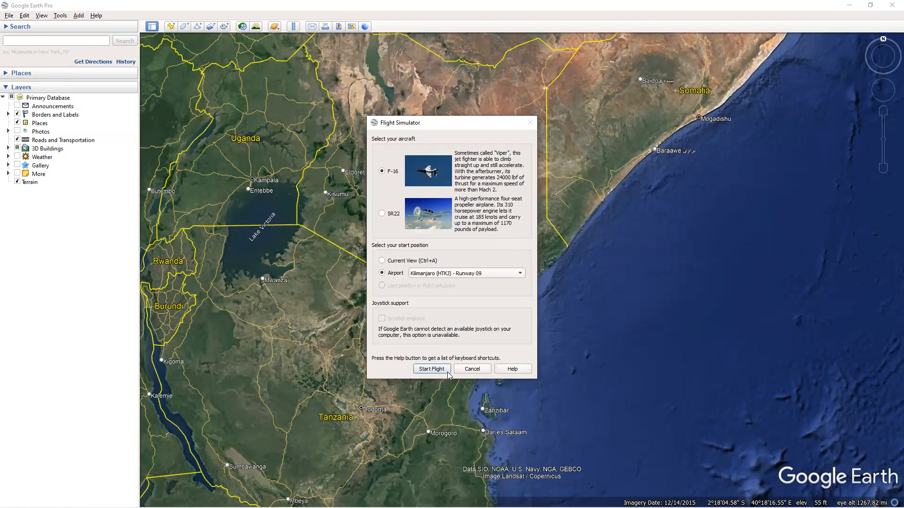
click(432, 369)
Try the aircraft's mouse-driven flight controls on the runway, and exit the flight simulator.
click(322, 245)
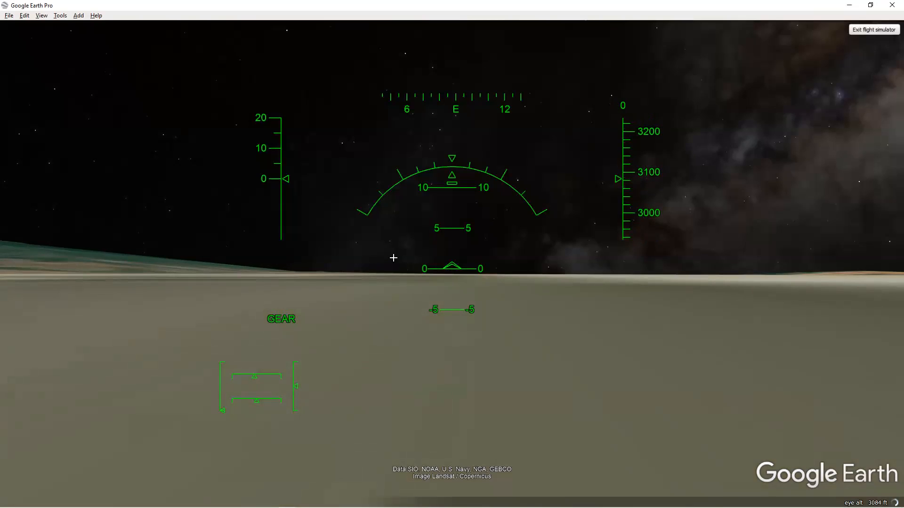
click(441, 229)
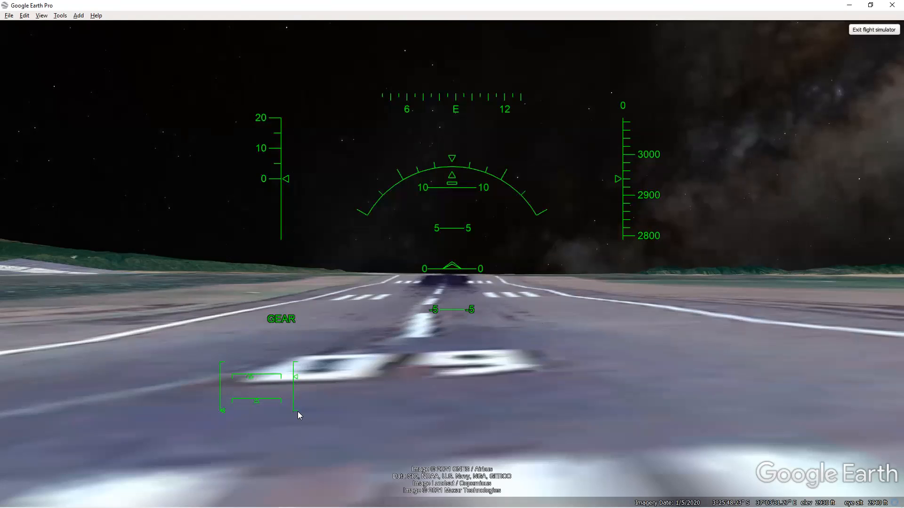
click(252, 375)
click(731, 365)
click(269, 378)
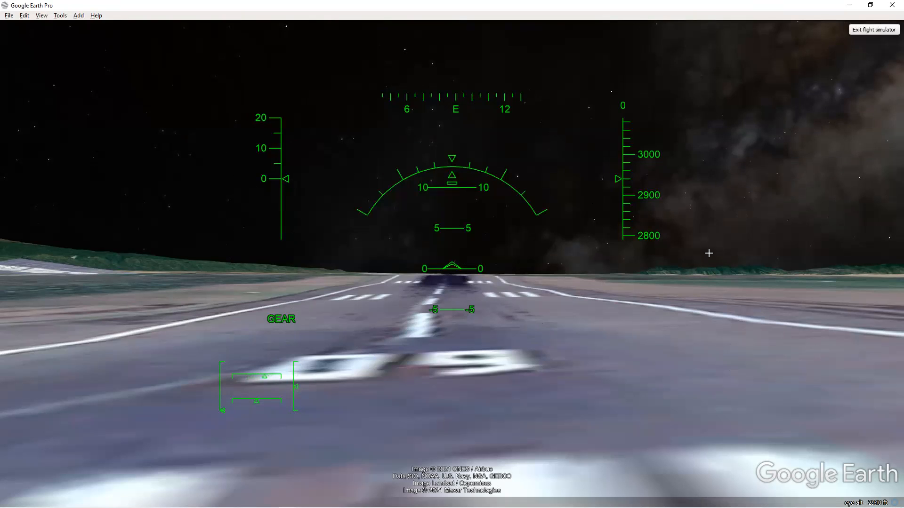
click(872, 30)
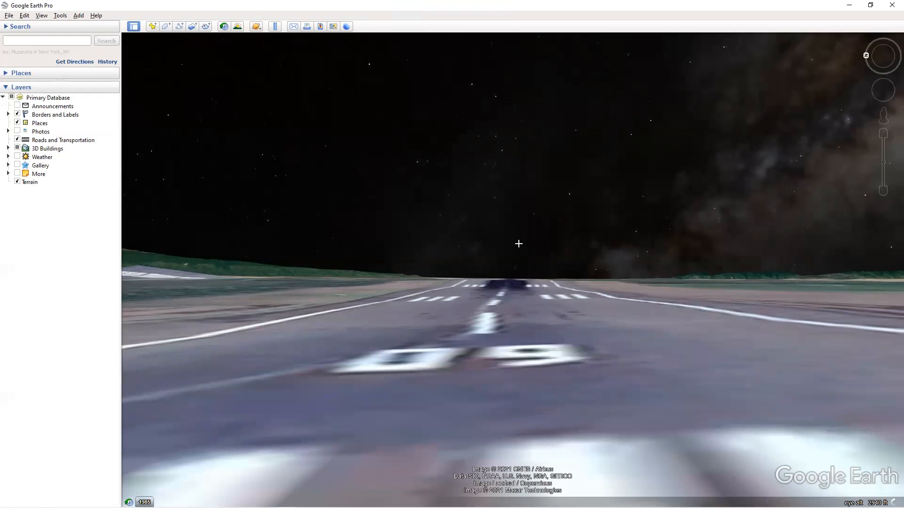
Examine the Kilimanjaro runway from a low, tilted view while moving along it at different distances.
drag(529, 311, 532, 338)
scroll(541, 304, down, 3)
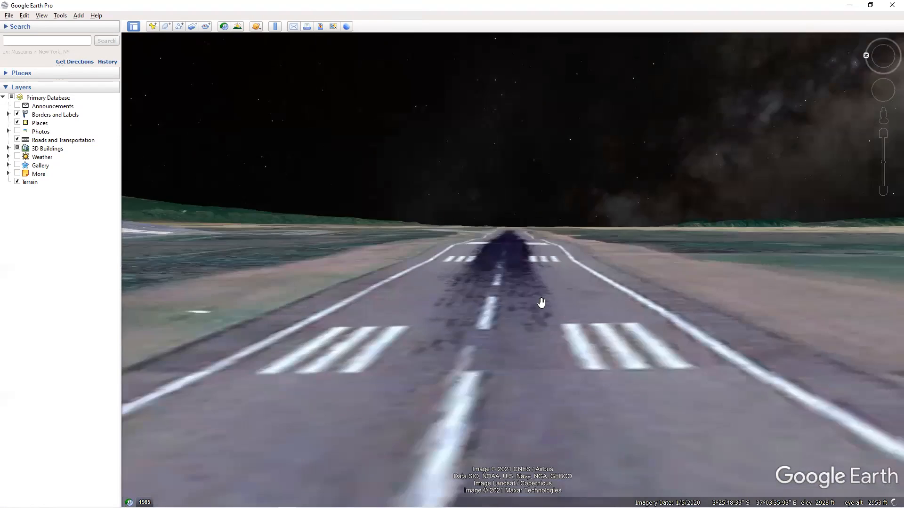
scroll(541, 304, down, 2)
scroll(541, 303, up, 3)
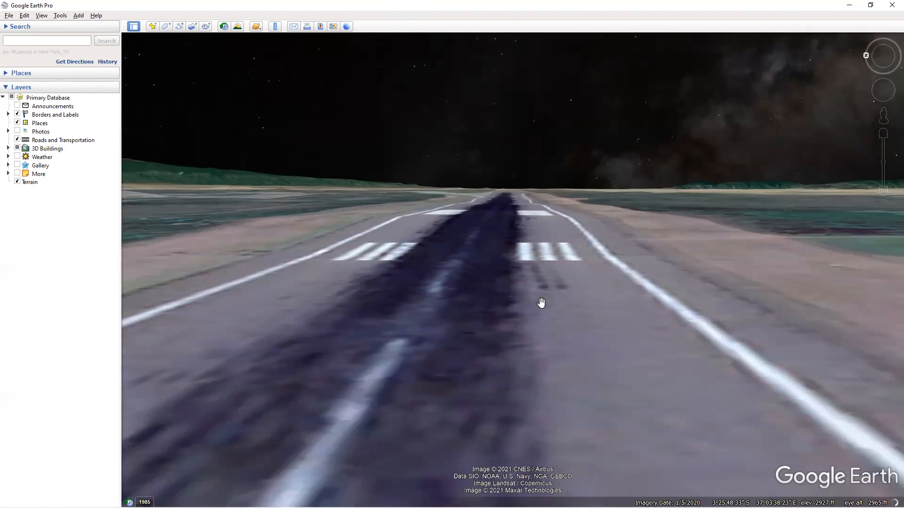
scroll(541, 304, down, 2)
scroll(542, 304, up, 1)
scroll(542, 305, down, 4)
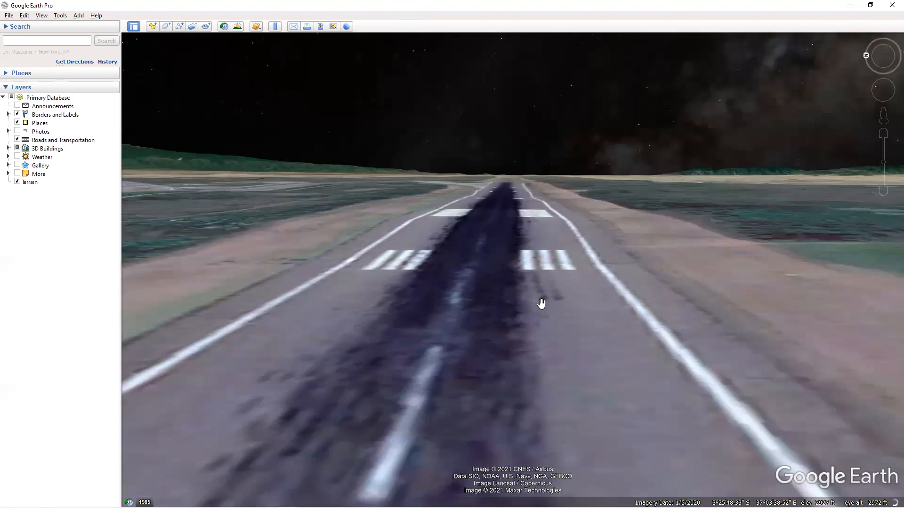
scroll(539, 302, down, 1)
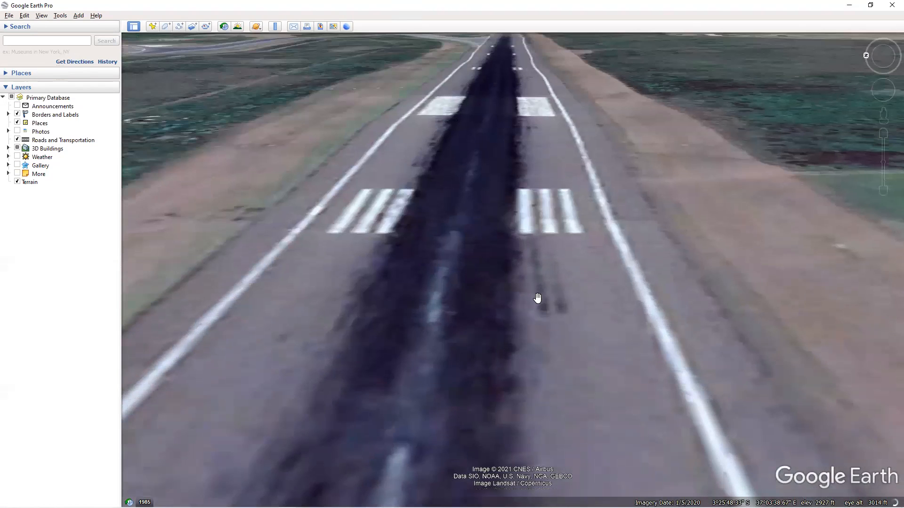
scroll(537, 298, up, 2)
scroll(537, 298, down, 1)
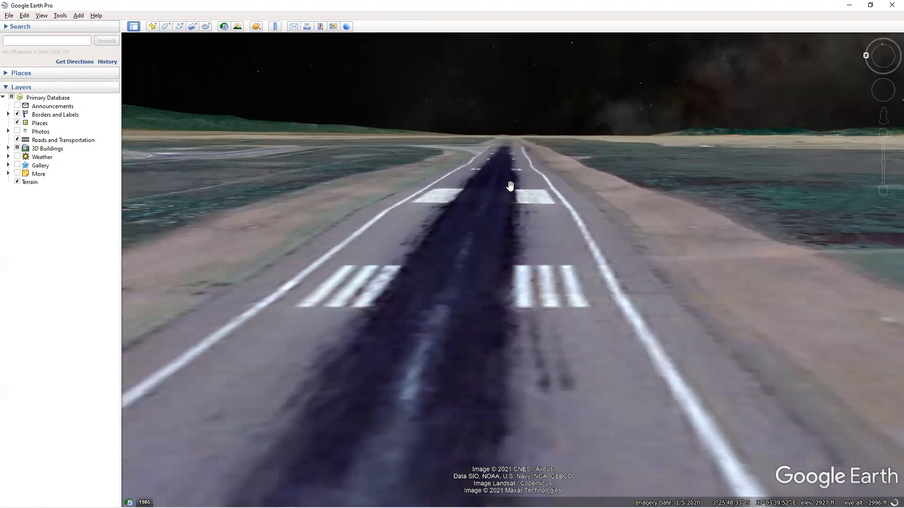
scroll(510, 186, down, 1)
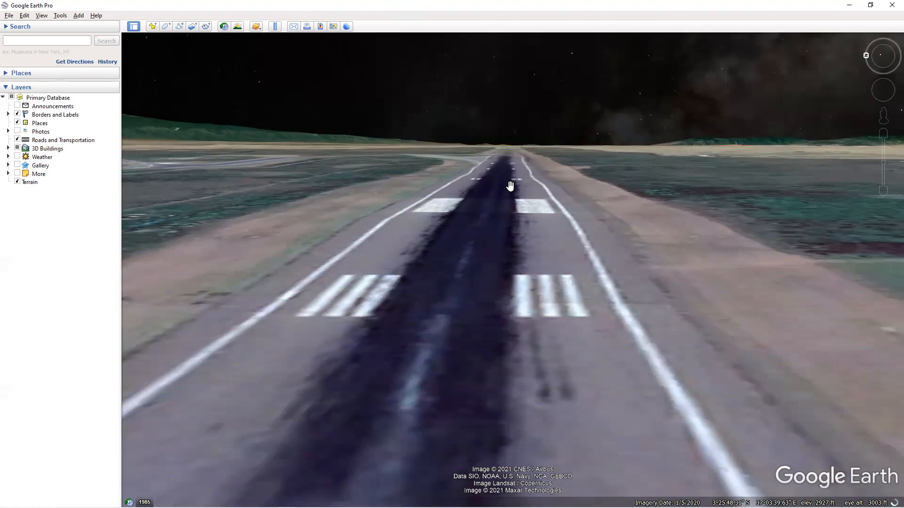
scroll(510, 186, up, 2)
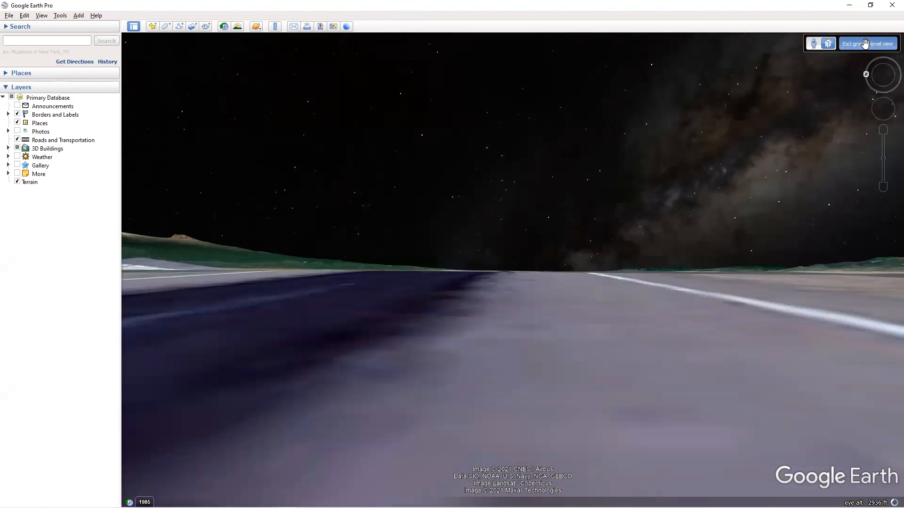
Exit ground-level view and reset the view's orientation so the whole African continent is seen with north up.
click(865, 44)
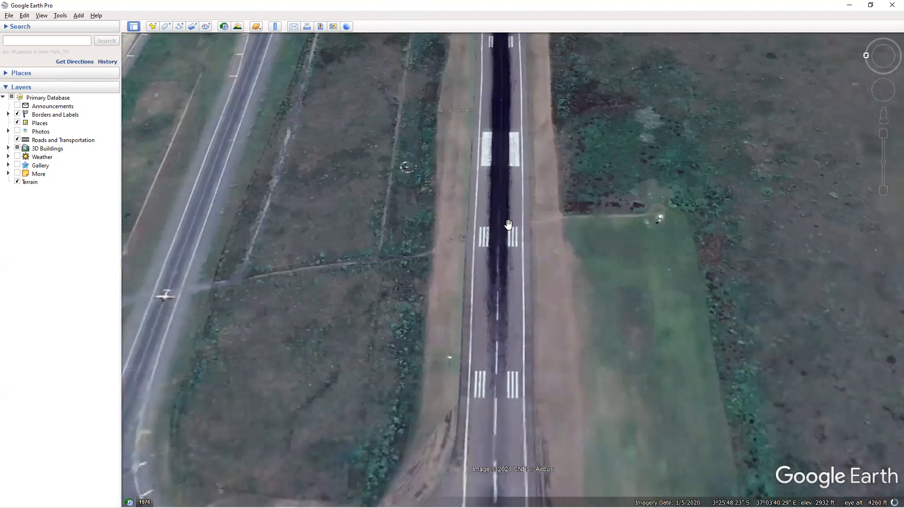
scroll(509, 224, down, 6)
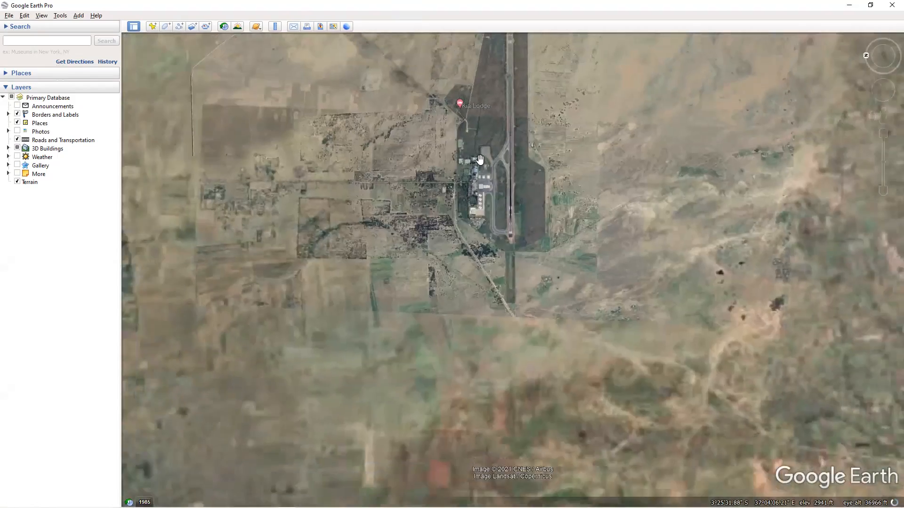
scroll(479, 159, down, 5)
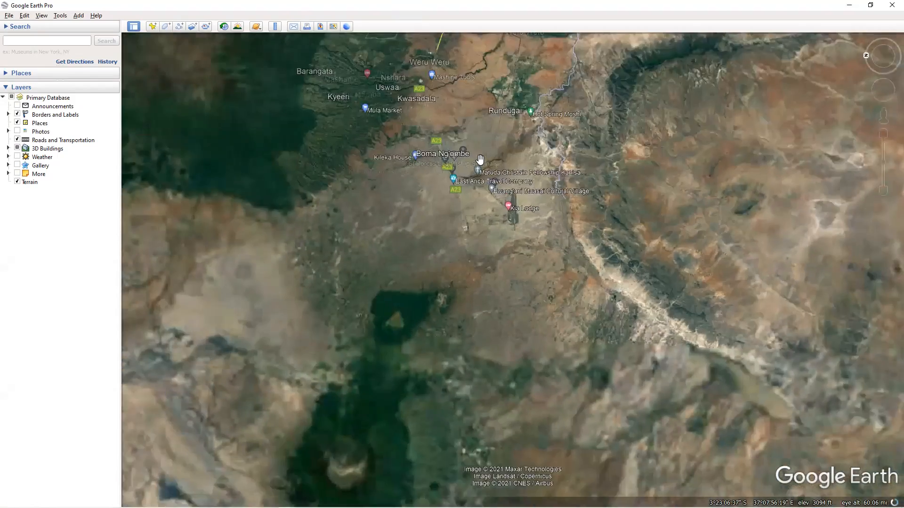
scroll(480, 160, down, 5)
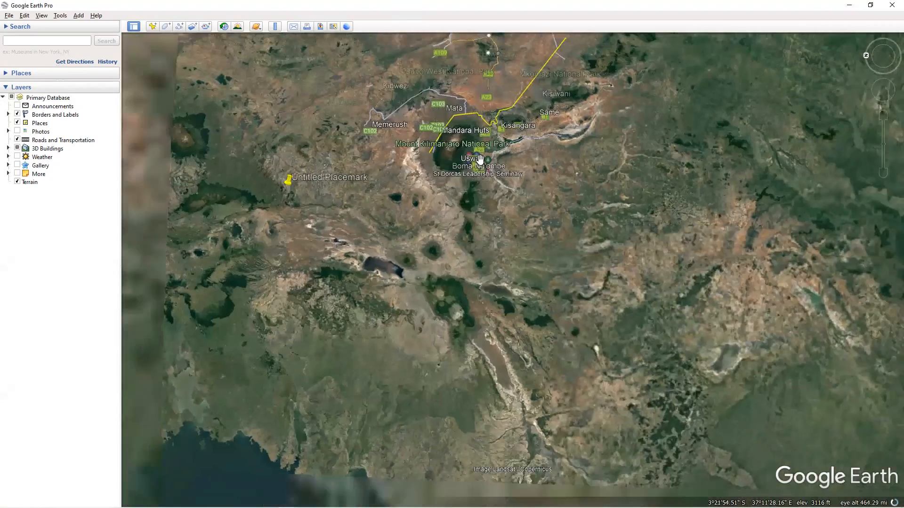
scroll(480, 160, down, 5)
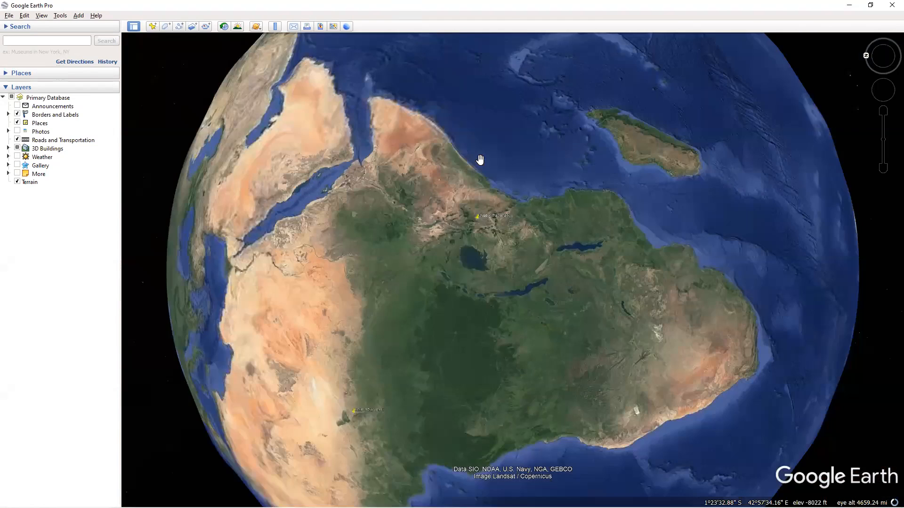
click(42, 15)
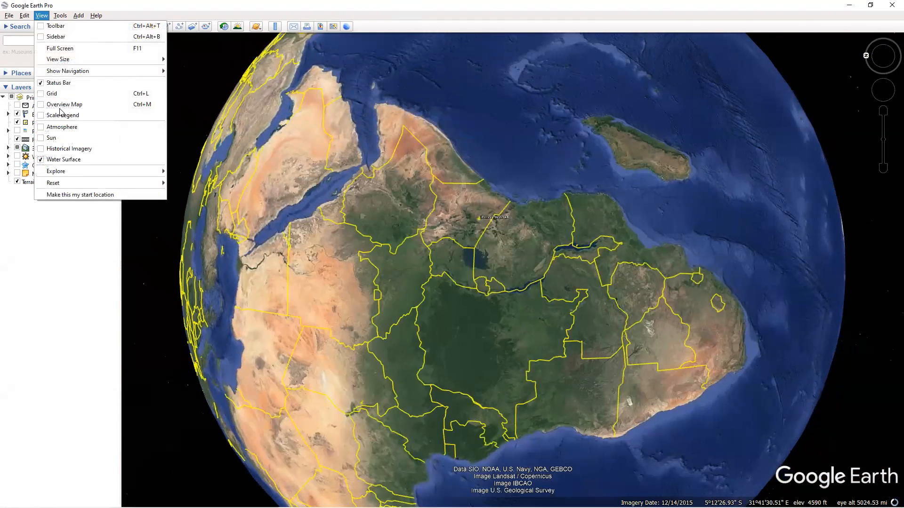
mouse_move(76, 184)
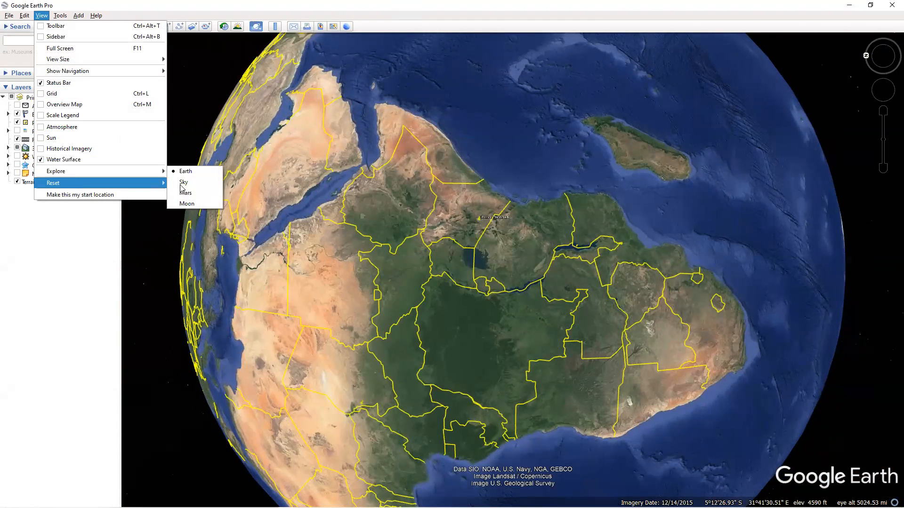
click(208, 204)
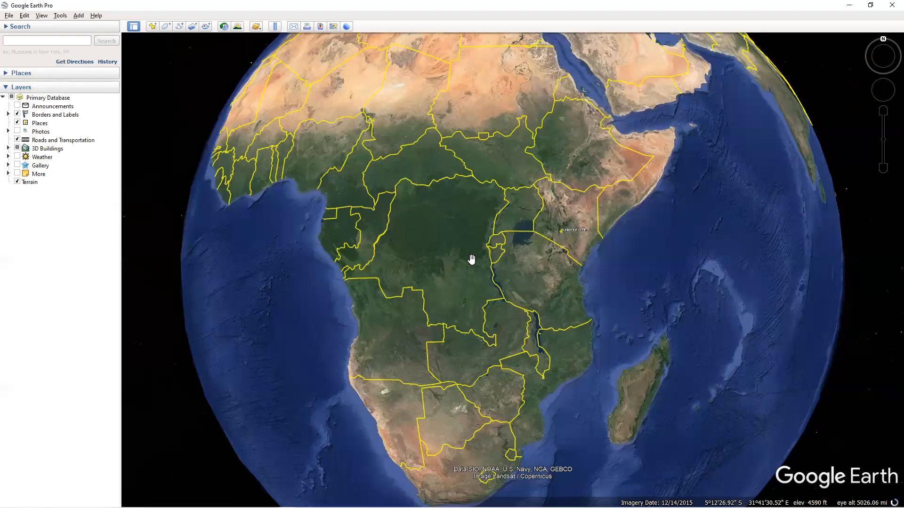
In the 3D View options, show coordinates in Universal Transverse Mercator and set the units of measurement to Meters, Kilometers.
click(42, 16)
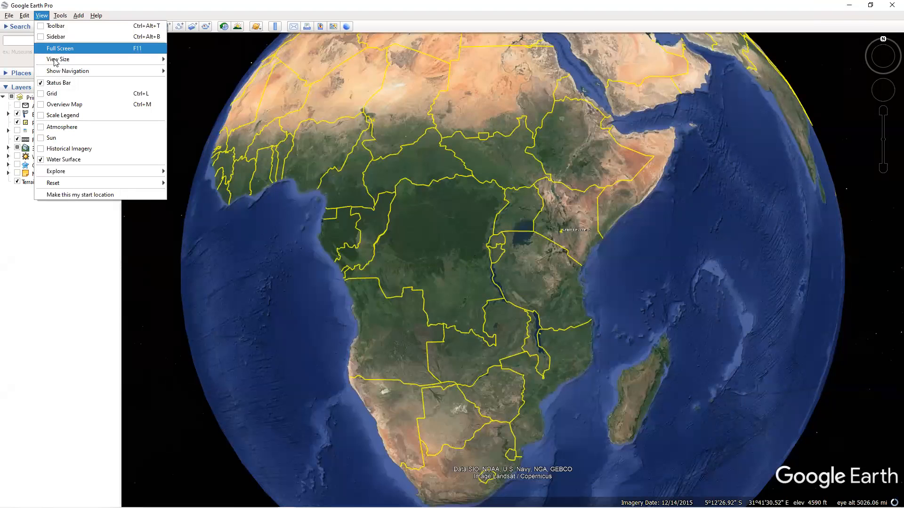
mouse_move(60, 17)
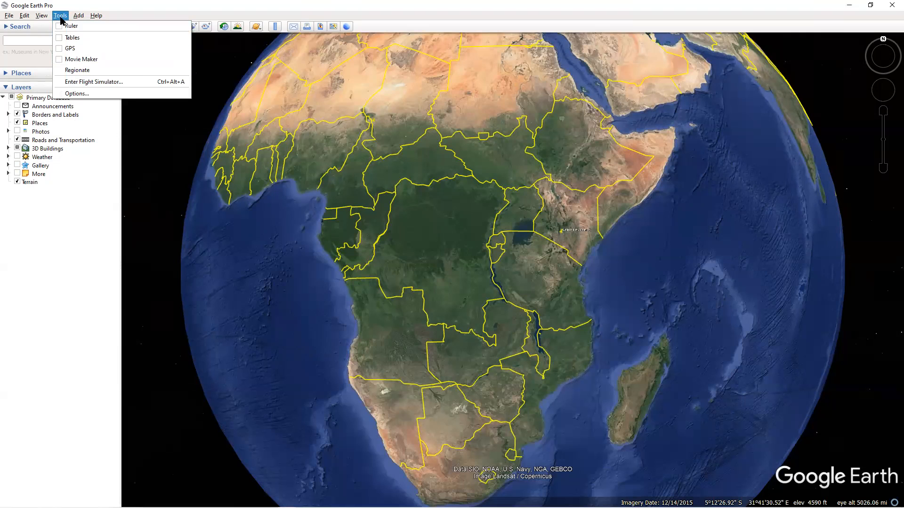
click(76, 94)
drag(325, 116, 205, 105)
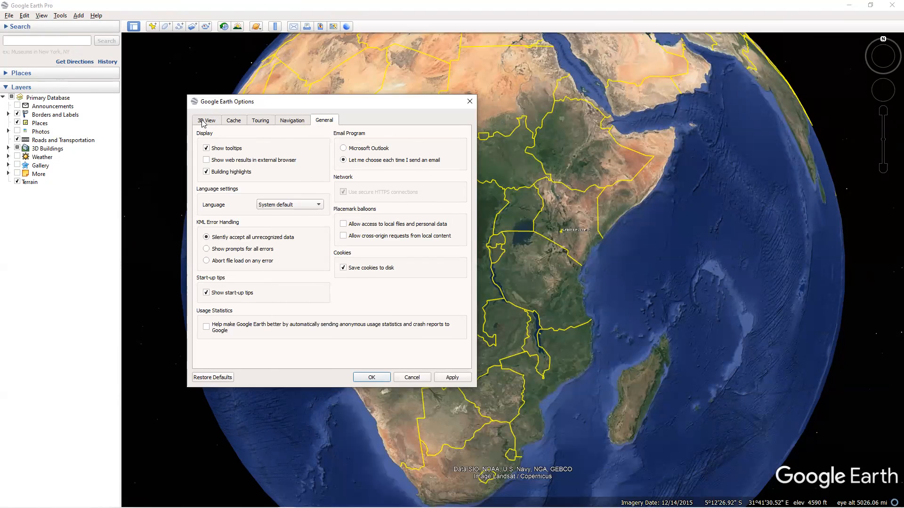
click(208, 121)
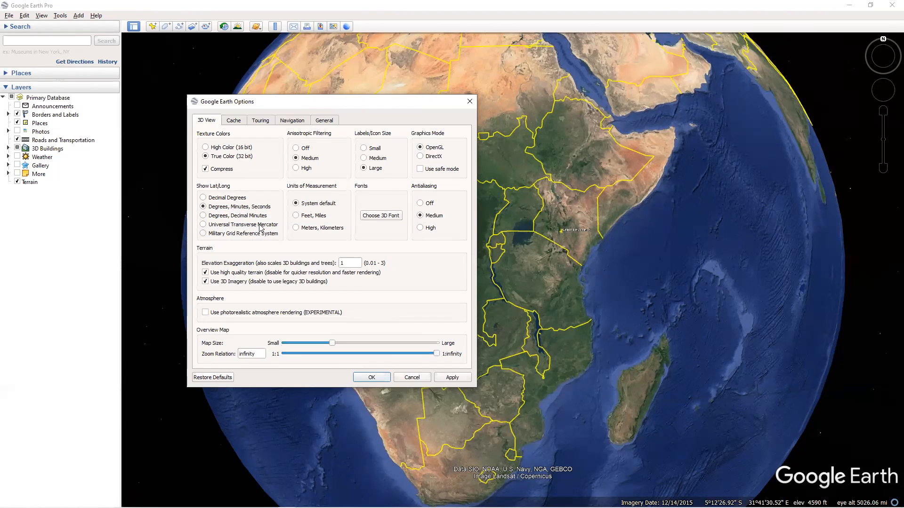
click(204, 225)
click(296, 229)
Look at the 3D font choices without changing the font, and at the photorealistic atmosphere rendering option.
click(378, 215)
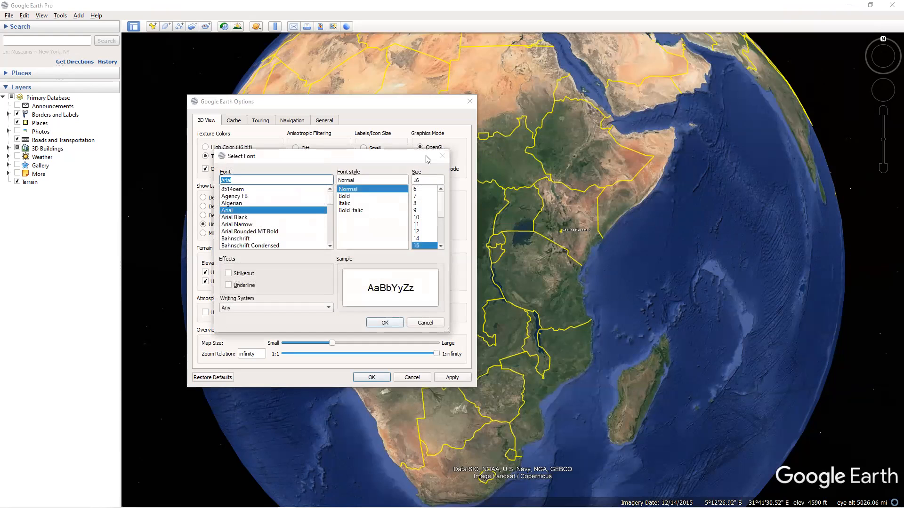
click(426, 323)
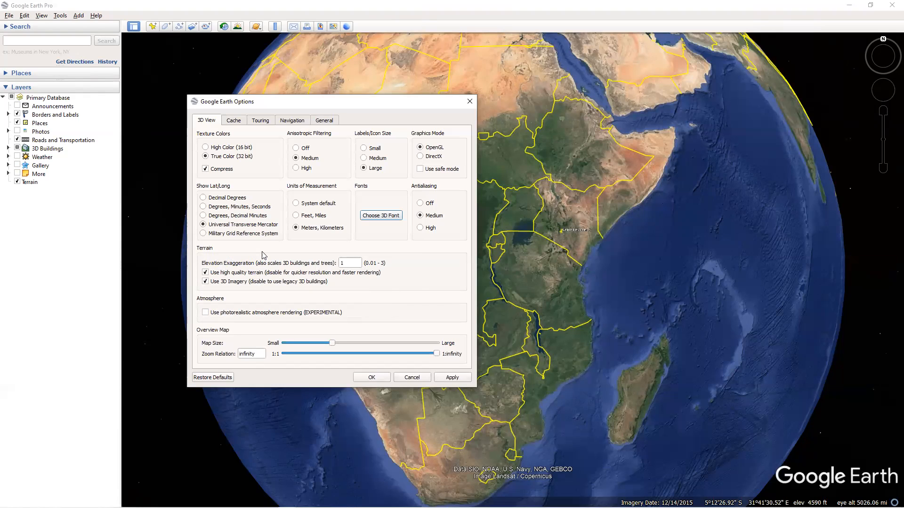
click(231, 314)
In the cache options, clear both the memory cache and the disk cache.
click(235, 121)
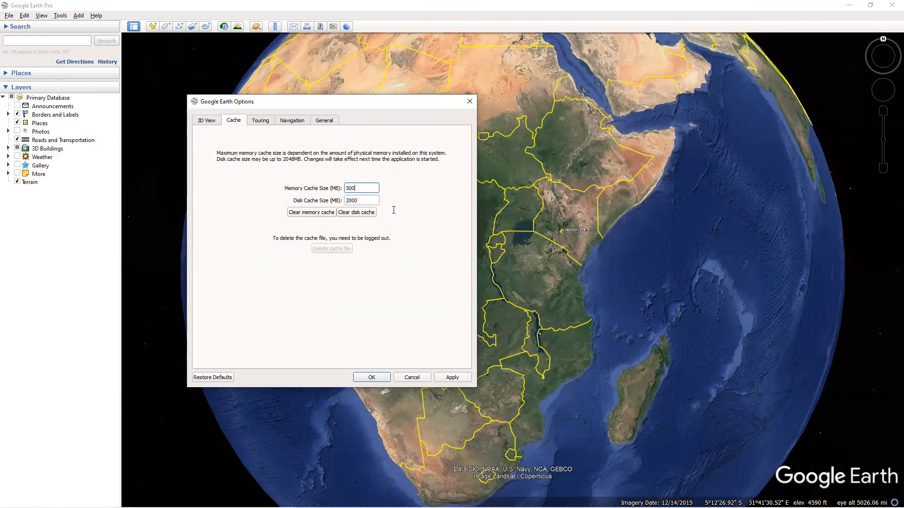
click(365, 200)
drag(360, 187, 344, 193)
click(314, 212)
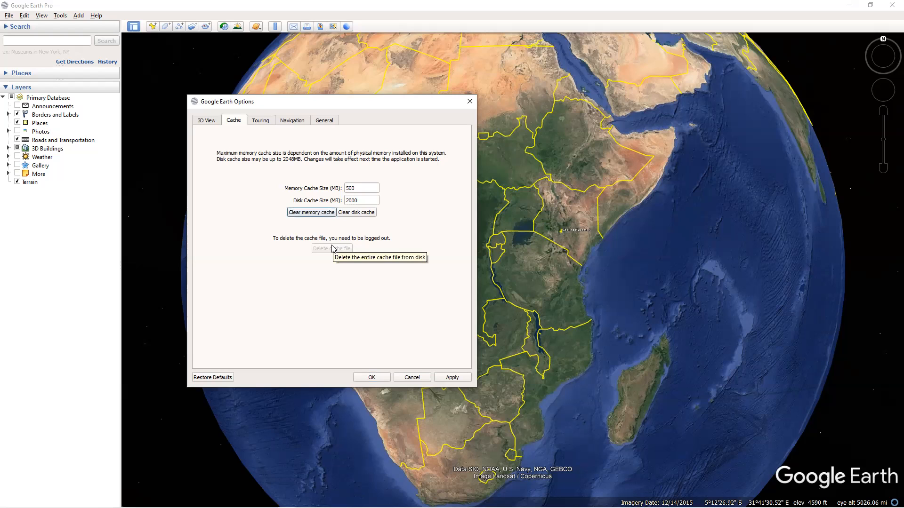
click(366, 214)
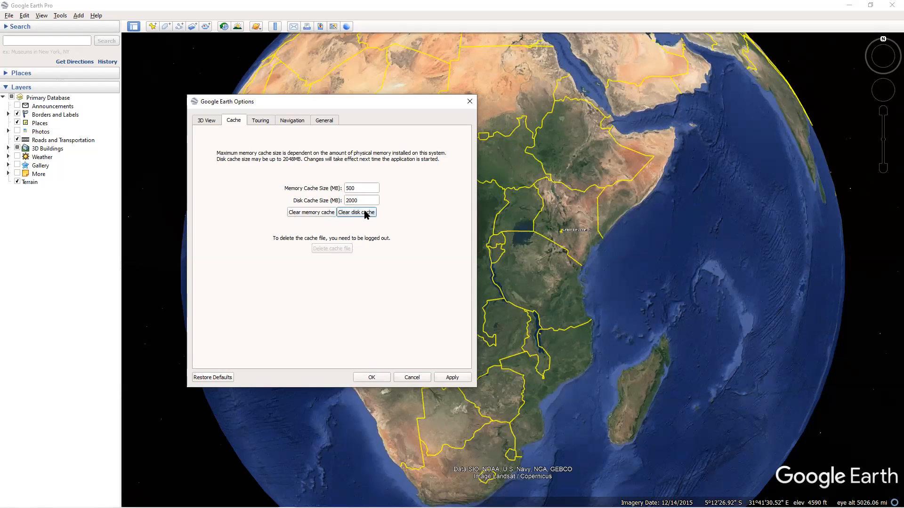
drag(368, 198, 335, 201)
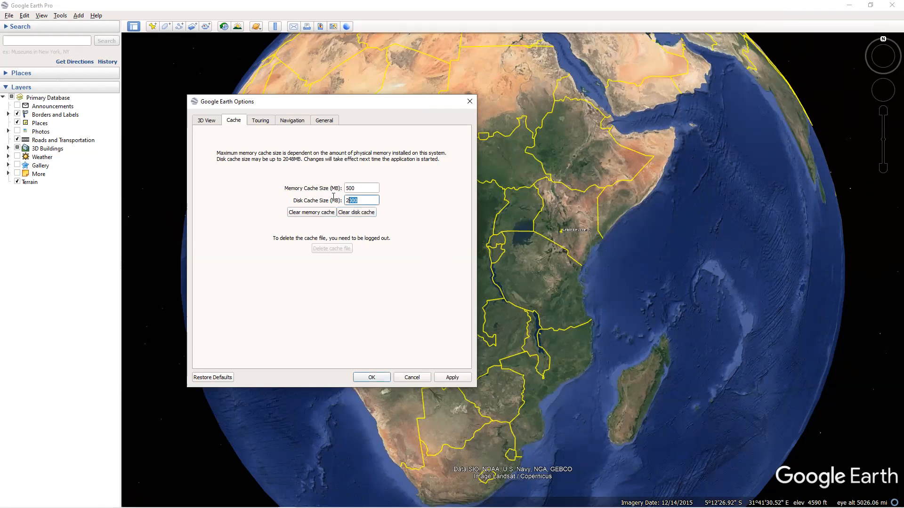
text(40)
key(ctrl+z)
Look through the Touring, Navigation and General options without changing any of them.
key(ctrl+Tab)
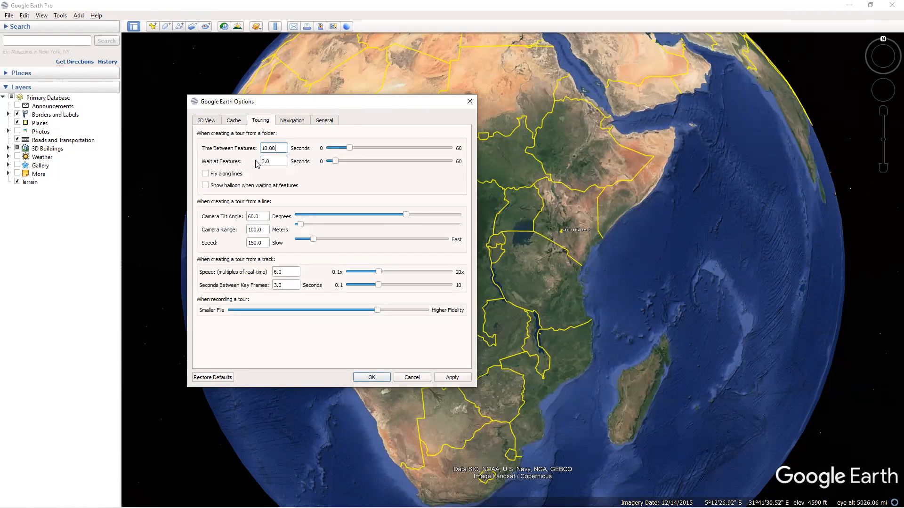
click(296, 121)
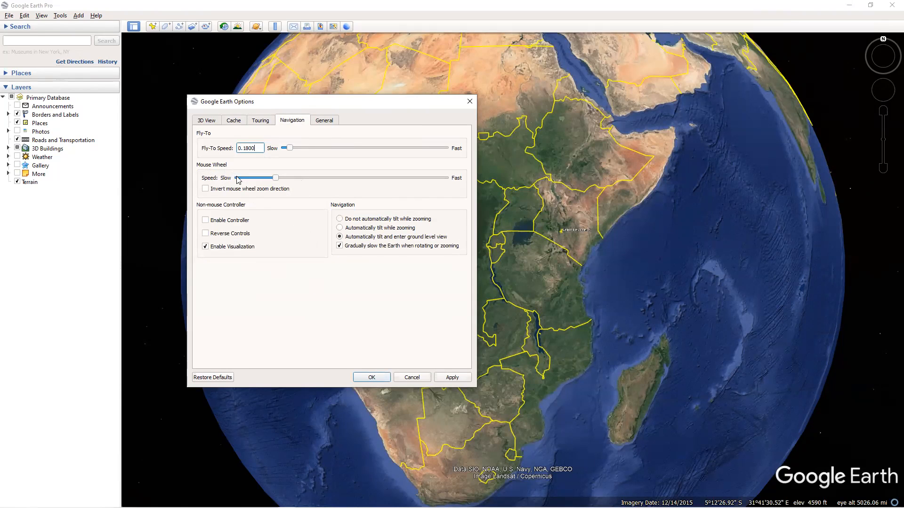
click(324, 121)
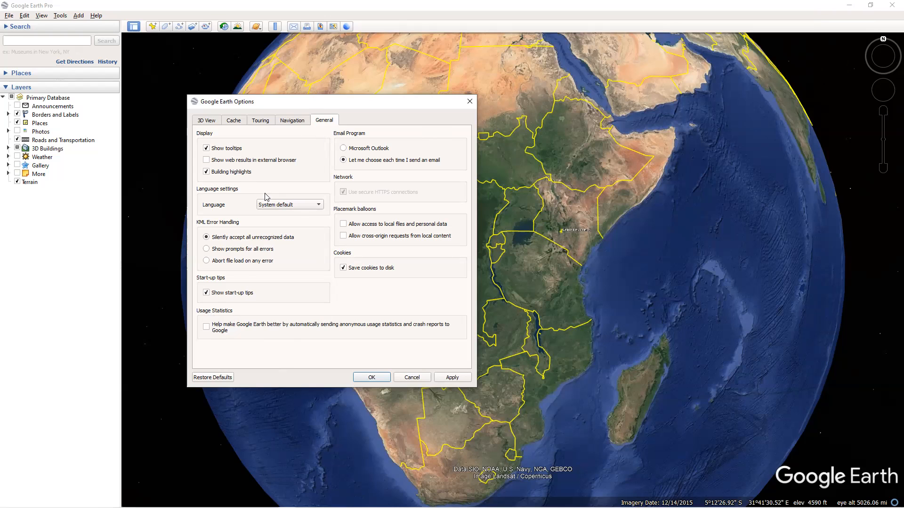
Go back to the 3D View options, apply the changed settings and close the options dialog.
click(218, 121)
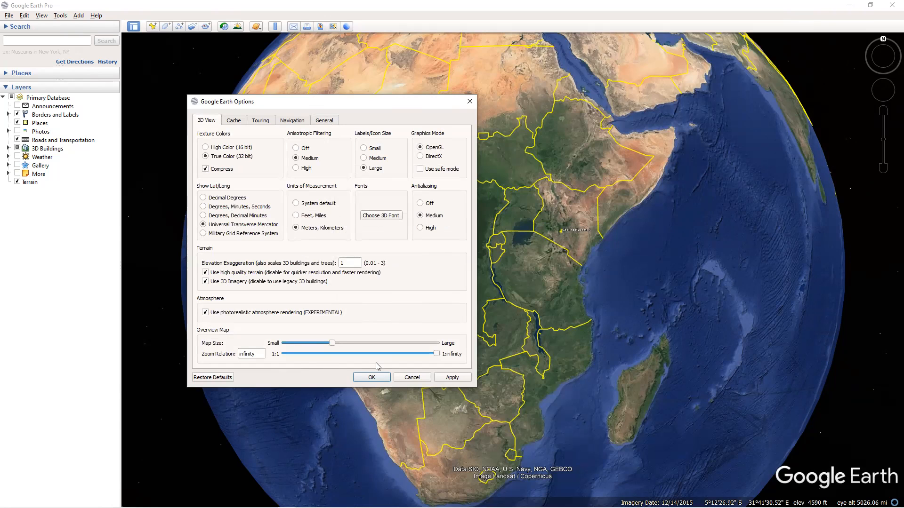
click(433, 377)
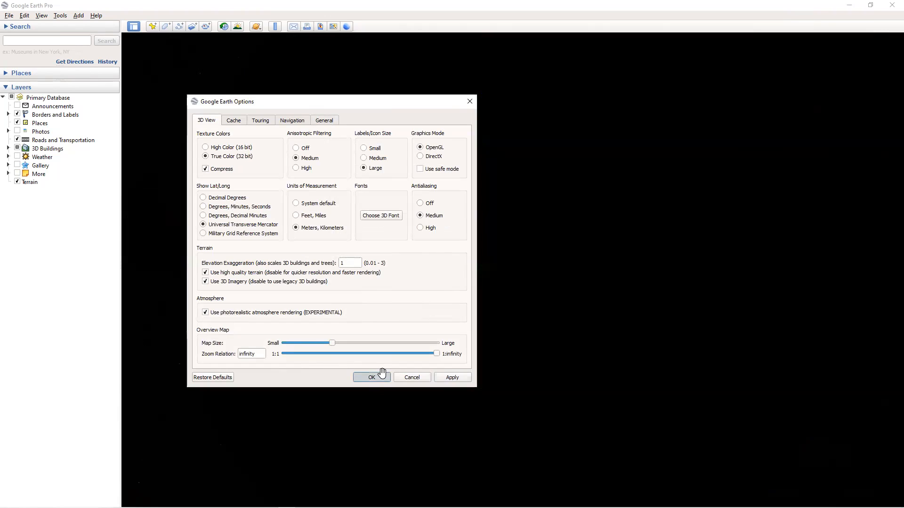
click(381, 374)
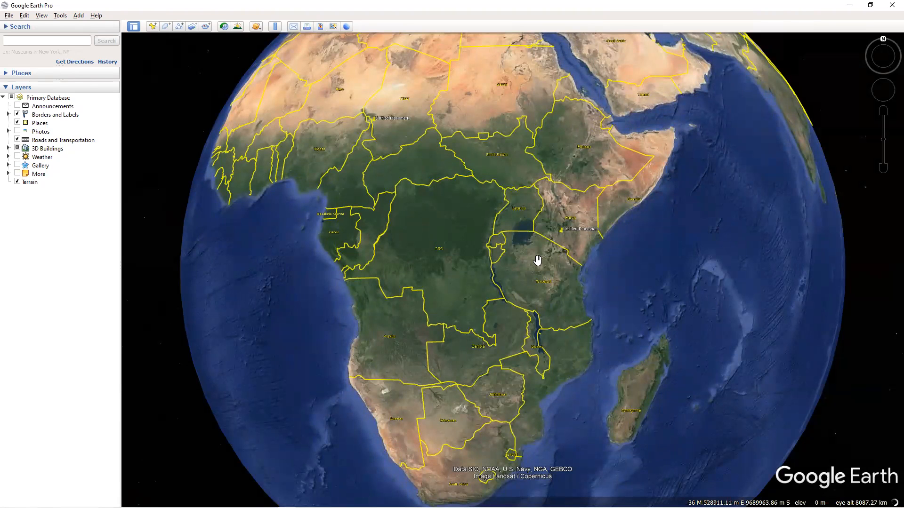
Zoom in on East Africa around Rwanda and Burundi and examine the coordinate, elevation and eye altitude read-outs.
scroll(537, 260, up, 1)
scroll(538, 263, up, 2)
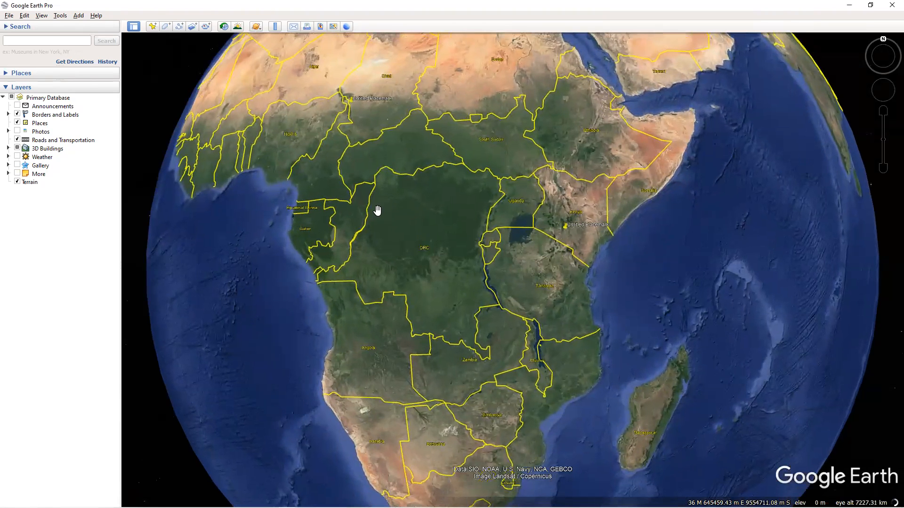
scroll(377, 211, up, 3)
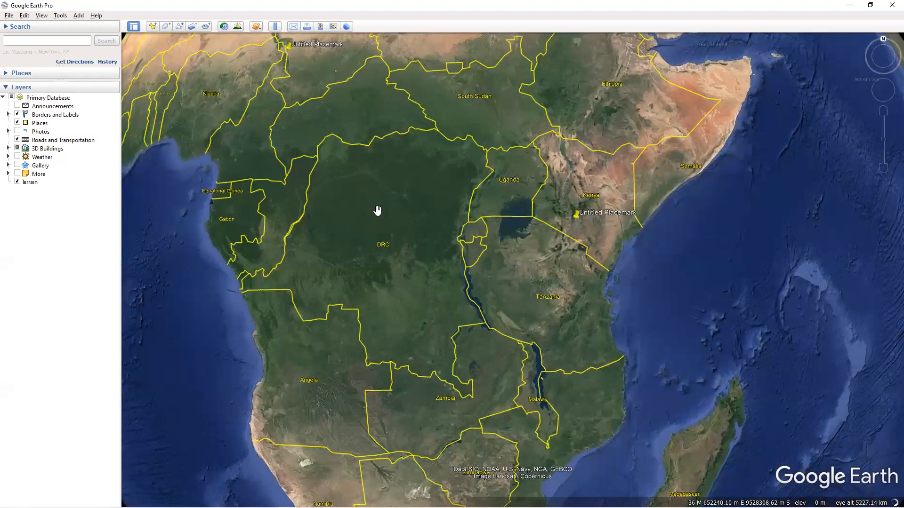
scroll(377, 211, up, 3)
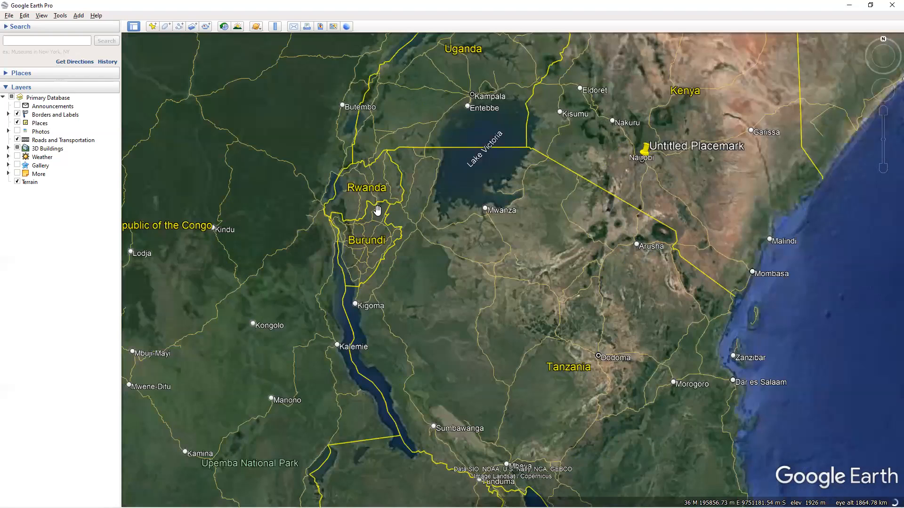
scroll(377, 210, down, 2)
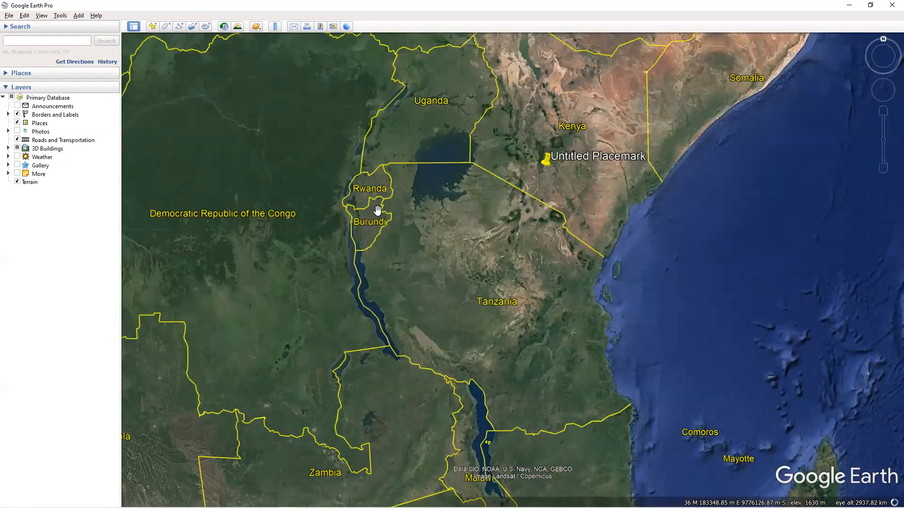
key(alt+e)
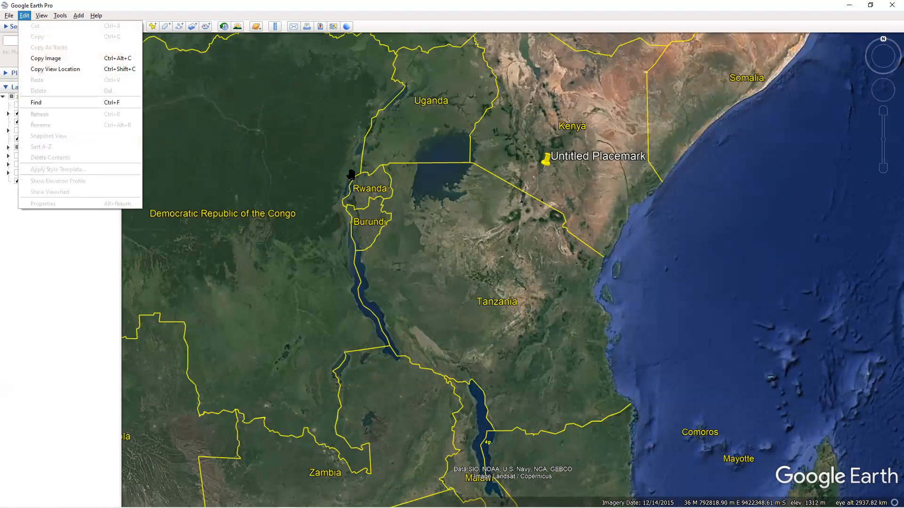
mouse_move(47, 15)
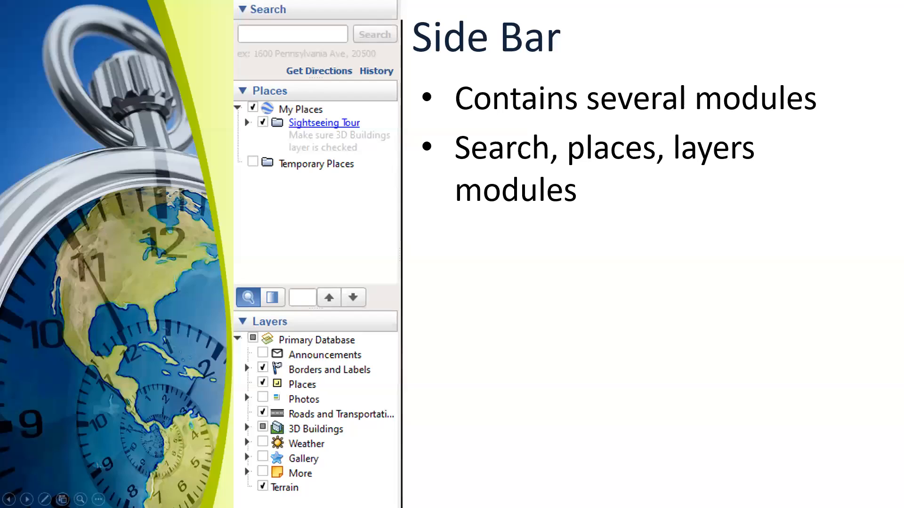
click(578, 195)
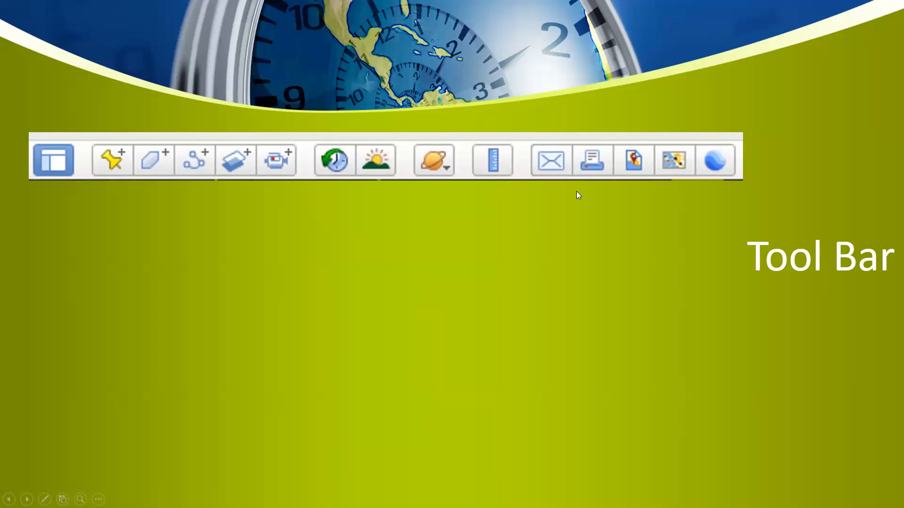
click(578, 195)
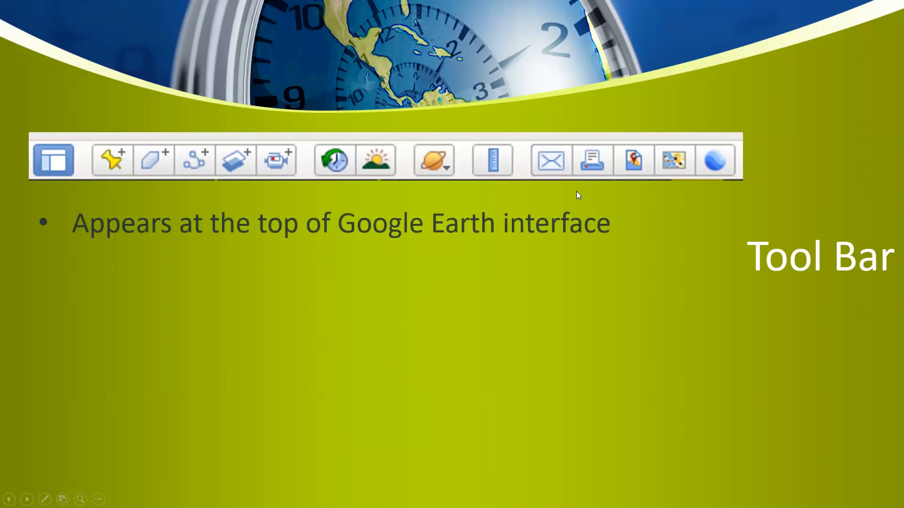
click(577, 192)
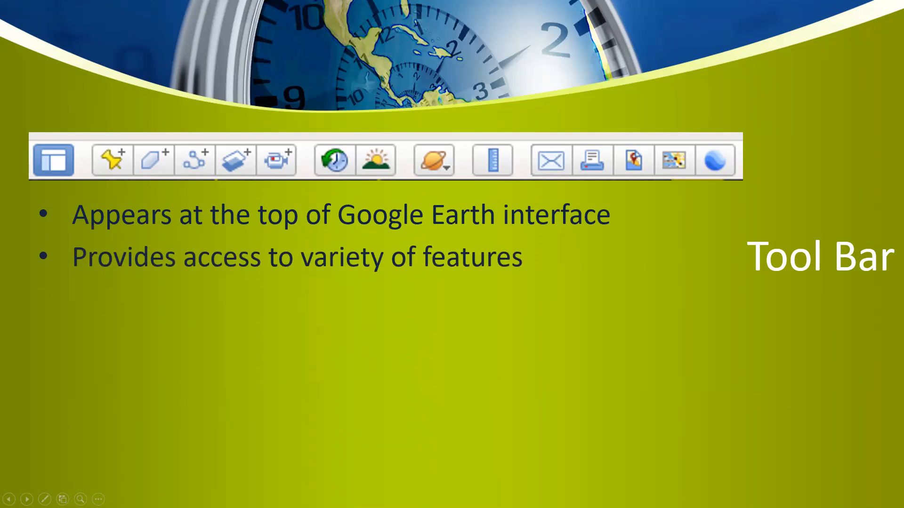
key(Right)
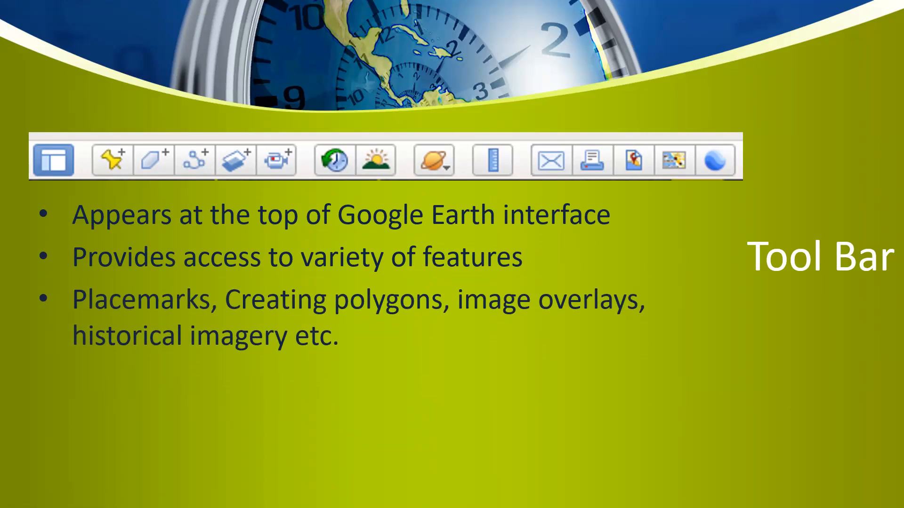
key(Right)
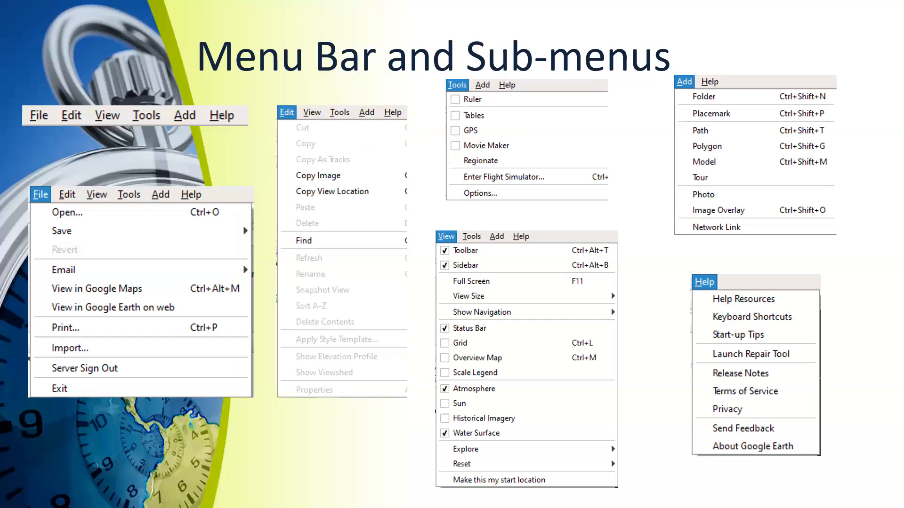
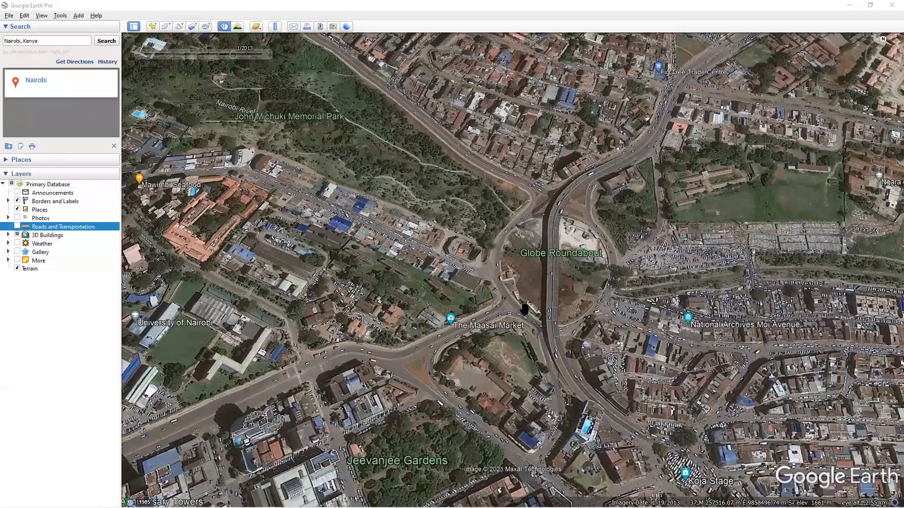
Zoom out from Globe Roundabout in central Nairobi until most of the African continent is in view.
scroll(525, 310, down, 3)
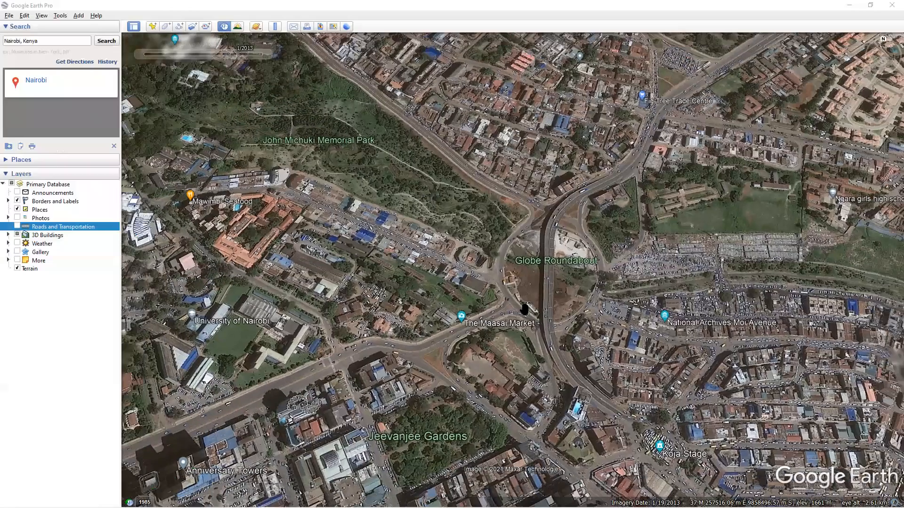
scroll(525, 309, down, 5)
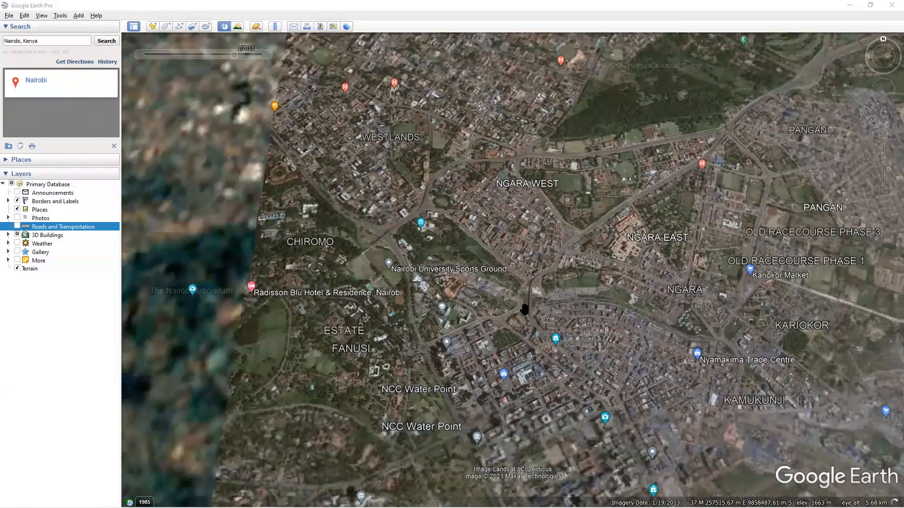
scroll(525, 310, down, 5)
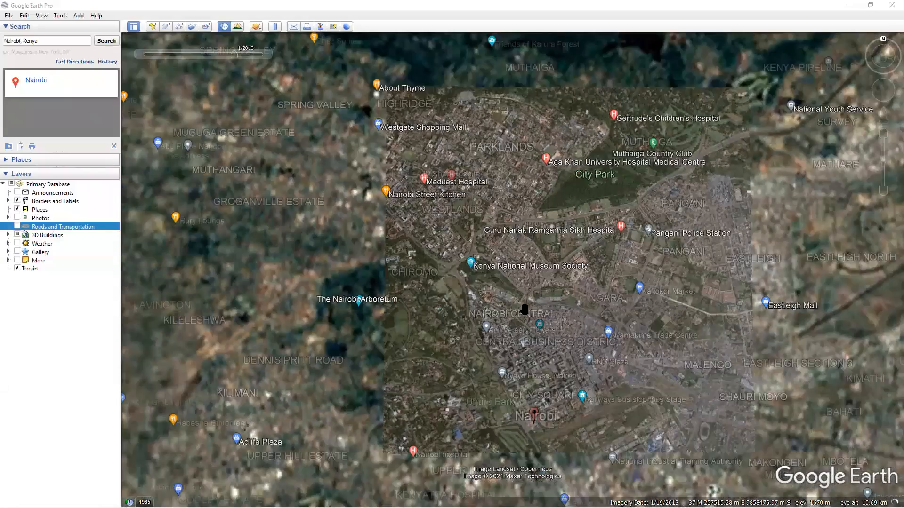
scroll(525, 310, down, 5)
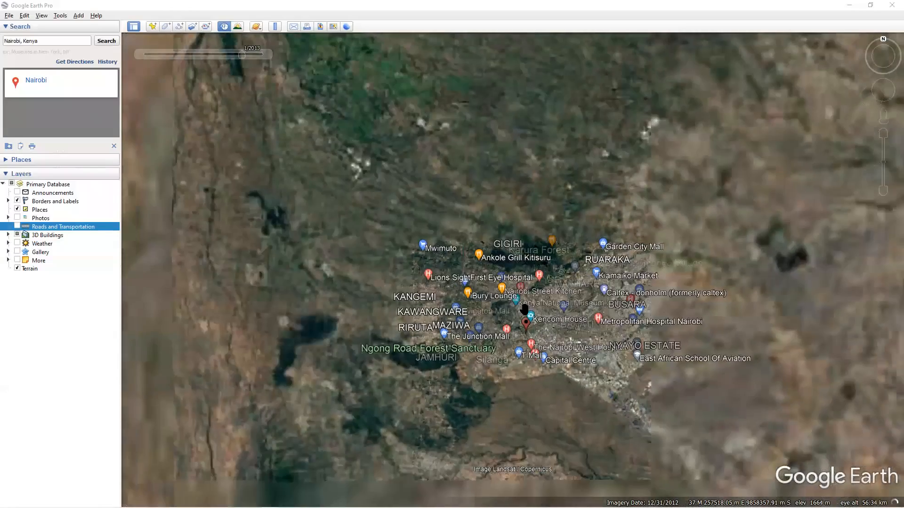
scroll(525, 310, down, 5)
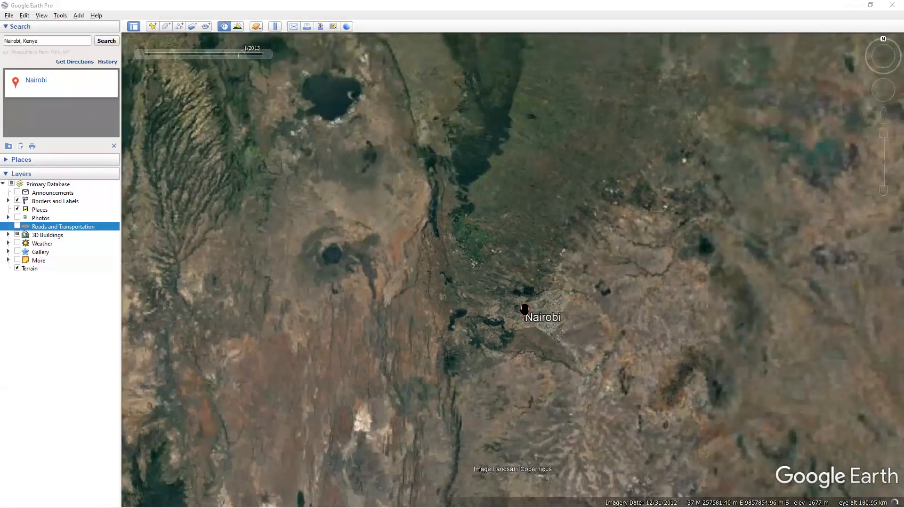
scroll(524, 308, down, 8)
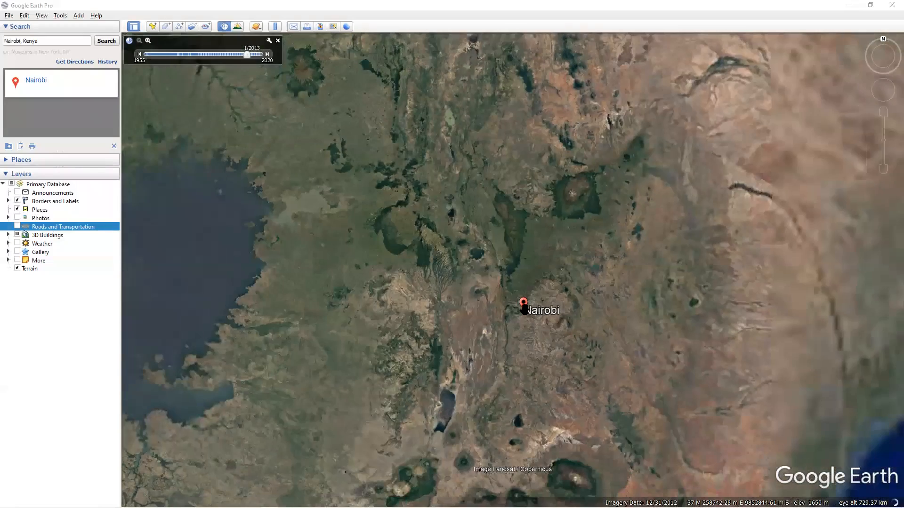
scroll(524, 309, down, 4)
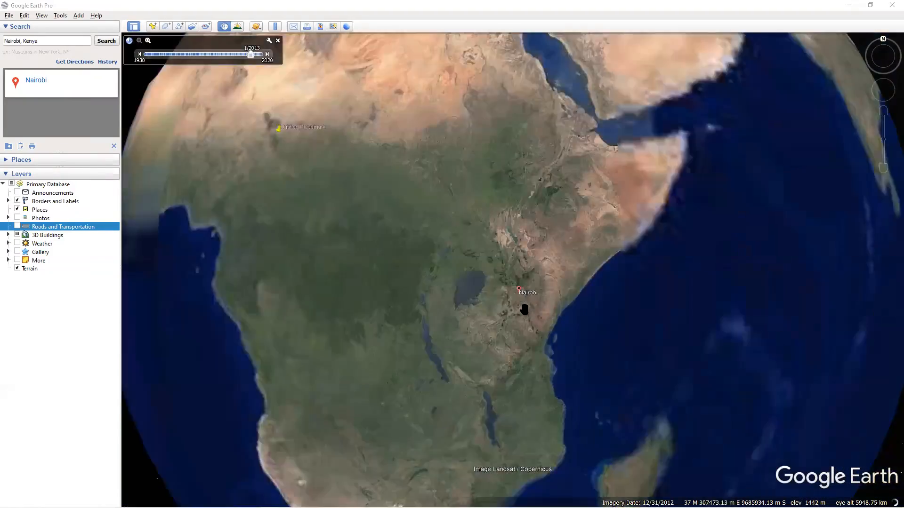
scroll(524, 309, up, 2)
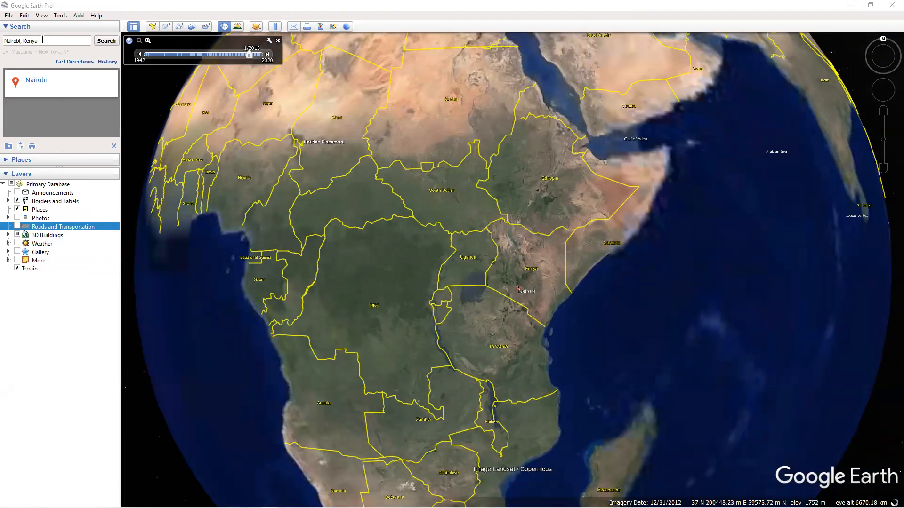
Search for Addis Ababa, Ethiopia using the suggested place name and fly to the city.
drag(44, 41, 2, 42)
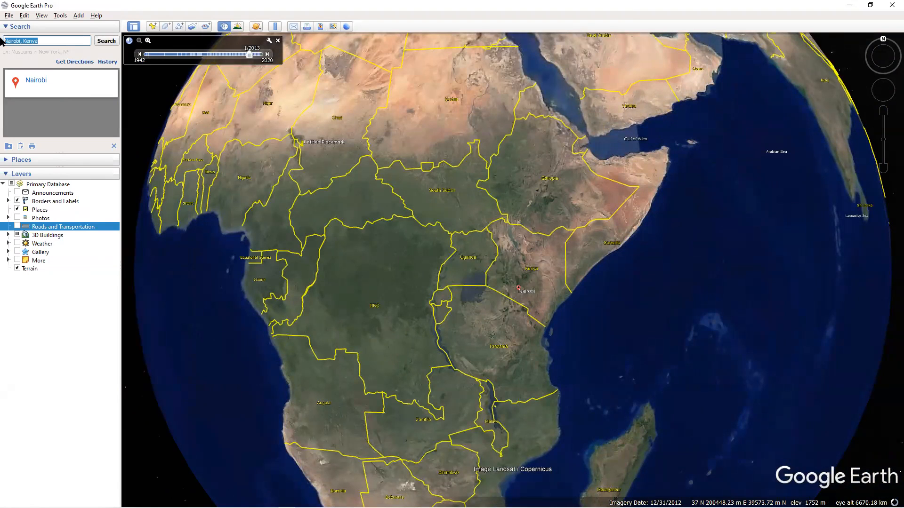
text(Addis)
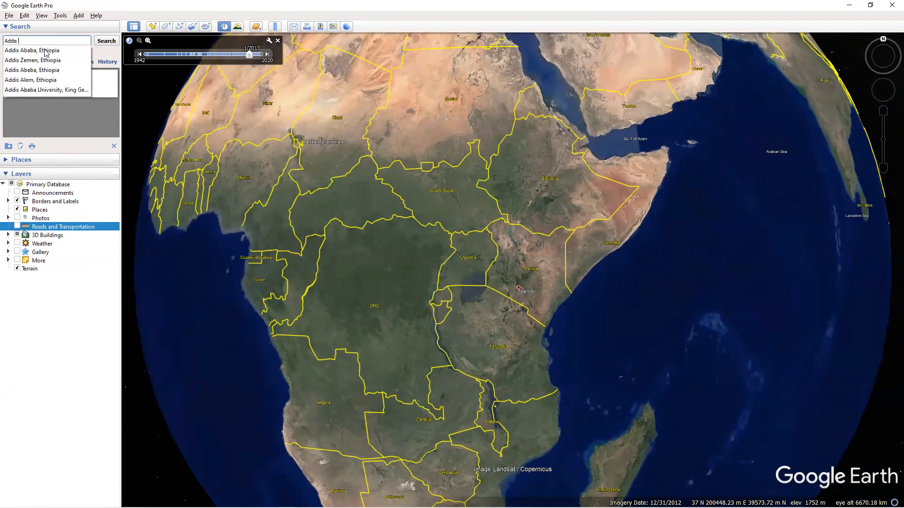
key(Down)
click(88, 49)
click(111, 42)
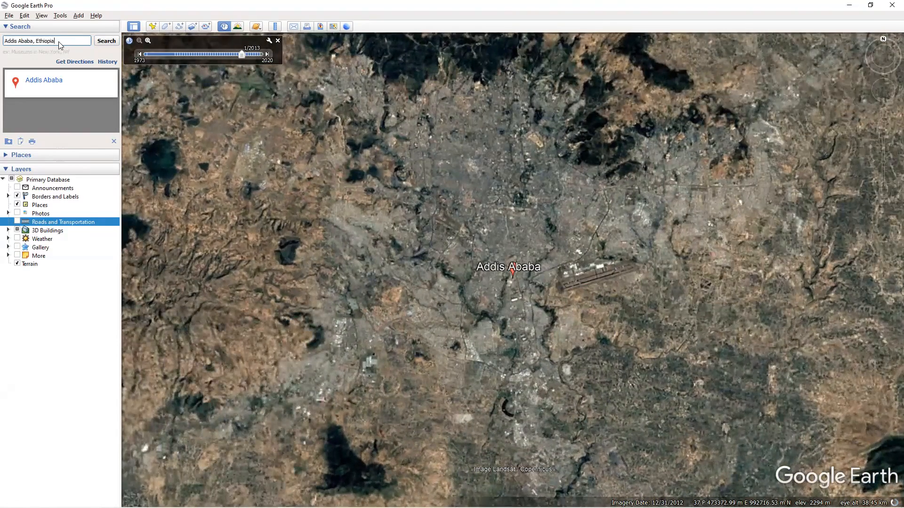
Search for Ndjamena, Chad and delete the untitled placemark standing at the city.
click(60, 44)
text(n)
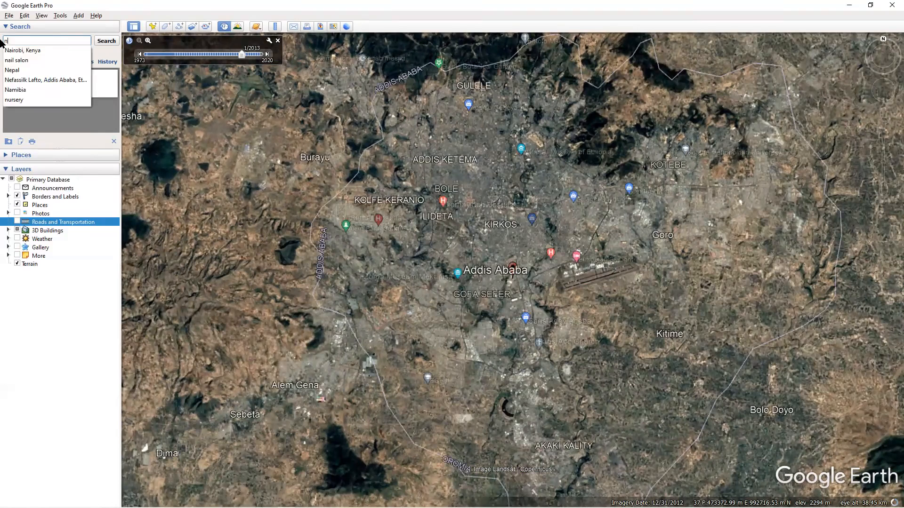
text(djamena)
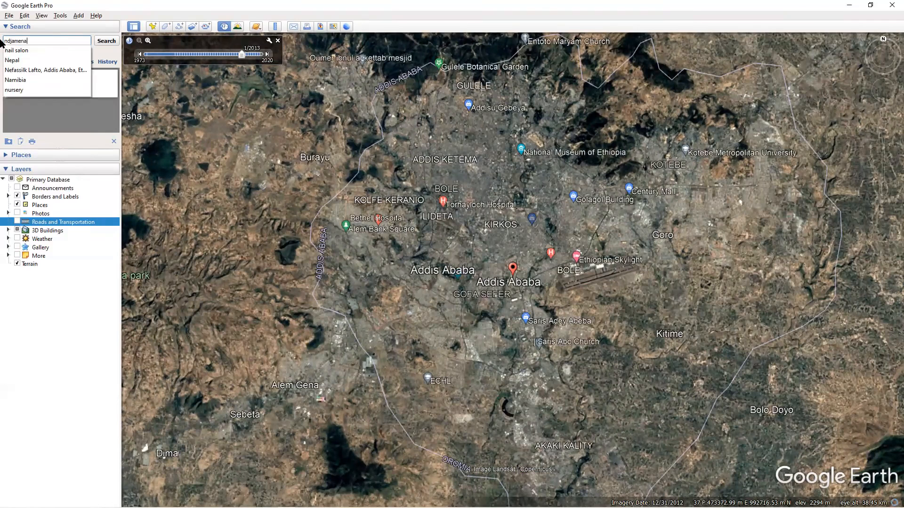
click(21, 49)
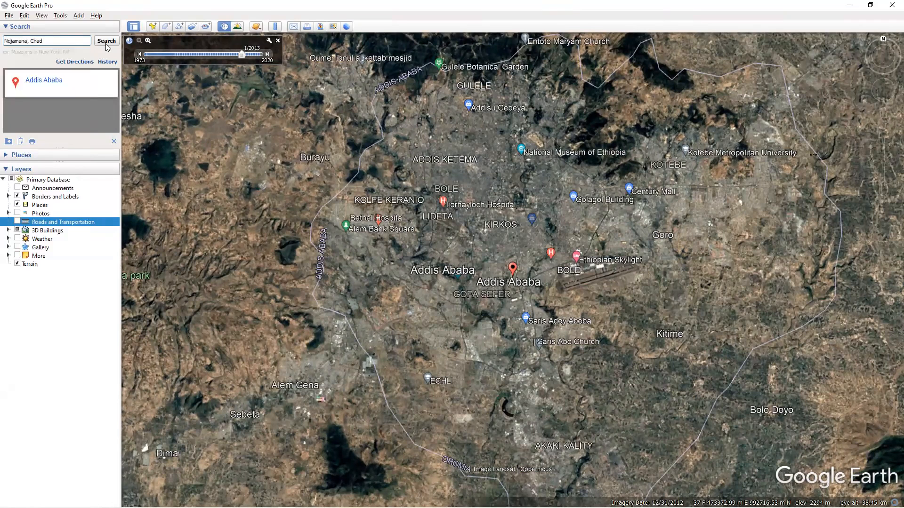
click(106, 41)
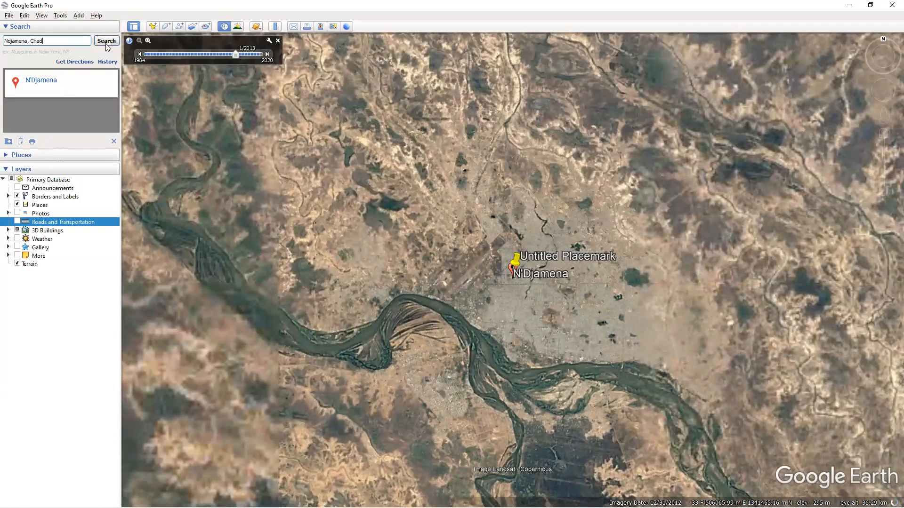
right_click(515, 262)
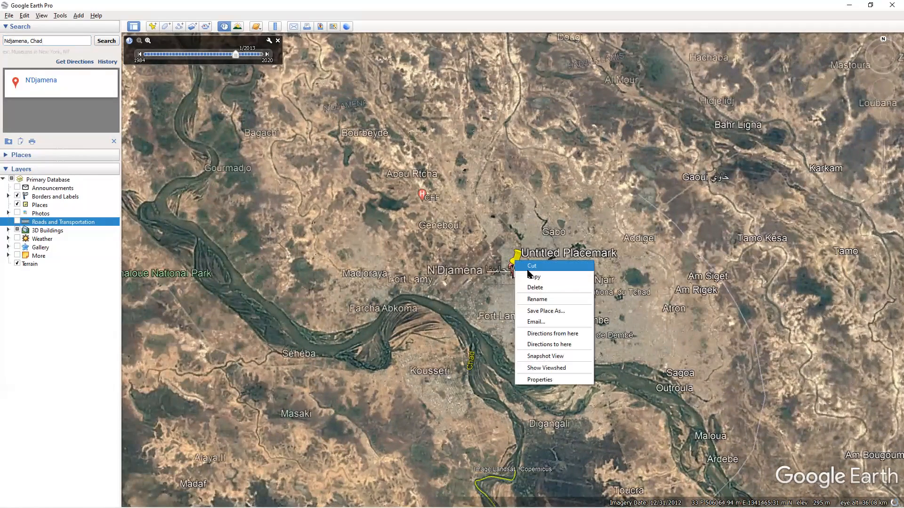
click(535, 288)
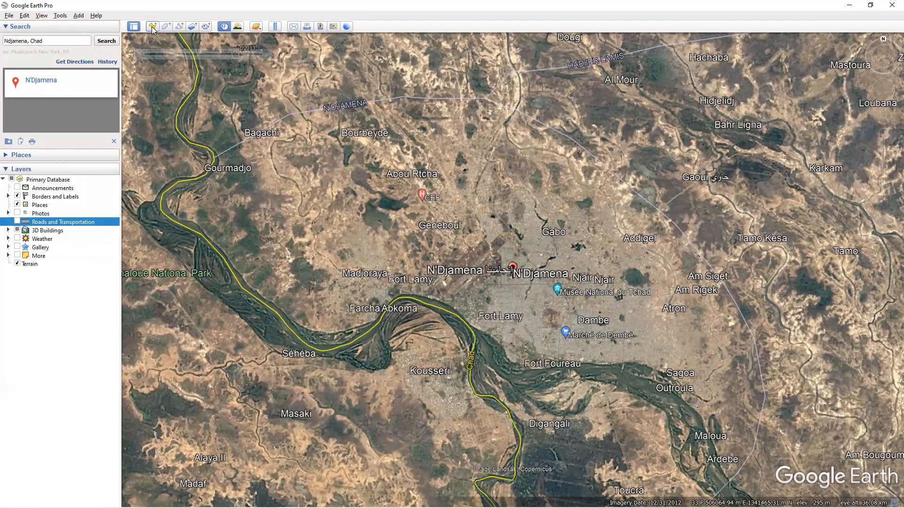
Add a placemark at N'Djamena, name it Ndjamena, and move and widen its properties dialog beside the city.
click(152, 27)
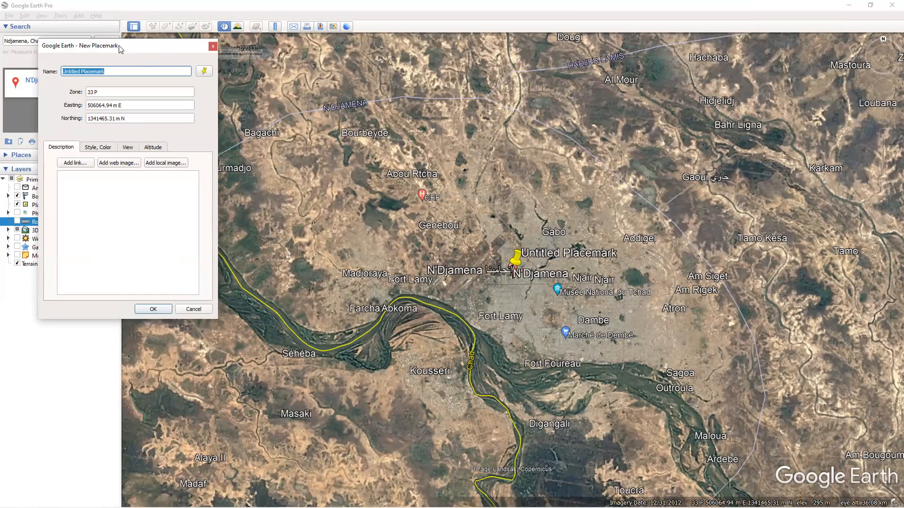
click(128, 71)
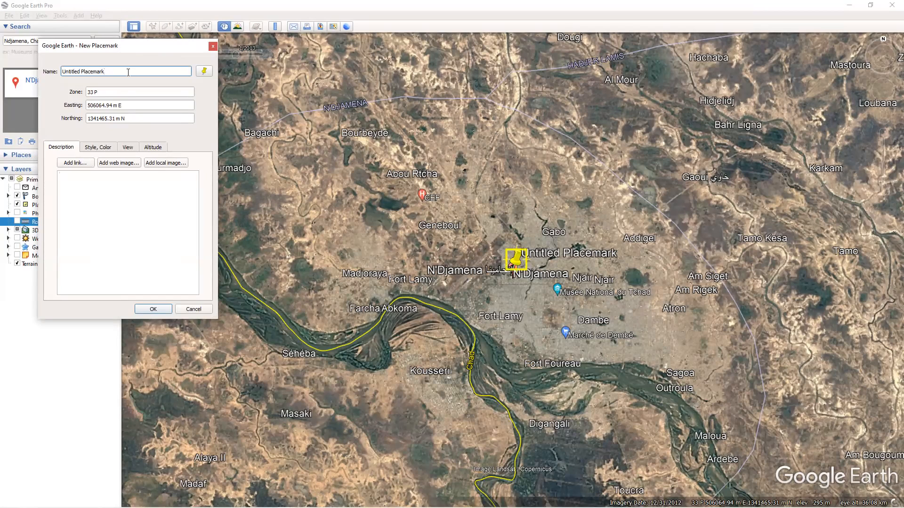
drag(128, 72, 60, 73)
drag(137, 50, 303, 132)
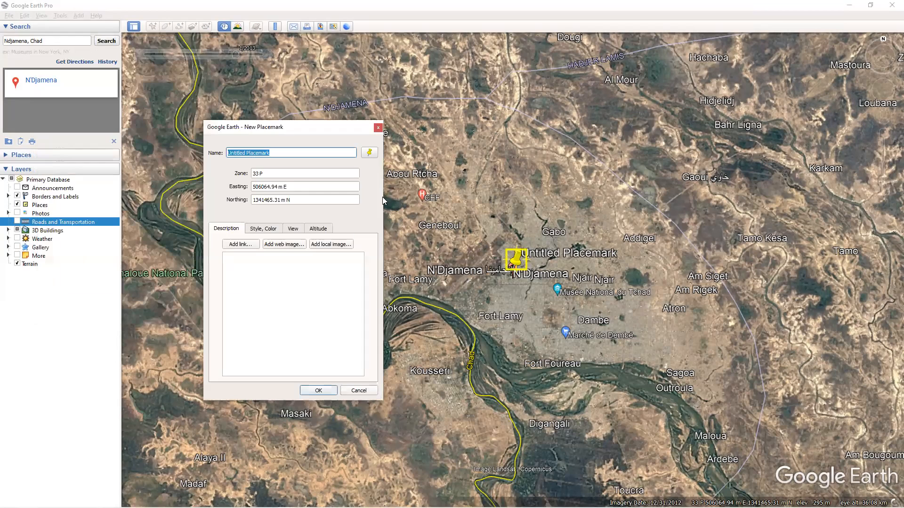
drag(385, 198, 508, 198)
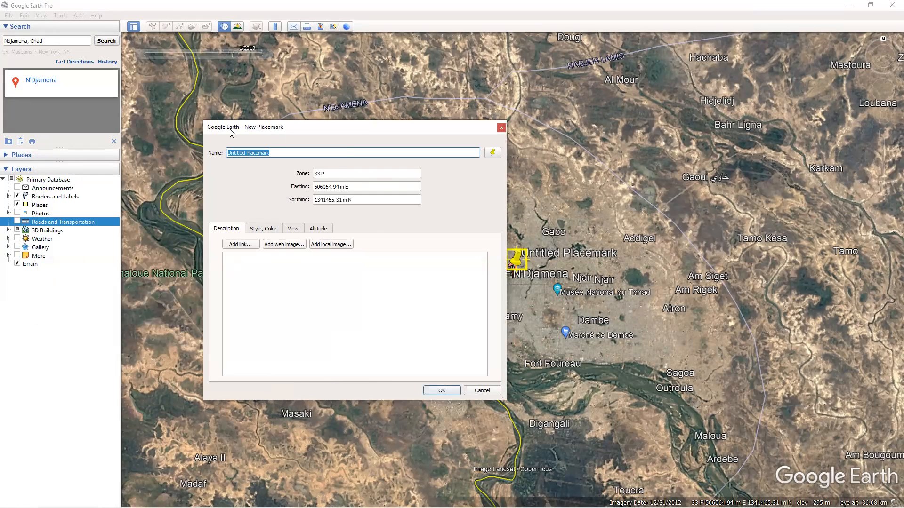
drag(273, 131, 231, 130)
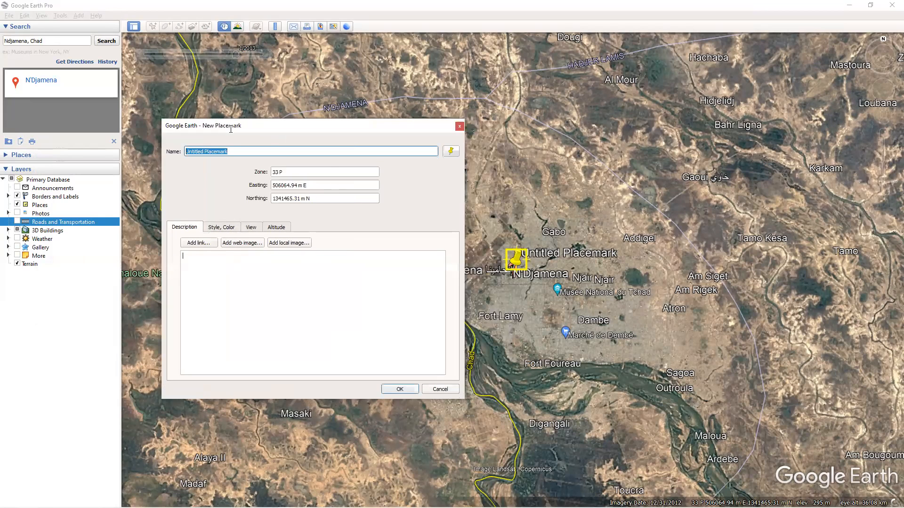
text(Ndjamena)
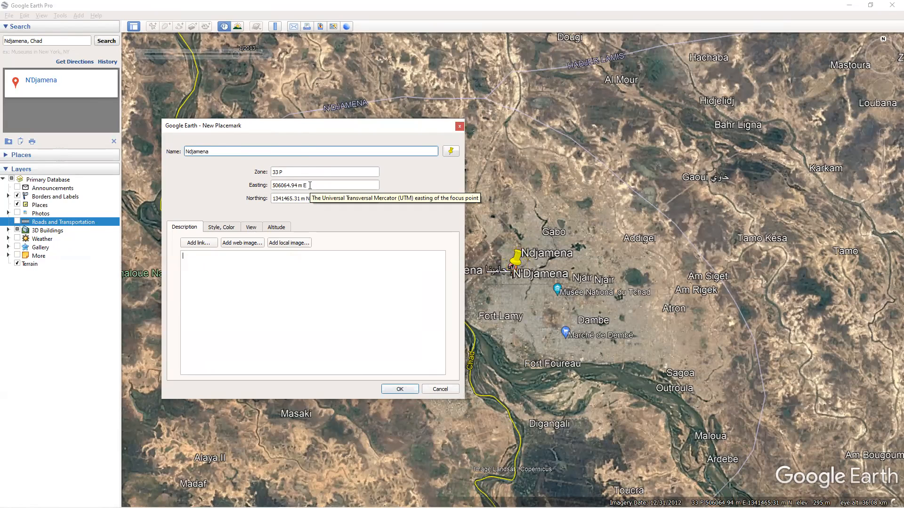
Examine the new placemark's northing, description and style and colour settings.
click(323, 198)
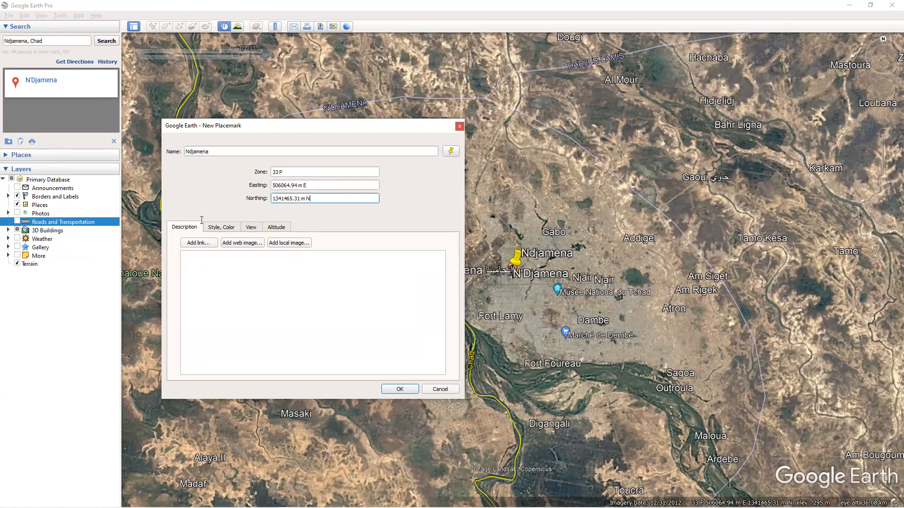
click(212, 295)
click(220, 228)
click(193, 227)
click(254, 151)
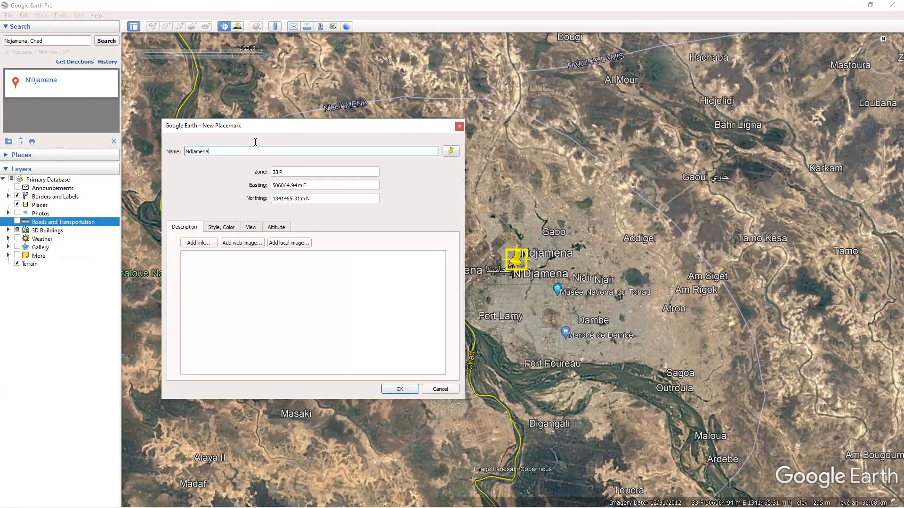
Choose the red N marker as the Ndjamena placemark's icon and save the placemark.
click(452, 152)
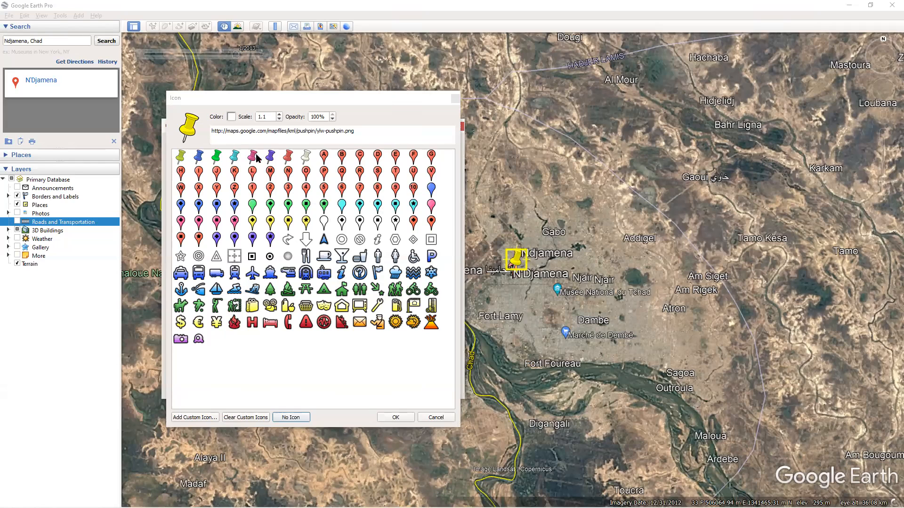
click(305, 156)
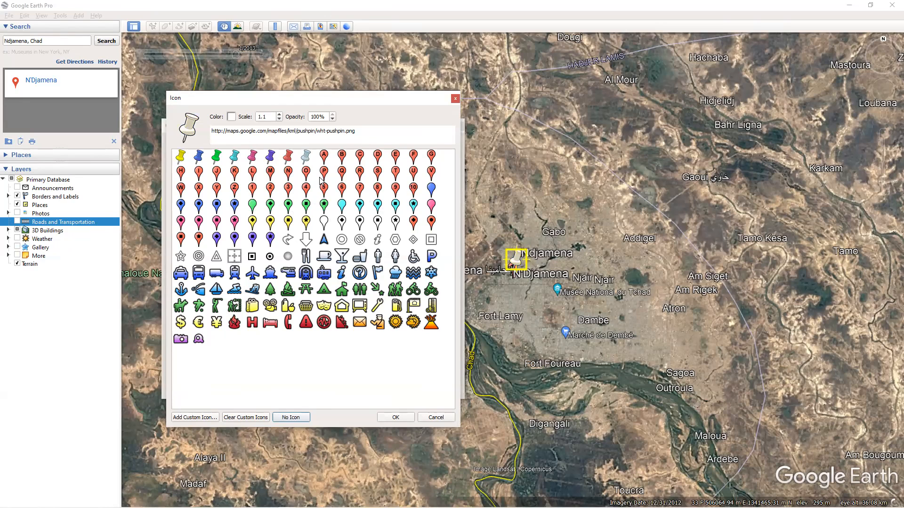
click(324, 157)
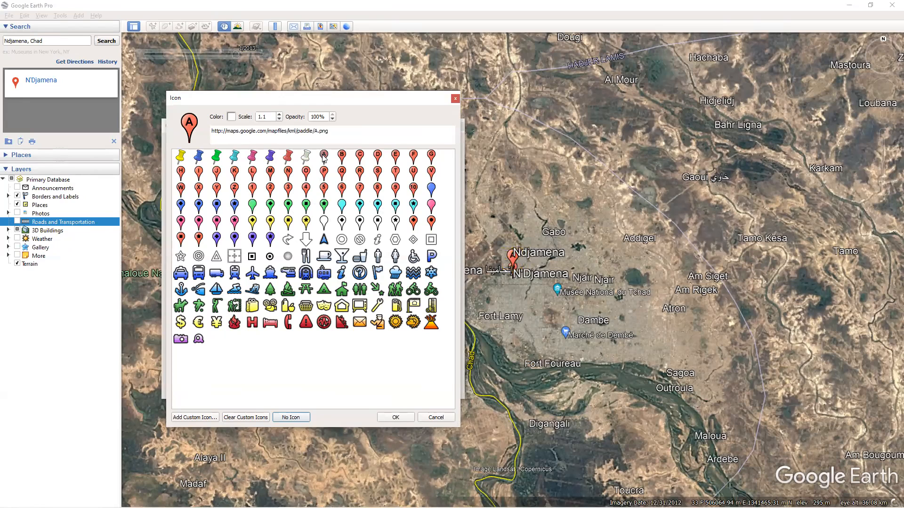
click(289, 173)
click(394, 418)
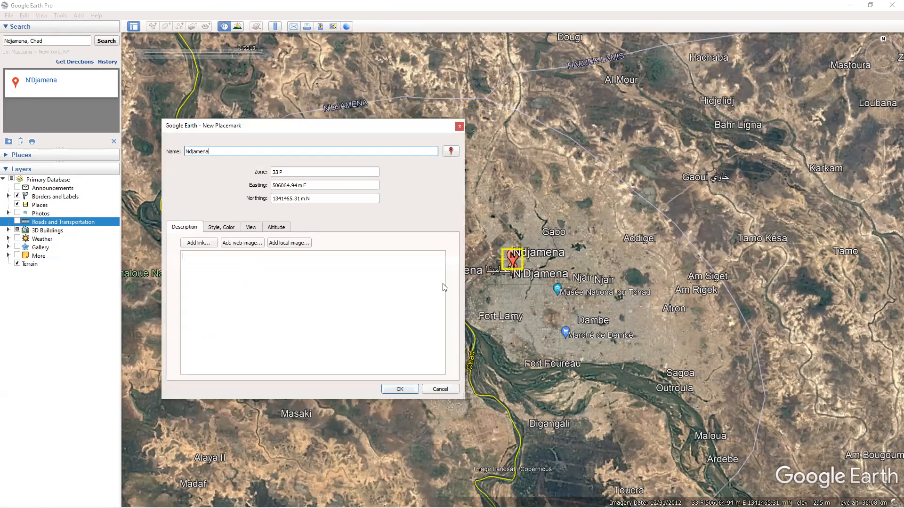
click(401, 389)
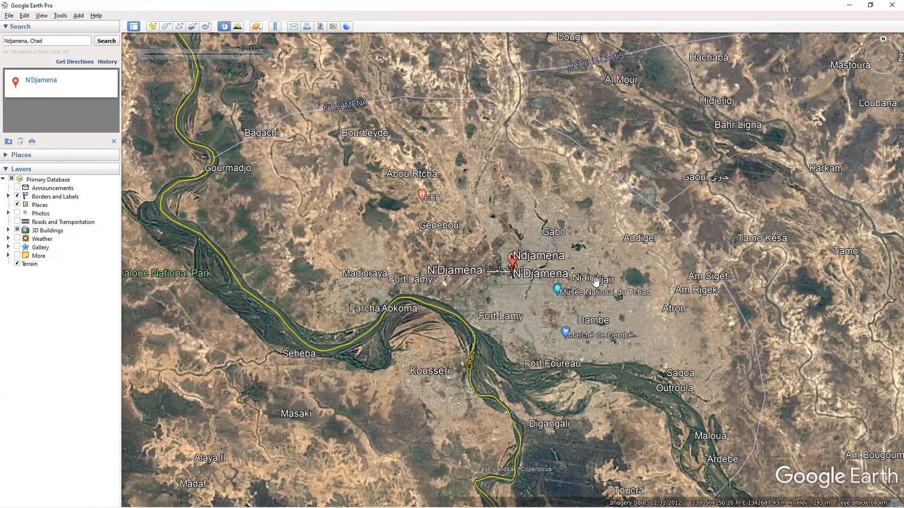
Expand the Borders and Labels layer group and look through the sublayers of the More group.
scroll(448, 251, down, 5)
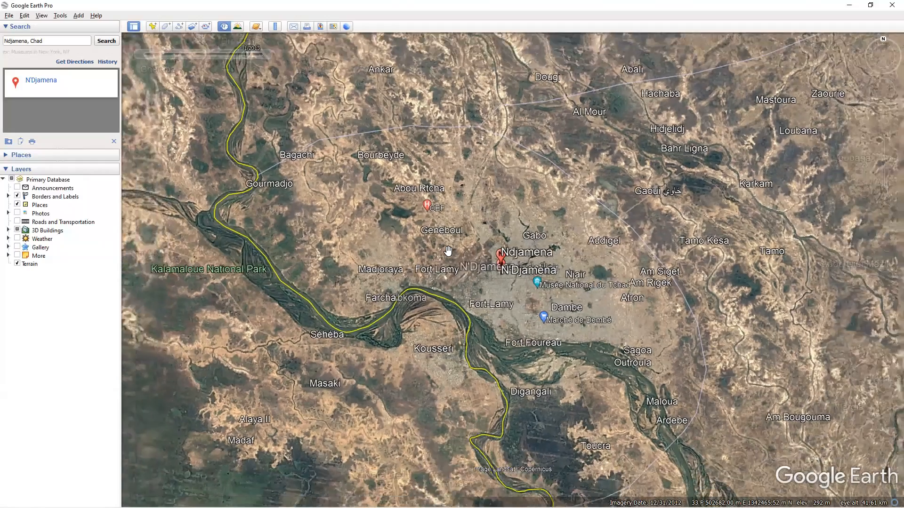
scroll(448, 251, down, 3)
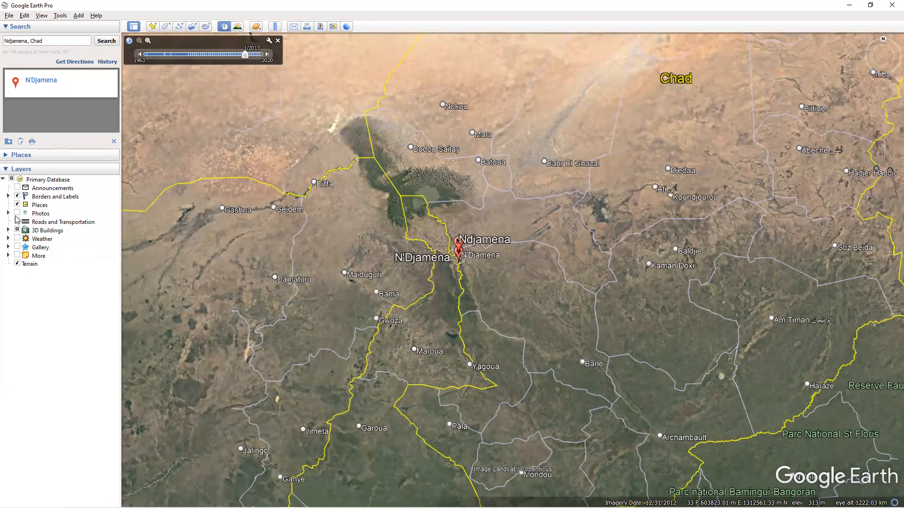
click(20, 169)
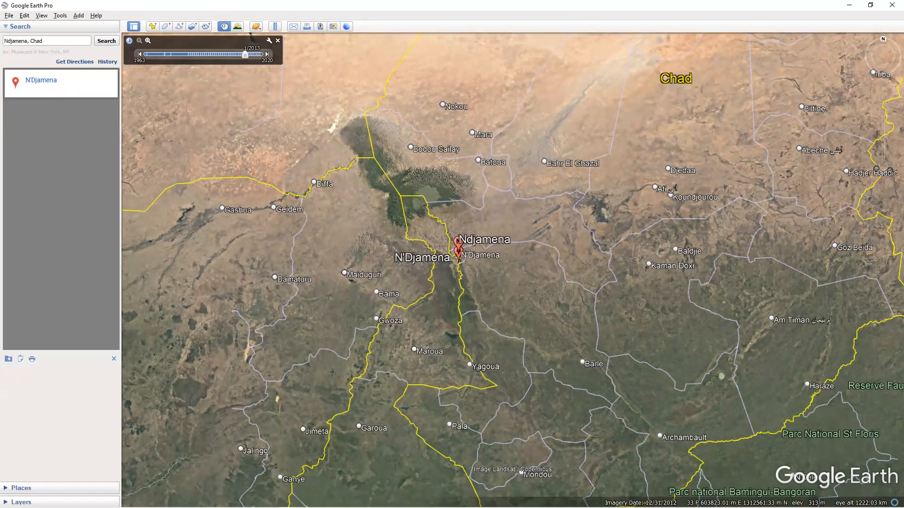
click(29, 502)
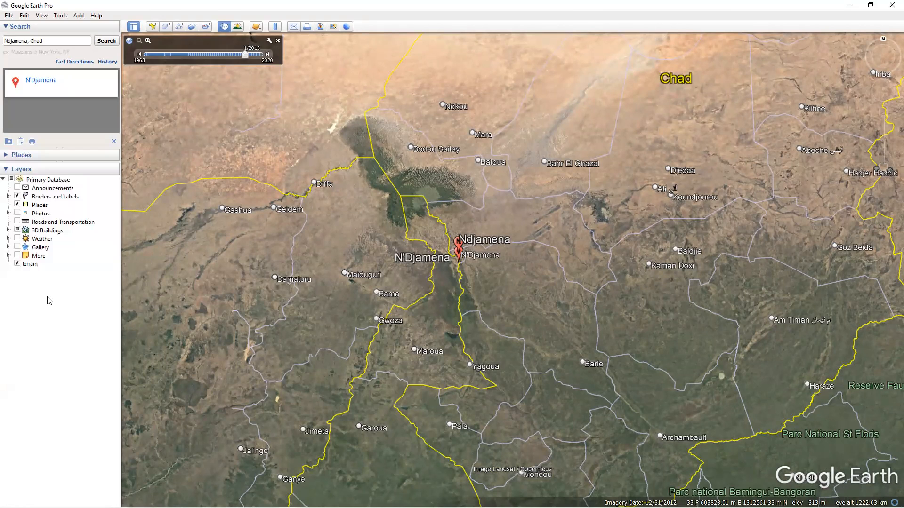
click(18, 205)
click(18, 205)
click(8, 196)
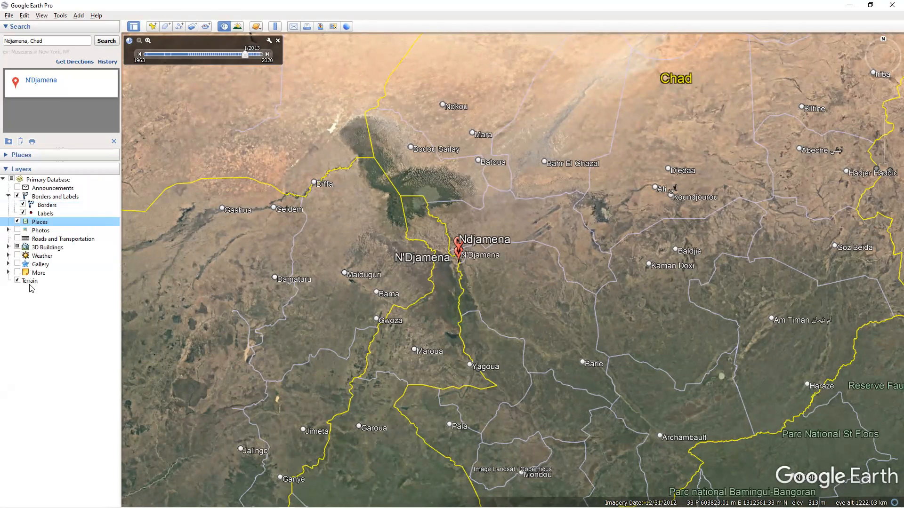
click(8, 273)
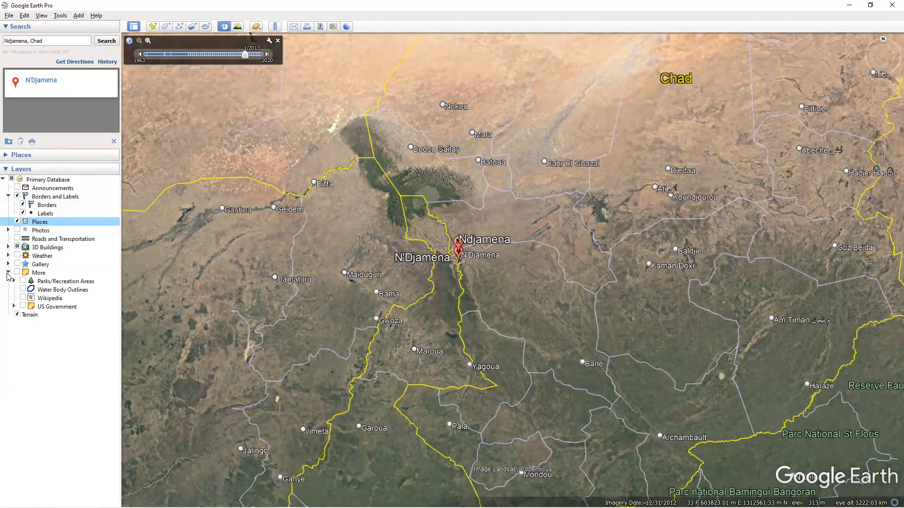
click(8, 273)
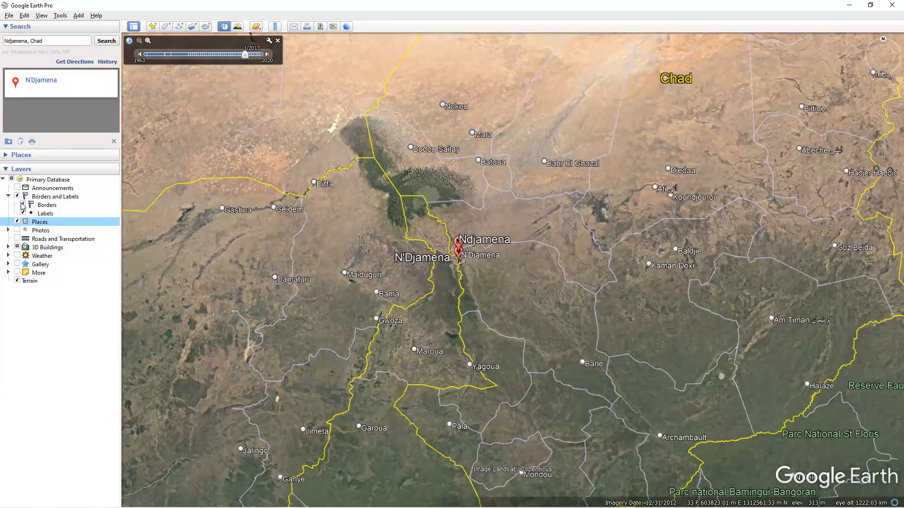
Try the Borders, Labels and Places layer switches, leaving Borders and Places on and Labels off.
click(22, 206)
click(24, 214)
click(22, 213)
click(19, 224)
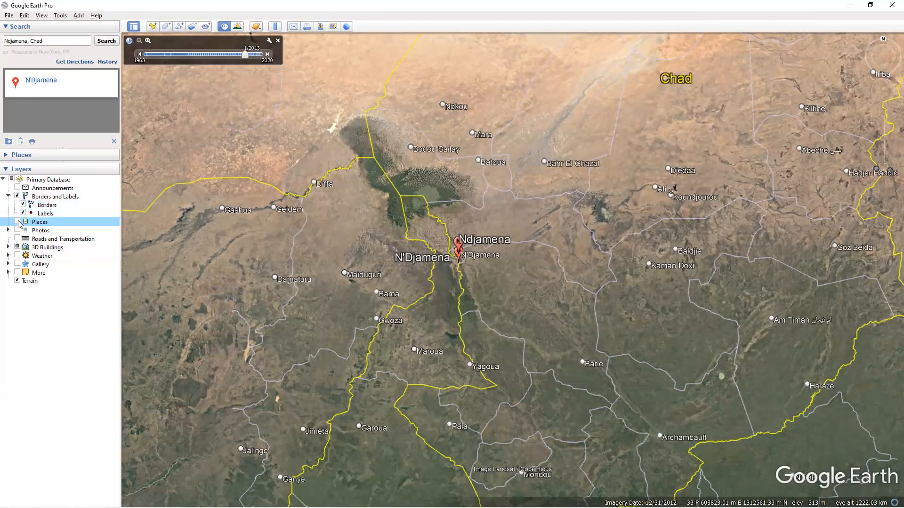
click(22, 213)
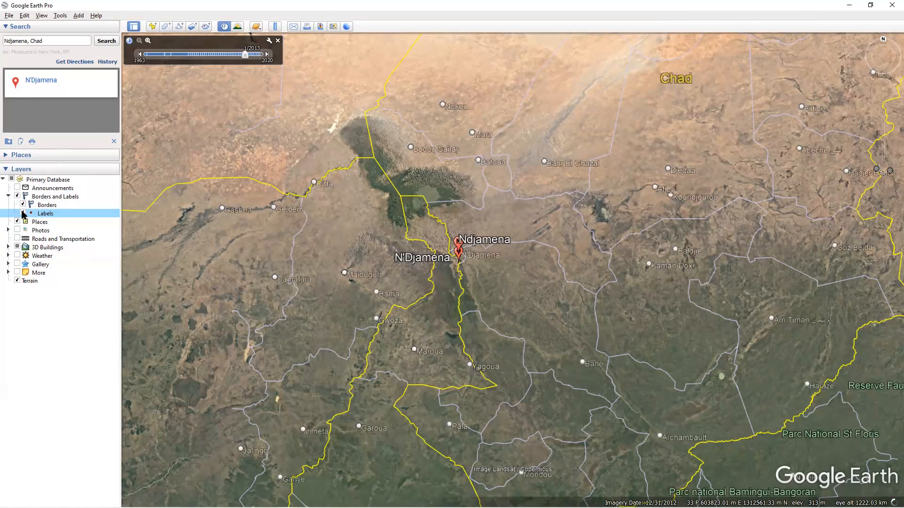
Open the information balloon of the N'Djamena search marker and close it again.
scroll(413, 272, down, 2)
scroll(413, 272, down, 6)
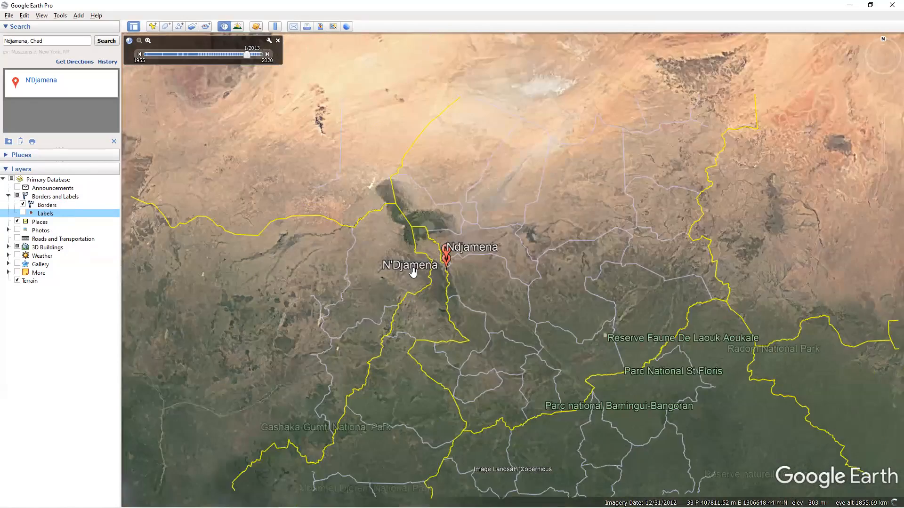
scroll(464, 272, up, 5)
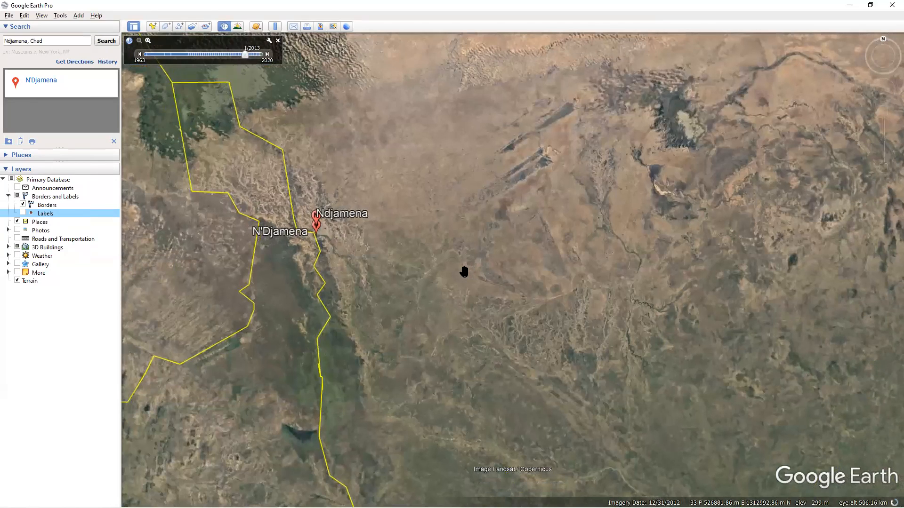
click(316, 224)
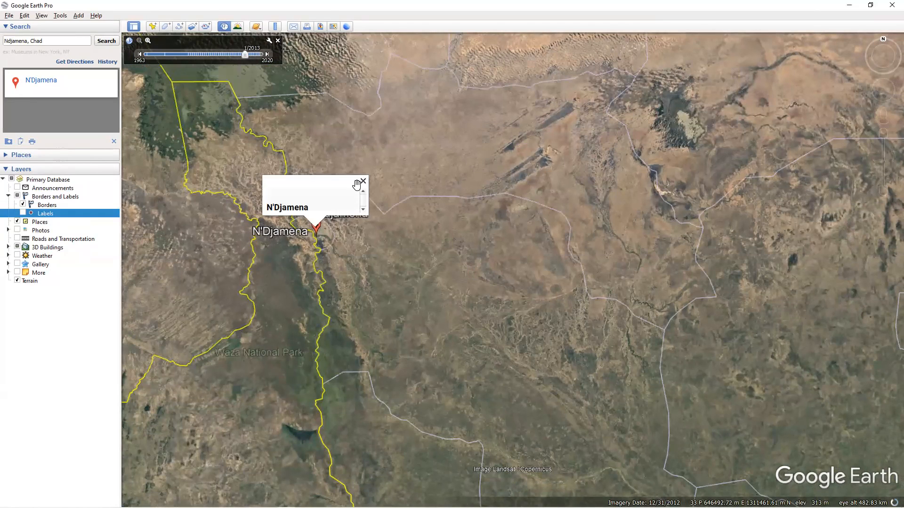
click(366, 248)
click(325, 212)
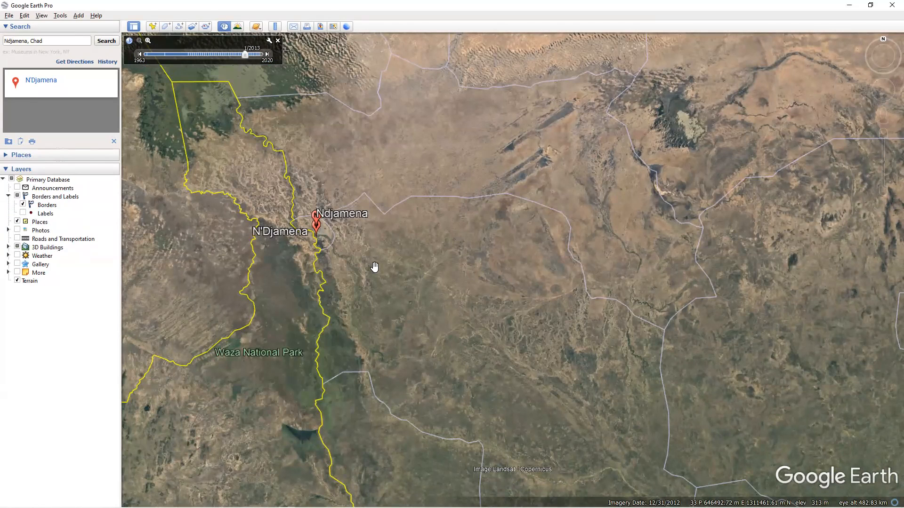
Move the historical imagery to a more recent date and turn off the historical imagery view.
scroll(356, 241, down, 3)
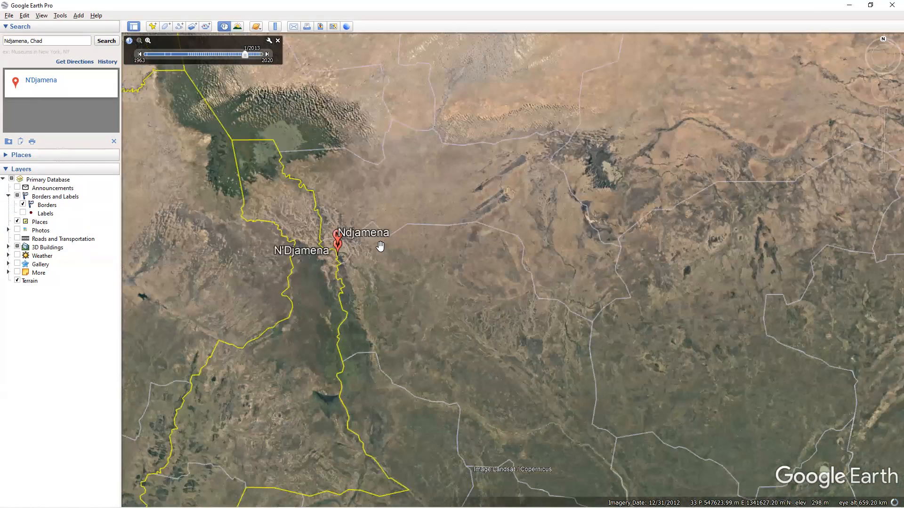
drag(244, 54, 253, 53)
click(277, 41)
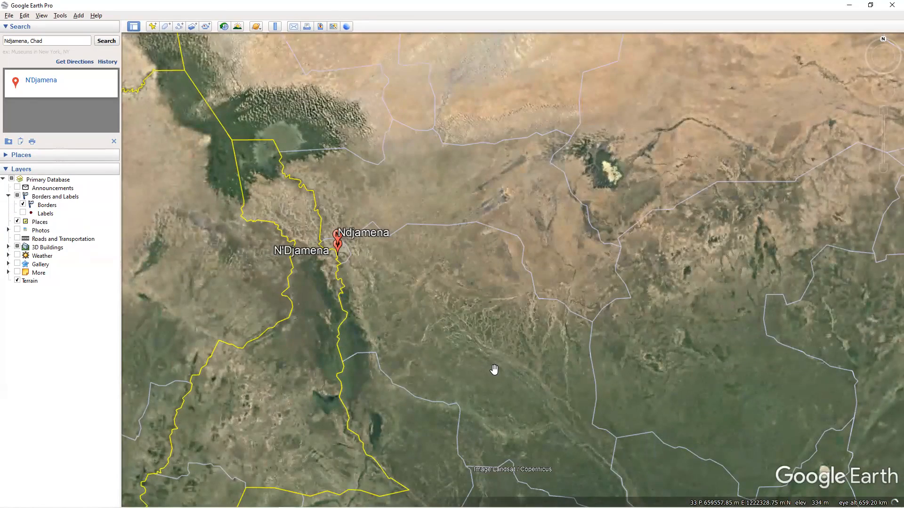
Show Central and East Africa and switch the Labels and Borders layers on and off to compare the map.
scroll(494, 370, down, 3)
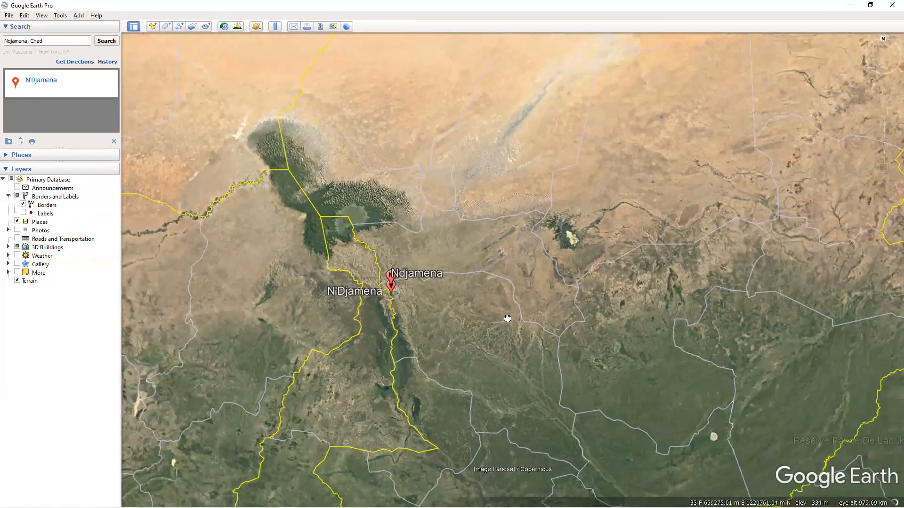
scroll(506, 319, down, 4)
drag(743, 414, 433, 299)
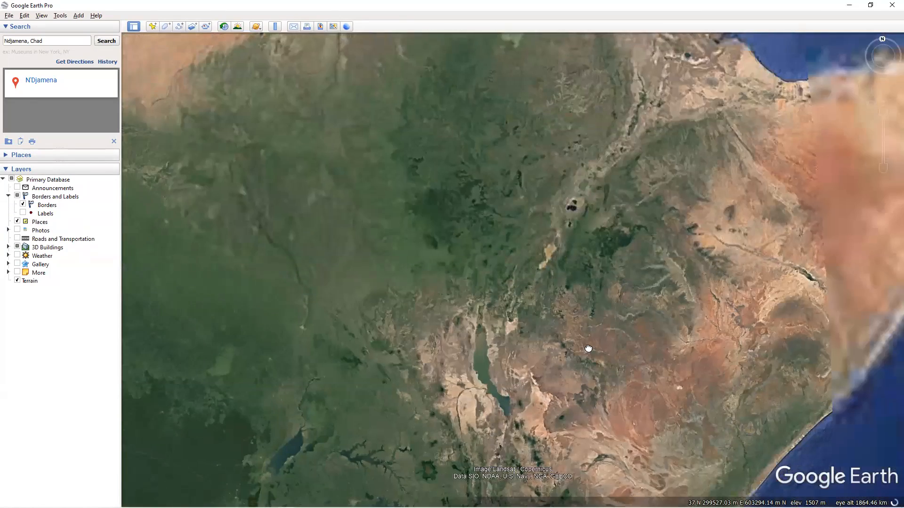
scroll(575, 308, down, 3)
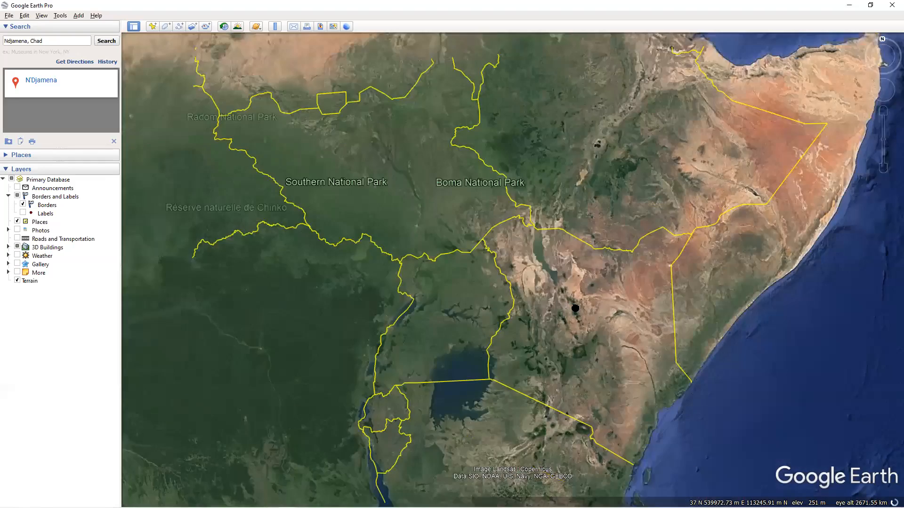
drag(582, 373, 535, 383)
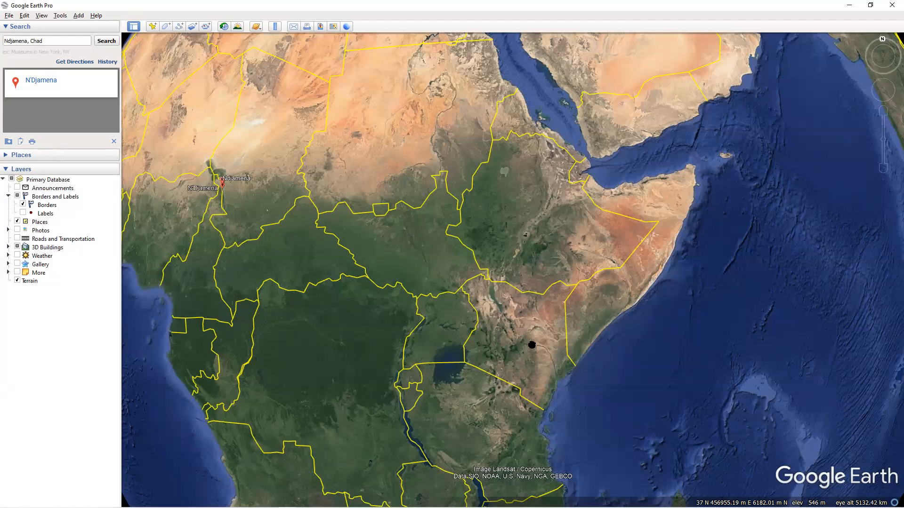
click(23, 214)
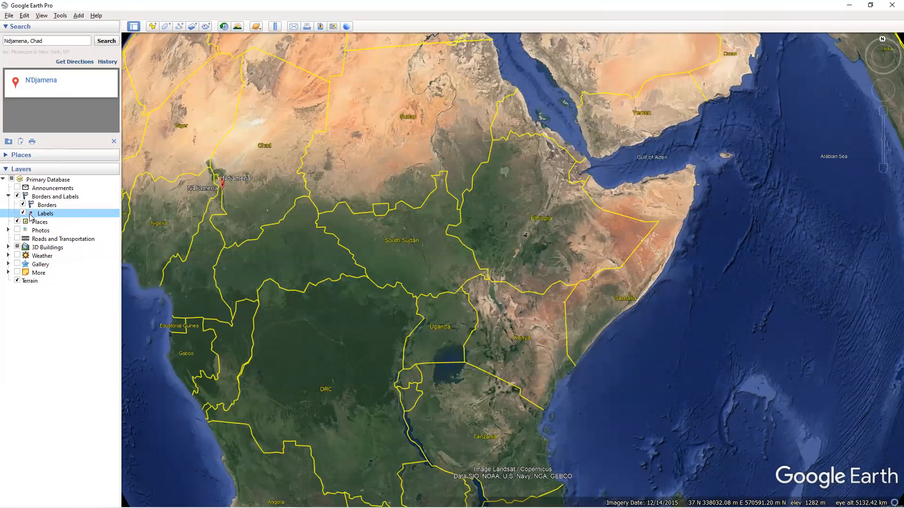
click(23, 214)
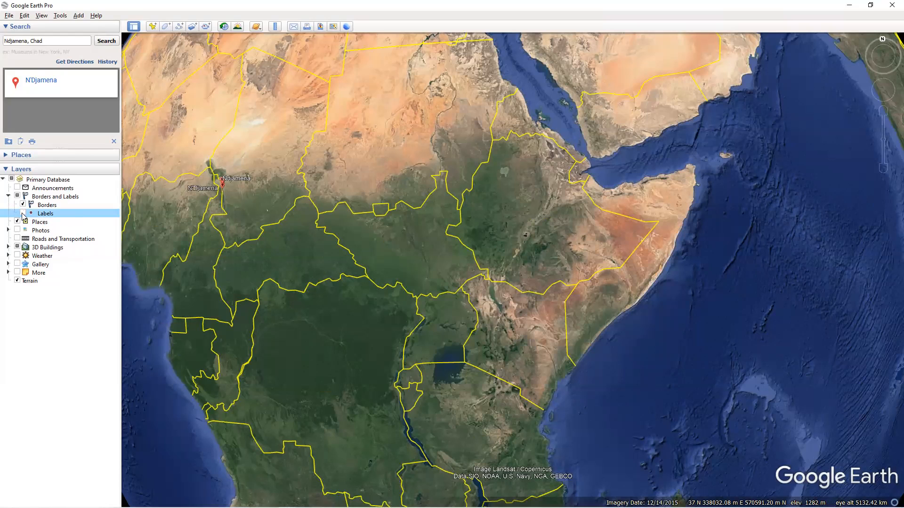
click(23, 206)
click(24, 205)
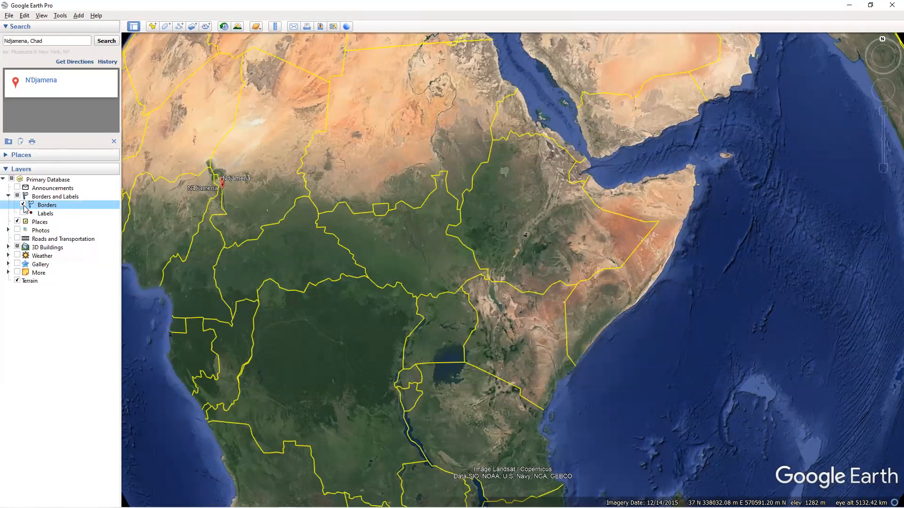
Turn the Labels layer on and search for Nairobi.
click(23, 214)
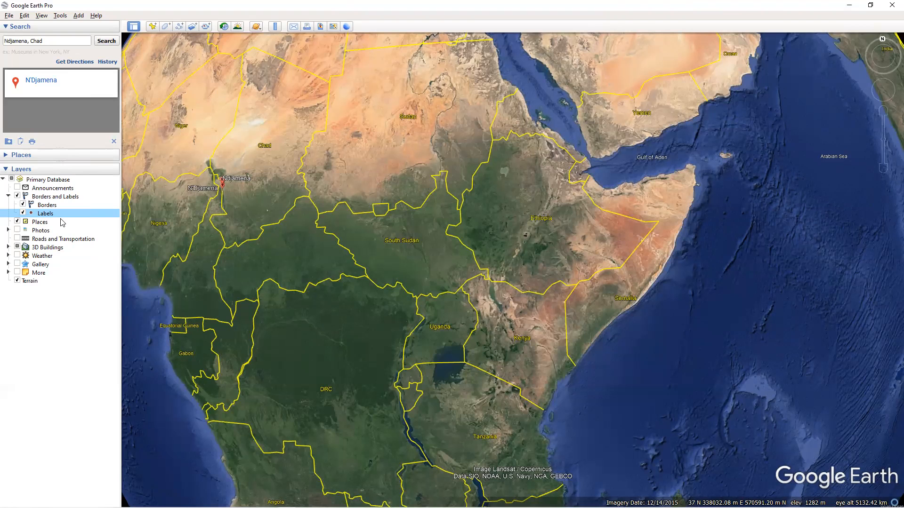
scroll(389, 320, down, 1)
scroll(390, 320, down, 2)
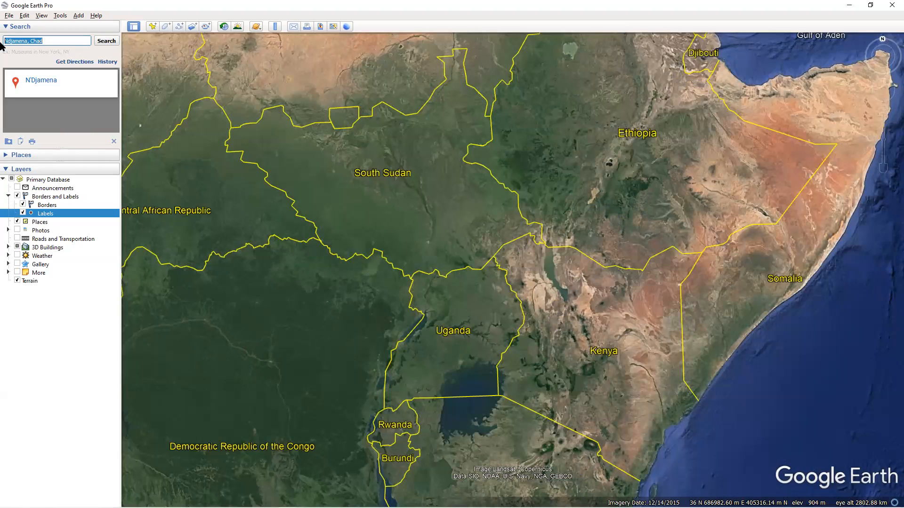
text(Nairobi)
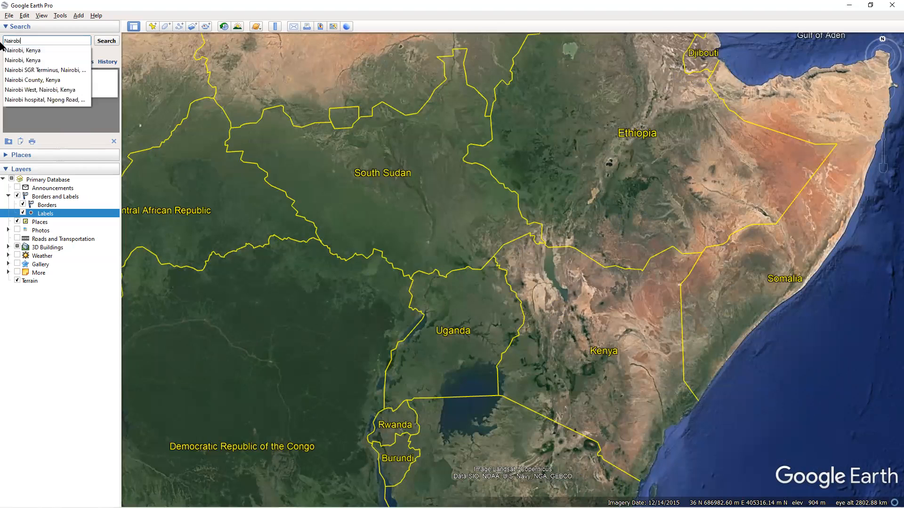
click(106, 42)
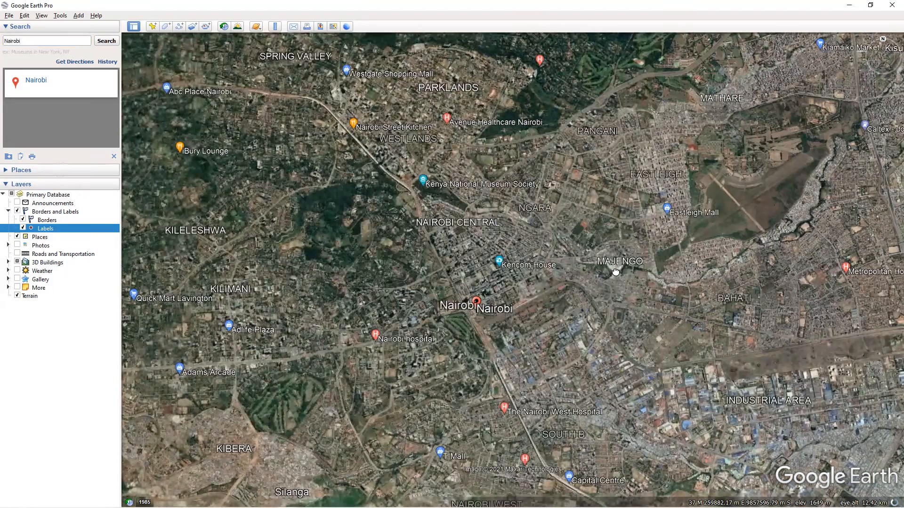
Start a new placemark over central Nairobi with the green pushpin as its icon.
click(152, 26)
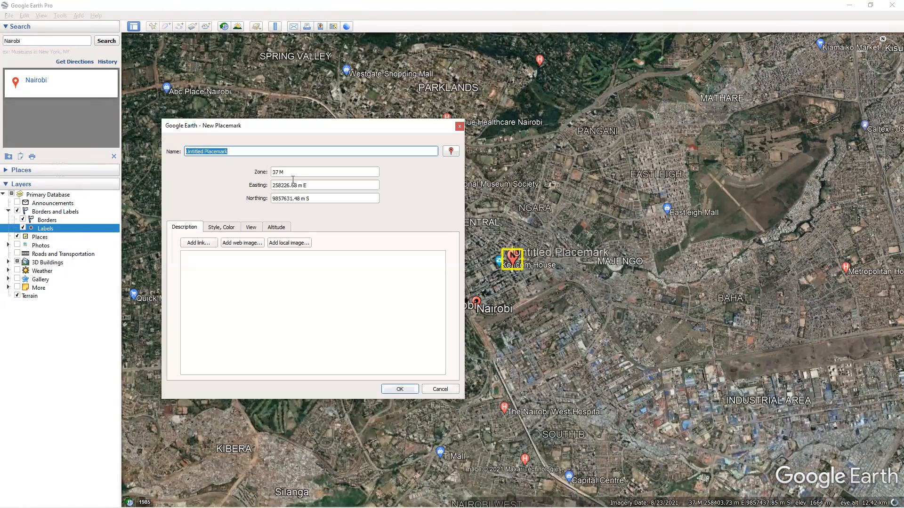
click(451, 151)
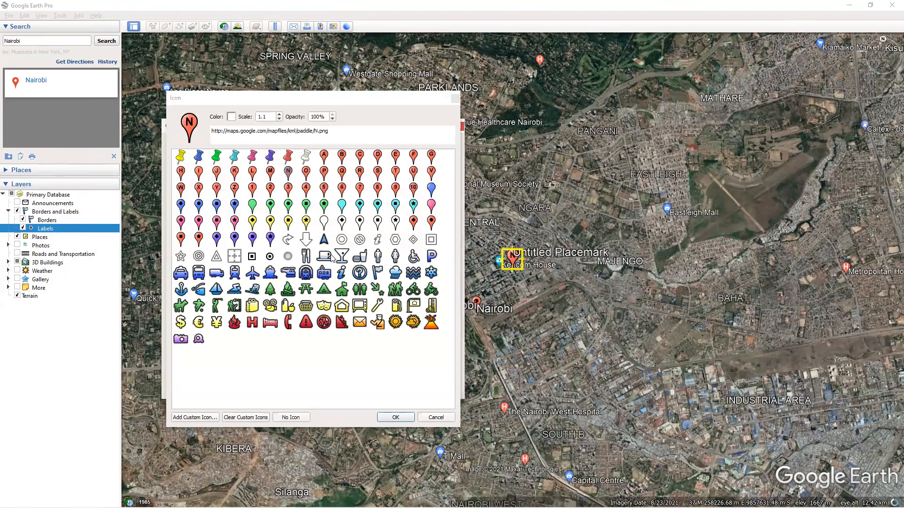
click(216, 157)
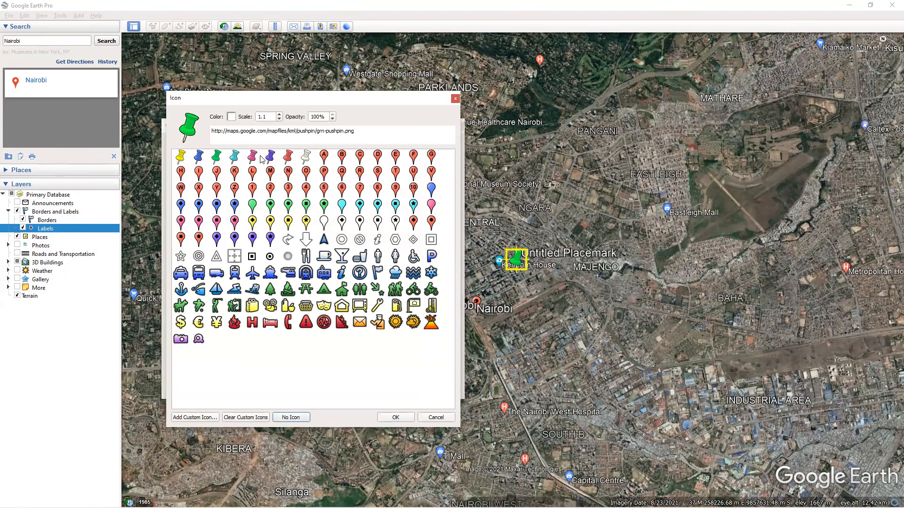
click(396, 417)
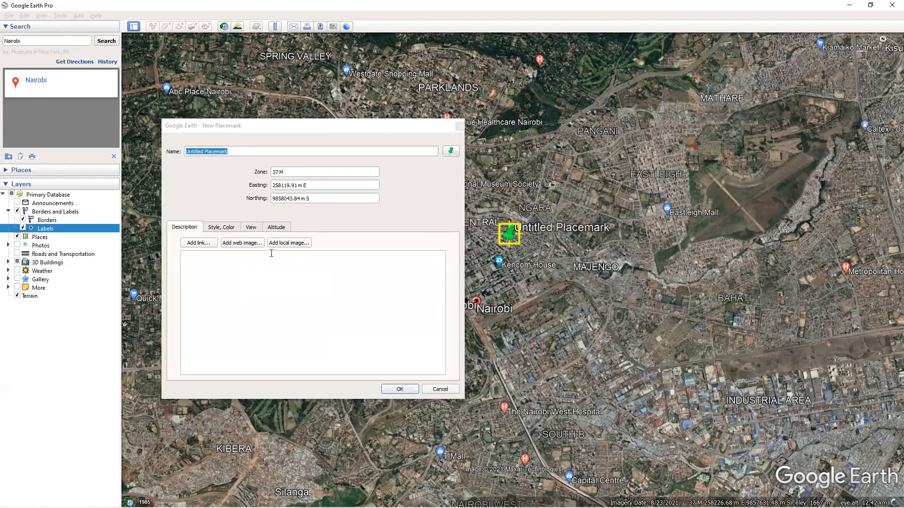
Increase the icon scale of the new Nairobi placemark to 2.7.
click(219, 228)
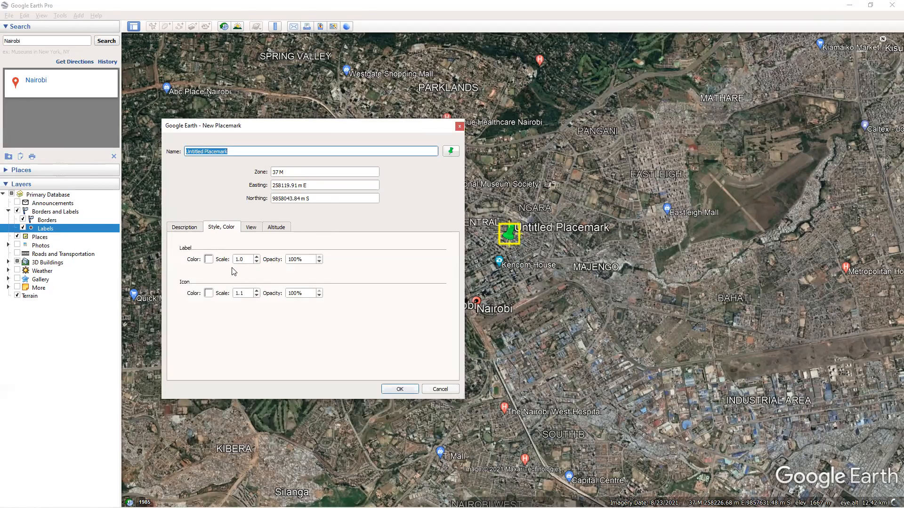
click(257, 291)
click(257, 291)
click(257, 291)
click(257, 291)
click(258, 291)
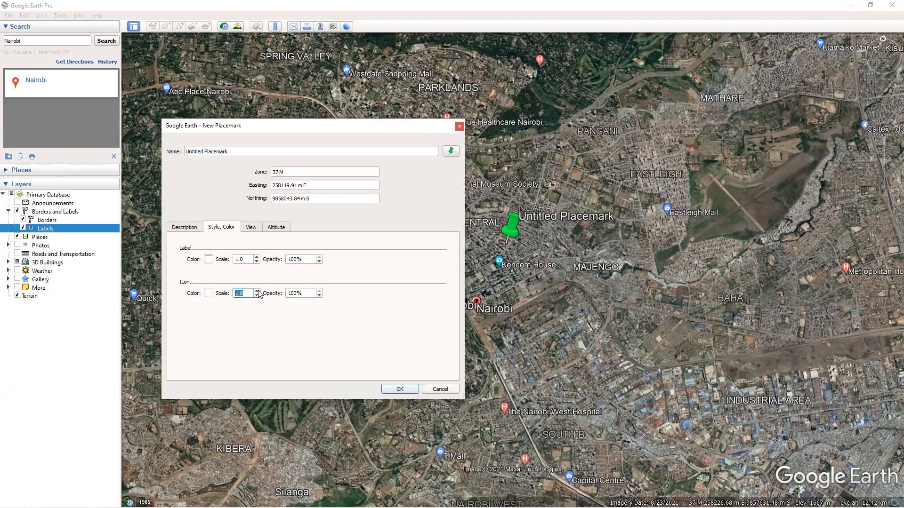
click(257, 291)
click(257, 291)
click(257, 291)
click(257, 291)
click(257, 291)
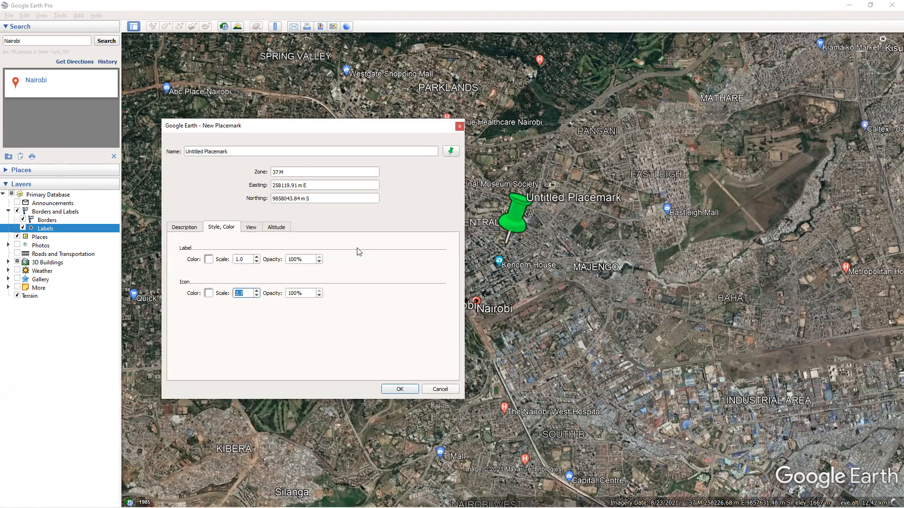
click(247, 294)
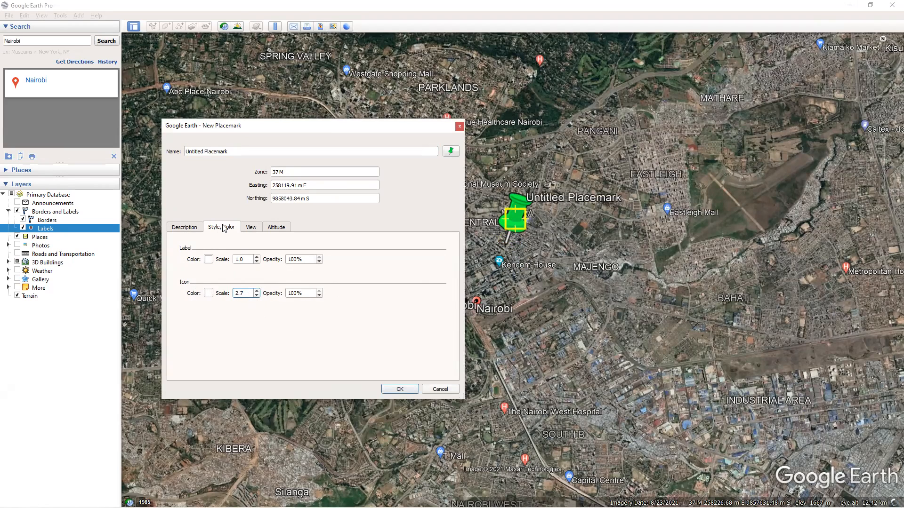
Check the Nairobi placemark's view and altitude settings, name it NBO and save it.
click(251, 228)
click(273, 228)
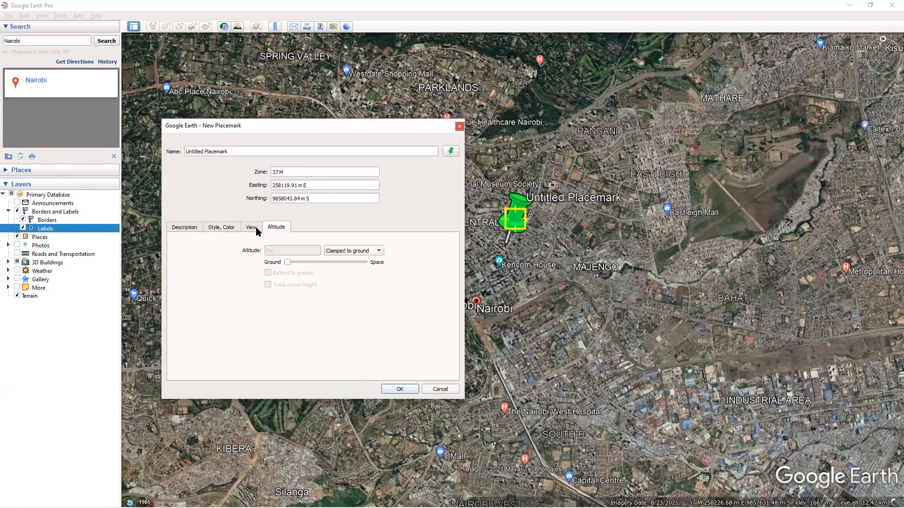
click(227, 233)
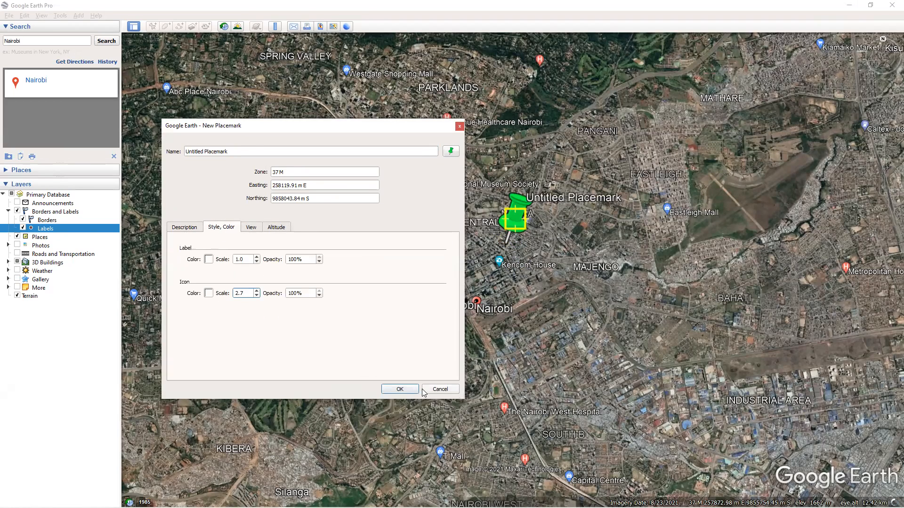
drag(255, 149, 170, 149)
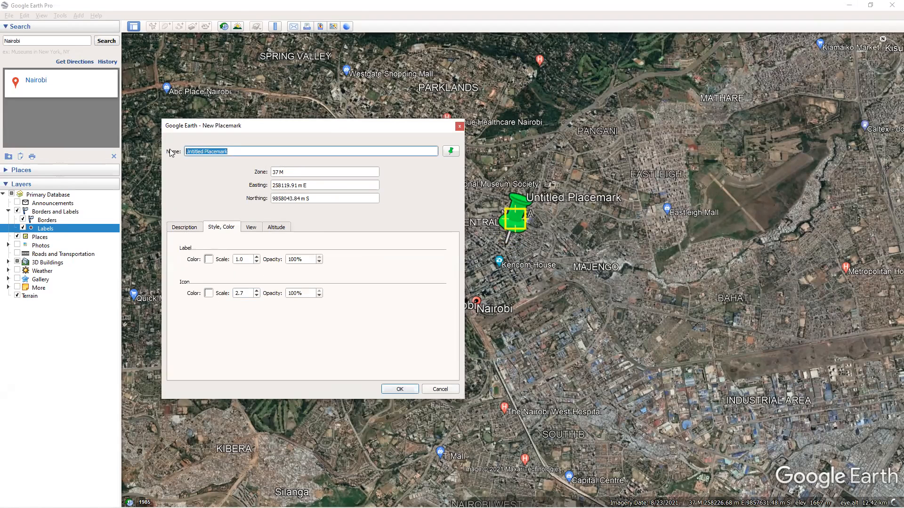
text(NBO)
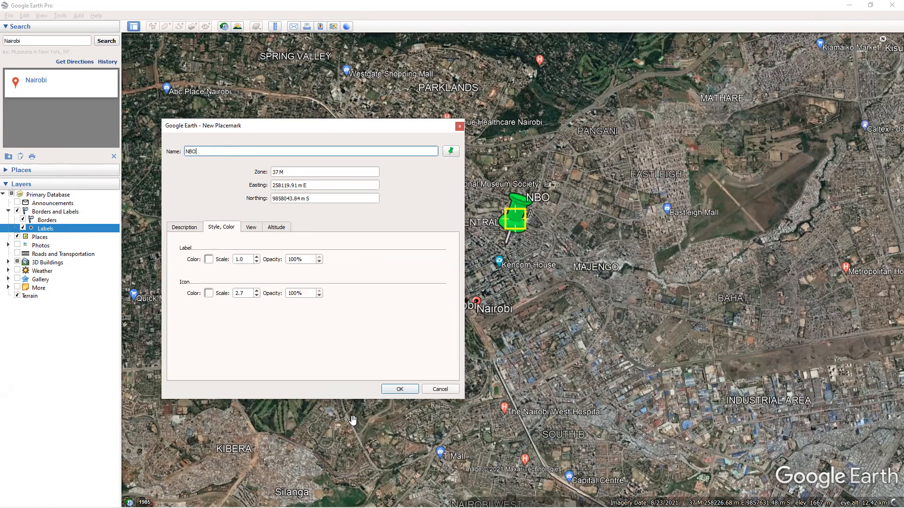
click(395, 390)
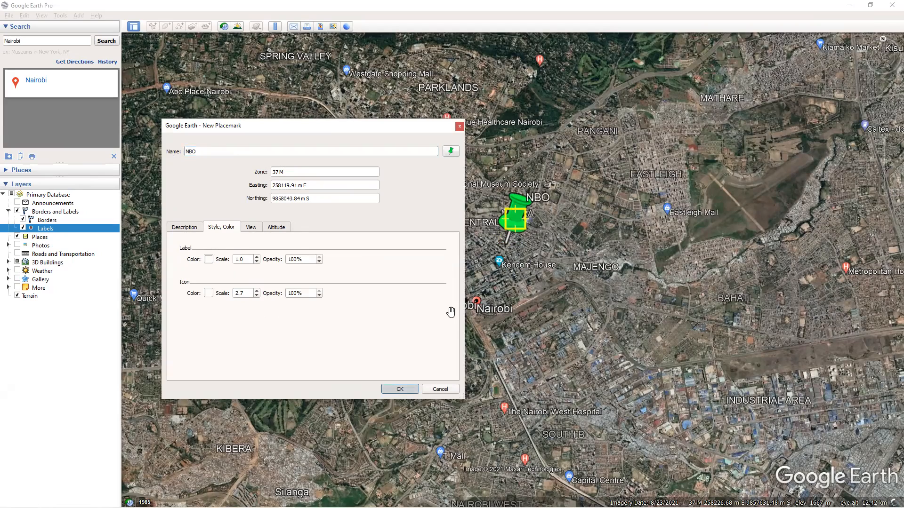
Show the NBO placemark within East Africa and search for Kigali, Rwanda.
scroll(461, 312, down, 1)
scroll(461, 311, down, 1)
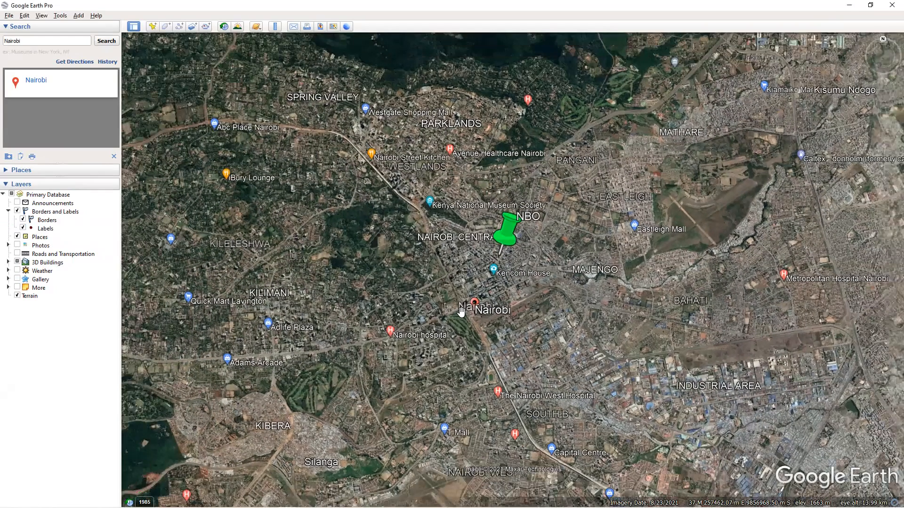
scroll(461, 312, down, 3)
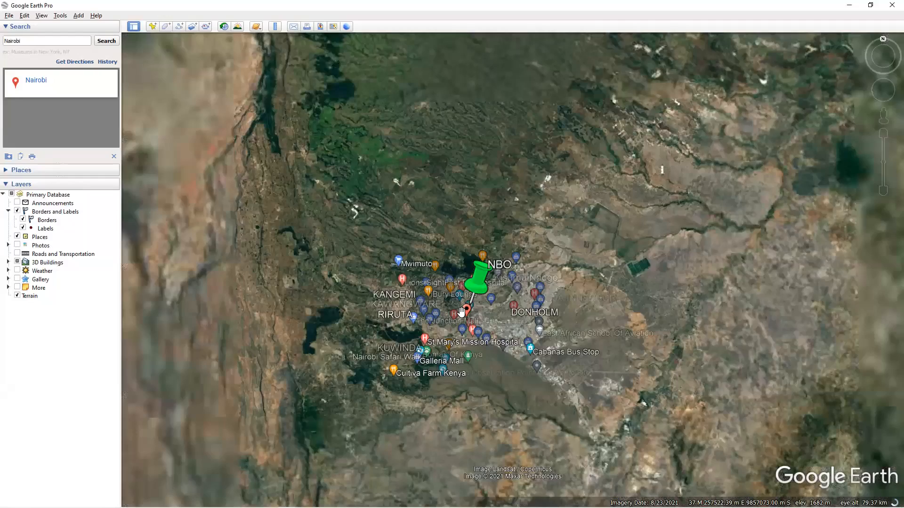
scroll(462, 311, down, 2)
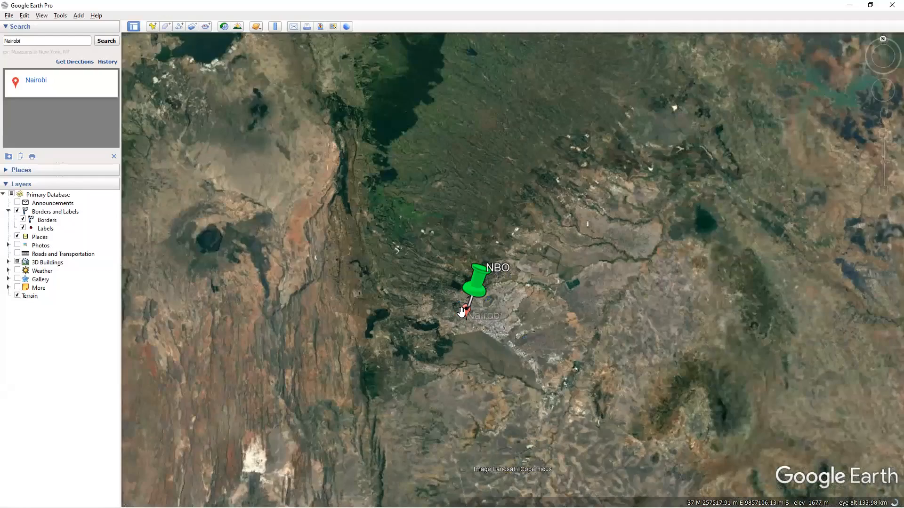
scroll(461, 312, down, 4)
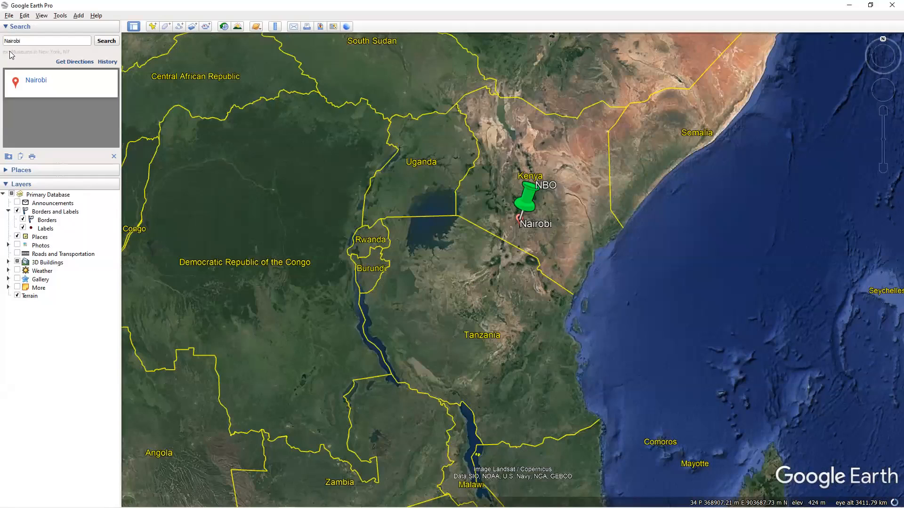
double_click(2, 40)
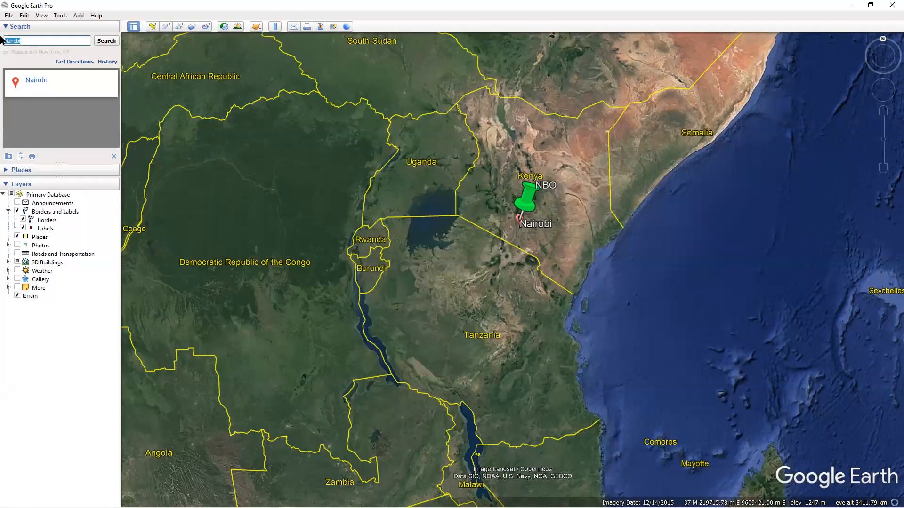
text(Kigali, Rwanda)
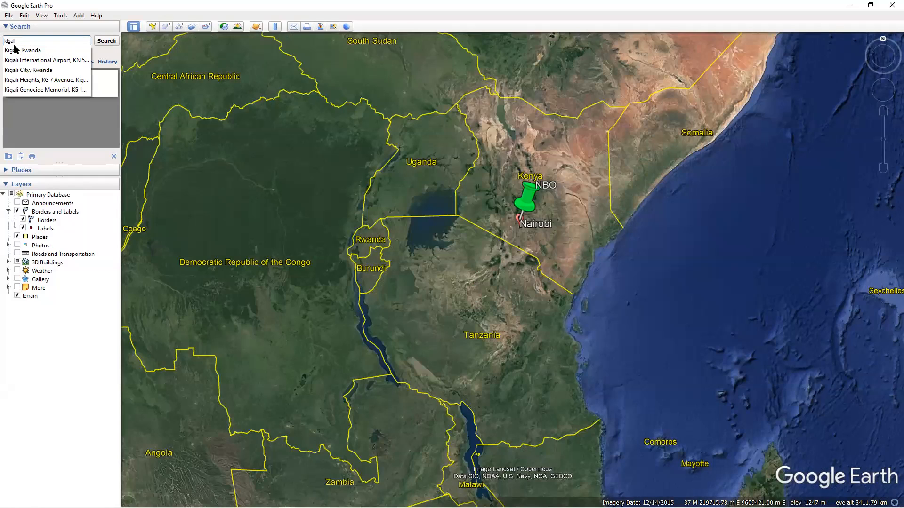
click(17, 51)
click(106, 41)
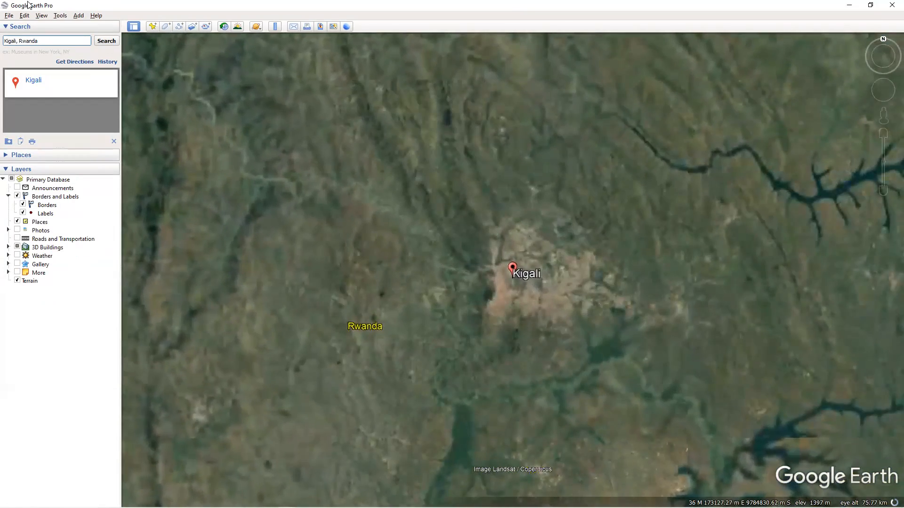
Place a new placemark just above the Kigali search marker and name it KGL.
click(152, 26)
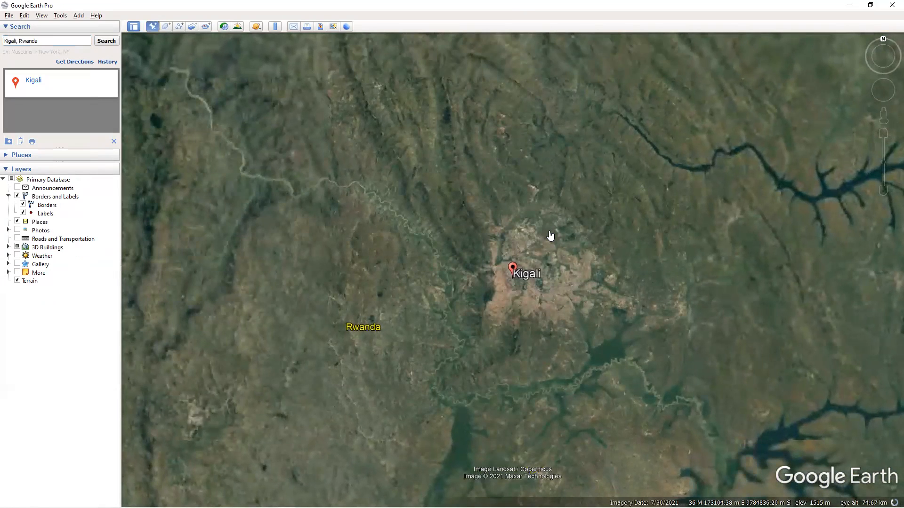
drag(516, 261, 514, 260)
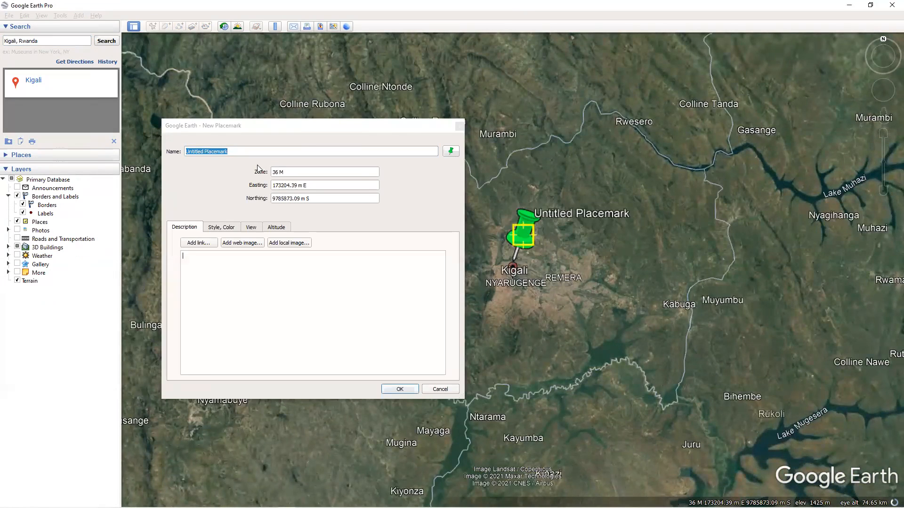
click(165, 153)
text(KGL)
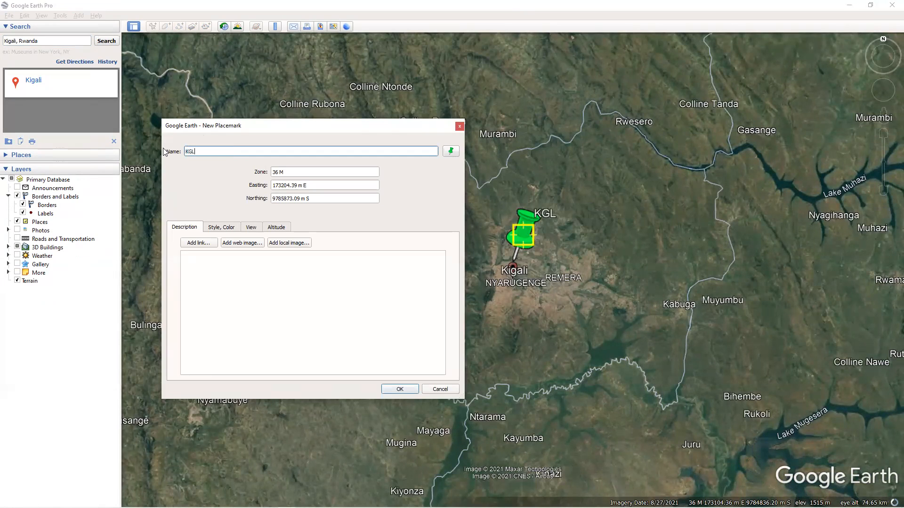
Try orange and green for the KGL placemark's label colour and apply dark red (#aa0000).
click(215, 228)
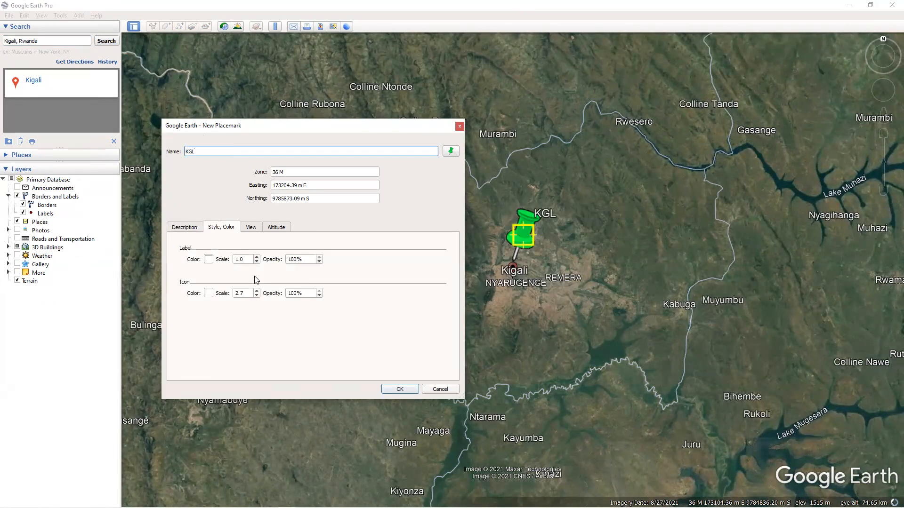
click(208, 262)
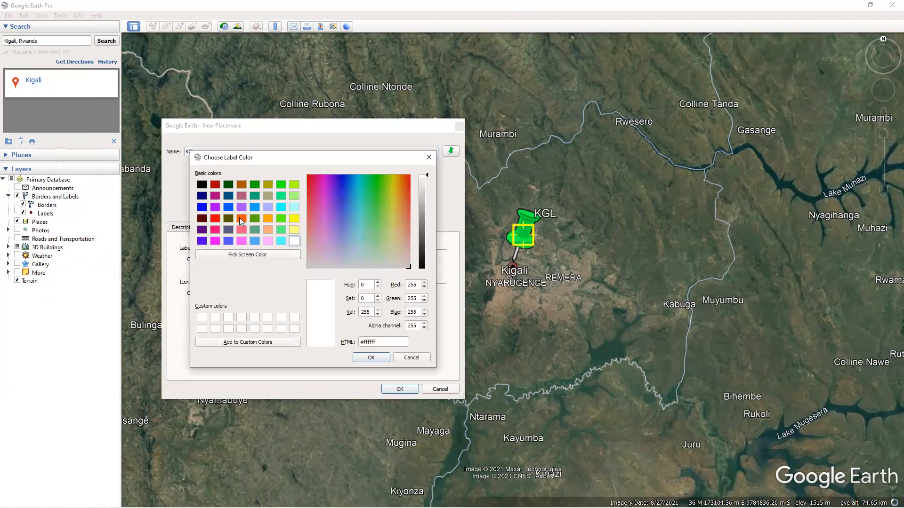
click(240, 219)
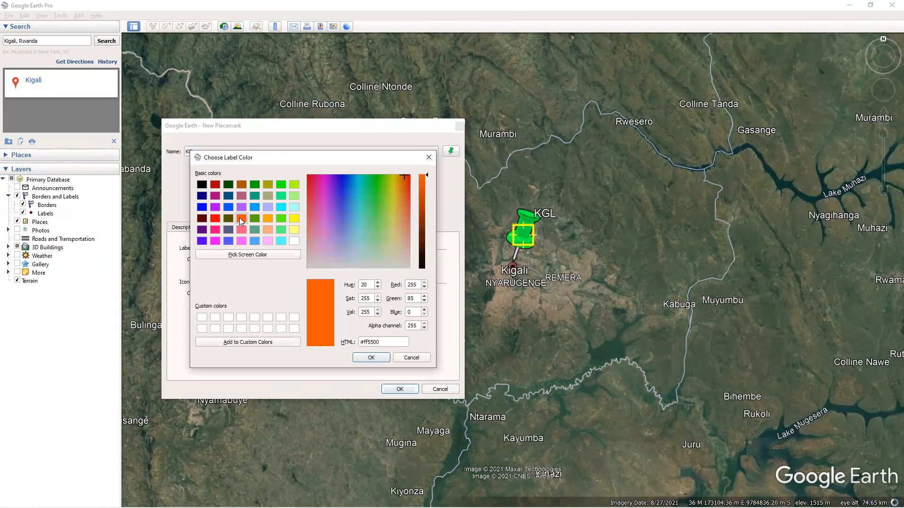
click(282, 218)
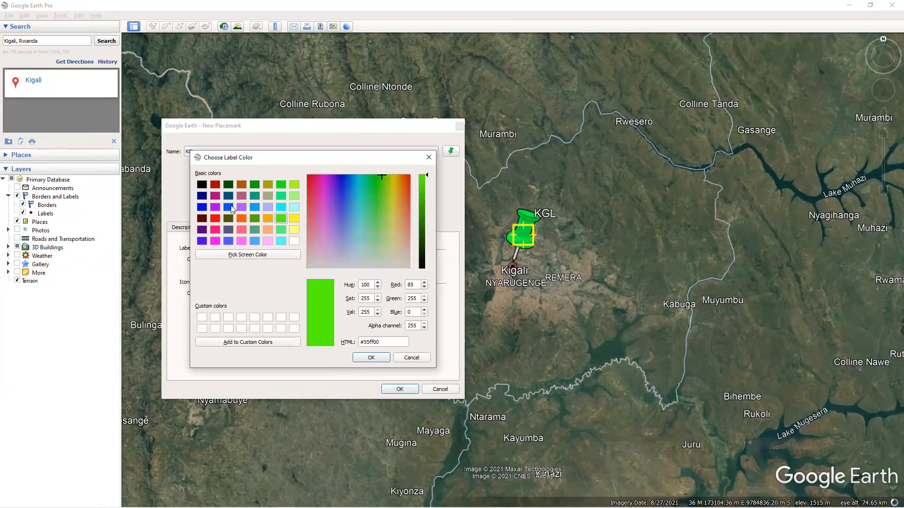
click(216, 184)
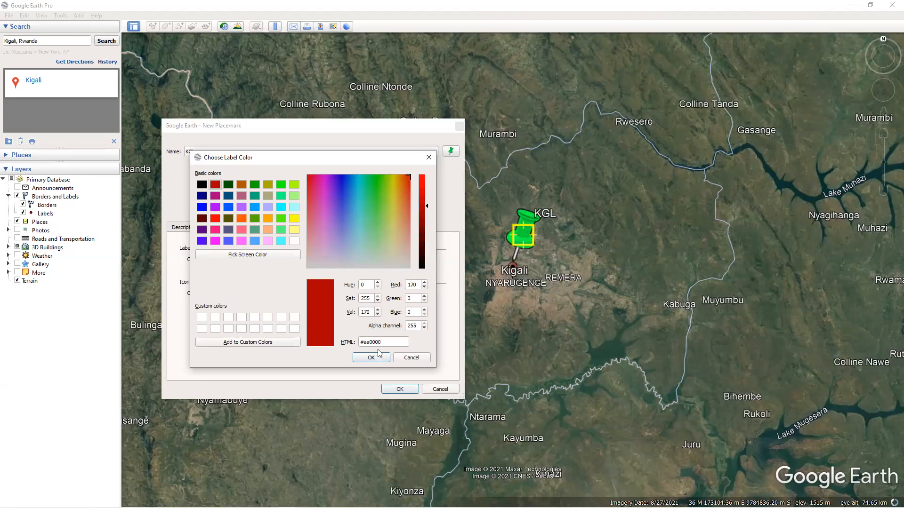
key(Return)
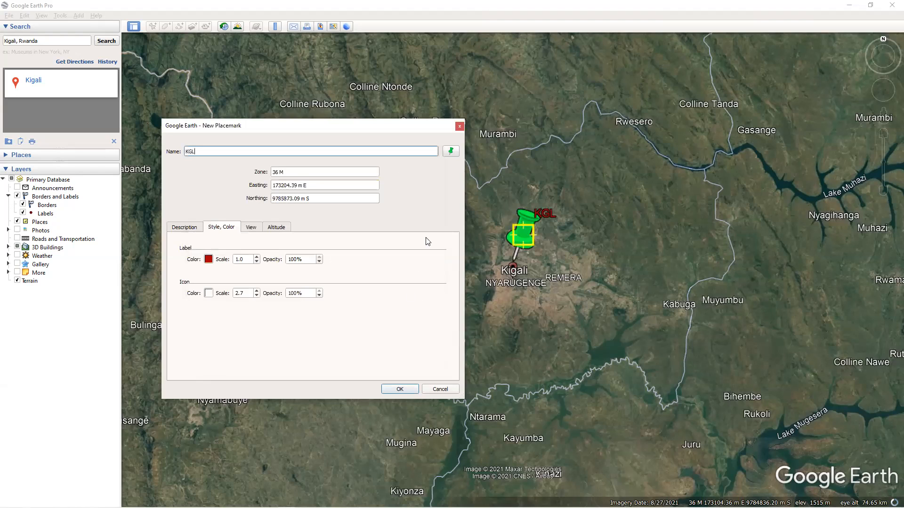
Set the KGL placemark's label colour back to white using a custom colour swatch.
click(208, 259)
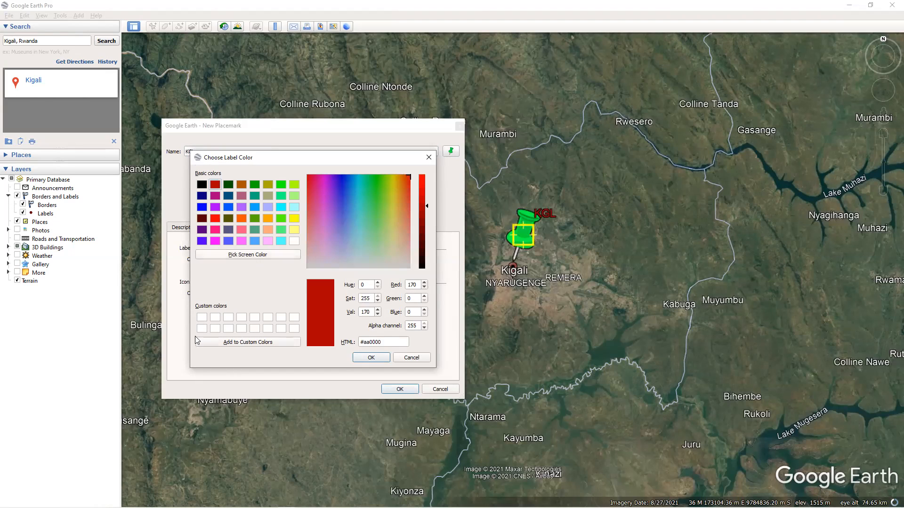
click(206, 317)
click(371, 357)
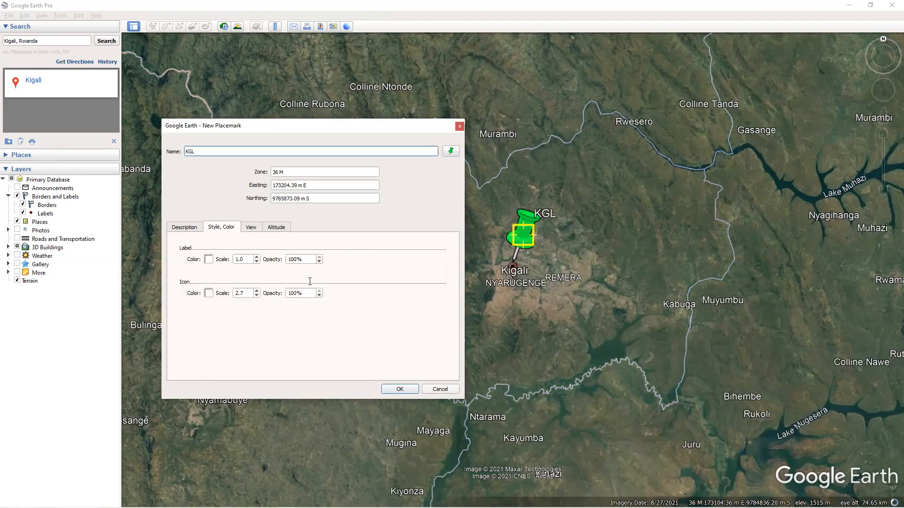
Try dark red (#aa0000) as the KGL placemark's icon colour.
click(208, 293)
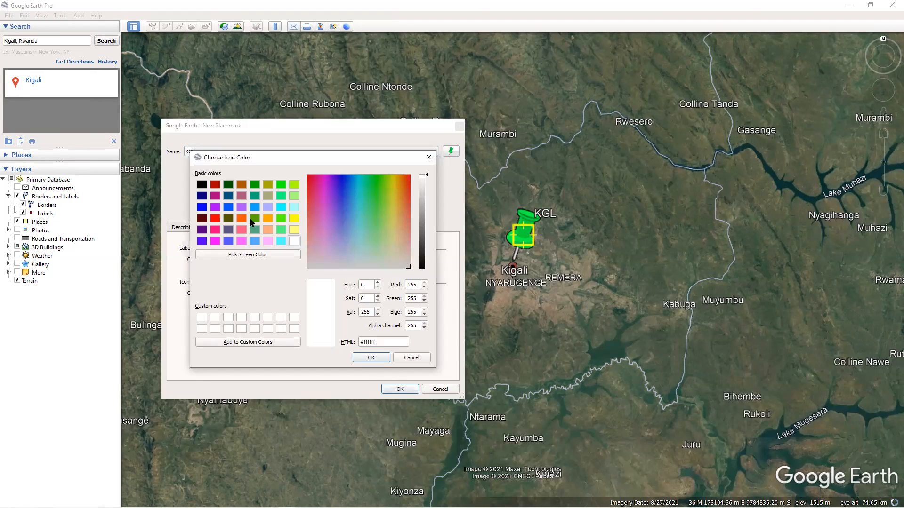
click(214, 184)
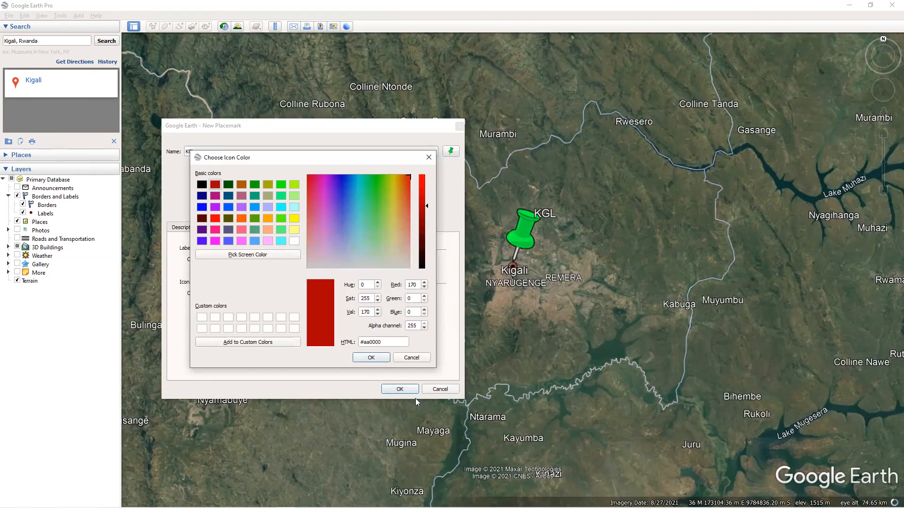
click(401, 390)
click(371, 358)
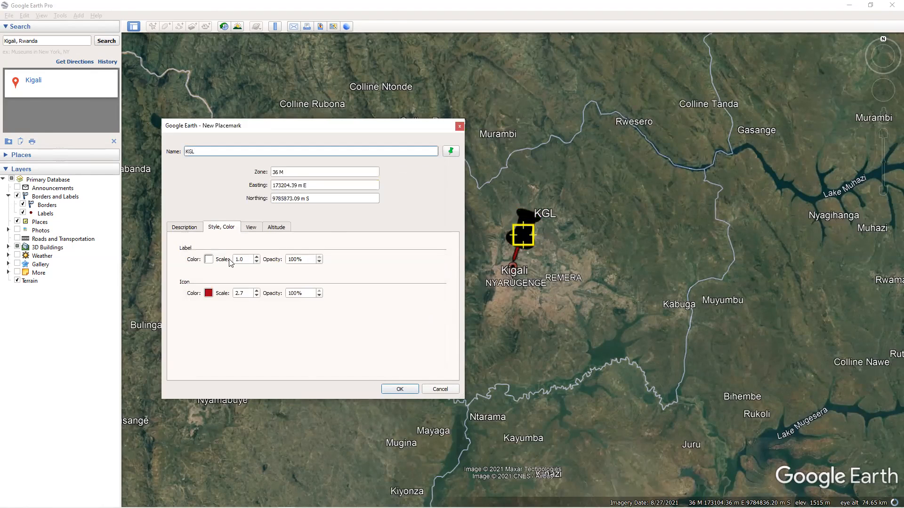
Try pink (#aa557f) and brown (#aa5500) for the KGL placemark's icon colour and discard the new placemark.
click(208, 292)
click(241, 184)
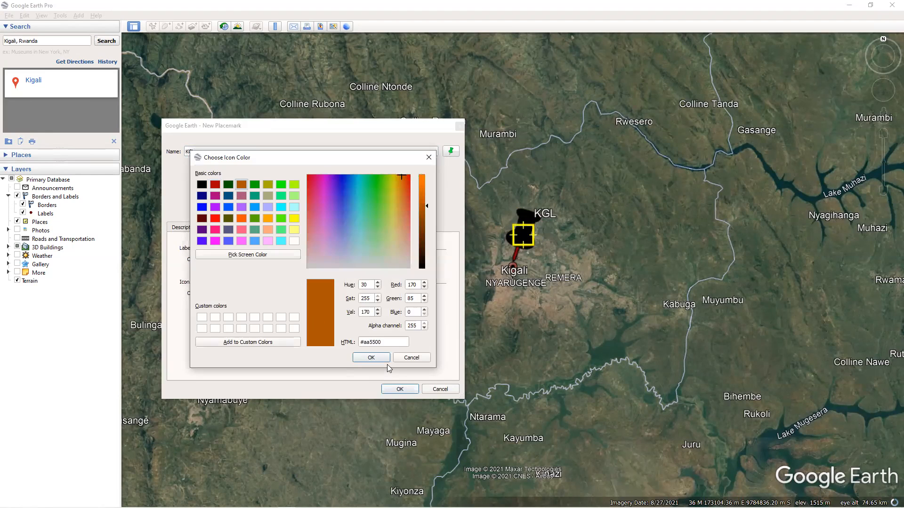
click(242, 196)
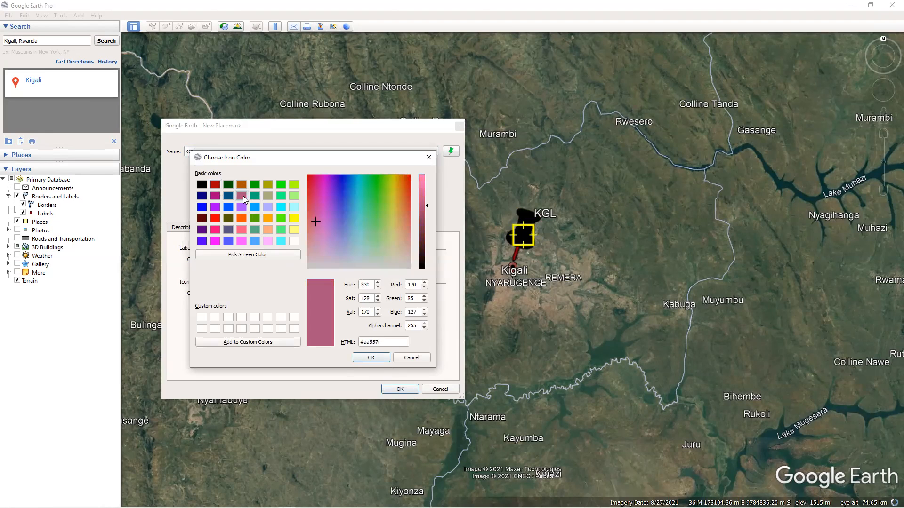
click(241, 184)
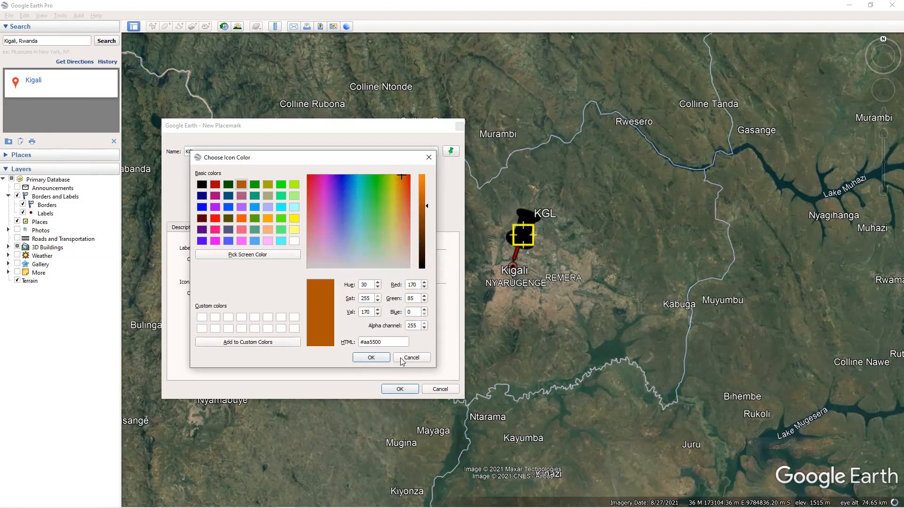
click(372, 358)
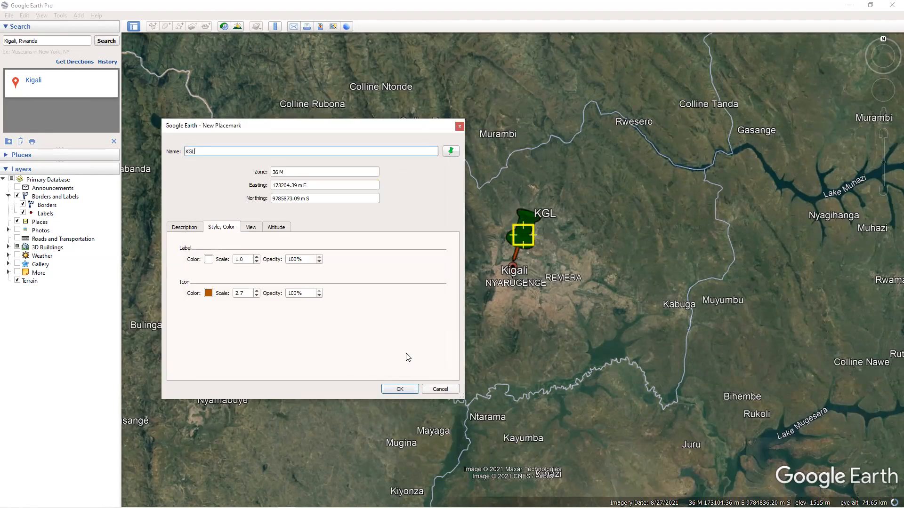
click(439, 389)
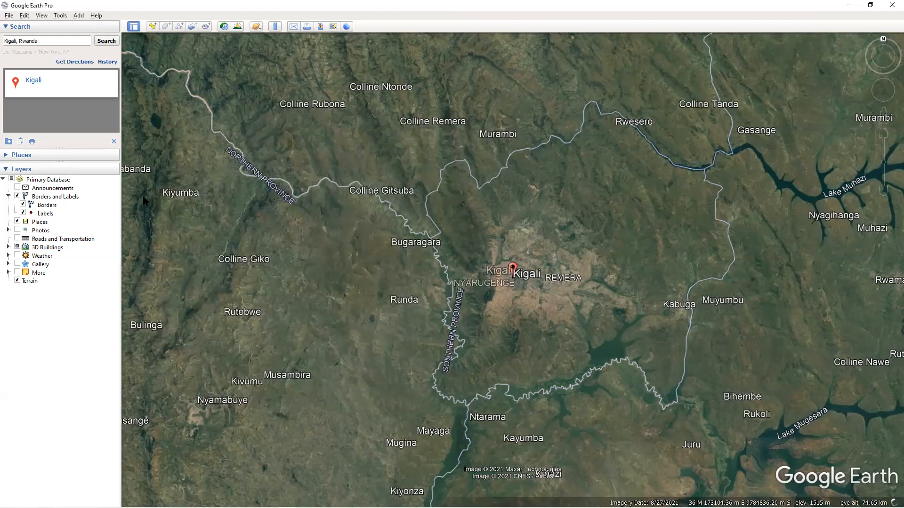
Start a new placemark at the Kigali search marker and set its icon colour to dark red (#aa0000).
click(152, 27)
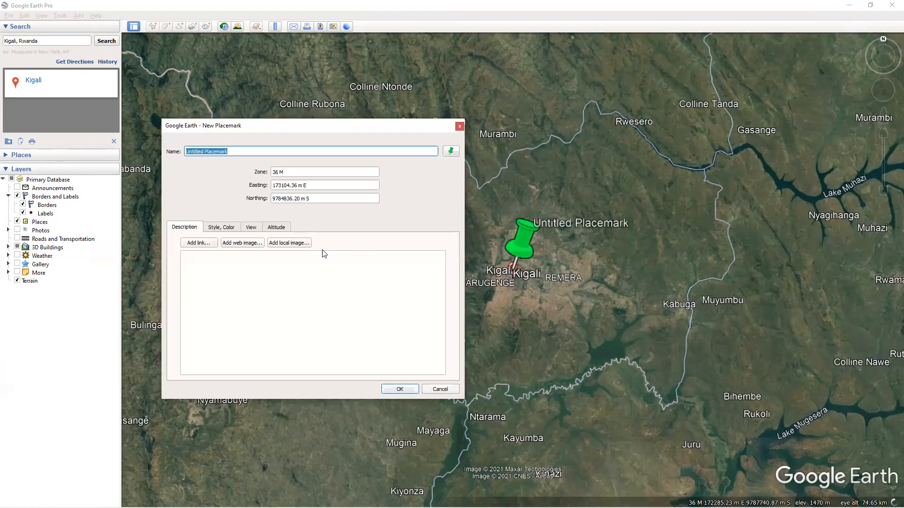
click(217, 229)
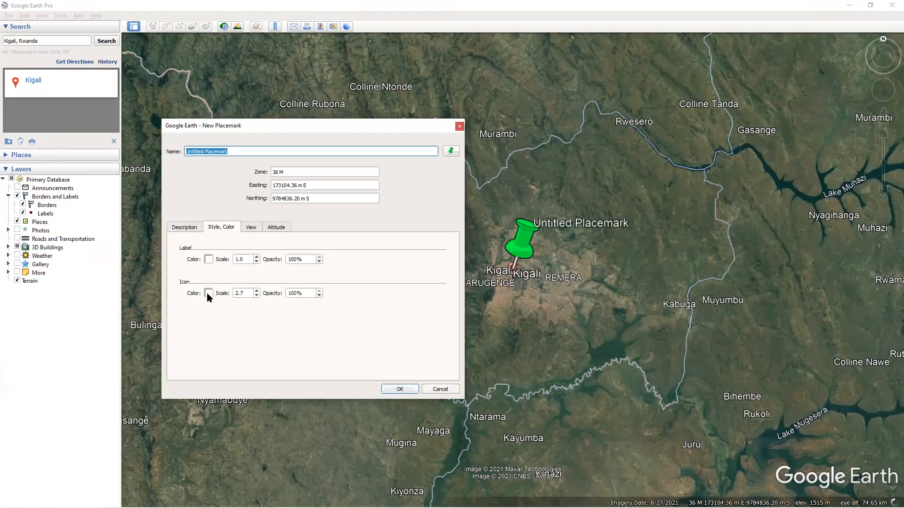
click(207, 292)
click(216, 185)
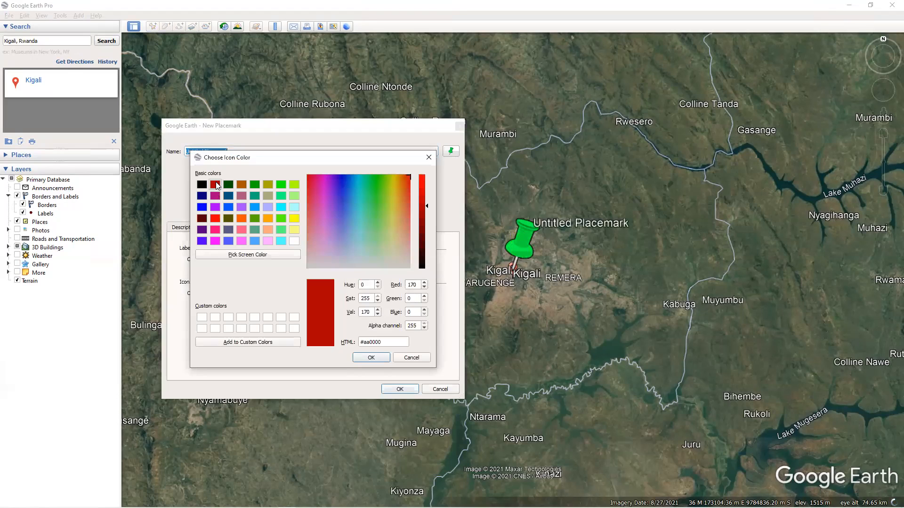
click(379, 361)
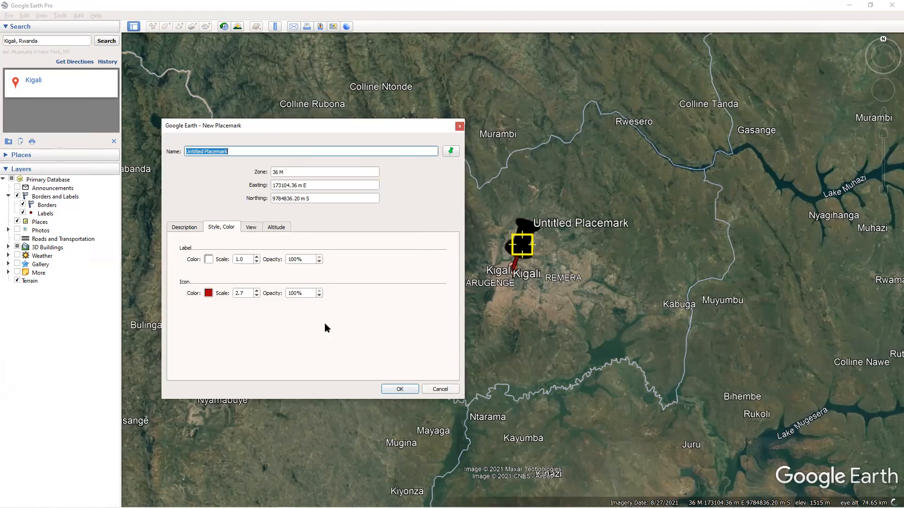
Name the Kigali placemark KGL and replace its icon with the pink pushpin.
drag(205, 151, 180, 150)
text(KGL)
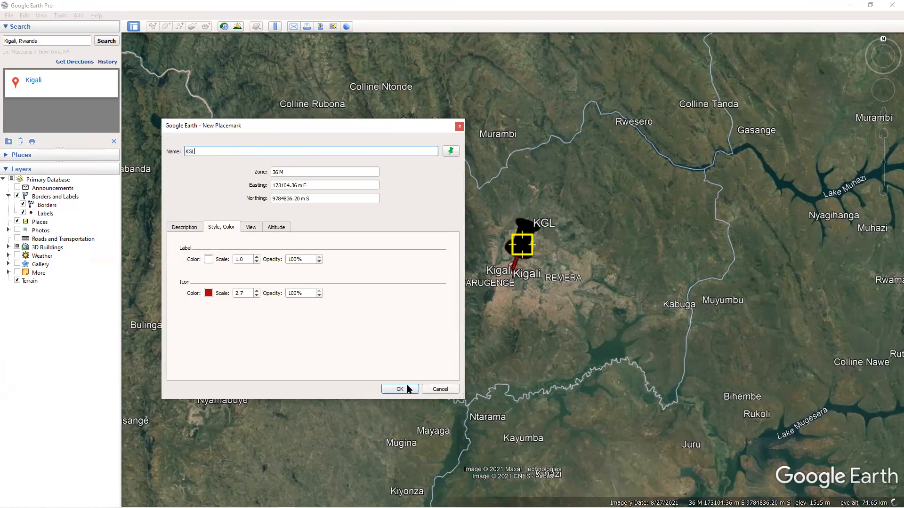
click(455, 154)
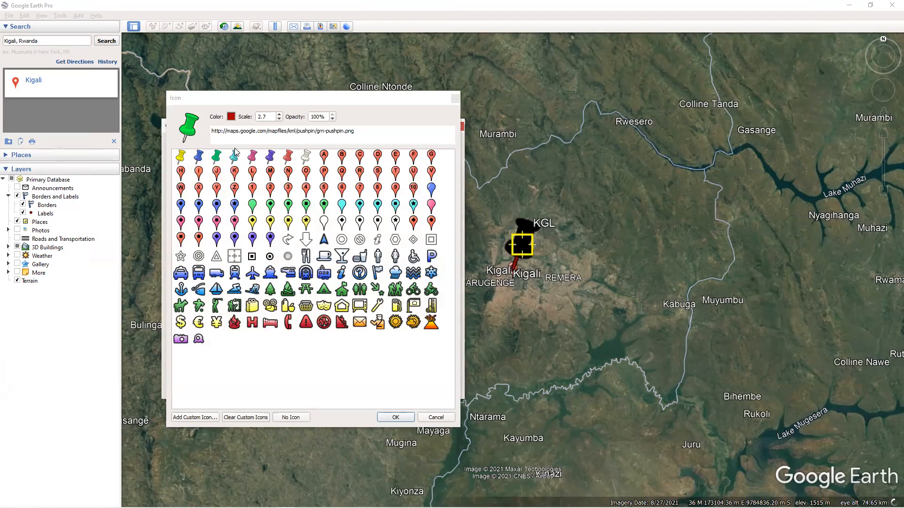
click(200, 157)
click(181, 157)
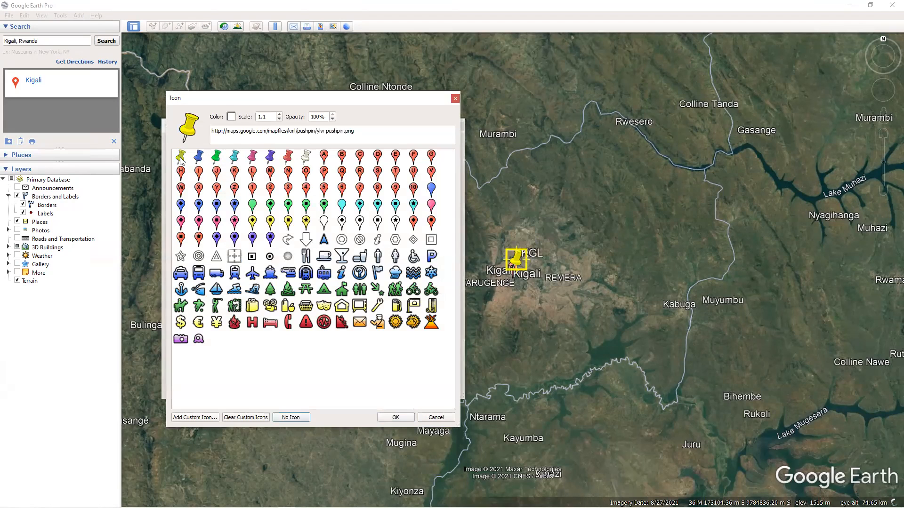
click(252, 157)
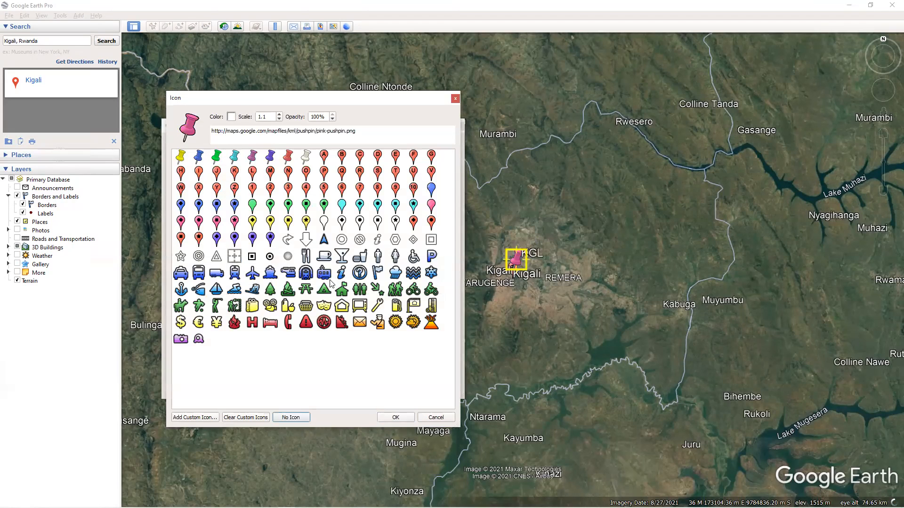
click(394, 418)
Set the KGL placemark's icon scale to 2.7 and save the placemark.
drag(244, 293, 210, 295)
text(2.7)
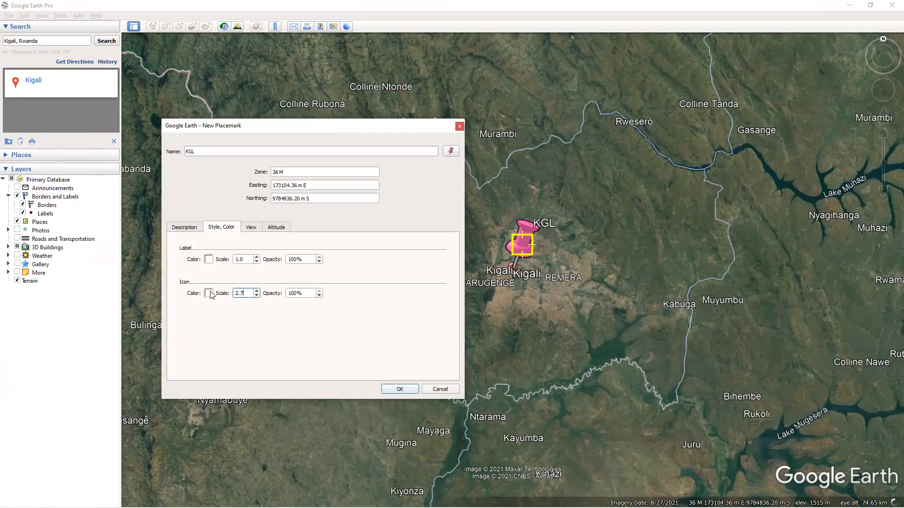
click(400, 389)
Search for Kampala, Uganda.
scroll(534, 319, down, 10)
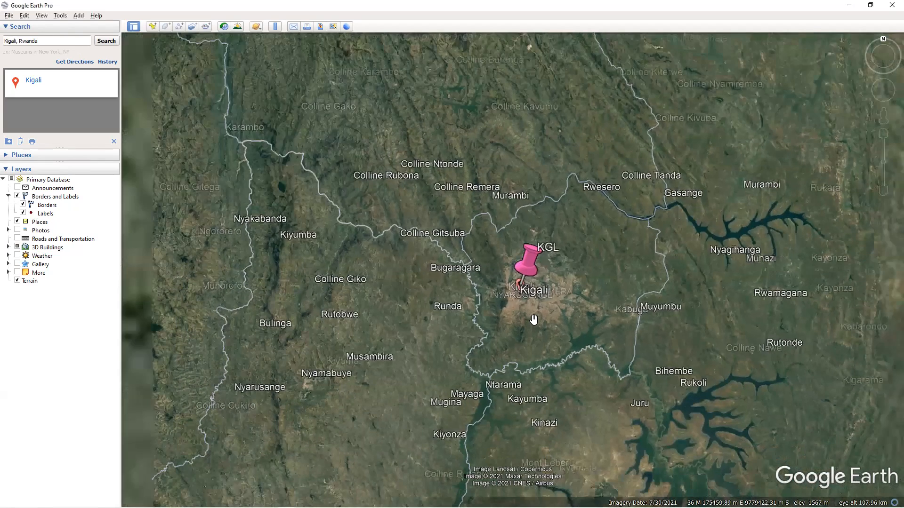
scroll(534, 319, down, 10)
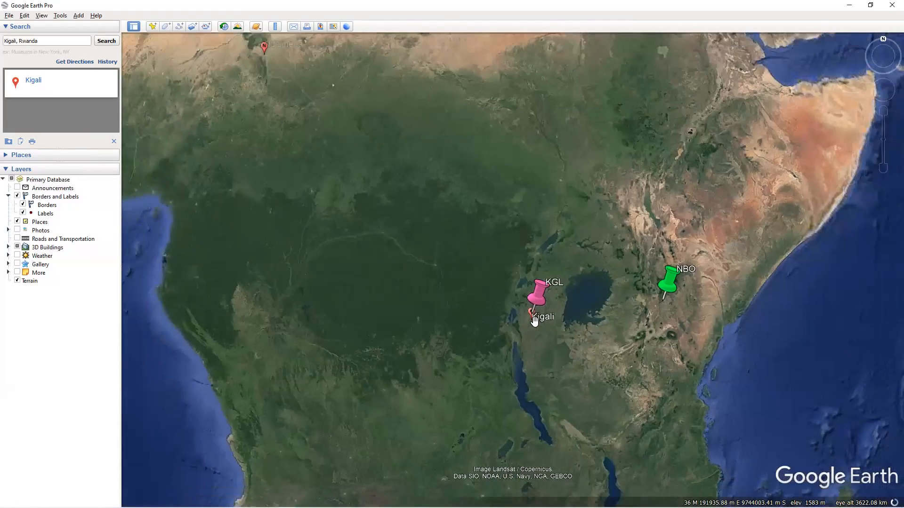
scroll(550, 335, up, 3)
drag(560, 315, 498, 371)
drag(59, 41, 1, 42)
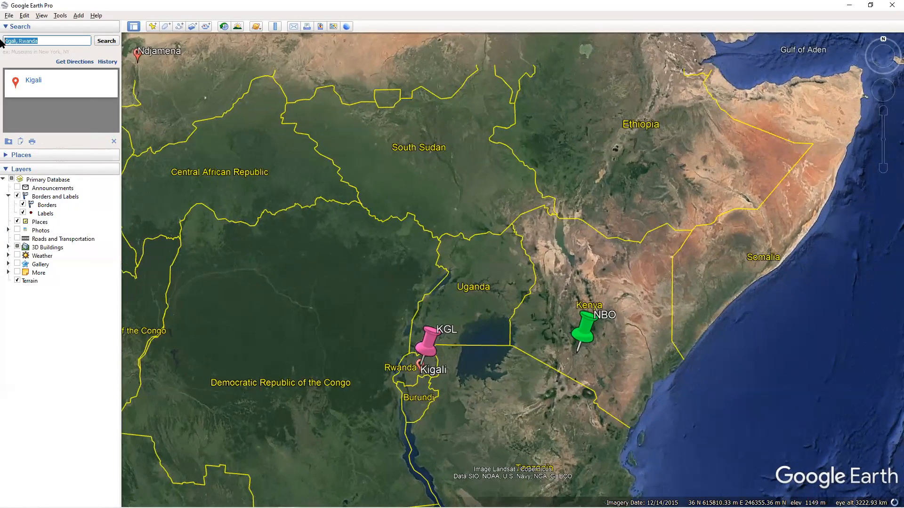
text(kampala)
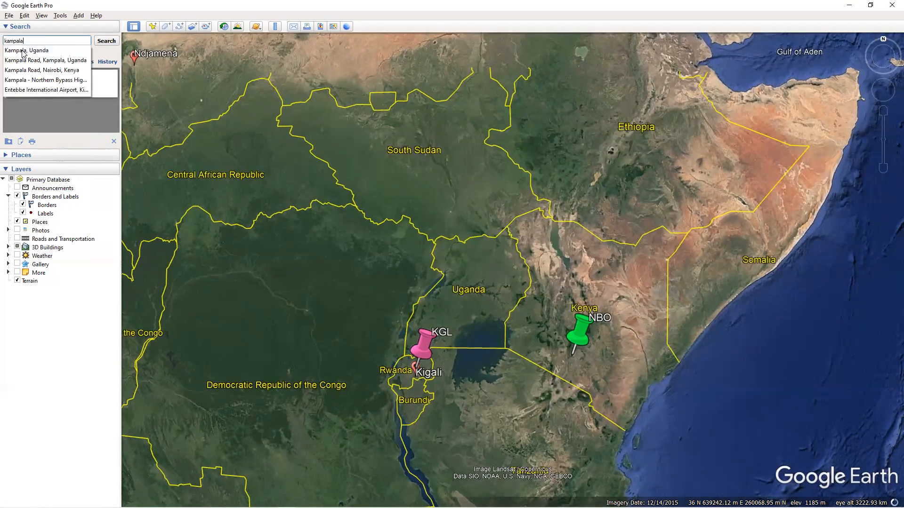
click(23, 51)
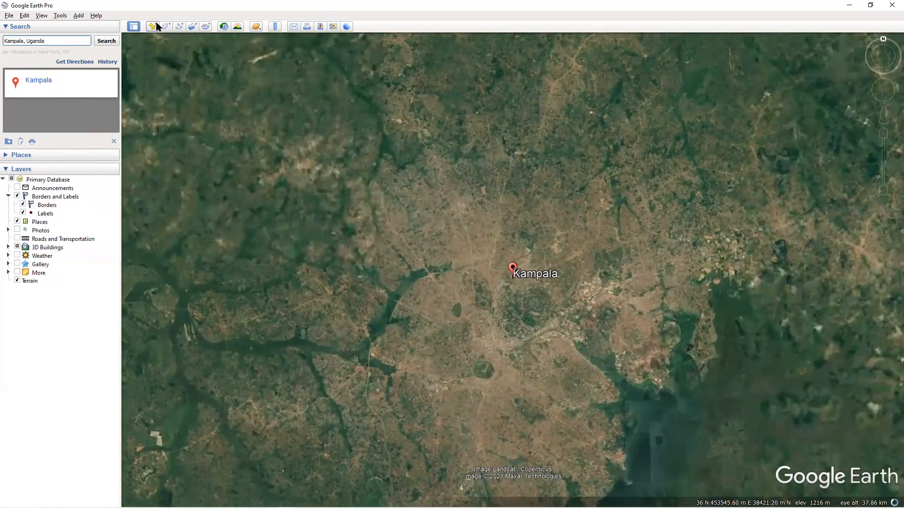
Start a new placemark at Kampala with the white pushpin icon at a scale of 2.7.
click(153, 26)
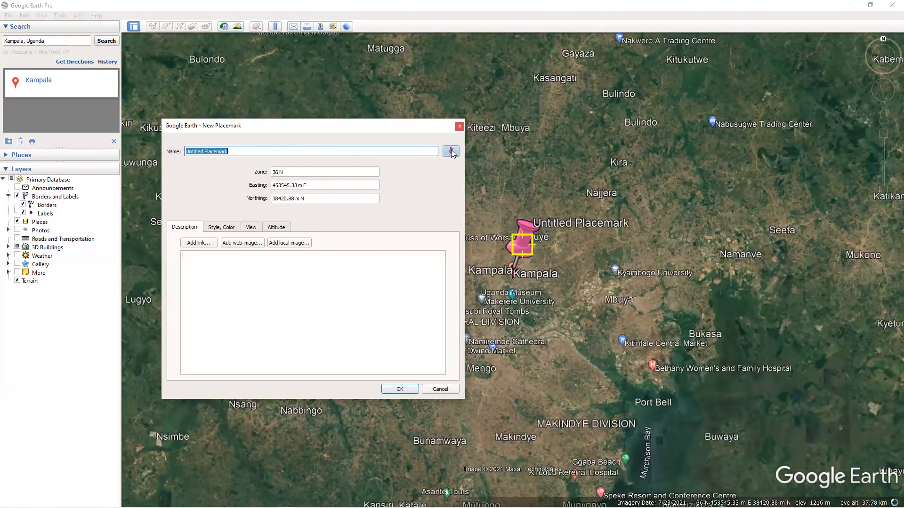
click(451, 152)
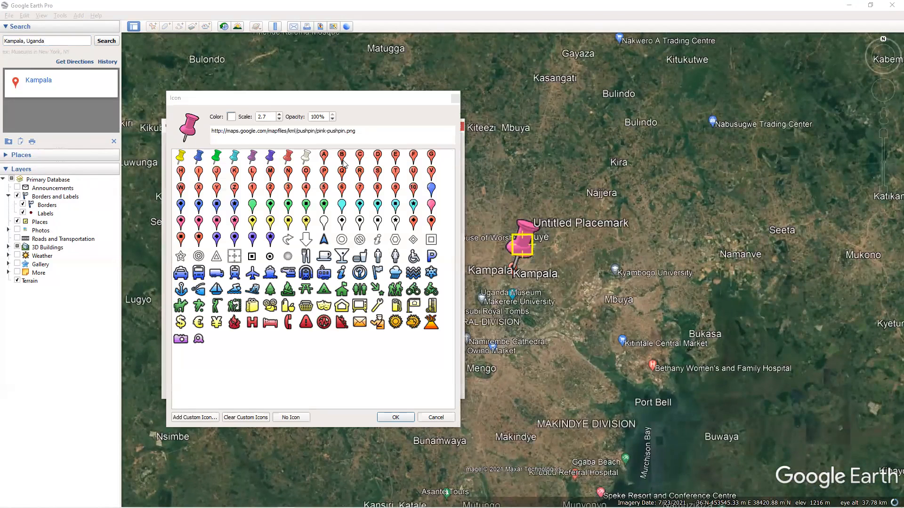
click(306, 158)
click(397, 417)
click(213, 228)
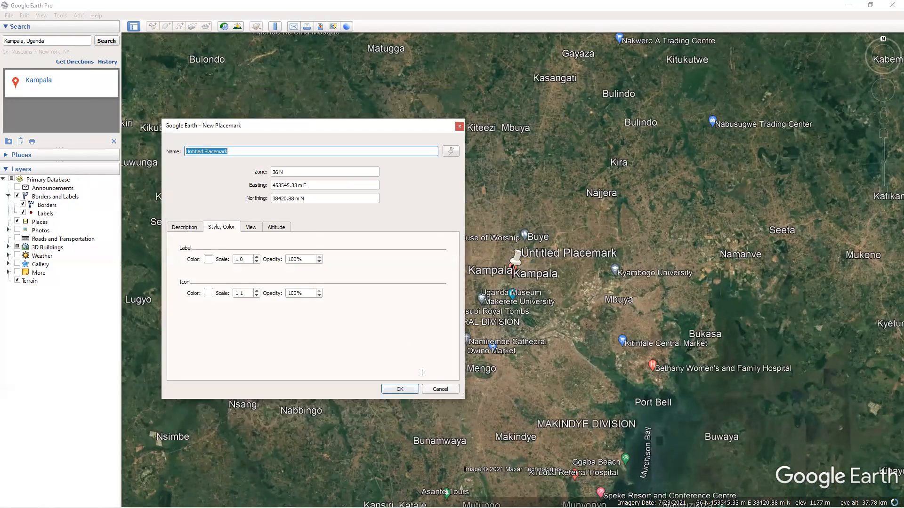
drag(243, 292, 226, 295)
text(2.7)
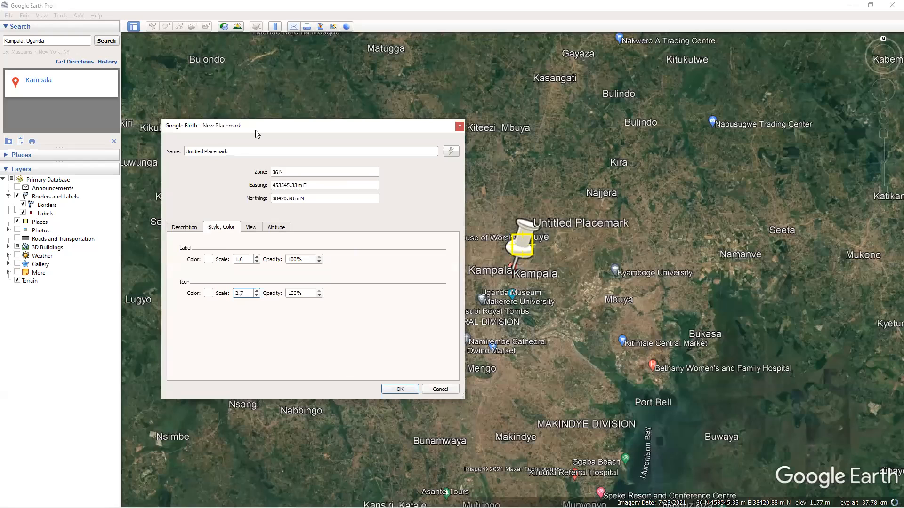
Name the Kampala placemark KMPL and save it.
drag(233, 151, 174, 154)
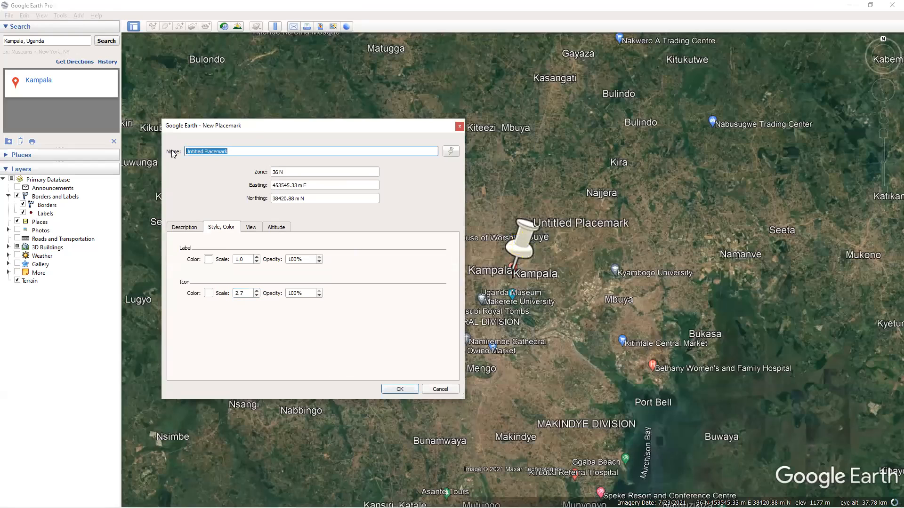
text(K)
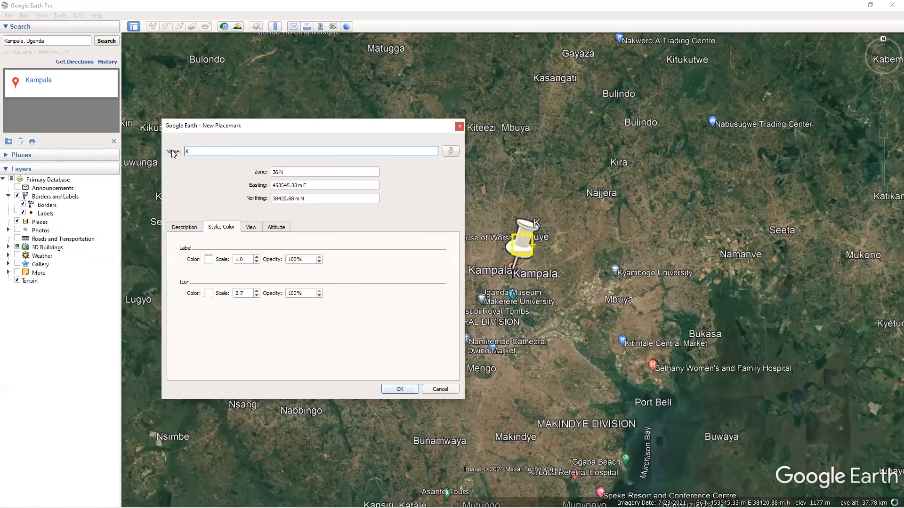
text(MPL)
click(409, 391)
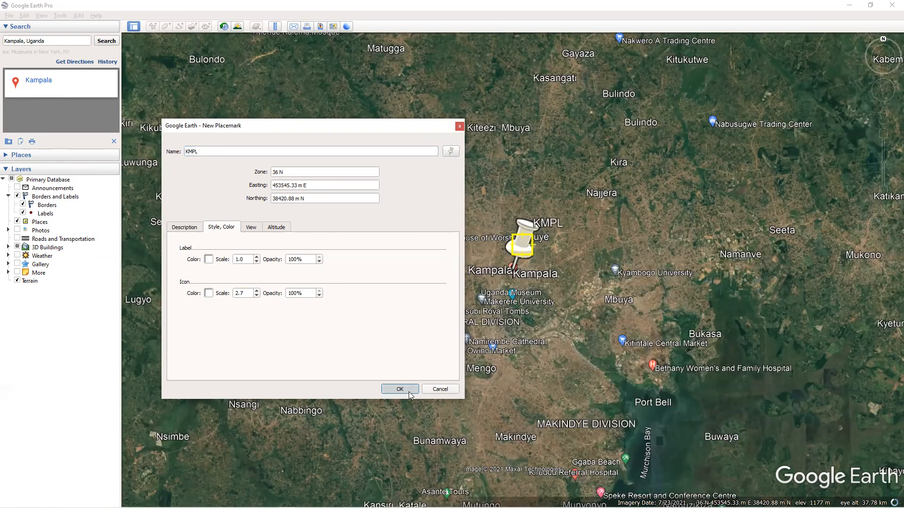
Search for Mogadishu, Somalia.
scroll(644, 361, down, 3)
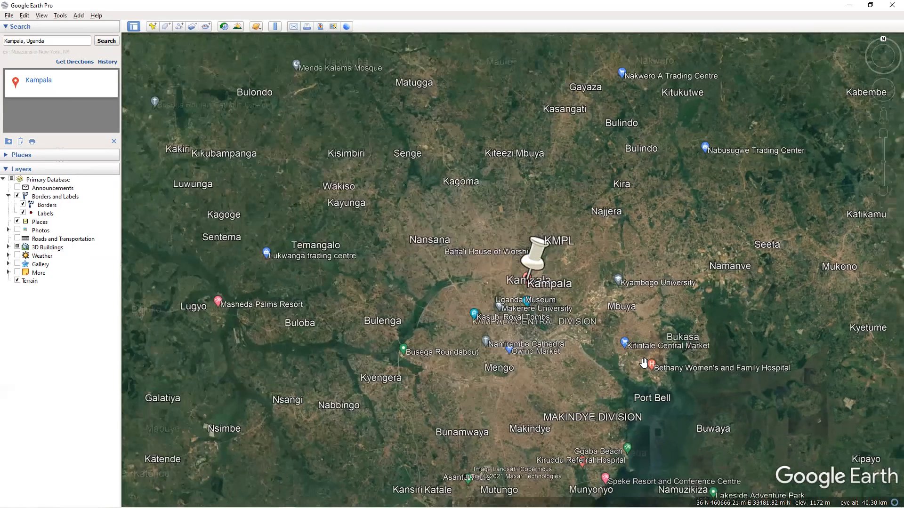
scroll(644, 361, down, 10)
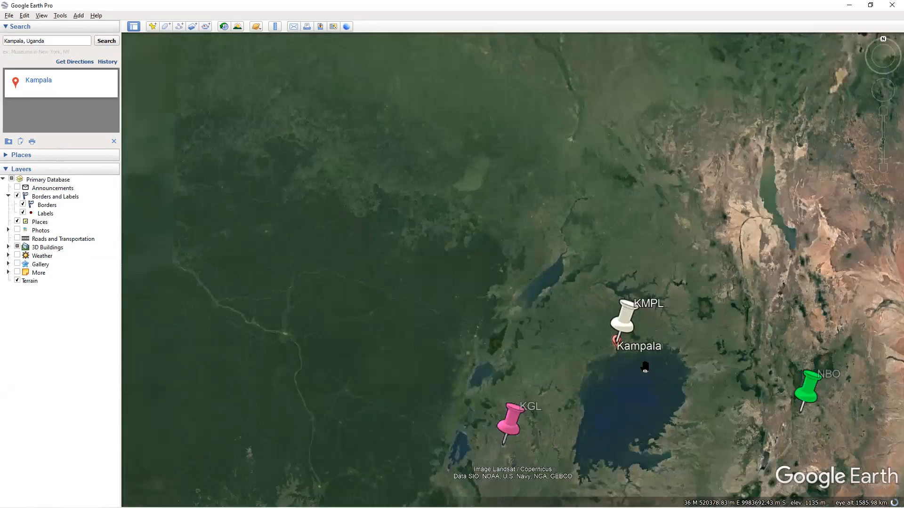
drag(664, 374, 590, 372)
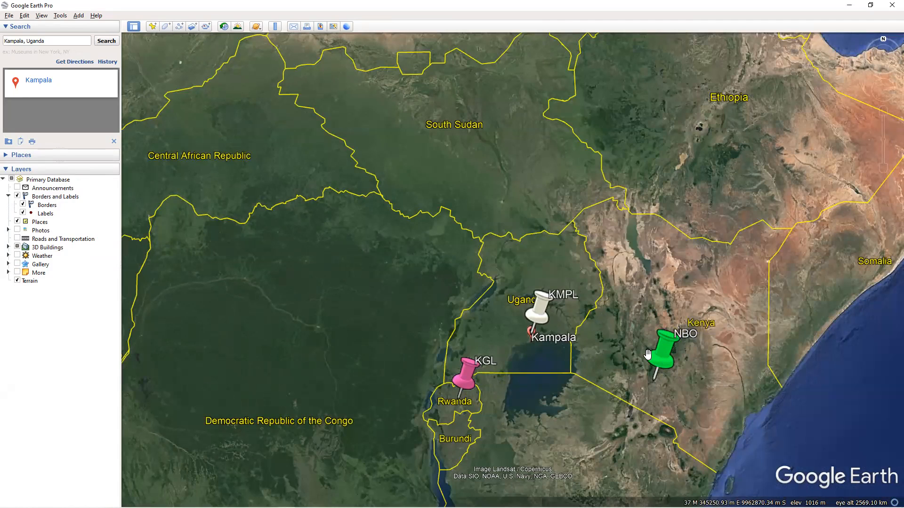
drag(45, 41, 1, 38)
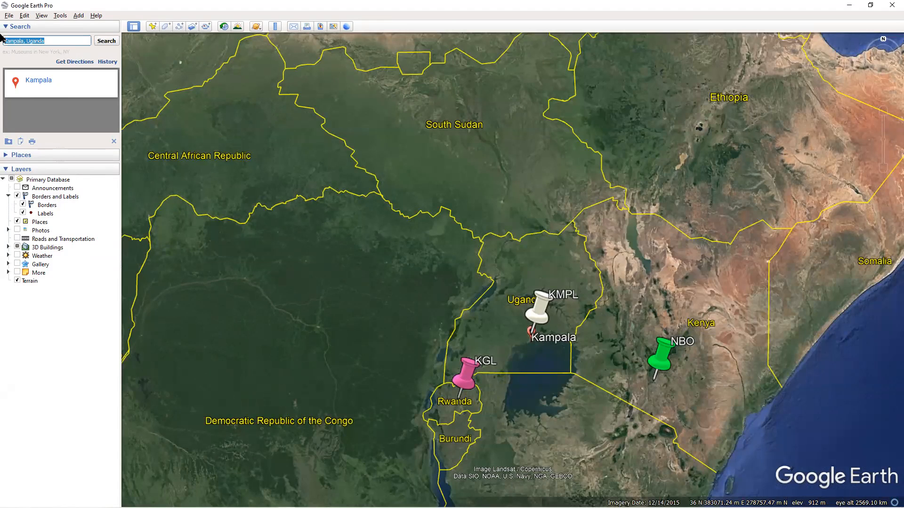
text(Mogadishu, Somalia)
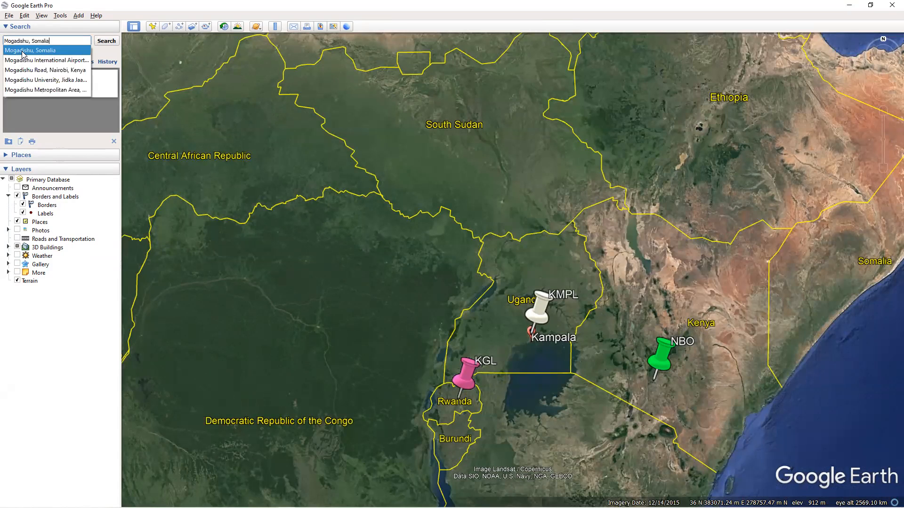
click(4, 50)
click(102, 40)
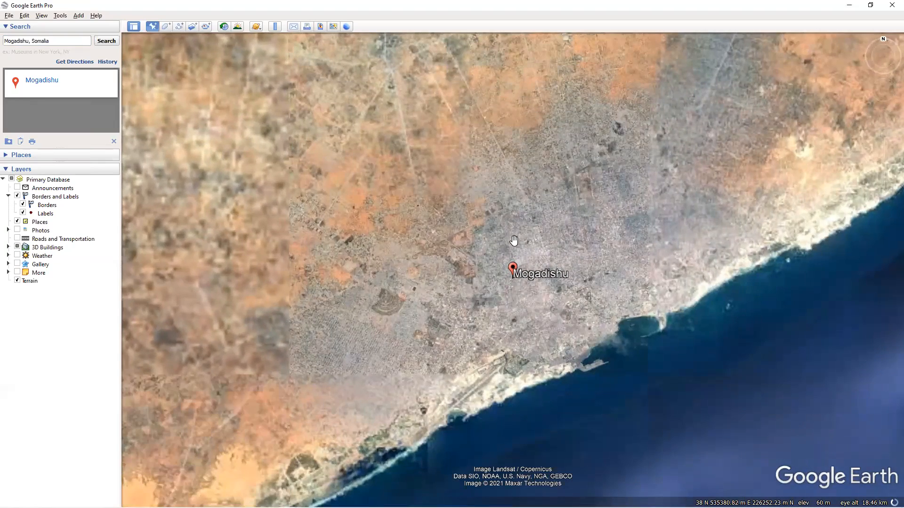
Start a new placemark at Mogadishu with the light blue pushpin icon at a scale of 2.7.
key(ctrl+shift+p)
click(452, 148)
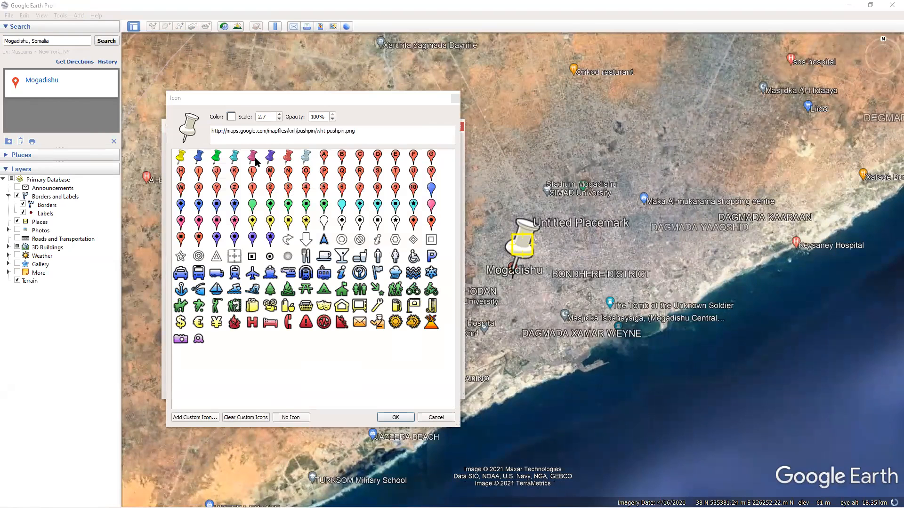
click(234, 156)
click(271, 114)
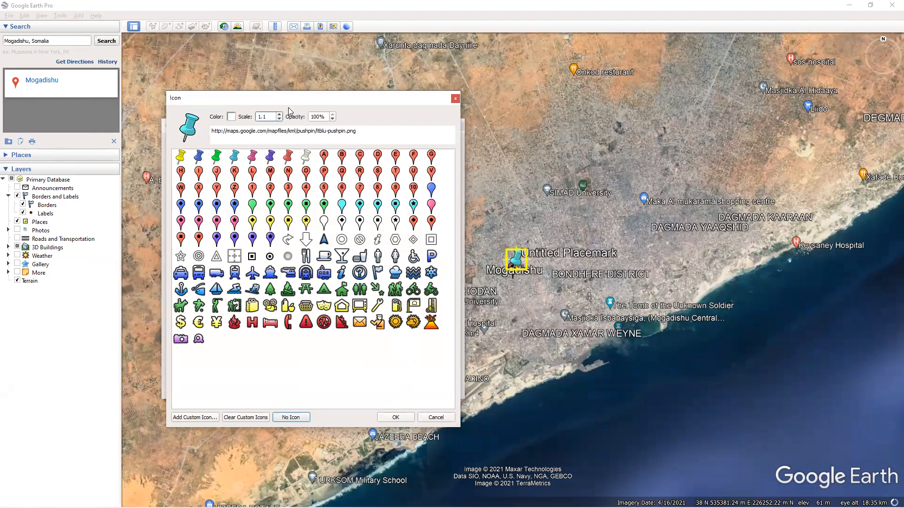
click(399, 417)
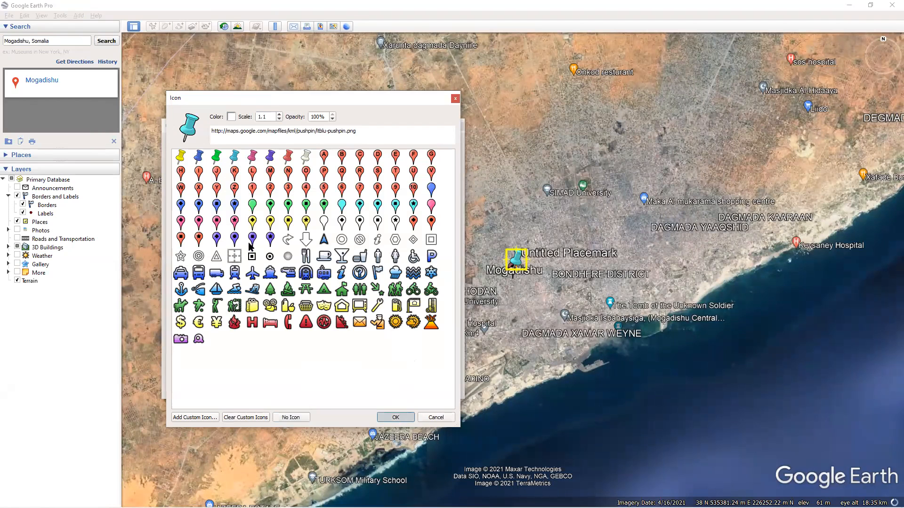
click(214, 228)
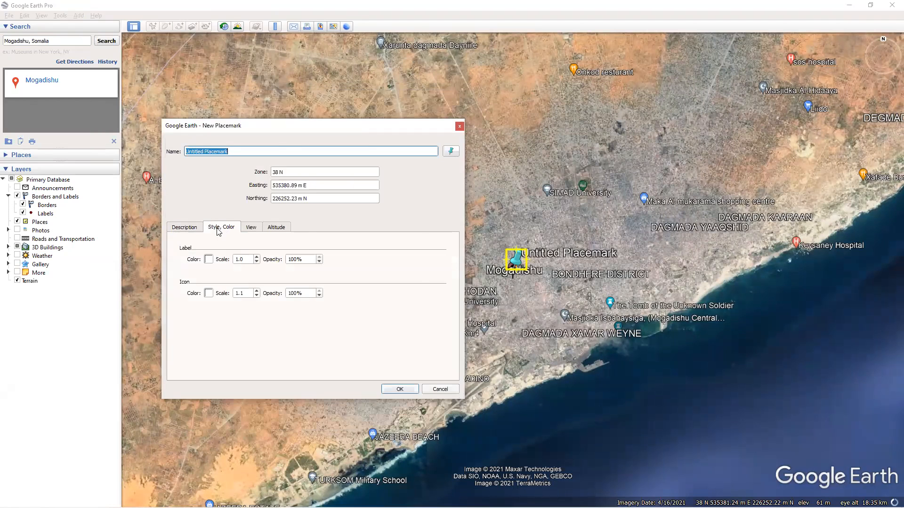
double_click(241, 294)
text(2)
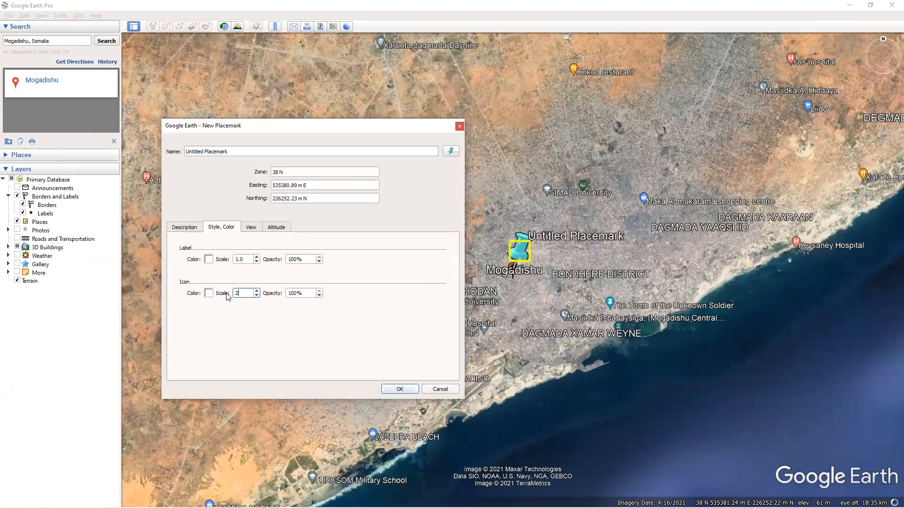
text(.7)
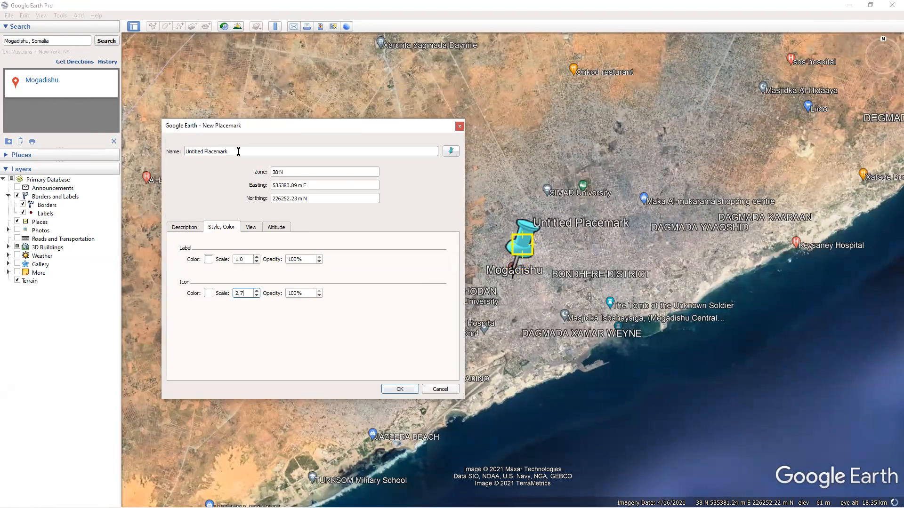
Name the Mogadishu placemark MGDS and save it.
drag(238, 151, 150, 150)
text(M)
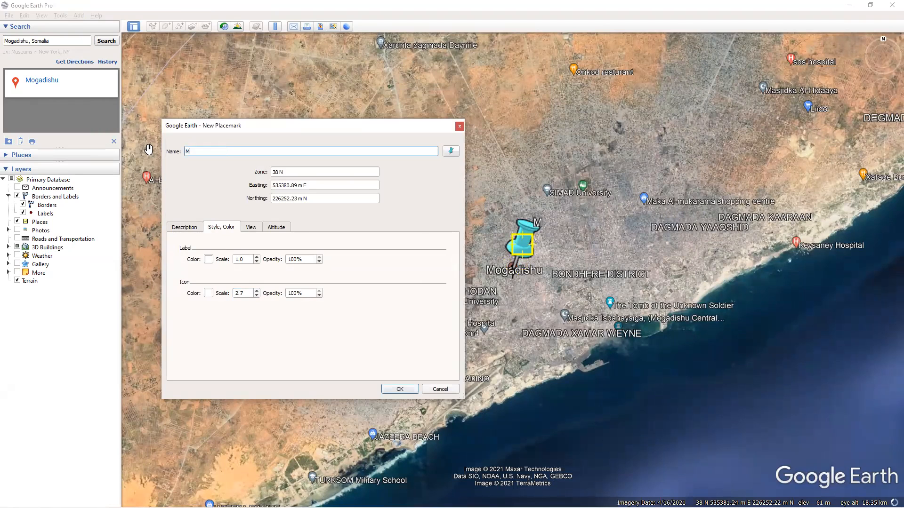
text(GDS)
click(400, 389)
scroll(533, 263, down, 2)
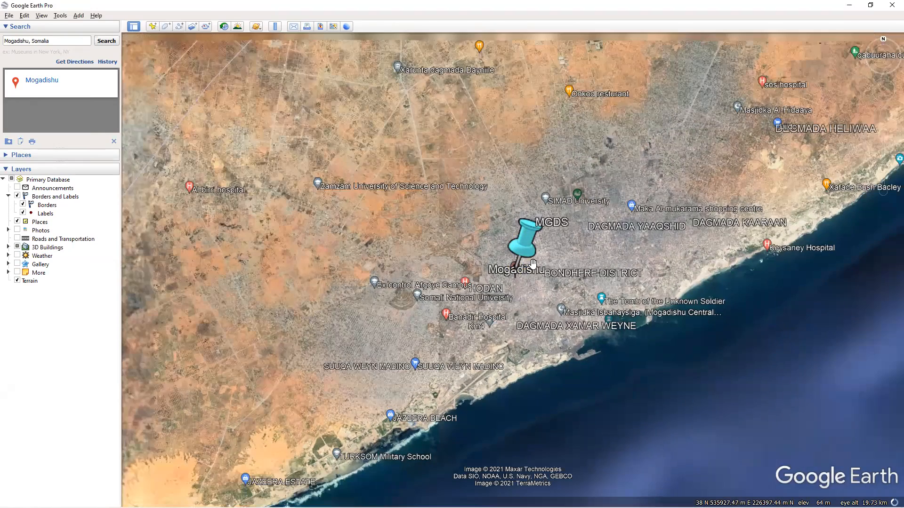
scroll(532, 263, down, 10)
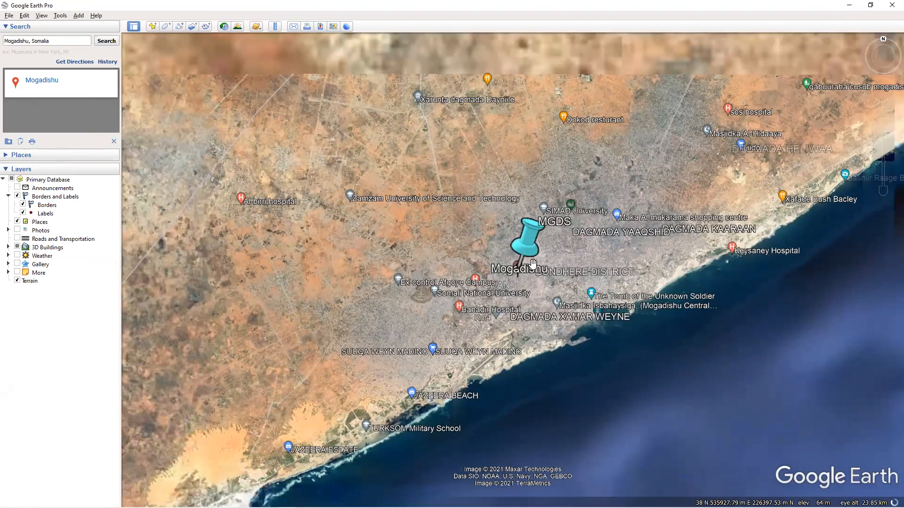
scroll(555, 229, down, 5)
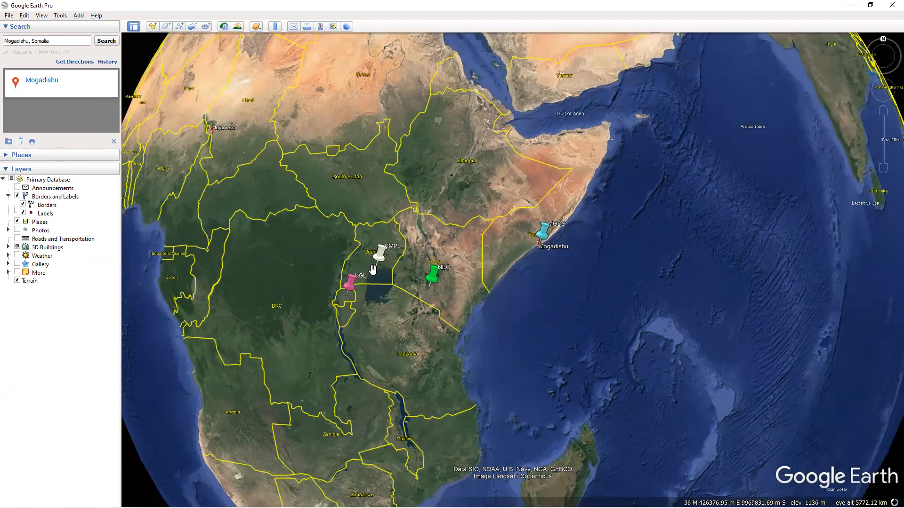
drag(90, 41, 1, 44)
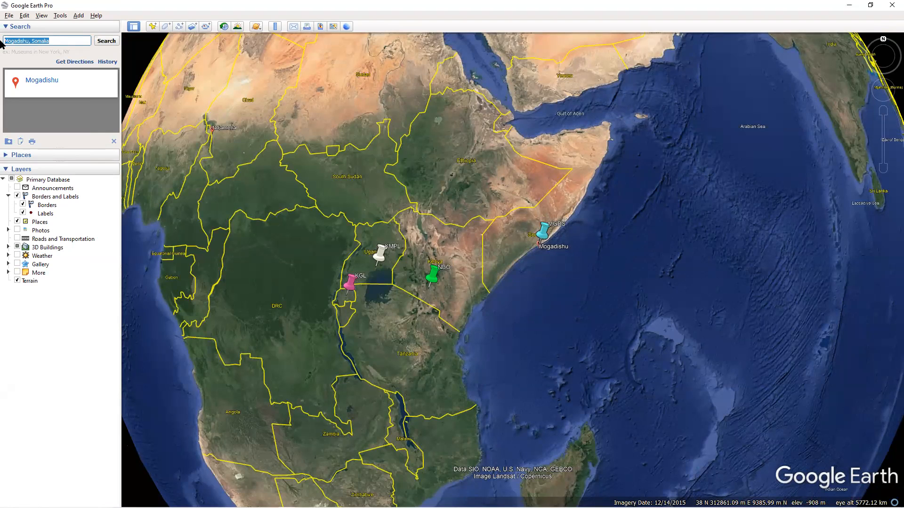
text(Dar)
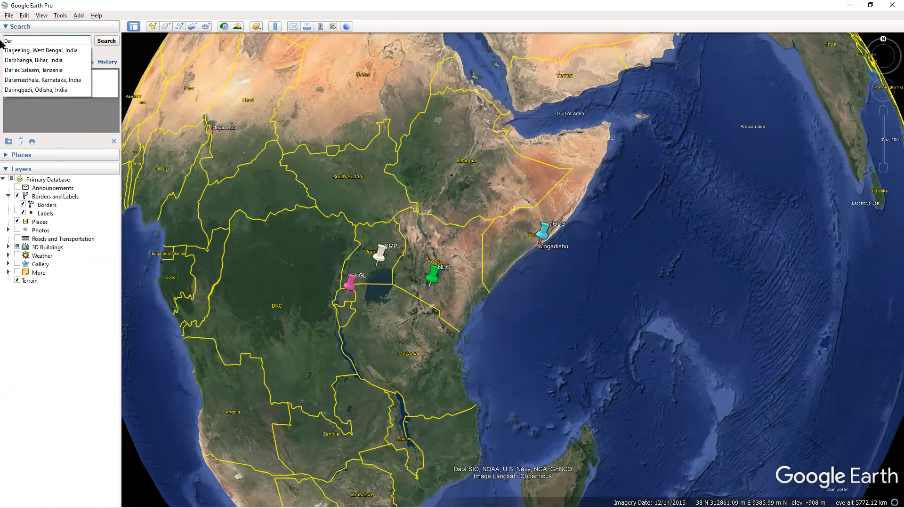
key(BackSpace)
key(BackSpace)
key(BackSpace)
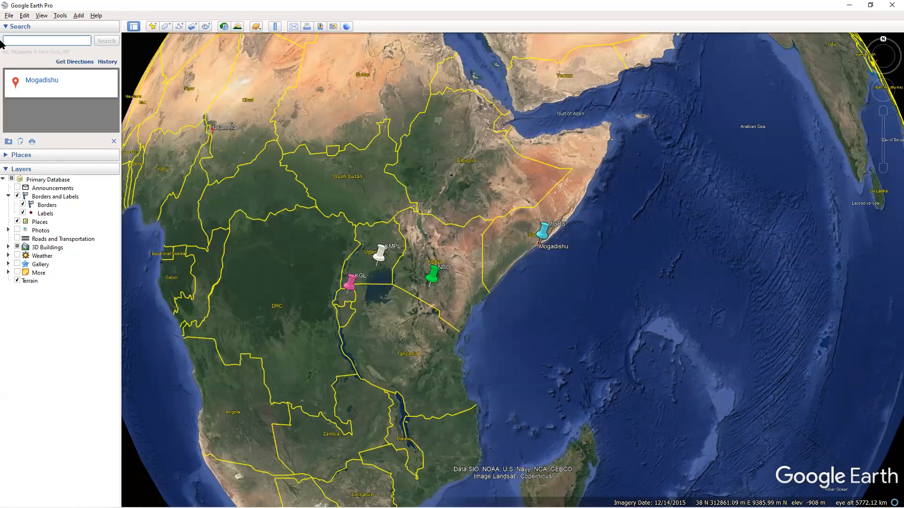
click(389, 4)
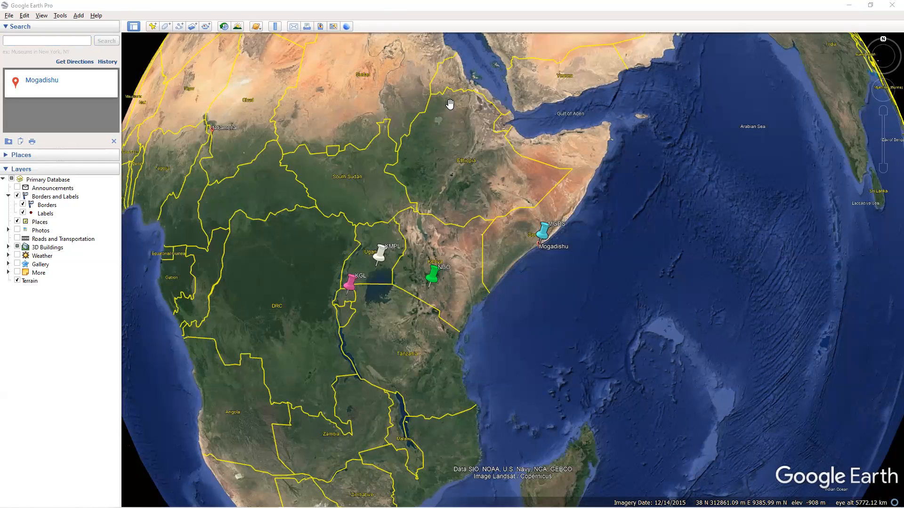
Search for Dar es Salaam, Tanzania.
click(44, 37)
text(dar es)
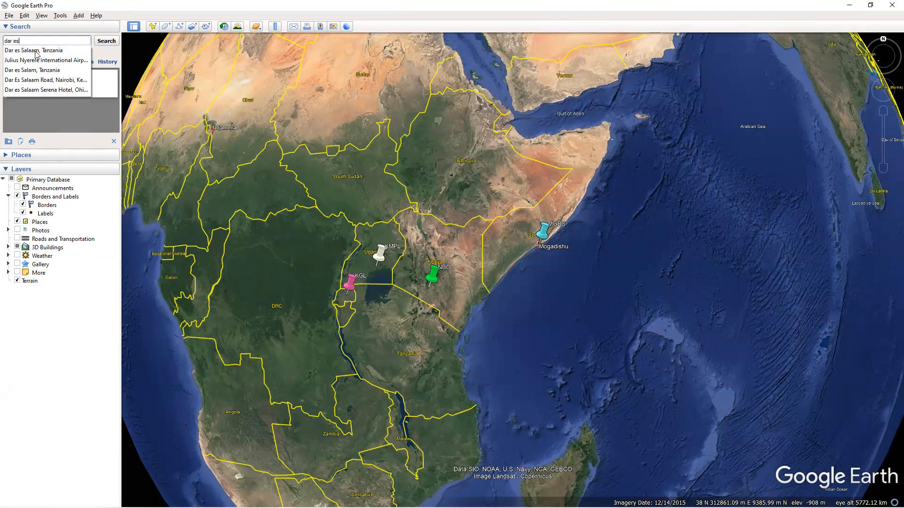
key(Down)
click(105, 41)
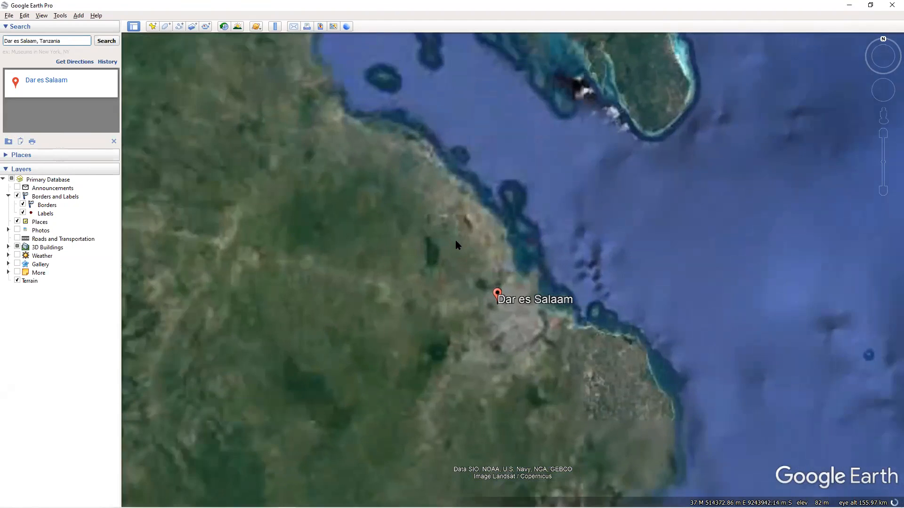
Start a new placemark at Dar es Salaam with the red pushpin icon at a scale of 2.7.
key(ctrl+shift+p)
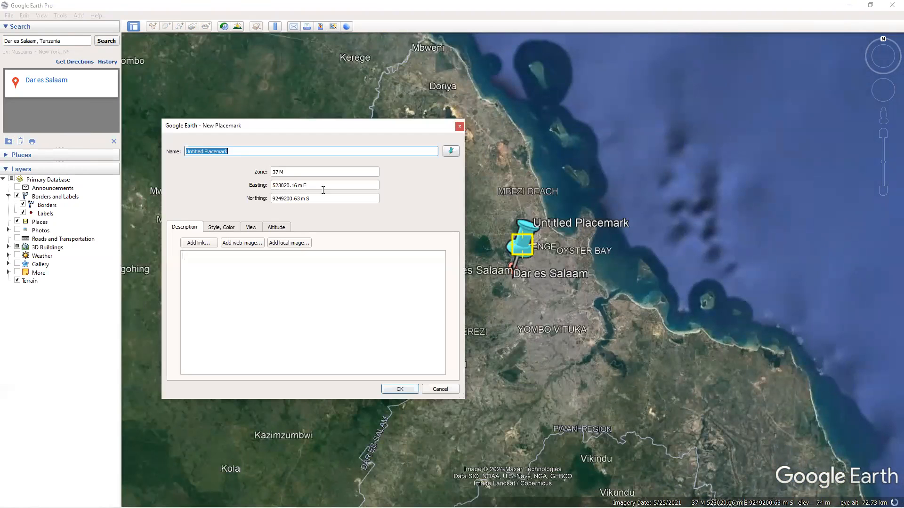
click(452, 151)
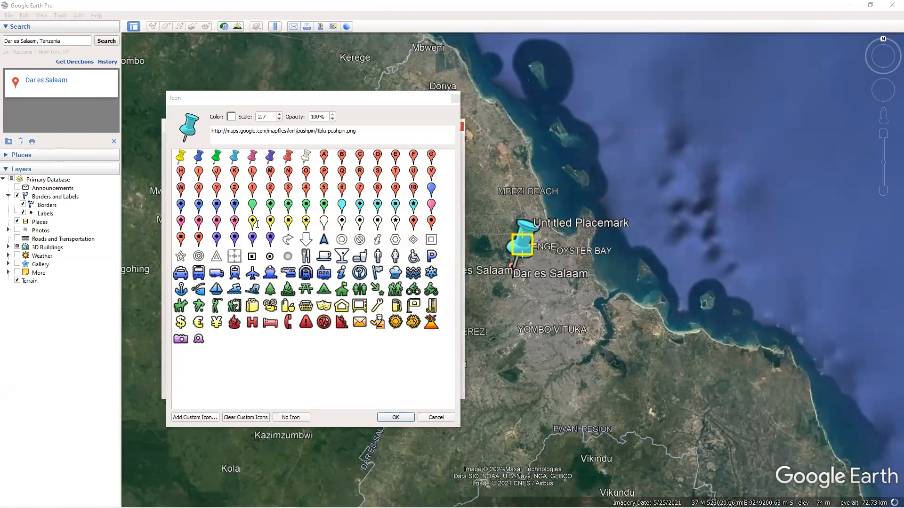
click(287, 155)
click(394, 418)
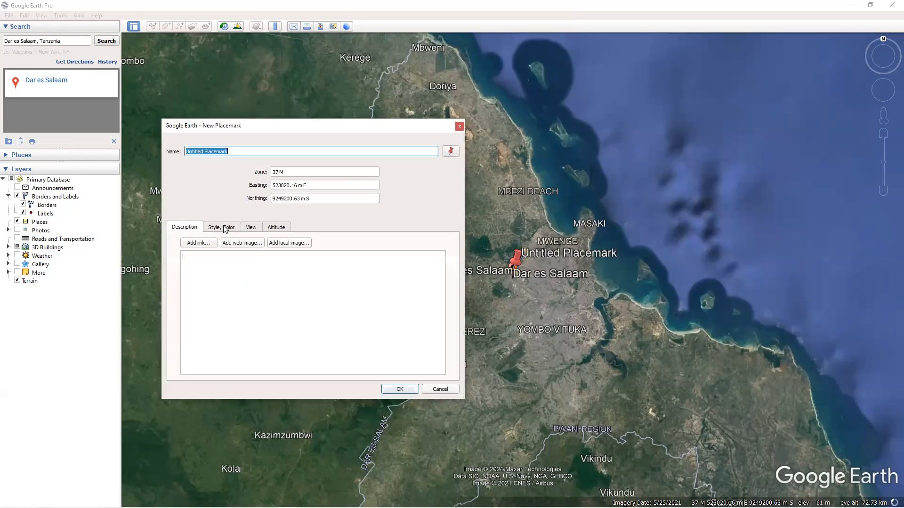
click(221, 228)
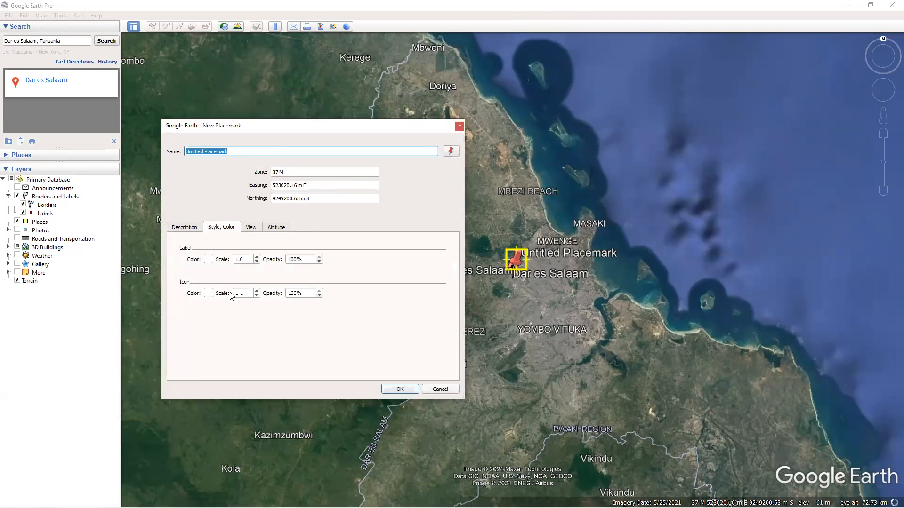
double_click(232, 294)
text(2.7)
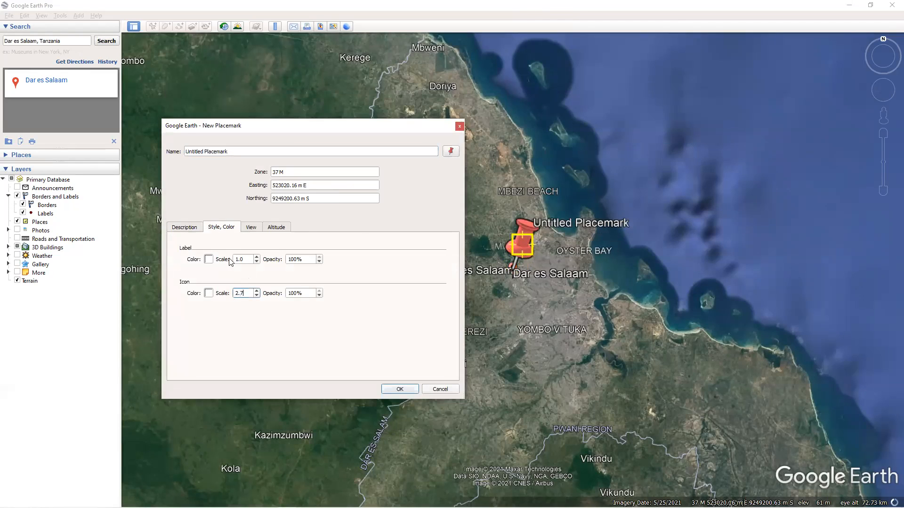
Name the Dar es Salaam placemark DES and save it.
triple_click(191, 151)
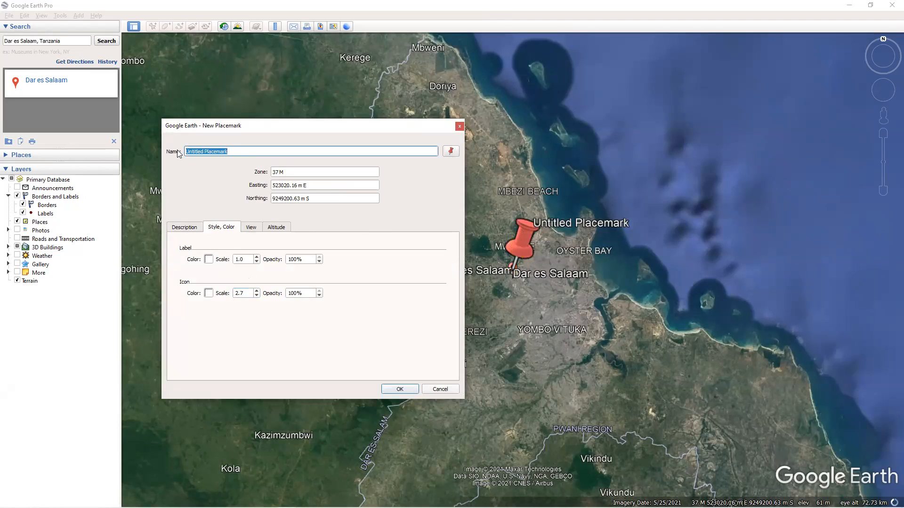
text(DE)
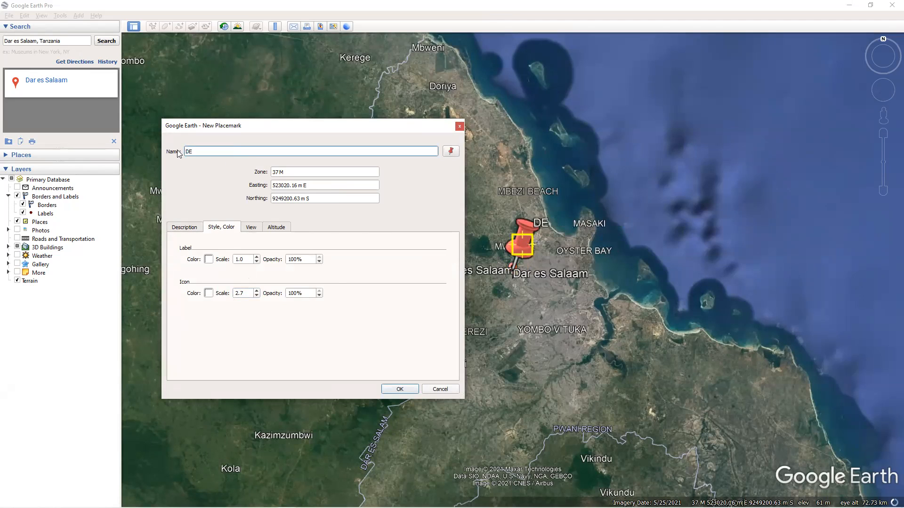
text(S)
click(399, 389)
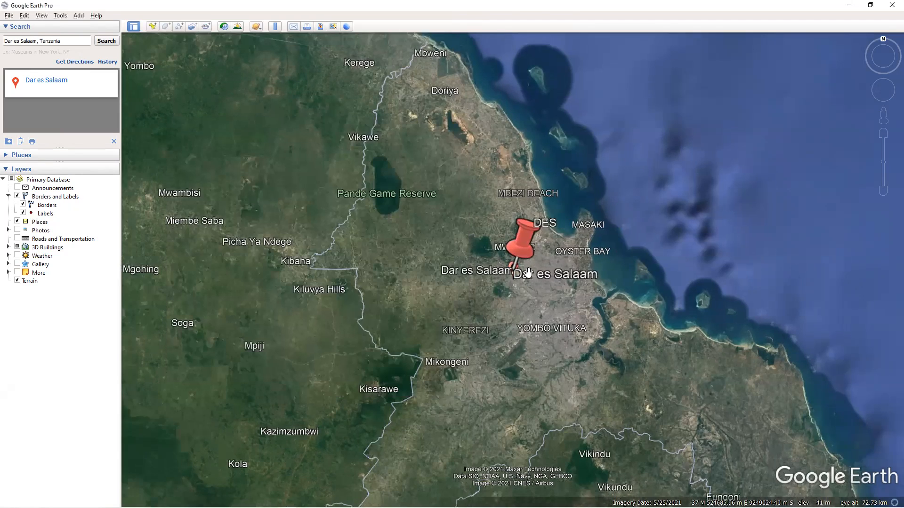
scroll(527, 273, down, 2)
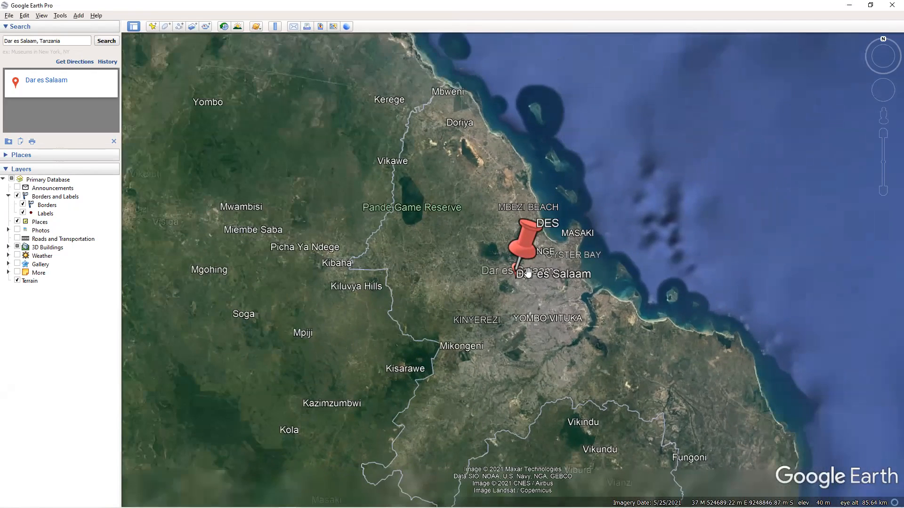
scroll(528, 273, down, 2)
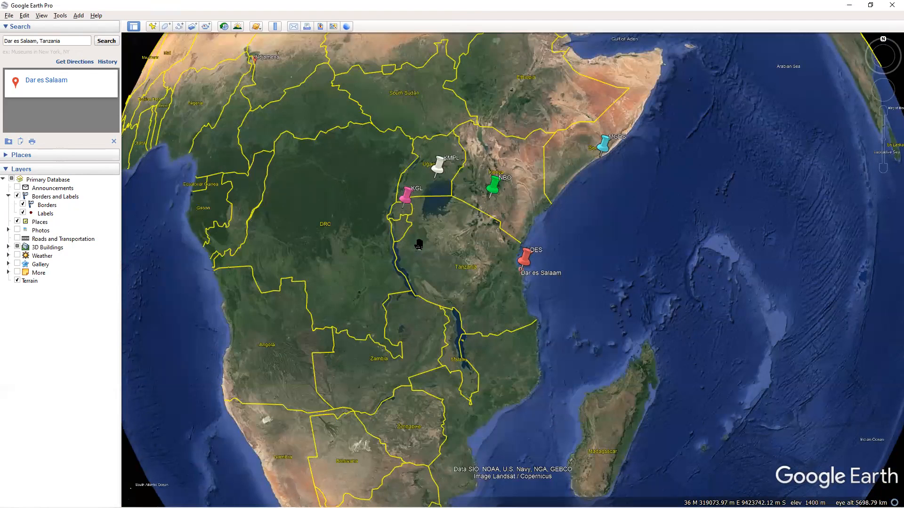
Search for Bujumbura, Burundi.
scroll(418, 244, up, 2)
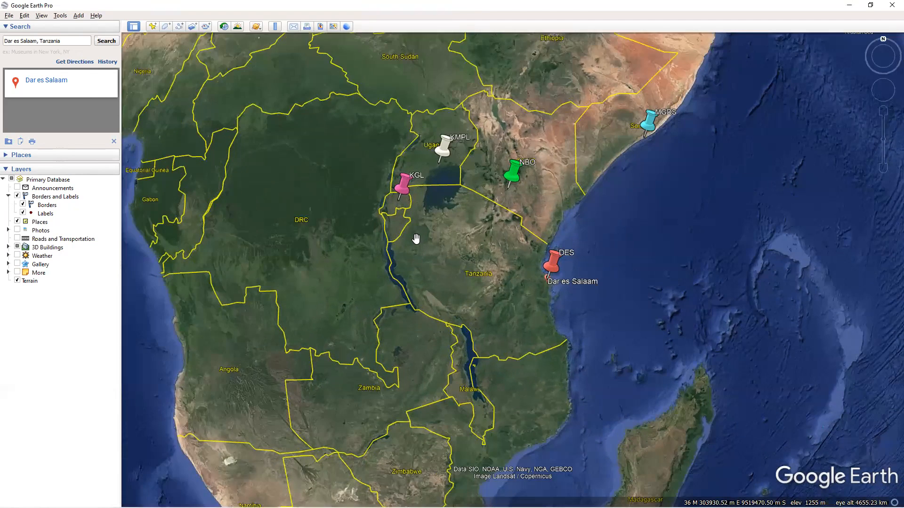
scroll(316, 182, up, 5)
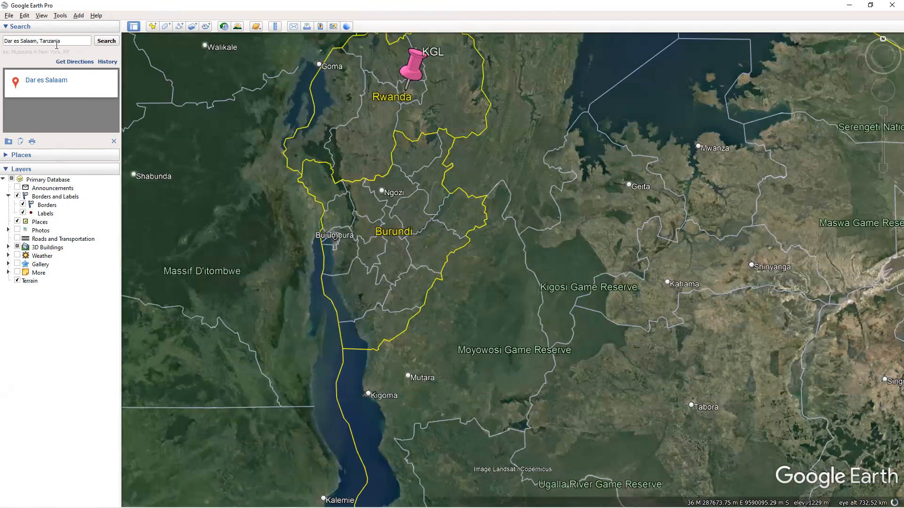
click(6, 41)
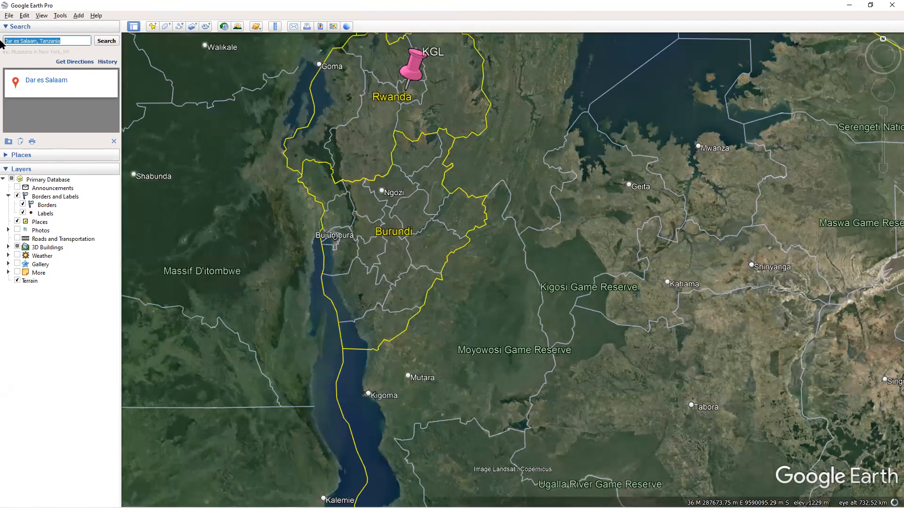
text(Bujumbura)
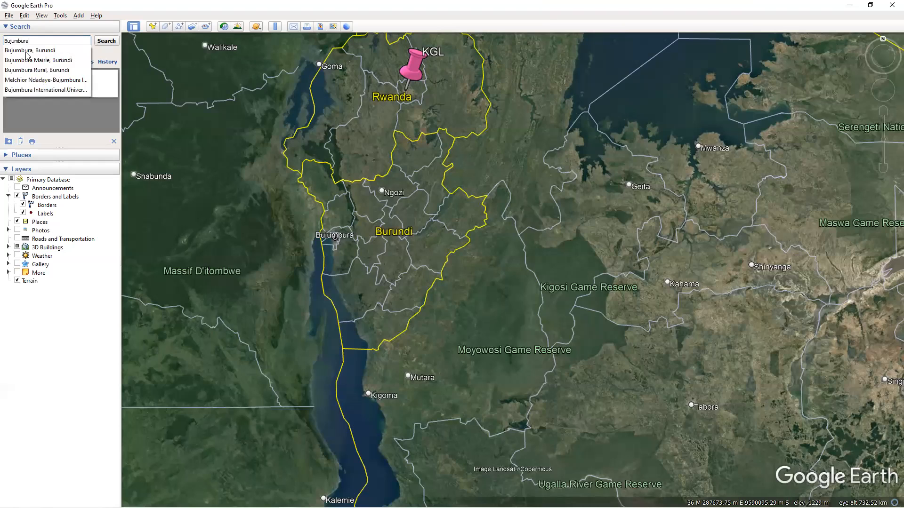
click(26, 50)
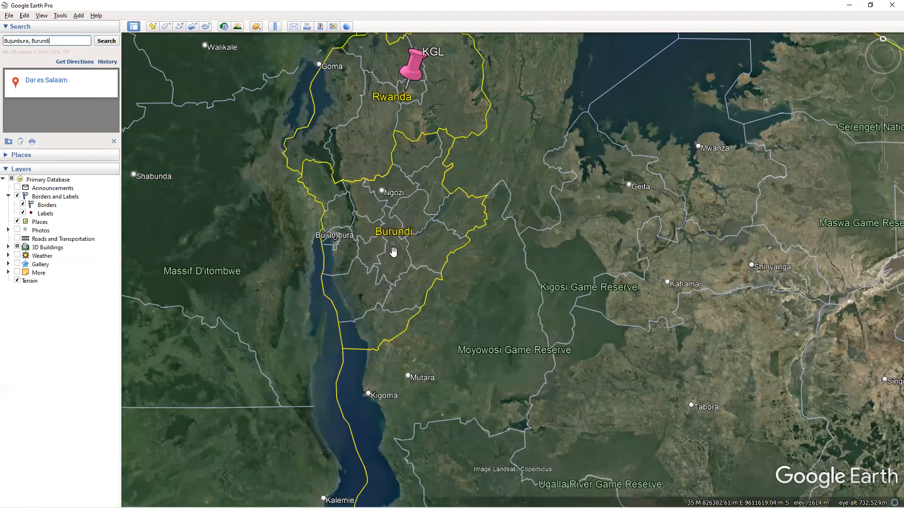
click(106, 41)
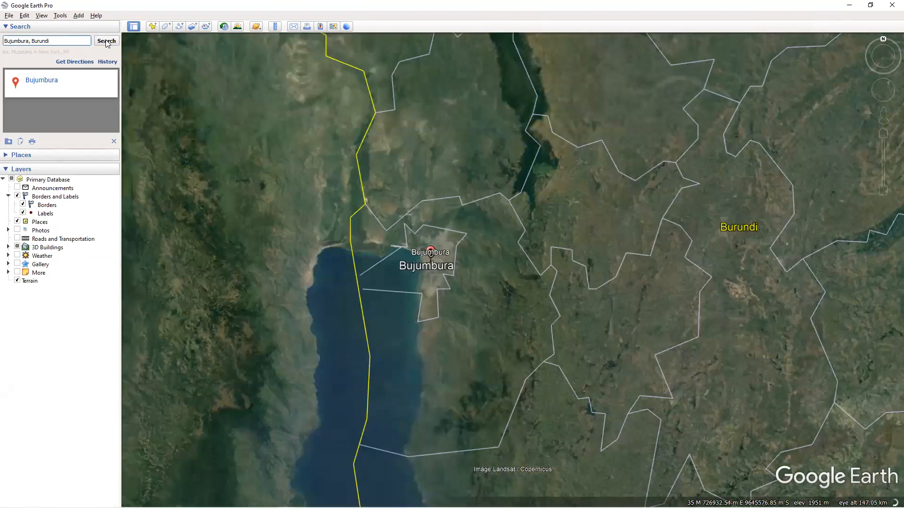
Start a new placemark at Bujumbura with the blue pushpin icon at a scale of 2.7.
key(ctrl+shift+p)
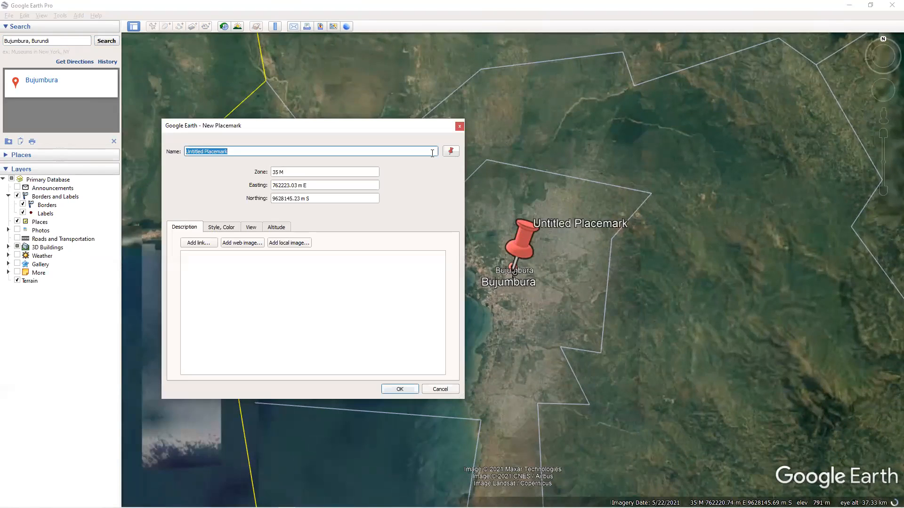
click(450, 152)
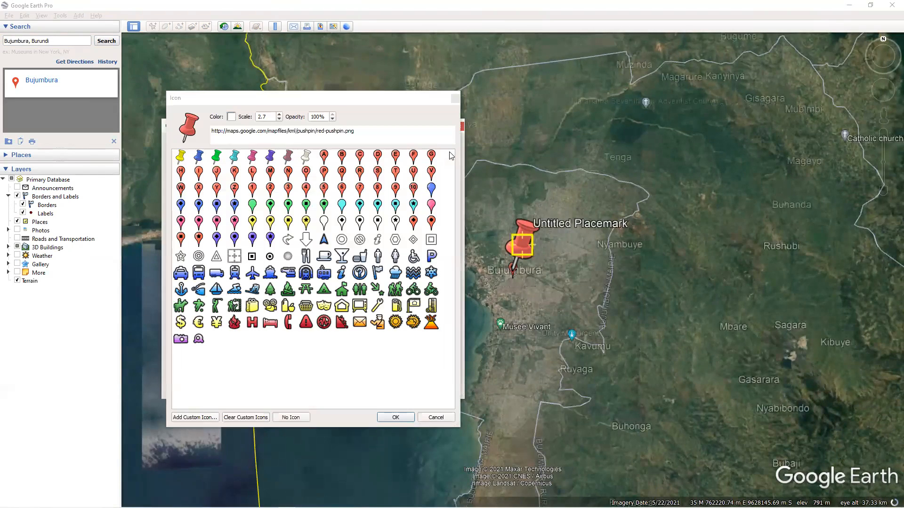
click(201, 157)
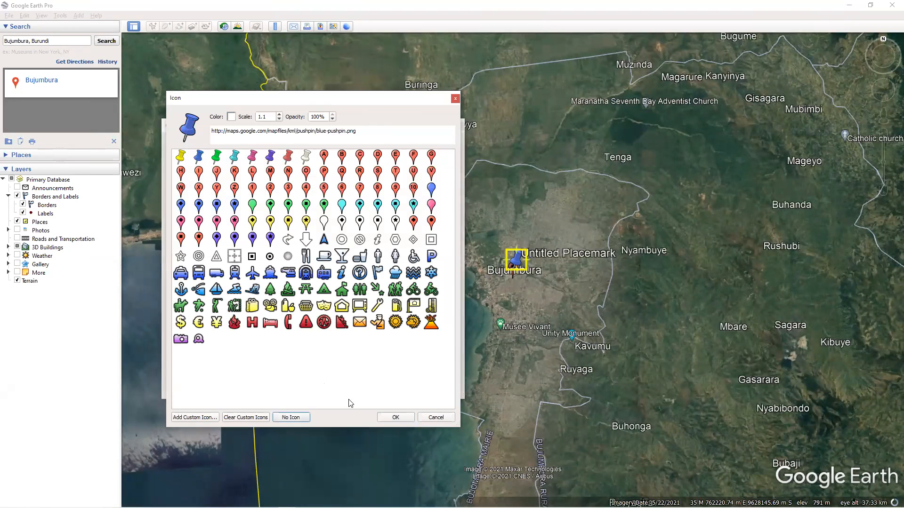
click(395, 417)
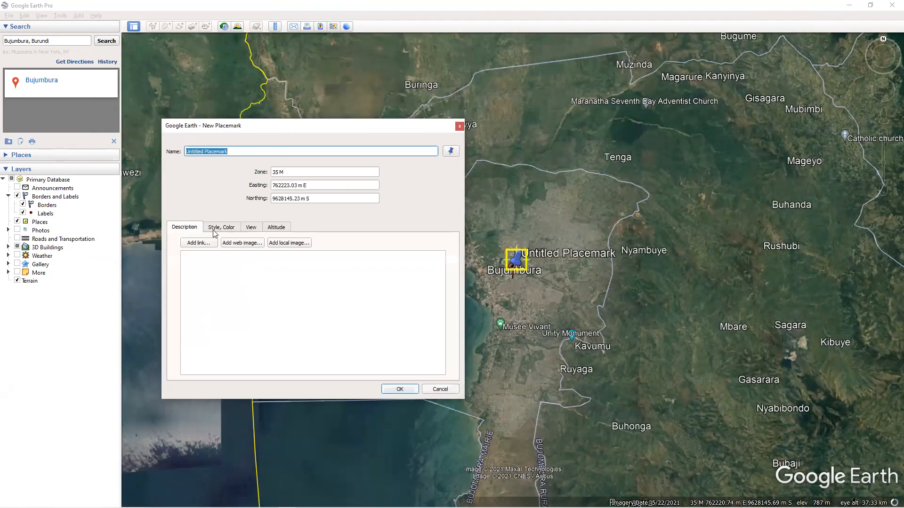
click(216, 230)
double_click(242, 293)
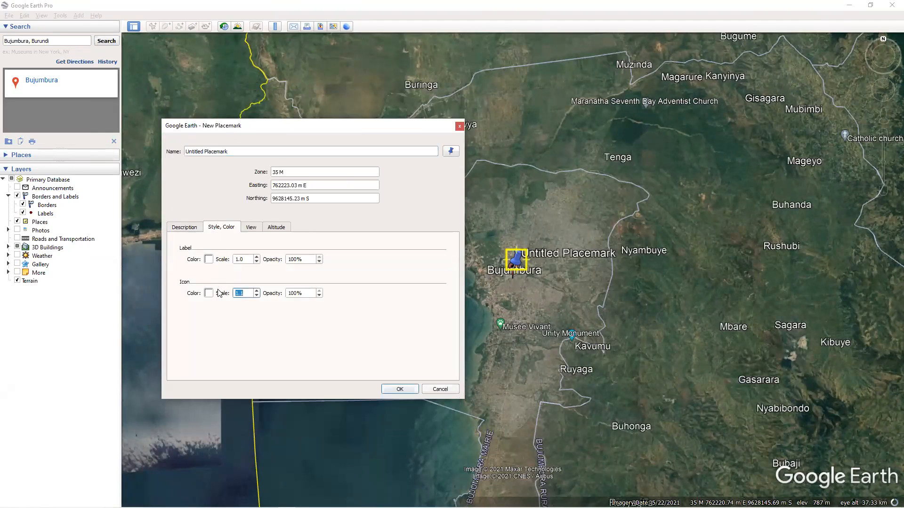
text(2.7)
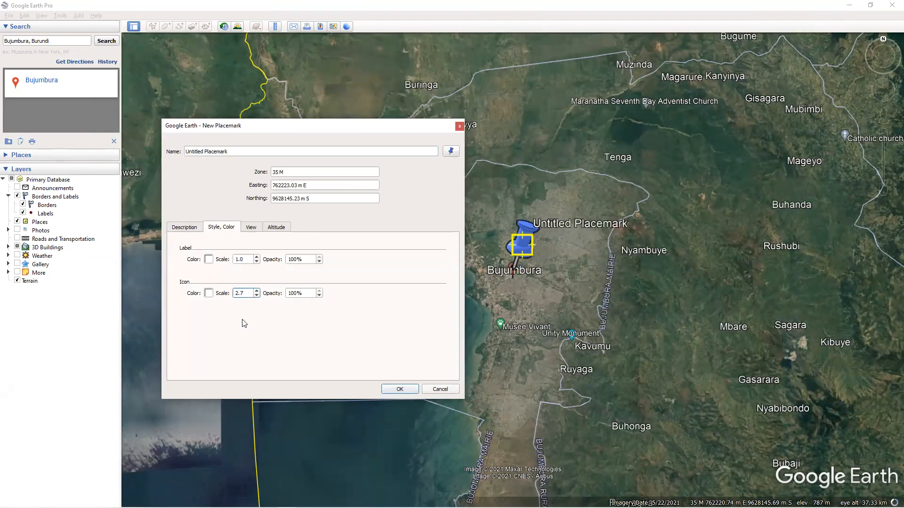
Name the Bujumbura placemark BJMB and save it.
triple_click(209, 151)
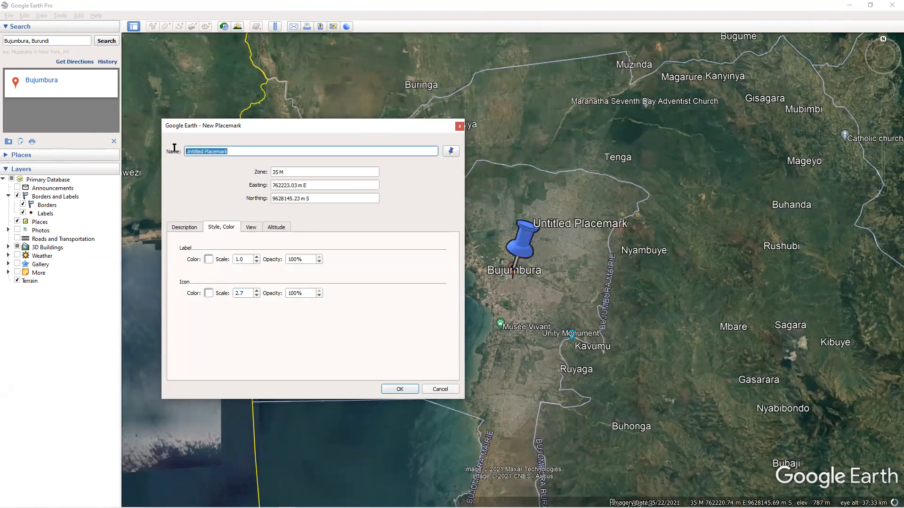
text(BJM)
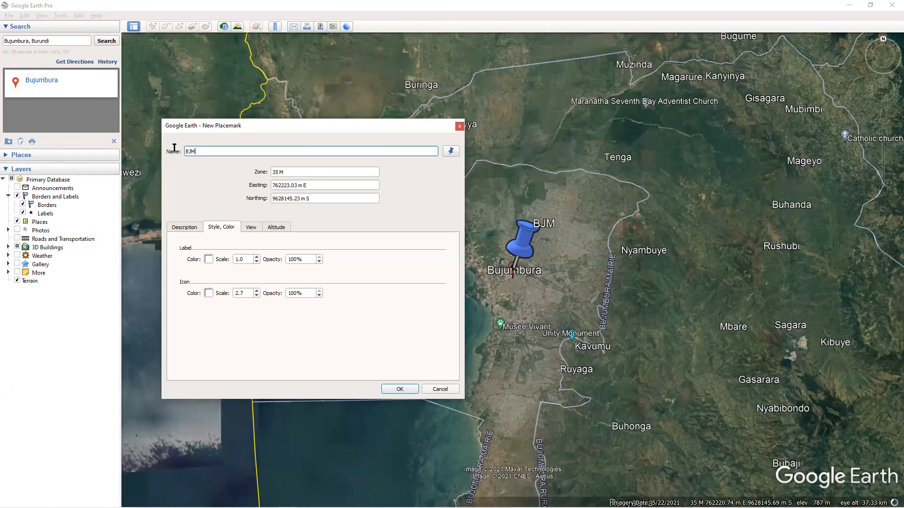
text(B)
click(390, 391)
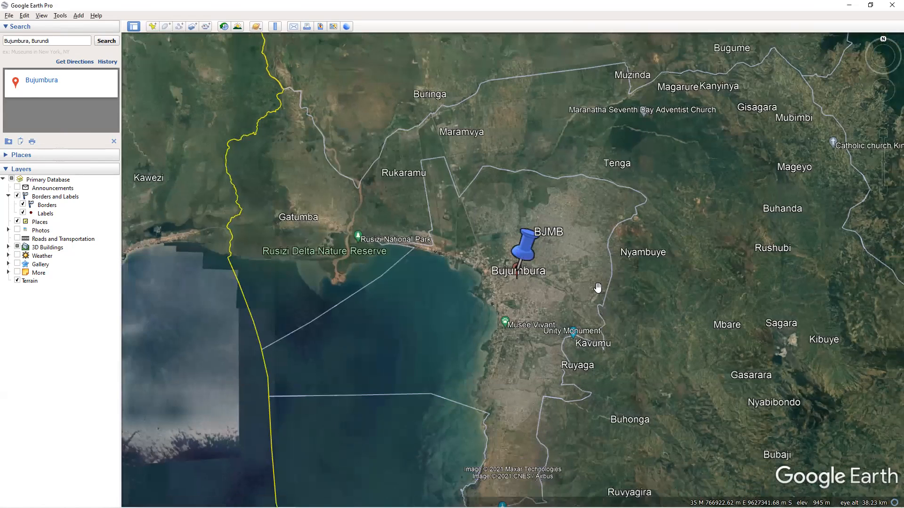
Search for Addis Ababa, Ethiopia.
scroll(598, 288, down, 3)
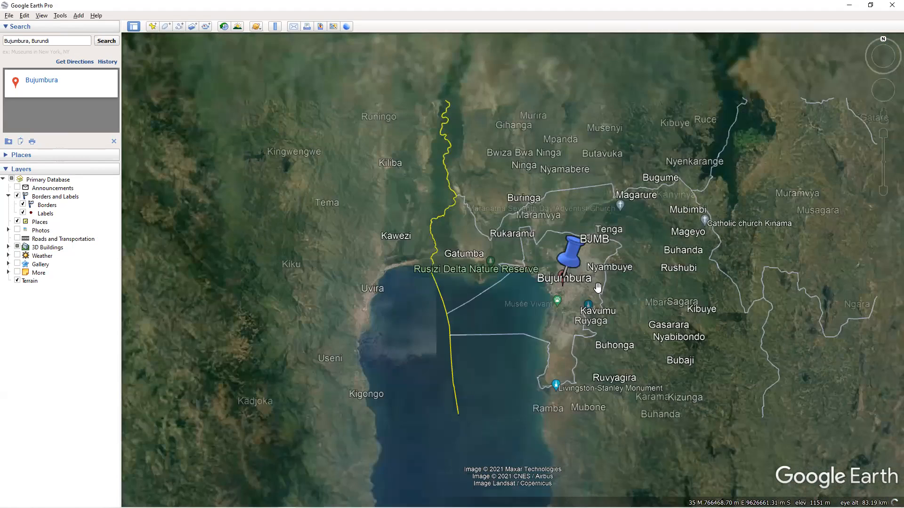
scroll(597, 288, down, 3)
scroll(598, 287, down, 3)
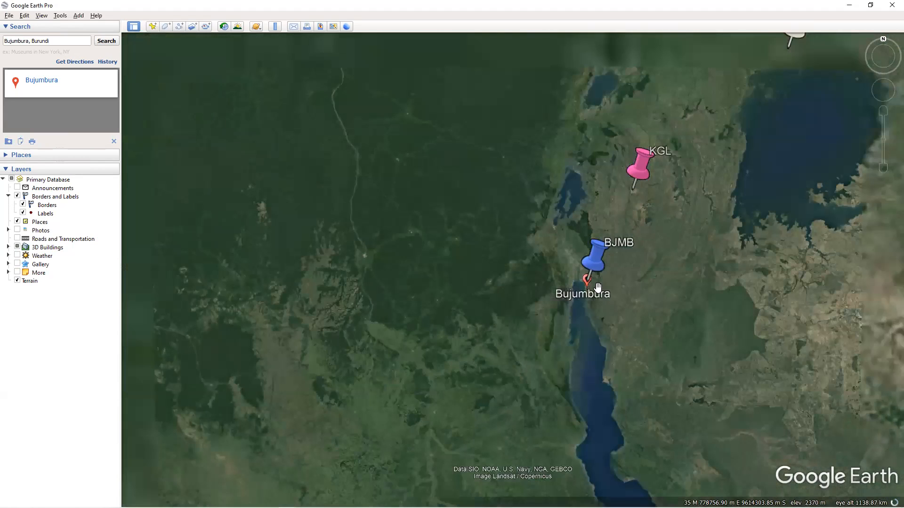
scroll(598, 288, down, 2)
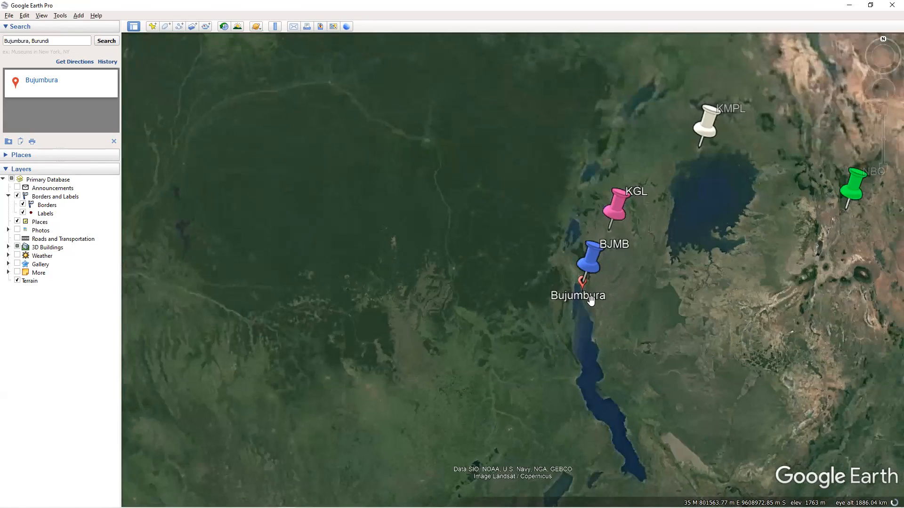
scroll(591, 300, down, 4)
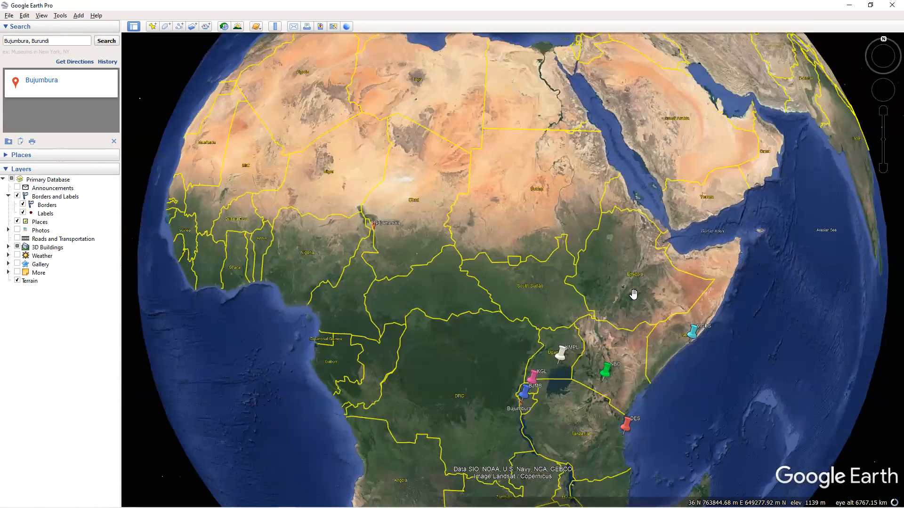
scroll(631, 298, up, 3)
scroll(631, 299, up, 3)
click(5, 41)
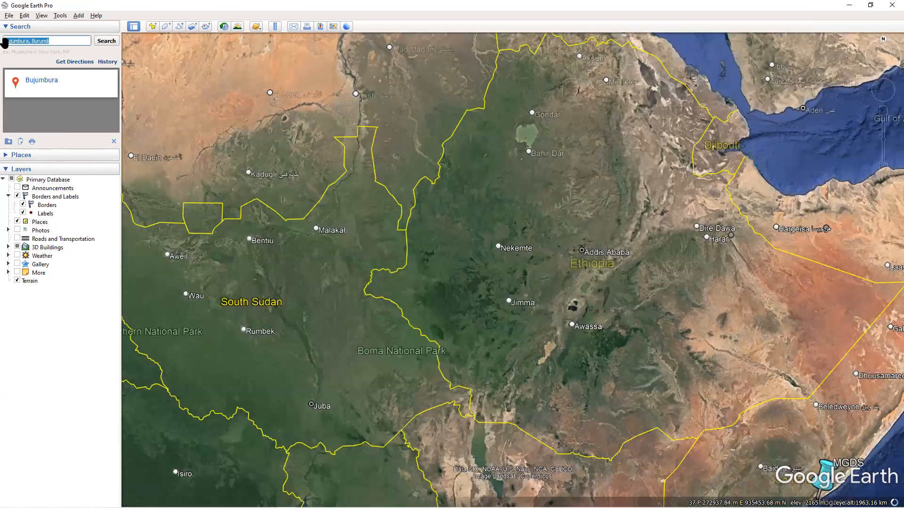
text(Addis)
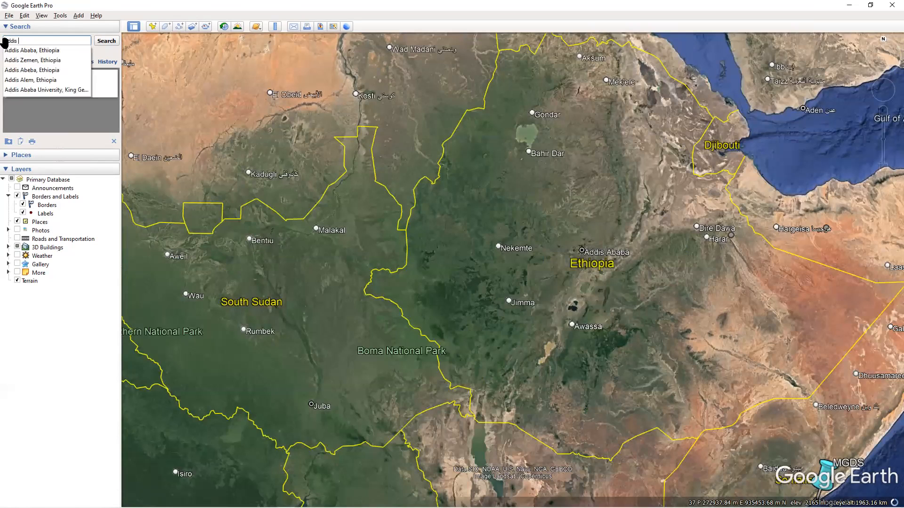
click(35, 49)
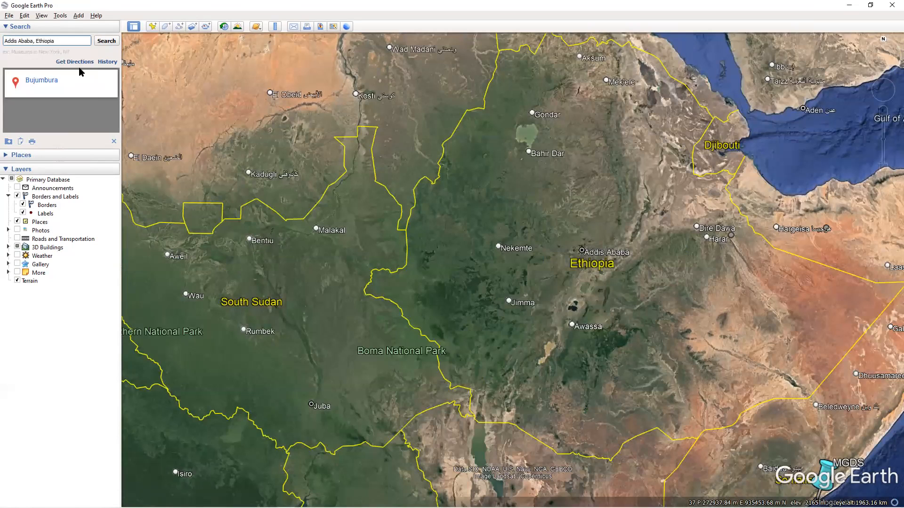
click(107, 41)
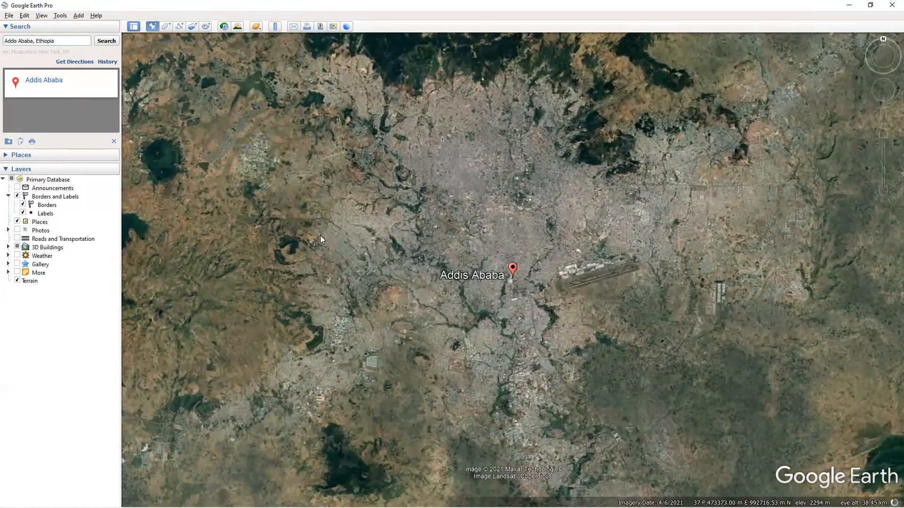
Start a new placemark at Addis Ababa with the purple pushpin icon at a scale of 2.7.
key(ctrl+shift+p)
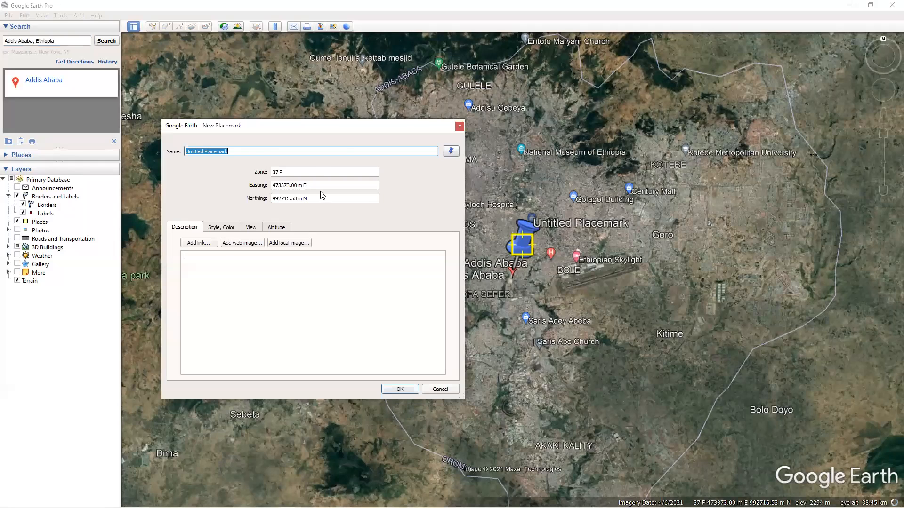
click(451, 152)
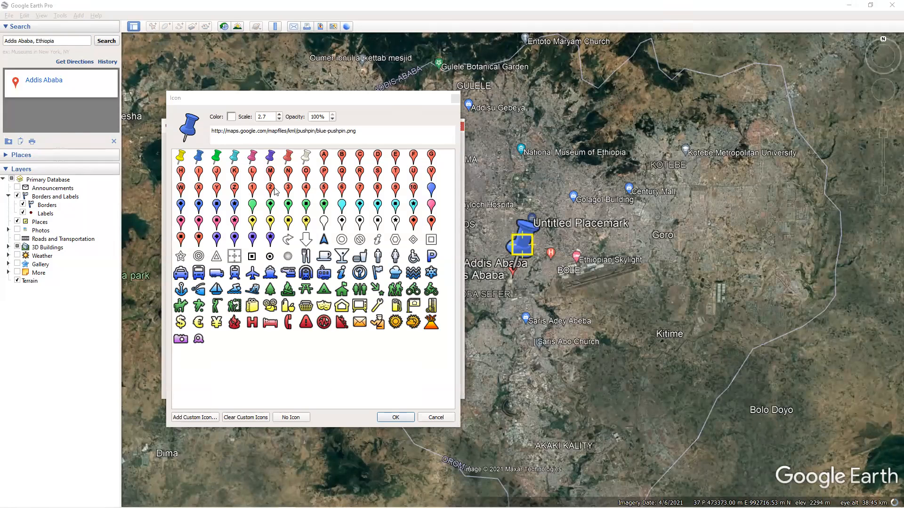
click(271, 156)
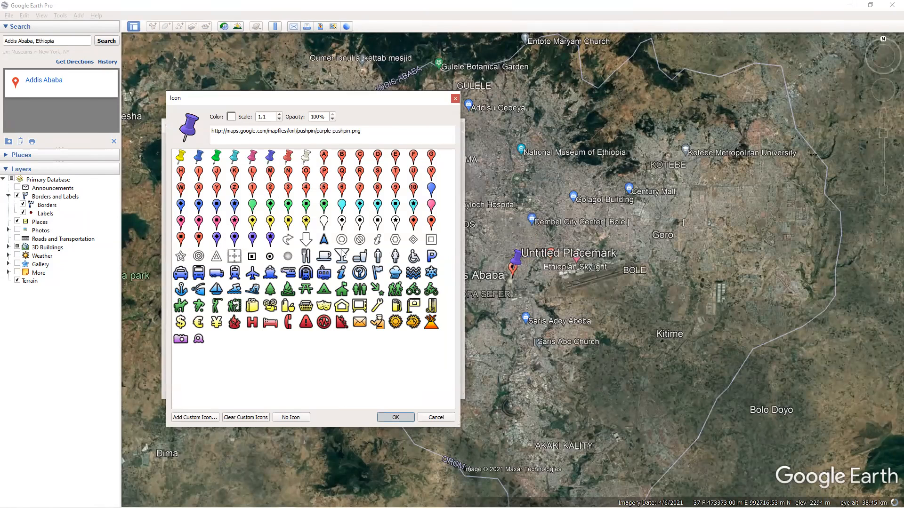
key(Return)
double_click(244, 293)
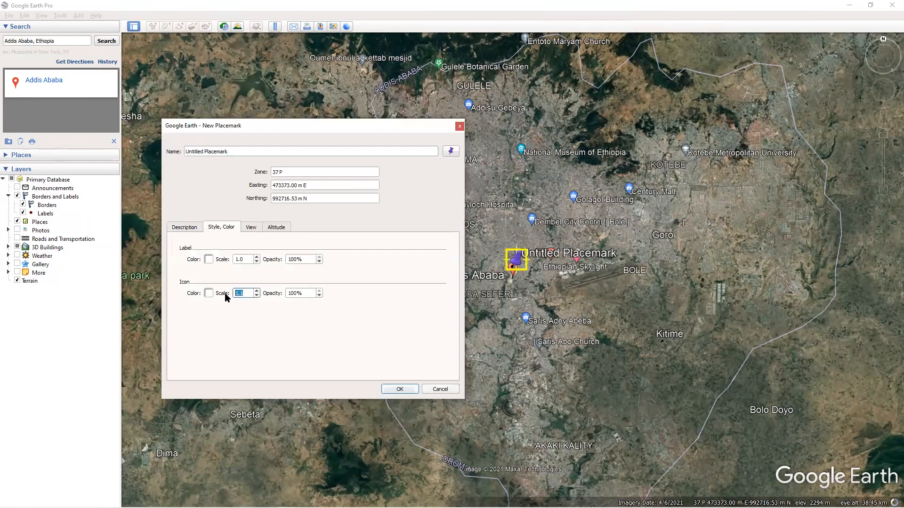
text(2.7)
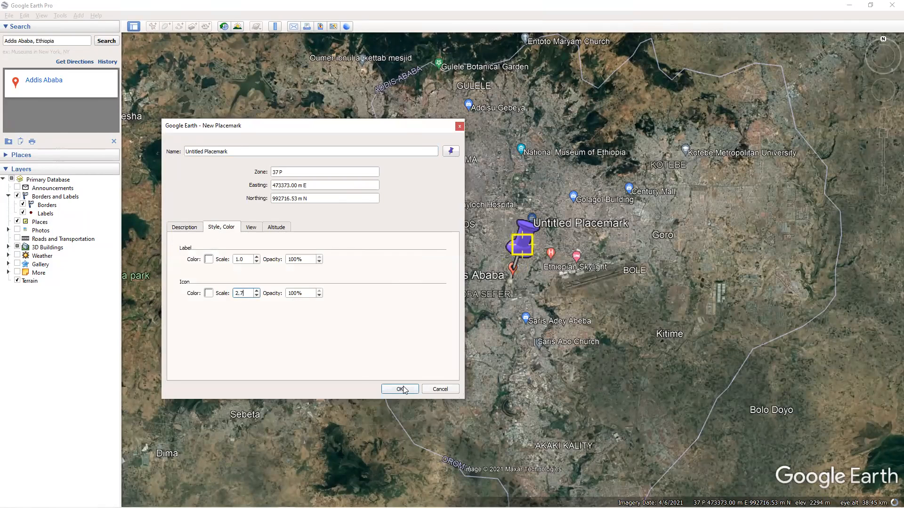
Name the Addis Ababa placemark ADDS and save it.
drag(241, 150, 163, 147)
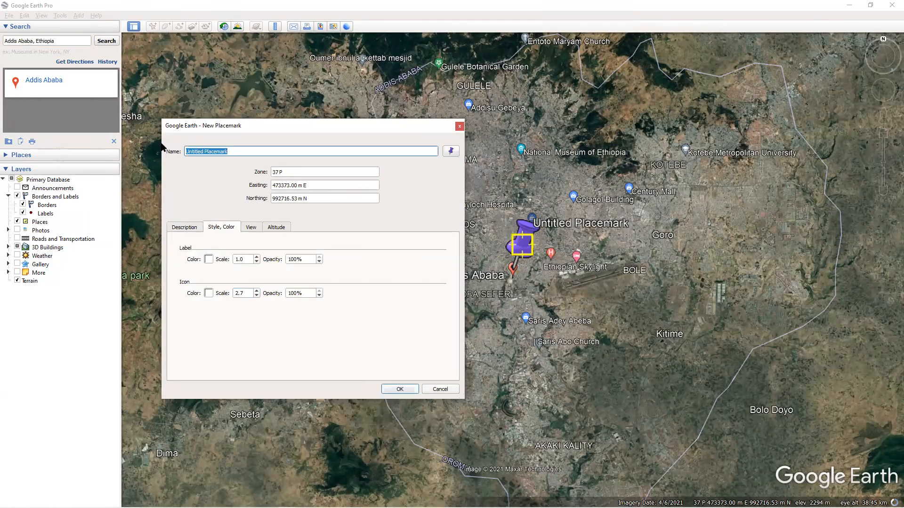
text(A)
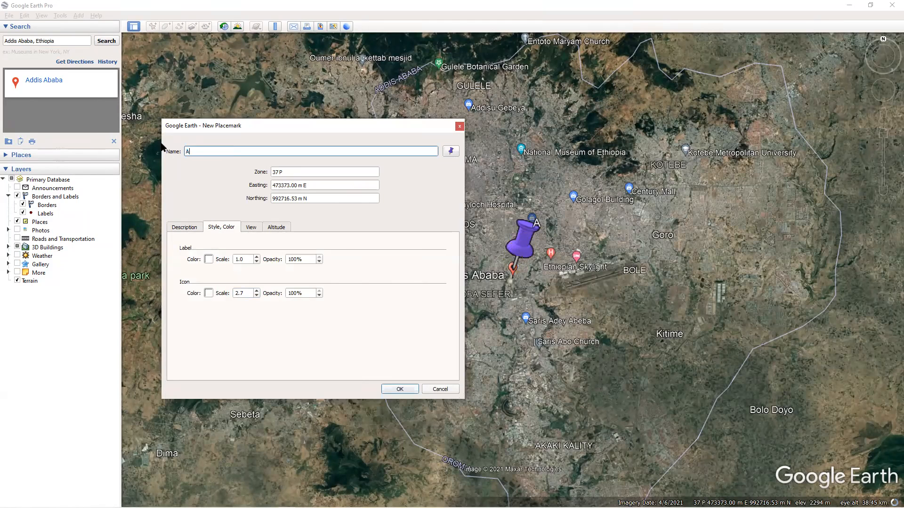
text(DDS)
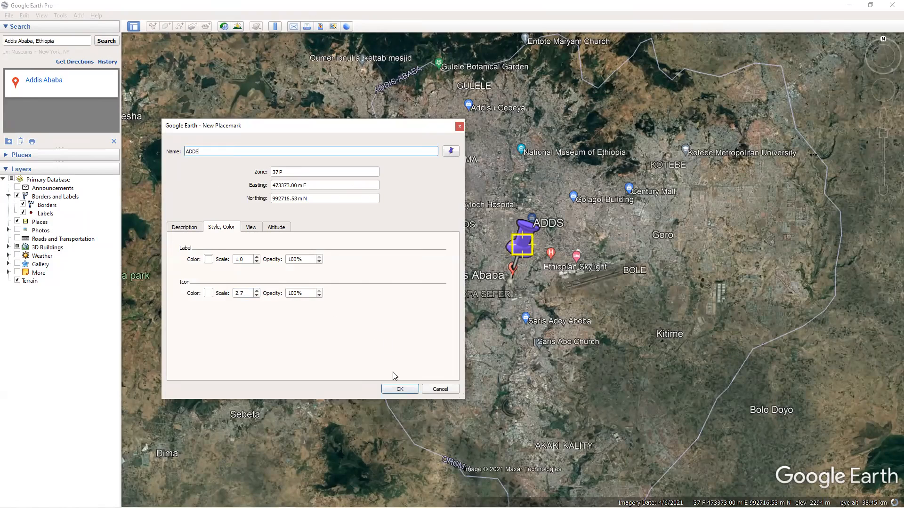
click(400, 389)
Search for the Eritrean capital Asmara, spelled Asamara.
scroll(551, 328, down, 6)
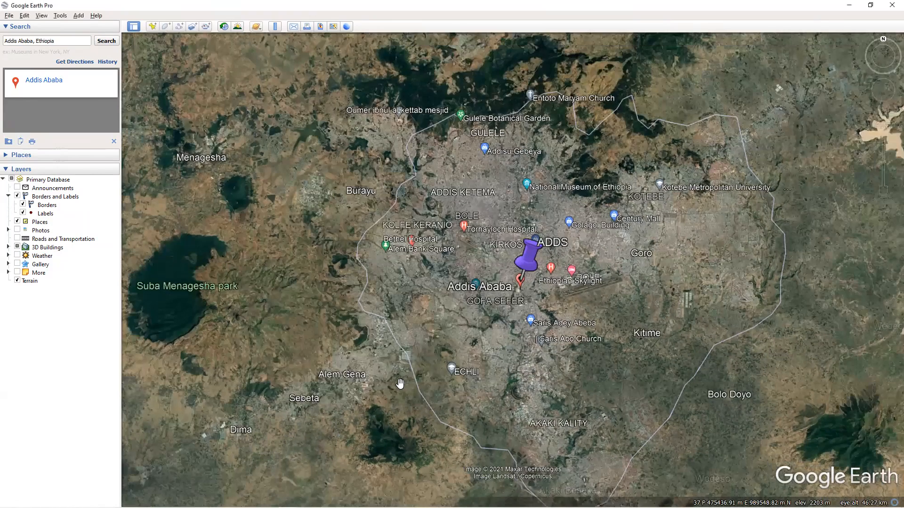
scroll(550, 328, down, 10)
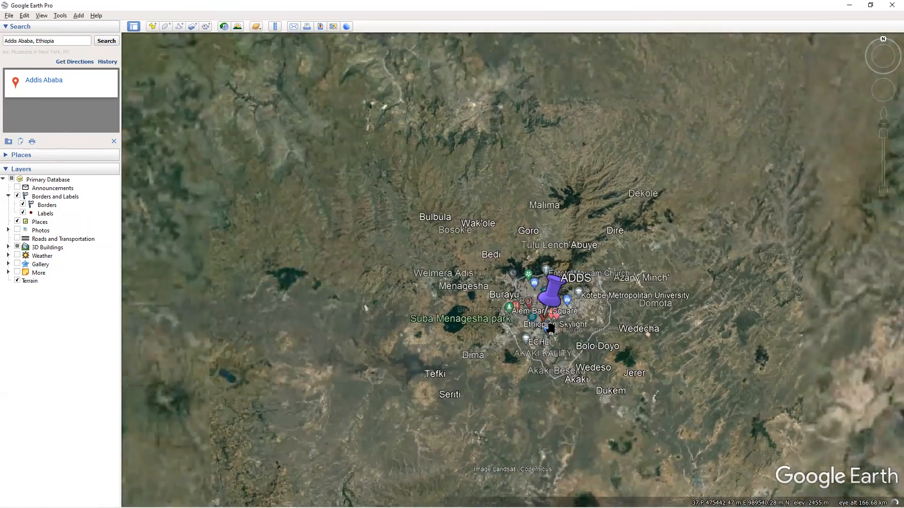
scroll(632, 264, down, 3)
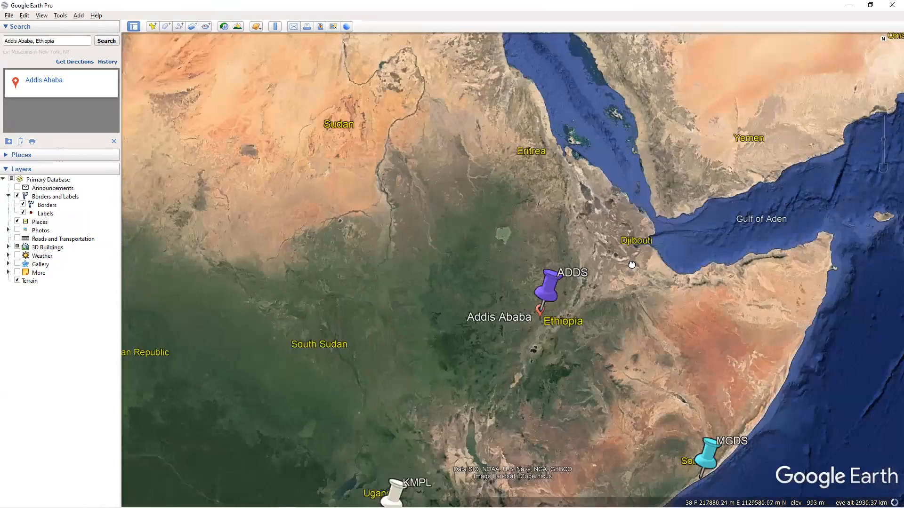
drag(632, 263, 613, 273)
scroll(632, 265, up, 2)
drag(651, 207, 632, 265)
scroll(452, 192, up, 4)
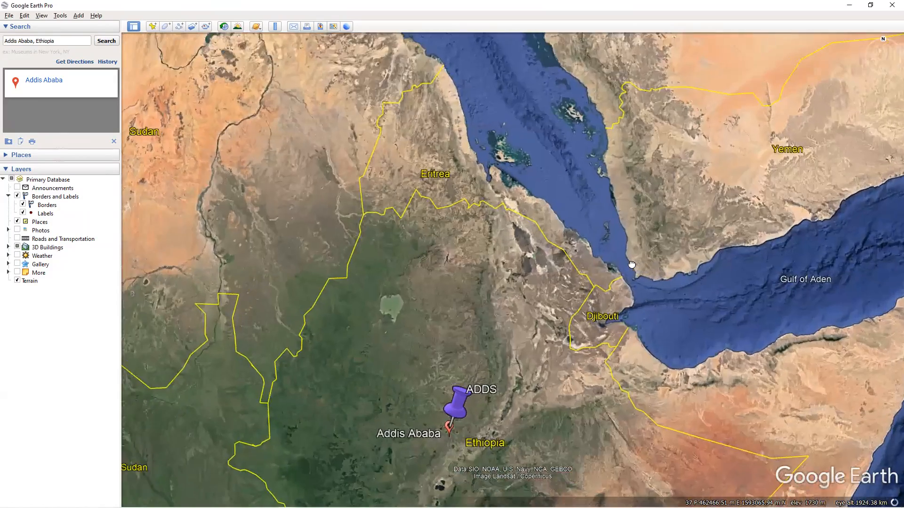
drag(452, 192, 509, 347)
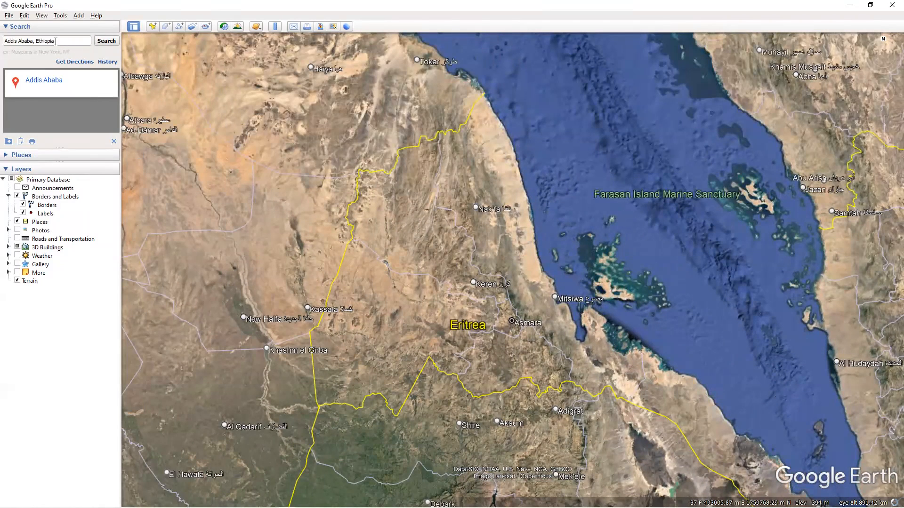
drag(56, 41, 2, 43)
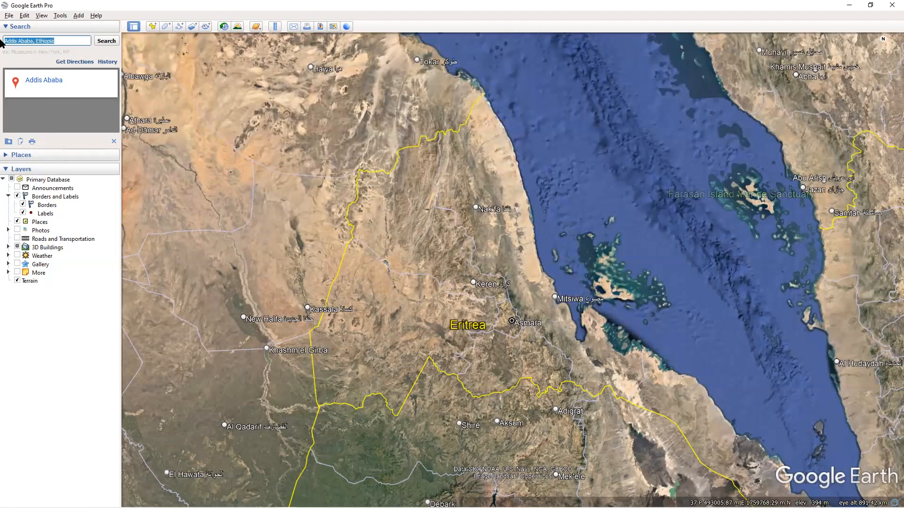
text(Asamara)
key(Return)
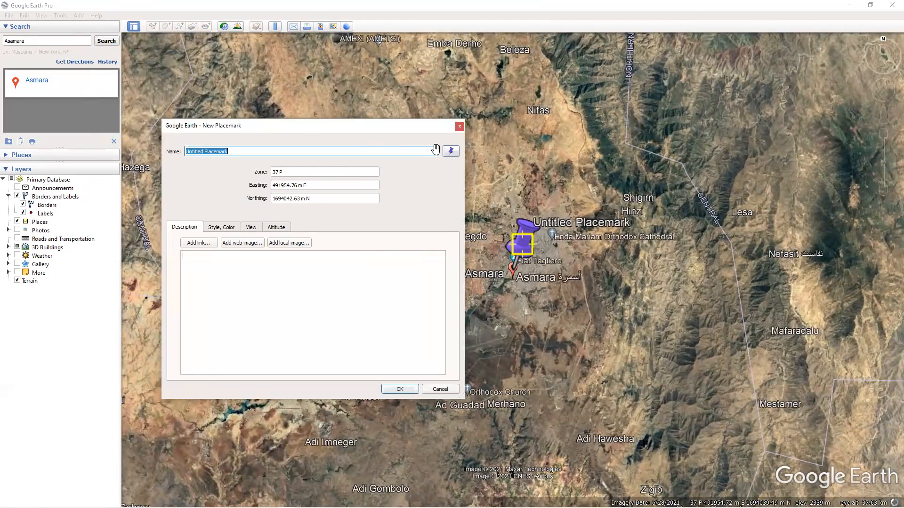
Keep the purple pushpin icon for the new Asmara placemark and name it ASMR.
click(451, 151)
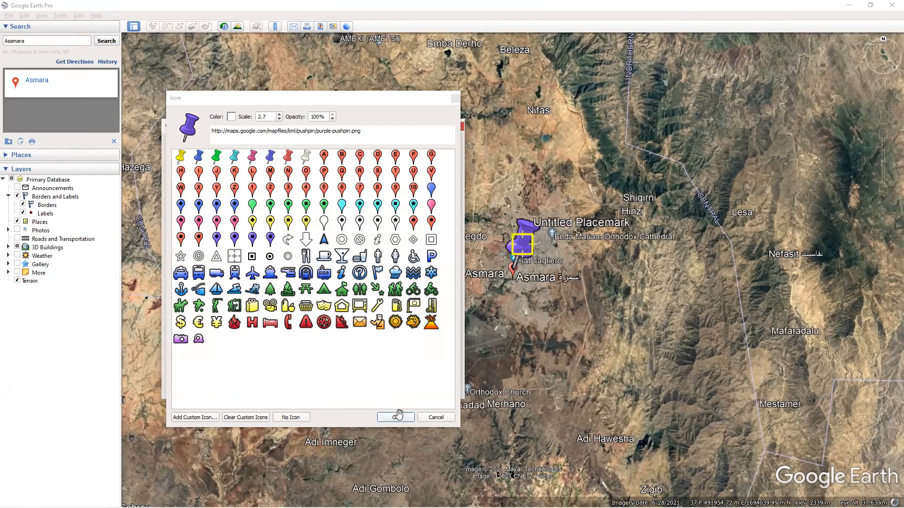
click(218, 230)
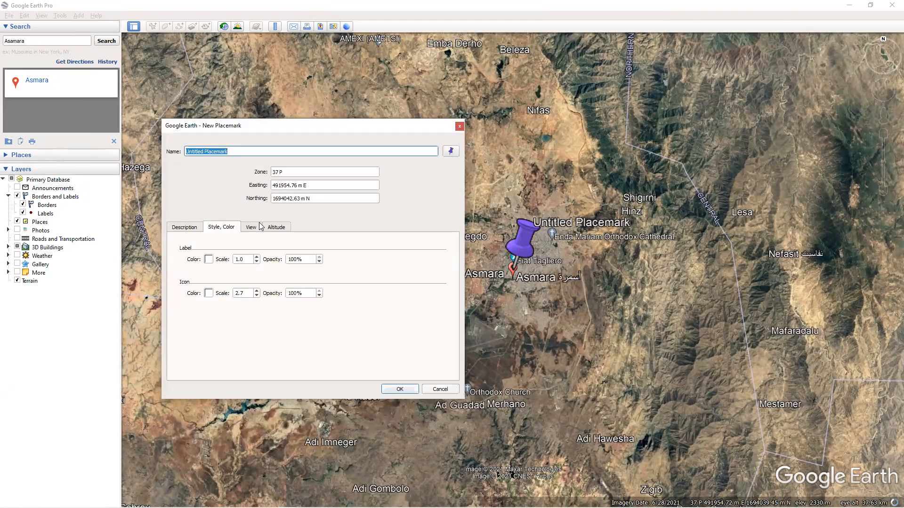
double_click(198, 152)
drag(228, 153, 181, 152)
text(ASMR)
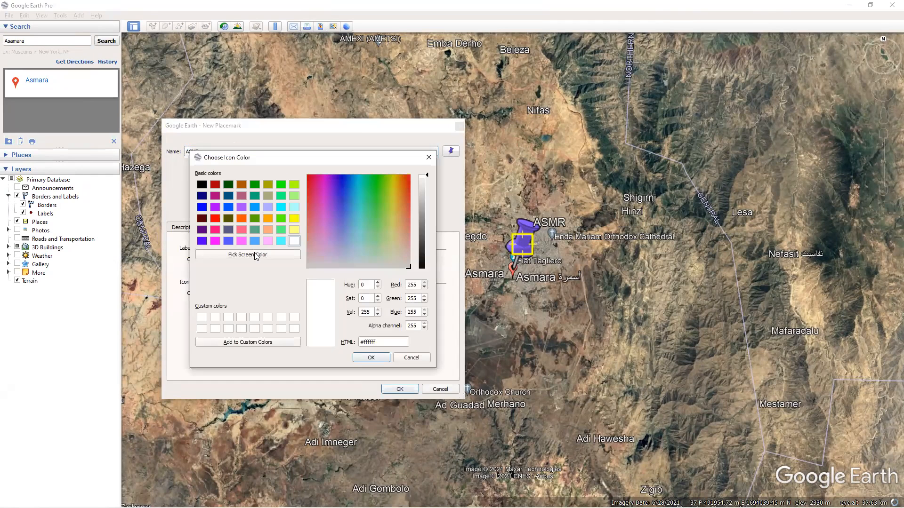
Set the Asmara placemark's icon colour to the light yellow-green #e0ff89.
click(343, 219)
click(386, 213)
click(365, 243)
click(373, 213)
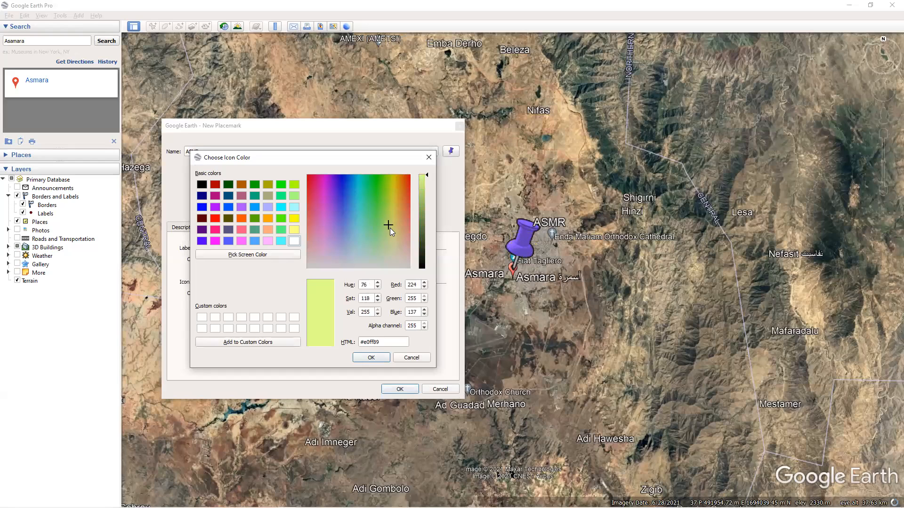
click(371, 357)
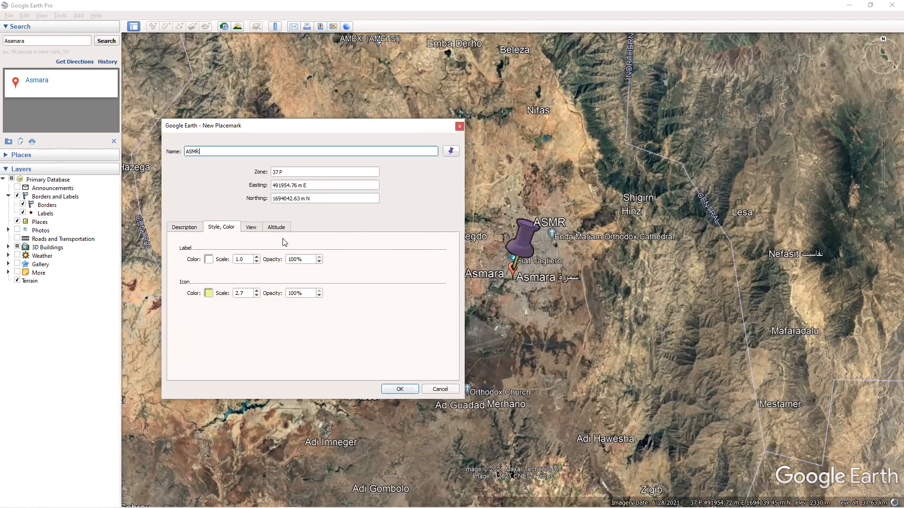
Change the Asmara placemark's icon colour to the basic yellow #ffff00 and save the placemark.
click(209, 294)
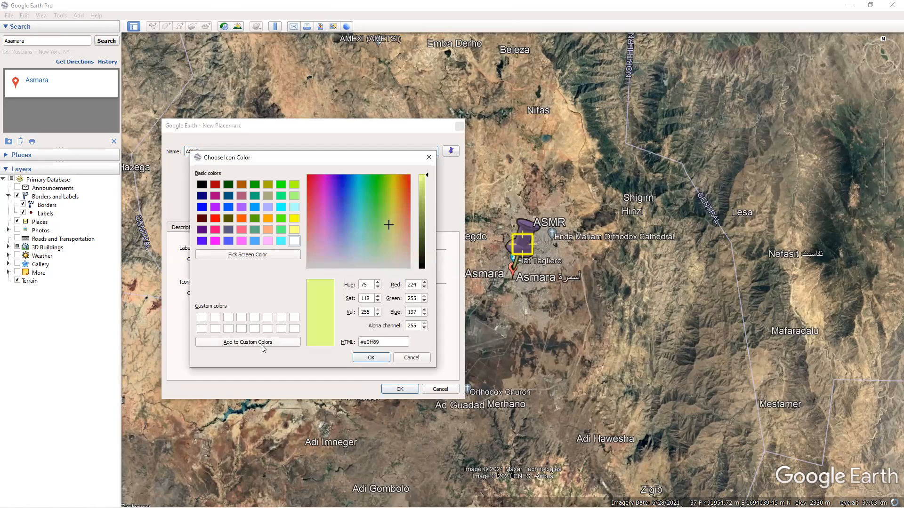
click(260, 254)
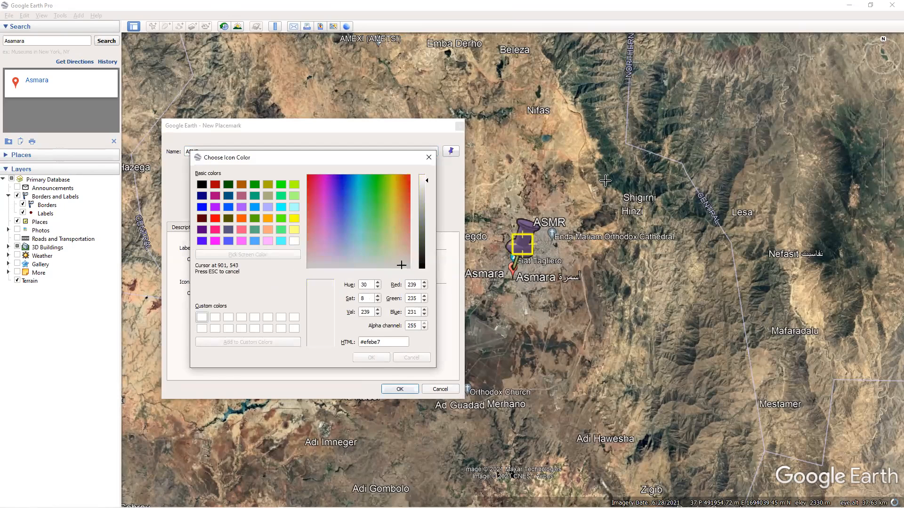
click(531, 244)
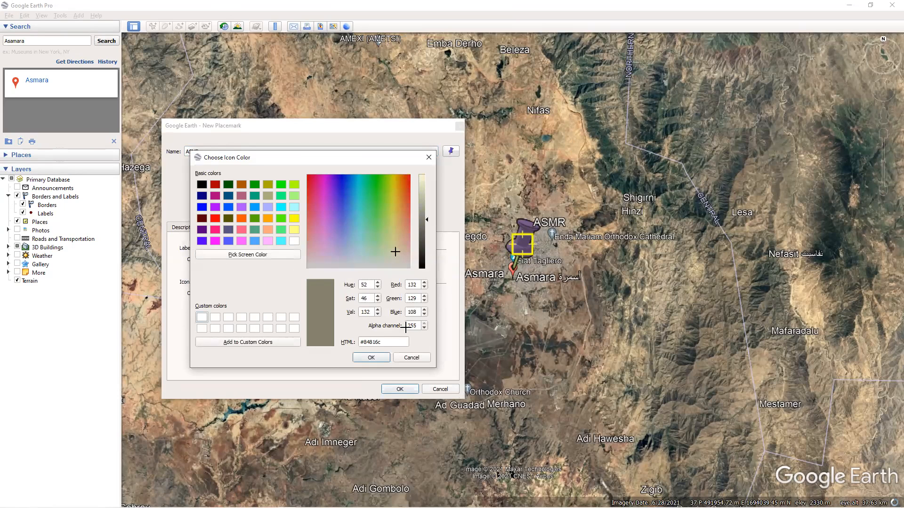
click(294, 219)
click(294, 230)
click(294, 220)
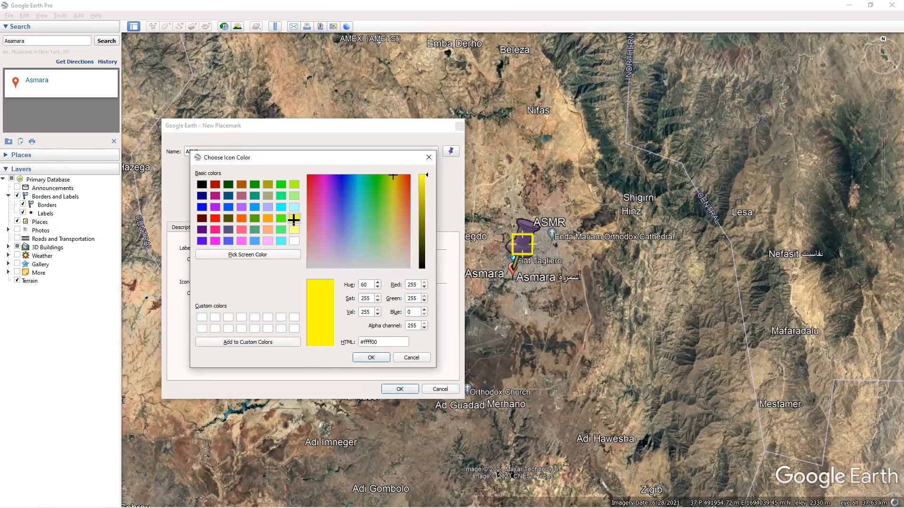
click(375, 359)
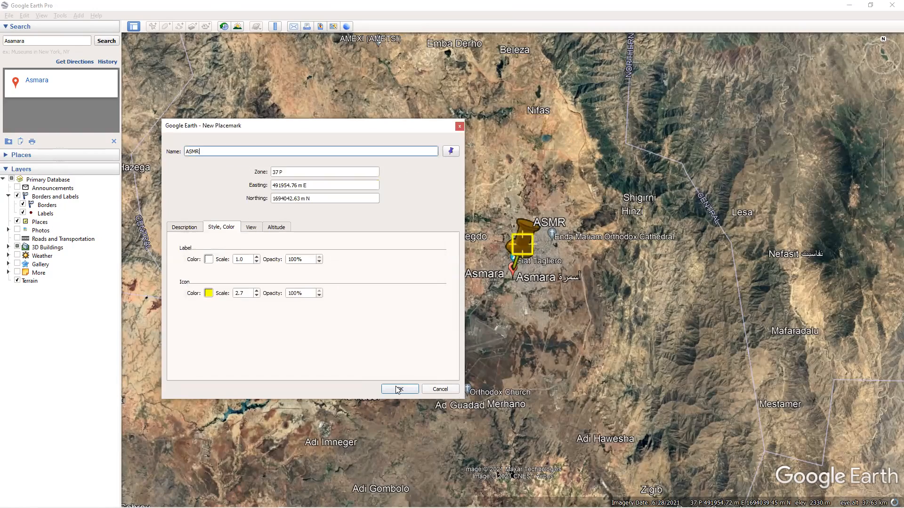
click(398, 387)
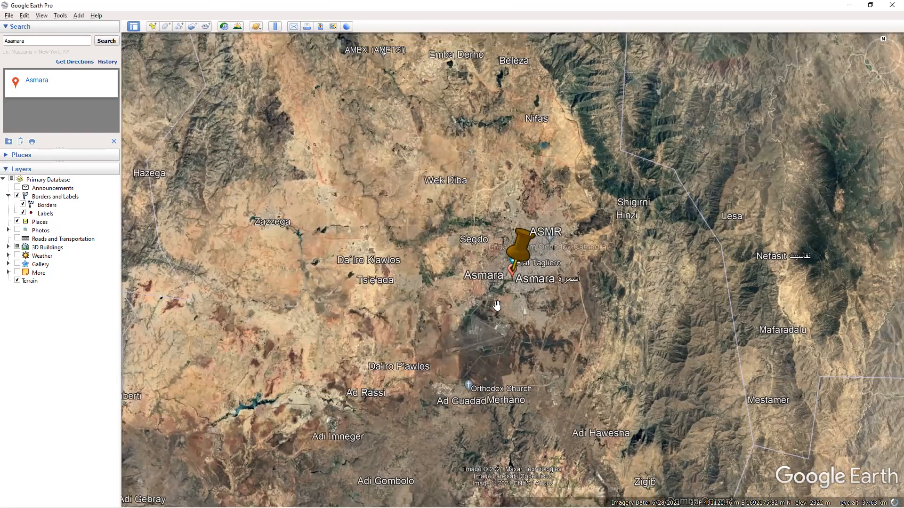
Examine the placemarks across East Africa and the area around Djibouti beside the Gulf of Aden.
scroll(496, 305, down, 10)
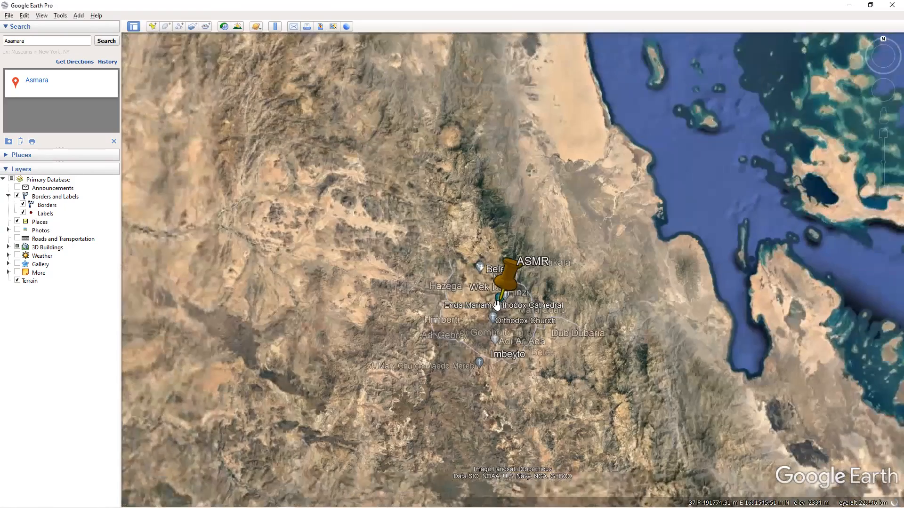
scroll(497, 305, down, 5)
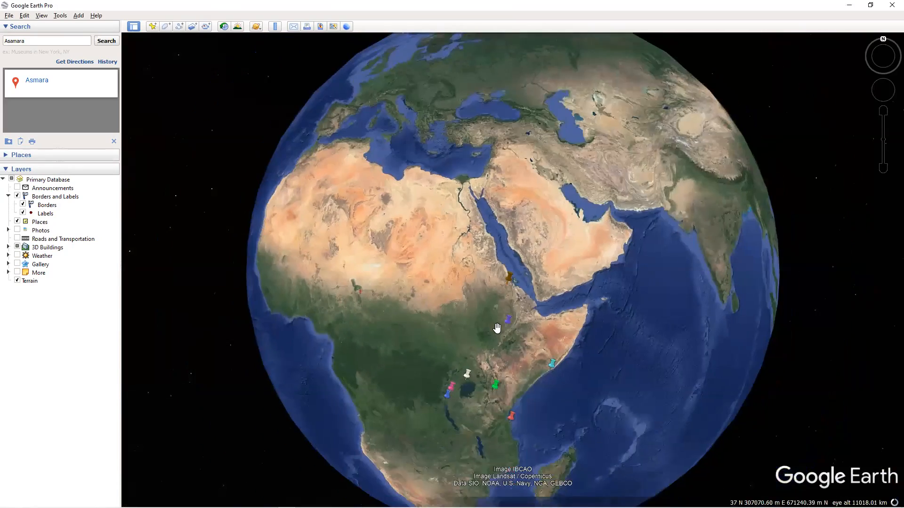
scroll(586, 255, up, 5)
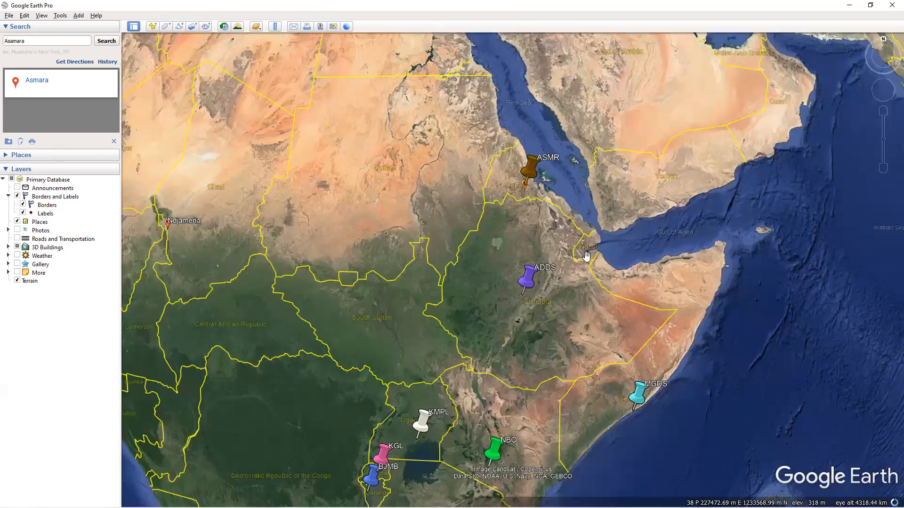
scroll(587, 255, up, 6)
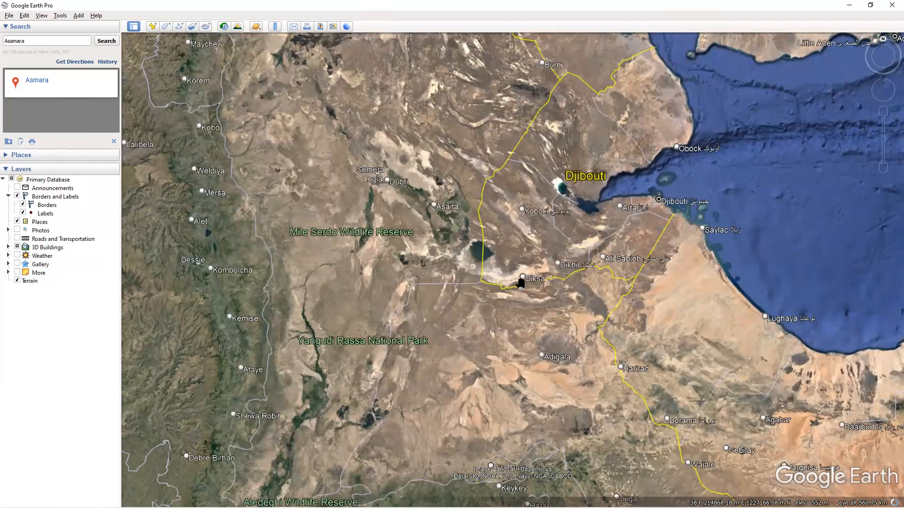
scroll(560, 266, up, 2)
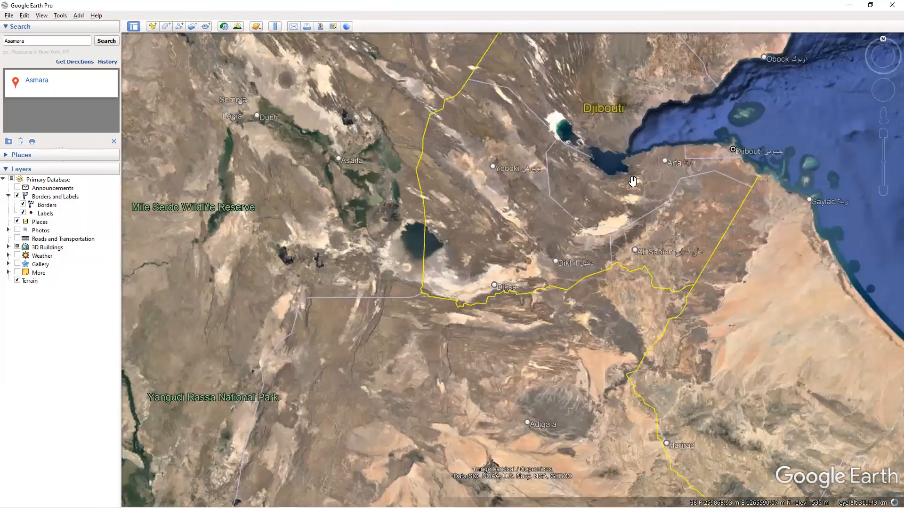
scroll(607, 215, down, 2)
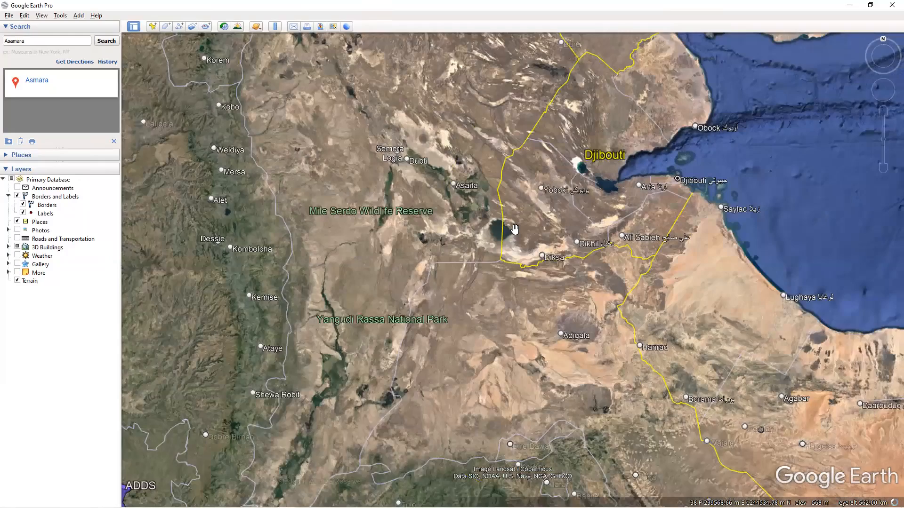
scroll(514, 230, down, 3)
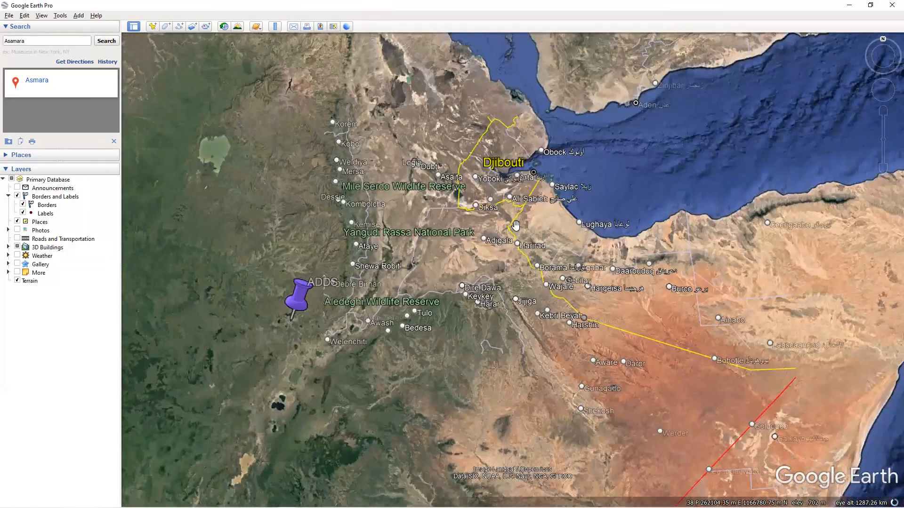
scroll(510, 197, down, 1)
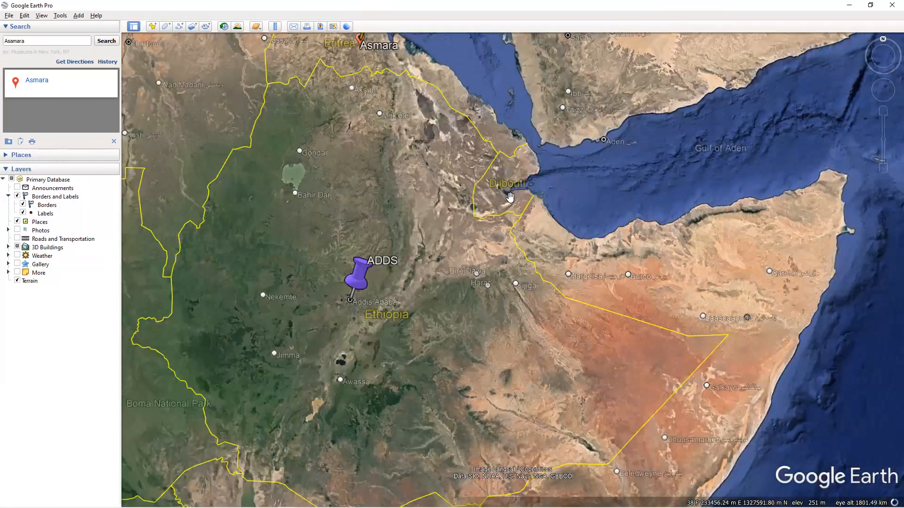
scroll(510, 197, up, 4)
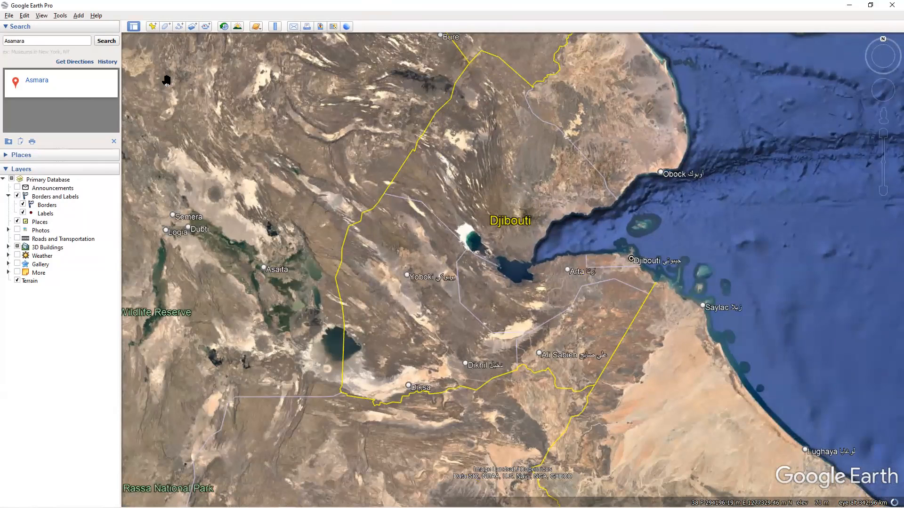
Search for Djibouti.
drag(27, 42, 1, 44)
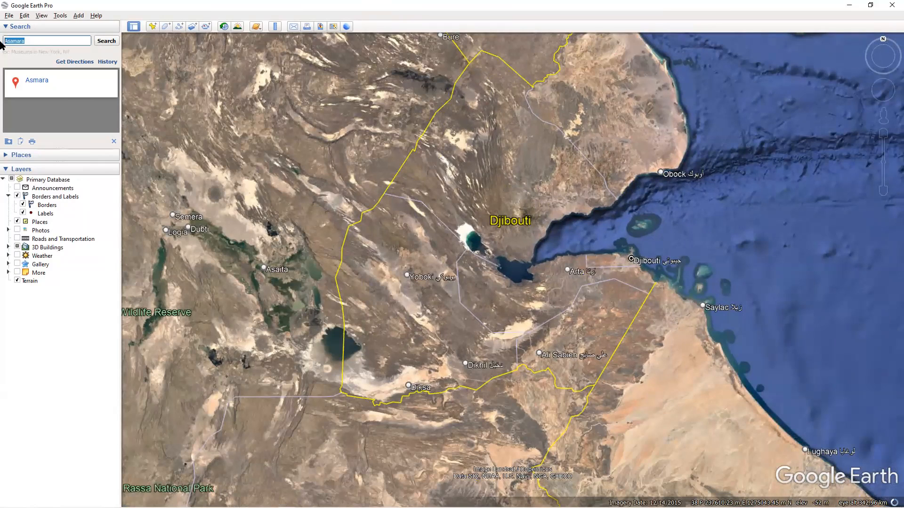
text(Dji)
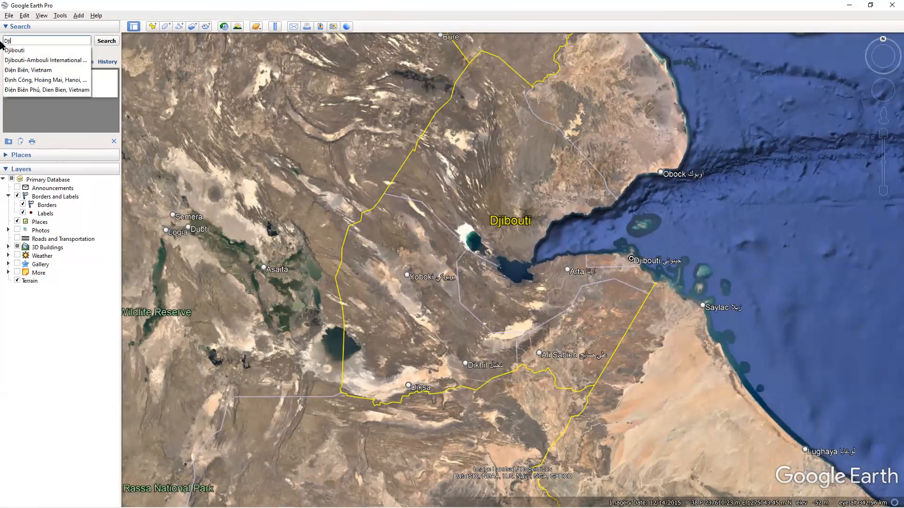
text(bout)
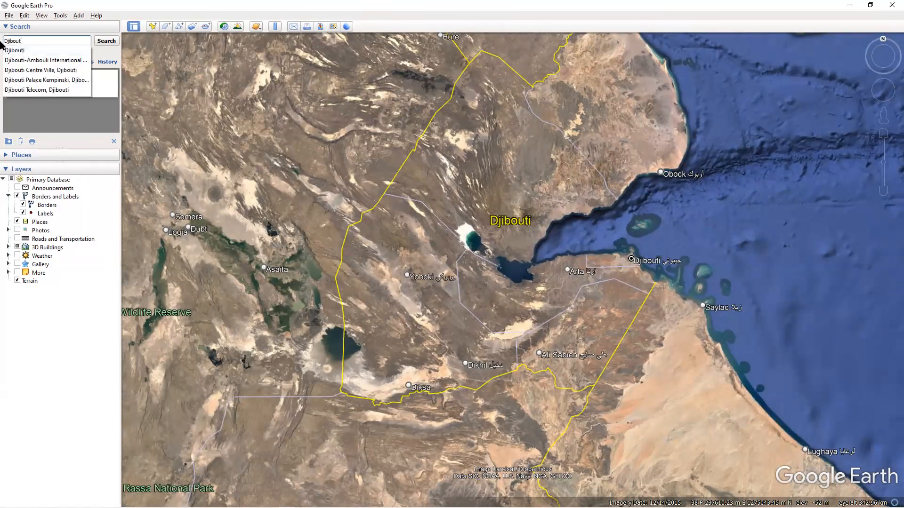
text(i)
key(Return)
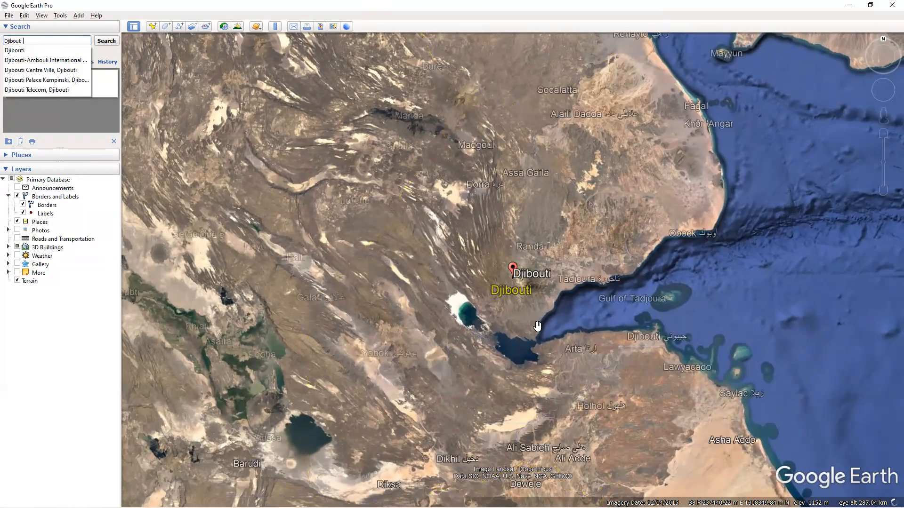
Start a new placemark, position it on the coastal city of Djibouti and name it DJB.
drag(678, 341, 587, 329)
scroll(557, 326, down, 5)
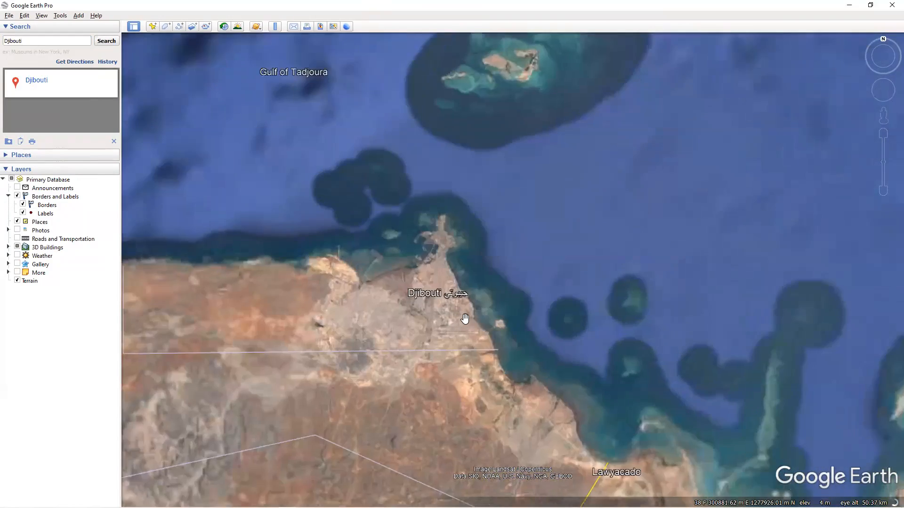
click(152, 27)
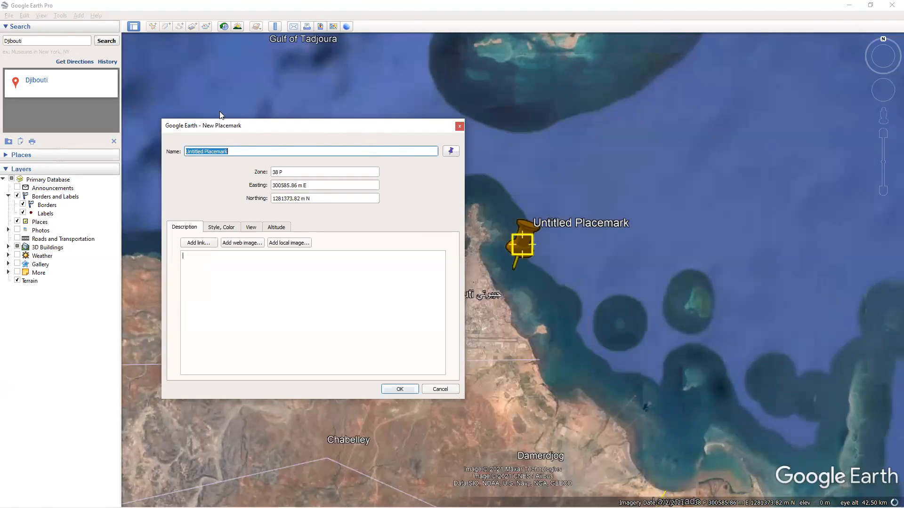
drag(220, 115, 80, 100)
drag(521, 249, 469, 295)
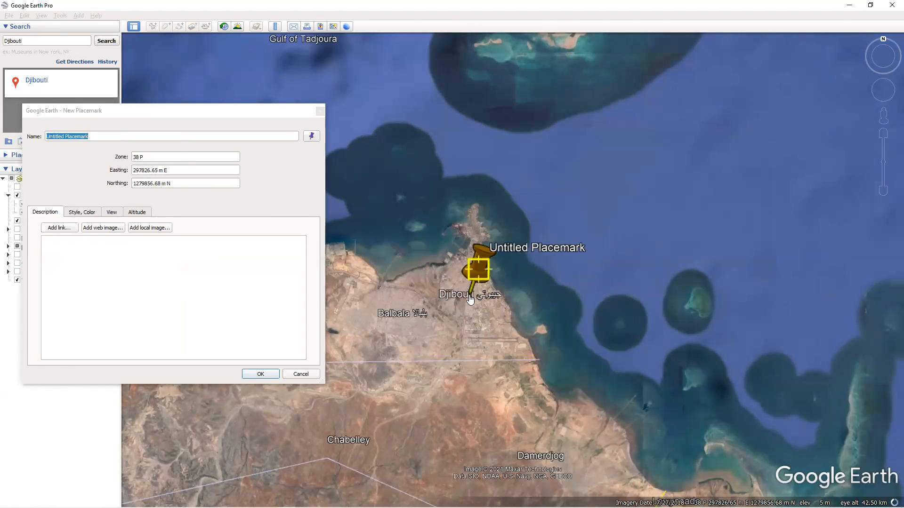
click(97, 133)
drag(103, 136, 41, 135)
text(DJB)
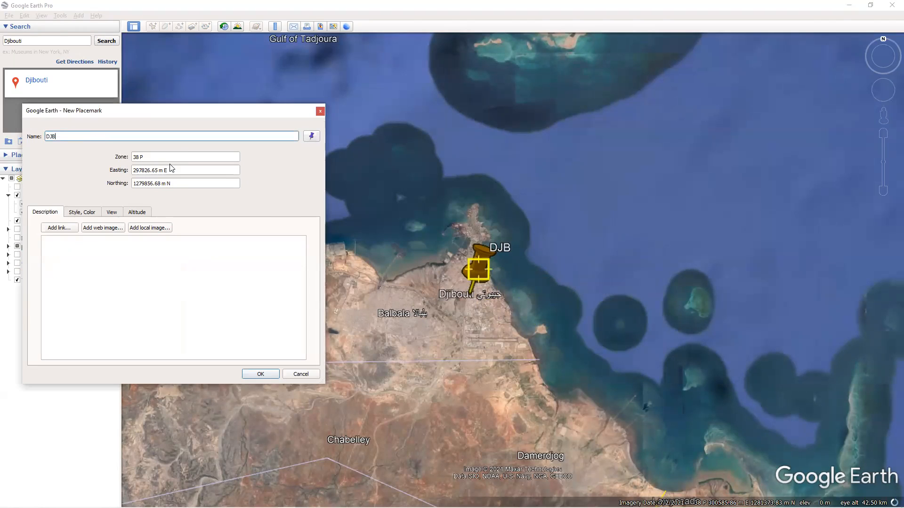
Give the DJB placemark the blank blue paddle icon at a scale of 2.7 and save it.
click(312, 136)
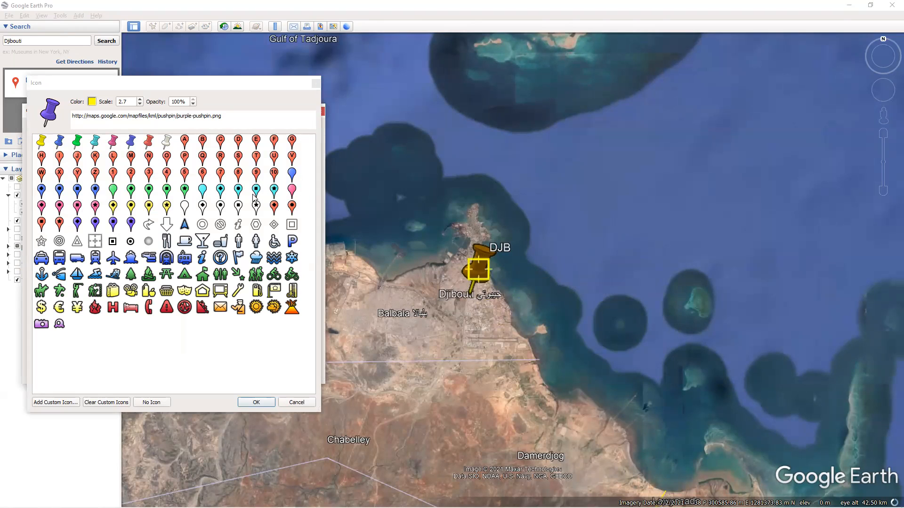
click(293, 174)
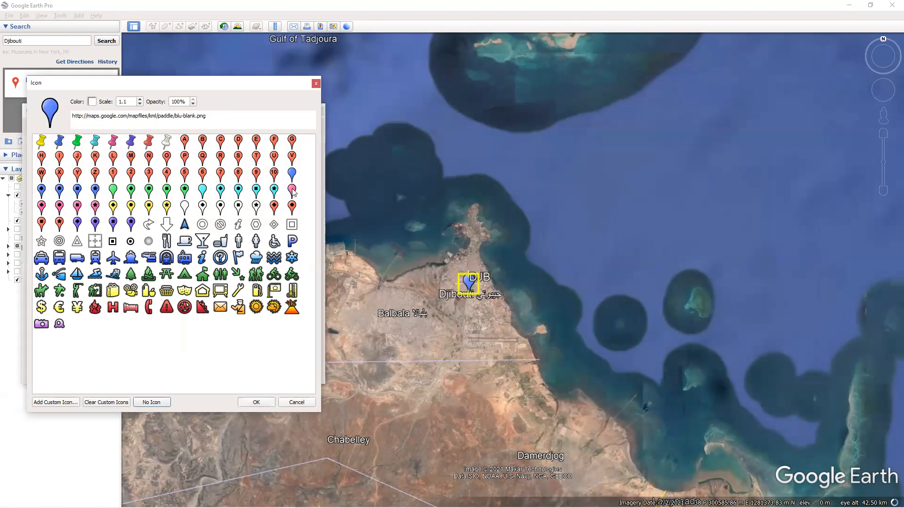
click(251, 403)
click(91, 215)
double_click(109, 278)
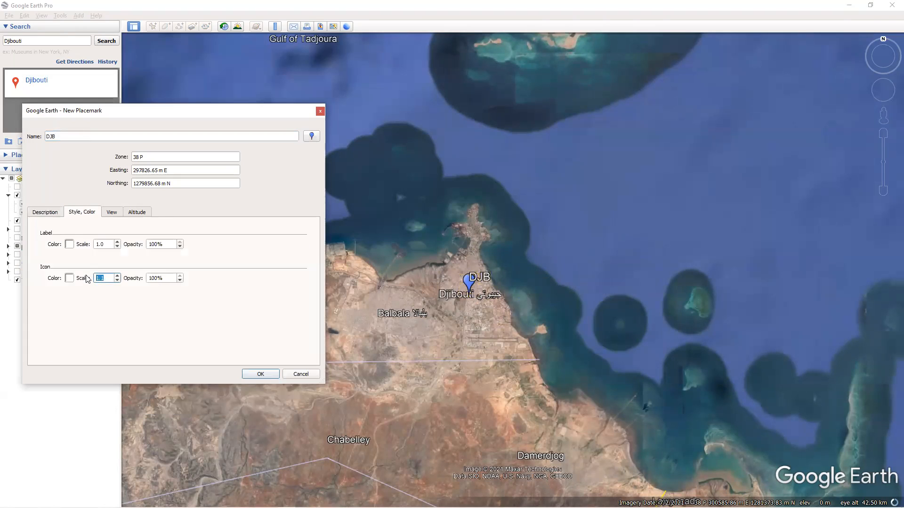
text(2.7)
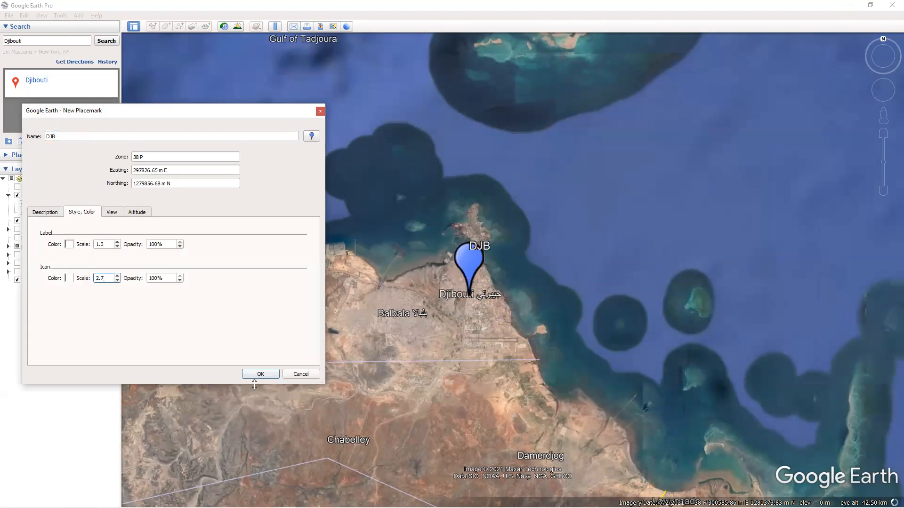
click(257, 377)
Review the city placemarks across East Africa and look at South Sudan around its capital, Juba.
scroll(257, 377, down, 2)
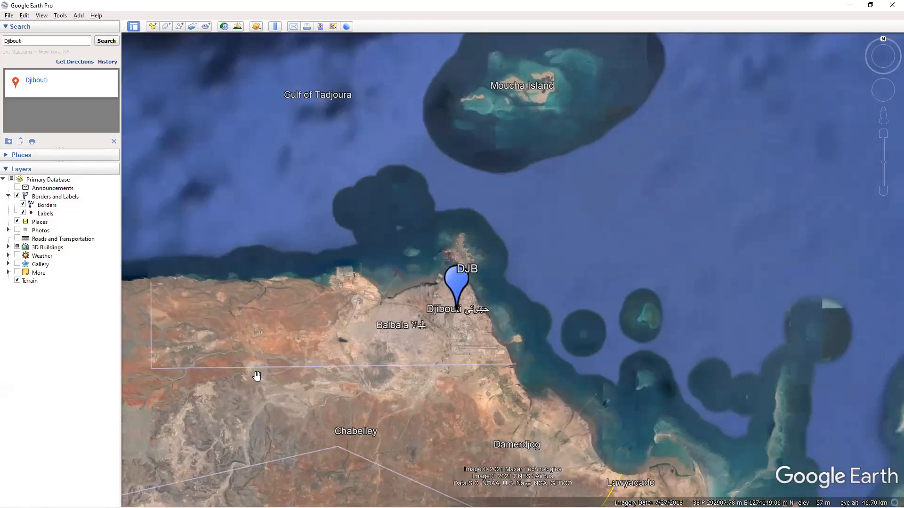
scroll(390, 389, down, 5)
scroll(415, 346, down, 6)
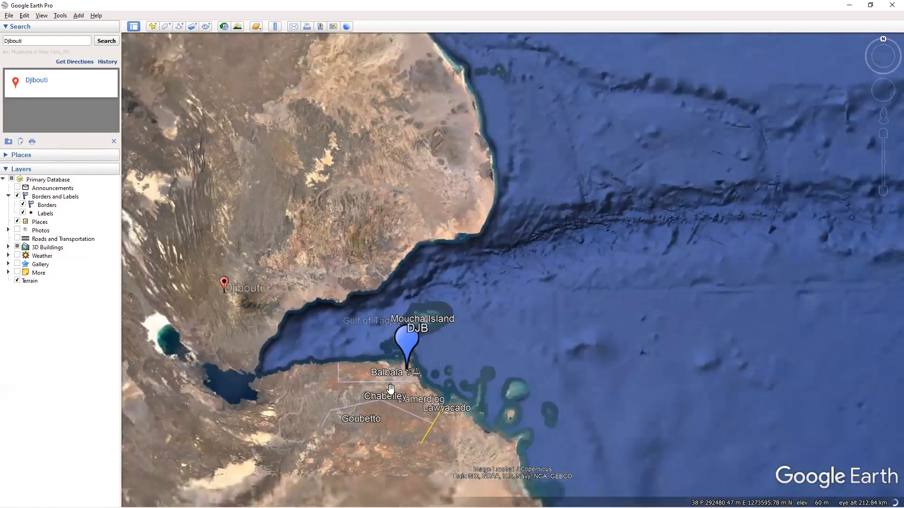
scroll(402, 379, down, 5)
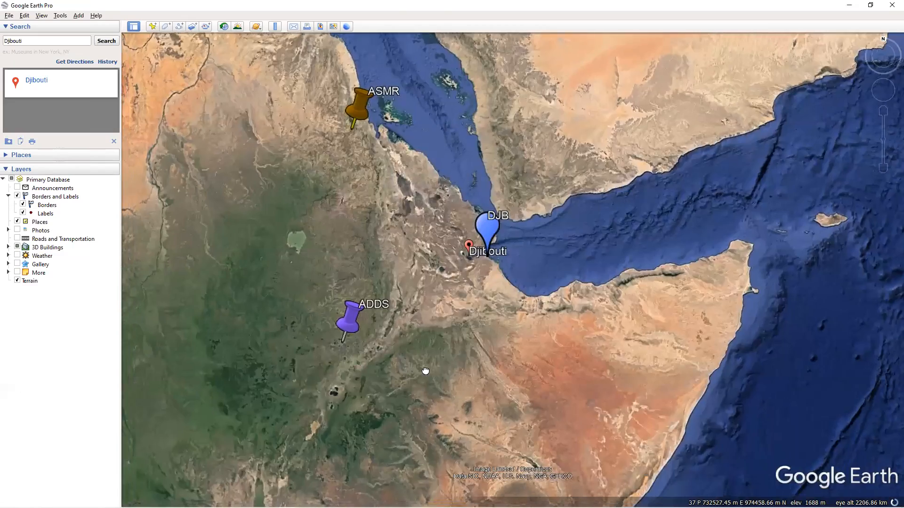
scroll(515, 369, down, 2)
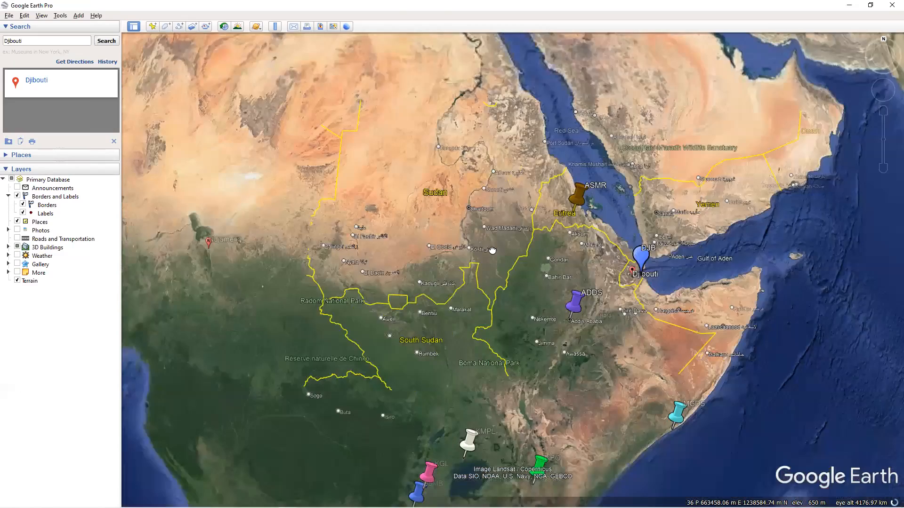
drag(493, 251, 509, 205)
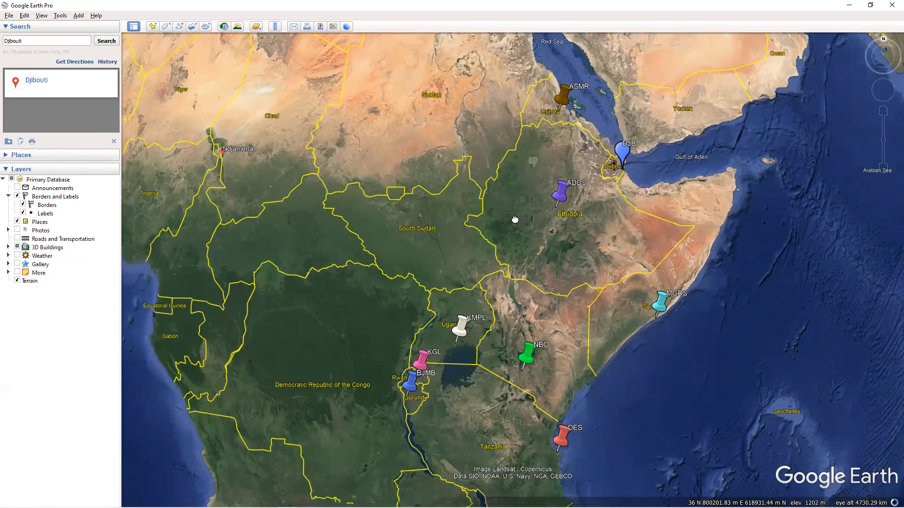
scroll(460, 273, up, 5)
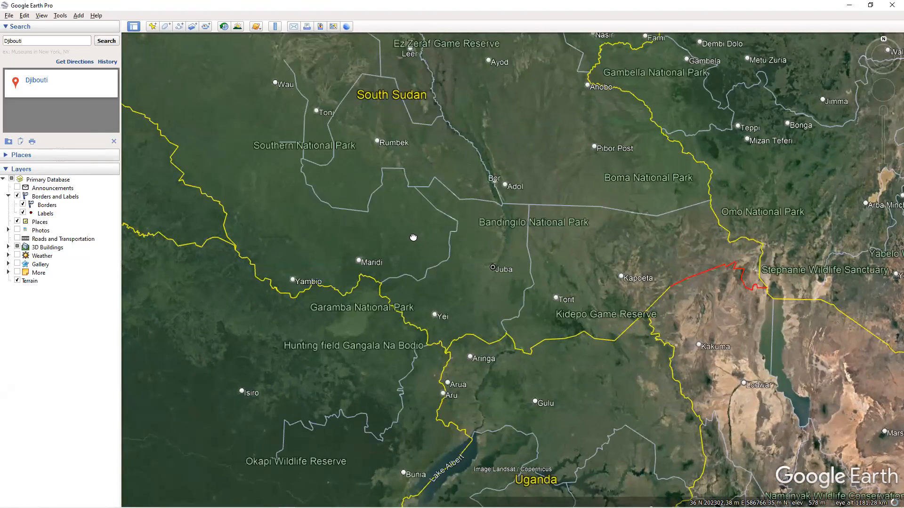
Examine South Sudan and Sudan up to the Egyptian border, including the surroundings of Khartoum.
drag(424, 253, 478, 347)
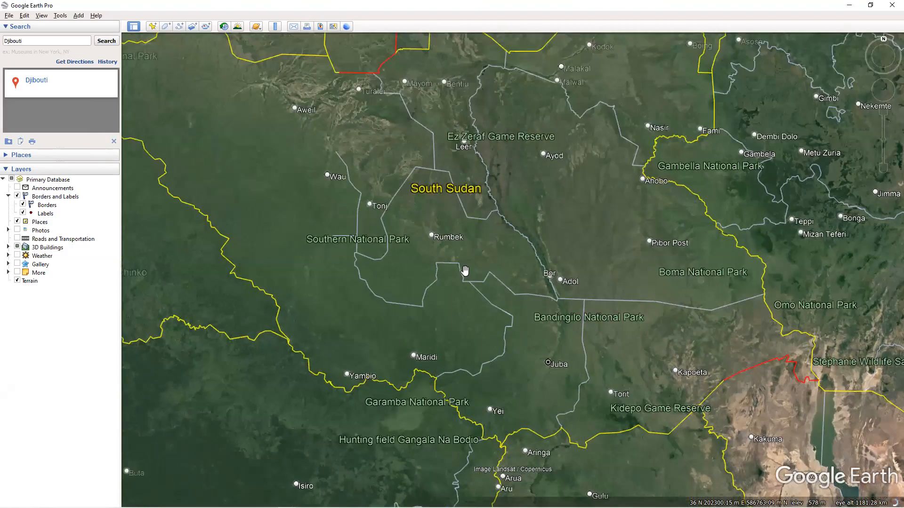
drag(465, 271, 441, 343)
scroll(441, 344, down, 5)
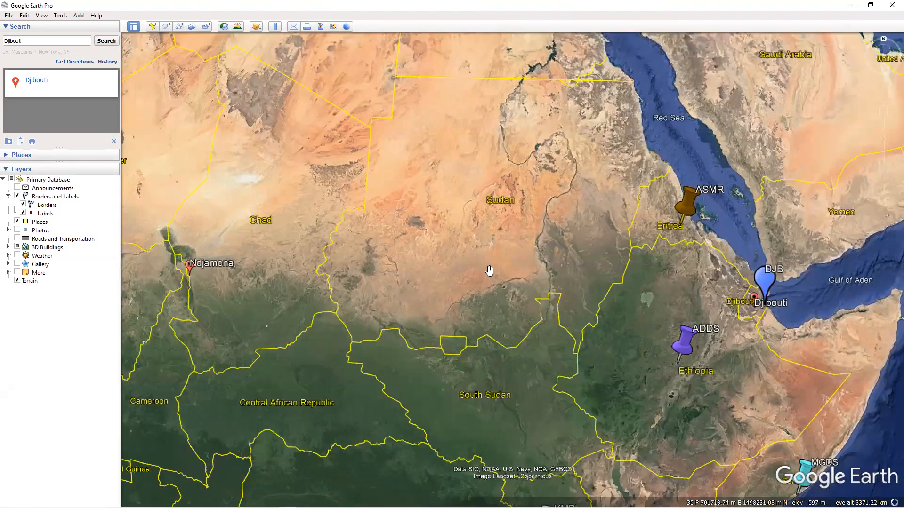
scroll(488, 273, up, 3)
scroll(521, 222, up, 3)
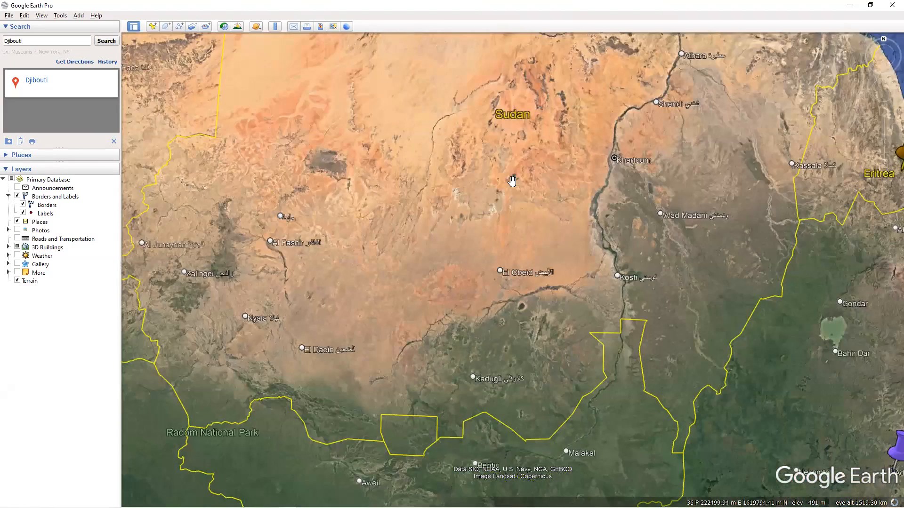
drag(520, 286, 530, 363)
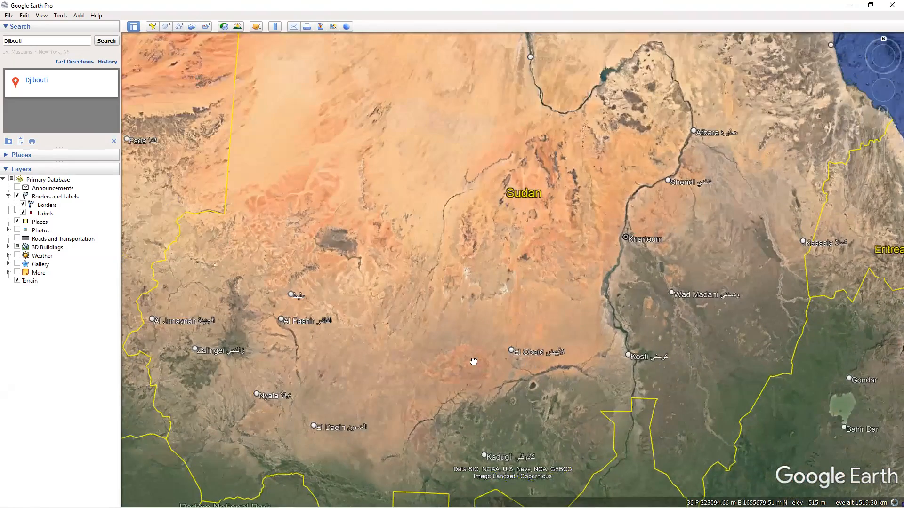
drag(470, 294, 474, 363)
drag(480, 172, 490, 328)
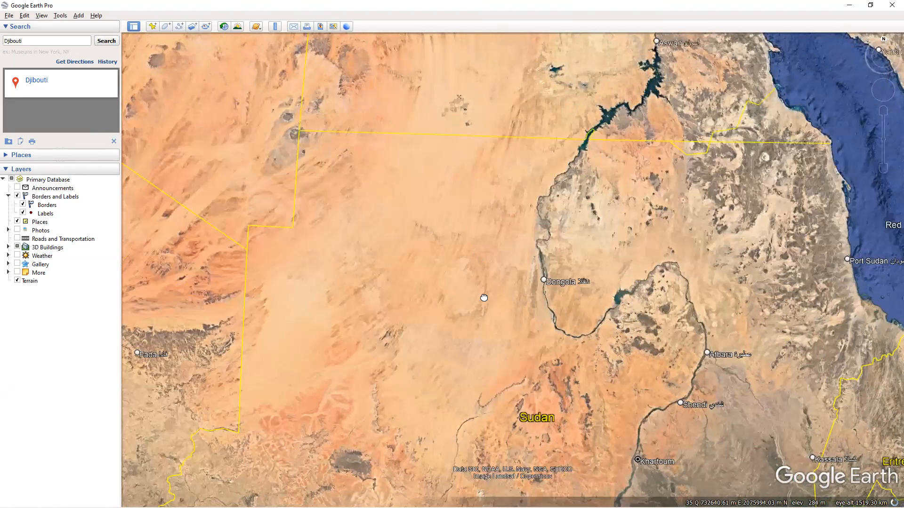
scroll(484, 297, down, 3)
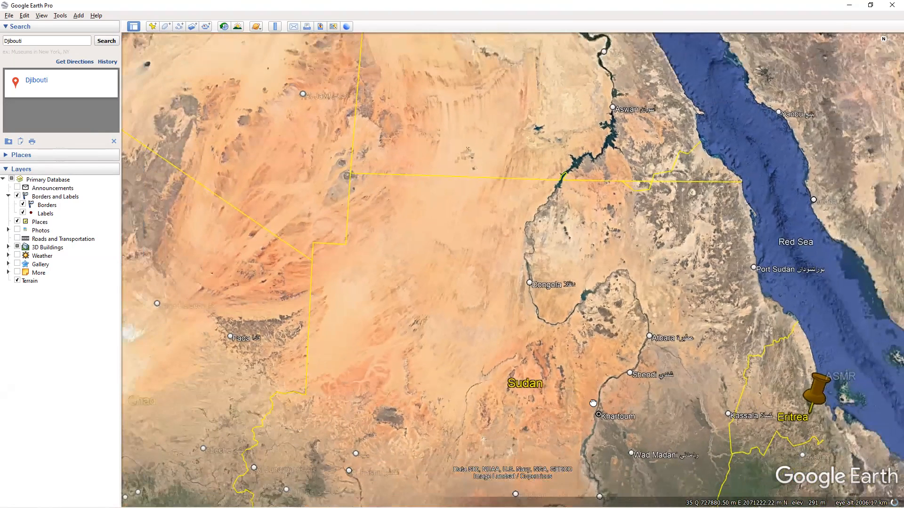
Search for Khartoum, Sudan.
click(4, 43)
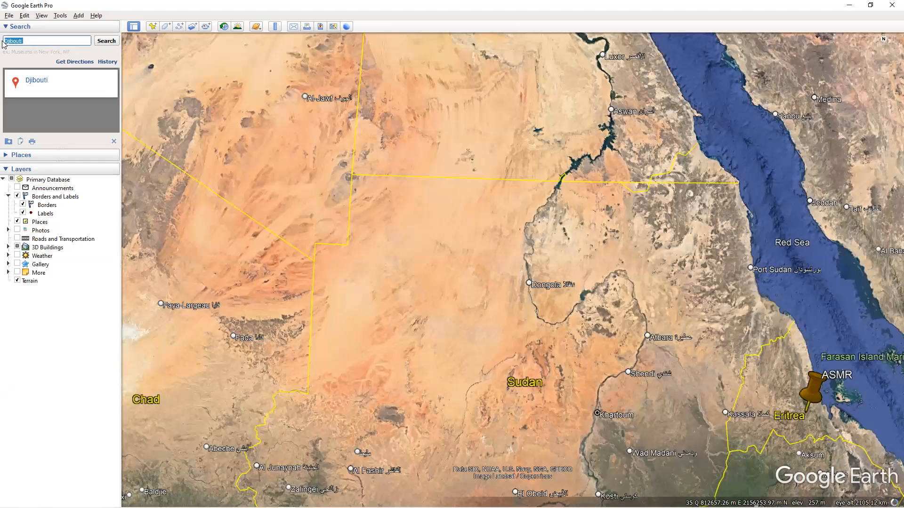
text(khar)
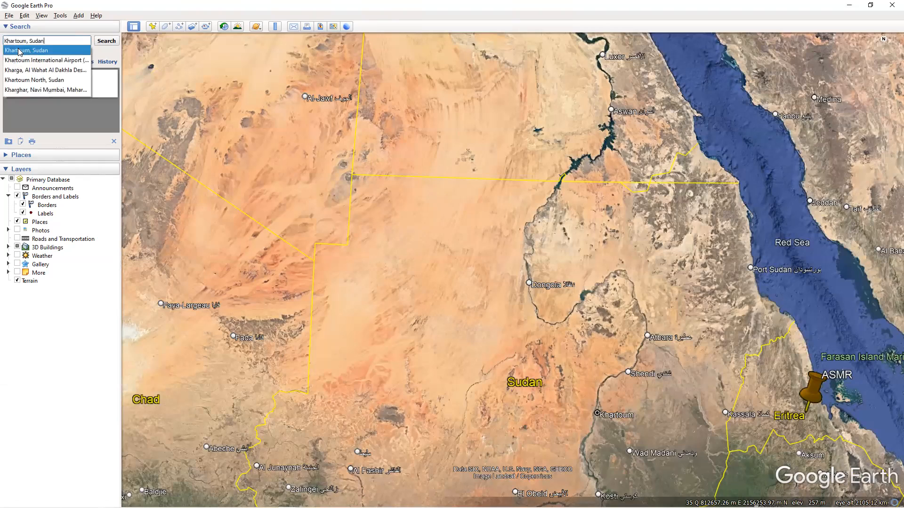
click(18, 51)
click(106, 41)
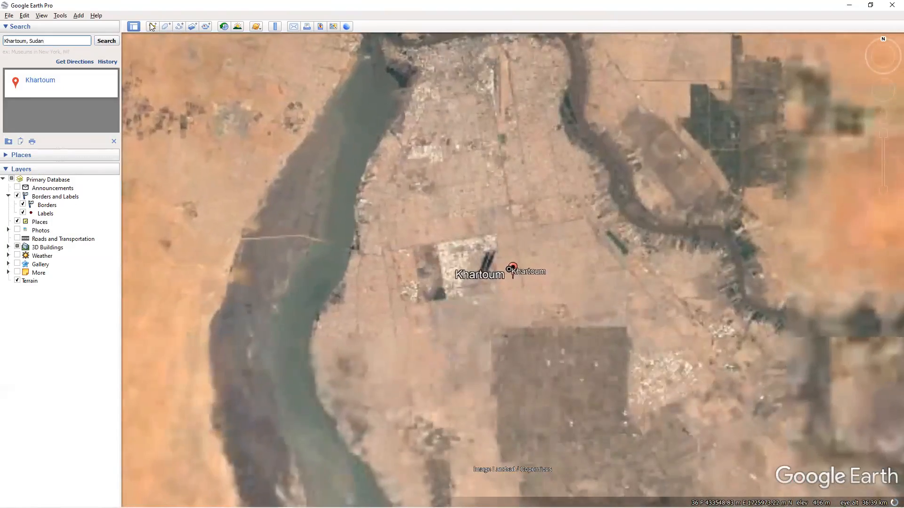
Add a placemark at Khartoum with the blank green paddle icon at a scale of 2.7 and save it.
click(152, 27)
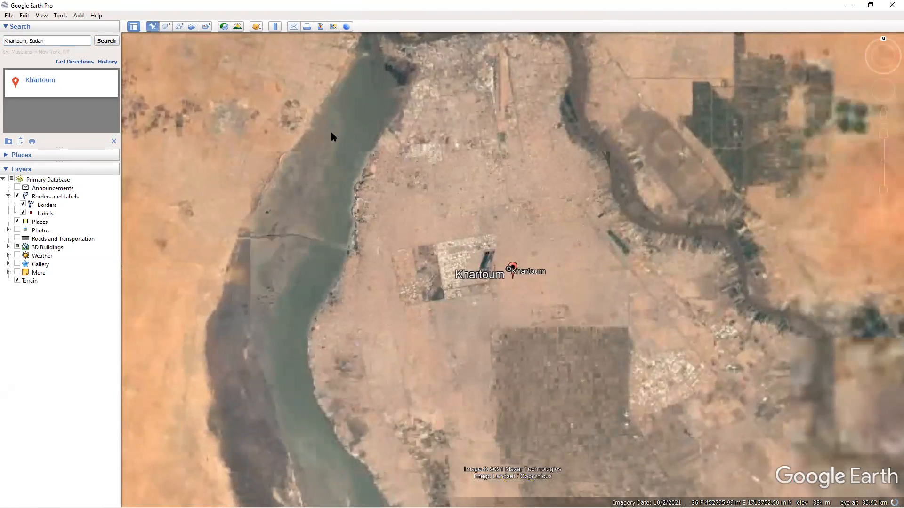
click(312, 136)
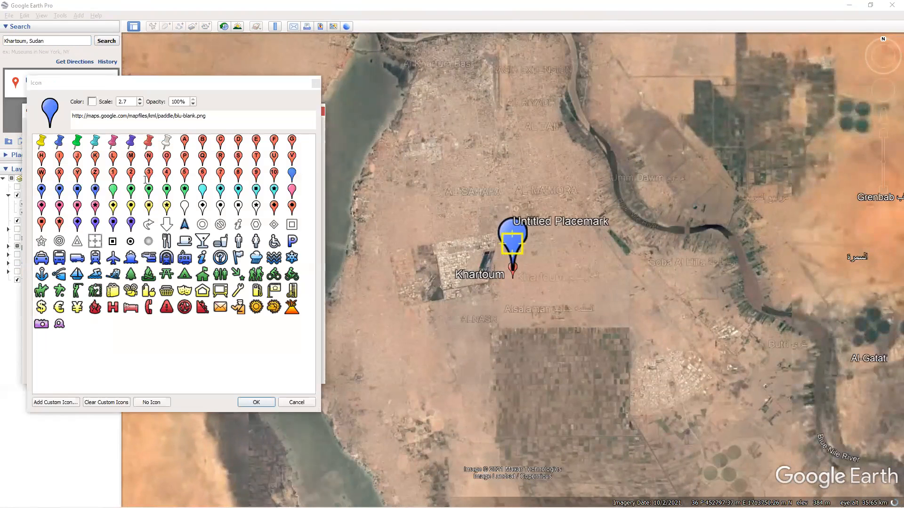
click(113, 190)
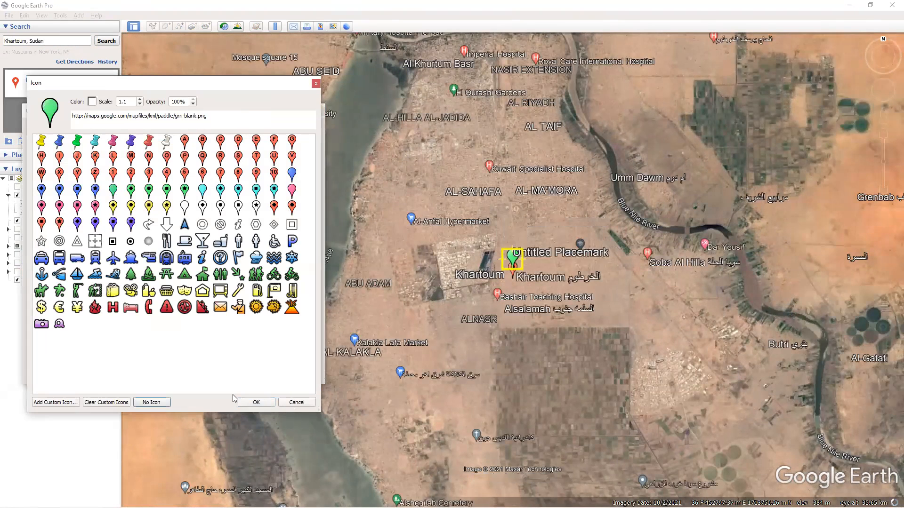
click(249, 399)
drag(108, 279, 85, 281)
text(2.7)
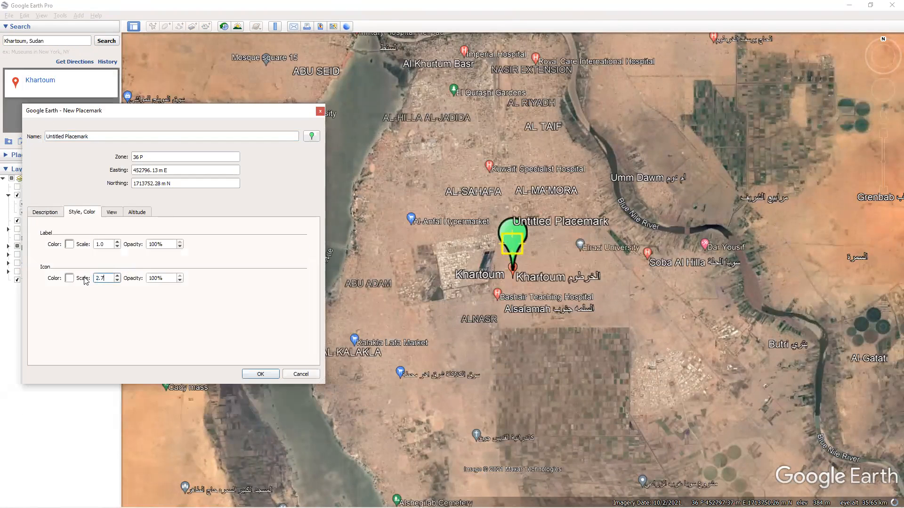
click(260, 375)
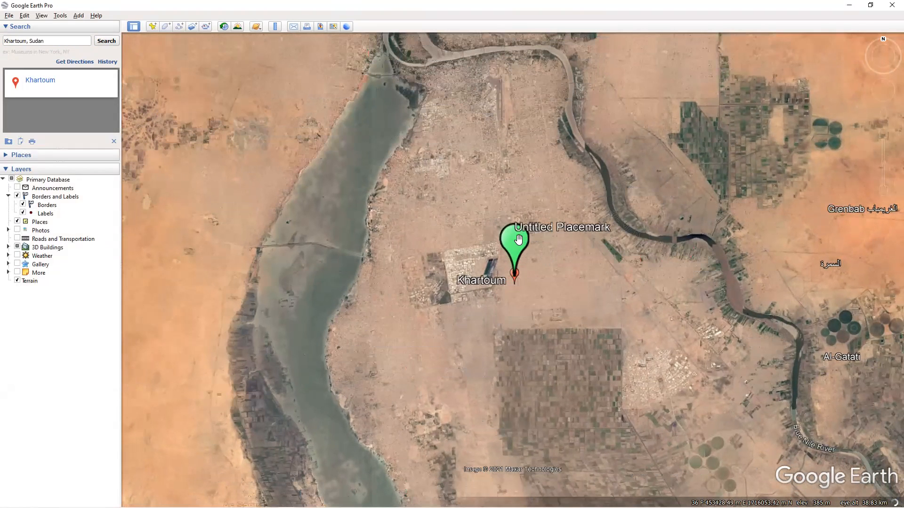
Edit the untitled green placemark at Khartoum and name it KTM.
right_click(520, 240)
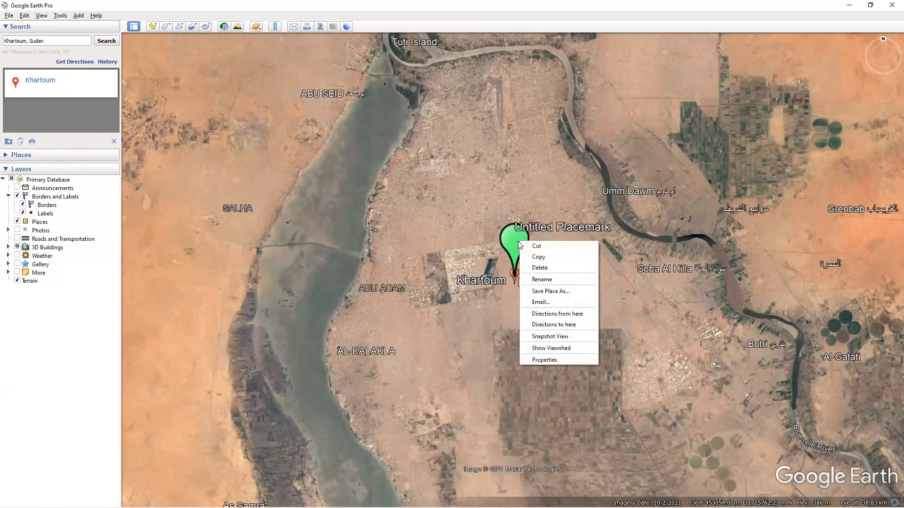
click(545, 359)
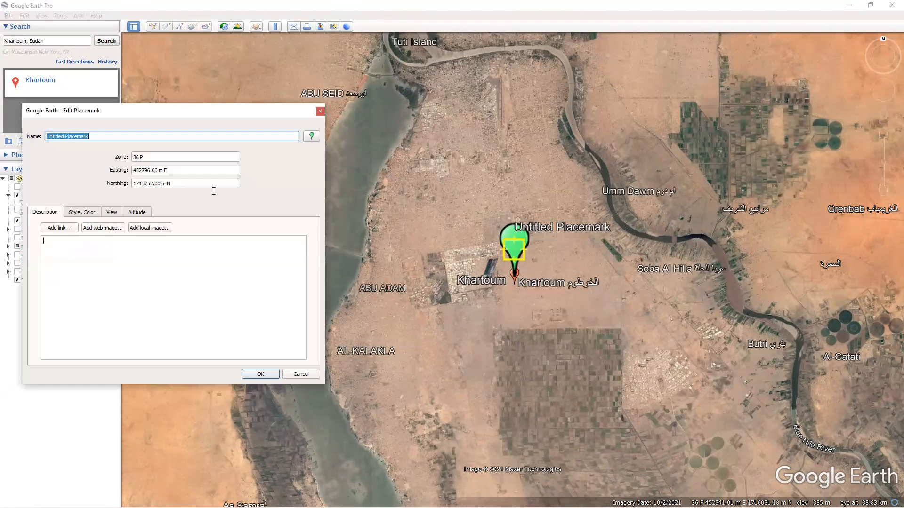
drag(66, 136, 34, 134)
drag(105, 137, 40, 133)
text(K)
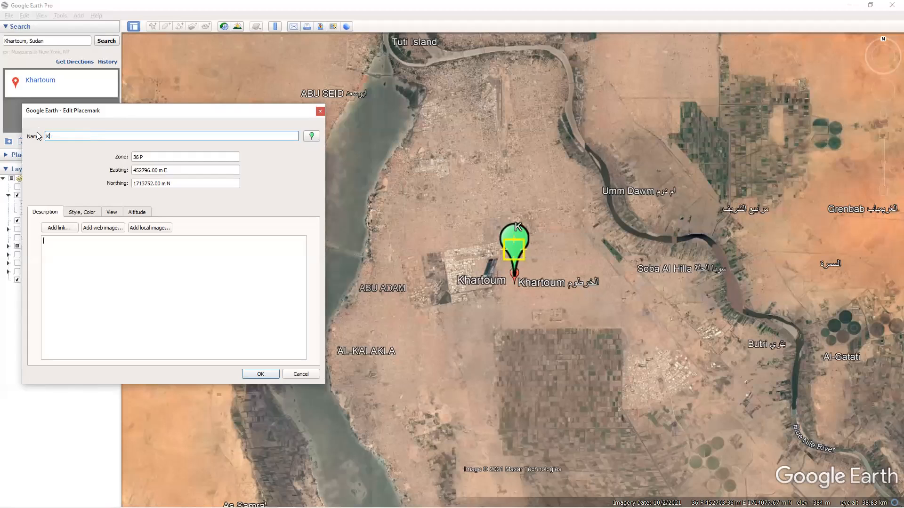
text(TM)
click(267, 373)
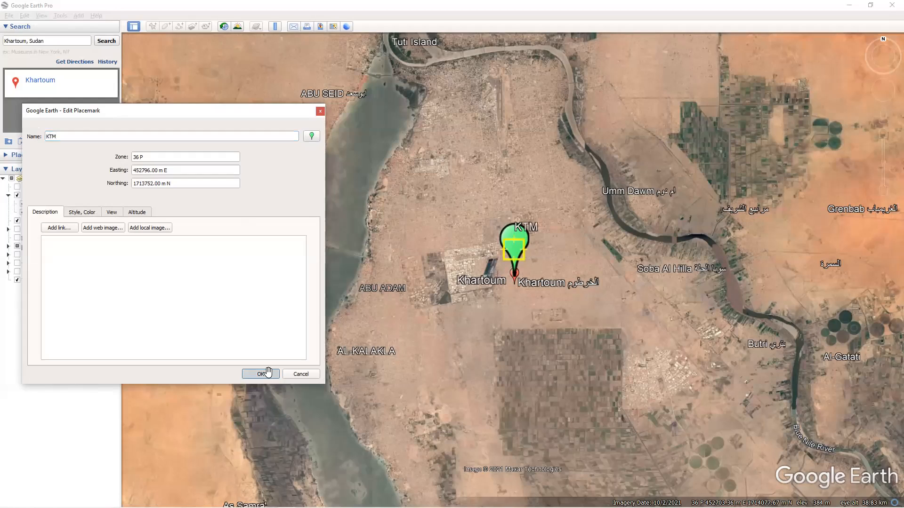
Search for Juba, the capital of South Sudan.
scroll(497, 267, down, 5)
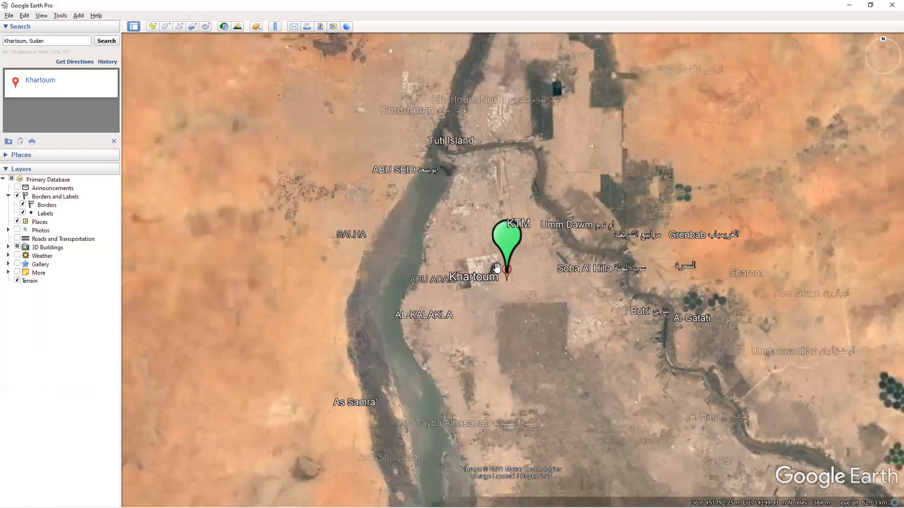
scroll(513, 215, down, 8)
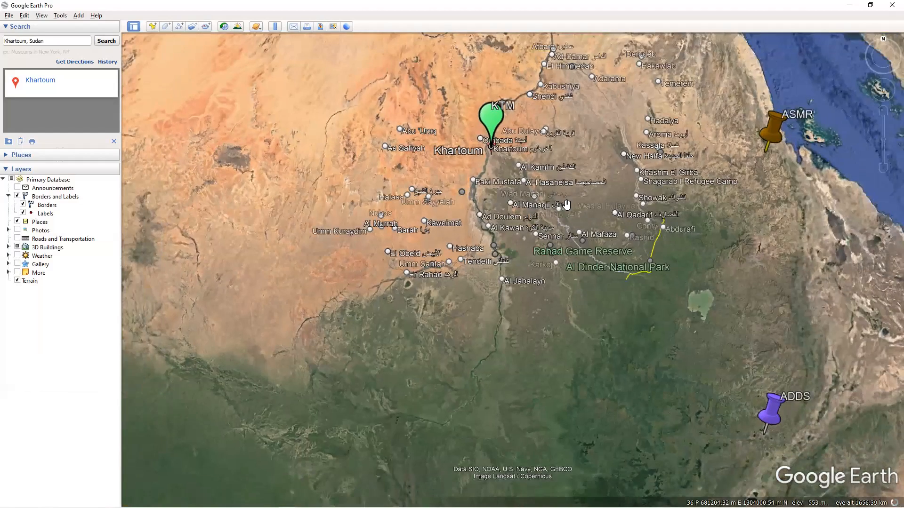
drag(614, 251, 561, 160)
drag(515, 242, 458, 278)
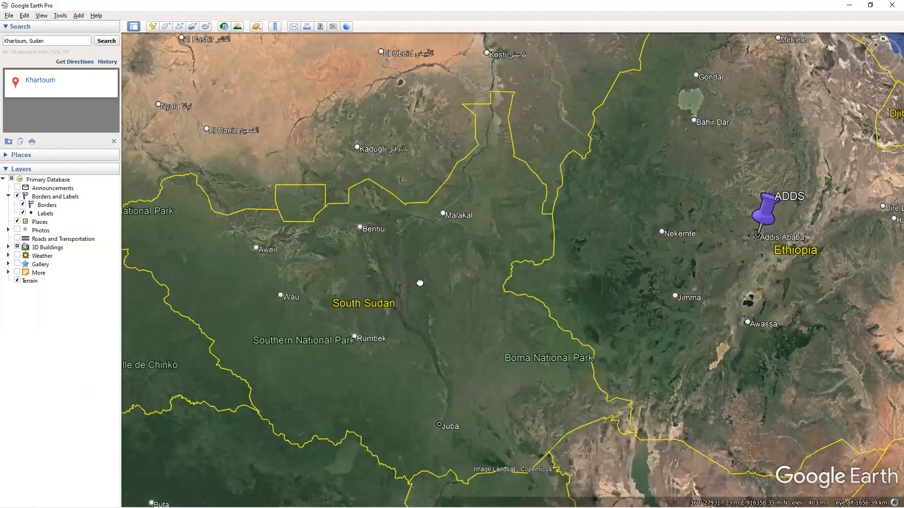
drag(420, 281, 458, 259)
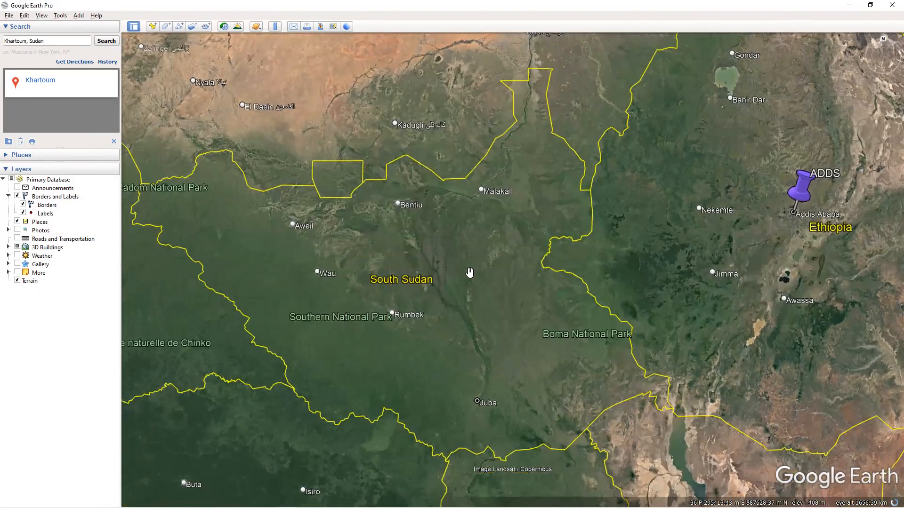
scroll(491, 400, up, 3)
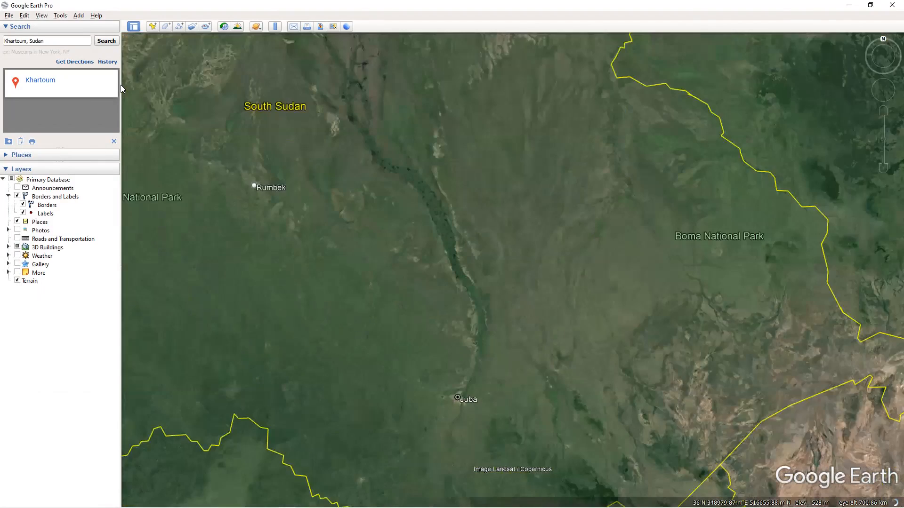
drag(45, 41, 1, 41)
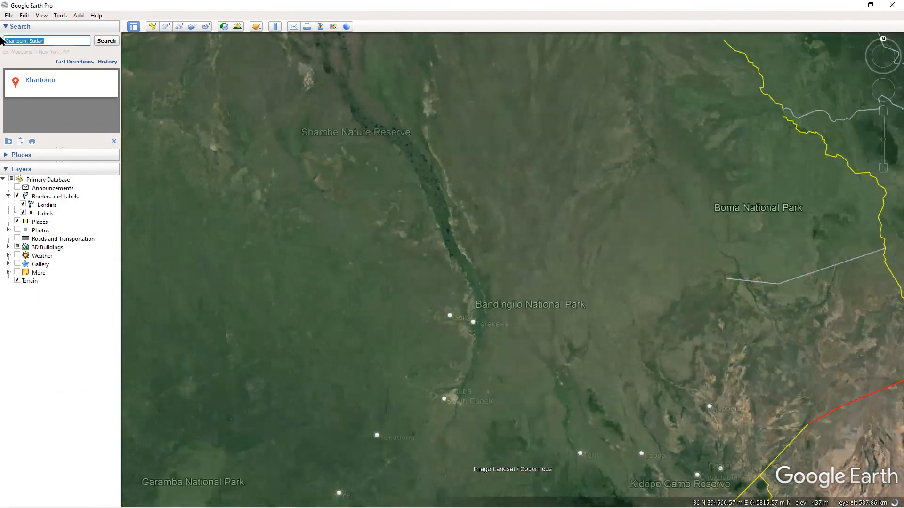
key(Return)
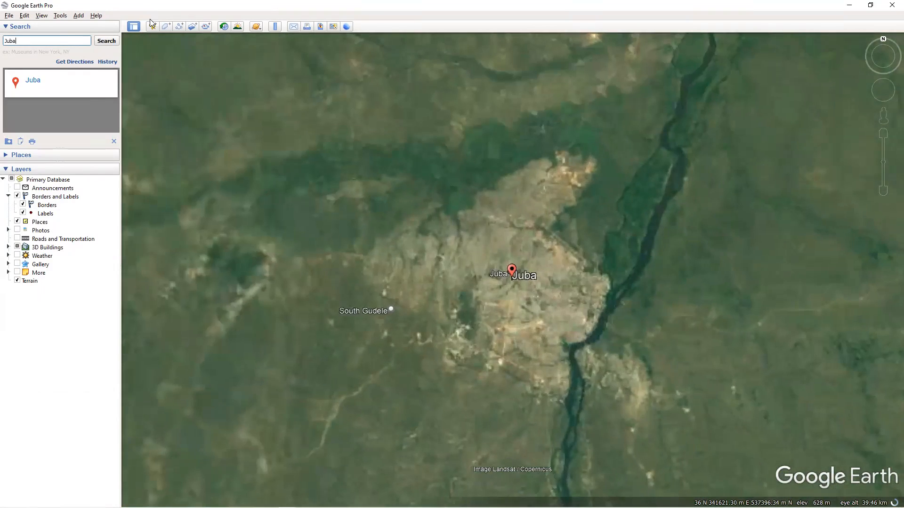
Start a new placemark at Juba with the blank white paddle icon and colour the icon yellow (#ffff00).
click(152, 26)
click(311, 136)
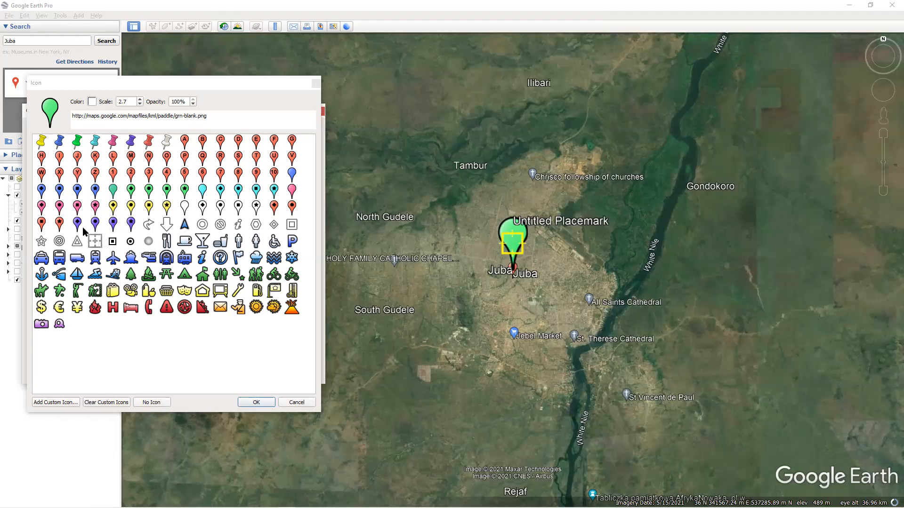
click(184, 206)
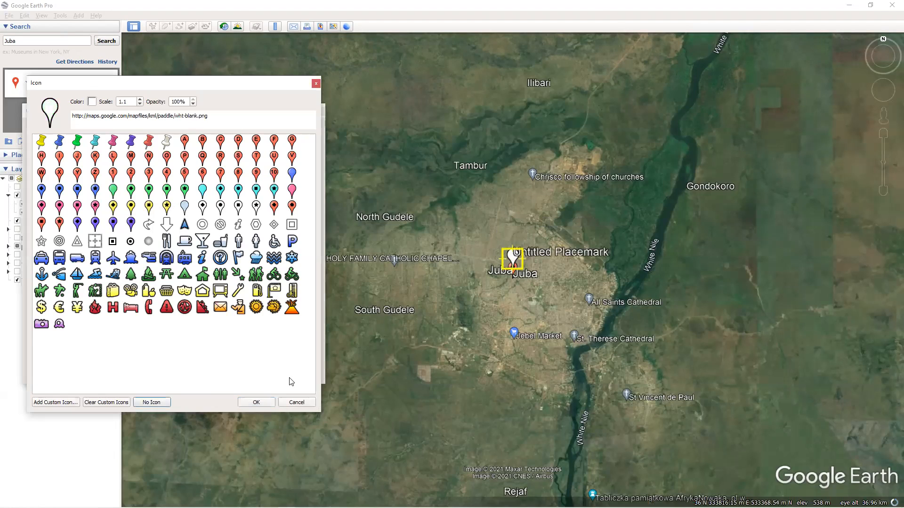
click(254, 402)
click(84, 212)
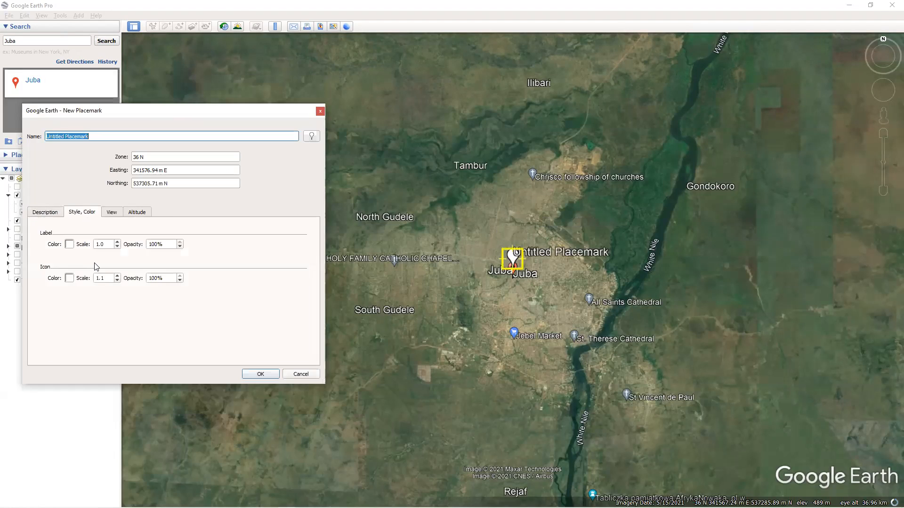
click(71, 280)
click(155, 203)
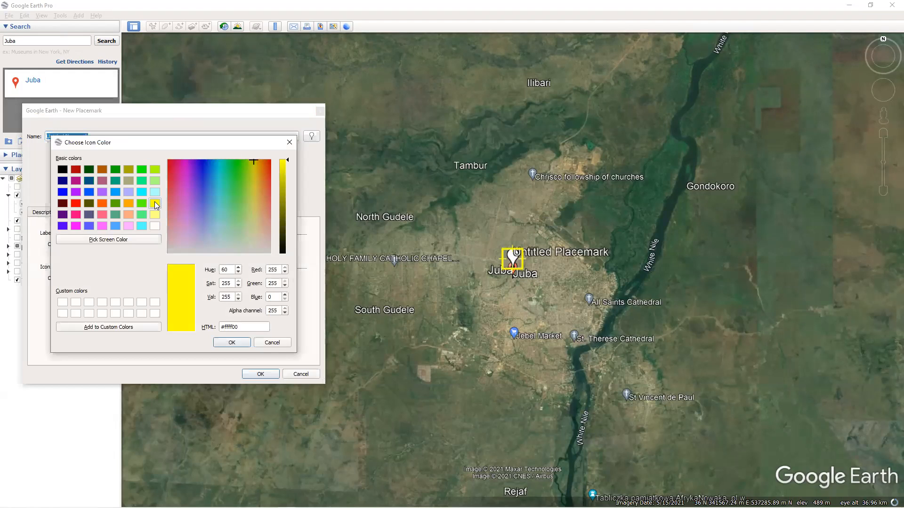
click(232, 343)
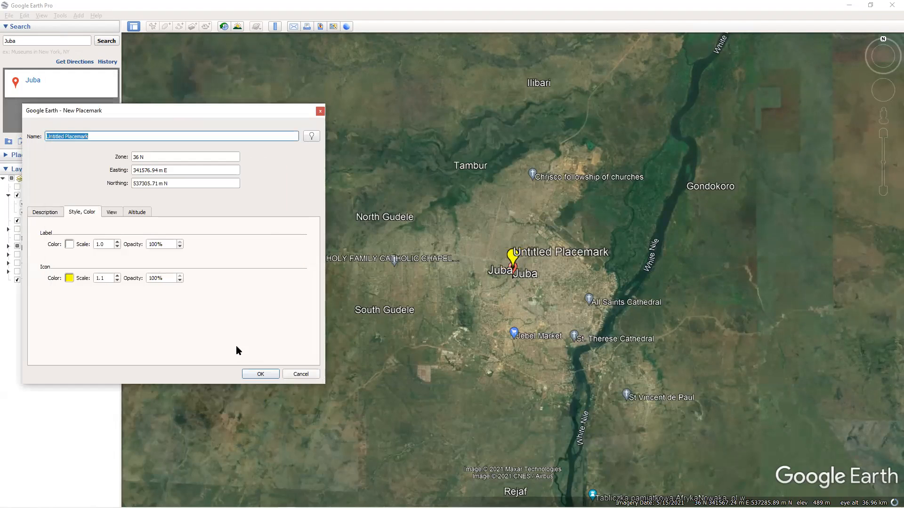
Set the icon scale of the new Juba placemark to 2.7 and save the placemark.
drag(112, 279, 91, 281)
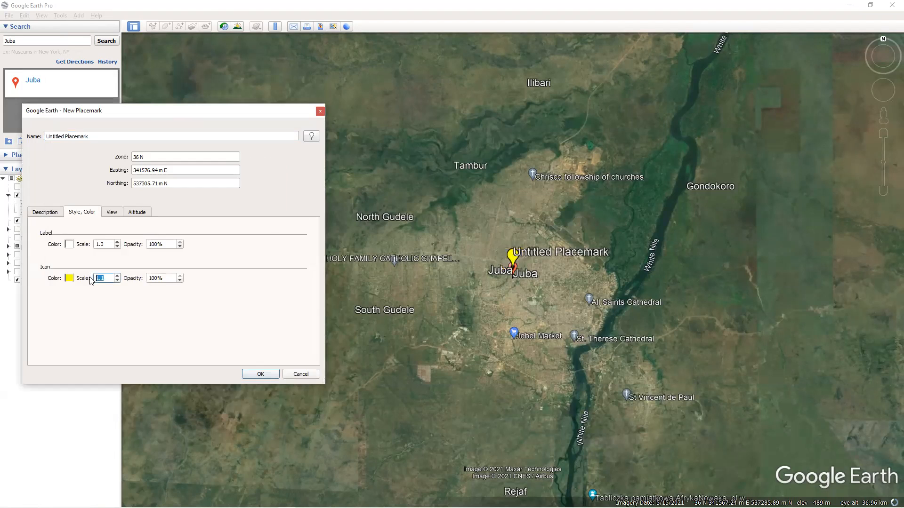
text(23)
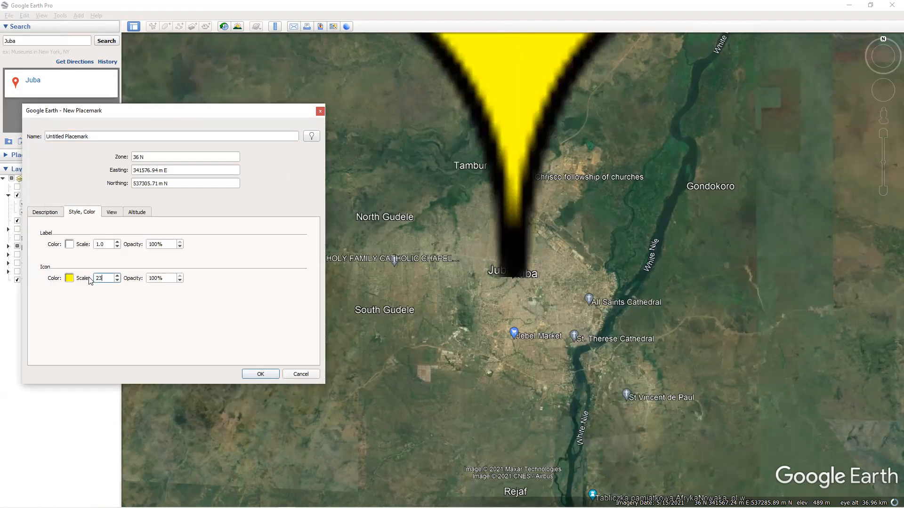
key(BackSpace)
text(.7)
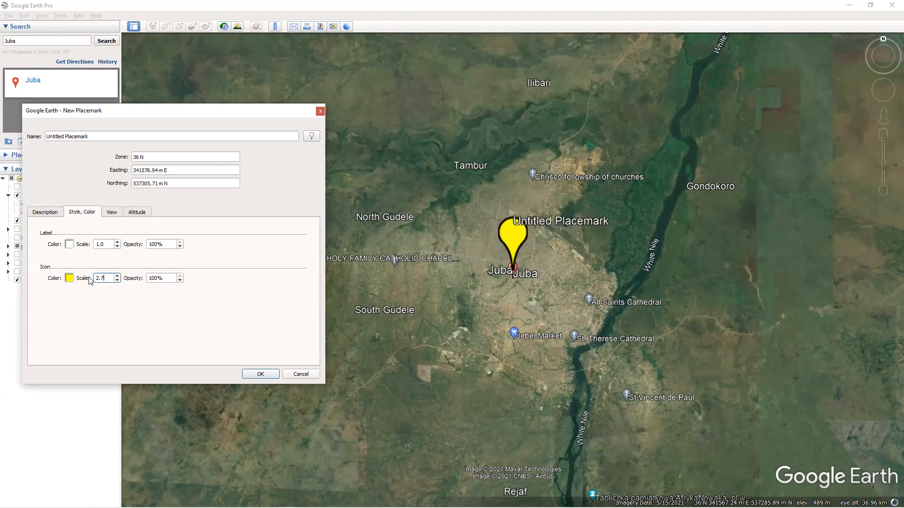
click(261, 374)
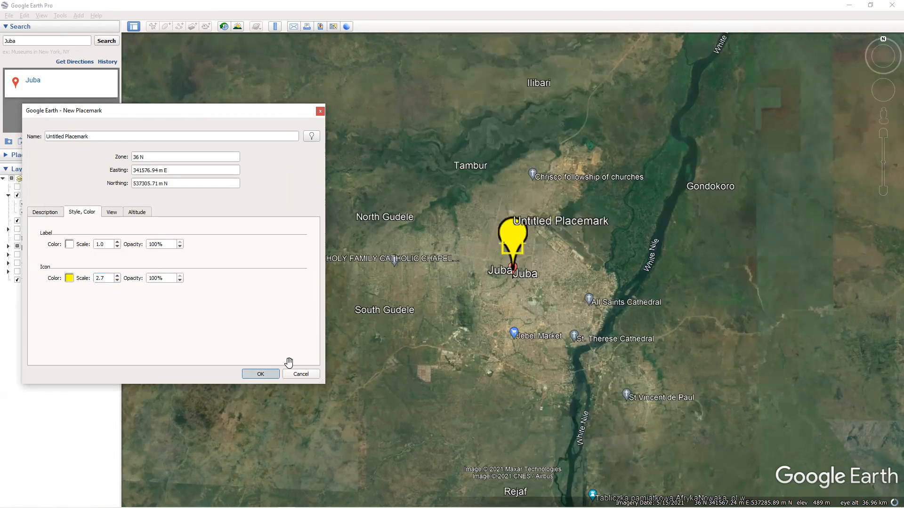
Edit the untitled yellow placemark at Juba and name it JB.
right_click(512, 239)
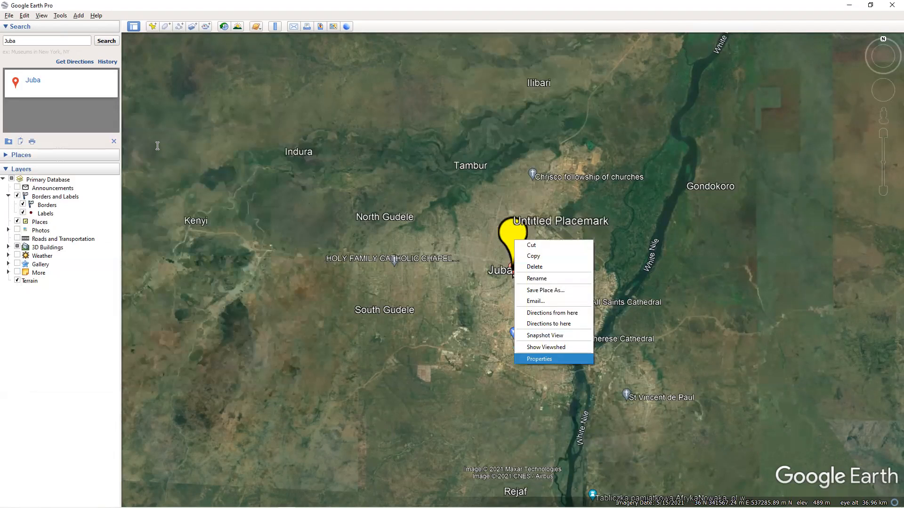
key(Return)
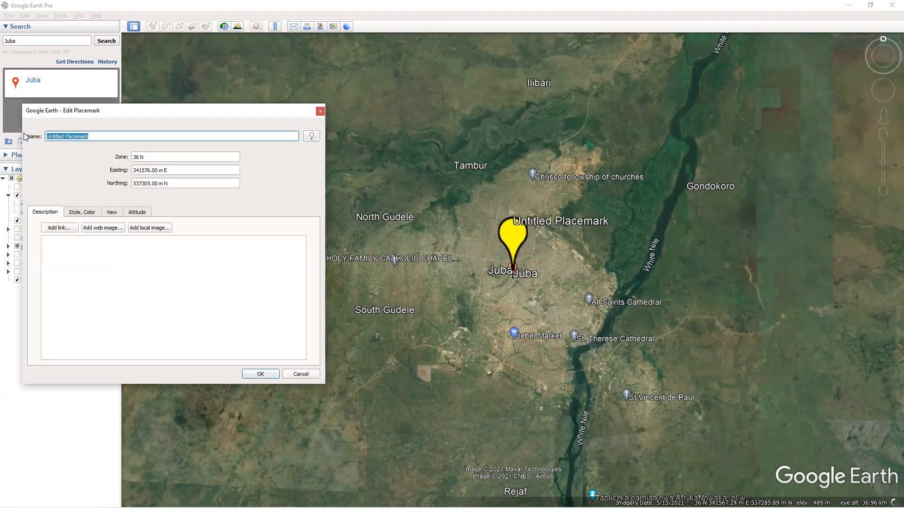
text(JB)
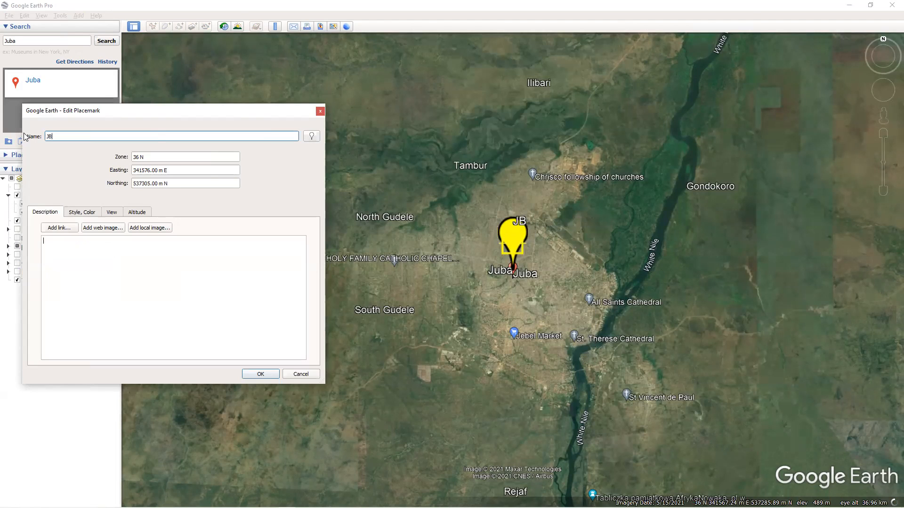
click(273, 374)
scroll(489, 340, down, 6)
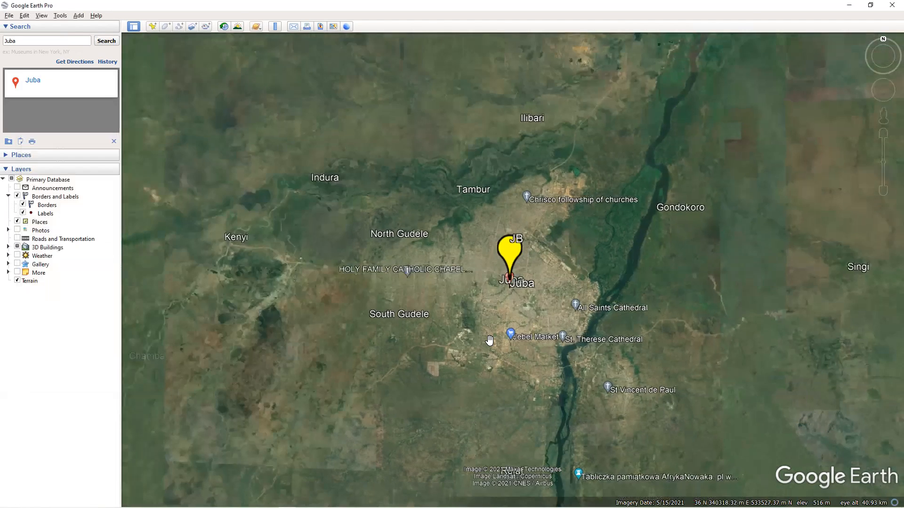
scroll(490, 340, down, 8)
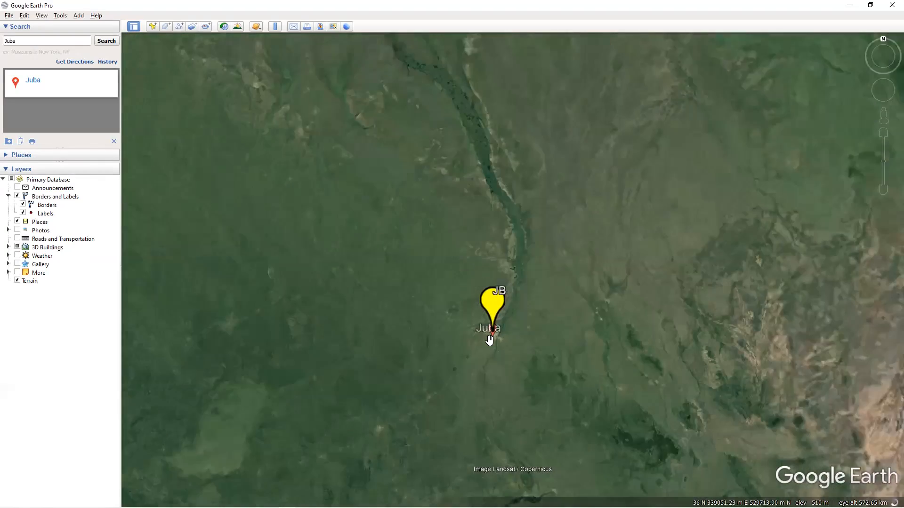
scroll(489, 340, down, 8)
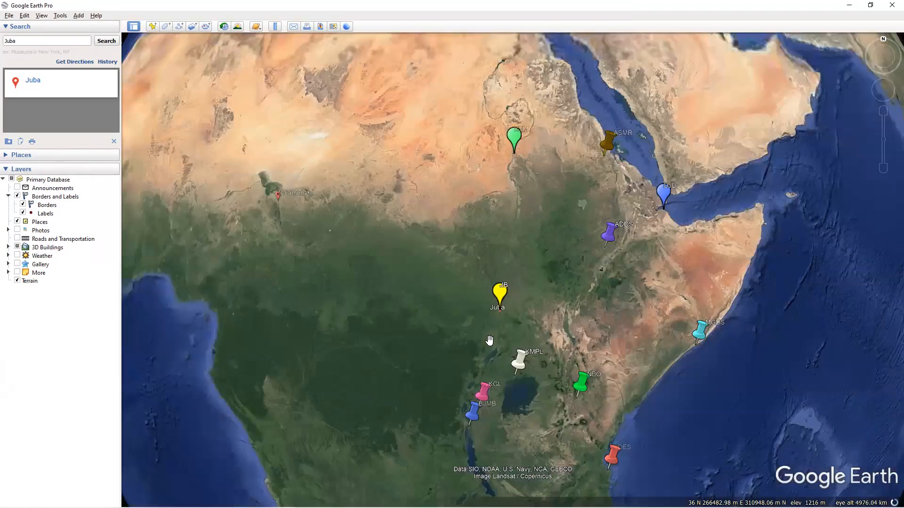
Examine the capital-city placemarks across East Africa, from Sudan and Eritrea south to Tanzania.
scroll(496, 331, up, 10)
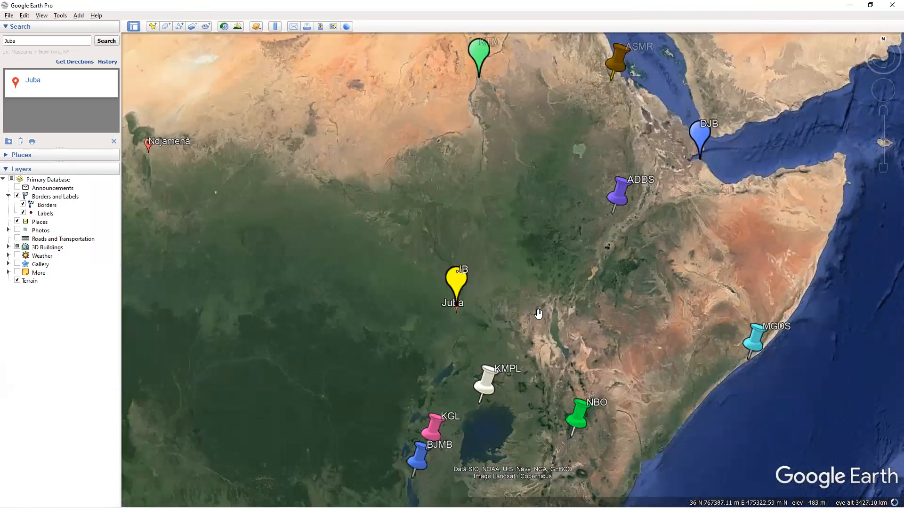
drag(542, 239, 529, 279)
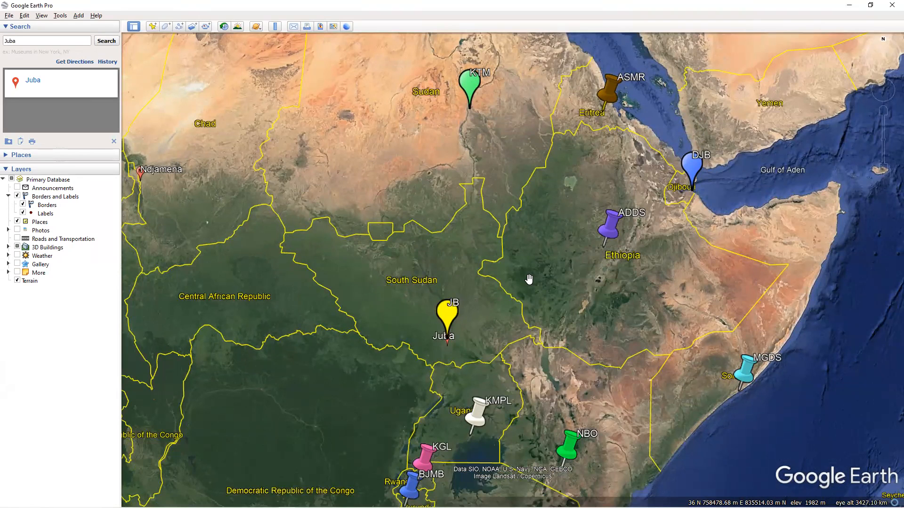
drag(598, 180, 603, 140)
drag(539, 359, 516, 171)
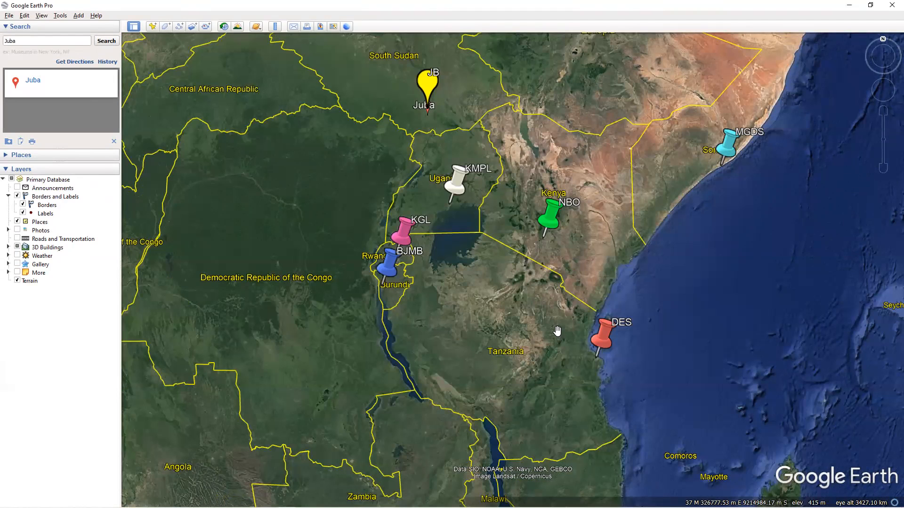
scroll(548, 317, down, 3)
scroll(562, 251, down, 5)
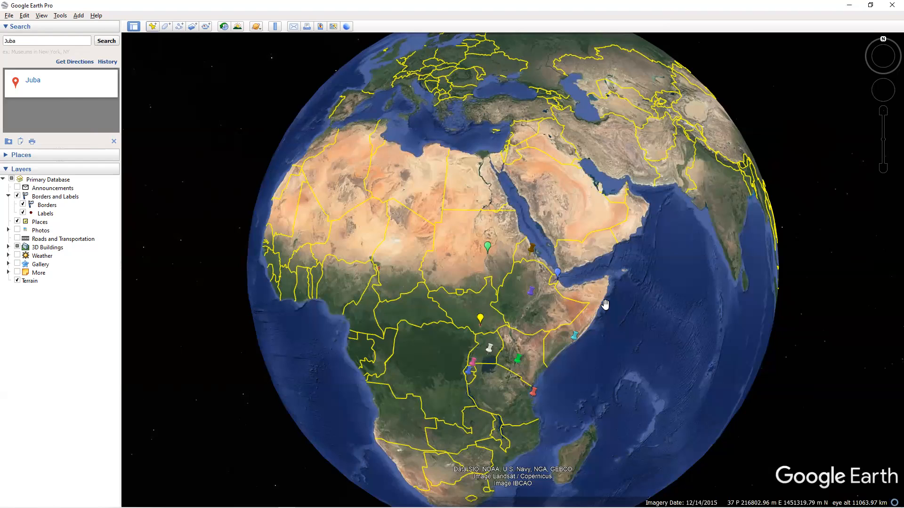
scroll(517, 310, up, 3)
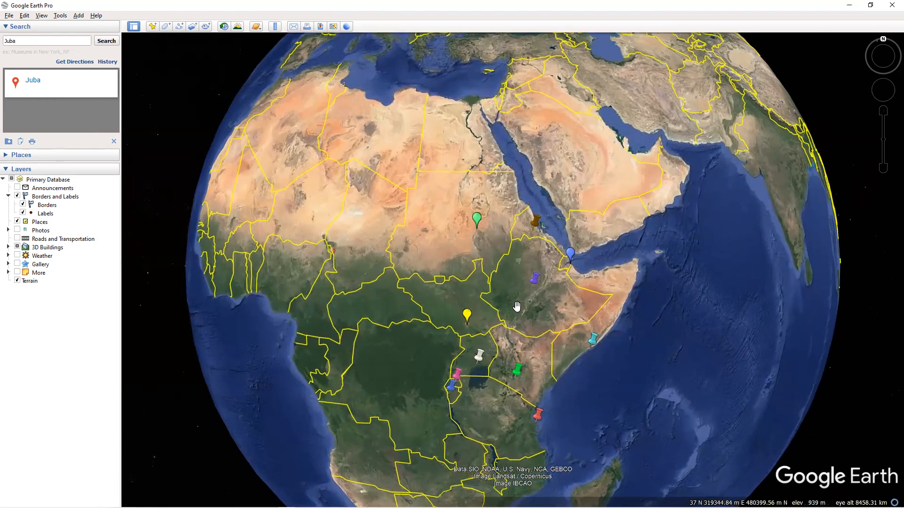
scroll(516, 307, up, 3)
drag(516, 310, 500, 278)
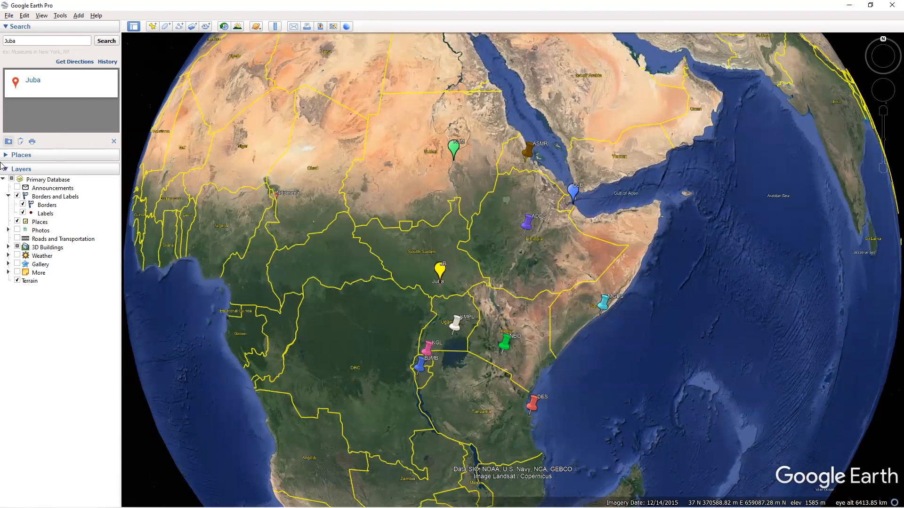
Collapse the search section and enlarge the saved places list until all placemarks fit in it.
click(7, 155)
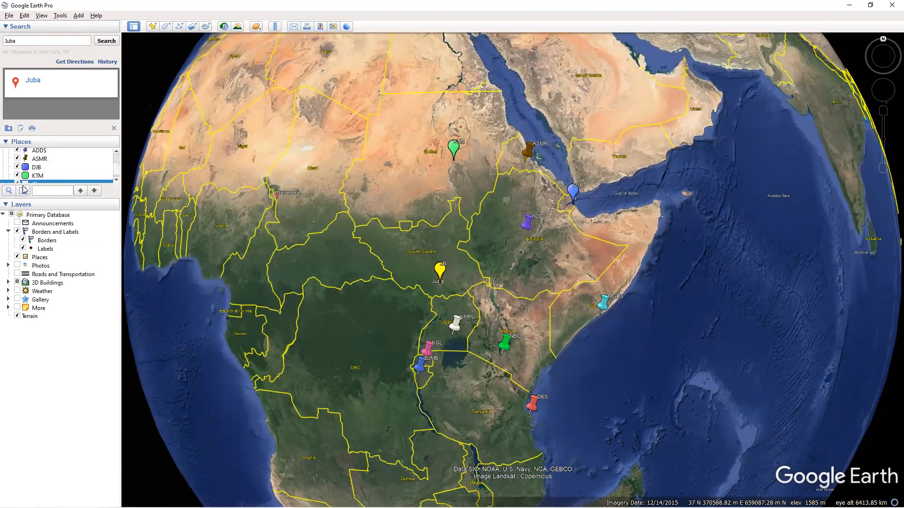
click(13, 143)
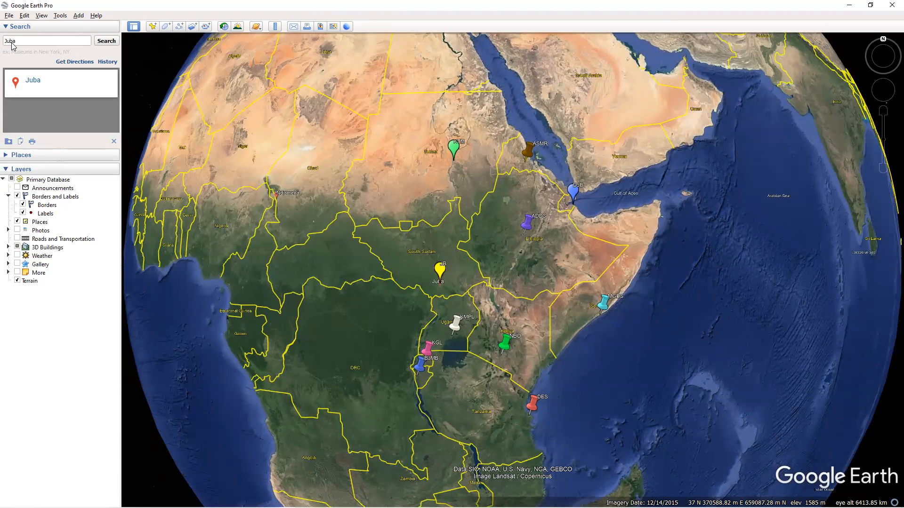
click(9, 27)
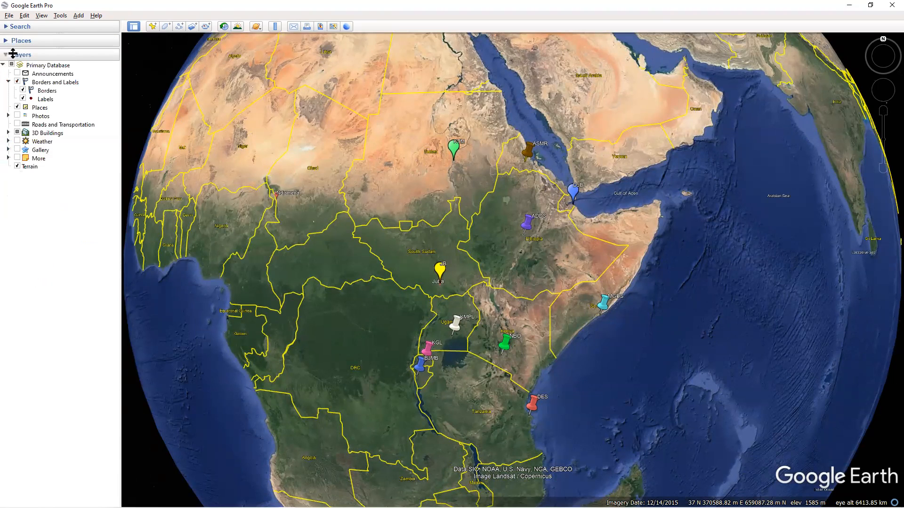
click(7, 41)
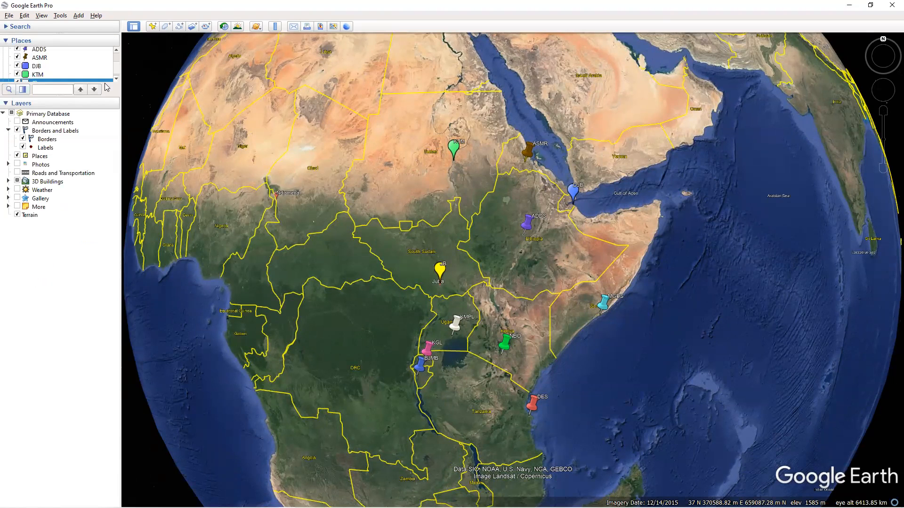
drag(107, 96, 82, 312)
click(71, 229)
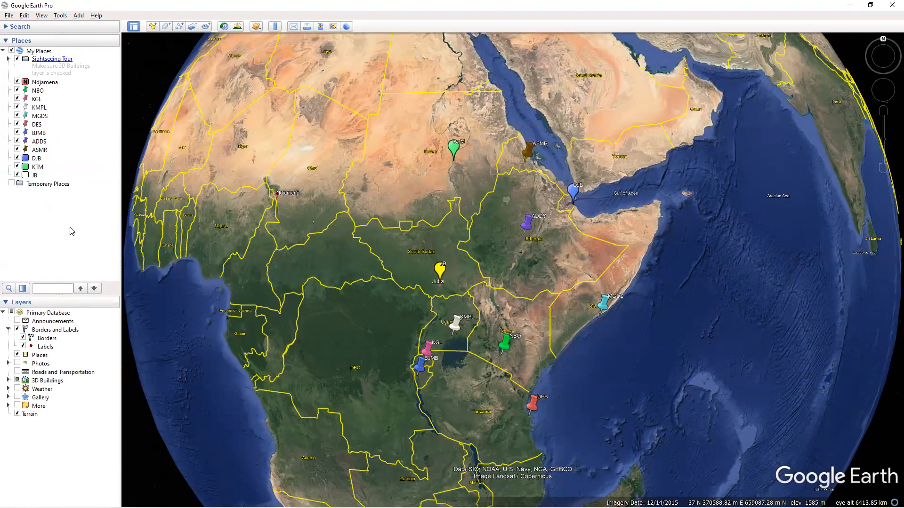
Look through the Ndjamena, NBO and KGL entries in the saved places and the contents of the Sightseeing Tour folder.
click(56, 83)
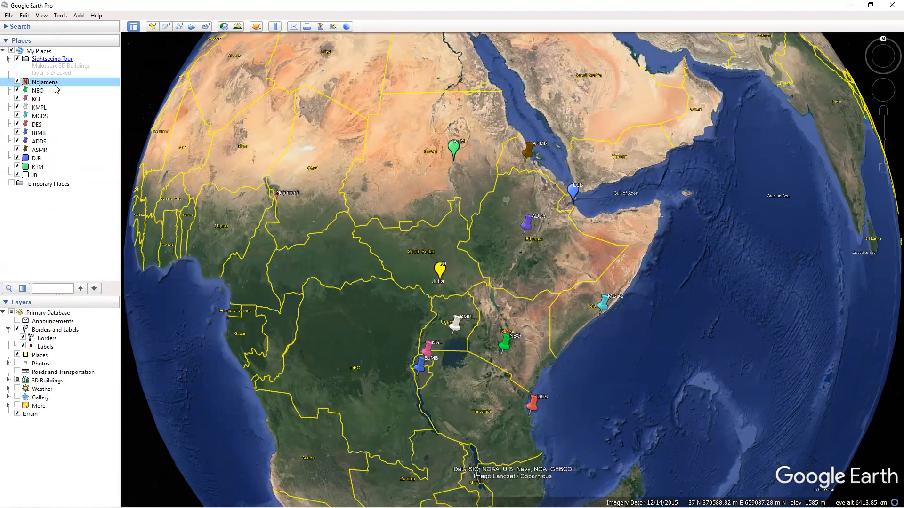
click(47, 91)
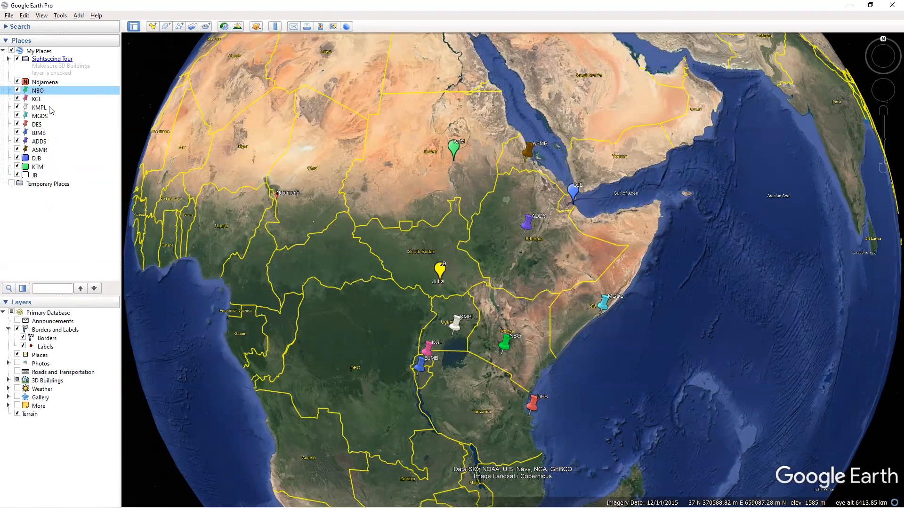
click(45, 100)
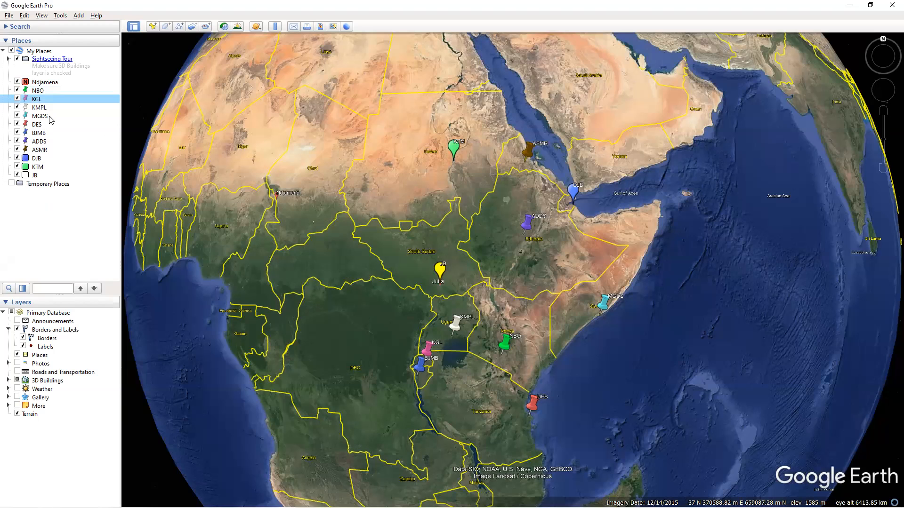
click(3, 51)
click(3, 51)
click(8, 59)
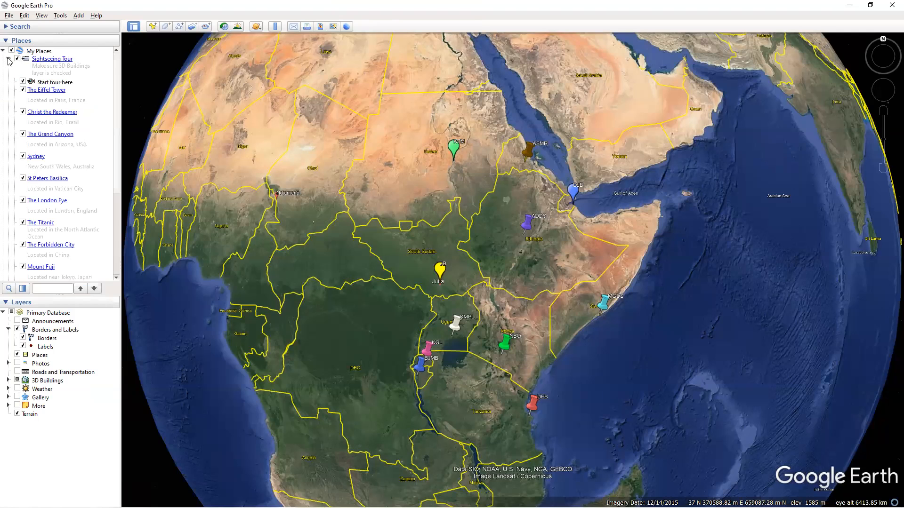
click(8, 58)
click(8, 59)
click(8, 59)
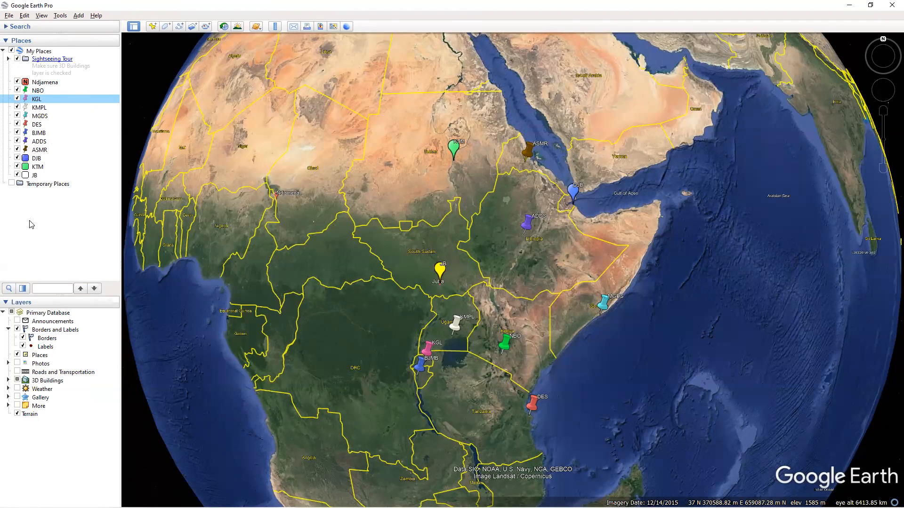
Rename the ADDS placemark in Ethiopia to ADS.
scroll(503, 245, up, 2)
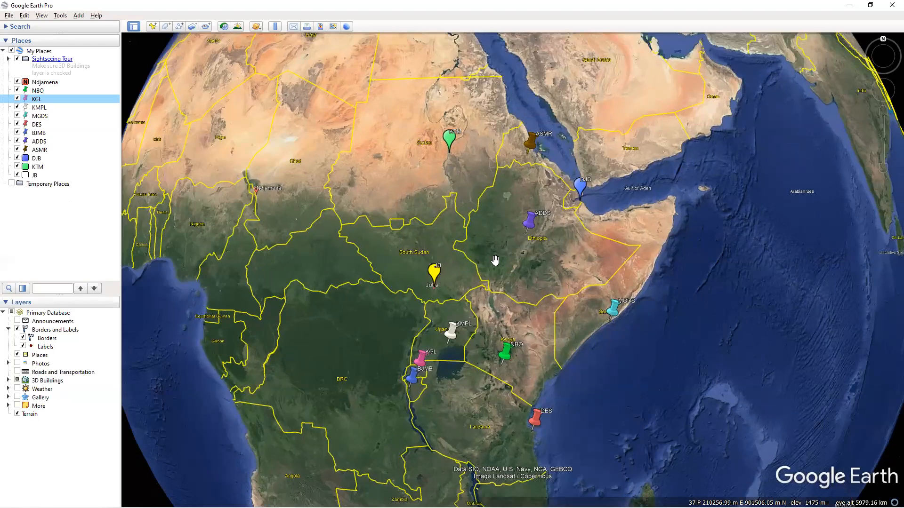
scroll(495, 261, up, 3)
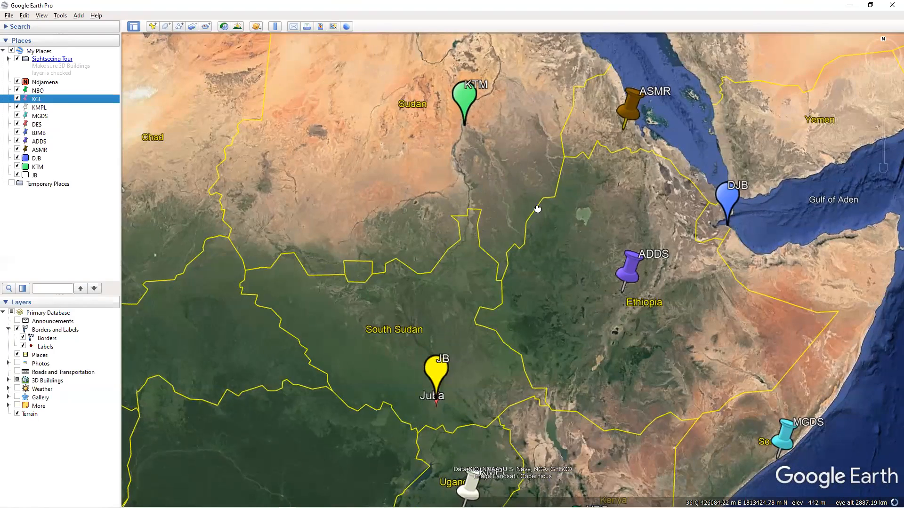
drag(446, 243, 331, 293)
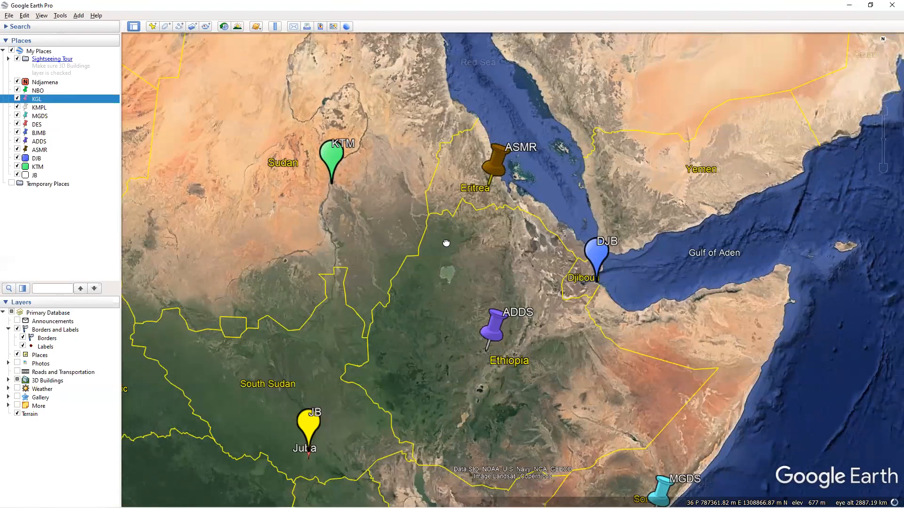
right_click(490, 330)
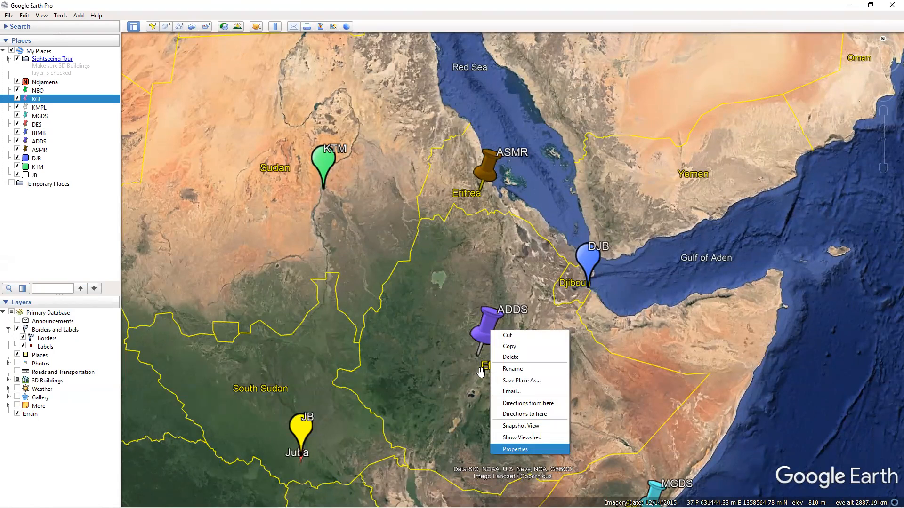
click(526, 451)
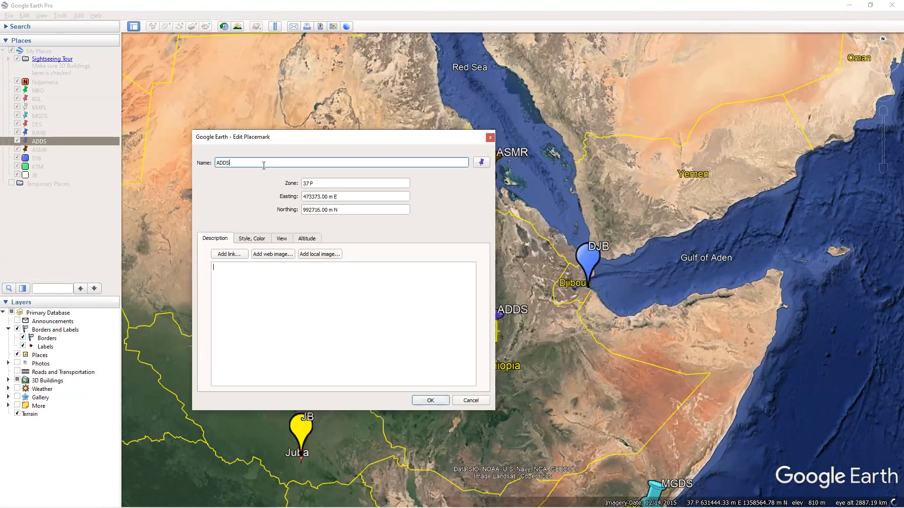
key(BackSpace)
key(BackSpace)
text(D)
key(BackSpace)
text(S)
click(436, 400)
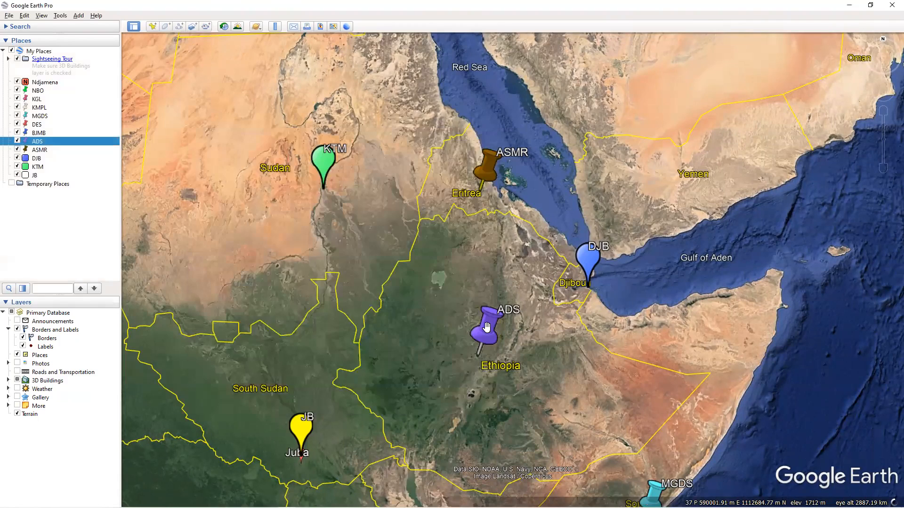
Review how the placemarks are spread over the East African countries, from Khartoum and Djibouti to Dar es Salaam.
scroll(486, 326, down, 3)
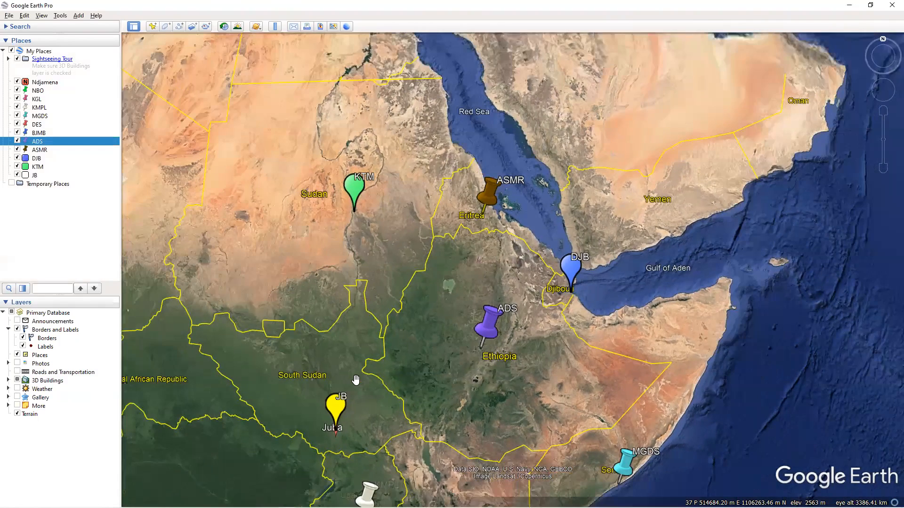
scroll(355, 380, down, 5)
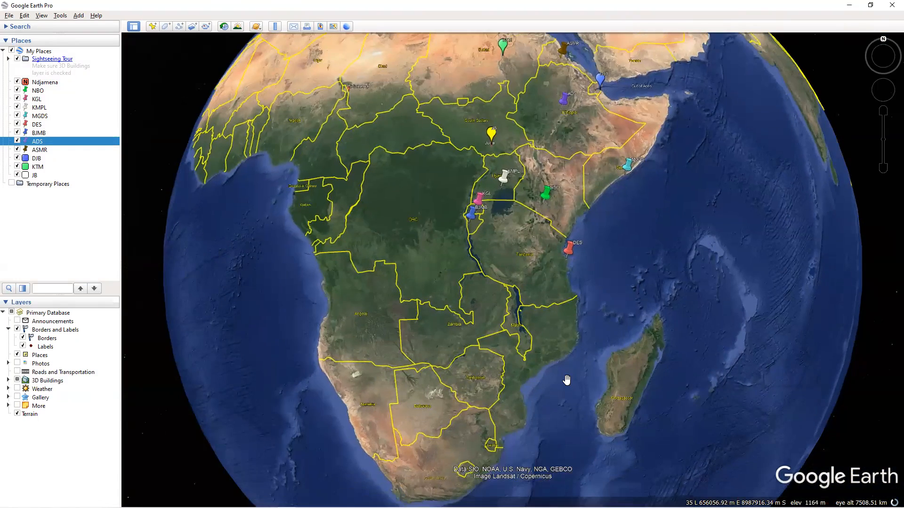
drag(428, 200, 401, 358)
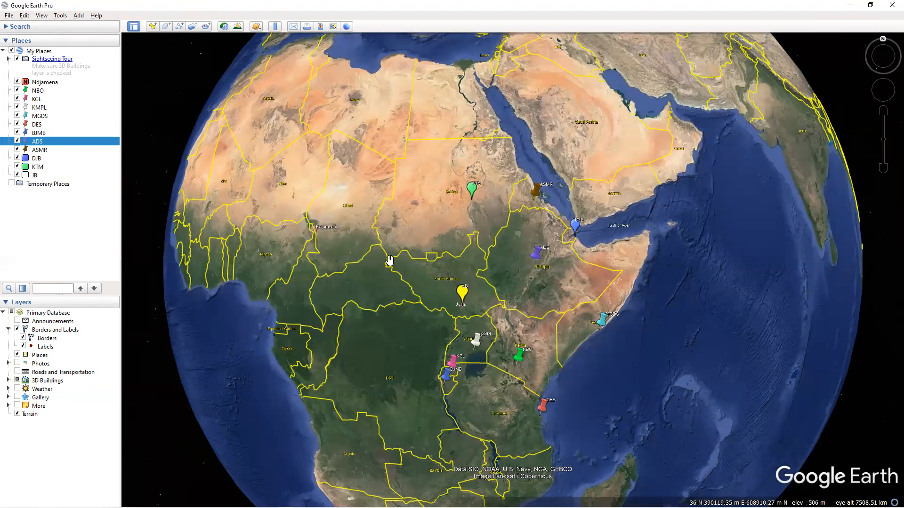
scroll(606, 357, up, 2)
scroll(514, 303, up, 2)
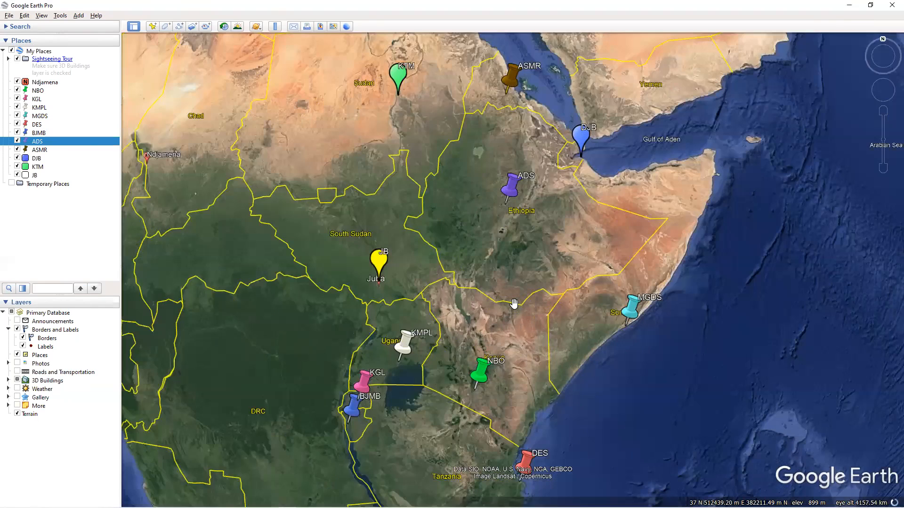
scroll(513, 304, down, 1)
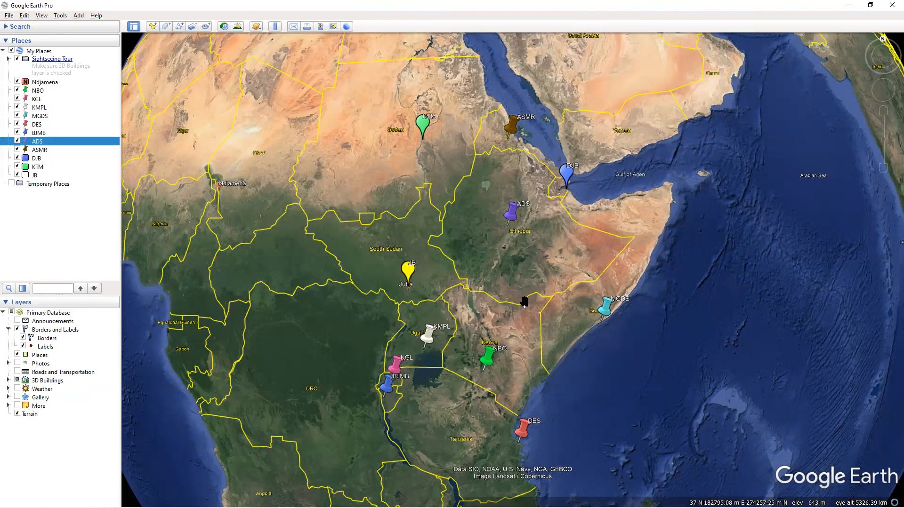
scroll(524, 301, down, 1)
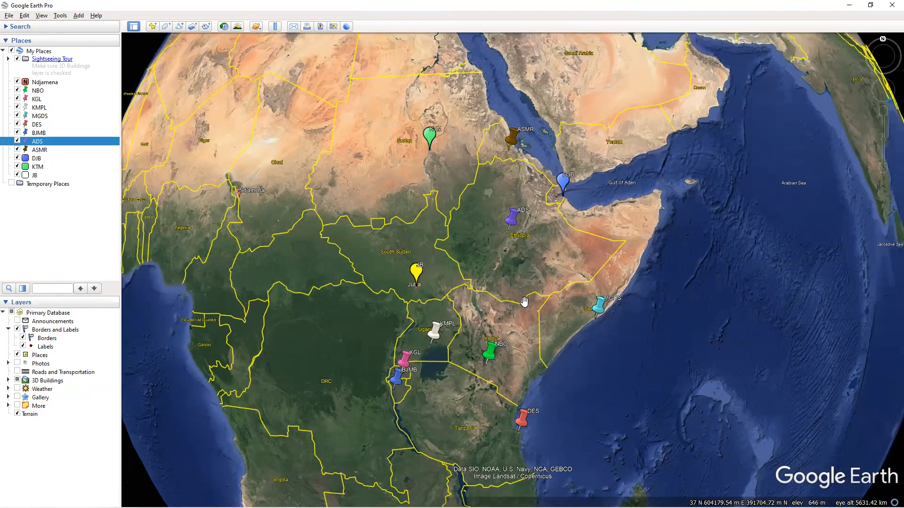
scroll(525, 302, up, 1)
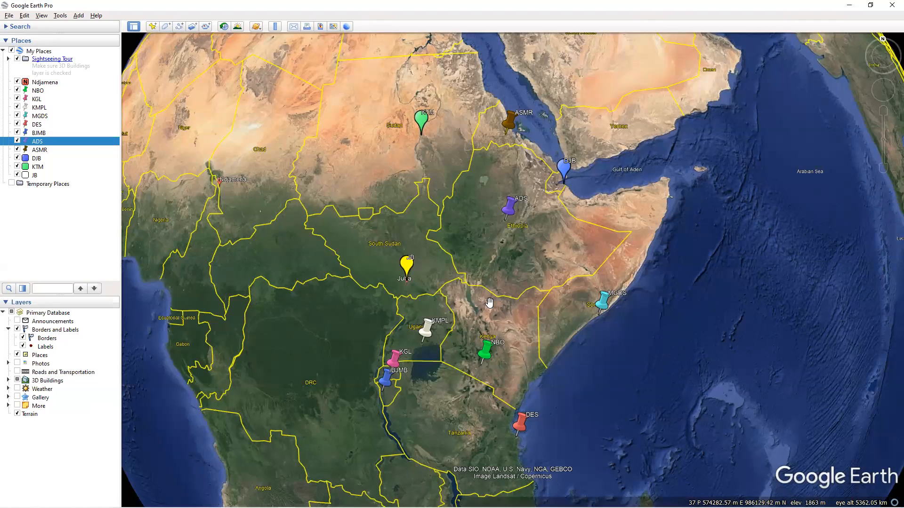
scroll(513, 323, up, 2)
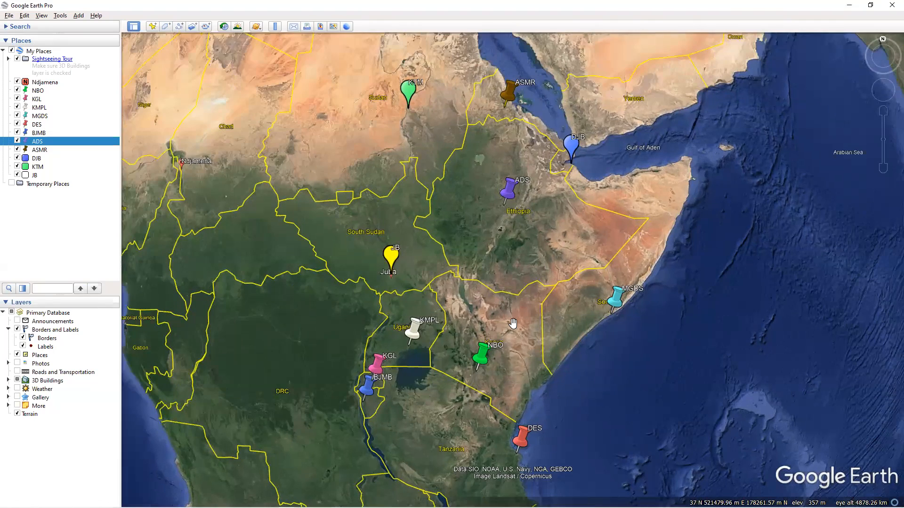
Examine the region south of the placemarks, from Kenya and Tanzania to Malawi, Zambia and Mozambique.
scroll(513, 323, up, 3)
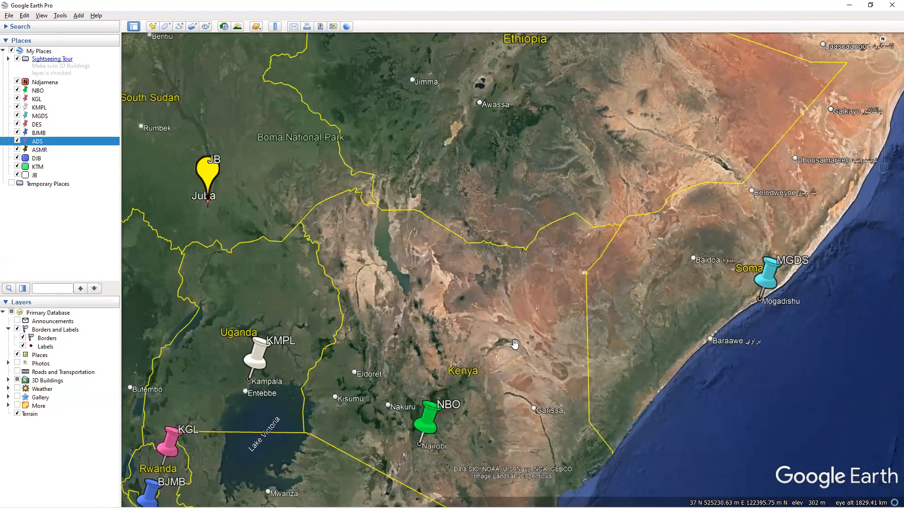
drag(531, 389, 585, 292)
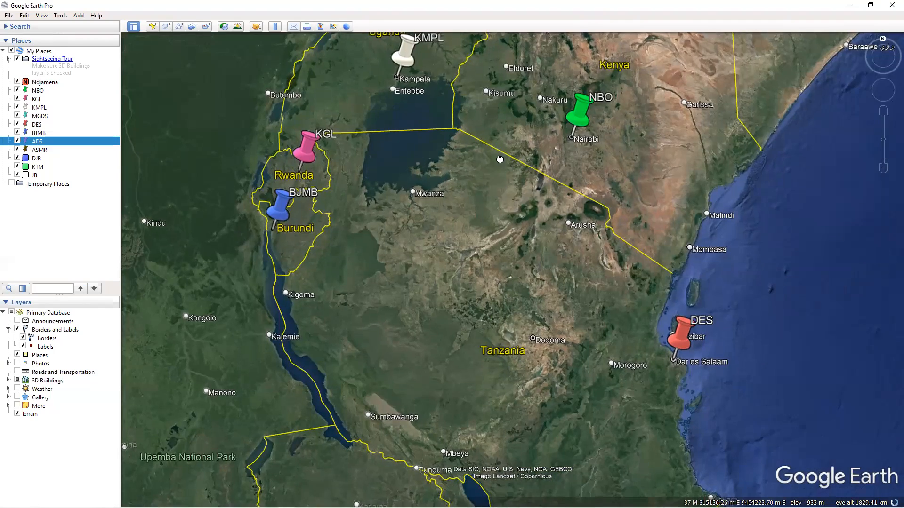
drag(484, 391, 526, 202)
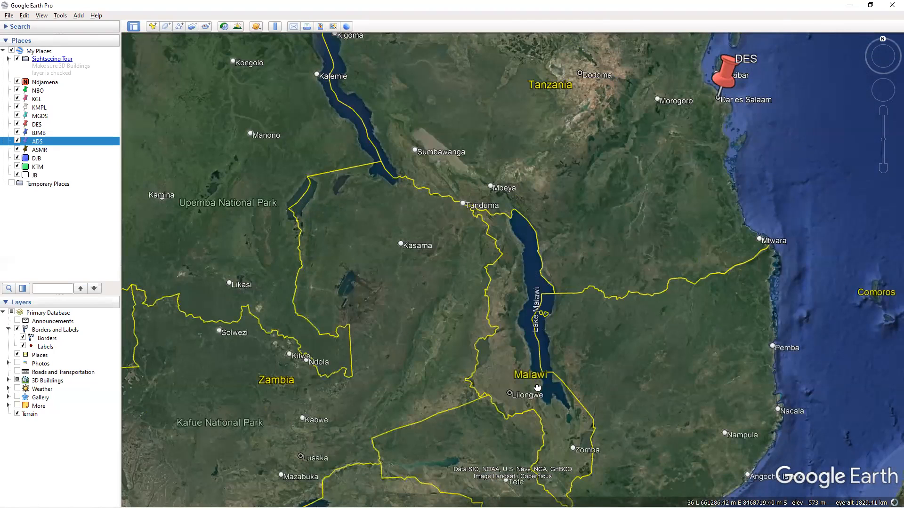
scroll(537, 388, up, 1)
scroll(537, 387, up, 1)
scroll(538, 388, up, 2)
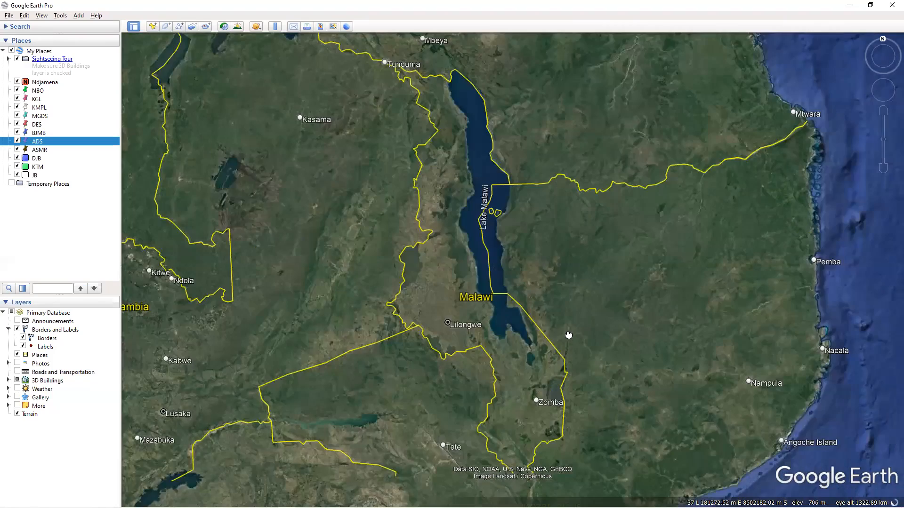
drag(651, 216, 651, 214)
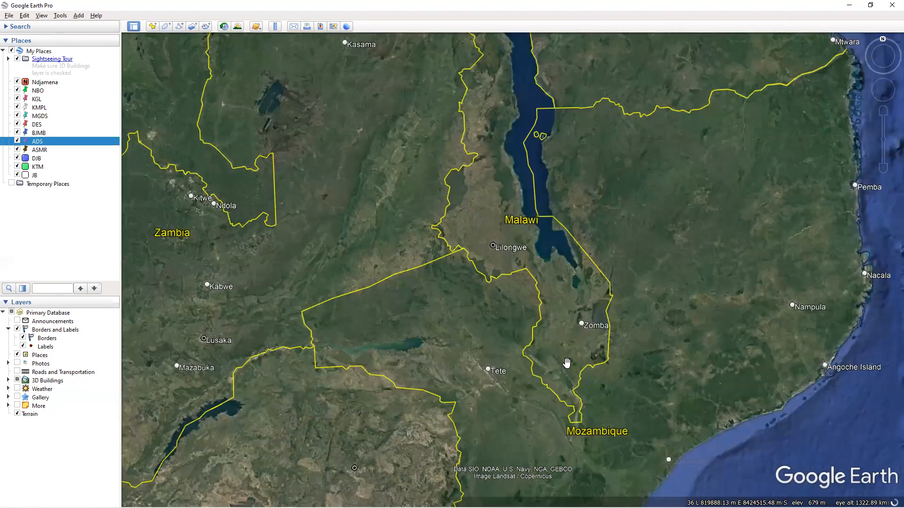
Look over the placemarks across East Africa, closing in on Lake Albert west of Kampala.
scroll(566, 363, down, 5)
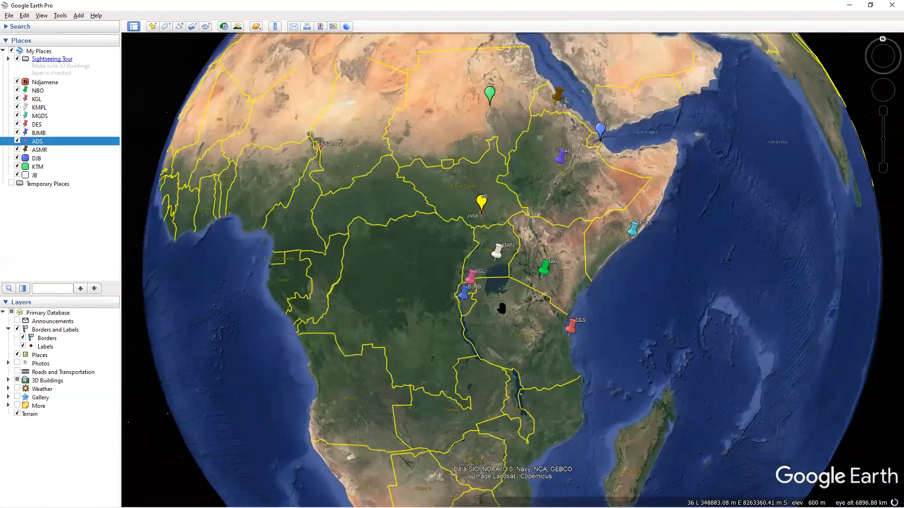
drag(501, 308, 488, 367)
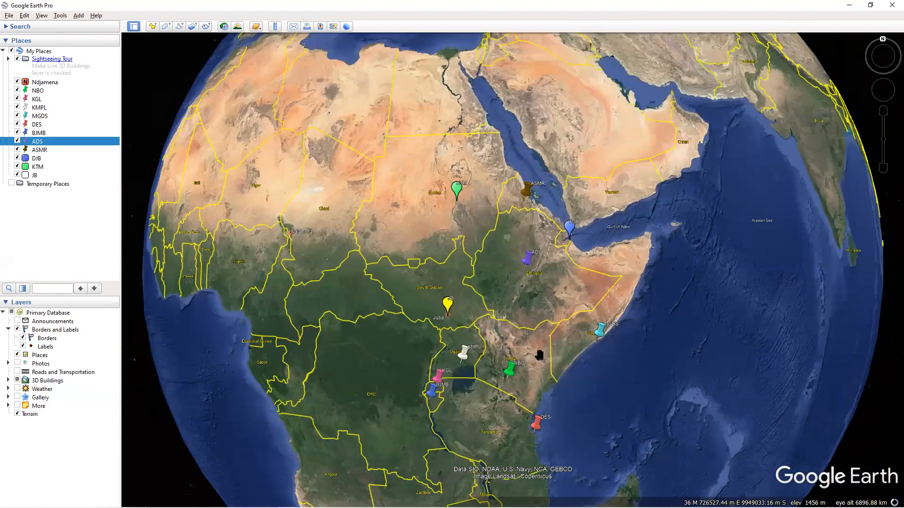
scroll(535, 354, up, 3)
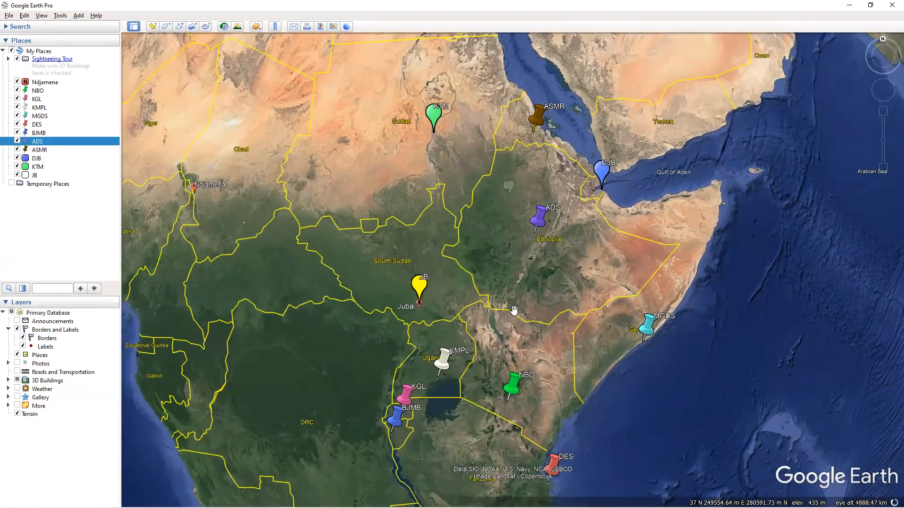
scroll(390, 279, up, 5)
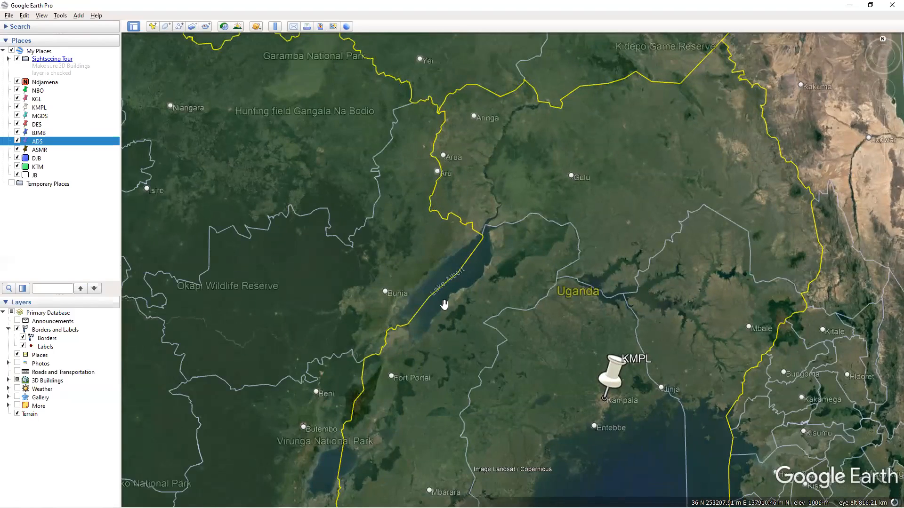
scroll(456, 315, up, 3)
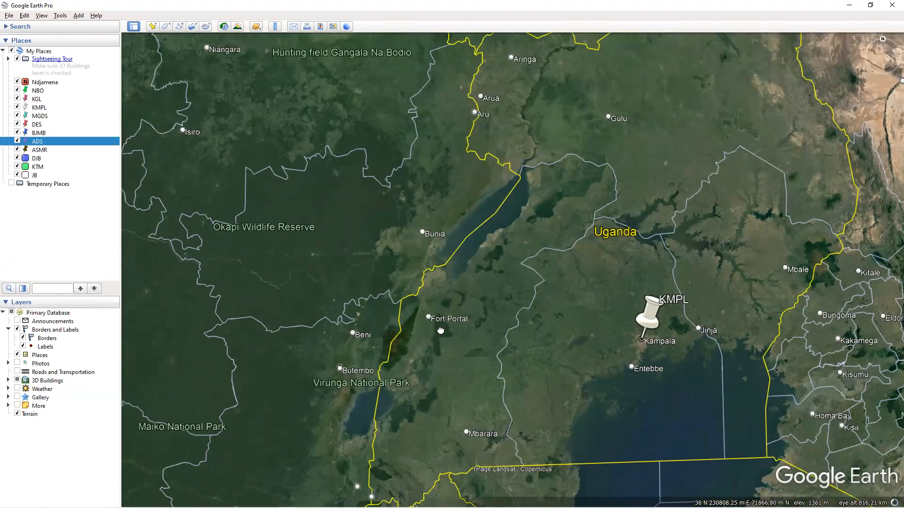
scroll(442, 316, up, 2)
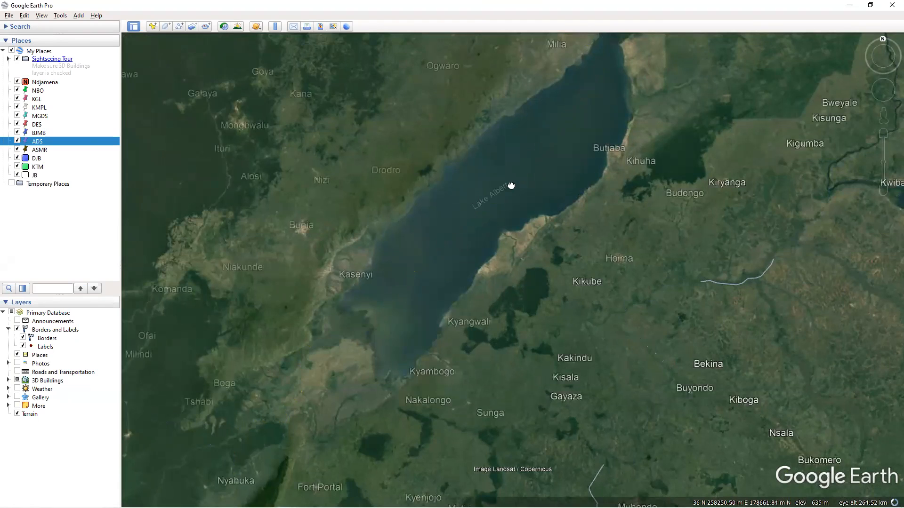
Search for "Lake Albert" and go to the suggestion that has no region or country in its name.
click(5, 28)
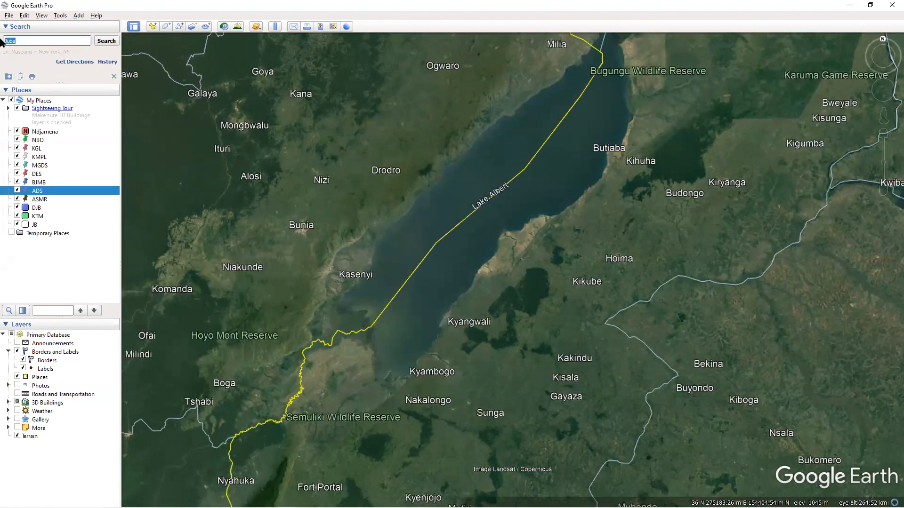
scroll(237, 175, down, 2)
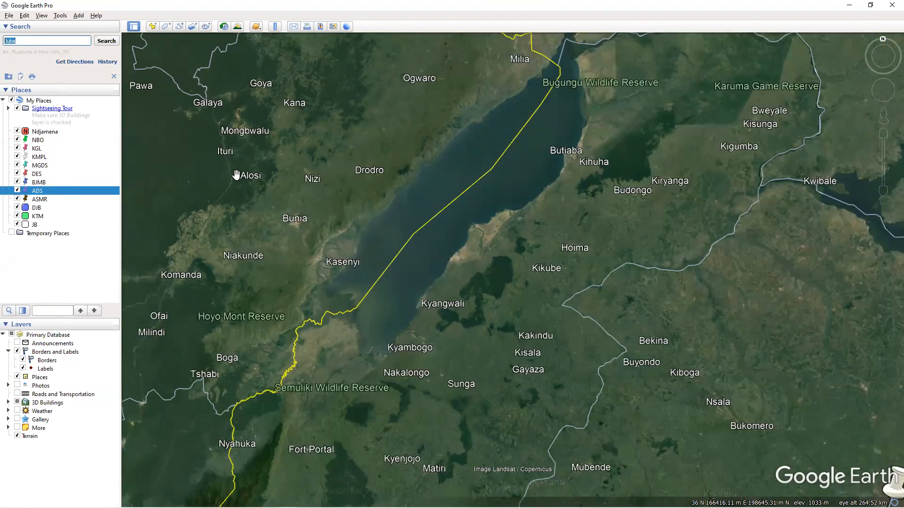
scroll(237, 174, down, 10)
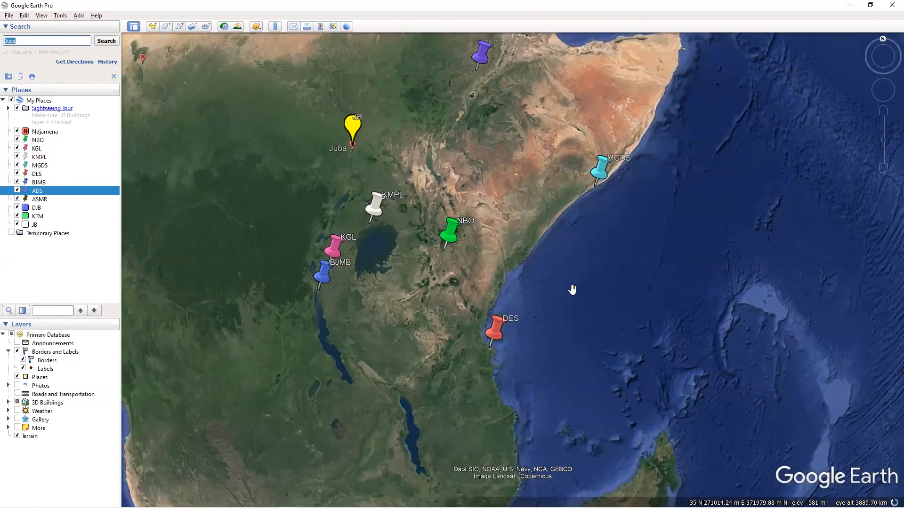
drag(572, 290, 376, 280)
scroll(572, 289, up, 3)
click(4, 42)
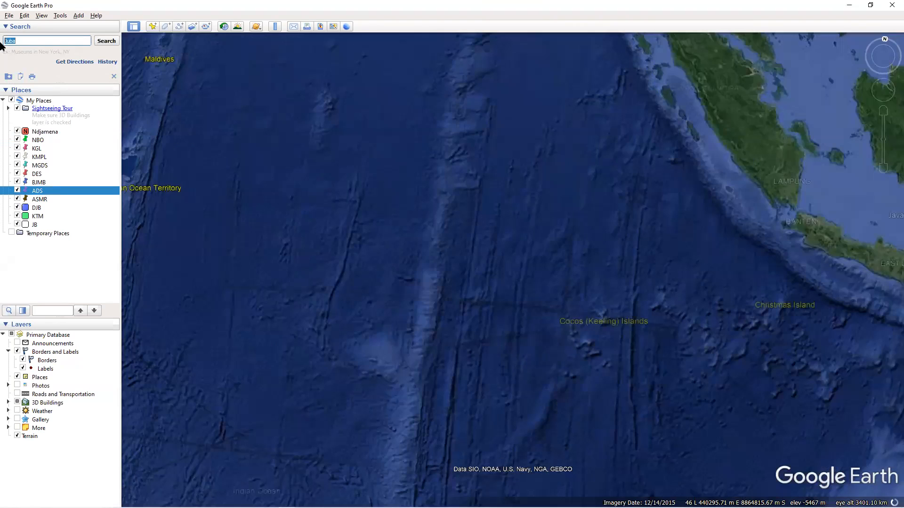
text(Lake Albee)
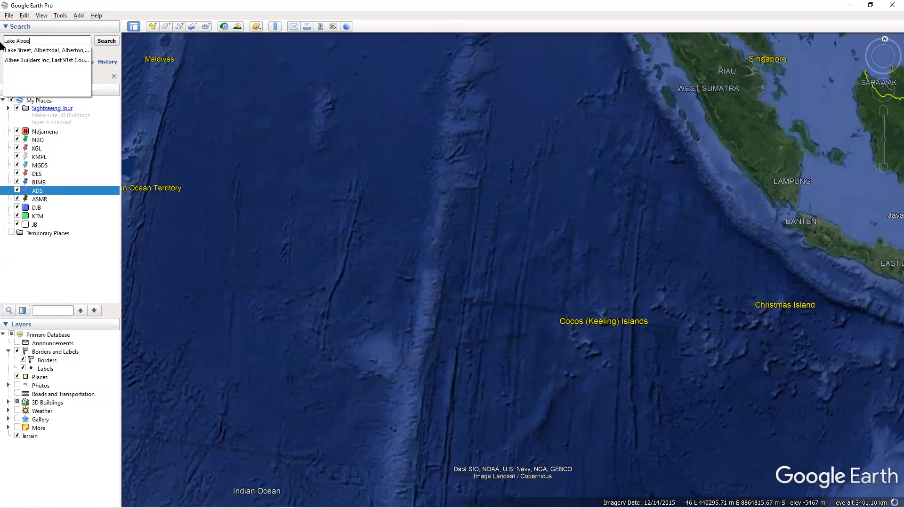
key(BackSpace)
text(rt)
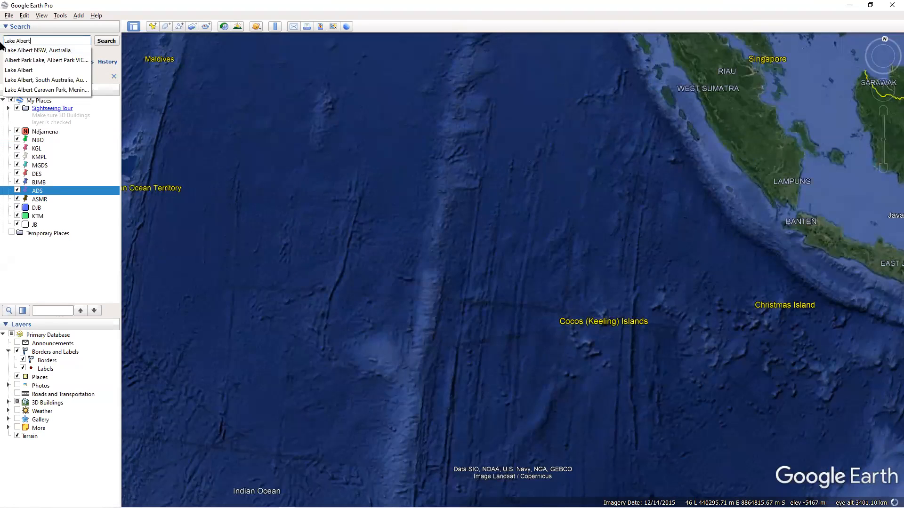
click(26, 71)
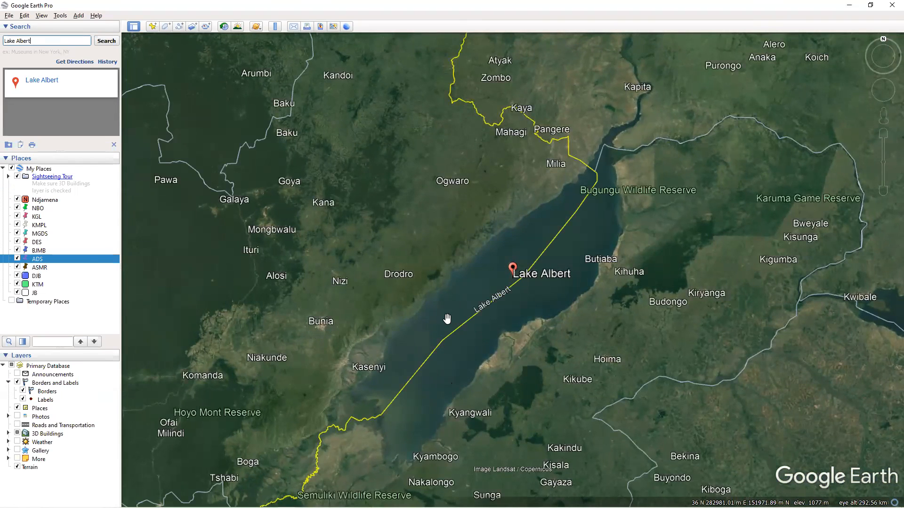
Start a new polygon named "Lake Albert" and move its dialog clear of the lake.
drag(572, 220, 532, 208)
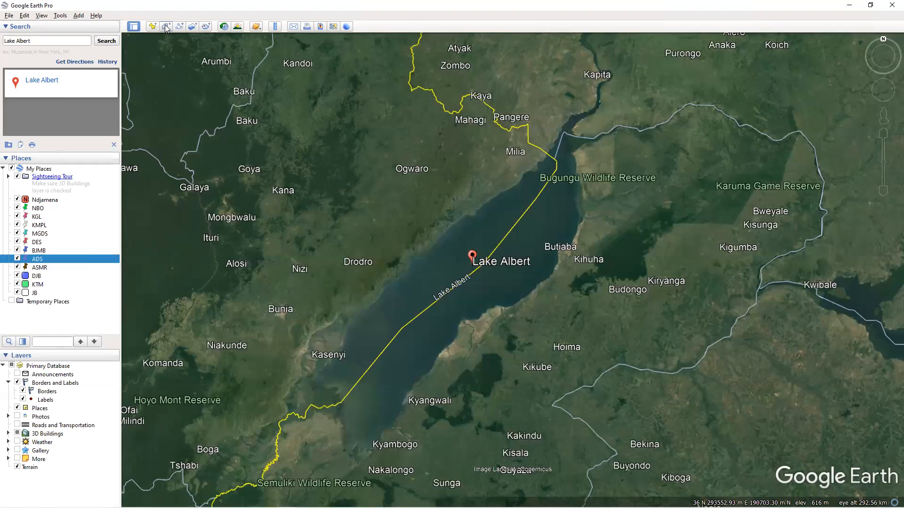
scroll(330, 406, up, 3)
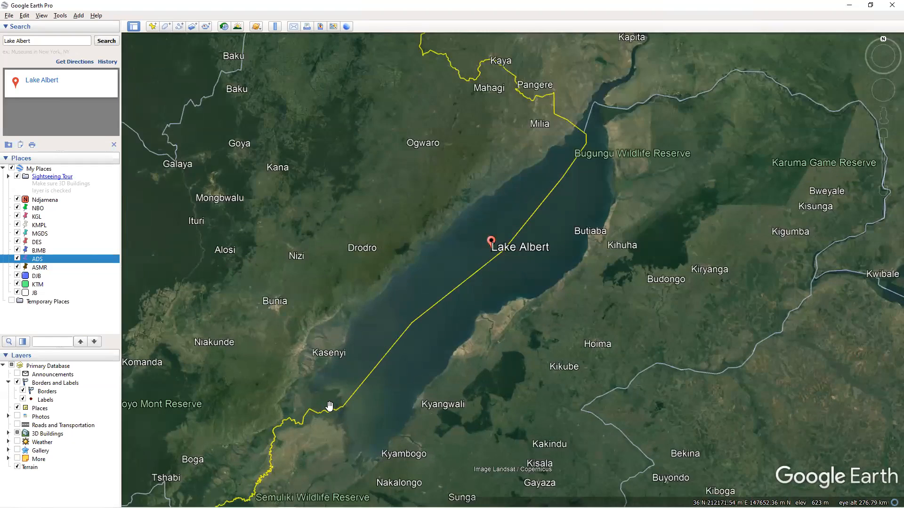
scroll(329, 409, up, 3)
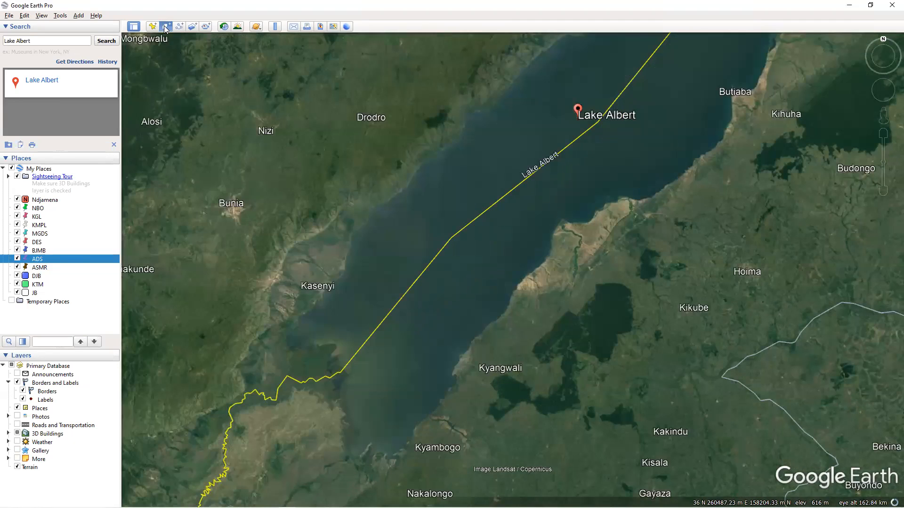
click(166, 27)
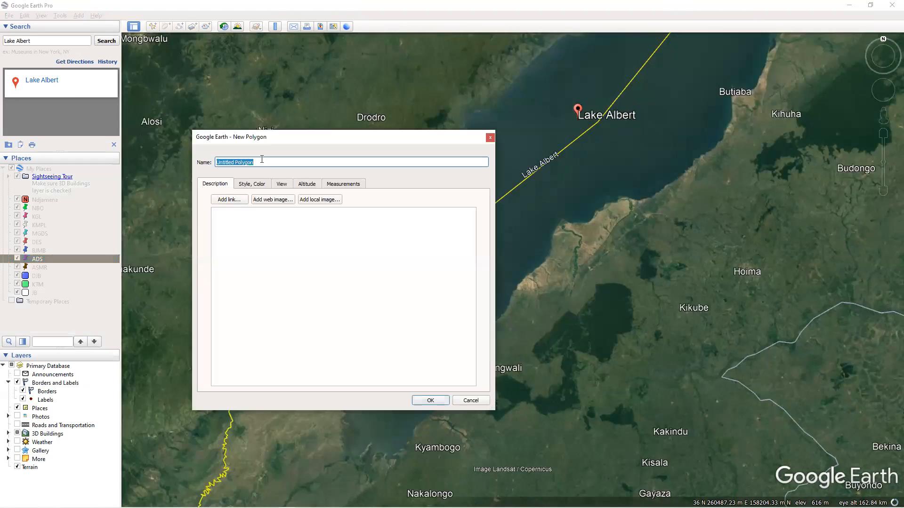
text(Lake Albert)
drag(287, 140, 109, 147)
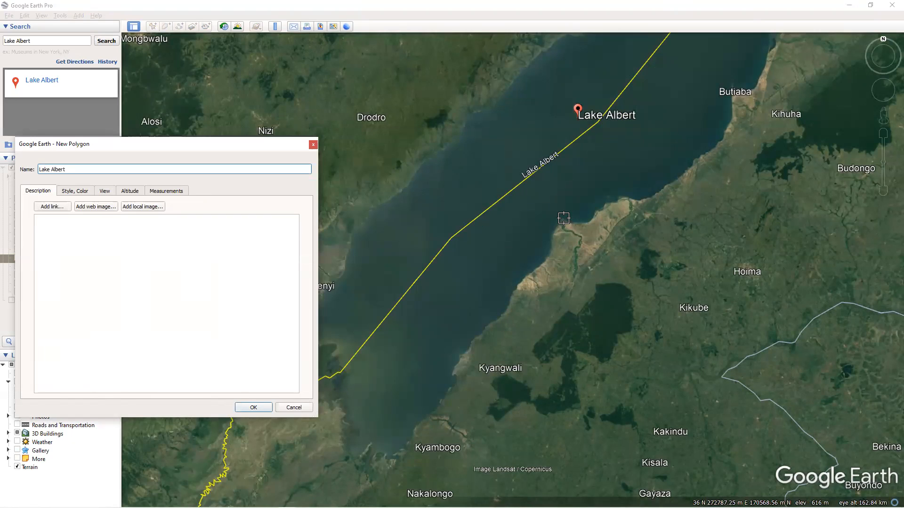
Trace the lake's southeastern shoreline with polygon points from Munihoro southwest past Kiabahamba.
scroll(563, 219, up, 4)
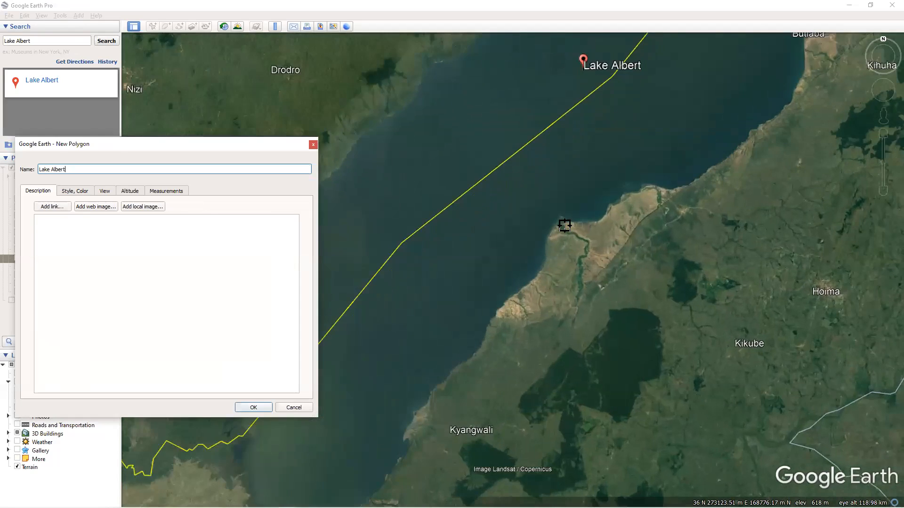
click(559, 215)
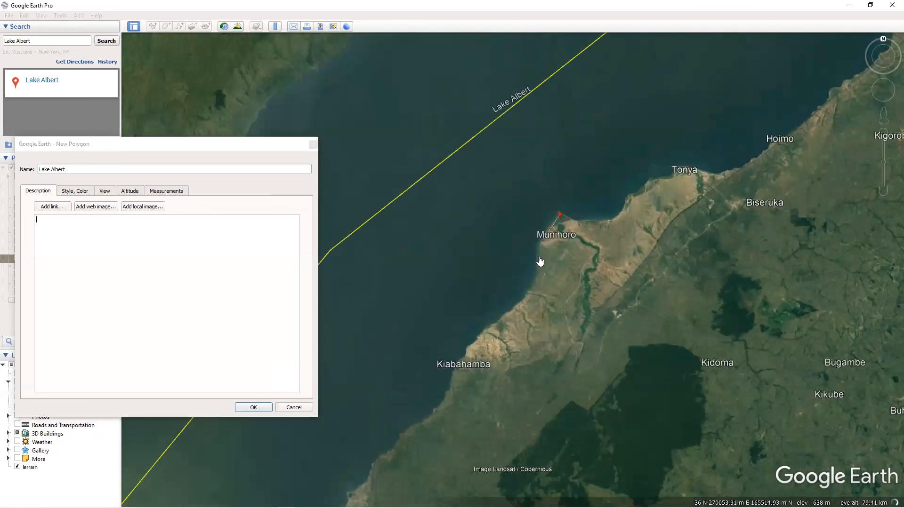
click(531, 292)
click(521, 303)
click(508, 316)
click(487, 330)
click(476, 340)
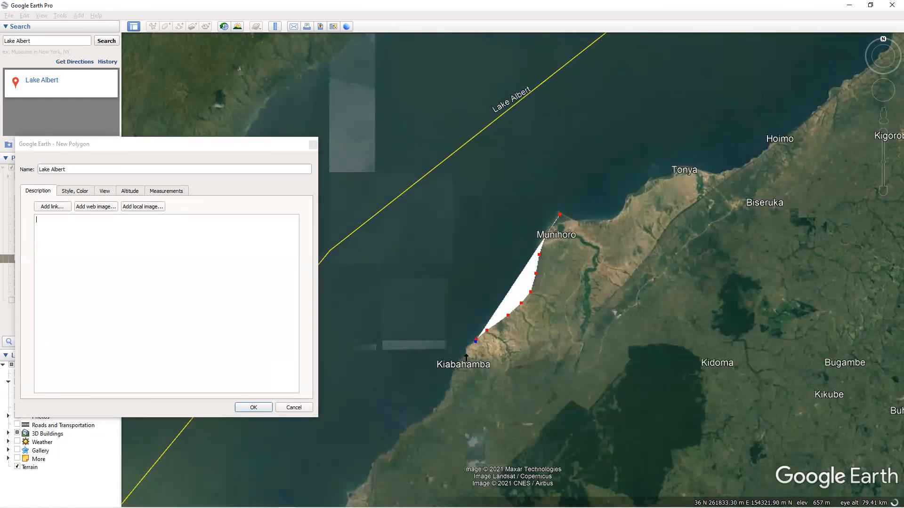
click(466, 354)
click(449, 381)
click(444, 397)
click(437, 407)
click(426, 418)
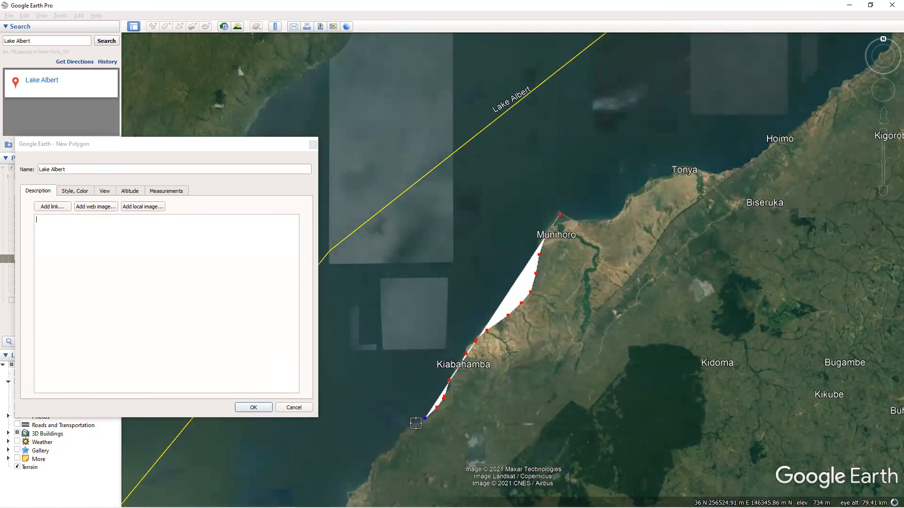
click(414, 425)
click(401, 432)
click(390, 448)
click(382, 453)
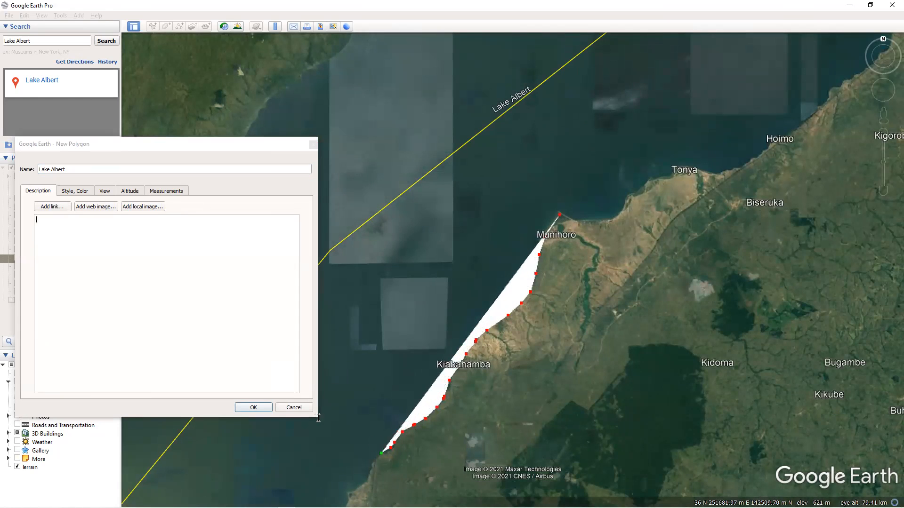
Continue the polygon outline southwest along the shore, past Kiakapere and Buhuka, to just above Kitobere.
scroll(428, 426, down, 5)
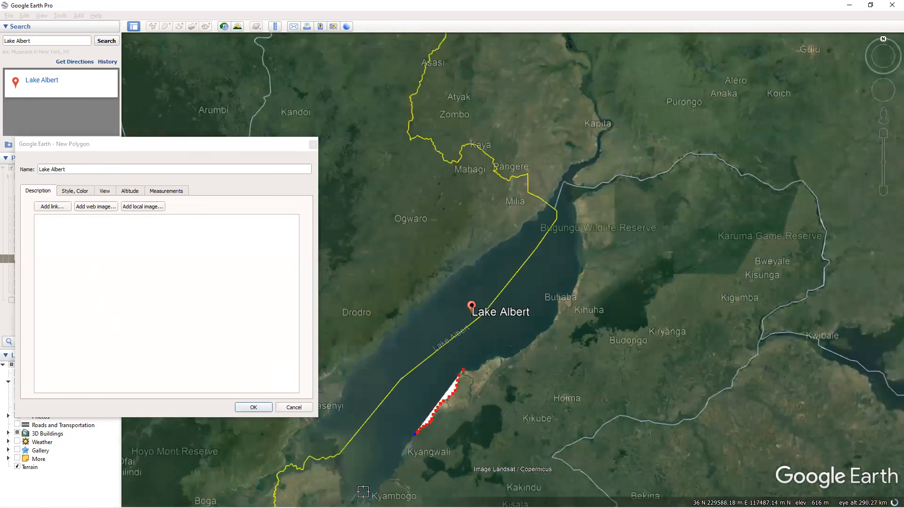
scroll(404, 448, down, 3)
scroll(735, 296, up, 6)
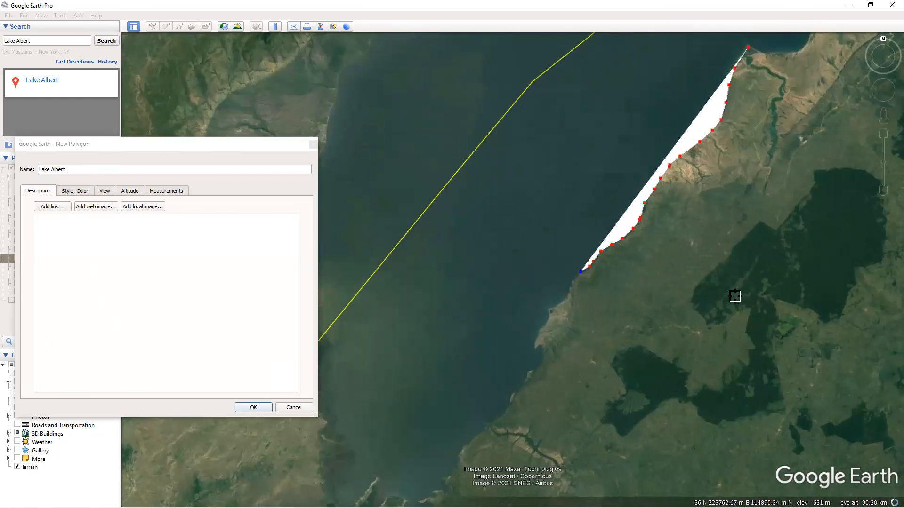
click(611, 247)
click(604, 264)
click(595, 273)
click(588, 277)
click(580, 280)
click(578, 292)
click(572, 302)
click(564, 312)
click(562, 323)
click(576, 338)
click(564, 352)
click(550, 362)
click(543, 378)
click(536, 387)
click(534, 390)
click(521, 404)
click(509, 416)
click(493, 429)
click(481, 440)
click(473, 452)
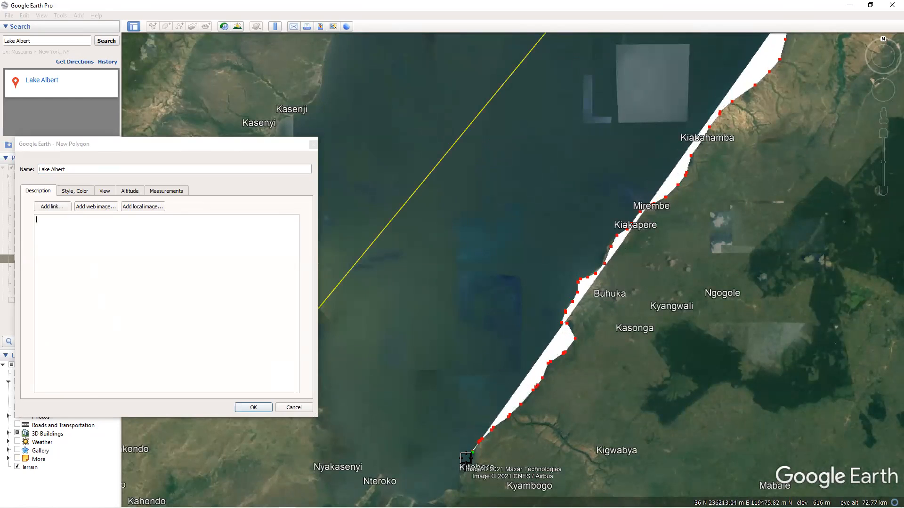
Carry the polygon outline from Kitobere around the lake's southern end to Ntoroko.
click(463, 470)
click(453, 489)
click(450, 493)
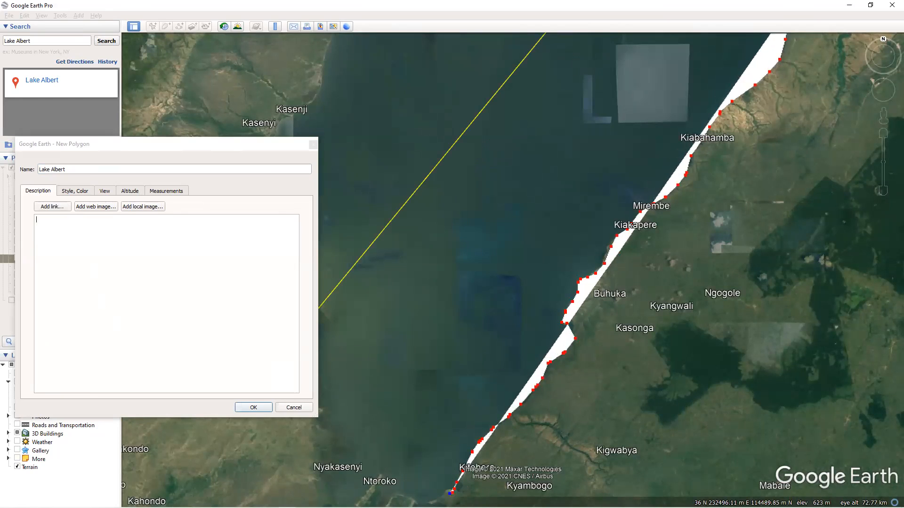
click(432, 494)
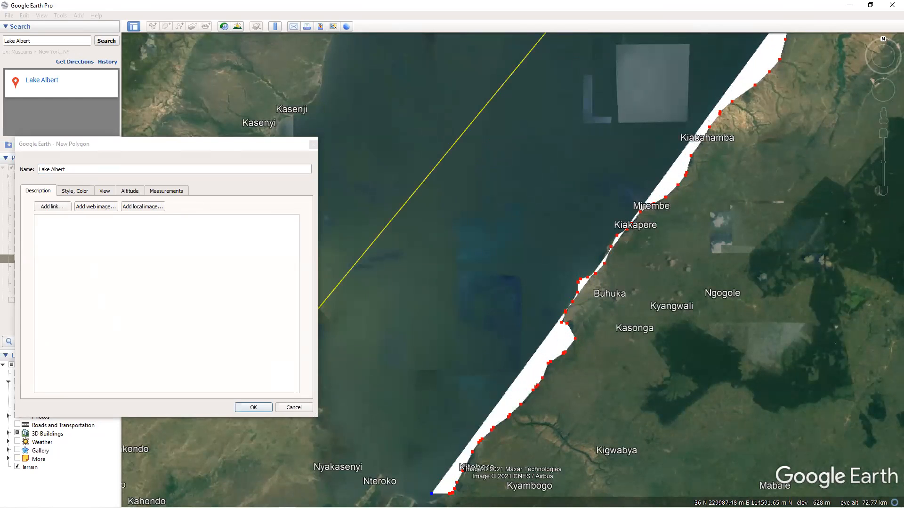
click(395, 493)
click(382, 487)
click(372, 488)
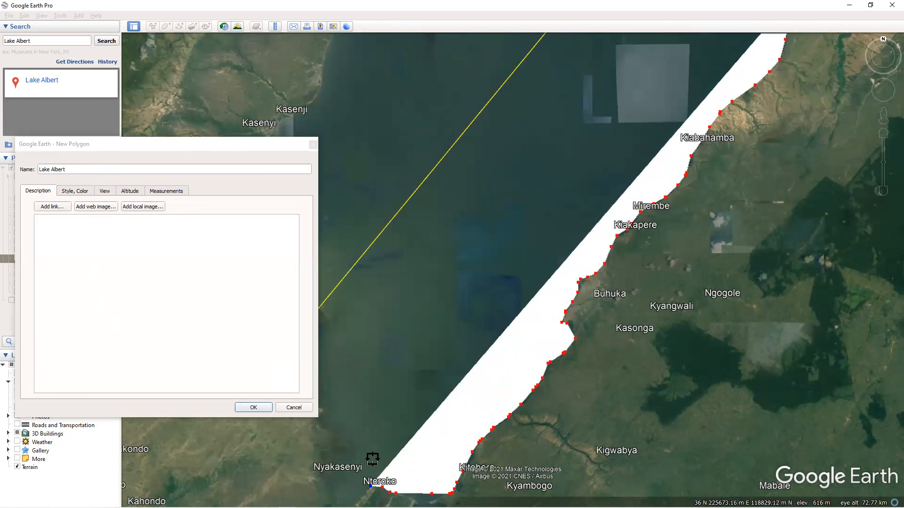
Trace the western shore of the lake's southern arm north from Ntoroko, across the yellow border line.
scroll(373, 459, down, 5)
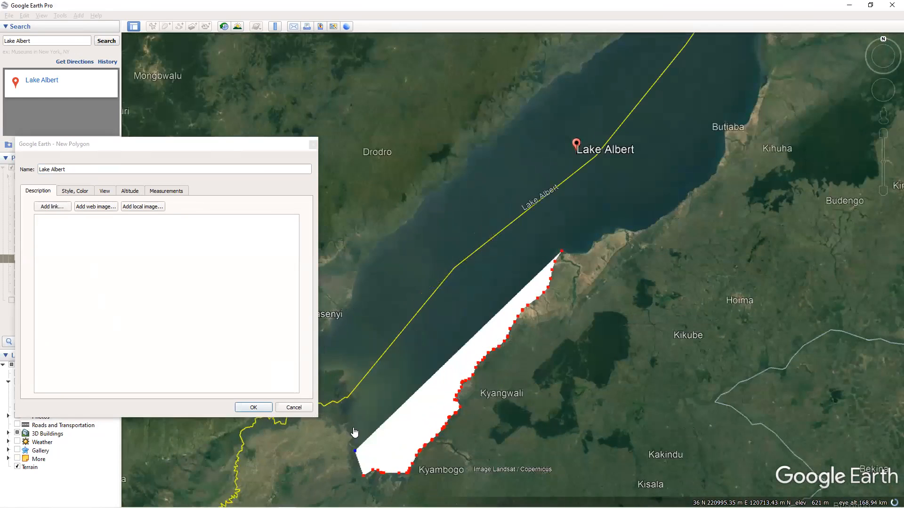
click(353, 430)
click(351, 420)
click(350, 408)
click(351, 399)
click(351, 394)
click(346, 389)
click(343, 383)
click(340, 376)
click(340, 372)
click(336, 367)
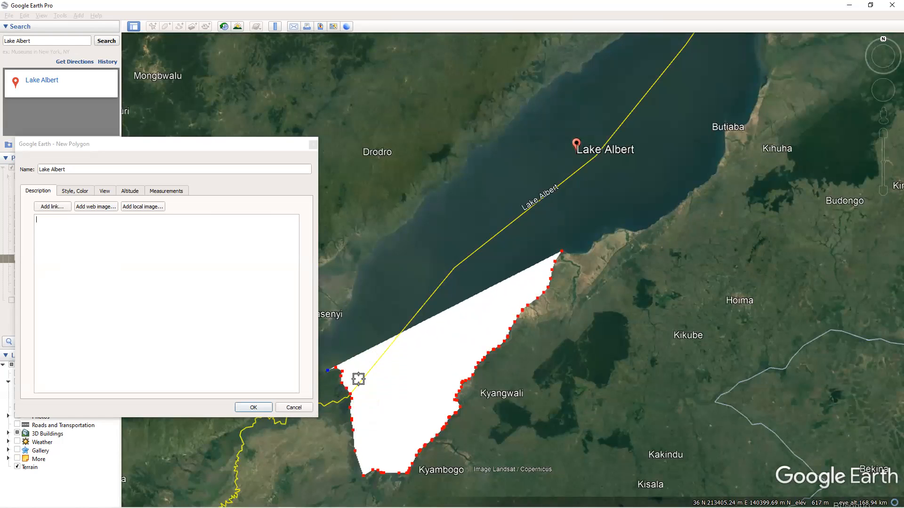
Outline the southwestern bay around Niamavi with polygon points and follow the shore northeast to Kasenyi.
scroll(359, 379, down, 5)
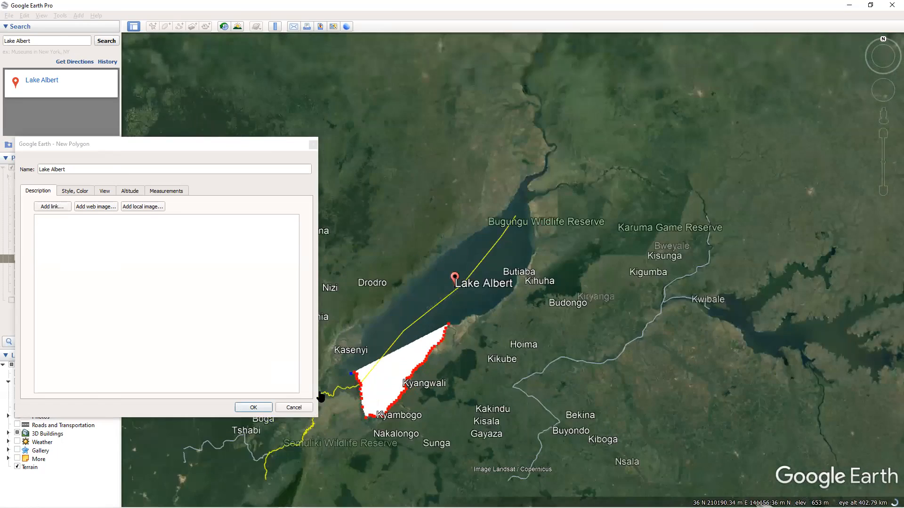
scroll(320, 397, up, 5)
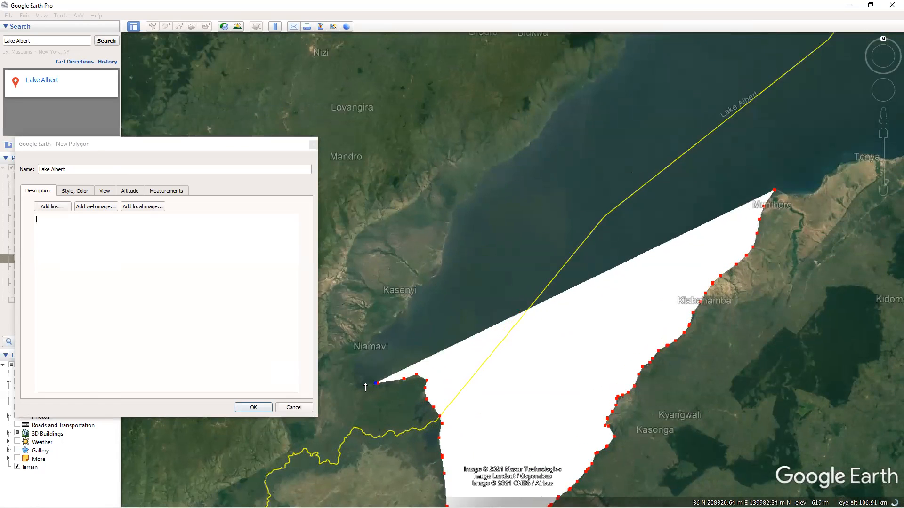
click(365, 383)
click(358, 376)
click(353, 366)
click(356, 353)
click(364, 345)
click(376, 334)
click(381, 326)
click(393, 320)
click(398, 312)
click(404, 306)
click(409, 301)
click(416, 295)
click(426, 281)
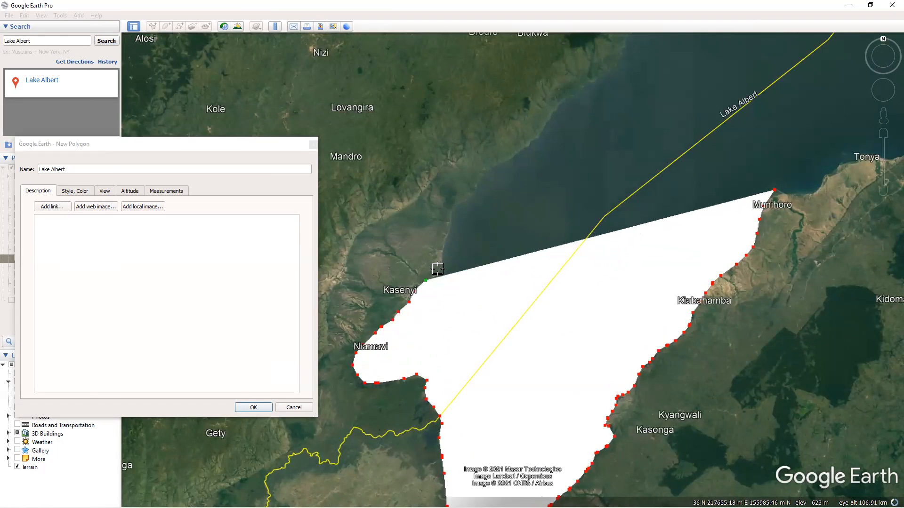
Trace the polygon outline north along the western shore from Kasenyi to the shoreline east of Mandro.
click(439, 267)
click(443, 251)
click(447, 236)
click(450, 218)
click(454, 205)
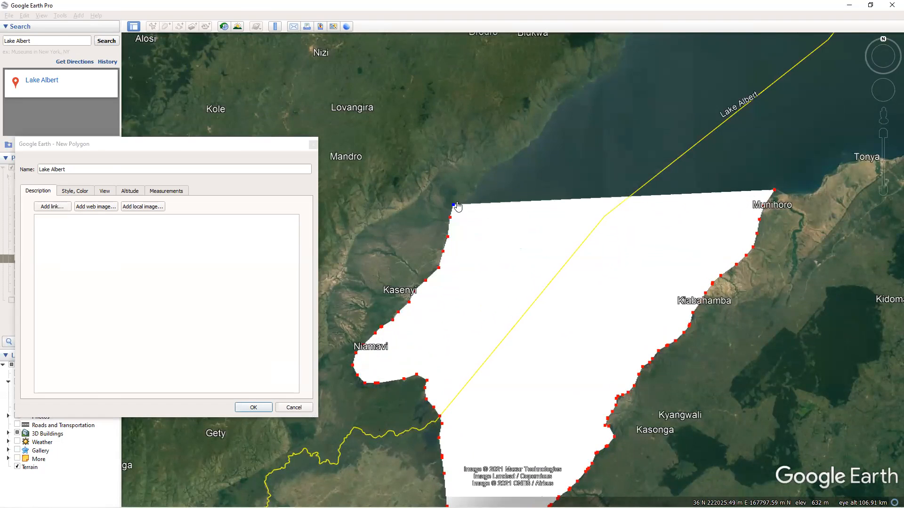
click(474, 192)
click(480, 185)
click(484, 176)
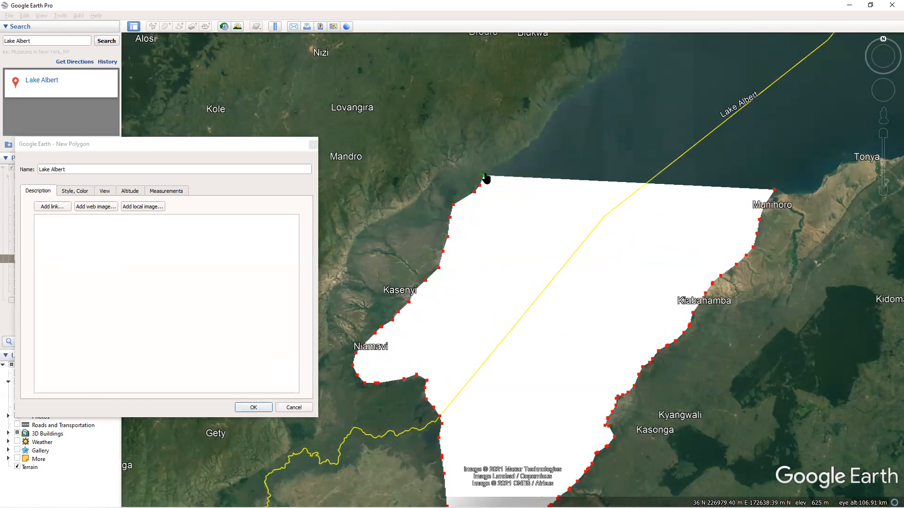
Continue the polygon outline northeast along the western shore from east of Mandro to the shoreline east of Blukwa.
click(488, 168)
click(503, 159)
click(518, 153)
click(531, 144)
click(540, 131)
click(551, 114)
click(563, 98)
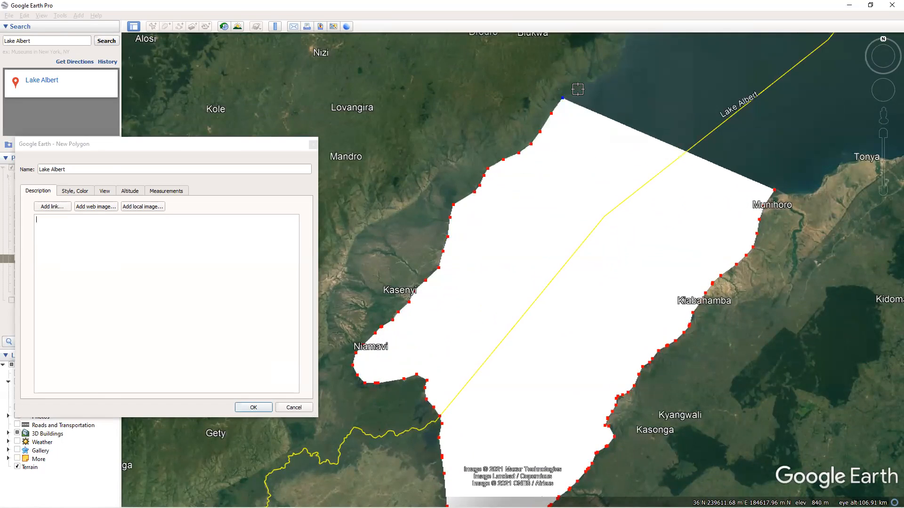
click(578, 89)
click(596, 75)
click(618, 65)
click(624, 50)
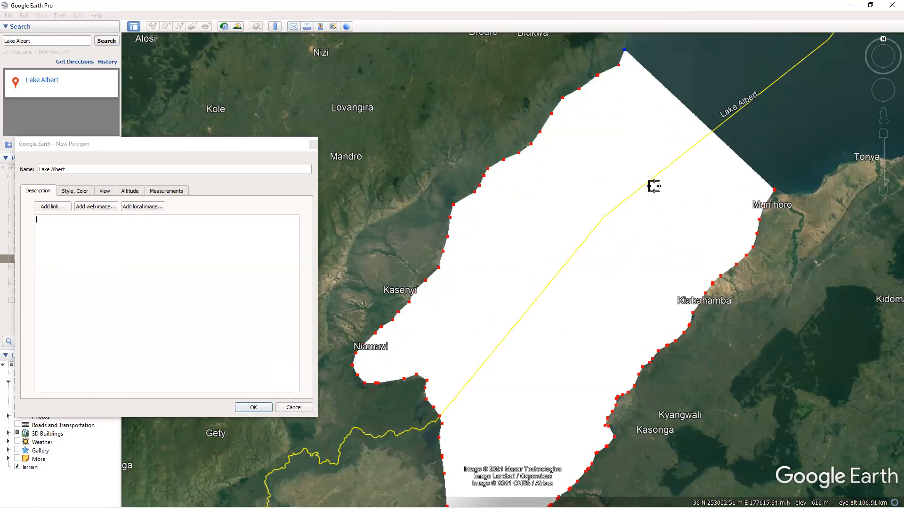
Extend the polygon outline northeast along the shore from east of Blukwa to the shoreline east of Jiba.
scroll(655, 191, down, 1)
scroll(655, 191, down, 3)
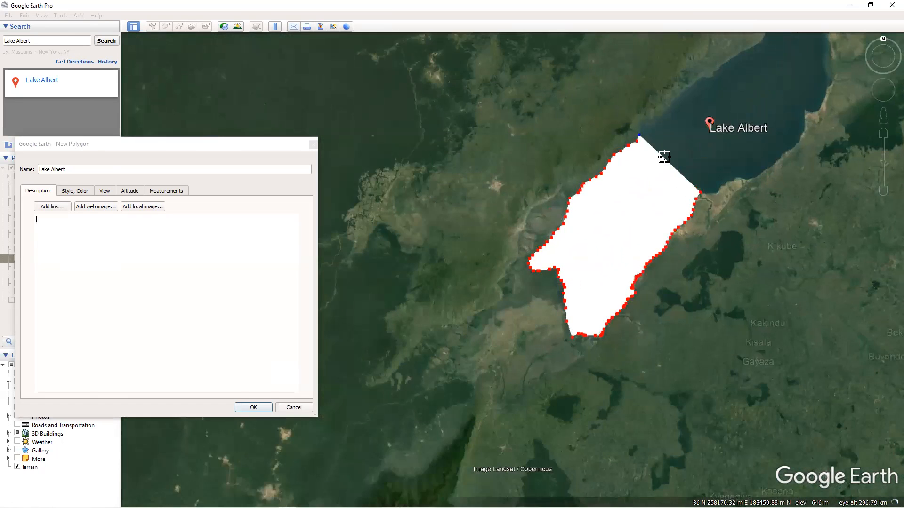
scroll(645, 117, up, 1)
scroll(641, 114, up, 4)
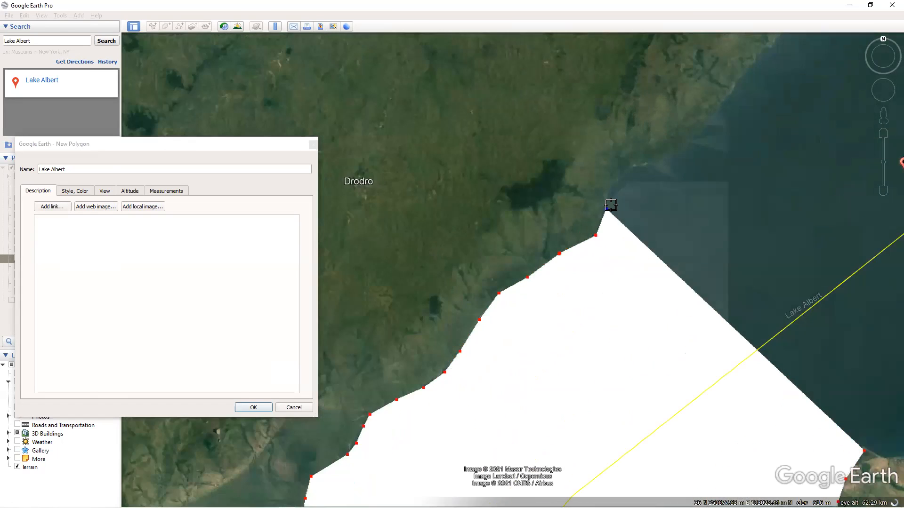
click(611, 193)
click(616, 179)
click(632, 166)
click(645, 159)
click(661, 154)
click(676, 150)
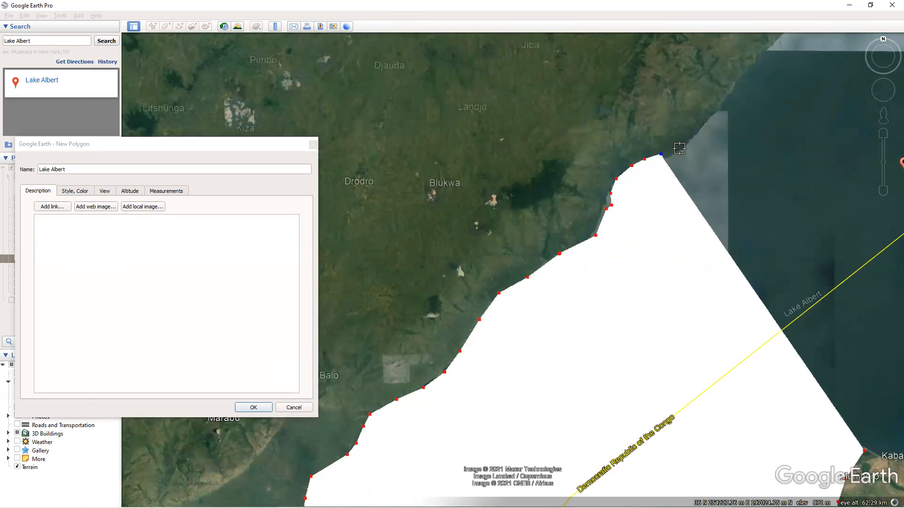
click(687, 144)
click(700, 131)
click(711, 114)
click(728, 88)
click(741, 69)
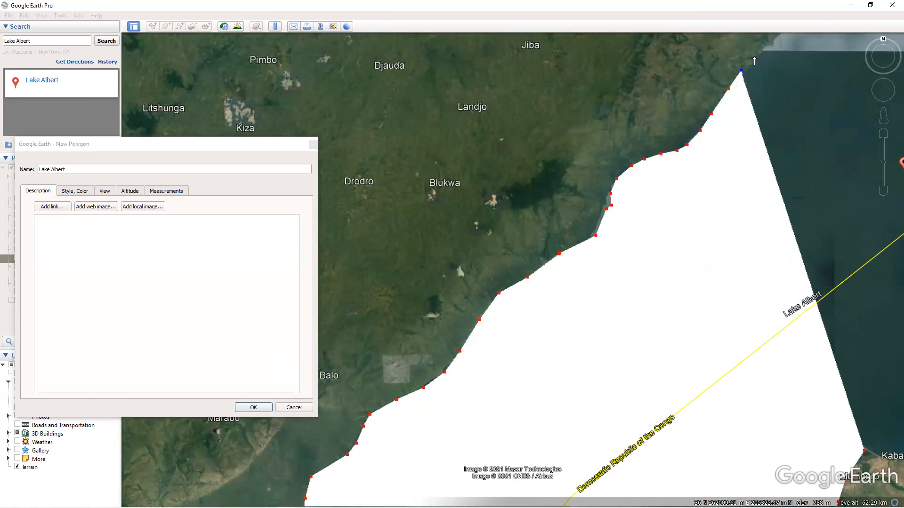
click(754, 56)
click(765, 45)
Trace the northwestern shore with closely spaced polygon points from east of Jiba, past Apala and Rubanga, to just below Abira.
scroll(787, 266, down, 5)
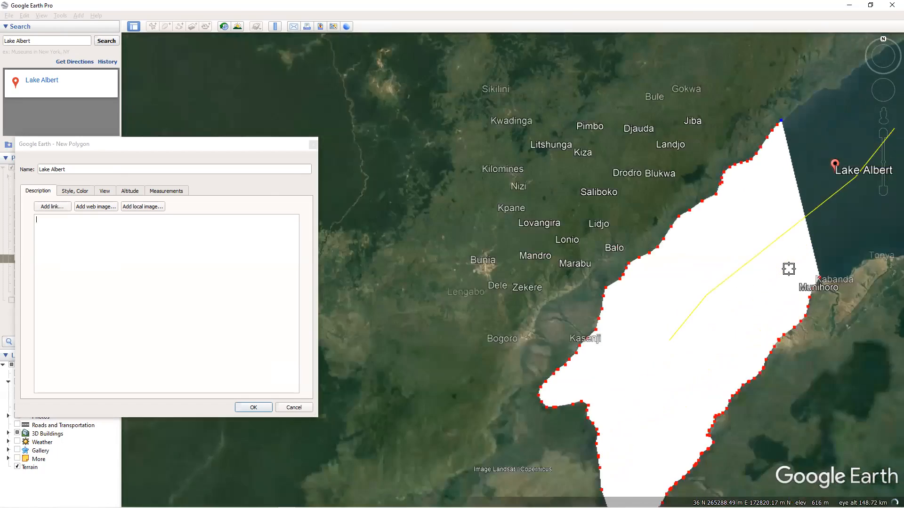
scroll(790, 165, up, 5)
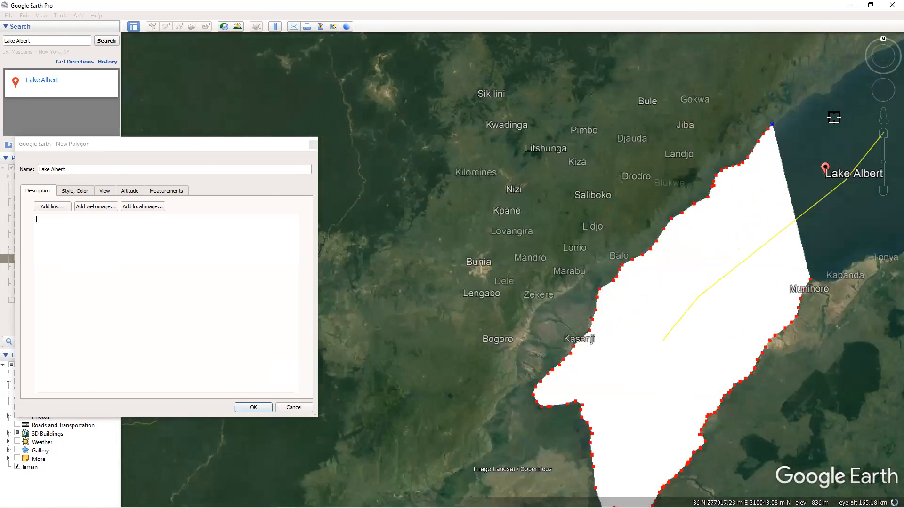
scroll(834, 118, down, 5)
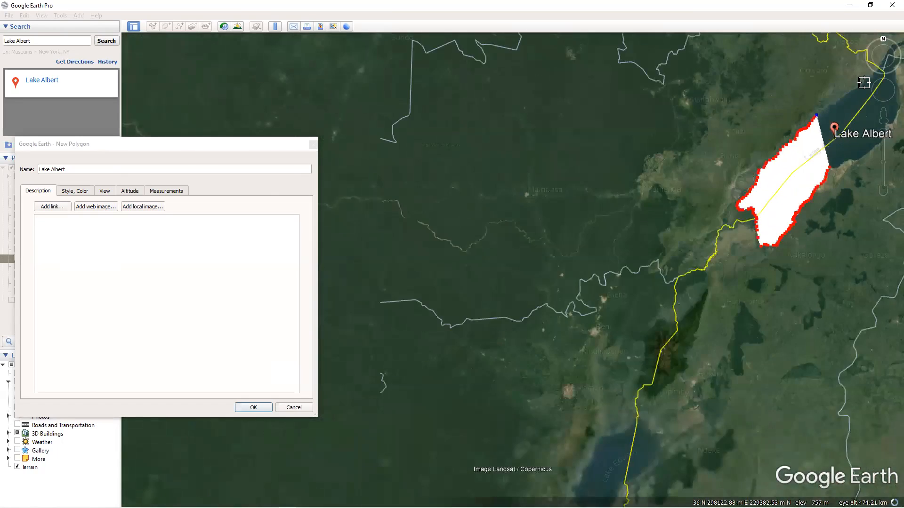
scroll(864, 82, up, 7)
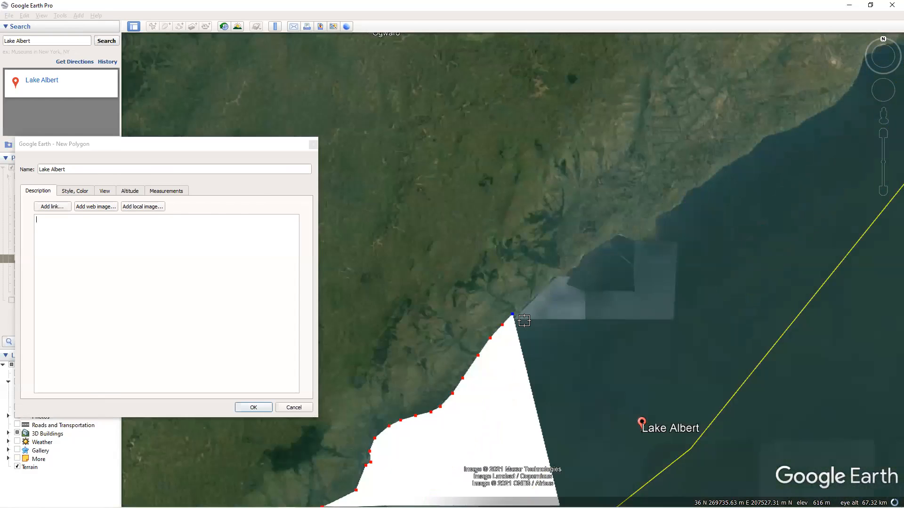
mouse_move(526, 305)
mouse_down()
mouse_move(620, 236)
mouse_move(649, 233)
mouse_move(763, 136)
mouse_move(845, 92)
mouse_up()
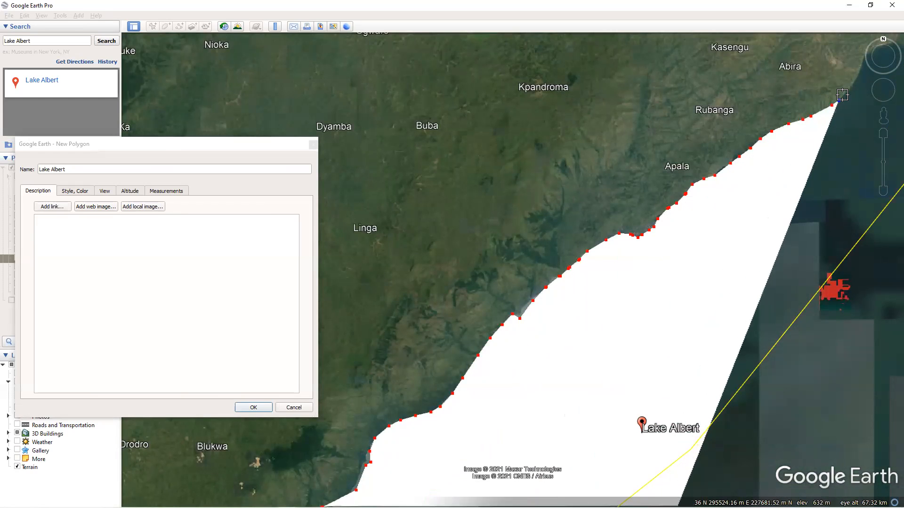
Carry the polygon outline from Abira north along the shore, past Mahagi-Port, Dei and Kiyonga, to the narrows east of Angaba.
scroll(820, 319, down, 5)
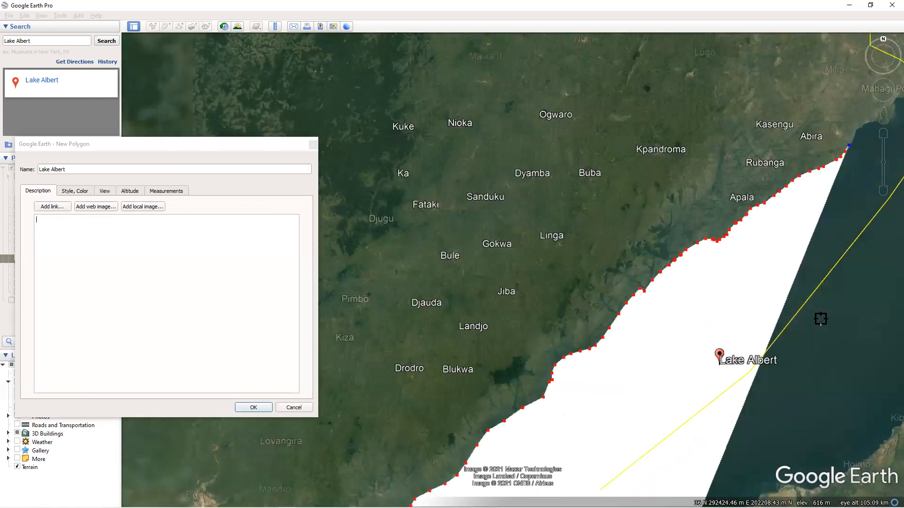
scroll(821, 318, down, 4)
scroll(874, 267, up, 2)
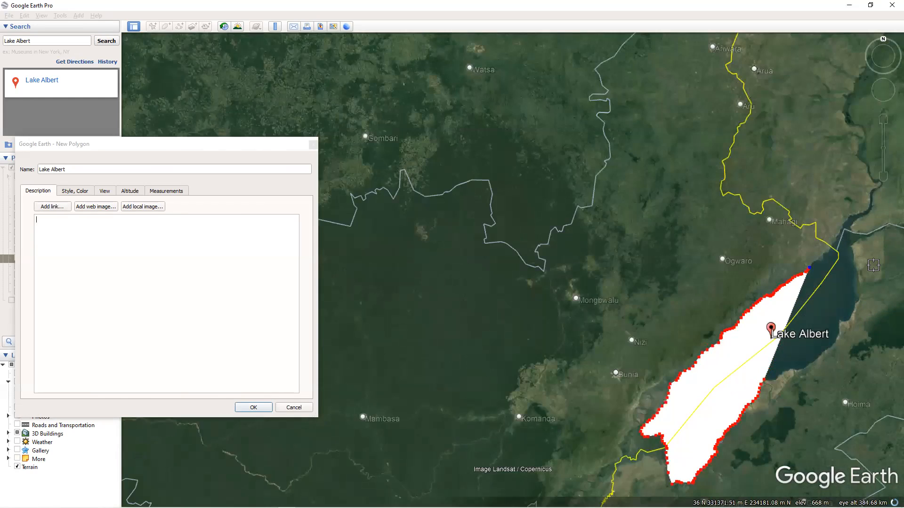
scroll(874, 267, up, 5)
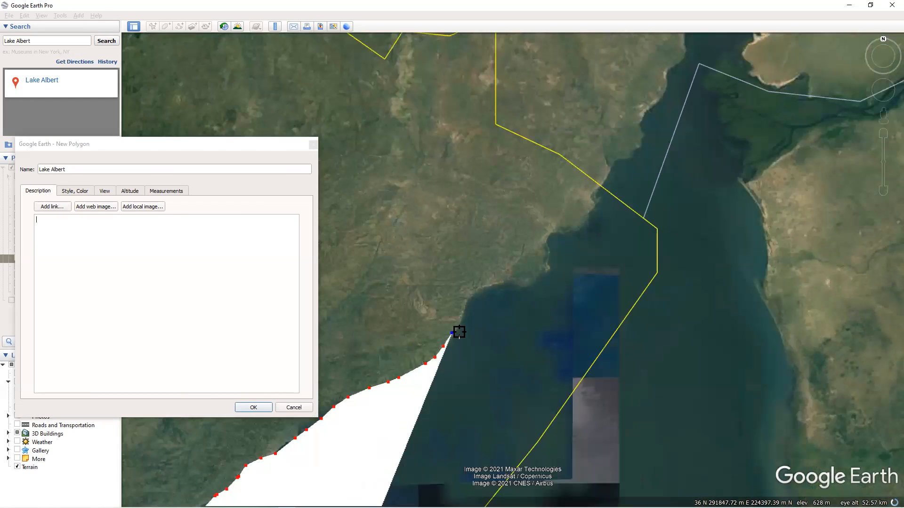
mouse_move(459, 328)
mouse_down()
mouse_move(492, 285)
mouse_move(555, 261)
mouse_move(552, 238)
mouse_move(562, 229)
mouse_move(589, 227)
mouse_move(612, 163)
mouse_move(640, 136)
mouse_move(681, 58)
mouse_up()
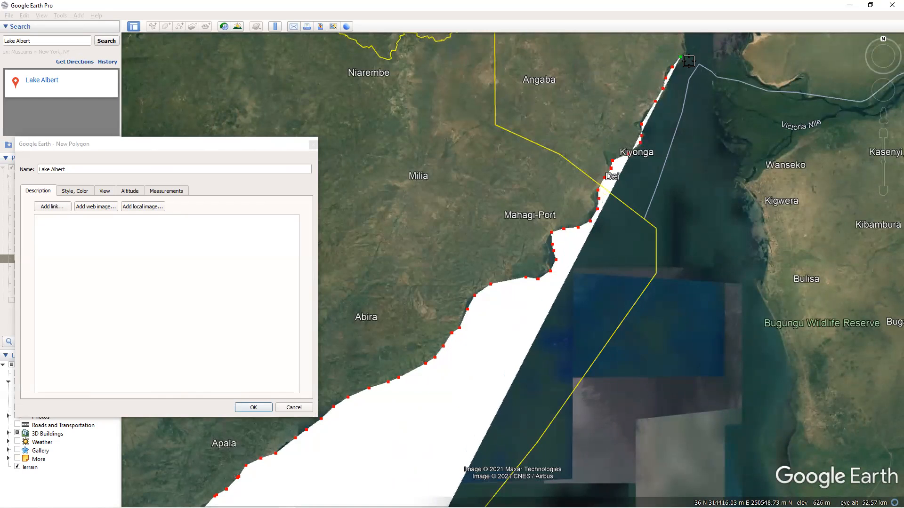
Outline the lake's northern tip and the Victoria Nile mouth, and follow the eastern shore south to Butiaba.
scroll(702, 141, down, 1)
scroll(702, 141, down, 5)
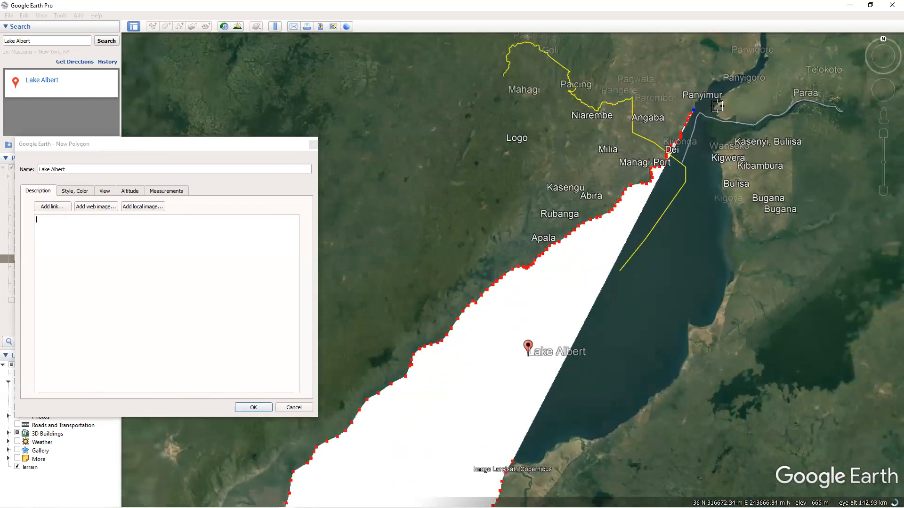
scroll(773, 52, up, 2)
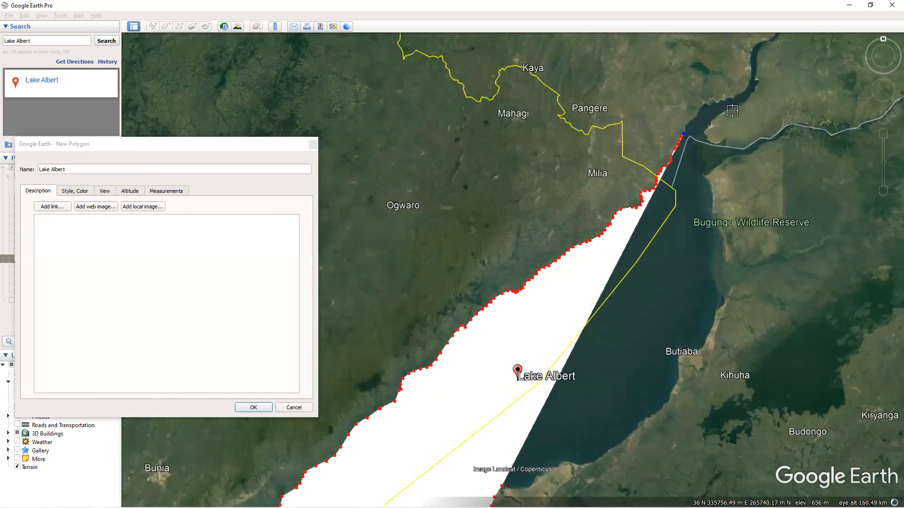
scroll(772, 69, down, 1)
click(704, 117)
mouse_move(704, 116)
mouse_down()
mouse_move(720, 97)
mouse_move(730, 105)
mouse_move(715, 123)
mouse_move(720, 131)
mouse_move(735, 145)
mouse_move(752, 141)
mouse_move(723, 178)
mouse_move(734, 221)
mouse_move(727, 279)
mouse_up()
drag(721, 297, 695, 312)
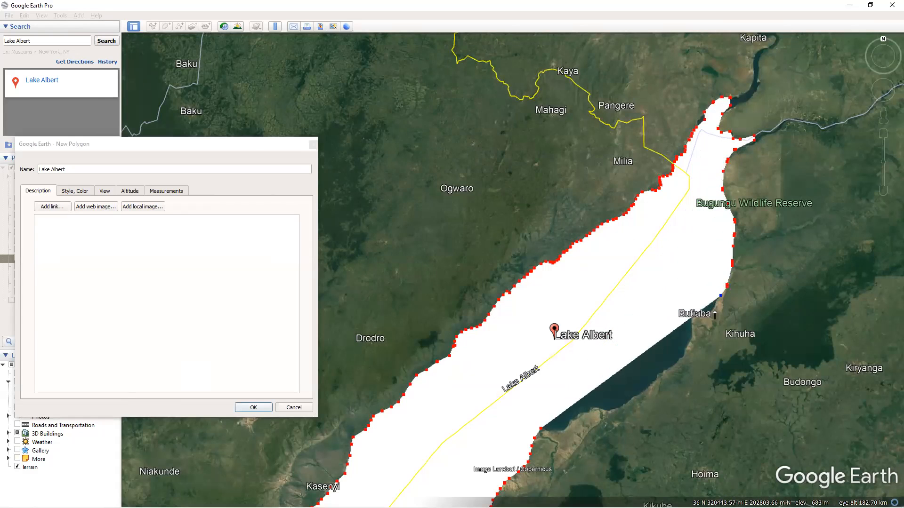
Trace the eastern shore southwest from Butiaba back to the polygon's starting point near Munihoro.
click(690, 319)
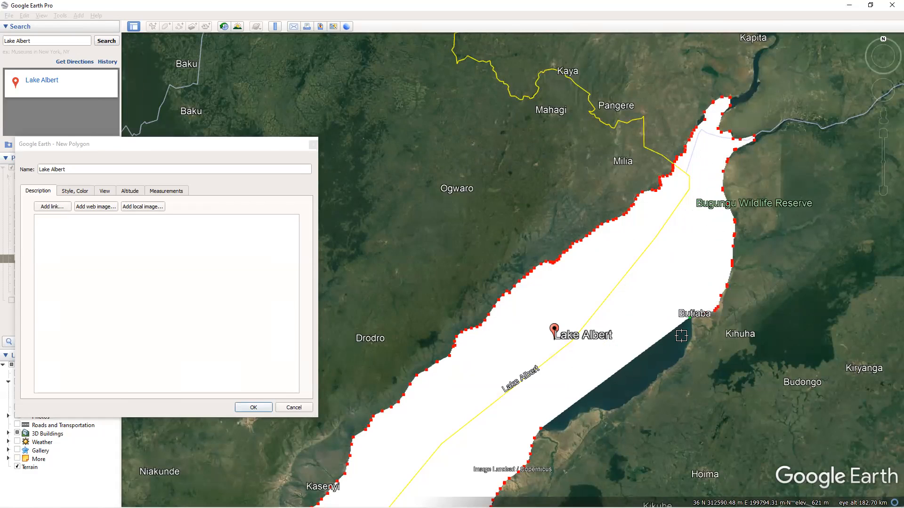
click(688, 330)
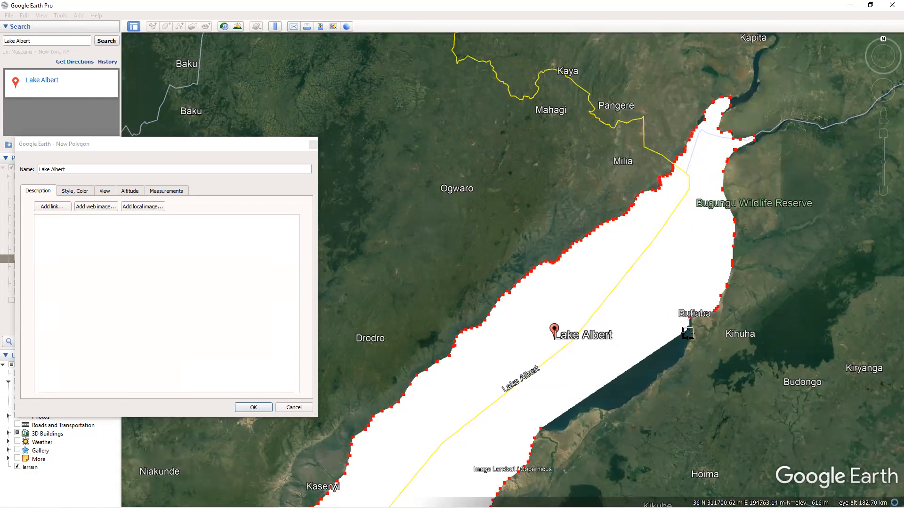
mouse_move(688, 333)
mouse_down()
mouse_move(678, 360)
mouse_move(615, 413)
mouse_move(569, 412)
mouse_move(559, 430)
mouse_up()
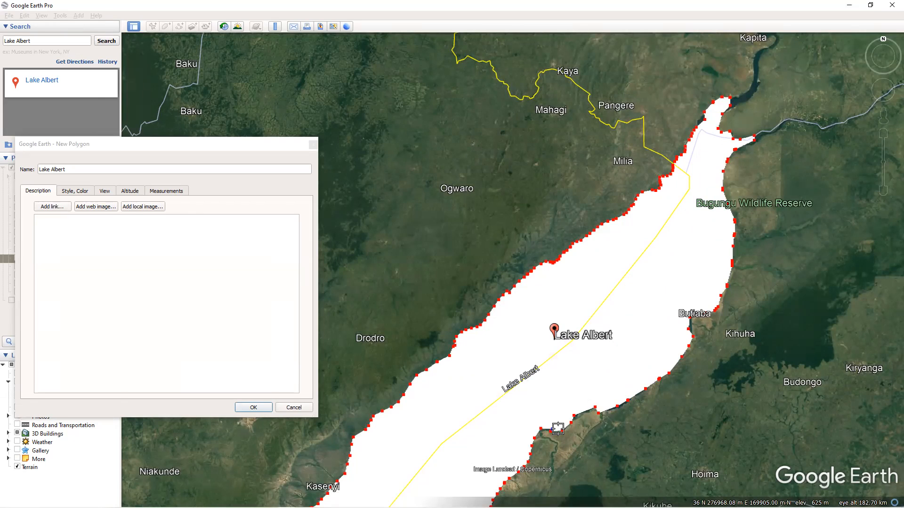
Set the Lake Albert polygon's area color to light cyan (#55ffff) and save the polygon.
scroll(628, 344, down, 1)
scroll(628, 344, down, 5)
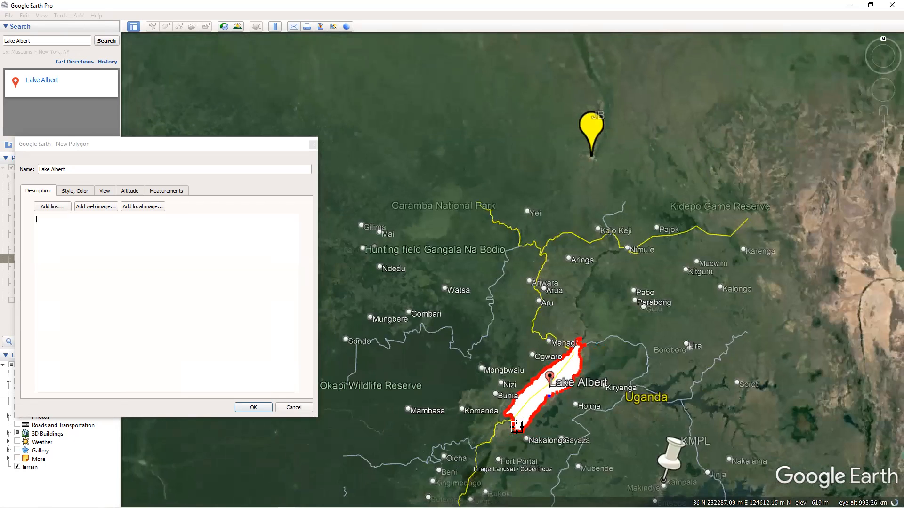
scroll(517, 427, up, 5)
click(158, 150)
drag(217, 137, 288, 112)
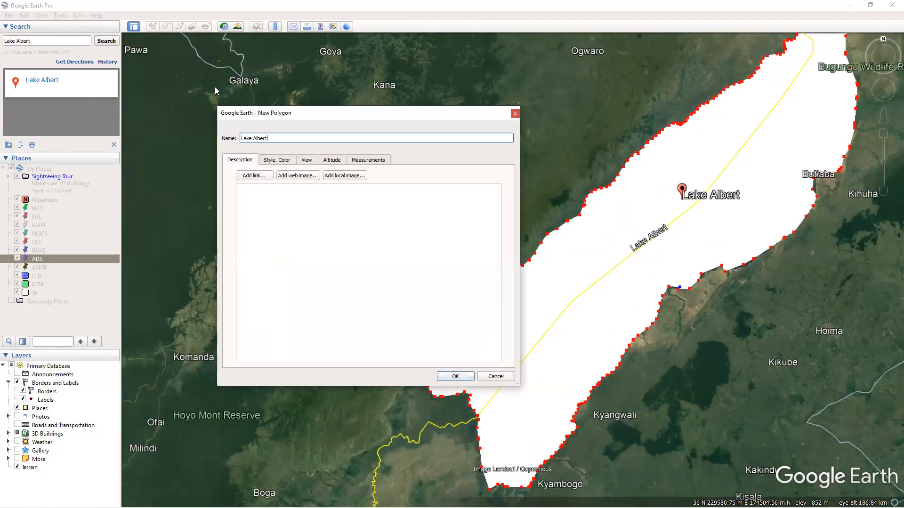
click(201, 132)
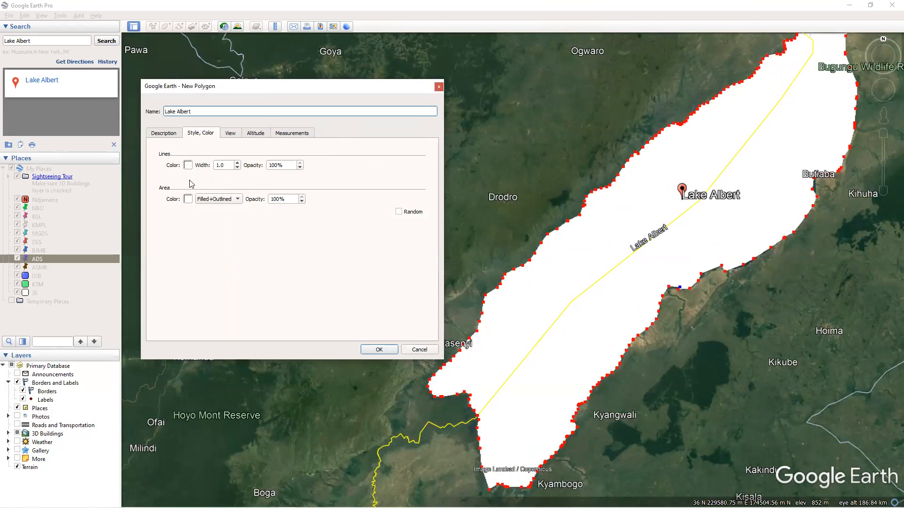
click(188, 198)
click(260, 167)
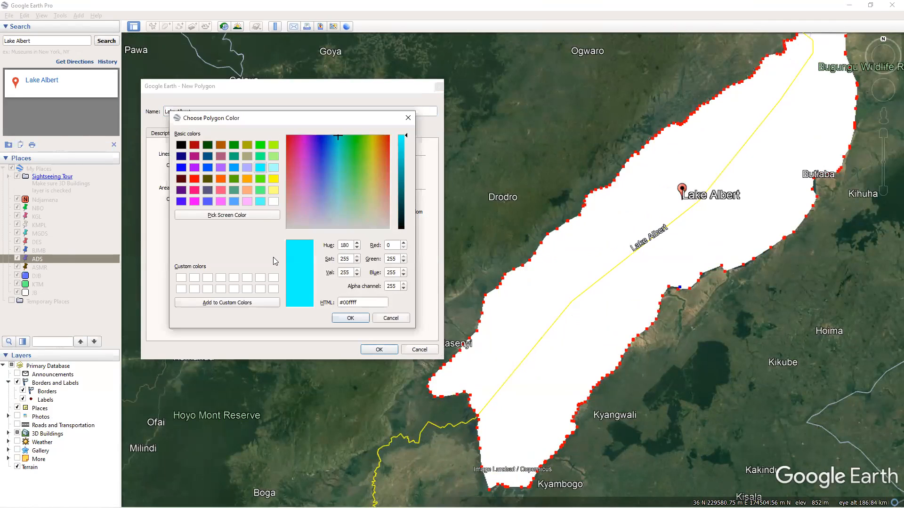
click(259, 201)
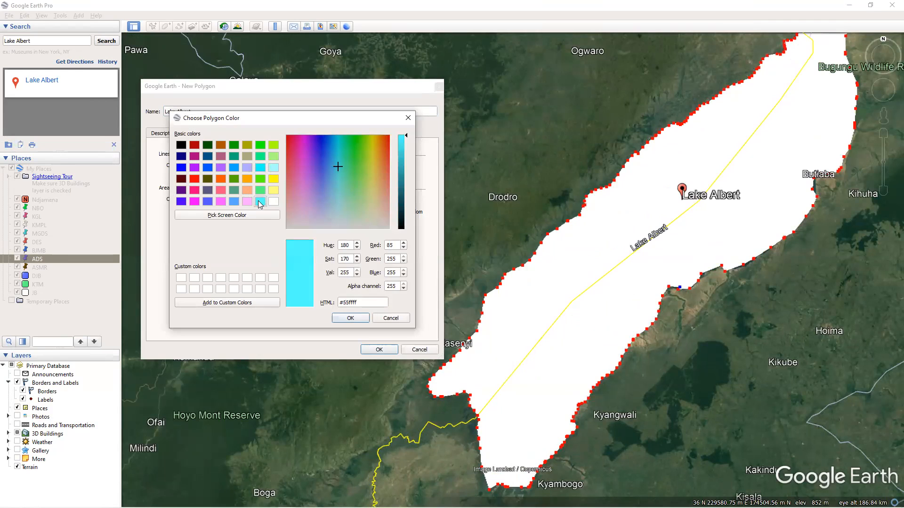
click(351, 318)
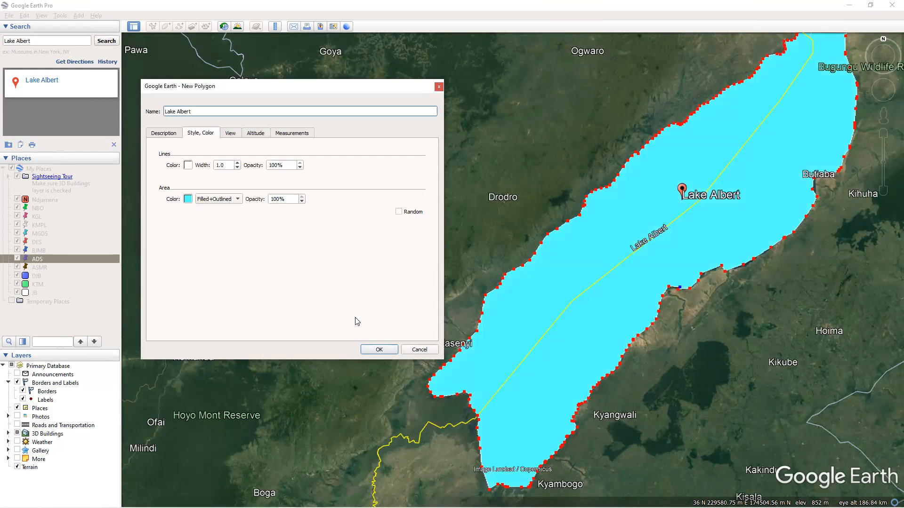
click(388, 349)
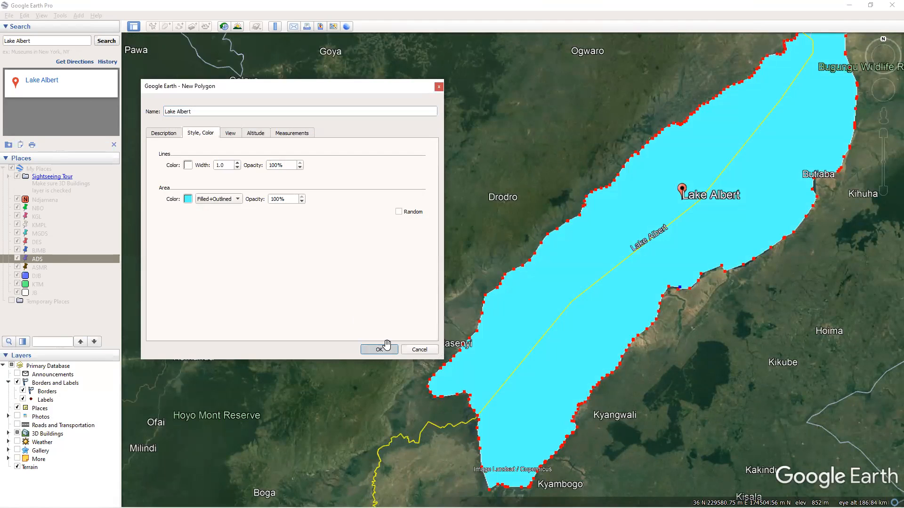
View the Lake Albert polygon among the capital placemarks and locate Lake Edward to its southwest.
scroll(386, 345, down, 8)
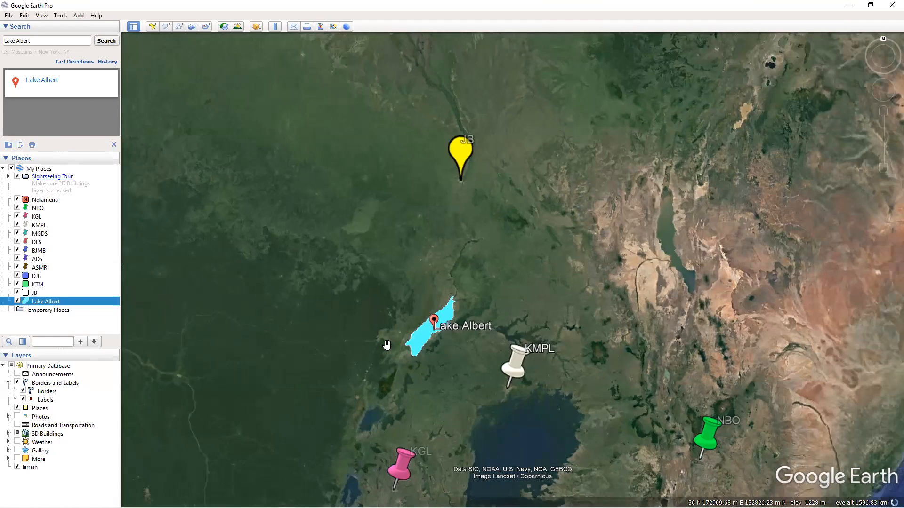
scroll(387, 346, down, 3)
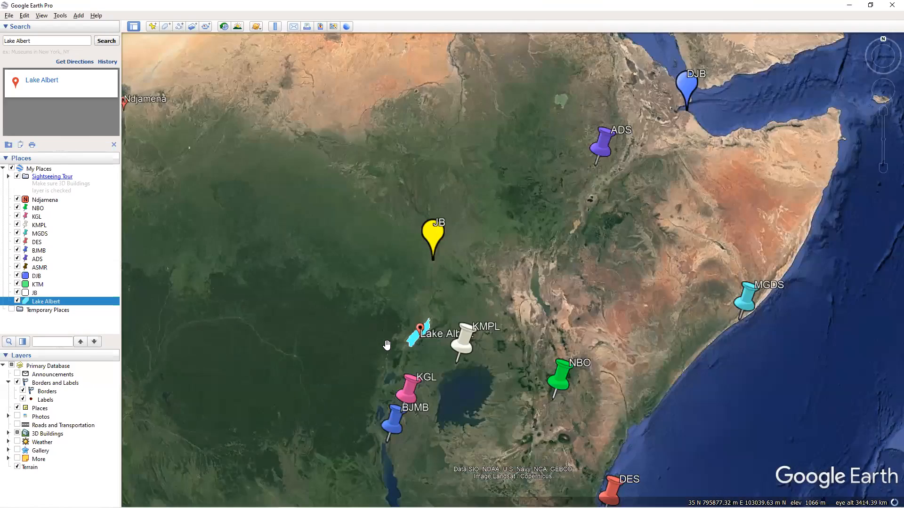
scroll(454, 382, up, 4)
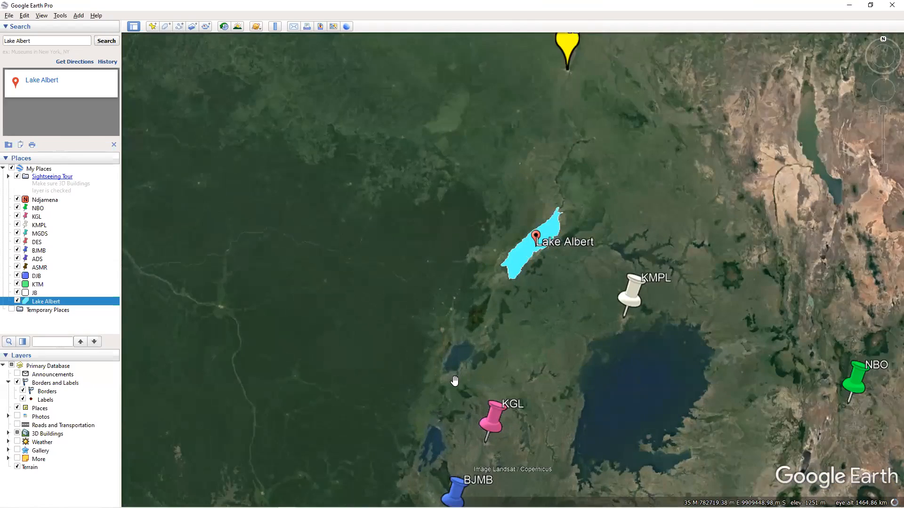
scroll(454, 380, up, 4)
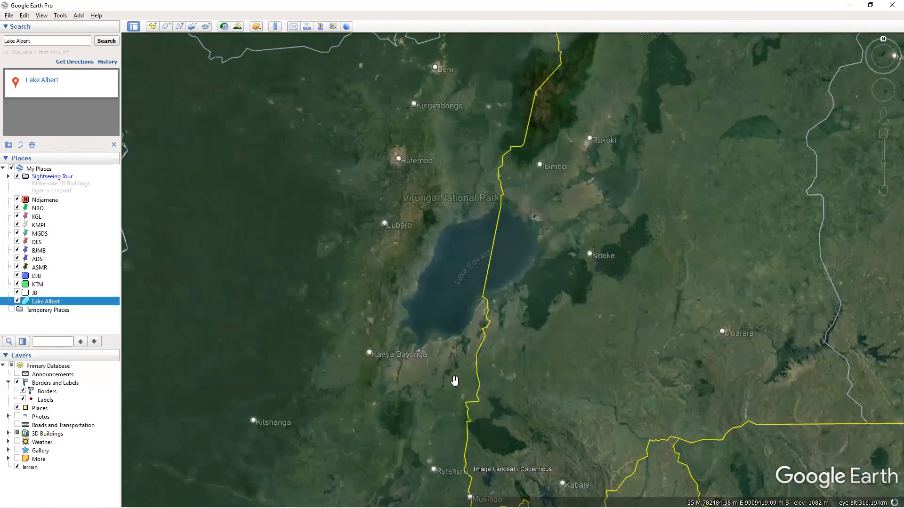
scroll(455, 379, down, 2)
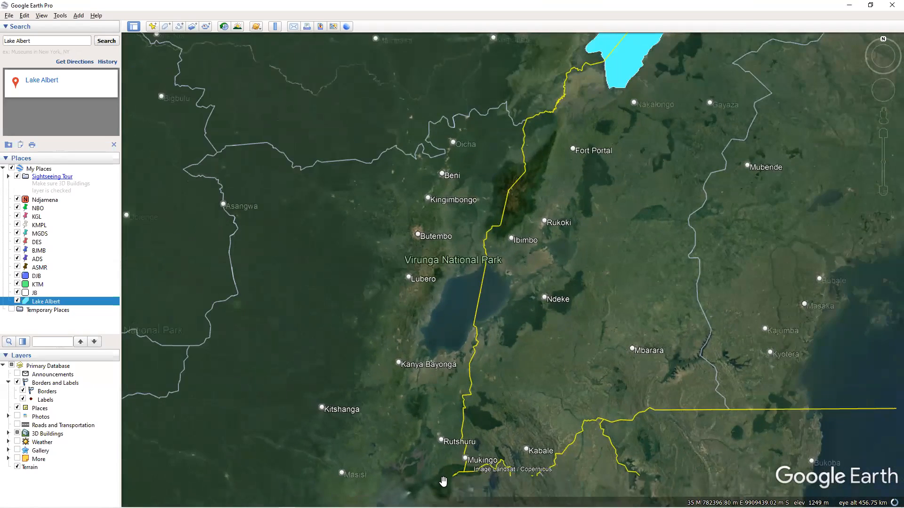
Locate Lake Kivu southwest of Goma and start a new polygon, keeping its dialog clear of the lake.
scroll(443, 481, down, 4)
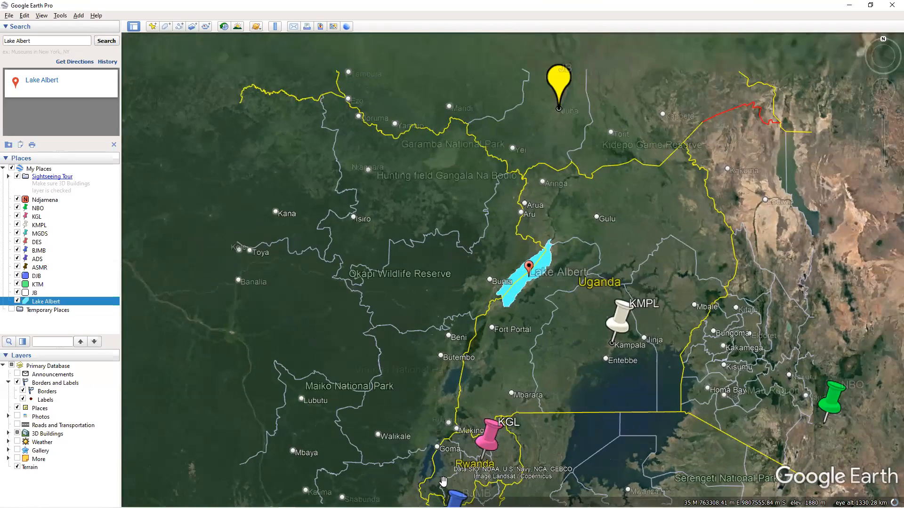
scroll(659, 435, down, 1)
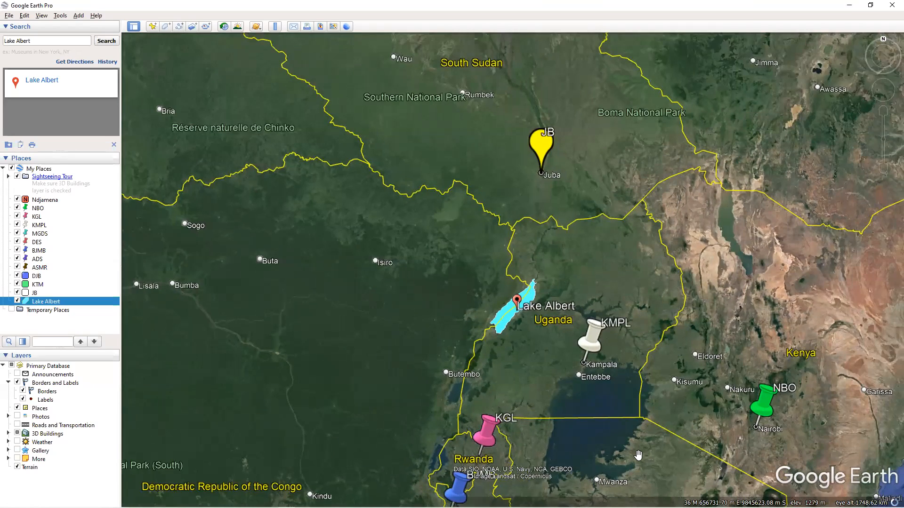
scroll(604, 339, down, 3)
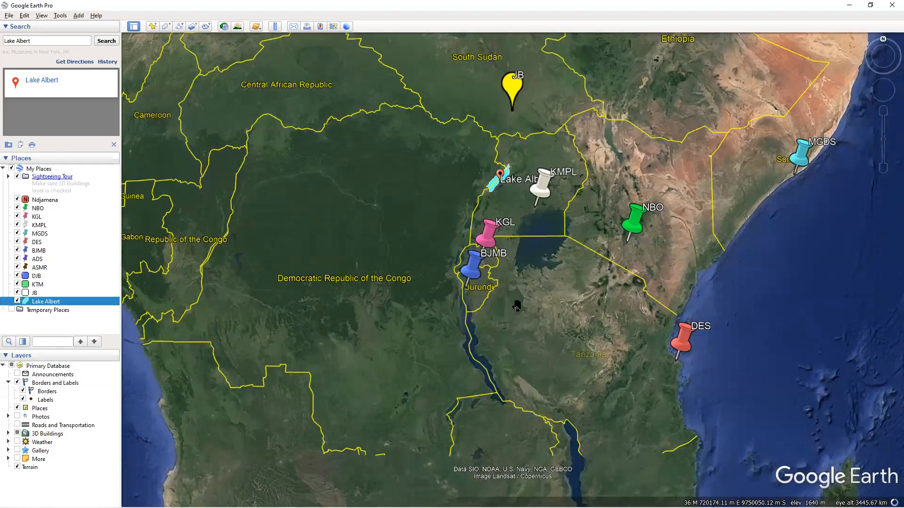
scroll(516, 305, up, 2)
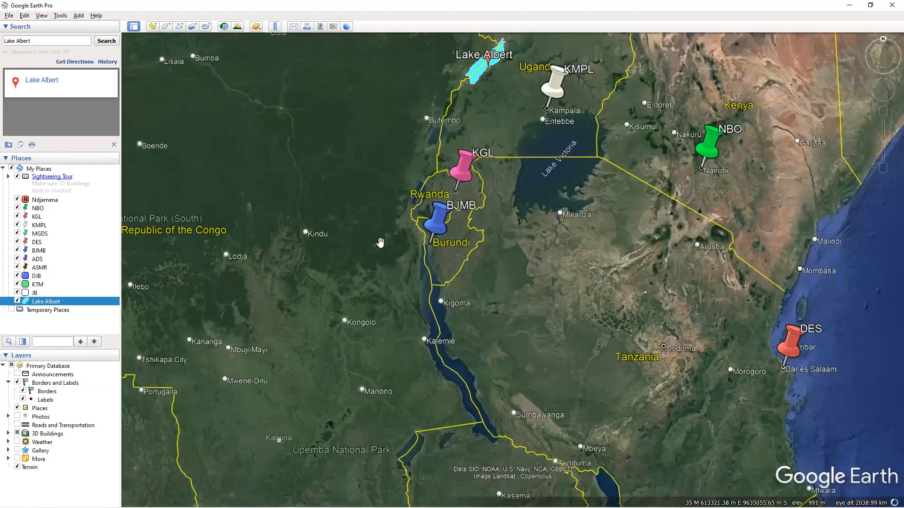
scroll(381, 242, up, 5)
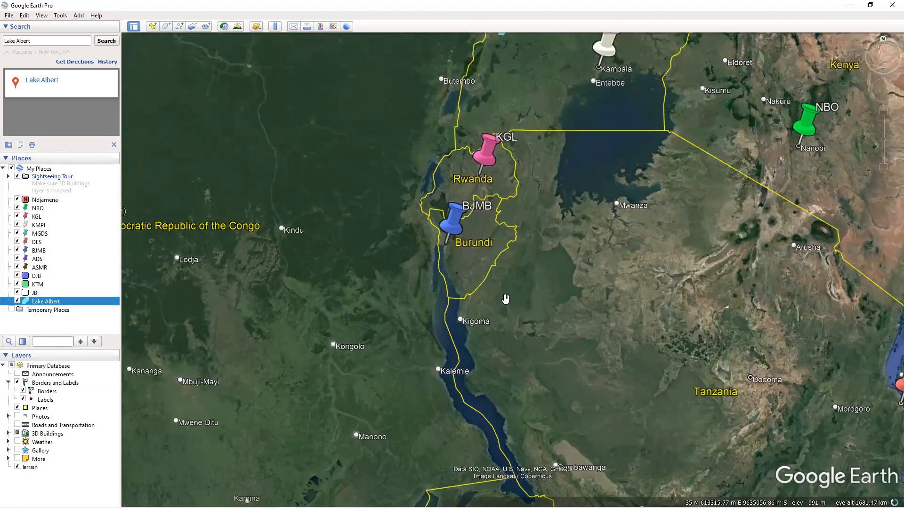
scroll(505, 299, up, 3)
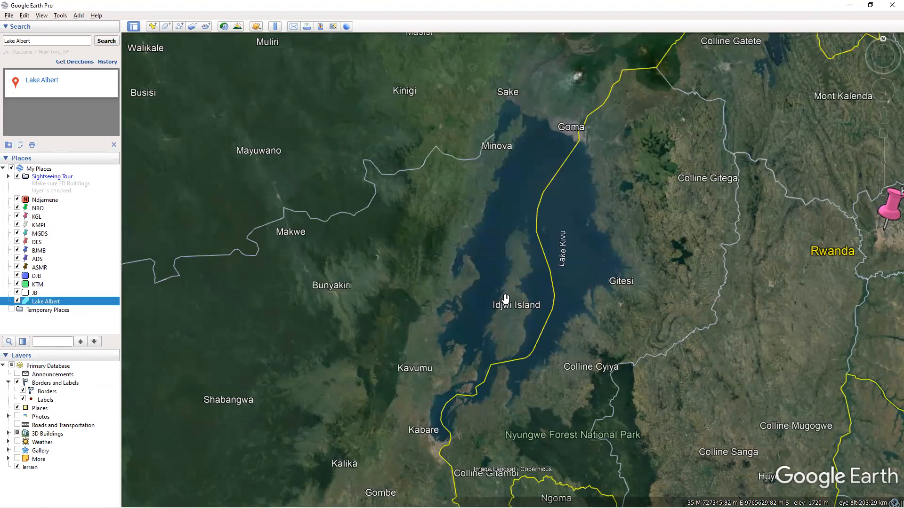
click(166, 26)
click(438, 88)
click(165, 27)
drag(242, 88, 135, 86)
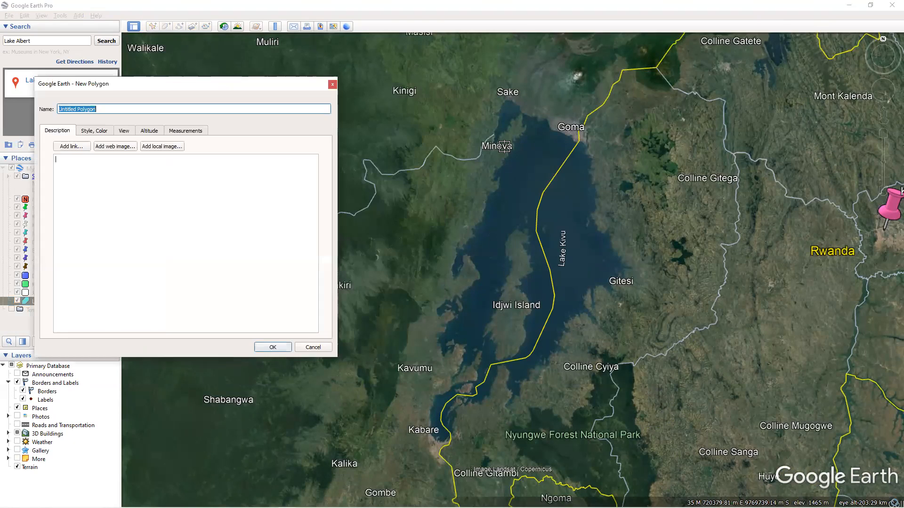
scroll(513, 149, up, 5)
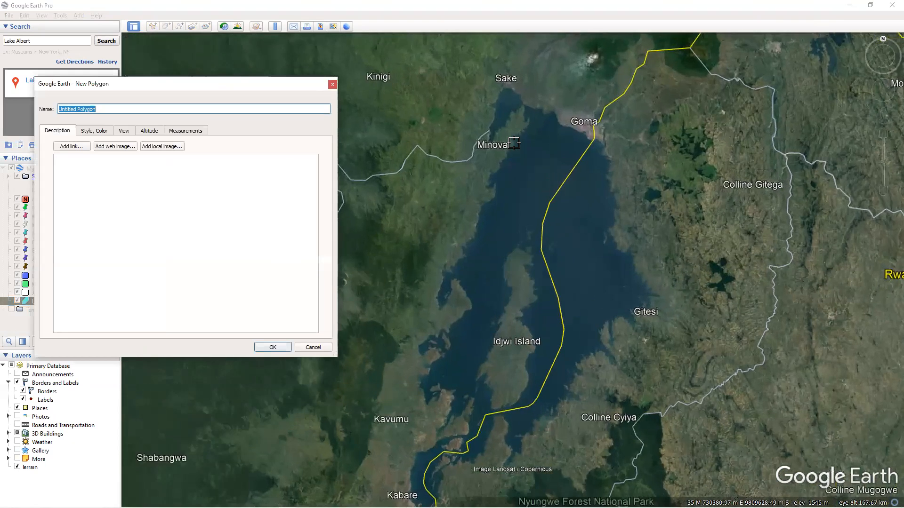
Trace Lake Kivu's shoreline from near Minova around the northern tip, past Goma and Buhongo, to the inlet at Gitesi.
mouse_move(513, 142)
mouse_down()
mouse_move(532, 109)
mouse_move(527, 92)
mouse_move(502, 105)
mouse_move(481, 142)
mouse_move(482, 90)
mouse_move(494, 64)
mouse_move(644, 140)
mouse_move(661, 245)
mouse_move(652, 278)
mouse_move(683, 292)
mouse_move(689, 325)
mouse_move(723, 374)
mouse_move(702, 377)
mouse_up()
click(681, 387)
click(688, 396)
click(678, 399)
click(667, 392)
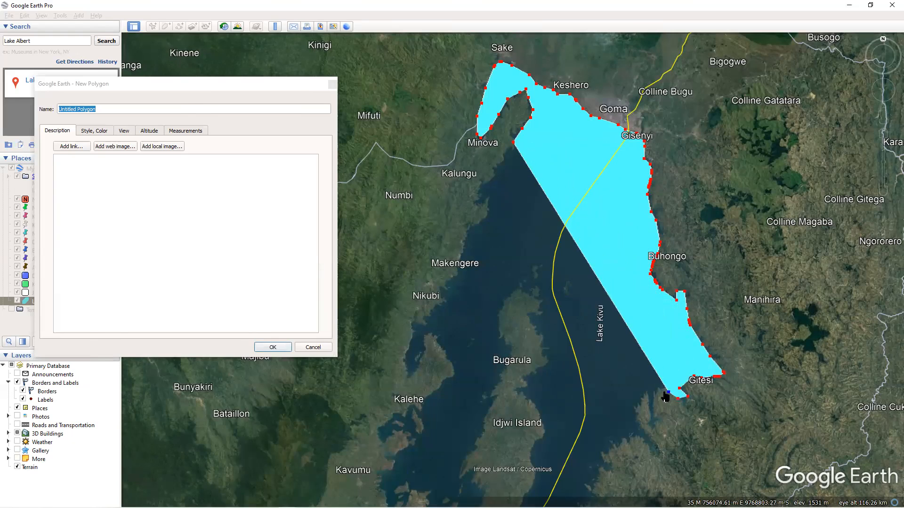
Extend the polygon southwest of Gitesi, outlining the narrow bay and the headland beyond it on the eastern shore.
click(658, 393)
click(646, 401)
click(636, 416)
drag(641, 427, 646, 431)
click(652, 440)
click(661, 455)
click(660, 460)
click(650, 456)
click(642, 445)
click(629, 442)
click(614, 449)
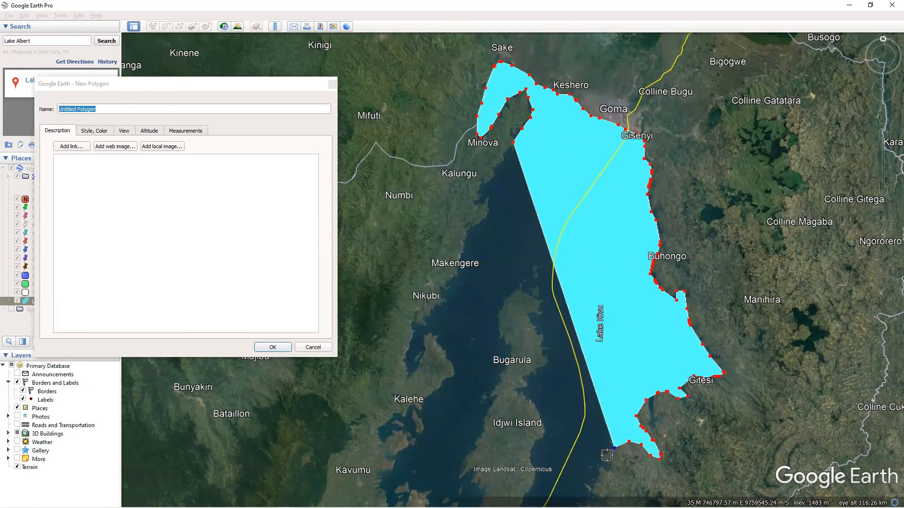
click(604, 468)
click(595, 475)
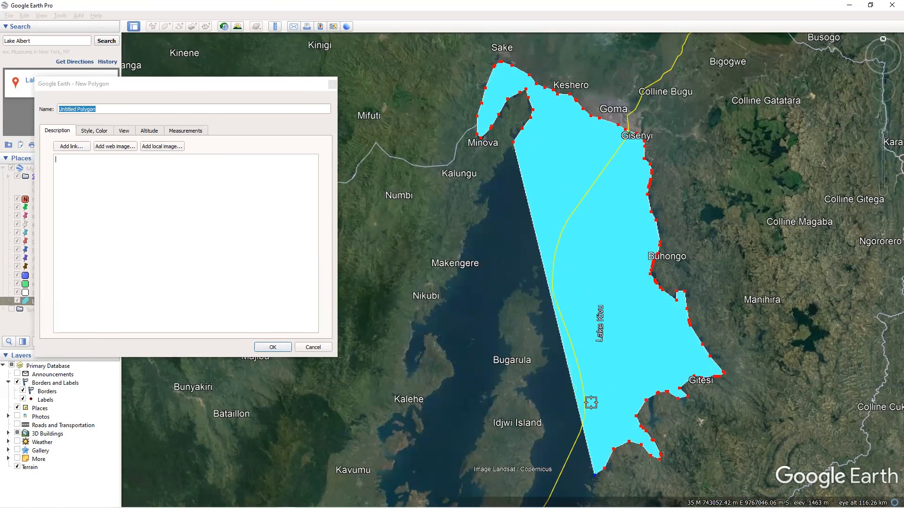
Trace the southeastern shore past Macuba and around the southern inlet to the country border line.
scroll(591, 403, down, 5)
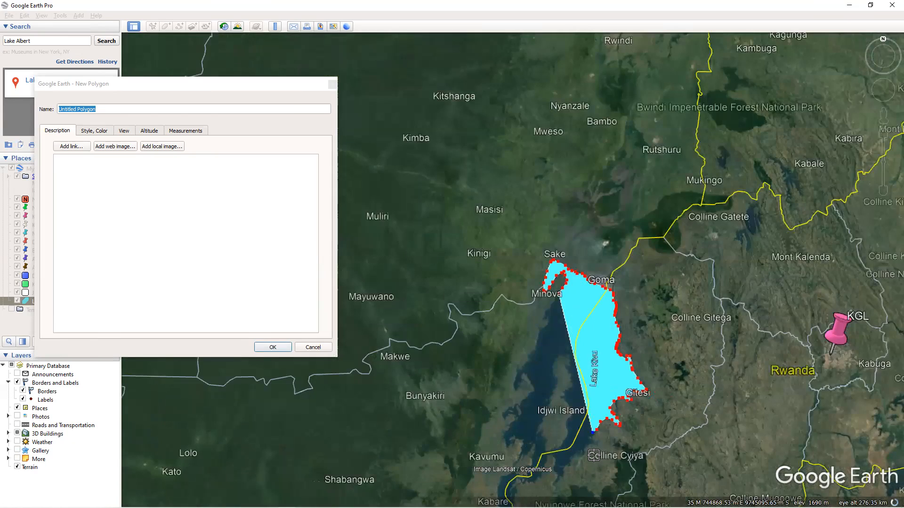
scroll(594, 455, up, 4)
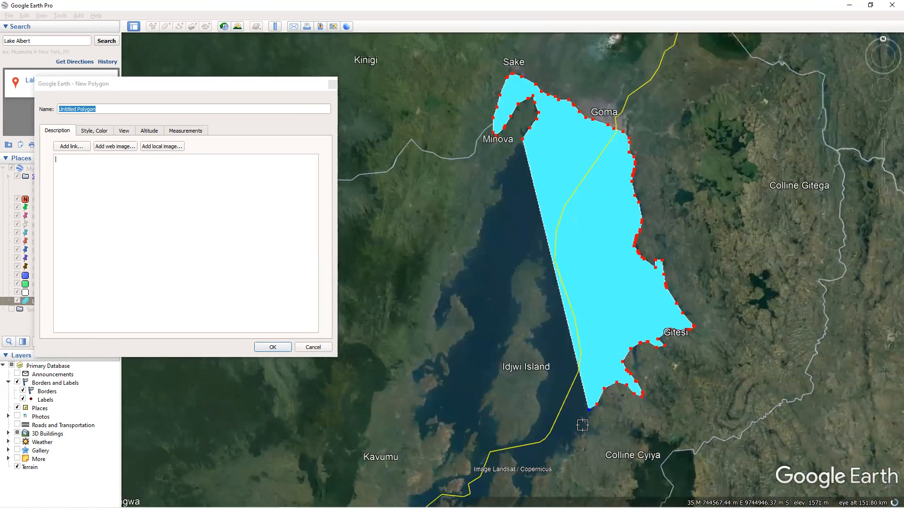
click(572, 449)
click(562, 464)
click(554, 470)
click(547, 473)
click(539, 475)
click(534, 478)
click(532, 490)
click(525, 495)
click(520, 490)
click(517, 459)
click(511, 448)
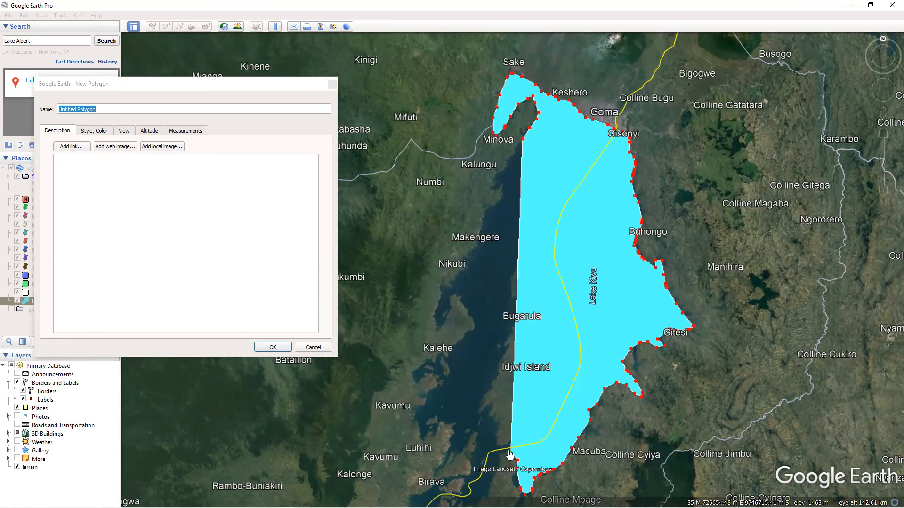
Outline the lake's southern arm beside Birava and bring the boundary back north towards Luhihi.
scroll(490, 456, down, 4)
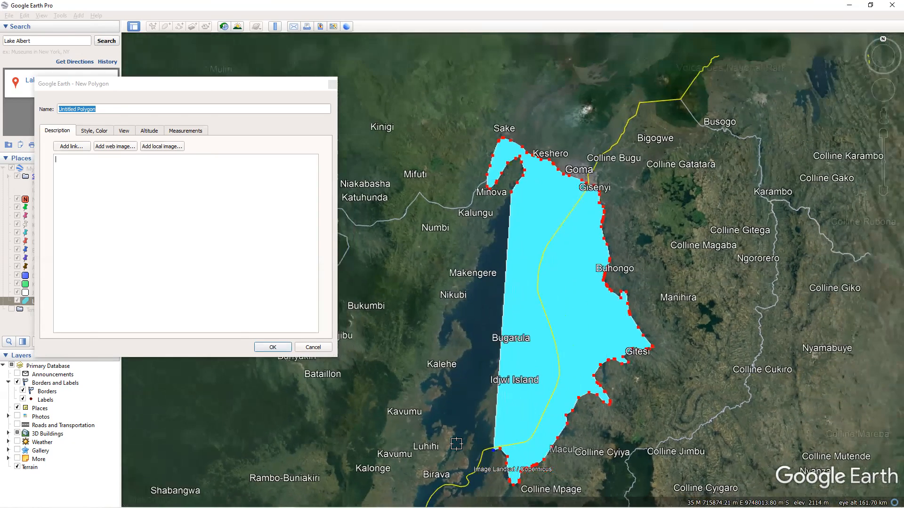
scroll(475, 459, up, 3)
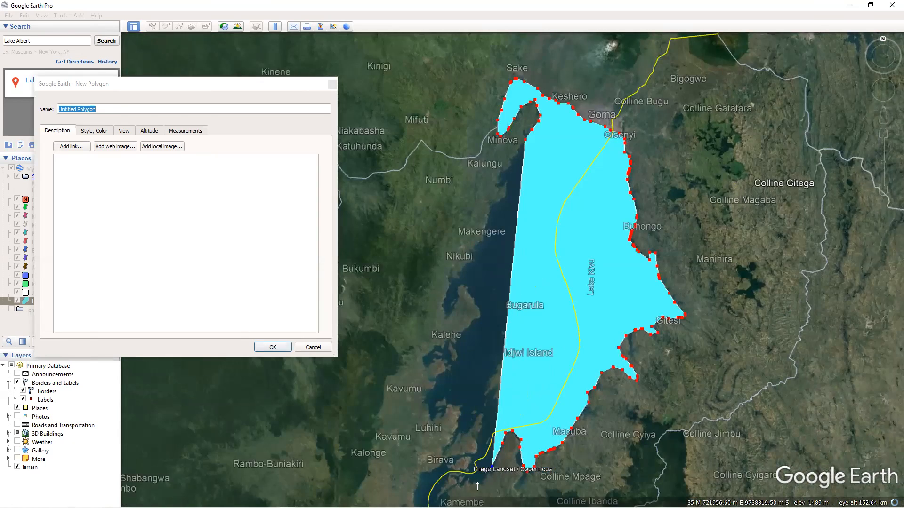
click(479, 450)
click(480, 431)
click(485, 418)
click(488, 415)
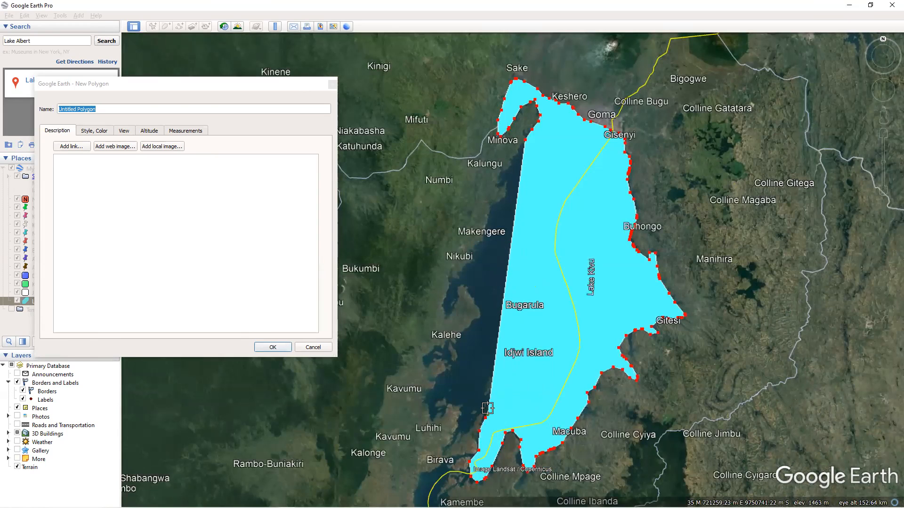
Outline the narrow southwestern inlets around Luhihi, working west to Kavumu.
click(487, 409)
click(472, 412)
click(463, 434)
click(458, 437)
click(464, 414)
click(463, 406)
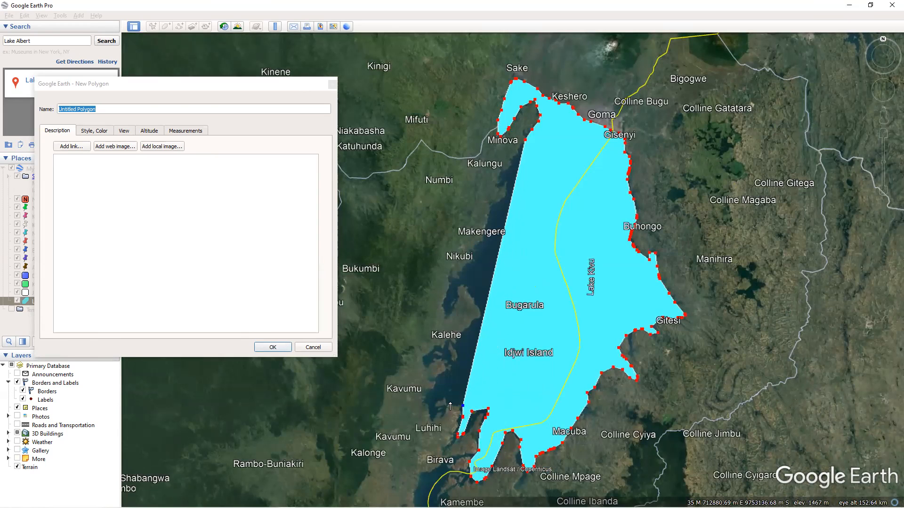
click(450, 403)
click(441, 399)
click(435, 409)
click(433, 416)
click(430, 401)
click(432, 387)
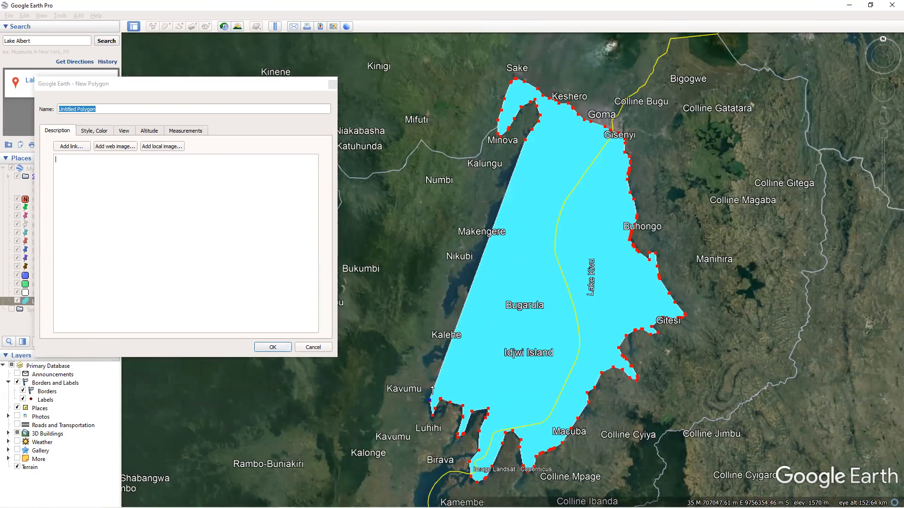
Trace the western shore from Kavumu past Kalehe and up the east side of the peninsula south of Nikubi.
click(453, 378)
click(459, 362)
click(459, 347)
click(463, 339)
click(480, 326)
click(485, 326)
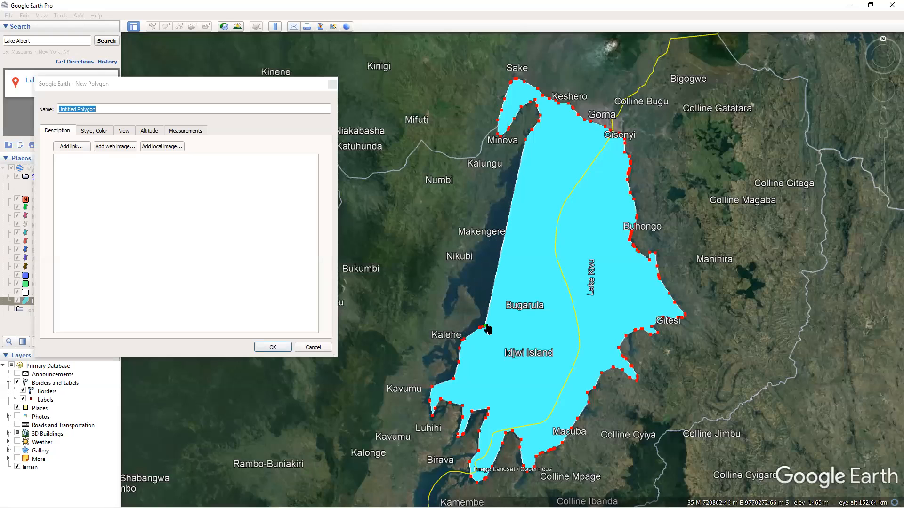
click(486, 316)
click(485, 304)
click(480, 289)
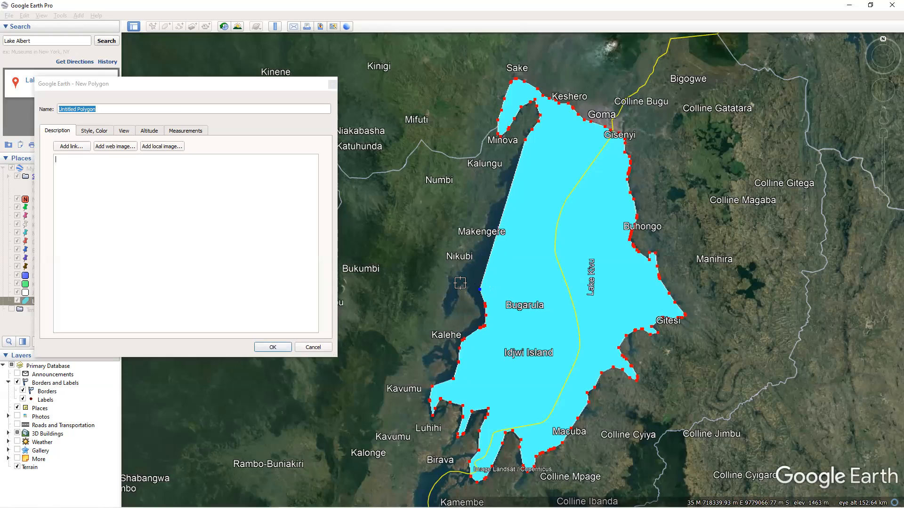
Outline the narrow inlet behind the peninsula south of Nikubi.
click(470, 284)
click(459, 284)
click(449, 287)
click(445, 299)
click(444, 311)
click(447, 318)
click(452, 310)
click(455, 275)
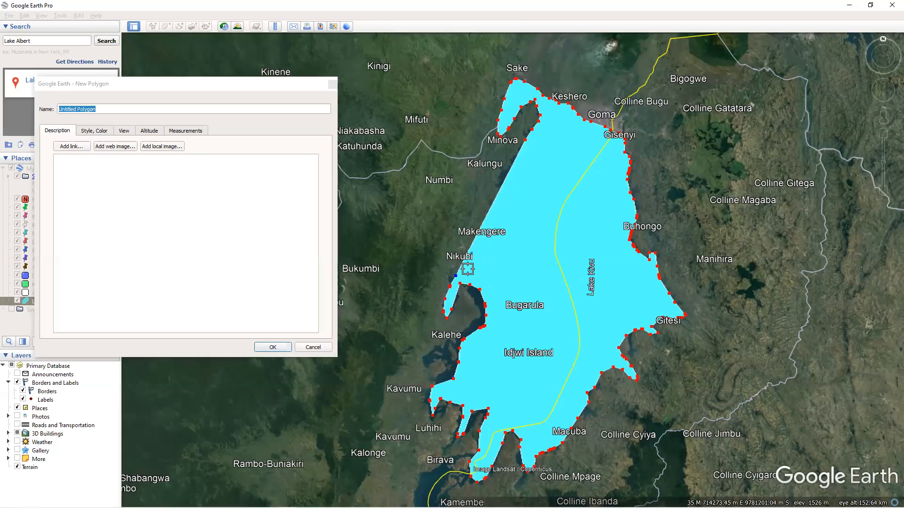
Trace the western shore from Nikubi past Makengere and Kalungu towards the polygon's starting point near Minova.
click(460, 272)
click(496, 263)
click(471, 263)
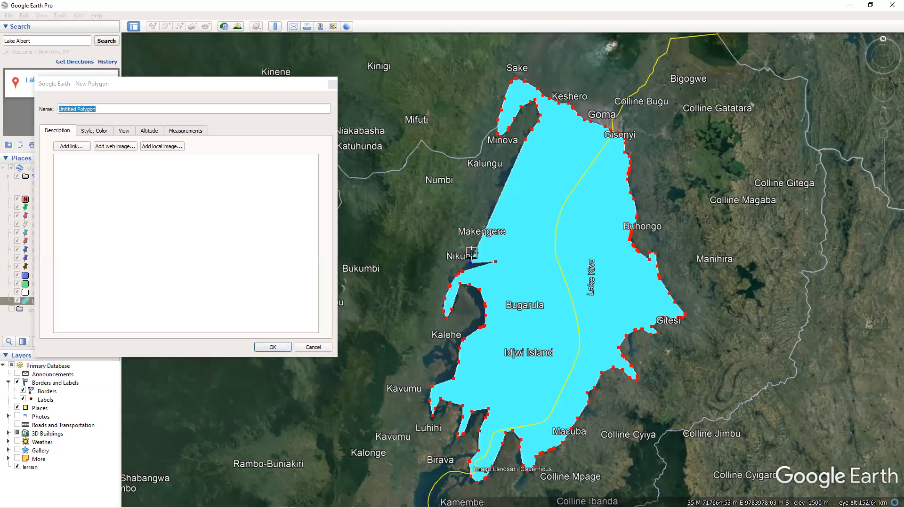
click(494, 210)
click(518, 152)
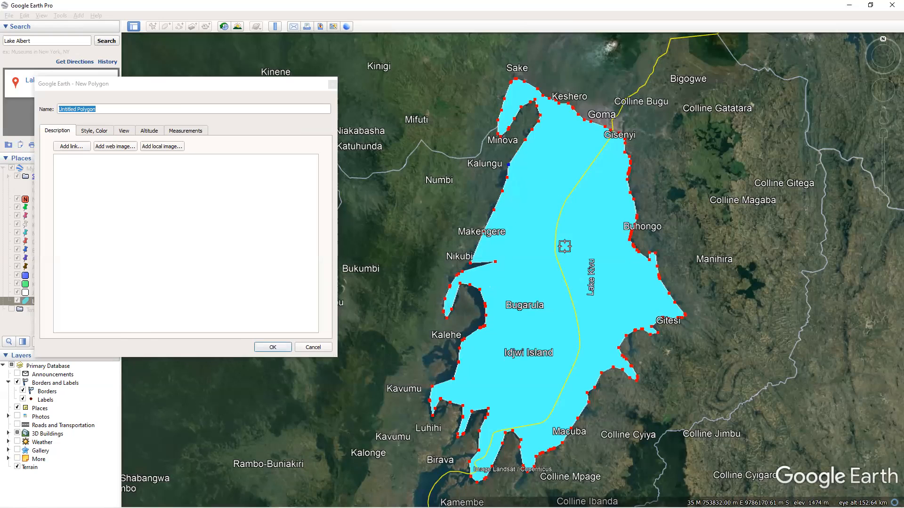
Check the outlined lake, name the polygon Lake Kivu and save it.
scroll(573, 352, down, 5)
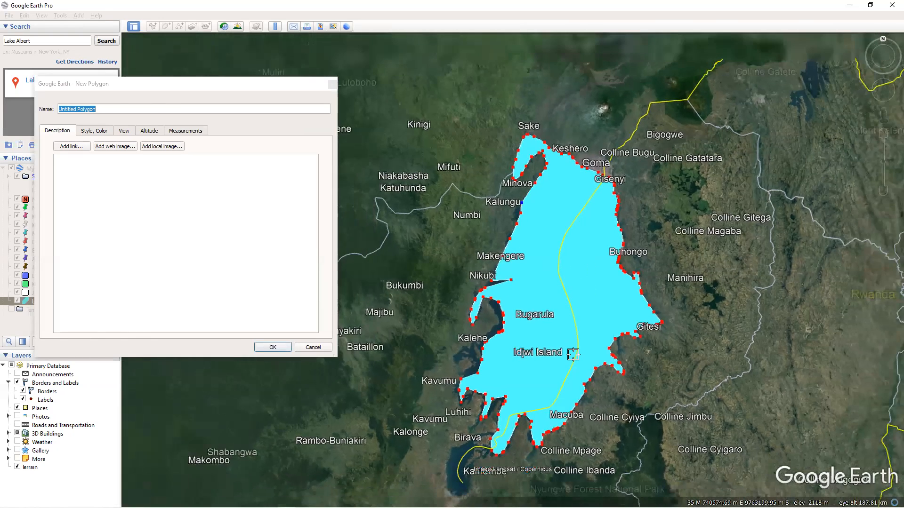
scroll(573, 354, down, 3)
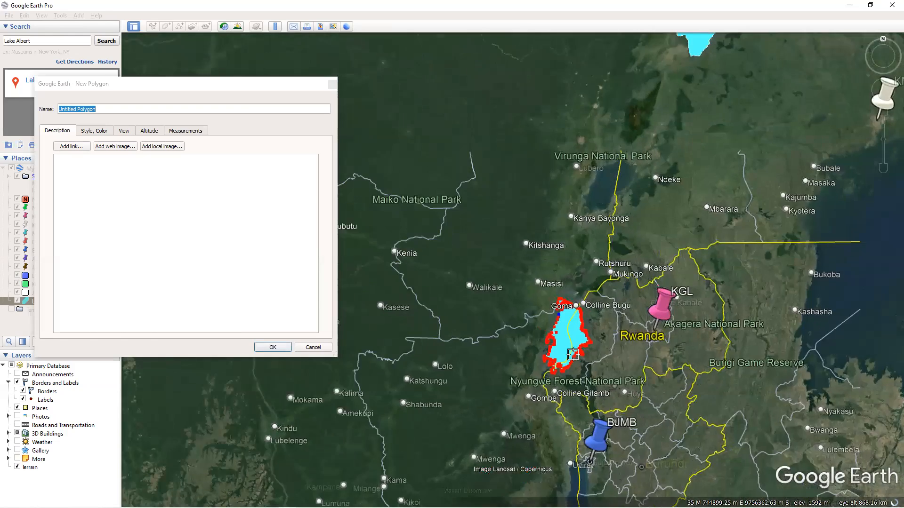
scroll(573, 355, up, 3)
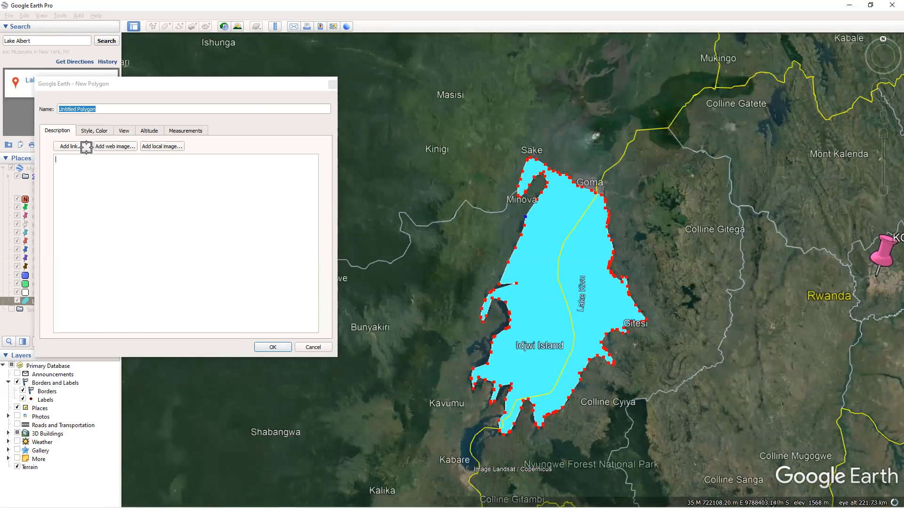
click(81, 131)
click(106, 108)
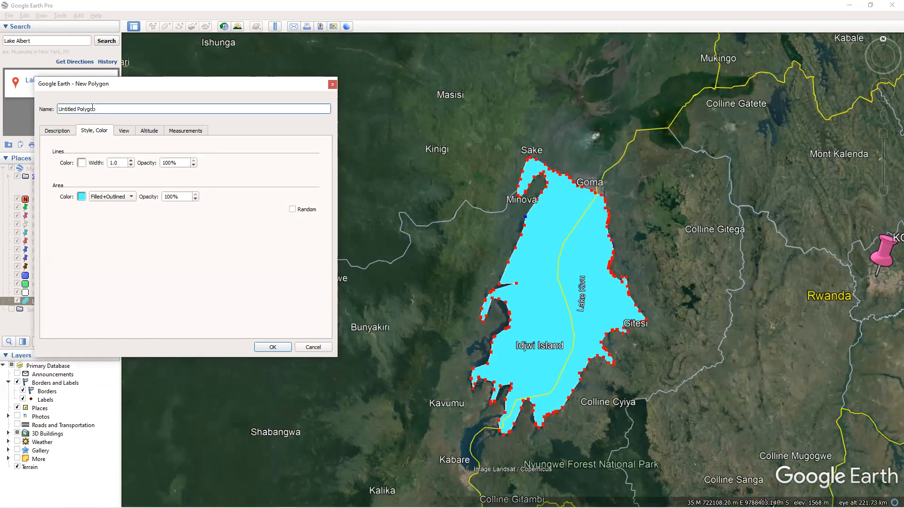
text(Lake Kivu)
click(281, 345)
Locate Lake Naivasha northwest of Nairobi and start a new polygon there.
scroll(560, 351, down, 2)
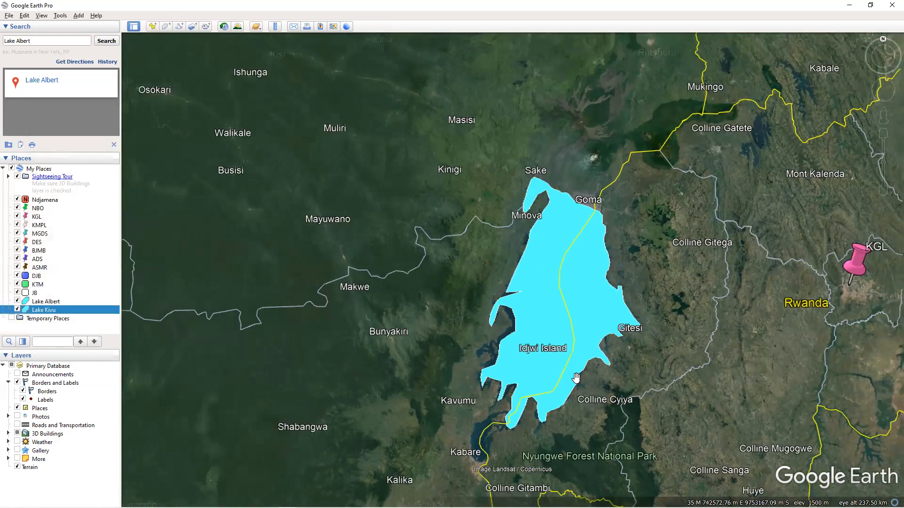
scroll(575, 378, down, 5)
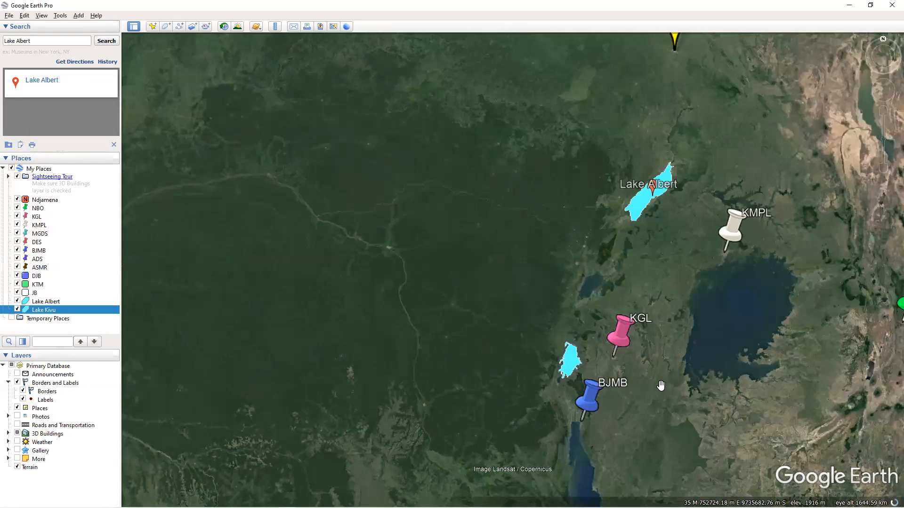
scroll(661, 385, down, 2)
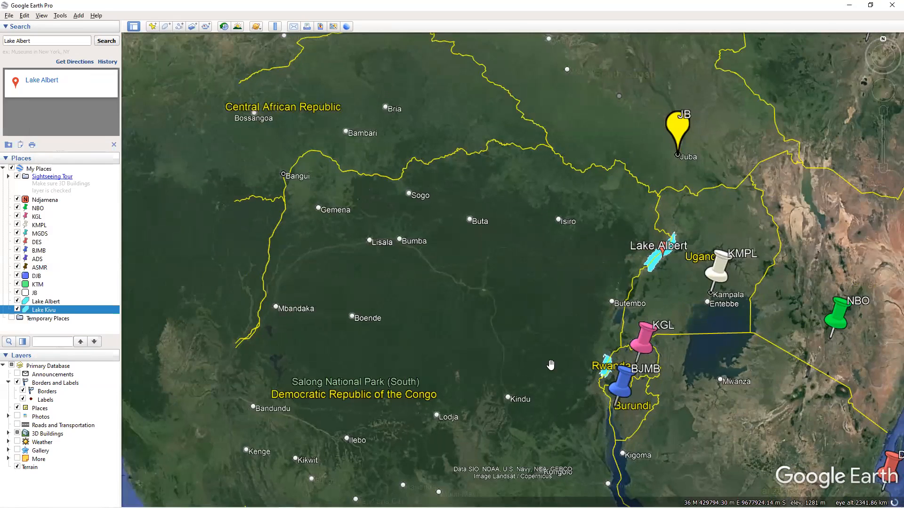
drag(772, 337, 592, 294)
scroll(592, 293, up, 1)
drag(655, 281, 572, 272)
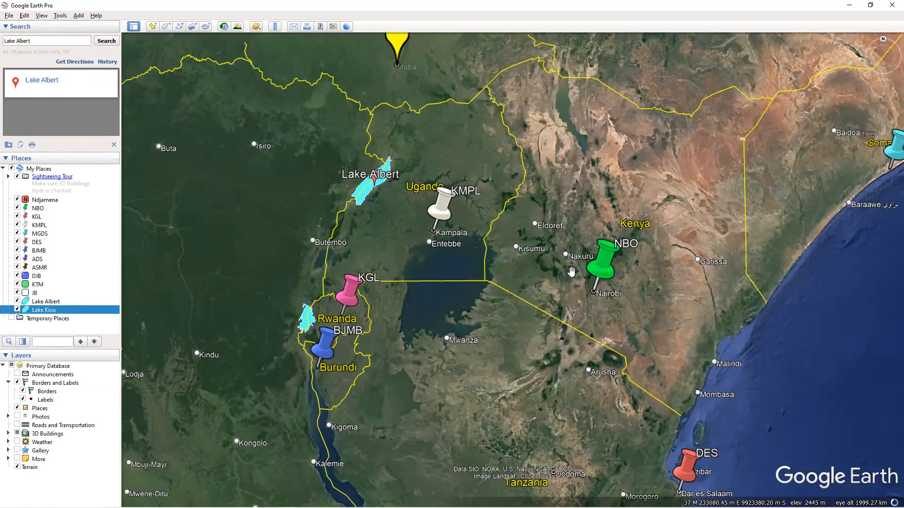
scroll(571, 272, up, 10)
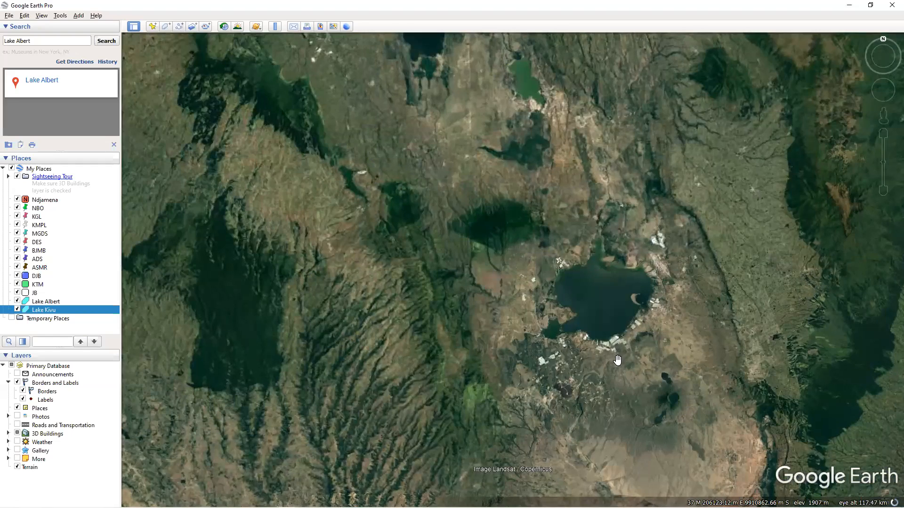
scroll(597, 308, up, 3)
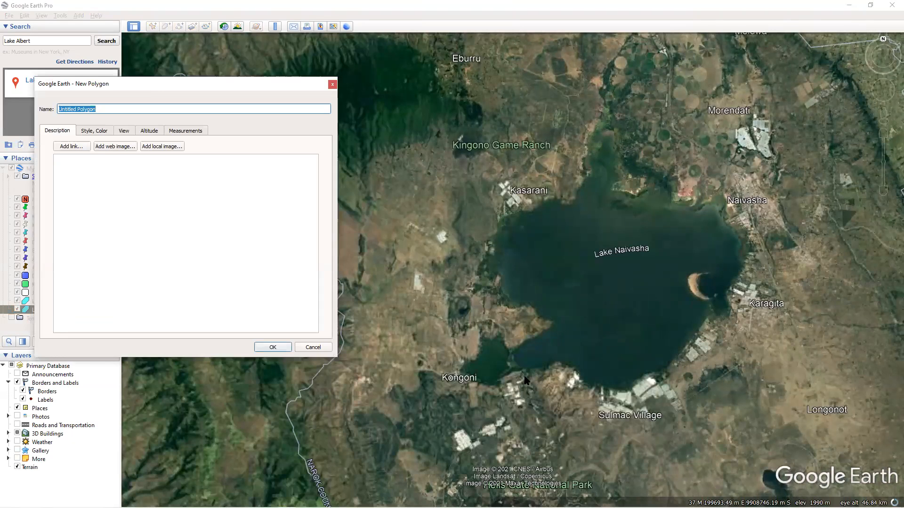
Trace Lake Naivasha's shoreline clockwise from Kongoni past Kasarani, Naivasha and Karagita to the southern shore west of Sulmac Village.
mouse_move(492, 381)
mouse_down()
mouse_move(462, 365)
mouse_move(485, 332)
mouse_move(557, 326)
mouse_move(562, 313)
mouse_move(506, 295)
mouse_move(490, 267)
mouse_move(528, 207)
mouse_move(588, 184)
mouse_move(613, 134)
mouse_move(619, 185)
mouse_move(717, 204)
mouse_move(742, 243)
mouse_move(723, 281)
mouse_move(694, 298)
mouse_move(708, 305)
mouse_move(710, 325)
mouse_move(634, 399)
mouse_up()
click(586, 389)
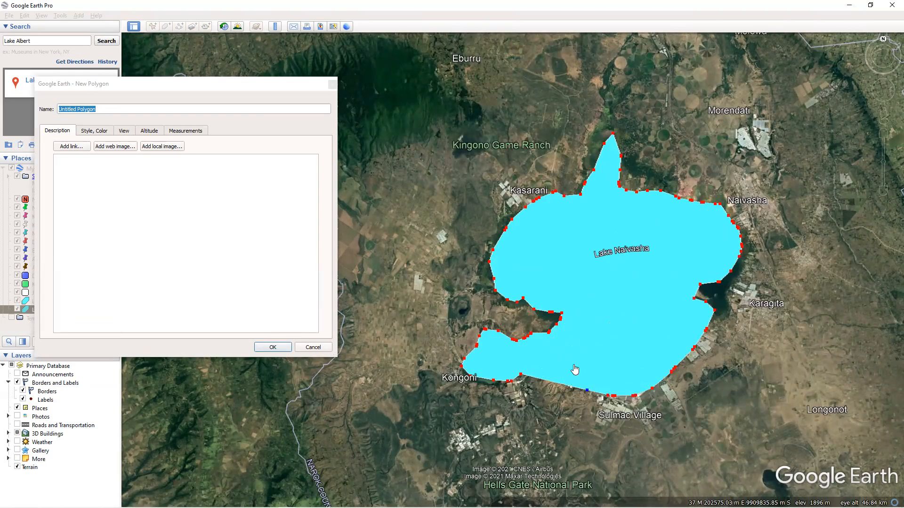
Trace the remaining southern shore of Lake Naivasha from west of Sulmac Village around the inlet towards Kongoni.
click(573, 364)
click(560, 355)
click(544, 364)
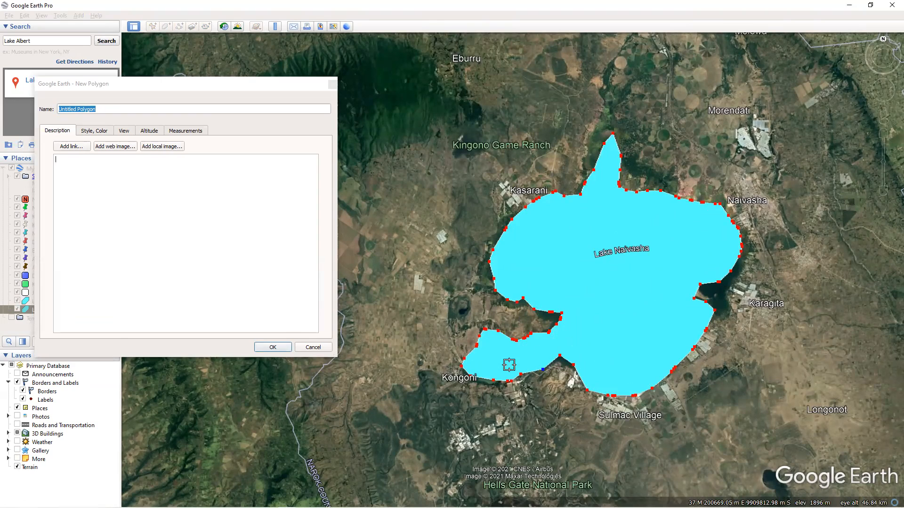
Name the polygon Lake Naivashs and save it.
click(48, 114)
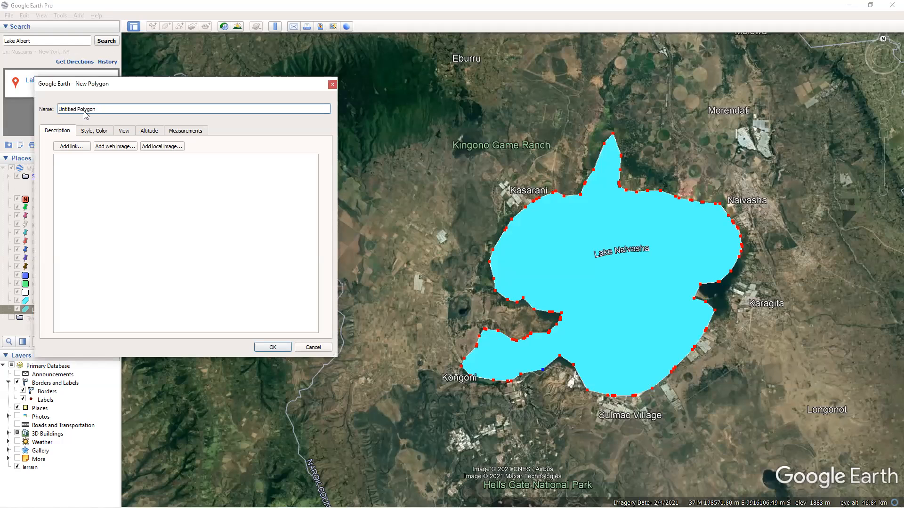
text(Lake Naivashs)
key(Return)
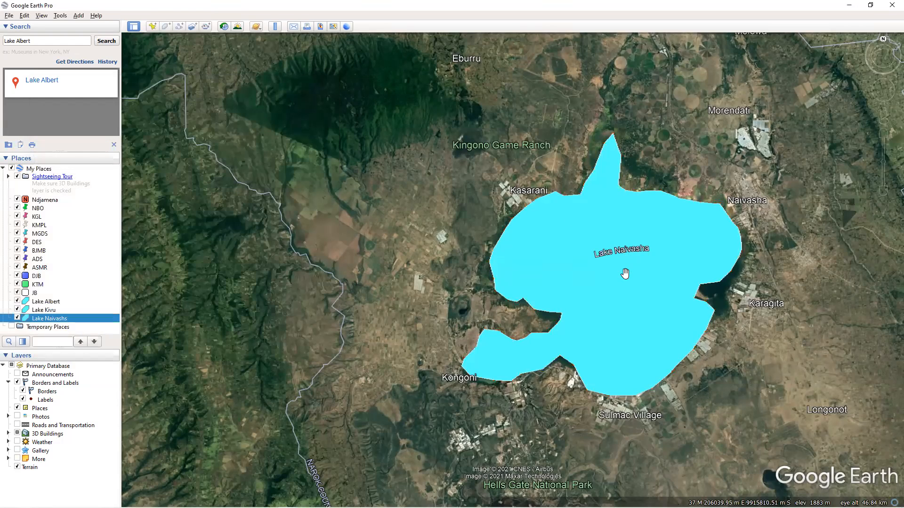
Locate Lake Turkana in northern Kenya and start a new polygon there named Lake Turkana.
scroll(624, 274, down, 3)
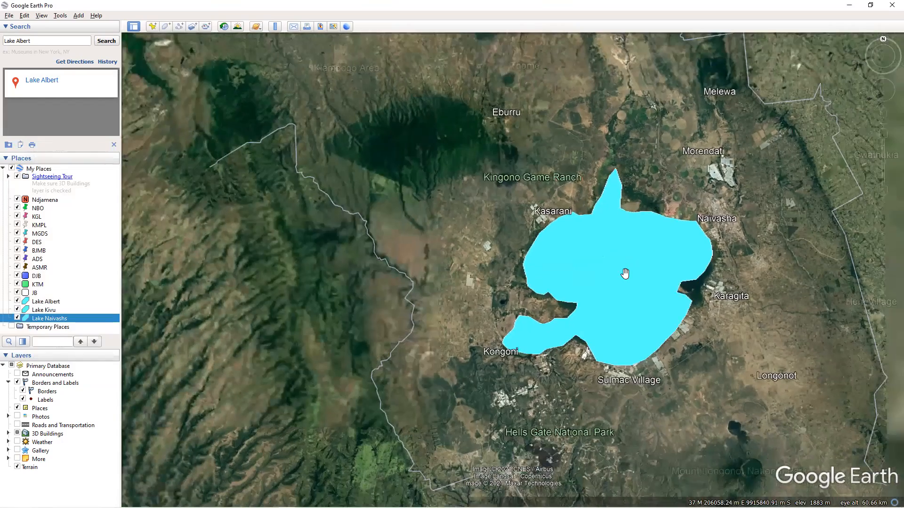
scroll(625, 274, down, 3)
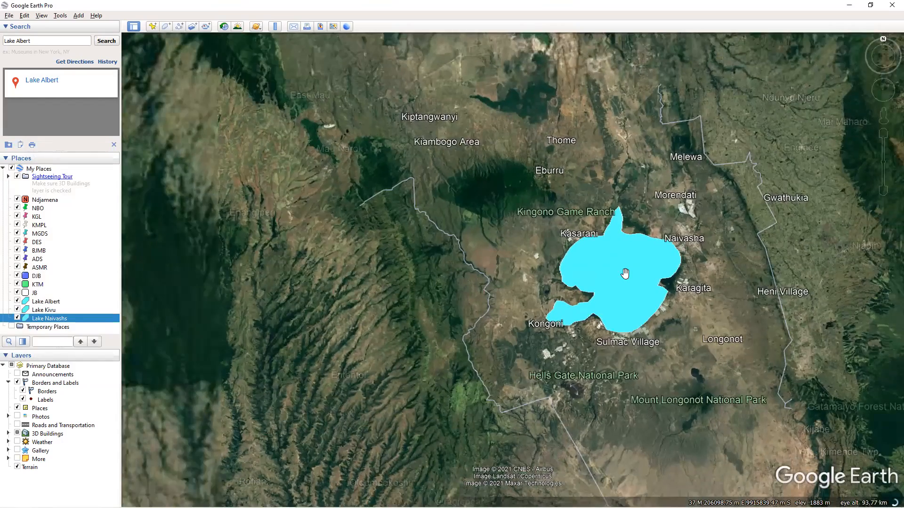
scroll(625, 273, down, 3)
scroll(629, 293, down, 3)
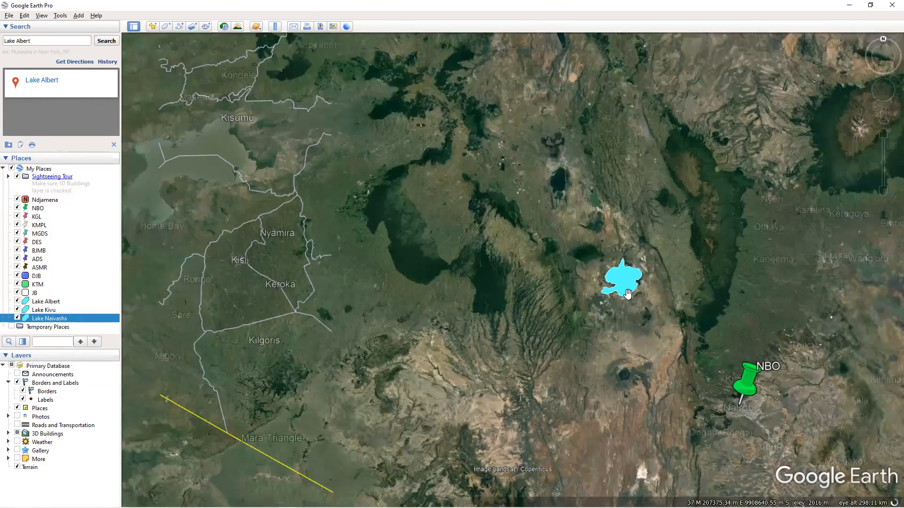
scroll(631, 306, down, 5)
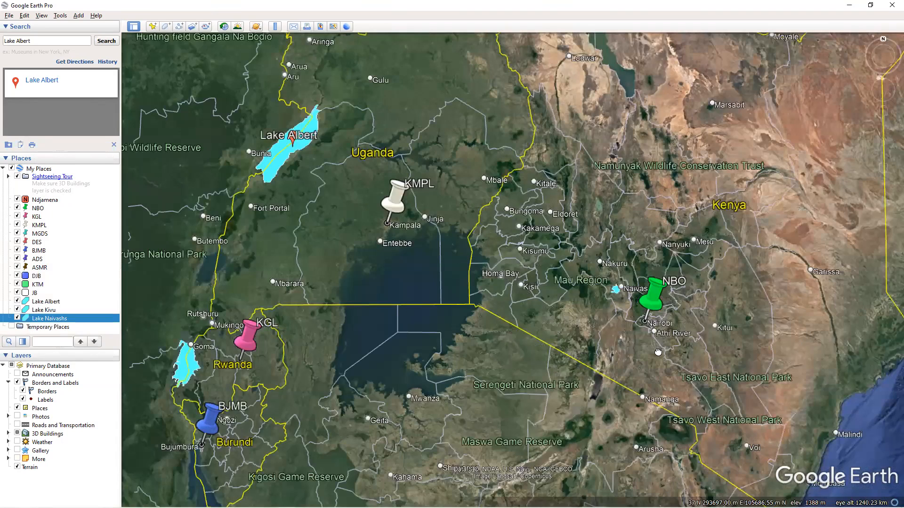
drag(656, 365, 658, 379)
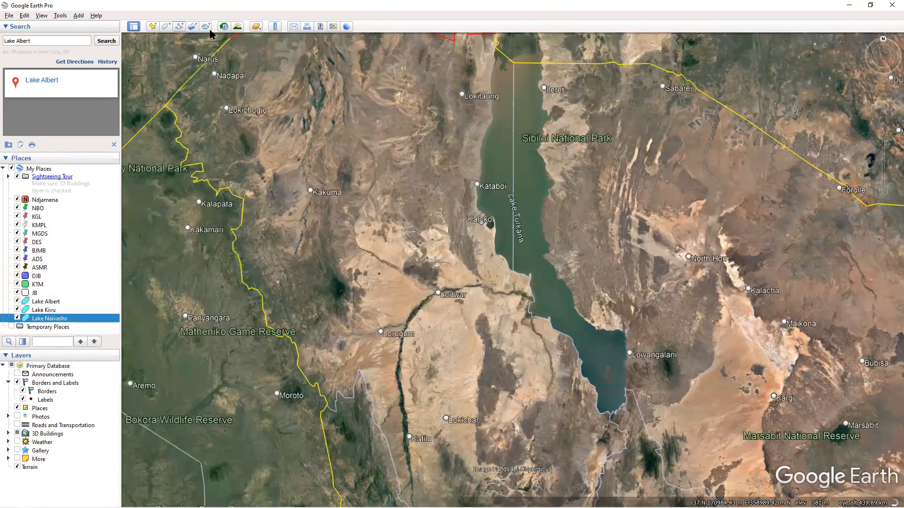
click(165, 27)
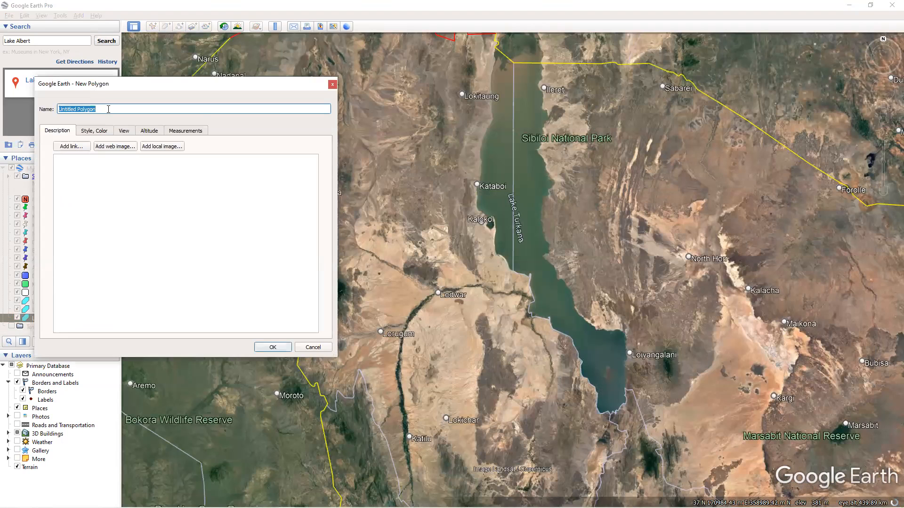
text(Lake Turkana)
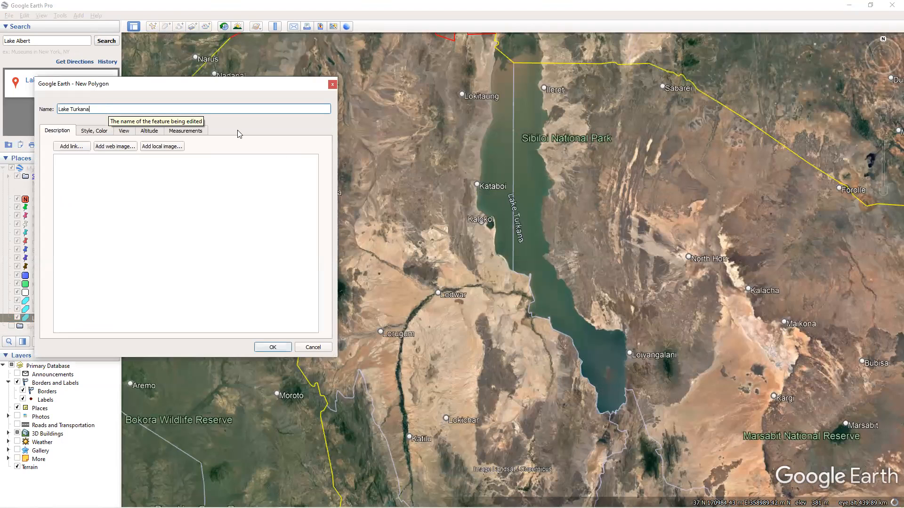
Trace Lake Turkana's western shore northwards from Eliye Springs past Kalokol and Kataboi.
scroll(550, 292, up, 2)
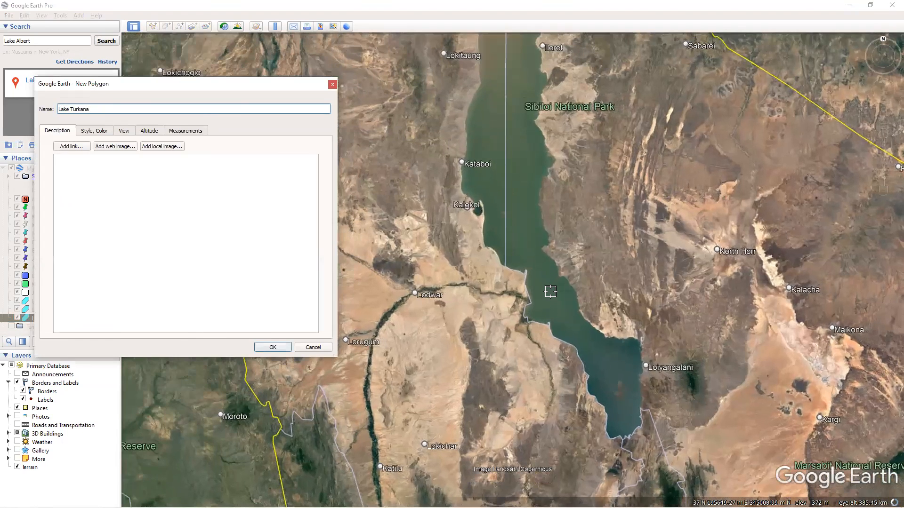
scroll(550, 292, up, 2)
mouse_move(521, 267)
mouse_down()
mouse_move(468, 230)
mouse_move(428, 145)
mouse_move(436, 38)
mouse_up()
scroll(463, 142, down, 1)
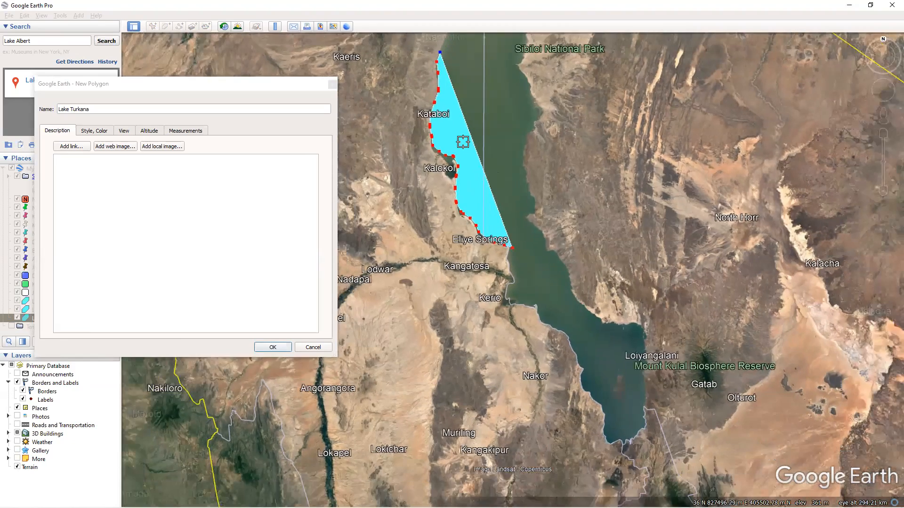
Continue the outline north past Lokitaung, around the tip at Omorate and down the eastern shore past Ileret.
scroll(463, 141, down, 4)
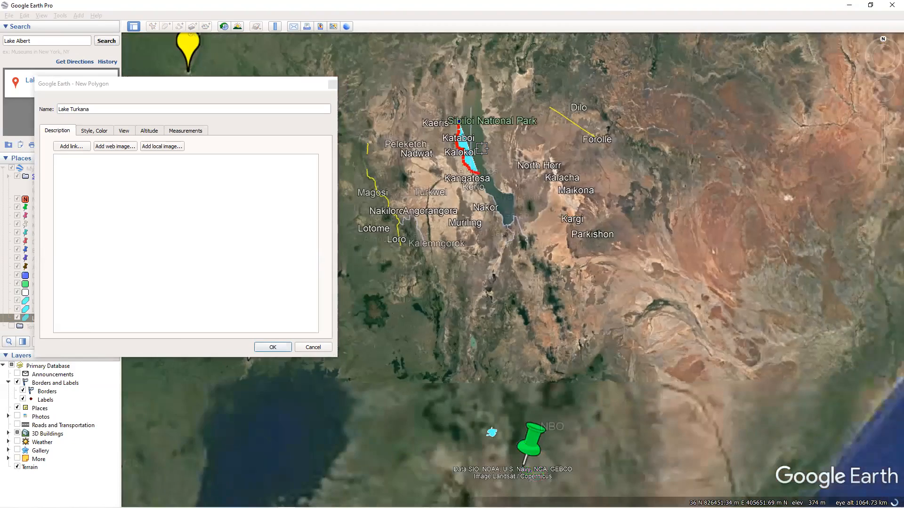
scroll(473, 123, up, 2)
scroll(458, 155, up, 2)
mouse_move(460, 241)
mouse_down()
mouse_move(480, 168)
mouse_move(510, 248)
mouse_up()
mouse_move(508, 284)
mouse_down()
mouse_move(522, 361)
mouse_move(510, 416)
mouse_move(549, 491)
mouse_up()
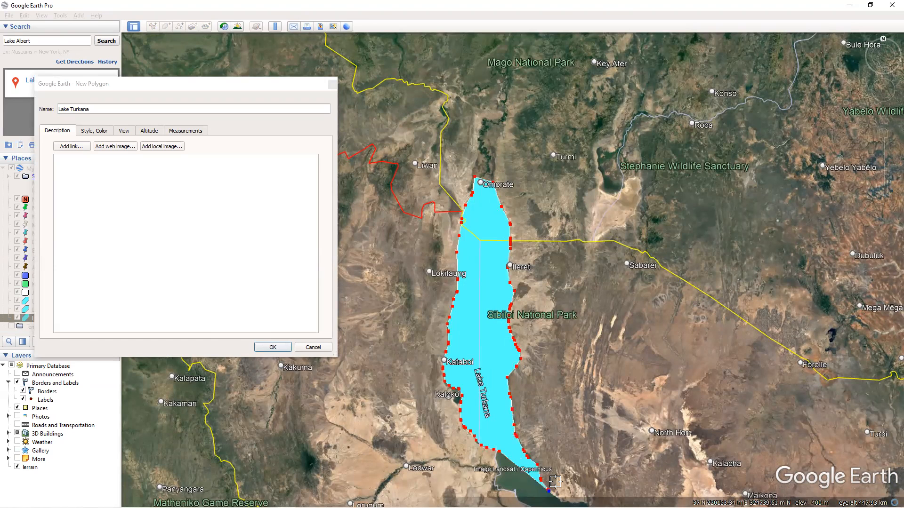
Trace the lake's southern end past Loiyangalani and back north past Kerio towards Eliye Springs, and save the polygon.
scroll(555, 481, down, 3)
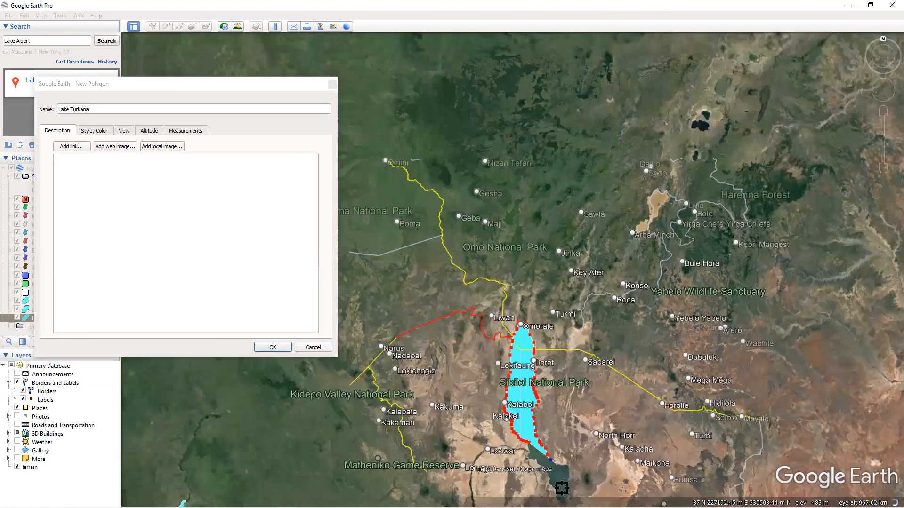
scroll(562, 489, up, 5)
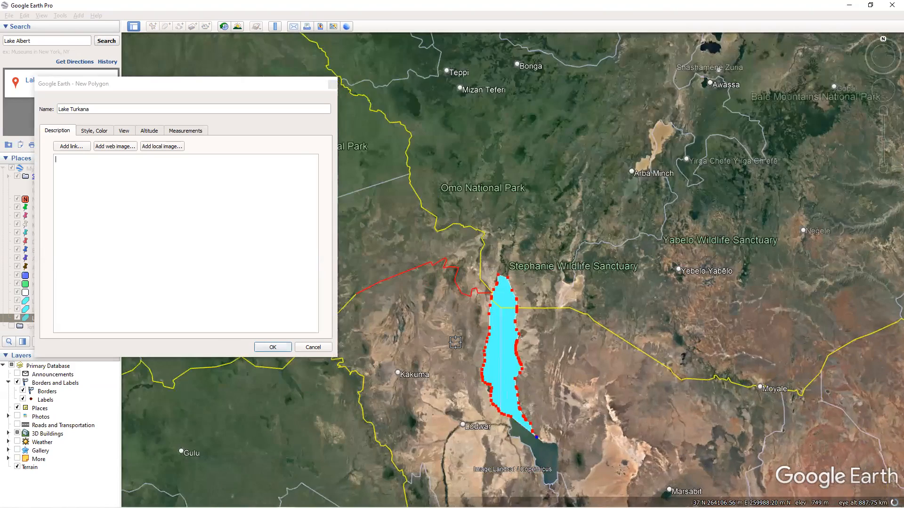
mouse_move(522, 353)
mouse_down()
mouse_move(527, 465)
mouse_move(521, 476)
mouse_move(485, 474)
mouse_move(480, 435)
mouse_move(461, 420)
mouse_move(457, 390)
mouse_move(408, 331)
mouse_move(387, 331)
mouse_move(381, 281)
mouse_up()
click(320, 253)
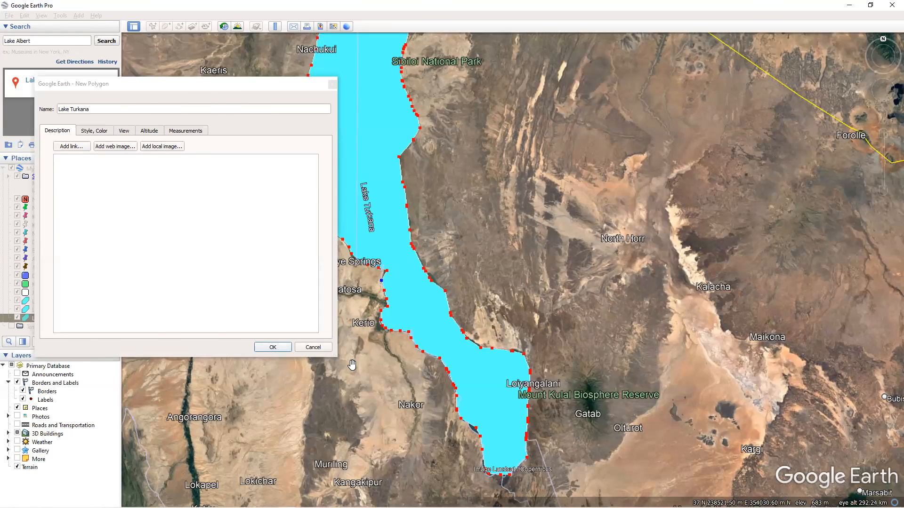
key(Return)
Examine the mapped East African lakes together with the unmarked Lake Malawi and Lake Tanganyika.
scroll(352, 365, down, 3)
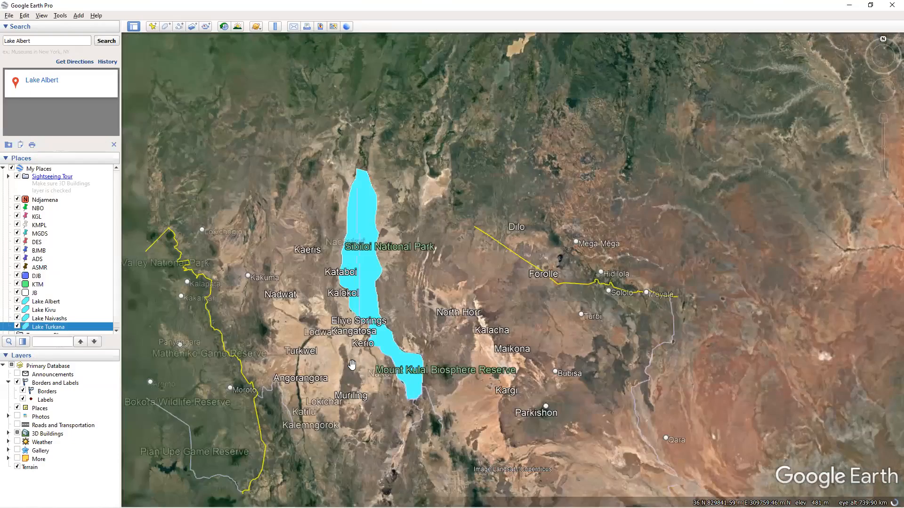
scroll(352, 365, down, 5)
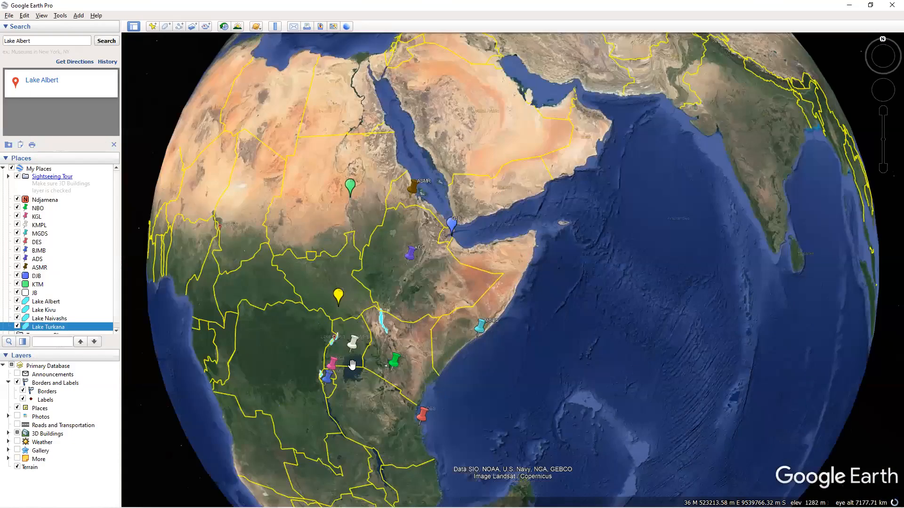
scroll(351, 365, up, 4)
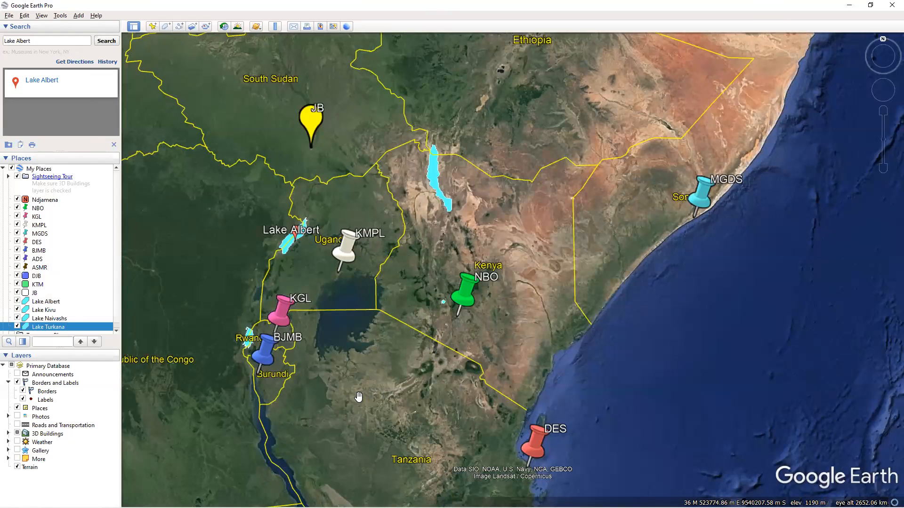
scroll(379, 438, down, 3)
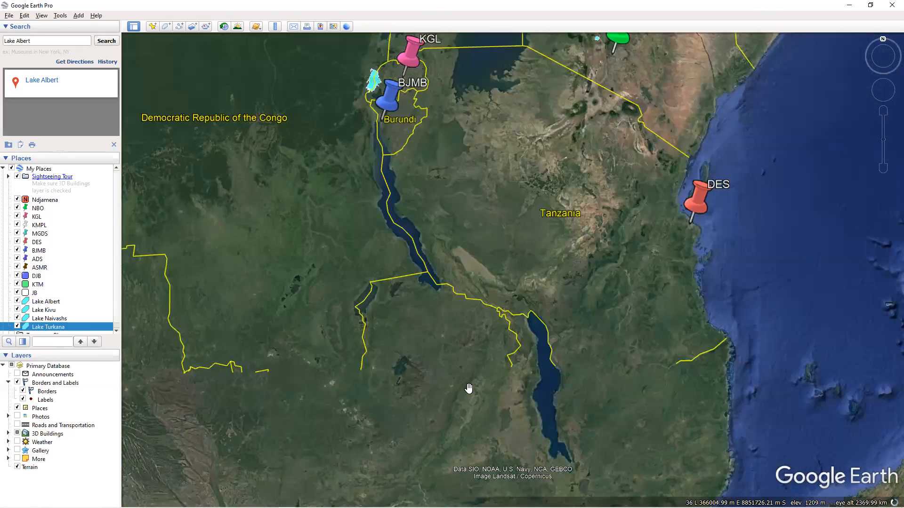
scroll(393, 419, up, 3)
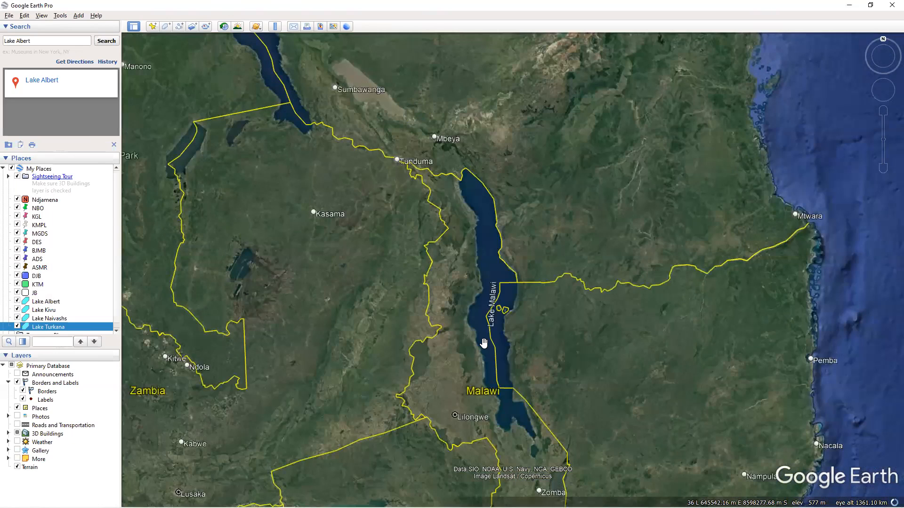
scroll(483, 343, down, 2)
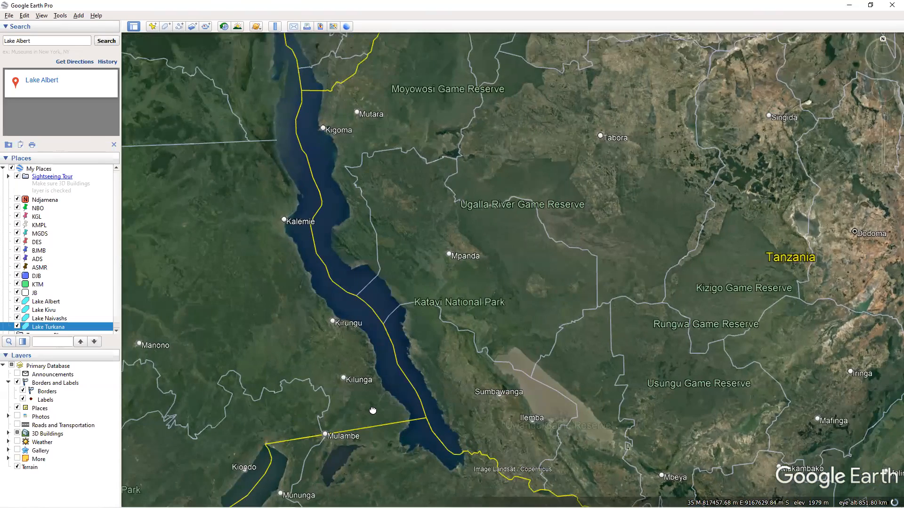
scroll(373, 411, down, 3)
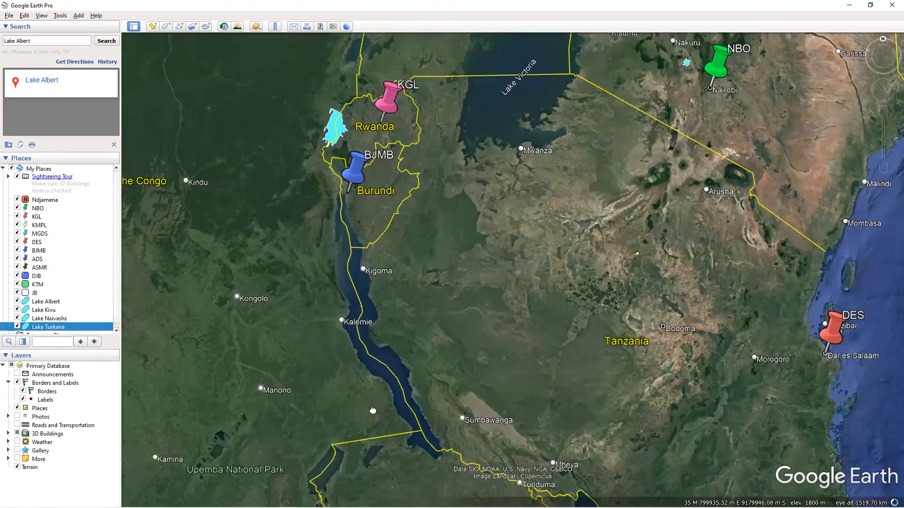
scroll(373, 410, up, 5)
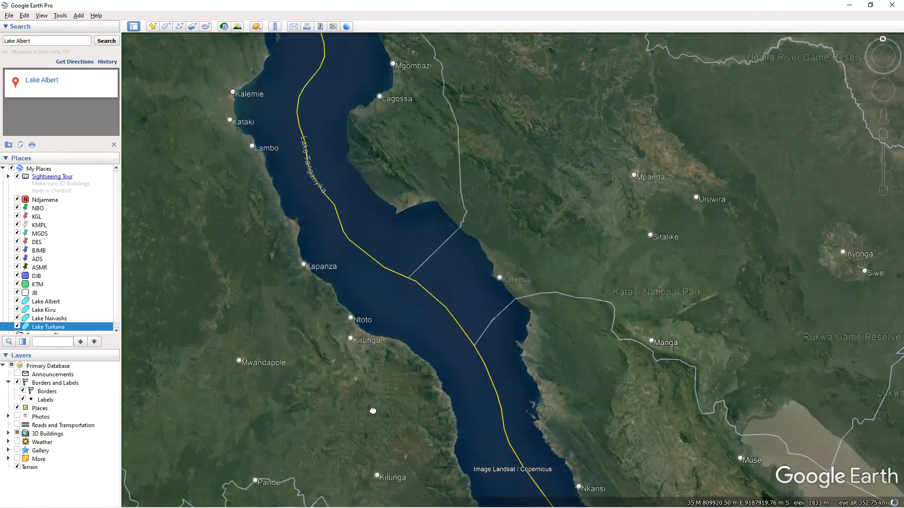
drag(405, 407, 414, 467)
click(404, 410)
drag(425, 391, 444, 272)
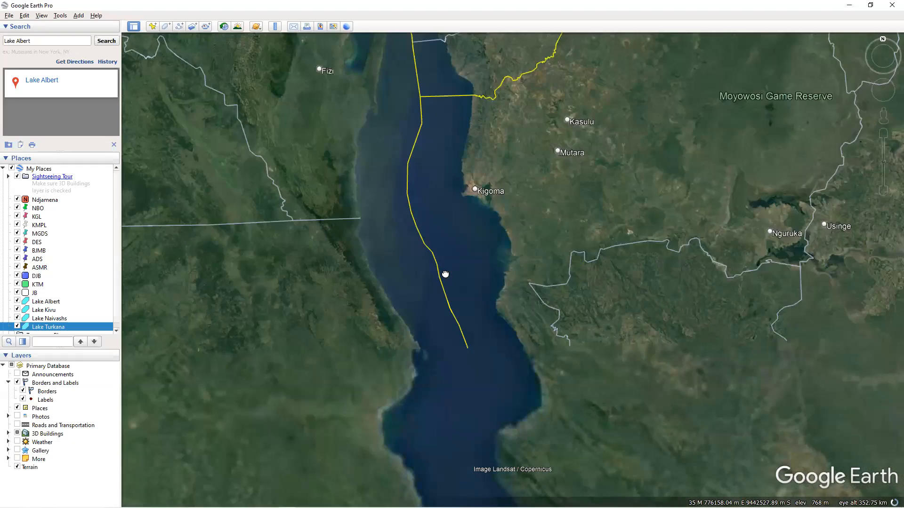
Survey southern and central Africa for further lakes, comparing them with the lakes and capitals already marked.
scroll(454, 341, down, 2)
scroll(557, 401, down, 5)
drag(561, 343, 492, 256)
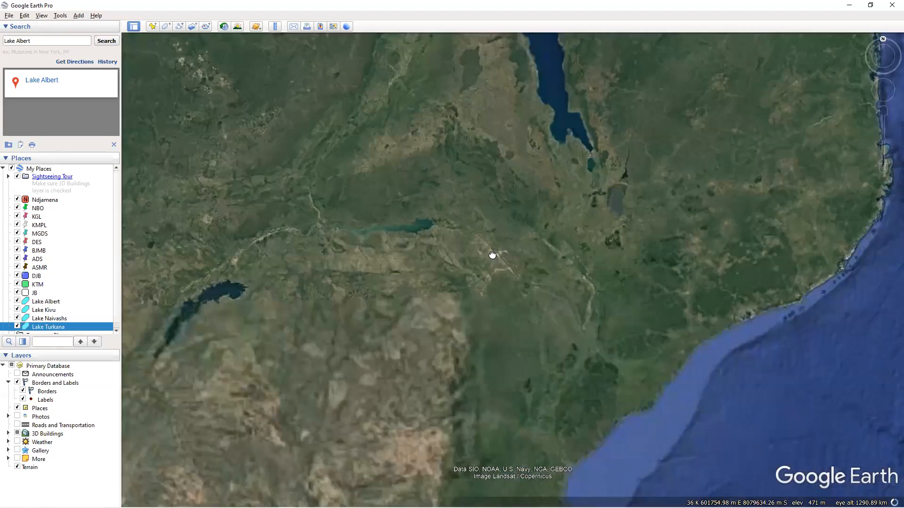
scroll(563, 440, down, 5)
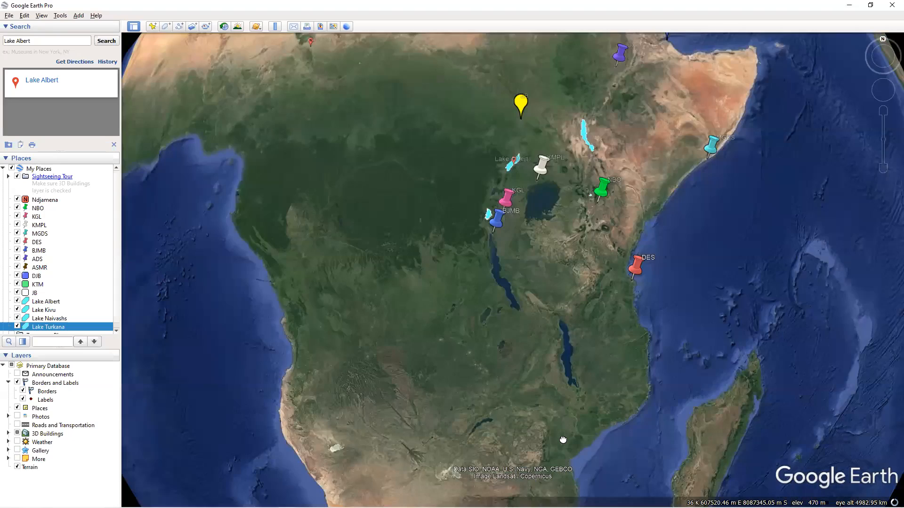
drag(511, 372, 529, 281)
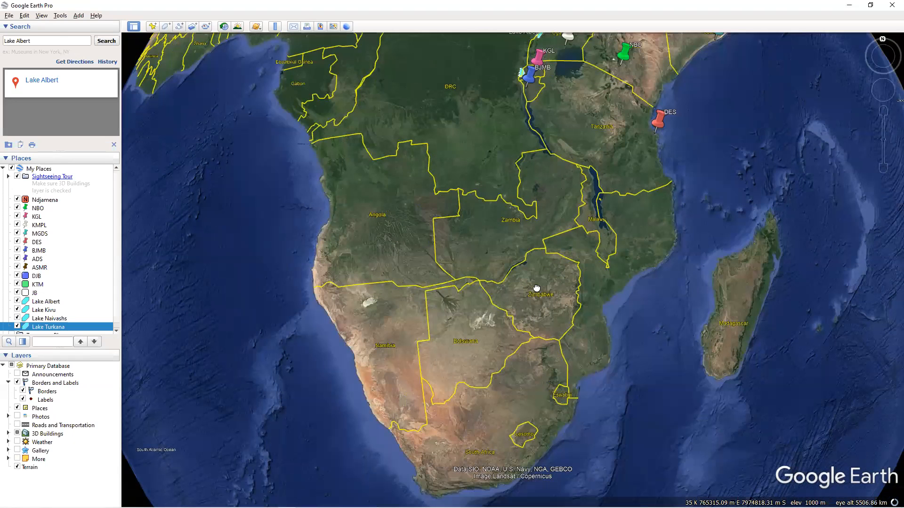
scroll(537, 288, up, 1)
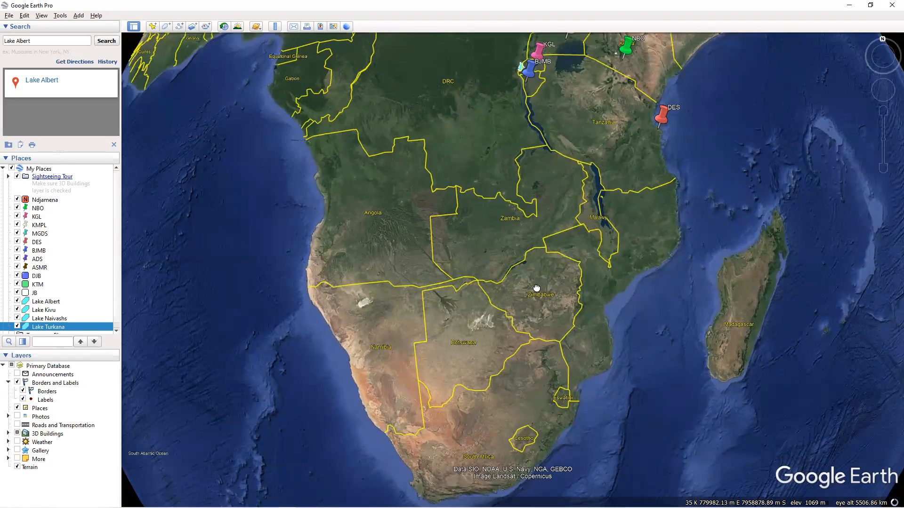
scroll(537, 286, up, 1)
scroll(537, 286, up, 1)
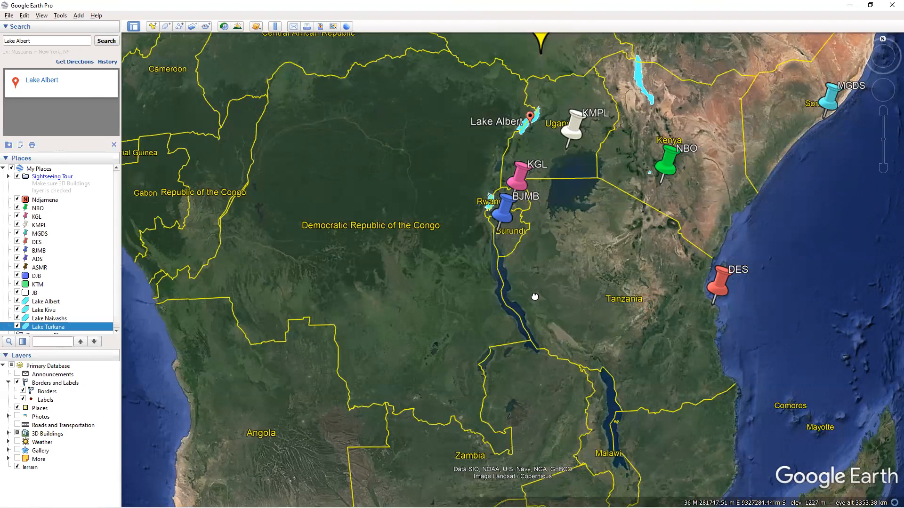
scroll(535, 296, down, 3)
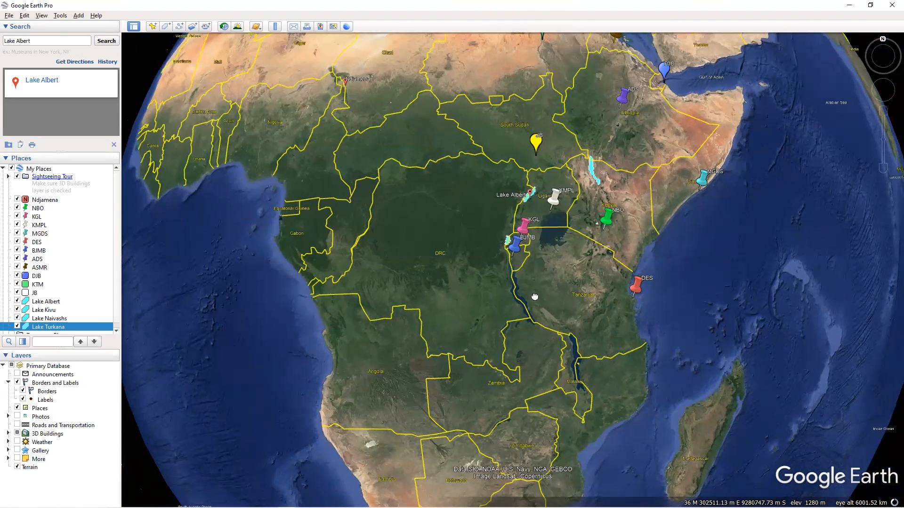
Select the Lake Albert polygon among the saved places and view it alongside the other marked lakes.
click(45, 297)
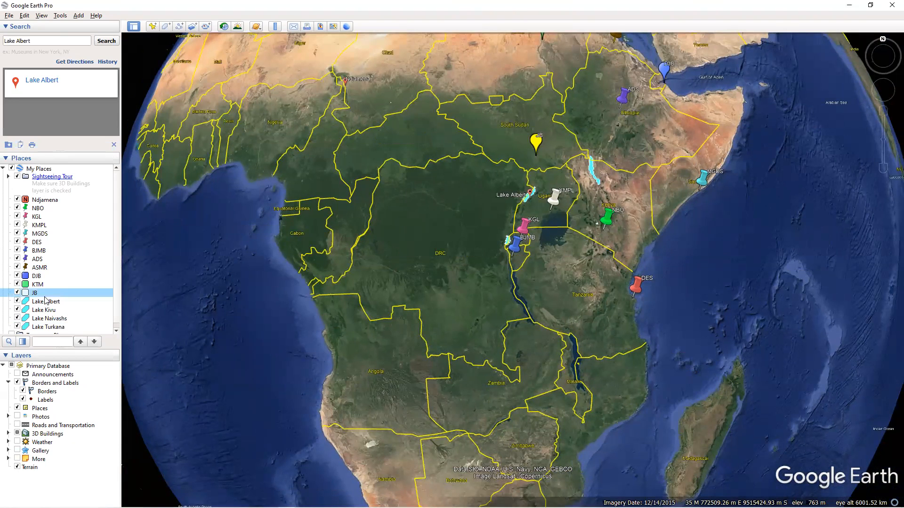
click(49, 303)
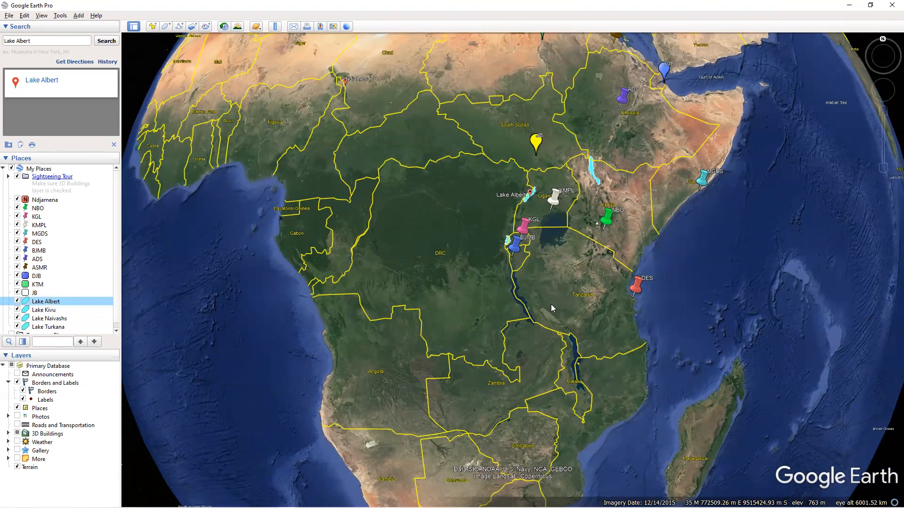
scroll(552, 357, up, 3)
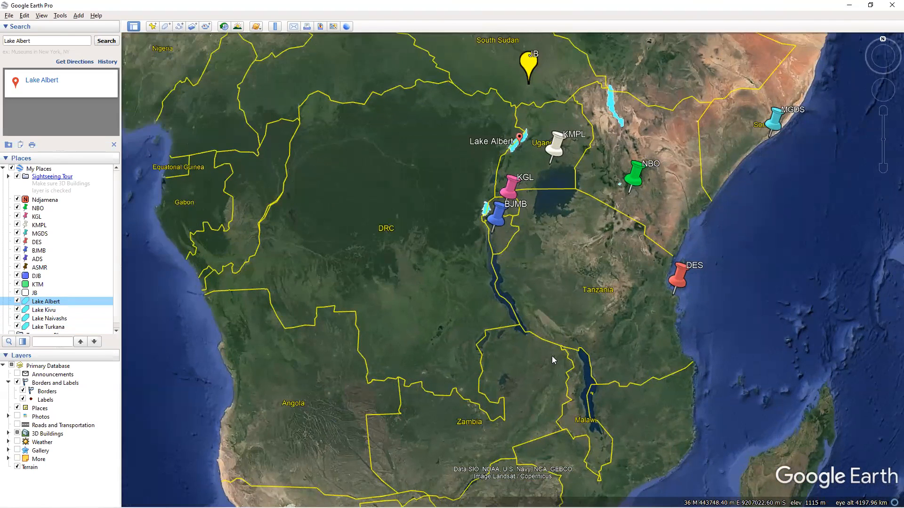
Hide the capital placemarks NBO, KGL, KMPL, MGDS, DES, BJMB, ADS, ASMR, DJB and KTM from the map.
scroll(553, 329, up, 3)
drag(552, 292, 572, 365)
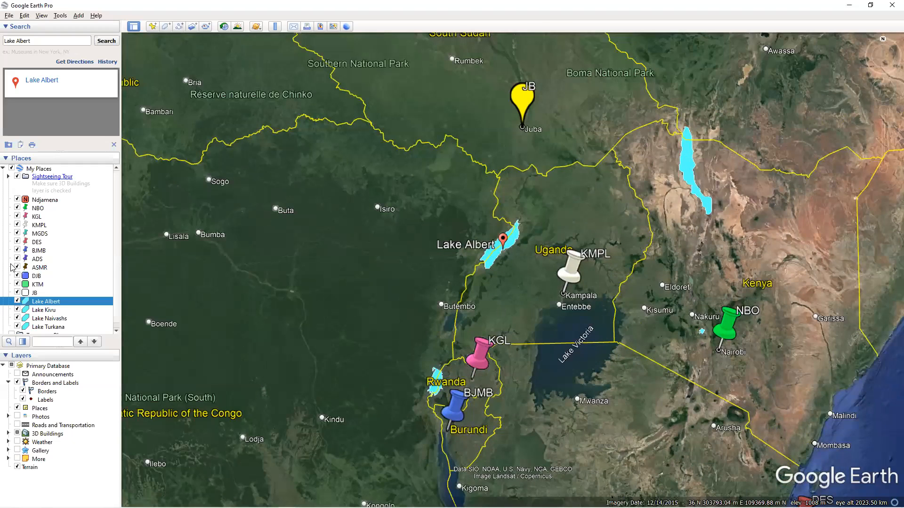
click(17, 208)
click(17, 217)
click(17, 226)
click(17, 234)
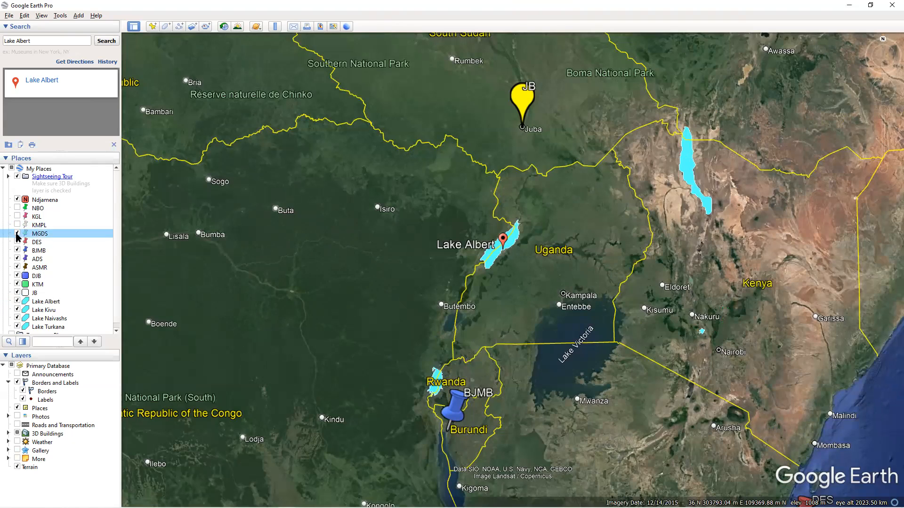
click(18, 242)
click(18, 250)
click(18, 259)
click(17, 267)
click(17, 275)
click(17, 284)
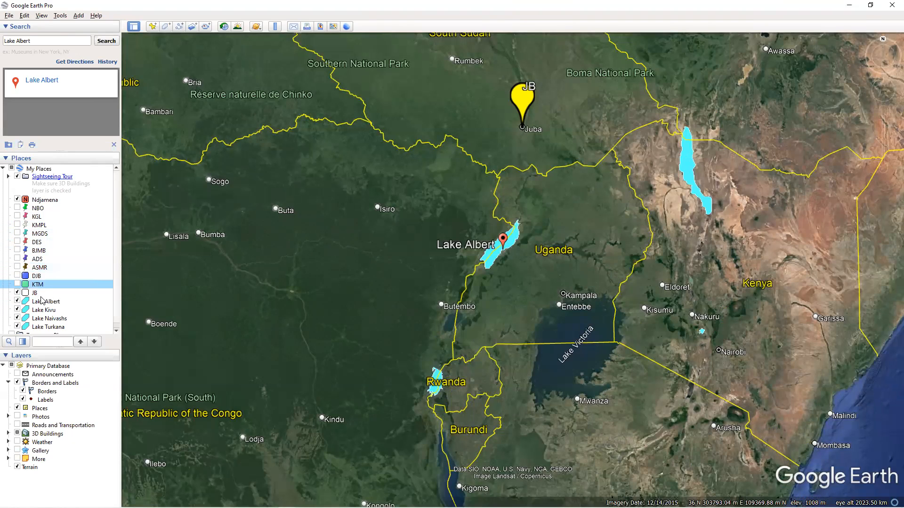
Turn off the Borders and Labels layer and the Places layer, and hide the JB placemark.
click(18, 383)
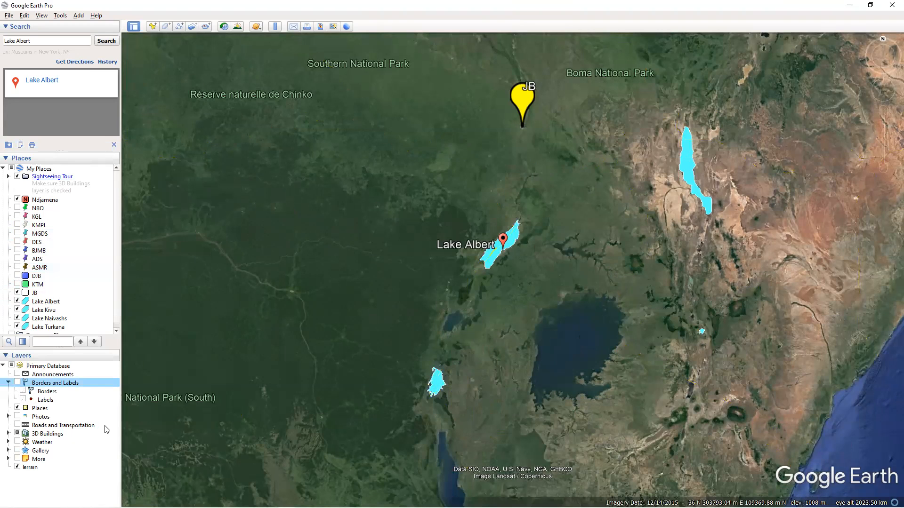
click(18, 409)
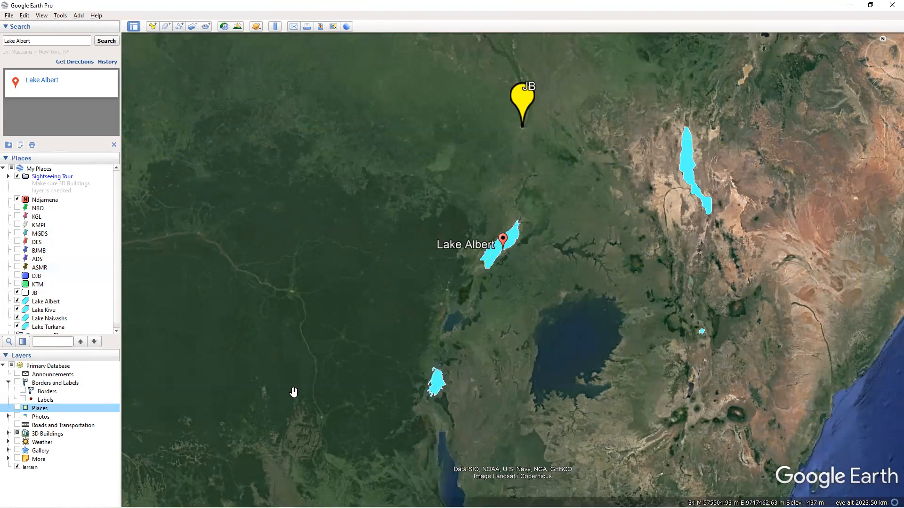
scroll(293, 392, down, 3)
scroll(294, 393, down, 2)
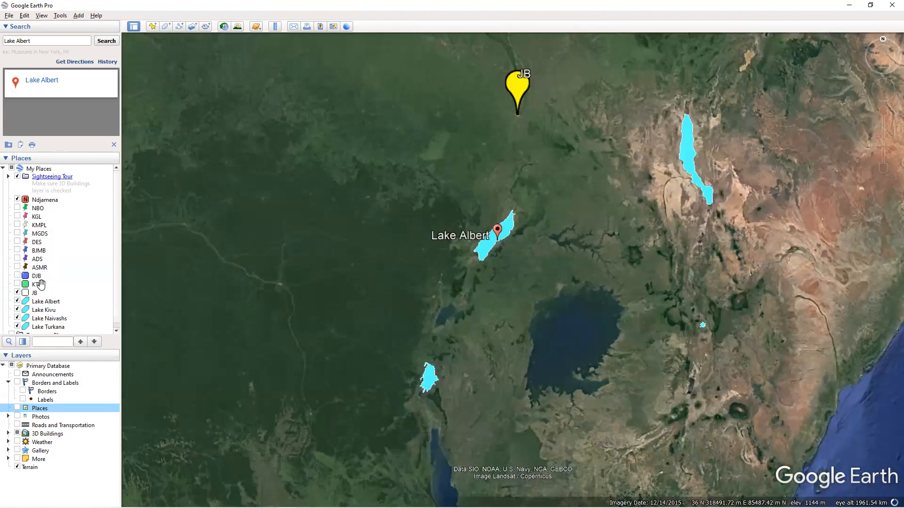
scroll(41, 284, down, 1)
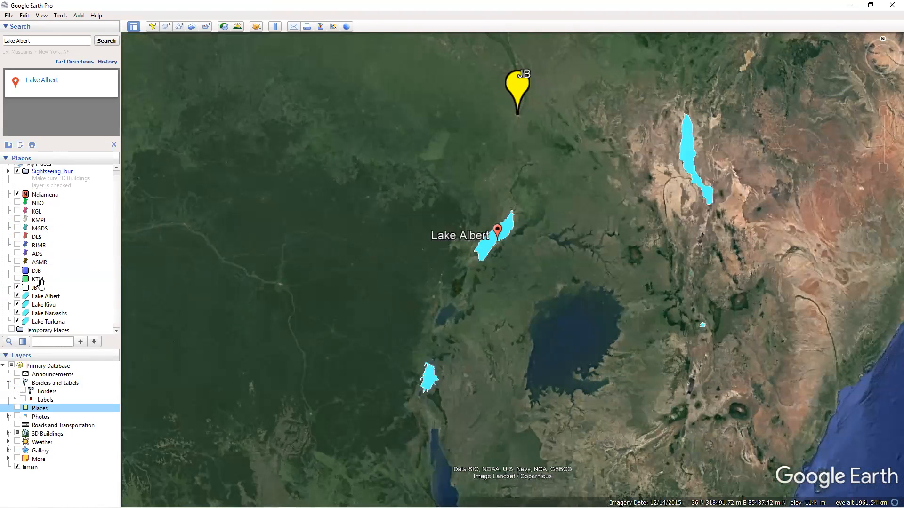
scroll(42, 285, up, 1)
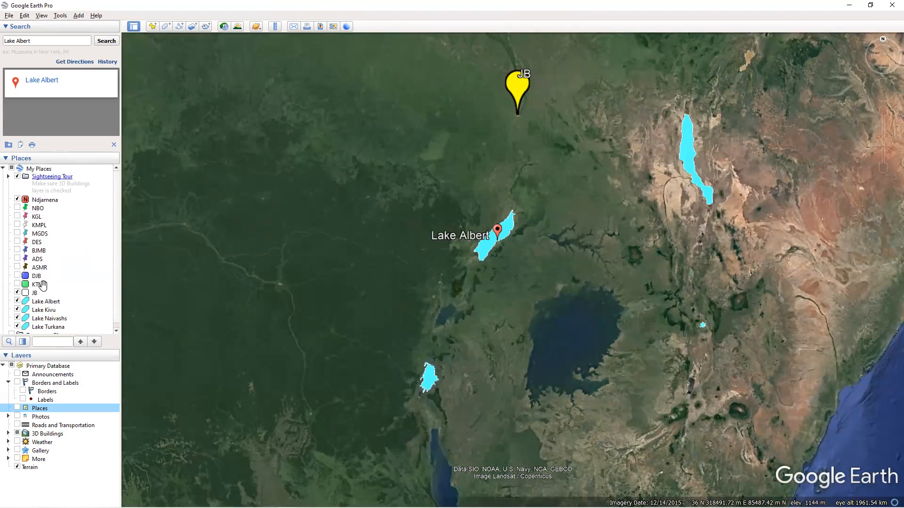
scroll(42, 285, down, 1)
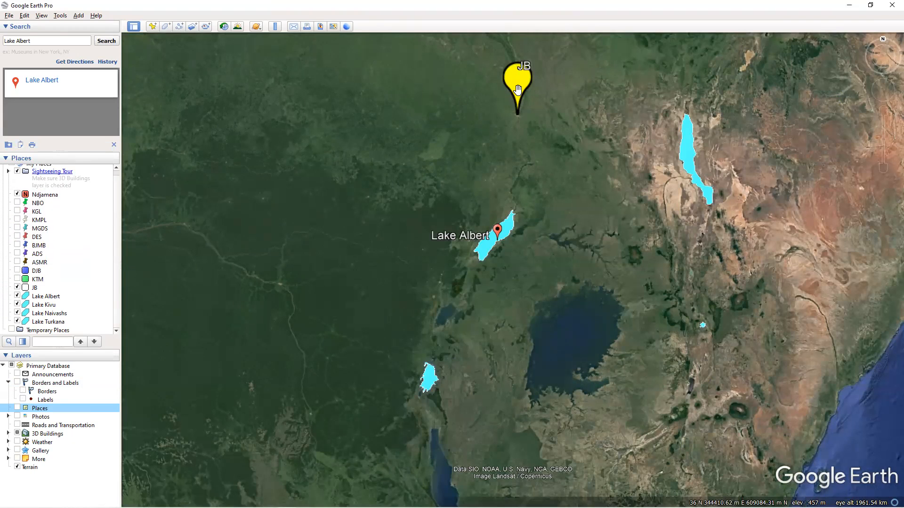
click(17, 288)
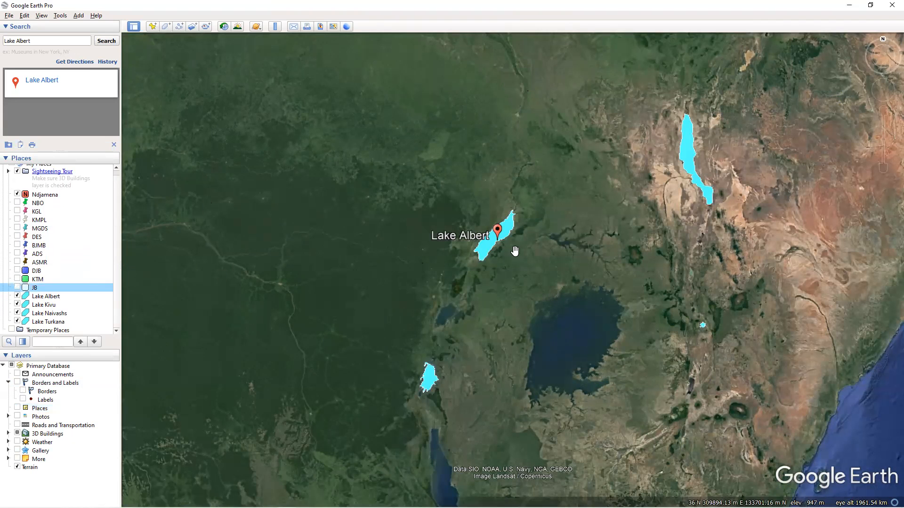
Clear the Lake Albert search text.
scroll(537, 268, down, 2)
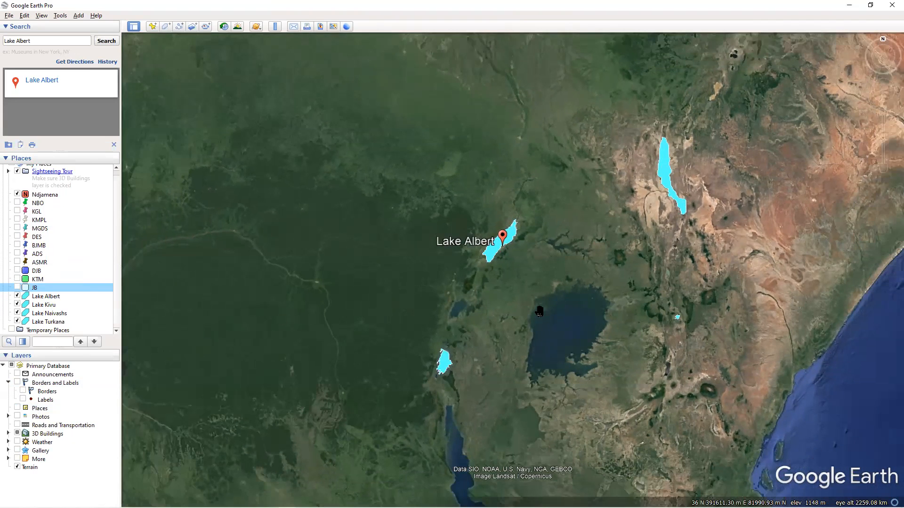
scroll(539, 313, down, 3)
scroll(539, 315, up, 4)
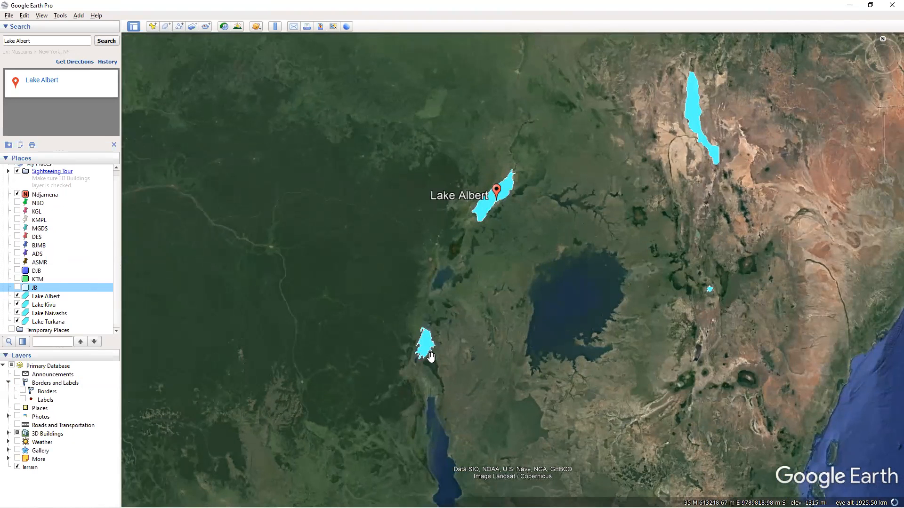
scroll(431, 358, up, 2)
drag(32, 41, 1, 41)
key(BackSpace)
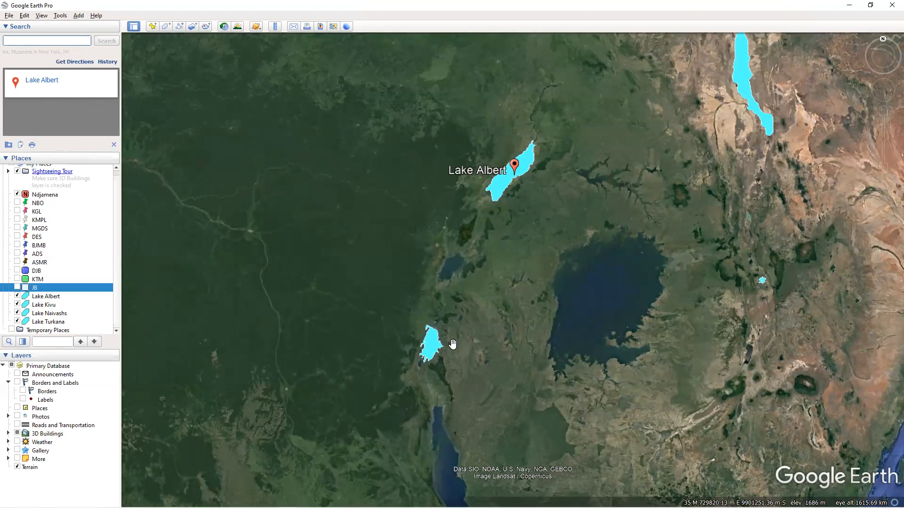
Trace the shoreline of the large lake southeast of Lake Albert as a new polygon and name it Lake Victoria.
drag(450, 389, 208, 466)
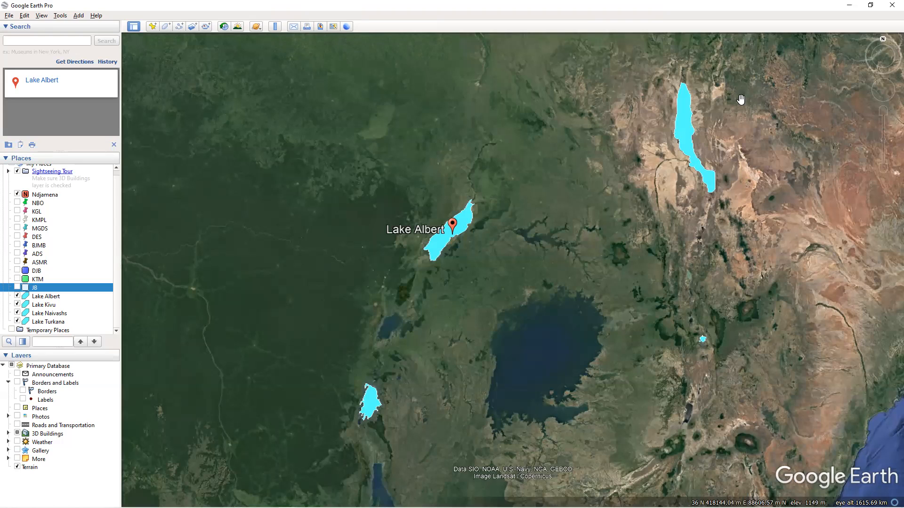
scroll(408, 333, up, 5)
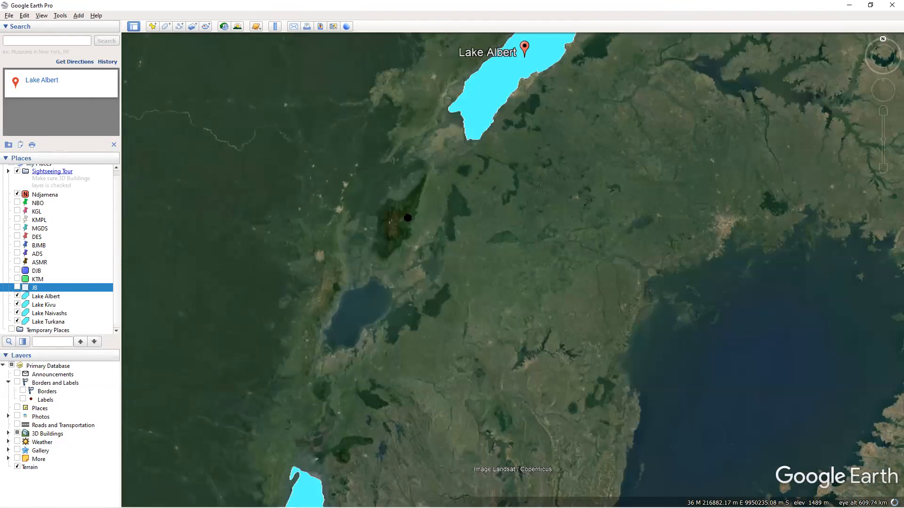
drag(409, 220, 222, 83)
click(167, 27)
mouse_move(420, 374)
mouse_down()
mouse_move(452, 262)
mouse_move(434, 233)
mouse_move(460, 135)
mouse_move(684, 84)
mouse_move(712, 98)
mouse_move(712, 116)
mouse_move(751, 161)
mouse_move(767, 141)
mouse_move(818, 143)
mouse_move(784, 155)
mouse_move(762, 181)
mouse_move(742, 172)
mouse_move(718, 188)
mouse_move(733, 231)
mouse_move(724, 249)
mouse_move(674, 324)
mouse_move(633, 355)
mouse_move(659, 361)
mouse_move(657, 372)
mouse_move(631, 379)
mouse_move(633, 387)
mouse_move(681, 391)
mouse_move(688, 380)
mouse_move(695, 397)
mouse_move(643, 437)
mouse_move(591, 413)
mouse_move(571, 433)
mouse_move(557, 416)
mouse_move(536, 434)
mouse_move(506, 406)
mouse_move(468, 436)
mouse_move(470, 464)
mouse_move(442, 470)
mouse_move(451, 435)
mouse_move(419, 415)
mouse_up()
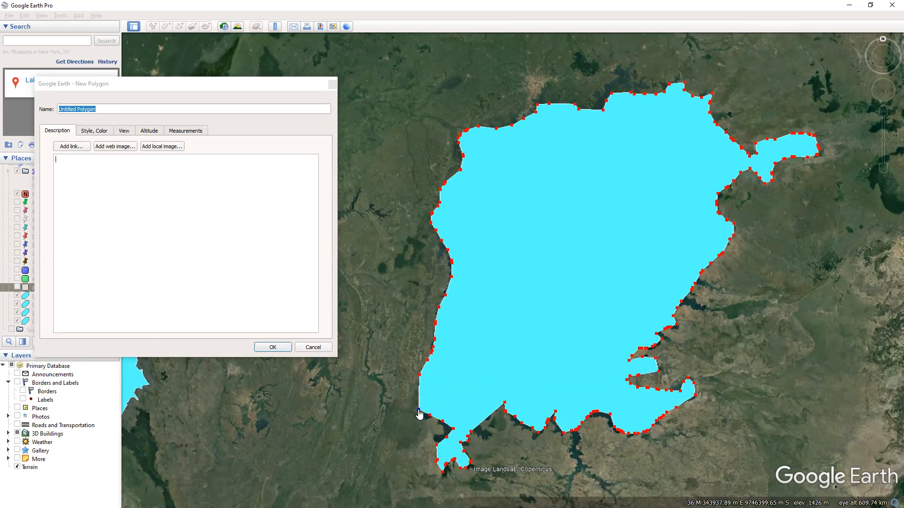
right_click(419, 411)
text(L)
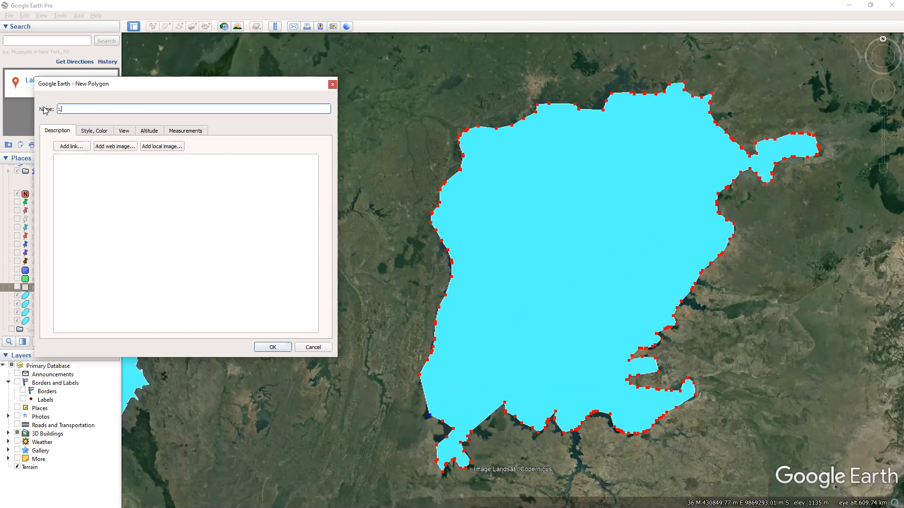
text(ake Vicroria)
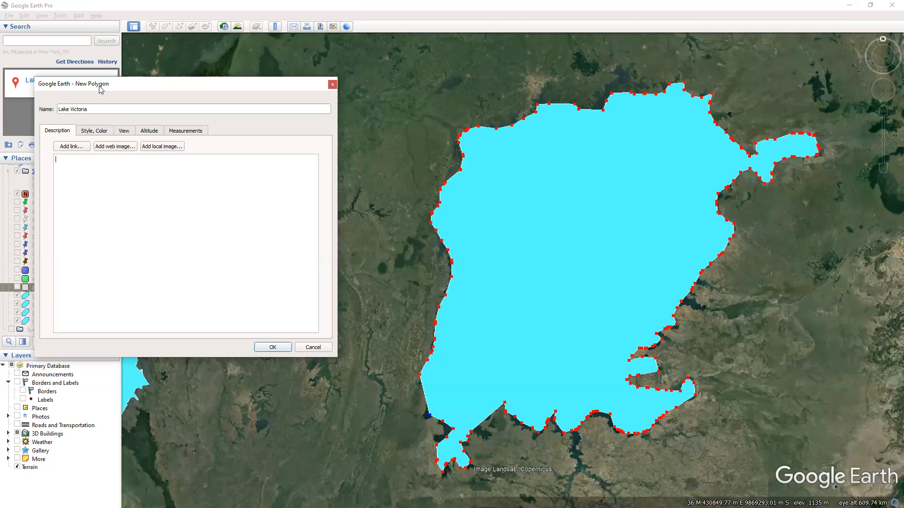
Save the polygon with the description "Lake Victoria is a fresh water lake that is shared between three countries; Kenya, Uganda and Tanzania.".
drag(100, 89, 268, 116)
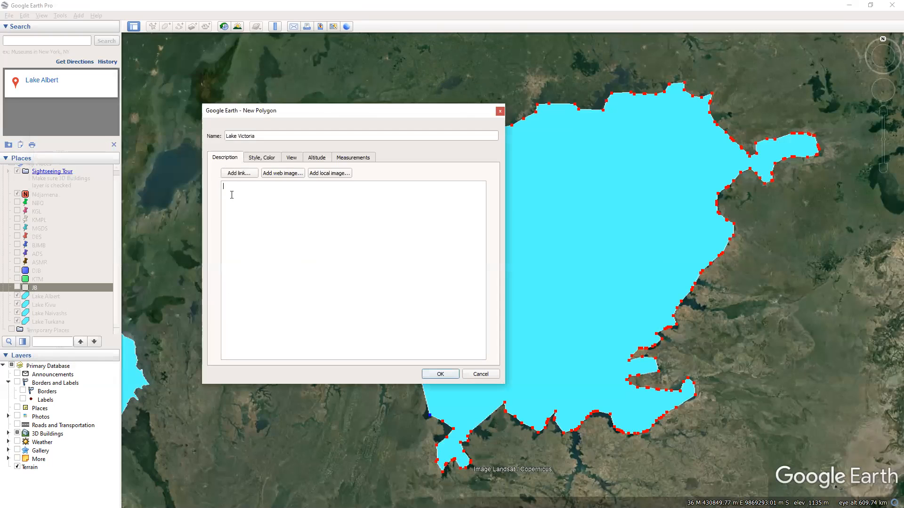
text(ake Victoria is a fresh water lake that is shared between )
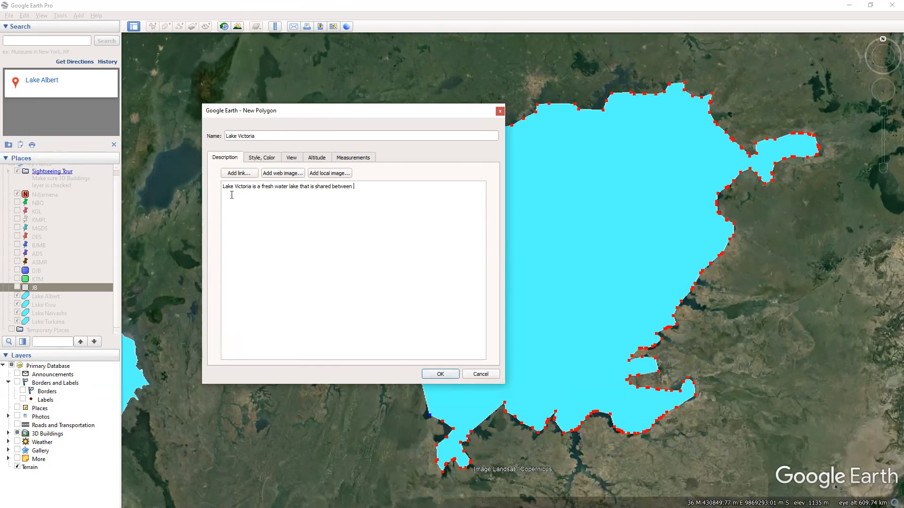
text(three countries)
key(BackSpace)
text(; Kenya, Uganda and Tanzania)
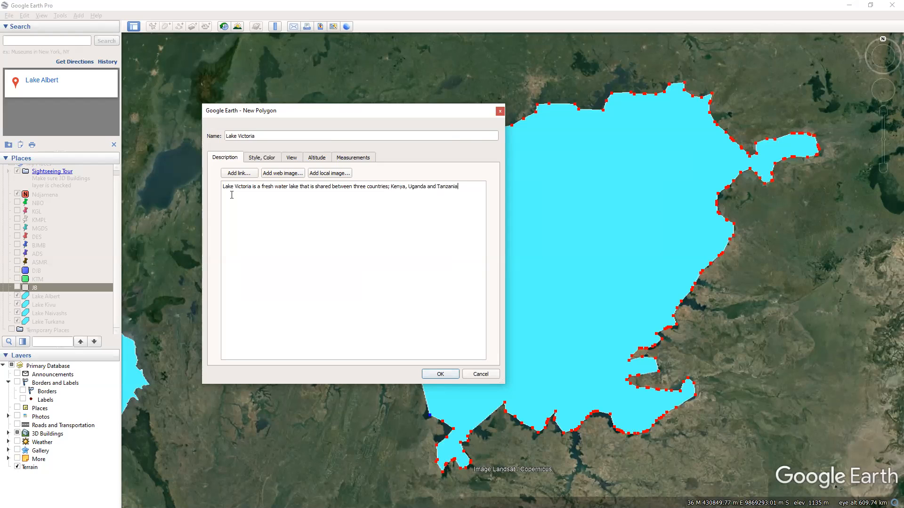
text(.)
click(440, 375)
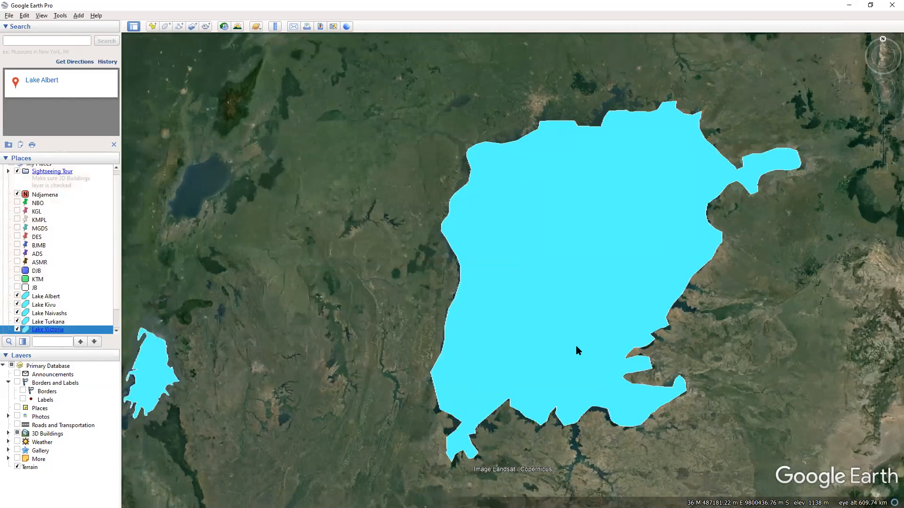
Examine the Lake Victoria polygon alongside the other mapped lakes at regional and continental scale.
scroll(578, 351, down, 5)
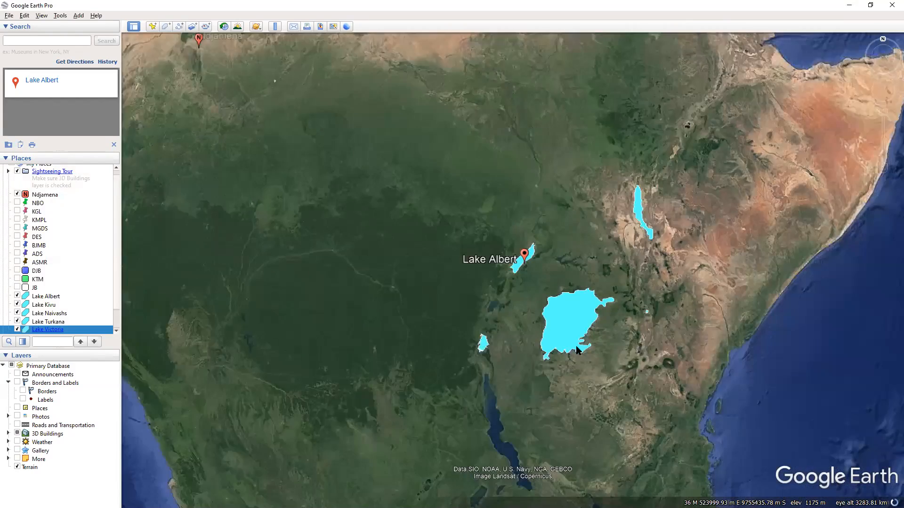
scroll(562, 319, up, 4)
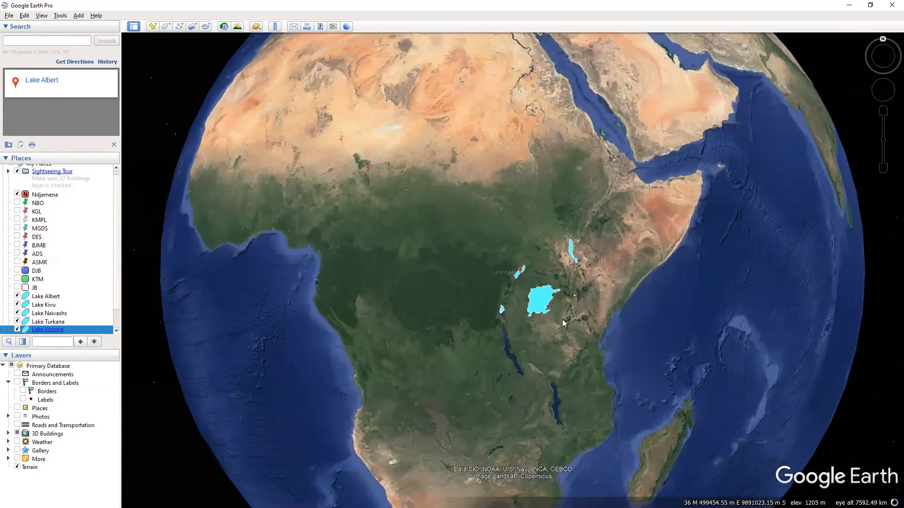
scroll(544, 298, up, 2)
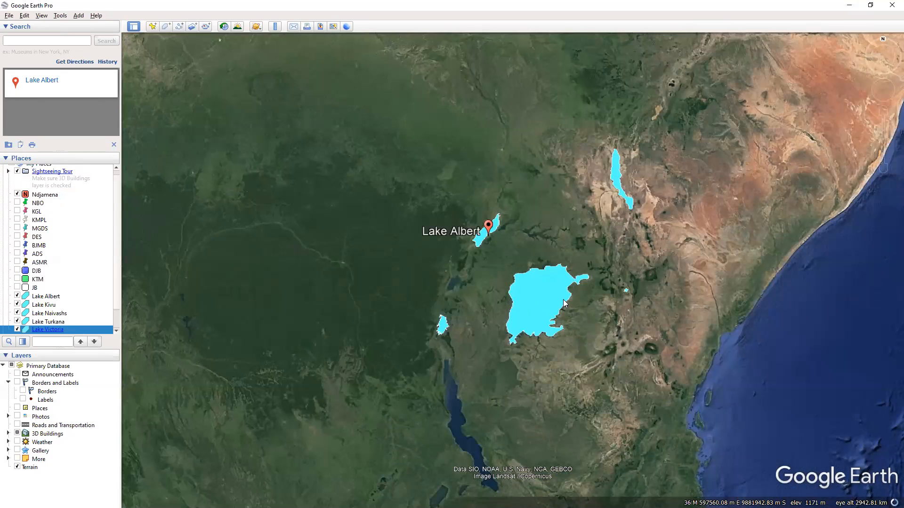
scroll(563, 300, down, 3)
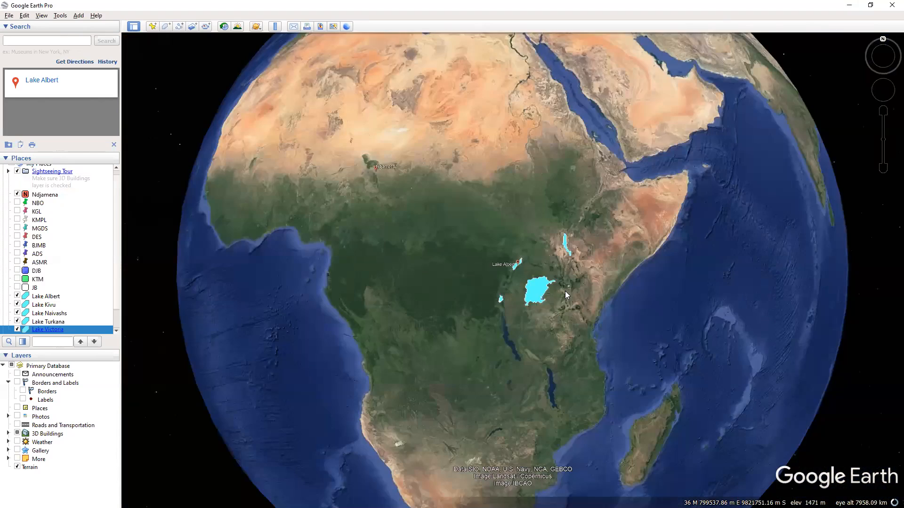
scroll(565, 294, down, 1)
scroll(564, 295, up, 2)
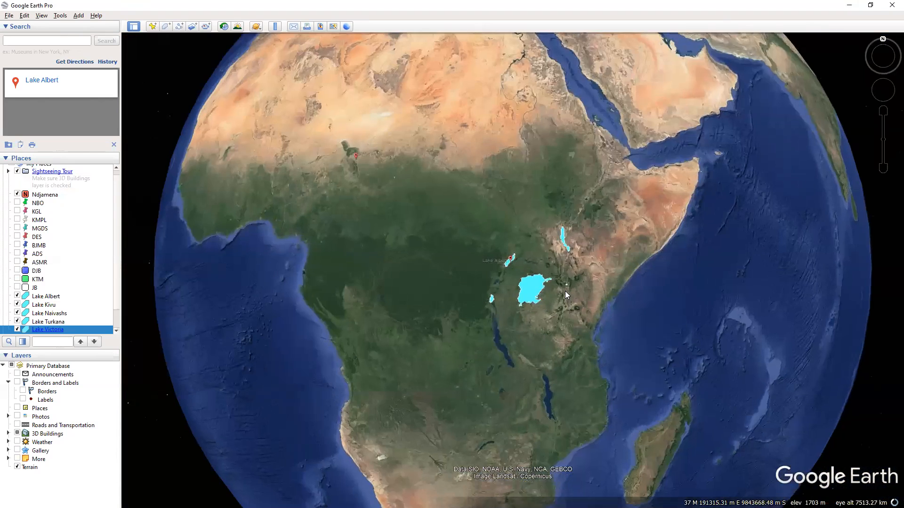
scroll(565, 291, up, 3)
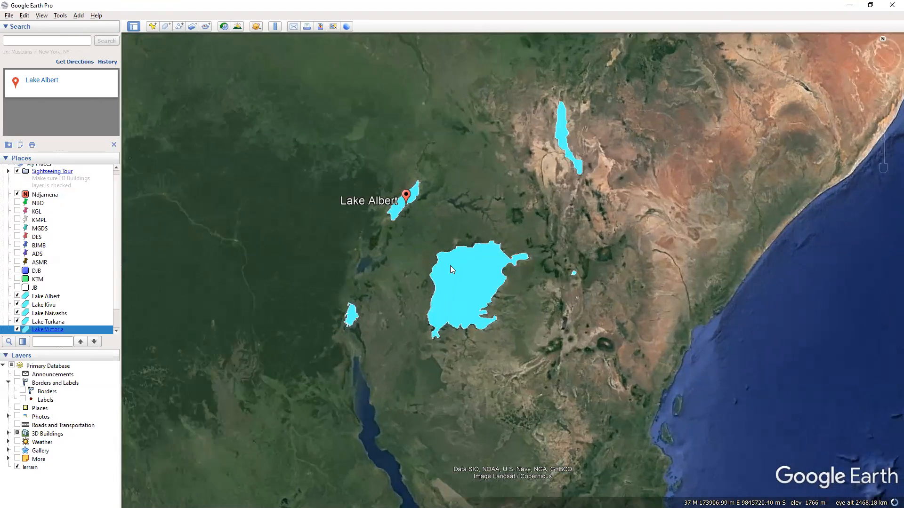
scroll(449, 343, up, 1)
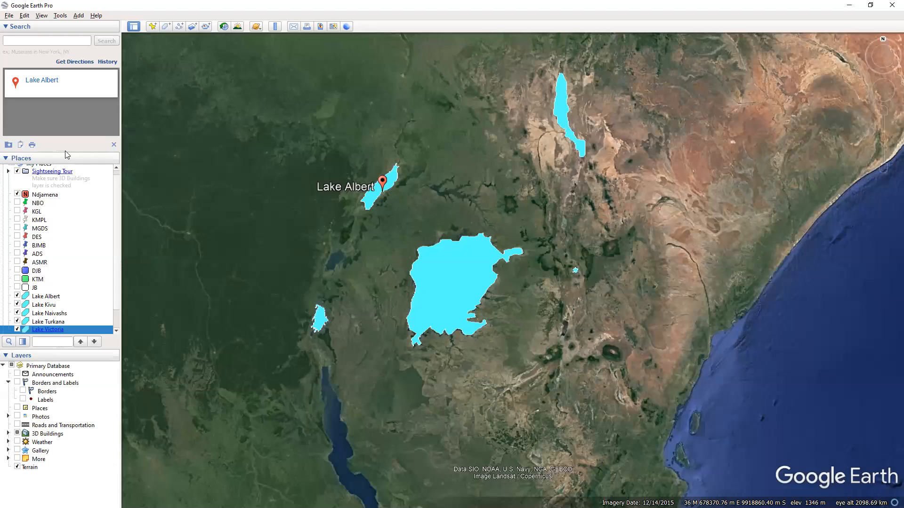
Hide the Lake Albert, Lake Kivu, Lake Naivashs, Lake Turkana and Lake Victoria polygons from the map.
click(18, 297)
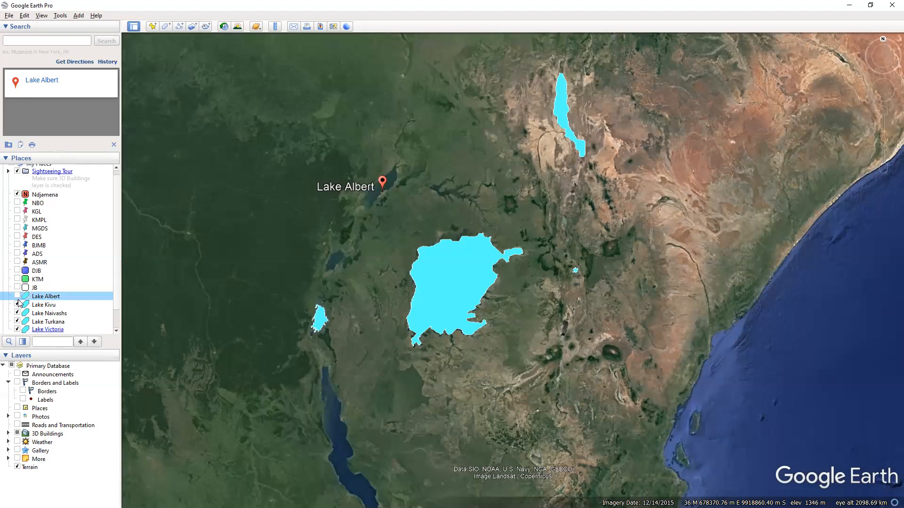
click(17, 306)
click(17, 315)
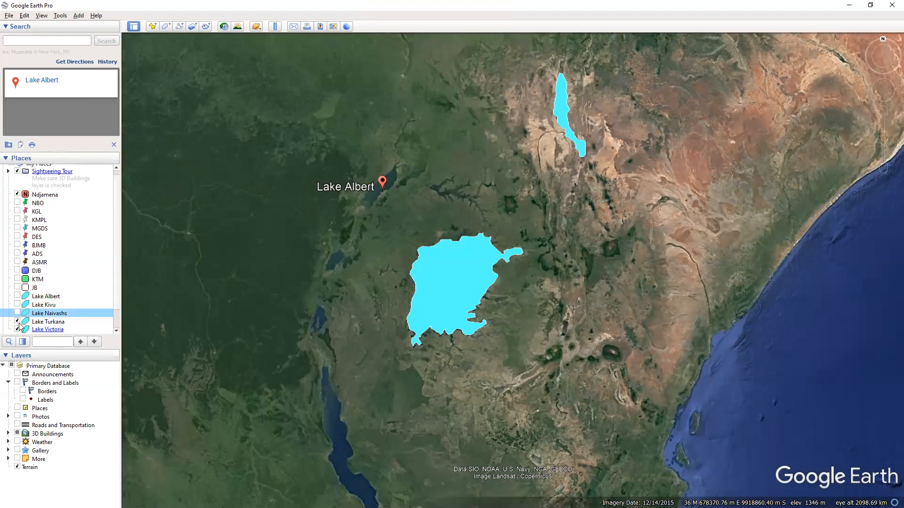
click(18, 323)
click(17, 331)
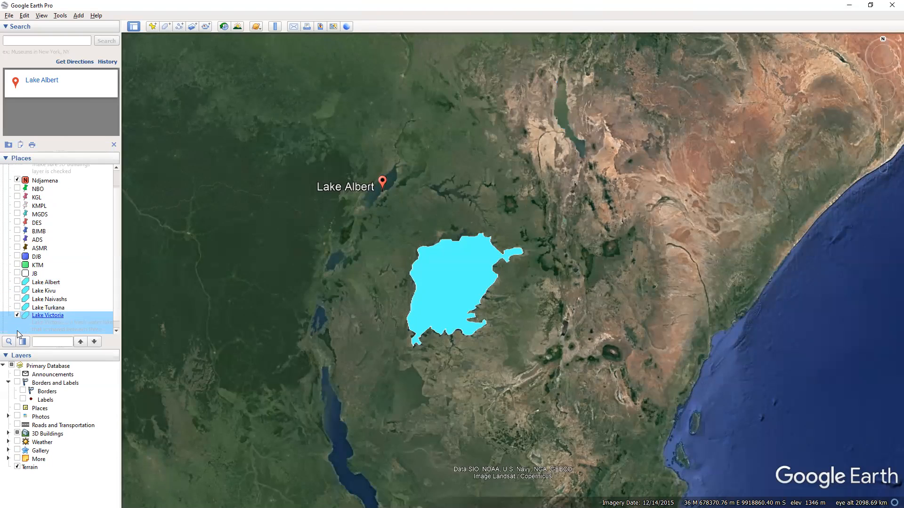
click(17, 315)
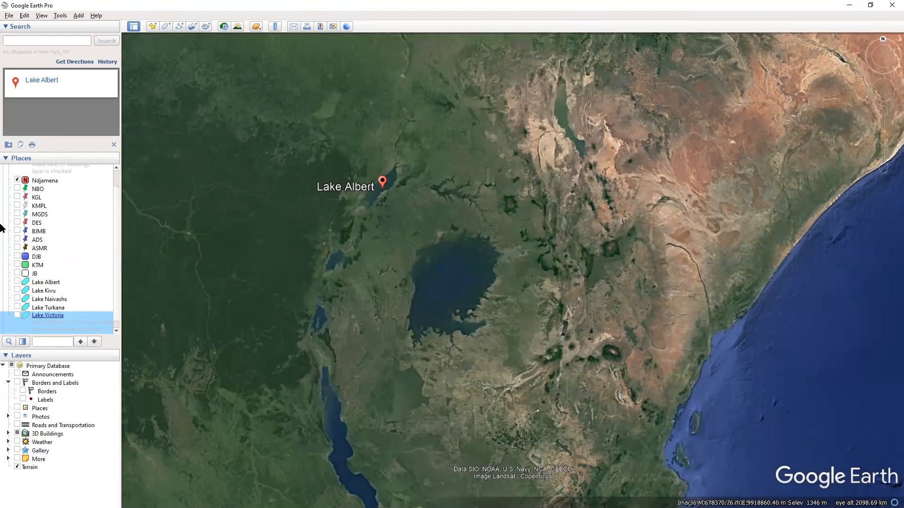
Show the NBO and JB placemarks and the Lake Albert, Lake Kivu, Lake Naivashs, Lake Turkana and Lake Victoria polygons on the map.
scroll(84, 278, up, 2)
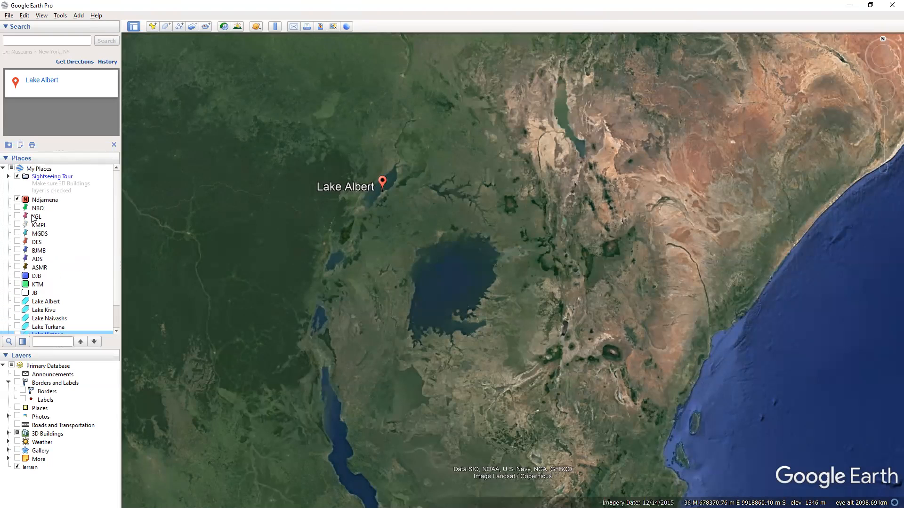
click(17, 208)
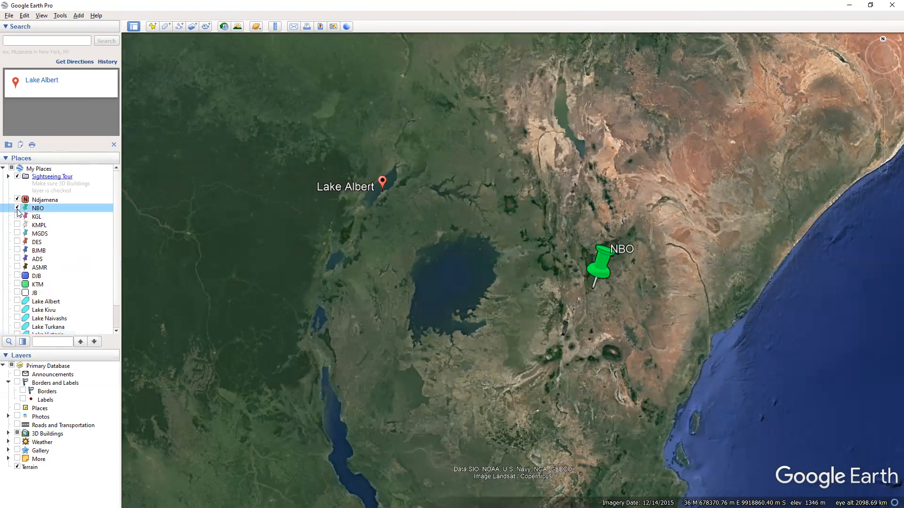
click(17, 293)
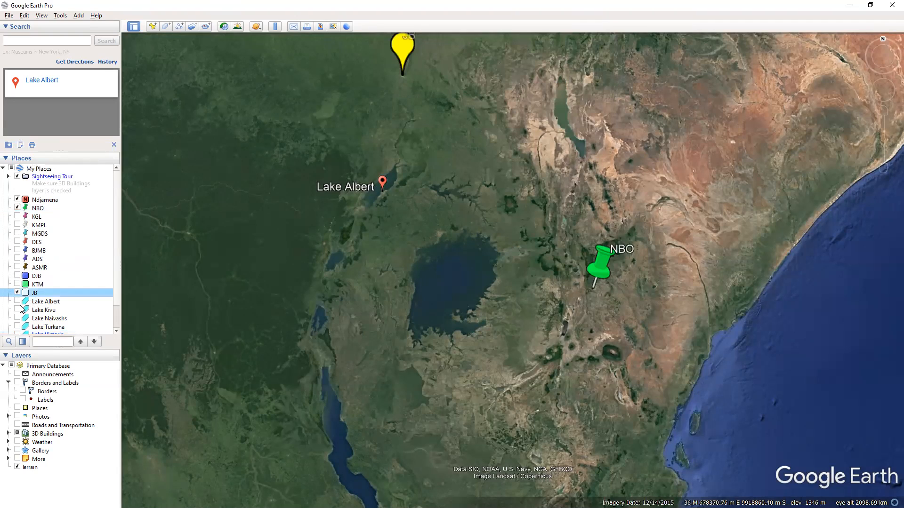
click(18, 301)
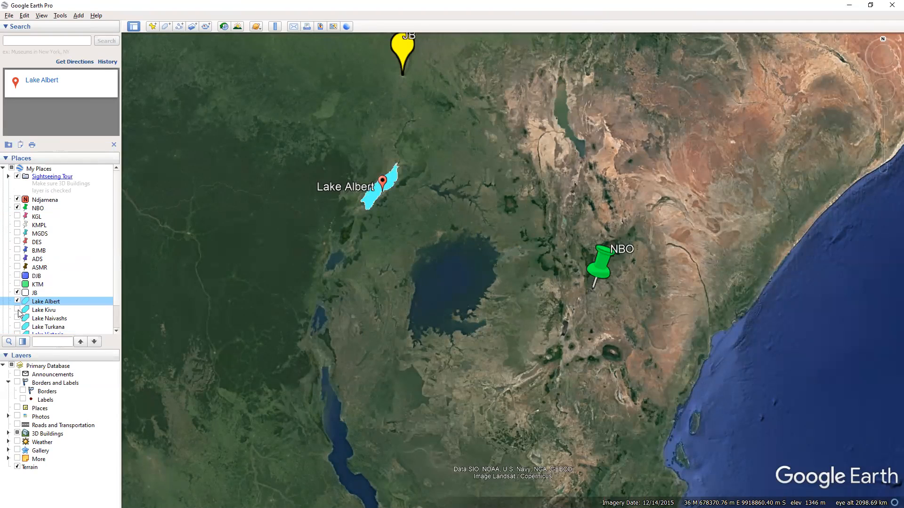
click(18, 309)
click(18, 318)
click(18, 326)
scroll(21, 311, down, 1)
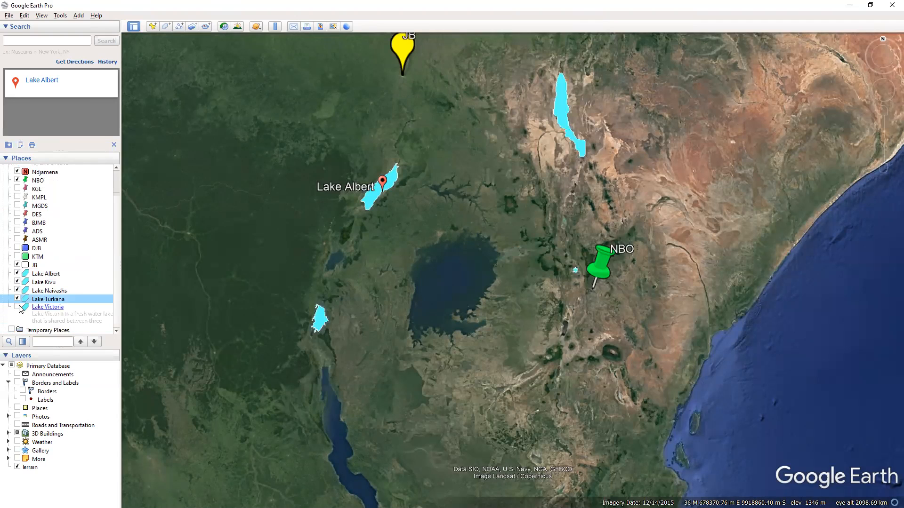
click(19, 307)
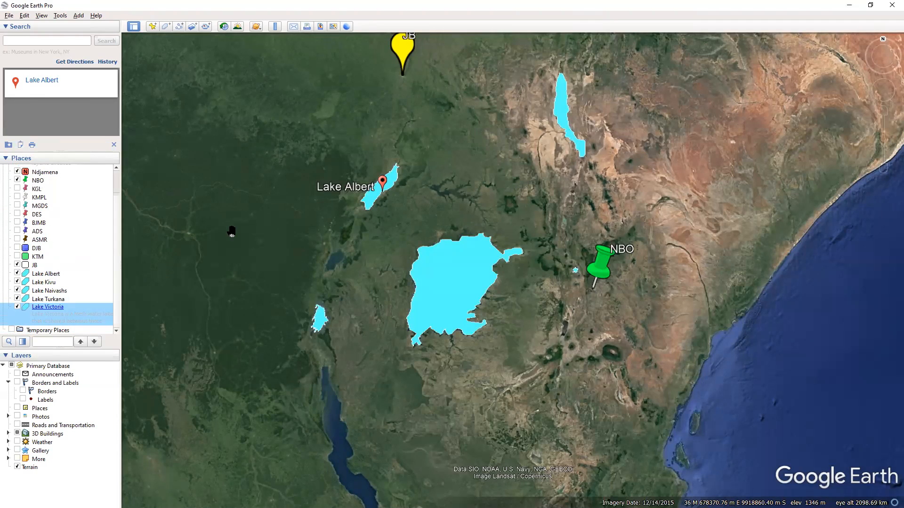
Hide the JB placemark and all five lake polygons, leaving the NBO placemark shown.
click(17, 265)
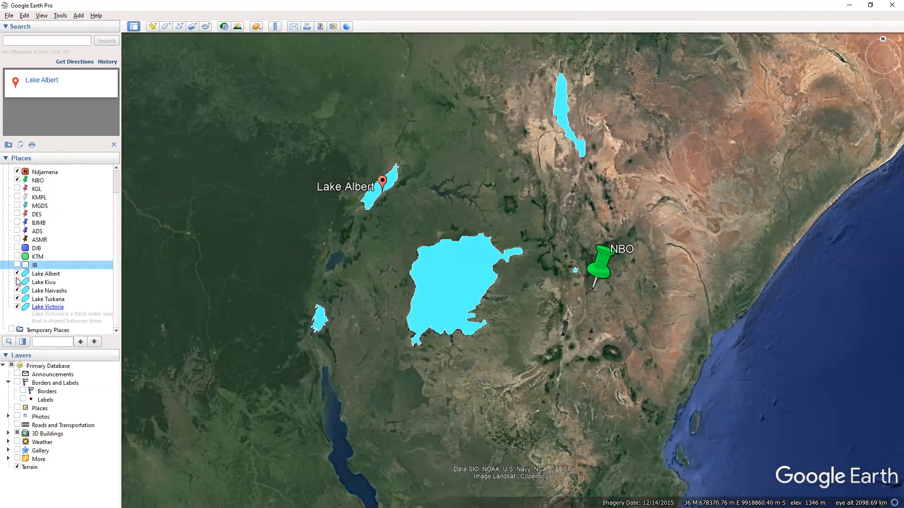
click(18, 274)
click(17, 282)
click(16, 291)
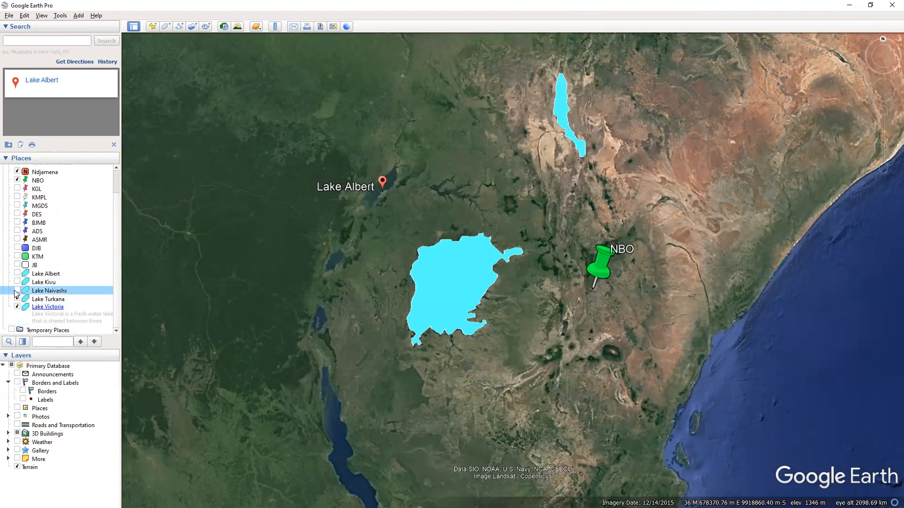
click(17, 299)
click(17, 307)
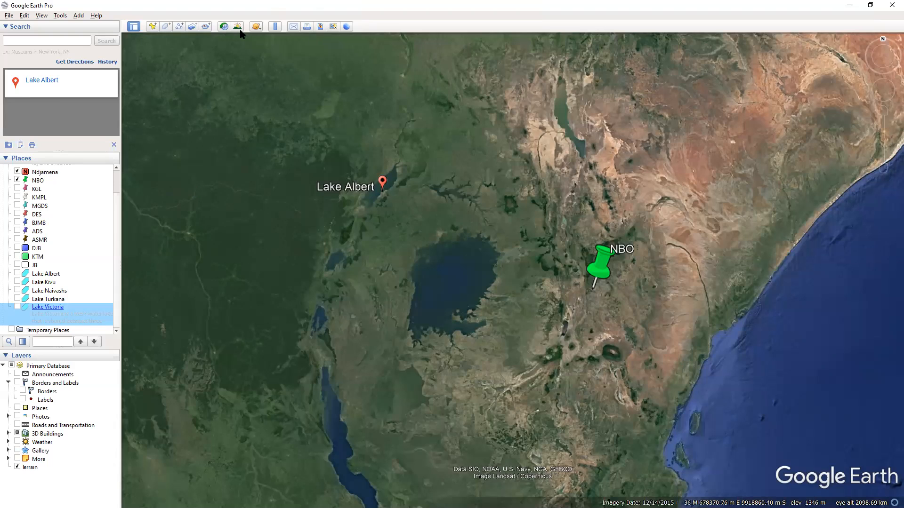
Examine the terrain from the NBO placemark to the Indian Ocean coast, looking for the river course that reaches the sea.
click(192, 26)
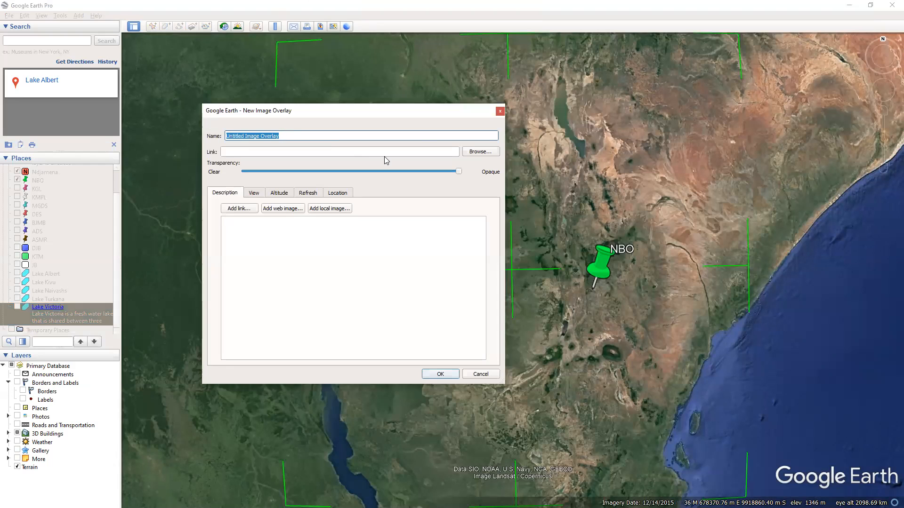
click(499, 112)
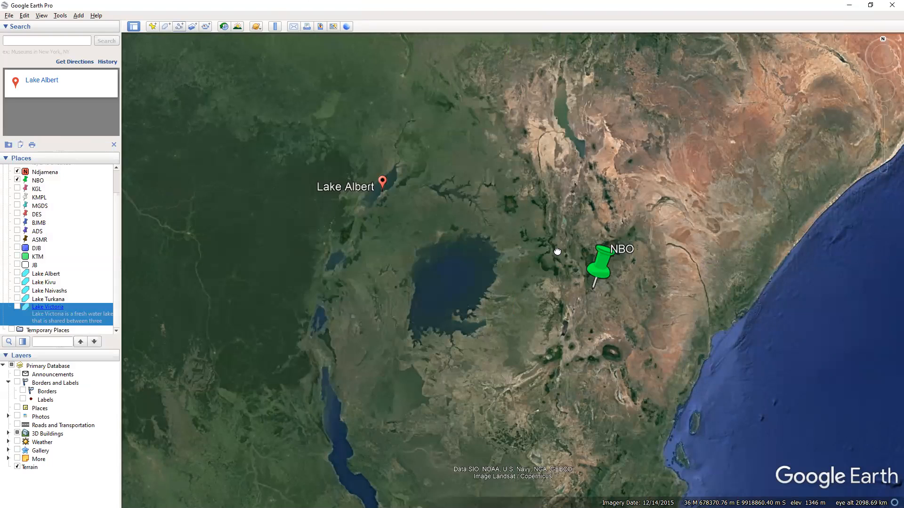
scroll(558, 252, up, 3)
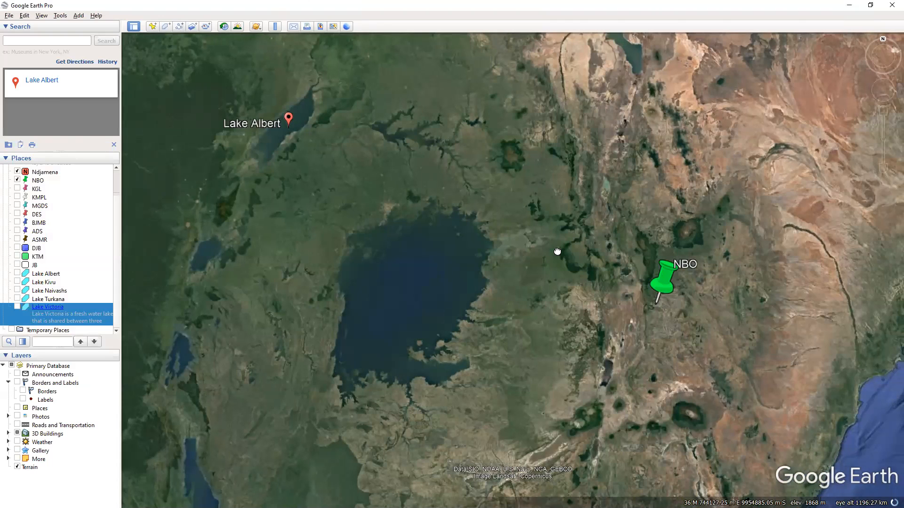
drag(558, 252, 428, 272)
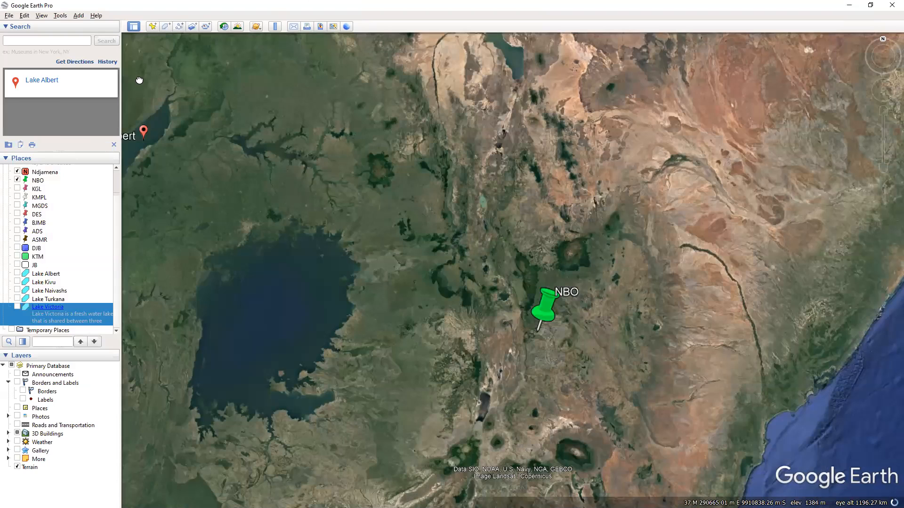
scroll(558, 301, up, 2)
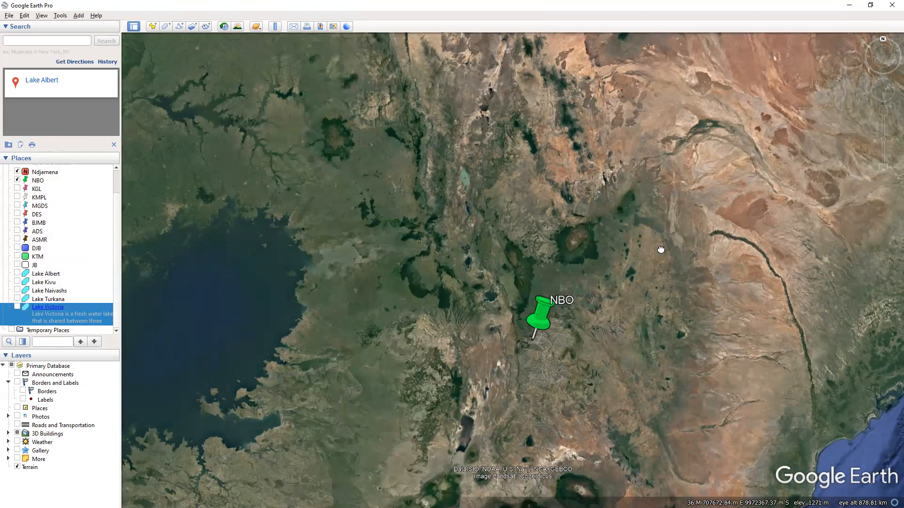
drag(603, 326, 450, 257)
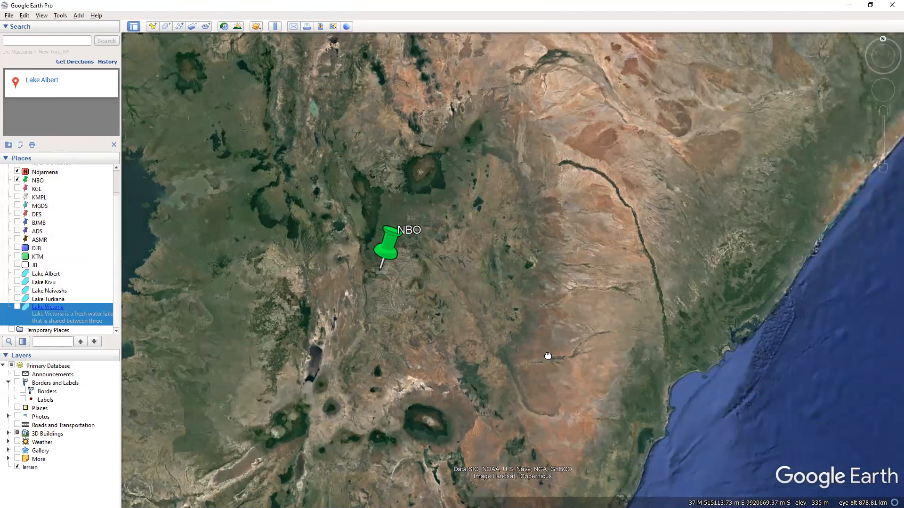
scroll(548, 356, up, 5)
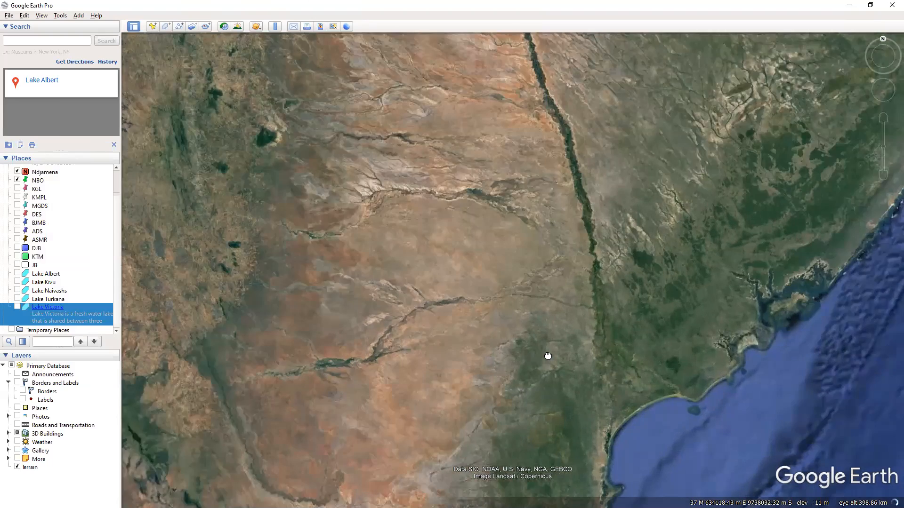
scroll(548, 357, down, 2)
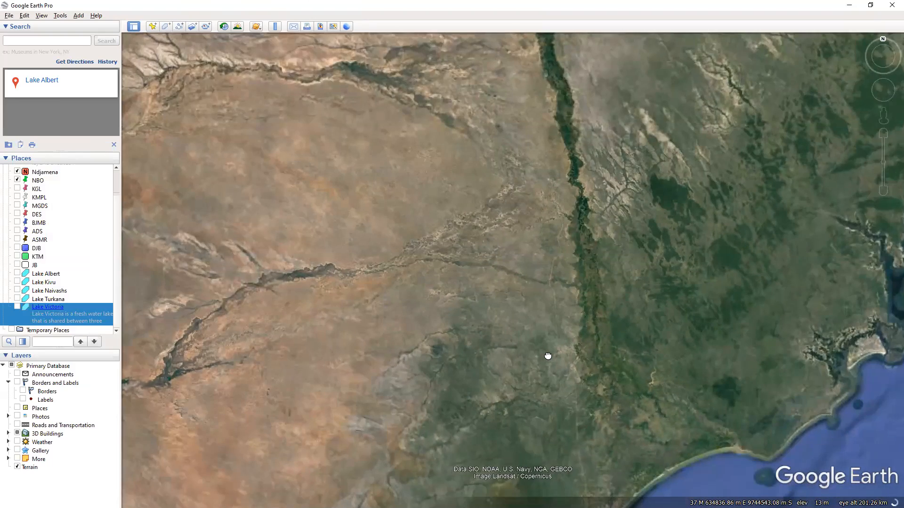
scroll(548, 356, up, 1)
scroll(548, 357, up, 3)
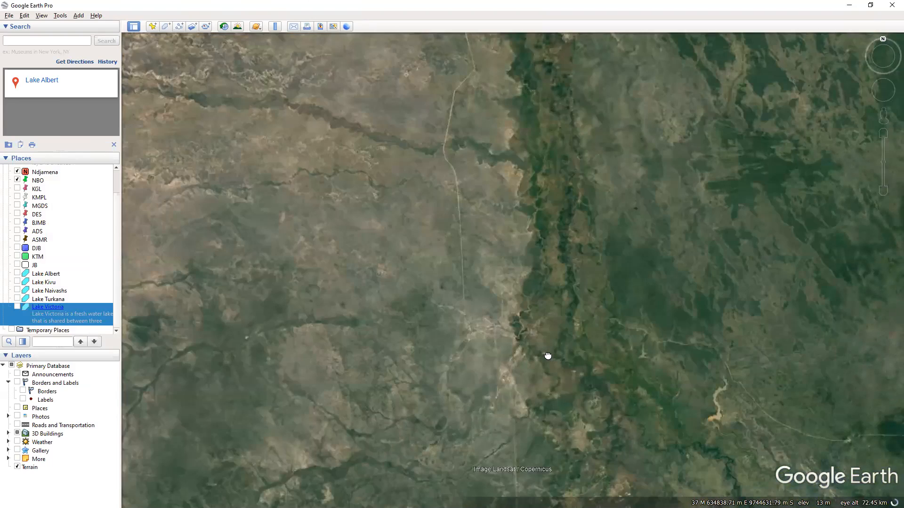
scroll(548, 356, down, 1)
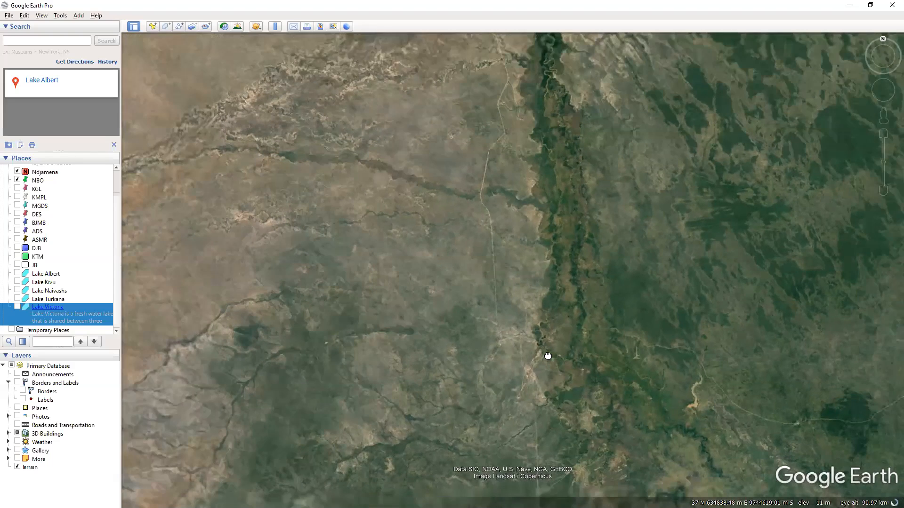
scroll(548, 357, down, 5)
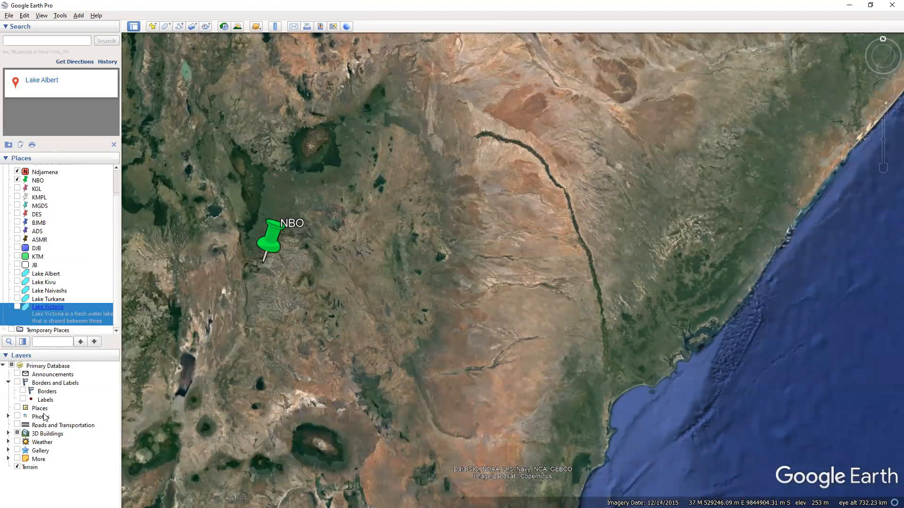
Turn on the Borders and Labels layer and locate the river mouth at Kipini on the Kenyan coast.
click(17, 384)
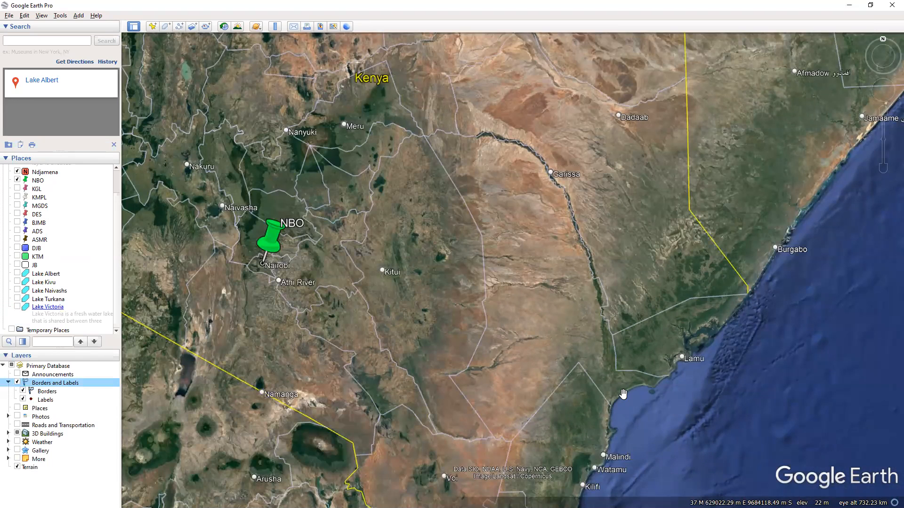
scroll(623, 394, up, 2)
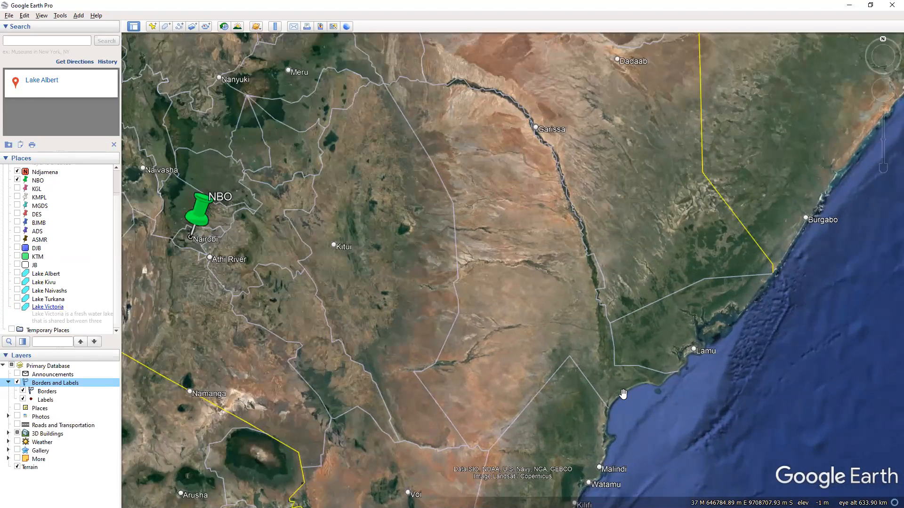
scroll(623, 394, up, 5)
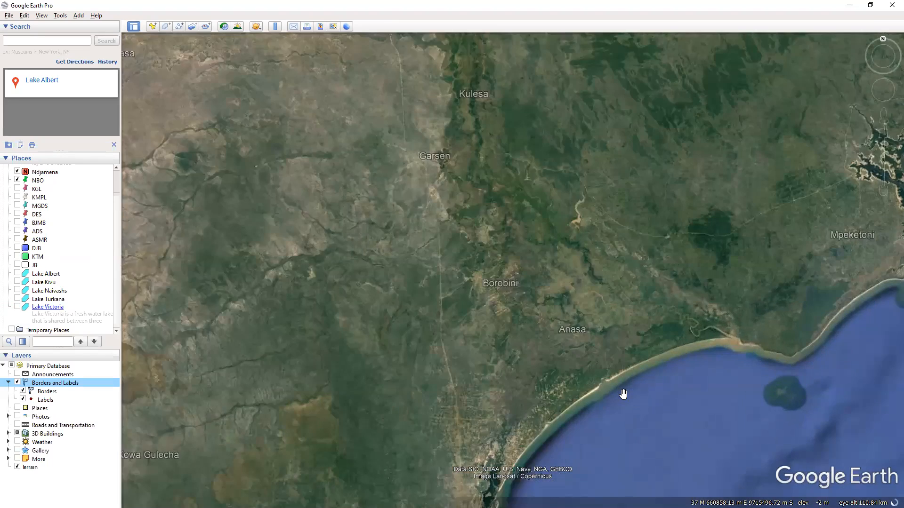
scroll(659, 339, up, 2)
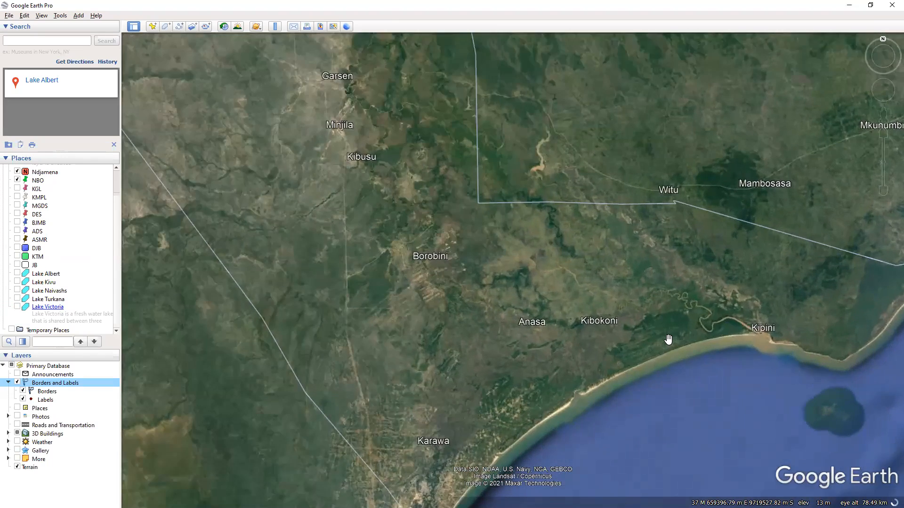
scroll(588, 375, up, 2)
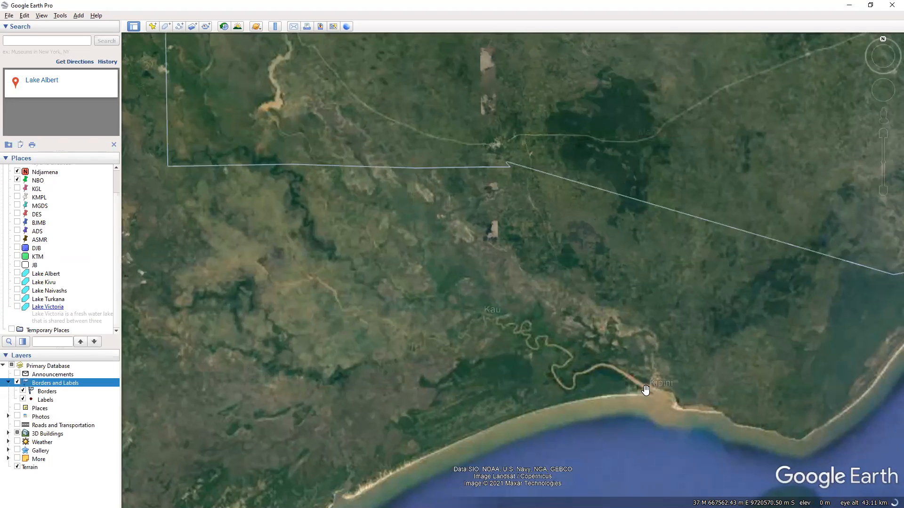
scroll(650, 391, up, 2)
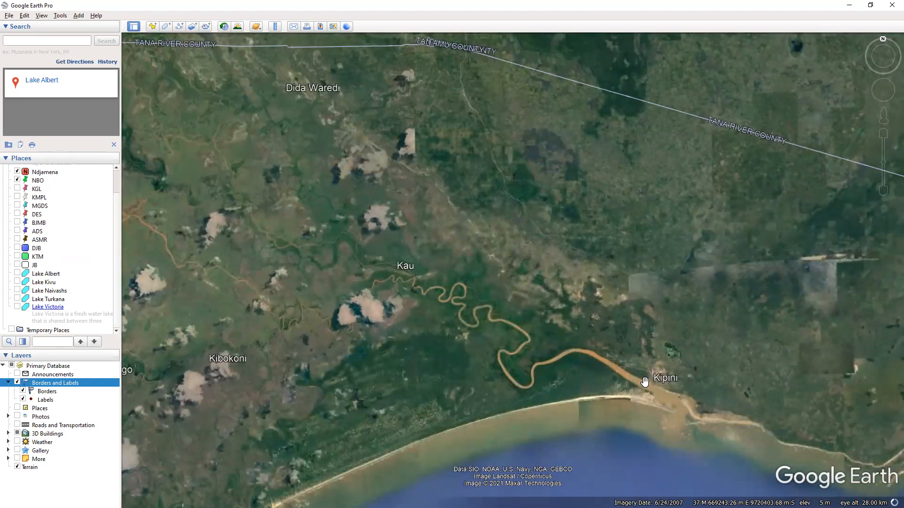
Follow the Tana River's course inland from Kipini past Moa to the Garsen and Idsowe area.
drag(439, 367, 482, 380)
drag(322, 272, 398, 302)
drag(196, 151, 396, 289)
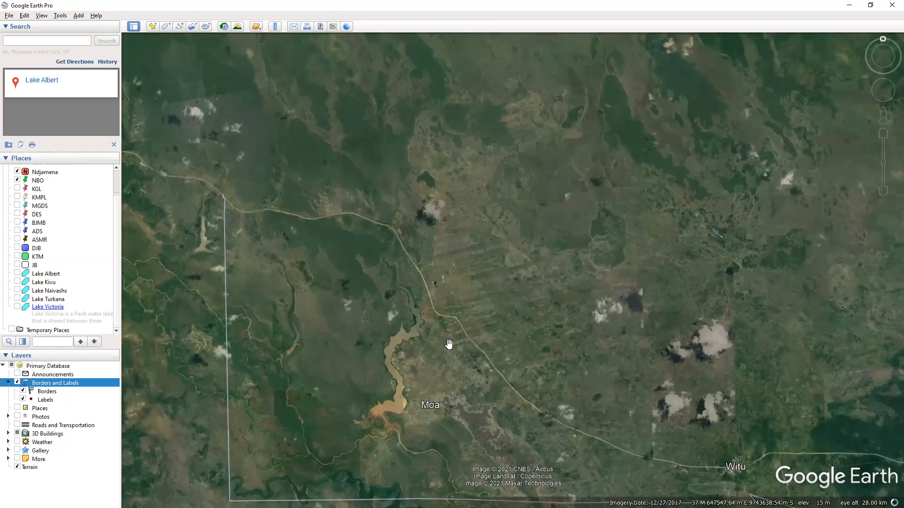
scroll(449, 344, down, 4)
scroll(319, 349, up, 5)
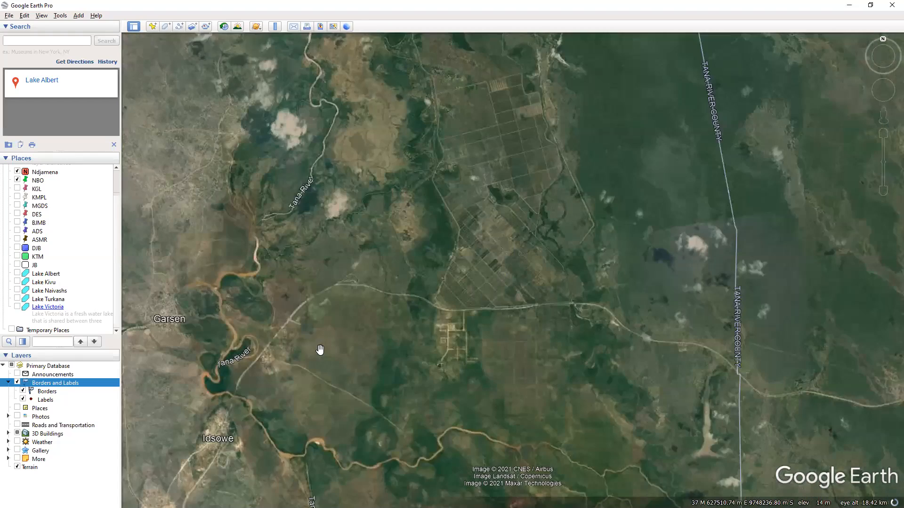
drag(399, 292, 419, 272)
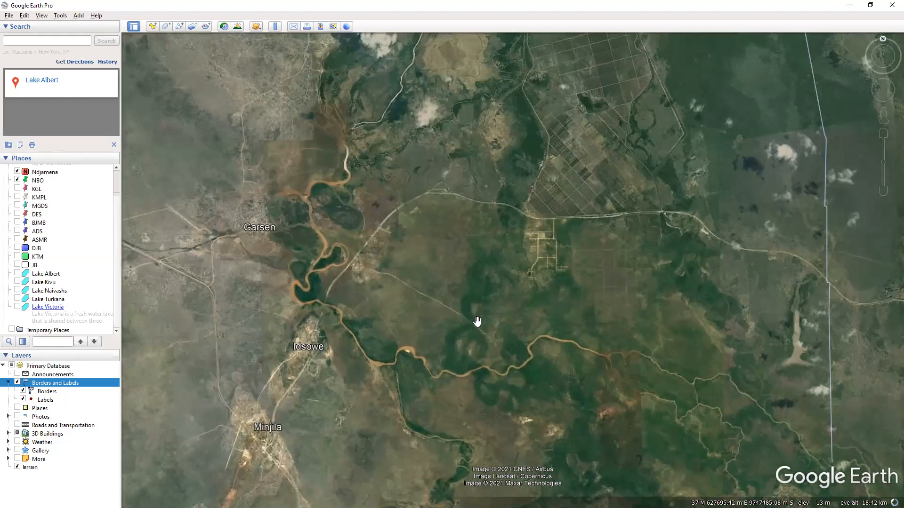
scroll(537, 284, up, 3)
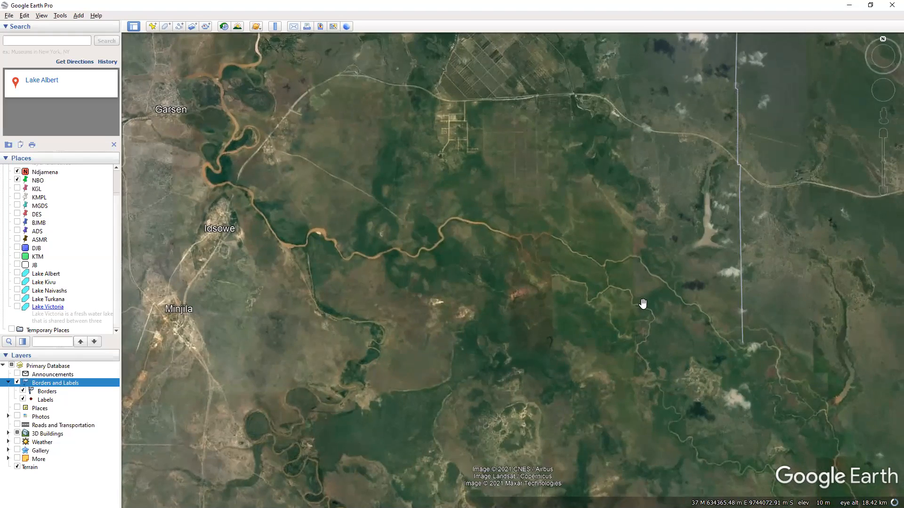
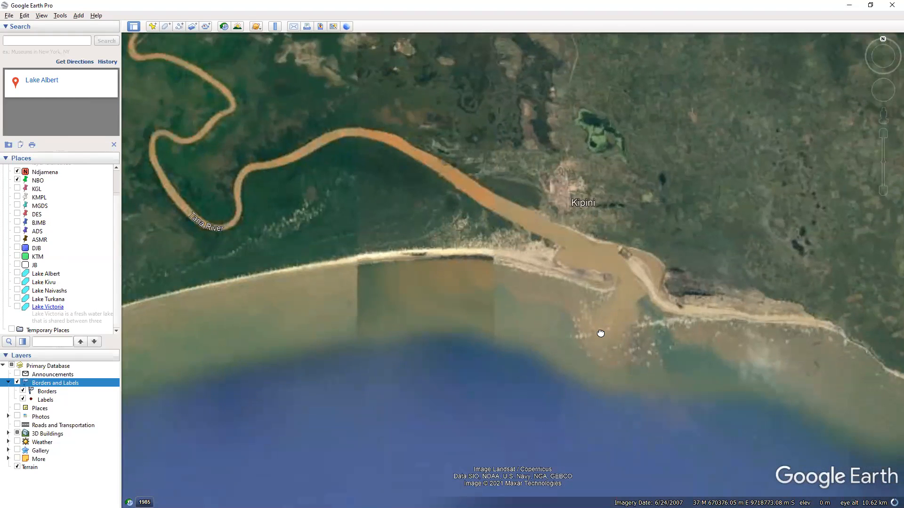
Start a new path named River Tana with the river mouth at Kipini left uncovered for tracing.
click(178, 27)
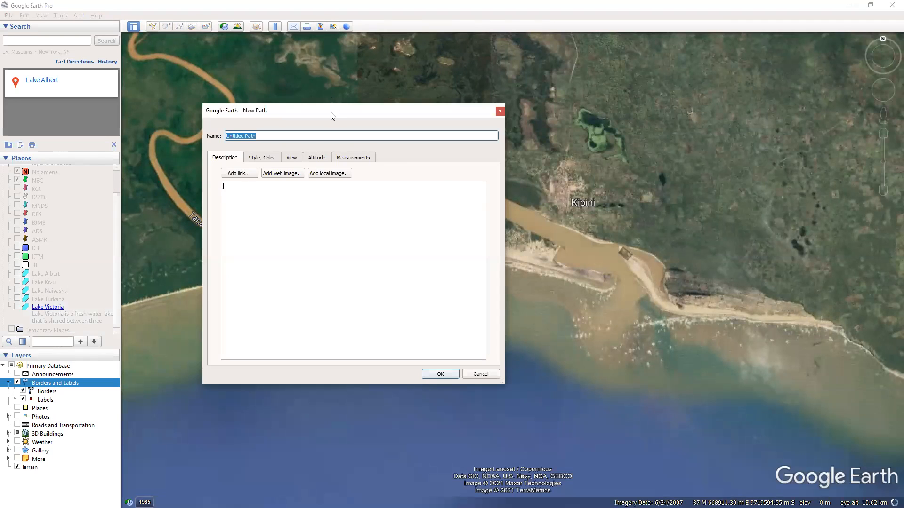
drag(332, 116, 246, 225)
text(River Tana)
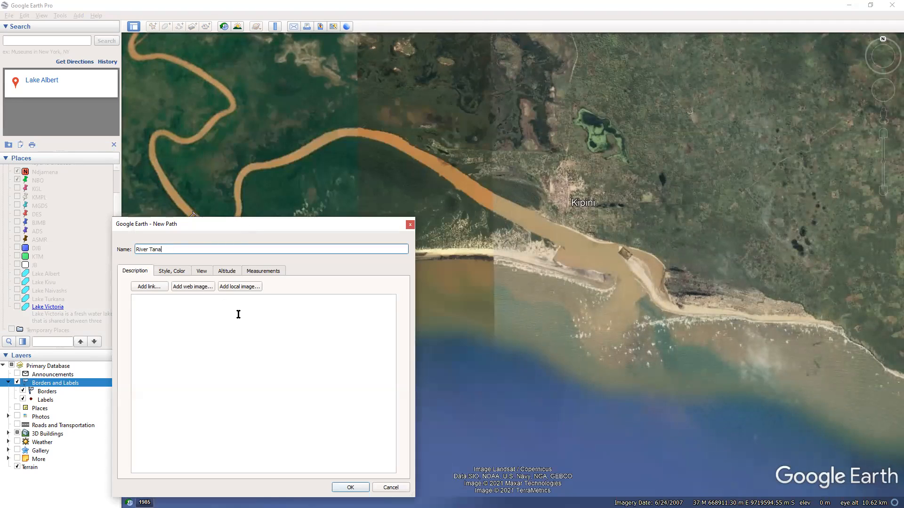
Trace the River Tana path from the sea mouth past Kipini along the wide lower channel to the first sharp bend inland.
click(633, 293)
click(603, 259)
click(573, 241)
click(534, 223)
click(496, 202)
click(473, 187)
click(443, 169)
click(418, 153)
click(391, 140)
click(367, 131)
click(348, 131)
click(328, 133)
click(308, 148)
click(282, 158)
click(252, 163)
click(245, 171)
click(237, 183)
click(236, 192)
Extend the path upstream around the deep U-shaped bend and along the following S-curve northwest of Kipini, keeping points on the channel.
scroll(244, 214, down, 3)
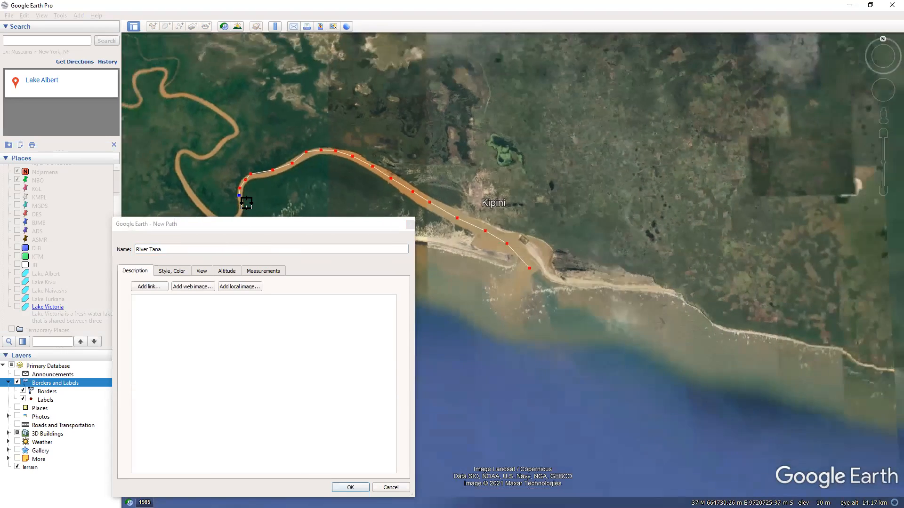
scroll(203, 214, down, 3)
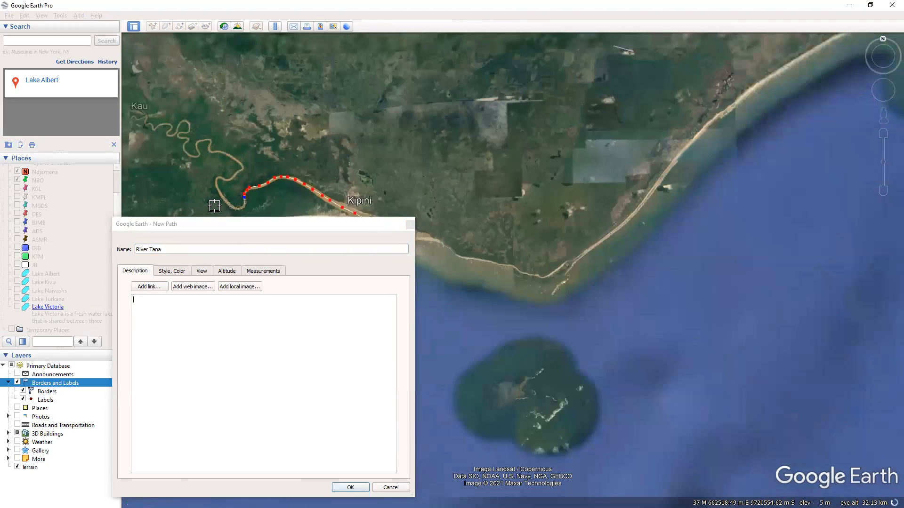
scroll(217, 213, up, 5)
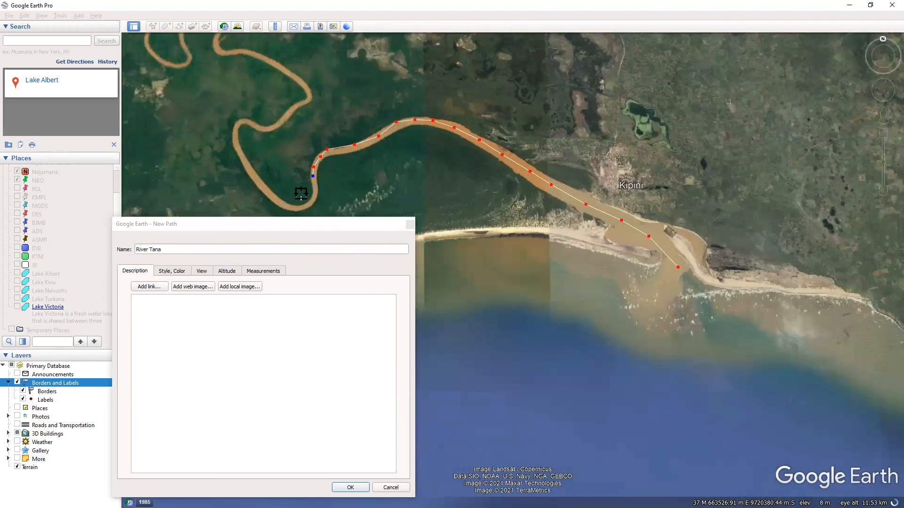
click(312, 202)
click(302, 205)
click(256, 183)
click(246, 167)
click(240, 151)
click(236, 140)
click(235, 129)
click(238, 124)
click(245, 123)
click(252, 124)
click(262, 129)
click(268, 131)
click(280, 124)
click(289, 117)
click(297, 109)
click(301, 104)
click(305, 99)
click(308, 95)
click(307, 86)
click(300, 76)
click(288, 68)
click(274, 60)
click(249, 51)
click(239, 50)
click(227, 50)
click(219, 45)
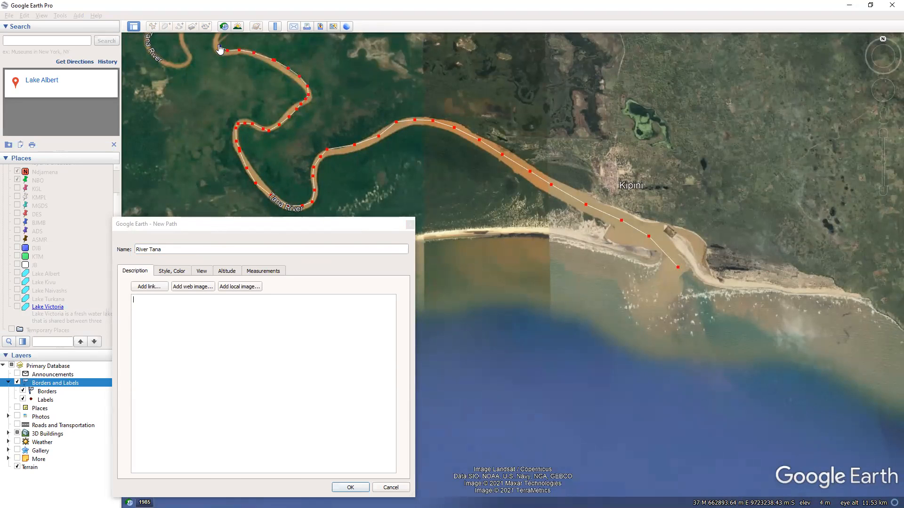
Continue the path point by point through the next two tight meanders, up to the start of the large rounded loop.
scroll(251, 95, down, 1)
scroll(251, 95, down, 2)
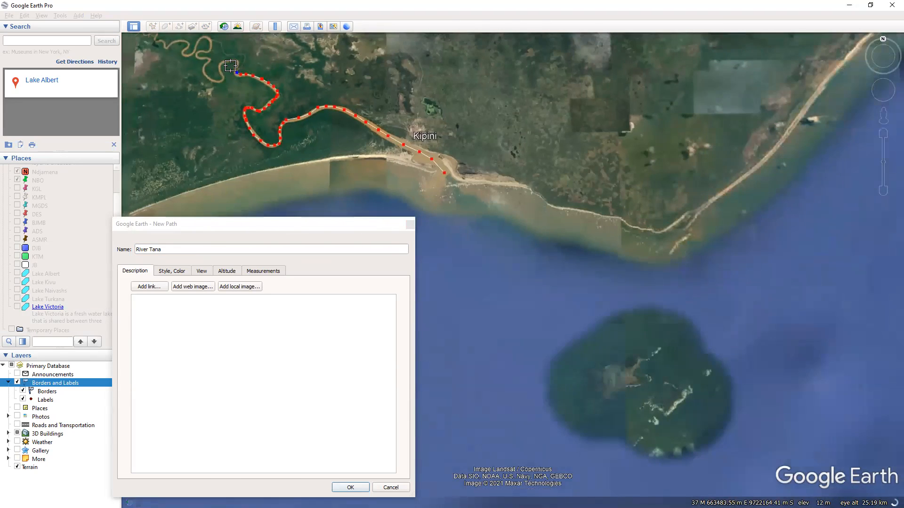
scroll(192, 61, up, 2)
scroll(192, 62, up, 4)
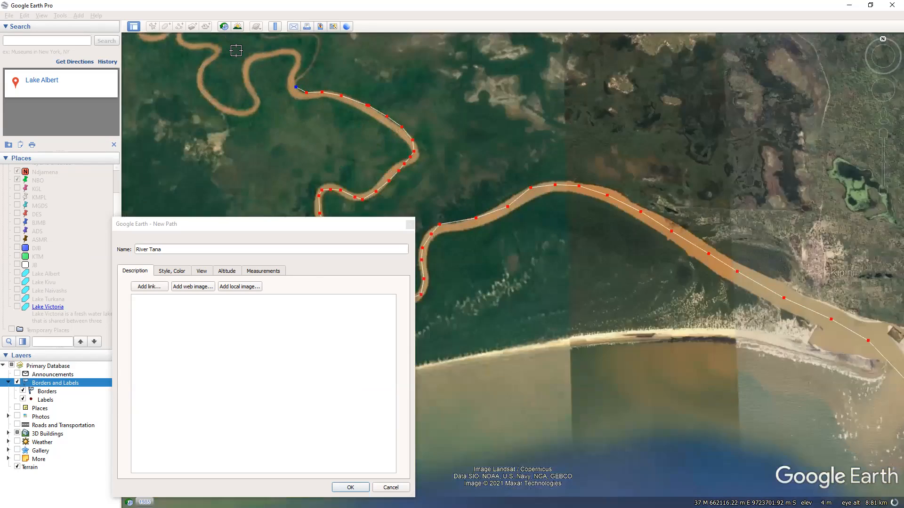
scroll(206, 80, down, 2)
scroll(346, 126, up, 3)
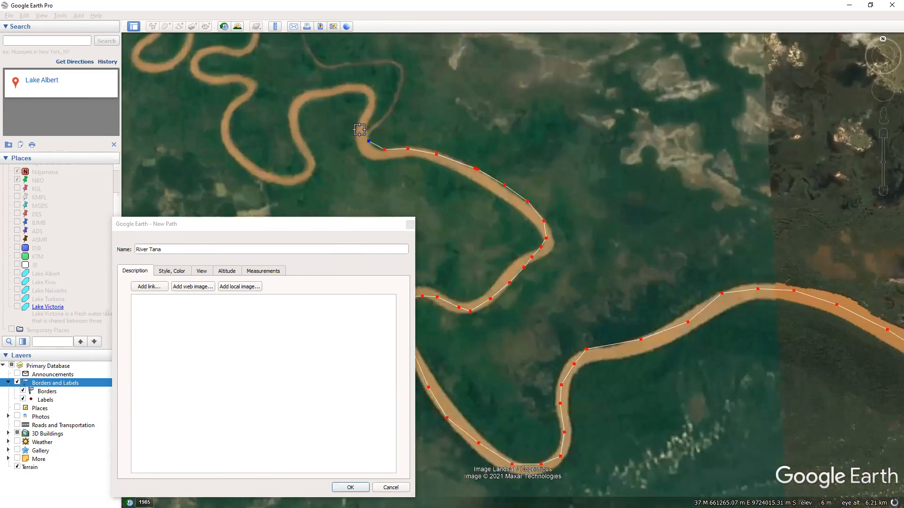
click(377, 135)
click(387, 106)
click(379, 90)
click(368, 89)
click(334, 92)
click(322, 99)
click(304, 107)
drag(304, 131, 315, 164)
click(315, 161)
click(322, 171)
click(321, 183)
click(315, 189)
click(296, 193)
click(255, 182)
click(237, 160)
click(228, 140)
click(227, 135)
click(227, 123)
click(237, 109)
click(244, 100)
click(253, 93)
click(257, 86)
click(247, 78)
click(220, 82)
click(215, 80)
click(197, 70)
click(196, 65)
click(206, 51)
click(220, 49)
click(236, 52)
click(248, 51)
click(261, 41)
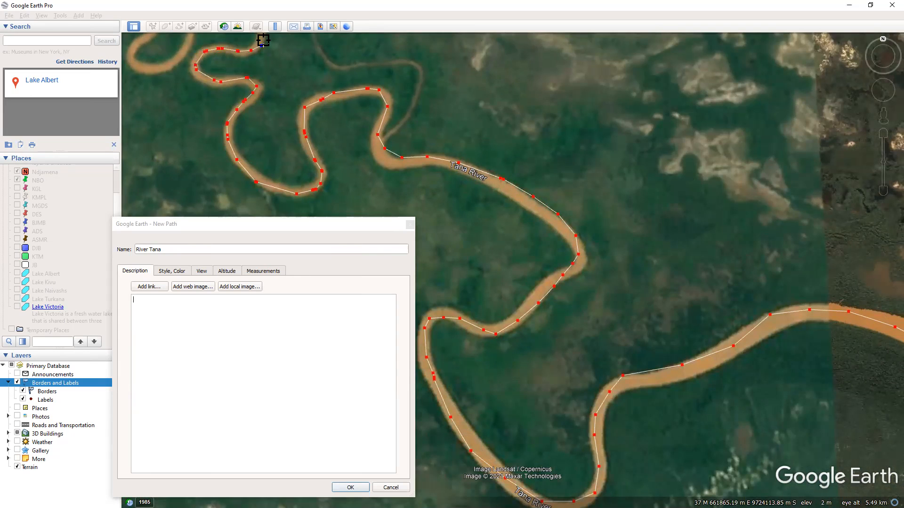
Trace the path around the large rounded loop and the smaller bends west of it, ending just short of the river fork at Kau.
scroll(301, 115, down, 5)
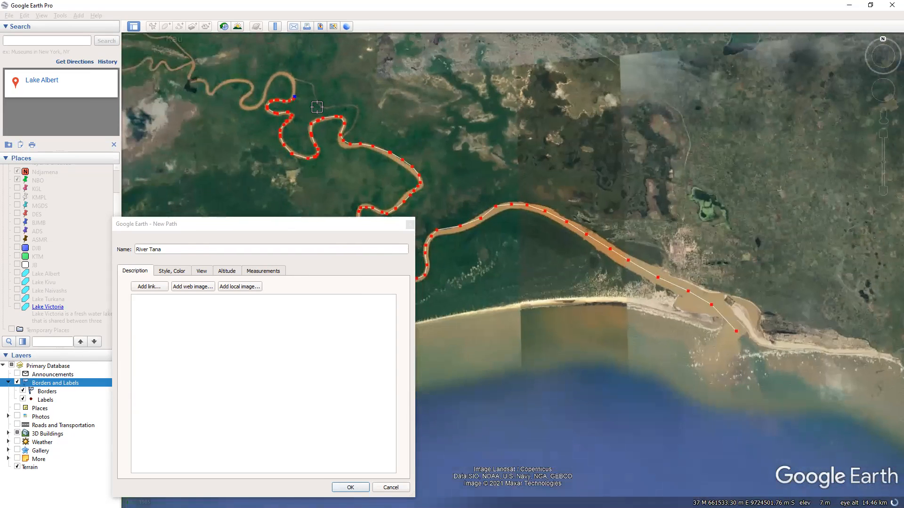
scroll(278, 84, up, 3)
mouse_move(326, 105)
mouse_down()
mouse_move(294, 73)
mouse_move(275, 85)
mouse_move(261, 117)
mouse_up()
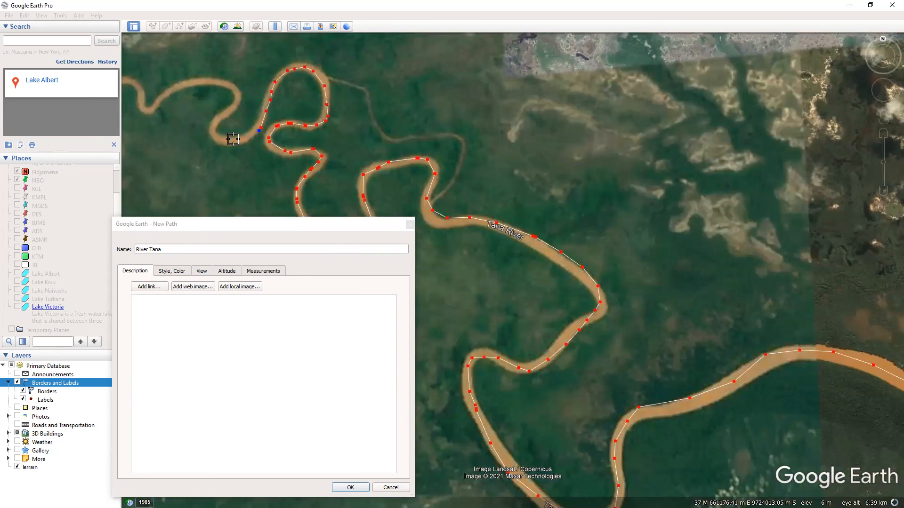
drag(233, 139, 220, 115)
click(183, 85)
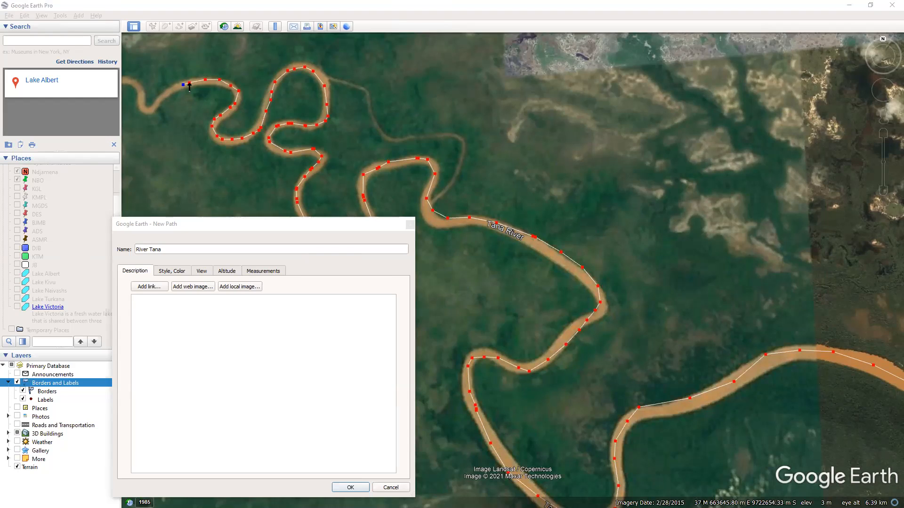
drag(183, 85, 146, 109)
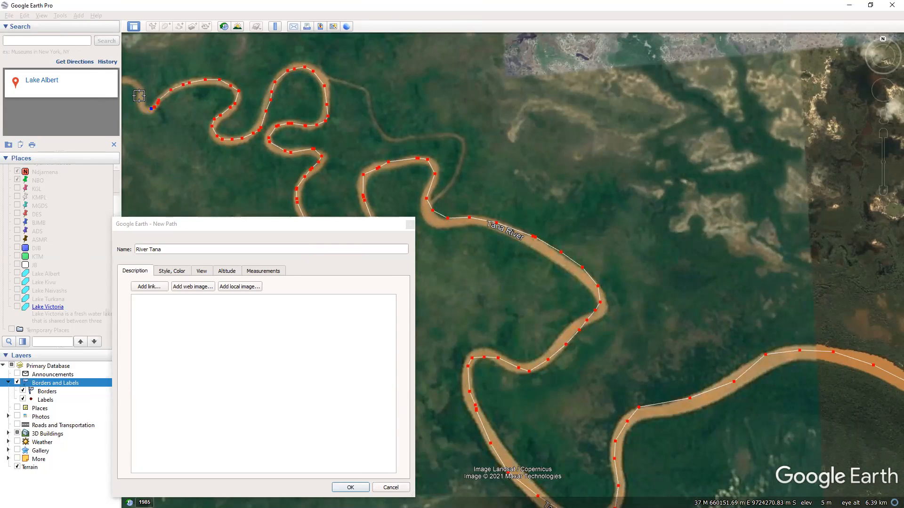
click(139, 93)
click(132, 83)
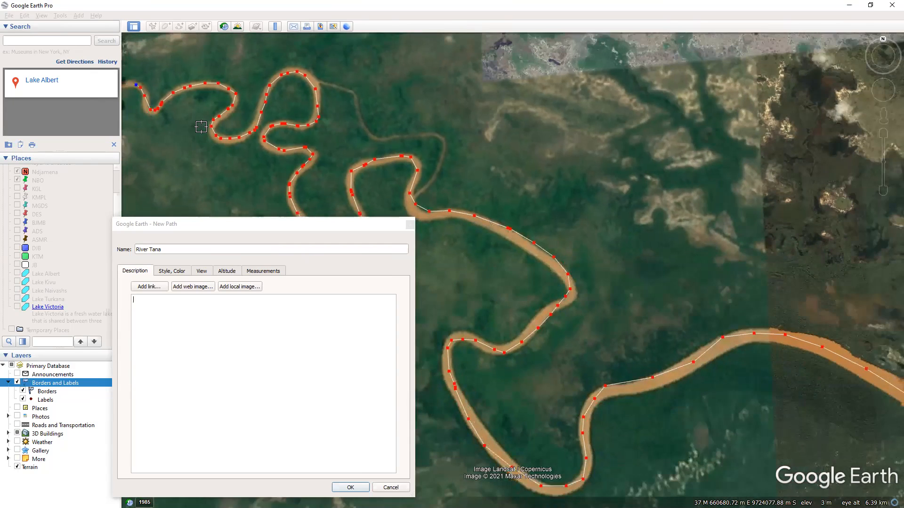
Move the New Path dialog clear of the river channels west of Kau.
scroll(201, 126, down, 1)
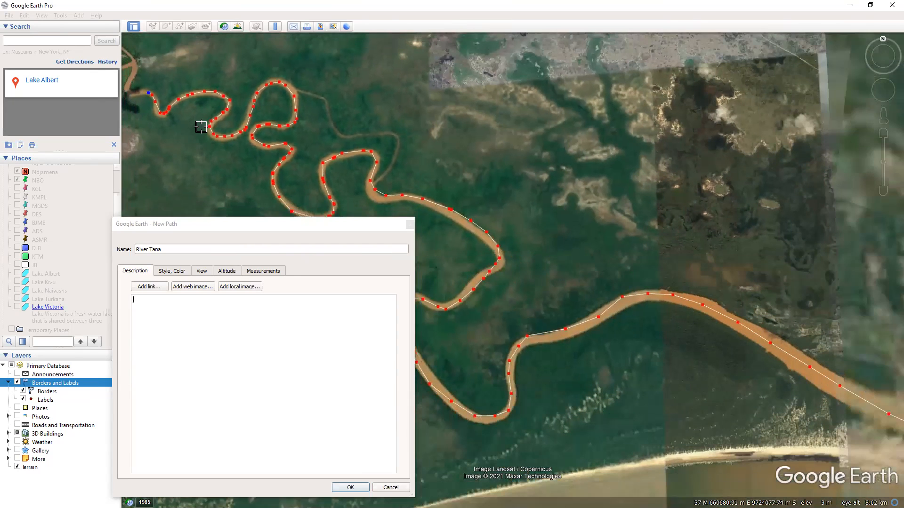
scroll(201, 127, down, 5)
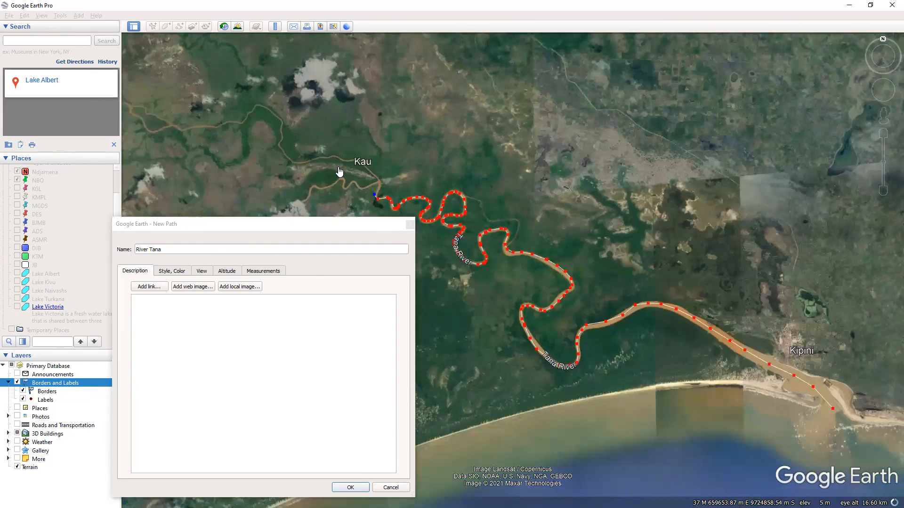
scroll(339, 170, down, 2)
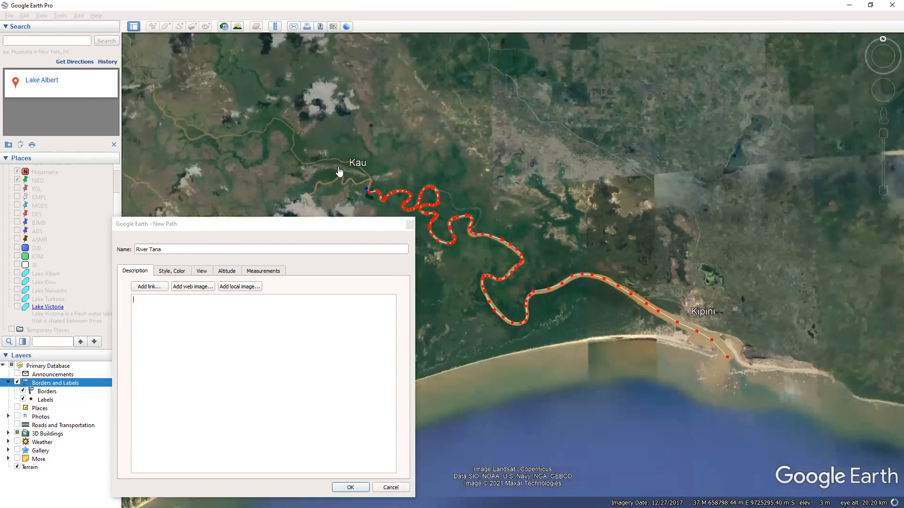
scroll(284, 176, down, 3)
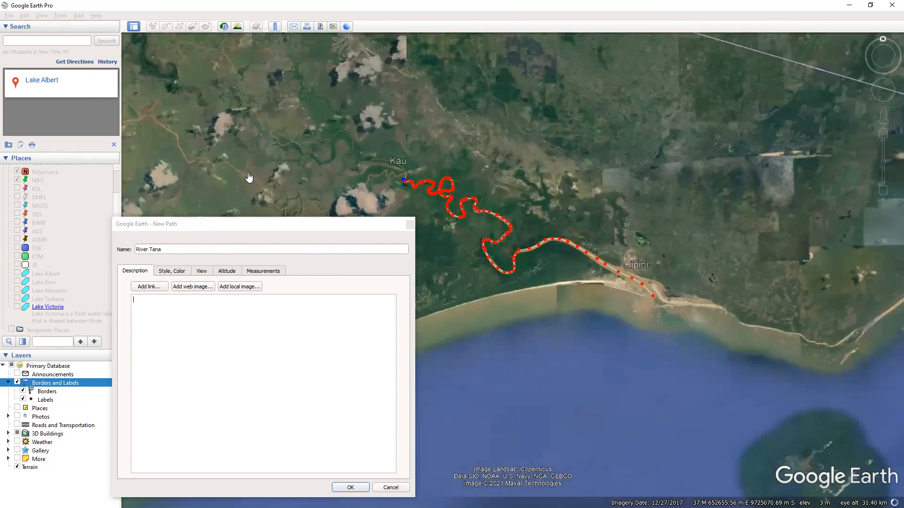
scroll(249, 177, up, 2)
scroll(249, 177, up, 3)
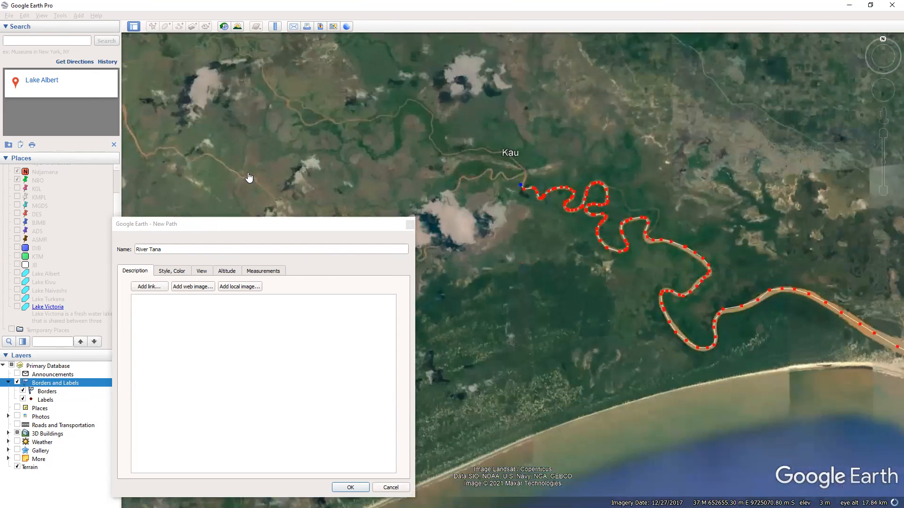
scroll(541, 278, down, 1)
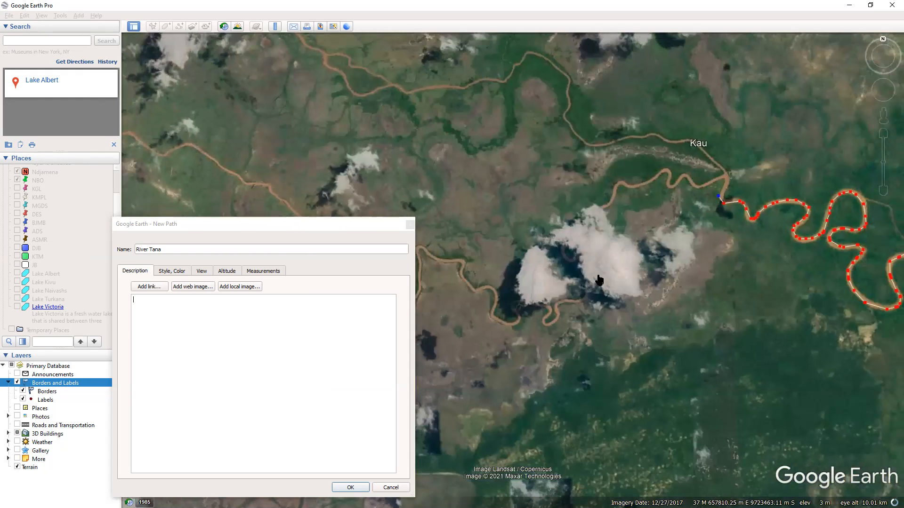
scroll(567, 274, down, 3)
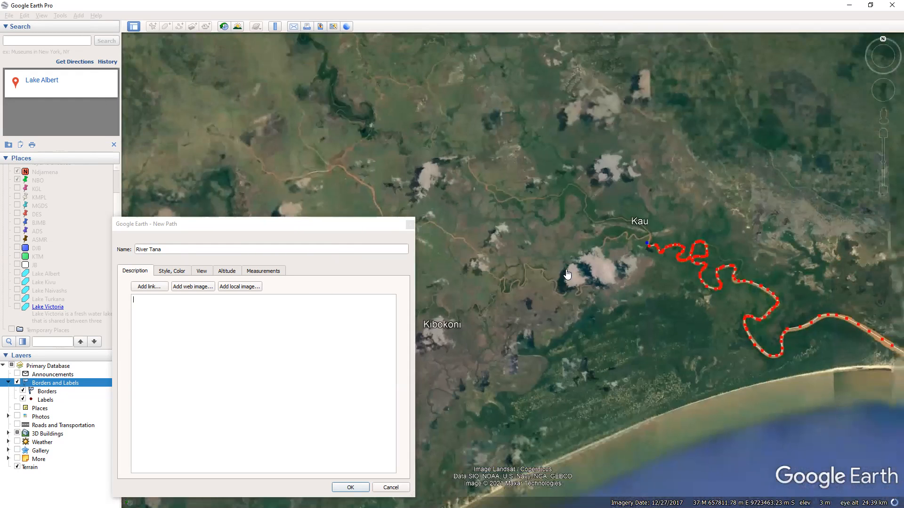
click(228, 225)
drag(253, 225, 149, 154)
Examine the channels between Kau, Dida Waredi, Moa and Borobini to determine which one continues the Tana upstream.
scroll(395, 192, down, 4)
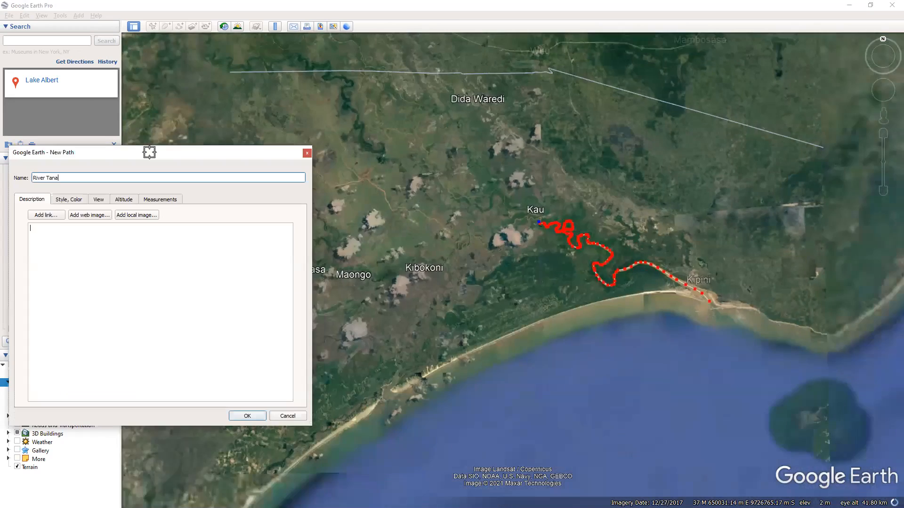
scroll(506, 229, up, 5)
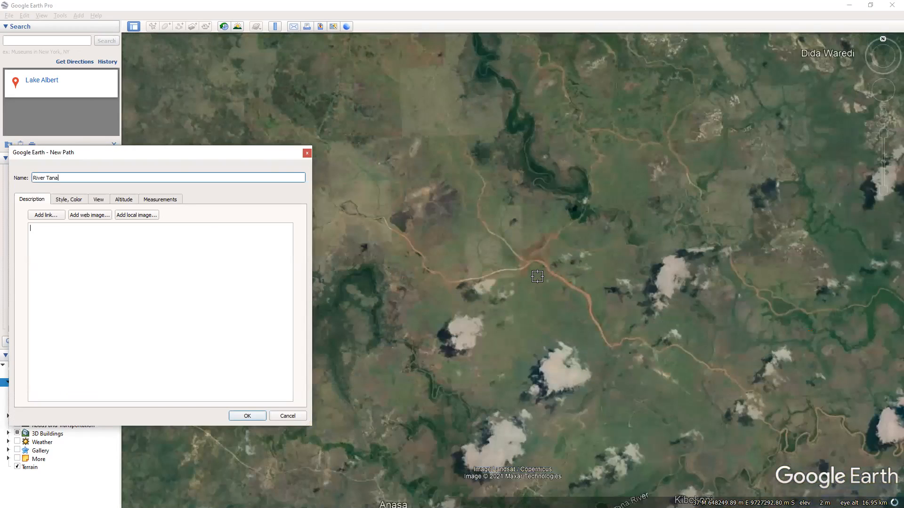
scroll(621, 309, up, 2)
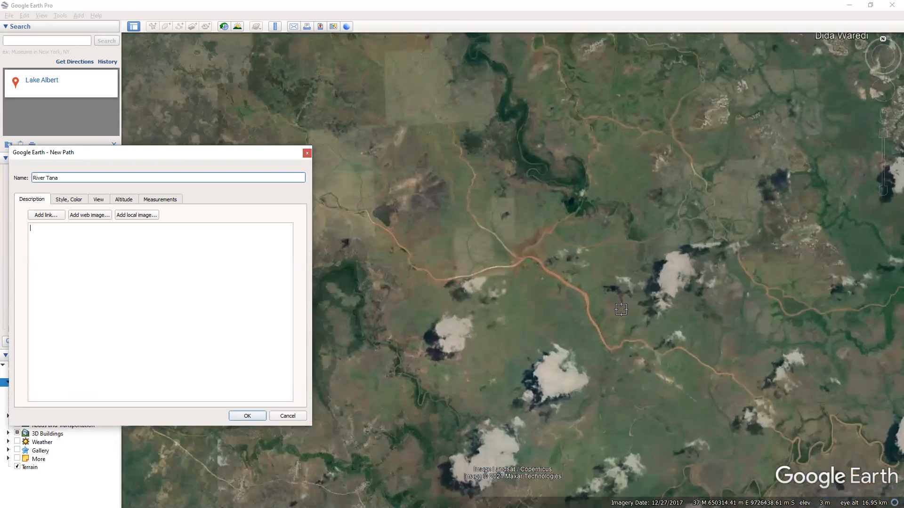
scroll(622, 309, up, 1)
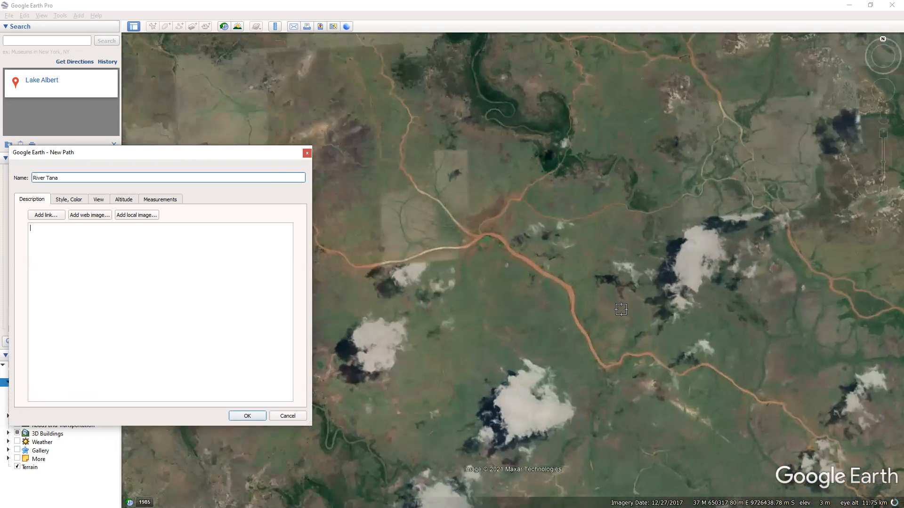
scroll(622, 310, up, 1)
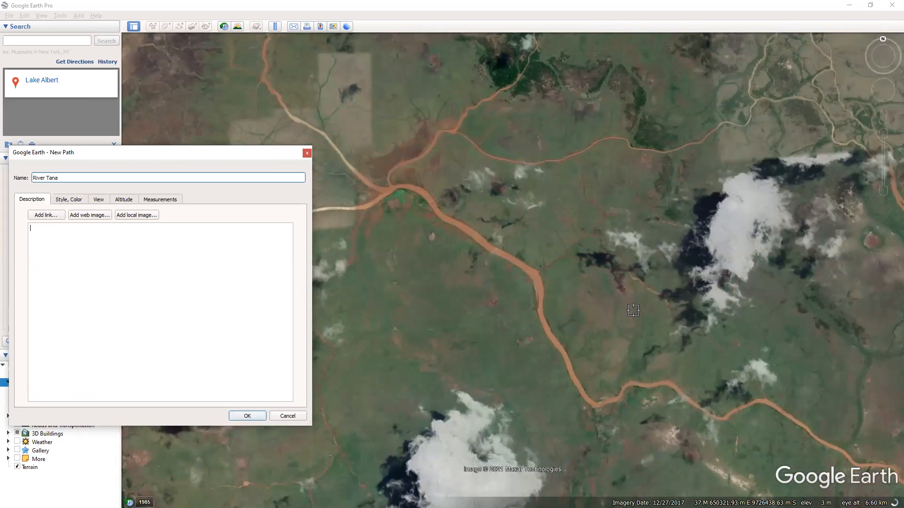
scroll(688, 314, down, 5)
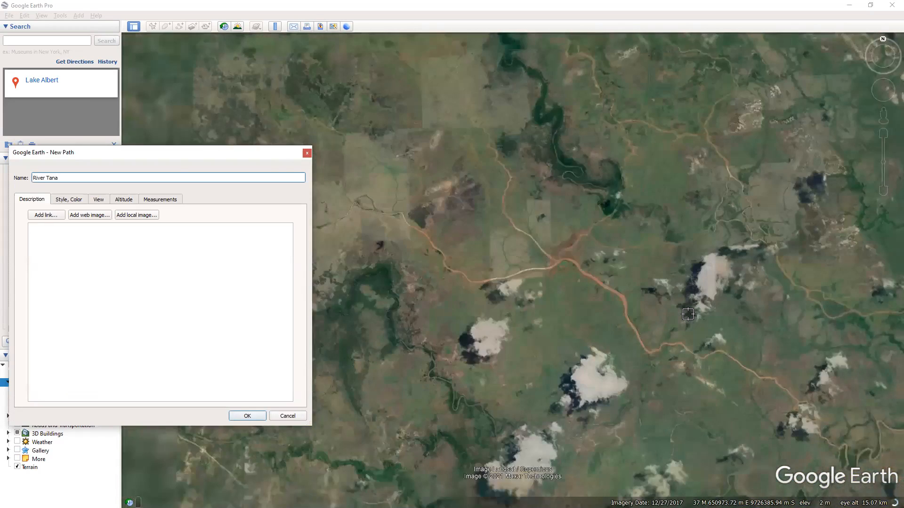
scroll(746, 315, down, 2)
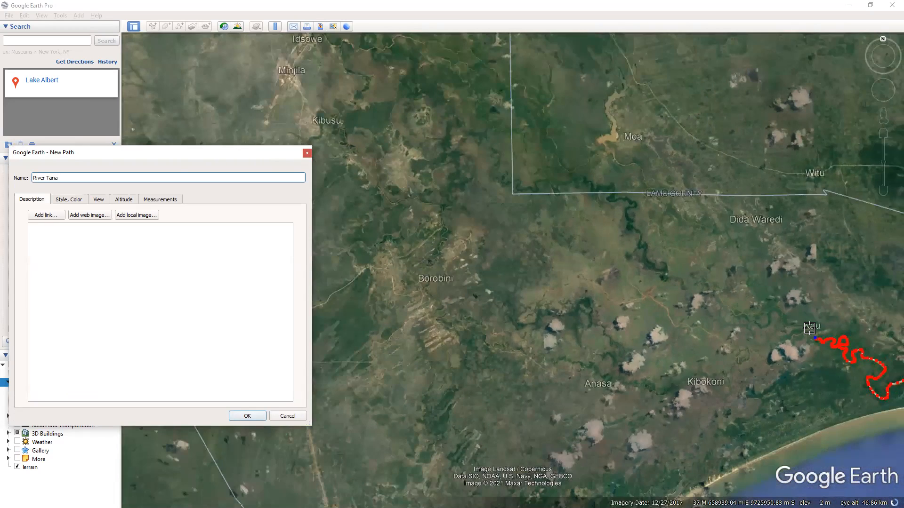
scroll(794, 308, up, 3)
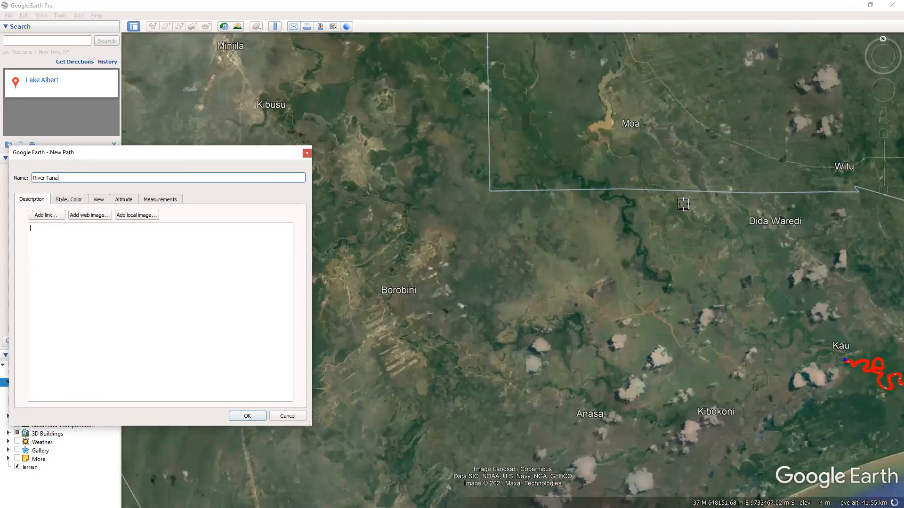
scroll(751, 191, up, 2)
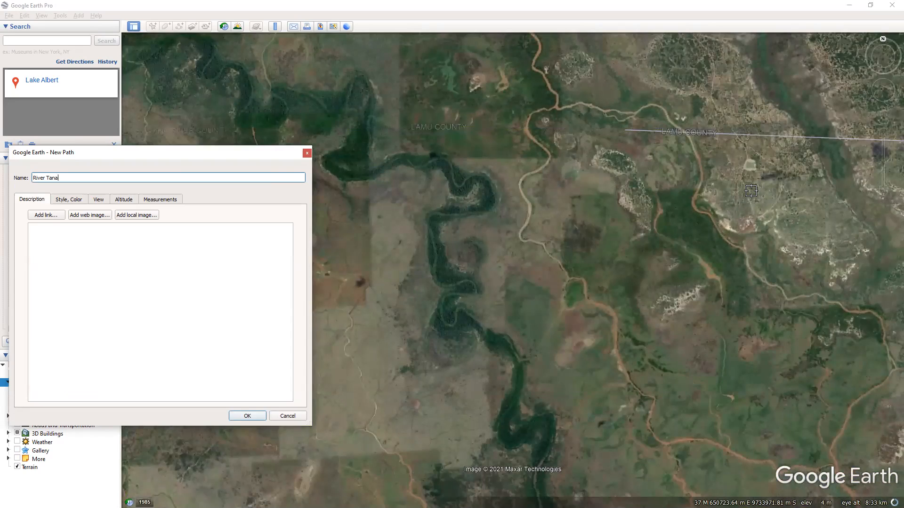
scroll(751, 190, up, 1)
scroll(751, 190, up, 3)
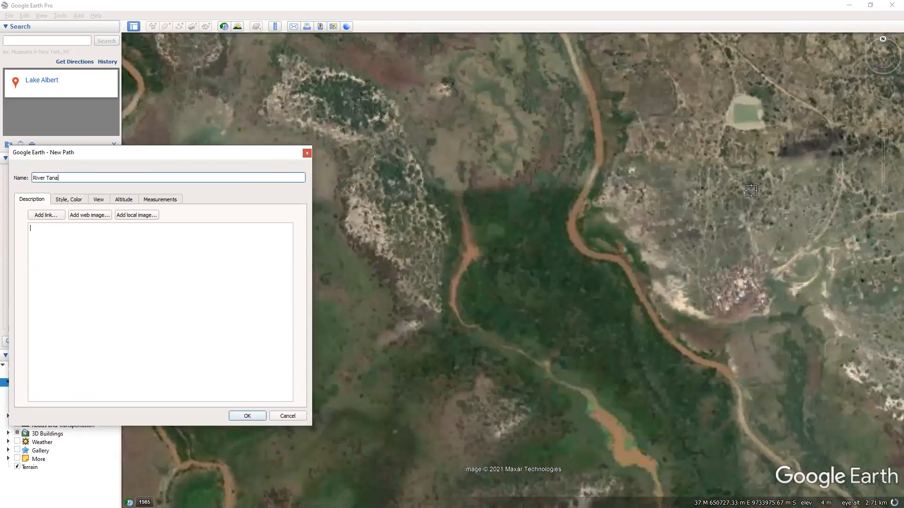
scroll(751, 191, down, 4)
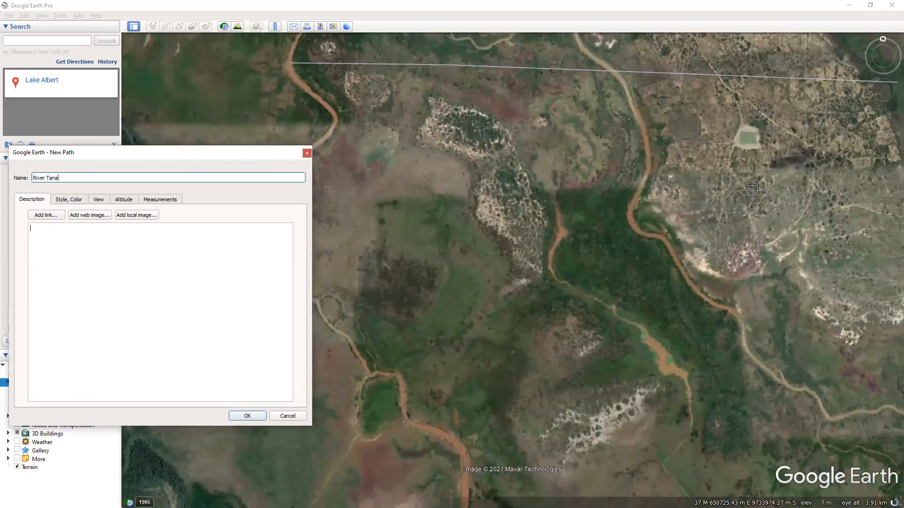
scroll(752, 191, down, 4)
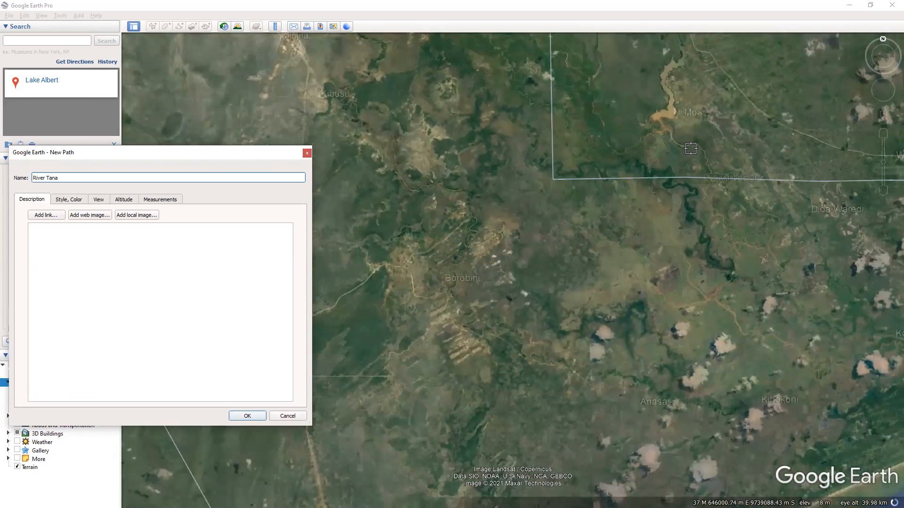
scroll(840, 292, up, 2)
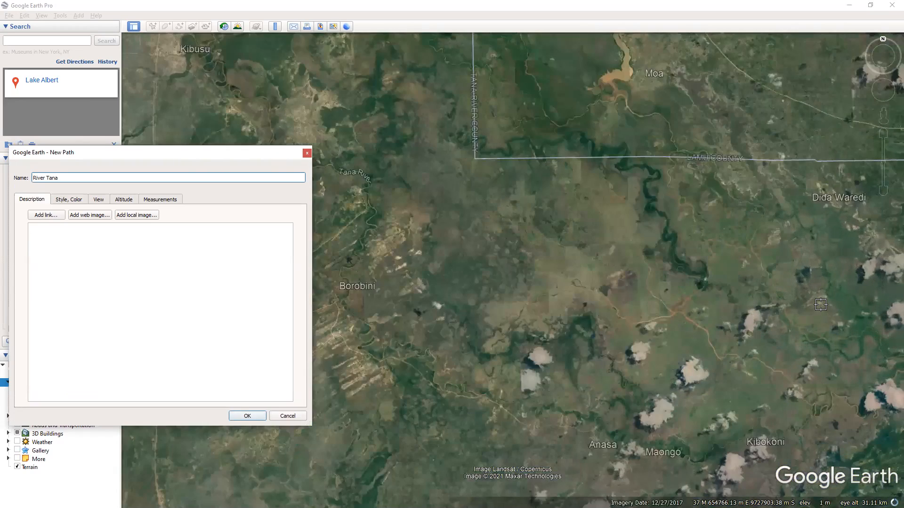
scroll(840, 320, up, 3)
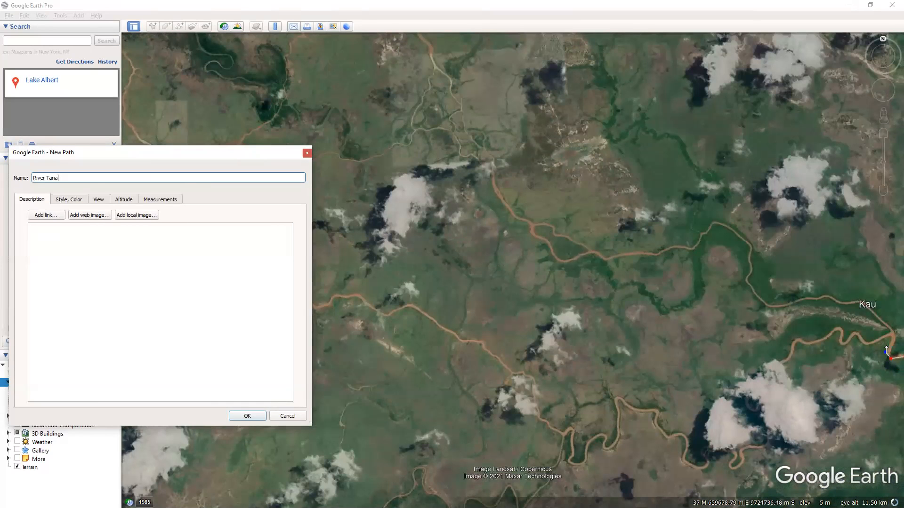
Trace the River Tana path from the fork northwest past Kau and along the channel just west of it.
click(886, 345)
click(892, 338)
click(889, 327)
click(879, 320)
click(869, 315)
click(856, 303)
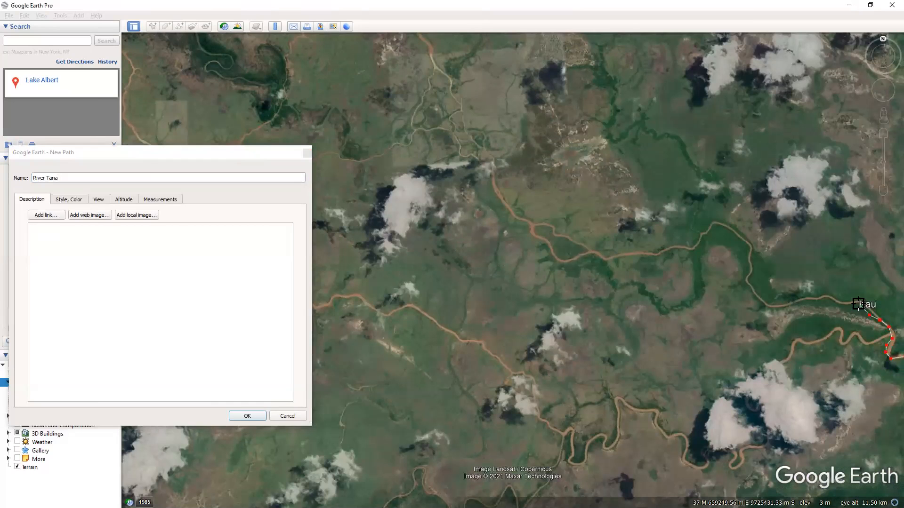
click(846, 303)
click(826, 297)
click(814, 298)
click(805, 300)
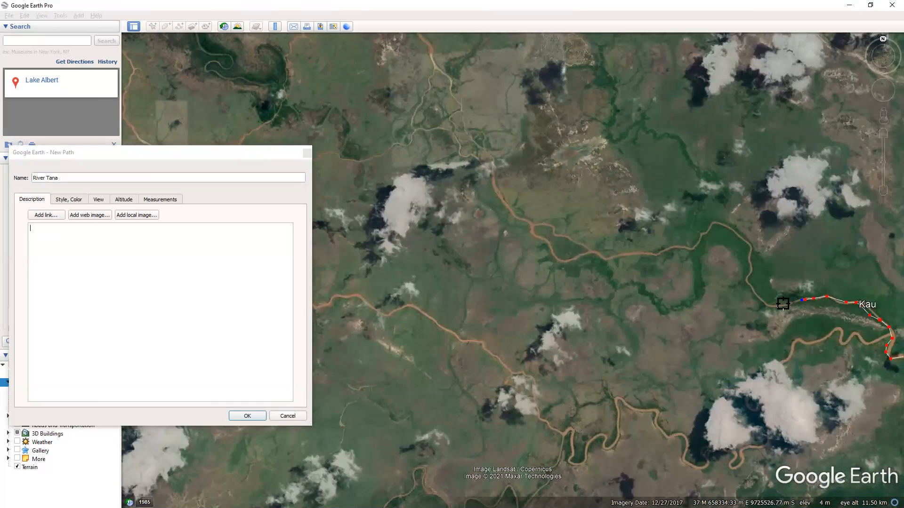
Continue the path north and over the large bend northwest of Kau.
click(758, 303)
click(756, 297)
click(745, 239)
click(733, 232)
click(724, 228)
click(718, 225)
click(706, 231)
click(700, 240)
click(695, 247)
click(683, 248)
Follow the channel west from the large bend, keeping to its southern branch, and then northwest up to the small cloud patch.
click(670, 250)
click(651, 253)
click(644, 254)
click(622, 254)
click(619, 255)
click(606, 259)
click(588, 254)
click(572, 256)
click(565, 259)
click(550, 251)
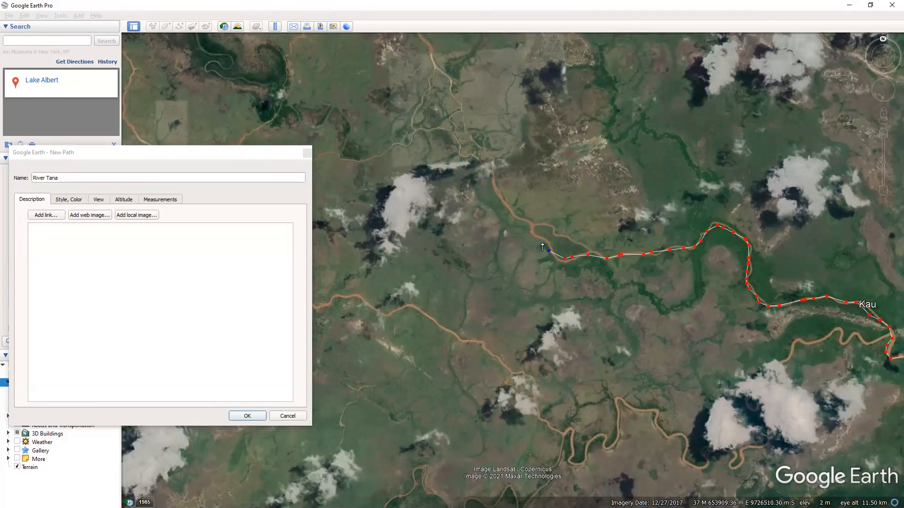
click(518, 218)
click(508, 209)
click(498, 195)
click(495, 184)
click(492, 174)
Trace the path through the braided channels north of the cloud patch, up to the river junction beyond them.
scroll(507, 160, down, 3)
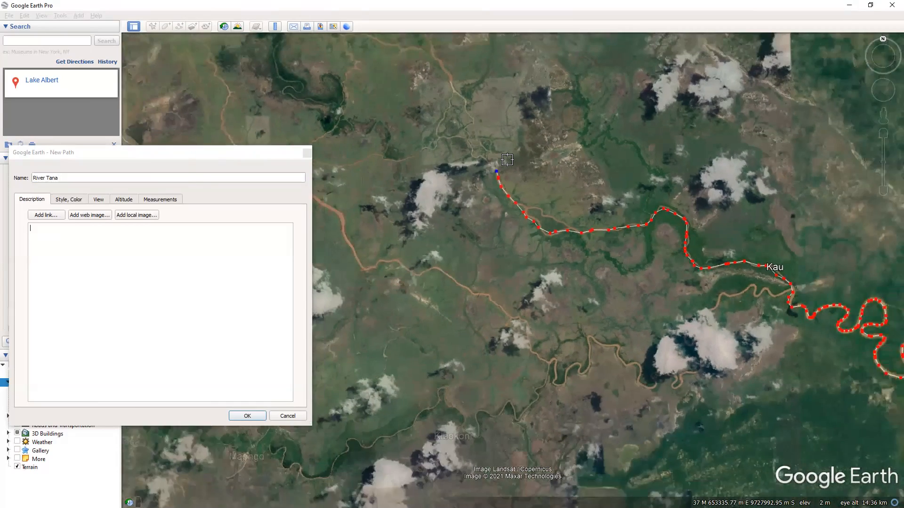
scroll(504, 159, up, 5)
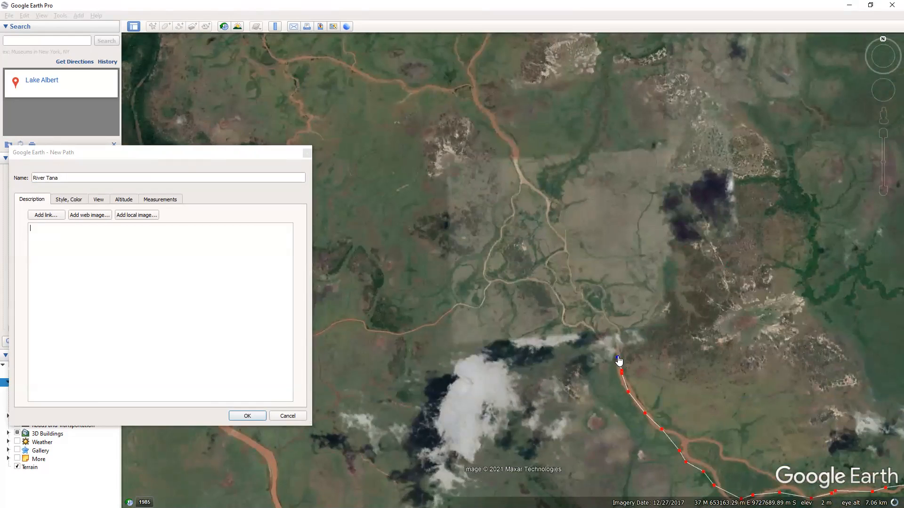
mouse_move(604, 337)
mouse_down()
mouse_move(557, 317)
mouse_move(546, 286)
mouse_move(490, 284)
mouse_move(484, 267)
mouse_move(518, 198)
mouse_move(517, 163)
mouse_move(469, 82)
mouse_up()
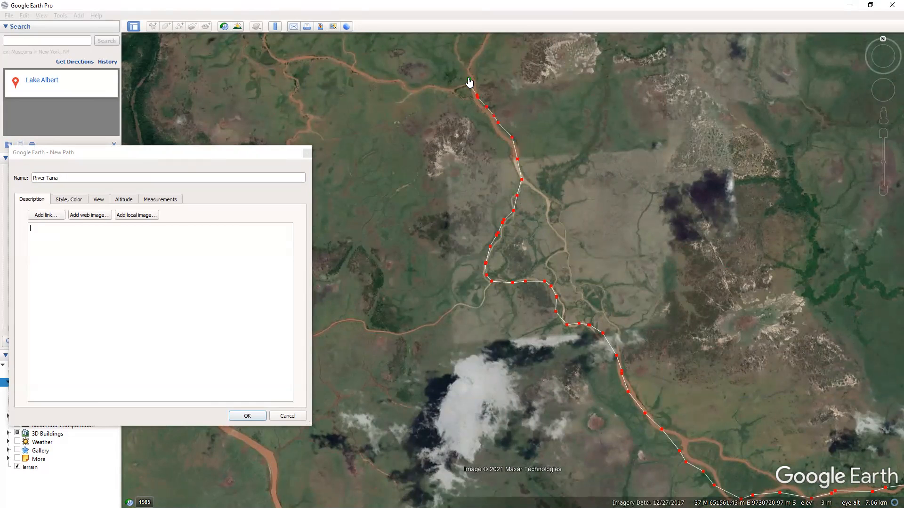
Extend the path a short way west from the river junction southwest of Dida Waredi.
scroll(505, 155, down, 10)
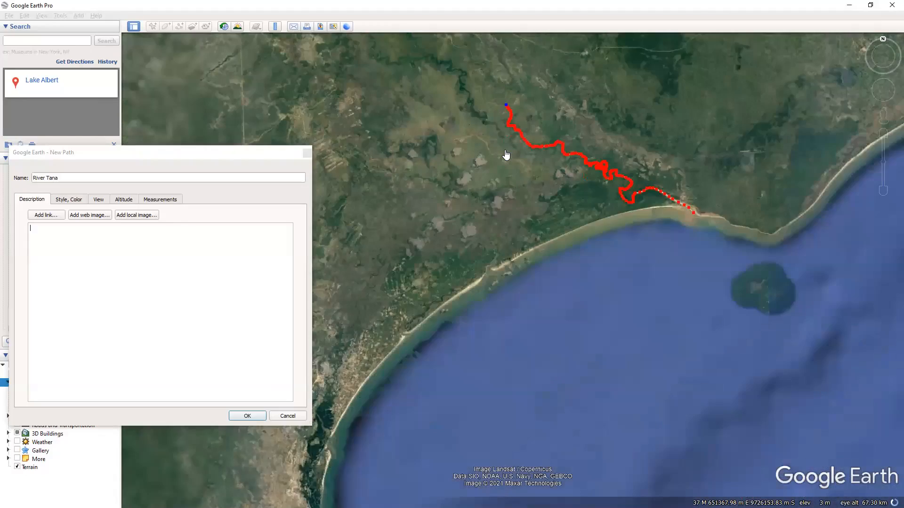
scroll(503, 151, down, 5)
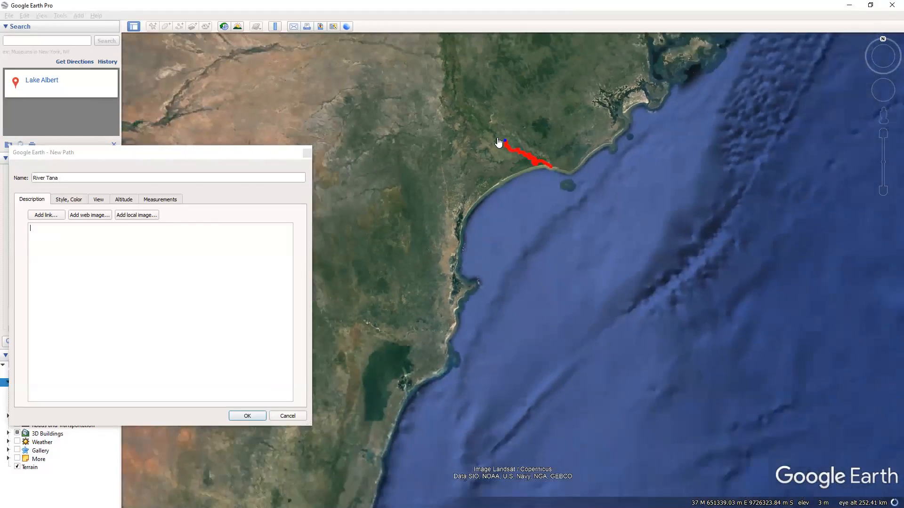
scroll(498, 142, up, 10)
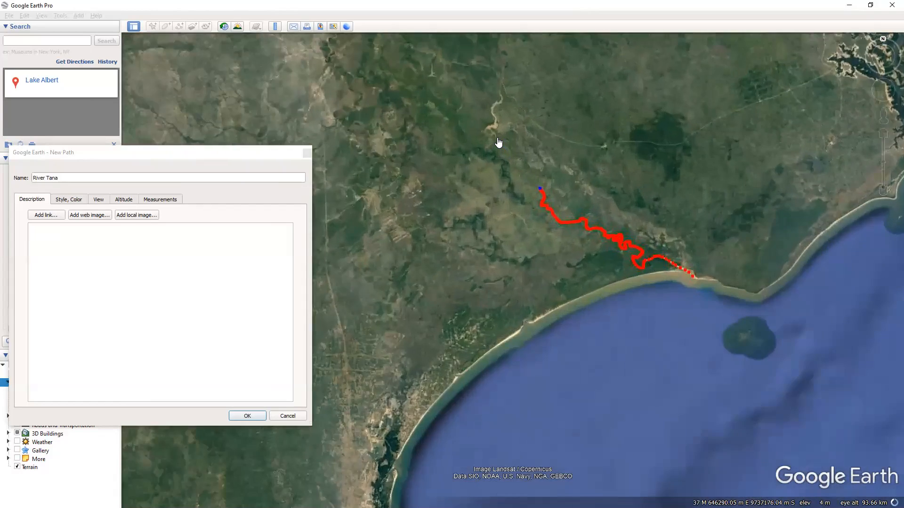
scroll(498, 142, up, 2)
scroll(549, 224, up, 2)
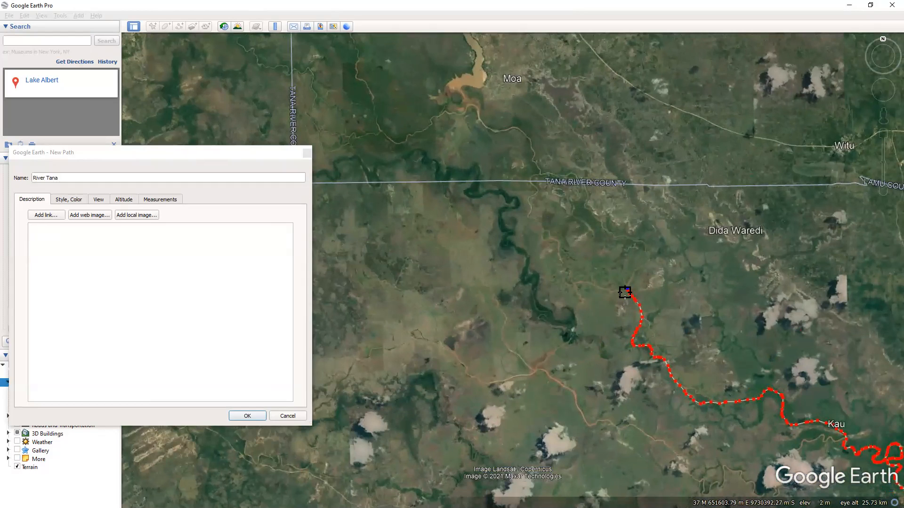
drag(586, 286, 579, 284)
Connect the path to the dark meandering channel and trace it northwest toward the county boundary south of Moa.
scroll(488, 212, down, 4)
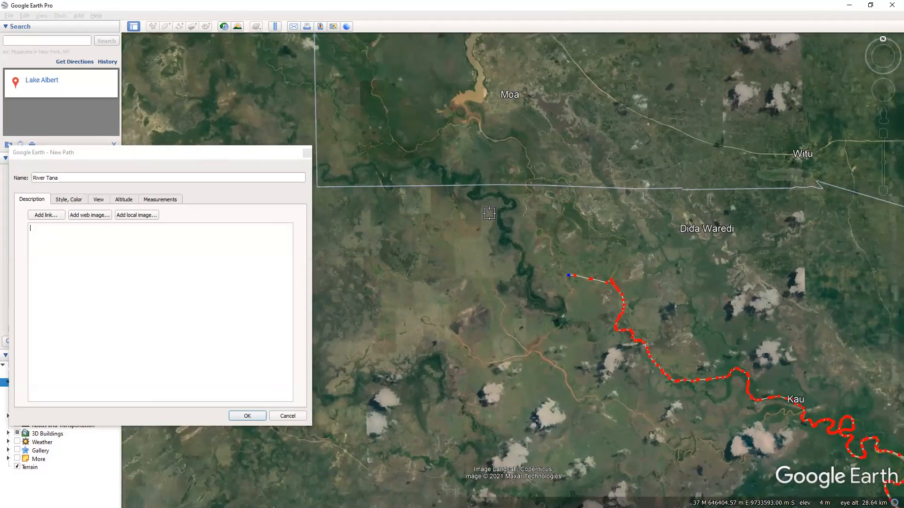
scroll(462, 209, down, 2)
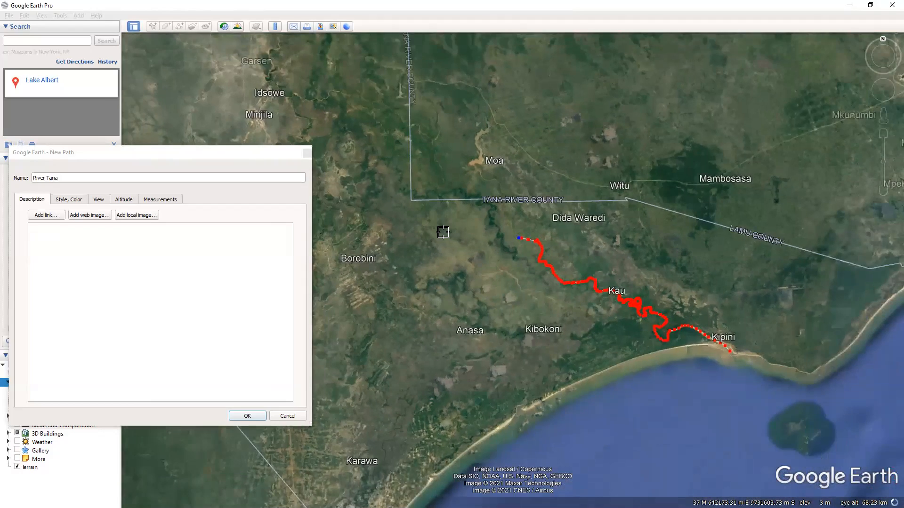
scroll(389, 179, up, 1)
scroll(389, 178, up, 3)
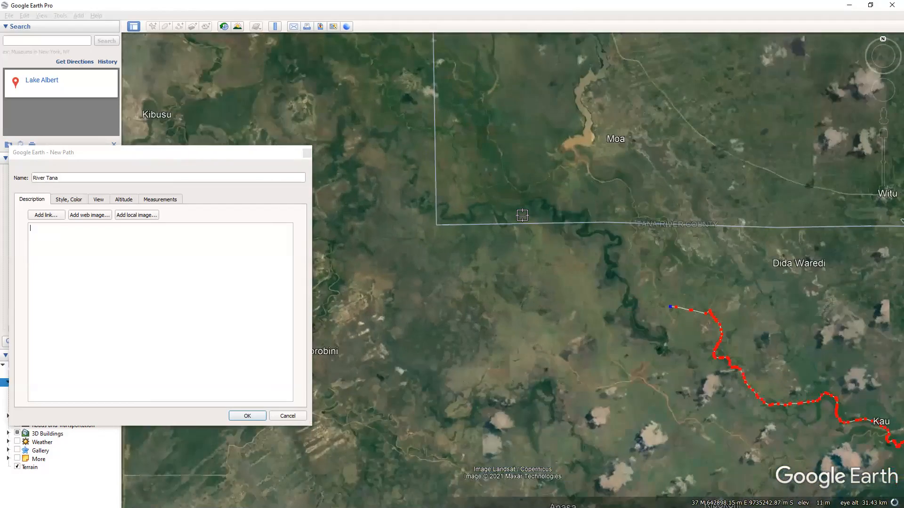
mouse_move(672, 312)
mouse_down()
mouse_move(666, 337)
mouse_move(630, 312)
mouse_move(604, 253)
mouse_move(619, 241)
mouse_up()
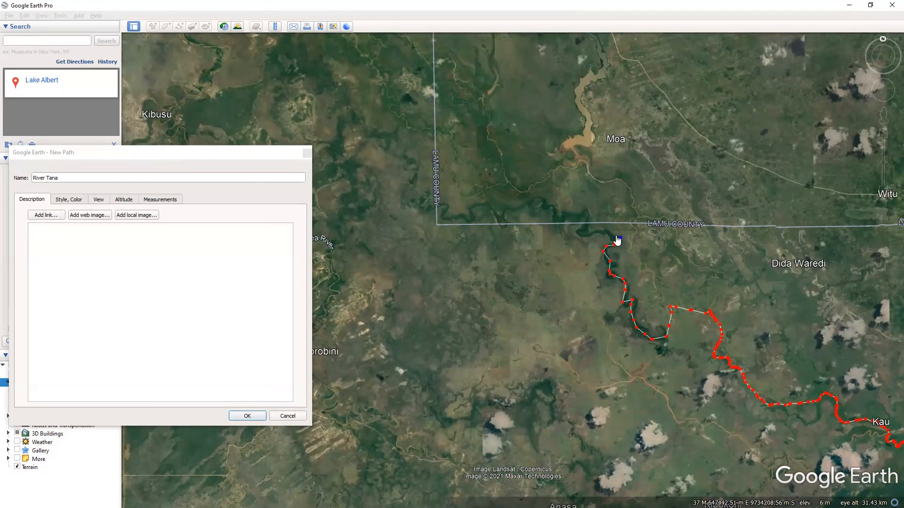
Trace the path west along the meanders beside the county boundary and past its corner, turning north.
mouse_move(582, 232)
mouse_down()
mouse_move(583, 211)
mouse_move(518, 207)
mouse_move(494, 223)
mouse_move(489, 210)
mouse_move(472, 221)
mouse_move(442, 213)
mouse_up()
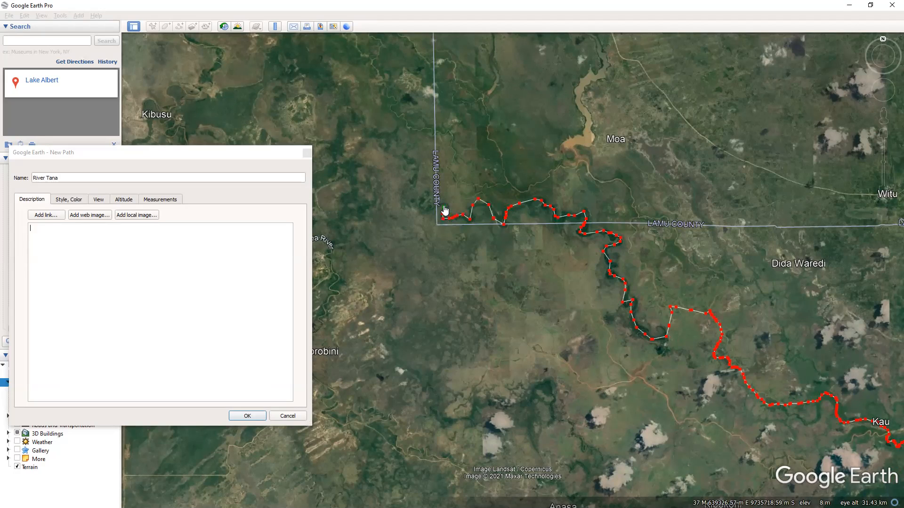
click(424, 209)
click(416, 189)
click(416, 179)
Continue the path northwest along the channel beyond the county boundary corner.
scroll(416, 172, up, 3)
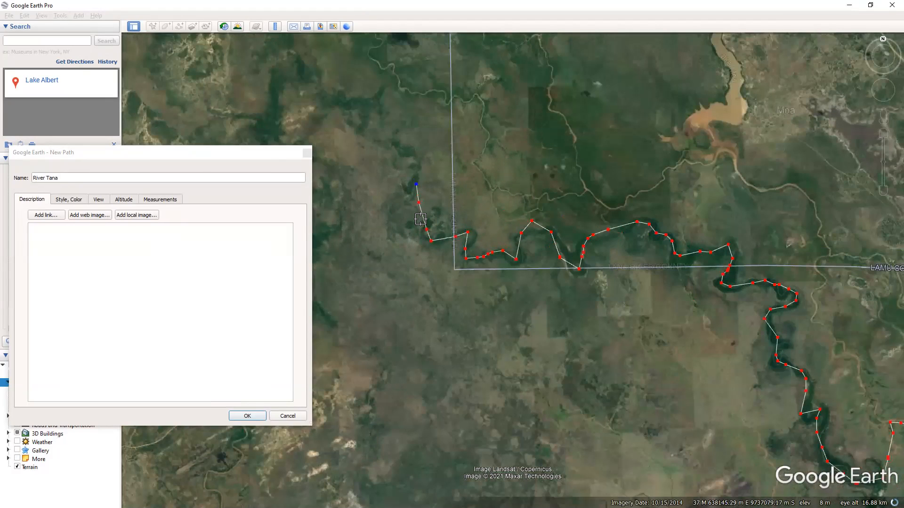
click(408, 195)
click(413, 177)
click(412, 161)
click(397, 140)
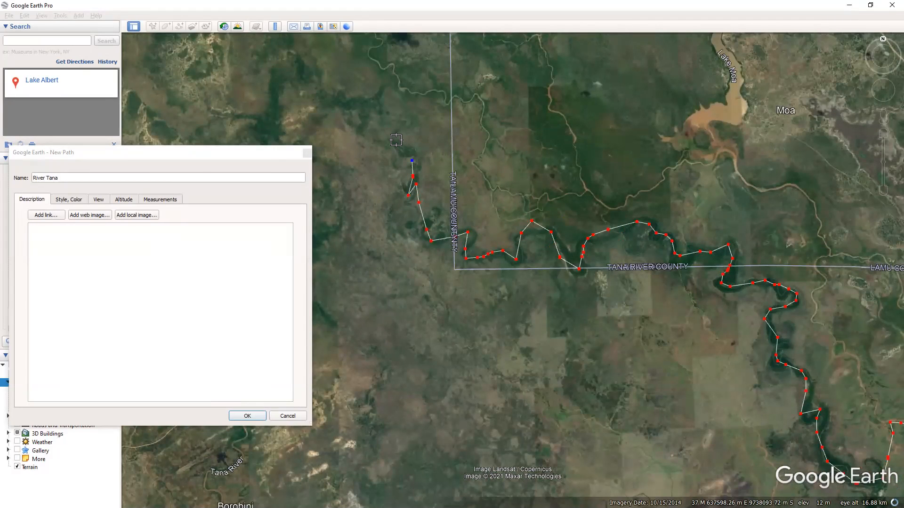
click(377, 111)
Trace the path north along the dark channel west of the county boundary, up to the bend east of Minjila.
scroll(388, 135, down, 3)
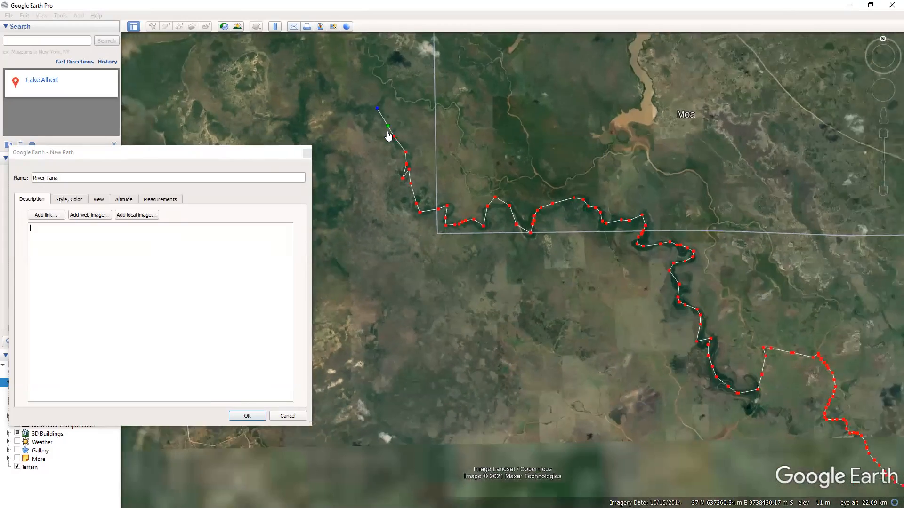
scroll(388, 136, down, 5)
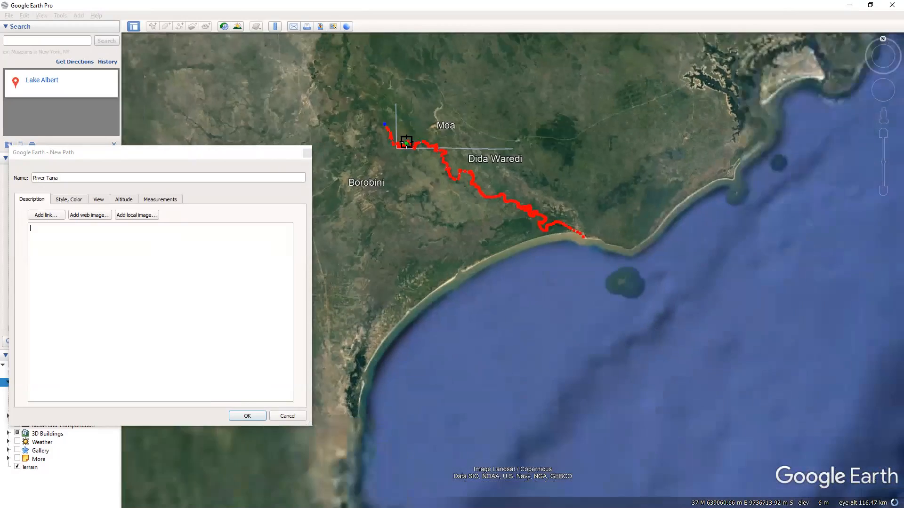
scroll(357, 107, up, 5)
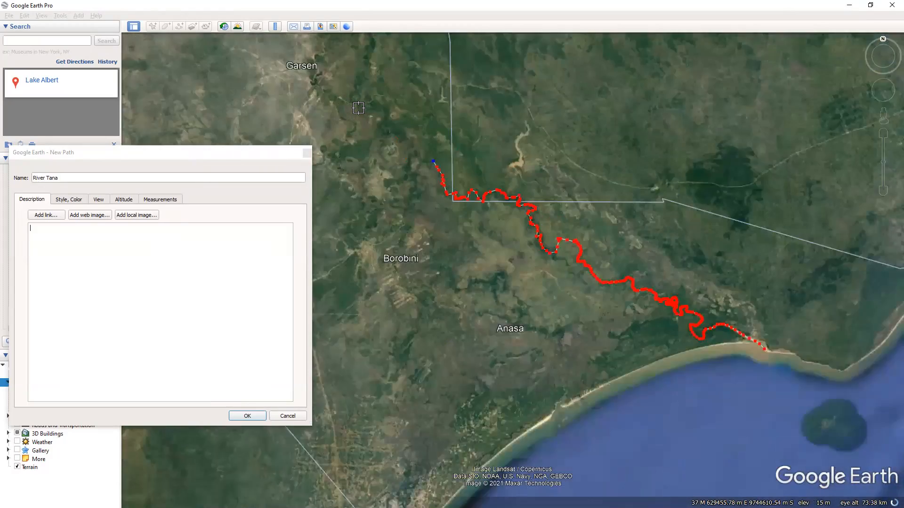
scroll(438, 205, up, 4)
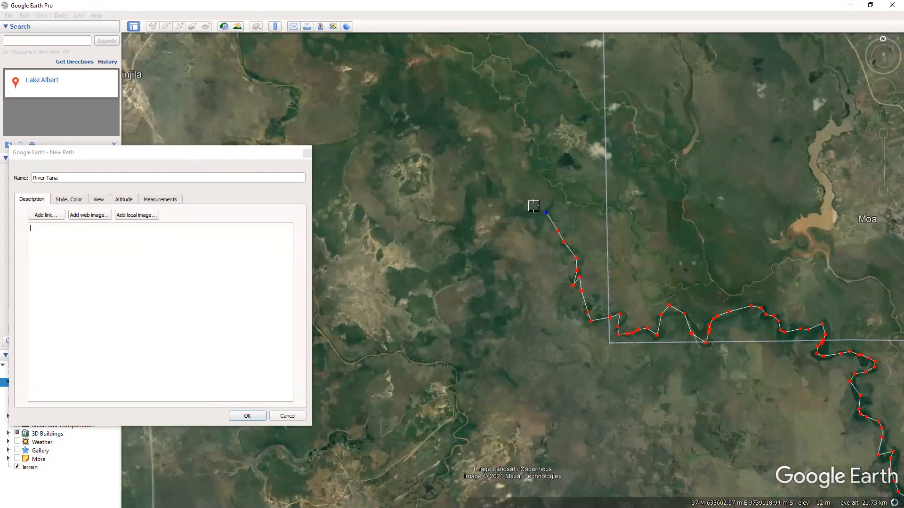
click(555, 203)
click(559, 190)
click(558, 182)
click(549, 177)
click(545, 170)
click(545, 160)
click(542, 154)
click(534, 142)
click(516, 106)
click(523, 97)
click(528, 88)
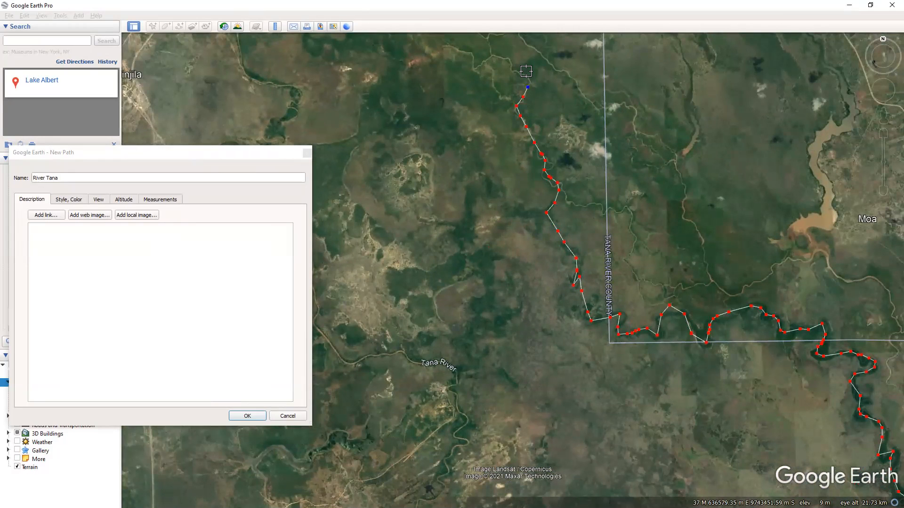
click(515, 69)
click(507, 61)
Join the path to the light-coloured channel and follow it west to its hump midway to Idsowe.
scroll(495, 92, down, 6)
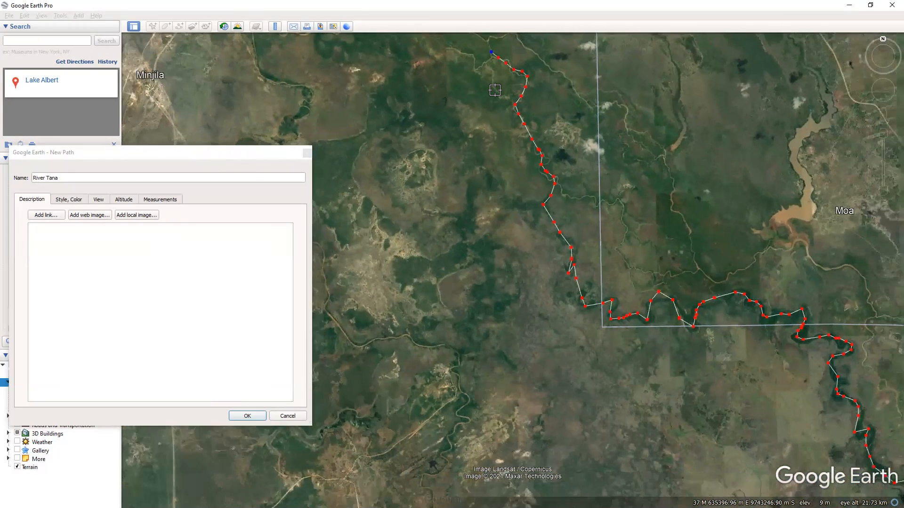
scroll(496, 96, down, 4)
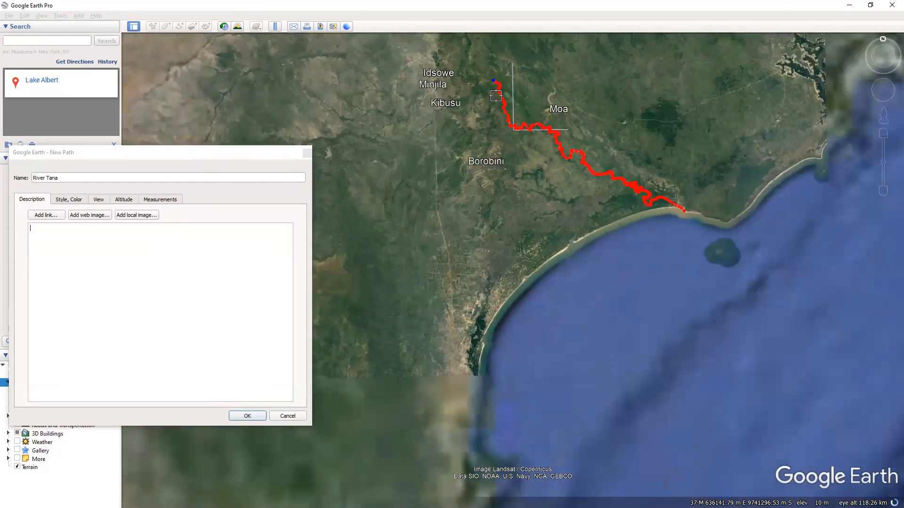
scroll(482, 62, up, 2)
scroll(534, 151, up, 5)
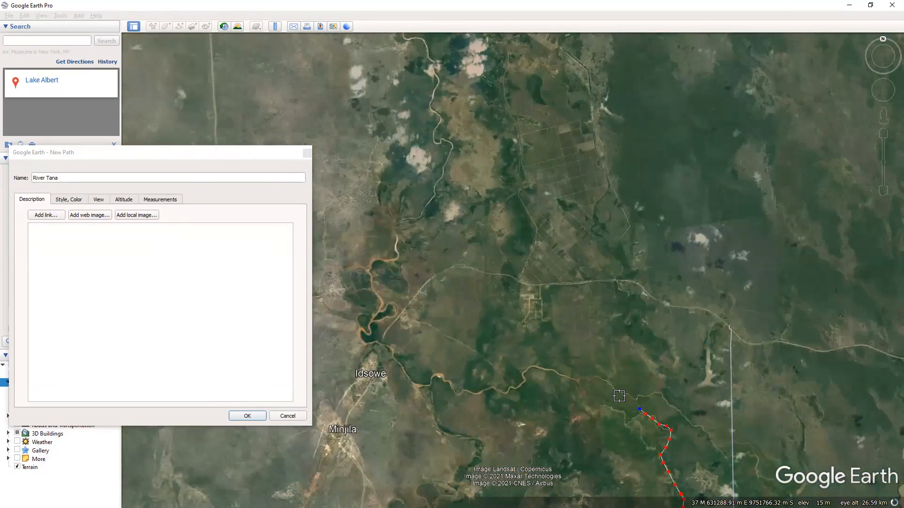
click(636, 399)
click(602, 380)
click(583, 382)
click(568, 381)
click(551, 377)
click(534, 368)
Continue the path west from the hump along the channel to the eastern edge of Idsowe.
click(525, 371)
click(507, 392)
click(493, 394)
click(487, 393)
click(446, 384)
click(442, 379)
click(426, 383)
click(413, 383)
click(409, 378)
click(400, 365)
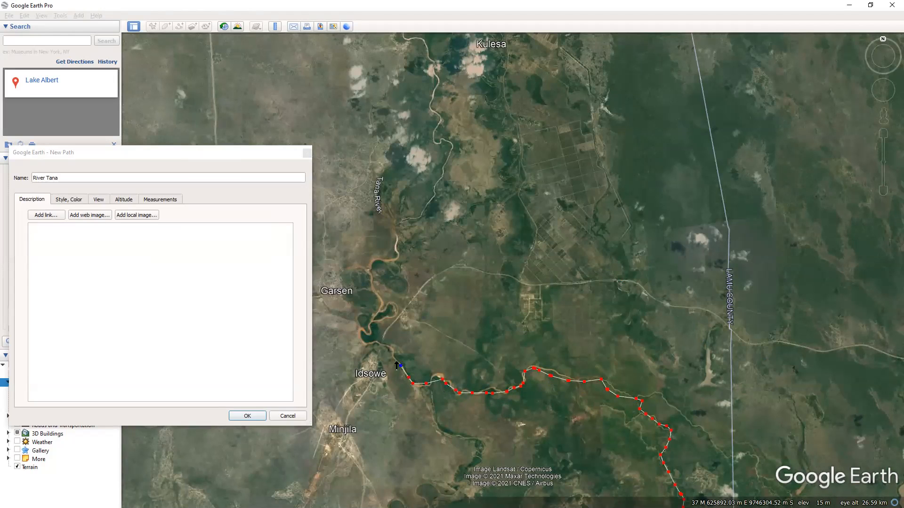
Trace the path around the meanders north of Idsowe and past Garsen to the bend northeast of the town.
click(386, 348)
click(370, 346)
click(359, 341)
click(356, 333)
click(369, 333)
click(369, 324)
click(374, 314)
click(381, 303)
click(380, 292)
click(378, 283)
click(373, 258)
click(385, 258)
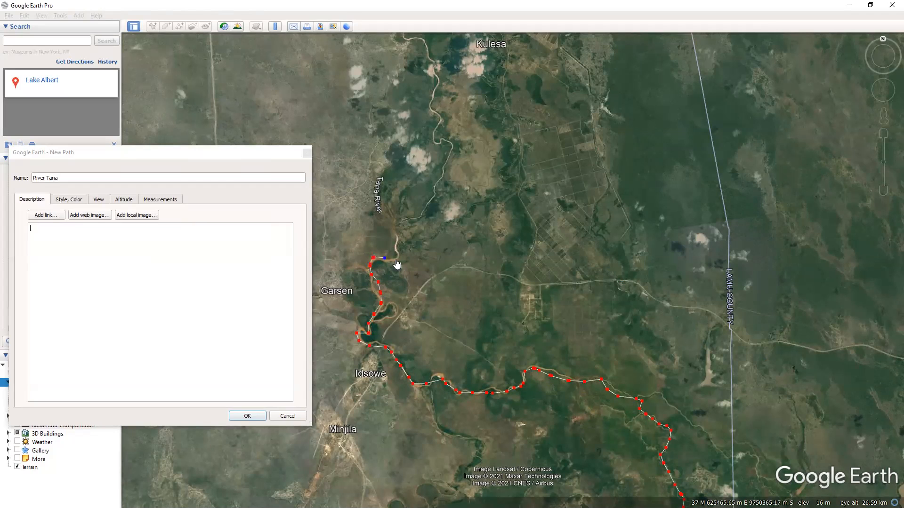
Follow the river north and northeast from the bend above Garsen to the sharp bend south of Kulesa.
click(403, 220)
click(408, 216)
click(417, 215)
click(423, 212)
click(432, 201)
click(435, 194)
click(437, 186)
click(440, 178)
click(443, 167)
click(446, 161)
Trace the path around the sharp bend and north along the river to just west of Kulesa.
click(455, 147)
click(455, 141)
click(447, 140)
click(437, 141)
click(435, 138)
click(434, 131)
click(439, 112)
click(434, 108)
click(437, 76)
click(434, 66)
click(428, 55)
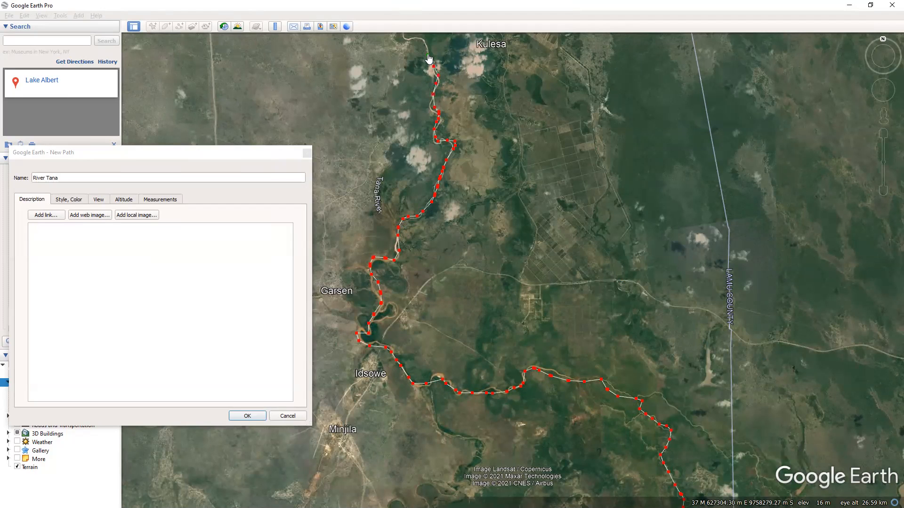
Extend the path northwest of Kulesa, cutting across the river's western bend up to the brown flooded area.
scroll(451, 164, down, 1)
scroll(450, 164, down, 3)
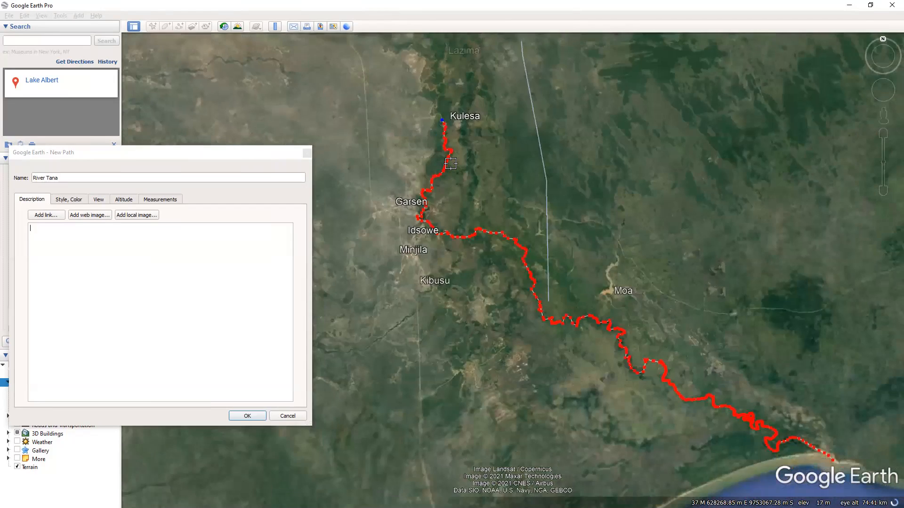
scroll(438, 107, up, 5)
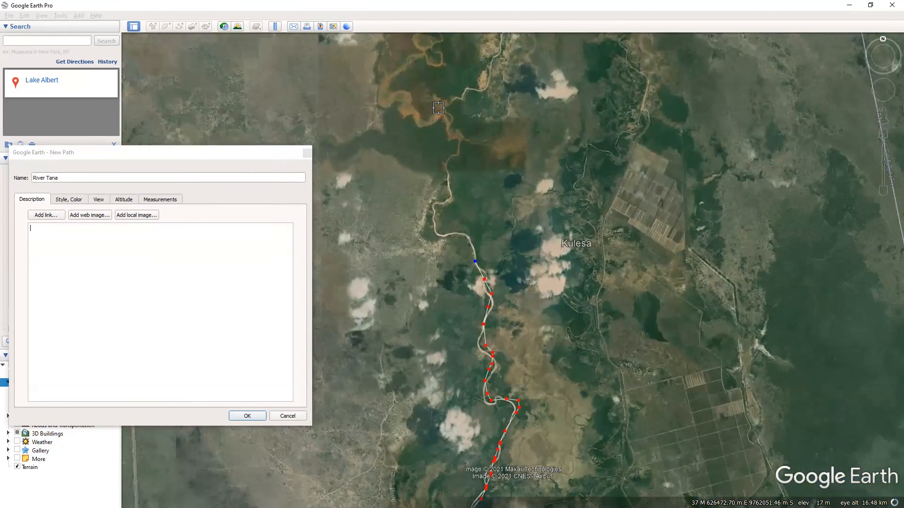
click(443, 167)
click(456, 153)
click(461, 142)
click(455, 131)
click(450, 120)
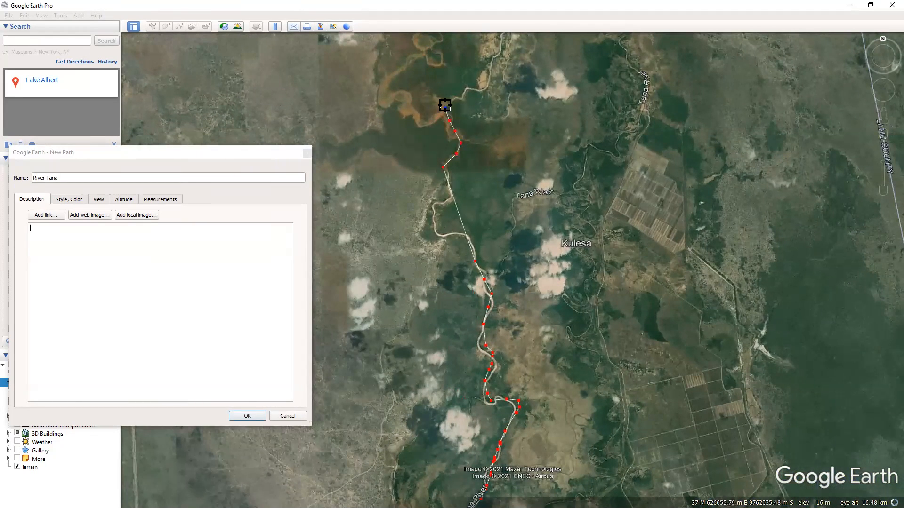
Trace the path northeast past the brown flooded area and north along the river toward Lazima.
scroll(445, 104, down, 3)
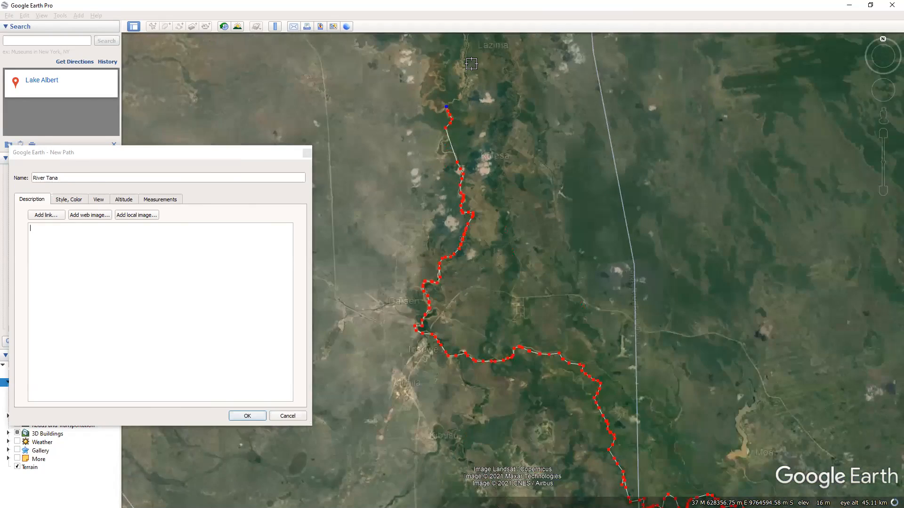
scroll(471, 63, up, 2)
click(424, 147)
click(431, 138)
click(441, 138)
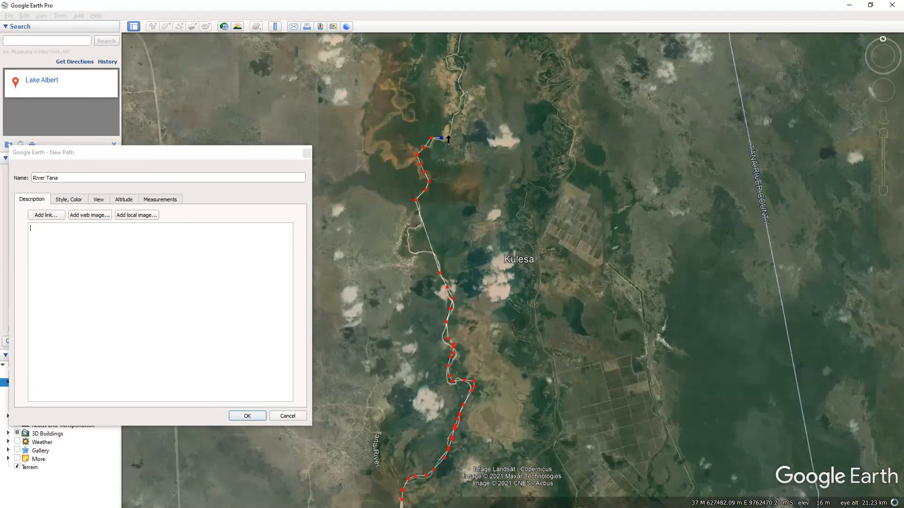
click(459, 109)
click(459, 71)
click(461, 58)
click(457, 44)
scroll(463, 114, down, 1)
scroll(464, 113, down, 5)
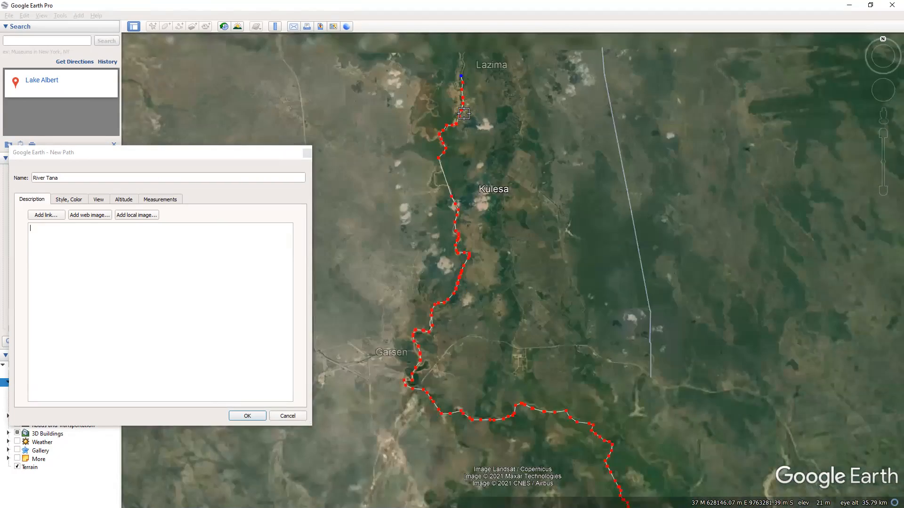
scroll(464, 113, down, 3)
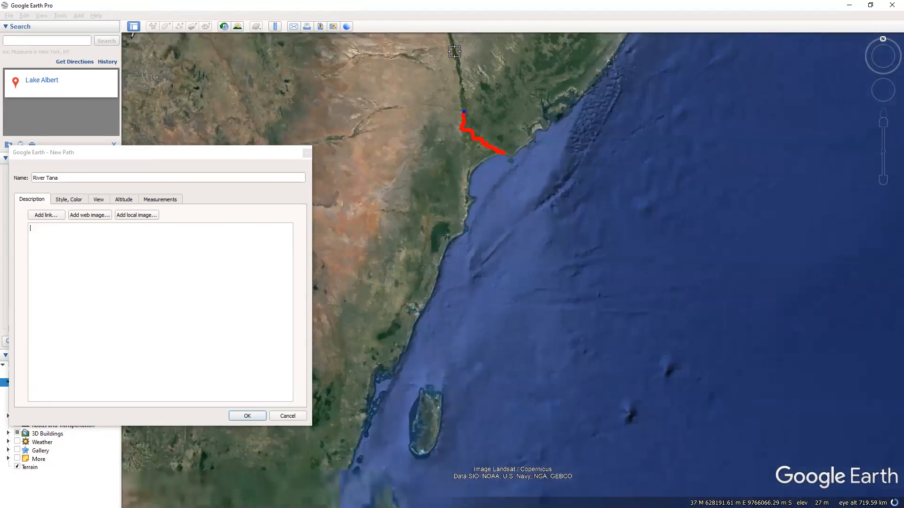
Trace the River Tana path north from above Kulesa past Bubesa and Mnazini toward Maroni.
scroll(462, 94, up, 3)
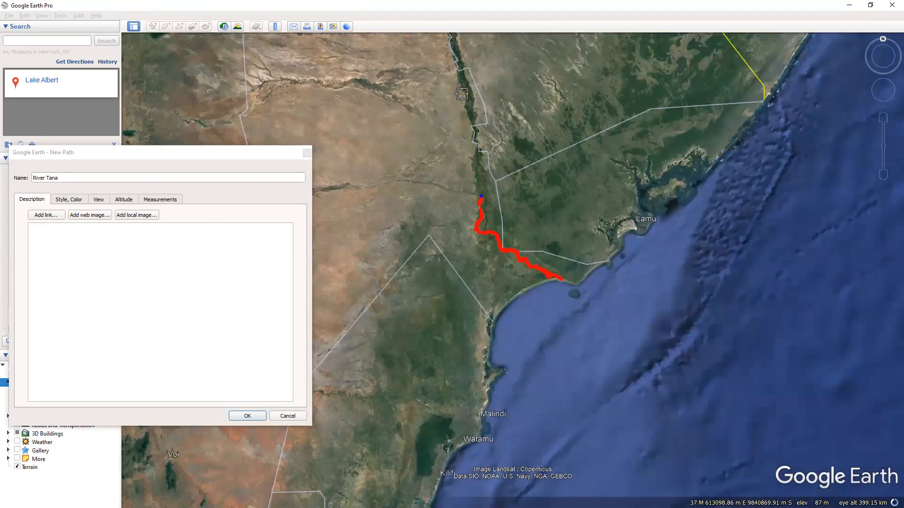
scroll(462, 94, up, 2)
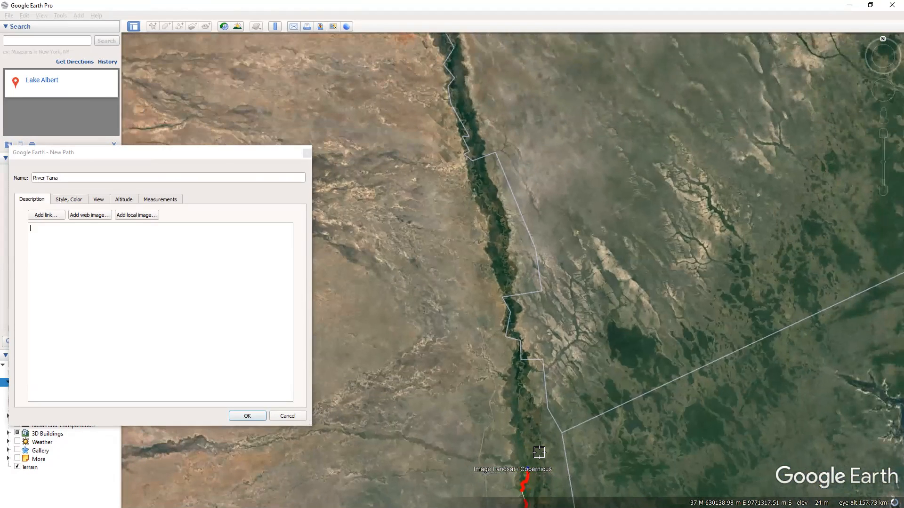
scroll(539, 452, up, 2)
click(521, 462)
click(512, 438)
click(511, 421)
click(506, 404)
click(511, 371)
click(511, 352)
click(509, 339)
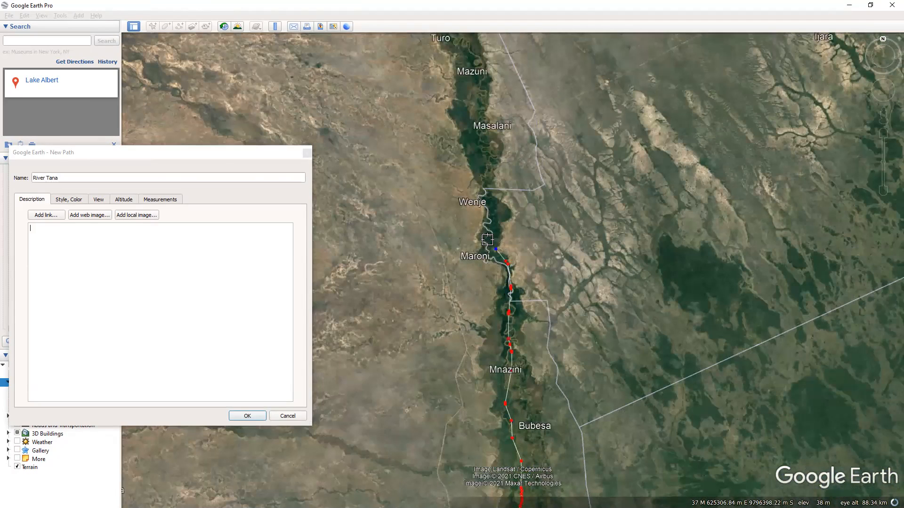
Extend the path north past Wenje, Masalani and Mazuni, following the green river corridor to just above Kumbi.
click(485, 168)
click(479, 101)
click(476, 79)
scroll(487, 116, down, 3)
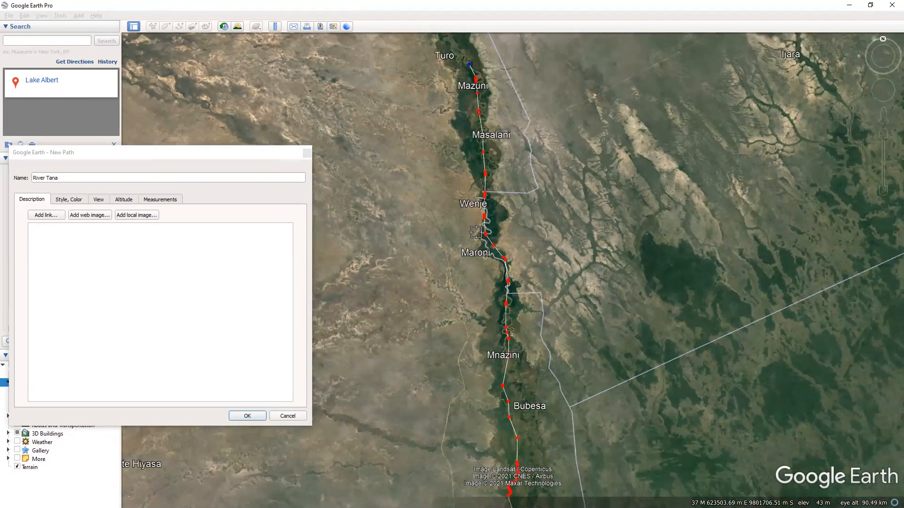
scroll(351, 207, down, 5)
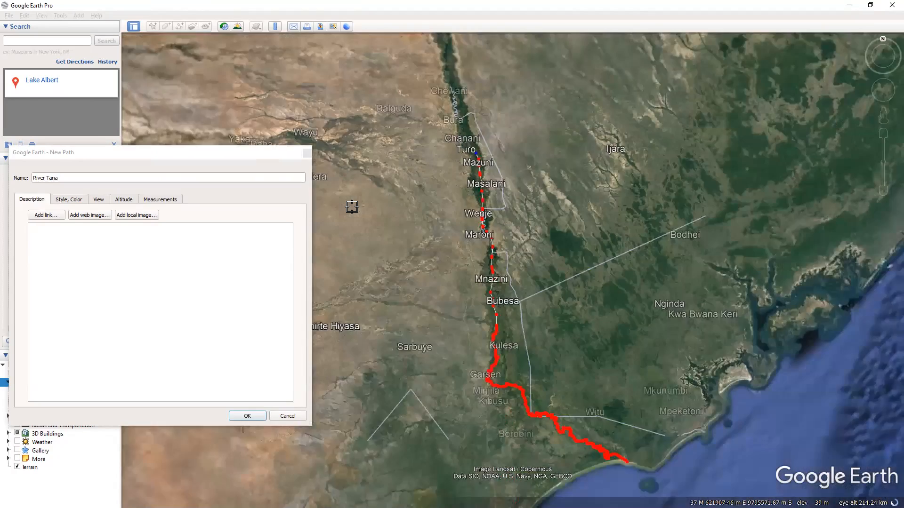
scroll(467, 132, up, 4)
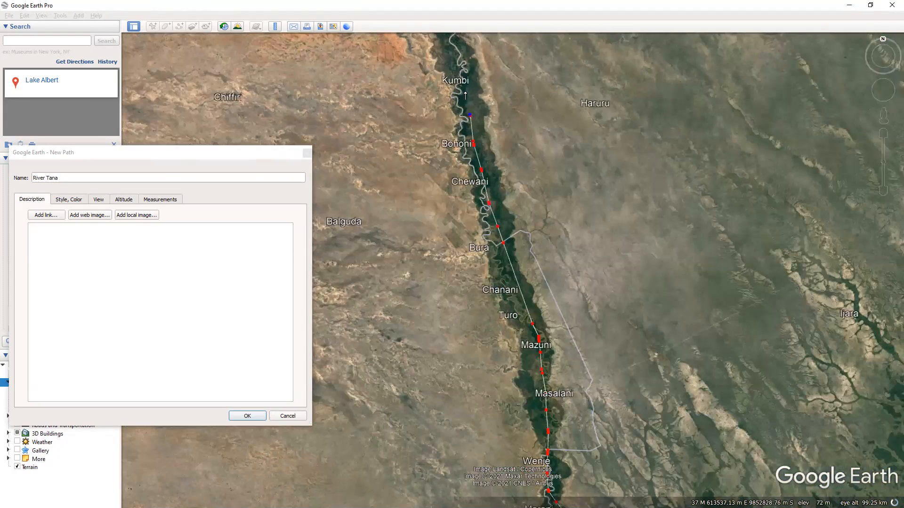
scroll(450, 78, down, 8)
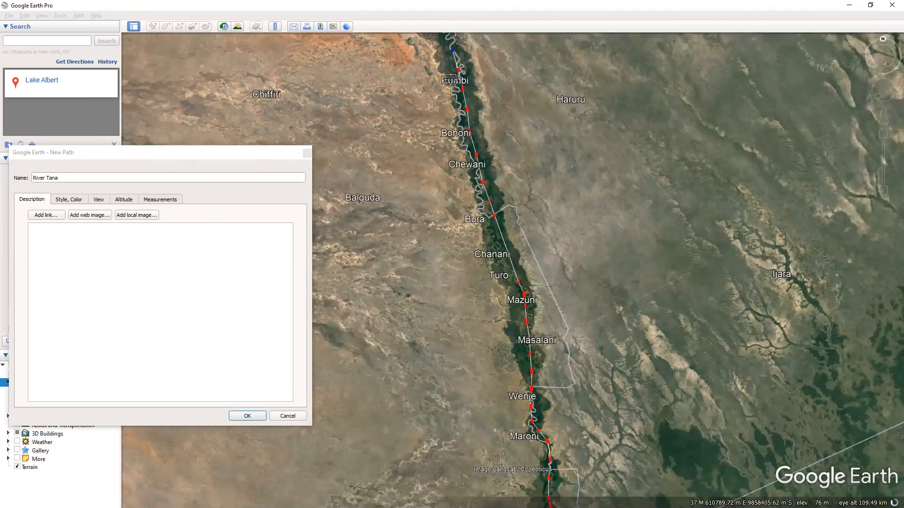
Trace the river northwest past Garissa and Saka, continuing west through Bahadale to the green patch beyond Kora Wells.
scroll(447, 89, down, 5)
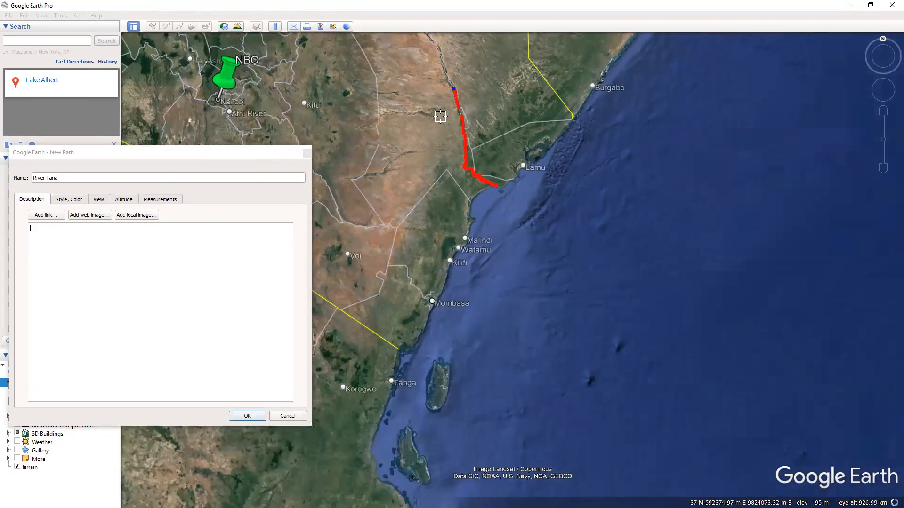
scroll(441, 104, up, 6)
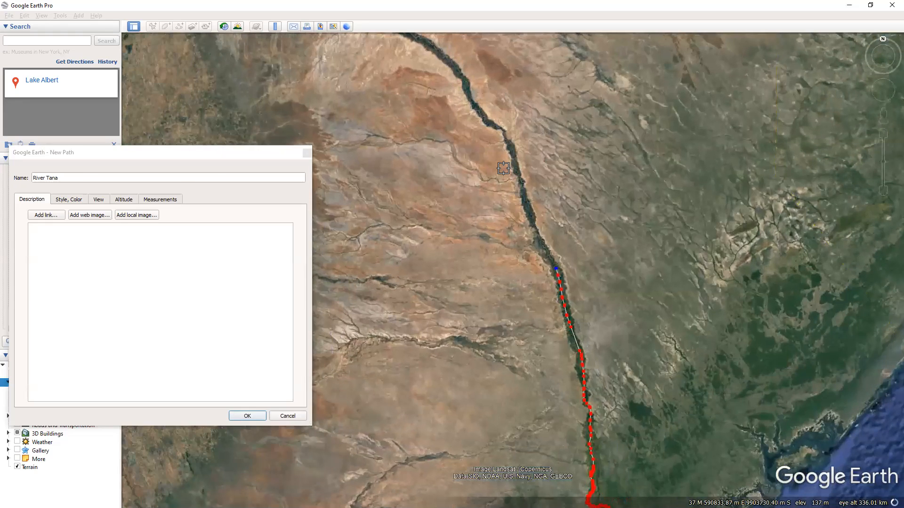
mouse_move(541, 241)
mouse_down()
mouse_move(516, 158)
mouse_move(474, 113)
mouse_up()
drag(453, 71, 427, 48)
scroll(428, 47, down, 4)
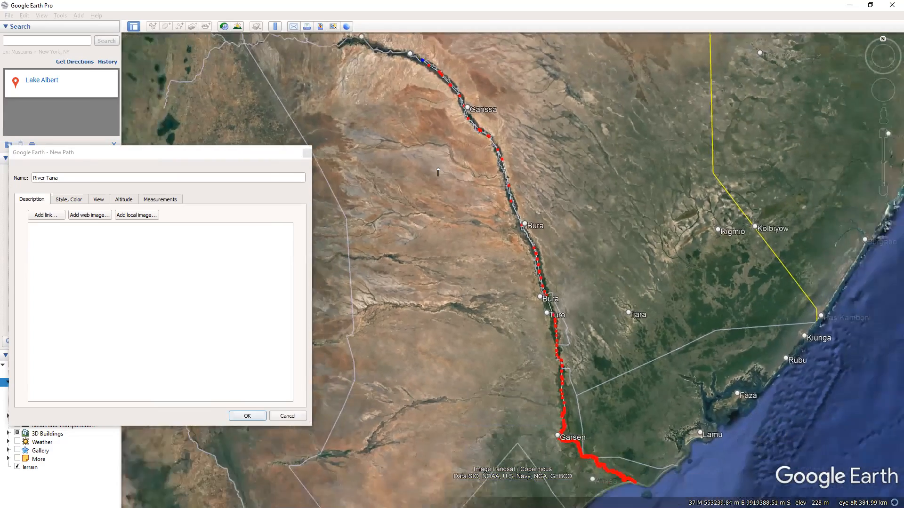
scroll(403, 117, up, 6)
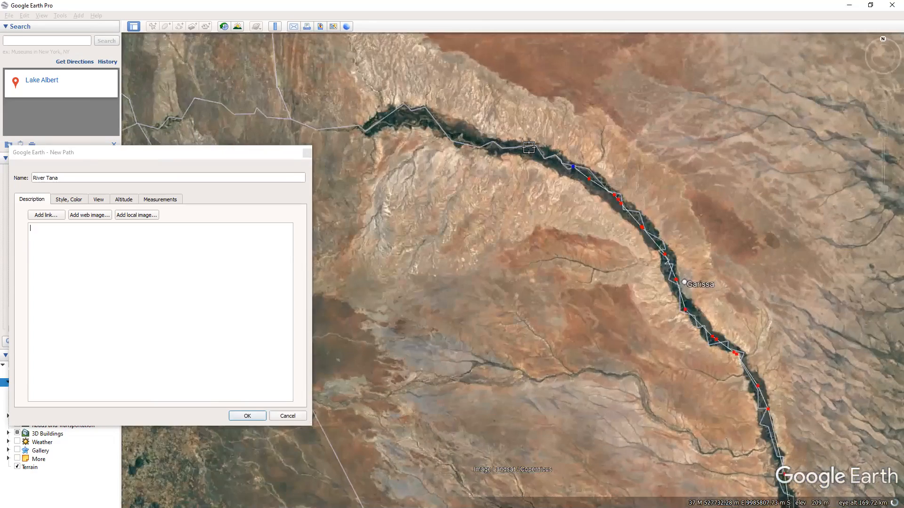
mouse_move(528, 147)
mouse_down()
mouse_move(465, 145)
mouse_move(400, 122)
mouse_move(324, 129)
mouse_move(210, 103)
mouse_move(191, 103)
mouse_move(167, 121)
mouse_up()
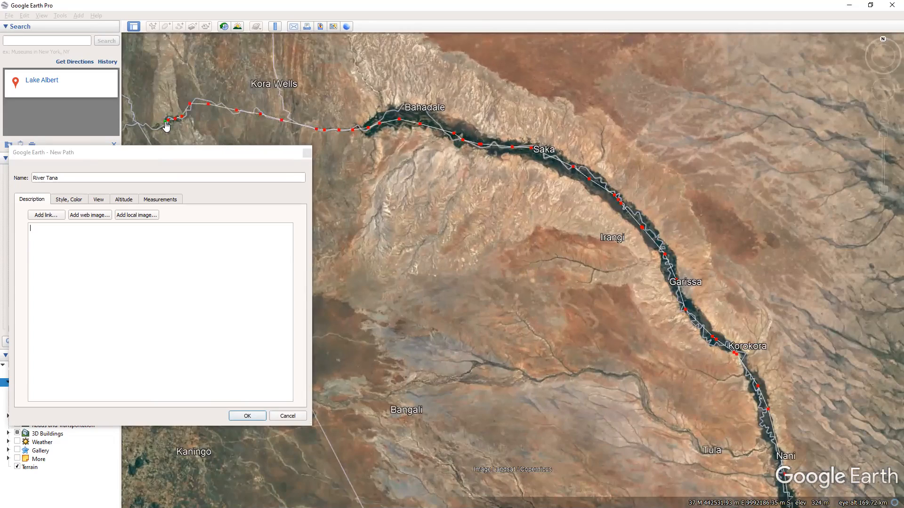
Move the New Path dialog south, clear of the river's course west of Kora Wells.
scroll(167, 126, down, 5)
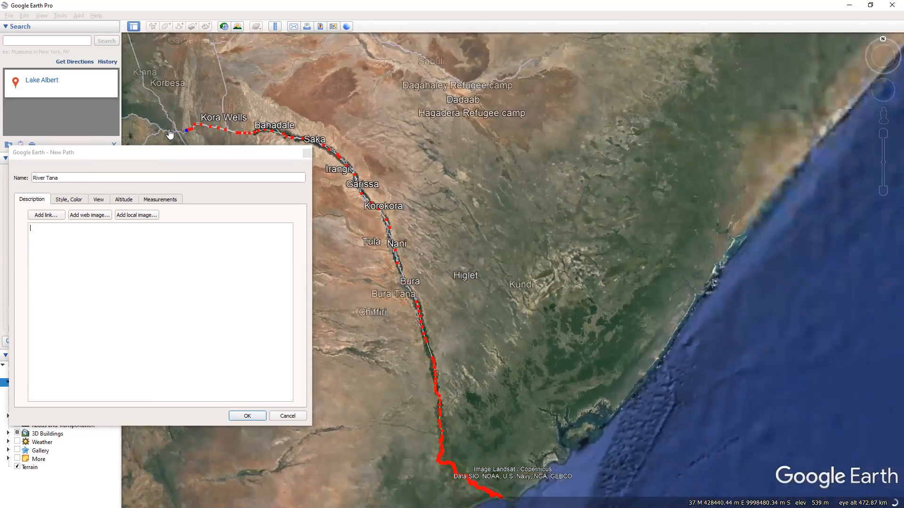
scroll(170, 134, down, 3)
scroll(170, 134, up, 5)
click(244, 156)
drag(237, 153, 434, 231)
scroll(237, 130, up, 2)
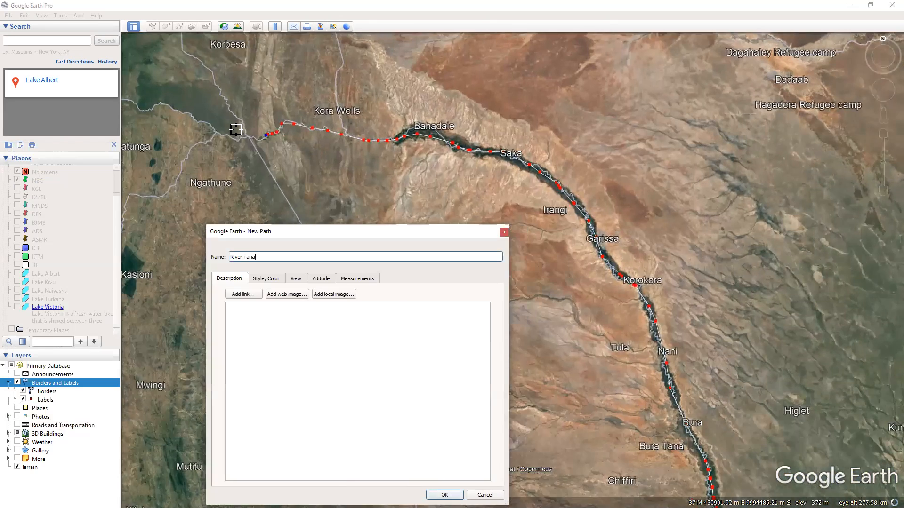
Trace the Tana west from the green patch past the county border junction with closely spaced points, and save the River Tana path.
scroll(250, 142, up, 3)
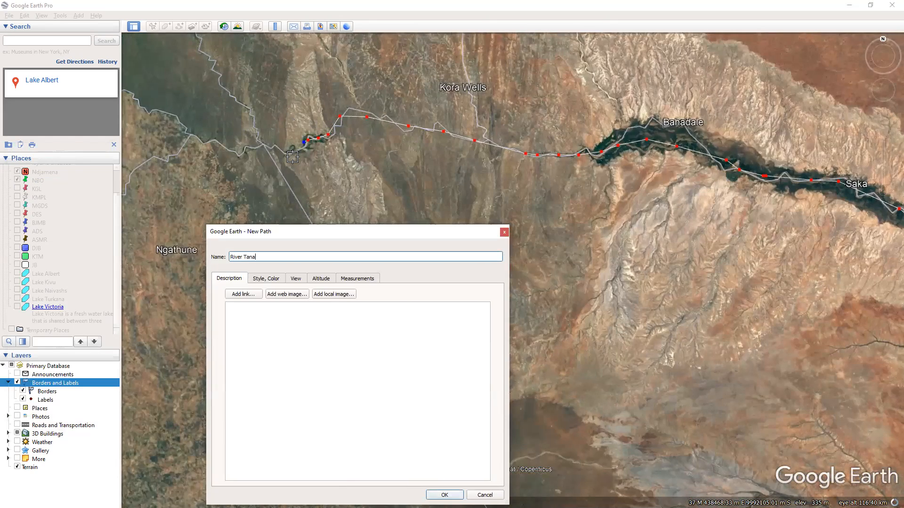
scroll(292, 157, up, 3)
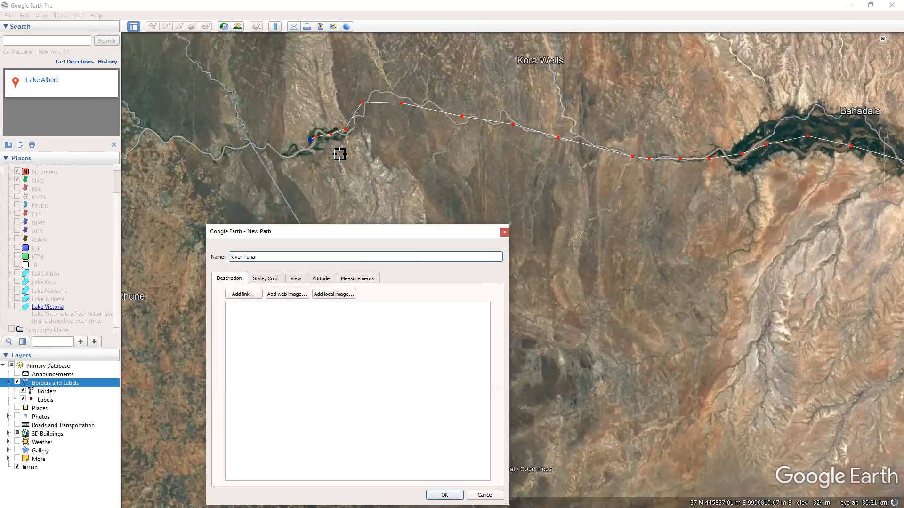
scroll(376, 110, up, 2)
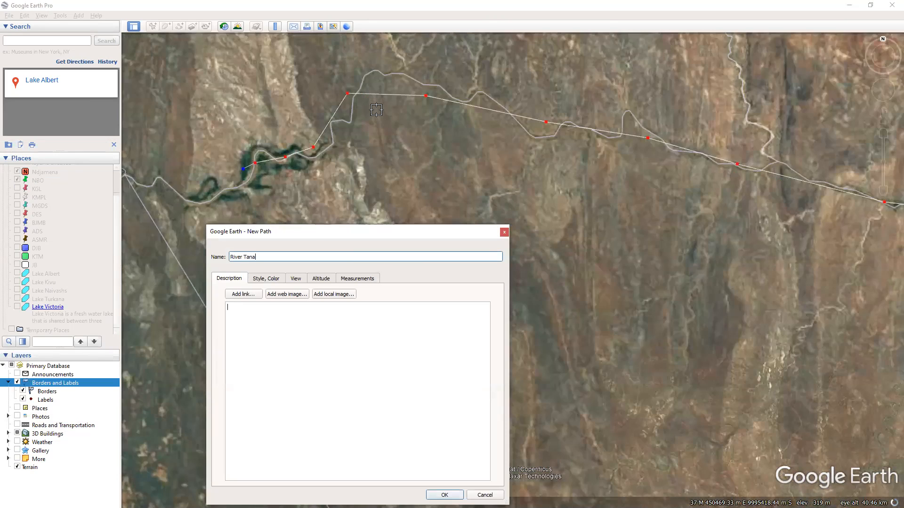
scroll(339, 137, down, 2)
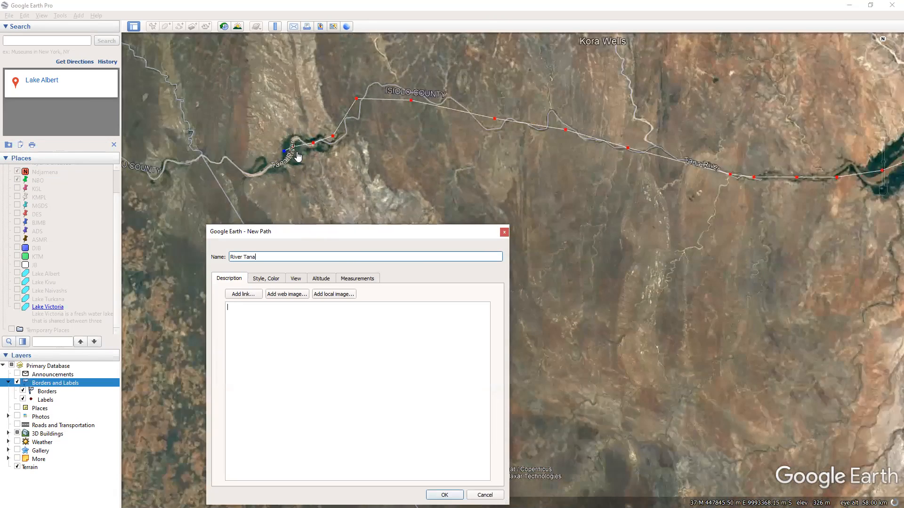
click(252, 170)
click(242, 171)
click(230, 164)
click(222, 160)
click(212, 160)
click(195, 160)
click(178, 163)
click(167, 163)
click(159, 171)
click(145, 175)
click(140, 174)
click(124, 160)
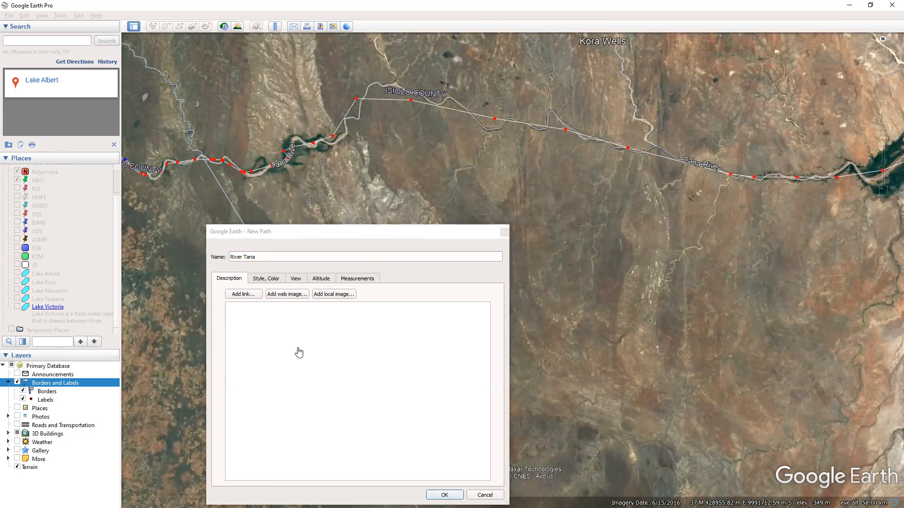
click(380, 235)
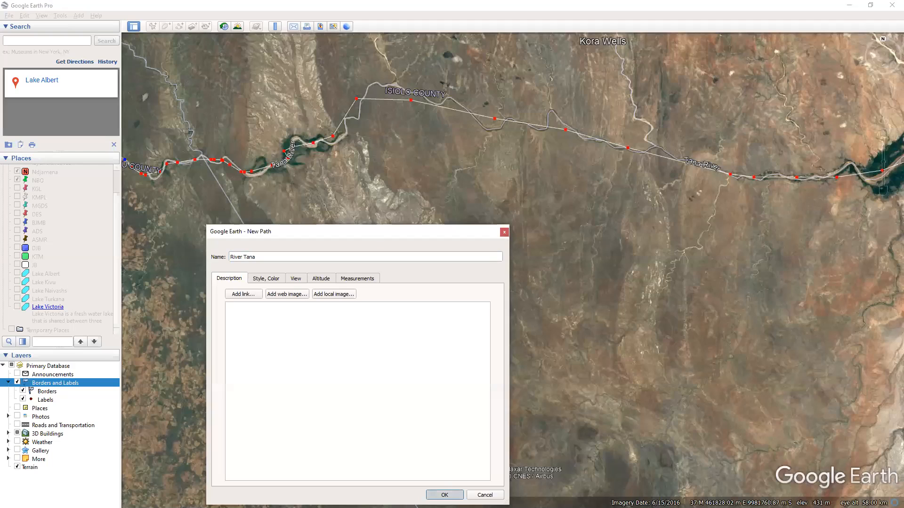
click(445, 493)
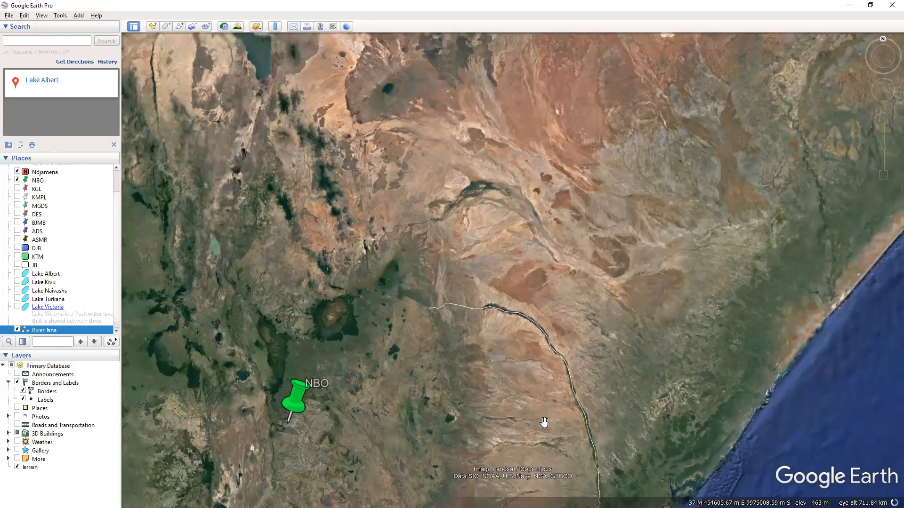
Create a path named River Turkwell for the river southwest of Lake Turkana around Kainuk, saving it without any points.
scroll(554, 430, up, 5)
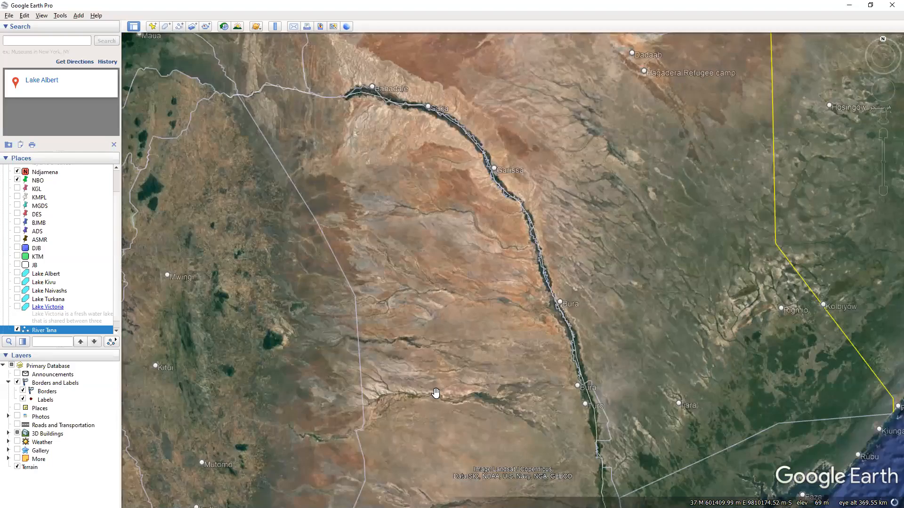
scroll(436, 393, down, 5)
scroll(436, 393, down, 2)
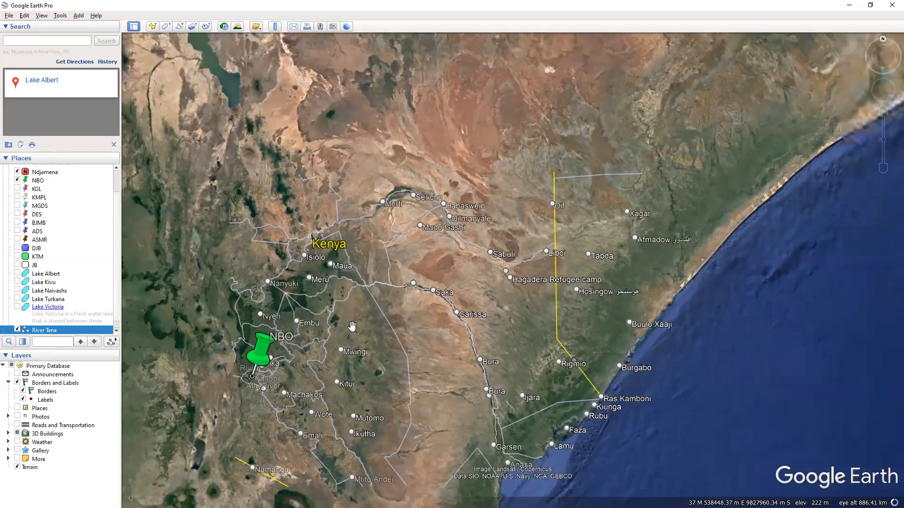
scroll(354, 205, up, 3)
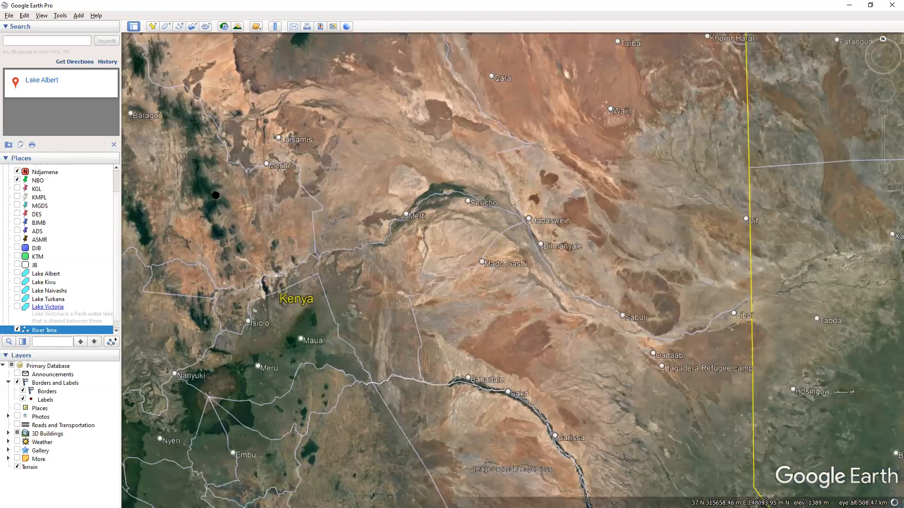
drag(215, 195, 520, 420)
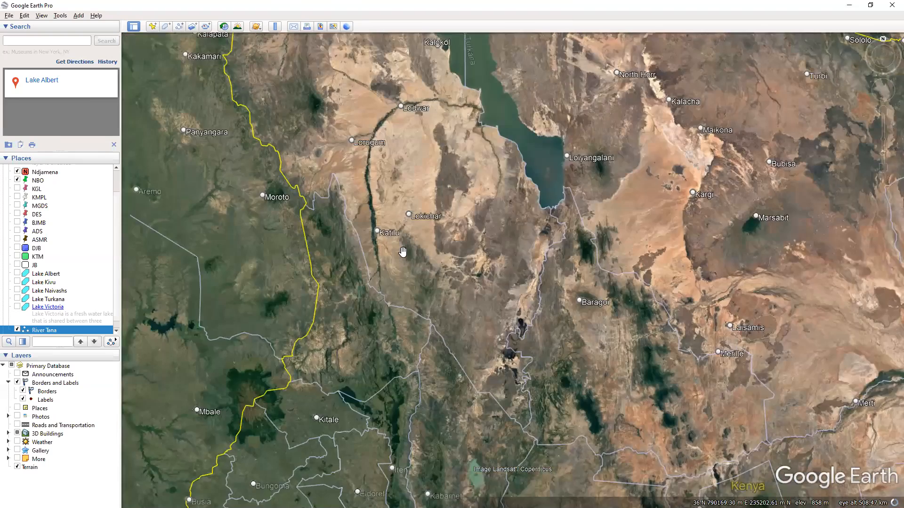
scroll(420, 290, up, 2)
drag(420, 291, 462, 438)
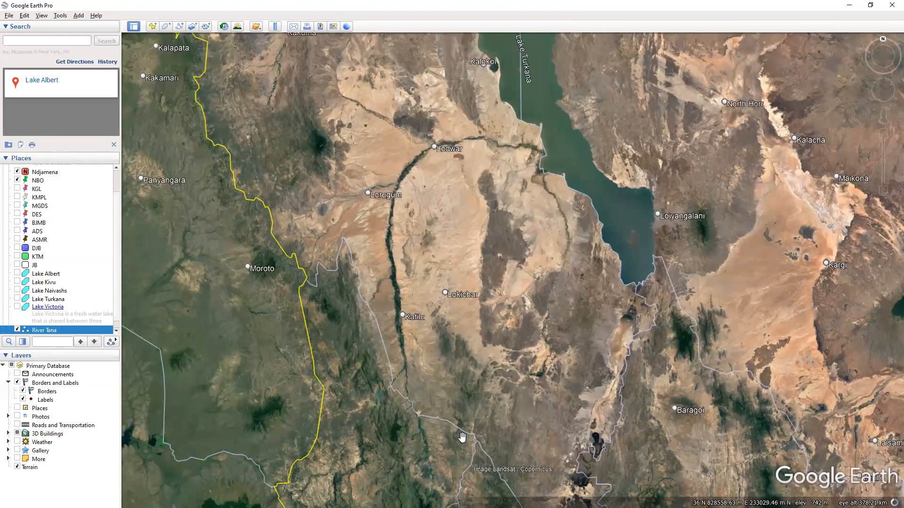
scroll(461, 439, down, 2)
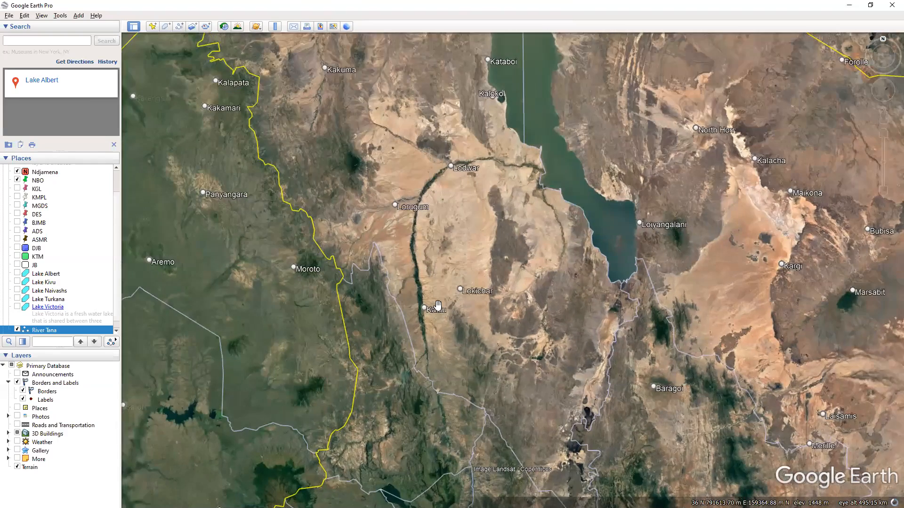
scroll(438, 306, up, 6)
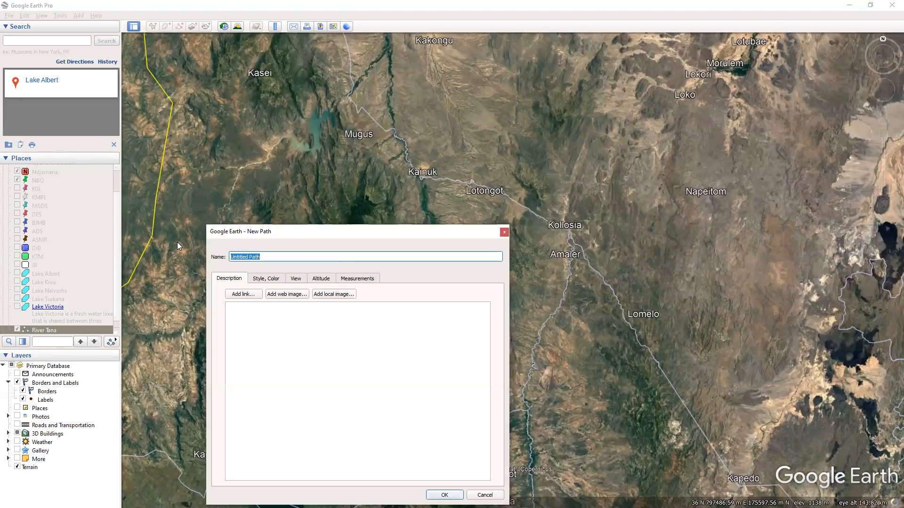
text(River Turkwell)
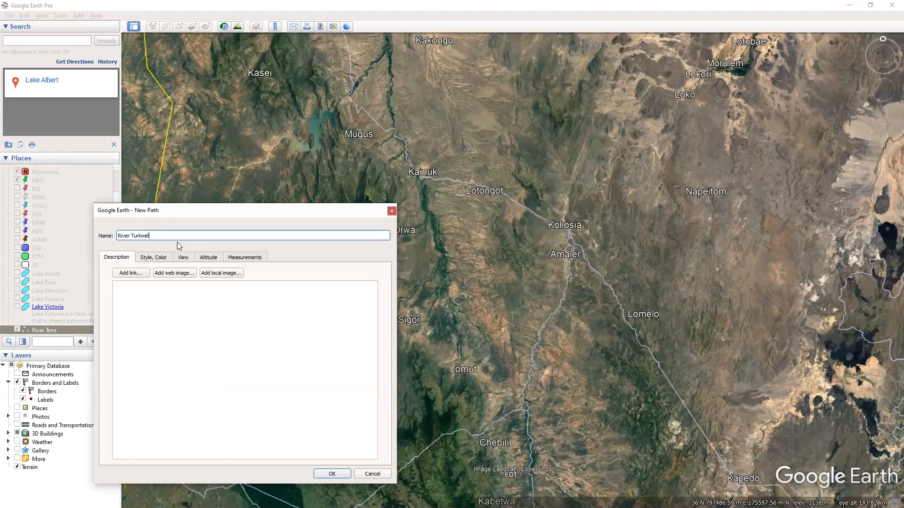
click(339, 472)
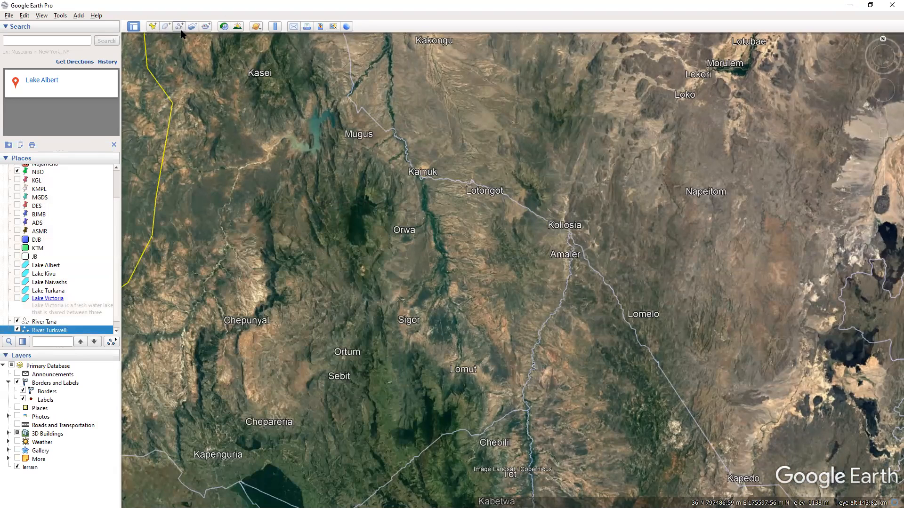
right_click(36, 330)
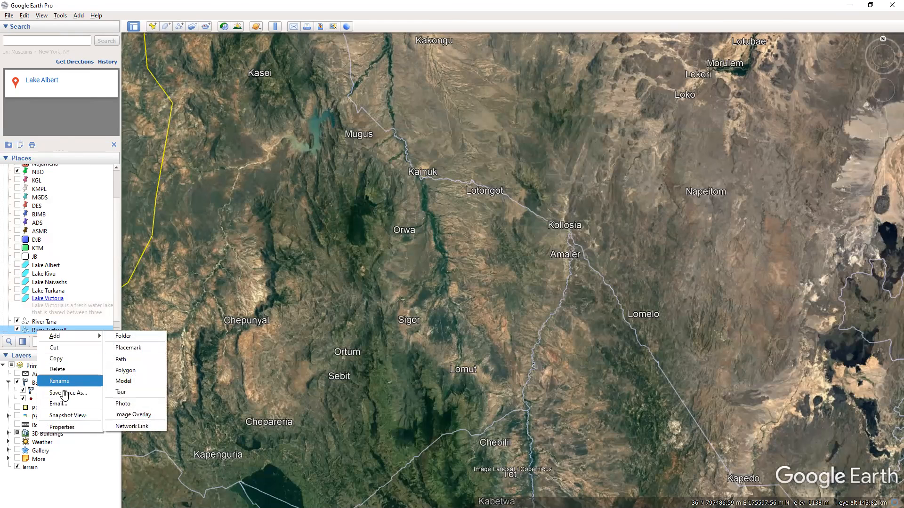
click(61, 427)
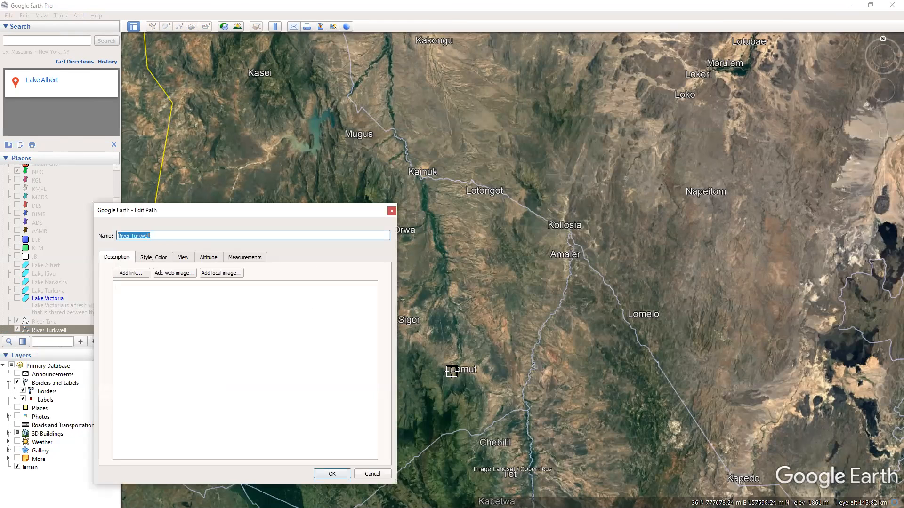
click(392, 211)
Reopen the River Turkwell path for editing and trace the river from north of Lomut through Kainuk to just beyond Mugus.
scroll(64, 289, down, 1)
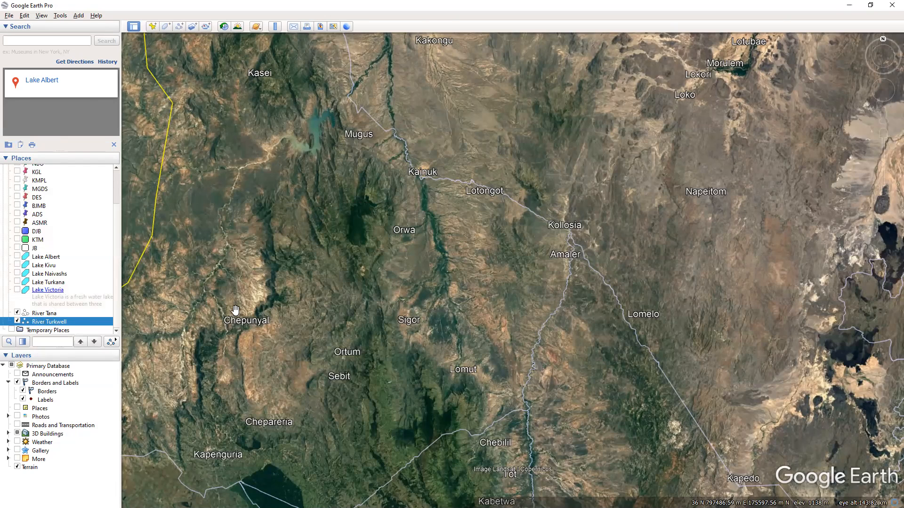
right_click(47, 323)
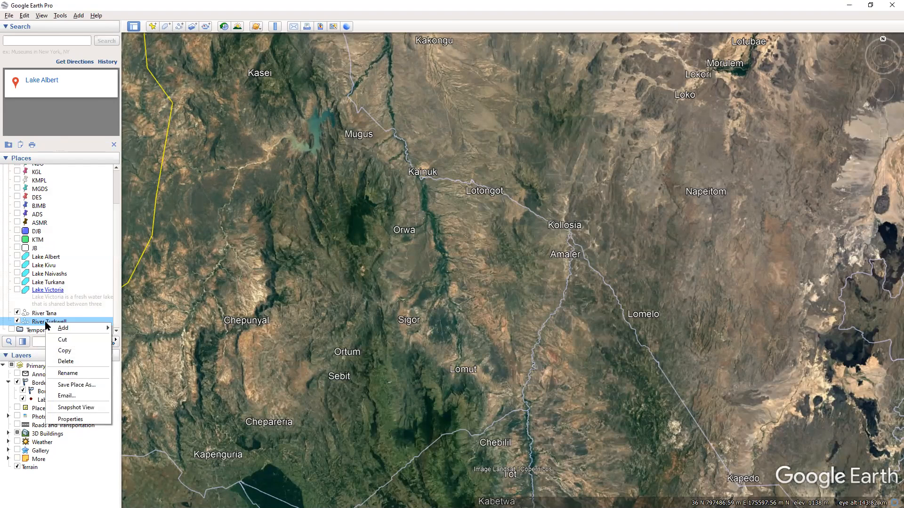
click(70, 419)
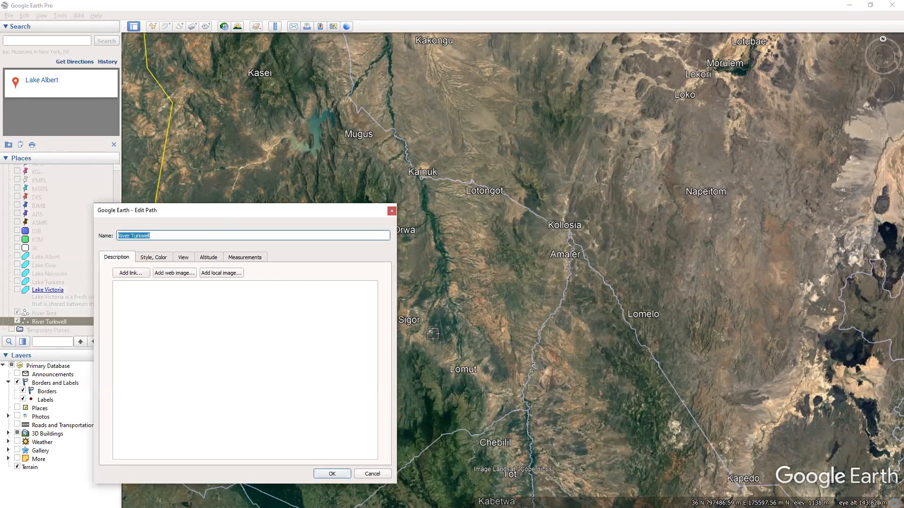
drag(456, 359, 428, 203)
click(423, 186)
click(414, 165)
click(406, 148)
click(395, 132)
click(391, 117)
Extend the Turkwell path north along the green river course from Mugus past Kalemngorok to Katilu with closely spaced points.
scroll(406, 164, down, 3)
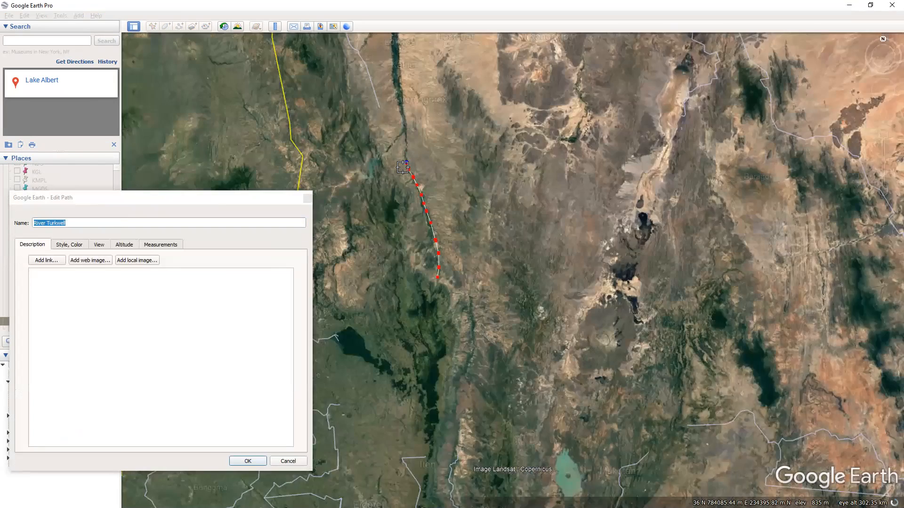
scroll(383, 175, up, 2)
click(388, 201)
click(387, 188)
click(384, 174)
click(385, 160)
click(384, 144)
click(382, 127)
click(375, 101)
click(372, 76)
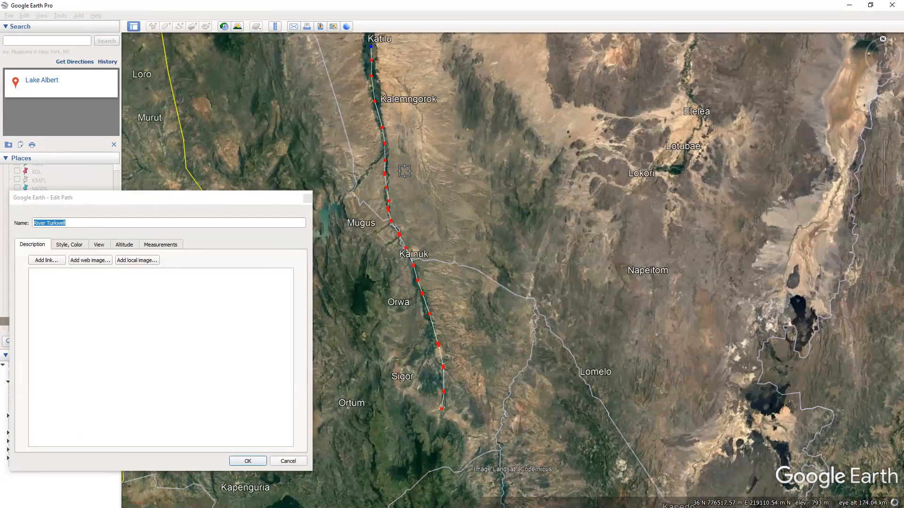
Continue the Turkwell path from Katilu north past Lokapel, Angorangora and Turkwel, curving northeast to Nadapal.
scroll(405, 171, down, 1)
scroll(404, 171, down, 3)
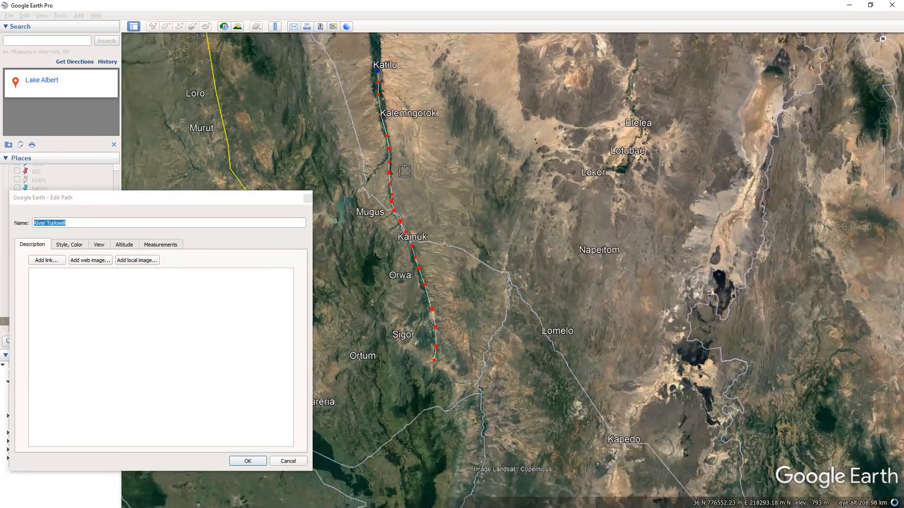
scroll(391, 143, down, 2)
scroll(373, 176, up, 1)
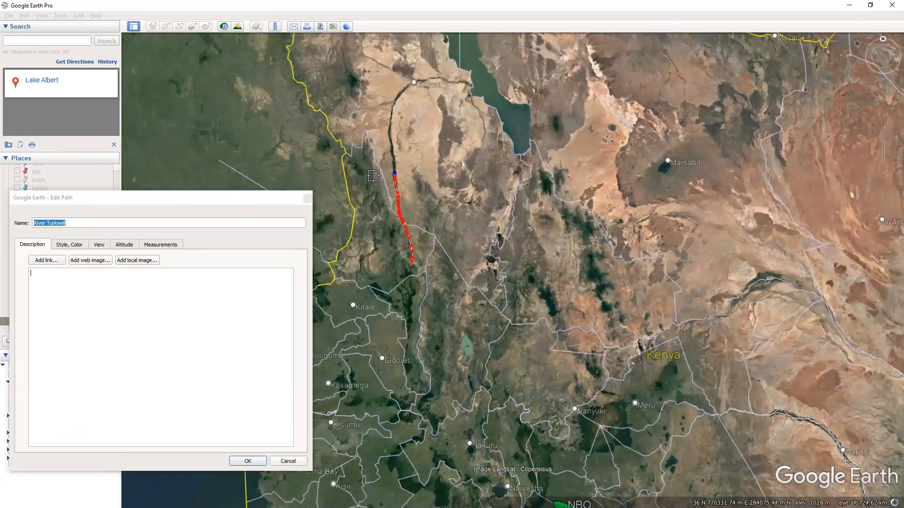
scroll(367, 155, up, 3)
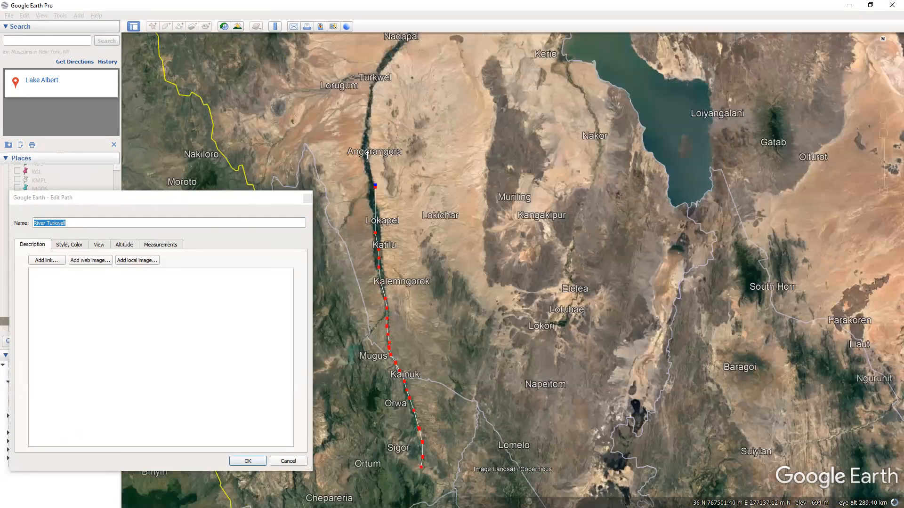
drag(373, 98, 399, 46)
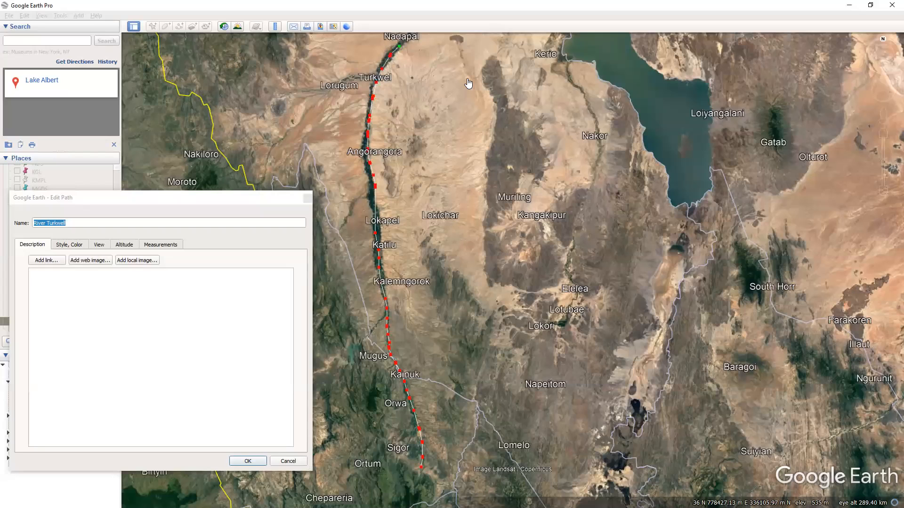
scroll(468, 83, down, 3)
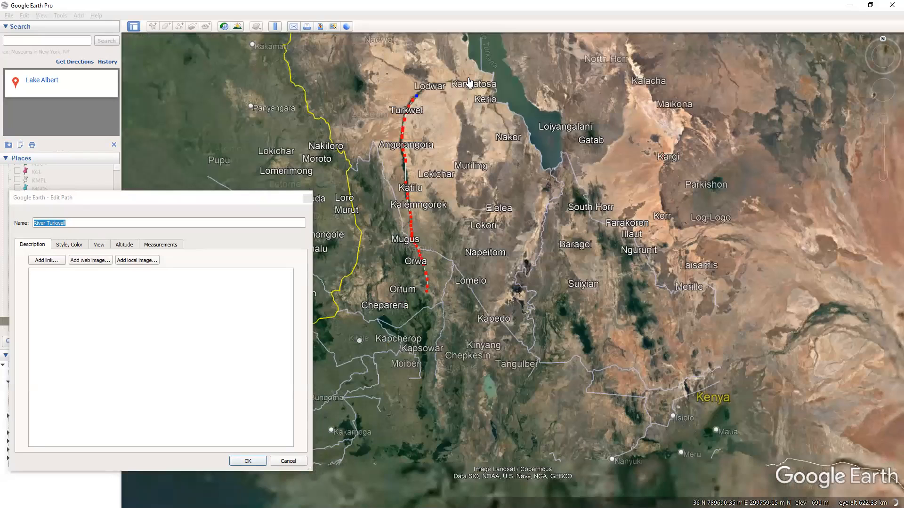
scroll(469, 83, up, 1)
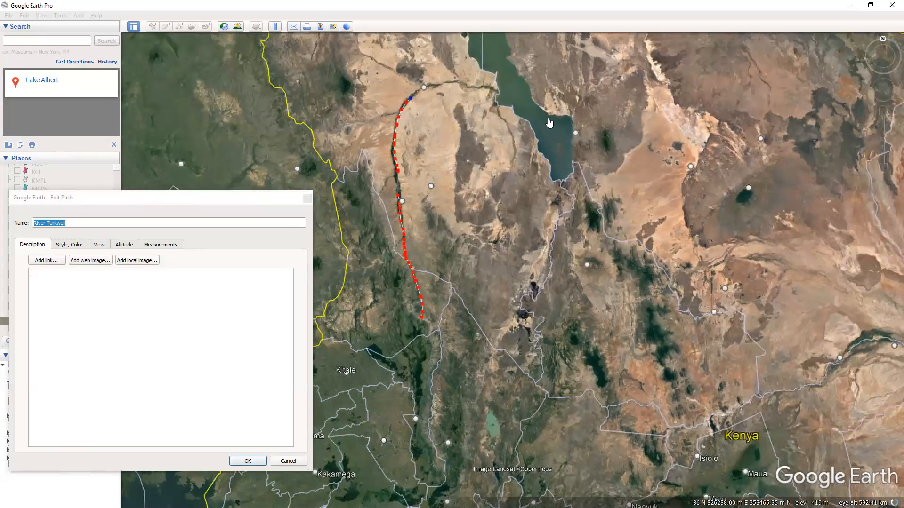
Style the River Turkwell path with a blue line and a width of 3.
scroll(549, 123, up, 1)
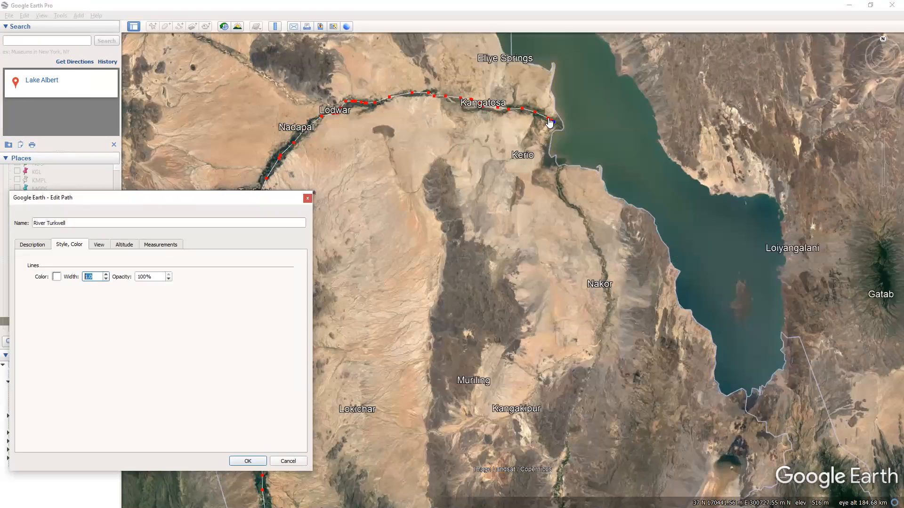
text(3)
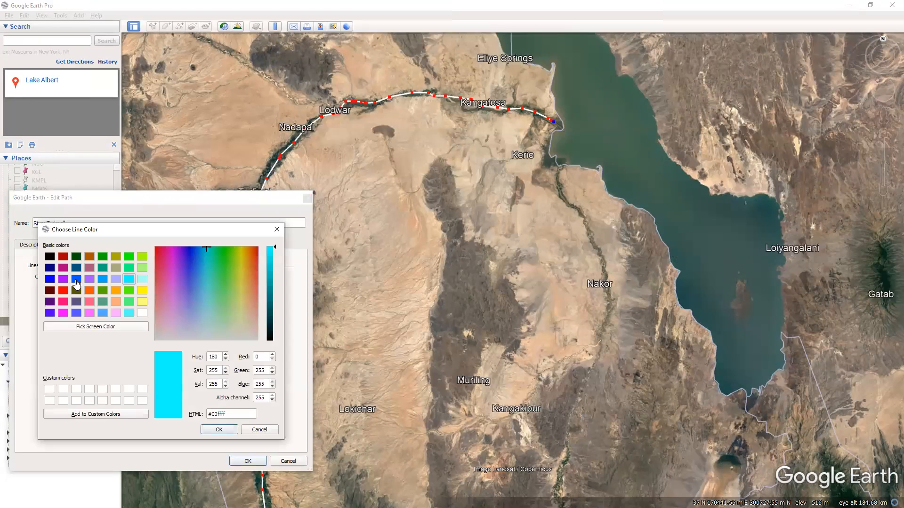
click(76, 279)
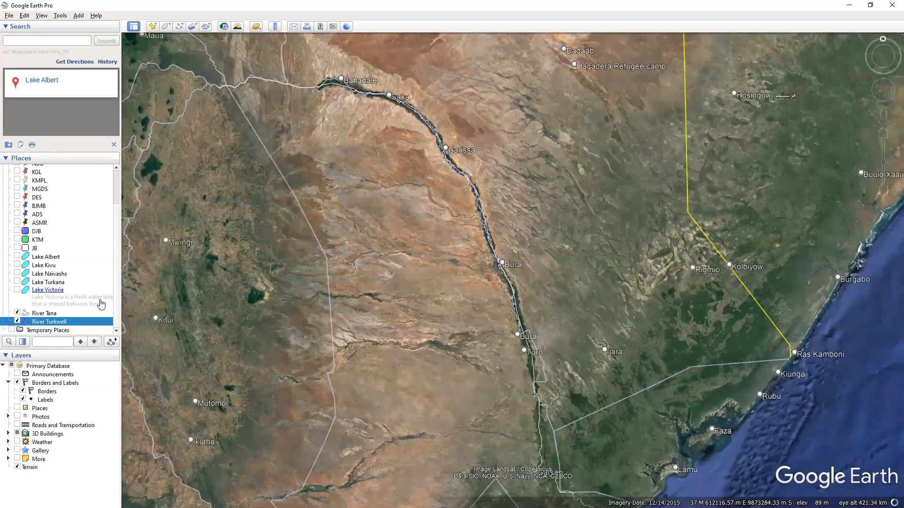
Style the River Tana path with a blue line and a width of 3.
right_click(52, 312)
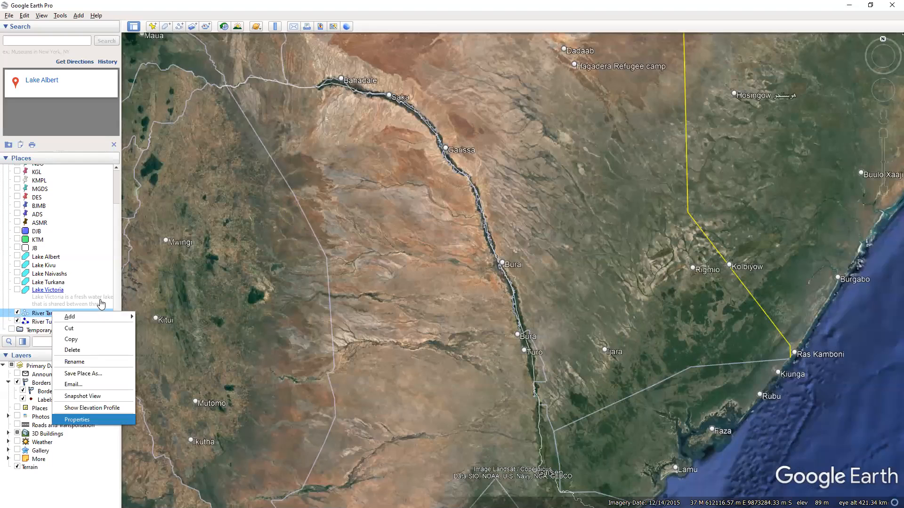
click(77, 420)
click(65, 246)
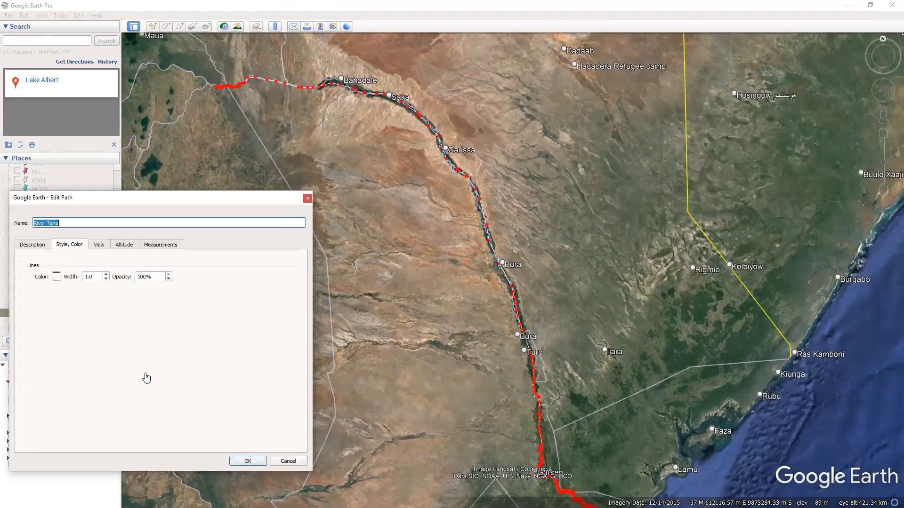
click(57, 277)
click(49, 279)
click(217, 431)
drag(94, 277, 76, 277)
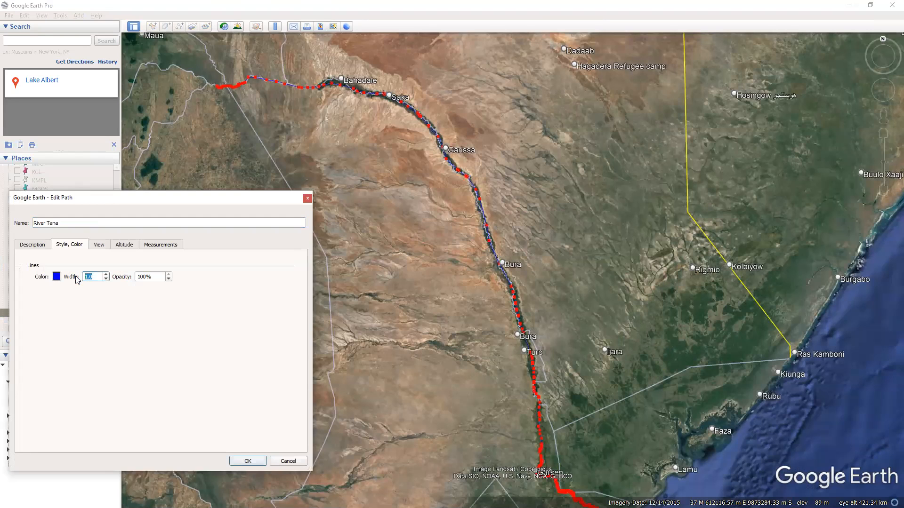
text(3)
click(243, 461)
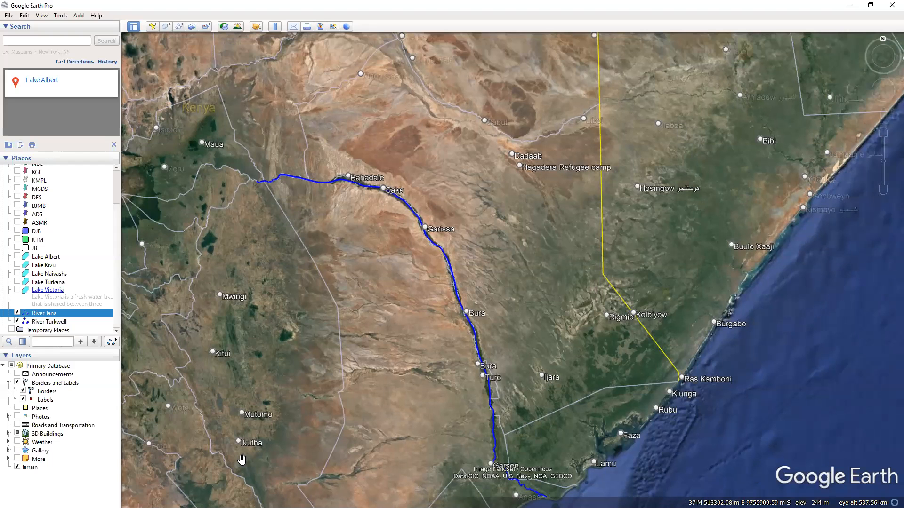
Show the placemarks KGL, KMPL, MGDS, DES, BJMB, ADS, ASMR, DJB, KTM and JB on the globe.
scroll(242, 460, down, 3)
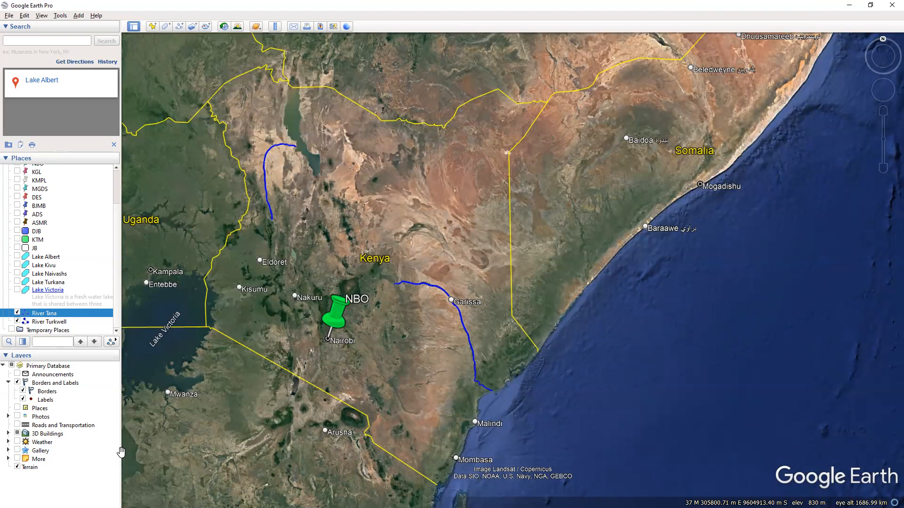
scroll(469, 284, down, 2)
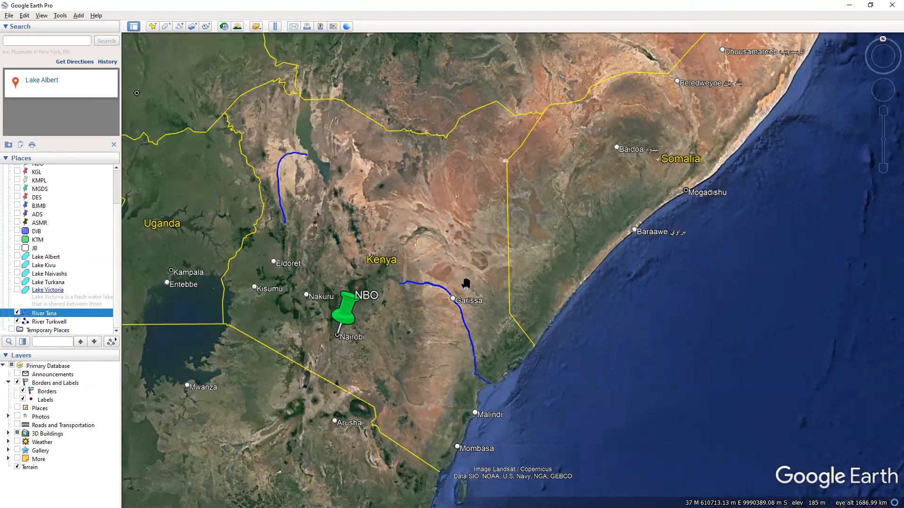
scroll(466, 283, down, 5)
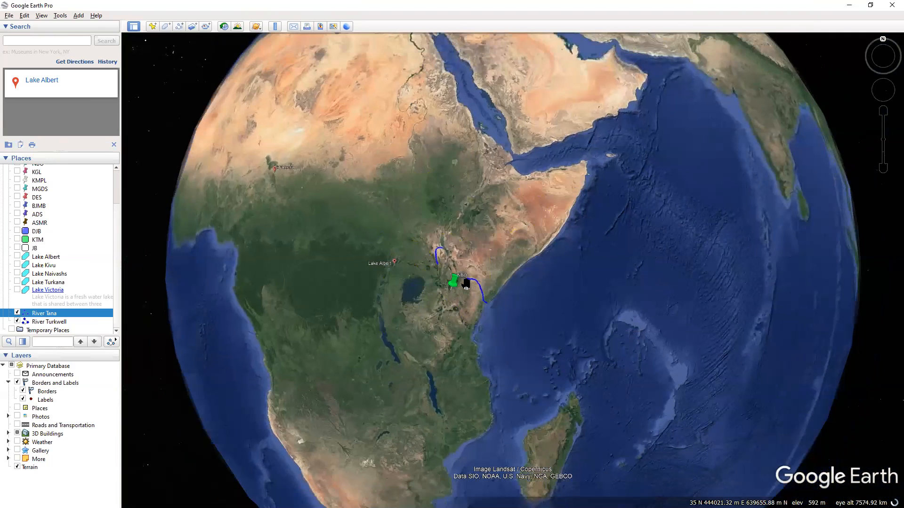
scroll(15, 212, up, 3)
click(16, 217)
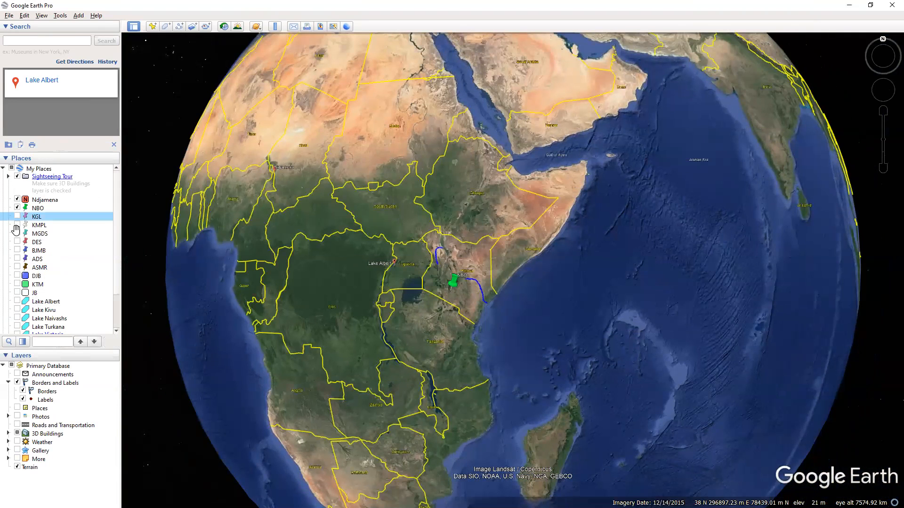
click(17, 225)
click(17, 234)
click(17, 242)
click(17, 251)
click(17, 259)
click(17, 267)
click(17, 276)
click(17, 284)
click(17, 293)
Show the Lake Albert, Lake Kivu, Lake Naivashs, Lake Turkana and Lake Victoria polygons alongside the river paths.
click(17, 301)
click(17, 310)
click(17, 318)
click(17, 327)
click(17, 334)
click(17, 315)
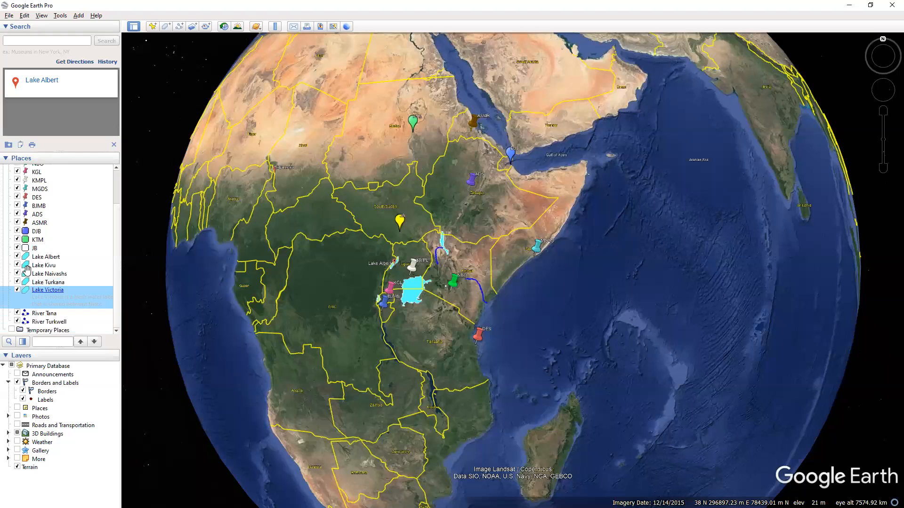
Turn off all Primary Database layers, including borders, labels and terrain.
scroll(463, 316, up, 1)
scroll(462, 315, up, 2)
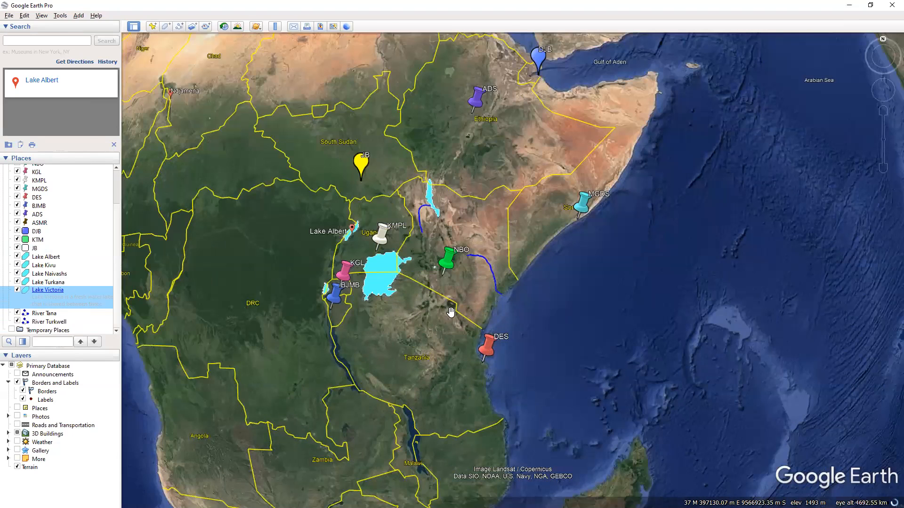
click(12, 366)
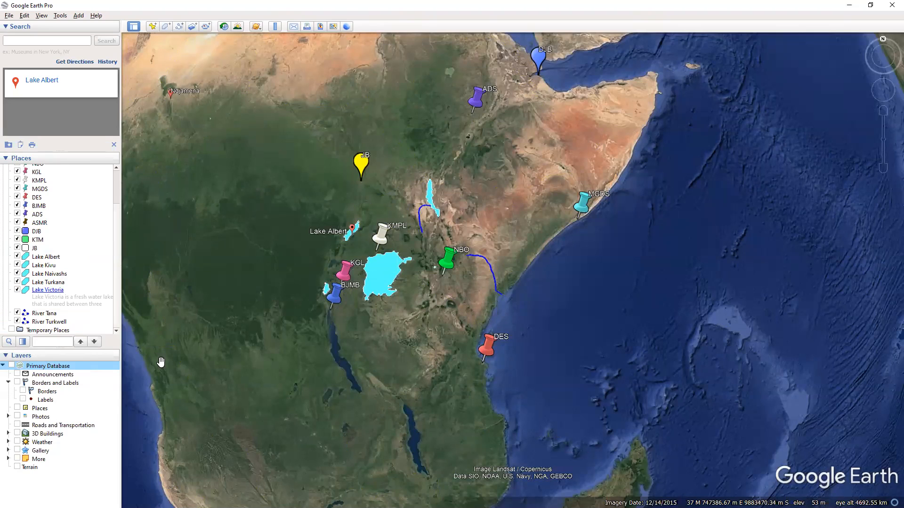
Examine the placemarks, lake polygons and river paths across East Africa.
scroll(414, 271, up, 1)
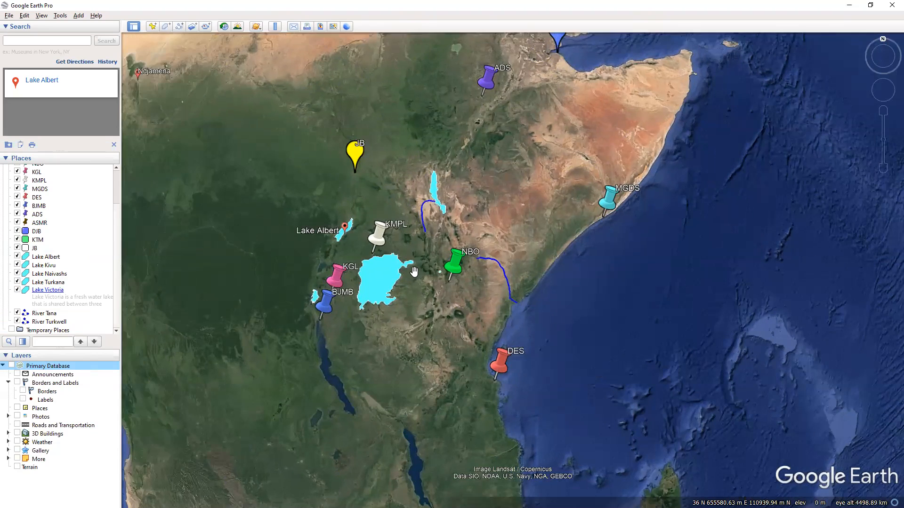
scroll(414, 272, up, 3)
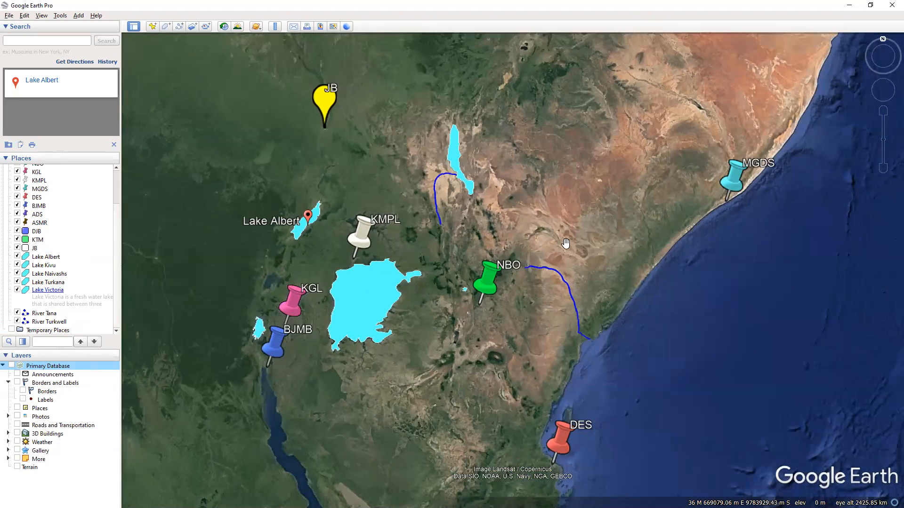
scroll(565, 243, down, 3)
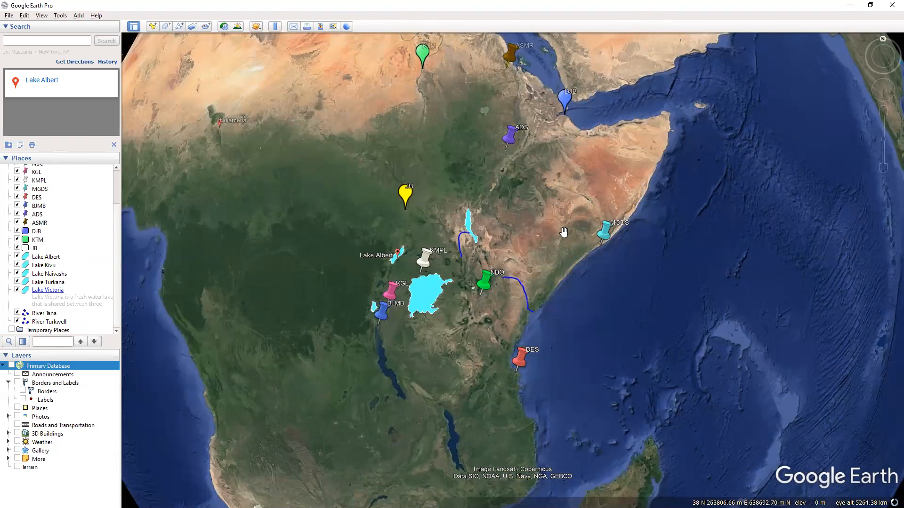
drag(564, 233, 600, 224)
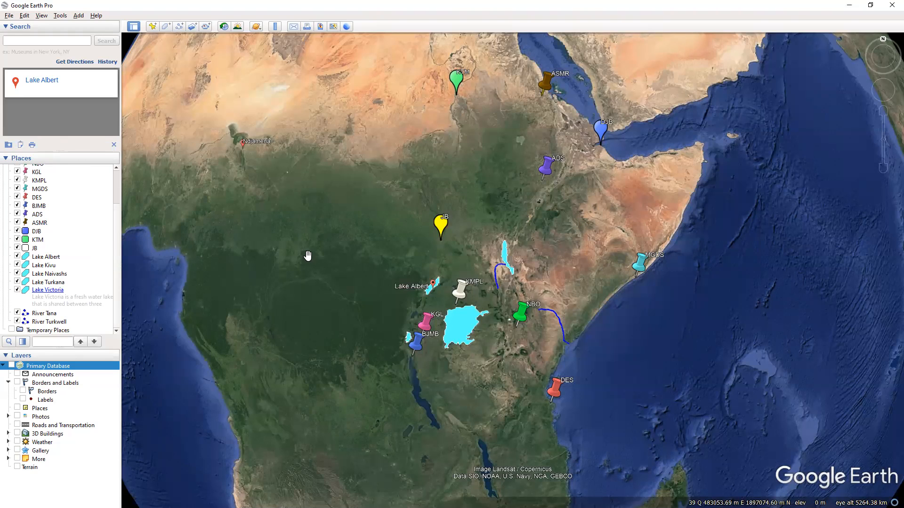
scroll(8, 191, up, 3)
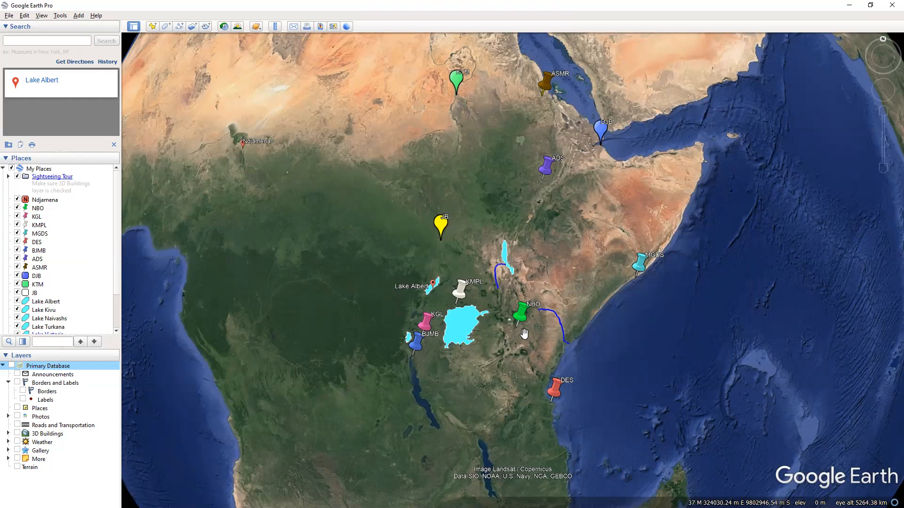
scroll(524, 333, up, 1)
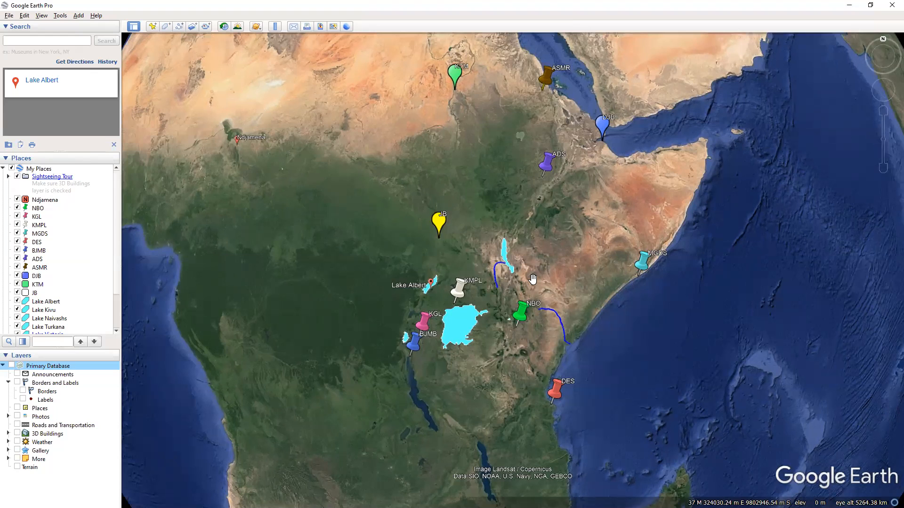
scroll(533, 280, up, 1)
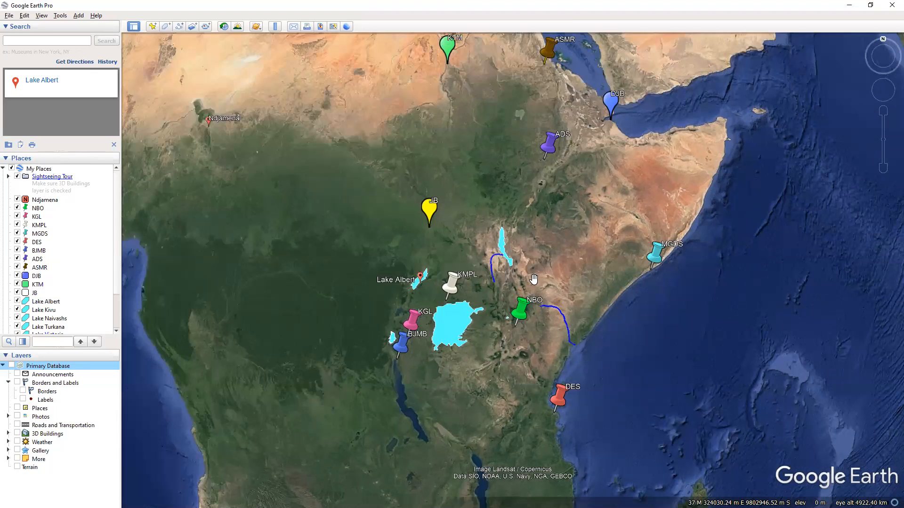
scroll(534, 279, up, 1)
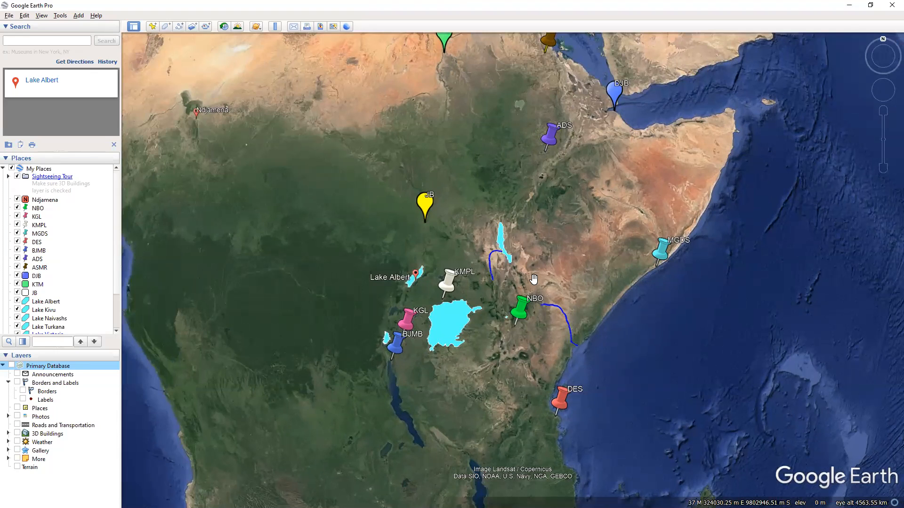
scroll(533, 280, up, 1)
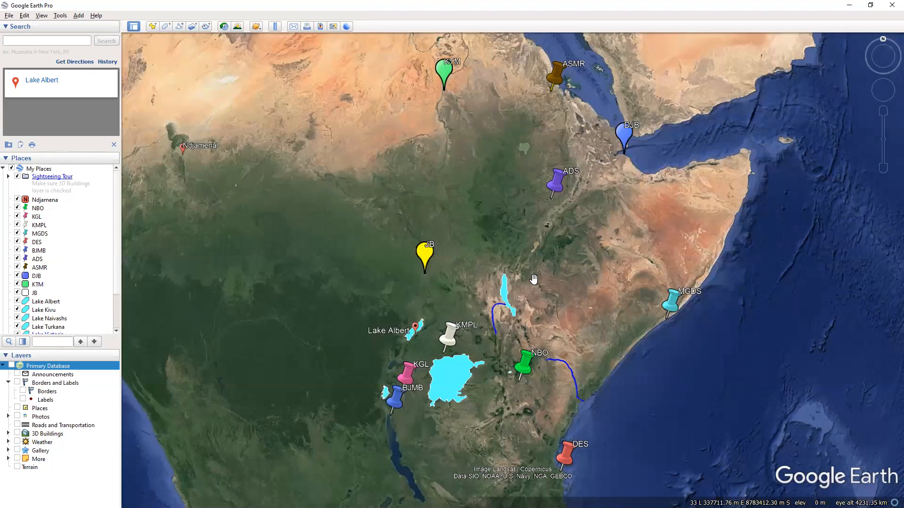
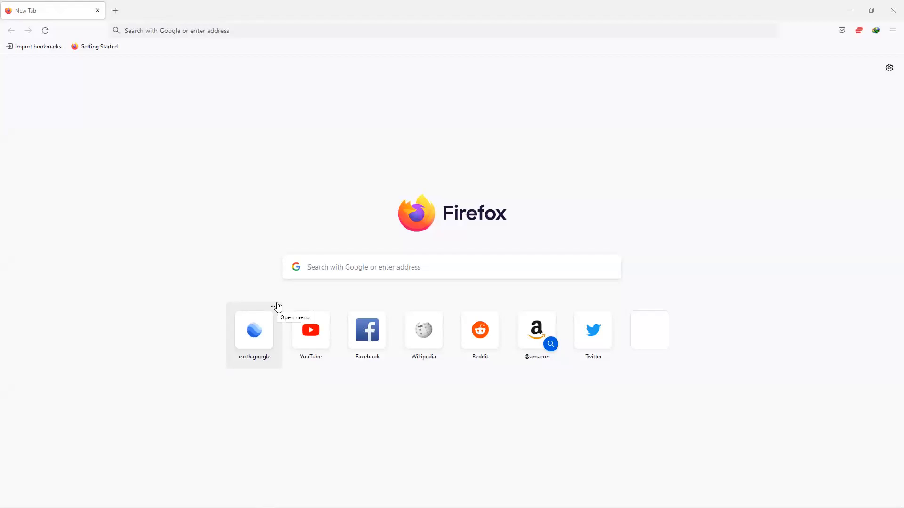
Switch to Firefox and search Google for images of nairobi.
click(228, 30)
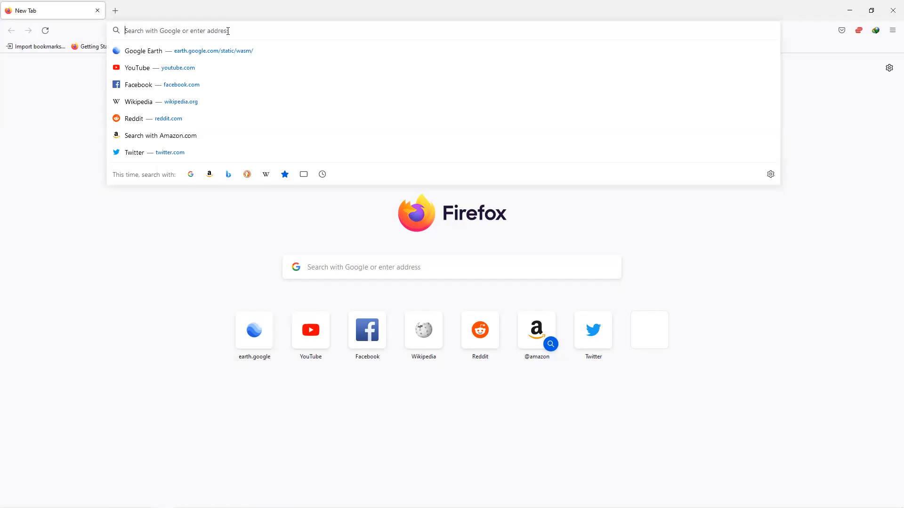
text(nairobi)
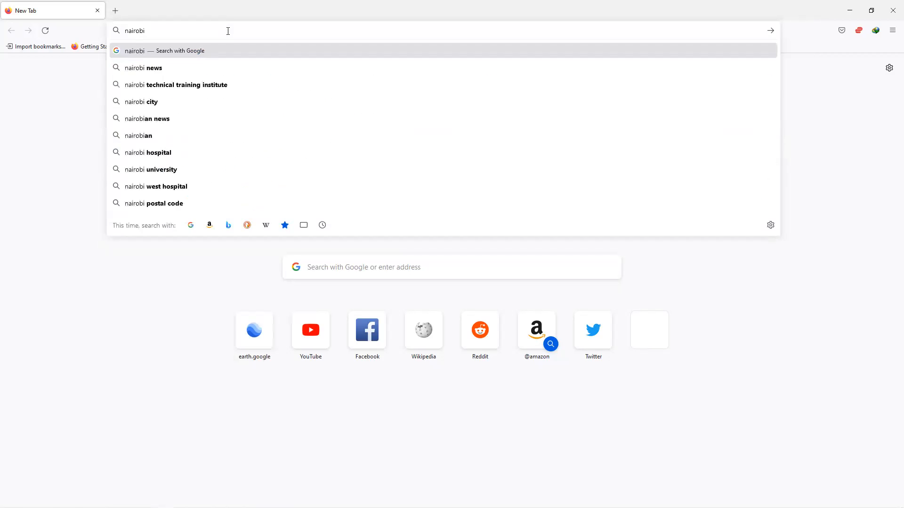
key(Return)
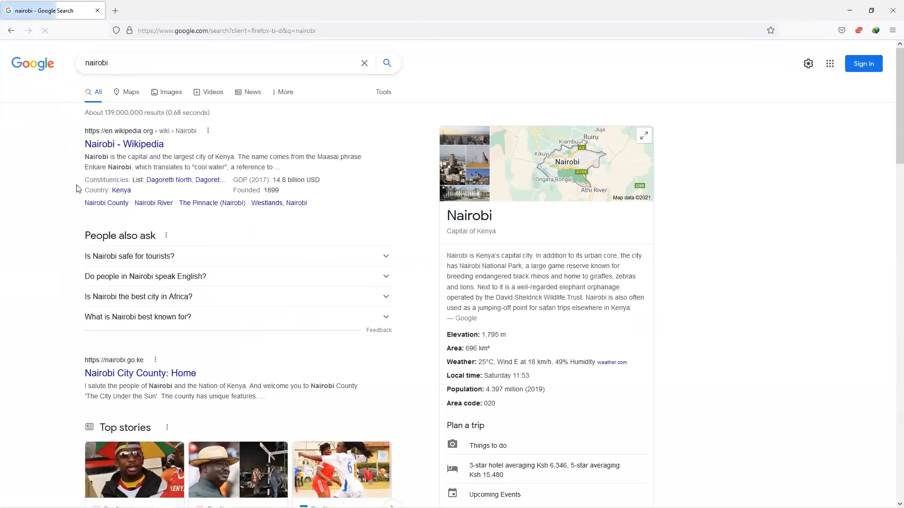
click(170, 96)
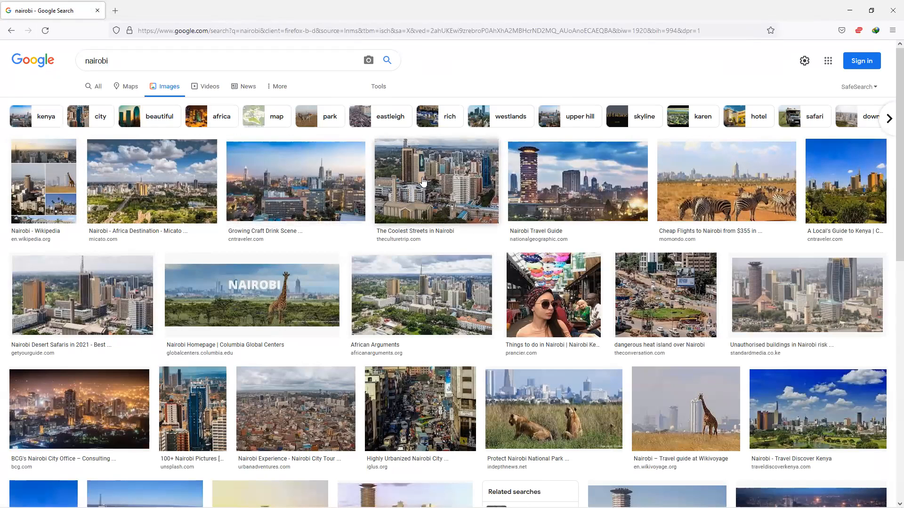
Preview the image "The Coolest Streets in Nairobi" and open its Culture Trip source article.
click(443, 180)
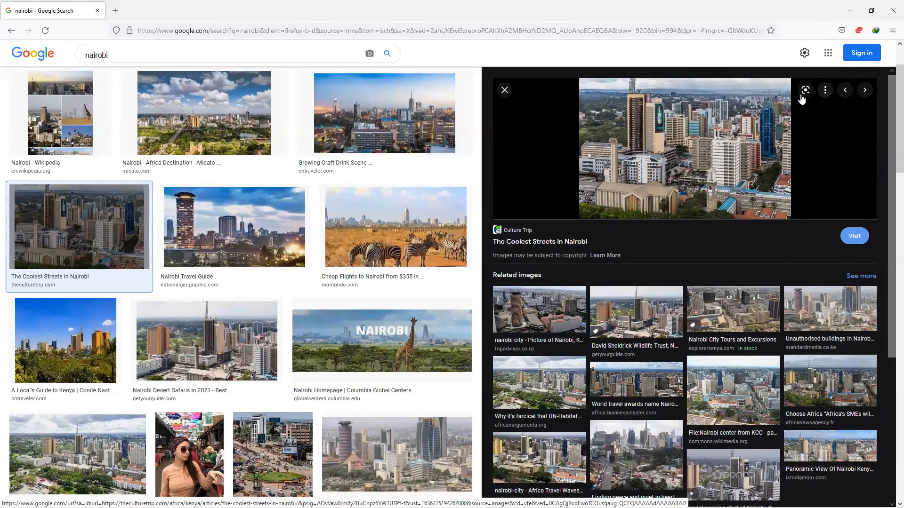
right_click(678, 154)
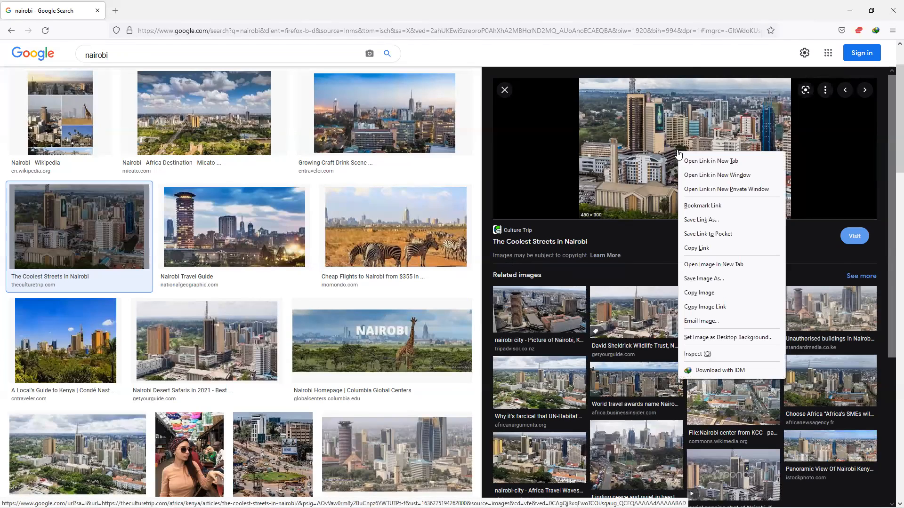
click(711, 250)
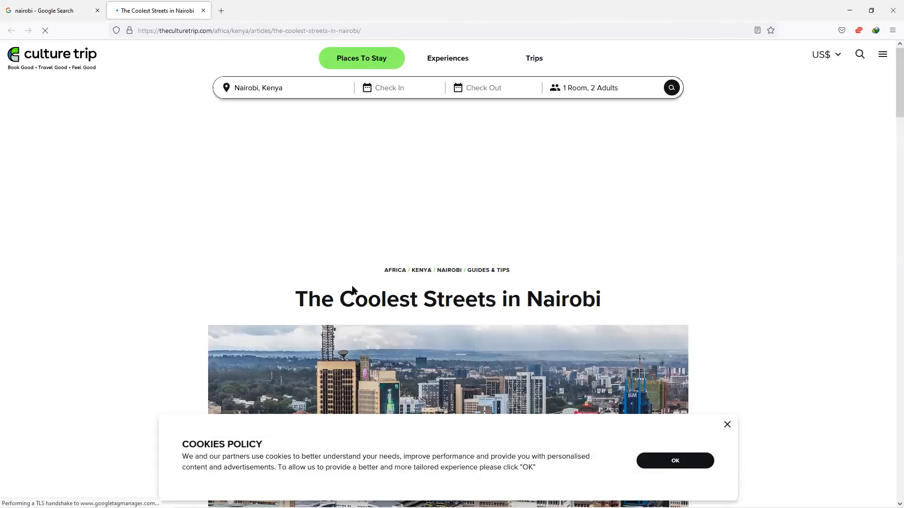
Copy the image link of the Nairobi city center photo in the article.
scroll(434, 359, down, 2)
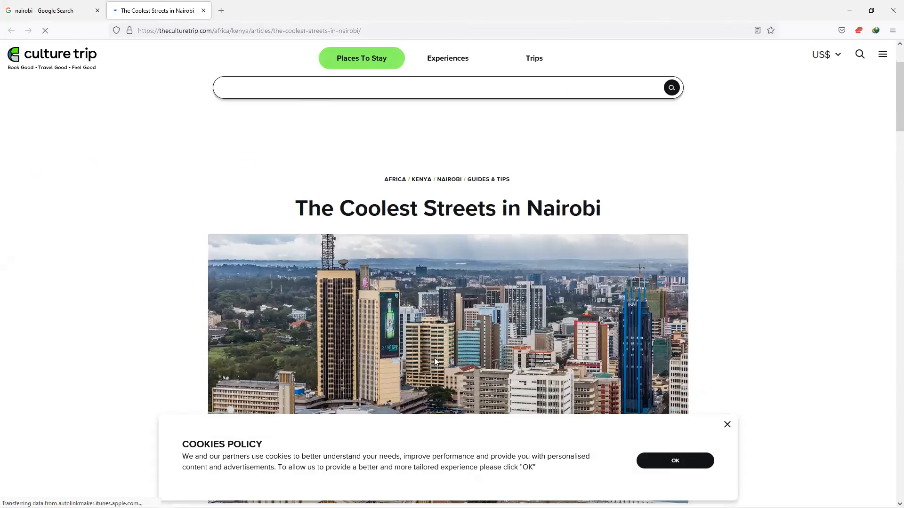
scroll(435, 359, down, 6)
right_click(358, 206)
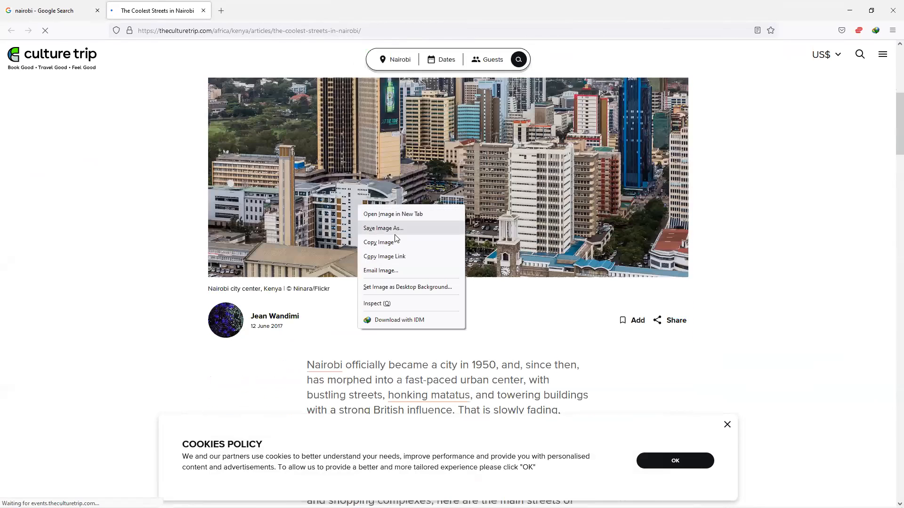
click(385, 257)
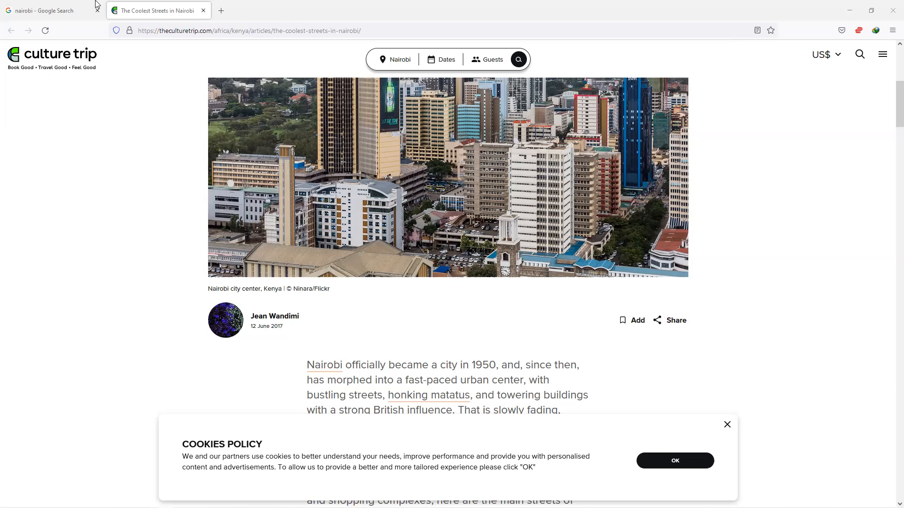
Close the Culture Trip article and search Google for images of "khartoun".
click(203, 10)
click(74, 55)
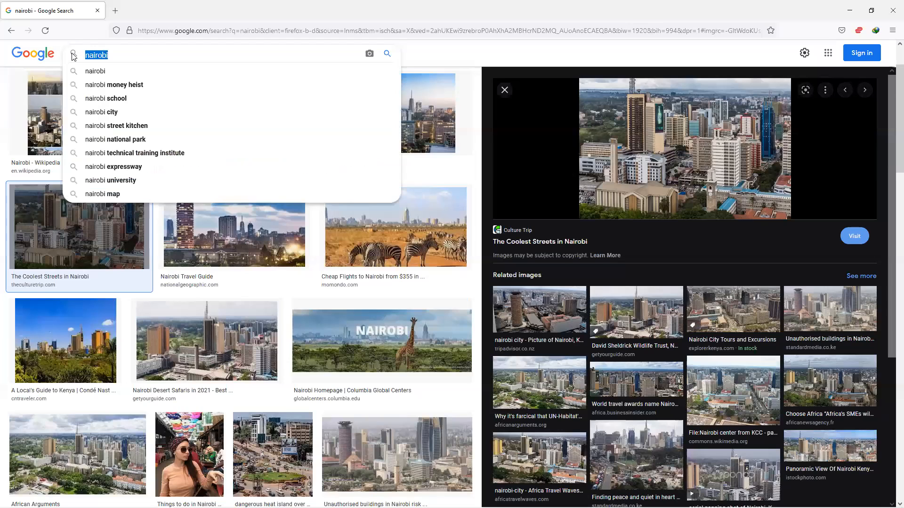
text(khartoun)
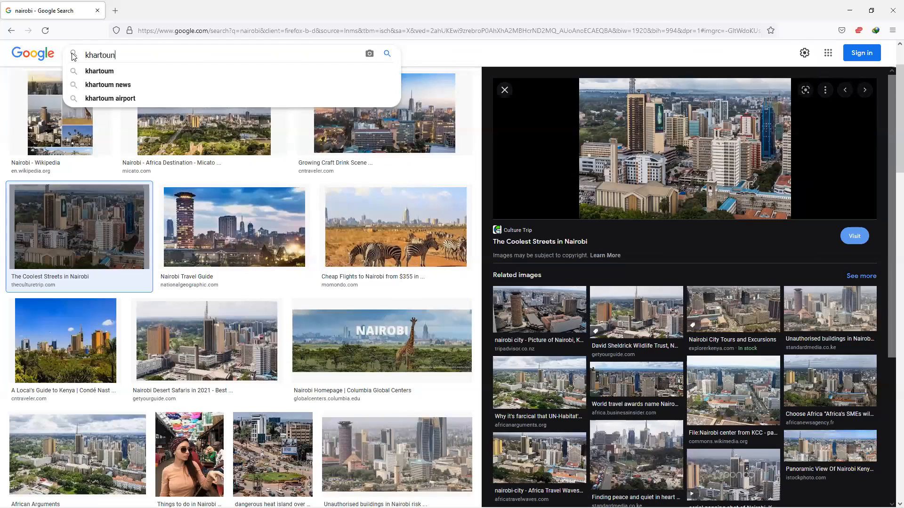
key(Return)
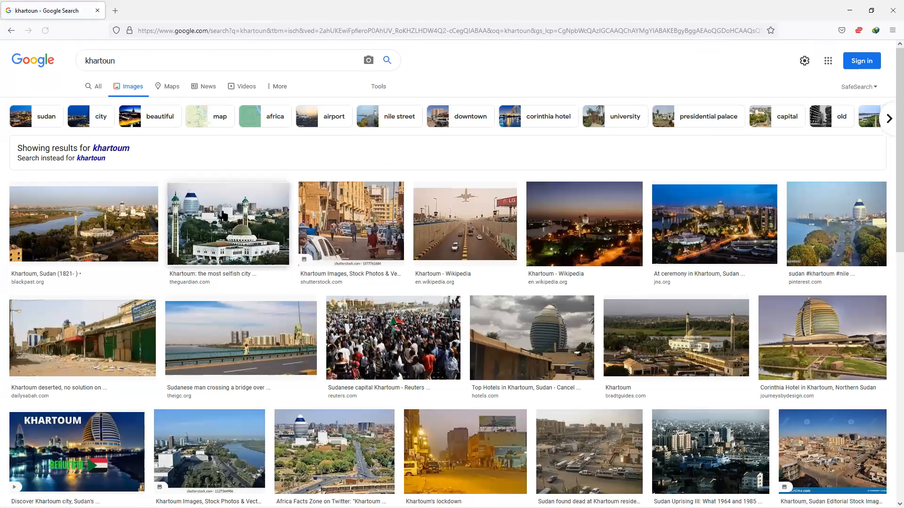
Open the Blackpast source article of the "Khartoum, Sudan (1821- )" image and copy the image link of its Khartoum photo.
click(249, 234)
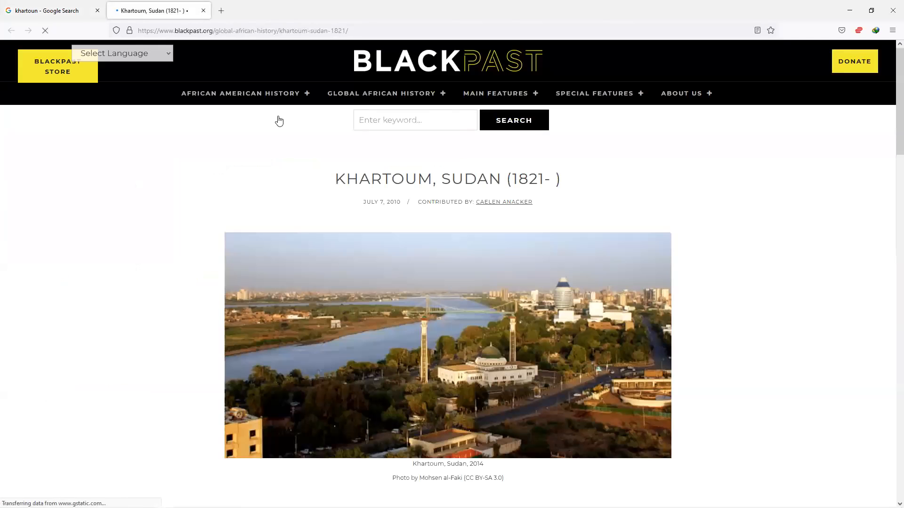
right_click(473, 353)
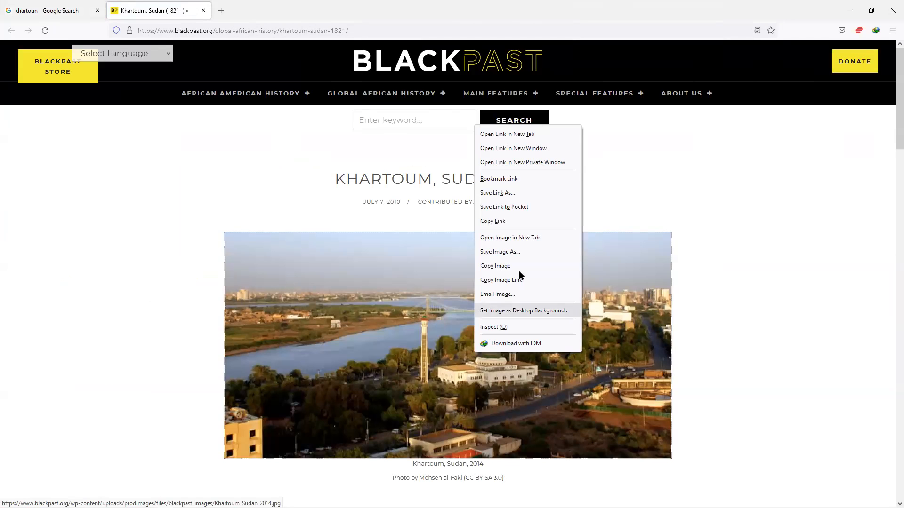
click(496, 281)
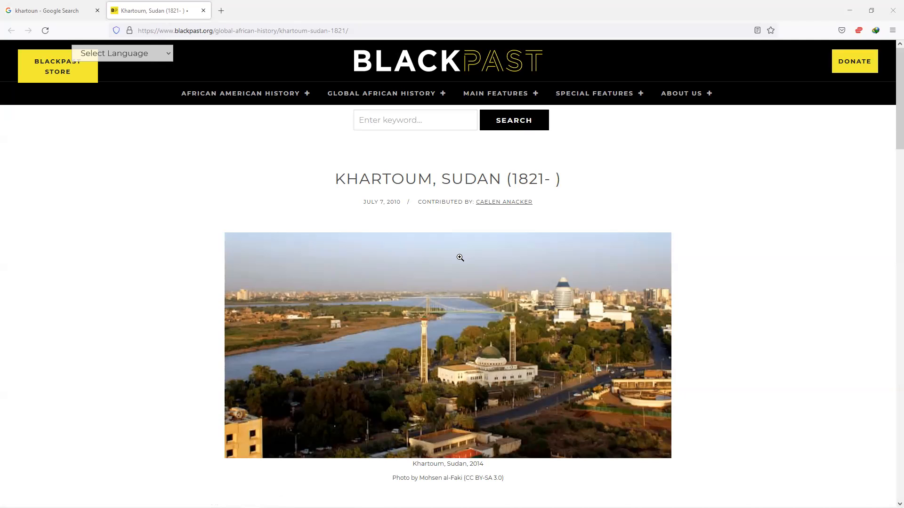
Return to the Google image results and search for images of addis ababa.
click(88, 1)
click(76, 8)
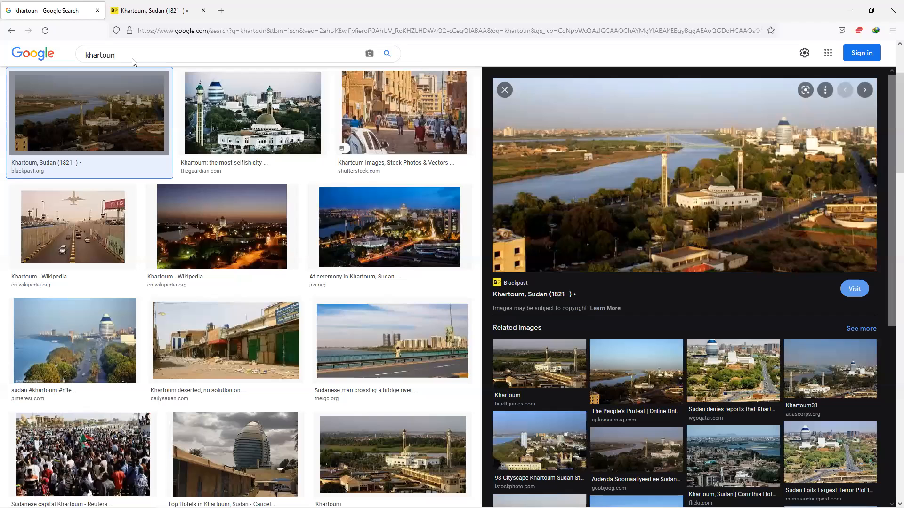
click(81, 55)
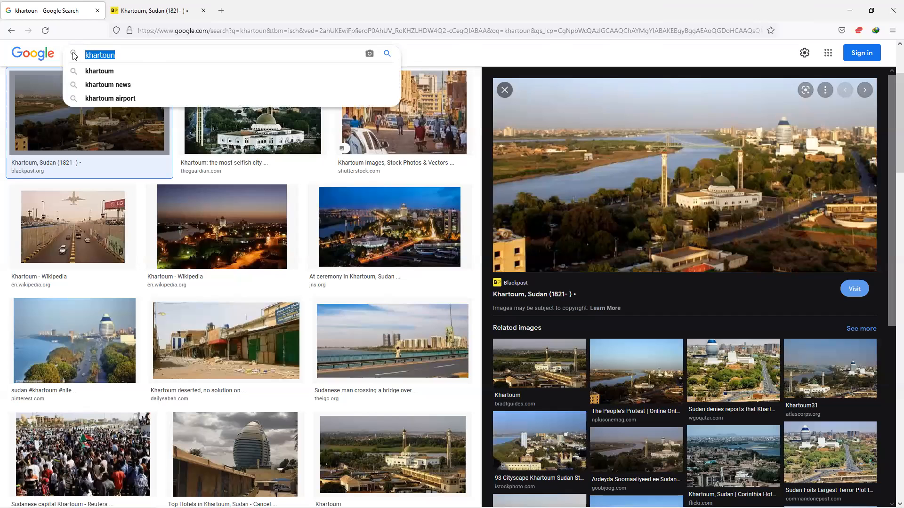
text(addis aba)
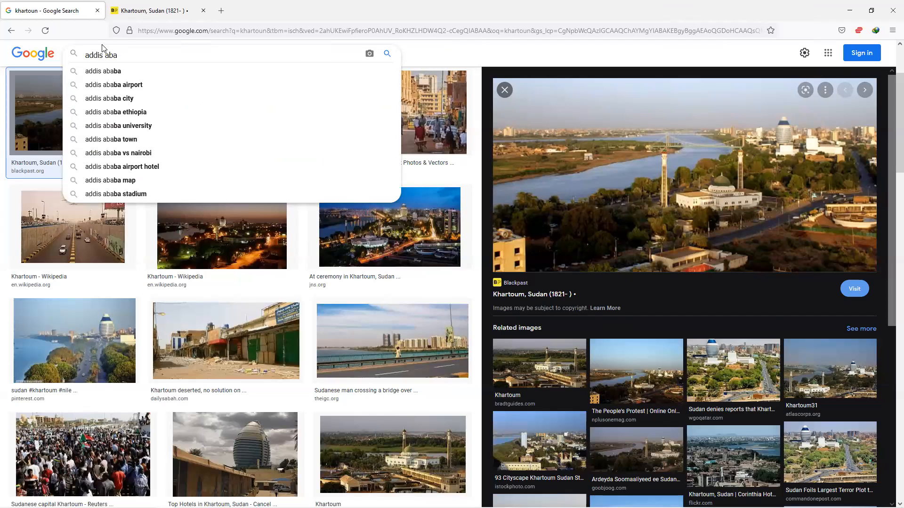
click(113, 70)
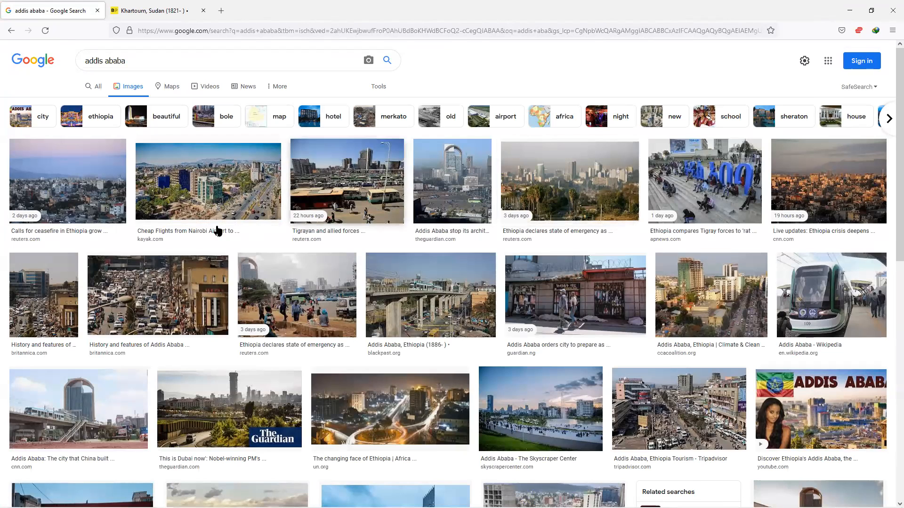
click(216, 190)
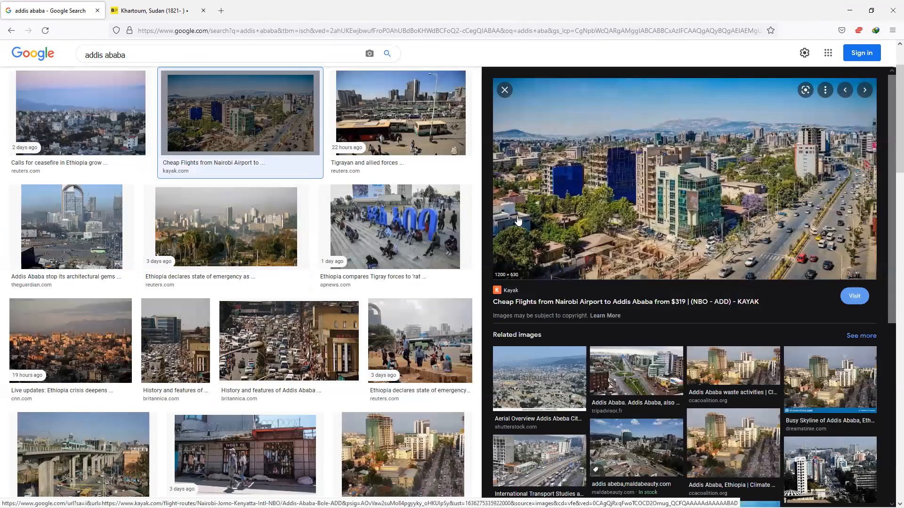
click(518, 220)
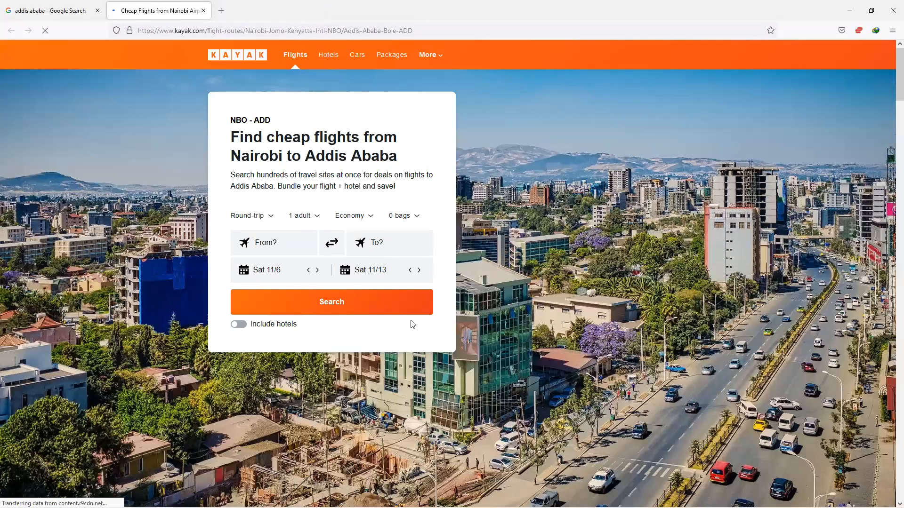
scroll(585, 269, down, 4)
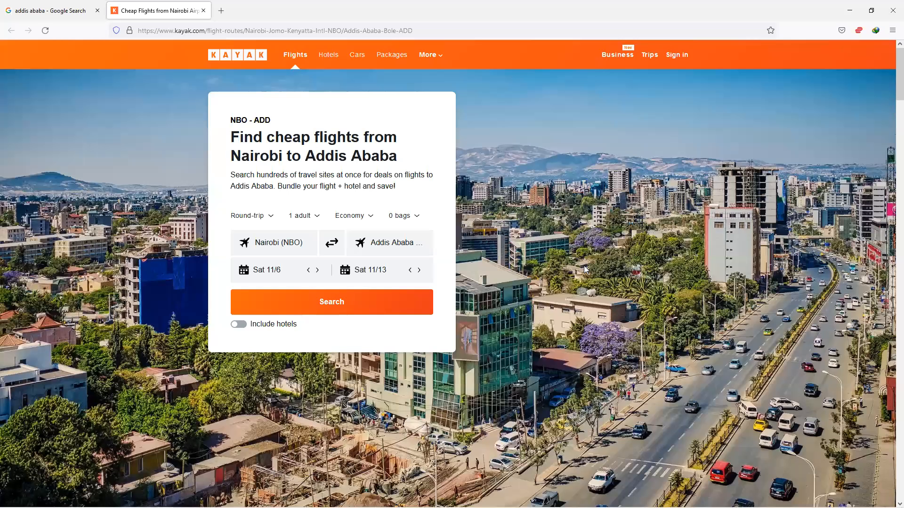
click(203, 10)
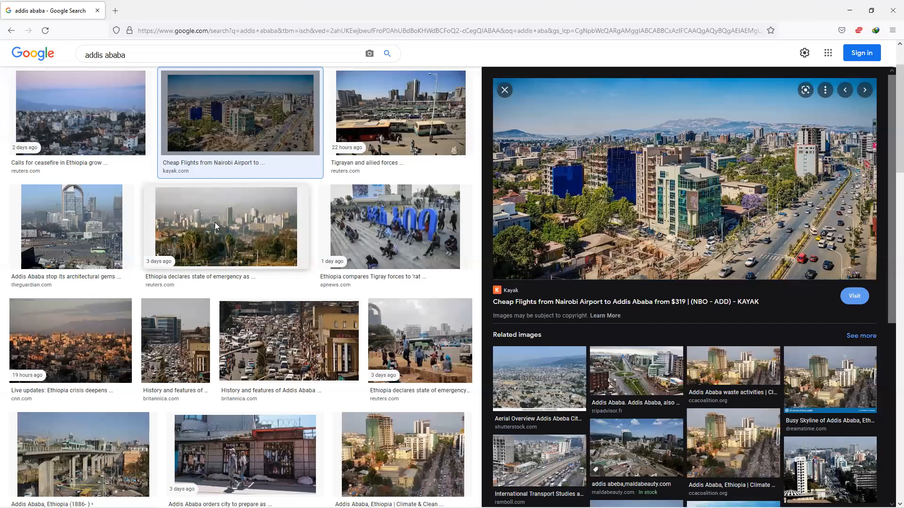
Preview the image "Addis Ababa: The city that China built" and open its CNN Style source article.
scroll(393, 246, down, 5)
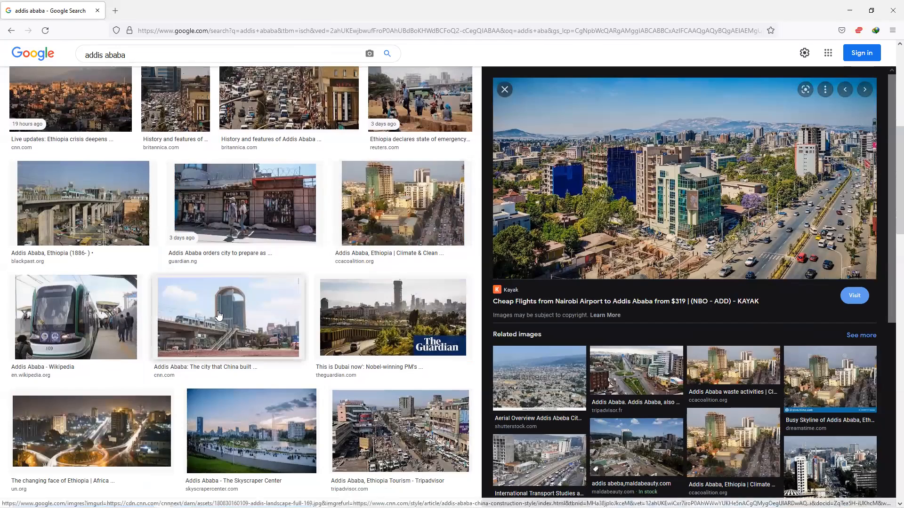
click(226, 315)
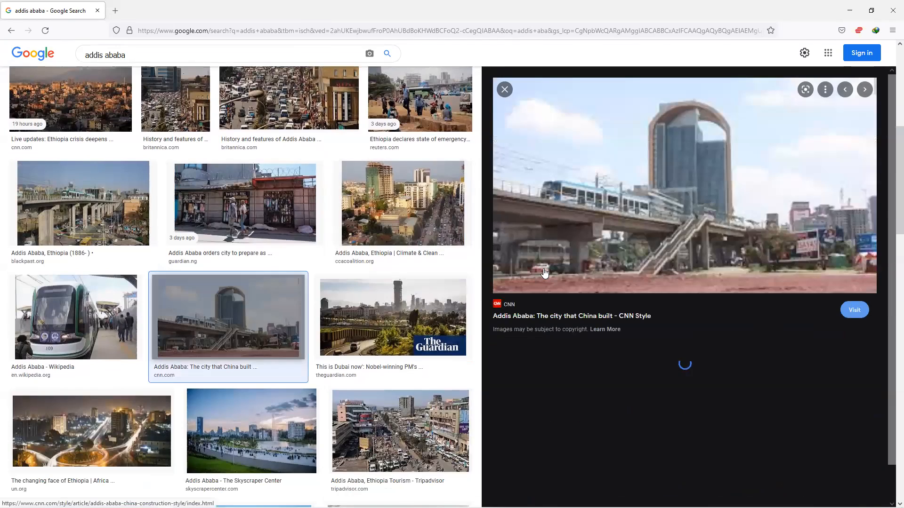
click(685, 169)
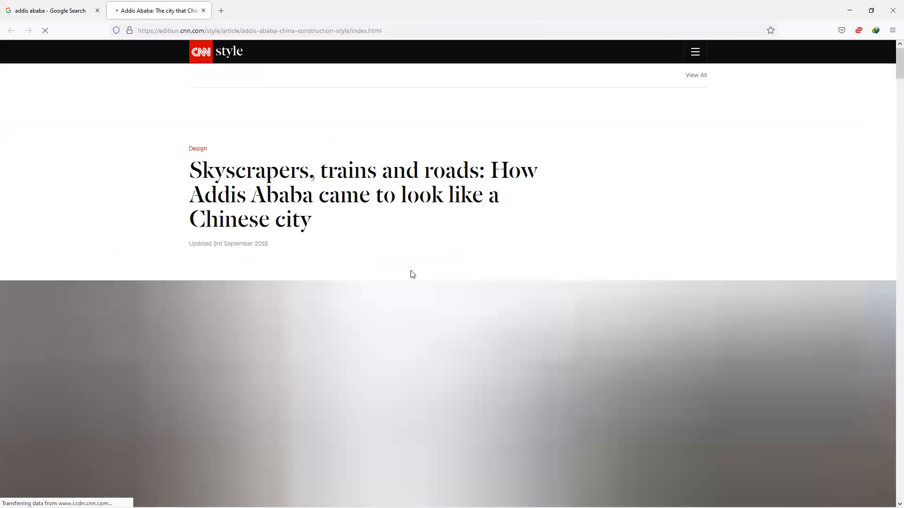
Copy the image link of the photo of the Metro train passing through central Addis Ababa.
scroll(411, 271, down, 5)
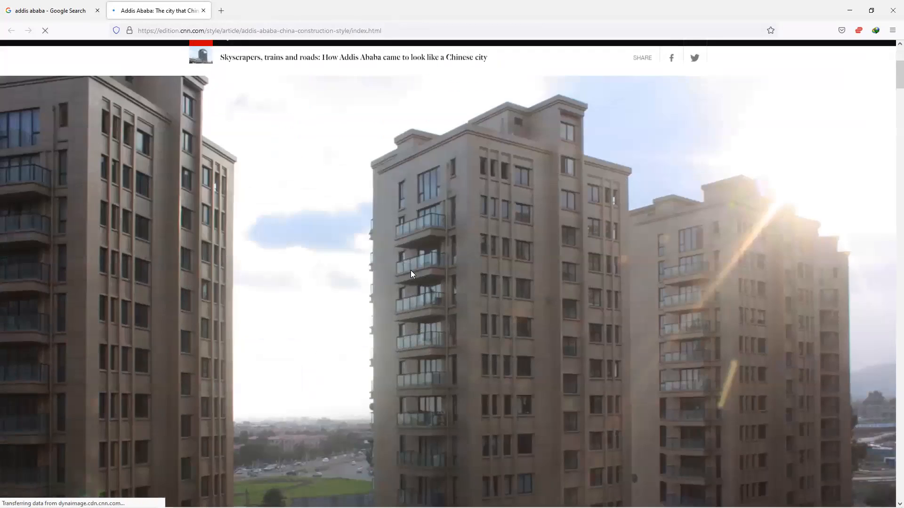
scroll(410, 270, down, 12)
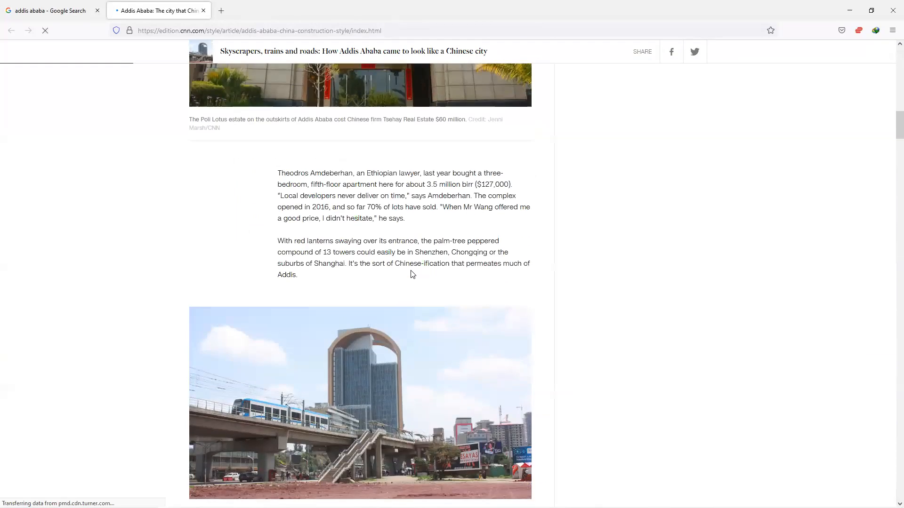
scroll(411, 270, up, 3)
scroll(410, 270, down, 8)
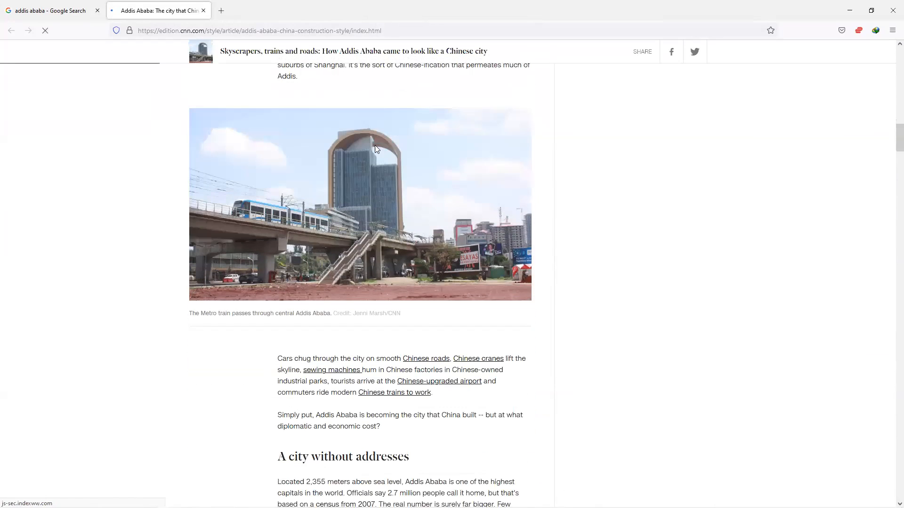
right_click(375, 147)
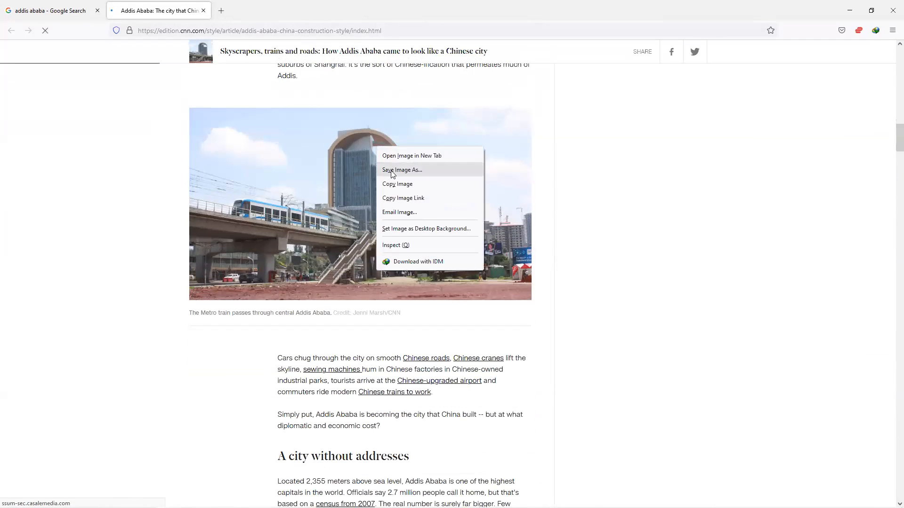
click(391, 197)
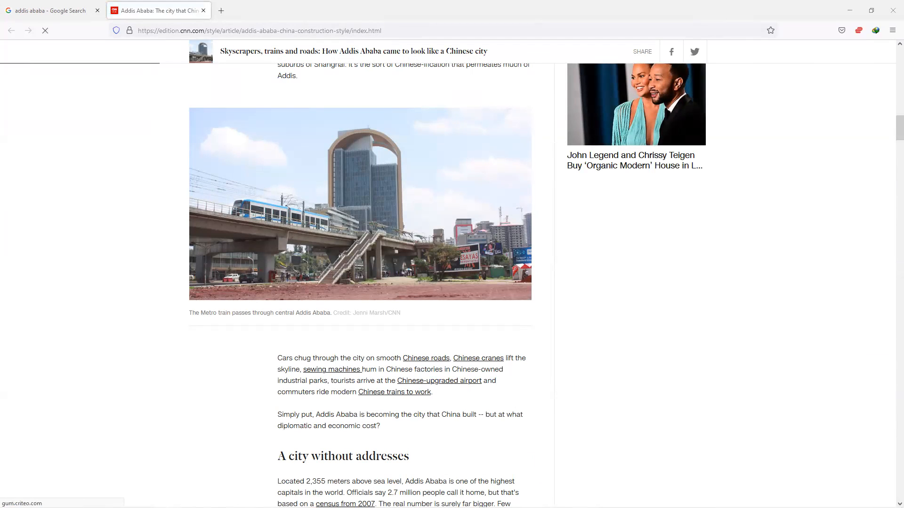
Close the CNN article and return to the Google home page.
scroll(342, 206, down, 3)
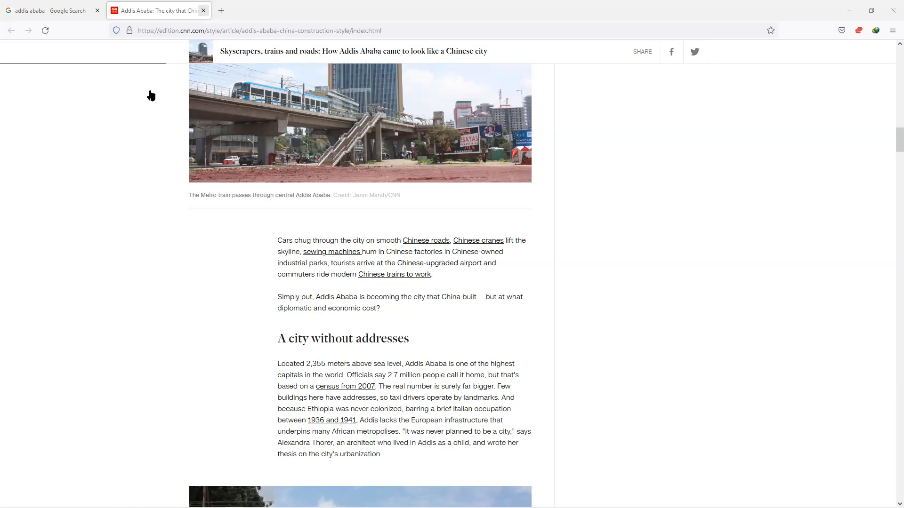
key(ctrl+w)
scroll(183, 94, up, 6)
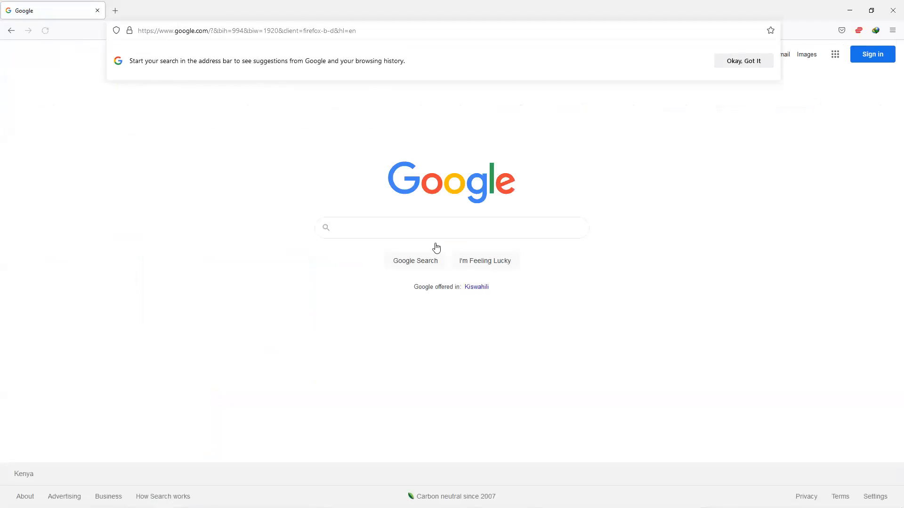
Search the web for "google image search" and open the Google Images page from the results.
click(288, 24)
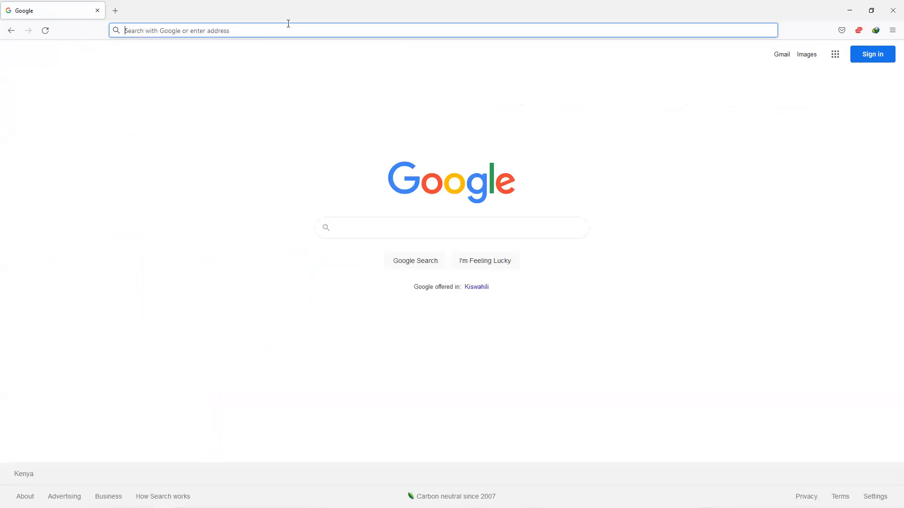
text(go)
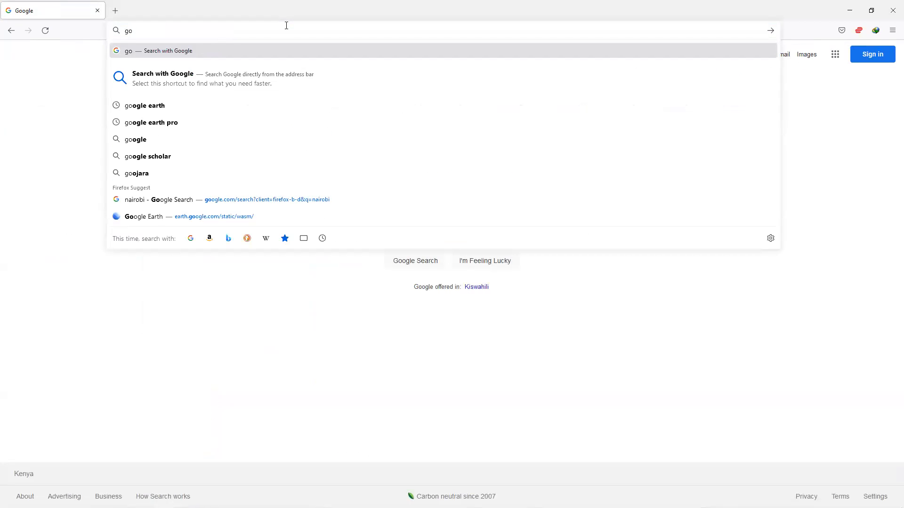
text(gol)
key(BackSpace)
key(BackSpace)
key(BackSpace)
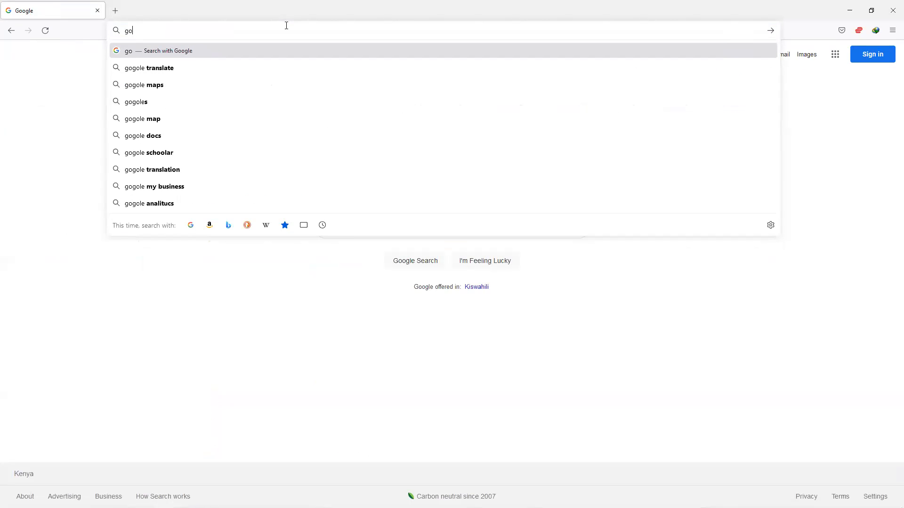
text(ogle ima)
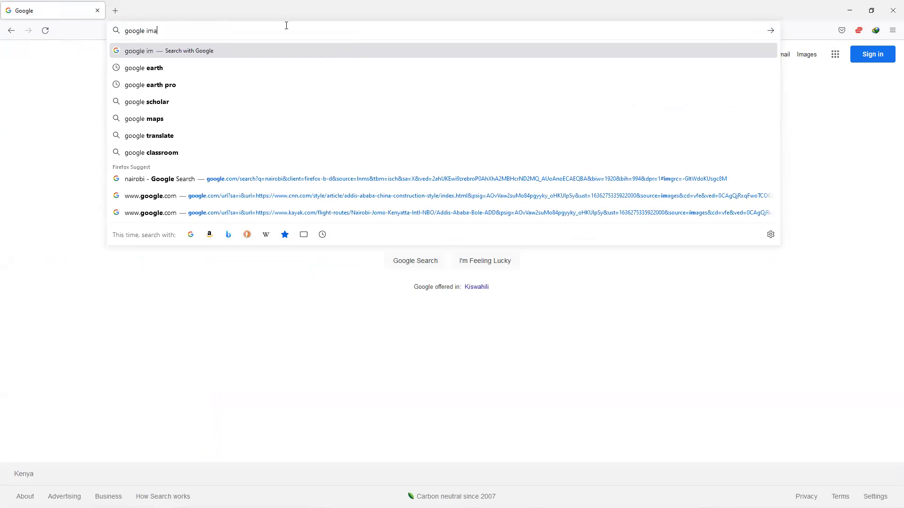
text(ge search)
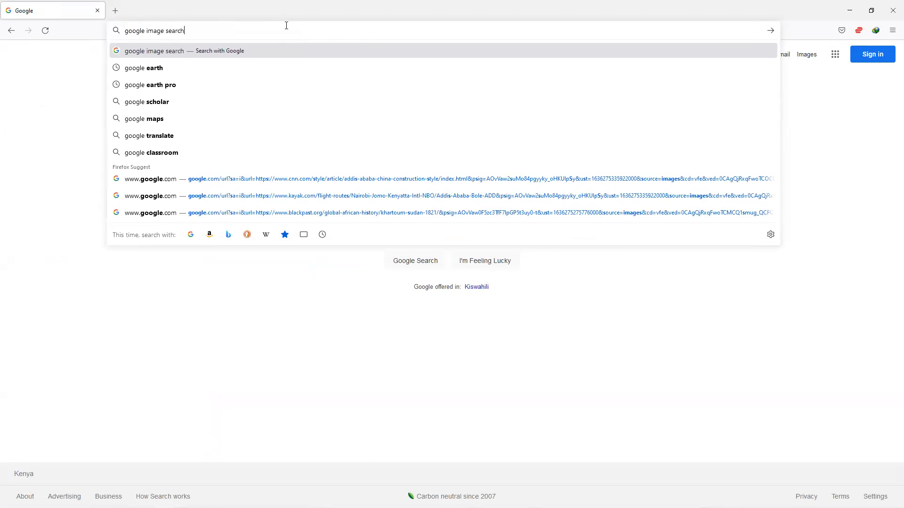
key(Return)
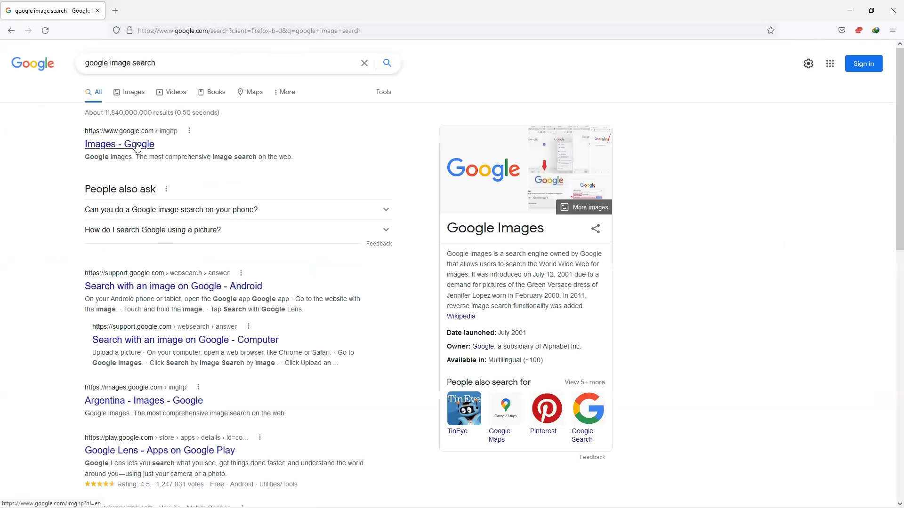
click(136, 146)
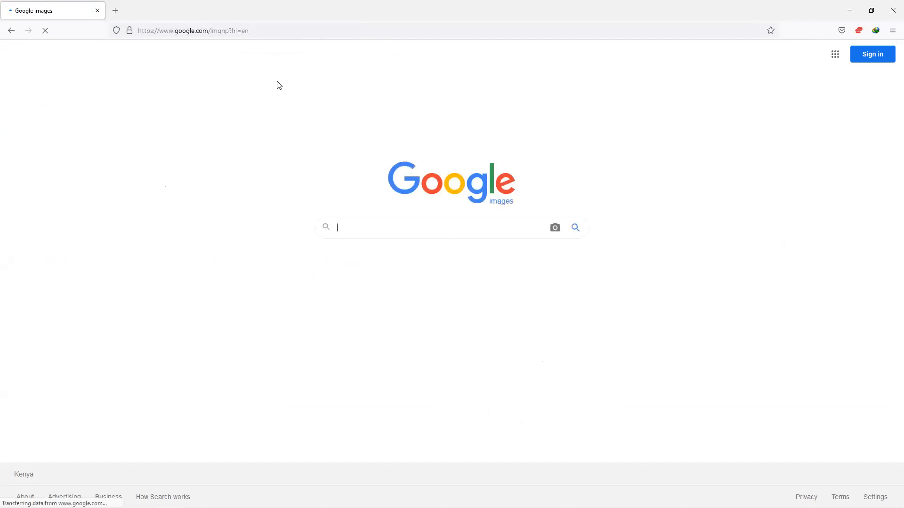
Search Google Images for "kampala".
click(261, 30)
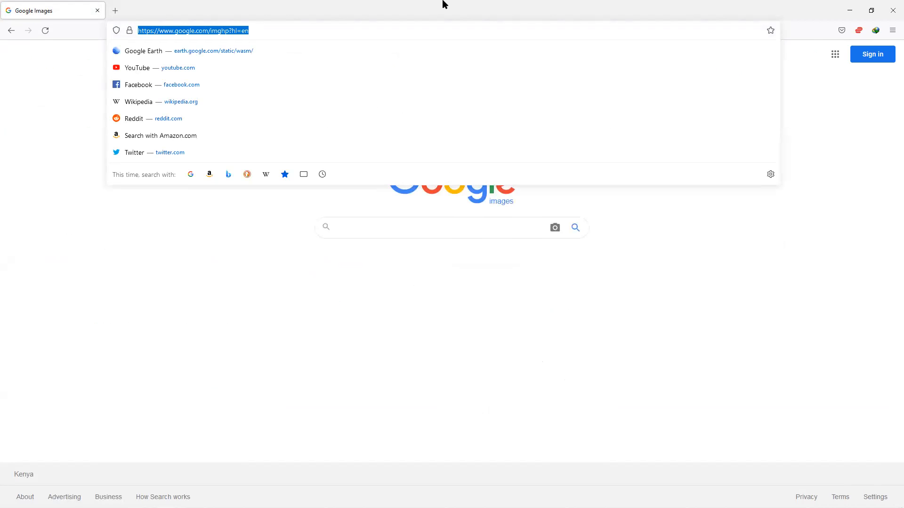
click(536, 220)
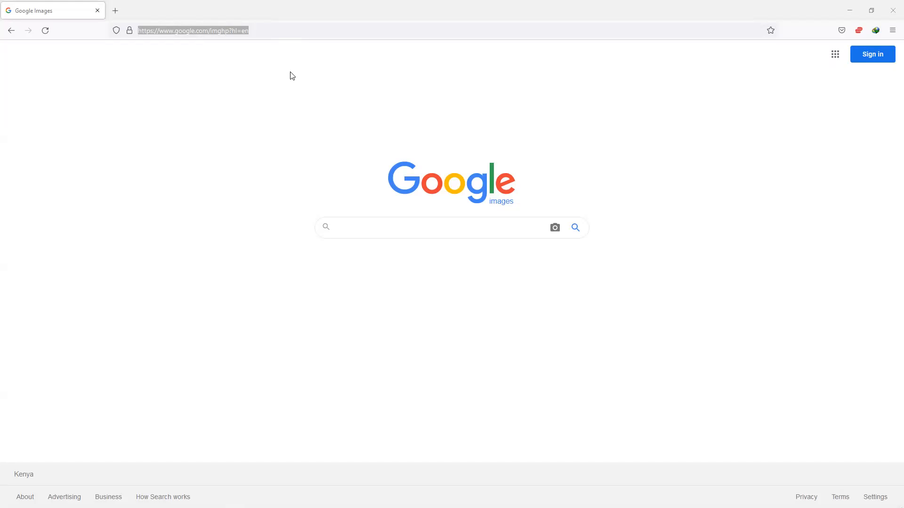
click(354, 225)
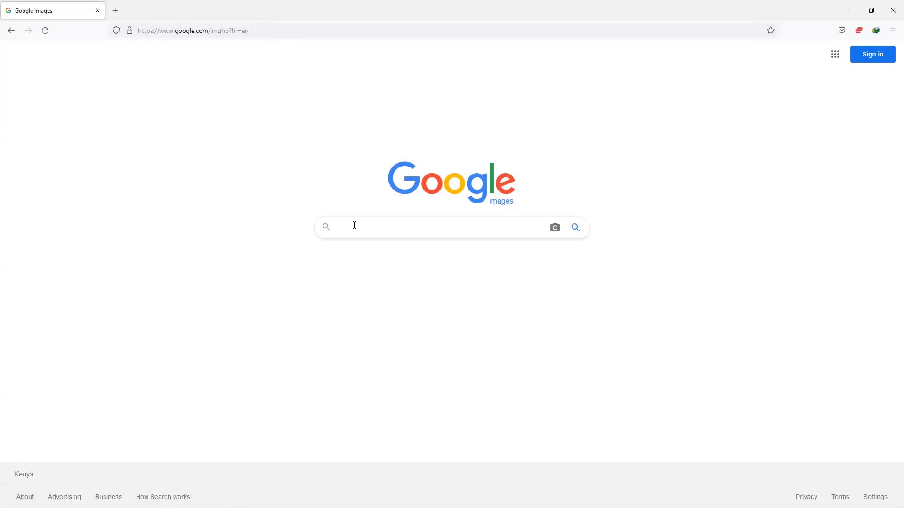
text(kampan)
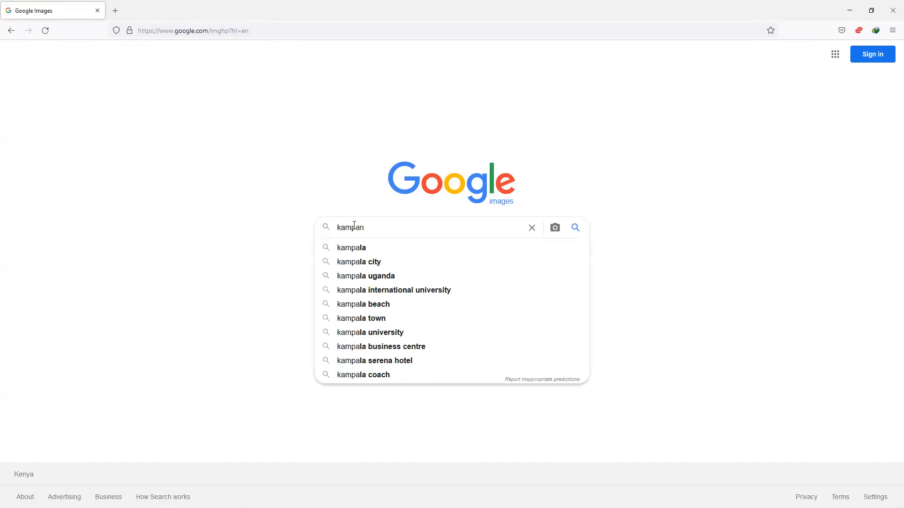
key(BackSpace)
text(la)
key(Return)
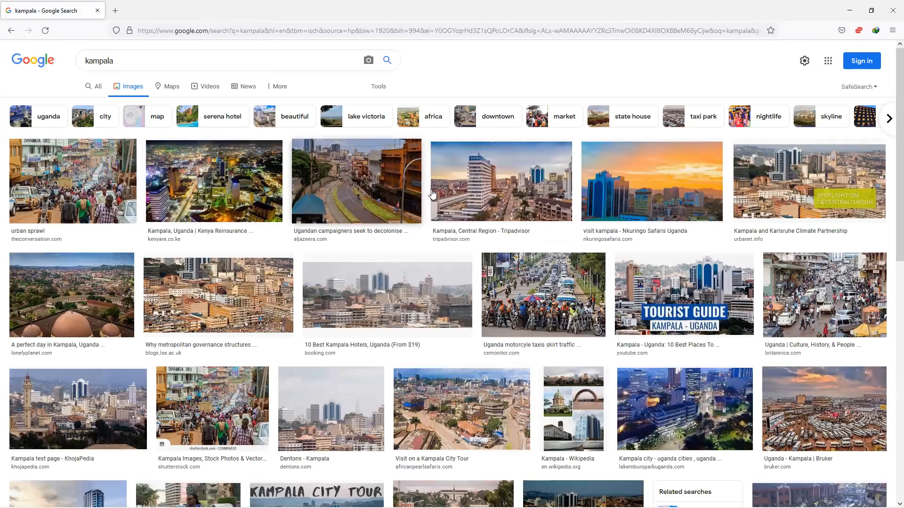
Open Tripadvisor's "Kampala Capital city" photo page from the image results and dismiss its embed-code popup.
double_click(507, 183)
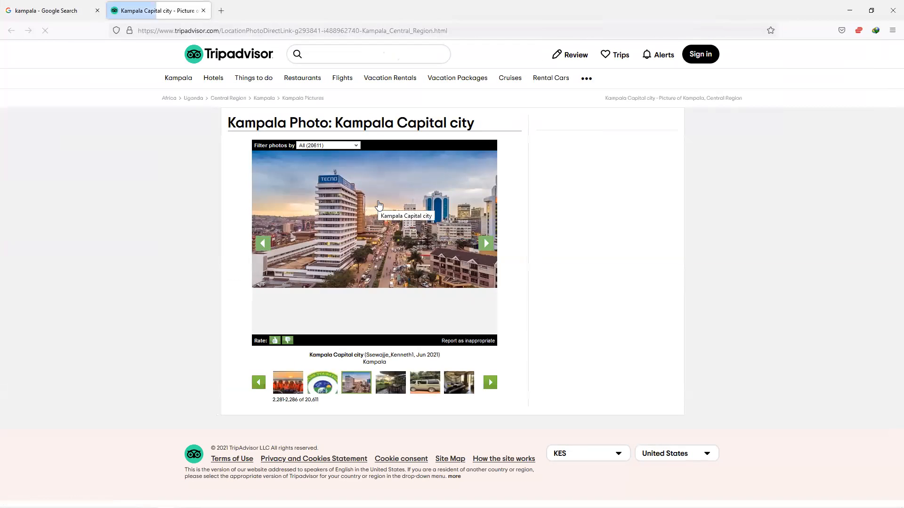
click(378, 203)
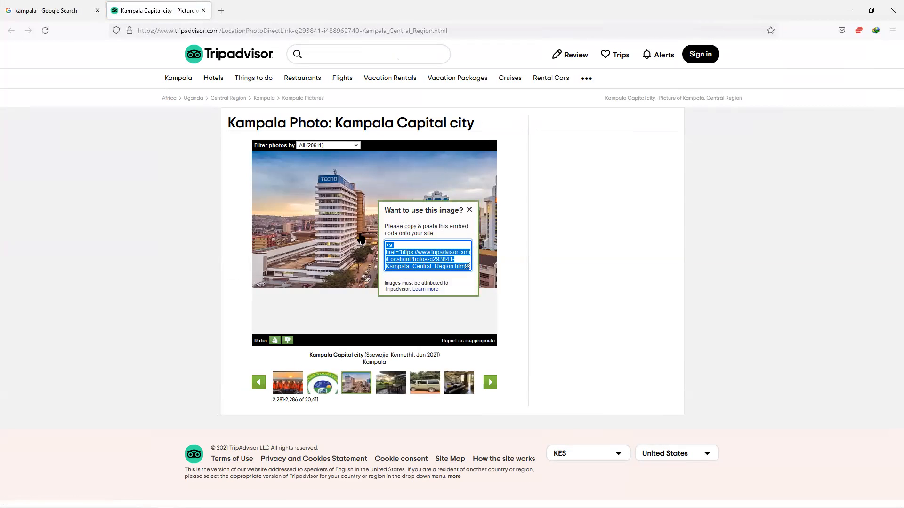
click(186, 205)
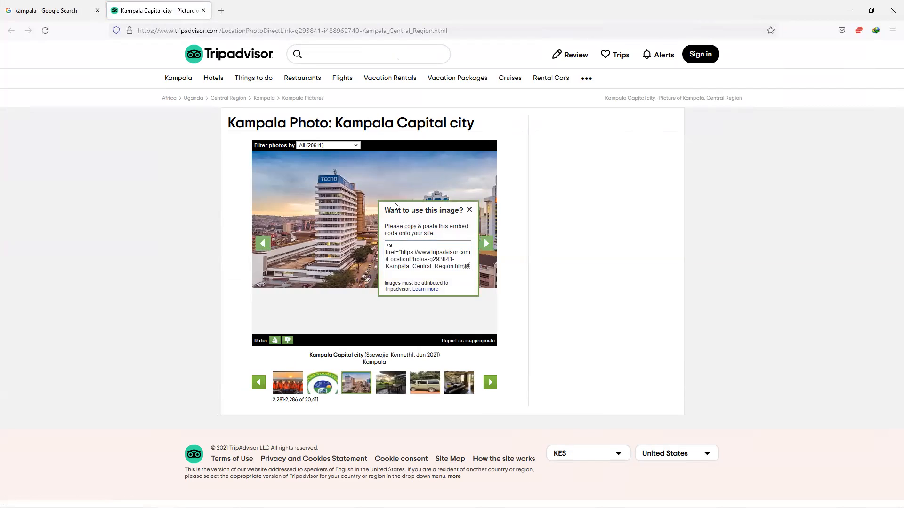
click(334, 197)
click(263, 244)
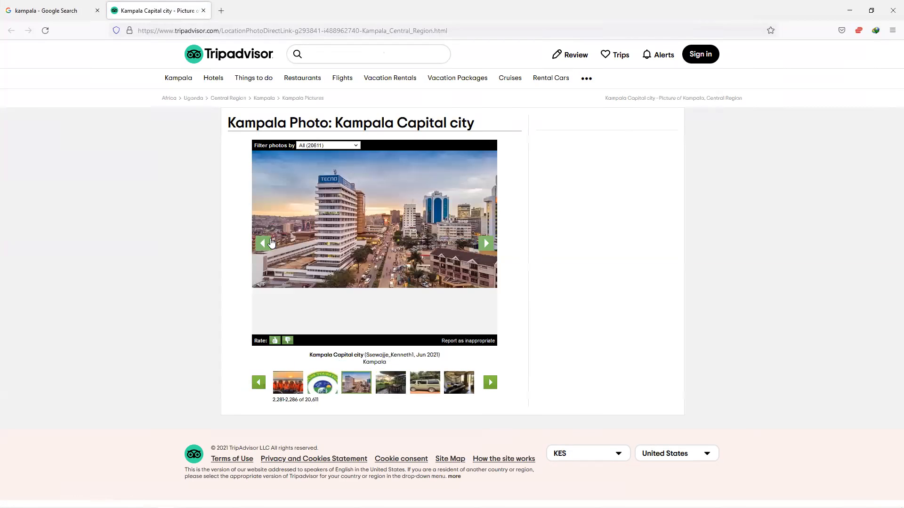
Save the image from the Tripadvisor photo viewer as a GIF named kampala in the Other folder of Downloads.
right_click(273, 242)
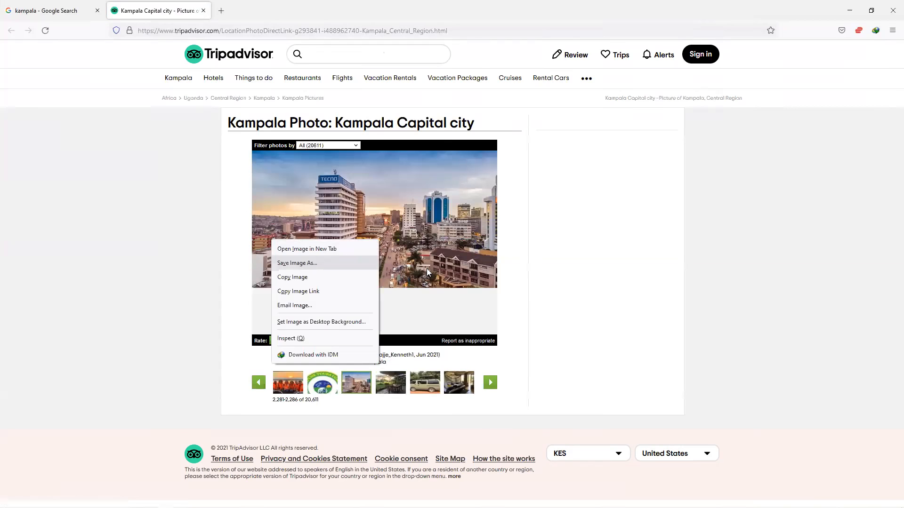
click(311, 263)
text(kampala)
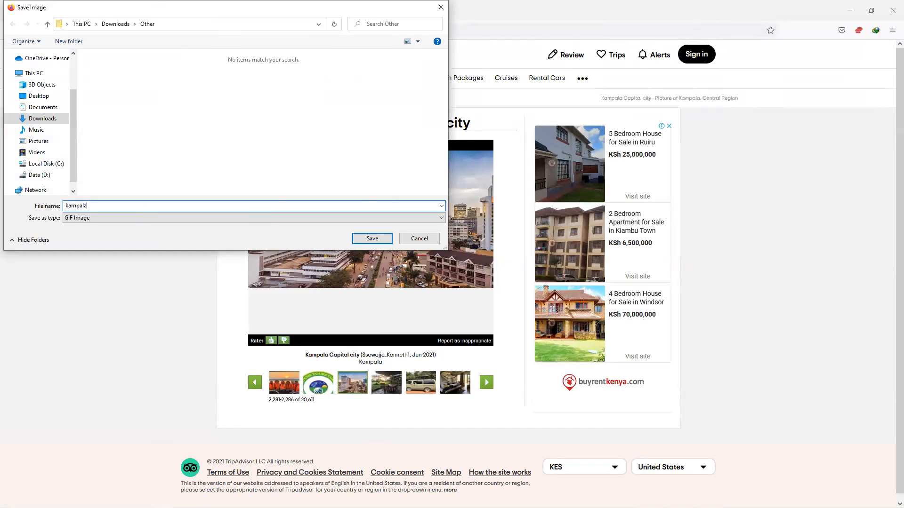
key(Return)
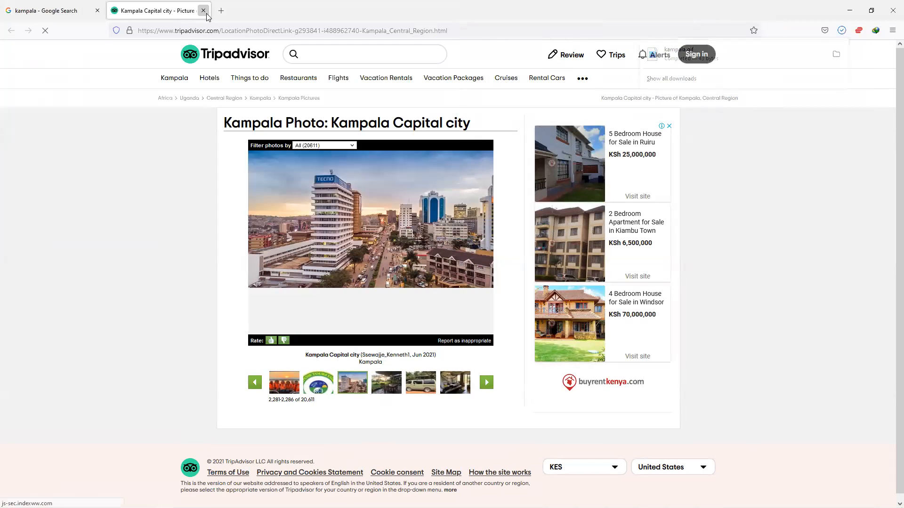
Close the Tripadvisor page and search Google Images for "juba".
click(205, 12)
double_click(90, 55)
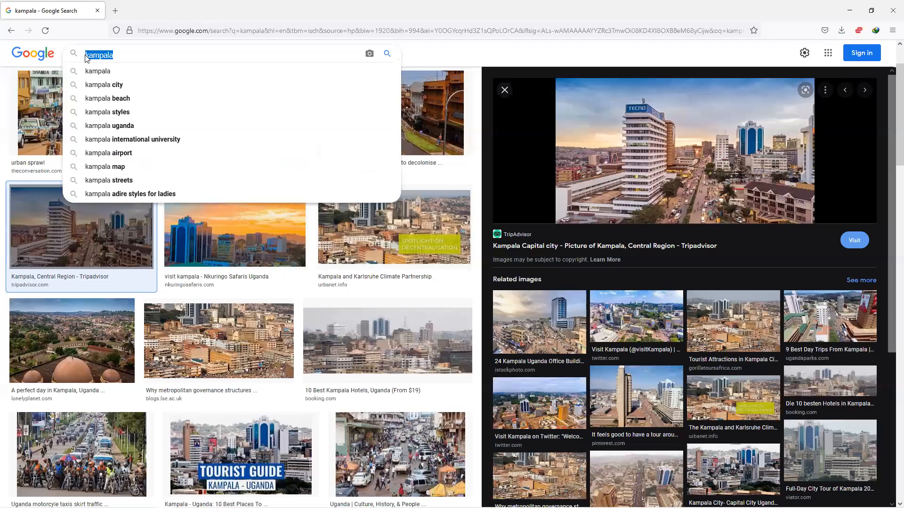
text(juba)
key(Return)
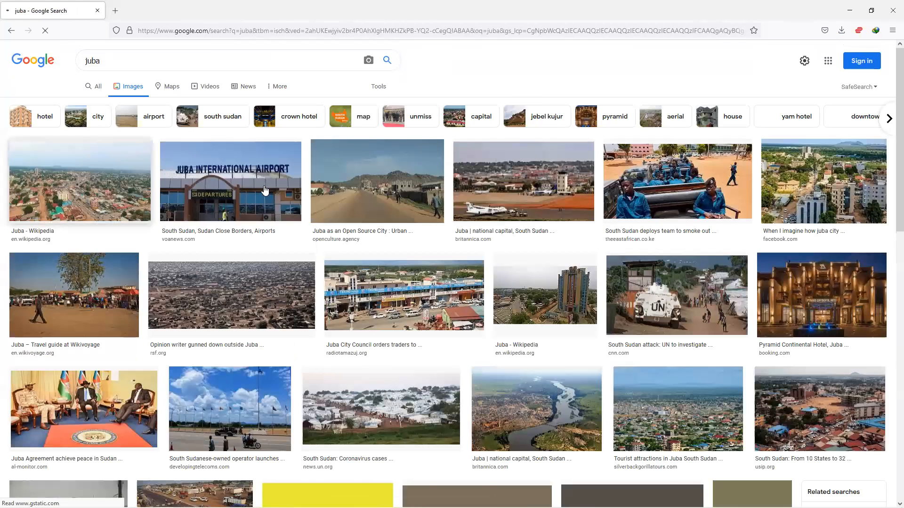
Preview the Facebook and Wikipedia images of Juba, and open the Wikipedia image's source page.
click(824, 181)
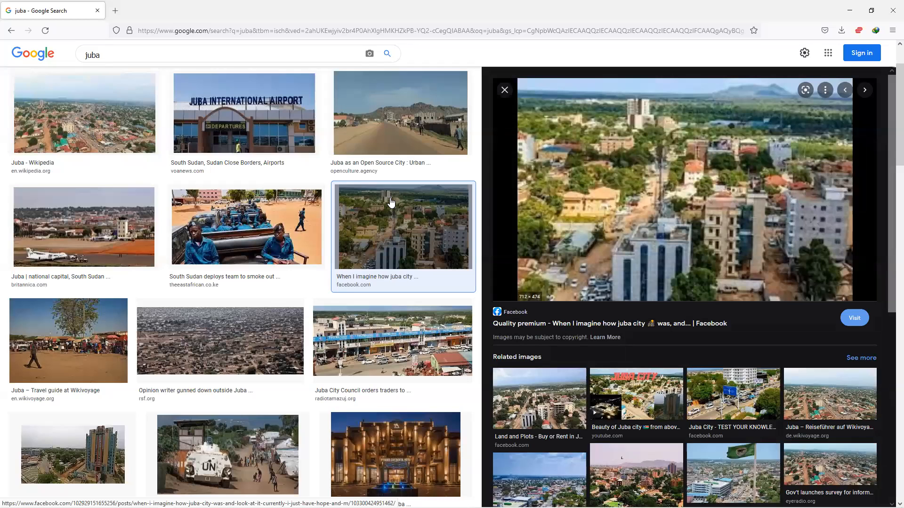
click(105, 119)
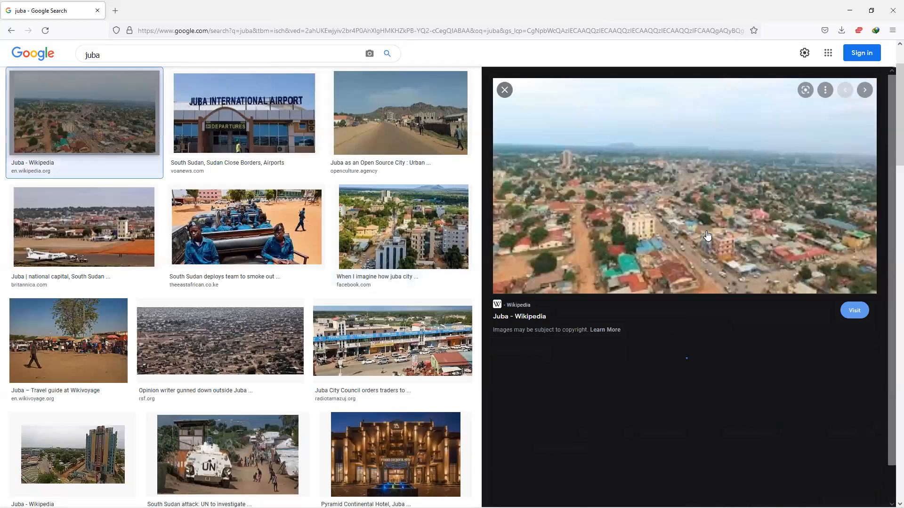
click(707, 235)
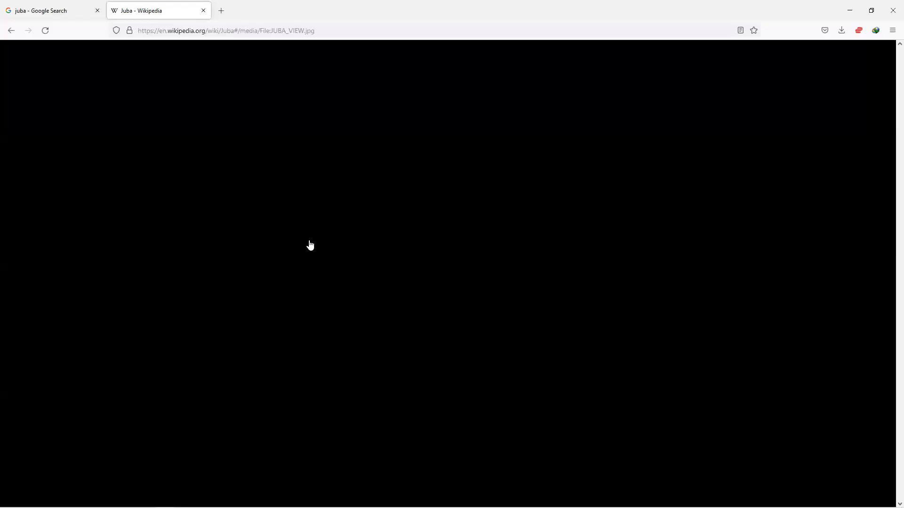
Save the aerial view of Juba from Wikipedia as a JPEG named Juba in the Other folder of Downloads.
right_click(461, 246)
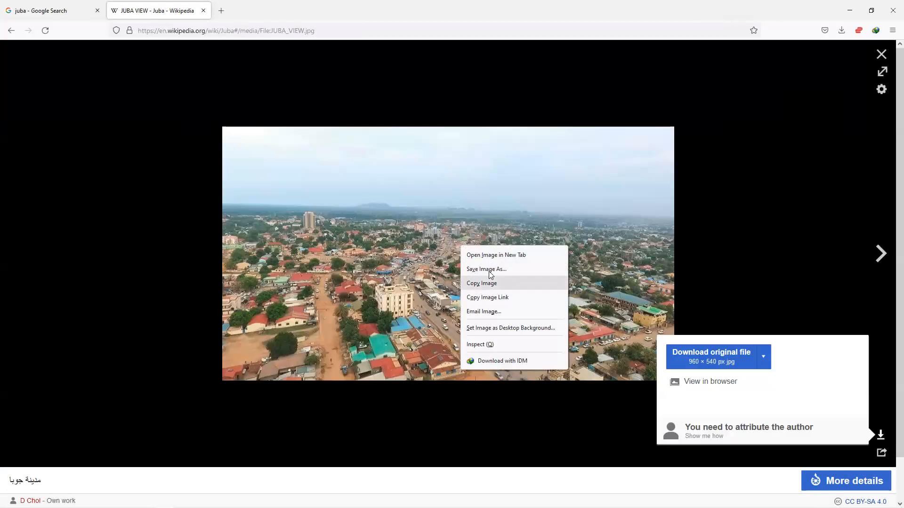
click(489, 270)
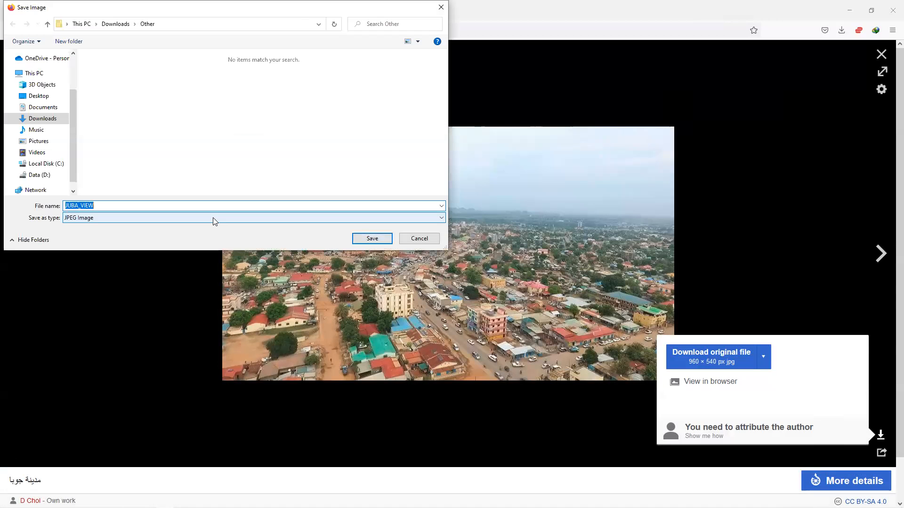
text(Juba)
key(Return)
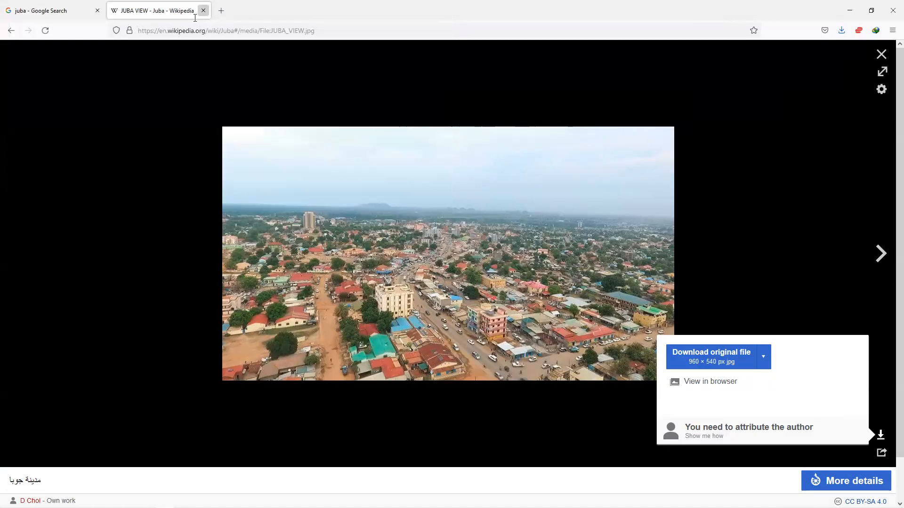
Close the Wikipedia page and search Google Images for "bujumbura".
click(203, 10)
double_click(141, 55)
text(bujumbura)
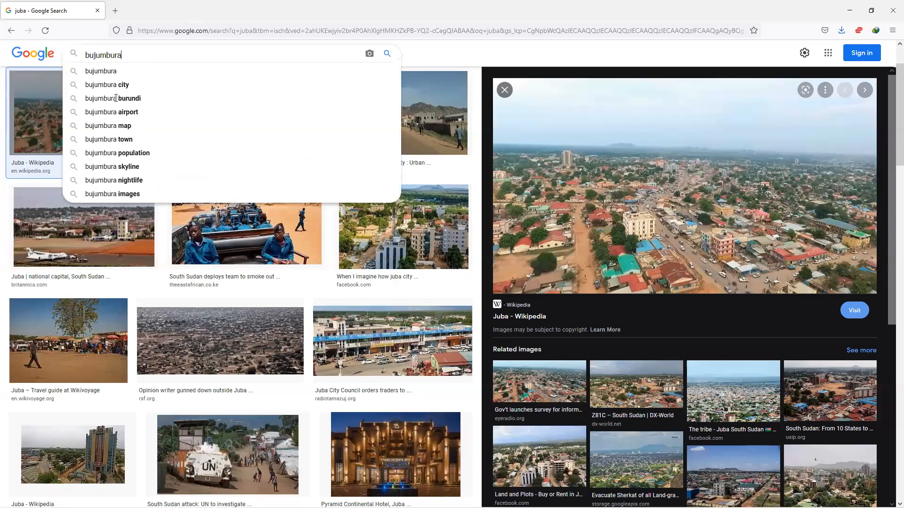
key(Return)
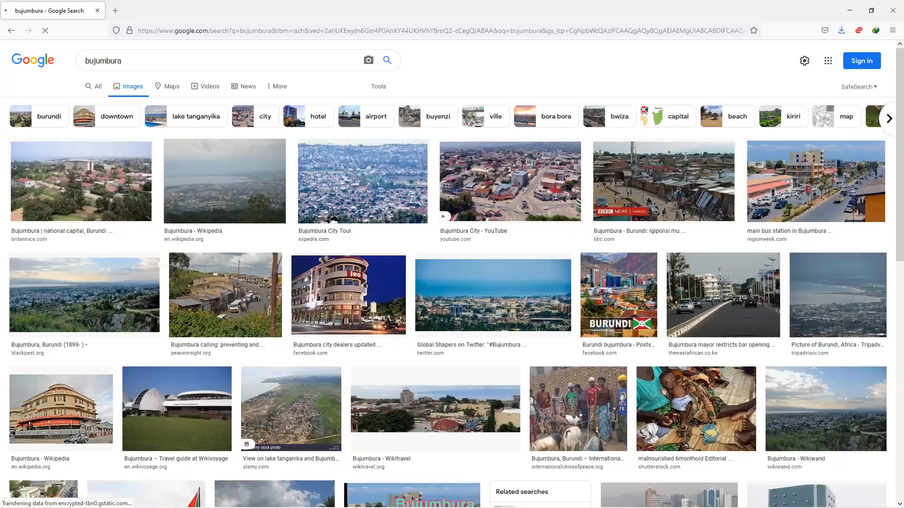
Open the Britannica article behind the first Bujumbura image and enlarge the city photo below its text.
click(81, 181)
middle_click(686, 157)
click(159, 14)
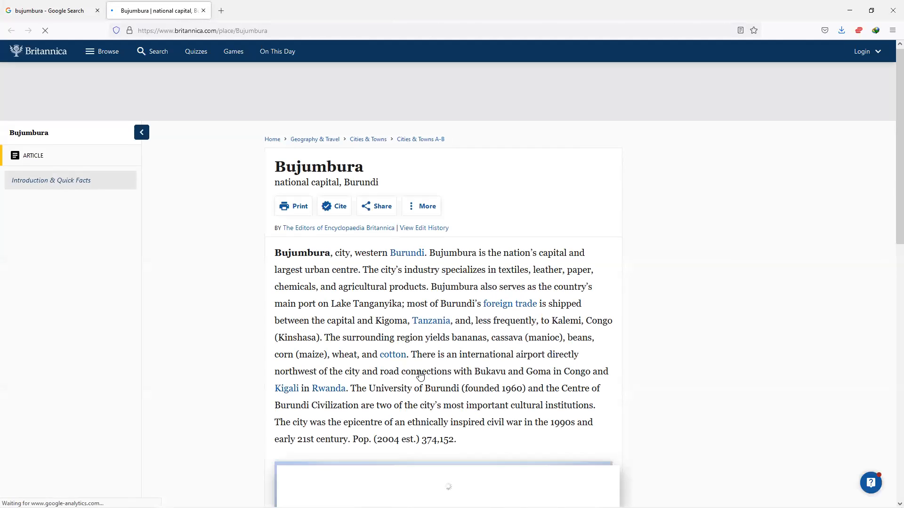
scroll(421, 376, down, 3)
scroll(421, 375, down, 1)
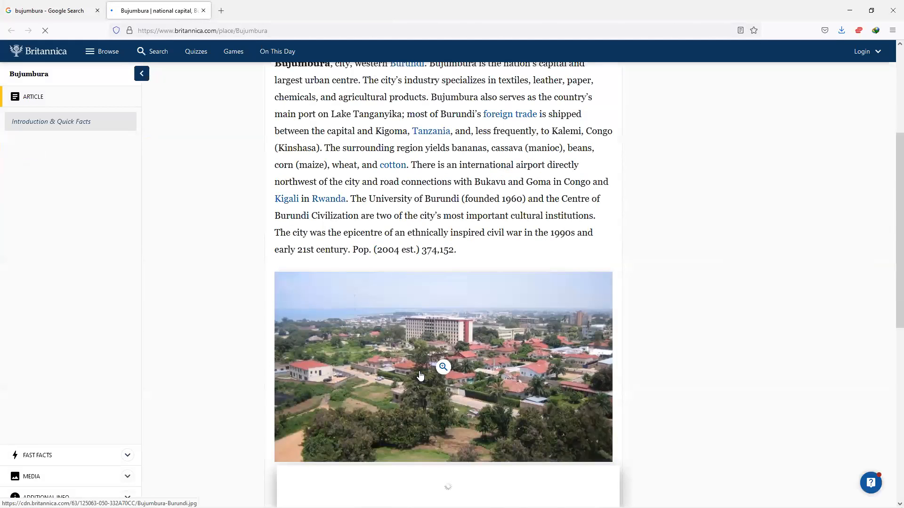
scroll(421, 376, down, 2)
click(417, 349)
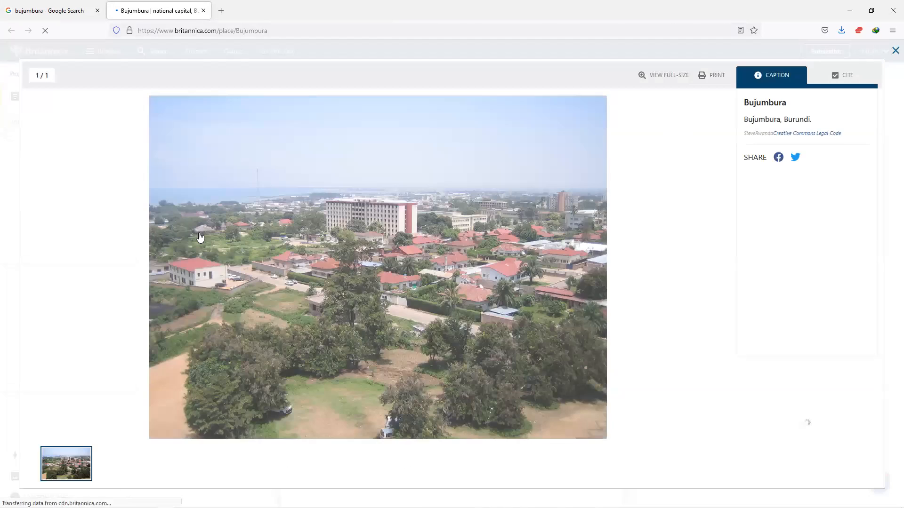
Save the enlarged Bujumbura photo as a JPEG in the Other folder of Downloads, removing "Burundi" from the suggested file name.
right_click(346, 206)
click(371, 231)
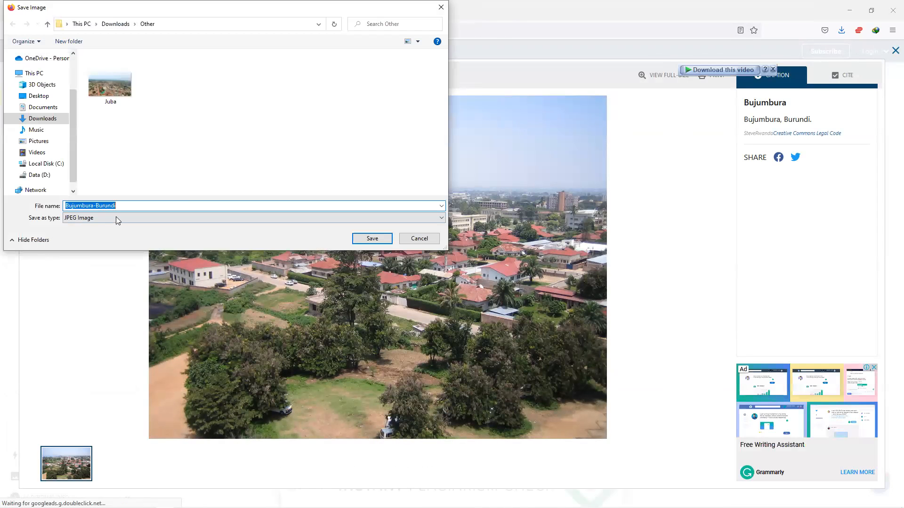
click(95, 207)
key(shift+End)
key(Delete)
key(Return)
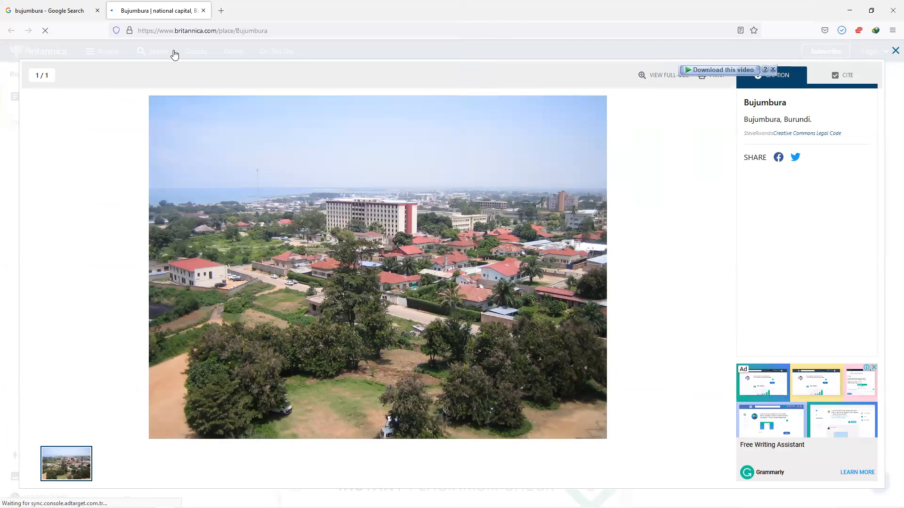
Close the Britannica article and search Google Images for "asamara".
key(ctrl+w)
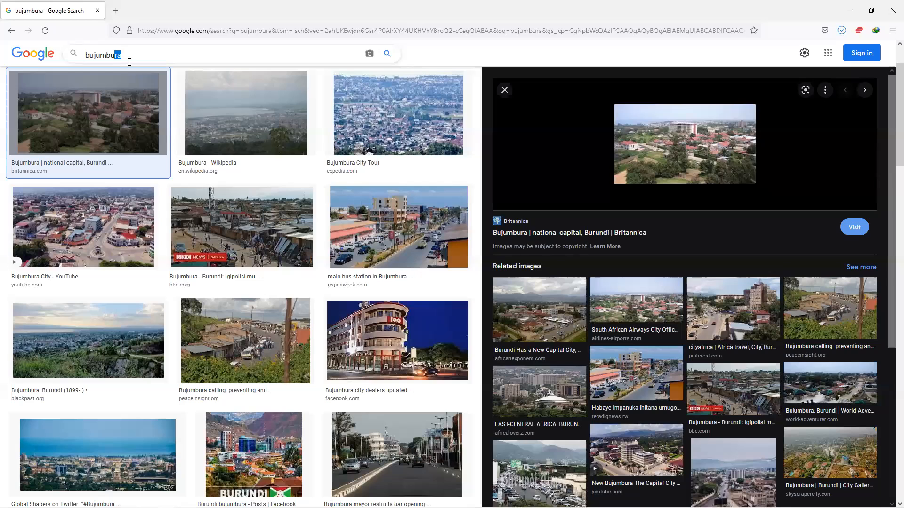
click(127, 60)
double_click(80, 57)
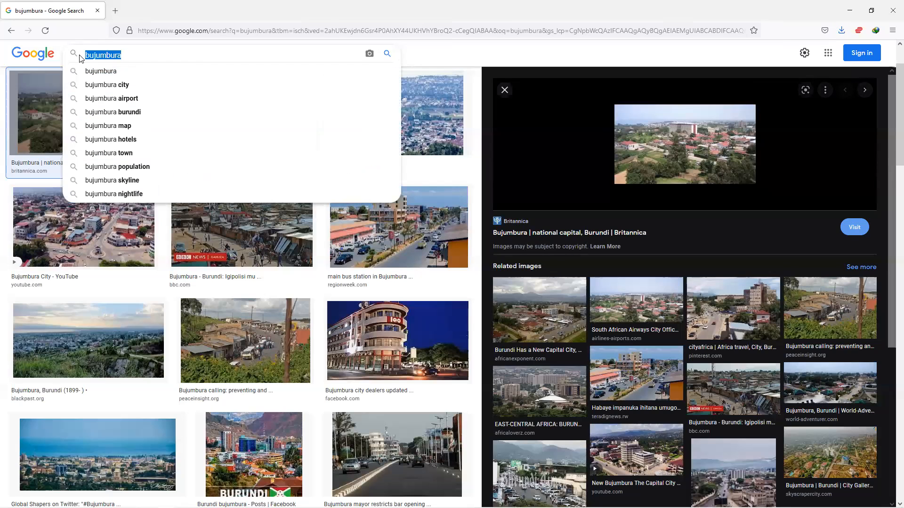
text(asamara)
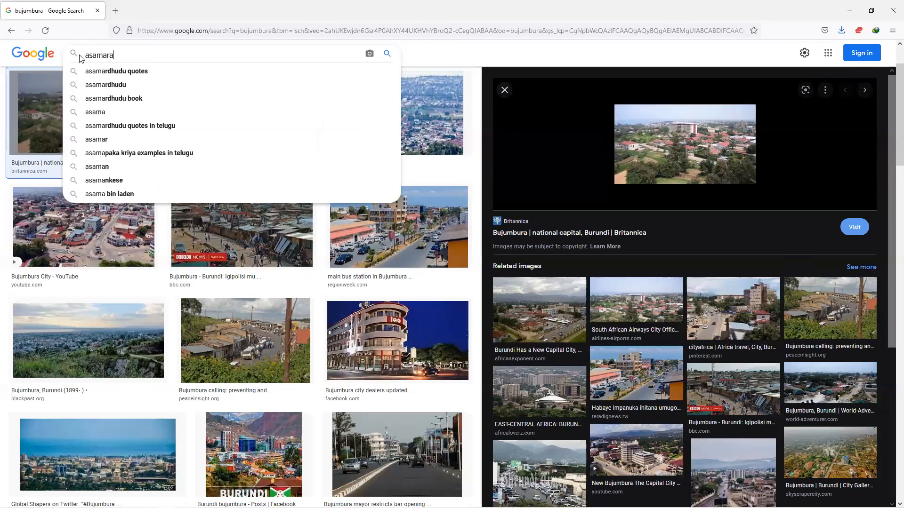
key(Return)
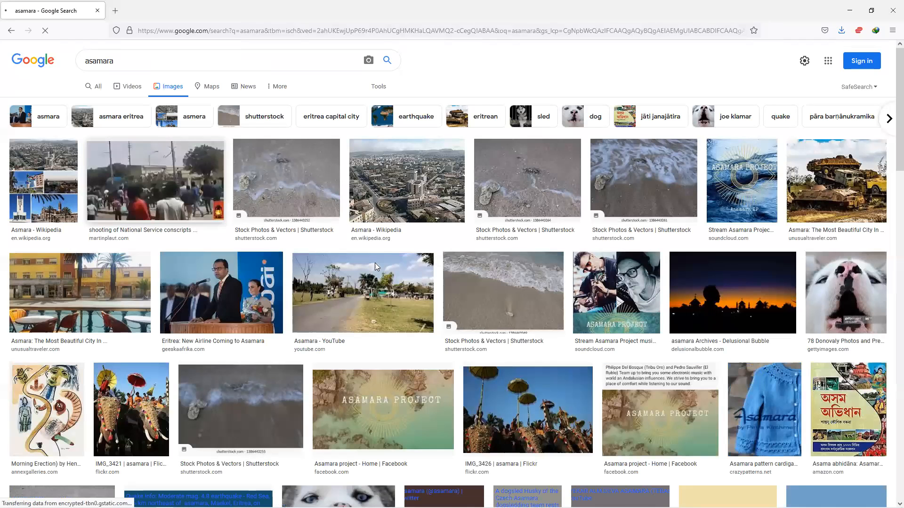
Open the Wikipedia article behind the Asmara cityscape image result and enlarge its montage photo.
click(413, 220)
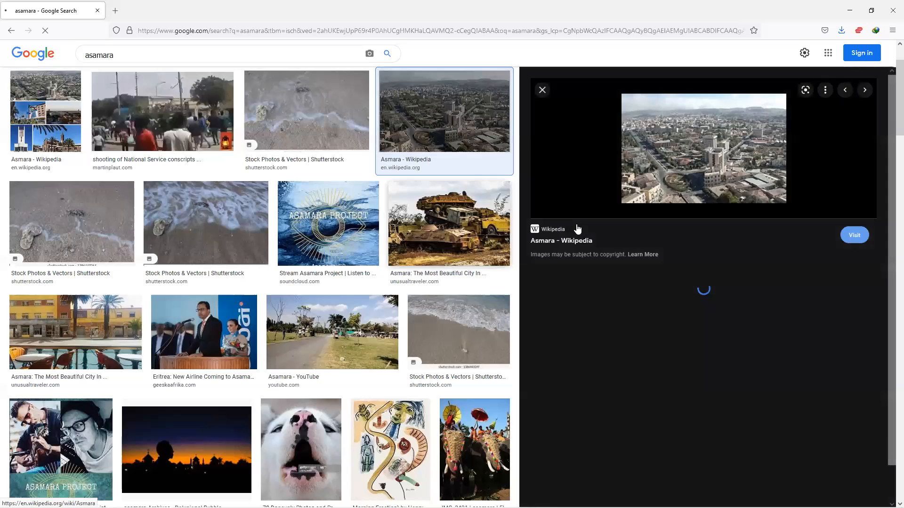
click(727, 158)
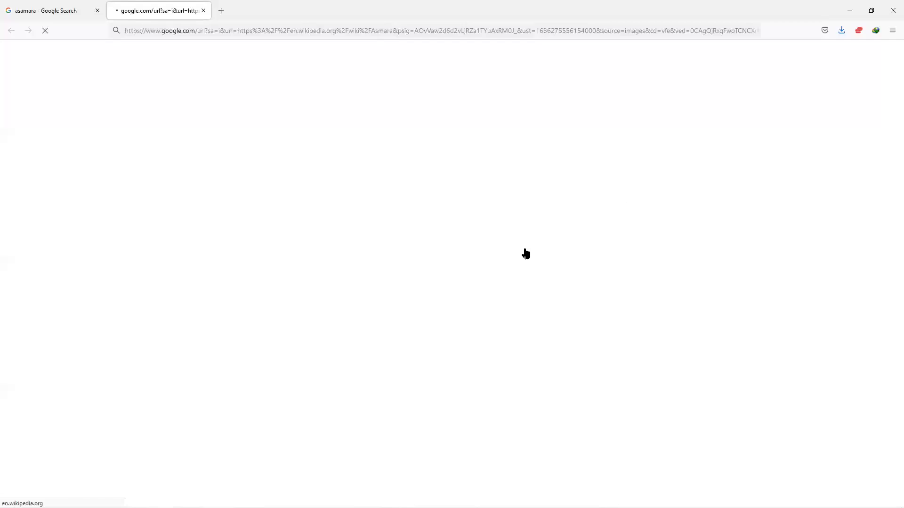
click(790, 229)
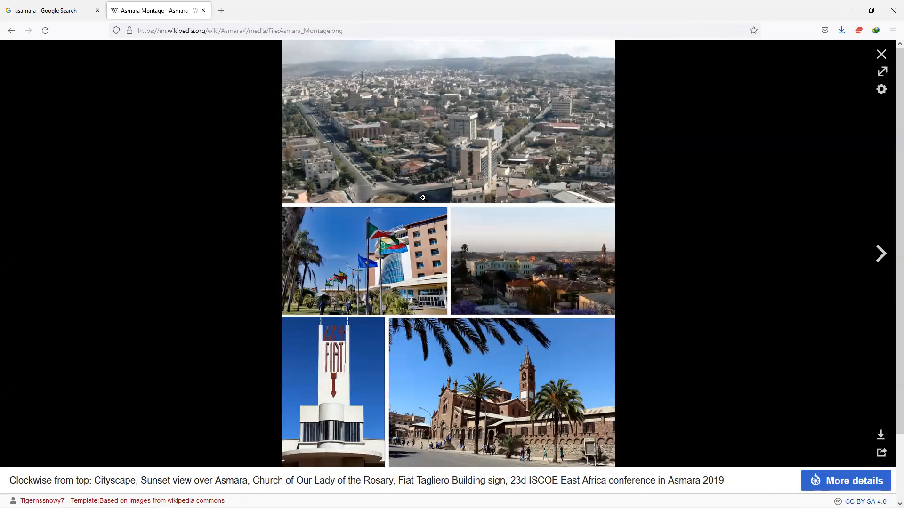
Look through the Asmara article and its image gallery for a suitable city photo.
right_click(424, 199)
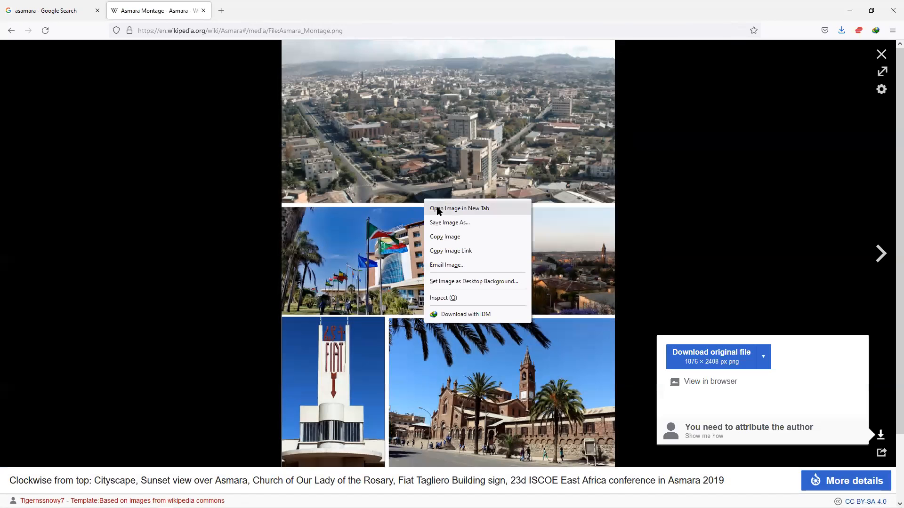
click(197, 182)
click(881, 254)
click(881, 254)
click(881, 254)
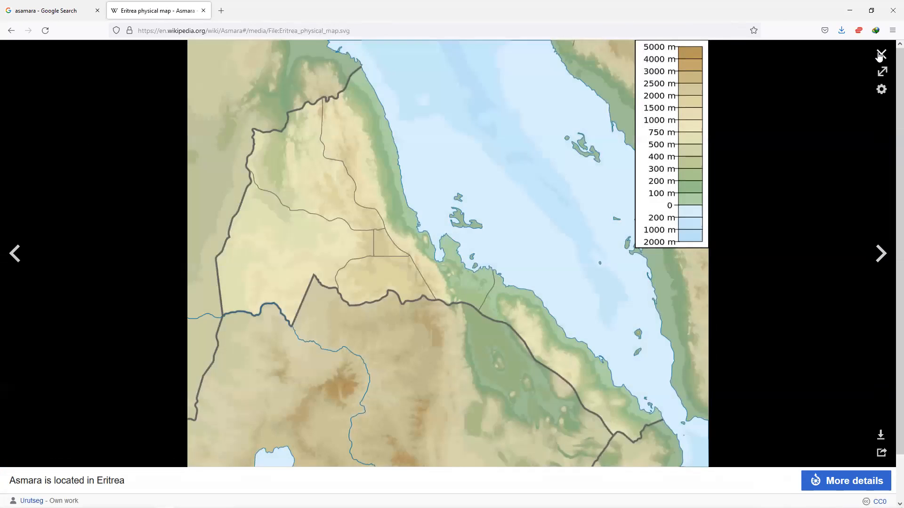
click(881, 54)
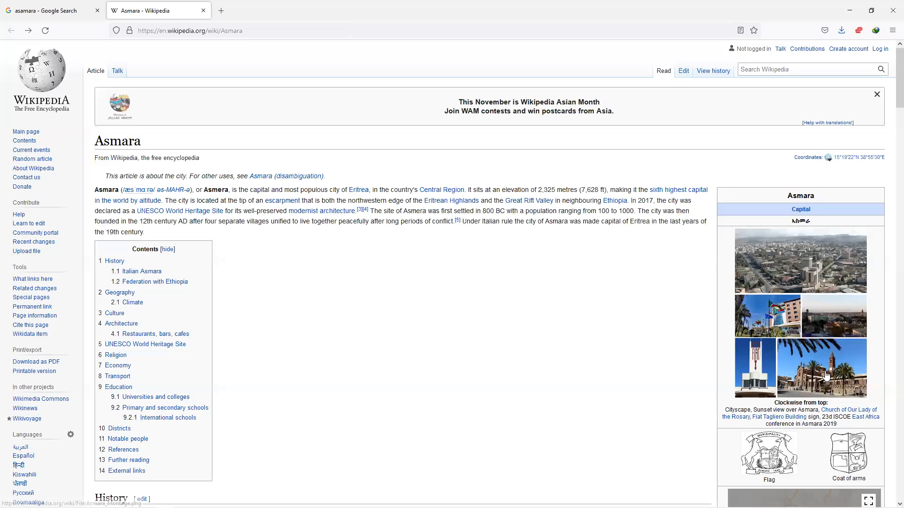
click(848, 380)
click(882, 54)
scroll(733, 299, down, 10)
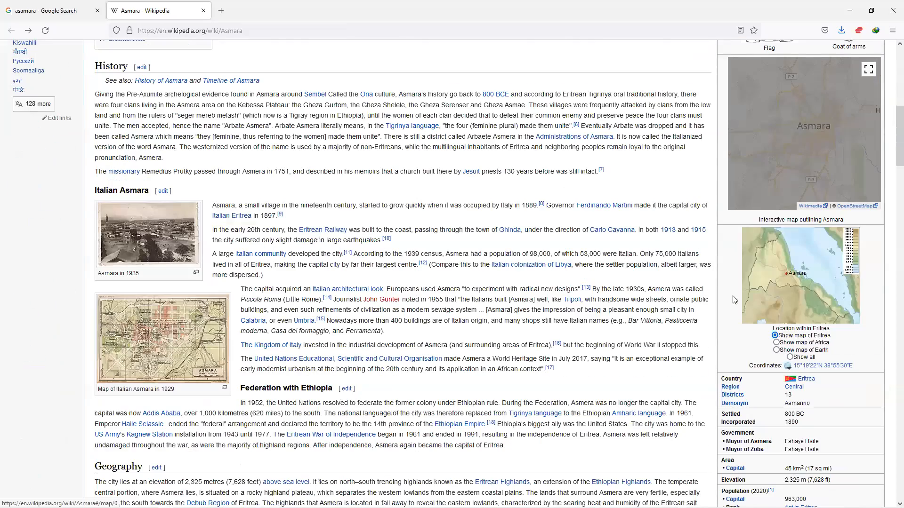
scroll(733, 301, up, 1)
scroll(733, 301, up, 8)
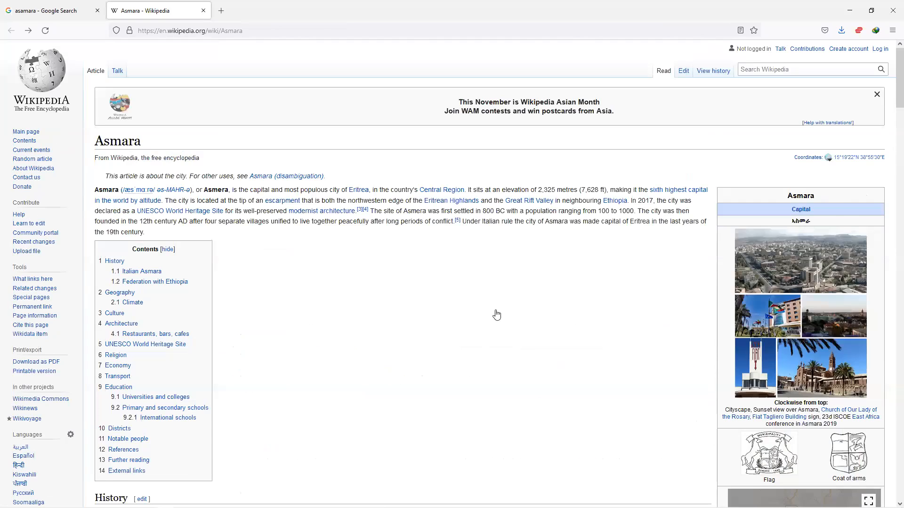
scroll(496, 312, down, 9)
scroll(422, 315, down, 3)
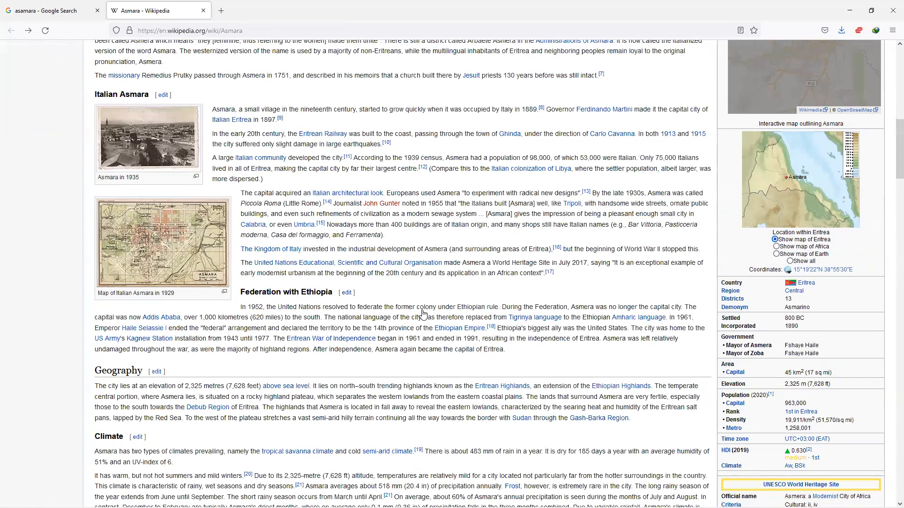
Enlarge the Asmara in 1935 photo and save it as a JPEG named Asmara in the Other folder of Downloads.
click(158, 146)
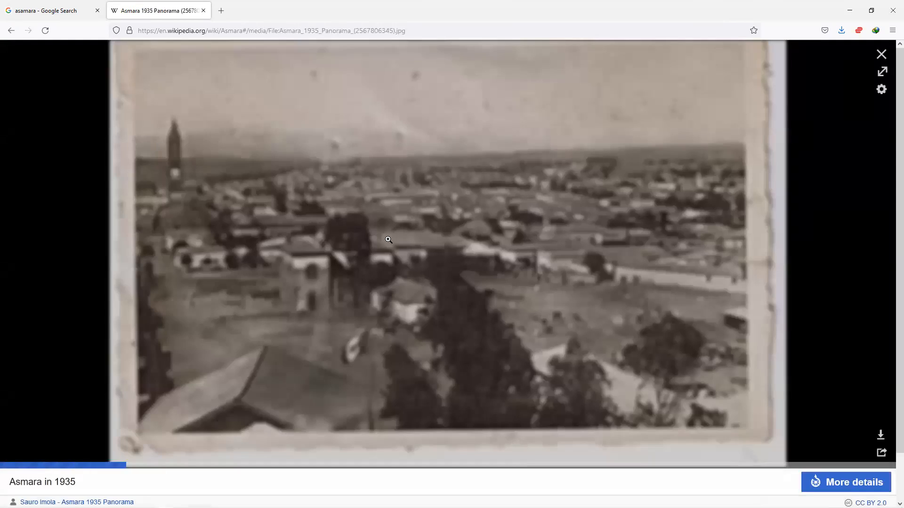
right_click(415, 188)
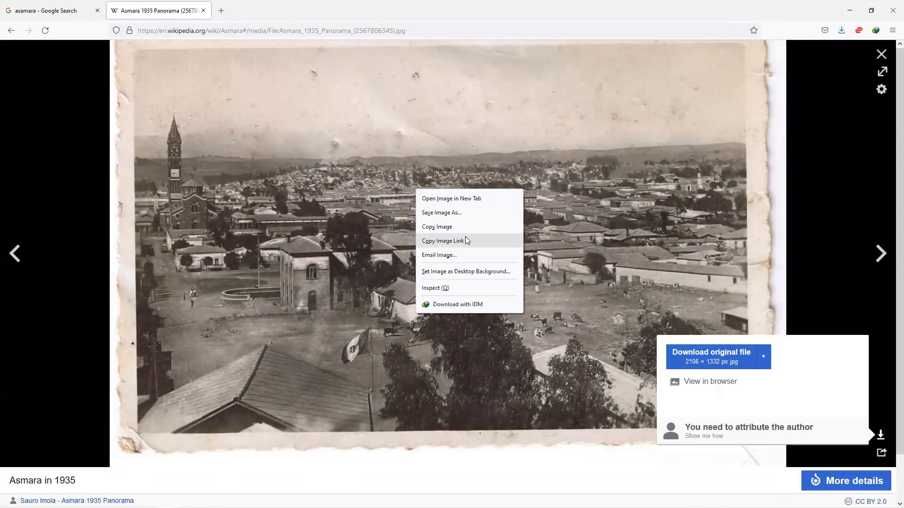
click(452, 216)
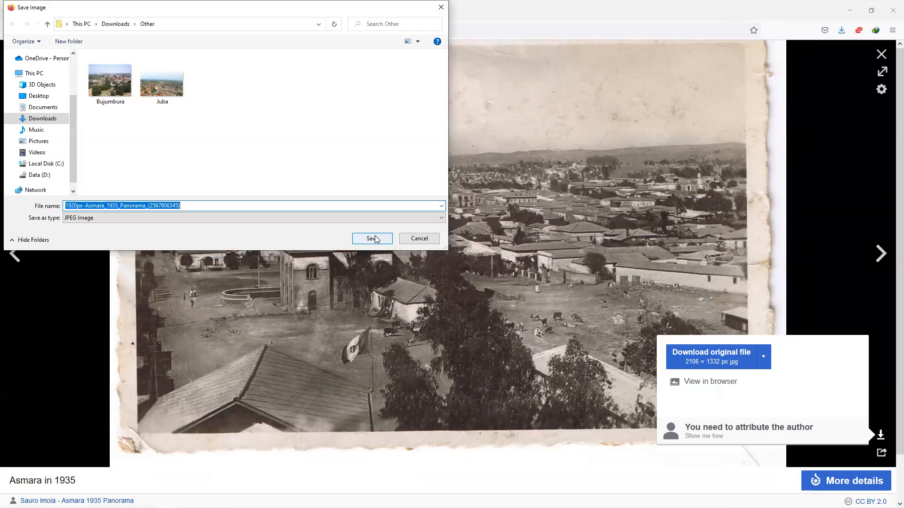
text(Asmara)
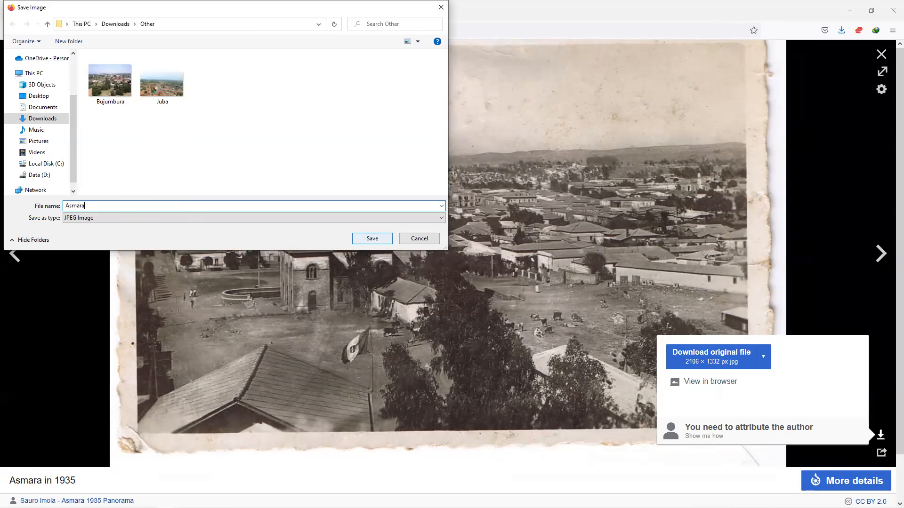
click(375, 239)
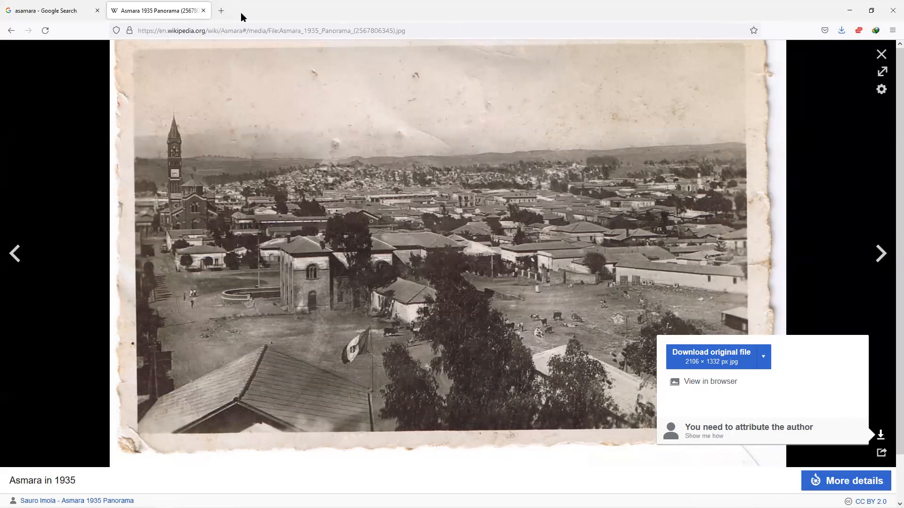
Close the Wikipedia page and the "asamara" image search, leaving a blank new tab open.
click(204, 10)
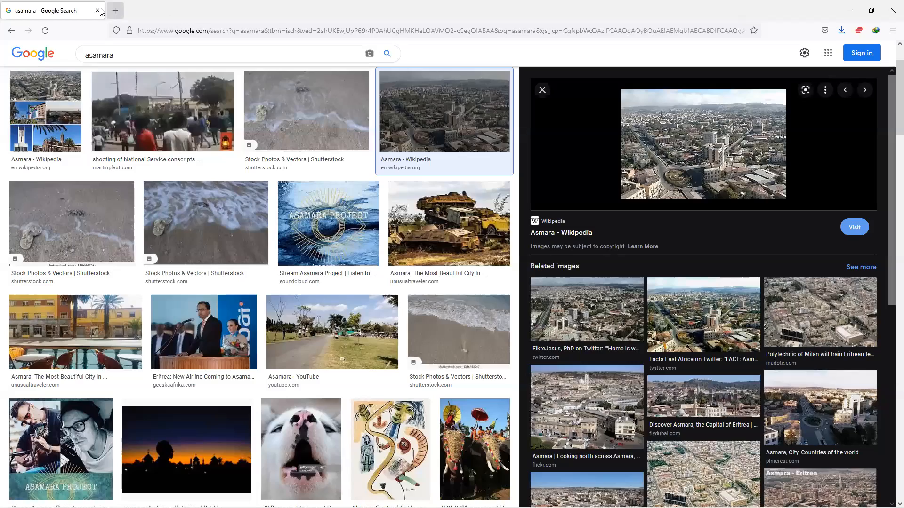
key(ctrl+t)
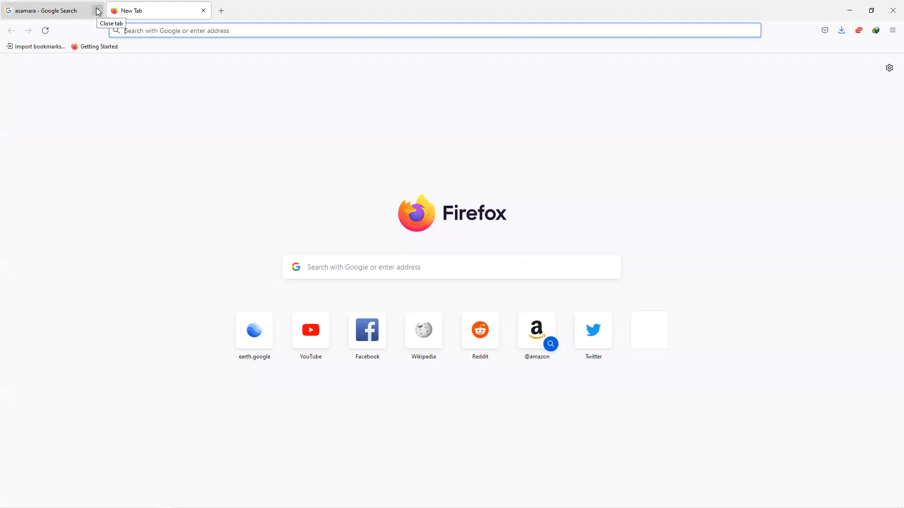
click(97, 10)
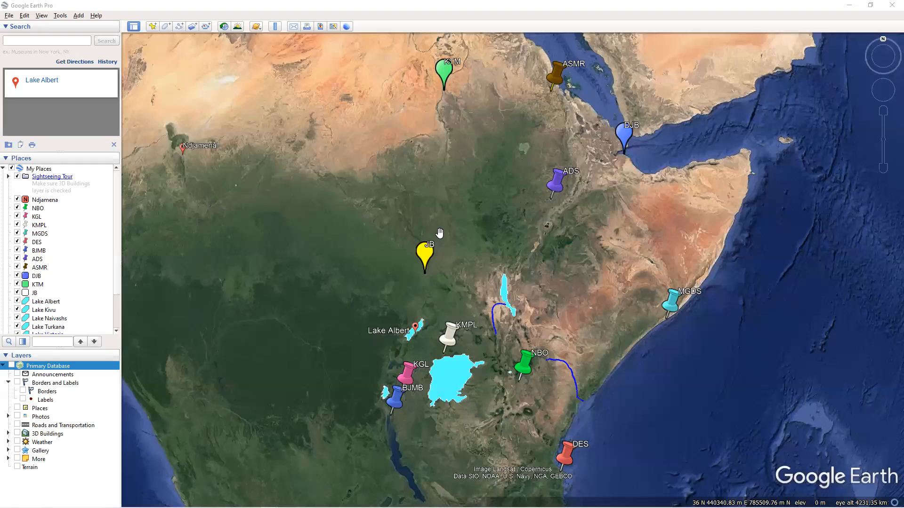
Switch to Google Earth Pro, clear the Lake Albert search result and collapse the Layers list, keeping Places expanded.
click(113, 144)
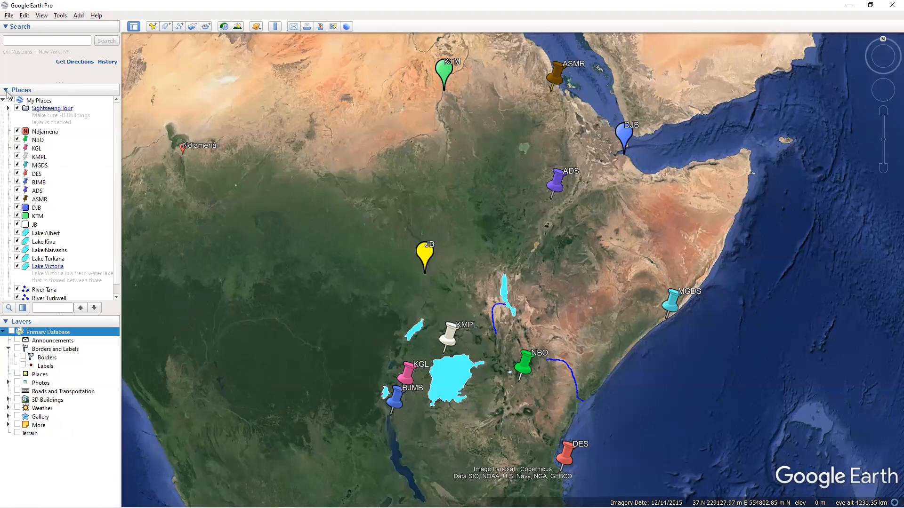
click(6, 91)
click(7, 158)
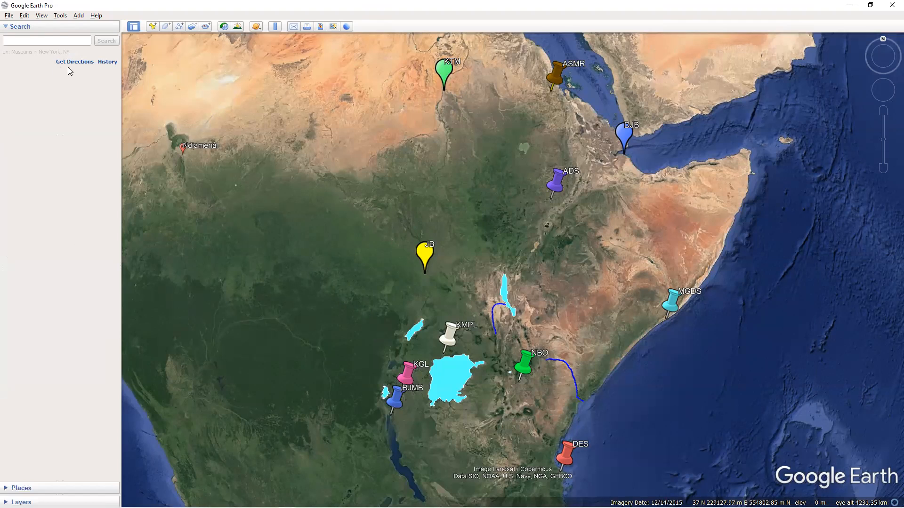
click(19, 488)
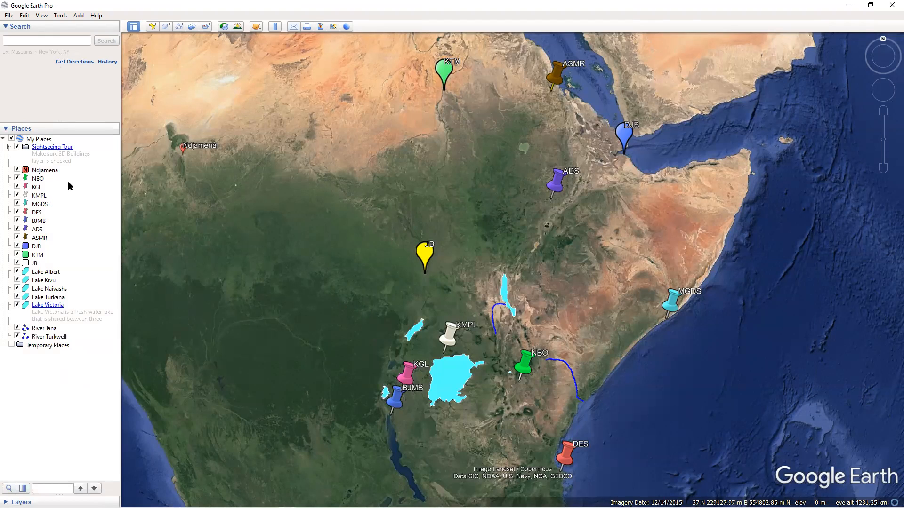
Hide the Ndjamena placemark and the Lake Albert, Lake Kivu, Lake Naivashs, Lake Turkana and Lake Victoria polygons.
click(17, 170)
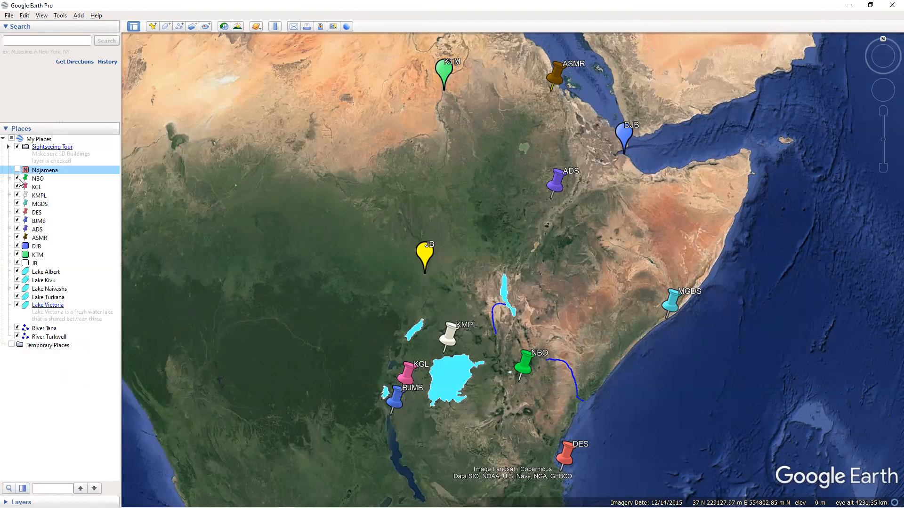
click(17, 272)
click(17, 281)
click(17, 289)
click(17, 297)
click(17, 305)
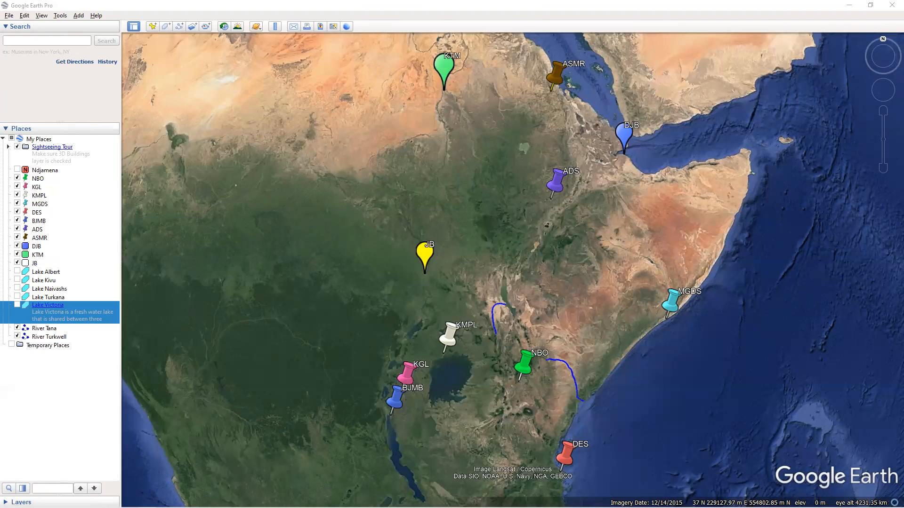
Add a photo overlay from the NBO placemark, name it Nairobi City and link it to the copied theculturetrip.com image URL.
click(40, 179)
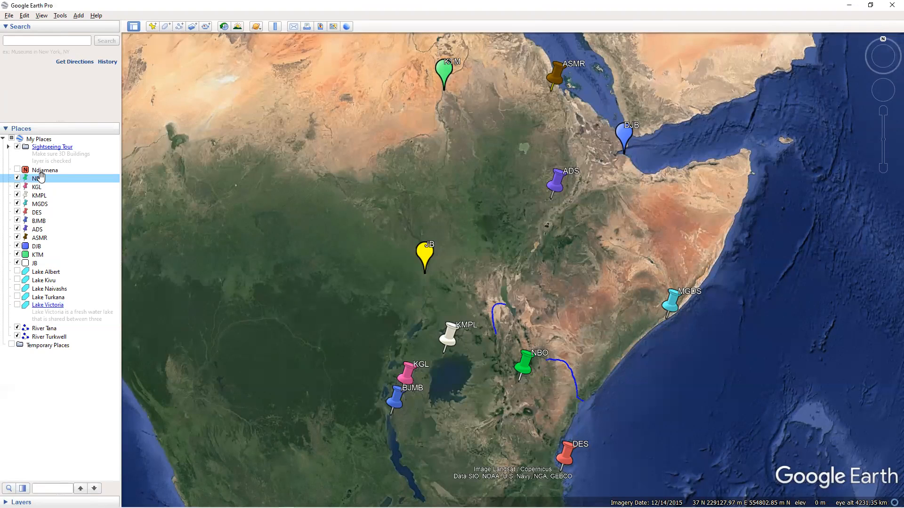
right_click(56, 182)
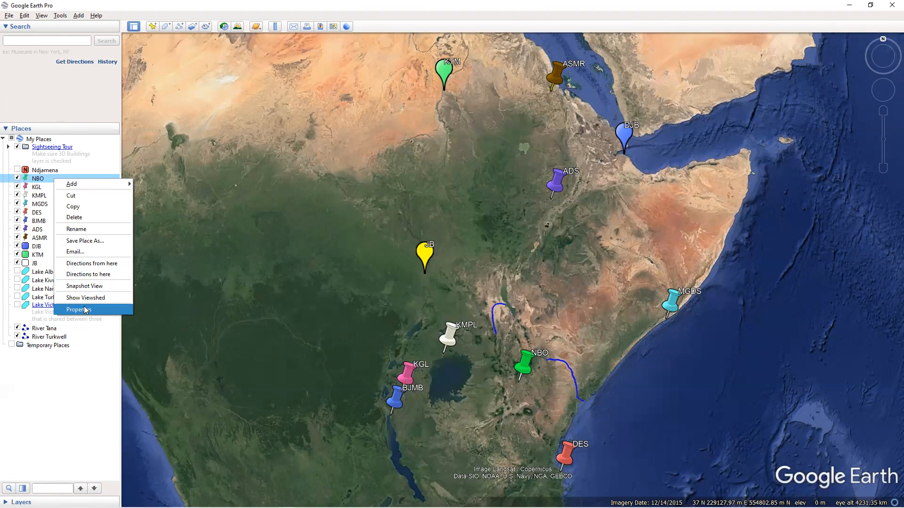
mouse_move(103, 188)
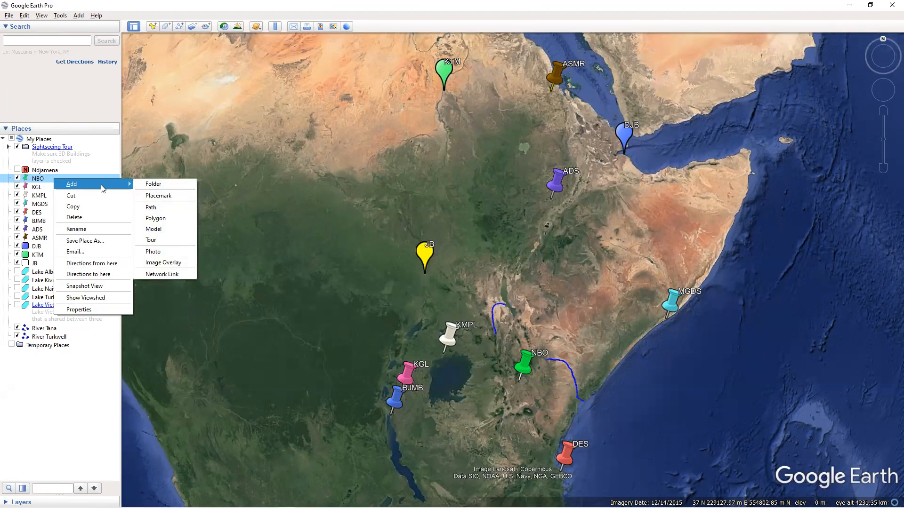
right_click(44, 175)
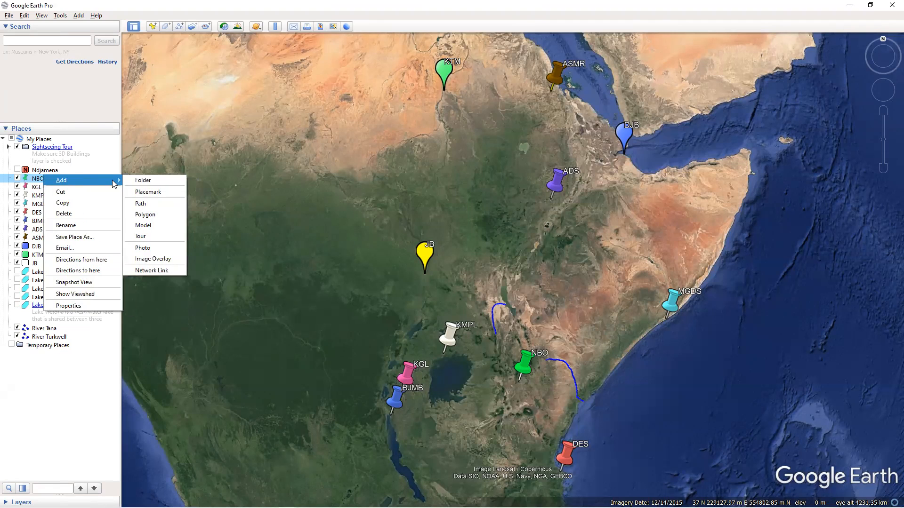
click(147, 251)
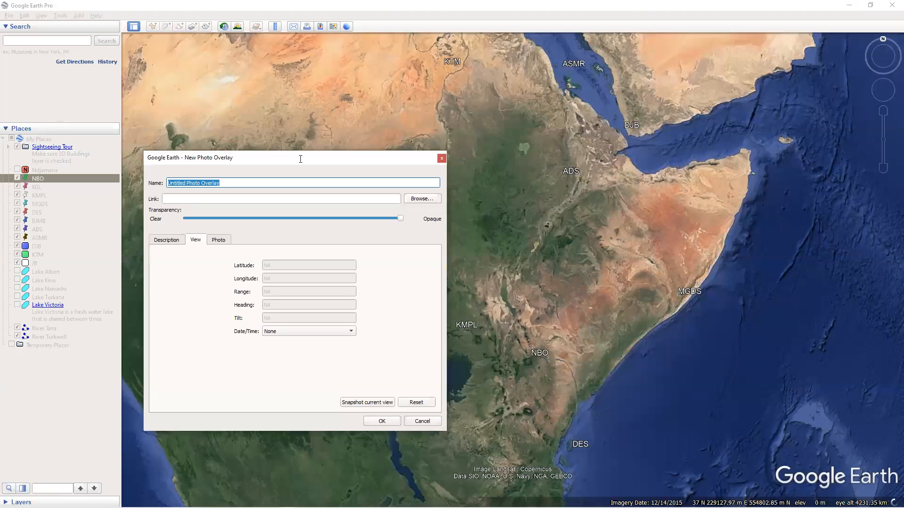
drag(231, 182, 164, 183)
text(Nairobi)
click(194, 198)
key(ctrl+v)
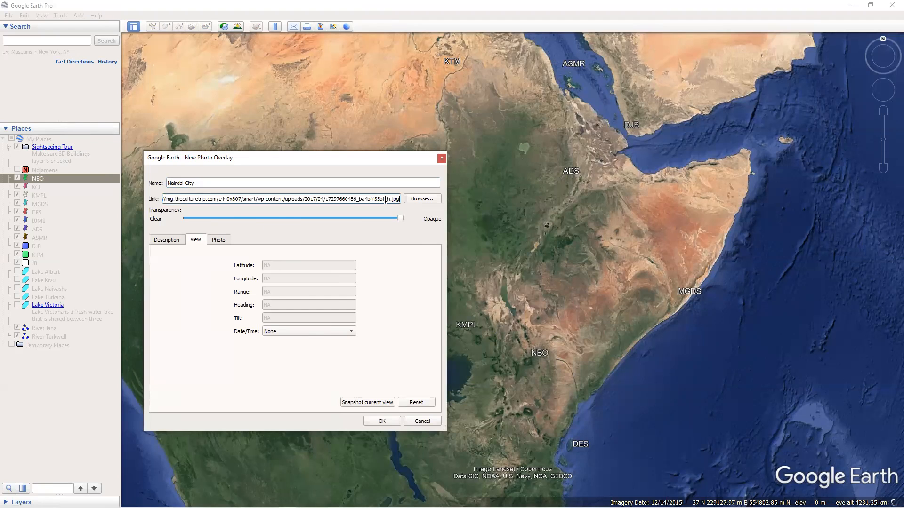
Insert the same theculturetrip.com web image into the Nairobi City overlay's description and create the overlay.
click(173, 241)
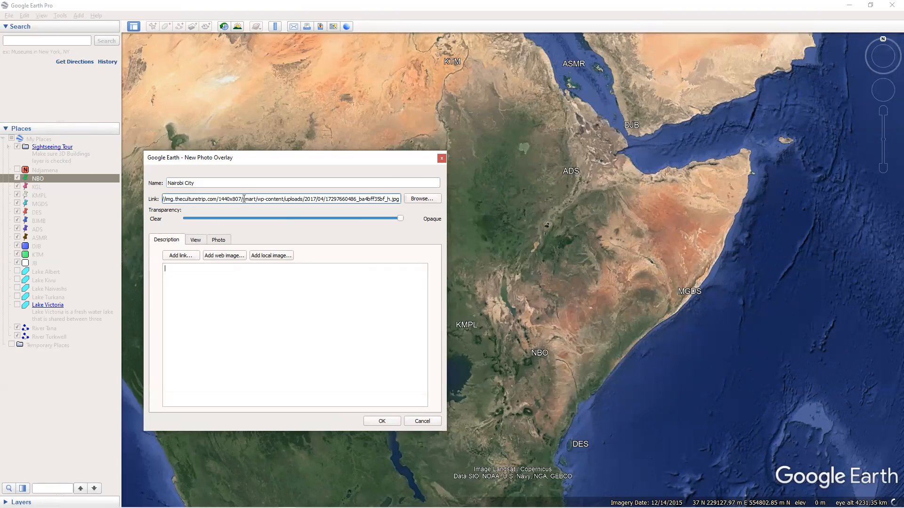
click(215, 241)
click(197, 242)
click(177, 241)
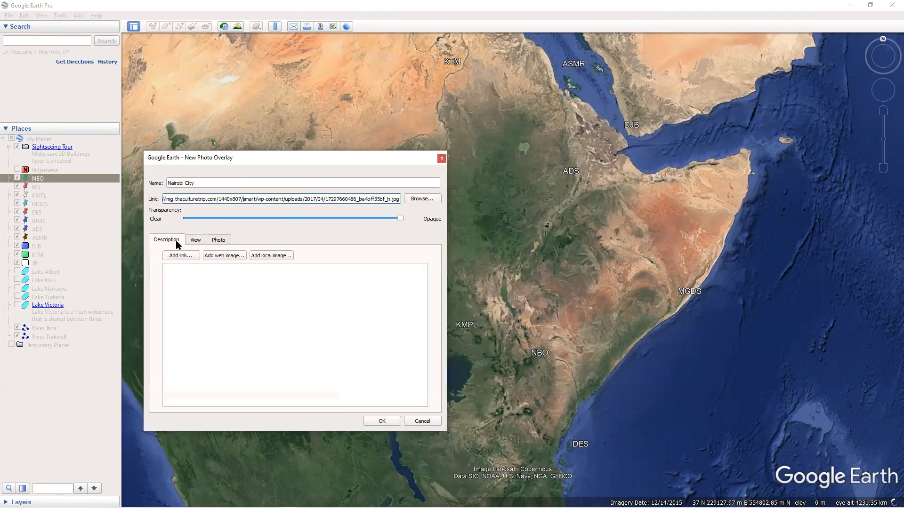
click(231, 257)
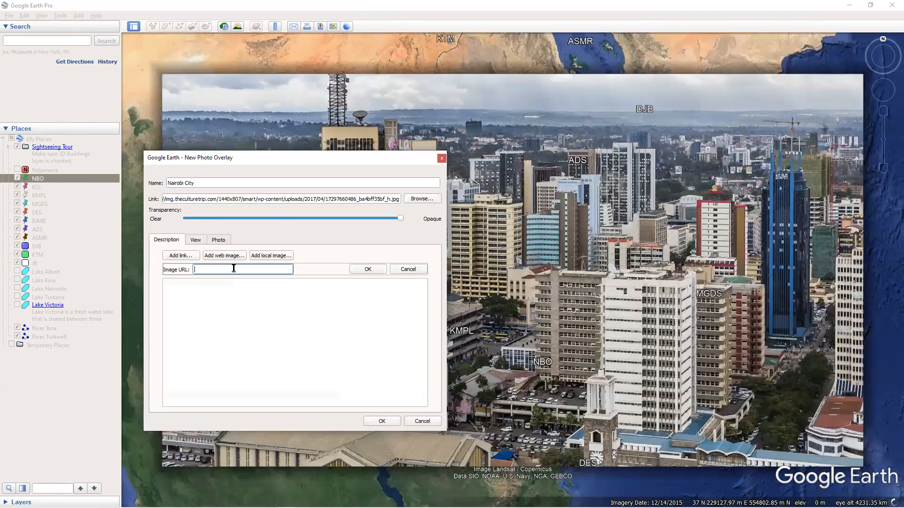
key(ctrl+v)
click(335, 282)
click(366, 270)
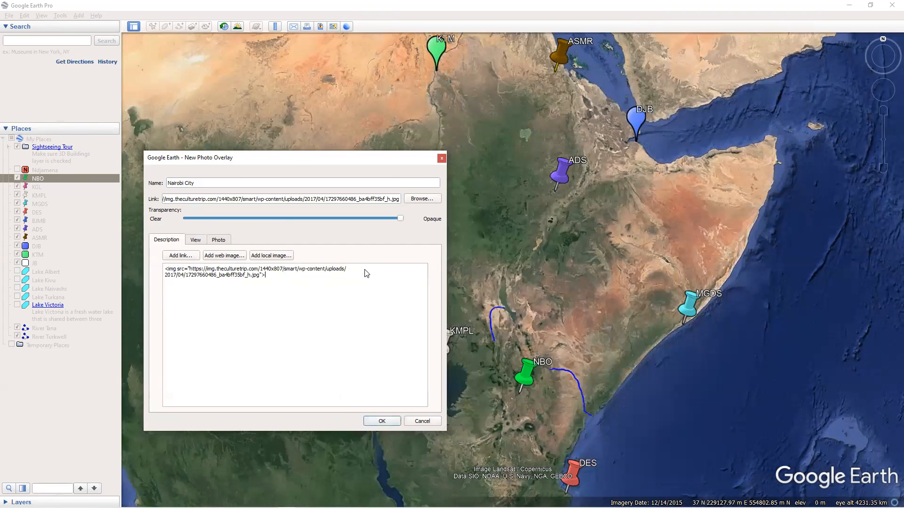
click(382, 421)
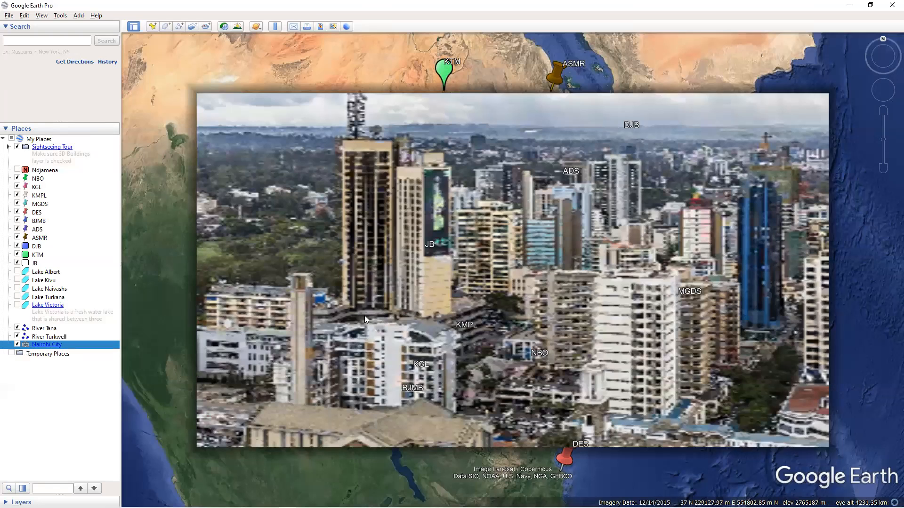
scroll(375, 320, down, 2)
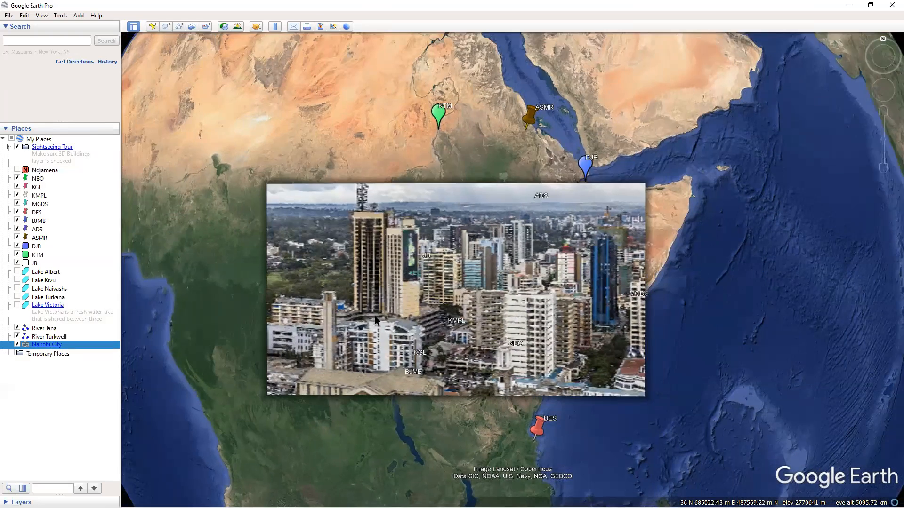
scroll(375, 320, down, 5)
scroll(375, 320, up, 5)
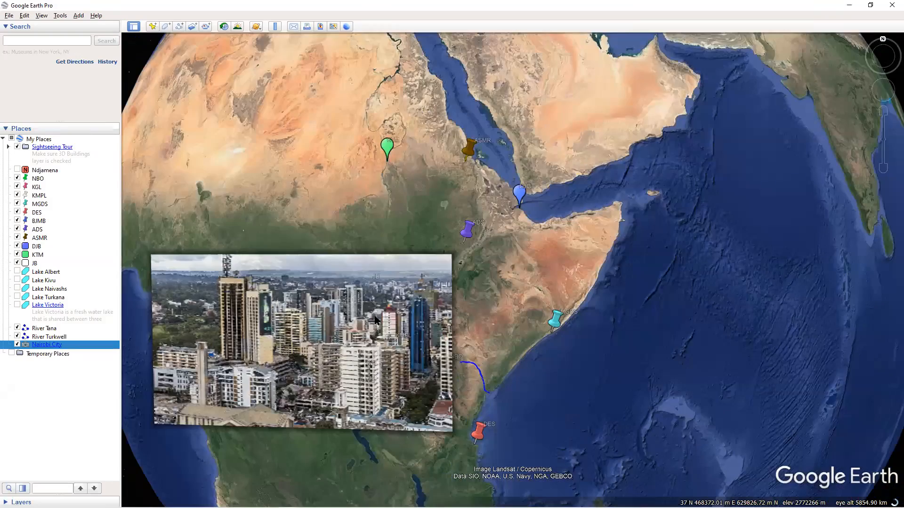
Delete the Nairobi City photo overlay from My Places and confirm the deletion.
scroll(375, 320, up, 4)
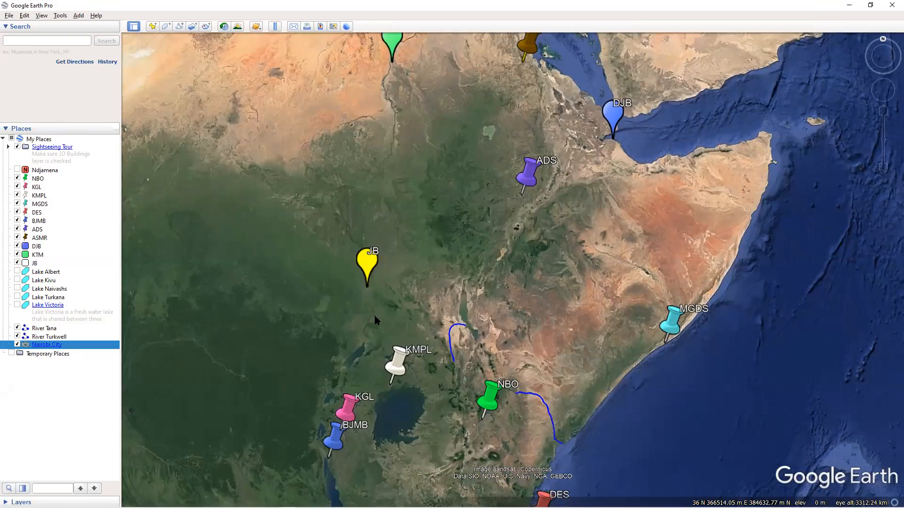
scroll(327, 312, down, 4)
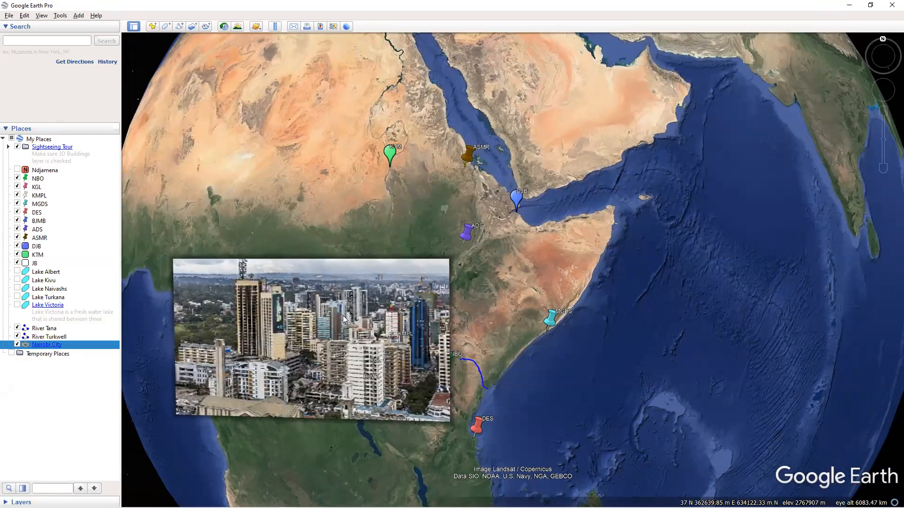
scroll(343, 315, up, 4)
scroll(342, 315, down, 1)
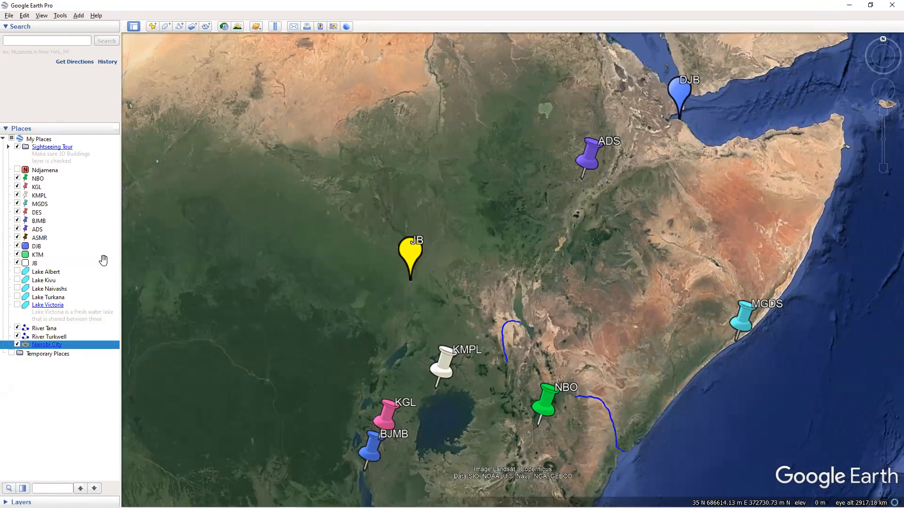
scroll(265, 313, down, 3)
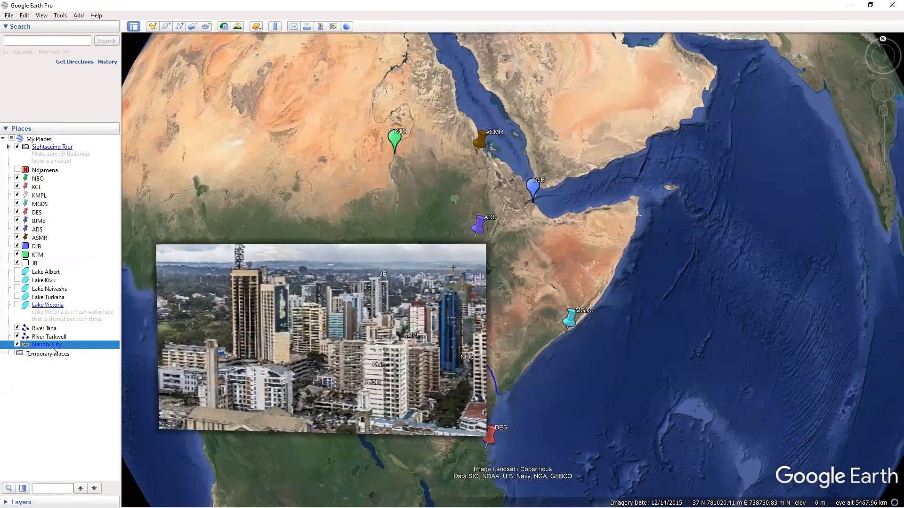
click(18, 344)
click(18, 345)
right_click(77, 345)
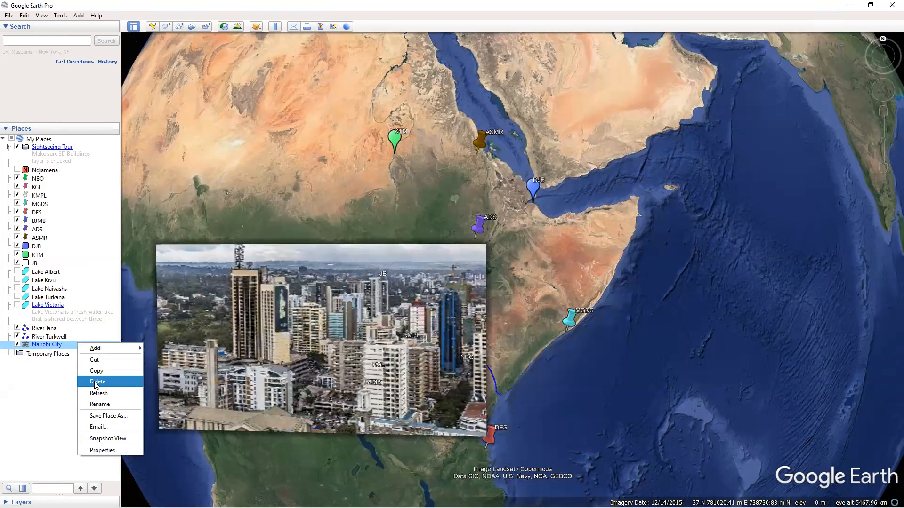
click(28, 347)
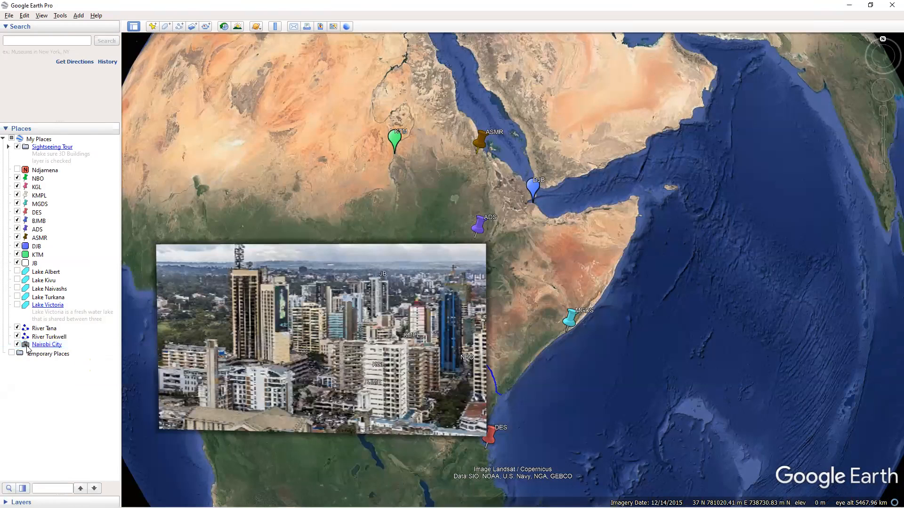
right_click(53, 349)
click(73, 384)
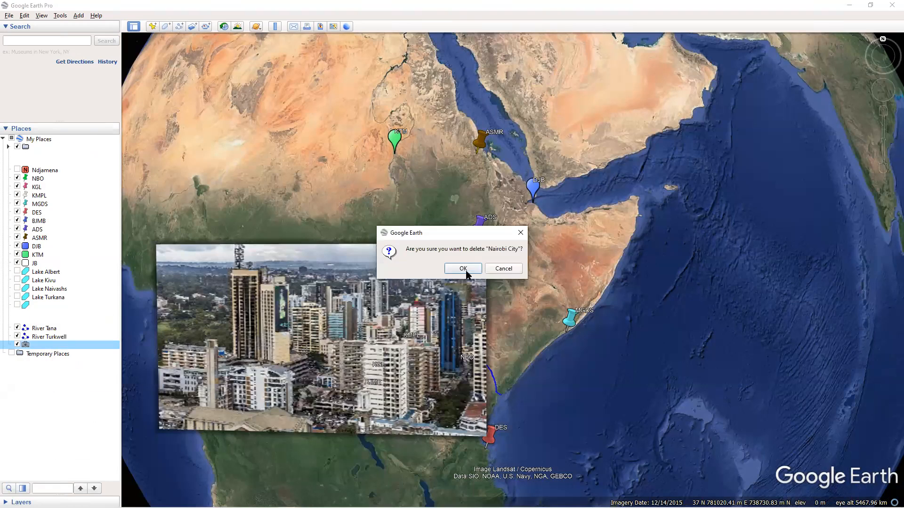
click(466, 269)
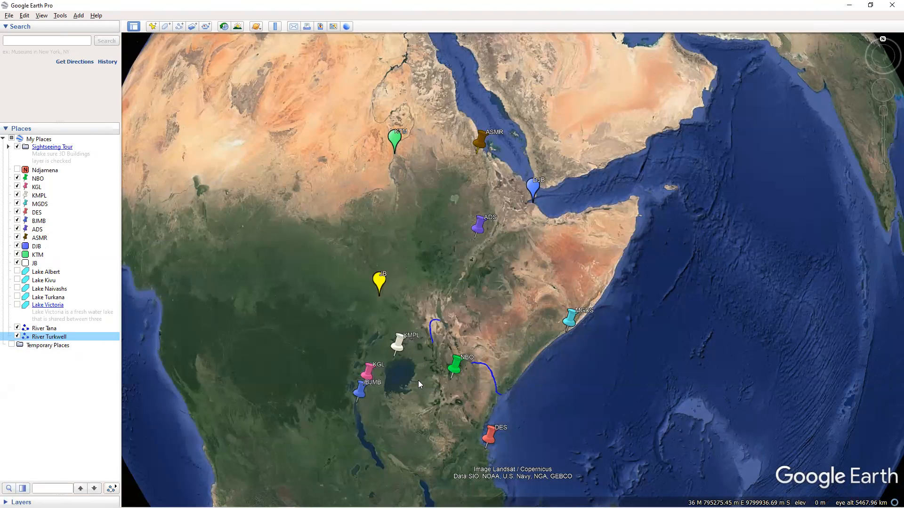
Insert the copied theculturetrip.com web image into the NBO placemark's description and save the placemark.
scroll(460, 373, up, 3)
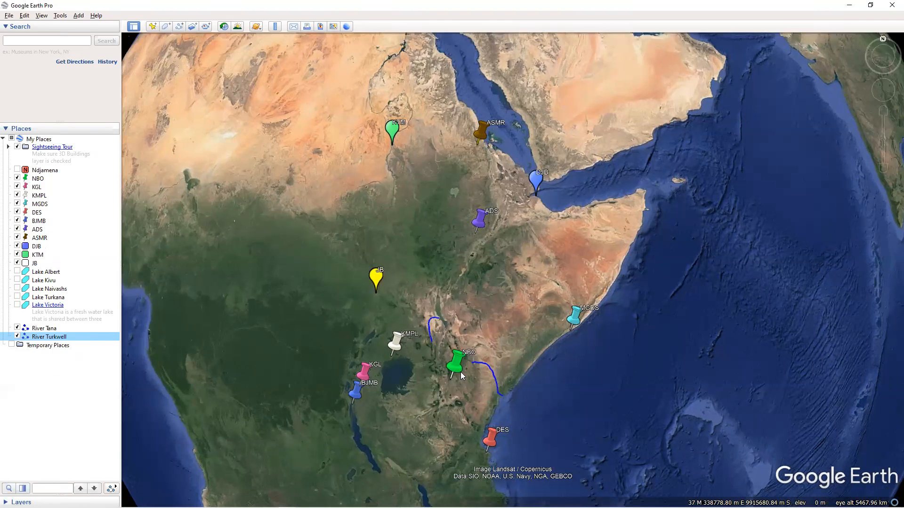
right_click(453, 362)
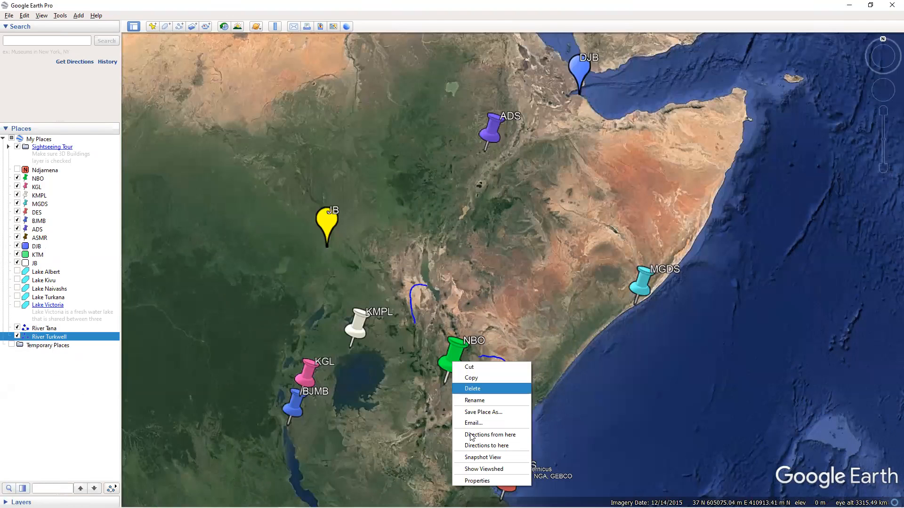
click(477, 481)
click(217, 275)
key(ctrl+v)
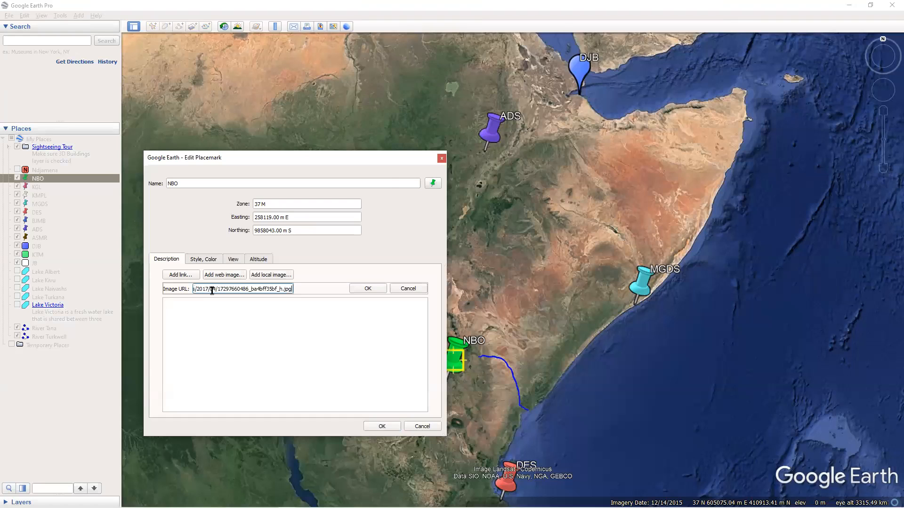
click(369, 288)
click(383, 427)
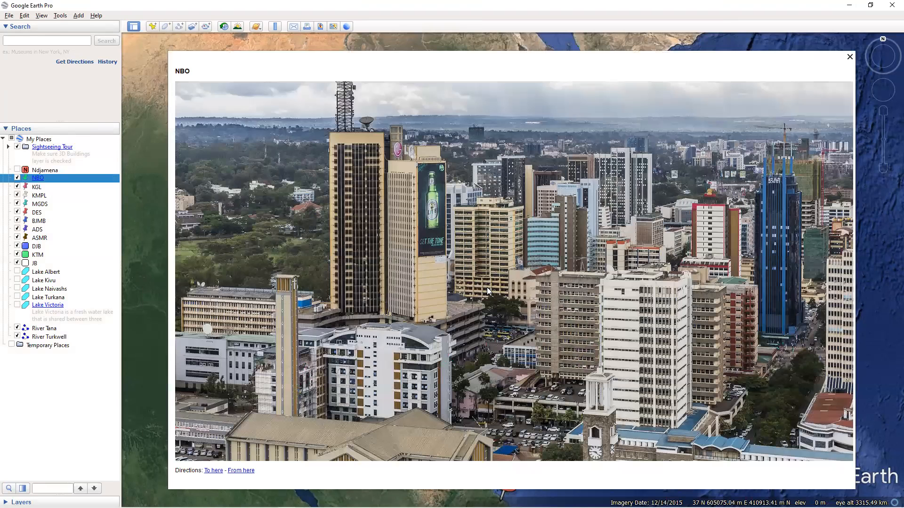
Close and reopen the NBO placemark's balloon to check its name and city photo, and close it again.
click(848, 58)
click(444, 366)
double_click(182, 71)
right_click(552, 186)
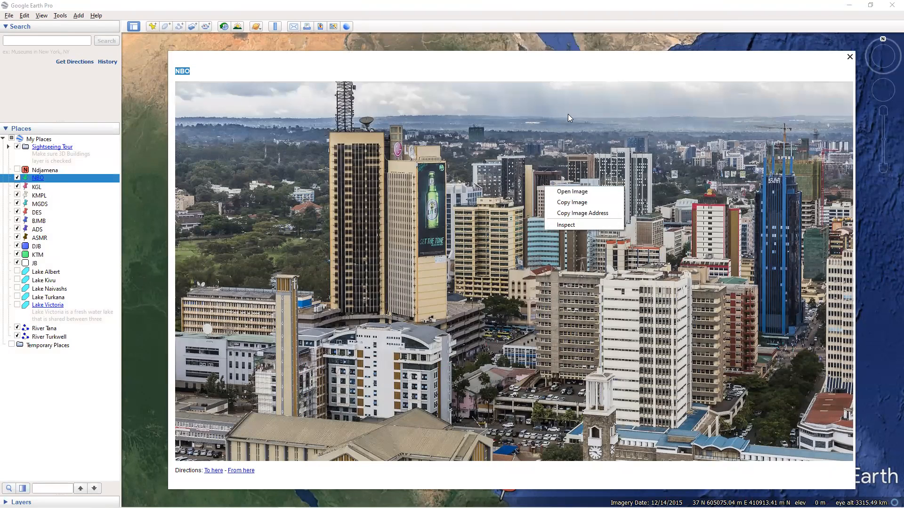
click(849, 60)
click(849, 59)
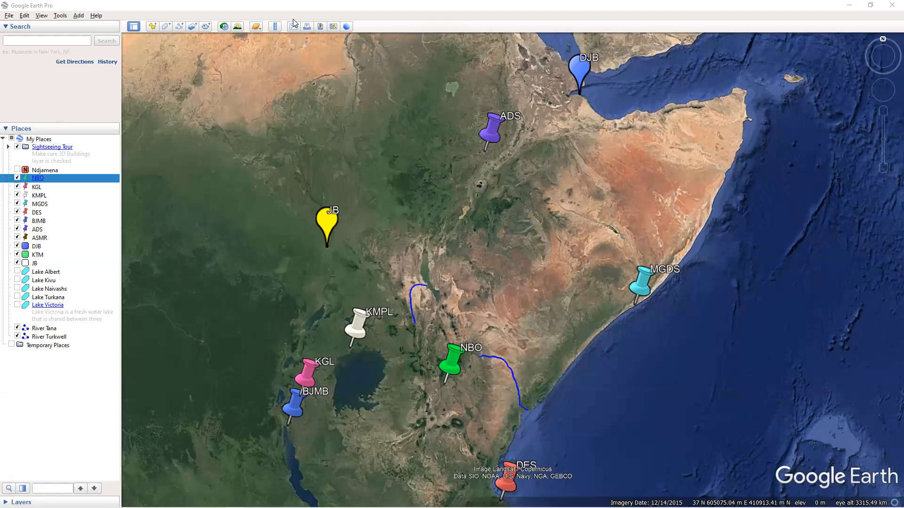
Open the KTM placemark's properties and look through its style, view and altitude settings, returning to the description.
drag(449, 210, 503, 300)
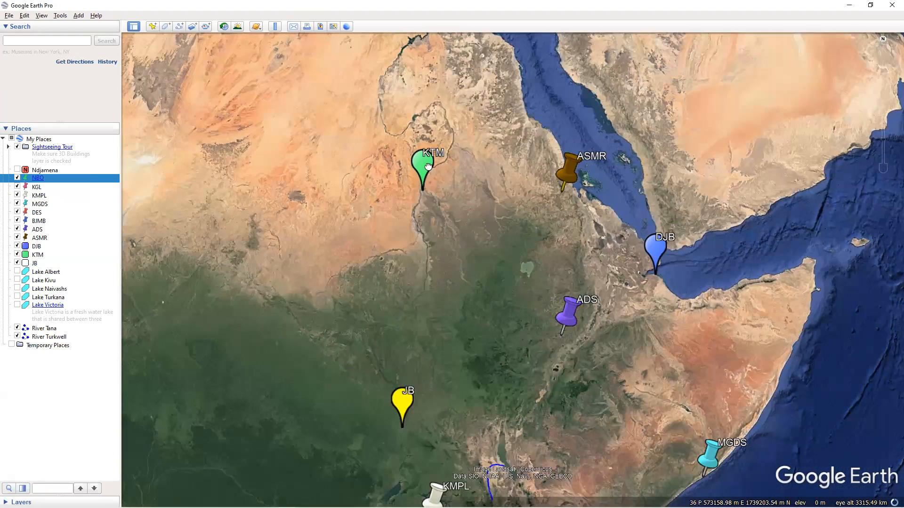
right_click(426, 160)
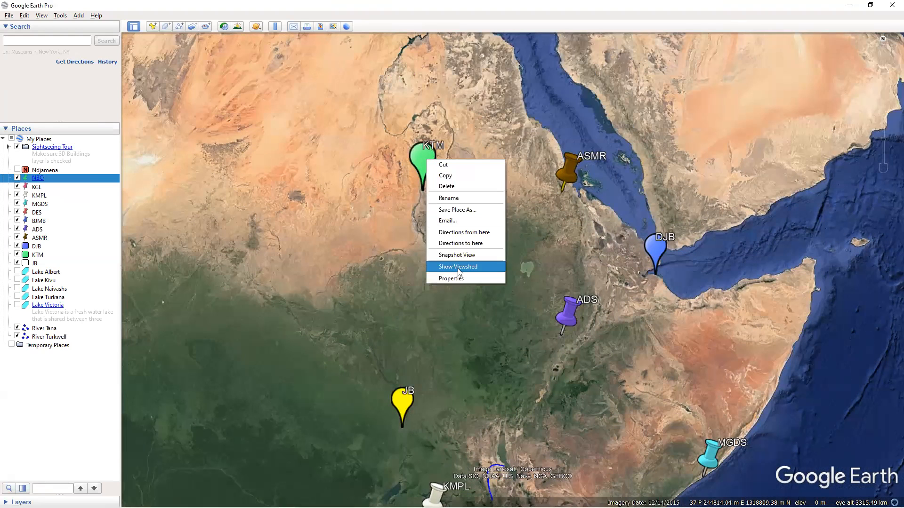
key(Return)
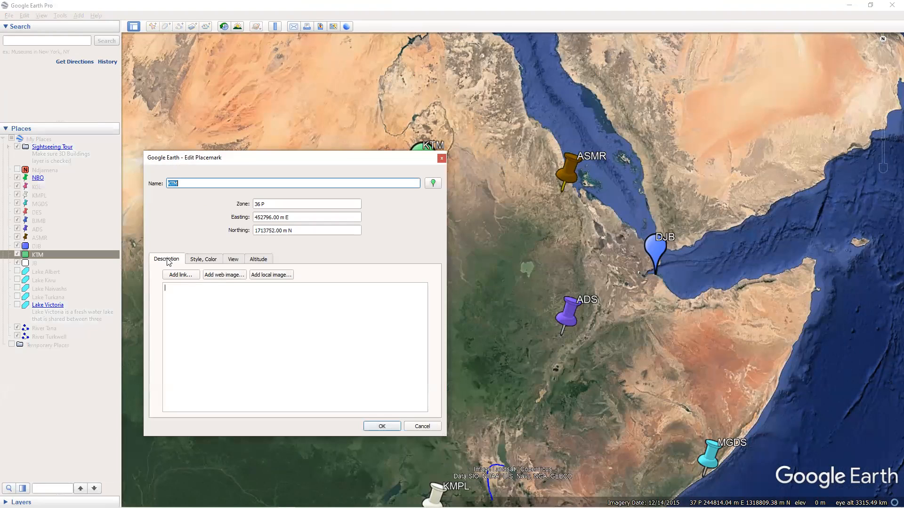
click(210, 263)
click(247, 260)
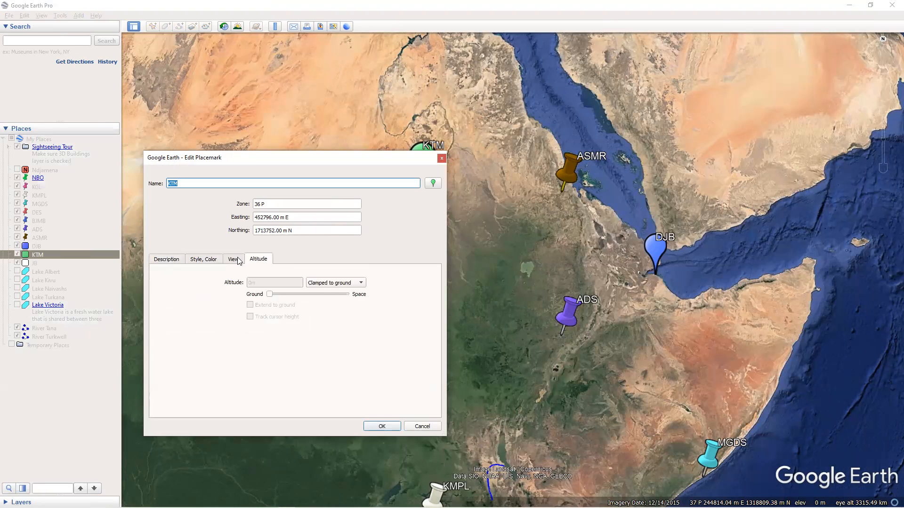
click(226, 259)
click(168, 259)
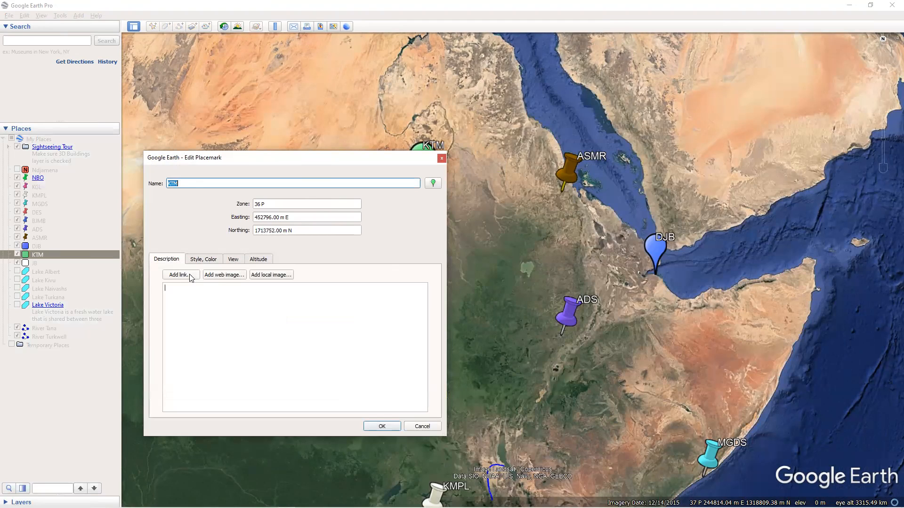
Insert the copied blackpast.org web image Khartoum_Sudan_2014.jpg into the KTM placemark's description and save the placemark.
click(215, 276)
click(232, 290)
key(ctrl+v)
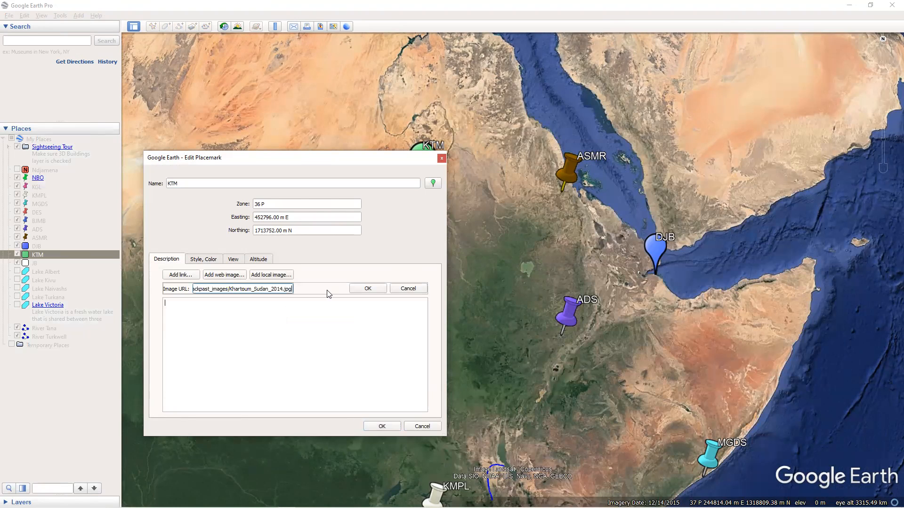
click(368, 289)
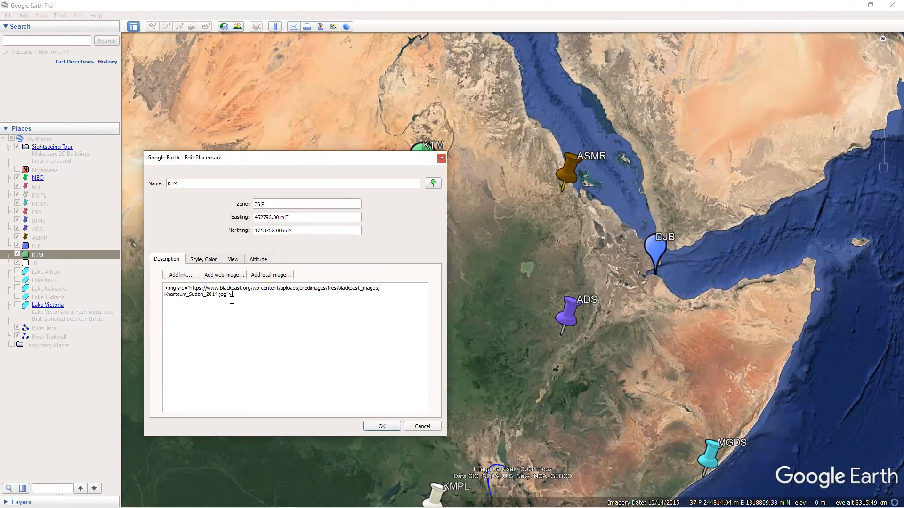
triple_click(186, 297)
click(236, 298)
drag(234, 297, 165, 285)
drag(234, 296, 165, 285)
click(238, 304)
triple_click(238, 299)
click(238, 299)
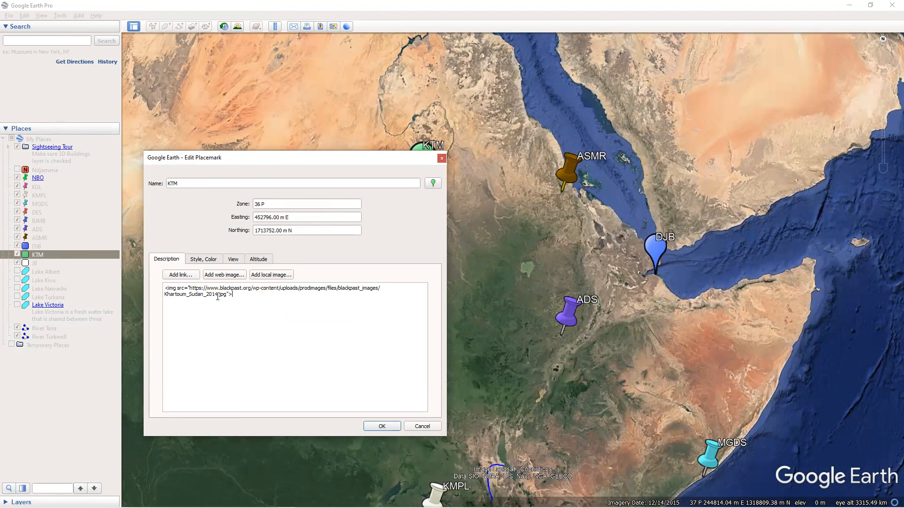
click(382, 427)
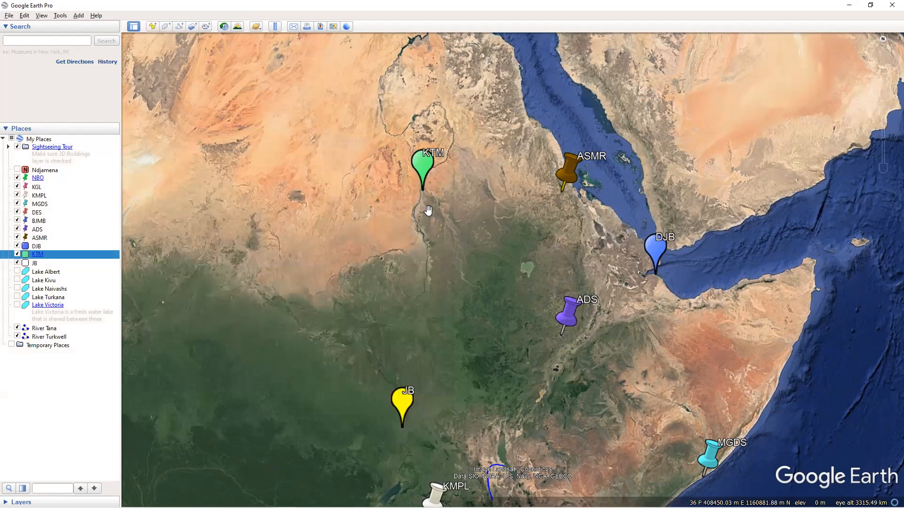
Open the KTM placemark's balloon on the map to check its photo, and close it.
click(426, 160)
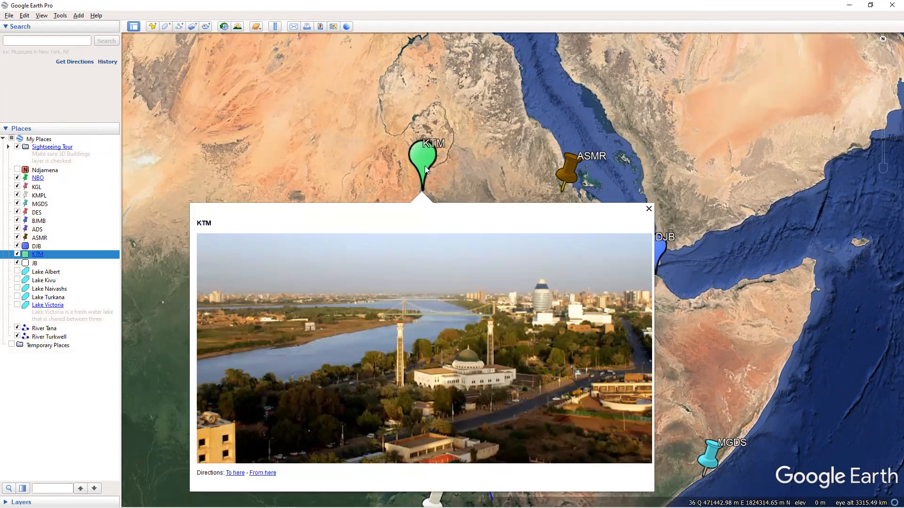
click(493, 173)
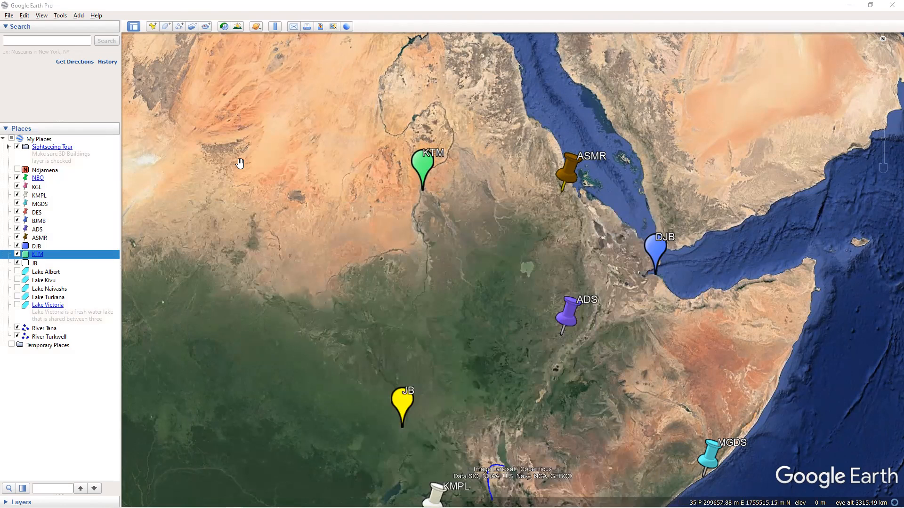
click(443, 243)
drag(500, 235, 482, 191)
scroll(482, 190, up, 3)
right_click(484, 186)
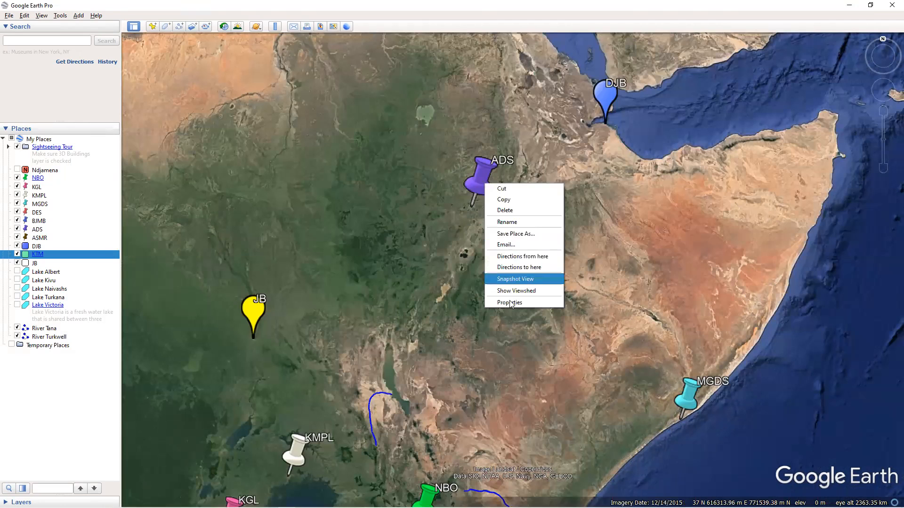
key(Return)
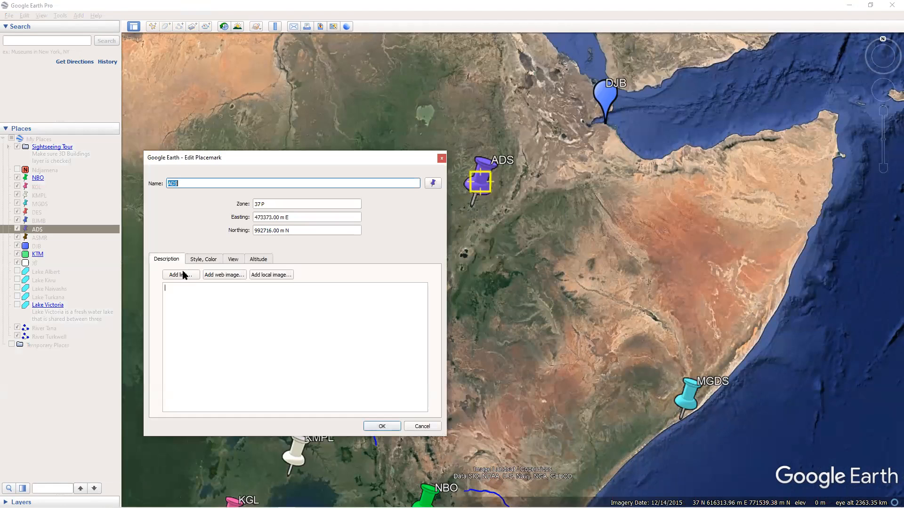
click(214, 278)
key(ctrl+v)
click(365, 293)
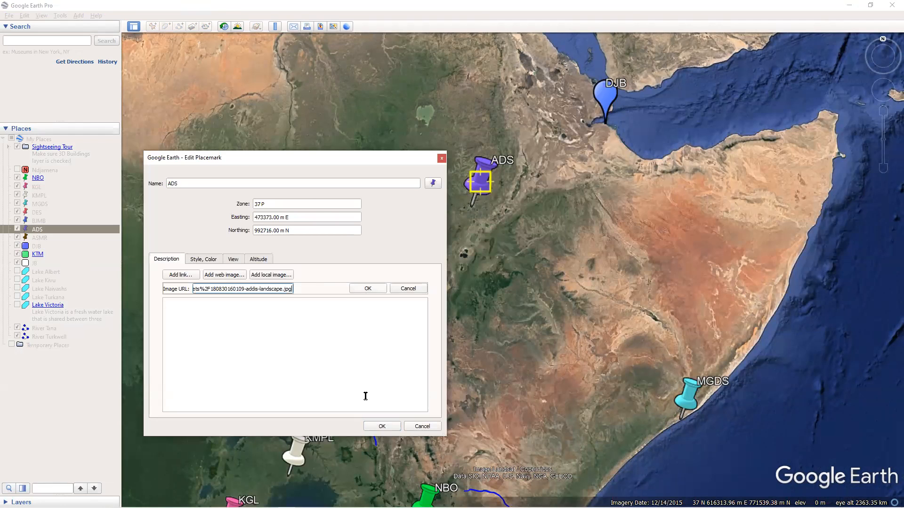
click(380, 426)
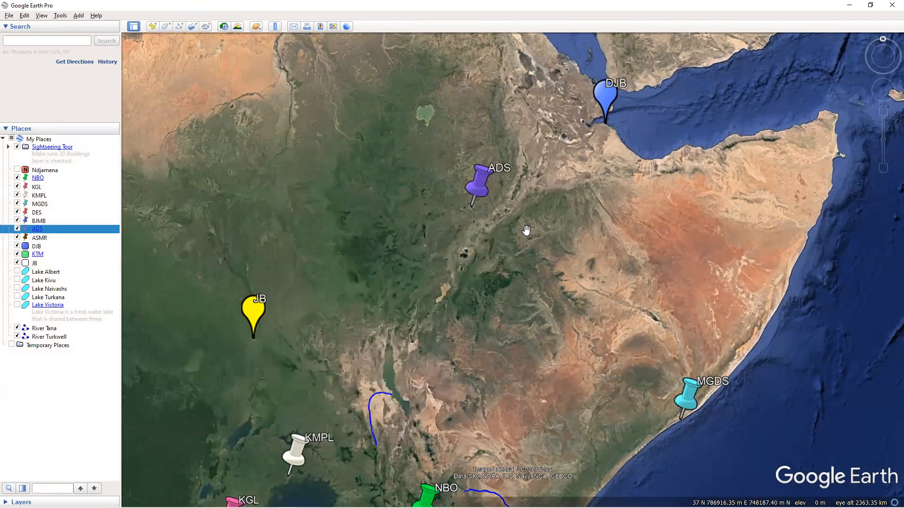
click(479, 178)
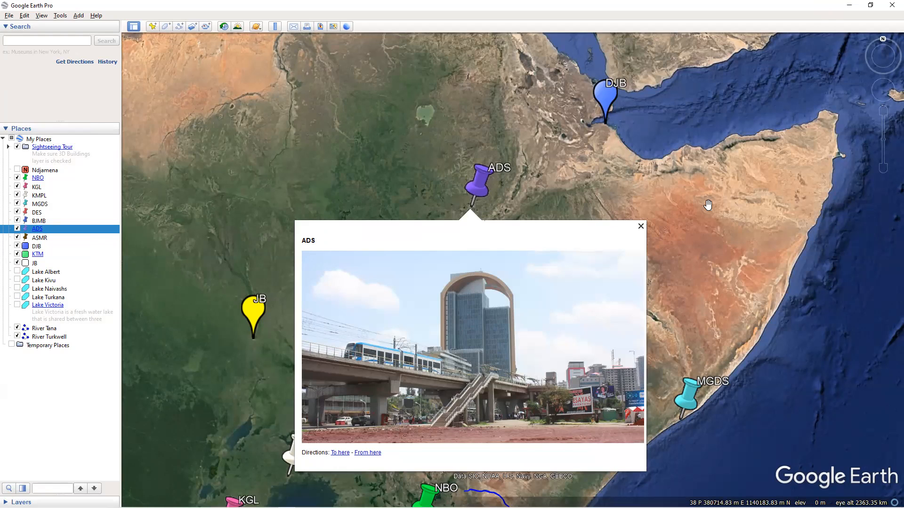
click(640, 227)
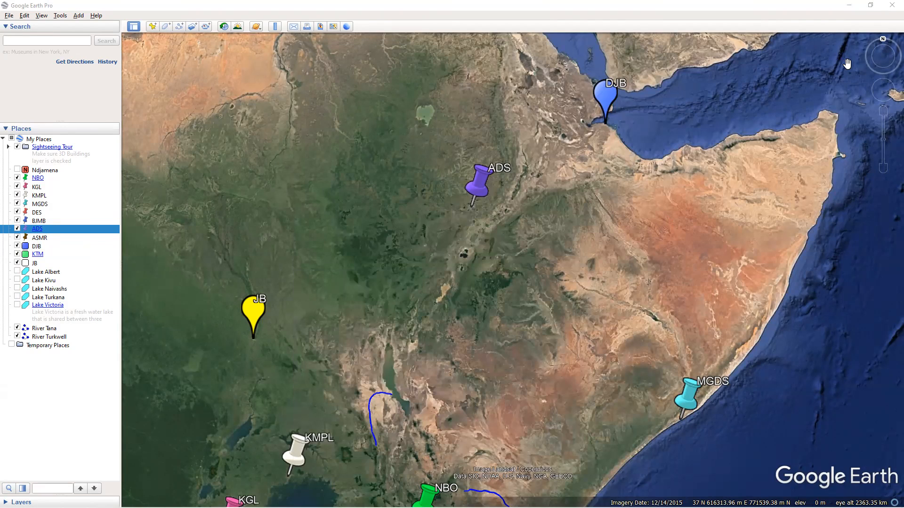
Bring the East African capitals into view, widen the sidebar and collapse the Places list.
scroll(373, 323, down, 2)
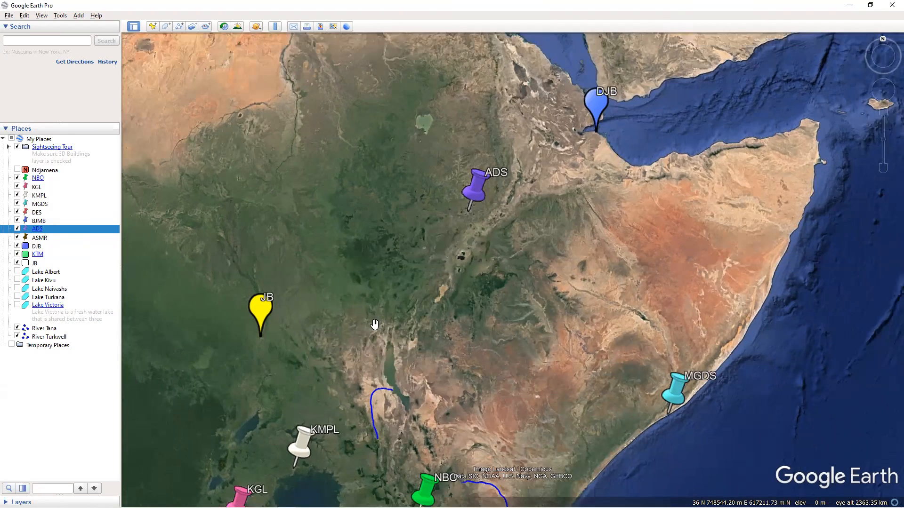
scroll(375, 325, down, 2)
drag(375, 325, 368, 258)
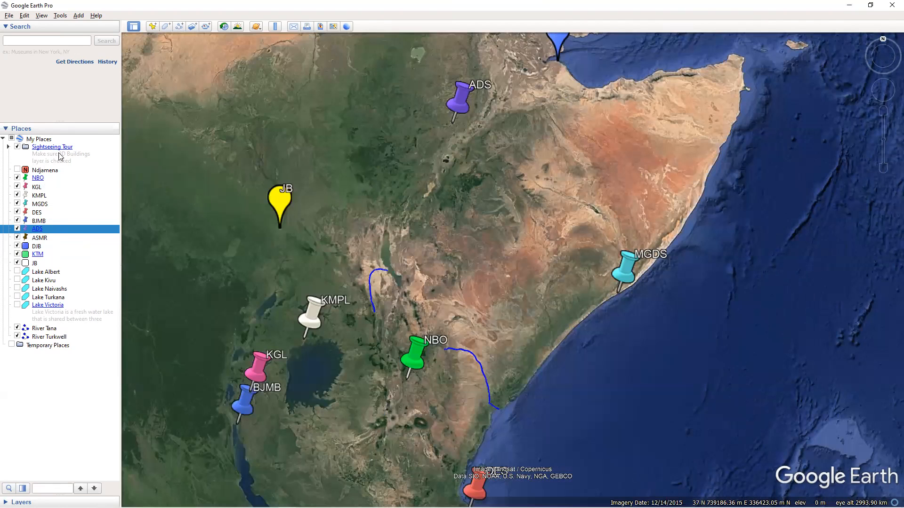
drag(122, 164, 188, 165)
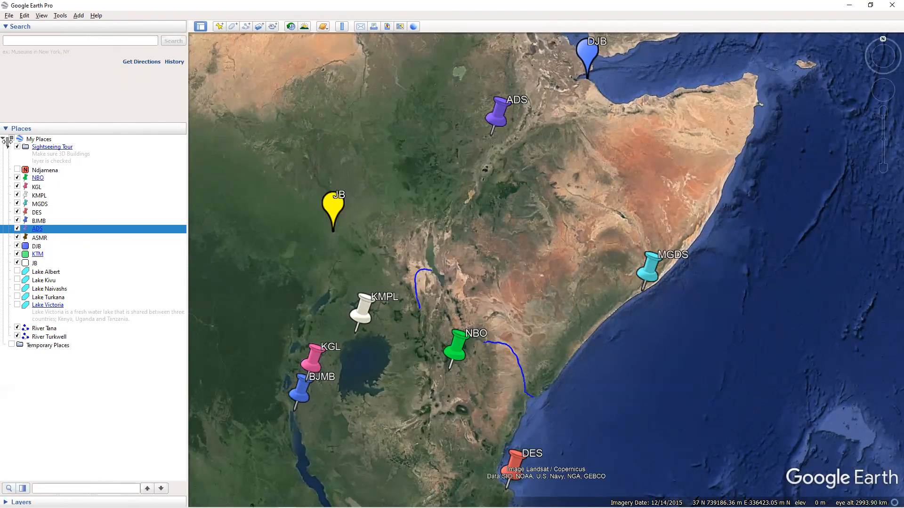
click(11, 129)
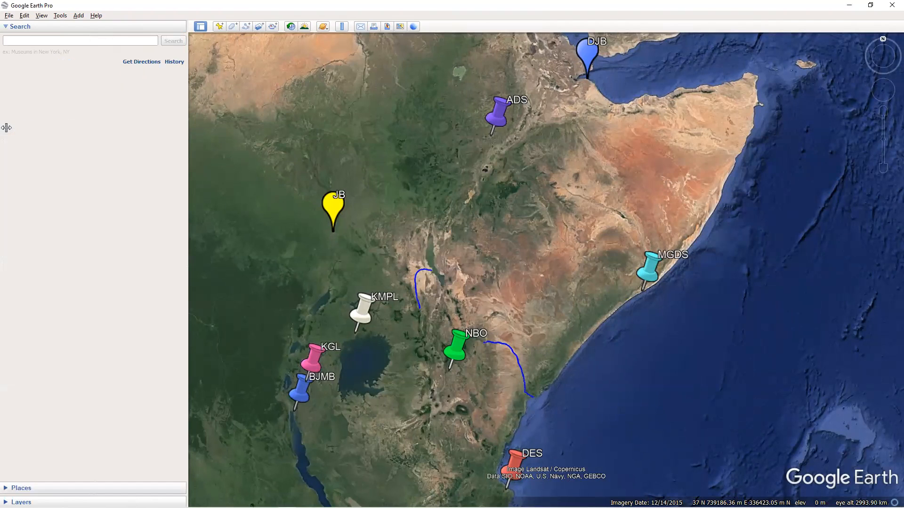
Reopen the Places list with the contents of My Places shown and the Sightseeing Tour folder collapsed.
click(4, 488)
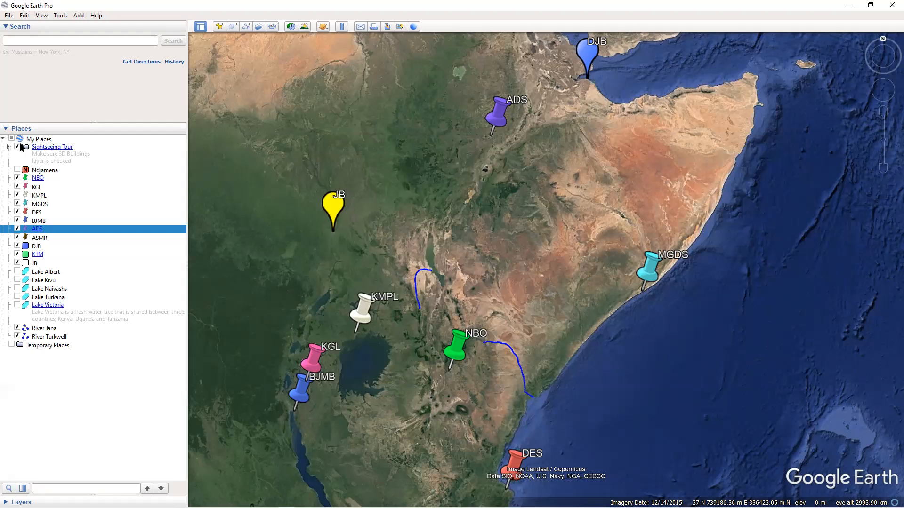
click(3, 139)
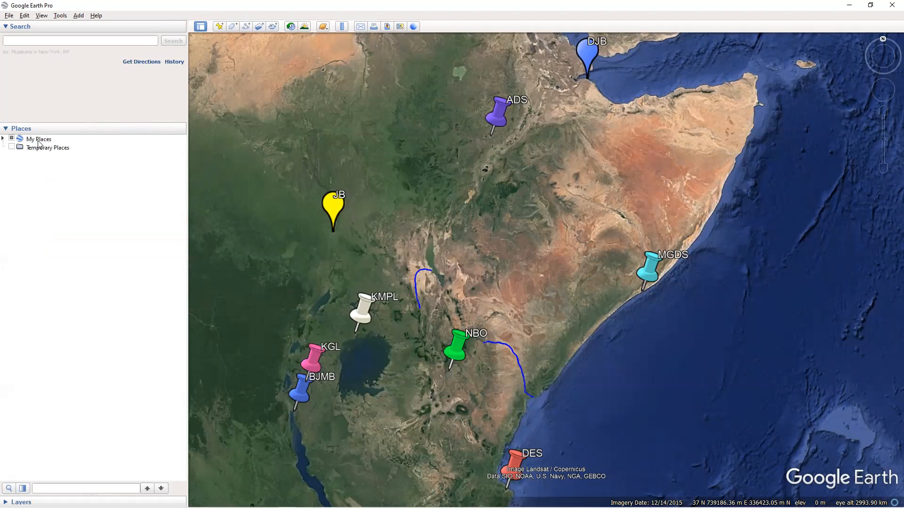
click(3, 139)
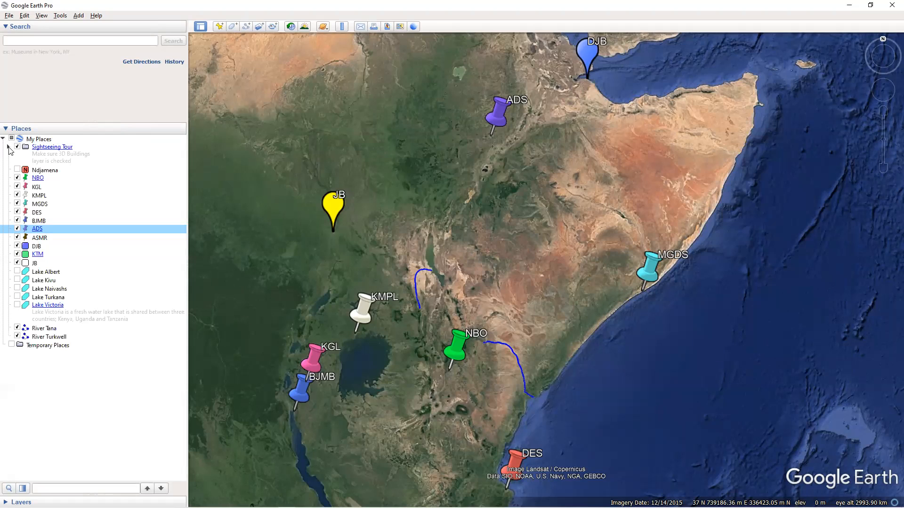
click(8, 146)
click(8, 147)
click(65, 401)
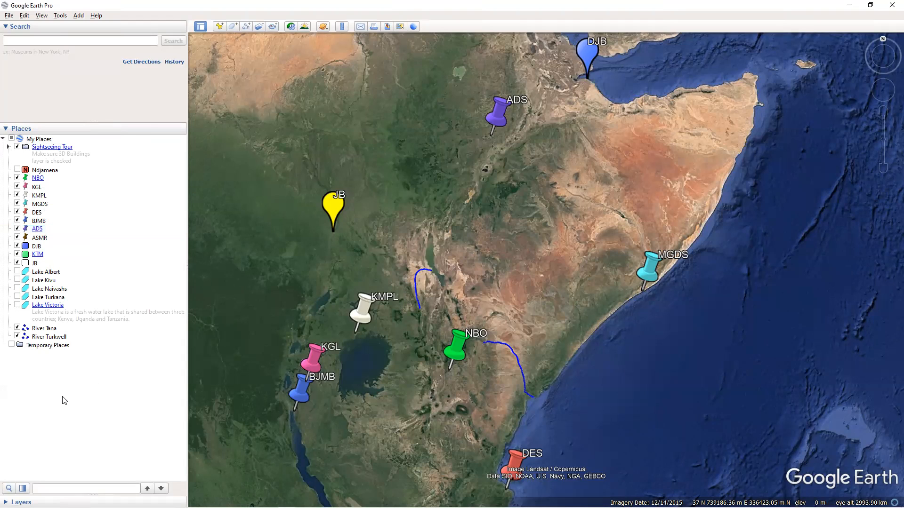
Add a new folder named google_earth_training to My Places.
click(39, 139)
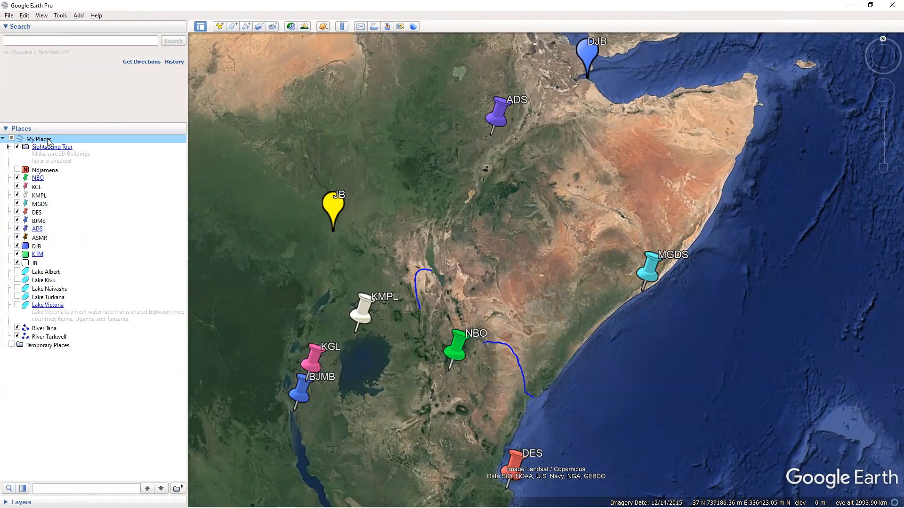
right_click(47, 140)
mouse_move(70, 144)
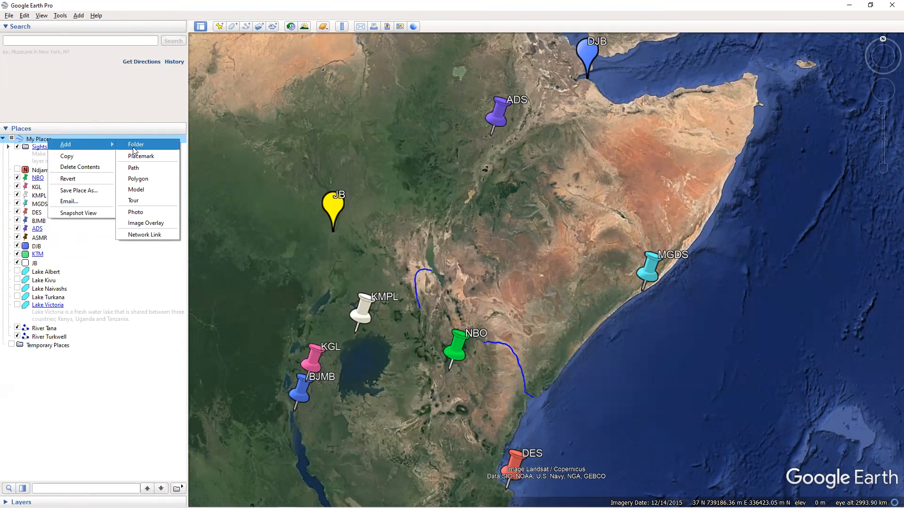
right_click(35, 141)
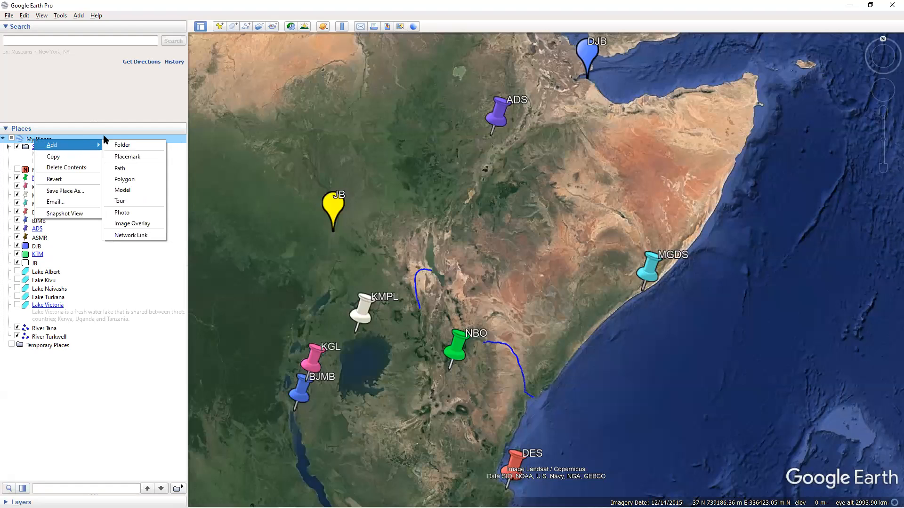
right_click(125, 141)
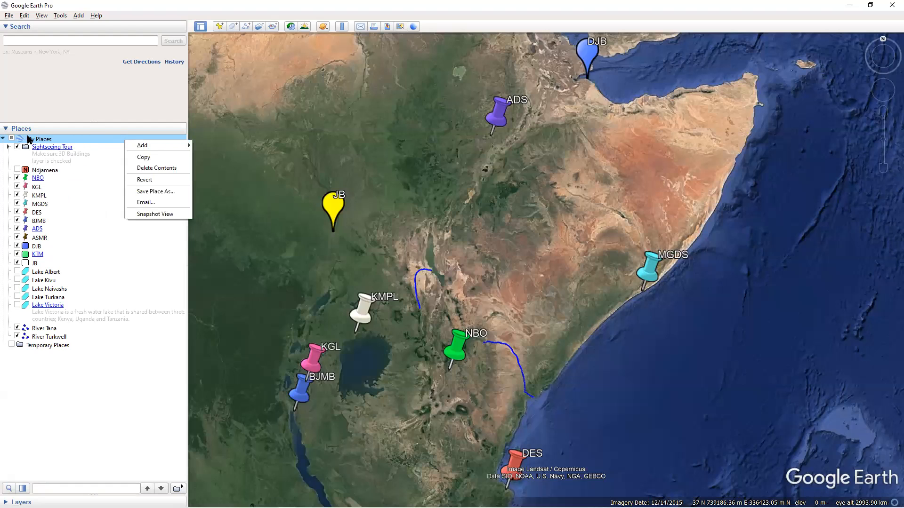
mouse_move(142, 147)
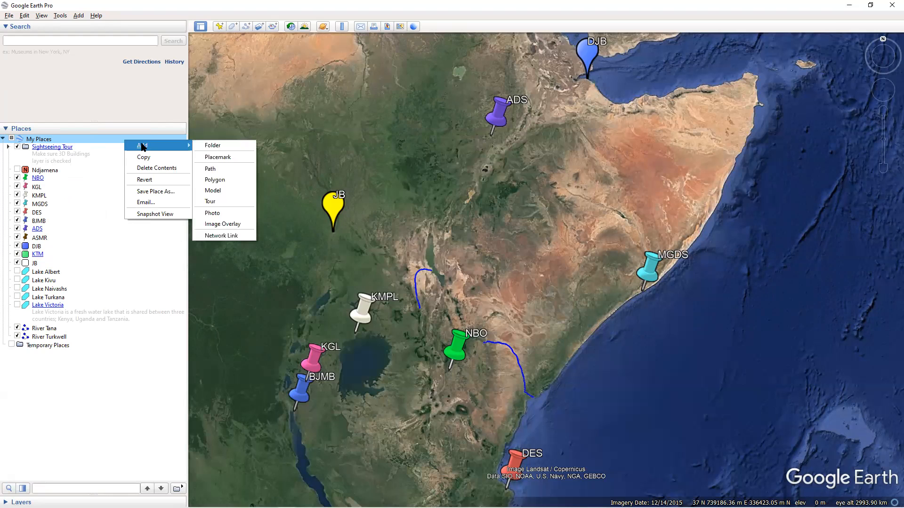
click(210, 147)
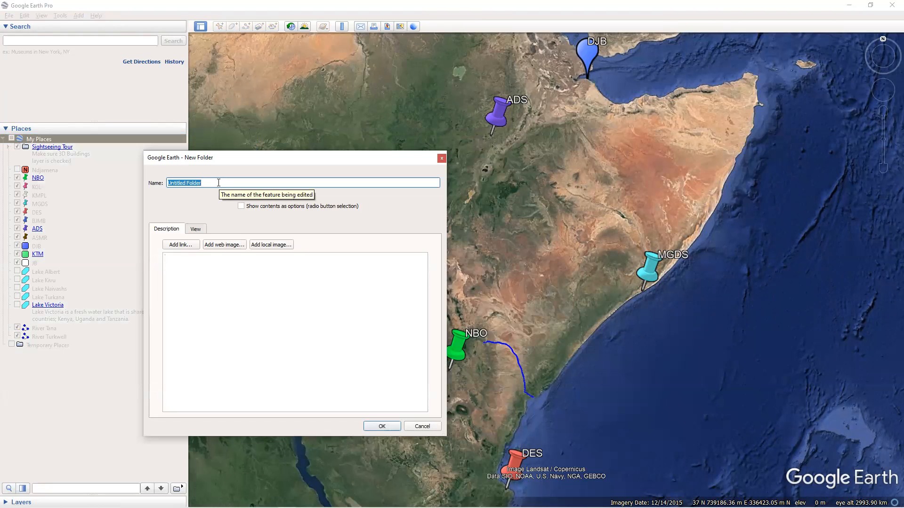
text(ca)
key(BackSpace)
key(BackSpace)
text(google_earth_training)
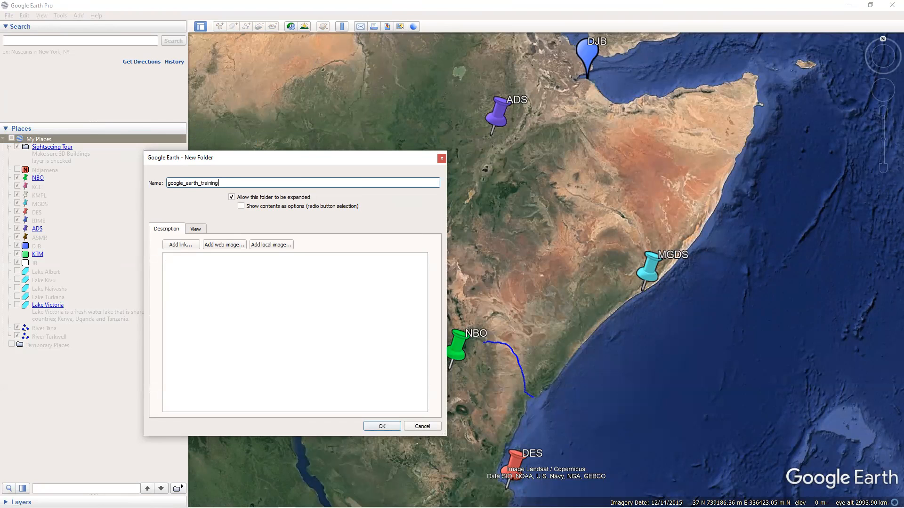
key(Return)
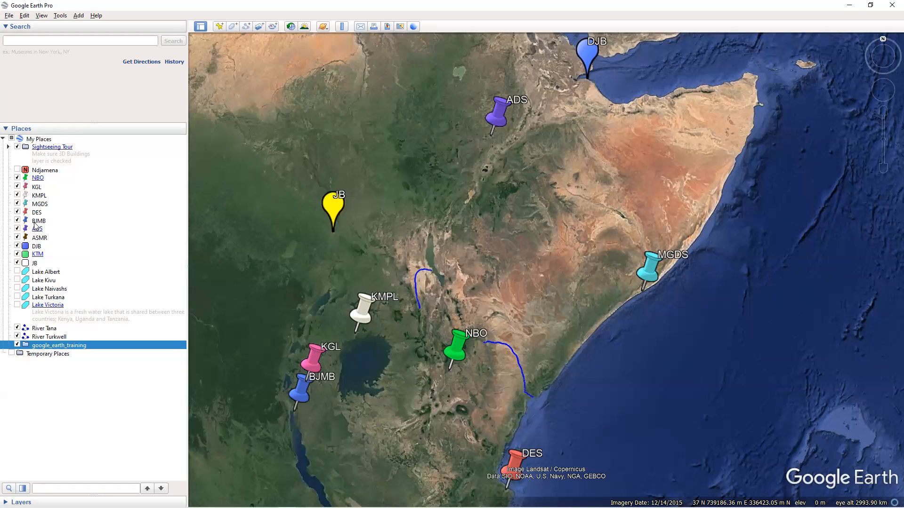
Delete the Ndjamena placemark from My Places.
right_click(42, 171)
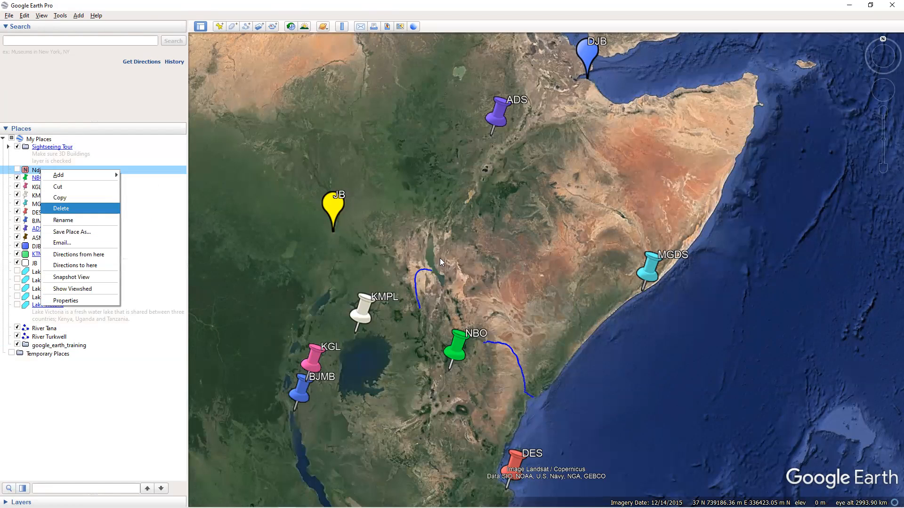
click(66, 211)
key(Return)
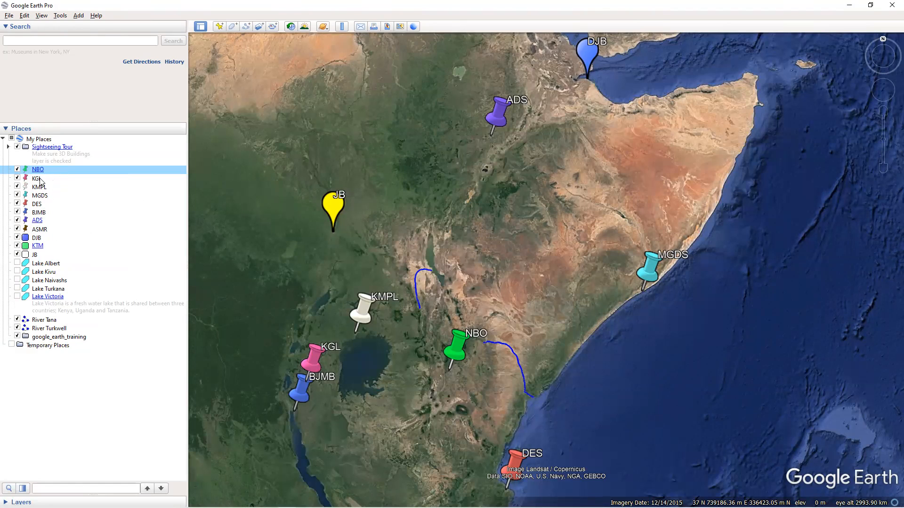
Show the Lake Albert, Lake Kivu, Lake Naivashs, Lake Turkana and Lake Victoria polygons on the map.
click(17, 263)
click(18, 272)
click(17, 280)
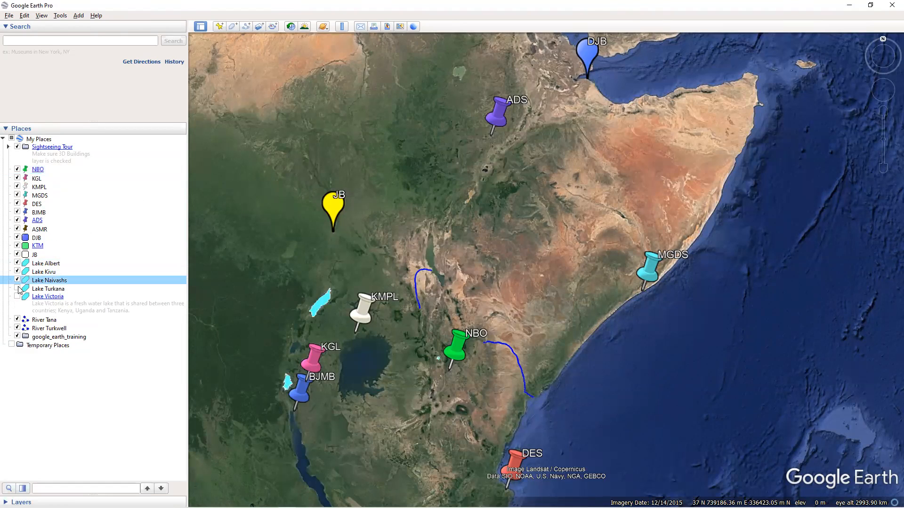
click(17, 289)
click(17, 297)
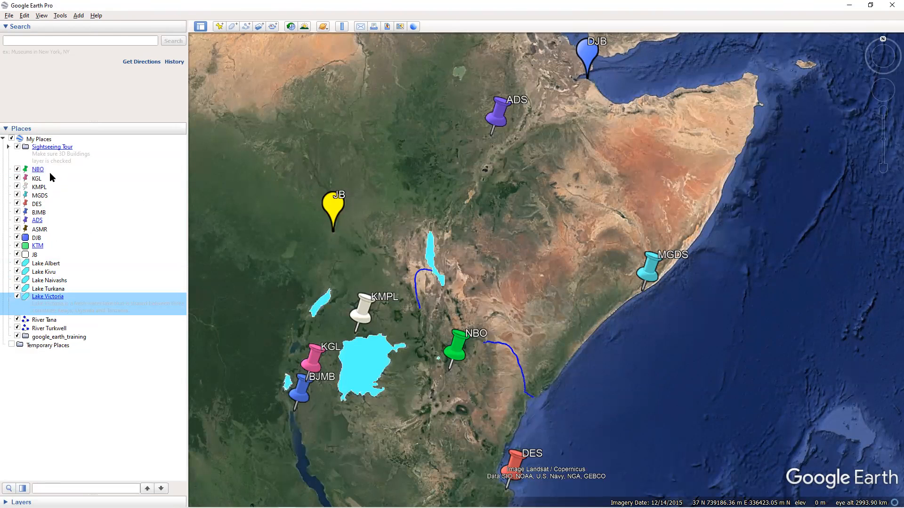
Move all places from NBO through Lake Victoria into the google_earth_training folder.
click(40, 170)
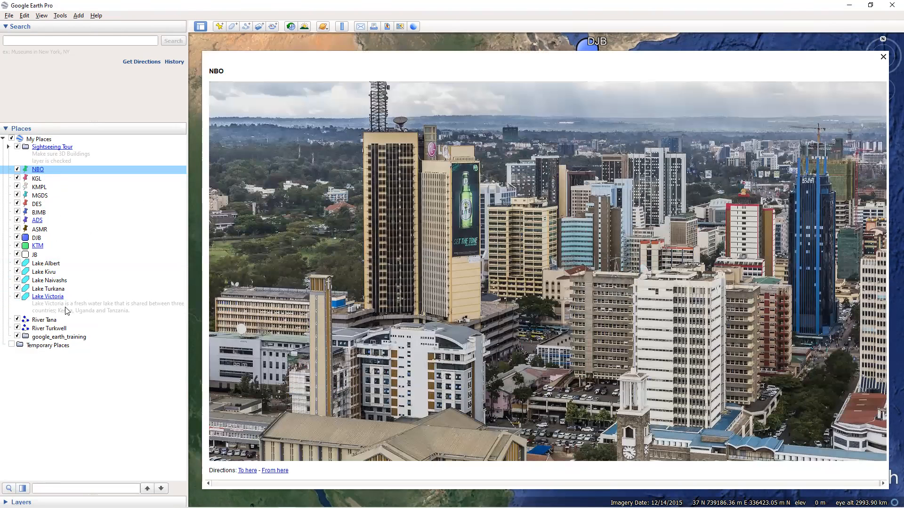
shift+click(67, 297)
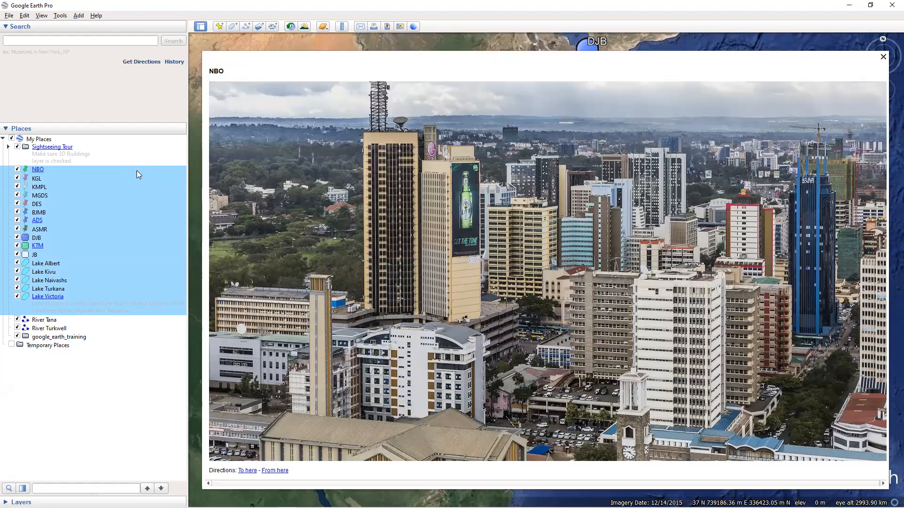
click(53, 171)
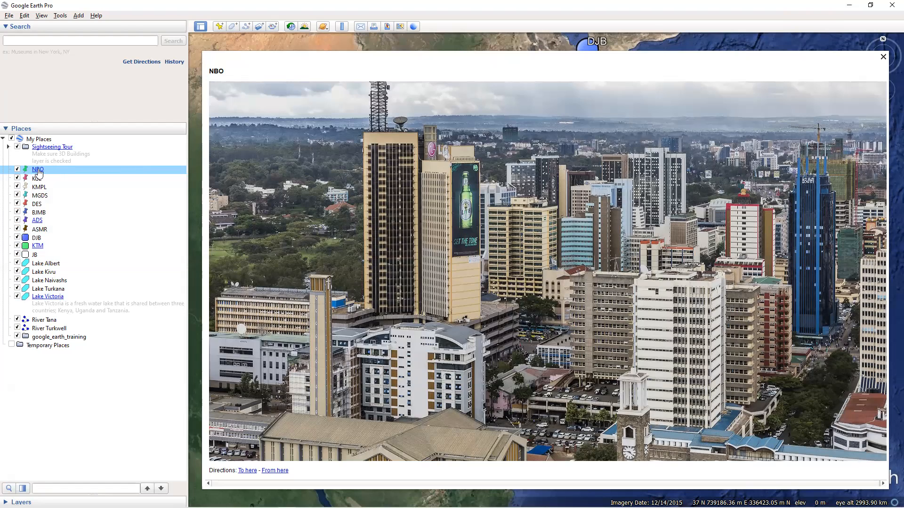
shift+click(81, 296)
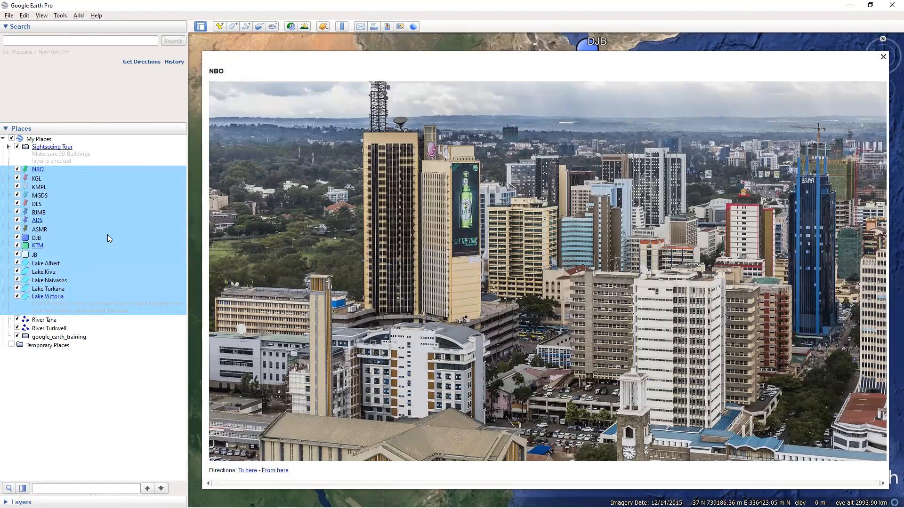
drag(110, 169, 63, 354)
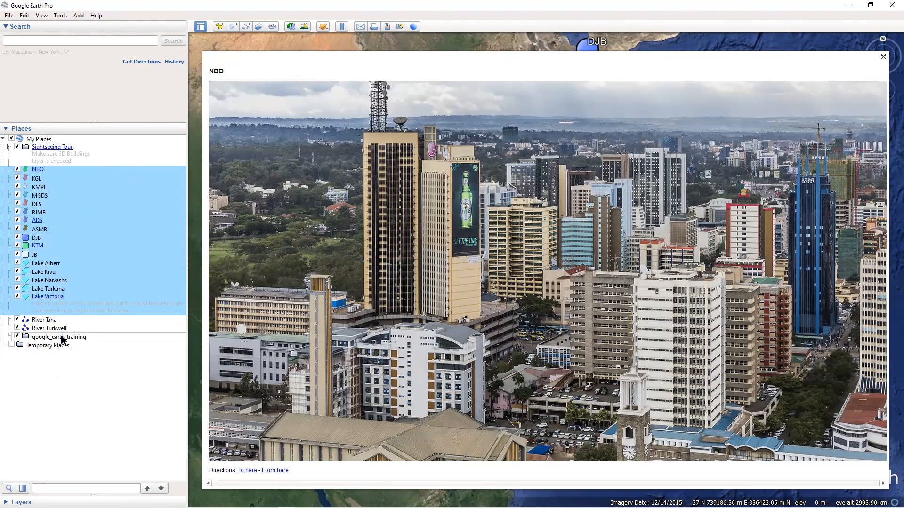
Collapse and expand the google_earth_training folder to check which places it contains, leaving it expanded and the places deselected.
click(8, 187)
click(8, 187)
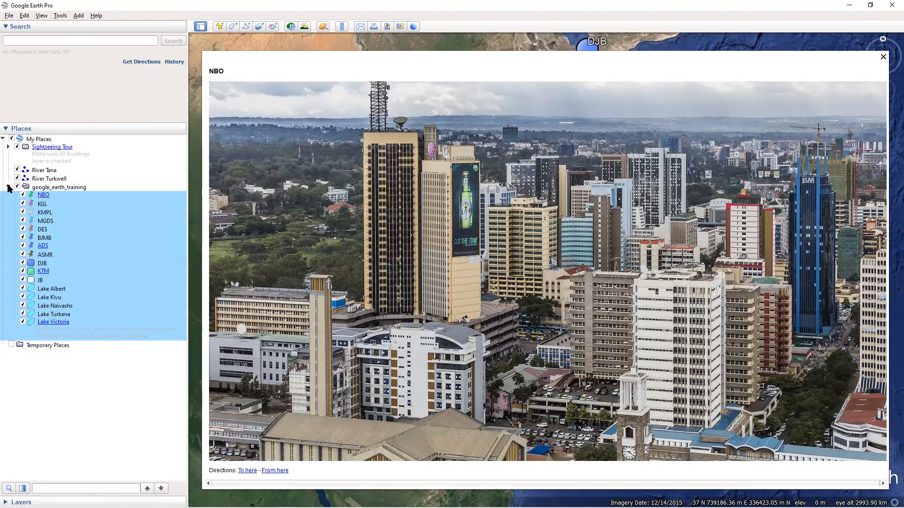
click(8, 186)
click(8, 187)
click(8, 187)
click(8, 187)
click(8, 187)
click(8, 187)
click(8, 187)
click(8, 187)
click(71, 356)
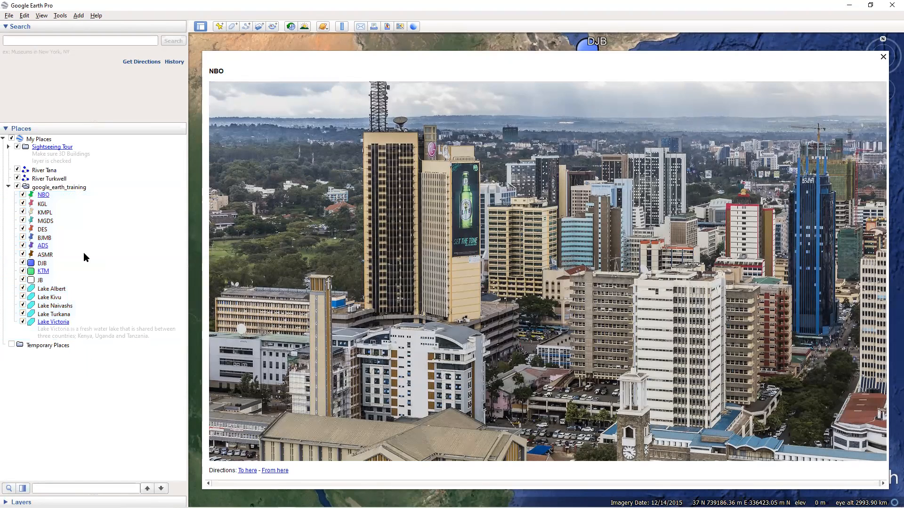
Move River Tana and River Turkwell into the google_earth_training folder as well, and collapse the folder.
click(44, 176)
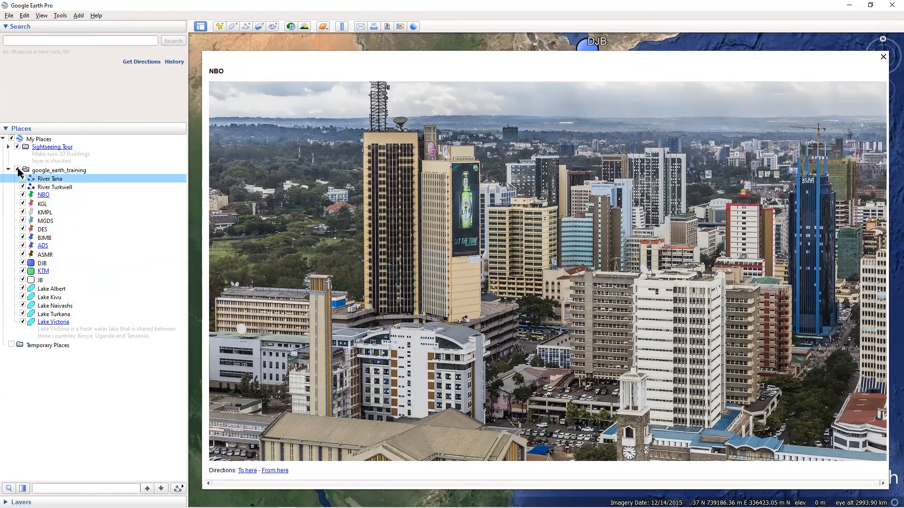
click(9, 170)
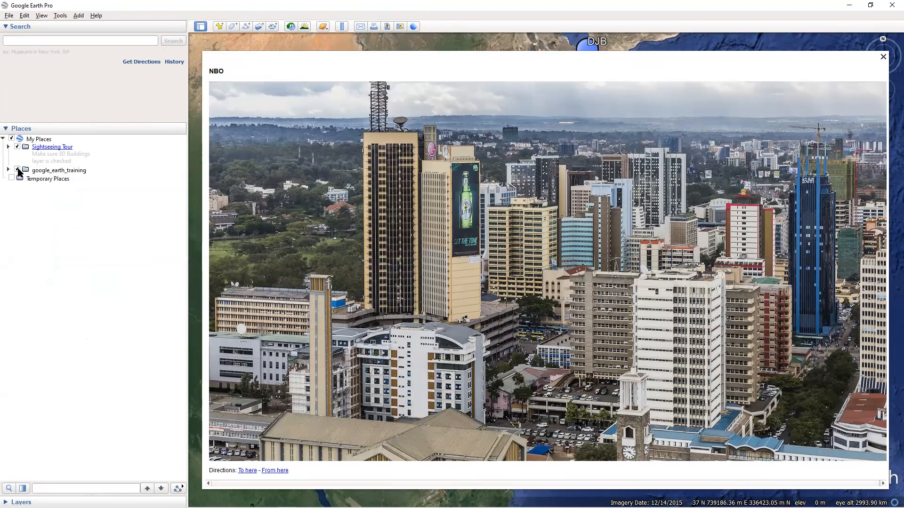
Check the google_earth_training folder's visibility control by hiding and showing all its places together, with its contents expanded.
click(17, 170)
click(17, 169)
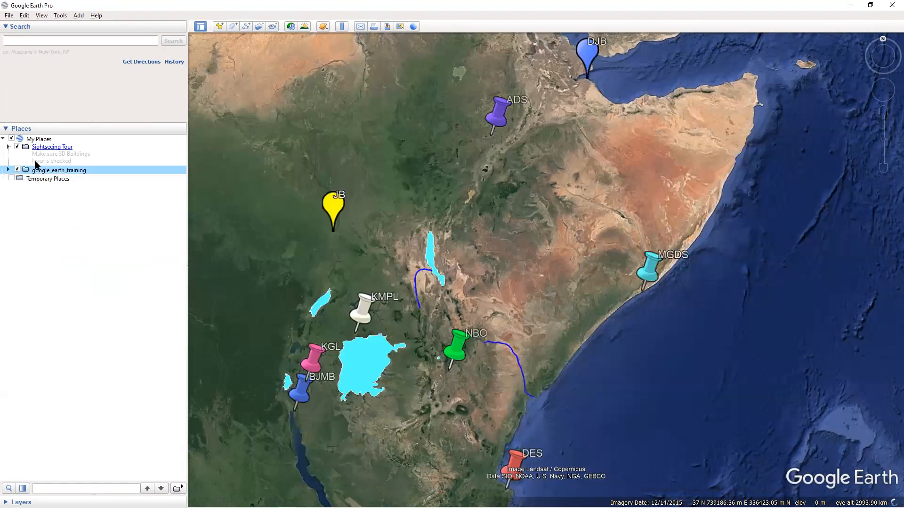
click(17, 169)
click(7, 170)
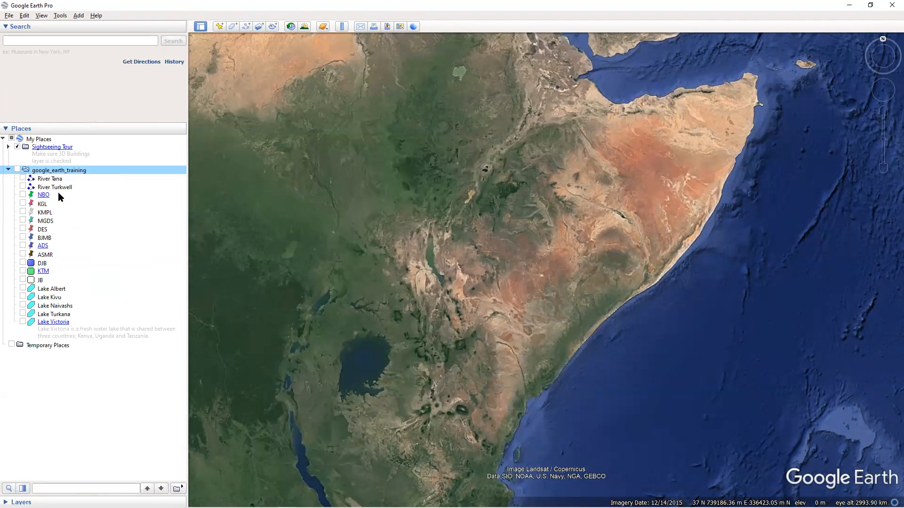
click(17, 170)
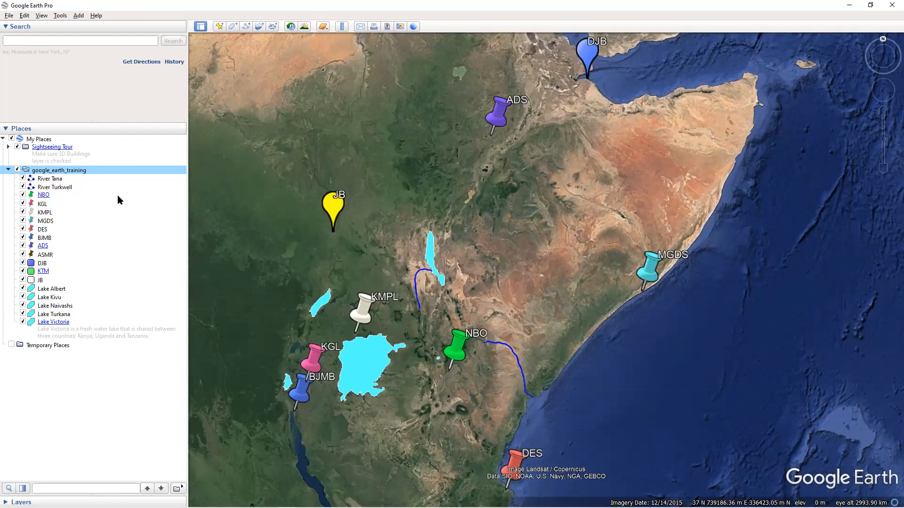
Examine the camera placement and field of view settings for a new photo overlay in the google_earth_training folder, and close without adding it.
right_click(68, 170)
mouse_move(69, 174)
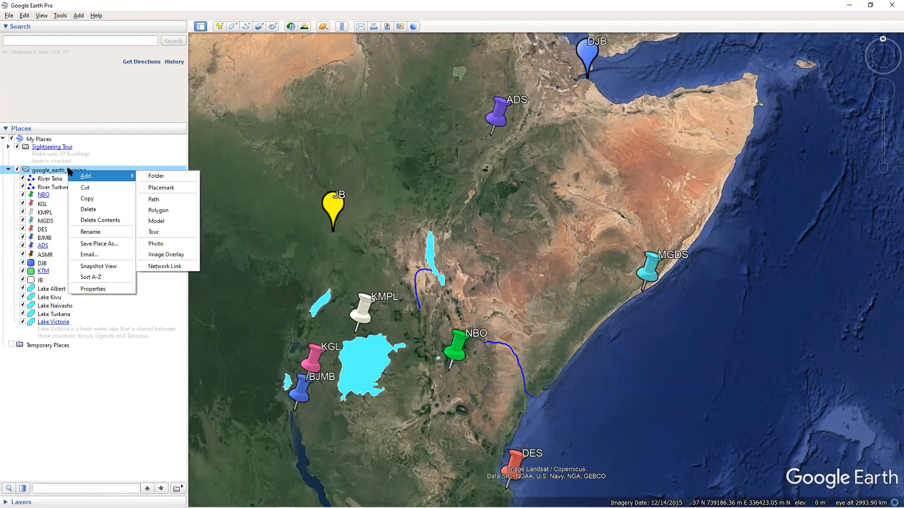
click(43, 171)
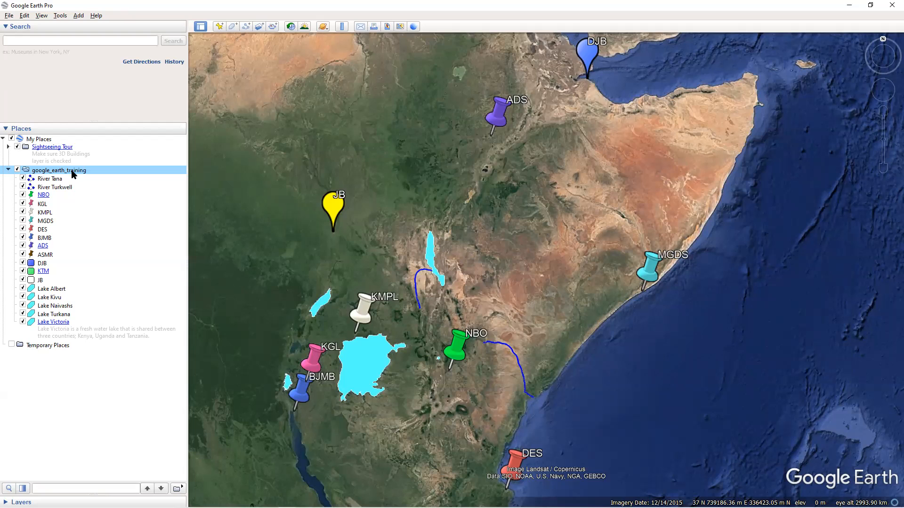
key(Menu)
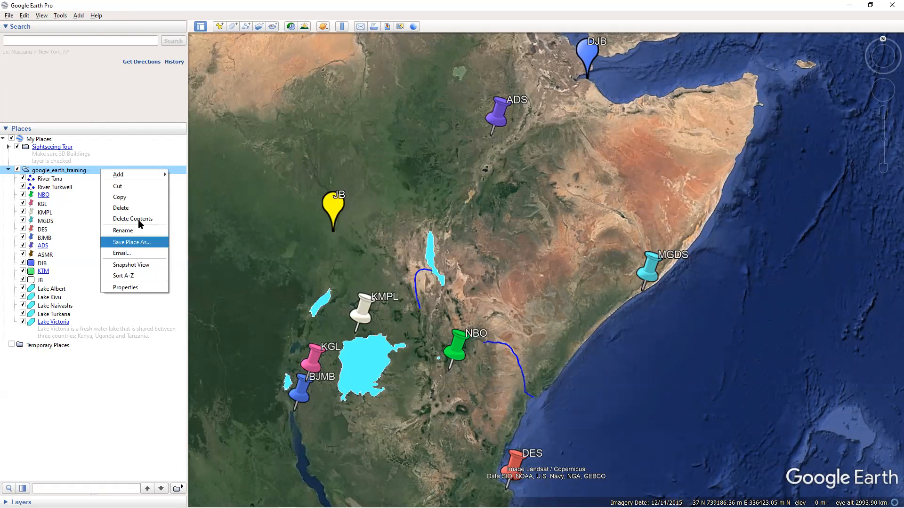
mouse_move(163, 173)
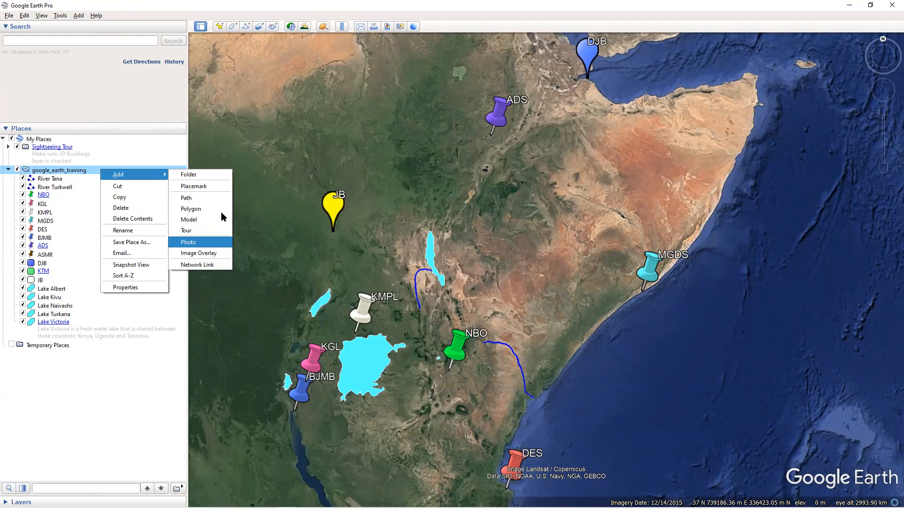
click(193, 243)
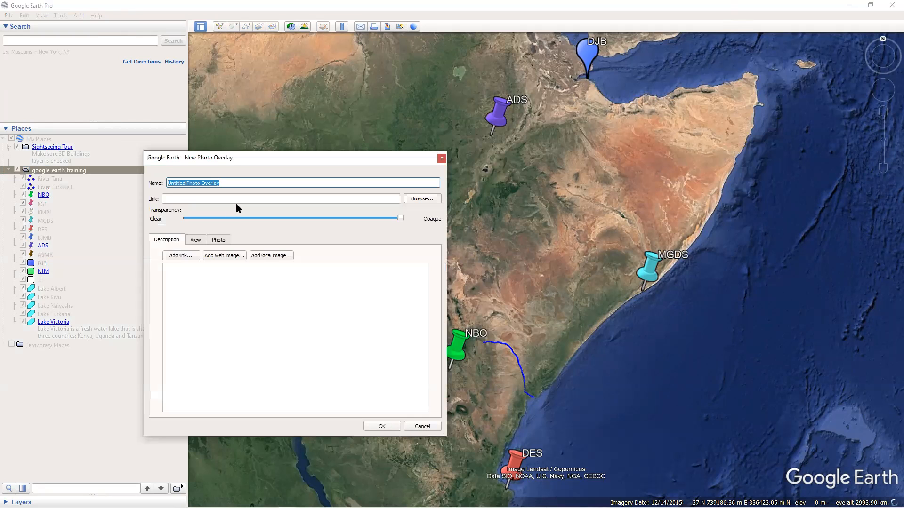
click(216, 241)
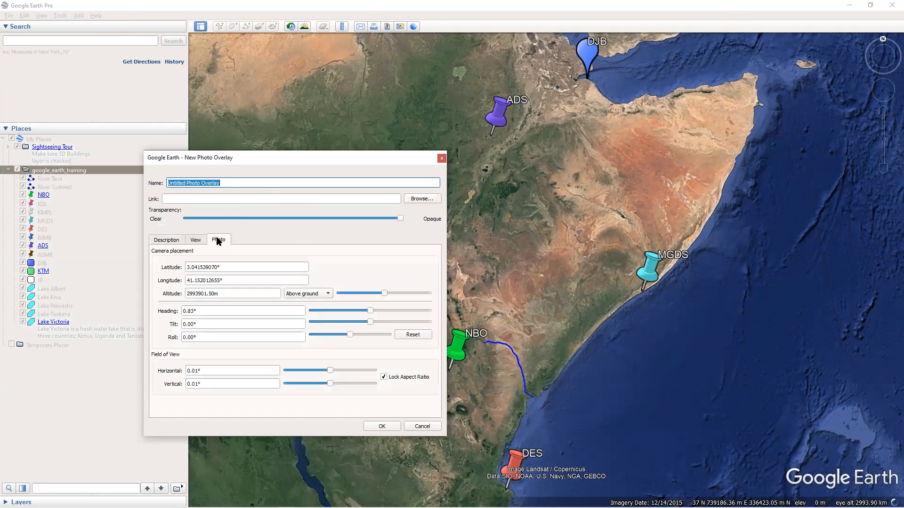
click(442, 159)
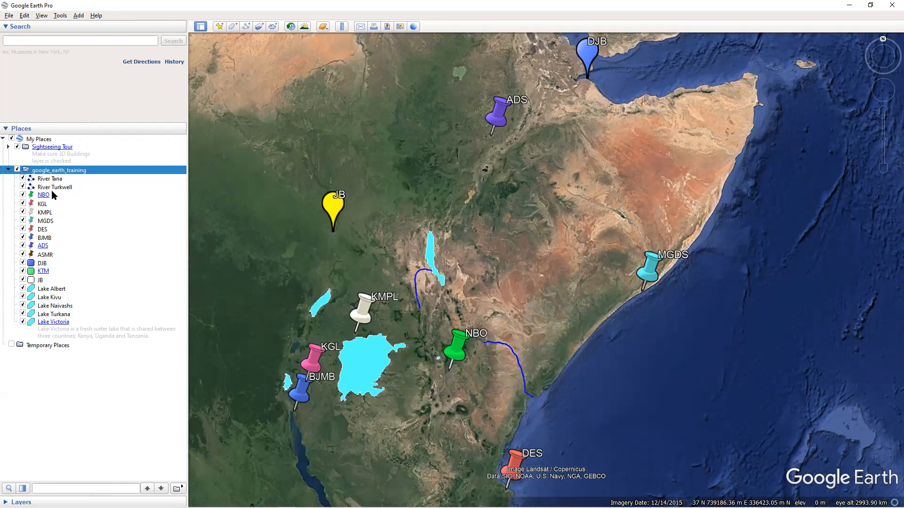
Add the local image Asmara from the Downloads folder's Other subfolder to the ASMR placemark's description and save the placemark.
click(51, 255)
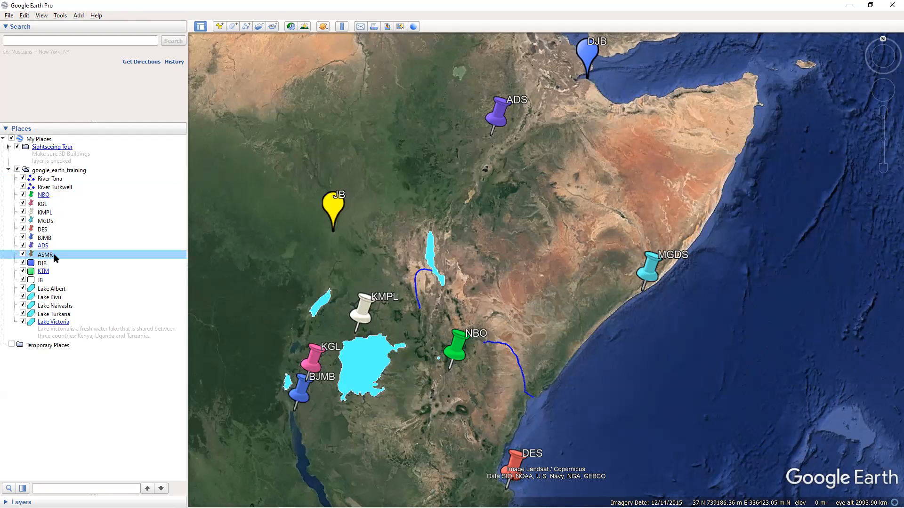
right_click(53, 256)
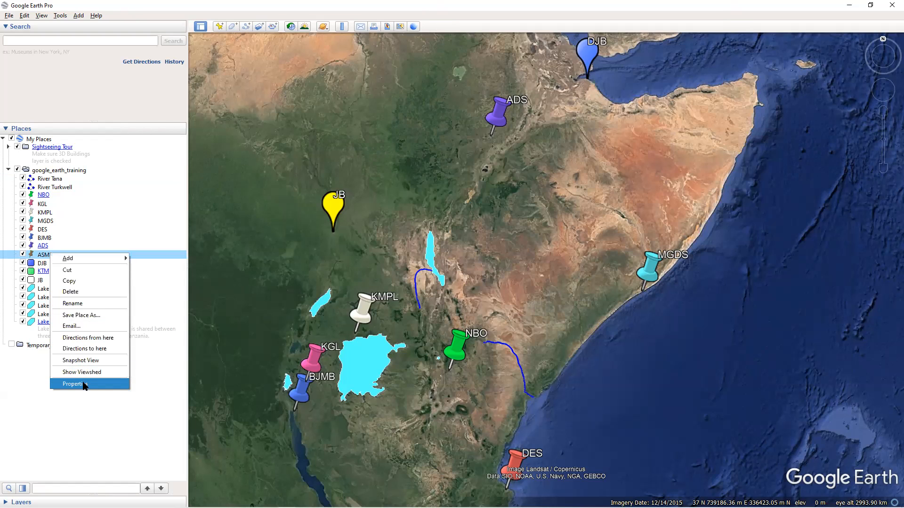
key(Return)
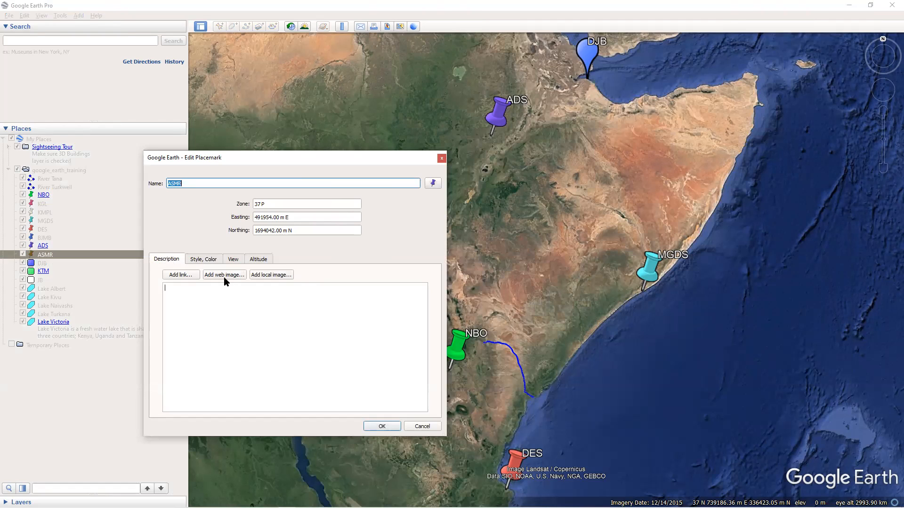
click(269, 277)
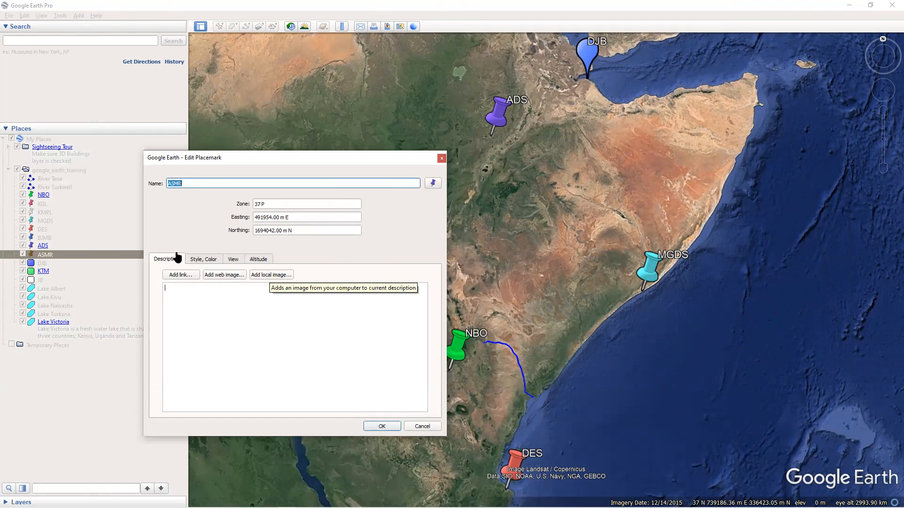
click(185, 249)
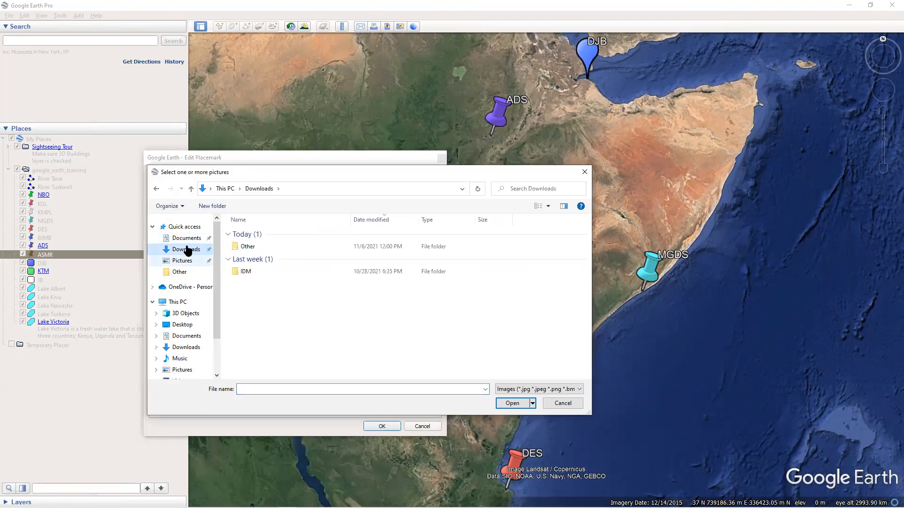
double_click(250, 247)
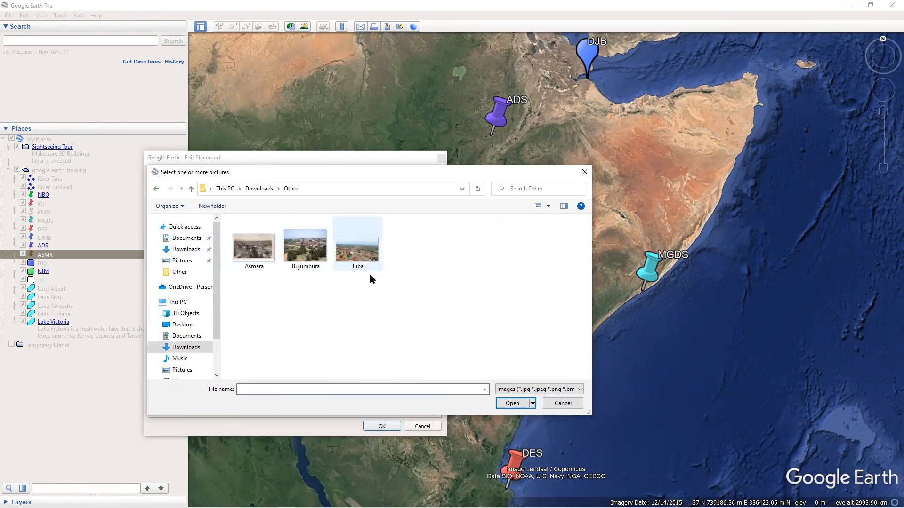
click(259, 267)
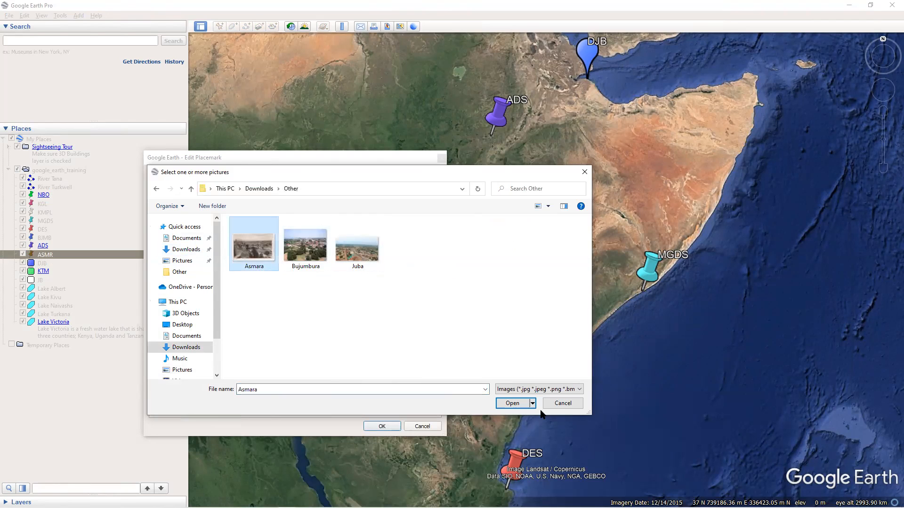
click(512, 404)
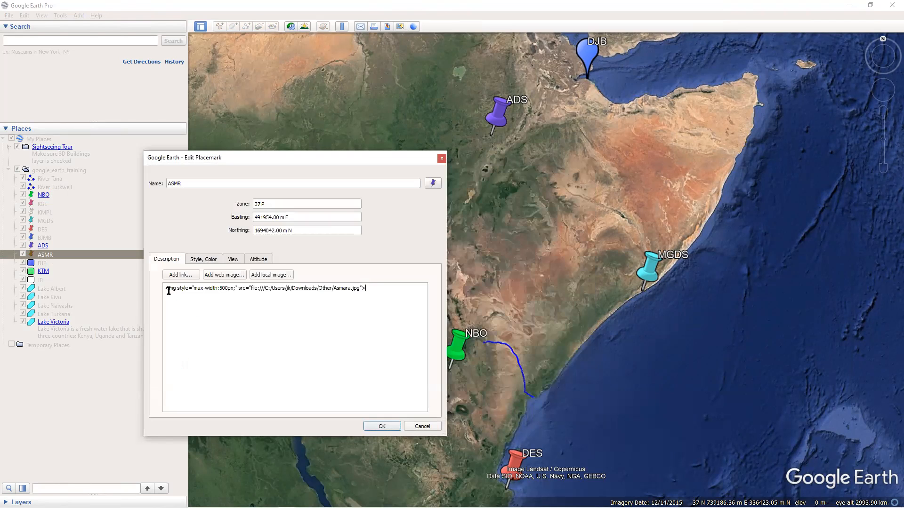
drag(298, 288, 378, 291)
click(380, 427)
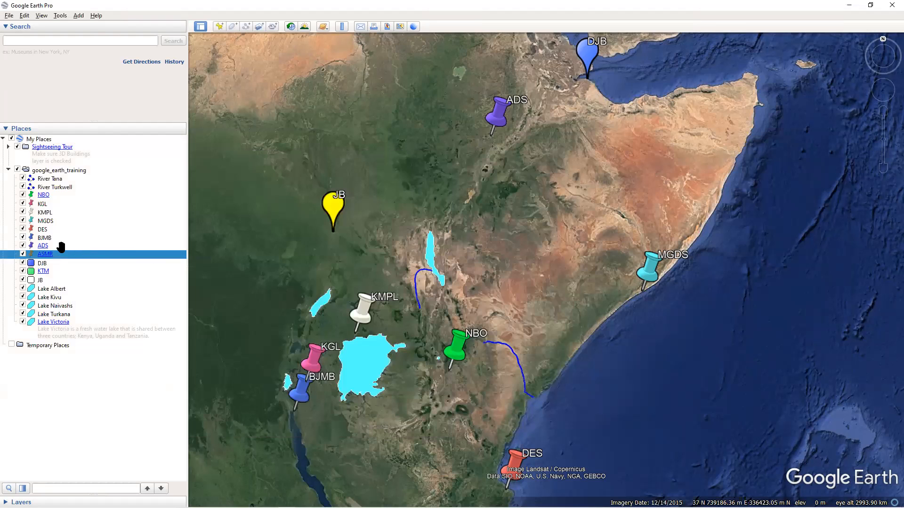
View the ASMR placemark's balloon on the map to check its picture, and close the balloon.
drag(514, 167, 509, 269)
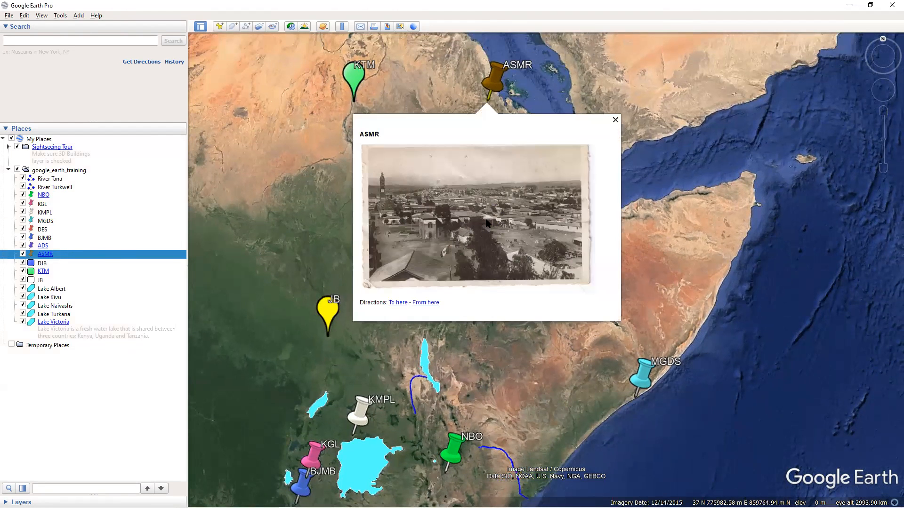
right_click(481, 150)
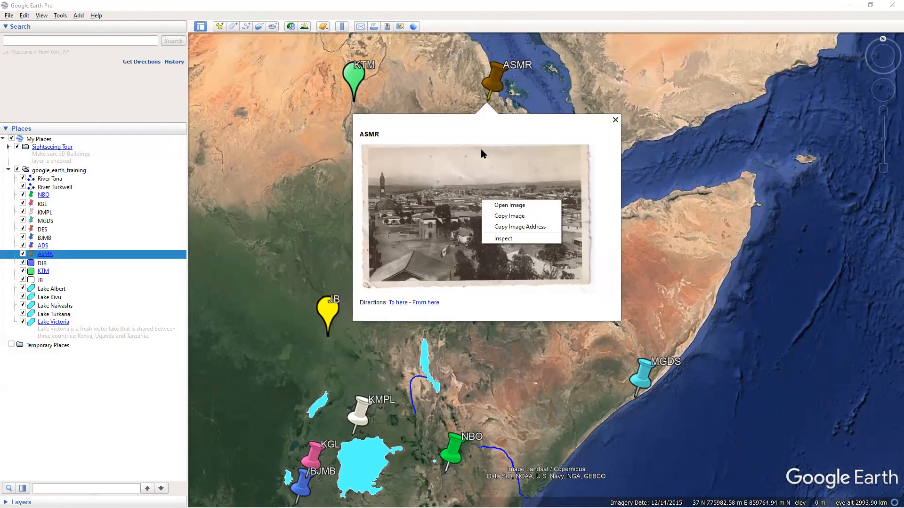
click(358, 217)
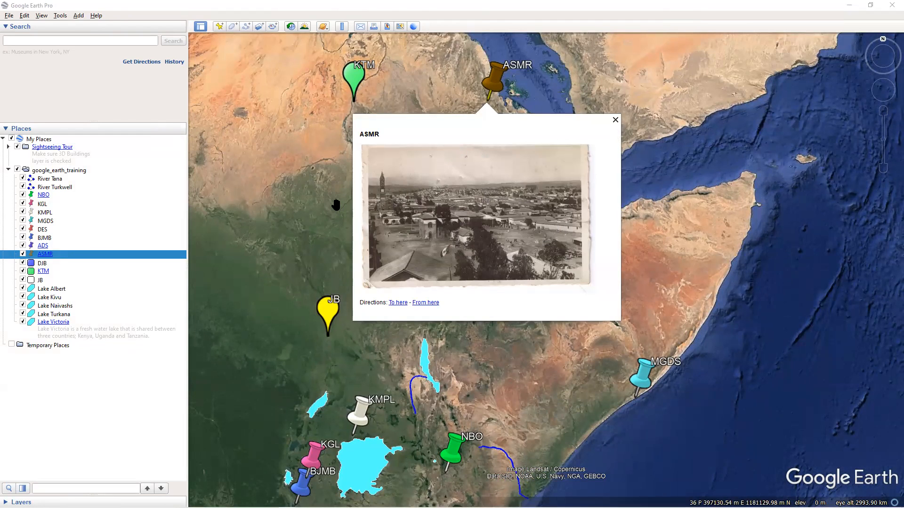
click(239, 246)
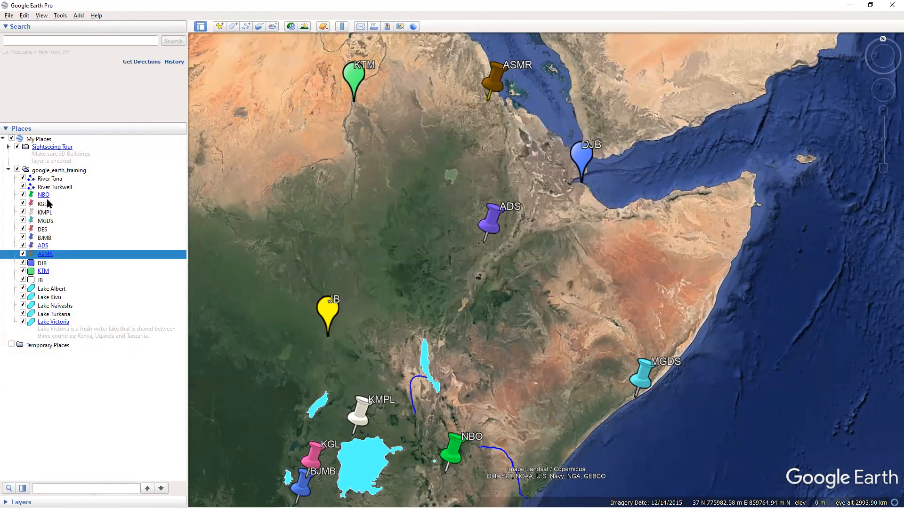
Add the local image Juba from Downloads/Other to the JB placemark's description, save it, and check the picture in its balloon.
click(45, 282)
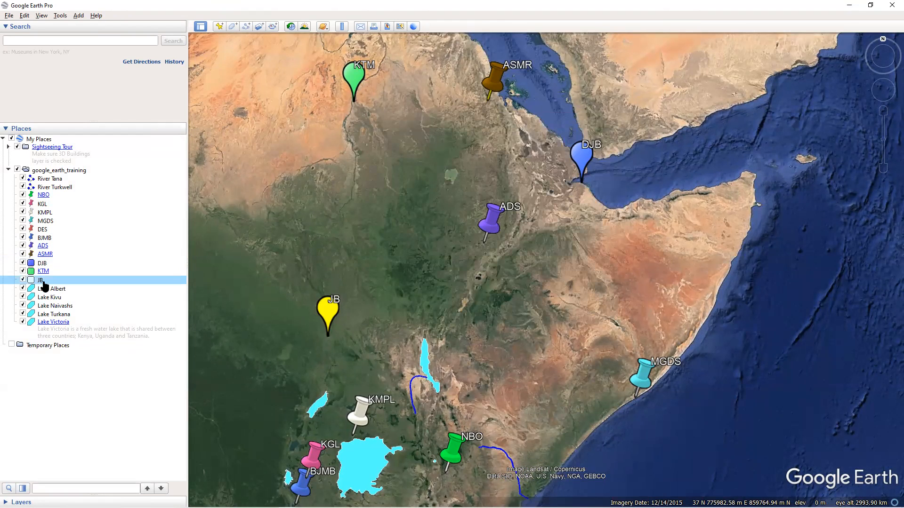
right_click(46, 284)
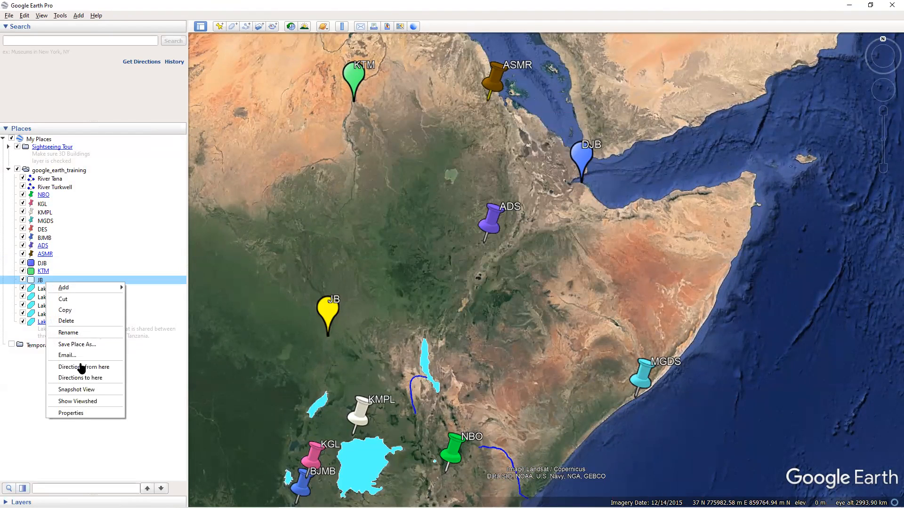
click(99, 417)
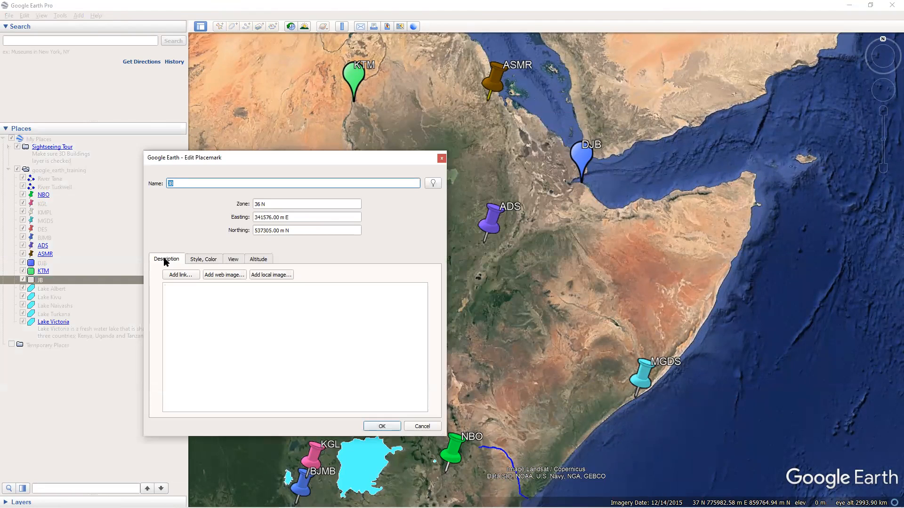
click(275, 277)
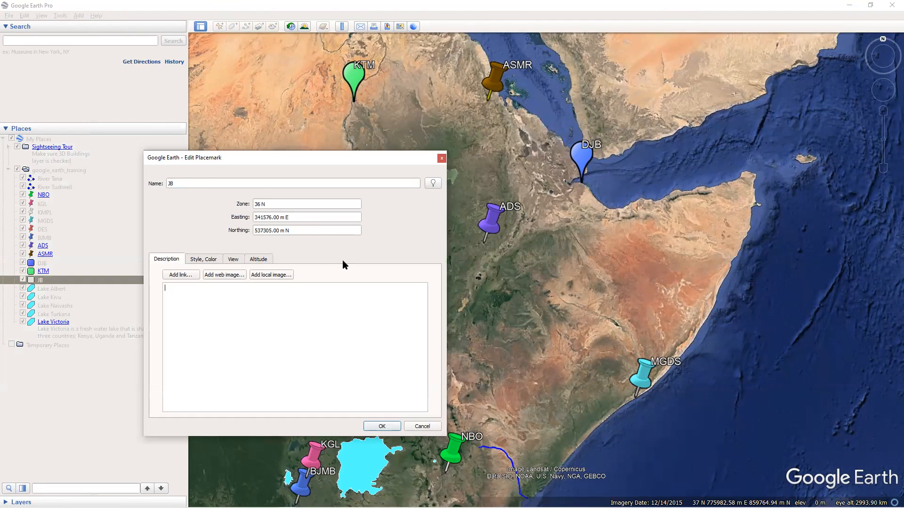
click(186, 250)
click(182, 261)
click(186, 238)
click(186, 249)
click(255, 246)
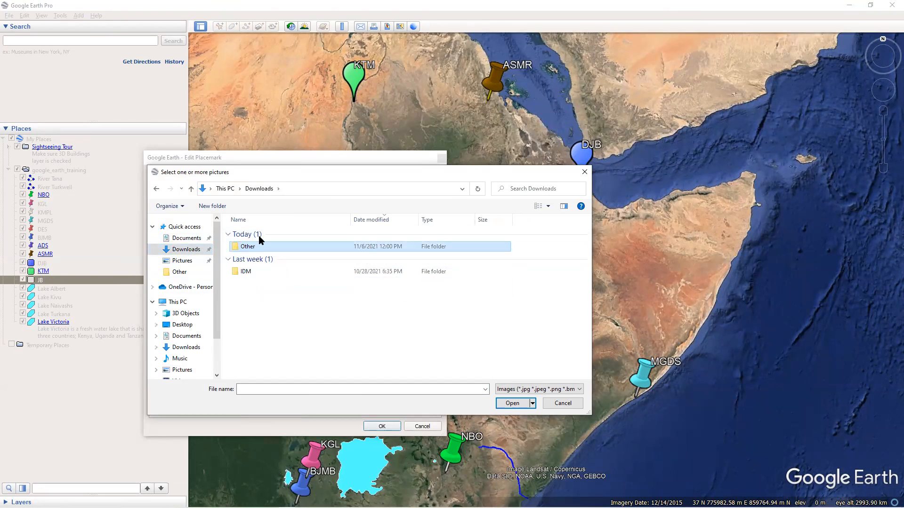
double_click(366, 250)
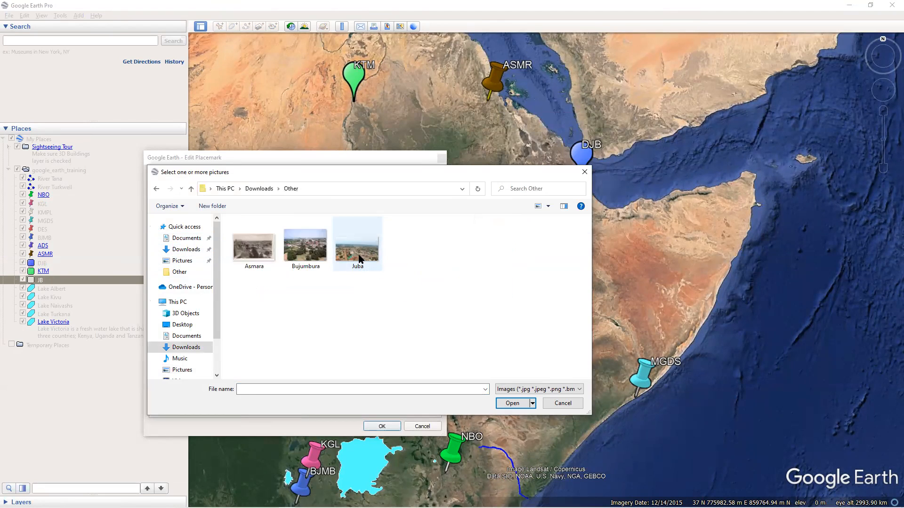
click(360, 259)
click(515, 403)
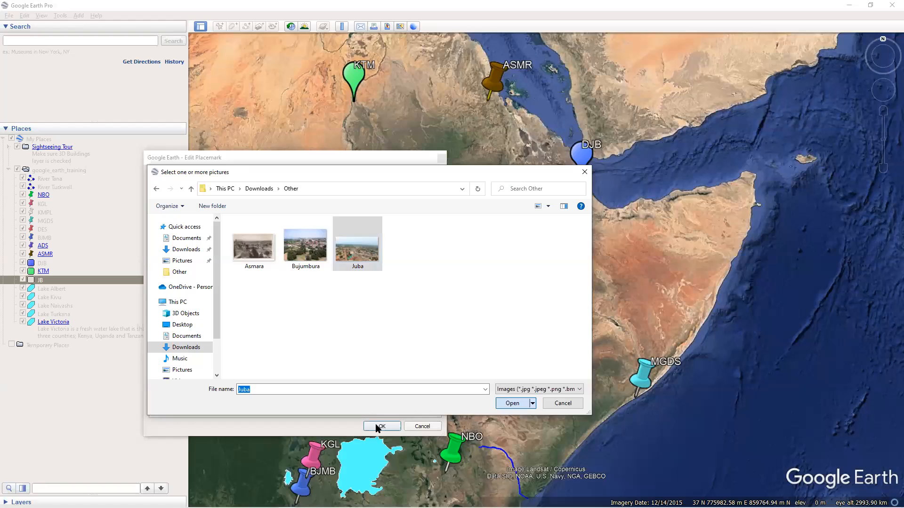
click(379, 426)
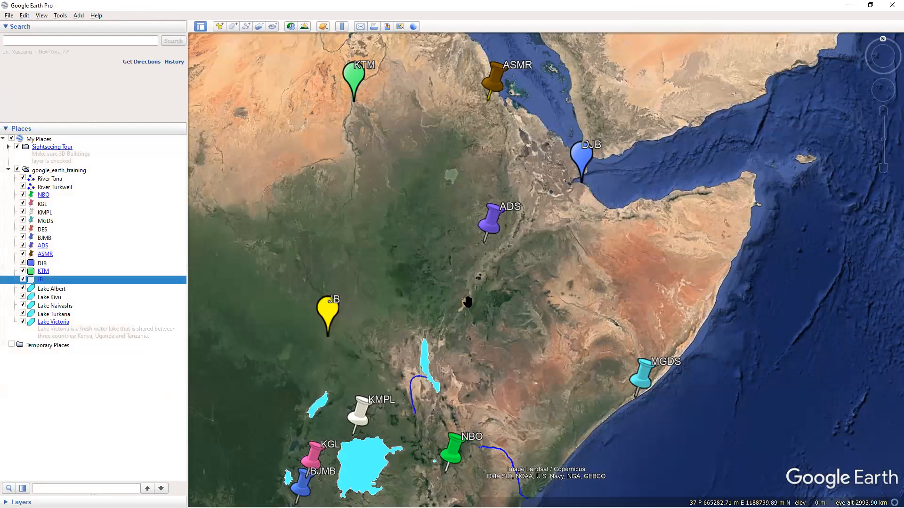
click(330, 308)
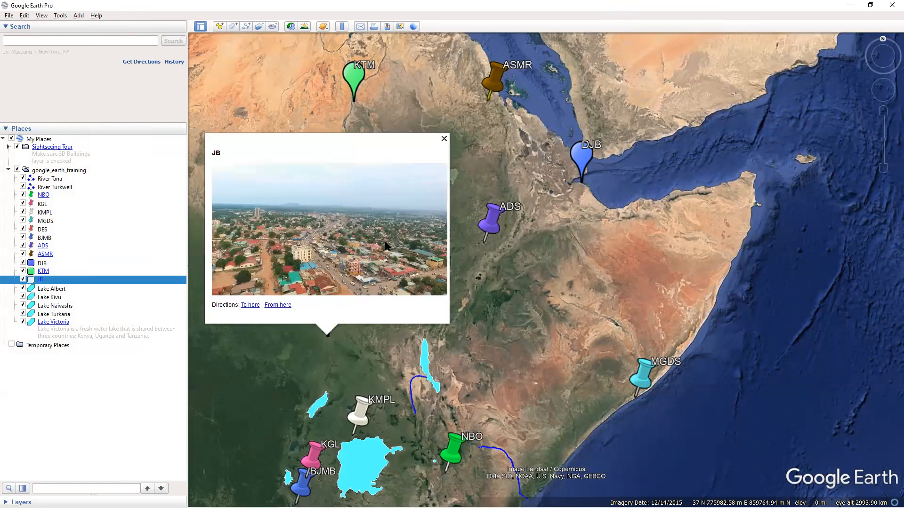
click(494, 313)
Add the local image Bujumbura from Downloads/Other to the BJMB placemark's description, save it, and check the picture in its balloon.
drag(359, 316, 363, 200)
drag(414, 353, 433, 264)
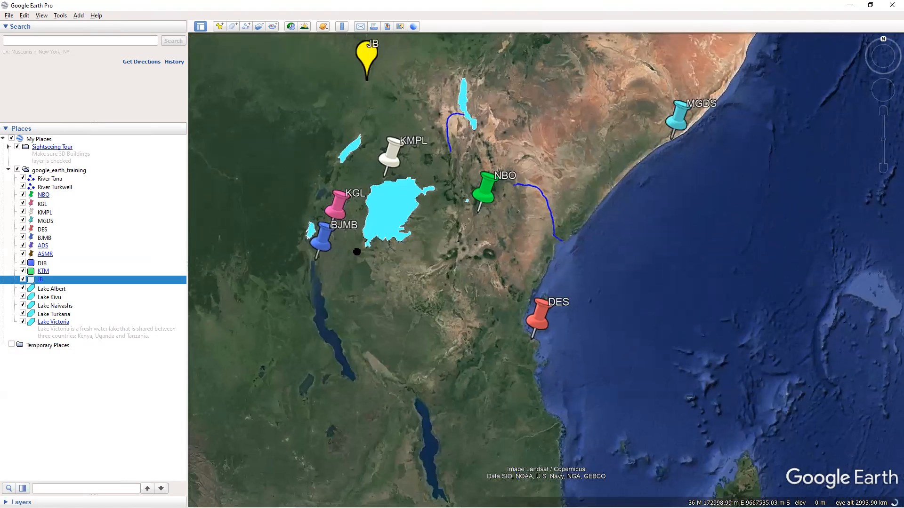
scroll(335, 221, up, 2)
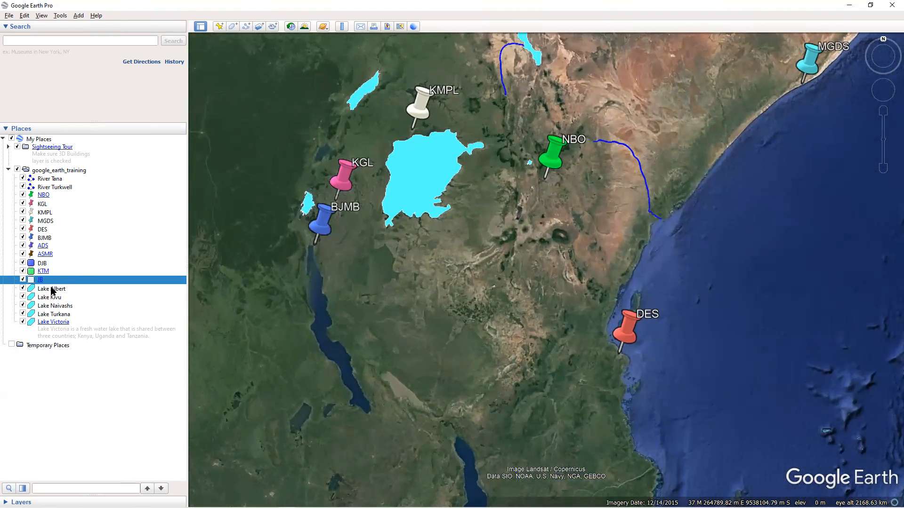
right_click(320, 228)
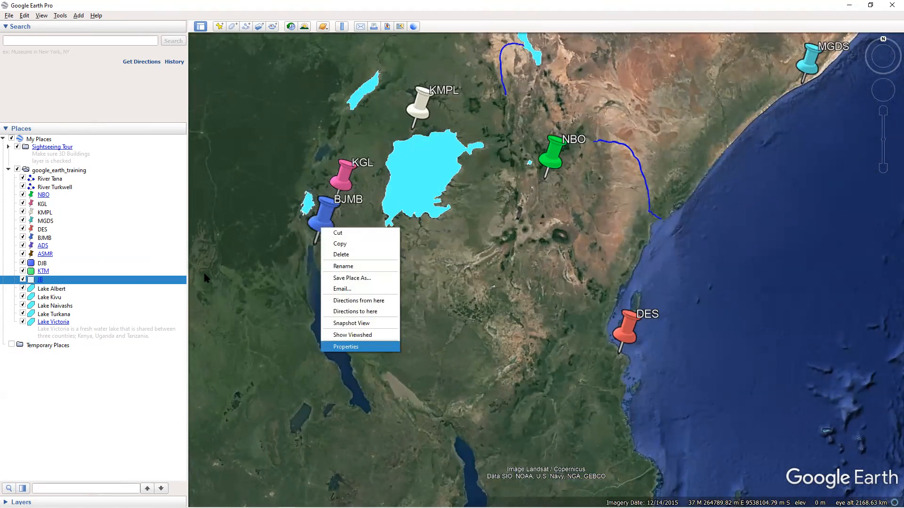
click(356, 347)
click(275, 276)
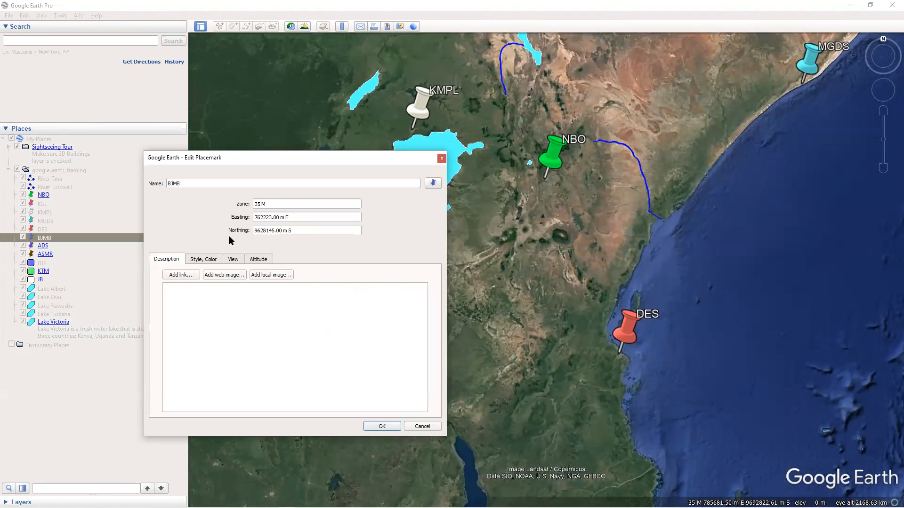
click(186, 249)
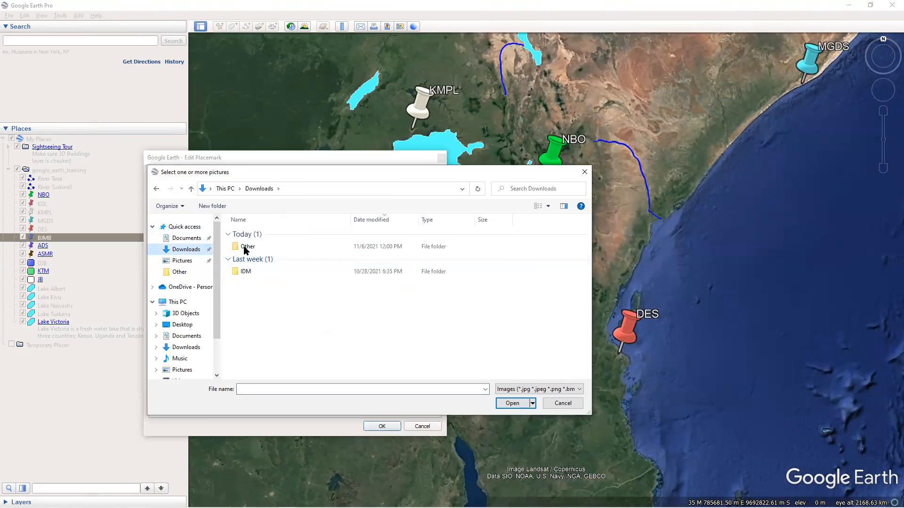
click(247, 247)
click(293, 257)
click(518, 405)
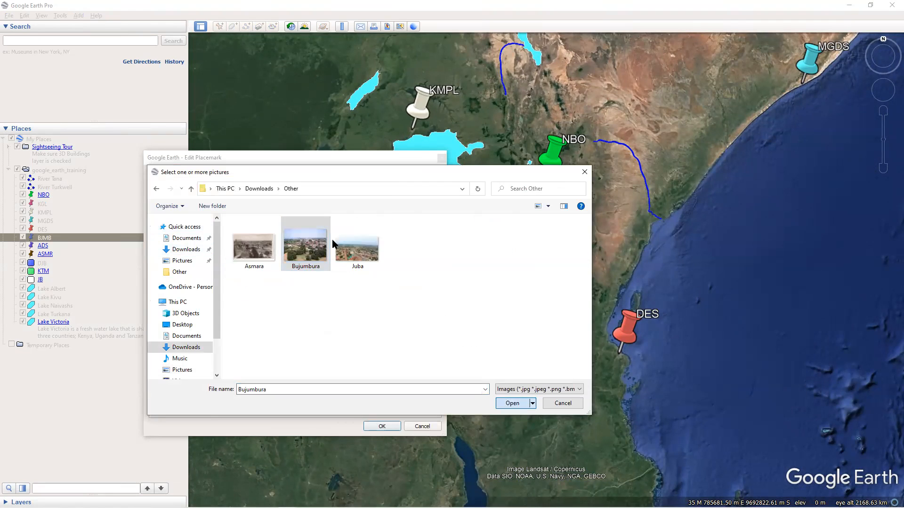
click(379, 426)
click(325, 218)
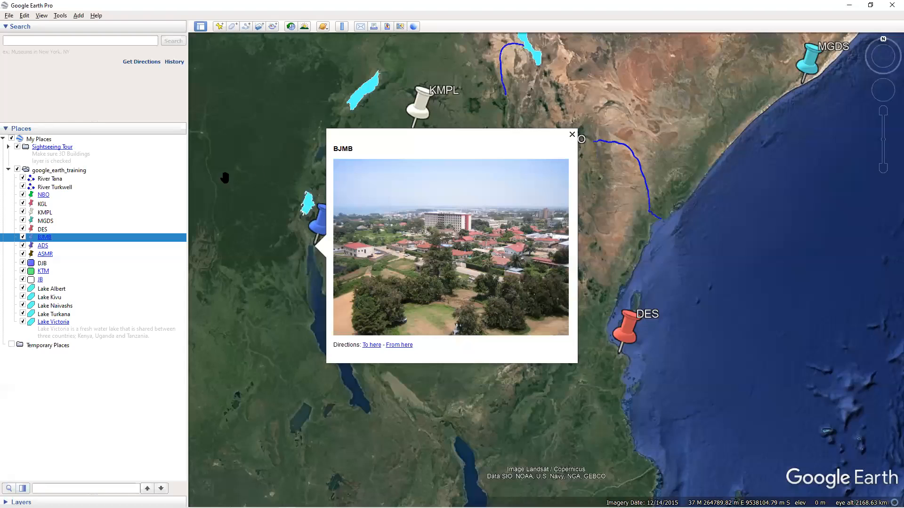
click(574, 136)
Look through the JB, DJB, MGDS and NBO placemarks on the map to check their balloons for pictures.
scroll(411, 354, down, 2)
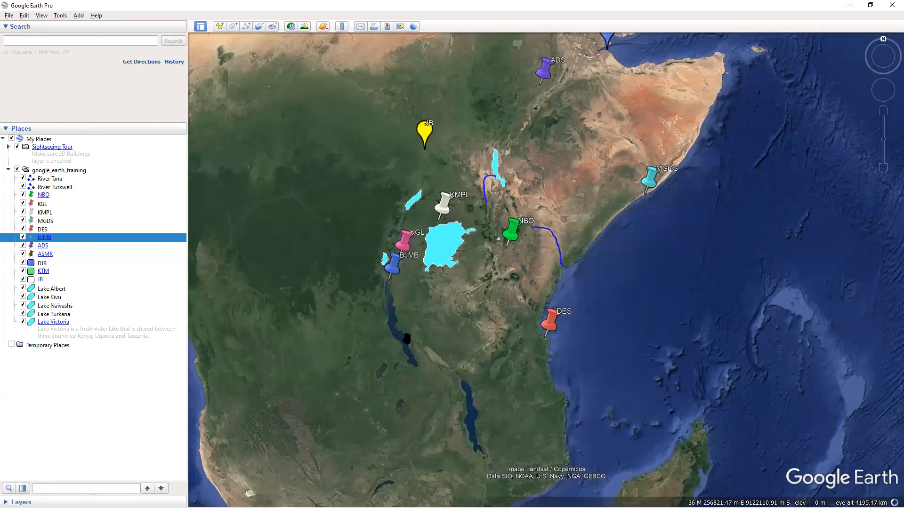
scroll(411, 354, down, 3)
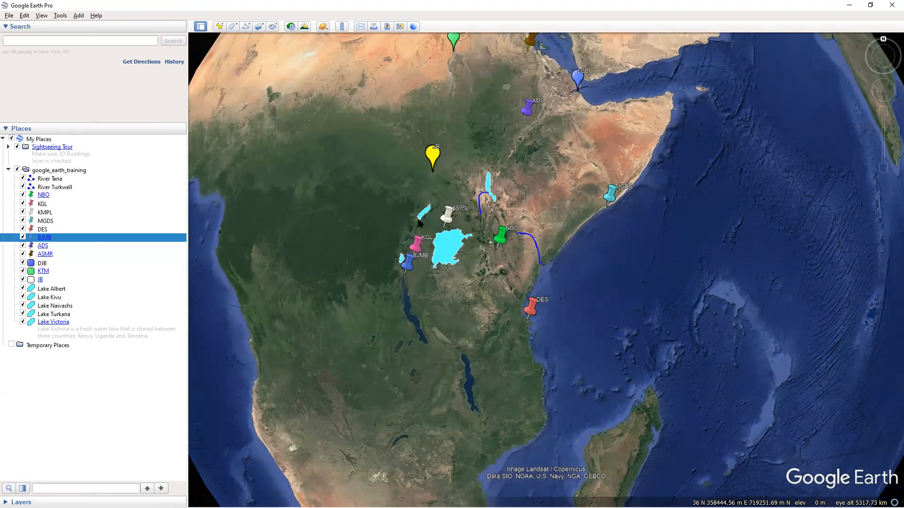
click(434, 155)
click(533, 156)
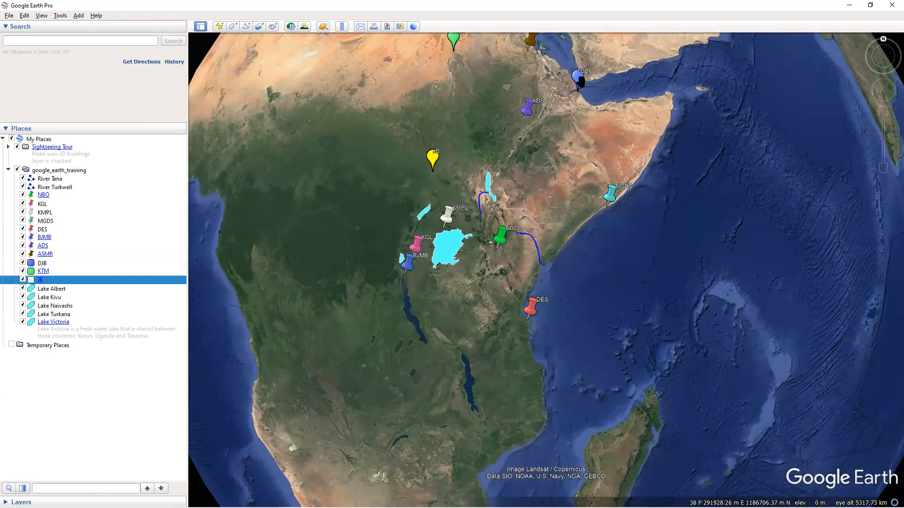
click(579, 80)
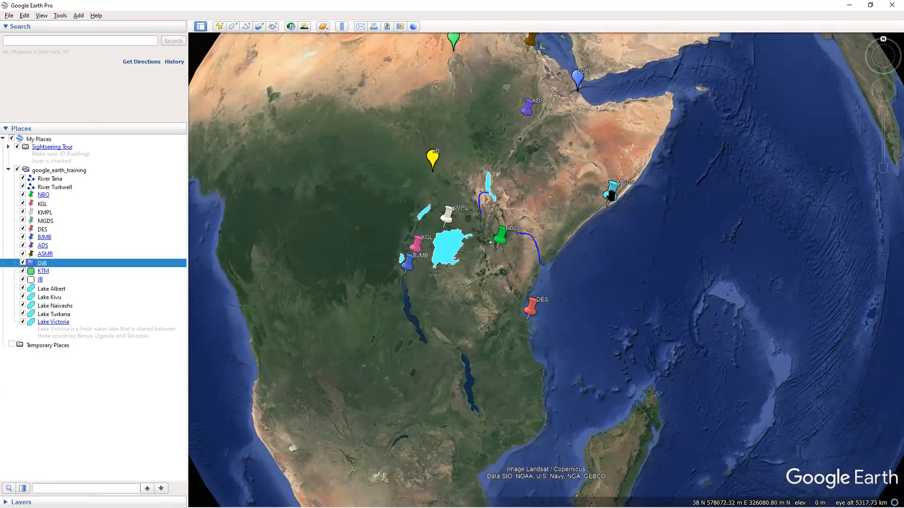
click(610, 190)
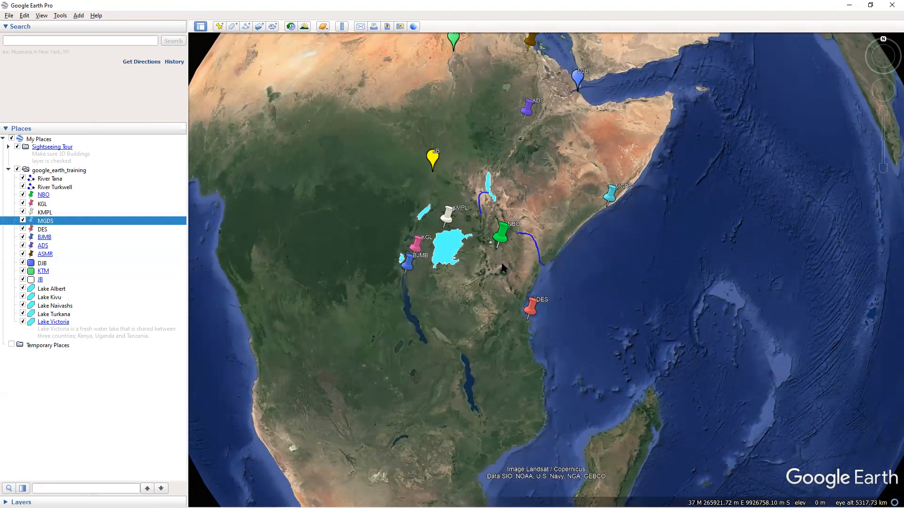
click(500, 235)
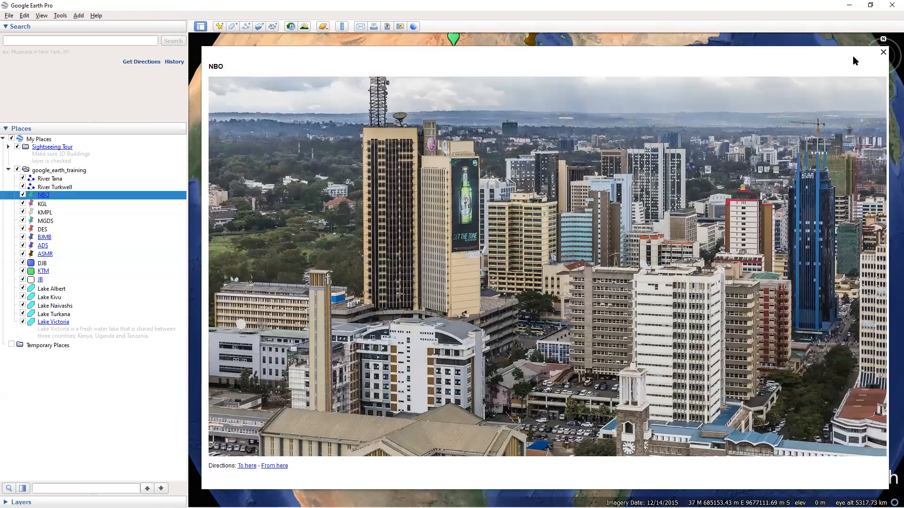
Close the NBO balloon and open the ASMR placemark's balloon on the map to check its picture.
click(883, 53)
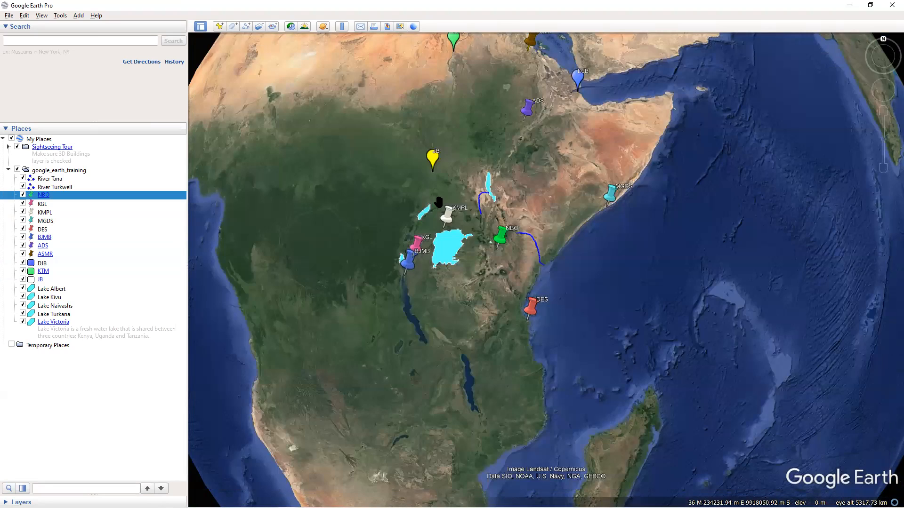
scroll(438, 211, up, 3)
scroll(438, 212, down, 1)
scroll(506, 243, up, 2)
drag(509, 75, 535, 205)
drag(582, 107, 591, 187)
click(592, 191)
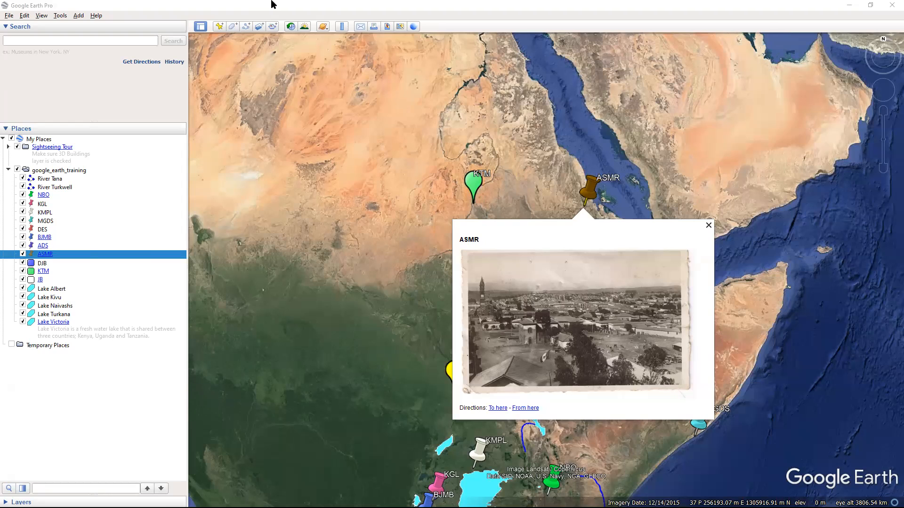
Check the BJMB placemark's picture balloon, opening it both from the map and from the places list.
click(443, 470)
scroll(443, 471, down, 3)
click(444, 469)
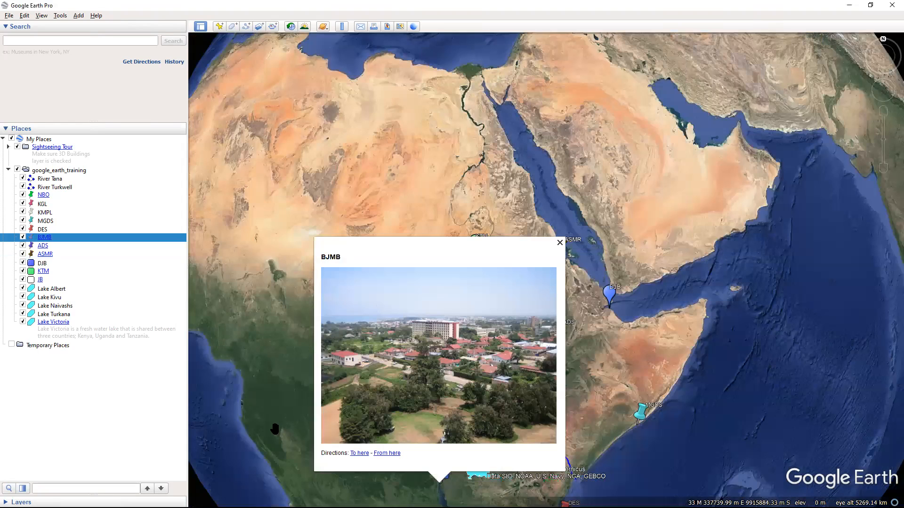
scroll(434, 440, down, 3)
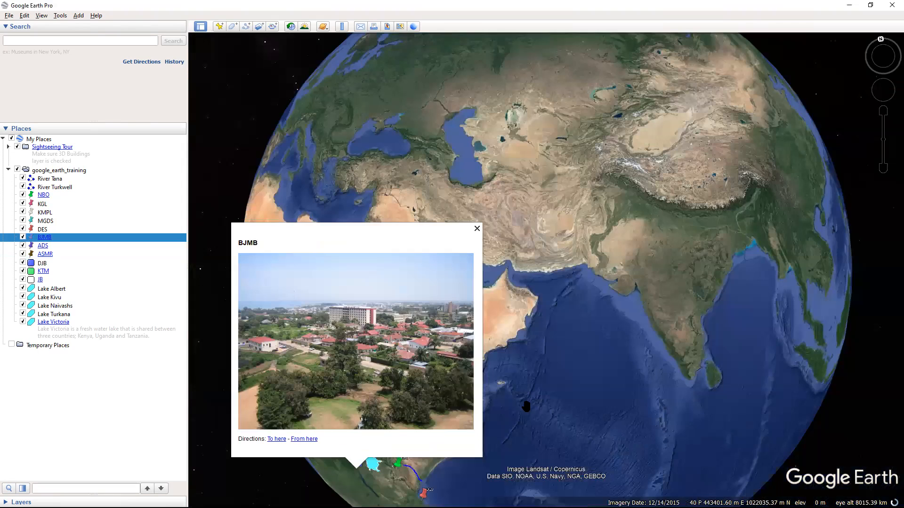
scroll(649, 253, down, 5)
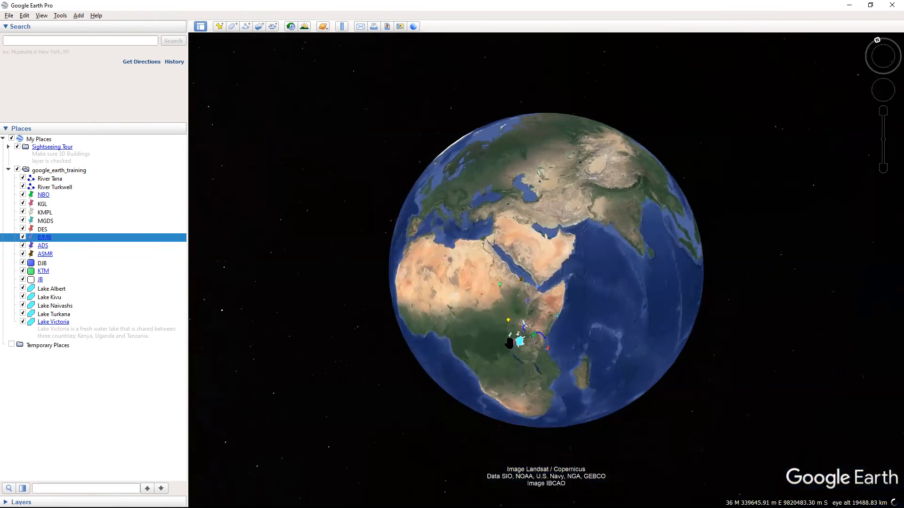
click(46, 238)
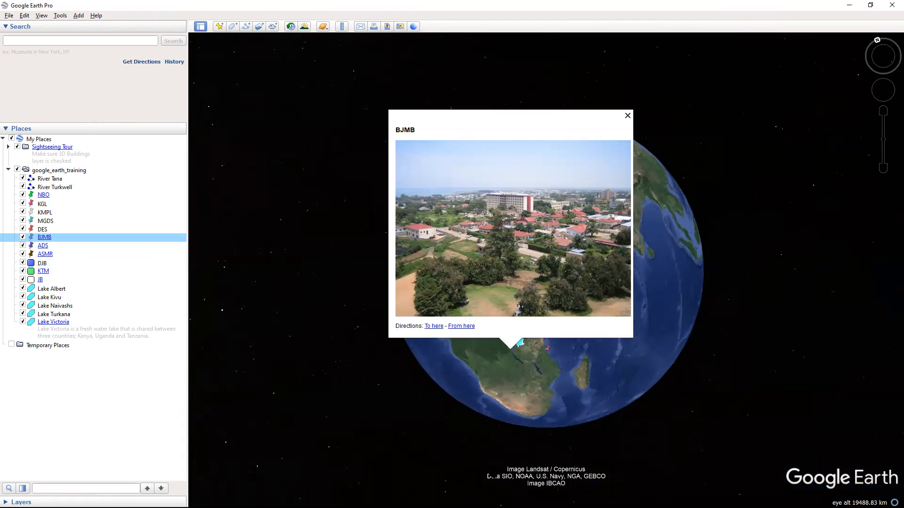
scroll(494, 464, up, 3)
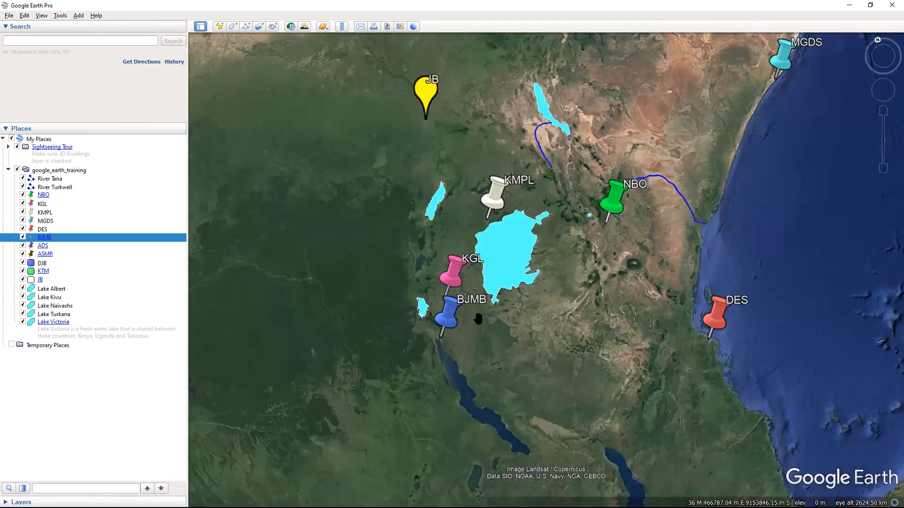
click(448, 315)
click(582, 347)
View the JB and KTM placemarks' balloons on the map to check their pictures, and close the balloon.
click(490, 178)
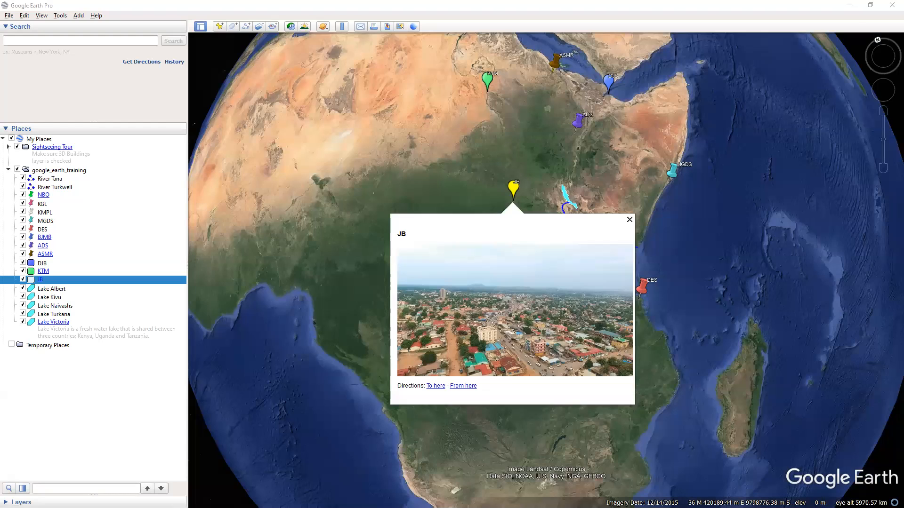
scroll(762, 99, down, 1)
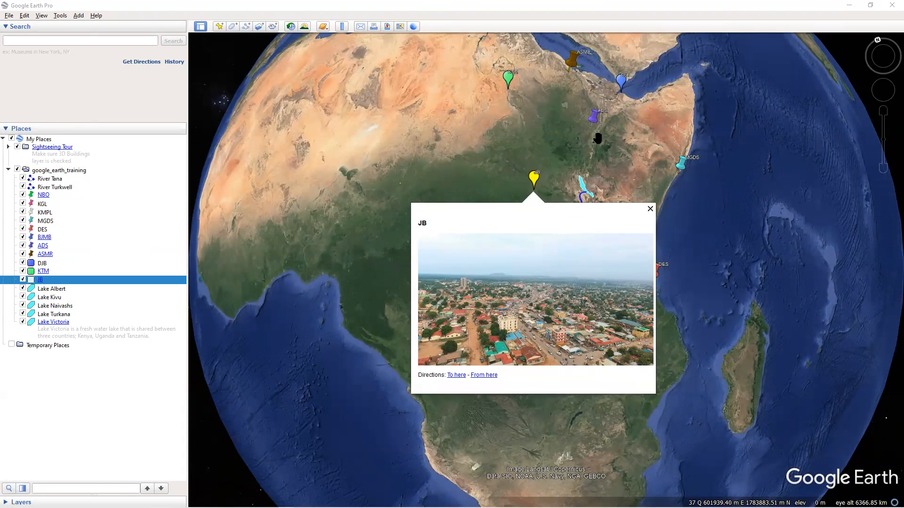
click(508, 82)
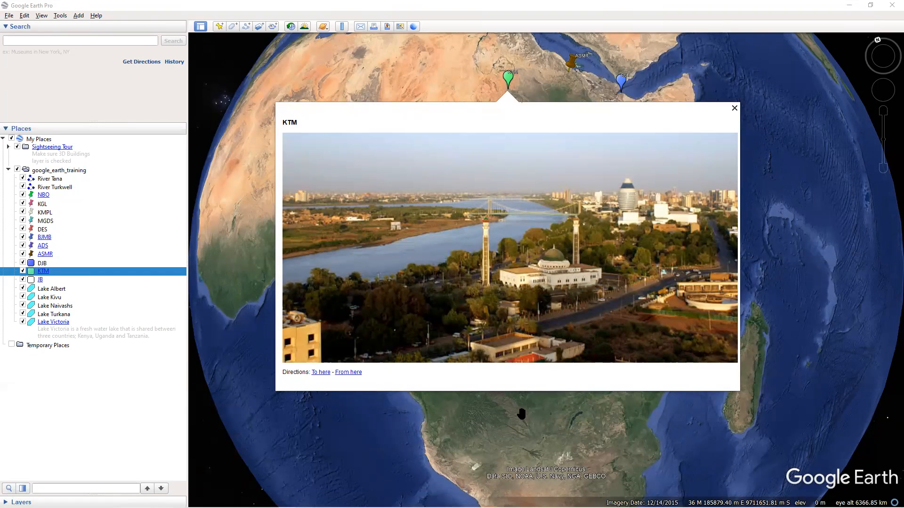
scroll(525, 402, down, 3)
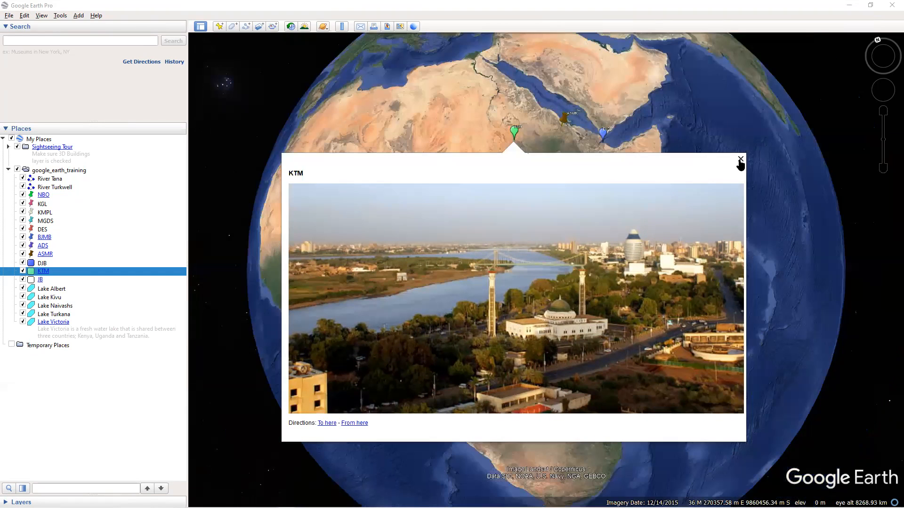
click(528, 195)
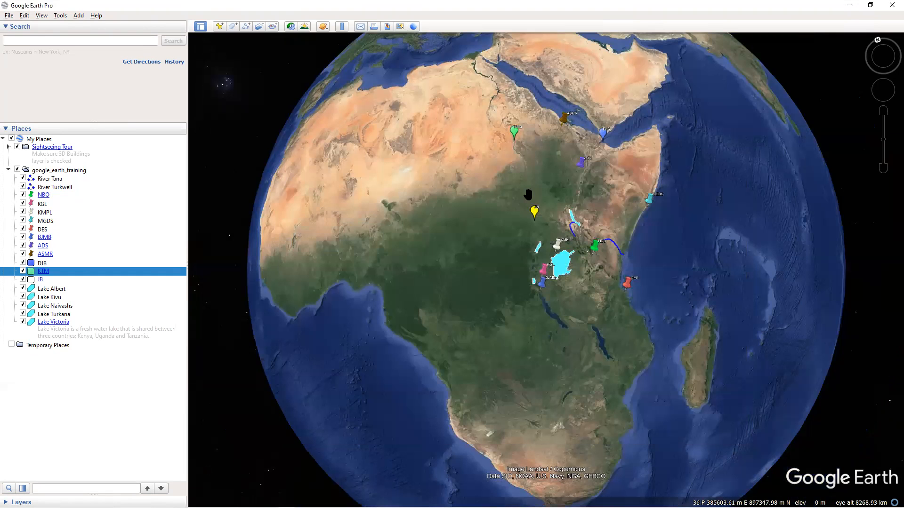
Open the Lake Victoria polygon's balloon on the map and examine its description text.
drag(550, 320, 450, 295)
drag(819, 188, 833, 230)
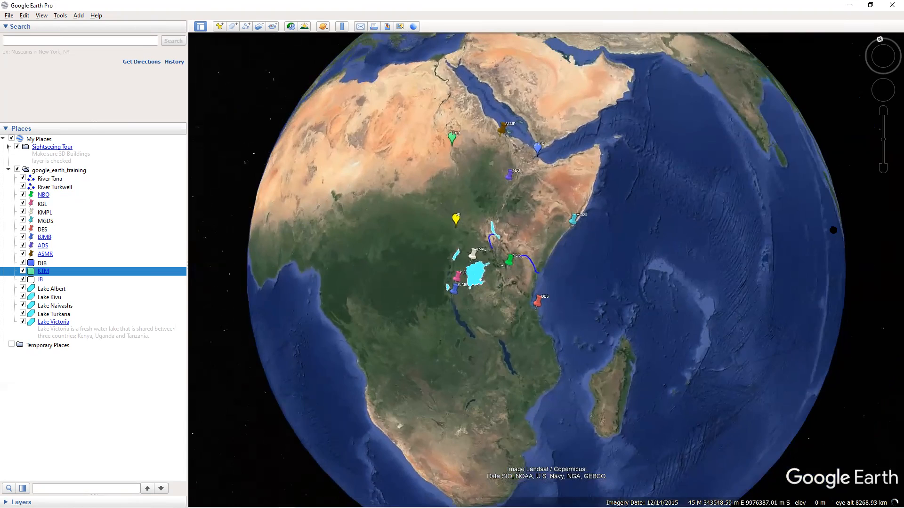
scroll(583, 259, up, 3)
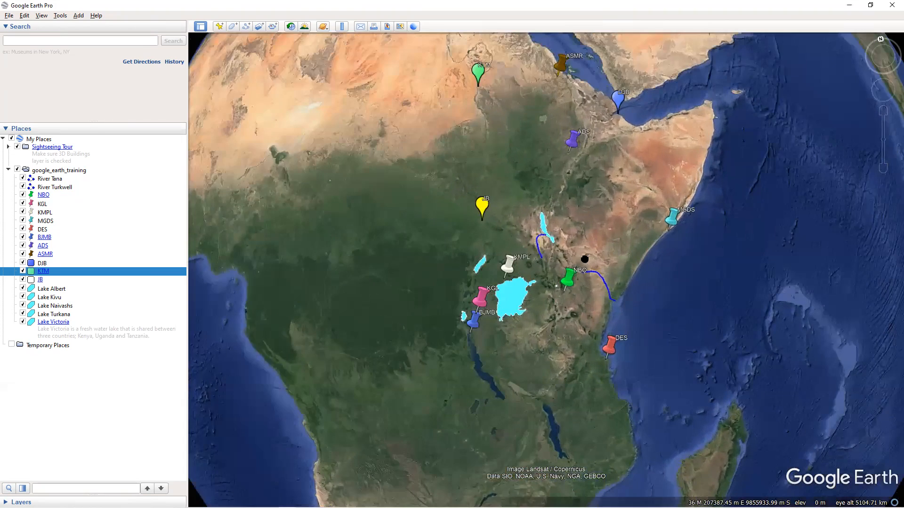
scroll(513, 297, up, 2)
click(516, 294)
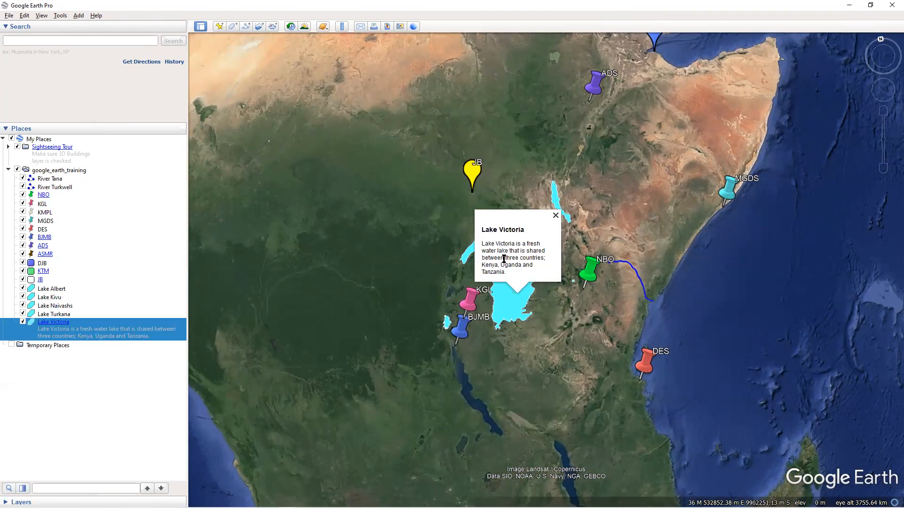
click(507, 301)
drag(472, 248, 497, 281)
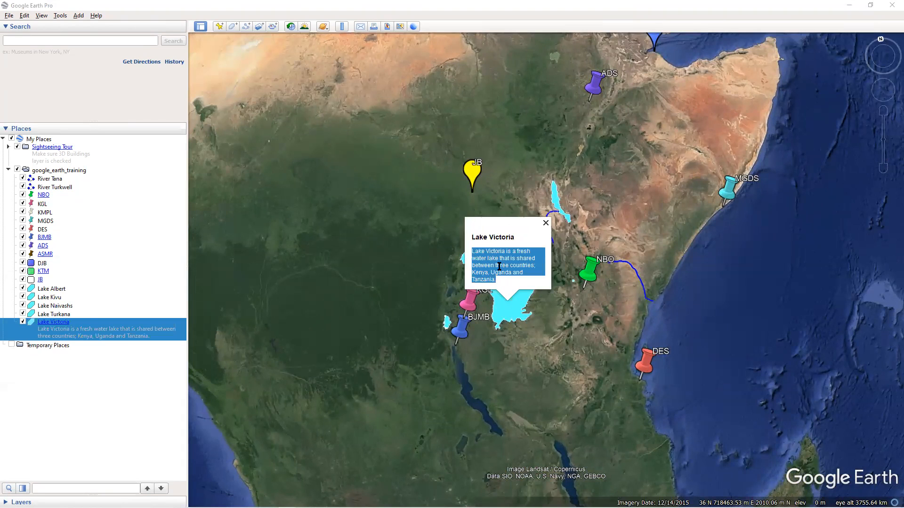
click(511, 304)
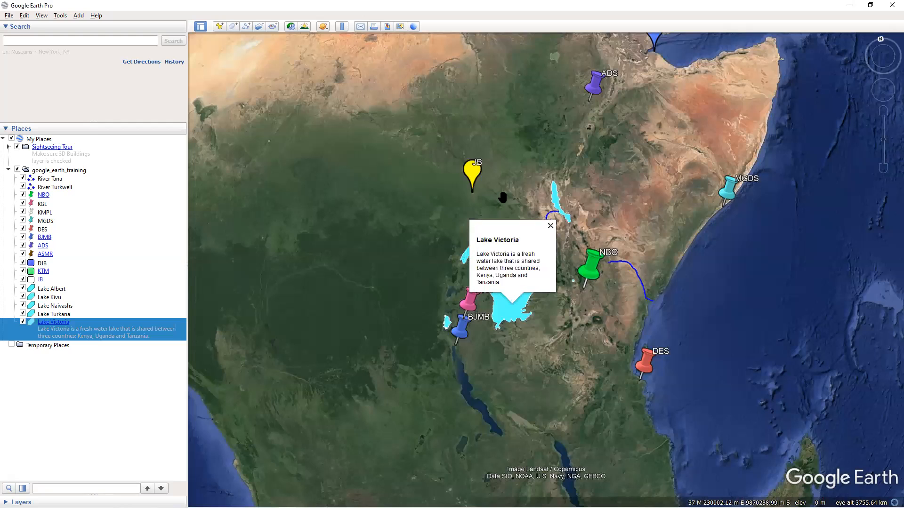
Give the River Tana path the description "This river cuts across Kenya and drains its waters into the Indian Ocean." and save it.
right_click(59, 180)
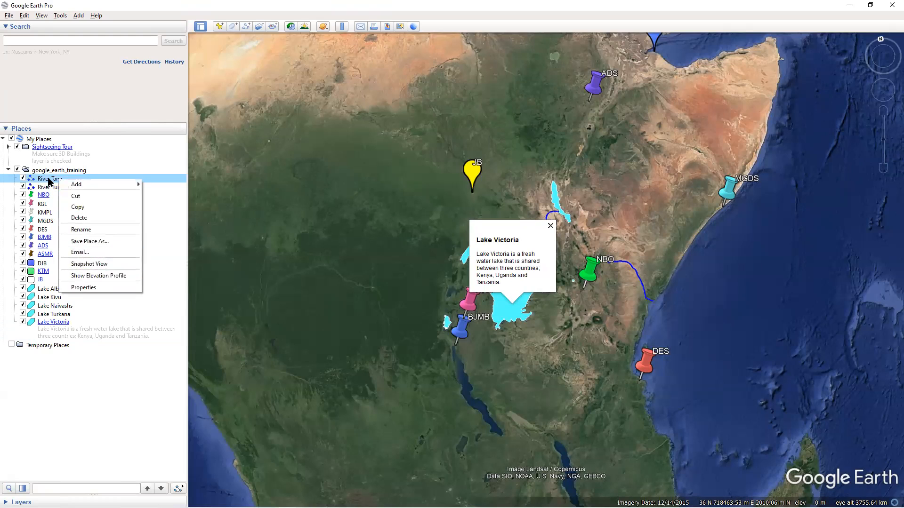
click(83, 286)
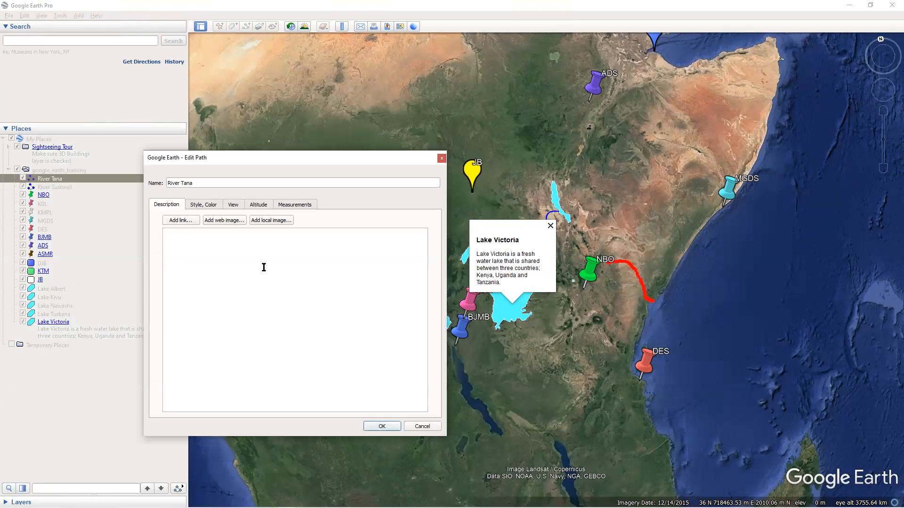
text(This river cuts across Kenya and drains its waters into the Indian Ocean.)
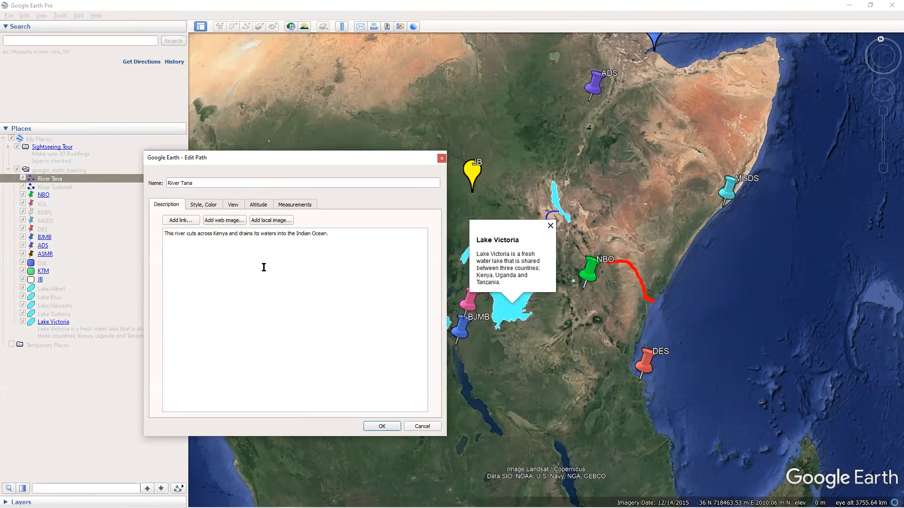
click(381, 427)
View the River Tana path's balloon on the map to check its description, and close the balloon.
click(642, 283)
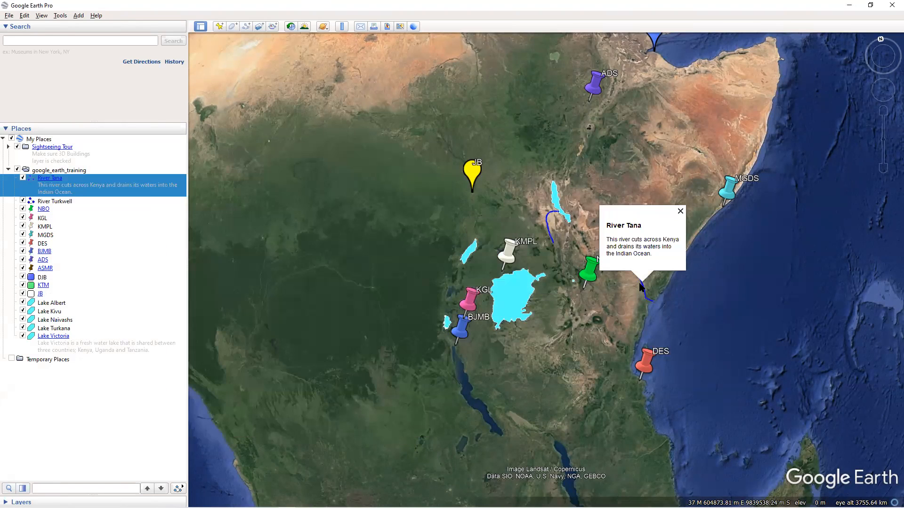
triple_click(619, 241)
click(619, 241)
click(565, 242)
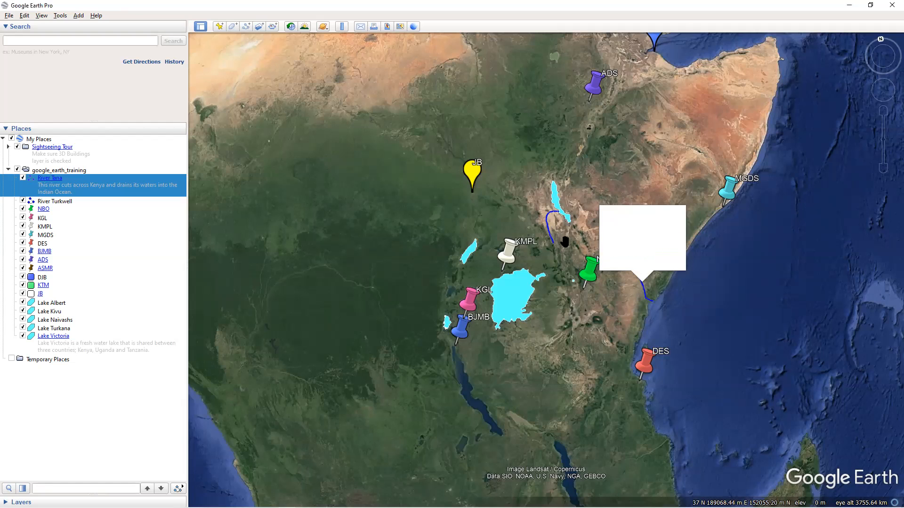
Save the River Turkwell description "This river contains a dam and a hydro electric plant and it drains its waters into Lake Turkana.".
right_click(62, 201)
click(94, 310)
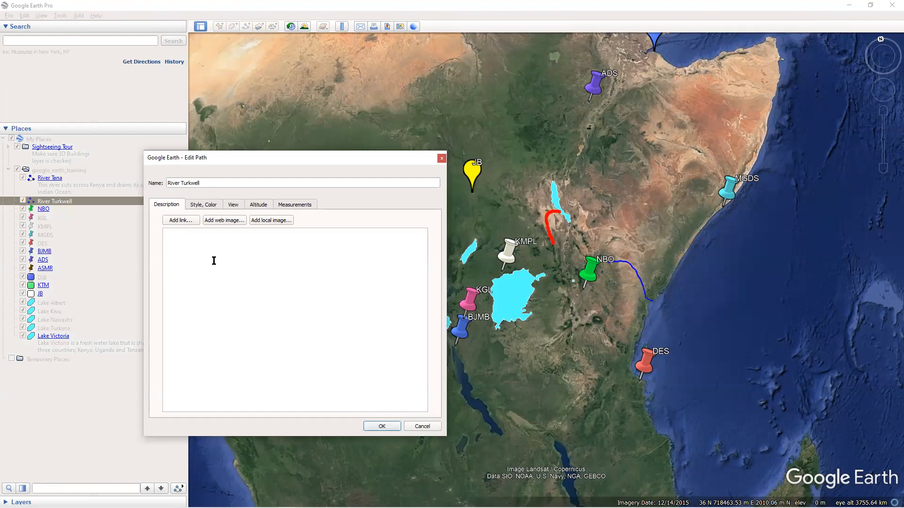
text(This river ge)
key(BackSpace)
text(contains a dam and)
text(a hydro electric plant and it)
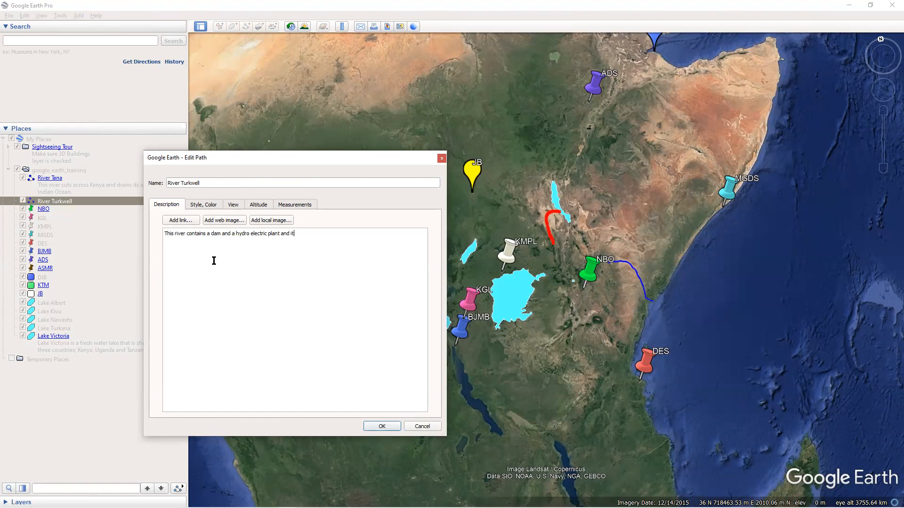
text( drains ints waters into Lake Turka)
text(na.)
click(375, 426)
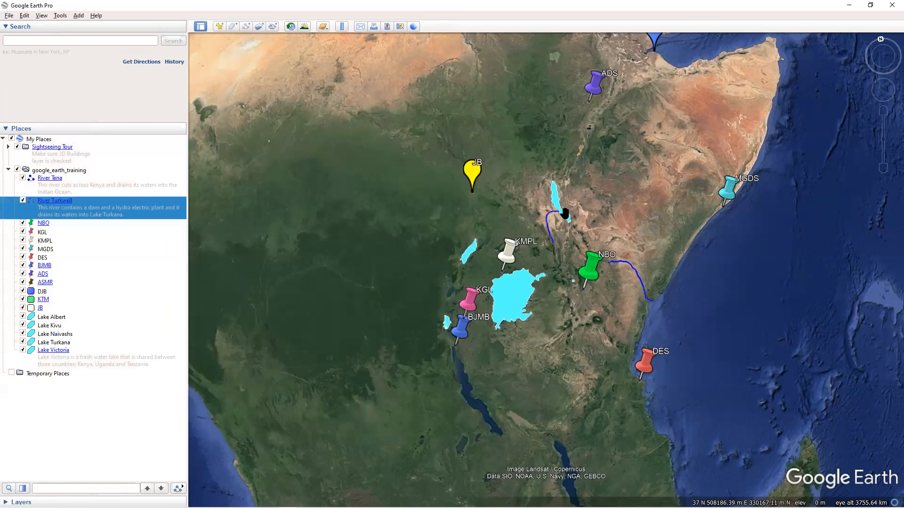
View the River Turkwell and Lake Victoria balloons on the map to check their descriptions, and close the balloon.
click(550, 228)
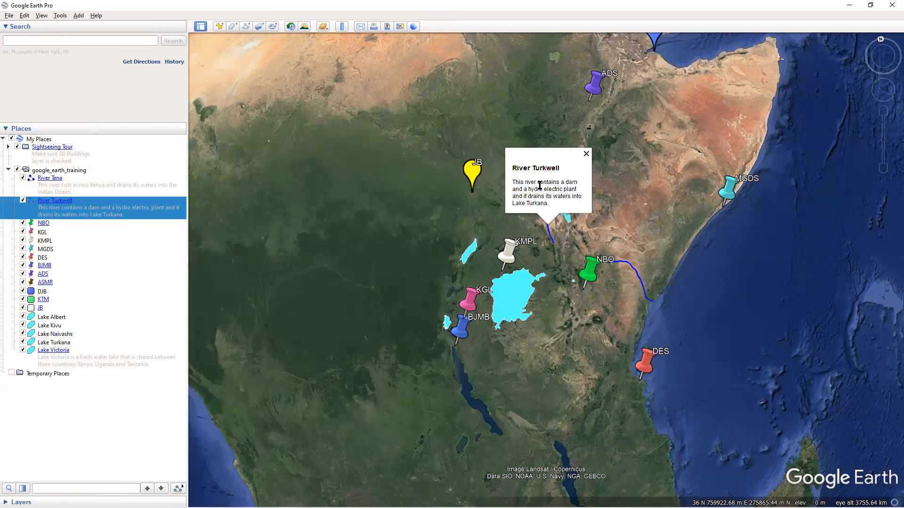
click(517, 290)
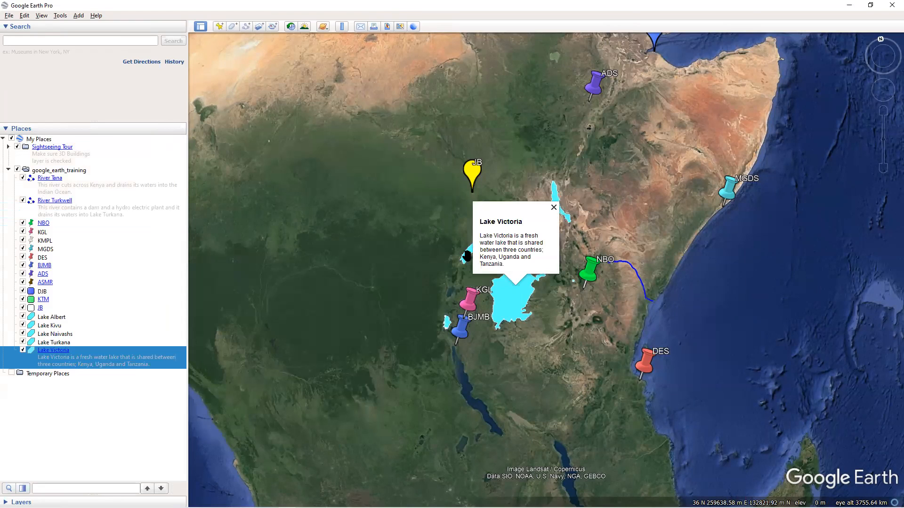
click(466, 255)
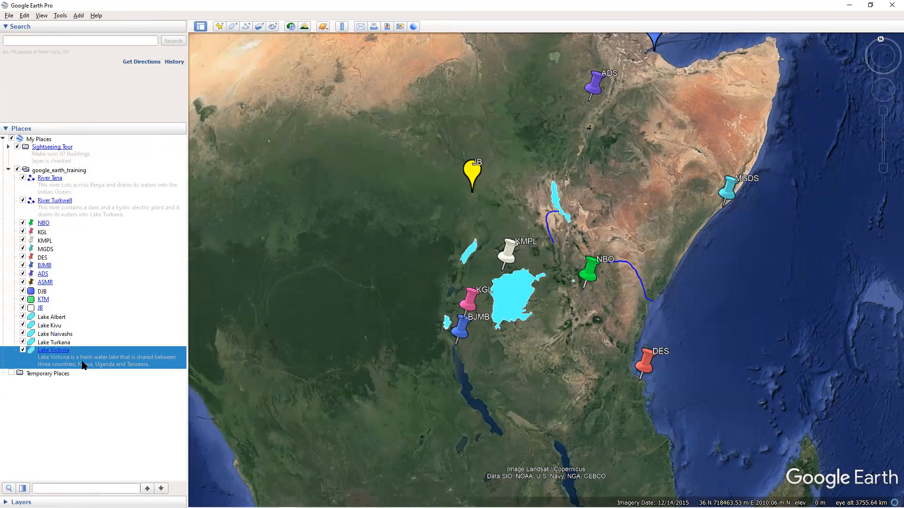
Add the text "This is the capital city of the Republic of Kenya" below the image in the NBO placemark's description and save it.
right_click(44, 223)
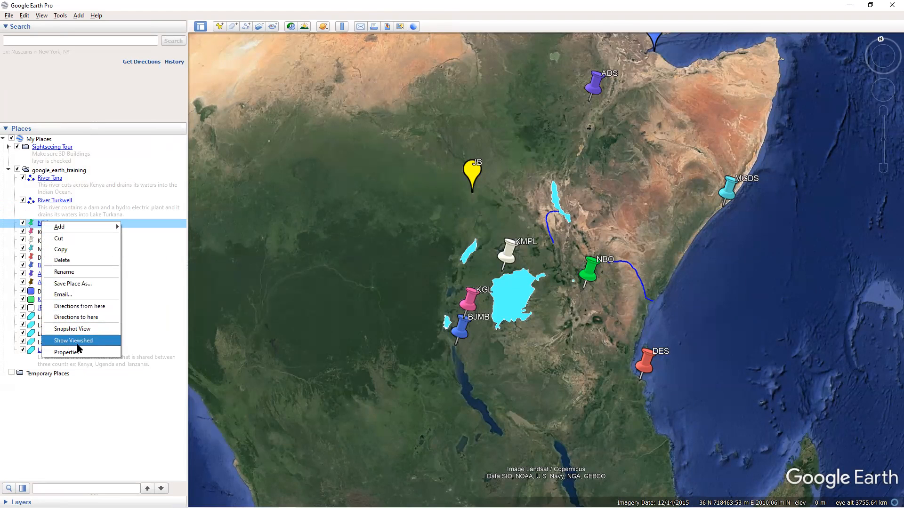
right_click(48, 223)
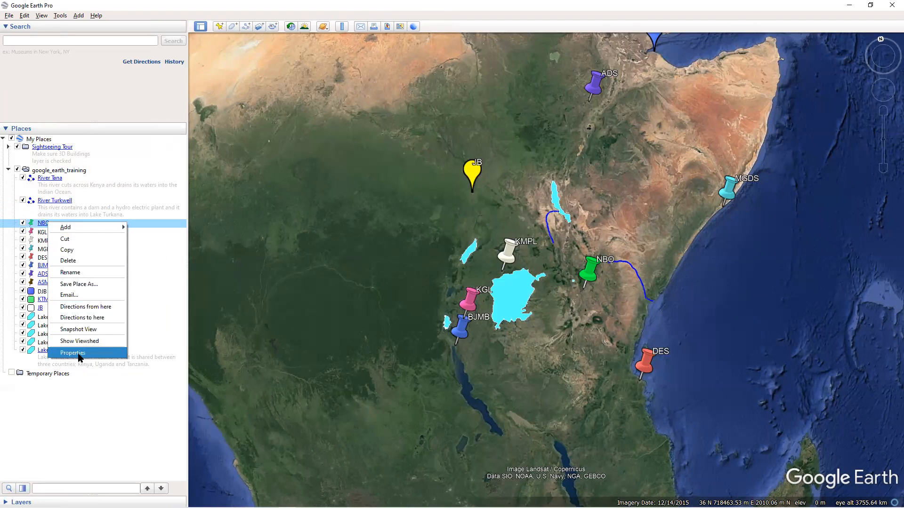
click(73, 353)
click(183, 258)
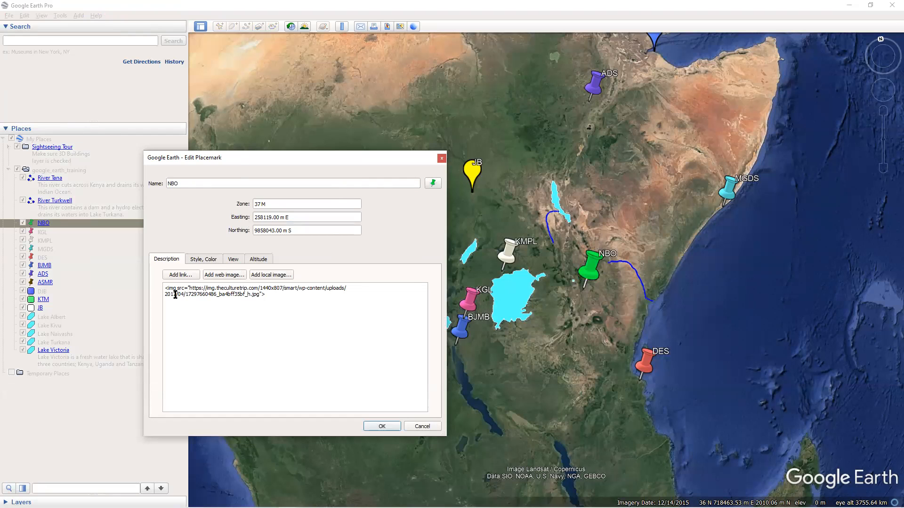
click(273, 297)
text(This is the capital city of the Repu)
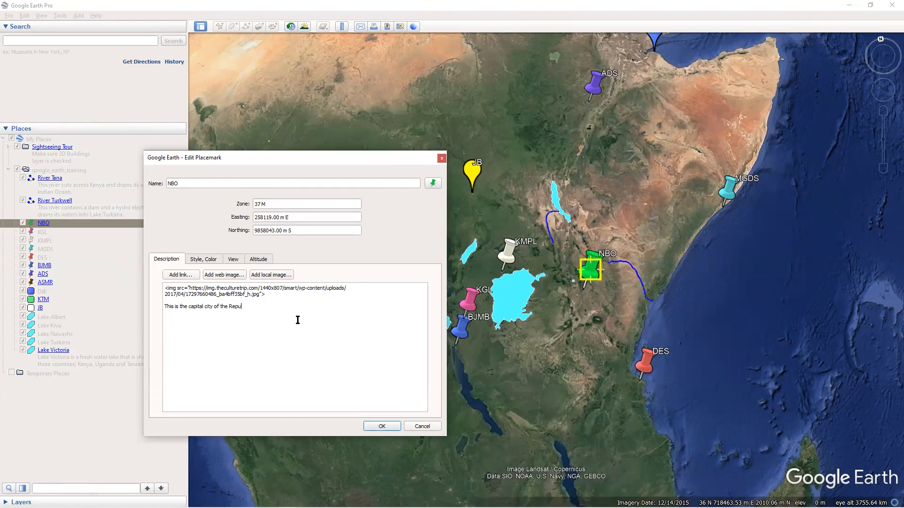
text(blic of Kenya)
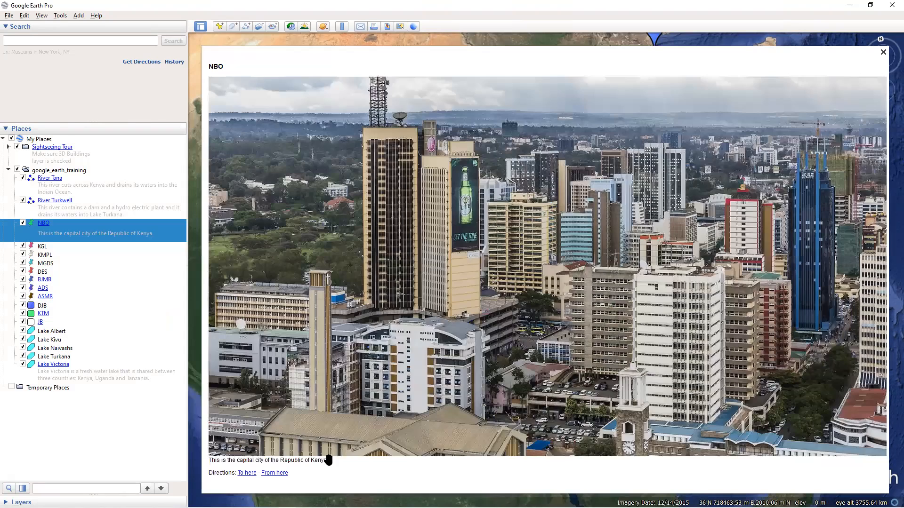
Check the caption beneath the picture in the NBO placemark's balloon, reopen it from the map, and close it.
drag(327, 460, 209, 460)
drag(327, 461, 209, 463)
triple_click(228, 460)
drag(228, 460, 215, 460)
click(884, 52)
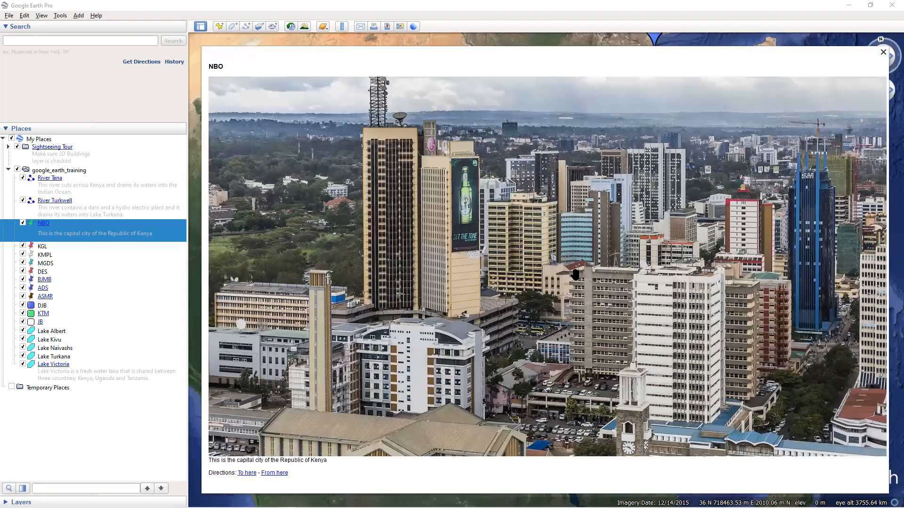
click(588, 268)
click(882, 52)
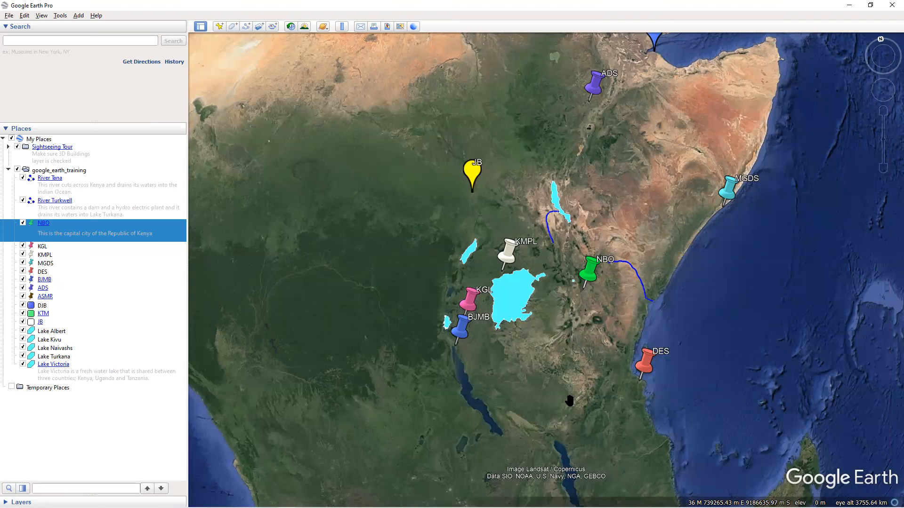
View the balloons of the KTM, ASMR and JB placemarks on the map to check their pictures, and close them.
scroll(575, 253, down, 5)
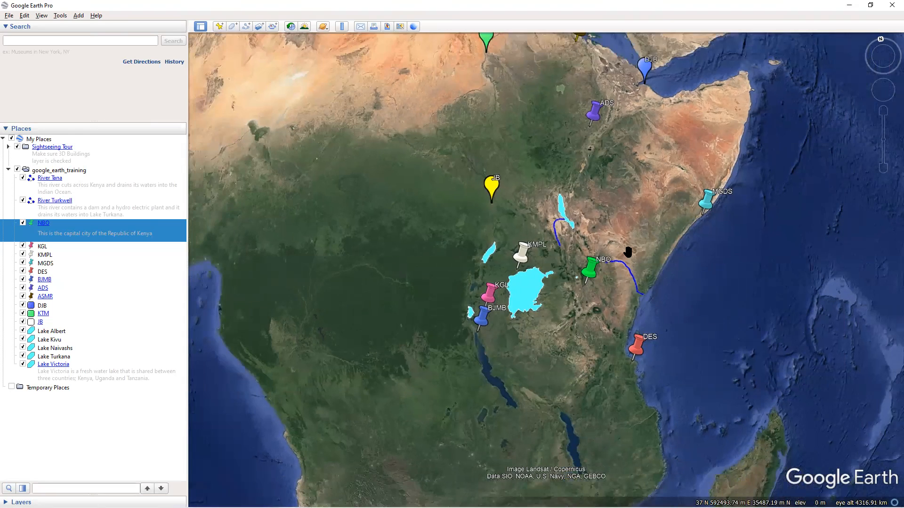
click(520, 114)
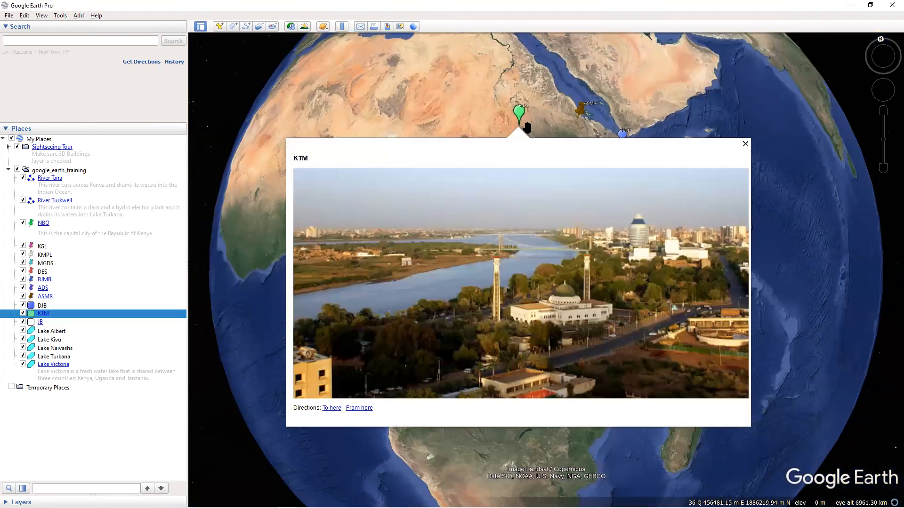
click(580, 109)
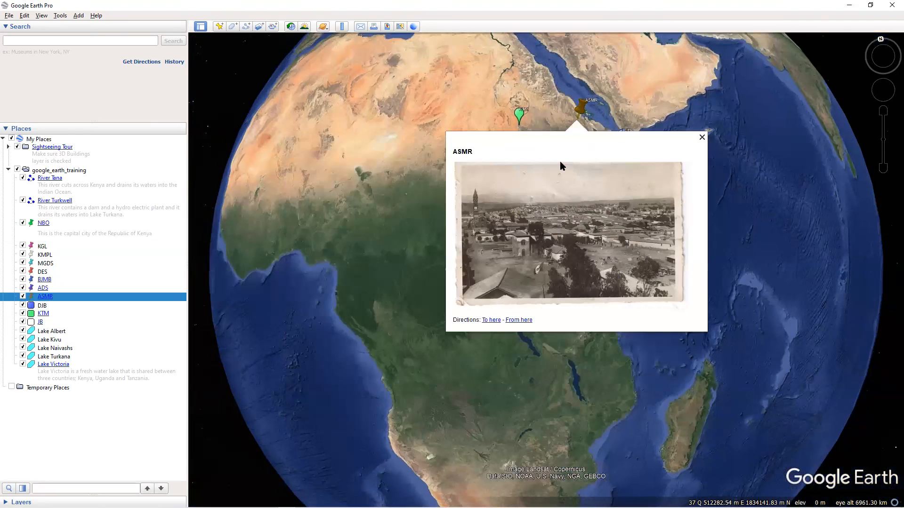
click(559, 111)
drag(849, 288, 848, 315)
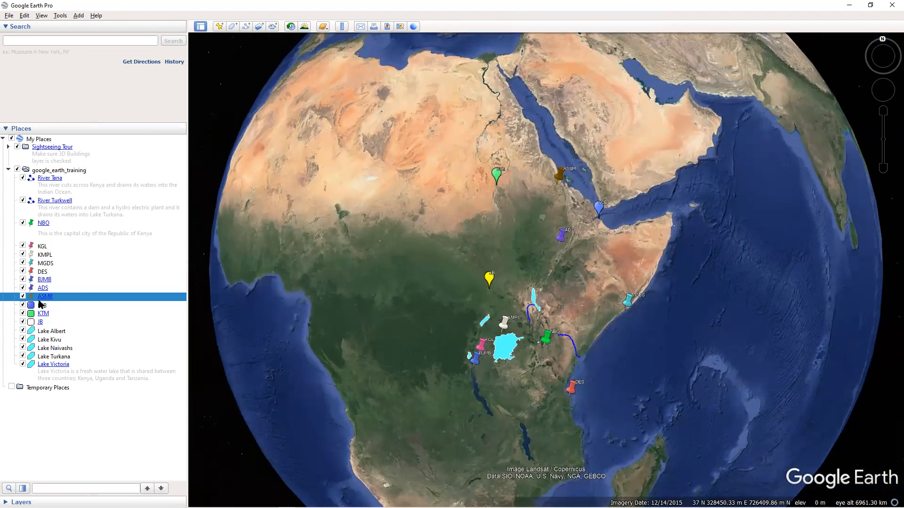
click(496, 172)
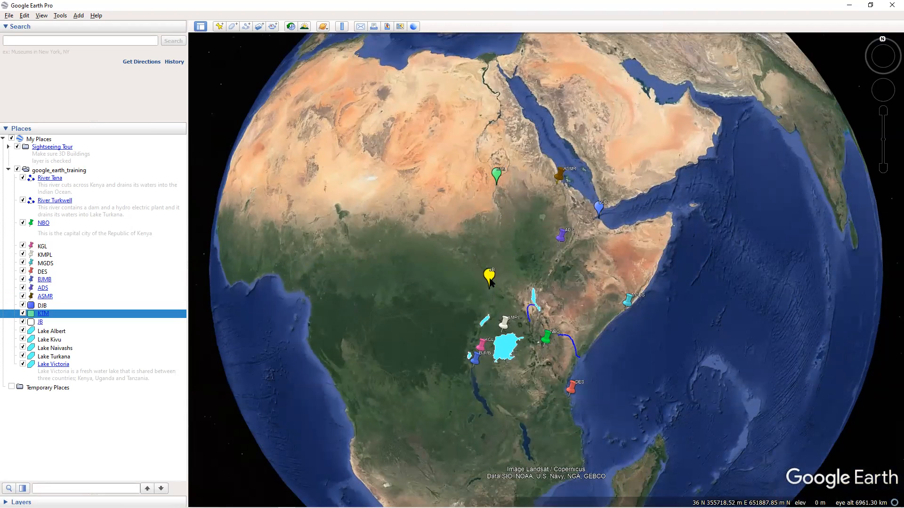
click(490, 279)
click(446, 276)
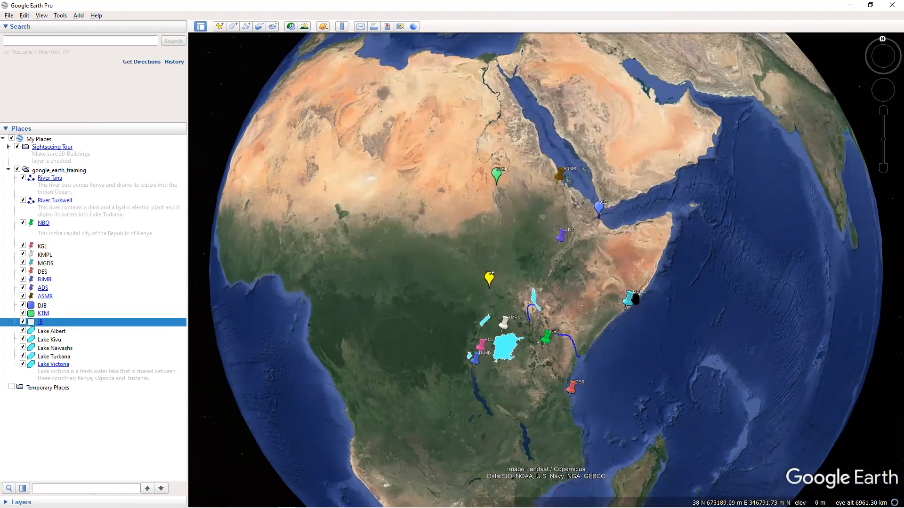
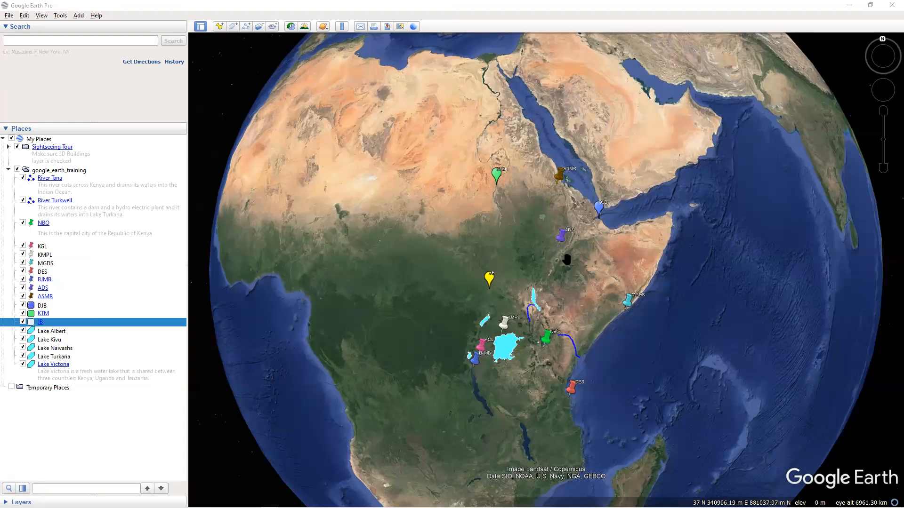
Expand the list of available map layers beneath the saved places and enlarge its area.
scroll(561, 259, up, 1)
scroll(560, 259, up, 3)
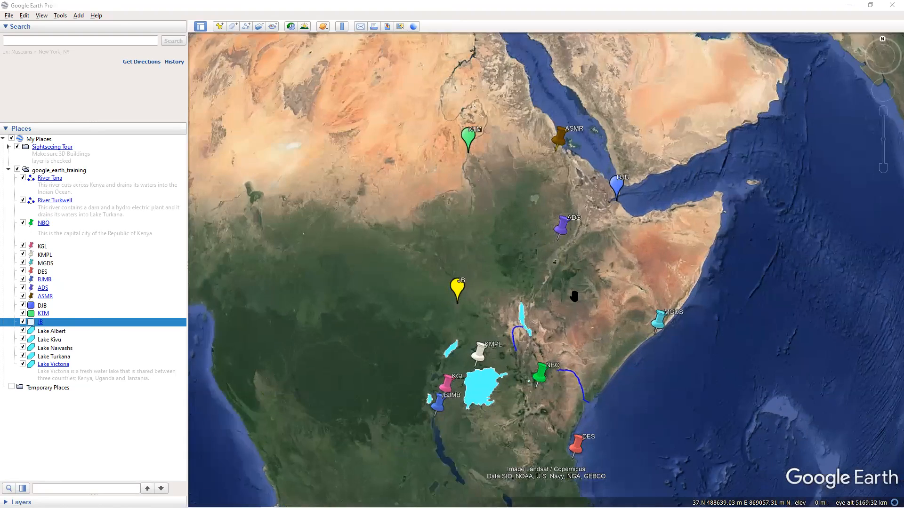
scroll(491, 232, up, 3)
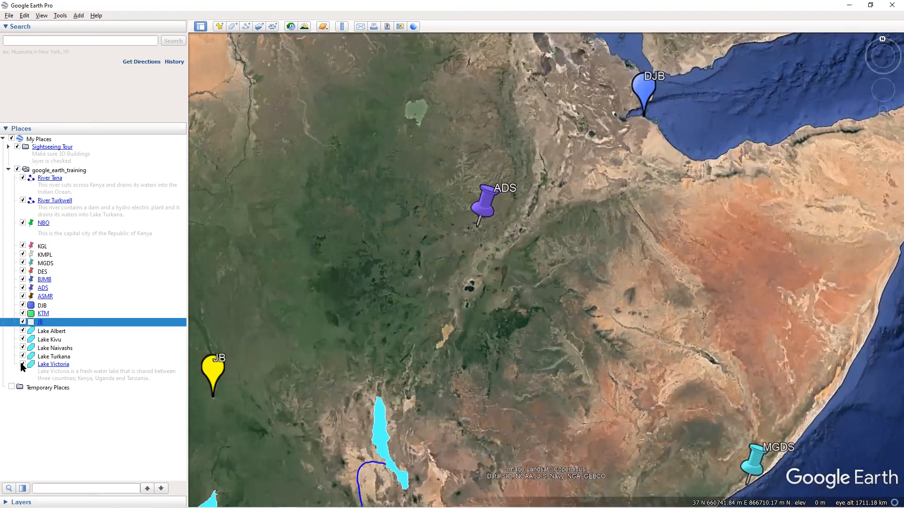
click(6, 129)
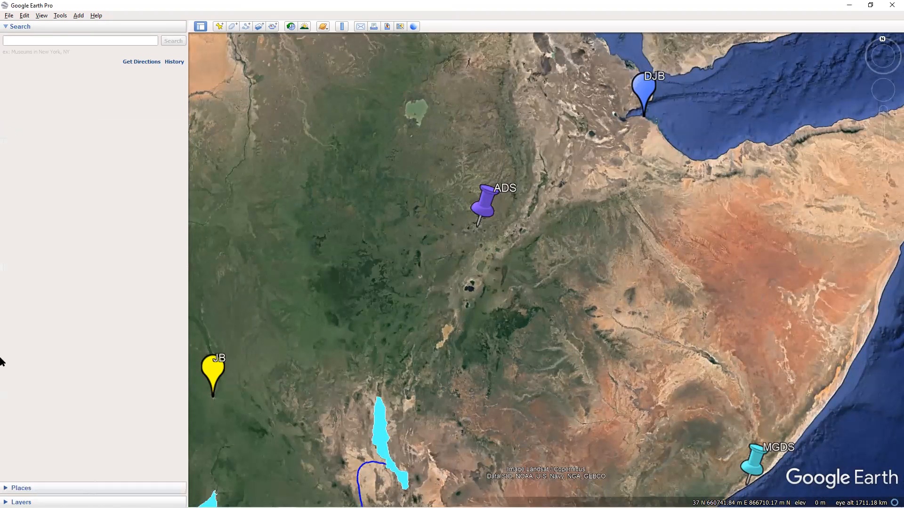
click(6, 488)
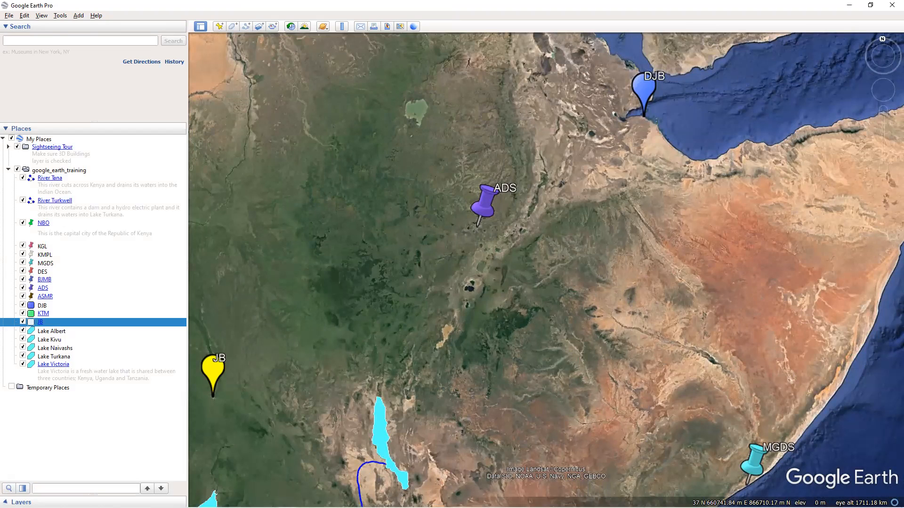
click(6, 502)
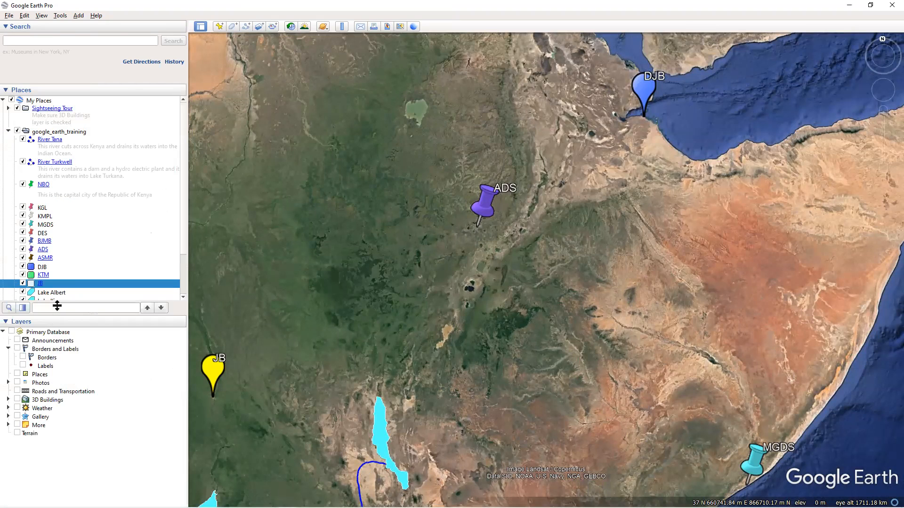
drag(57, 306, 63, 230)
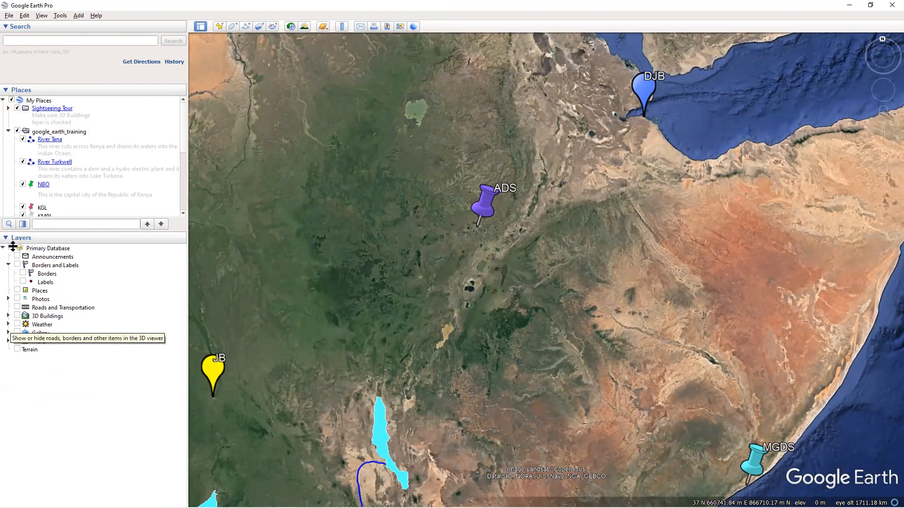
Turn on the Borders and Labels, Places, and Photos layers in the primary database.
click(13, 247)
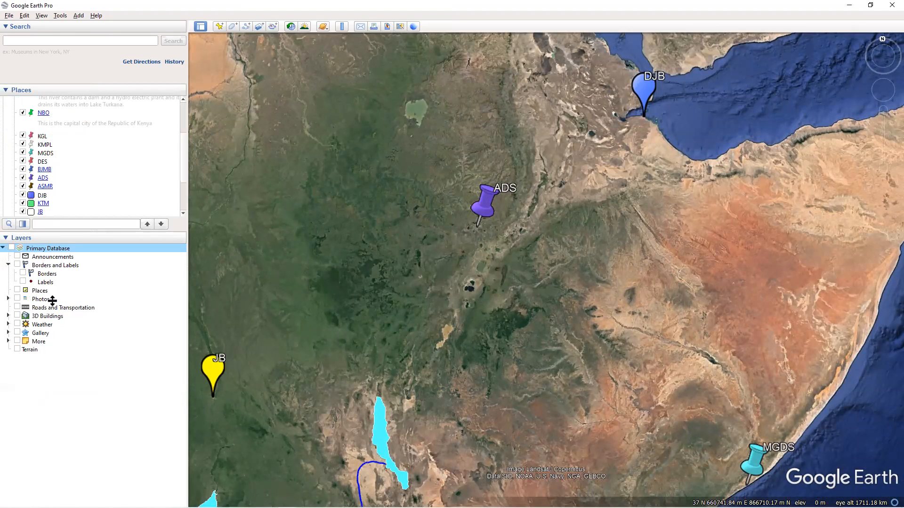
click(62, 257)
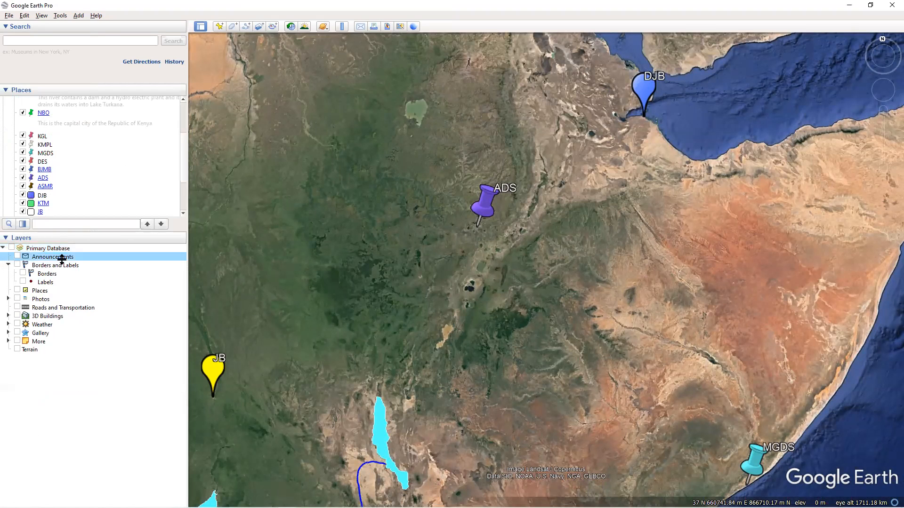
click(18, 265)
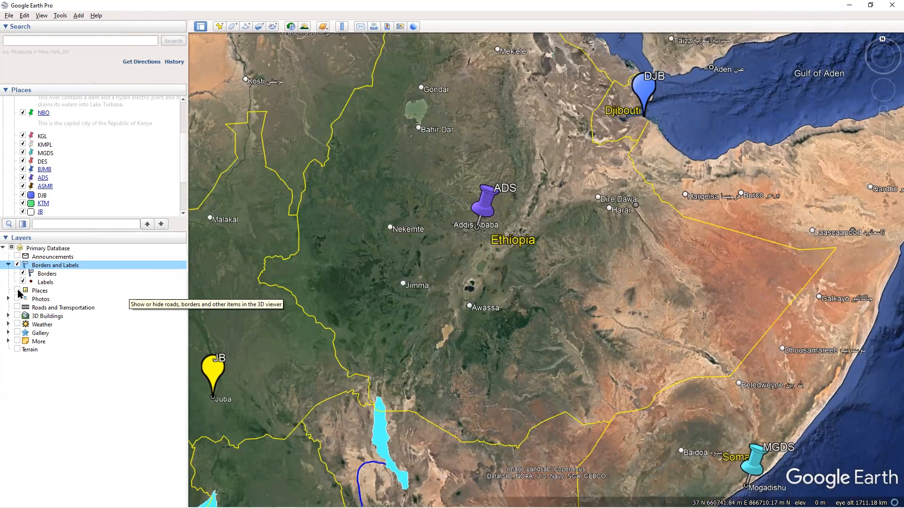
click(17, 290)
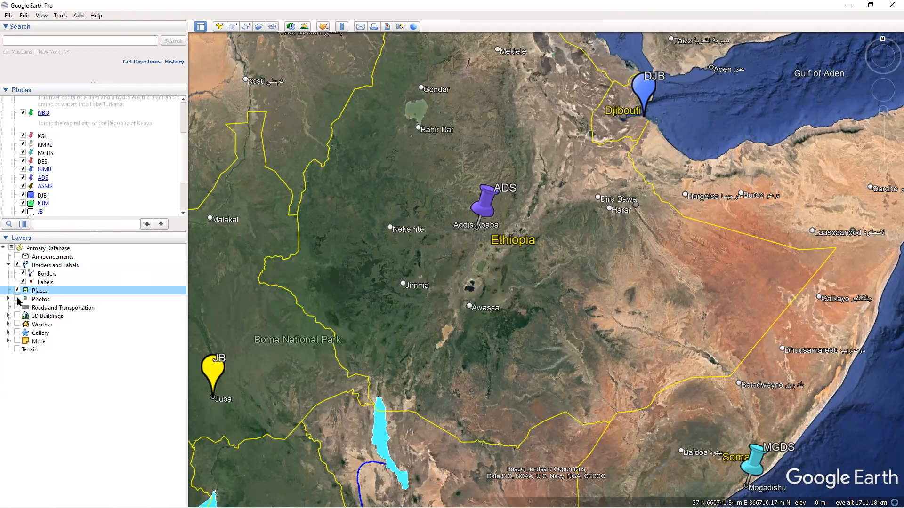
click(18, 300)
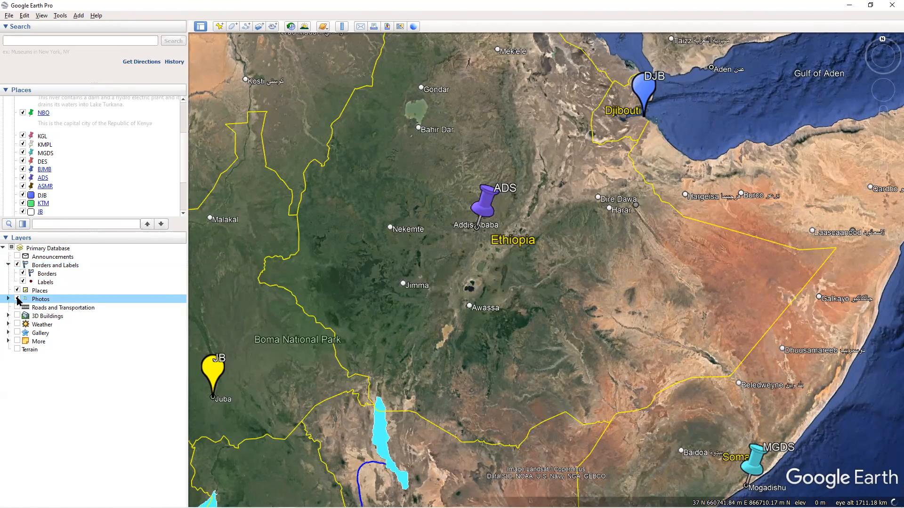
Open photo markers from the Photos layer in northern Kenya, between Moyale and Wajir, and highlight a photo's caption.
drag(439, 353, 429, 249)
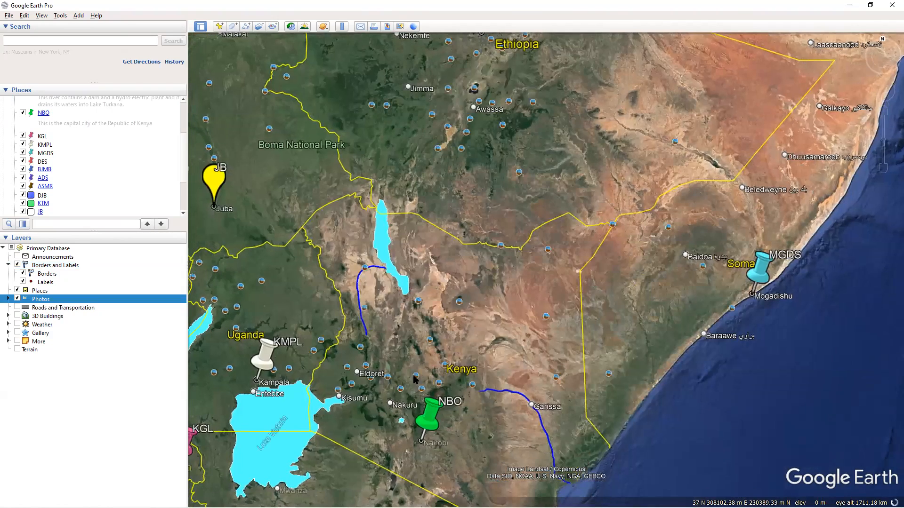
scroll(412, 300, up, 2)
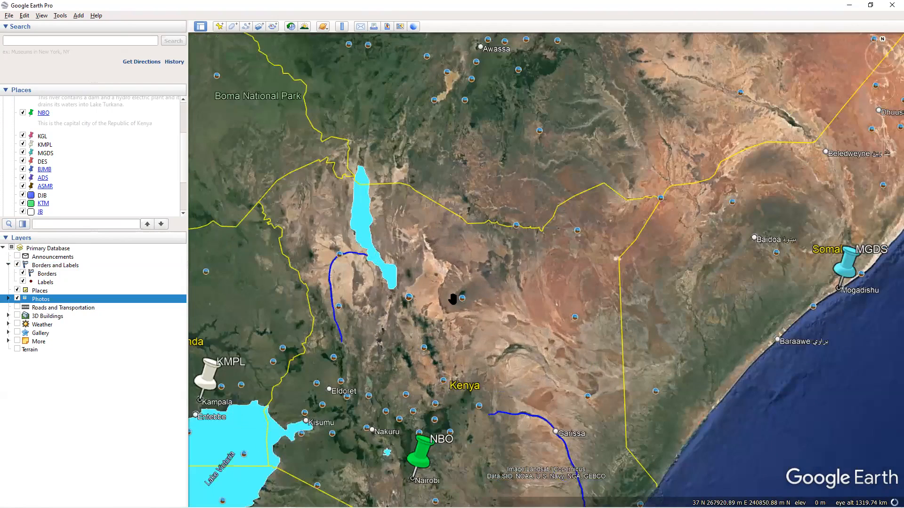
scroll(462, 298, up, 2)
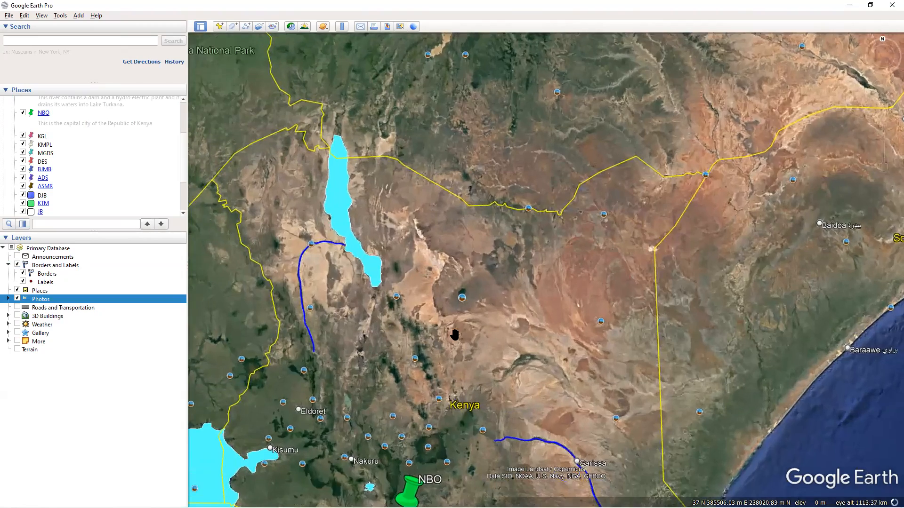
scroll(560, 289, up, 2)
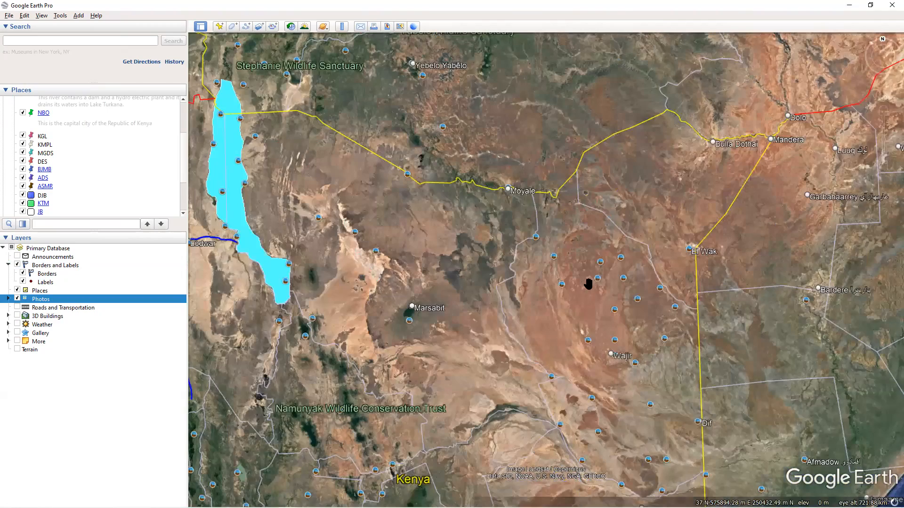
click(561, 284)
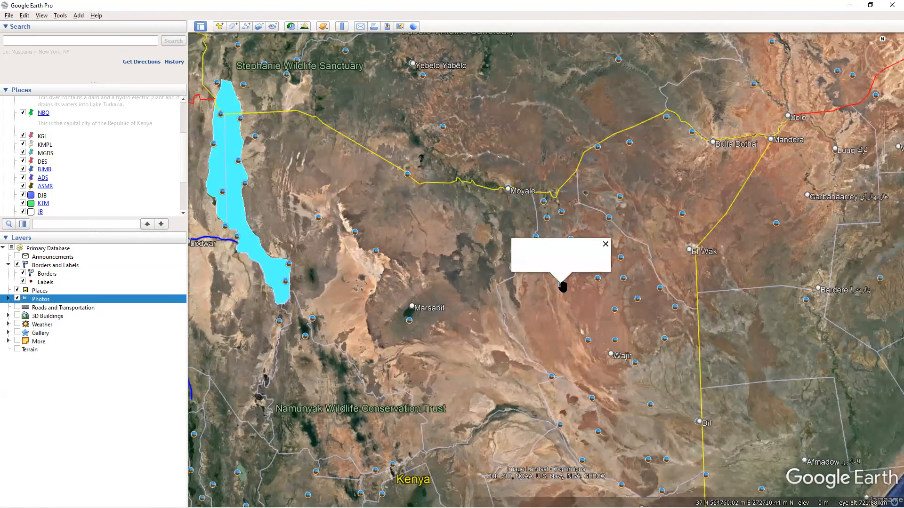
click(822, 168)
click(607, 218)
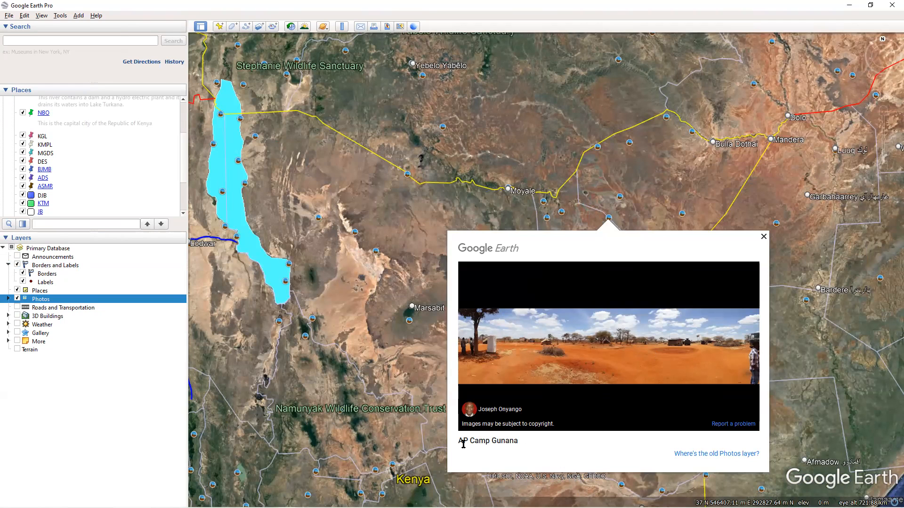
triple_click(522, 442)
click(522, 443)
View the photo just east of Lake Turkana, highlight part of its caption, and close the balloon.
click(317, 217)
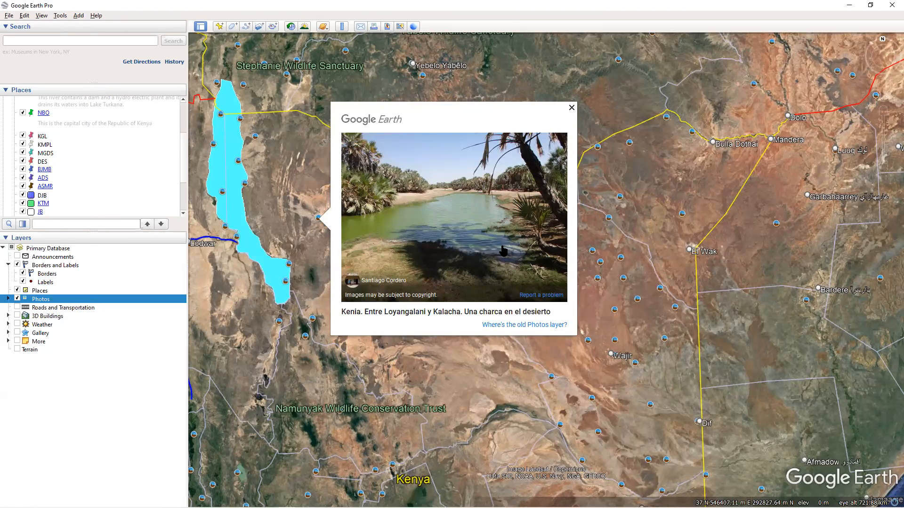
click(343, 313)
drag(342, 312, 426, 316)
click(398, 316)
click(571, 107)
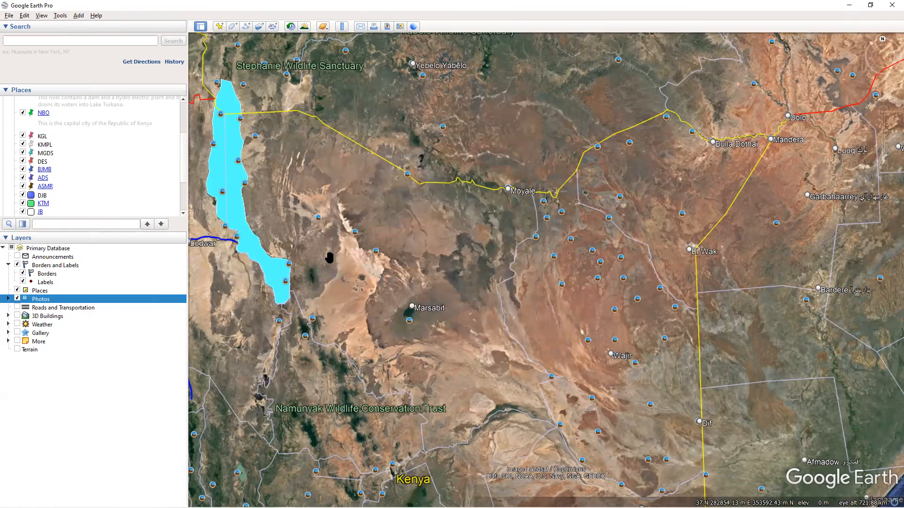
Open the photo marker in the northeastern part of Lake Victoria and highlight its caption.
scroll(410, 313, down, 3)
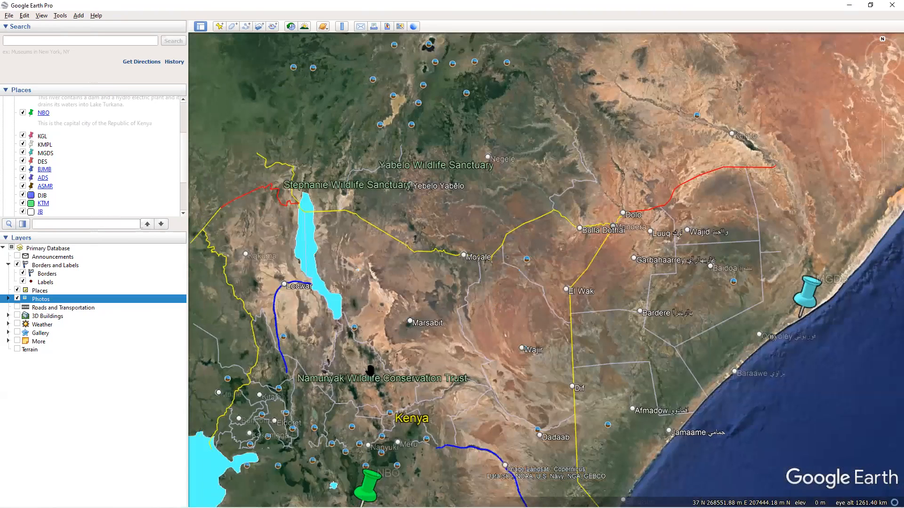
drag(317, 414, 555, 341)
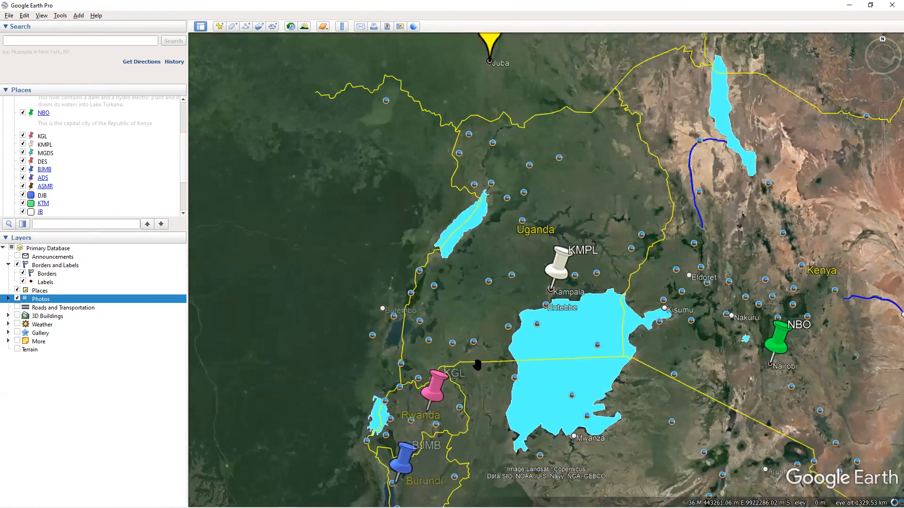
click(596, 344)
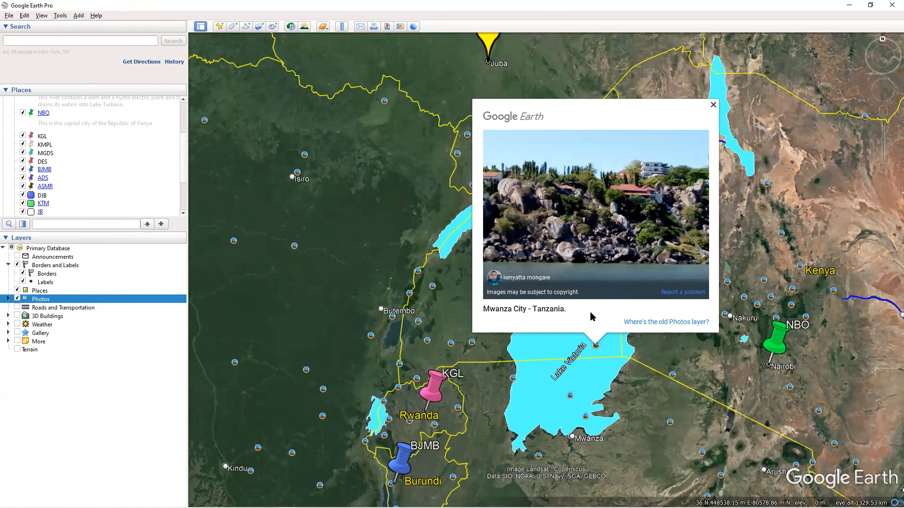
drag(569, 309, 480, 314)
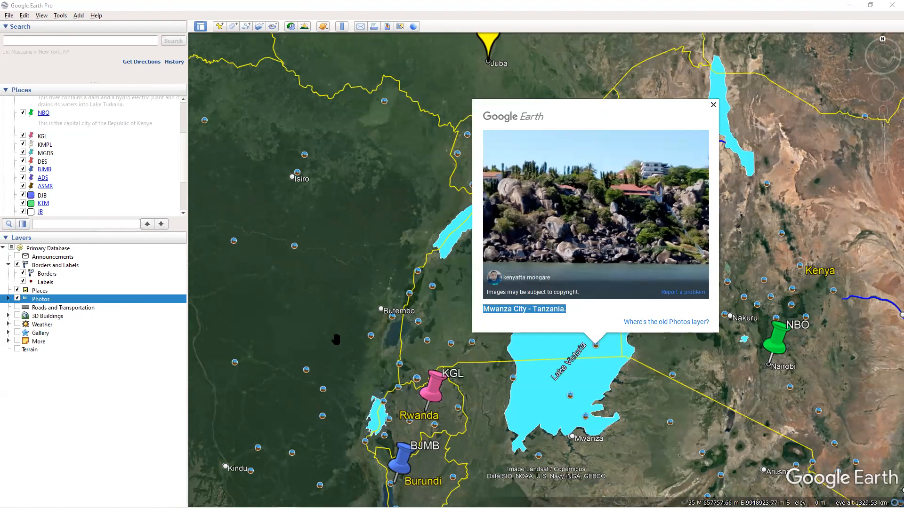
Find the BJMB placemark in Burundi, view the picture in its balloon, and close it.
scroll(336, 339, down, 3)
scroll(434, 428, down, 1)
drag(417, 425, 494, 449)
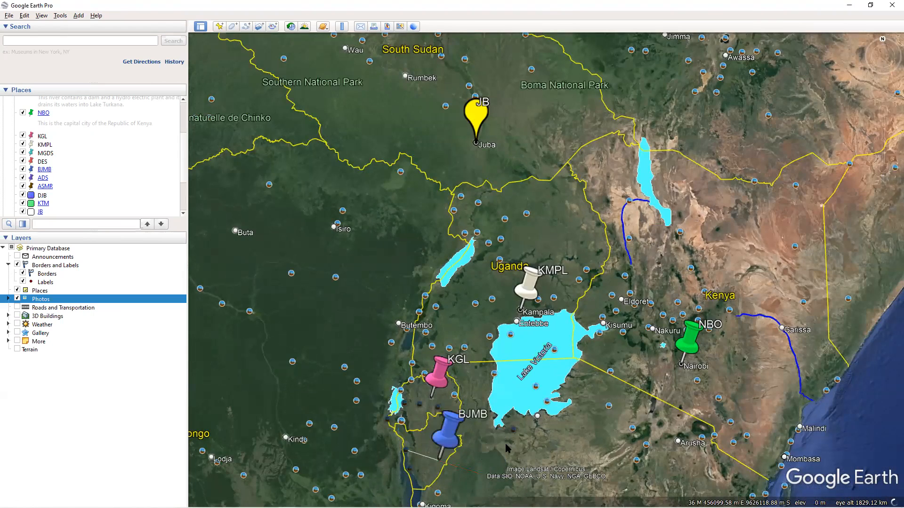
scroll(500, 444, down, 2)
scroll(438, 418, up, 3)
scroll(423, 418, up, 3)
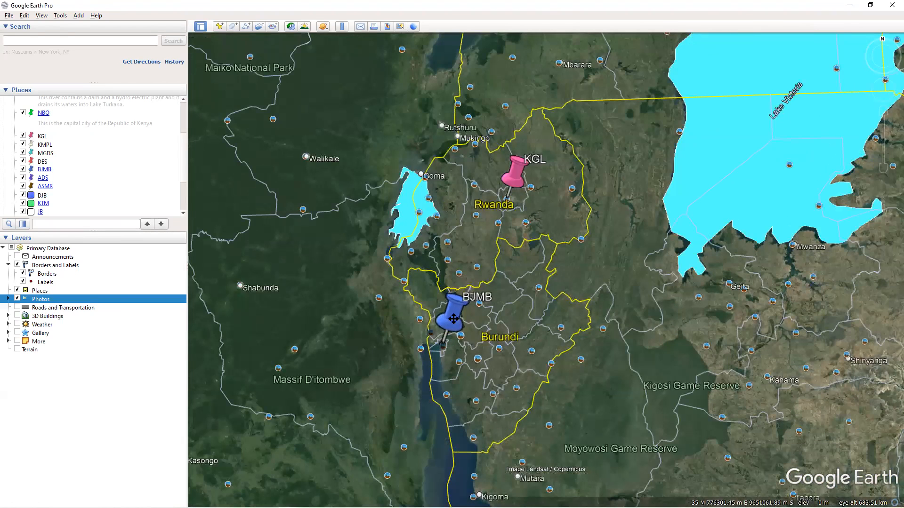
click(462, 332)
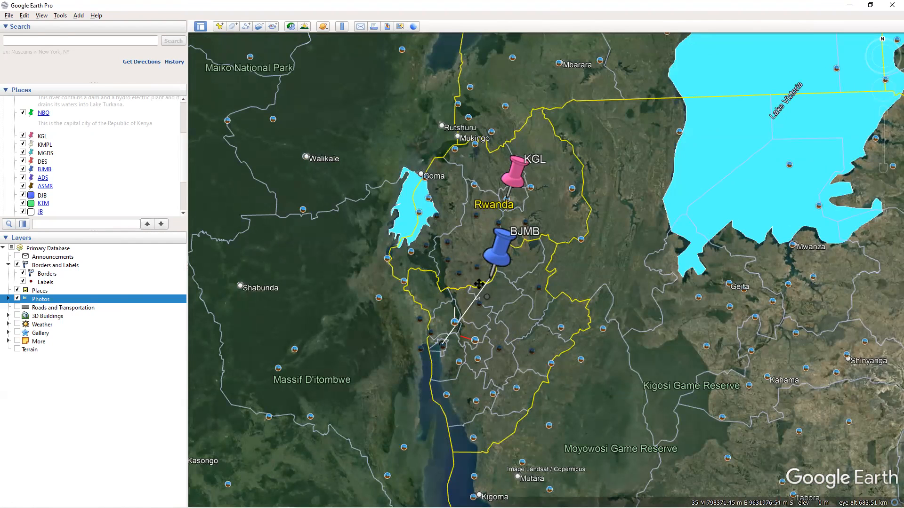
click(495, 256)
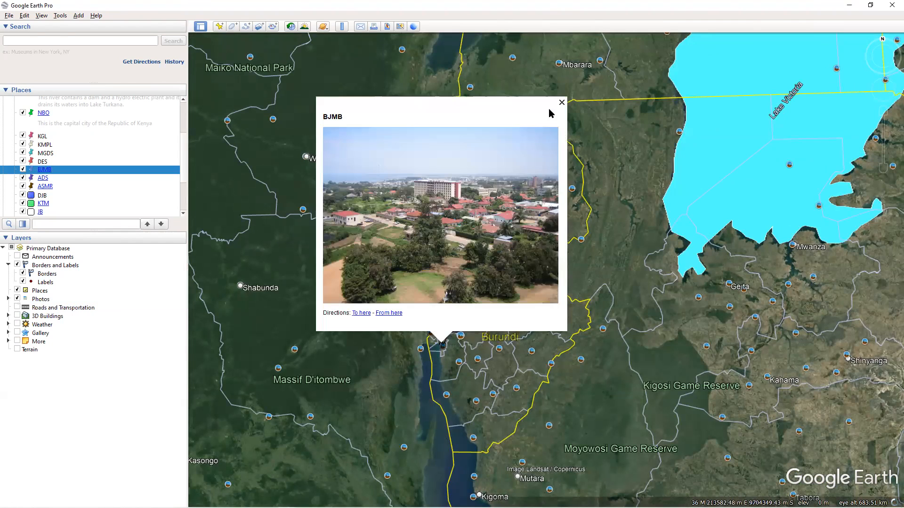
click(455, 311)
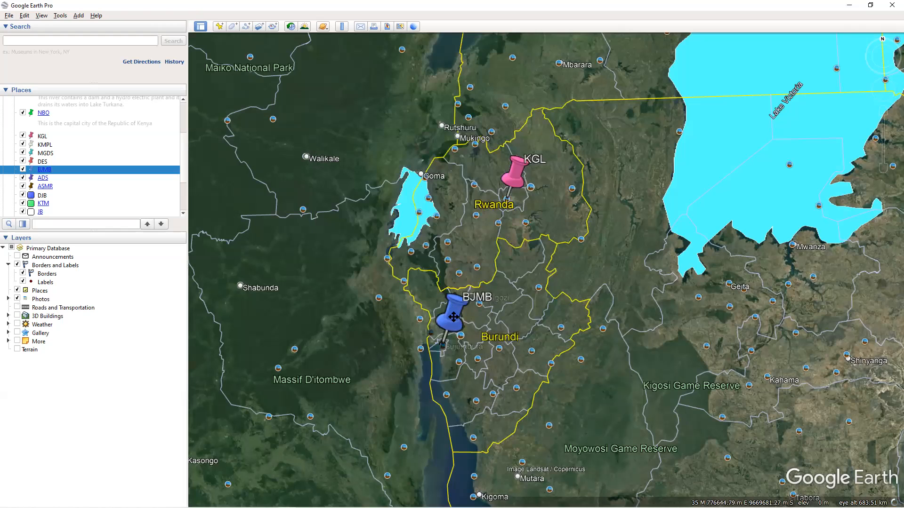
Open the photo marker just east of Bujumbura in Burundi, highlight its caption, and close the balloon.
click(454, 316)
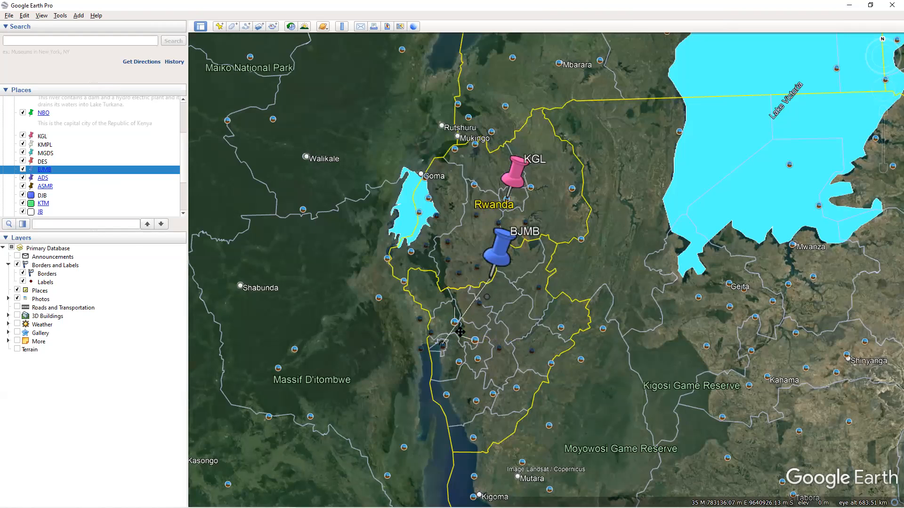
scroll(470, 339, up, 2)
scroll(441, 321, up, 2)
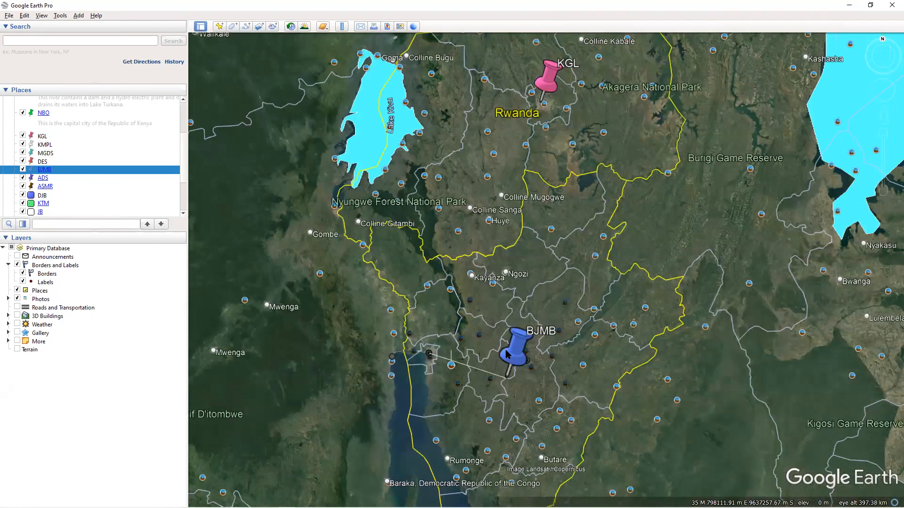
click(451, 366)
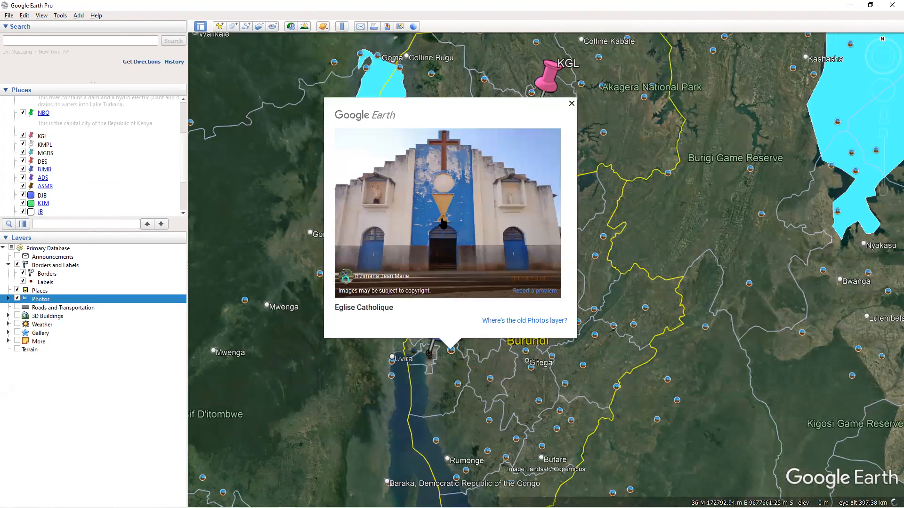
drag(403, 306, 339, 307)
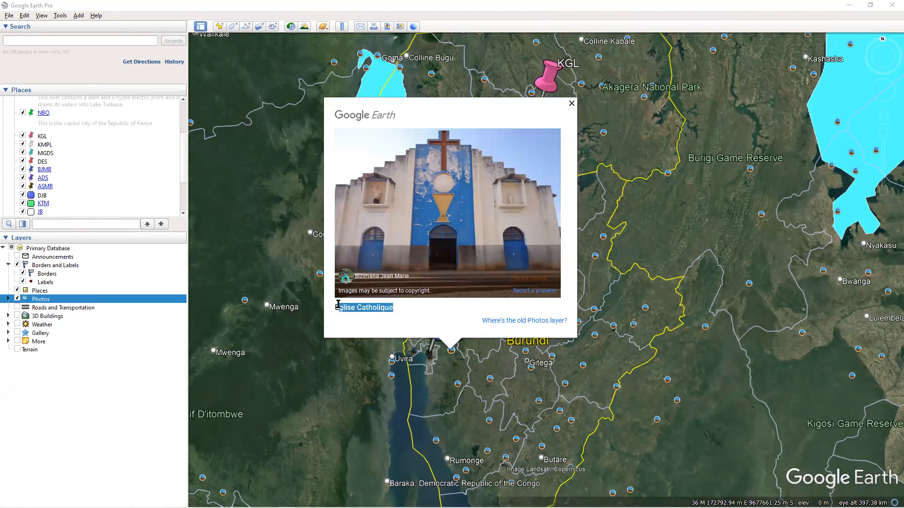
click(430, 315)
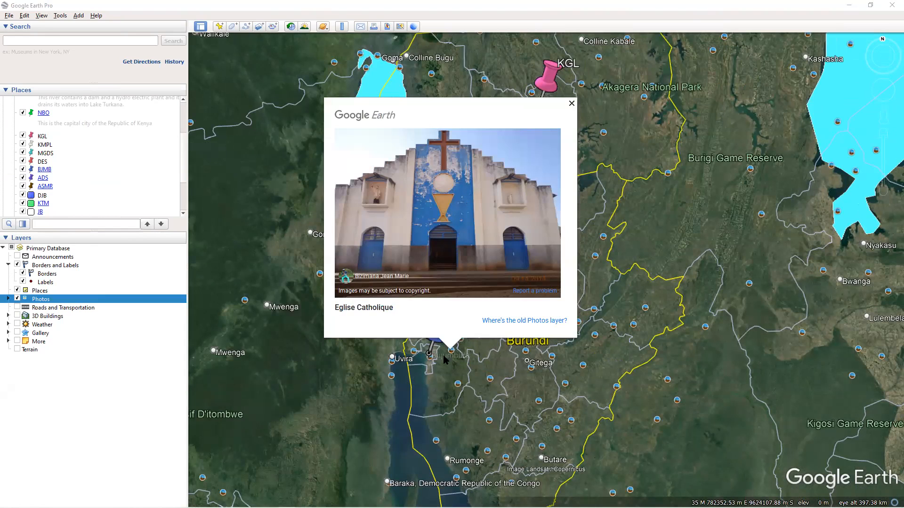
click(571, 103)
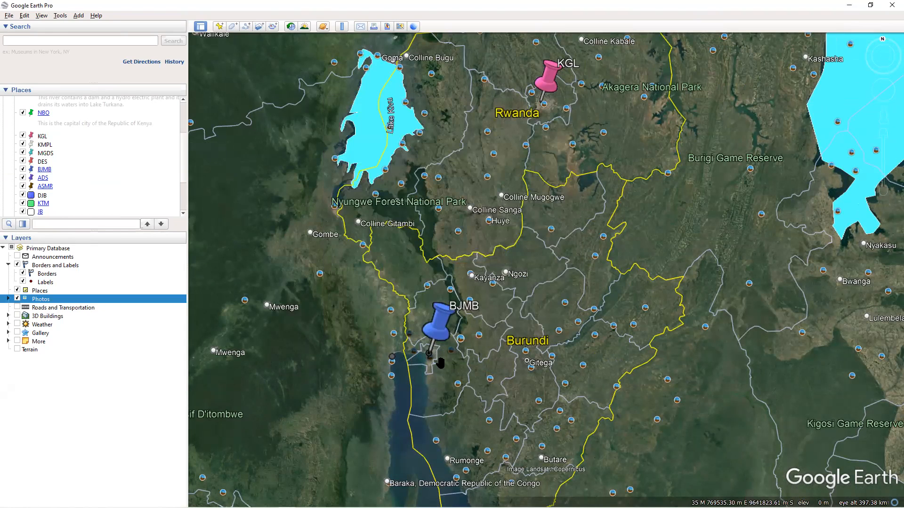
Spread out the overlapping markers at Bujumbura, view the picture in the BJMB placemark's balloon, and close it.
click(439, 364)
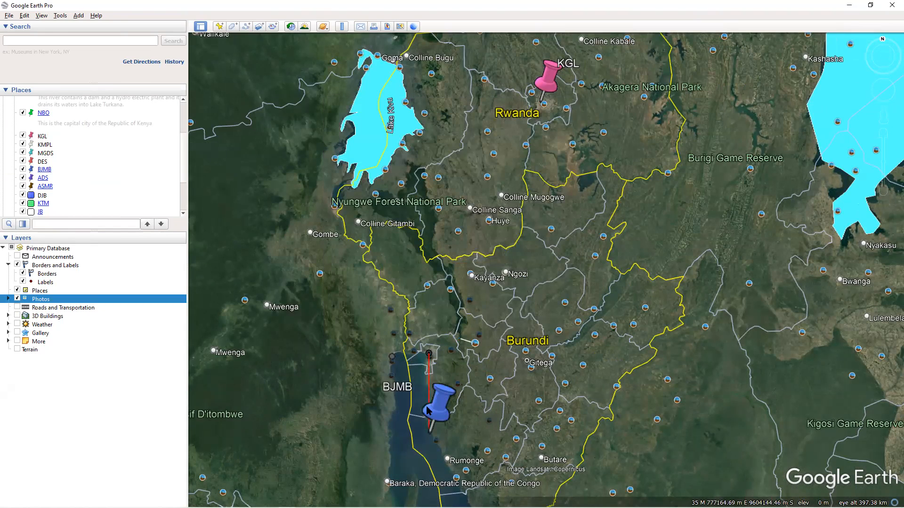
click(409, 394)
click(430, 334)
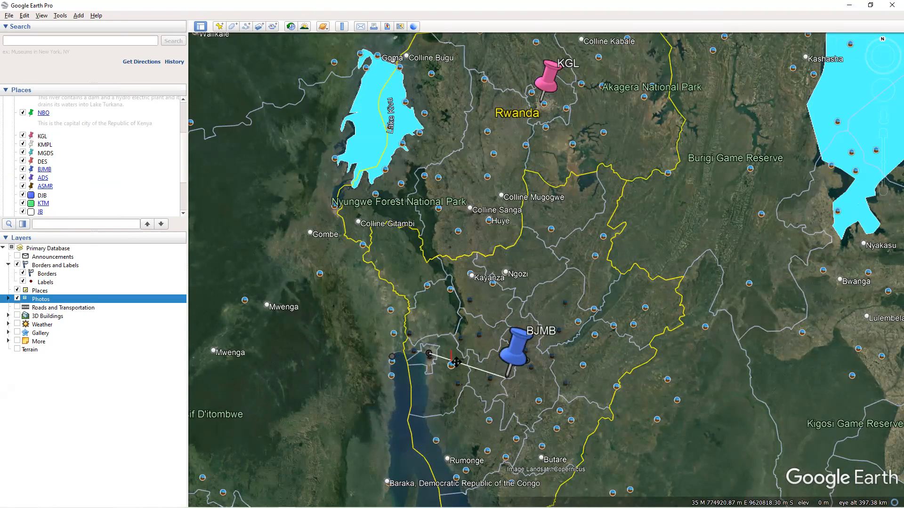
click(430, 359)
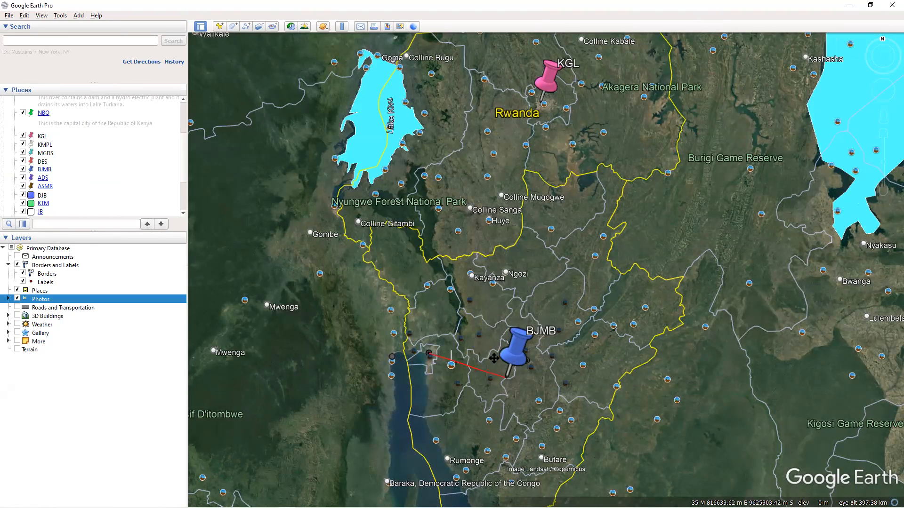
click(510, 355)
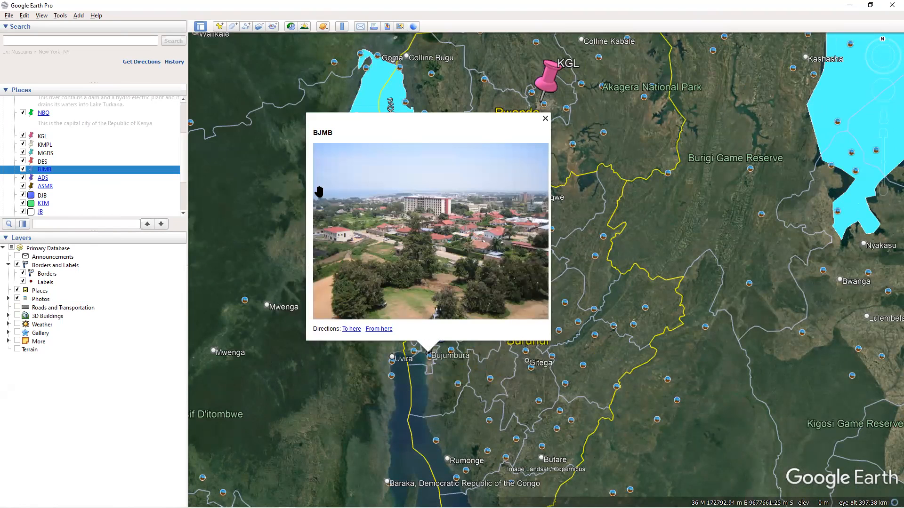
click(290, 183)
Turn off the Photos layer and expand it to show its sublayer.
scroll(460, 270, down, 5)
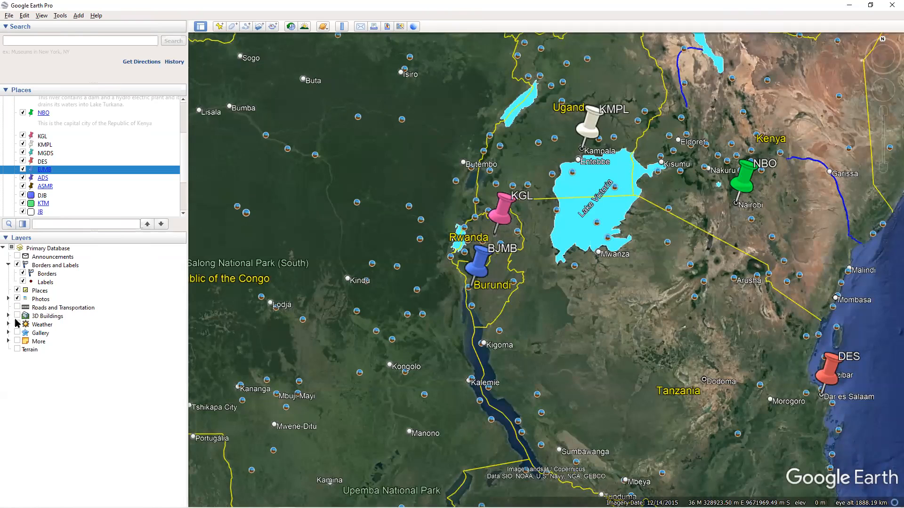
click(17, 300)
click(8, 299)
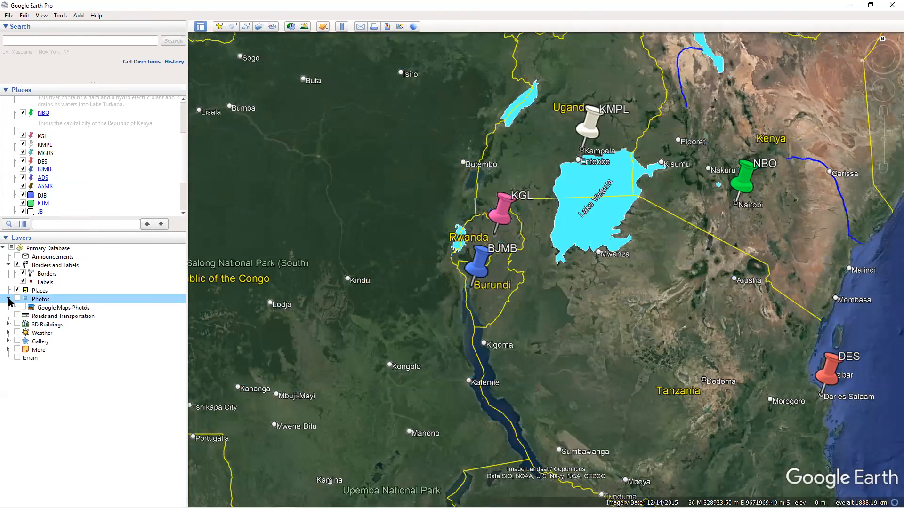
Get directions from the BJMB placemark to the KGL placemark and inspect the route between Burundi and Rwanda.
right_click(482, 257)
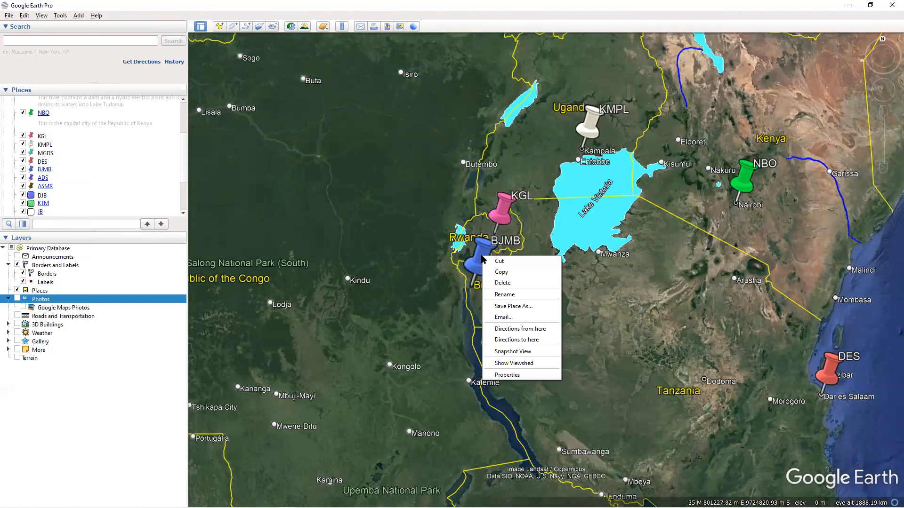
click(518, 332)
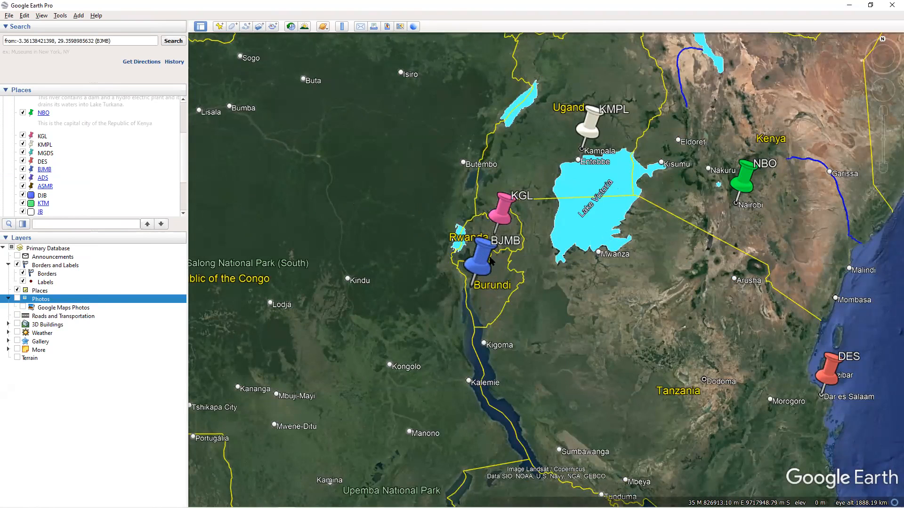
right_click(509, 215)
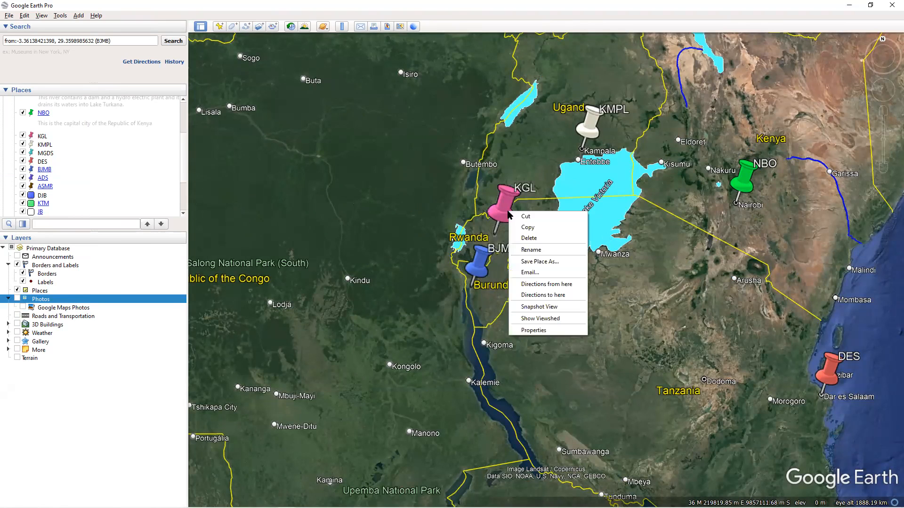
click(554, 295)
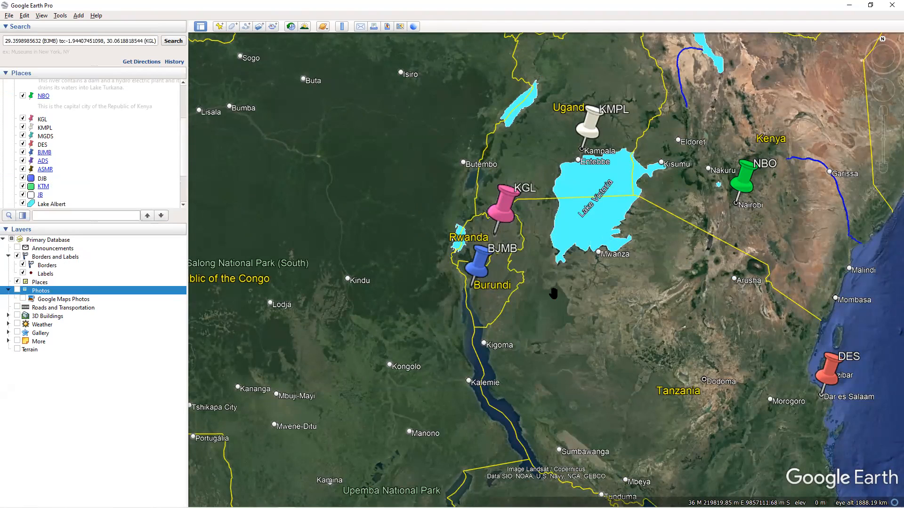
click(177, 42)
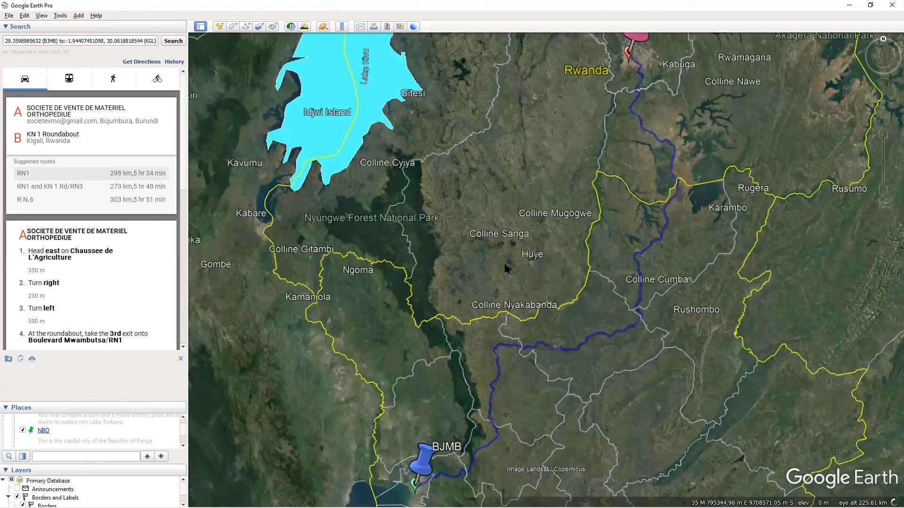
drag(621, 91, 592, 163)
drag(545, 296, 567, 213)
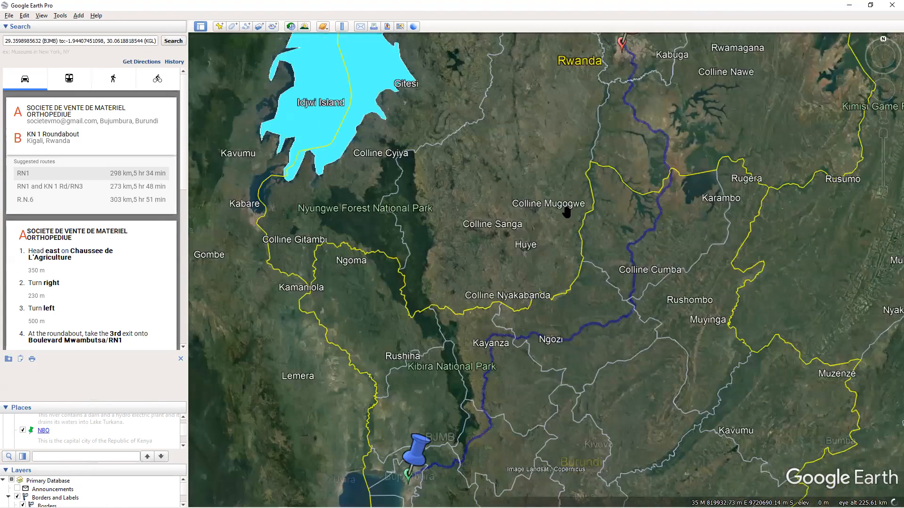
drag(508, 228, 502, 309)
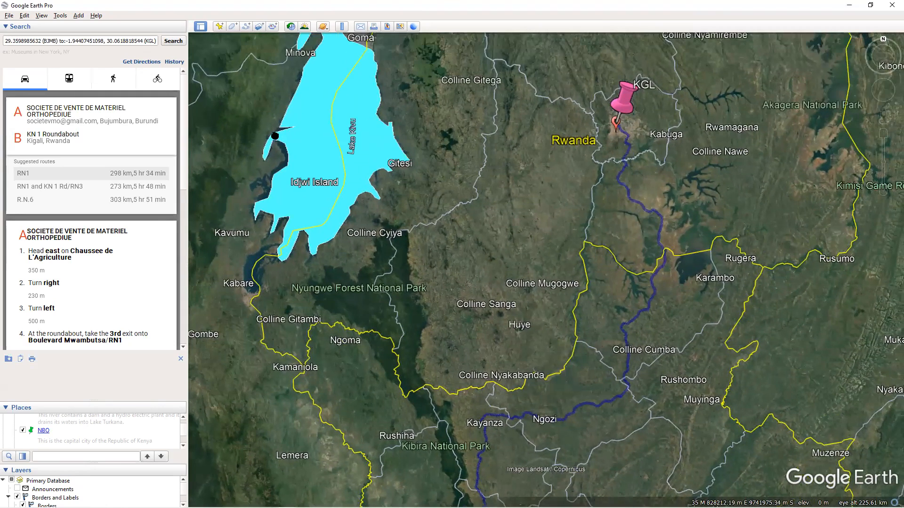
Empty the search field and clear the entire search history, including the BJMB to KGL route.
click(133, 41)
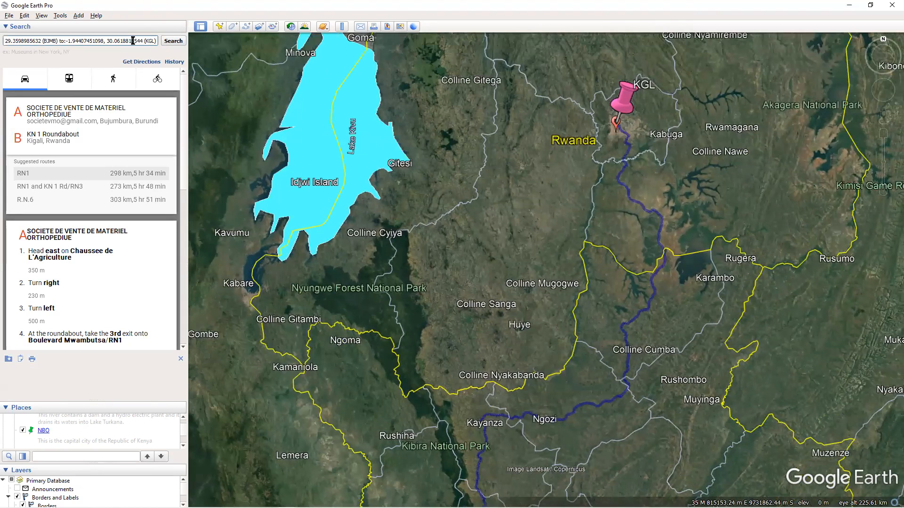
drag(131, 40, 65, 39)
key(ctrl+a)
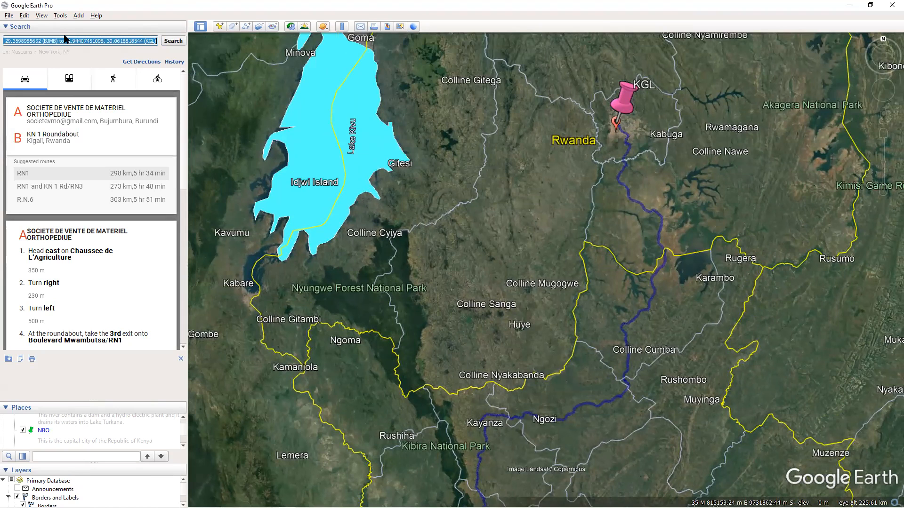
key(BackSpace)
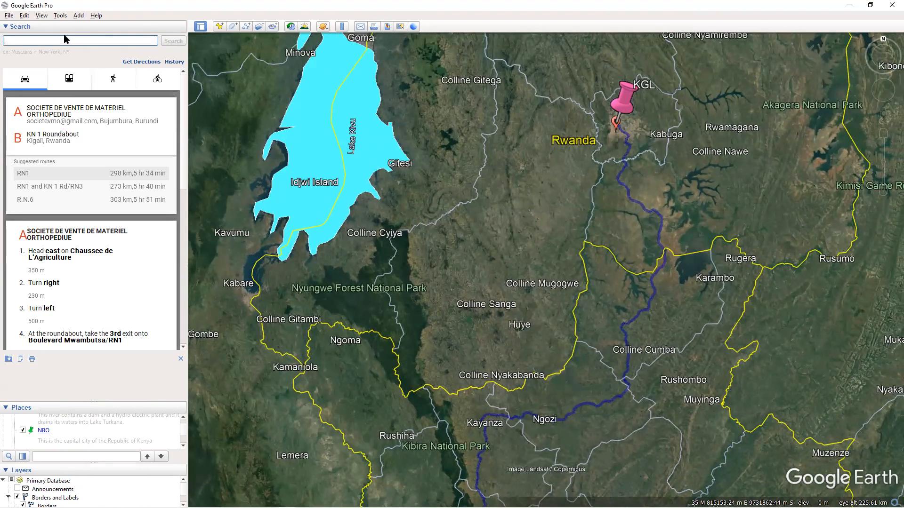
click(174, 62)
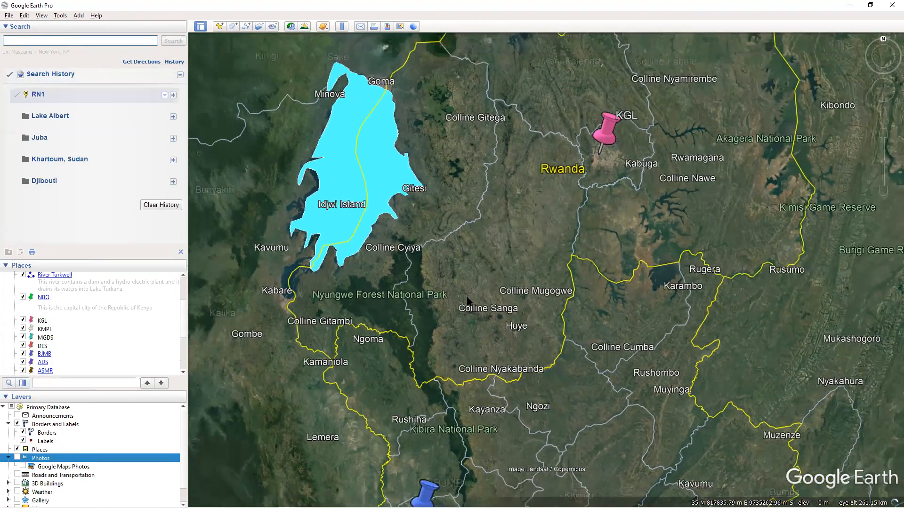
click(152, 203)
Zoom out to show most of Africa and enlarge the Places and Layers sections of the sidebar.
scroll(551, 305, down, 3)
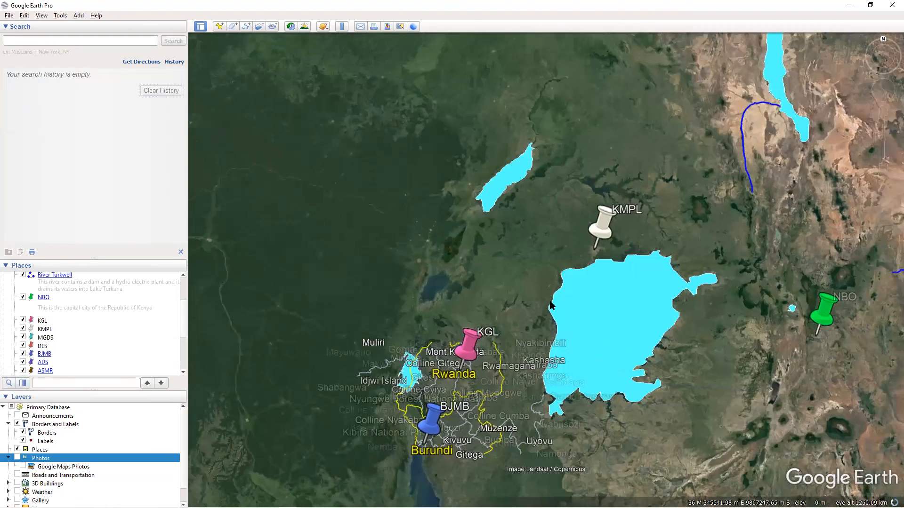
scroll(559, 331, down, 5)
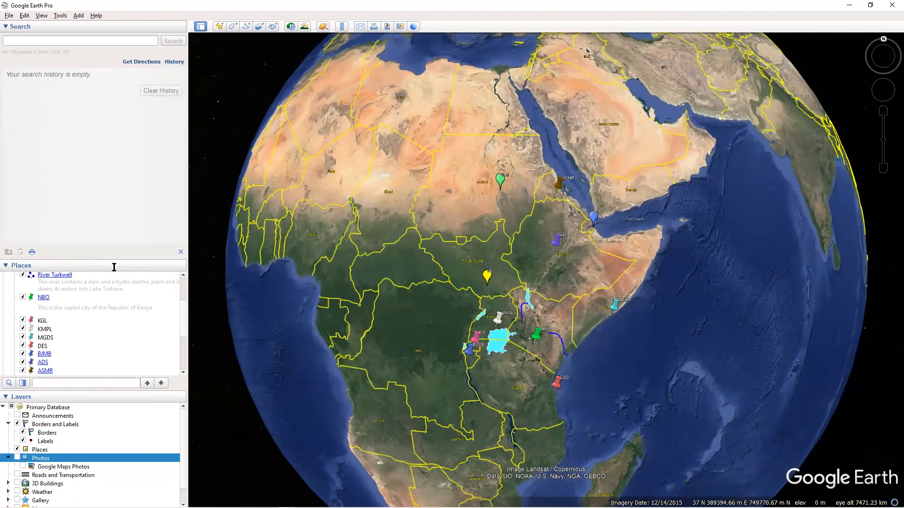
drag(112, 259, 113, 153)
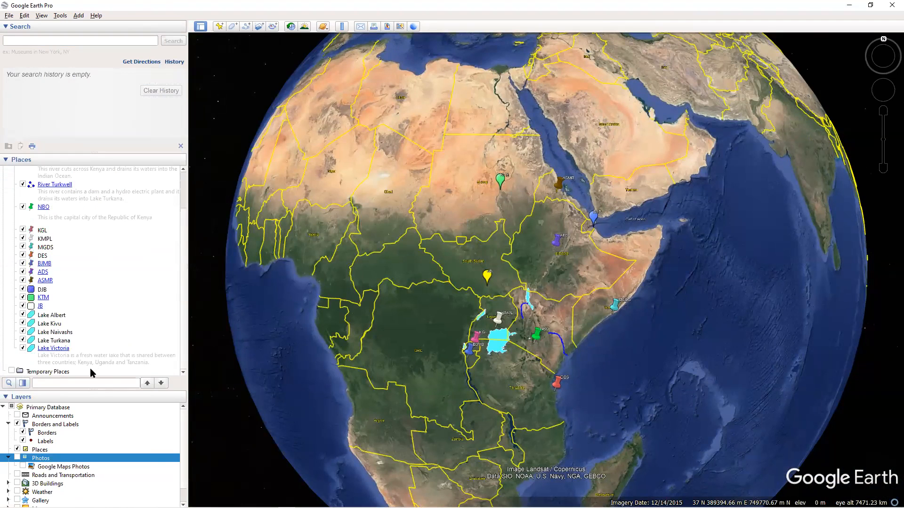
drag(94, 391, 96, 313)
Search for "Cairo, Egypt" and fly to it.
click(50, 42)
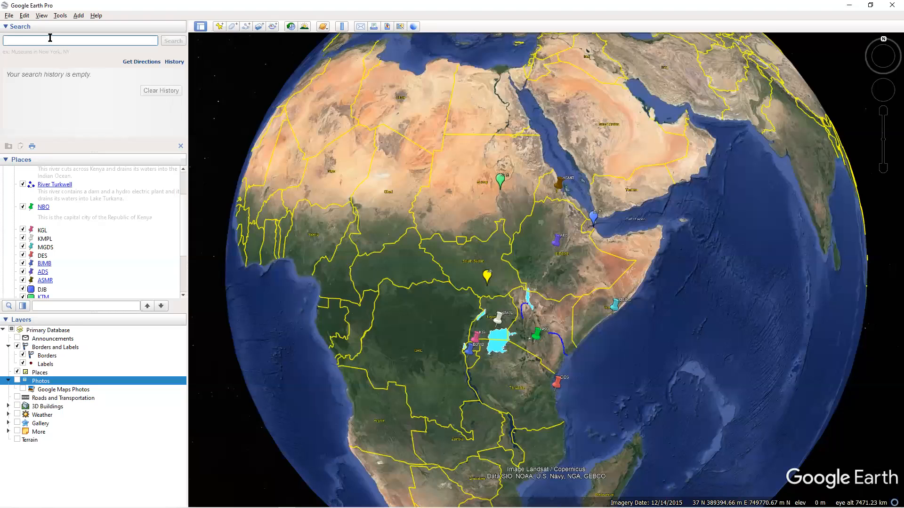
text(cao)
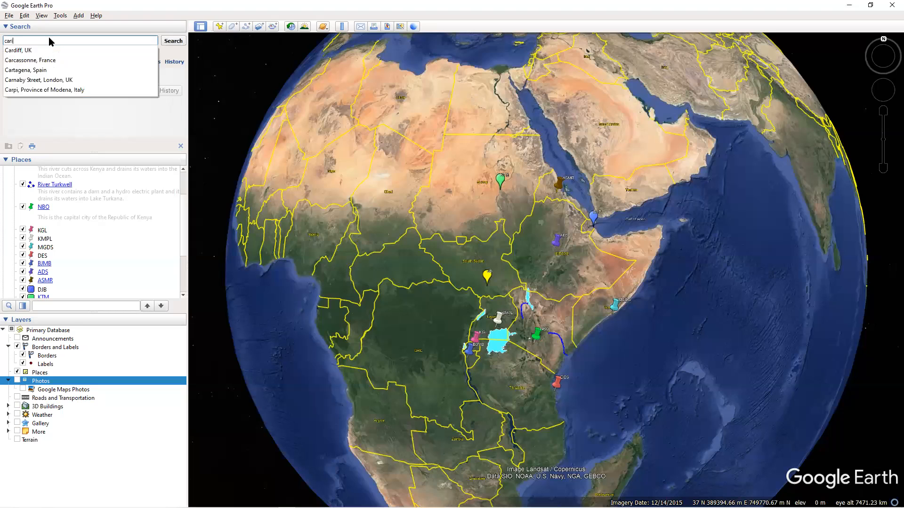
text(ro)
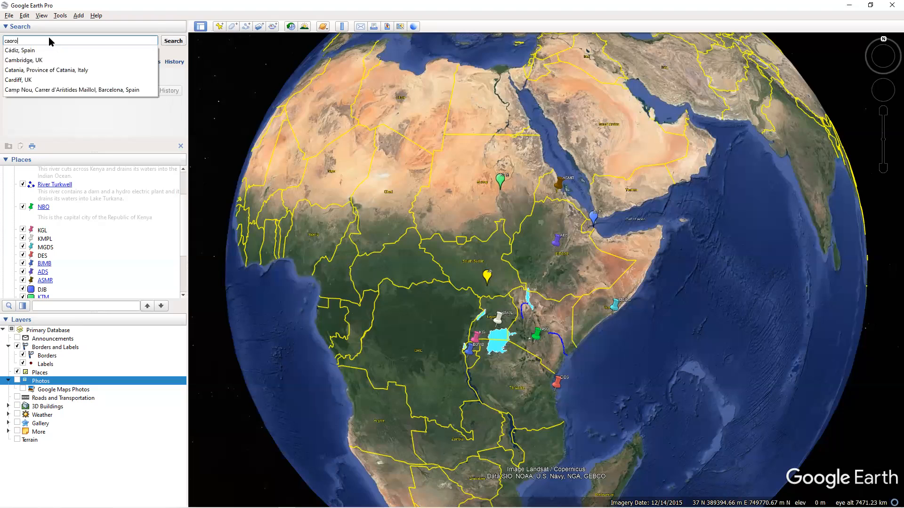
key(BackSpace)
key(BackSpace)
text(iro)
click(29, 41)
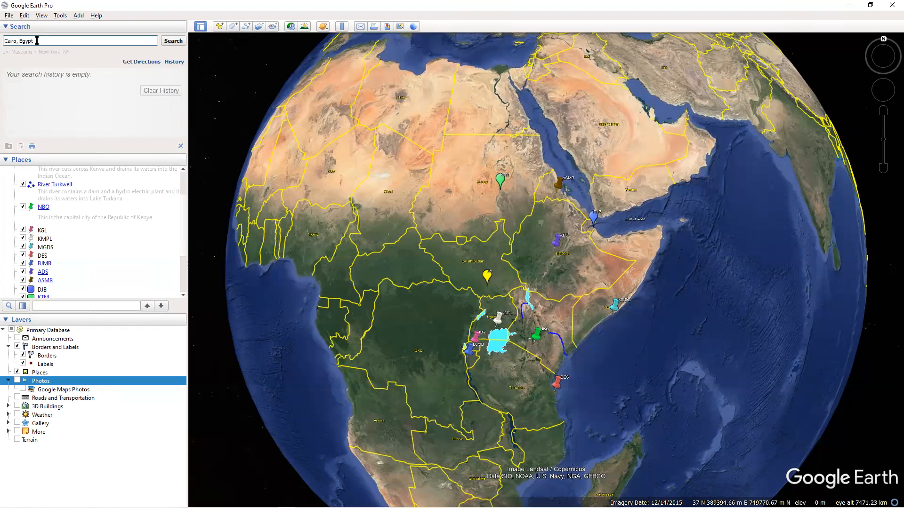
click(173, 41)
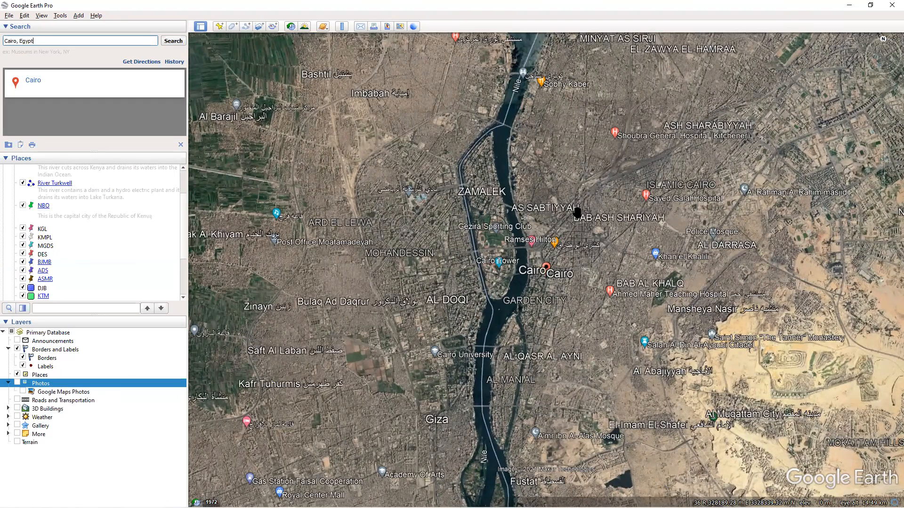
Set Cairo as the starting point for directions and bring Nairobi, at the NBO placemark in Kenya, into view.
right_click(547, 267)
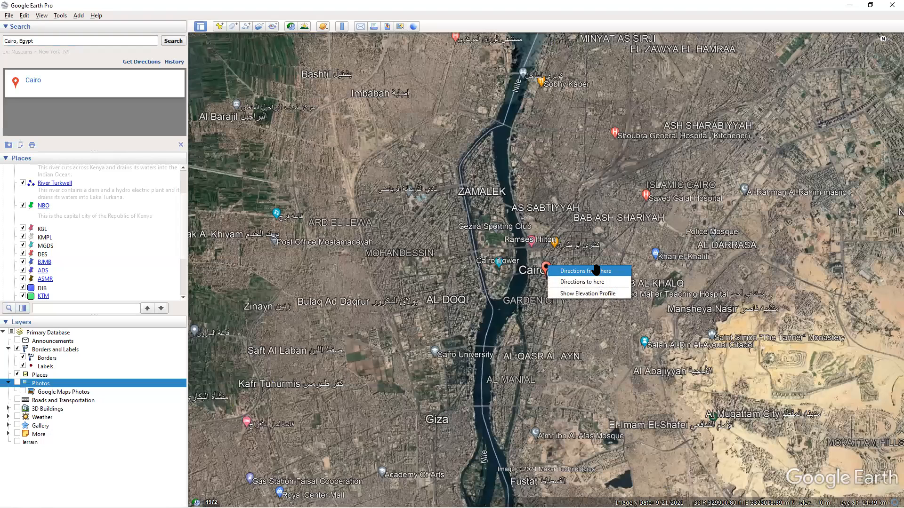
click(596, 270)
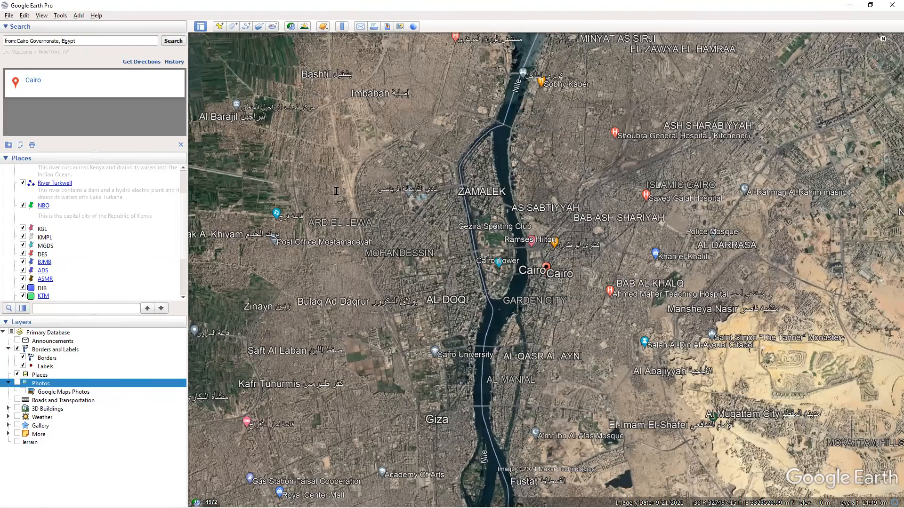
scroll(336, 190, down, 3)
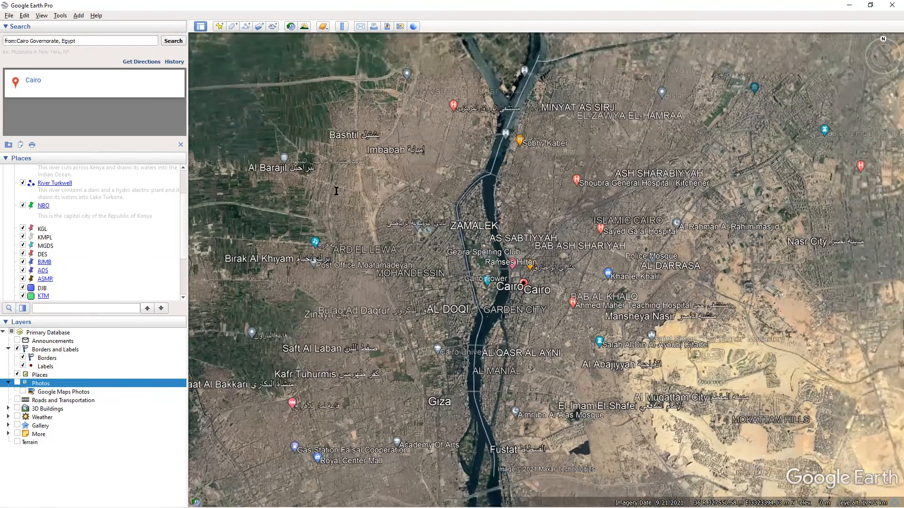
scroll(336, 191, down, 10)
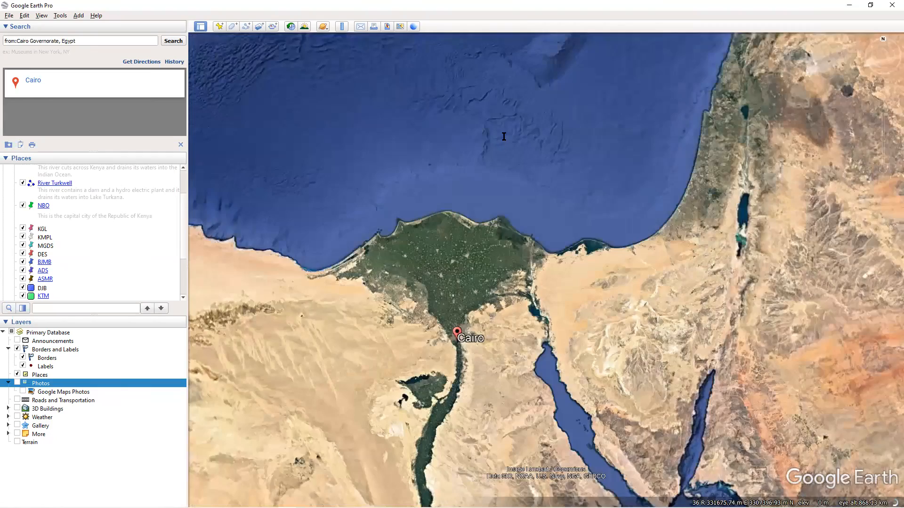
drag(529, 377, 505, 141)
drag(524, 349, 487, 151)
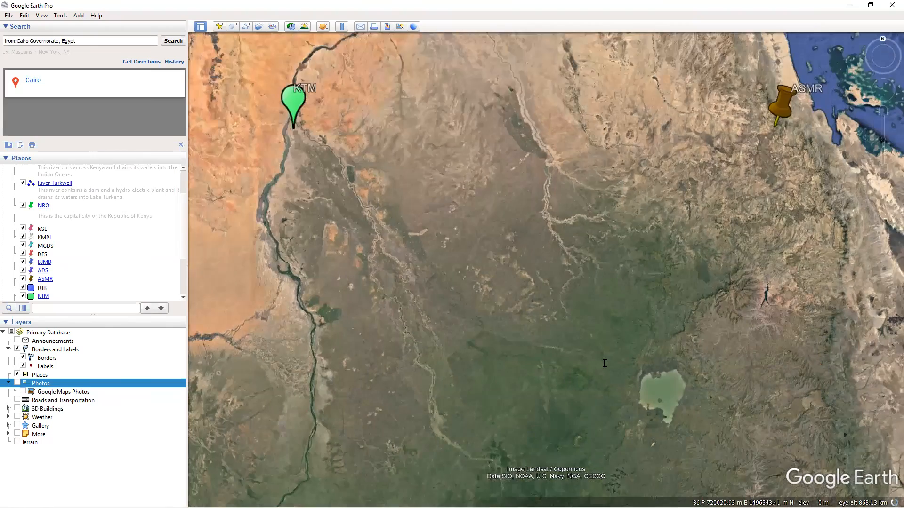
drag(603, 363, 471, 182)
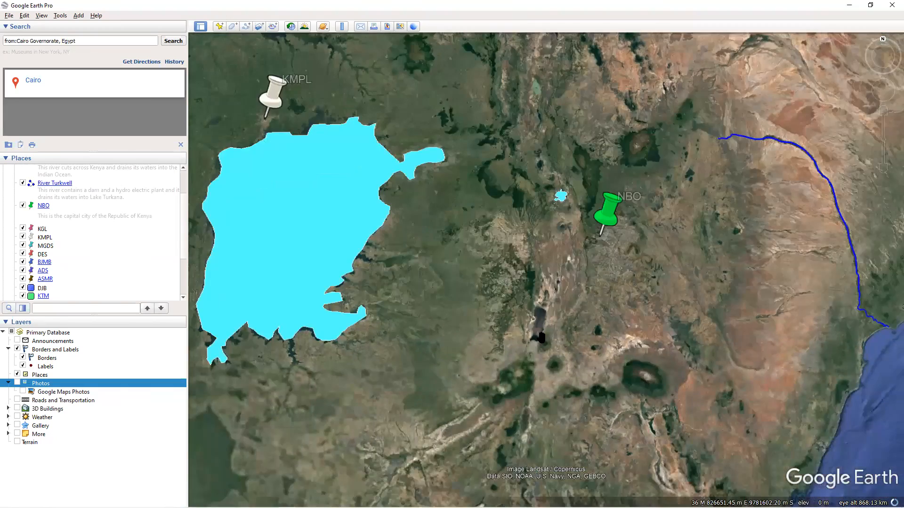
scroll(566, 285, up, 3)
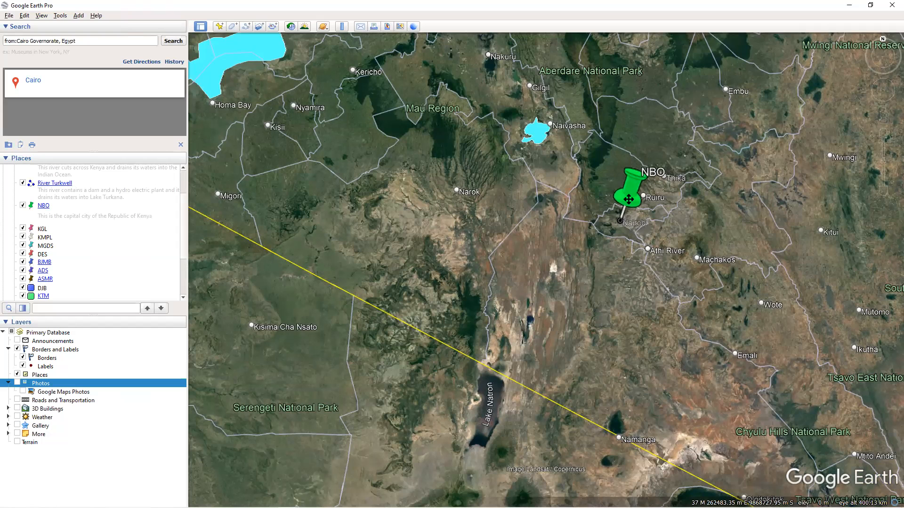
scroll(607, 276, down, 1)
scroll(607, 276, down, 2)
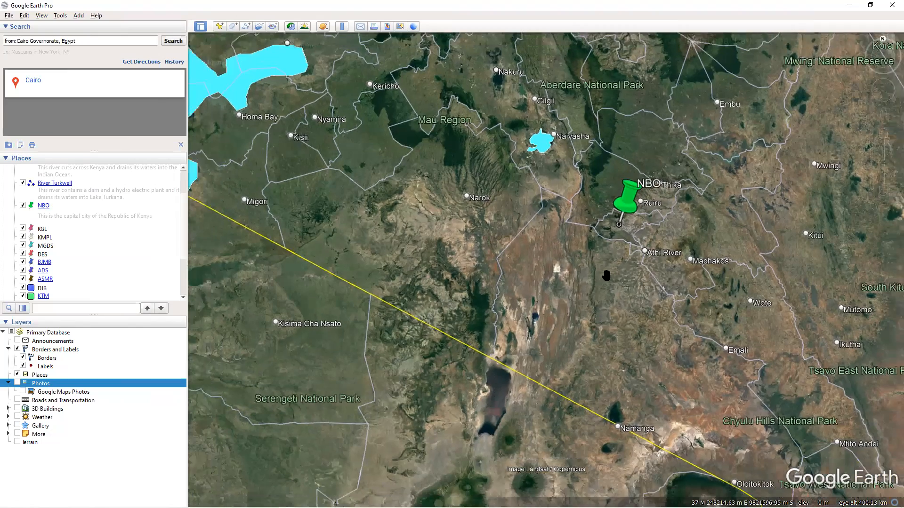
scroll(607, 276, down, 3)
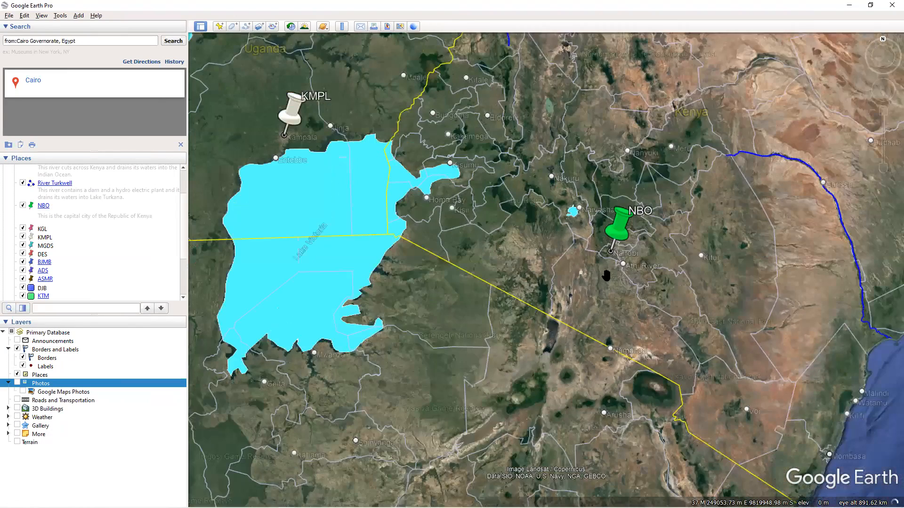
right_click(324, 226)
click(451, 210)
right_click(455, 210)
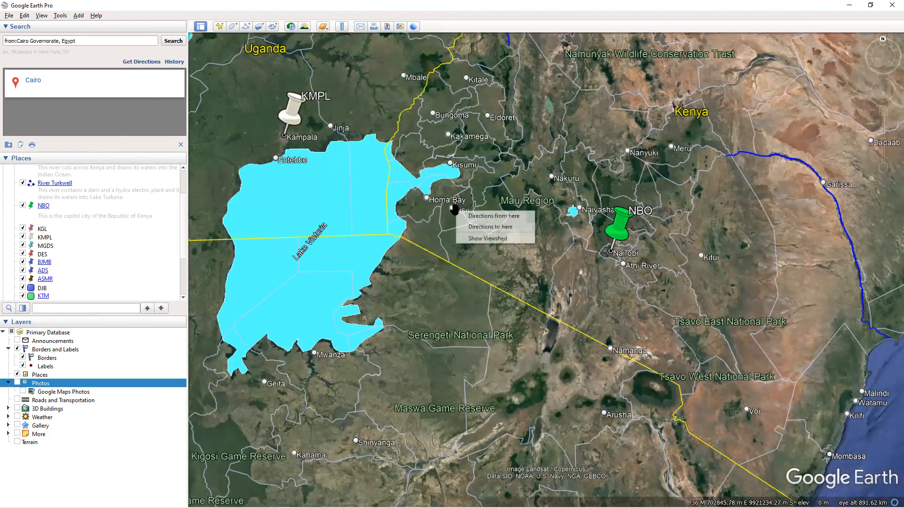
click(618, 254)
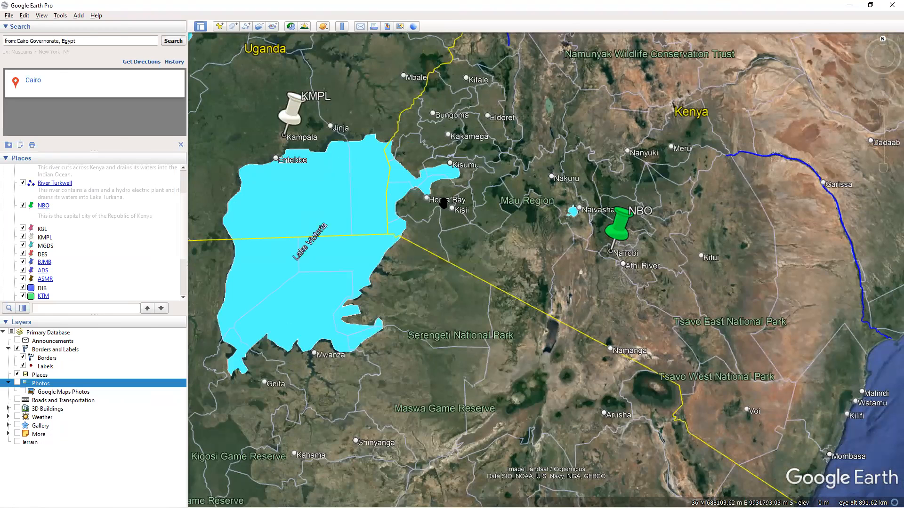
right_click(611, 350)
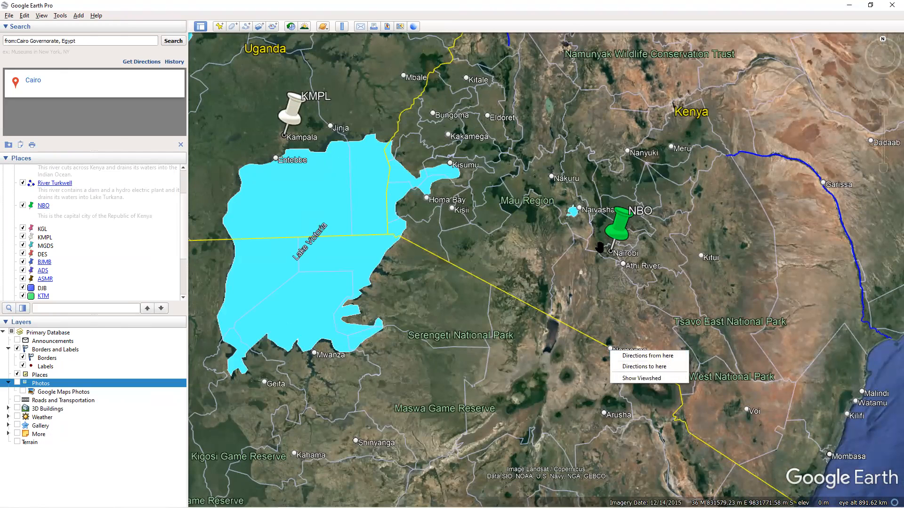
Set the Nairobi city marker as the destination to get the route from Cairo.
right_click(611, 254)
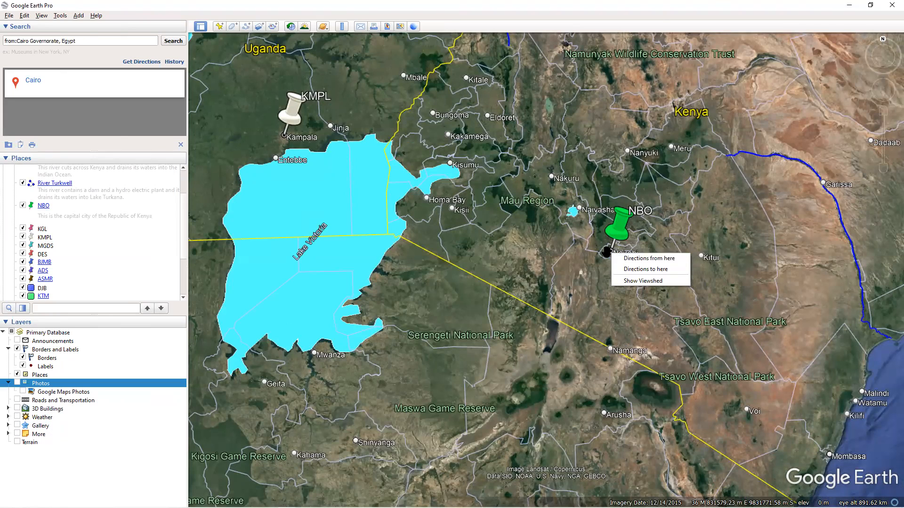
click(633, 267)
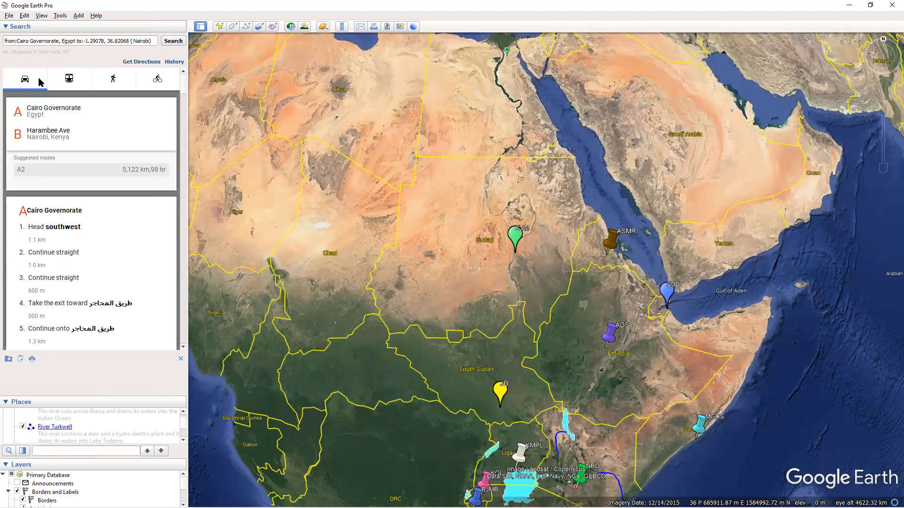
Widen the sidebar and show the public transit option for the Cairo Governorate to Nairobi route in an enlarged results area.
drag(188, 115, 300, 122)
drag(188, 125, 351, 135)
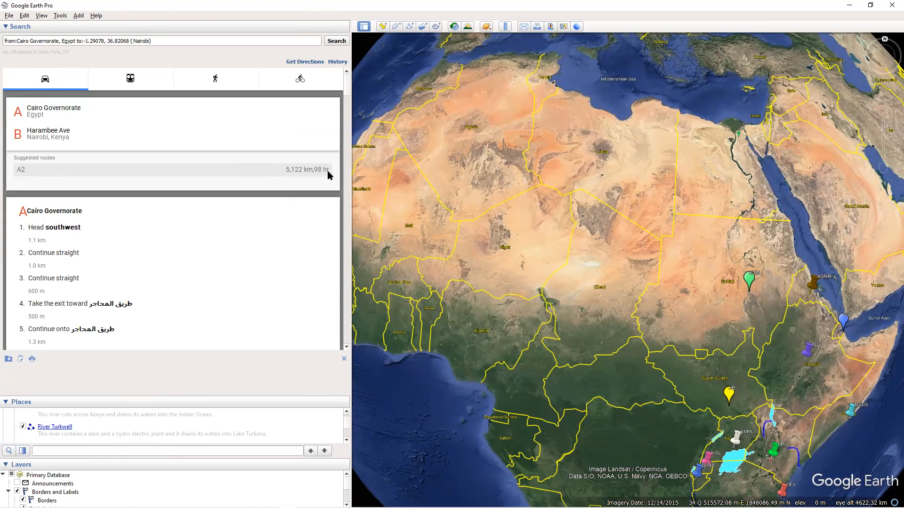
click(132, 83)
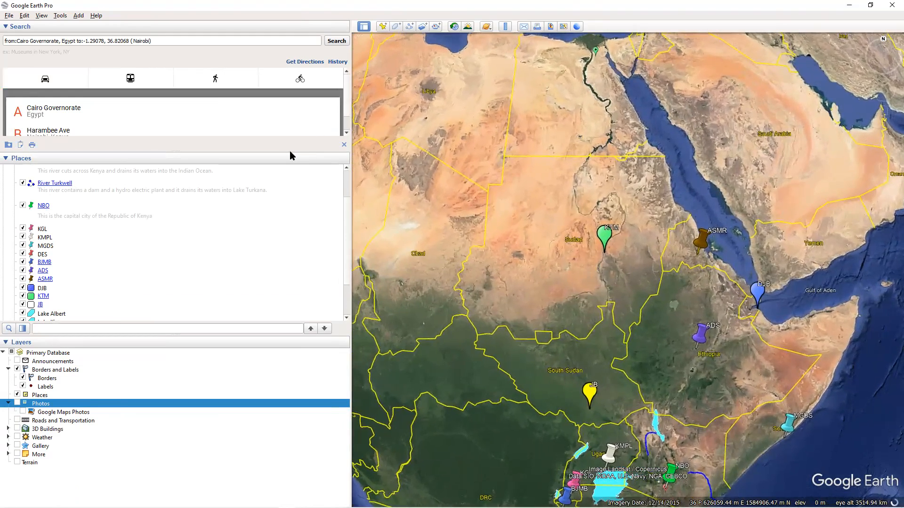
drag(289, 147, 289, 218)
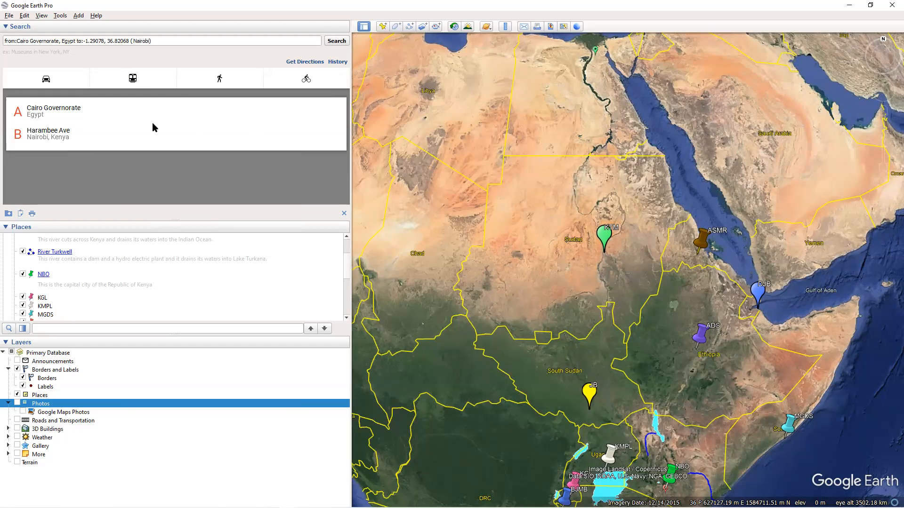
Show the walking directions from Cairo Governorate to Nairobi and view the "Slight right onto Elwasla" step on the map.
click(225, 79)
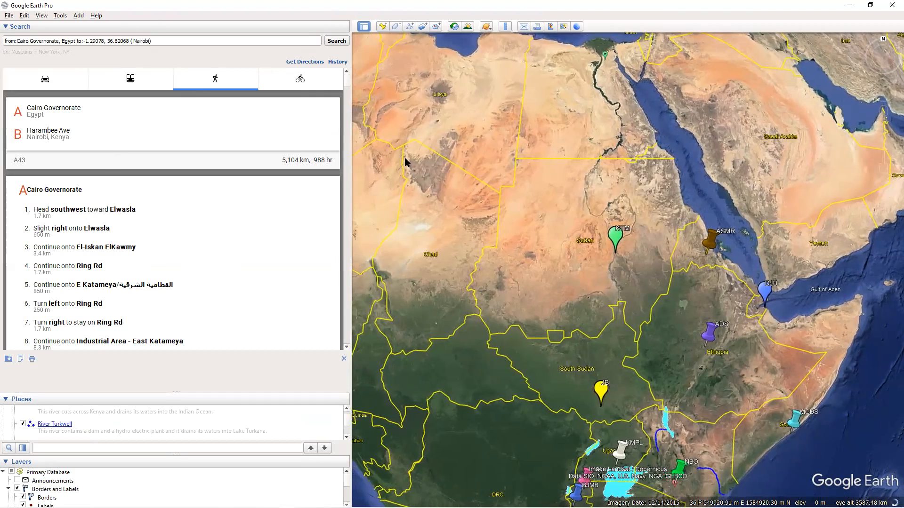
drag(346, 84, 347, 96)
scroll(347, 96, up, 10)
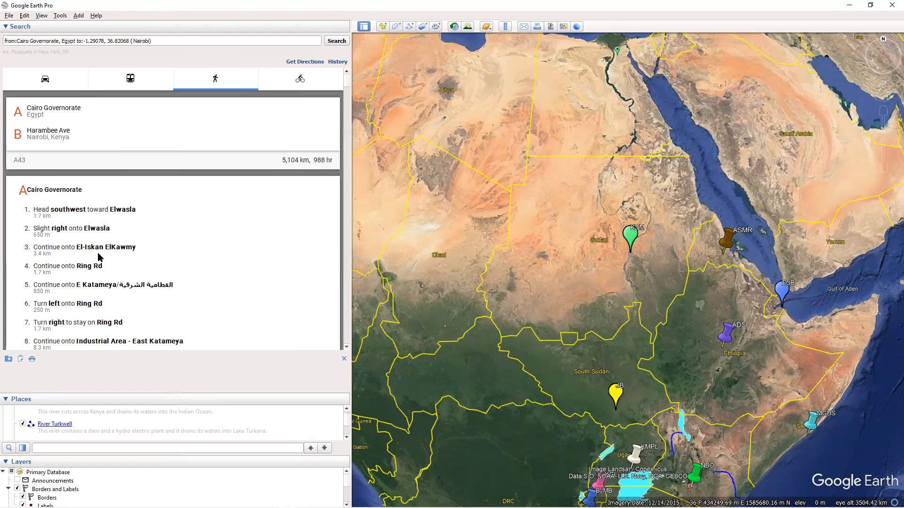
scroll(99, 256, down, 1)
scroll(100, 256, down, 6)
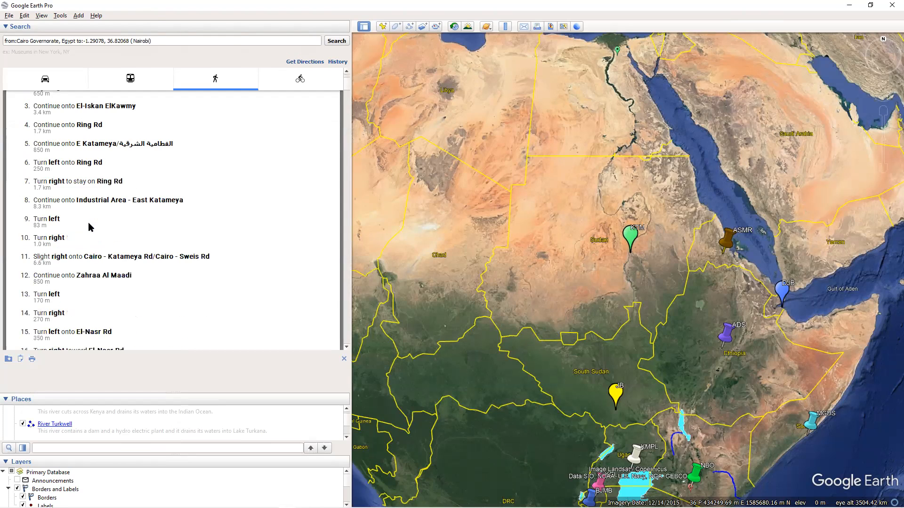
scroll(89, 228, up, 6)
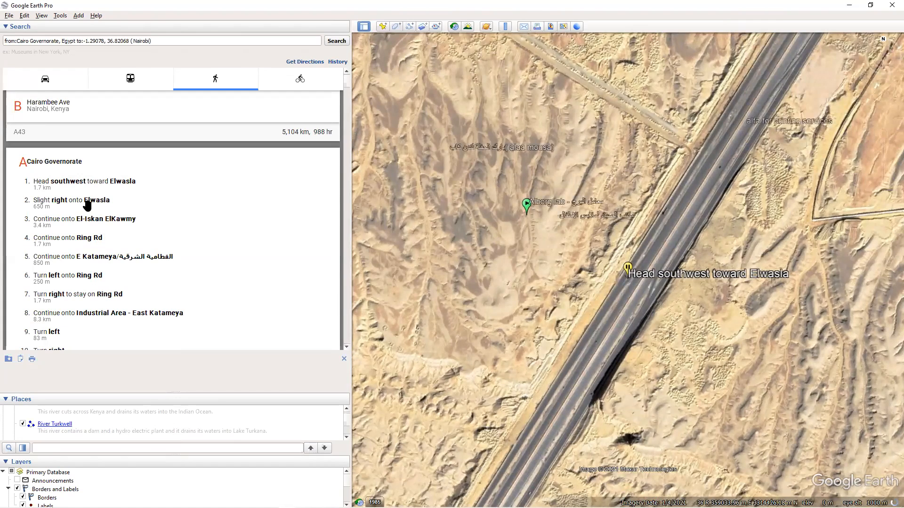
click(84, 204)
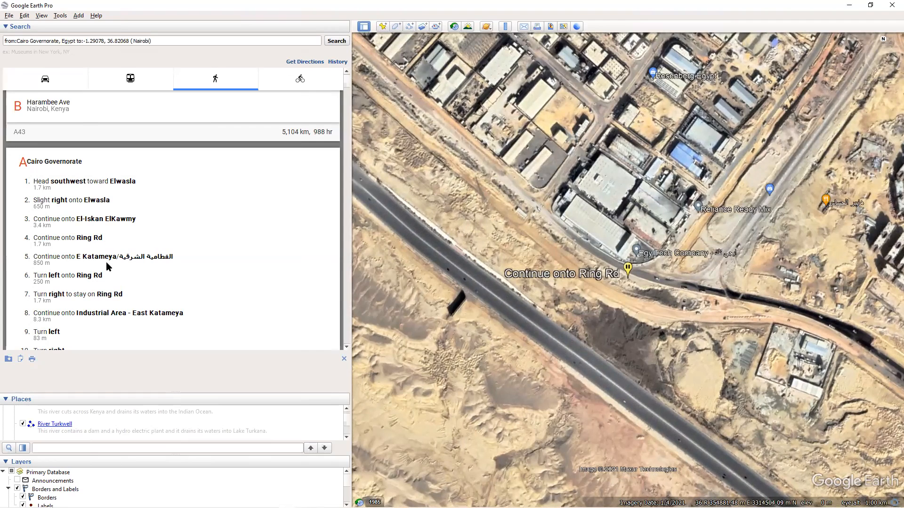
Examine the walking directions down to Harambee Ave and view step 556, "Continue onto Holy Family - Lolduga - Sochoi Rd", on the map.
scroll(61, 329, down, 10)
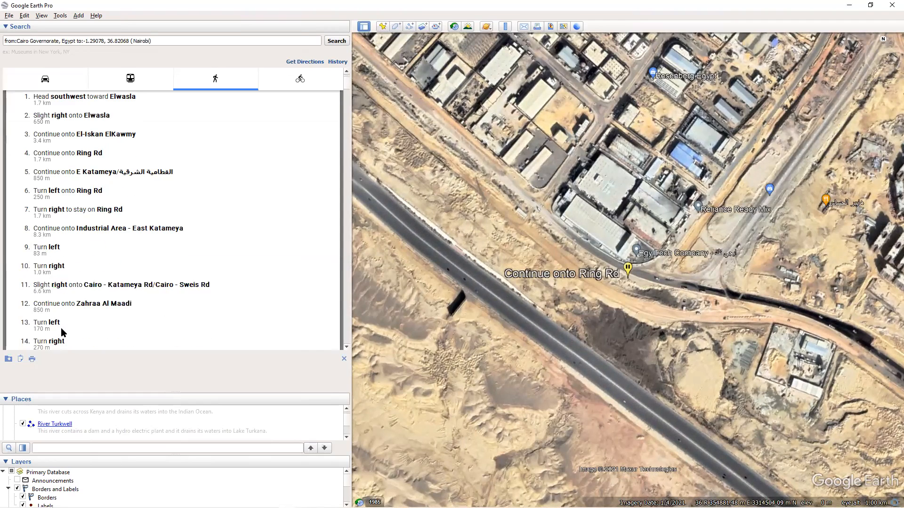
scroll(61, 328, down, 3)
drag(346, 94, 334, 360)
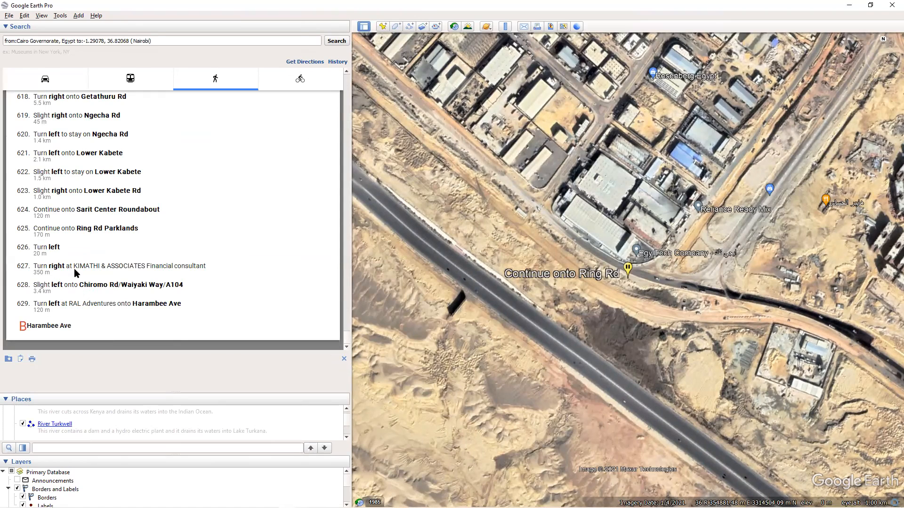
scroll(75, 268, up, 5)
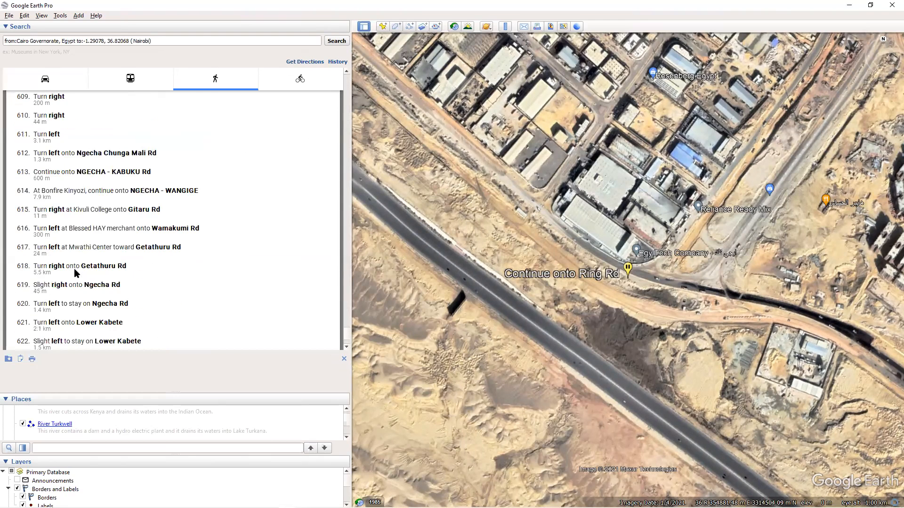
scroll(74, 270, up, 4)
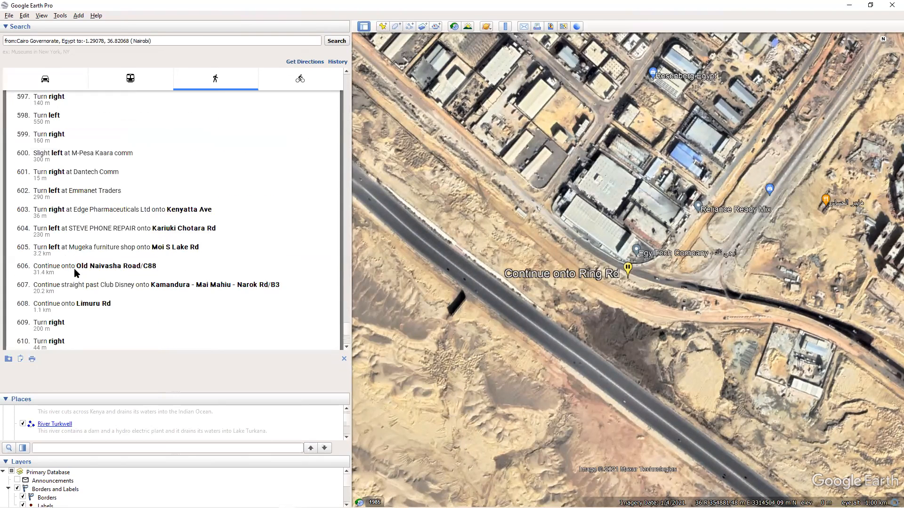
scroll(75, 273, up, 3)
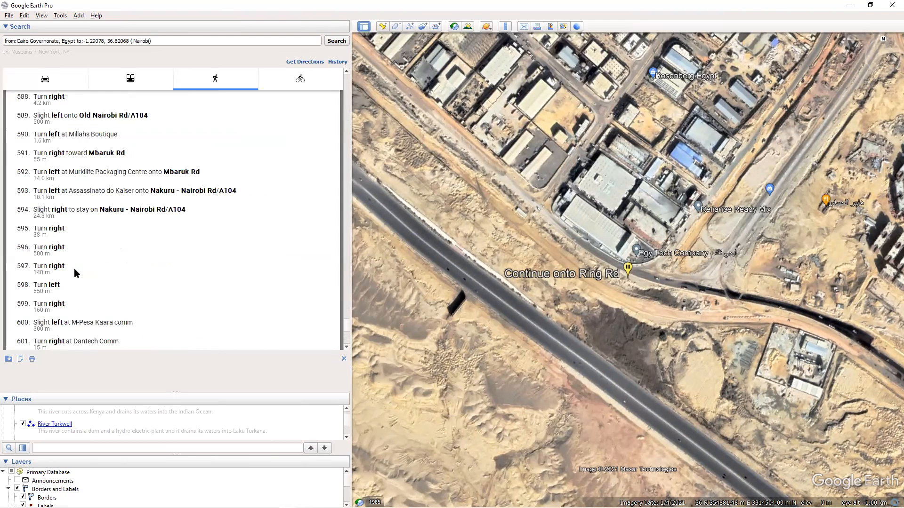
scroll(75, 269, up, 3)
scroll(74, 272, up, 8)
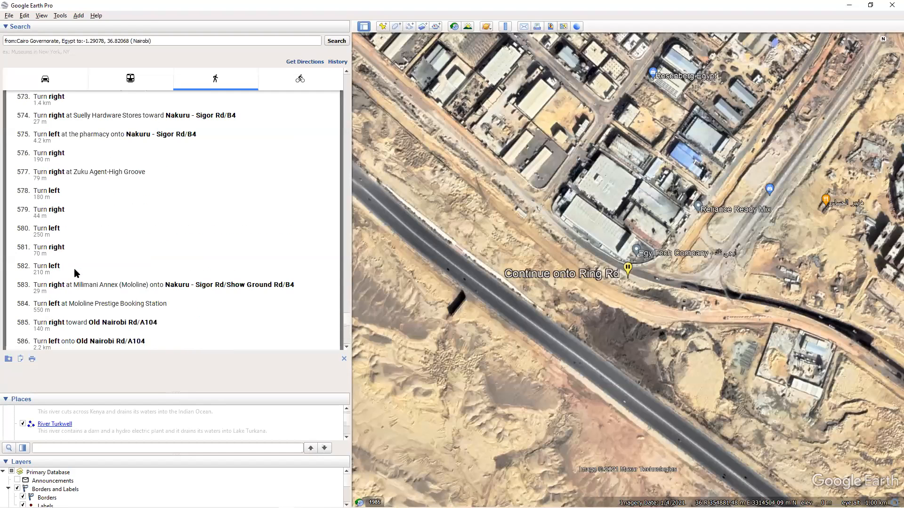
scroll(74, 272, up, 5)
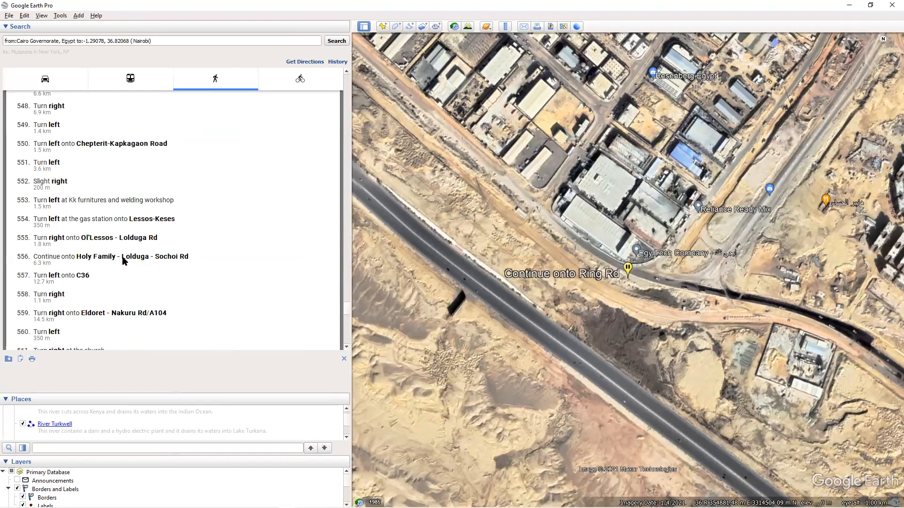
click(125, 260)
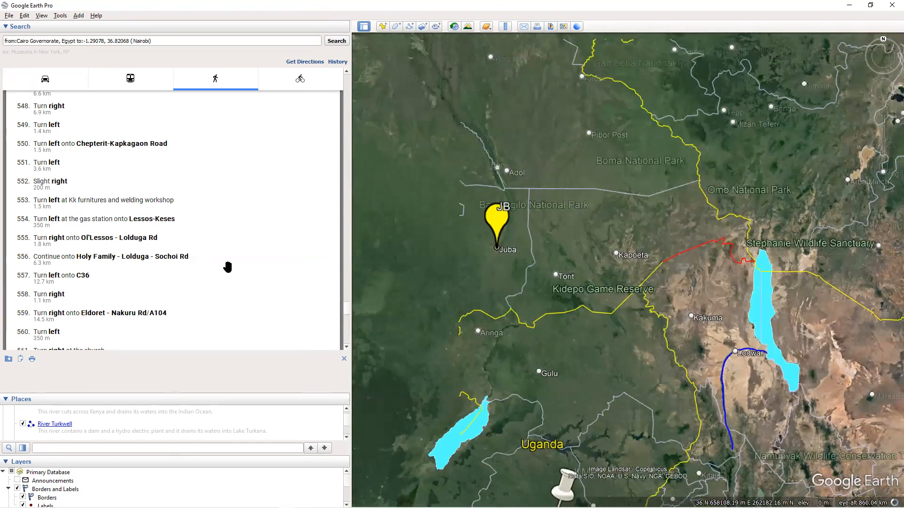
Check the cycling option for the Cairo Governorate to Nairobi route and return to the driving directions.
click(287, 82)
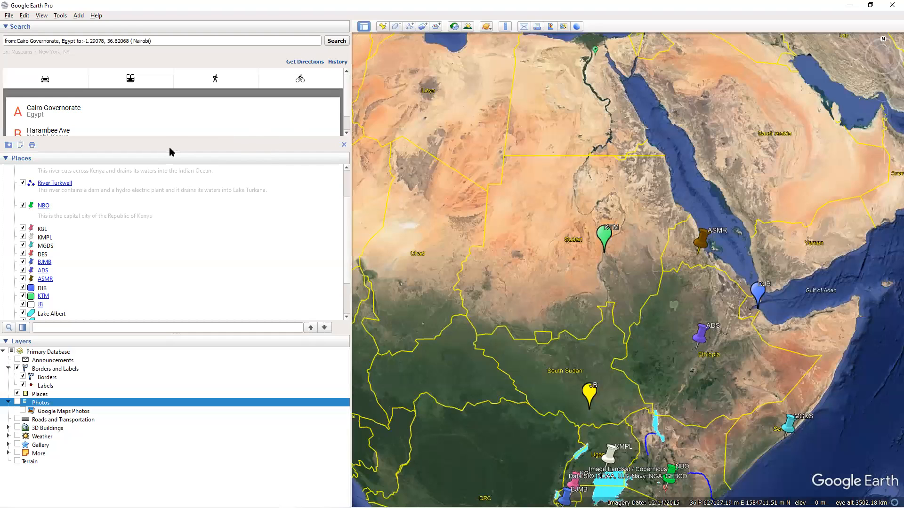
drag(175, 152, 179, 285)
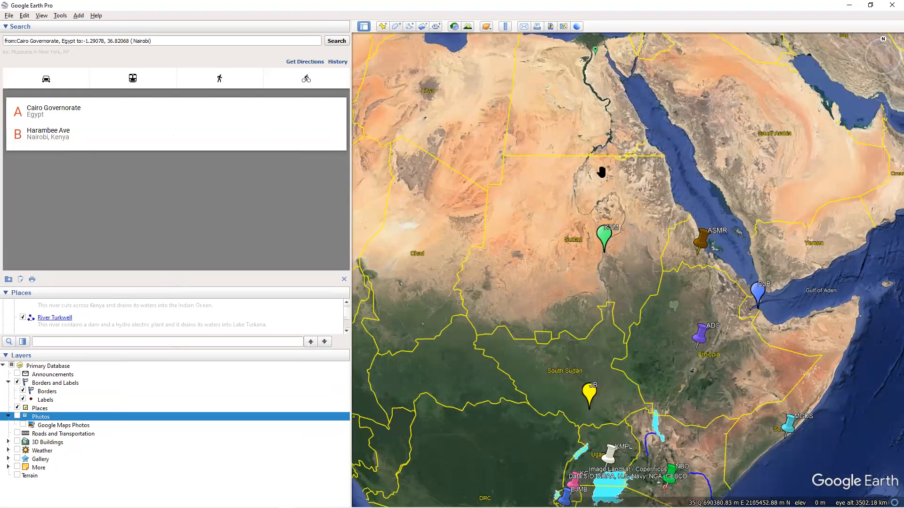
click(305, 78)
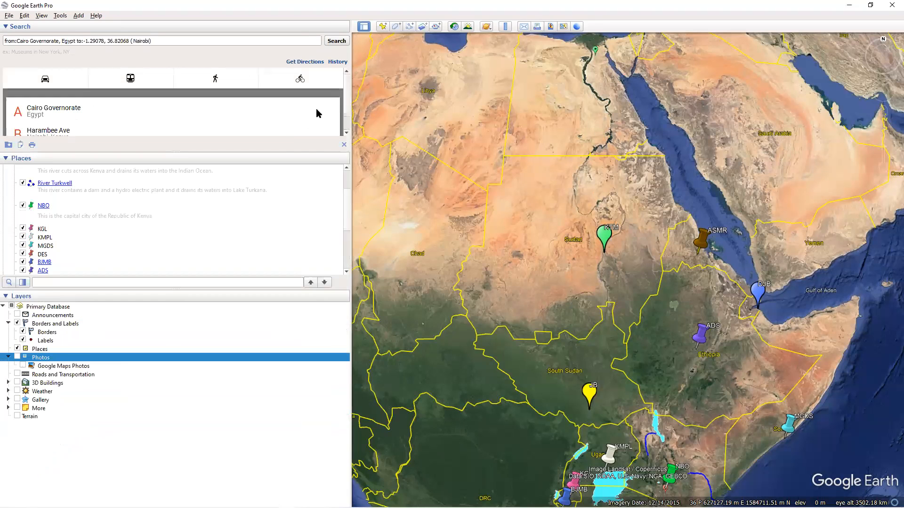
scroll(298, 132, down, 1)
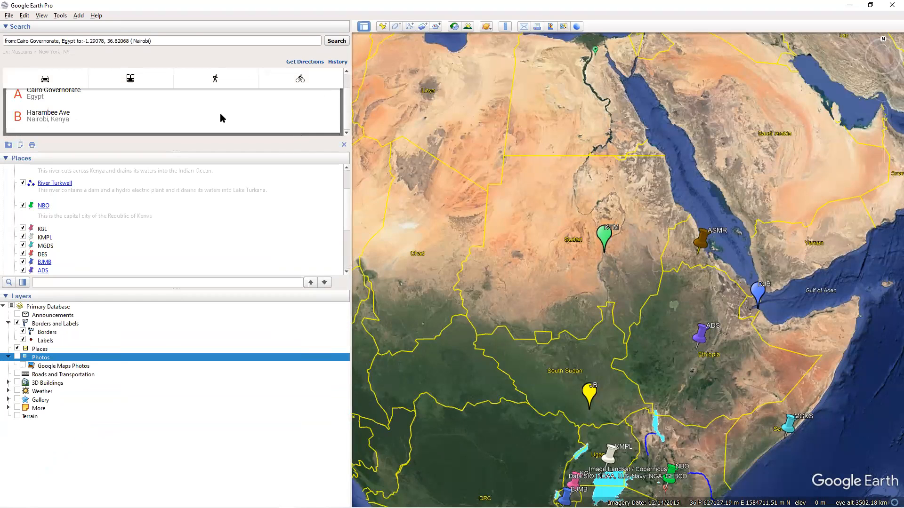
click(45, 79)
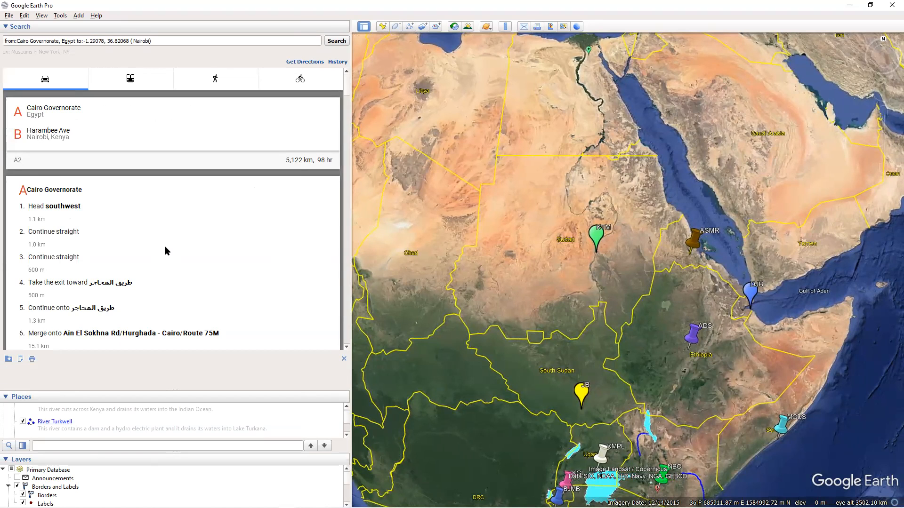
Get driving directions from the NBO placemark in Nairobi to the MGDS placemark in Mogadishu.
drag(506, 329, 496, 251)
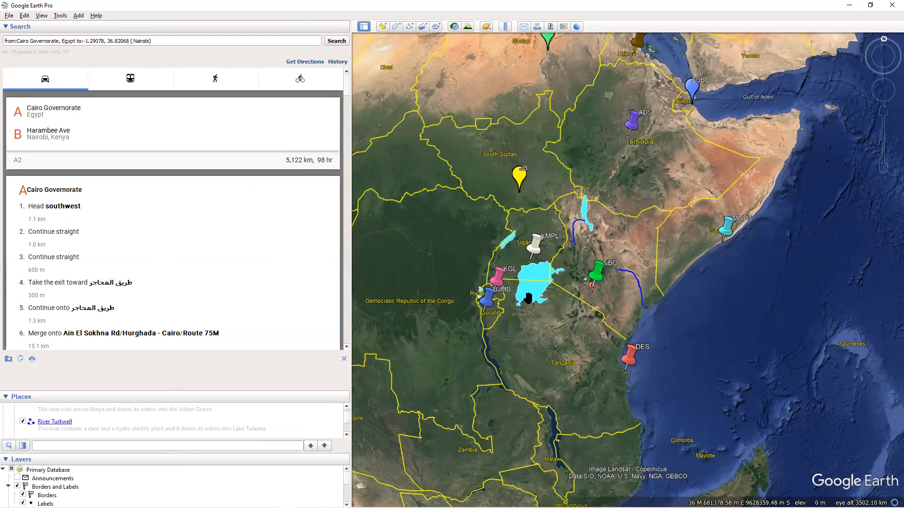
right_click(598, 269)
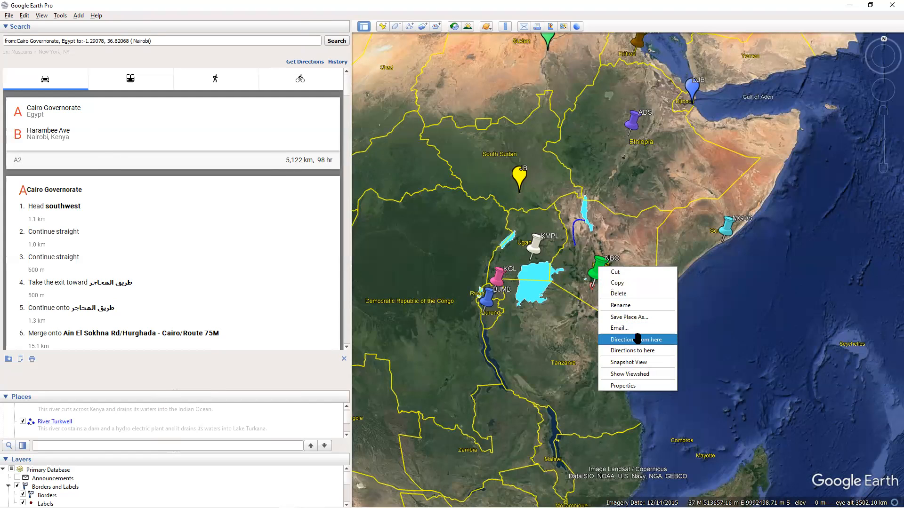
key(Return)
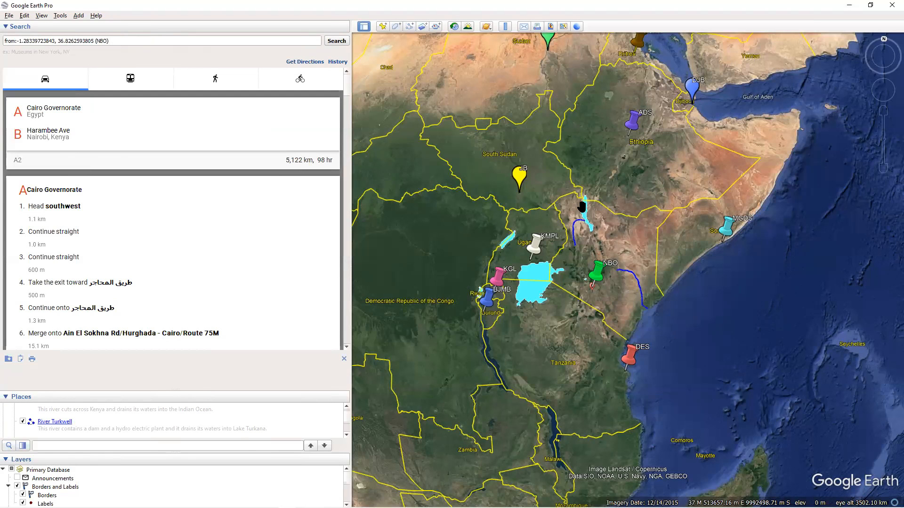
right_click(728, 228)
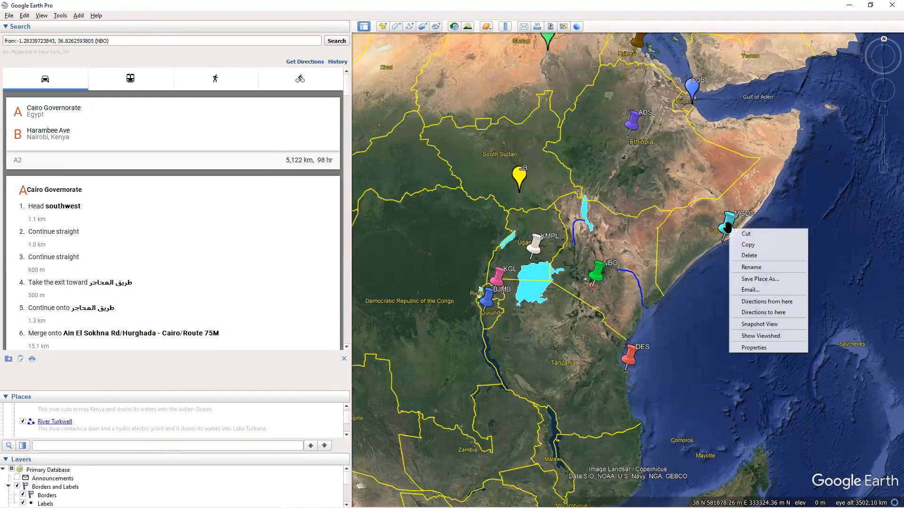
click(763, 312)
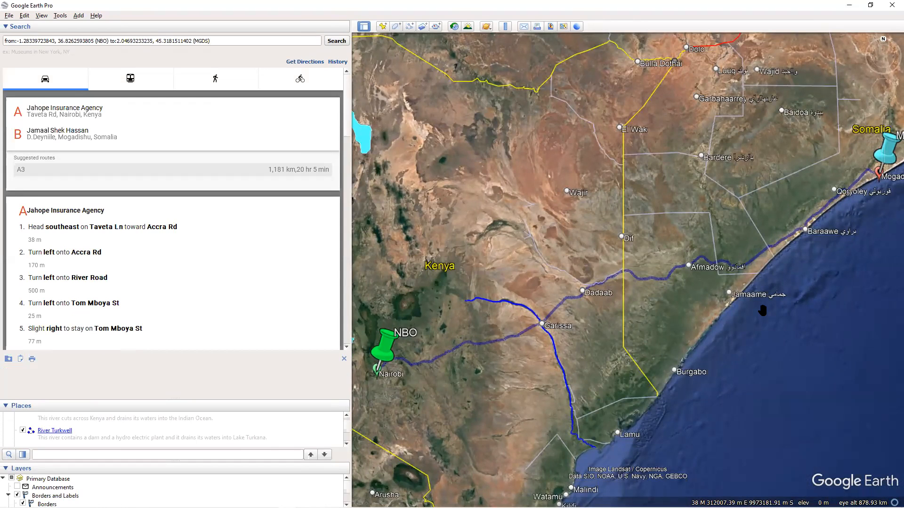
Examine the driving route on the map from Nairobi through Garissa and Dadaab to Mogadishu.
scroll(563, 345, up, 2)
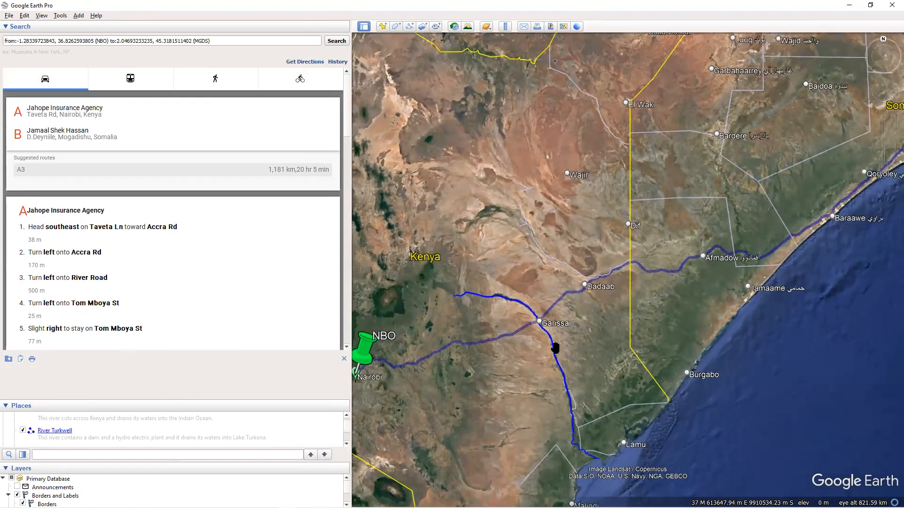
drag(457, 376, 513, 349)
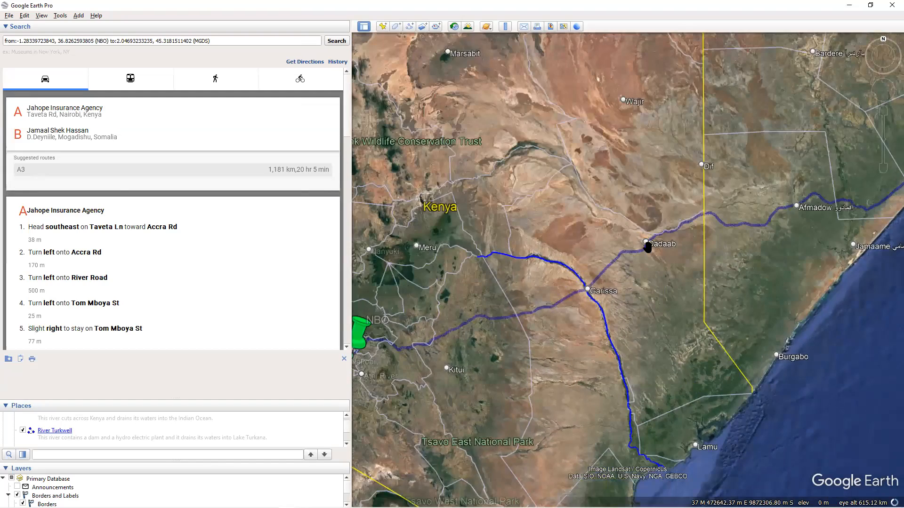
drag(746, 256, 618, 318)
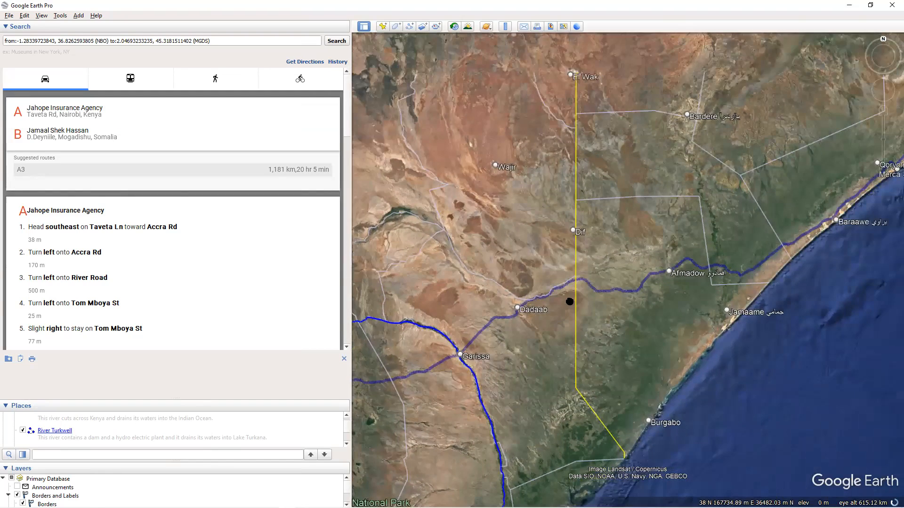
drag(749, 251, 694, 261)
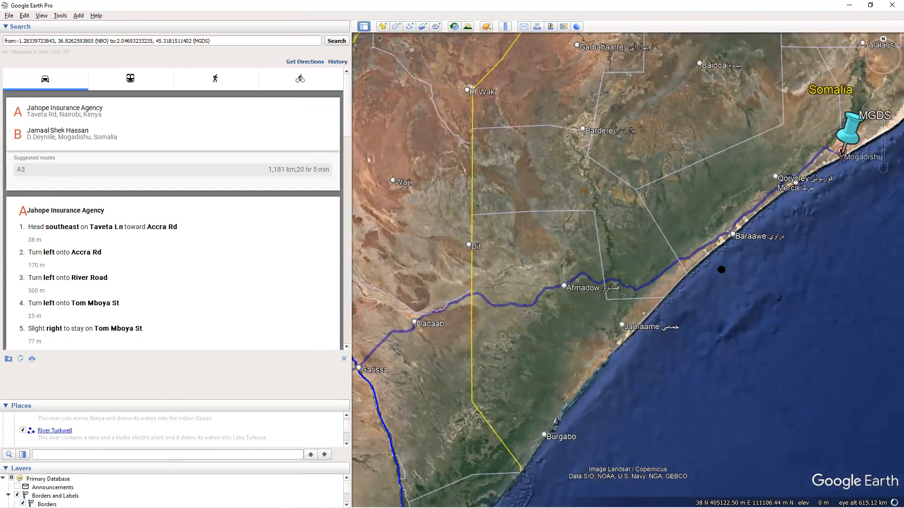
drag(786, 199, 675, 255)
scroll(675, 255, up, 3)
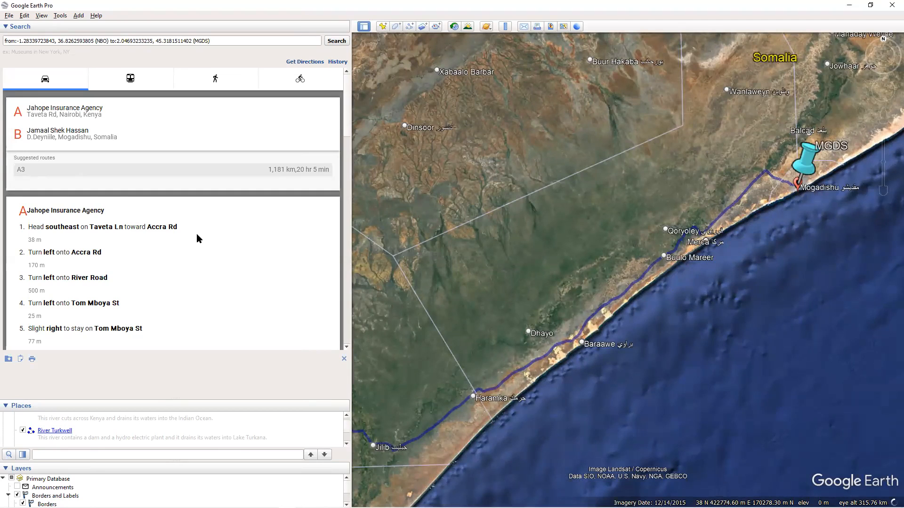
Show the whole suggested A3 route on the map and read its driving directions through to the destination.
click(23, 170)
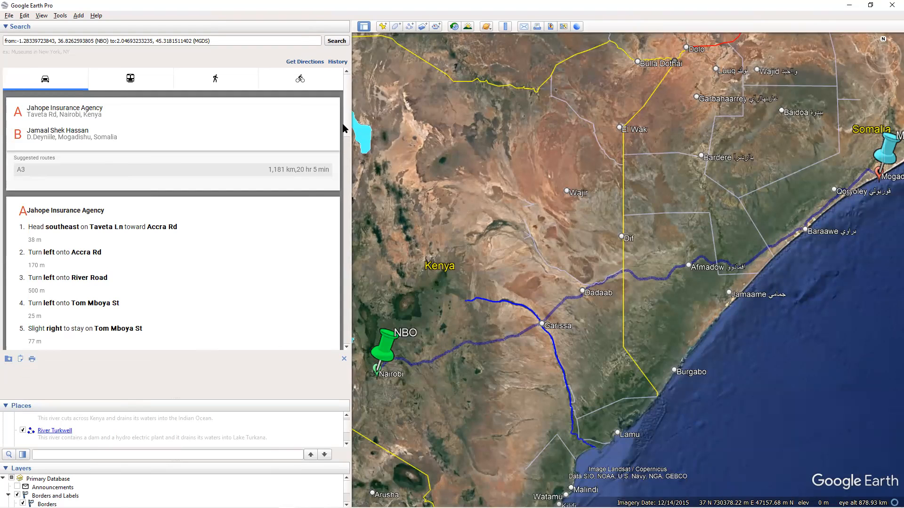
drag(345, 110, 347, 78)
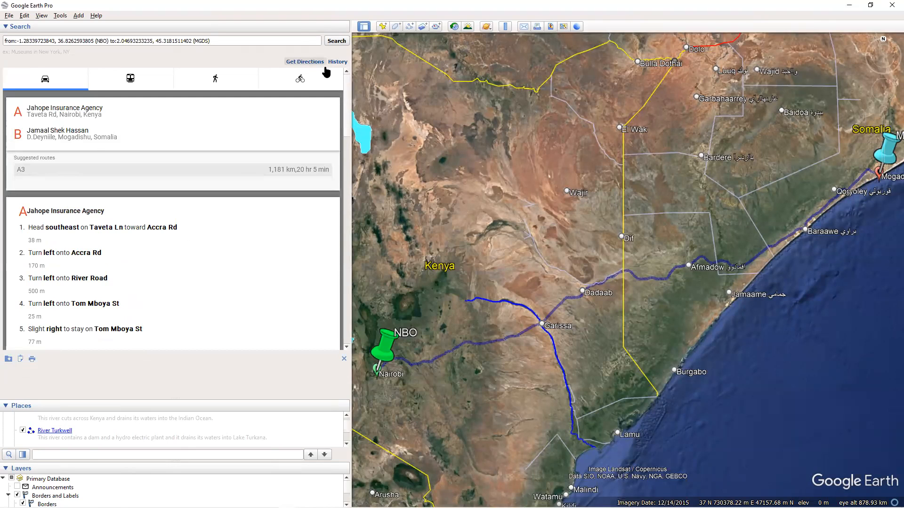
drag(347, 93, 317, 348)
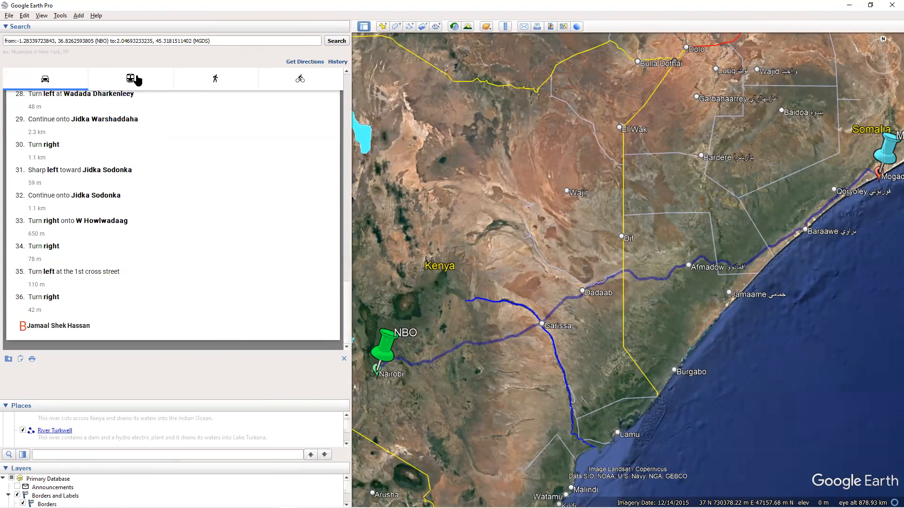
Get new driving directions using typed place names, with Nairobi as the start and Mogadishu as the destination.
click(298, 64)
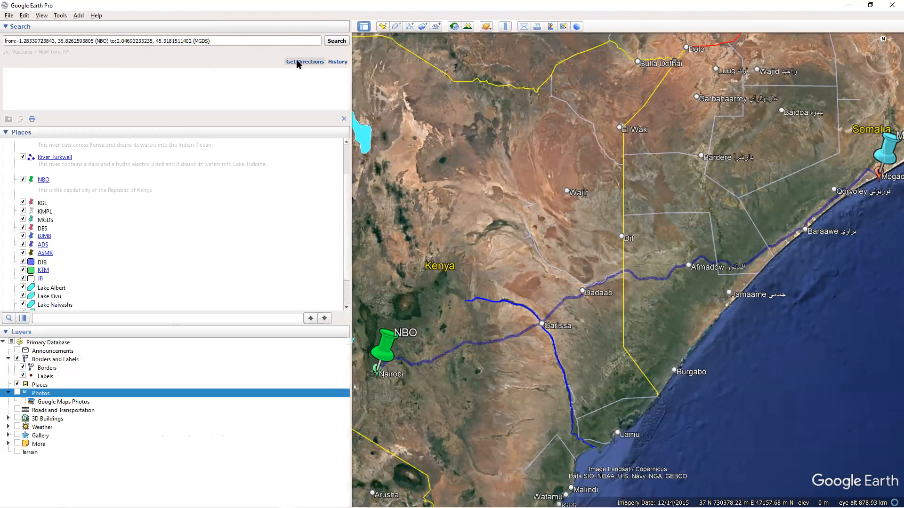
click(43, 86)
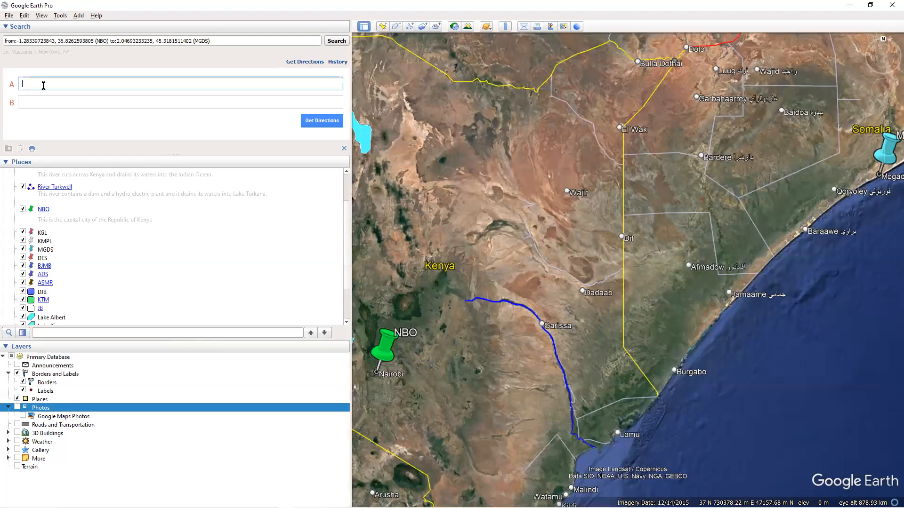
click(387, 345)
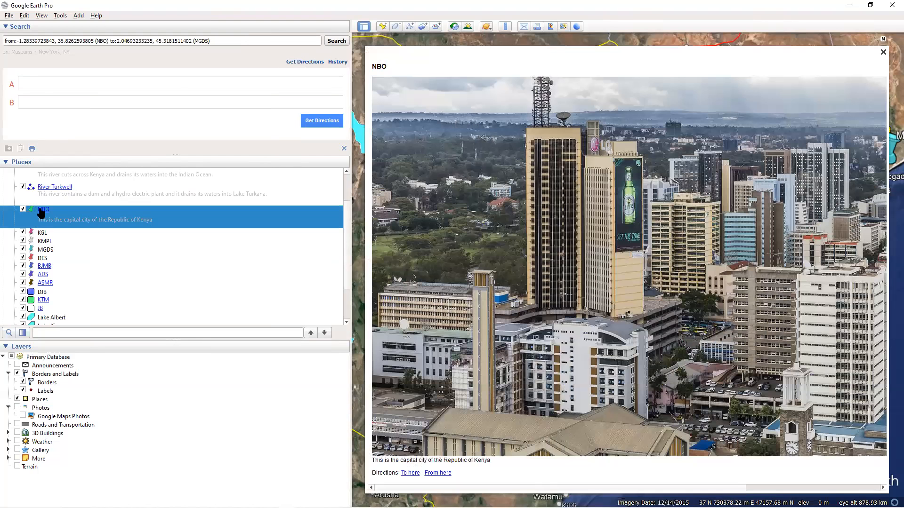
click(38, 83)
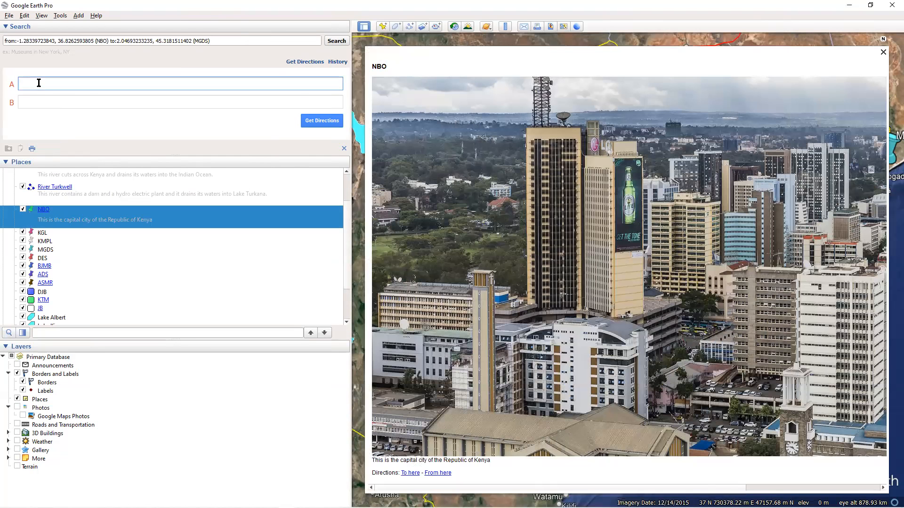
text(Nairob)
click(48, 101)
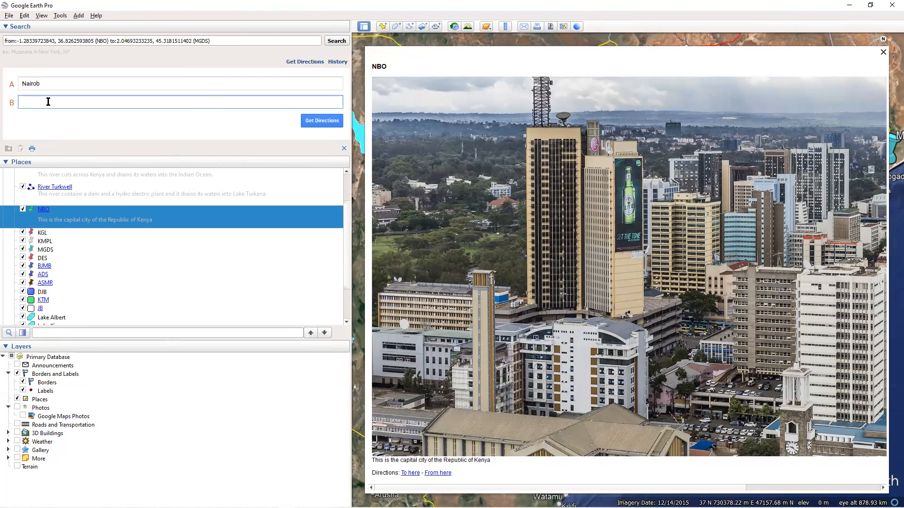
click(121, 85)
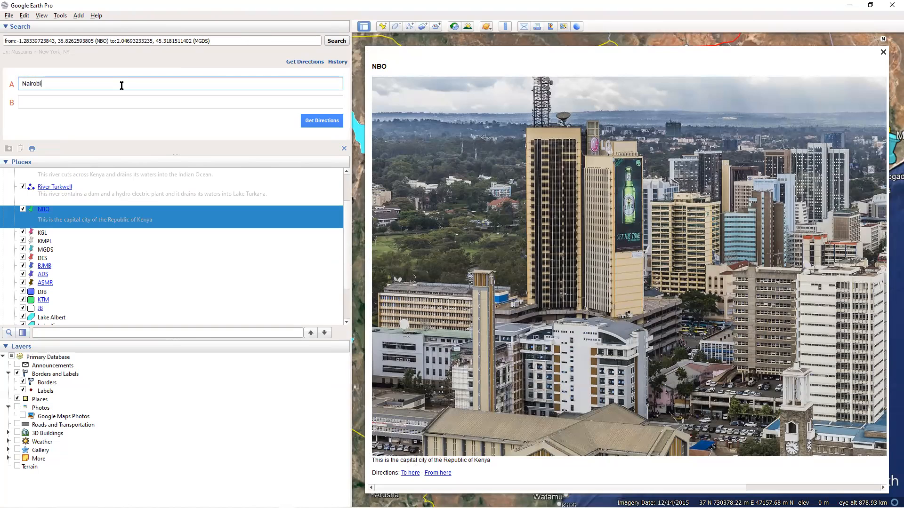
click(109, 102)
text(Mogadish)
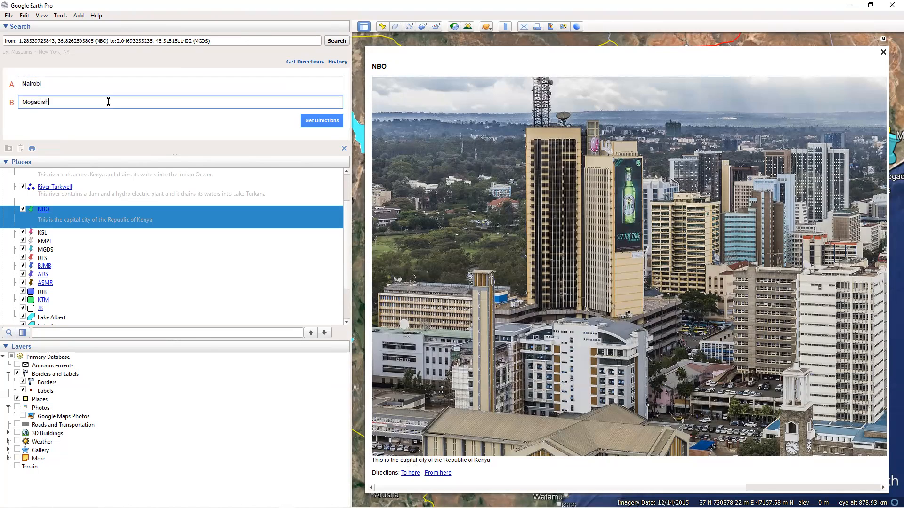
text(u)
click(313, 121)
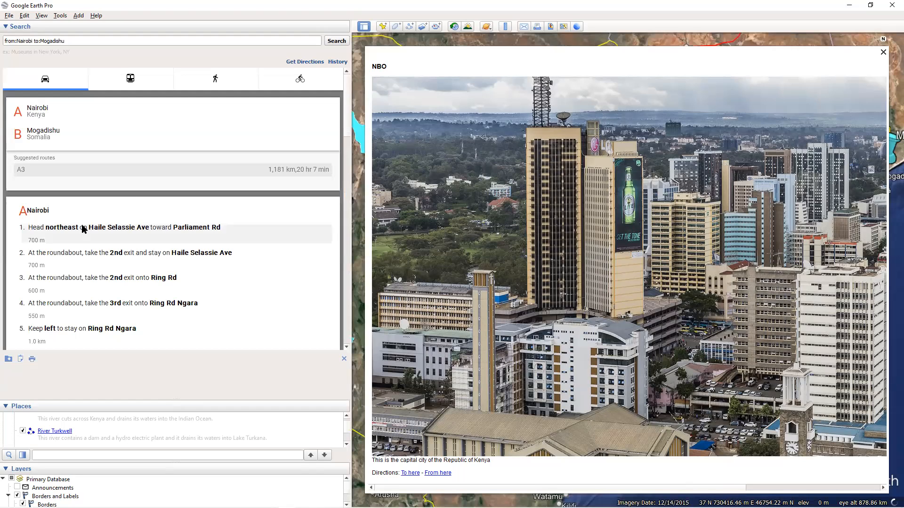
Read the driving directions through to Mogadishu and save the route to My Places.
drag(345, 97, 343, 325)
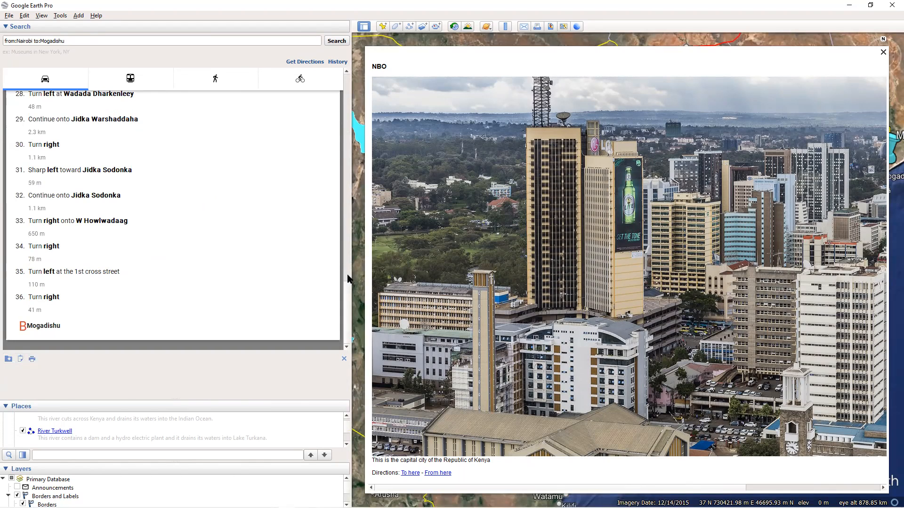
drag(348, 301, 343, 336)
drag(295, 399, 304, 212)
scroll(245, 339, up, 2)
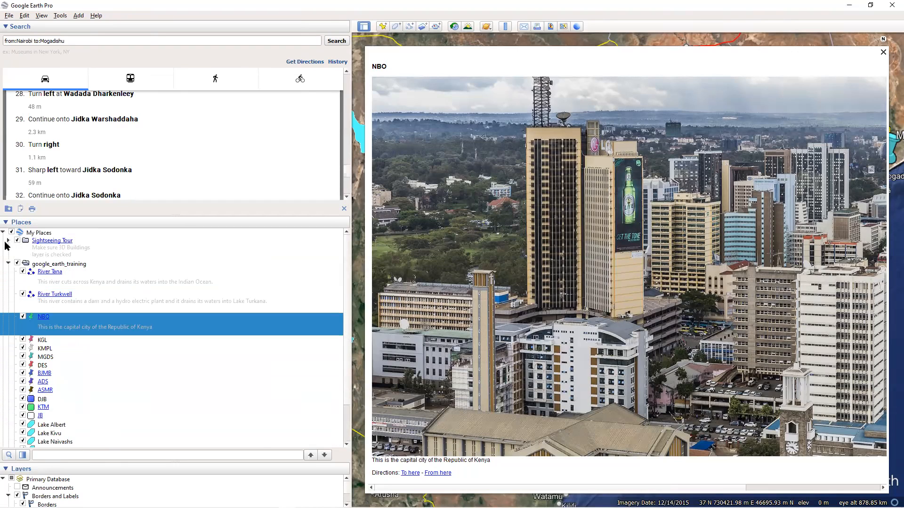
Collapse the google_earth_training folder and inspect the start and destination placemarks inside the saved A3 folder.
click(8, 264)
click(8, 272)
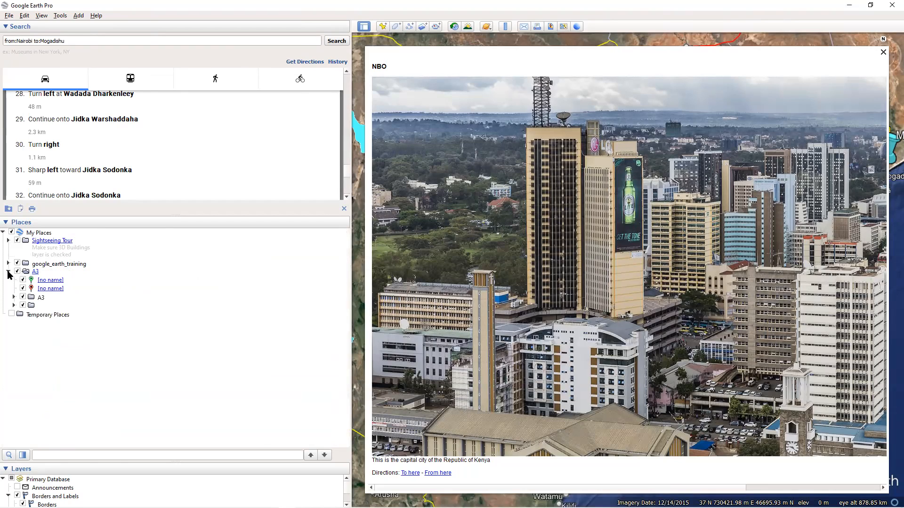
click(8, 272)
click(8, 272)
click(45, 283)
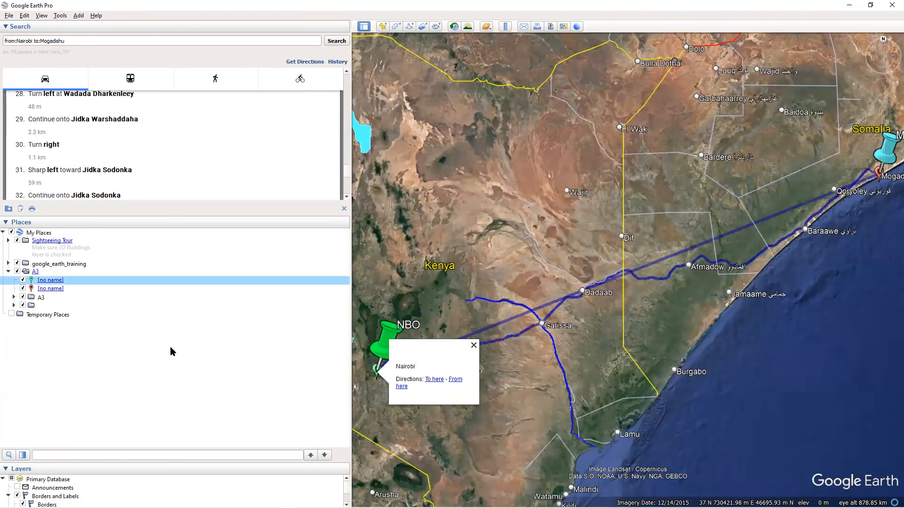
click(51, 289)
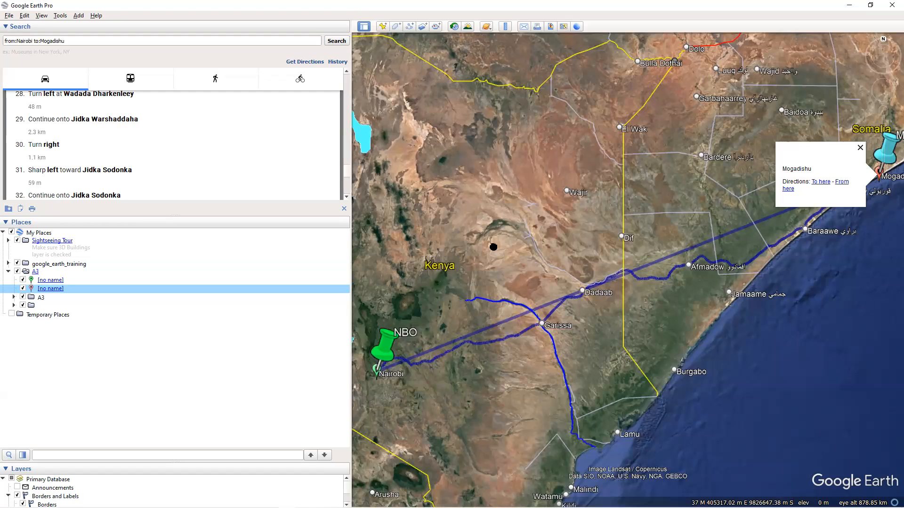
Get driving directions from the KTM placemark in Sudan to the JB placemark in South Sudan and save the route to My Places.
scroll(495, 247, down, 3)
drag(562, 219, 579, 367)
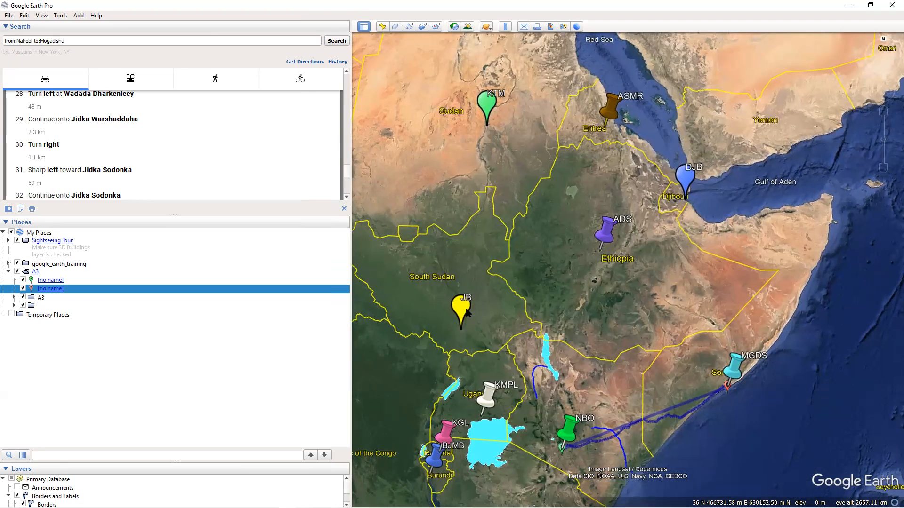
right_click(489, 100)
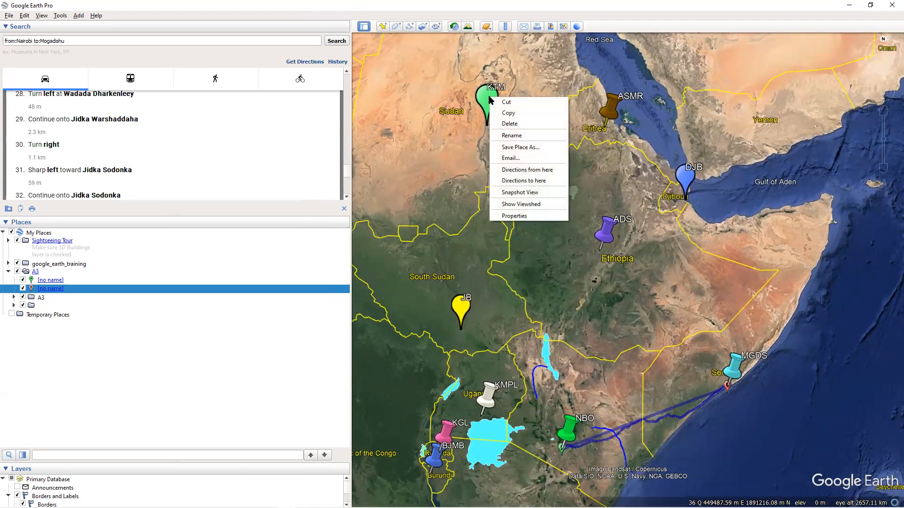
click(518, 174)
right_click(463, 301)
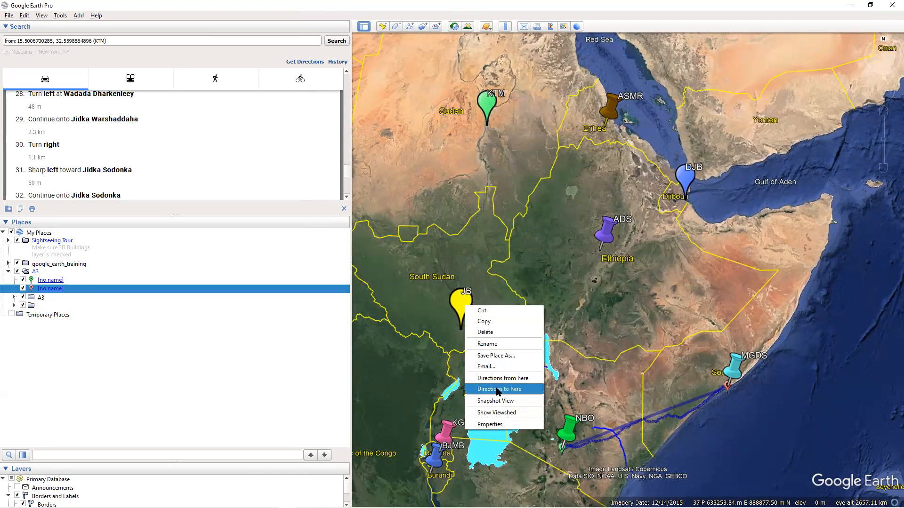
key(Return)
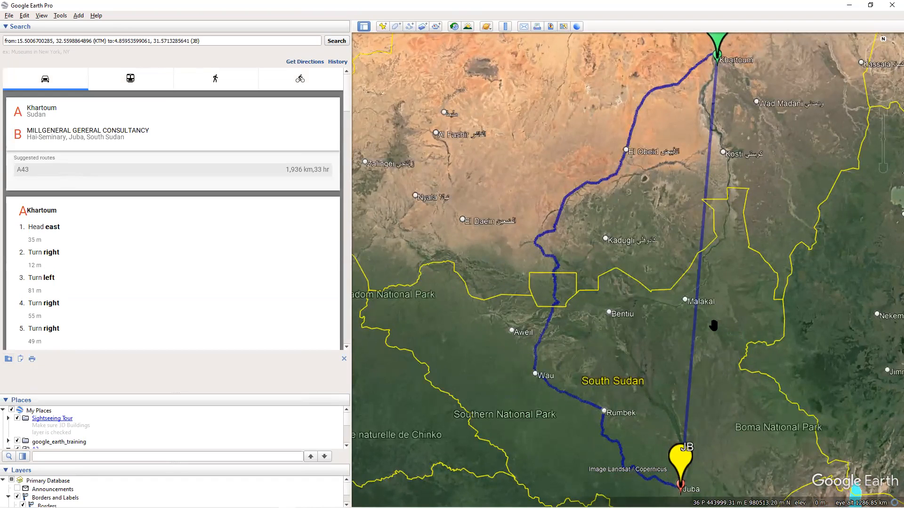
scroll(692, 315, down, 1)
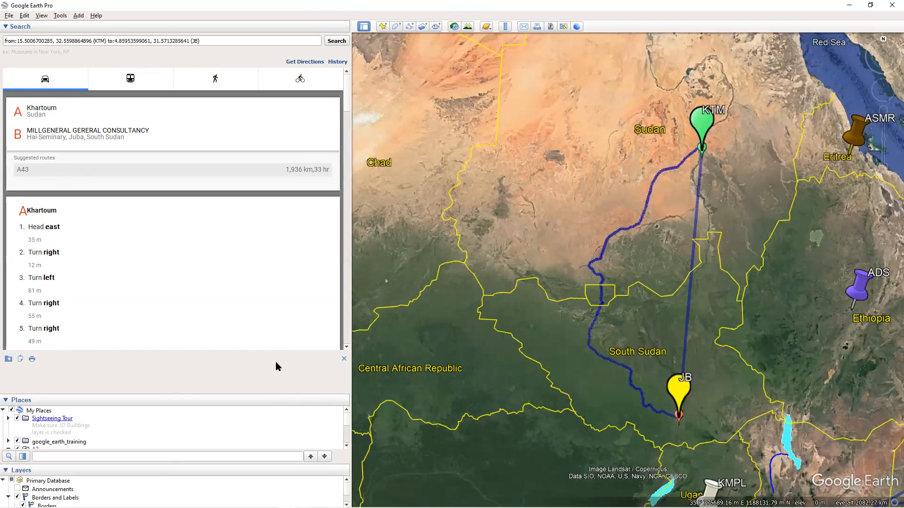
drag(282, 394, 299, 259)
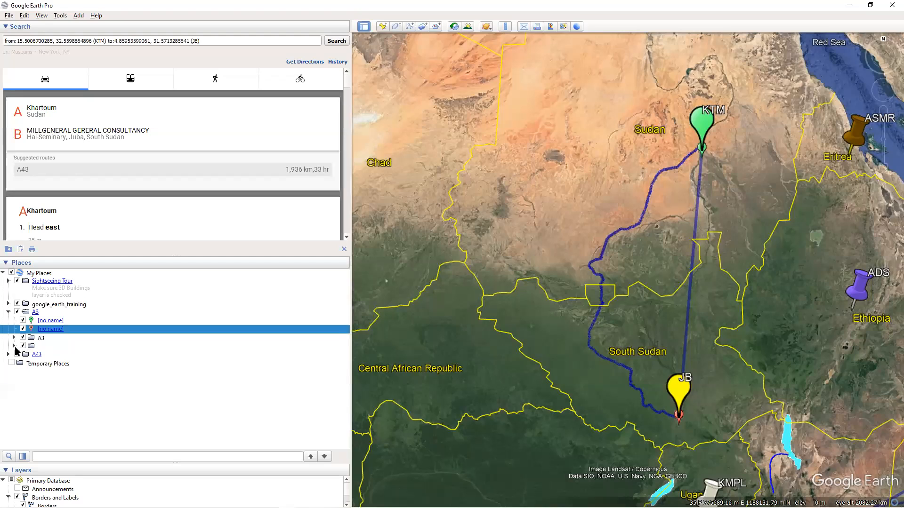
Examine the route line and turn-by-turn placemarks stored in the saved A3 folder, leaving the folder collapsed.
click(14, 346)
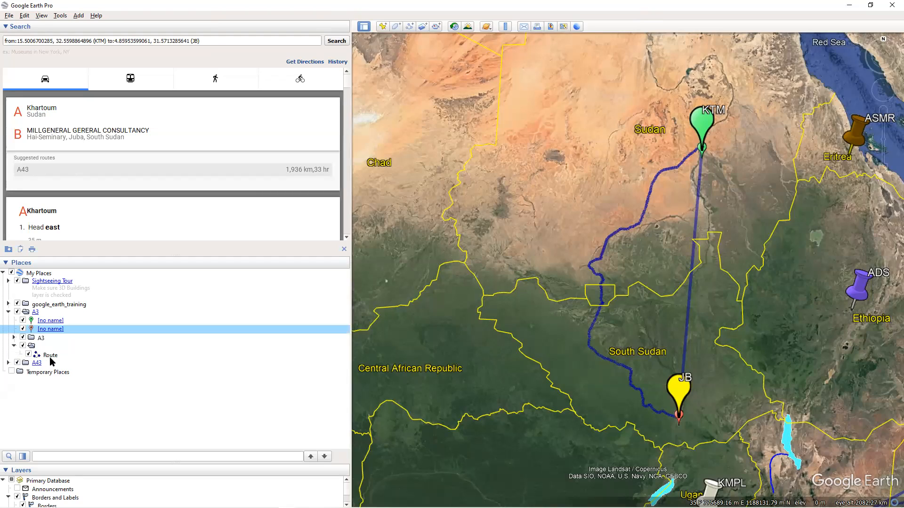
click(14, 337)
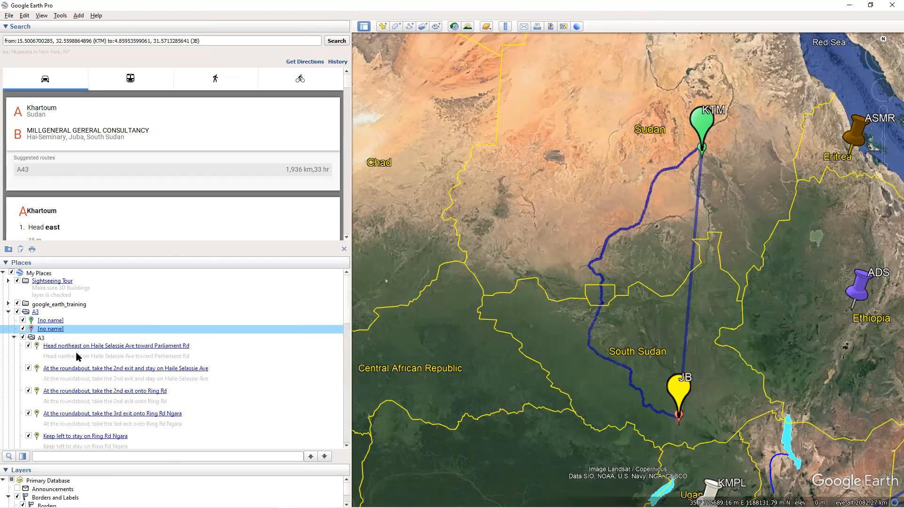
scroll(85, 360, down, 10)
scroll(87, 362, up, 10)
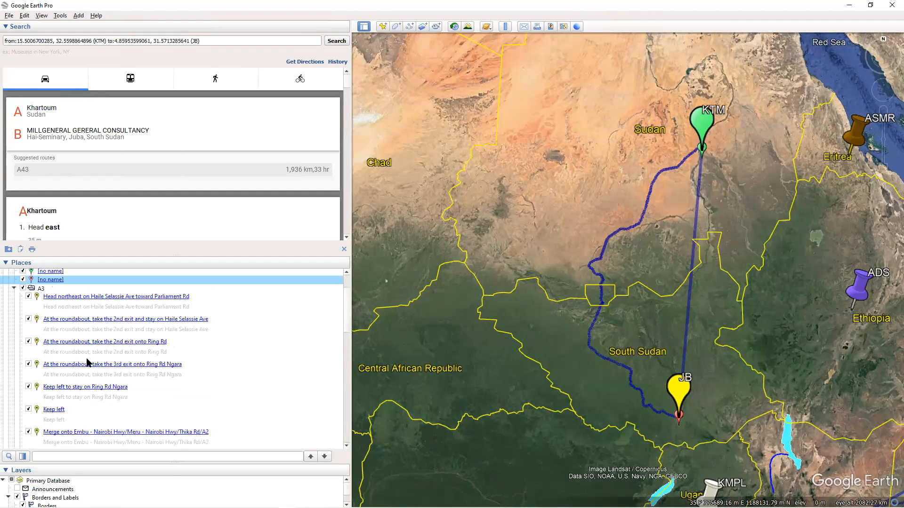
click(15, 338)
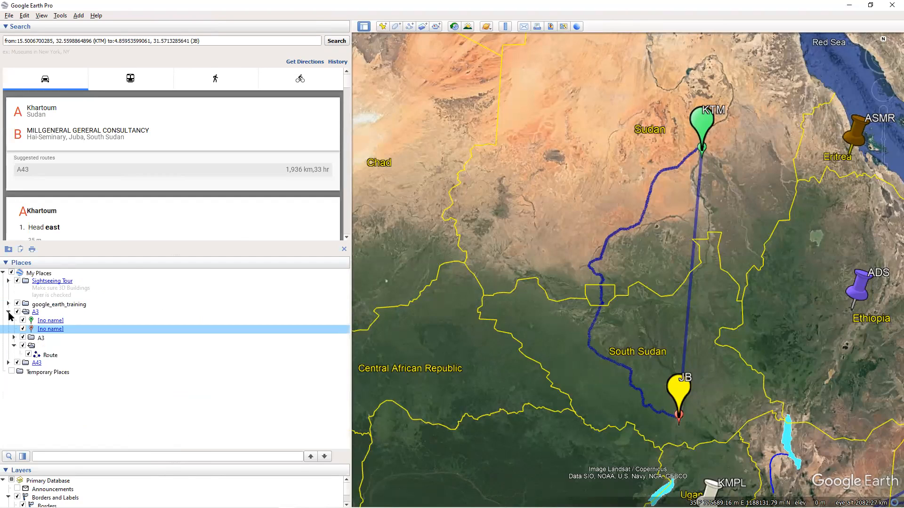
click(8, 312)
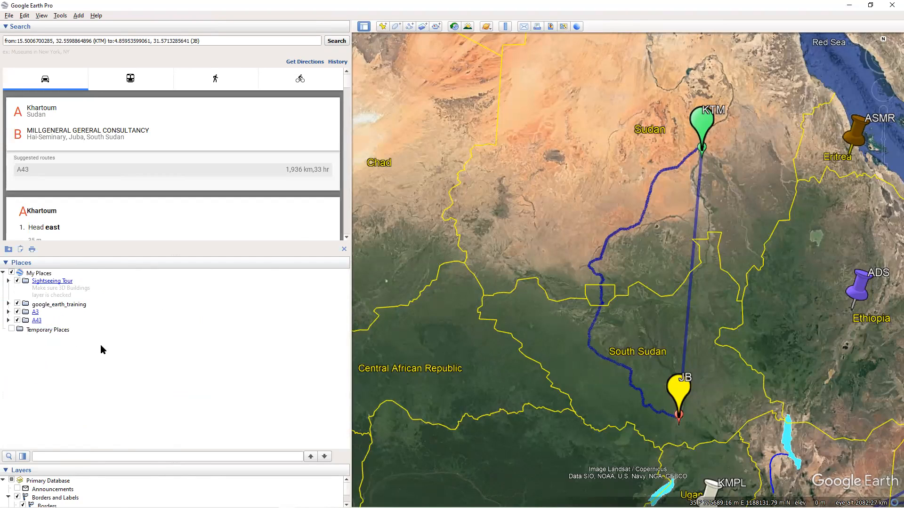
click(8, 312)
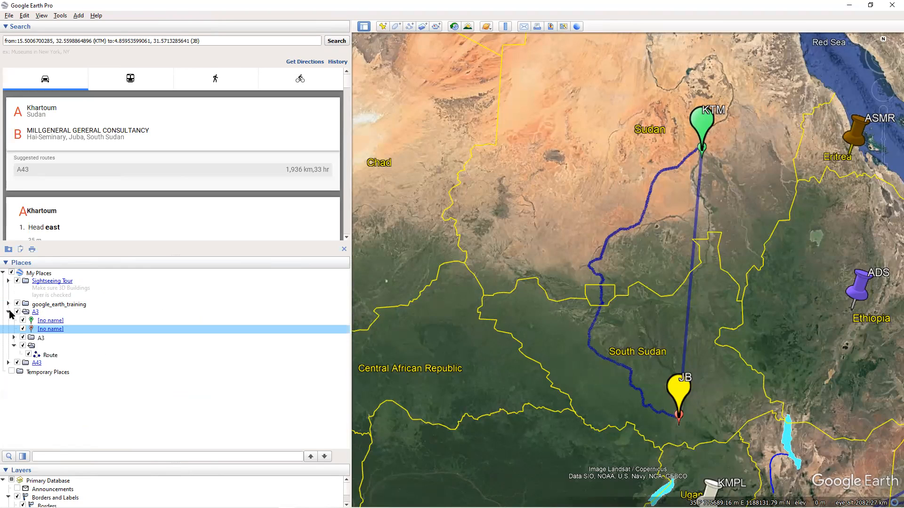
click(9, 312)
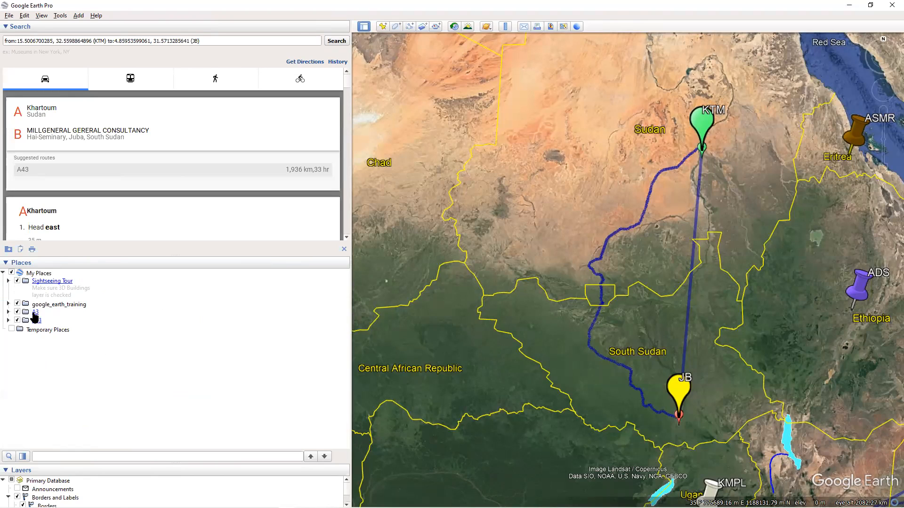
Rename the saved A3 route folder to NBO_CRO.
right_click(37, 313)
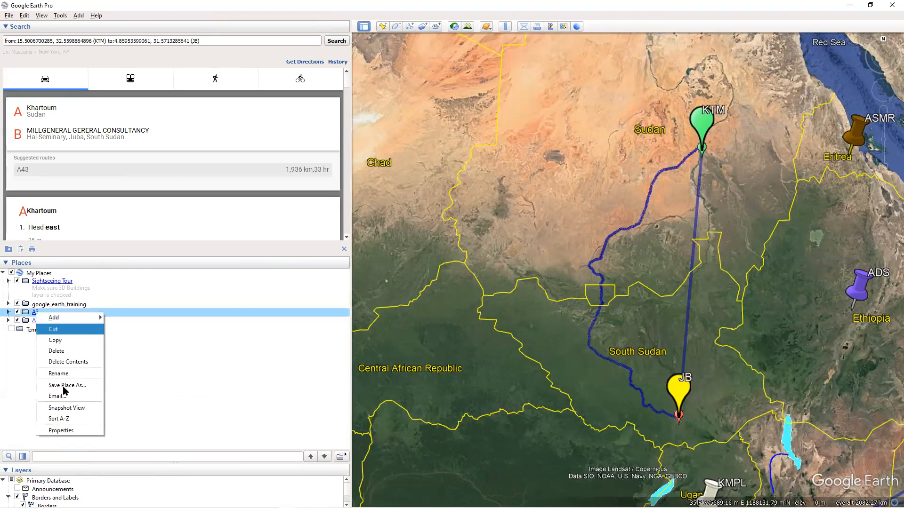
click(80, 431)
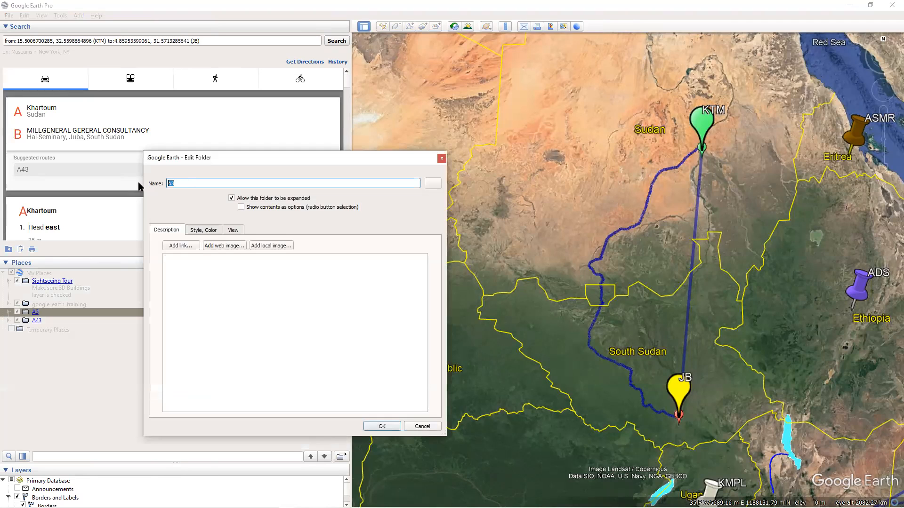
text(NBO_C)
text(RO)
click(379, 427)
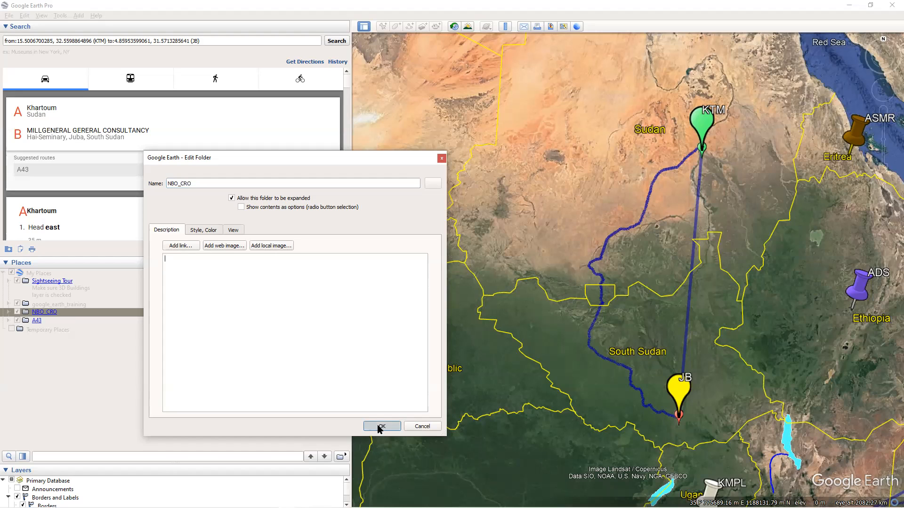
Rename the saved A43 route folder to KTM_JB.
right_click(38, 323)
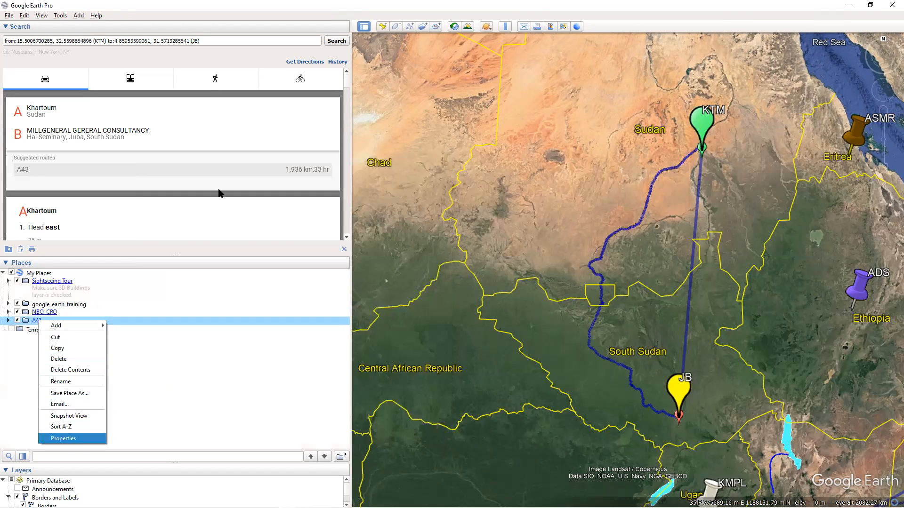
key(Return)
text(KTM_)
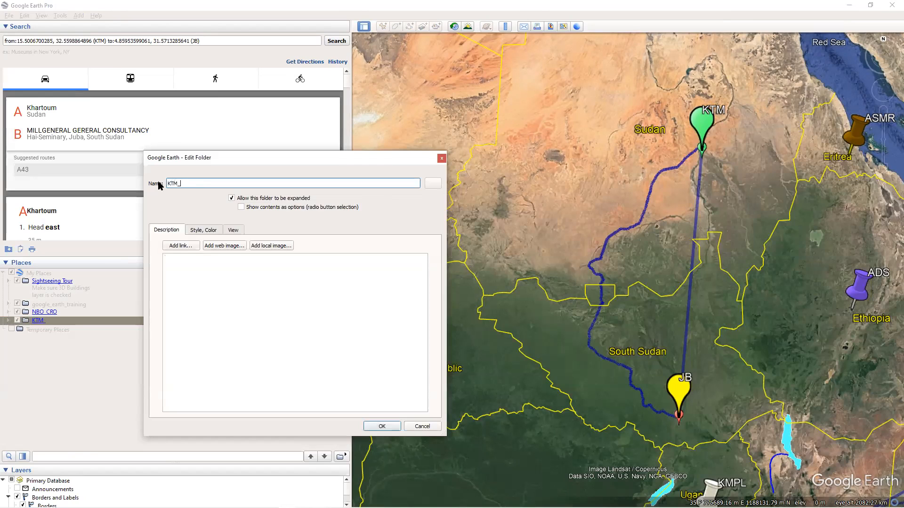
key(BackSpace)
click(382, 426)
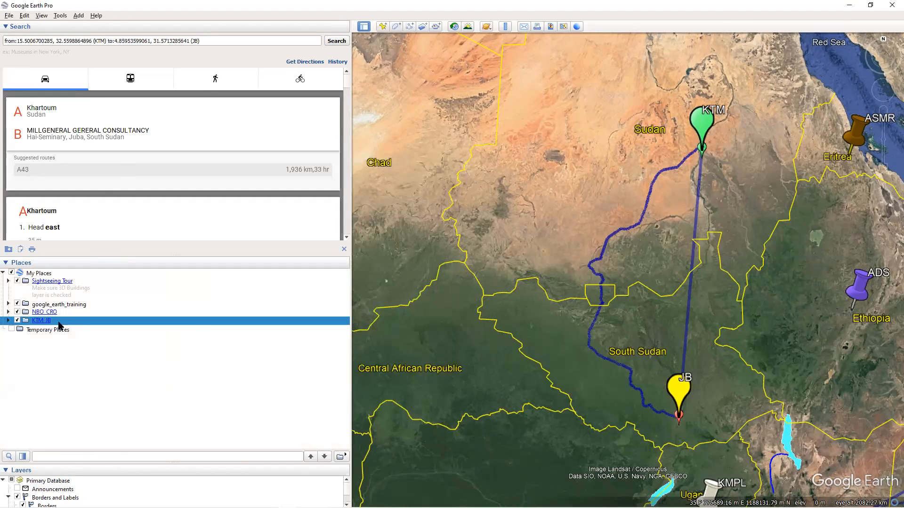
Move the NBO_CRO and KTM_JB route folders into the google_earth_training folder and check its contents.
drag(35, 319, 42, 312)
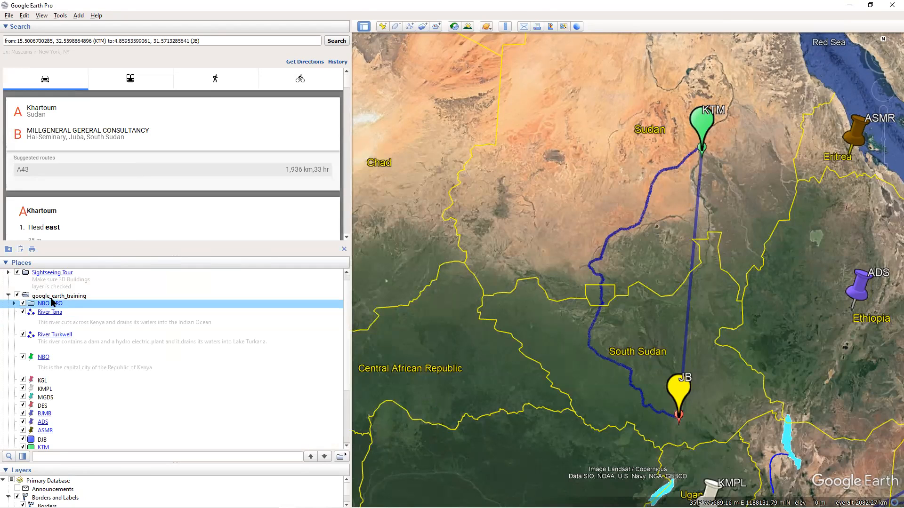
click(8, 295)
drag(39, 315, 47, 306)
click(9, 304)
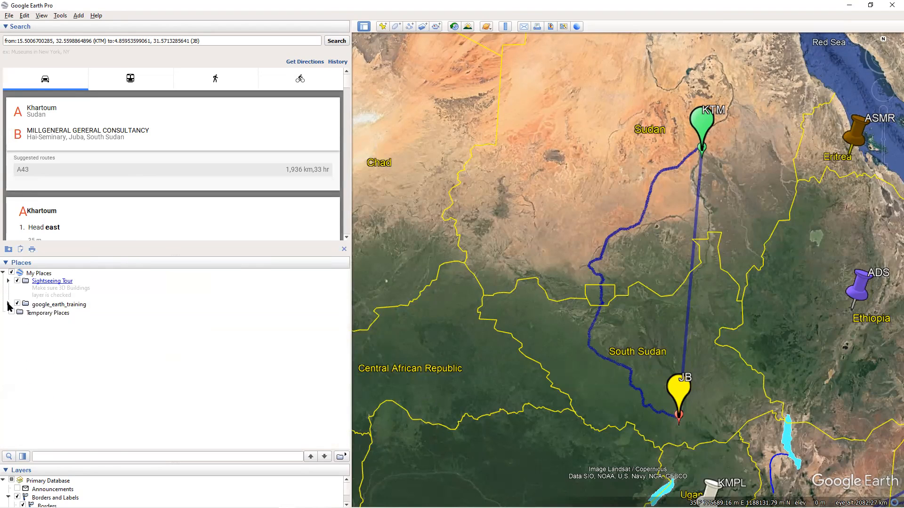
click(9, 303)
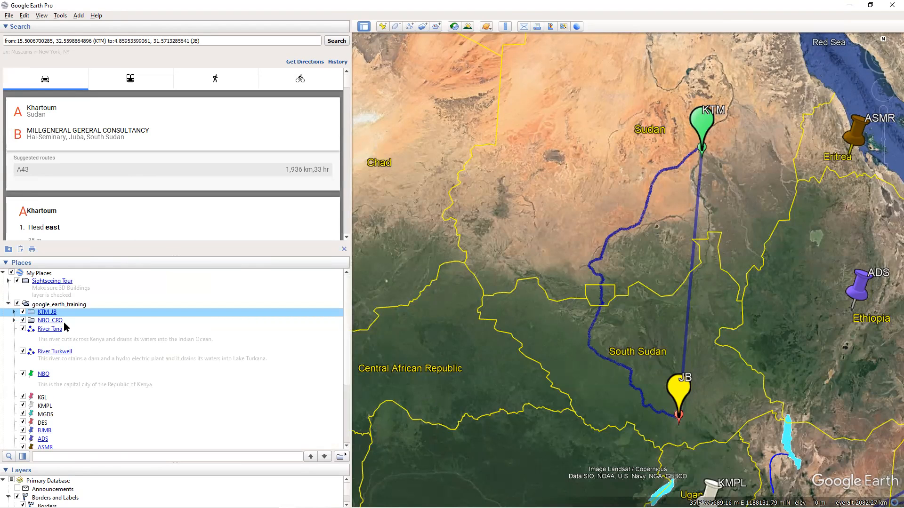
Open the search history and clear all of its entries.
scroll(45, 382, down, 3)
scroll(45, 383, up, 3)
scroll(46, 383, up, 1)
scroll(495, 276, down, 3)
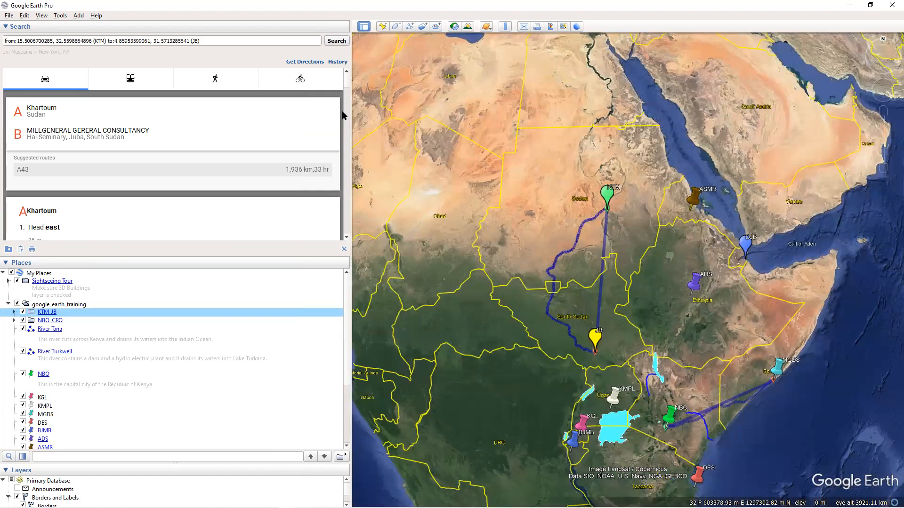
click(336, 63)
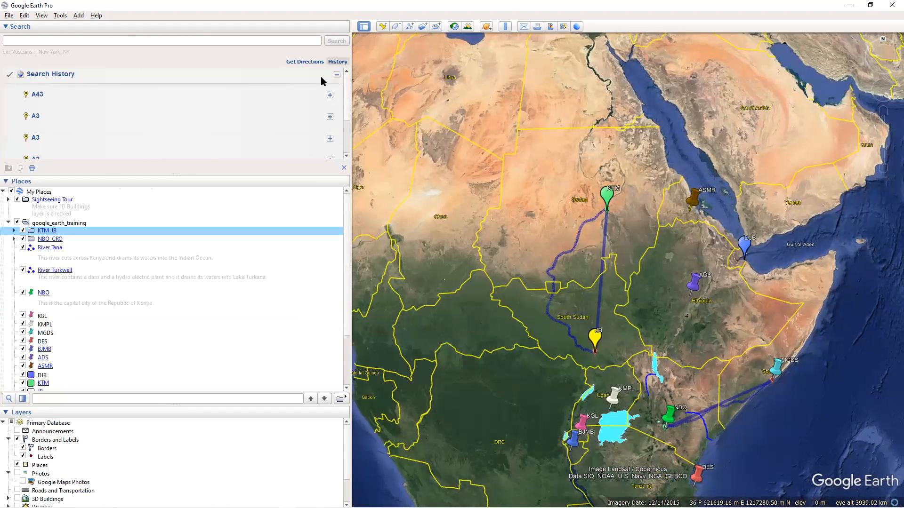
scroll(315, 141, down, 3)
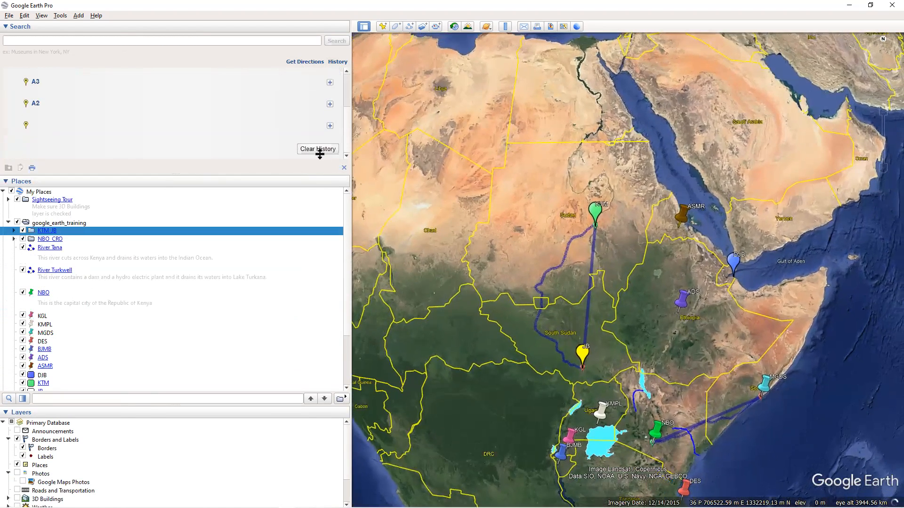
click(317, 150)
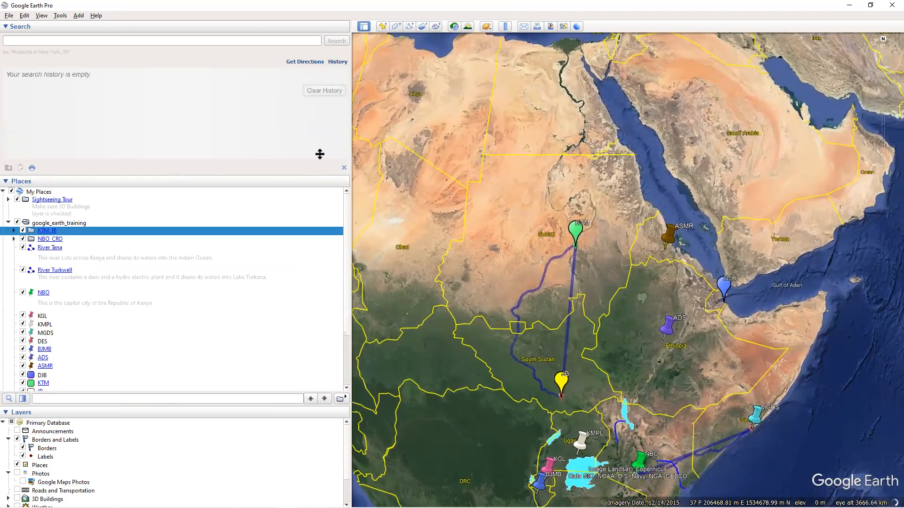
click(44, 192)
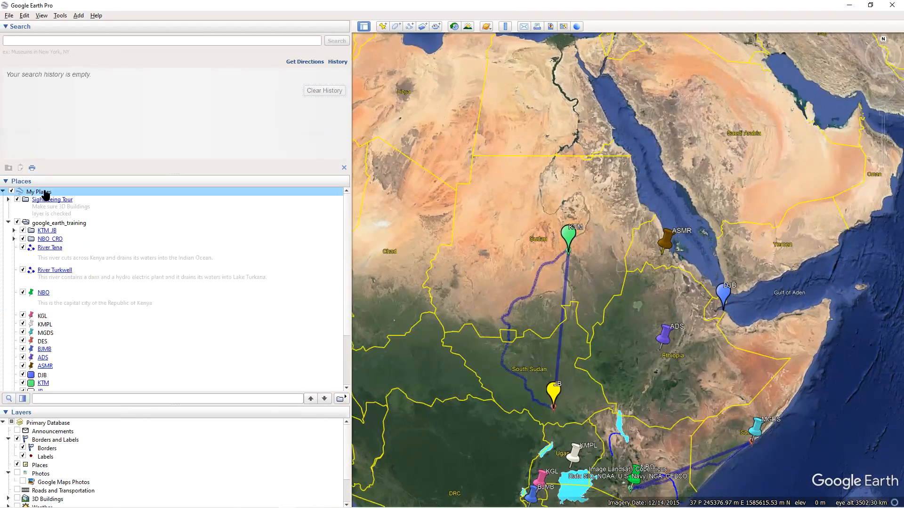
double_click(46, 193)
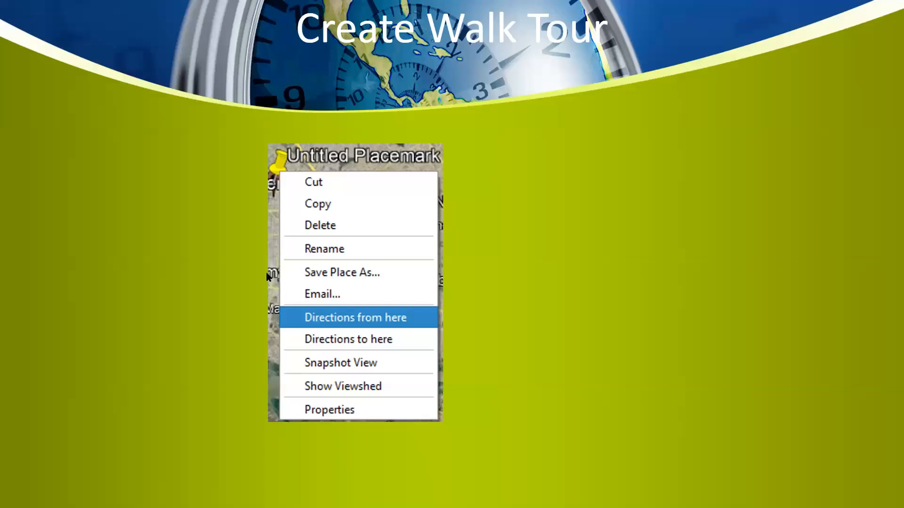
click(451, 226)
key(Left)
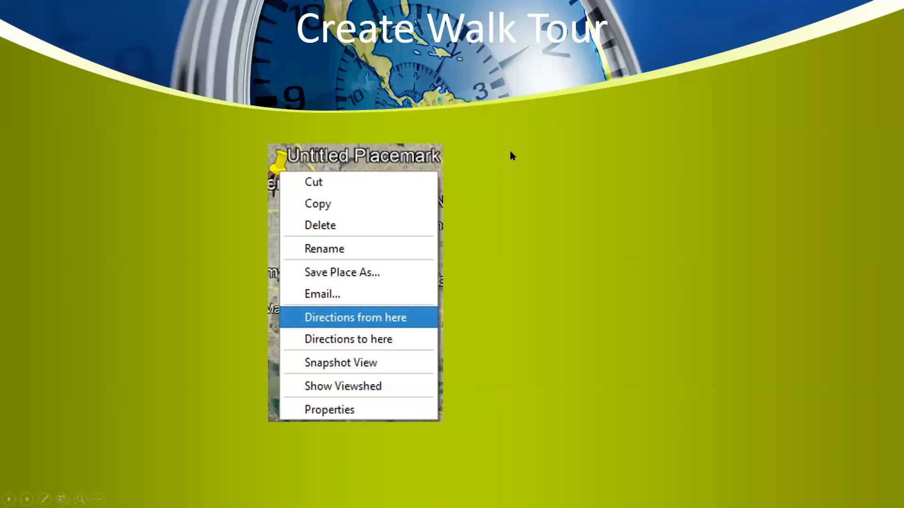
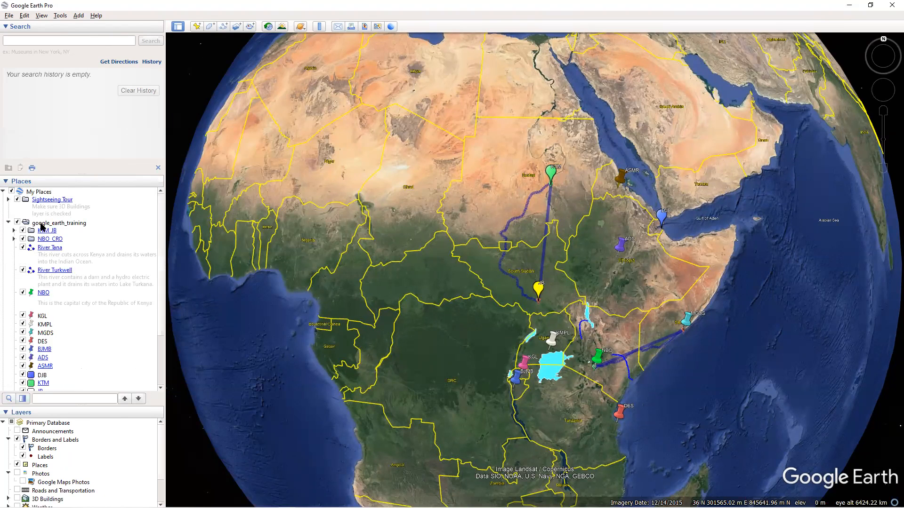
right_click(34, 193)
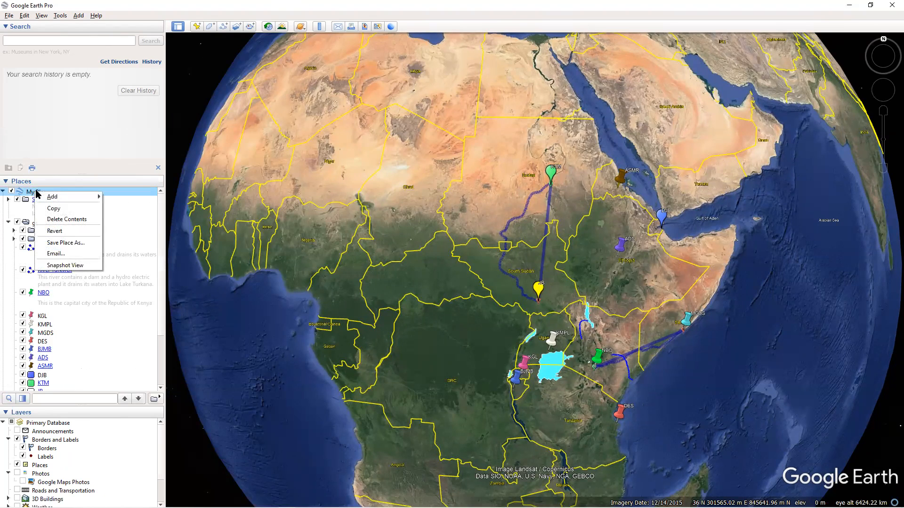
mouse_move(65, 197)
click(129, 197)
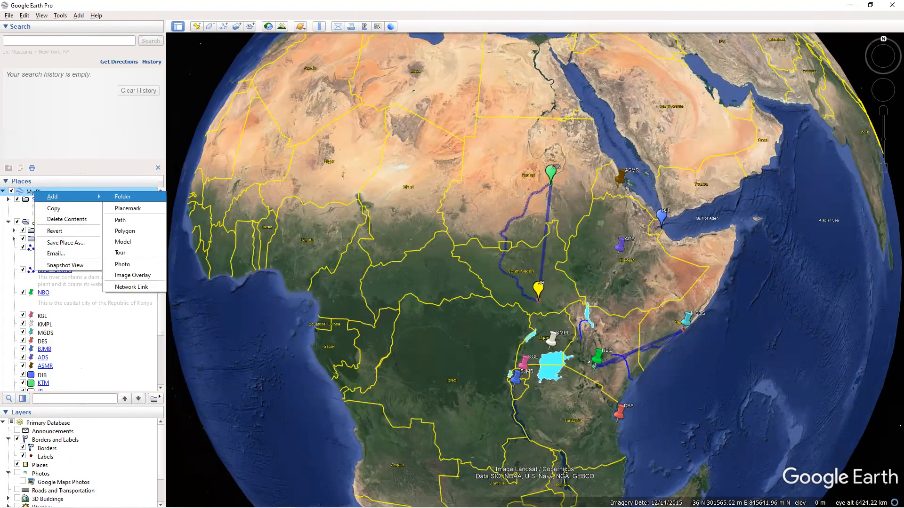
click(442, 160)
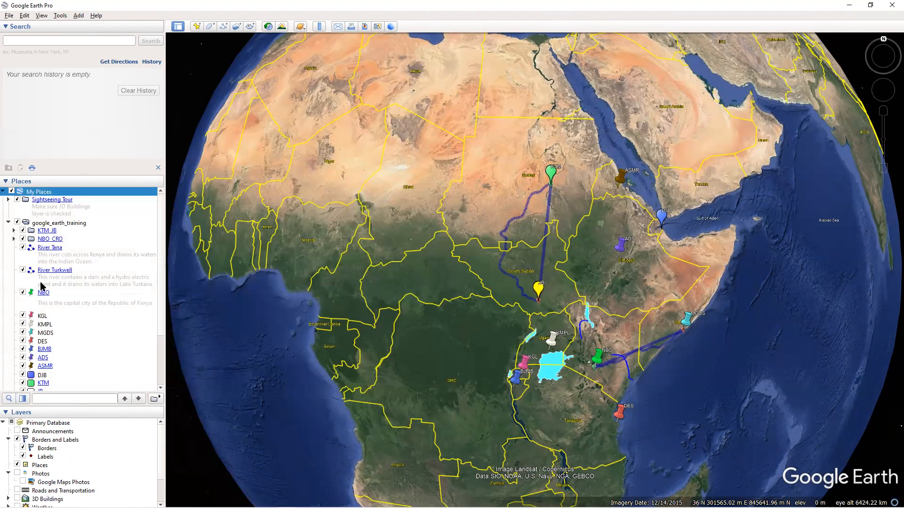
Check the contents of the google_earth_training folder and its NBO_CRO and KTM_JB route folders, leaving both route folders collapsed.
scroll(42, 286, down, 3)
scroll(42, 286, up, 5)
scroll(23, 302, down, 2)
scroll(24, 297, up, 3)
click(14, 238)
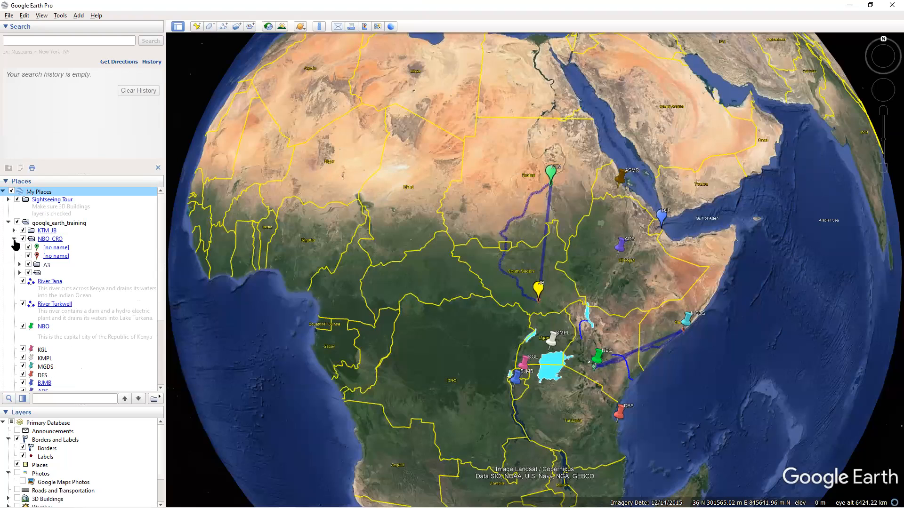
click(14, 230)
click(14, 231)
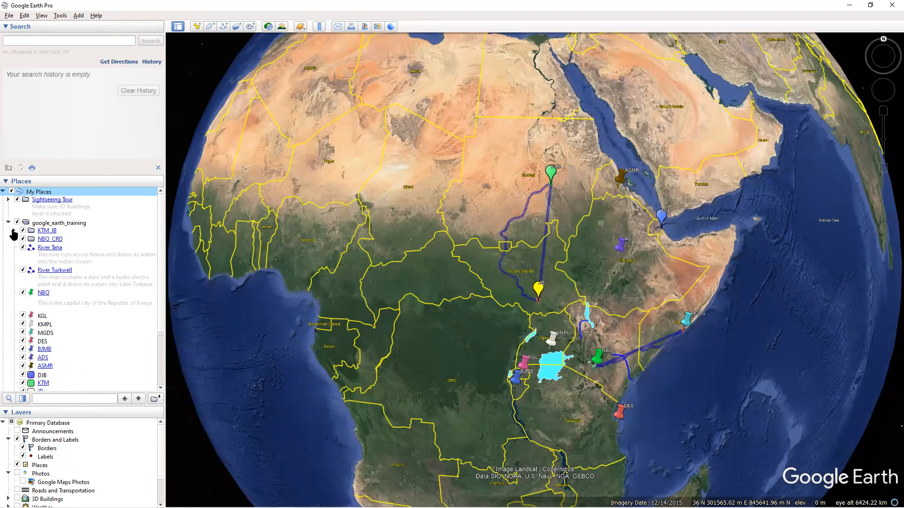
click(54, 224)
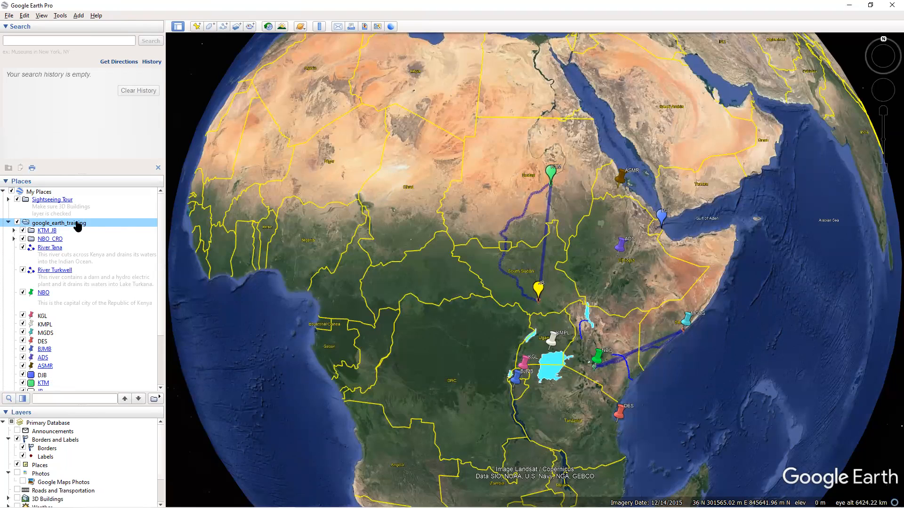
right_click(95, 227)
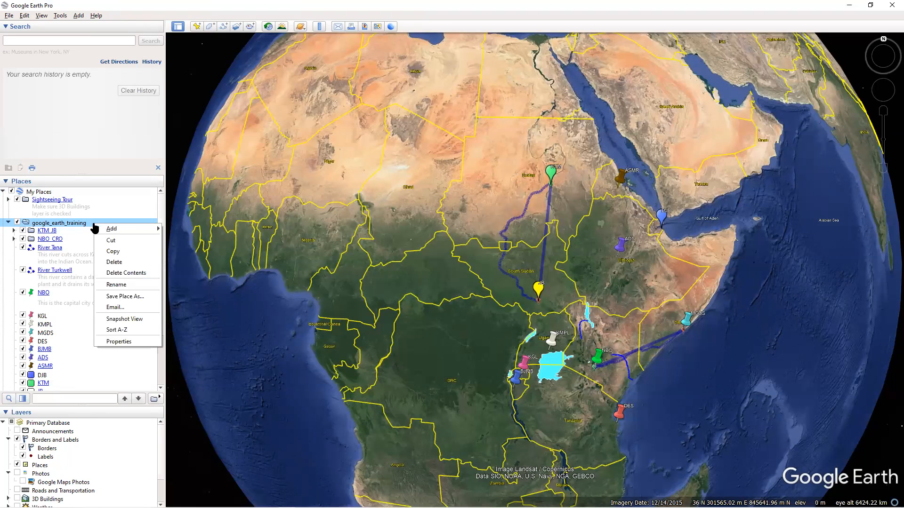
click(136, 297)
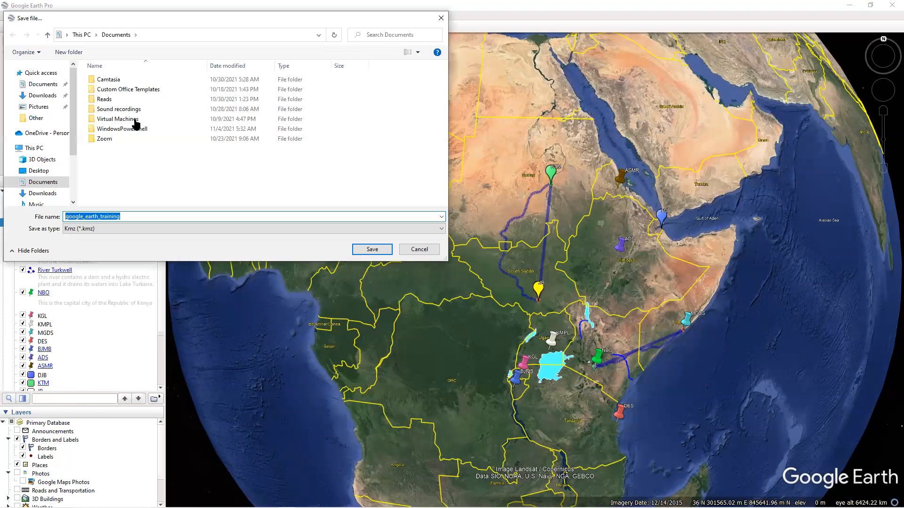
click(441, 18)
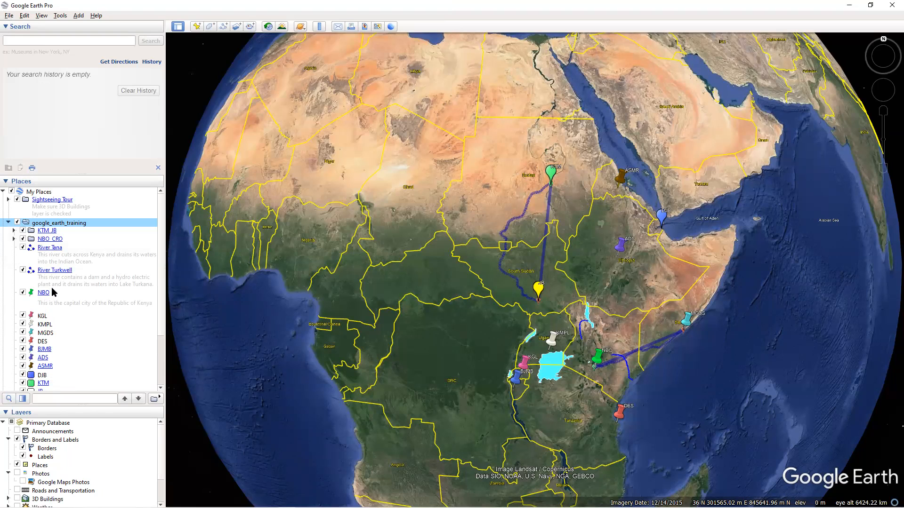
click(14, 239)
click(14, 239)
scroll(82, 337, down, 3)
scroll(66, 308, up, 3)
Start saving the NBO placemark to a file and set the file type to Kml.
right_click(46, 295)
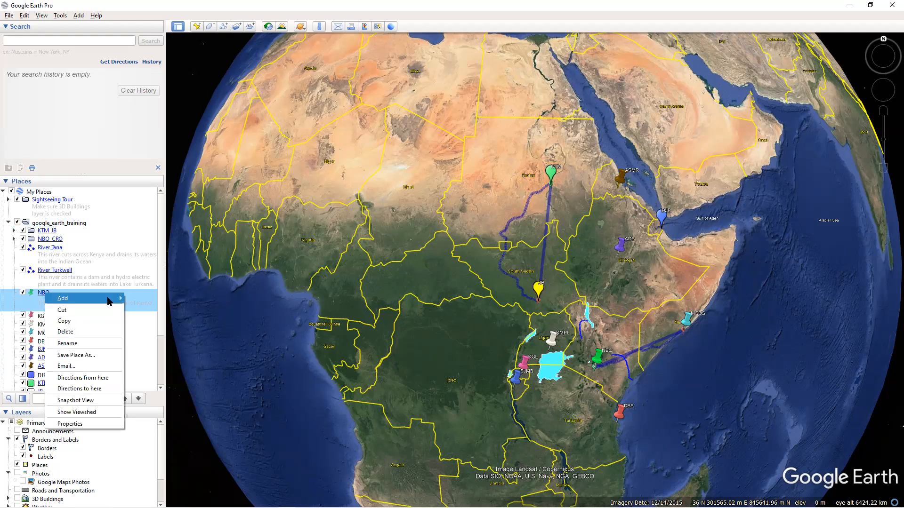
click(84, 356)
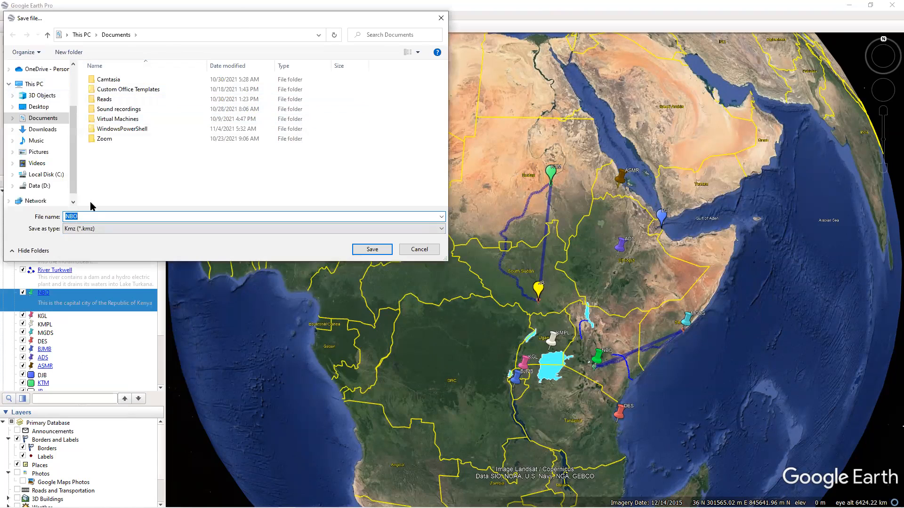
click(91, 230)
click(92, 232)
click(93, 231)
click(92, 231)
click(93, 231)
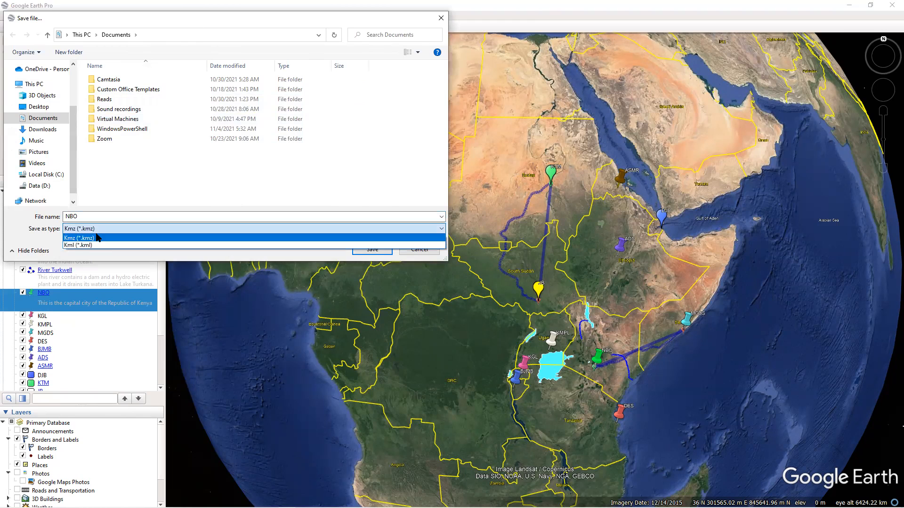
click(97, 245)
click(97, 230)
click(97, 229)
click(97, 229)
click(100, 245)
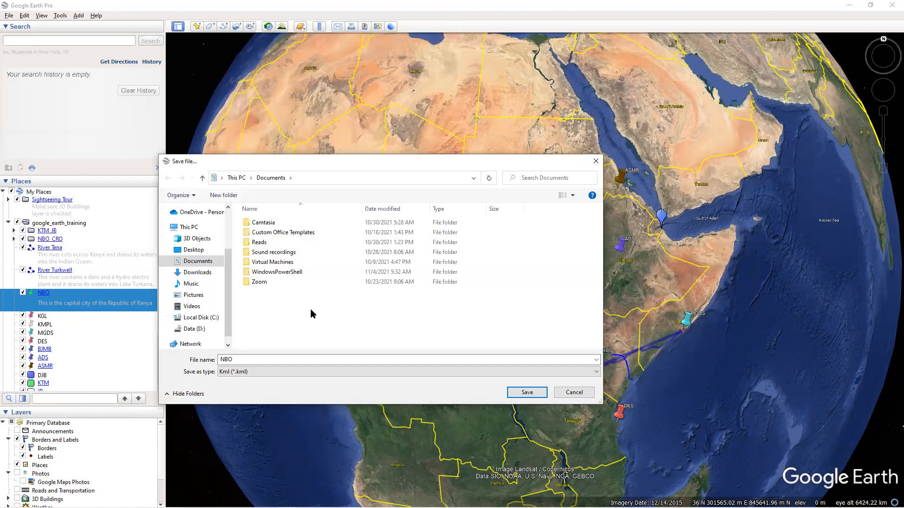
Save the NBO file into the Data folder inside GIS_Training on the Desktop.
click(208, 251)
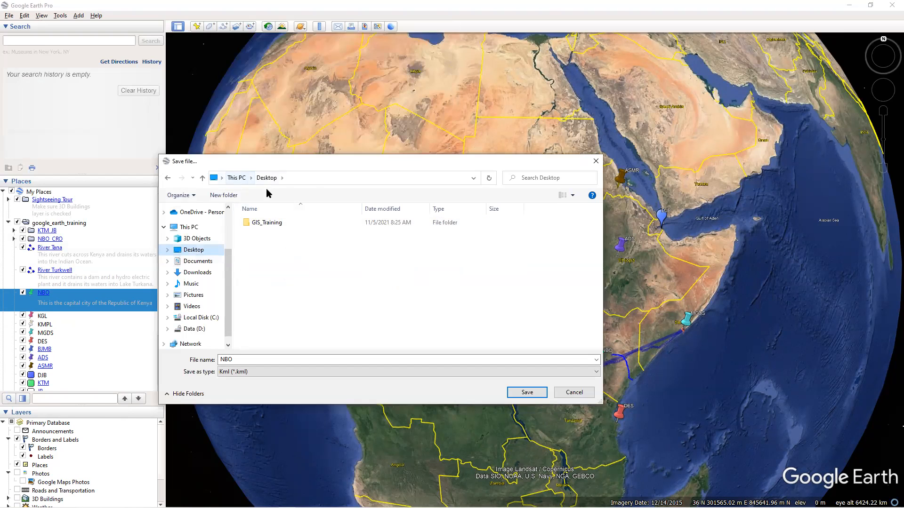
double_click(269, 223)
double_click(257, 224)
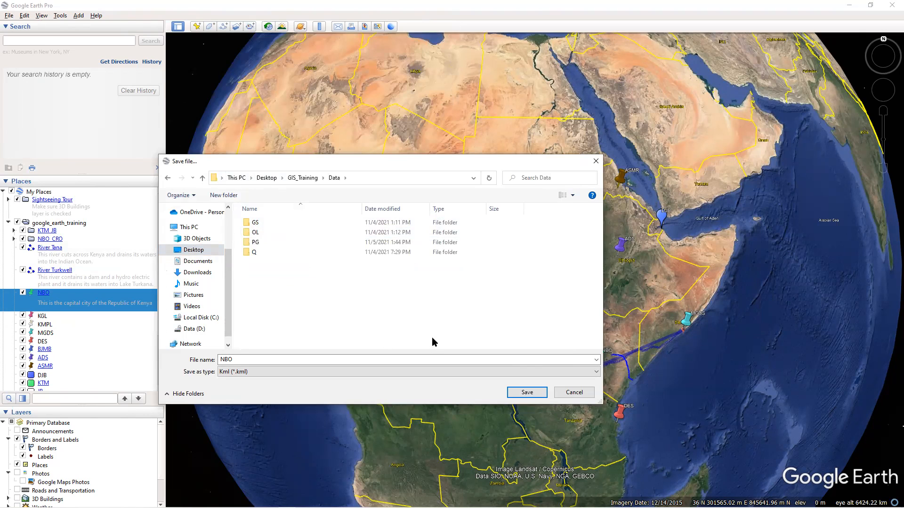
click(289, 359)
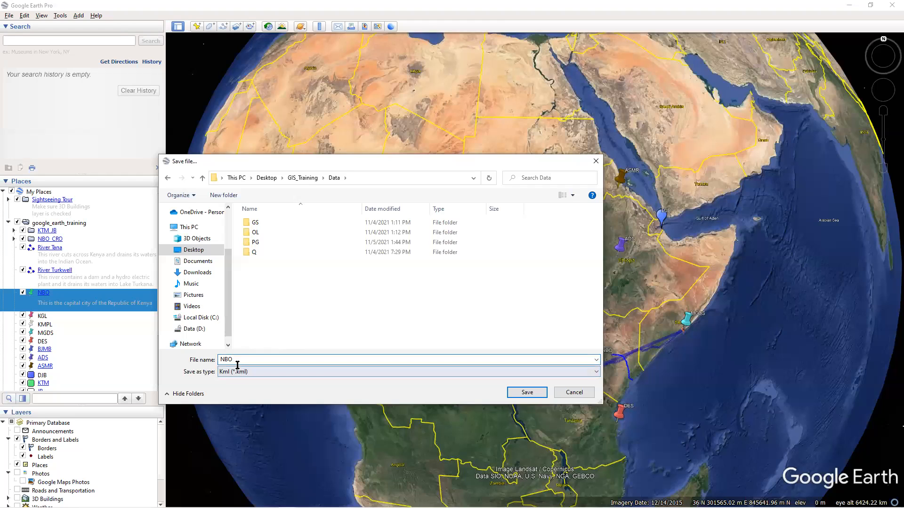
click(527, 392)
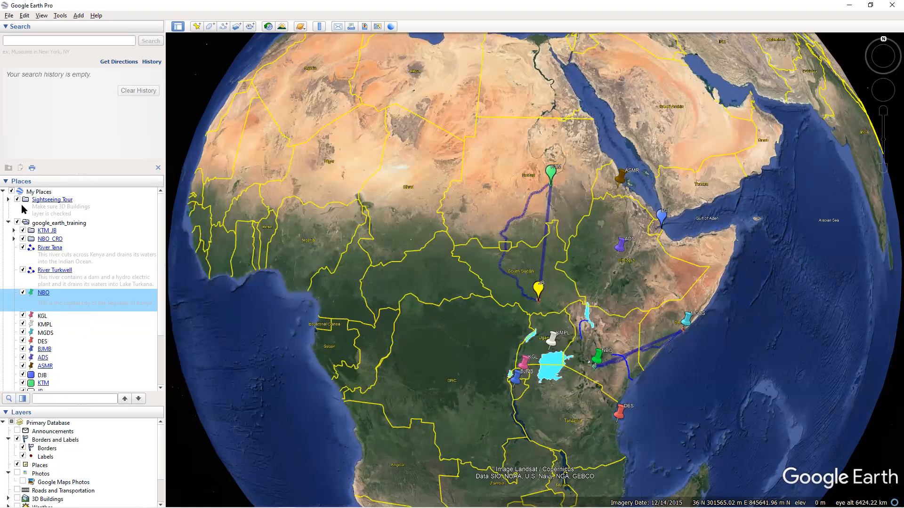
Collapse the google_earth_training folder and save it as the Kmz file google_earth_training in the GIS_Training Data folder.
click(9, 222)
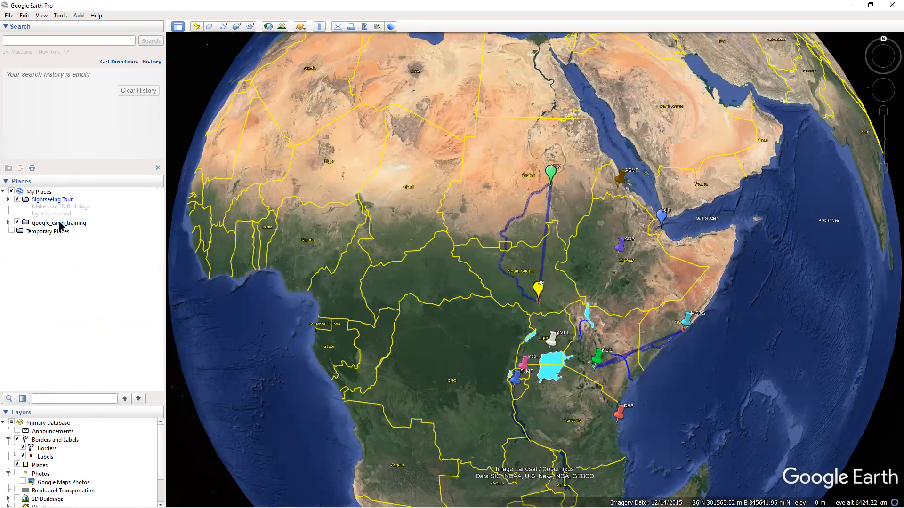
right_click(60, 224)
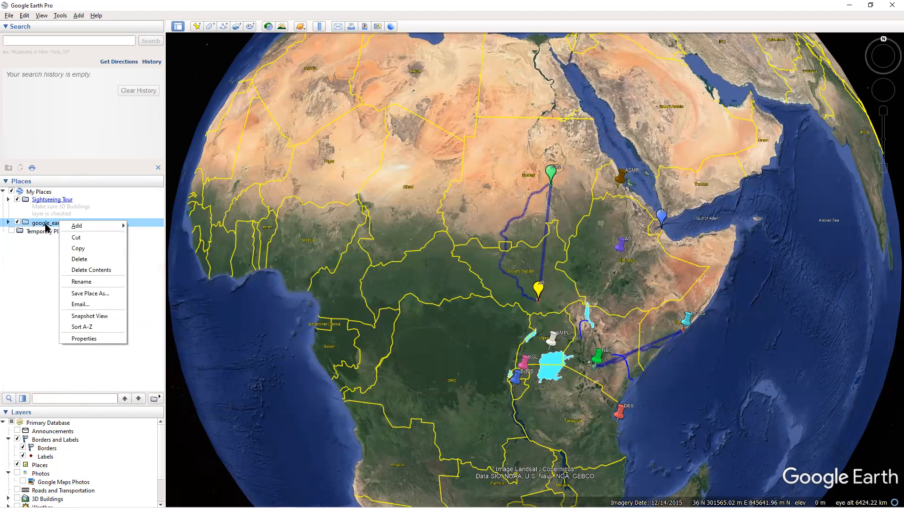
click(97, 293)
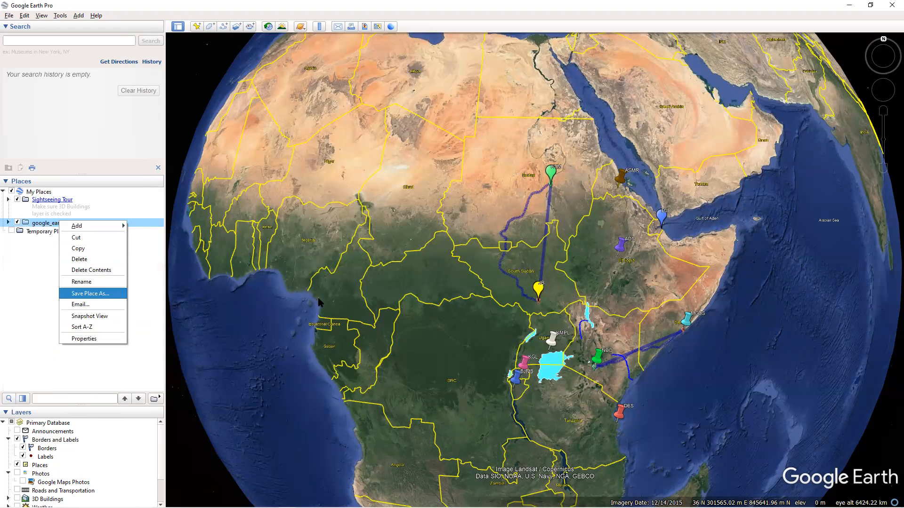
click(265, 372)
click(266, 375)
click(265, 371)
click(265, 389)
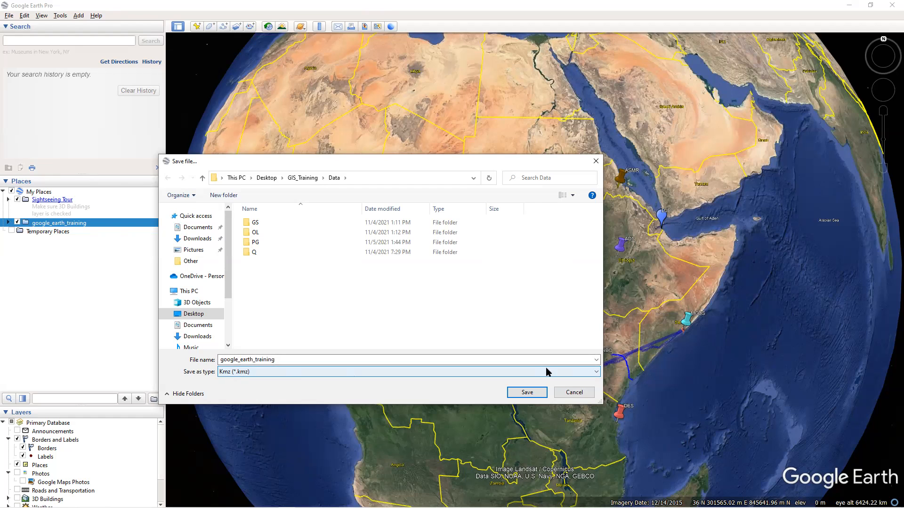
click(527, 392)
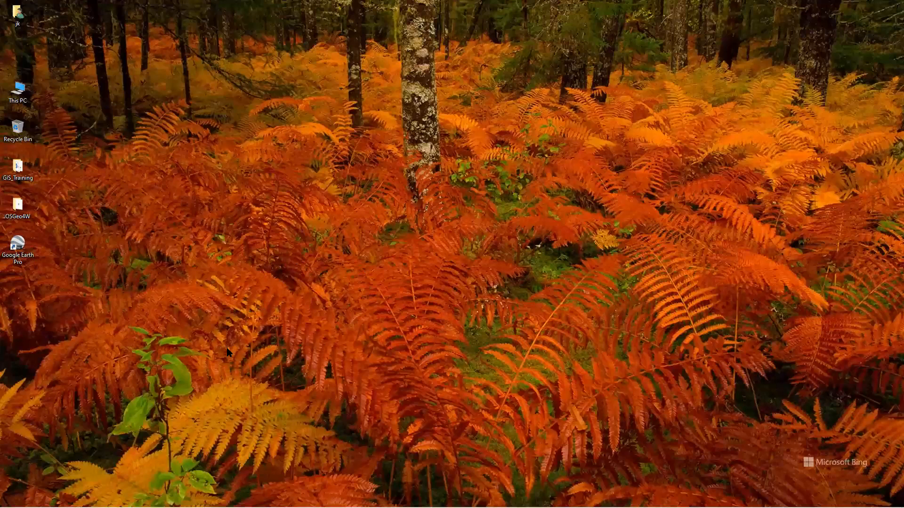
Launch QGIS, close the postgisQueryBuilder panel and narrow the Browser and Layers panels to widen the map area.
key(super)
text(qgis)
key(Return)
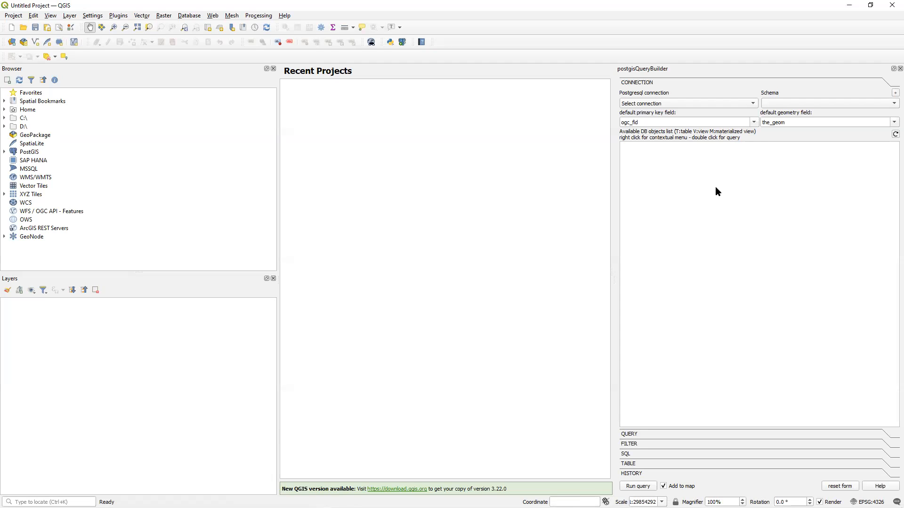
click(900, 68)
drag(277, 212, 111, 206)
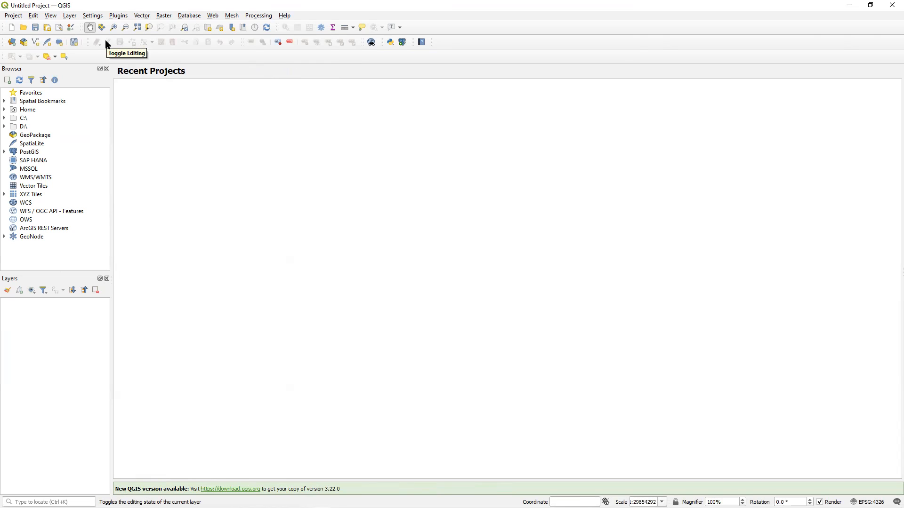
Open the Data Source Manager and widen its source type list to show the names of all available sources.
click(69, 15)
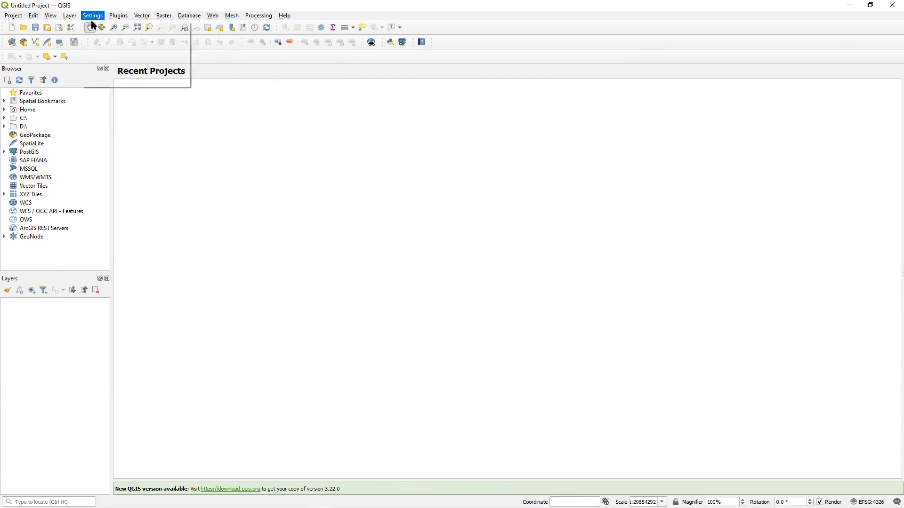
click(76, 25)
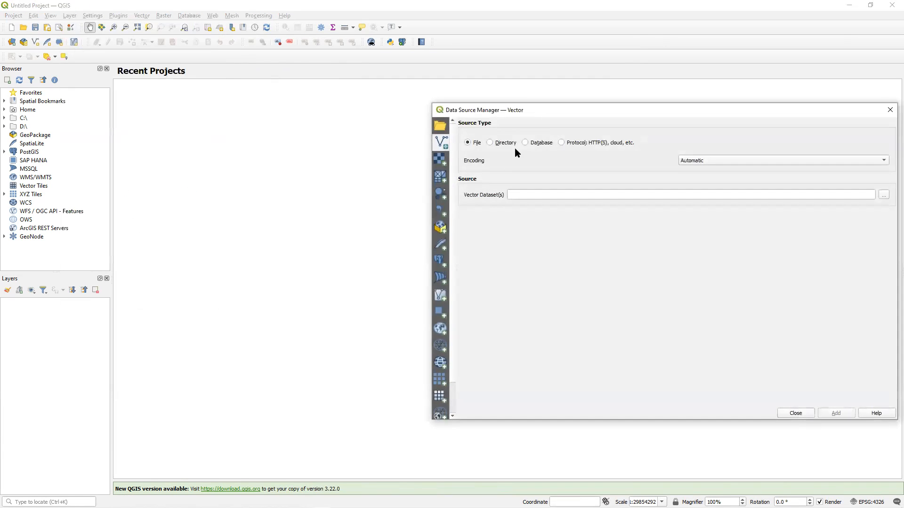
drag(526, 116, 236, 120)
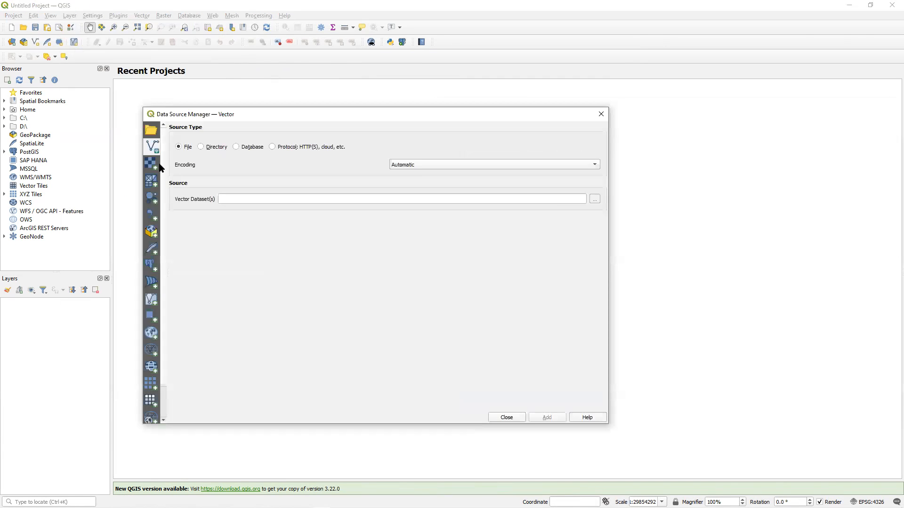
drag(163, 167, 251, 167)
scroll(210, 276, down, 2)
scroll(210, 275, up, 2)
scroll(190, 263, down, 1)
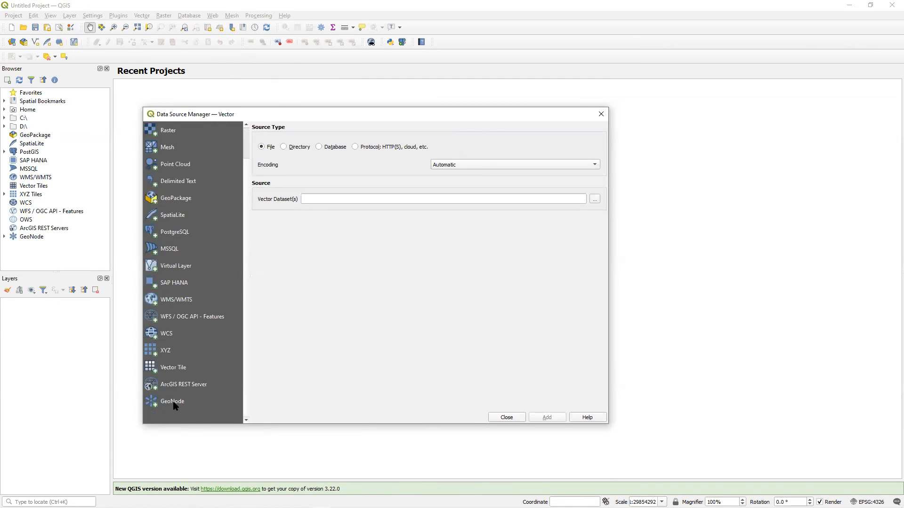
scroll(182, 297, up, 1)
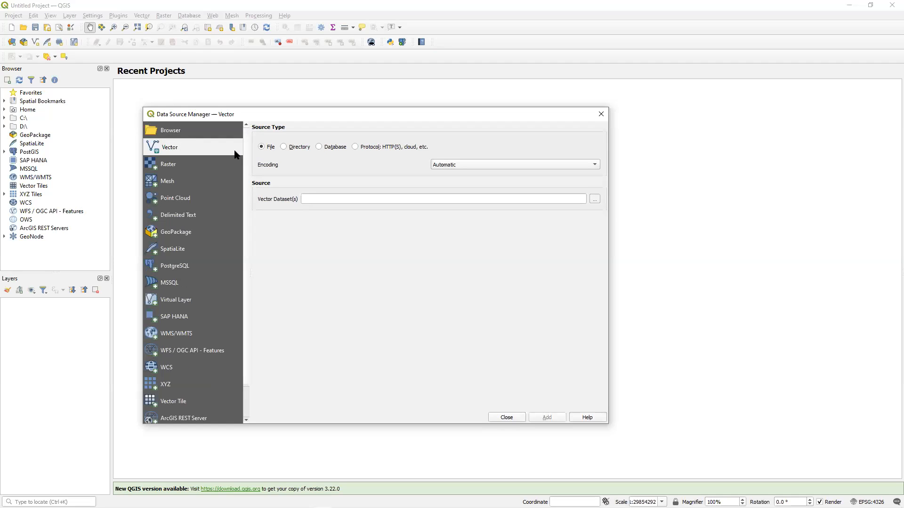
Choose a file-based Vector source, browse to the Data folder in GIS_Training and show its files as tiles.
click(172, 136)
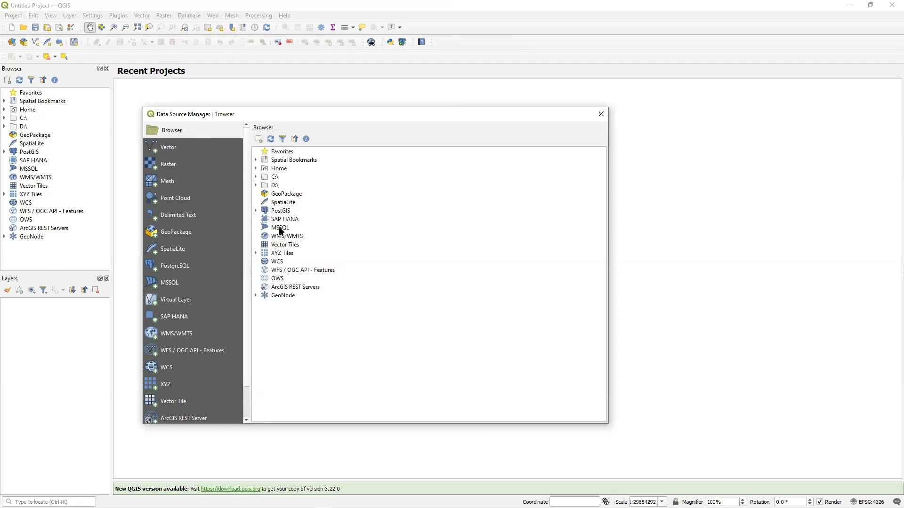
click(168, 149)
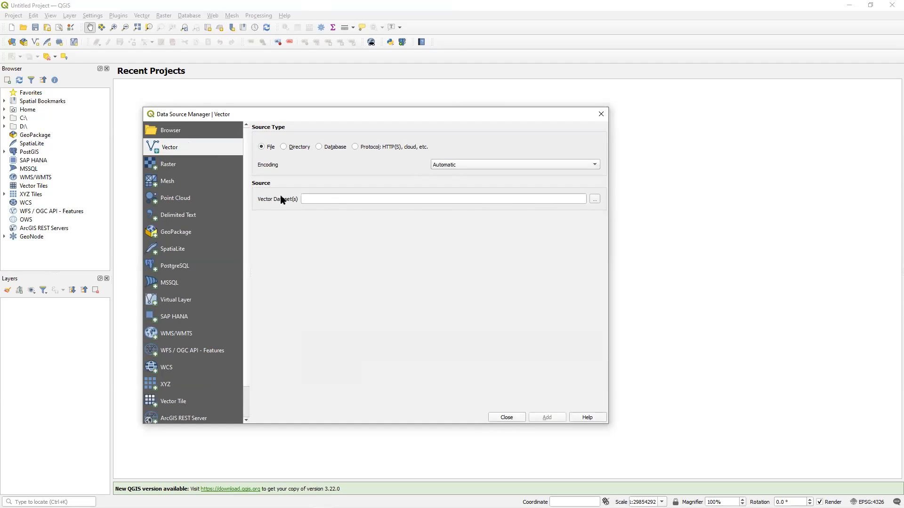
click(306, 196)
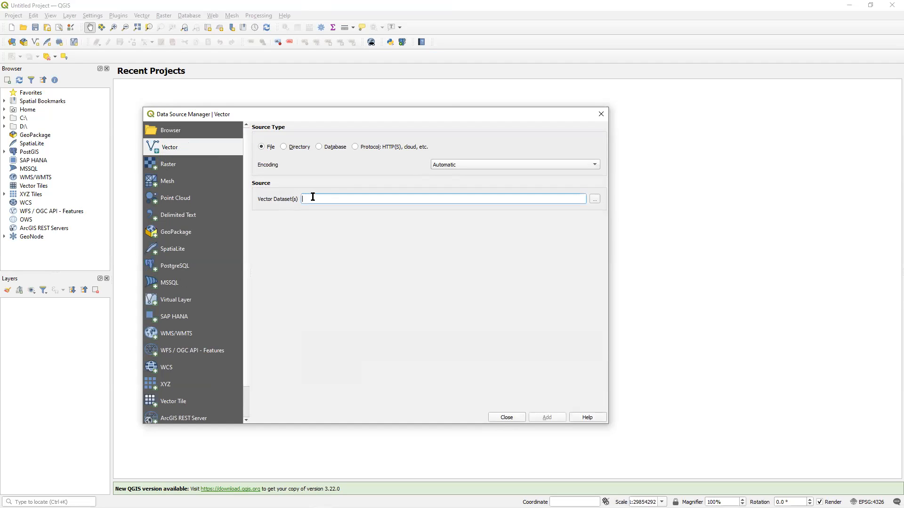
click(261, 147)
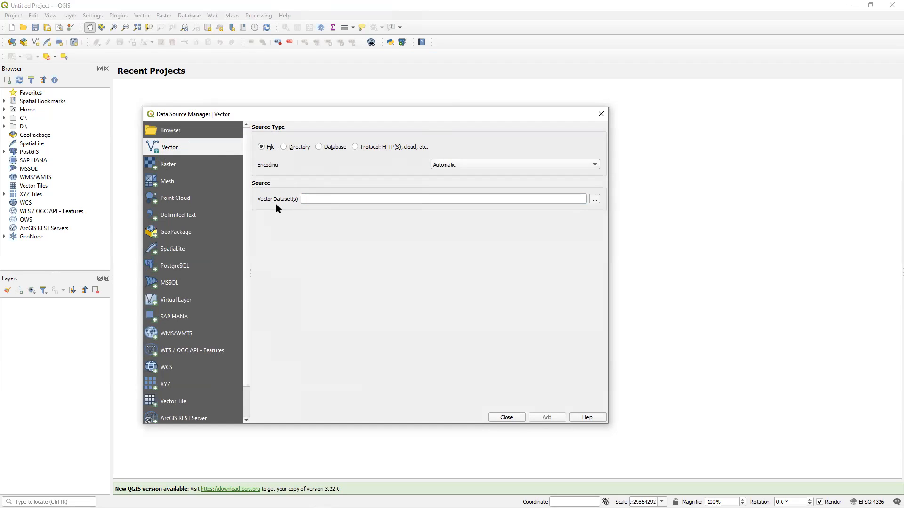
click(313, 198)
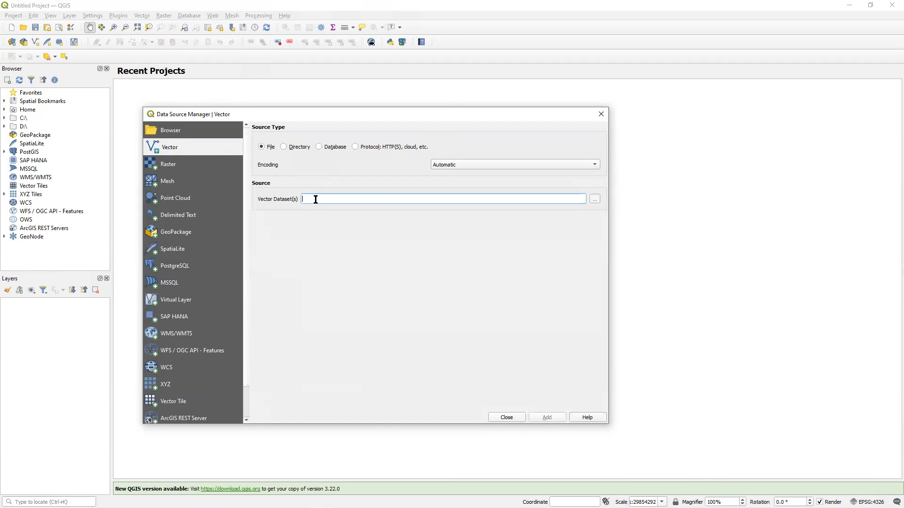
click(595, 200)
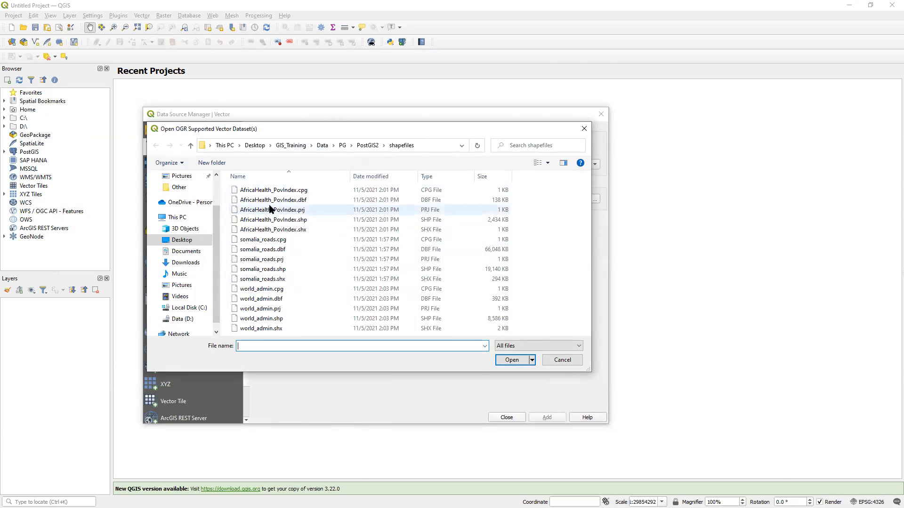
click(327, 146)
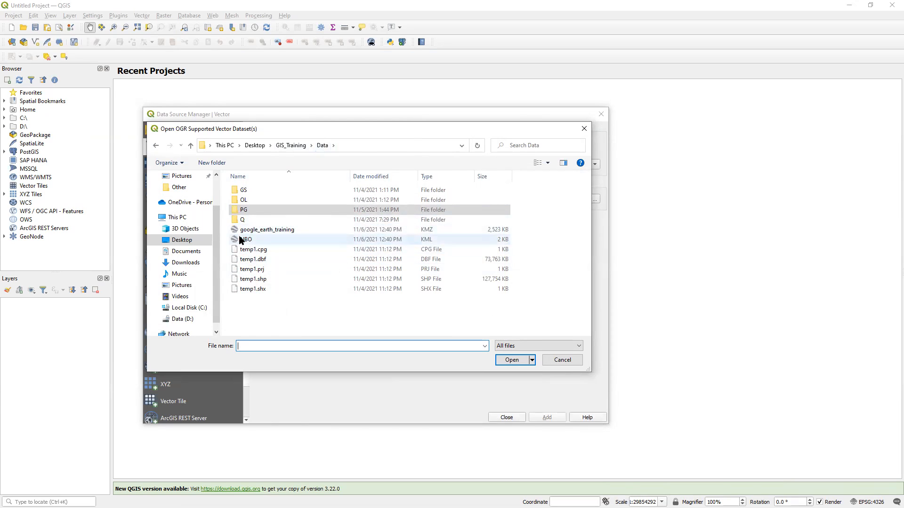
click(537, 163)
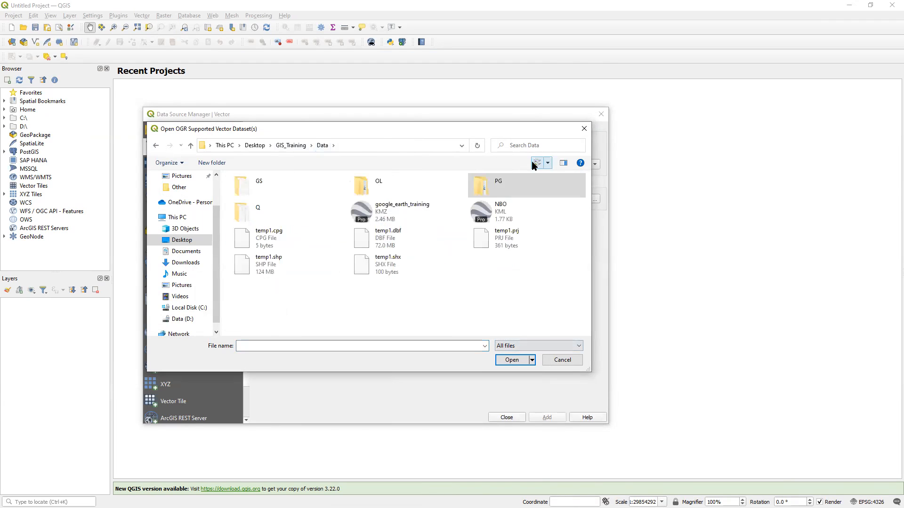
Add the NBO KML file to the project as a vector layer and close the Data Source Manager.
click(403, 216)
click(485, 221)
click(380, 212)
click(509, 215)
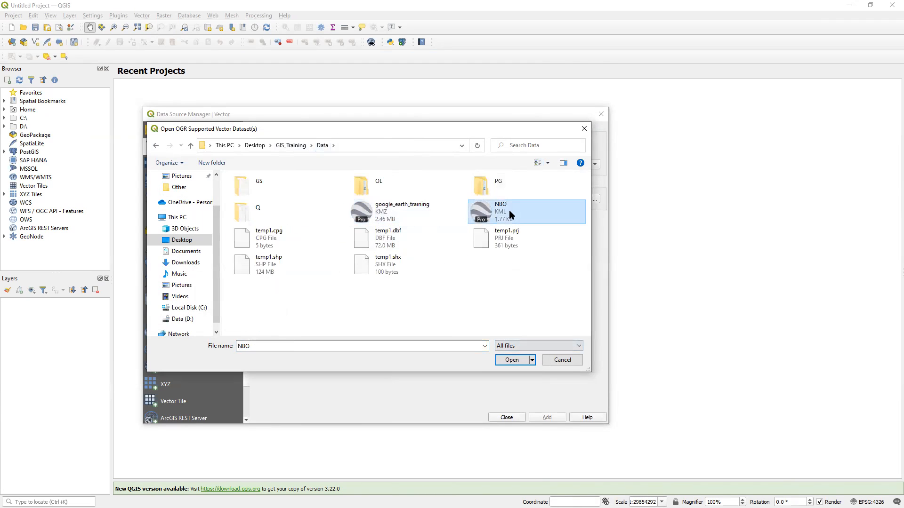
click(409, 213)
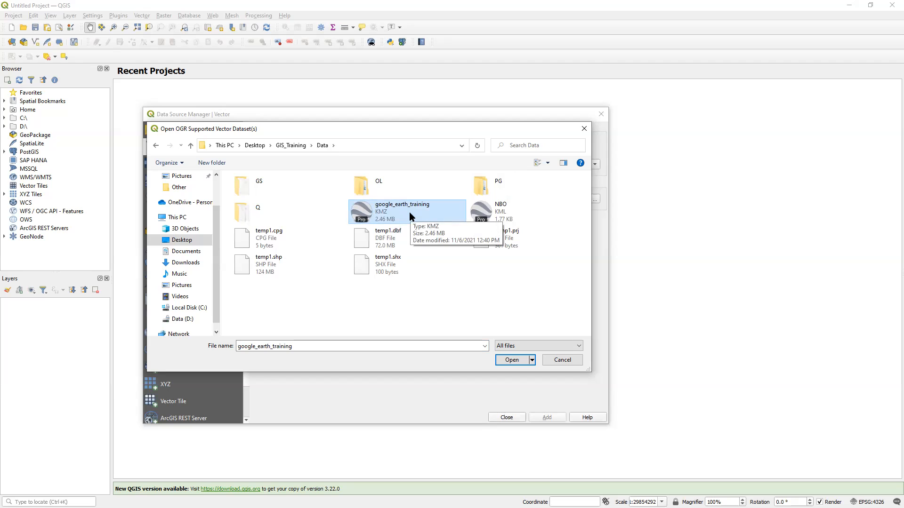
click(500, 215)
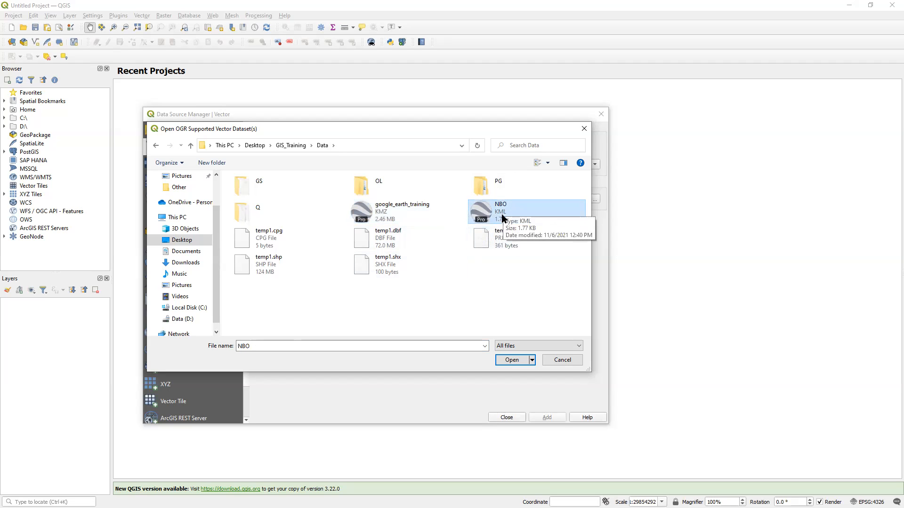
click(518, 360)
click(546, 418)
click(507, 418)
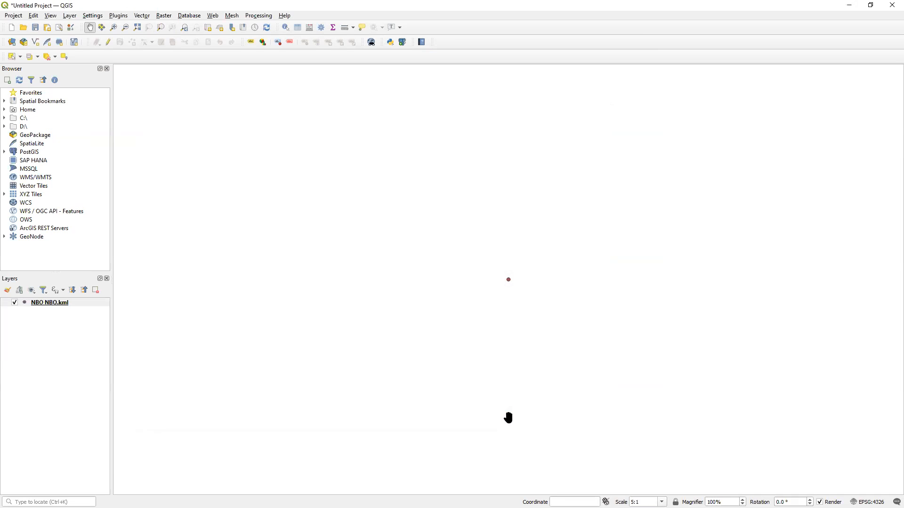
Add the OpenStreetMap XYZ tiles to the project and place that layer beneath the NBO layer.
drag(528, 283, 482, 272)
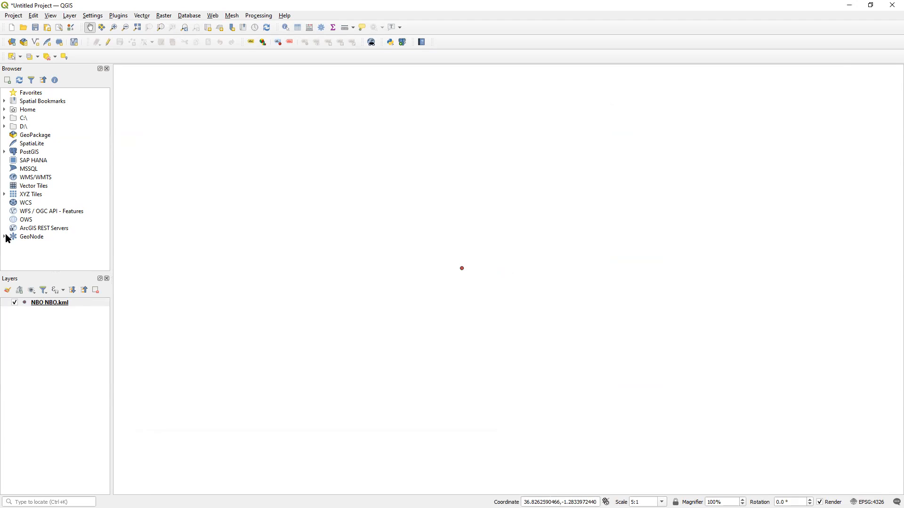
click(5, 194)
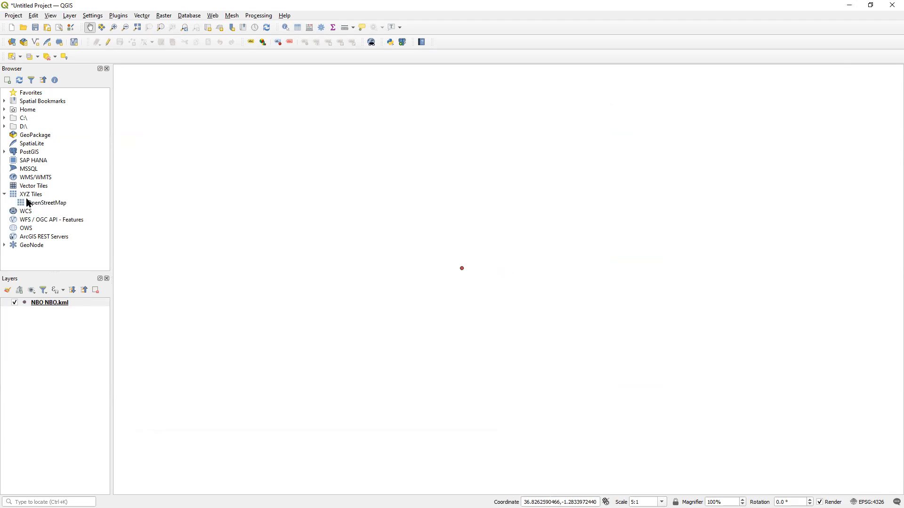
double_click(26, 202)
drag(55, 309, 52, 348)
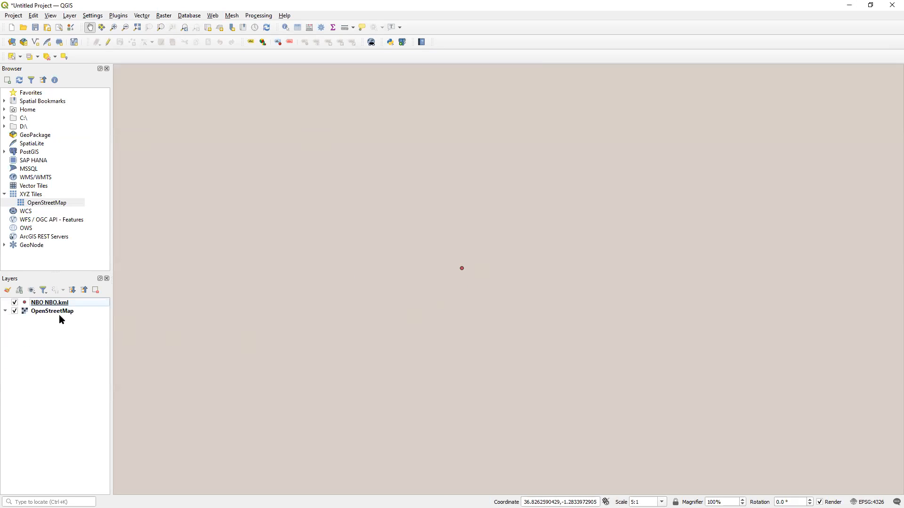
Zoom to the full extent of the OpenStreetMap layer, then zoom in on the NBO point in East Africa.
right_click(50, 304)
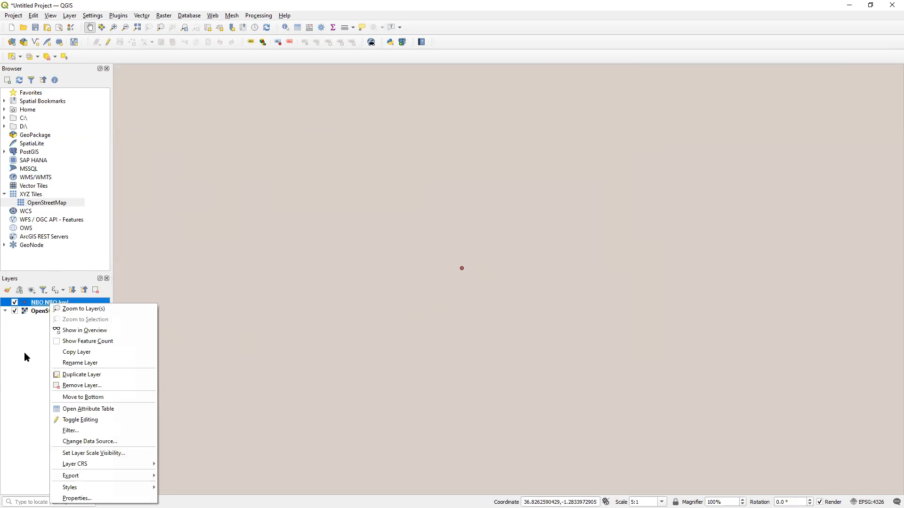
click(38, 313)
click(38, 314)
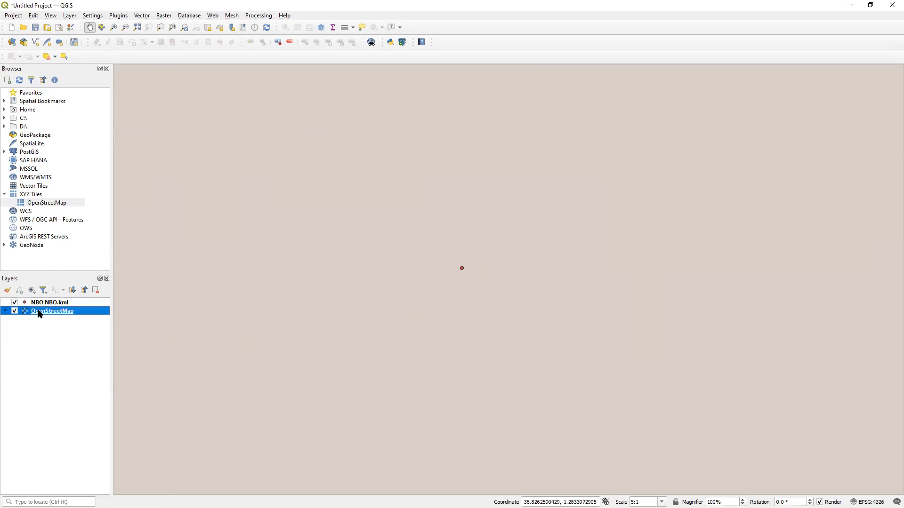
right_click(40, 314)
click(78, 315)
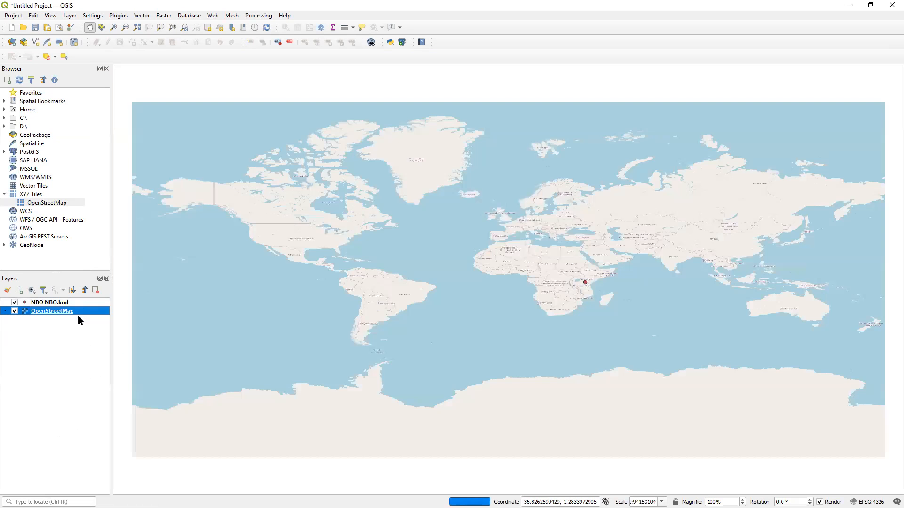
scroll(710, 288, up, 3)
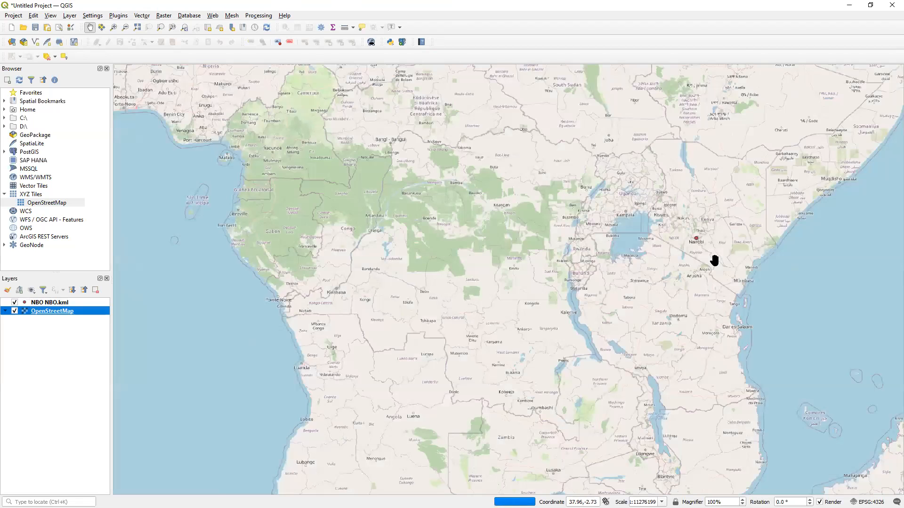
scroll(542, 311, up, 5)
drag(453, 327, 144, 311)
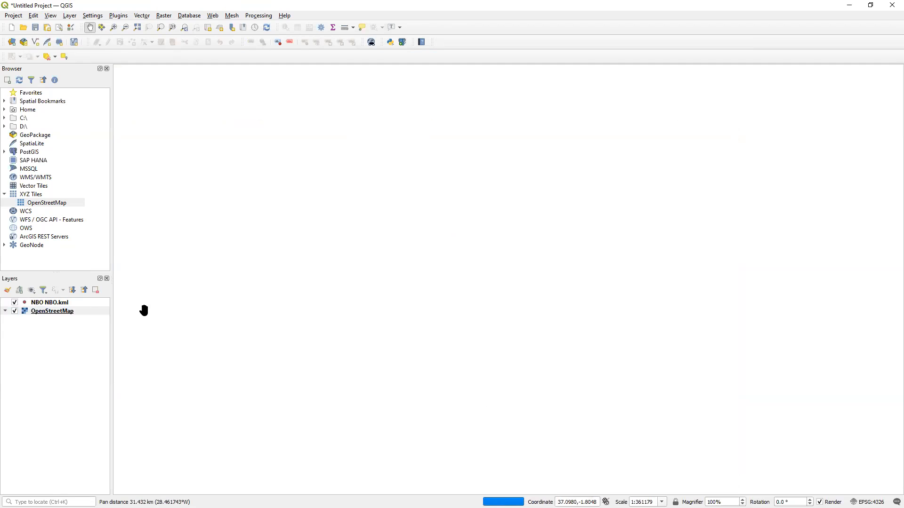
Zoom the map to the NBO layer and examine where its point lies on the OpenStreetMap basemap.
click(66, 303)
right_click(75, 302)
click(95, 307)
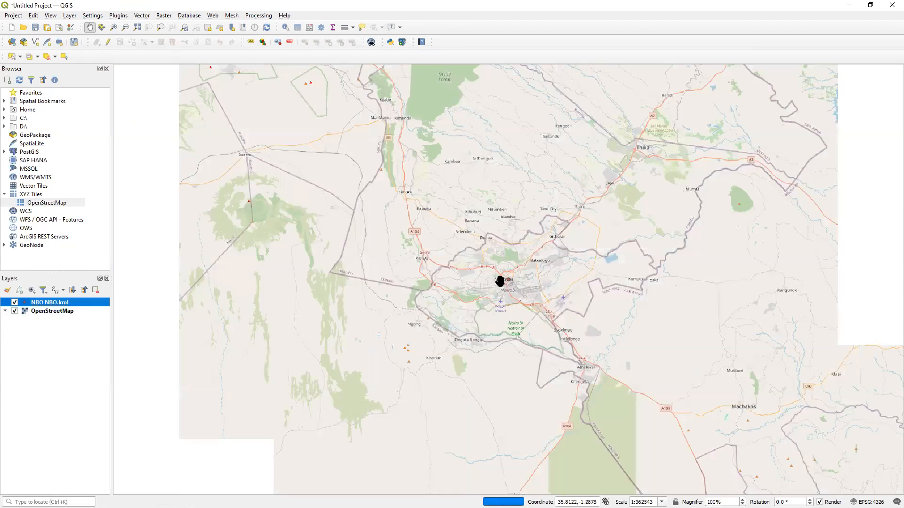
scroll(500, 281, up, 1)
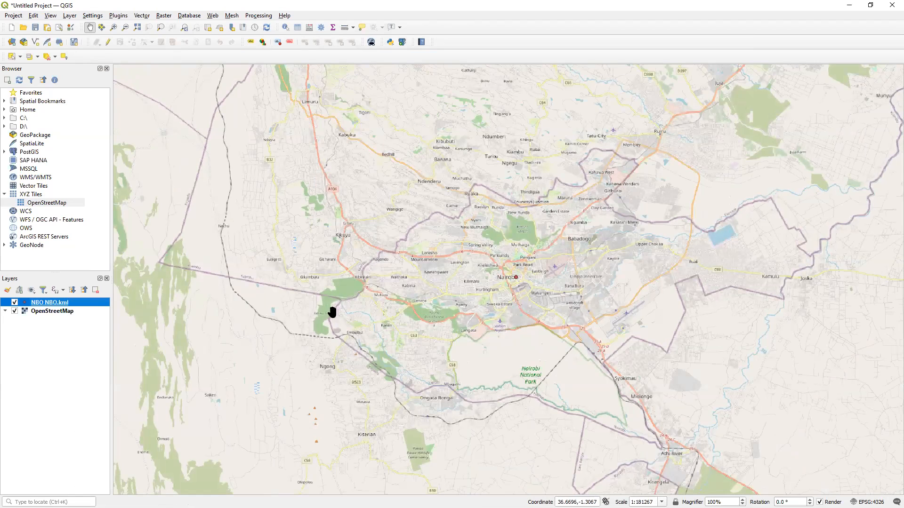
Open the attribute table of the NBO layer as a floating window and widen its description column.
right_click(31, 305)
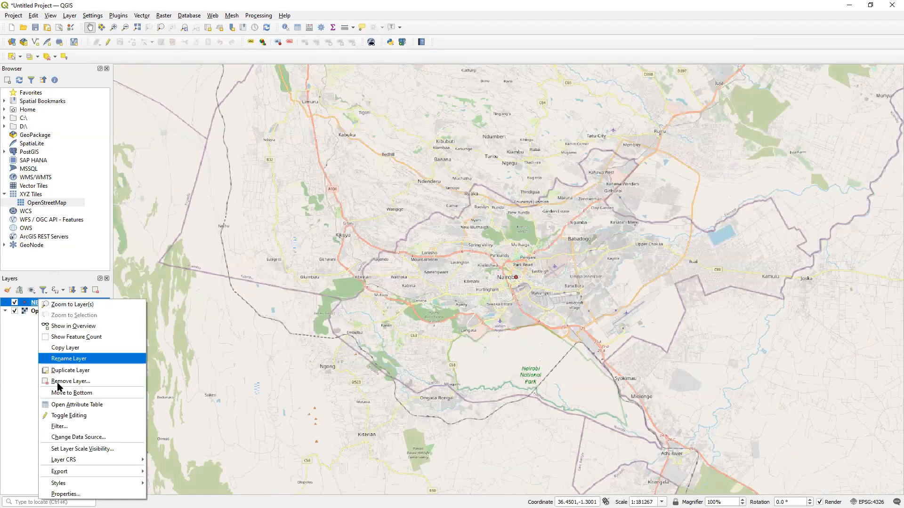
click(77, 404)
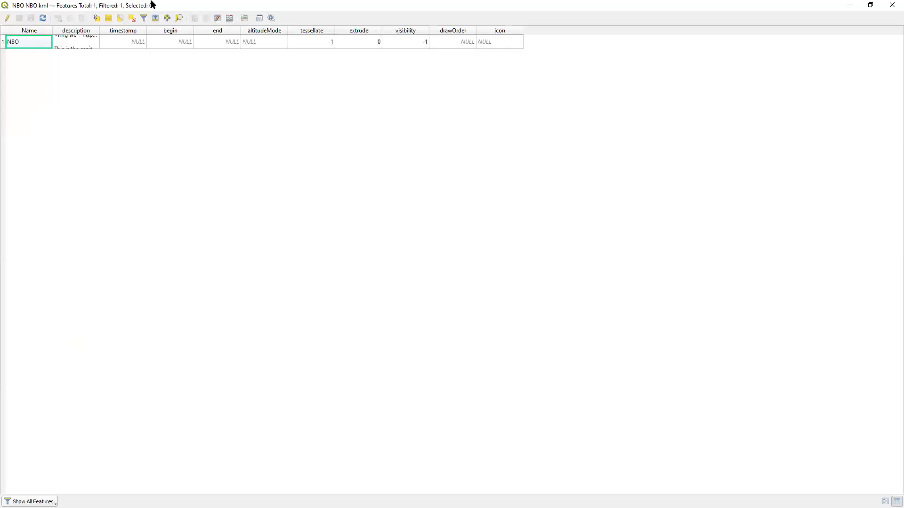
drag(161, 7, 256, 191)
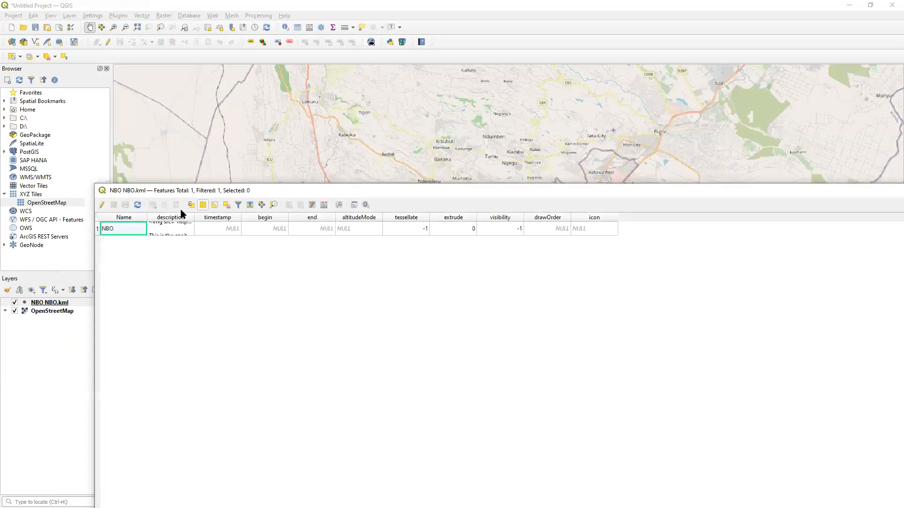
drag(147, 217, 843, 230)
drag(454, 187, 282, 157)
drag(702, 185, 833, 187)
click(327, 200)
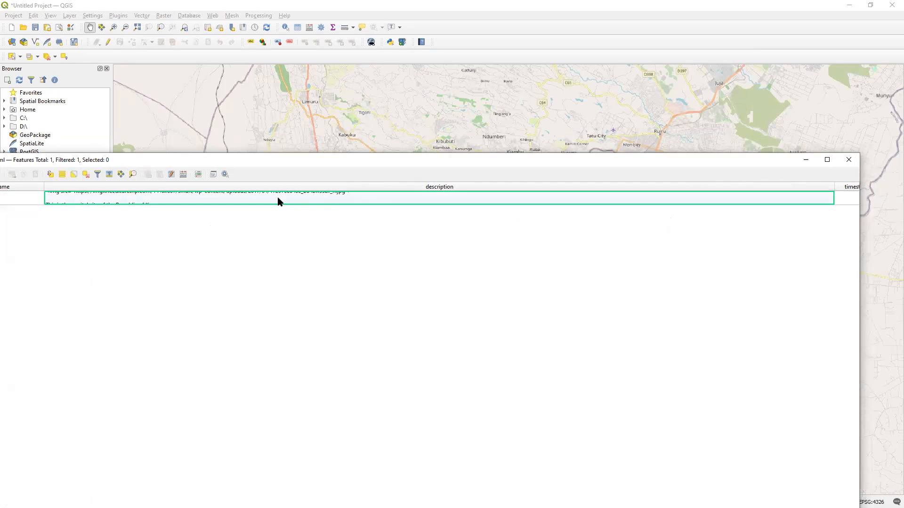
Heighten the NBO row to read its full description and narrow the description column to show the remaining fields.
drag(276, 163, 349, 161)
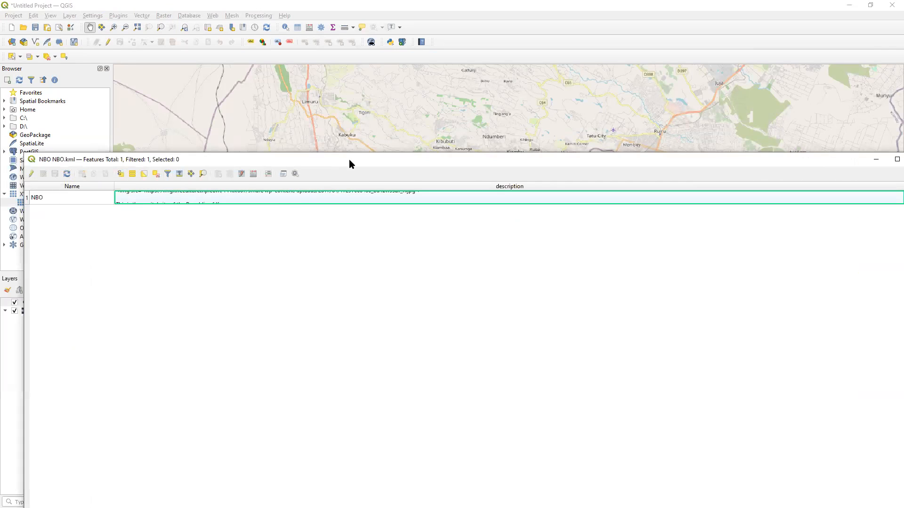
drag(27, 203, 51, 292)
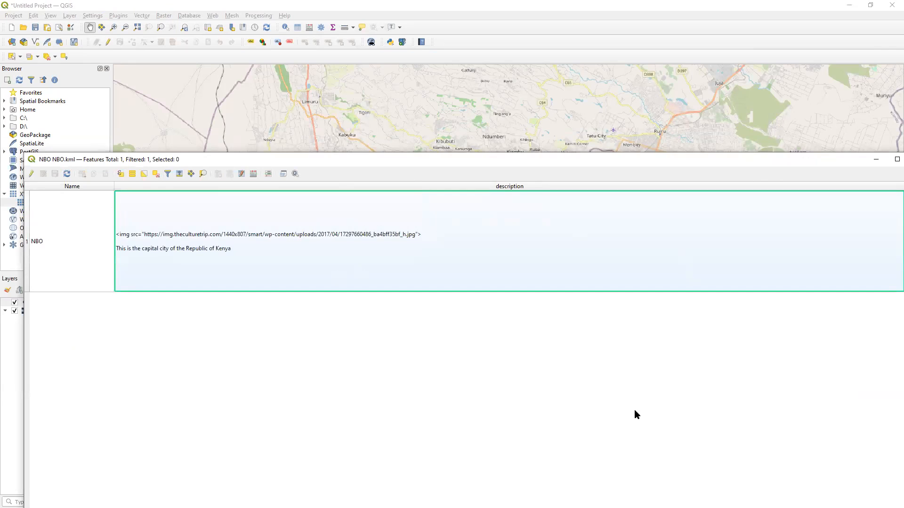
drag(672, 158, 586, 158)
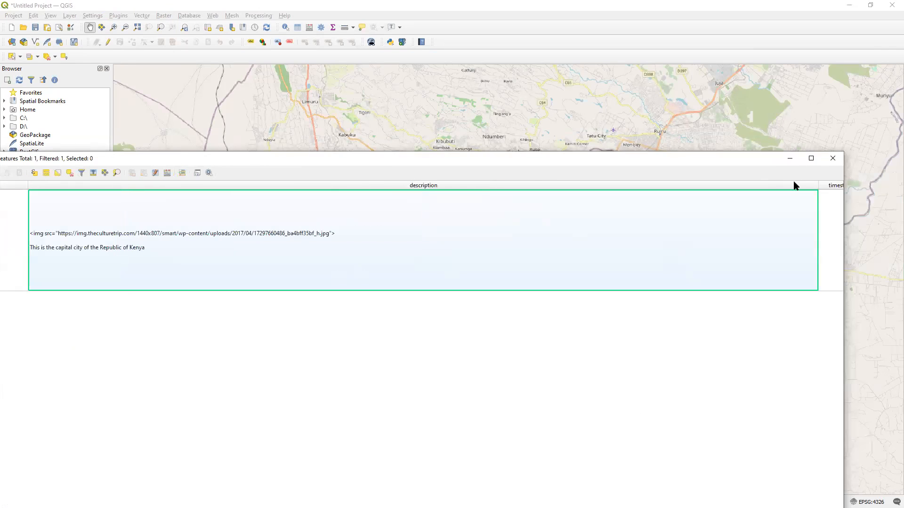
drag(818, 185, 352, 184)
drag(250, 165, 356, 133)
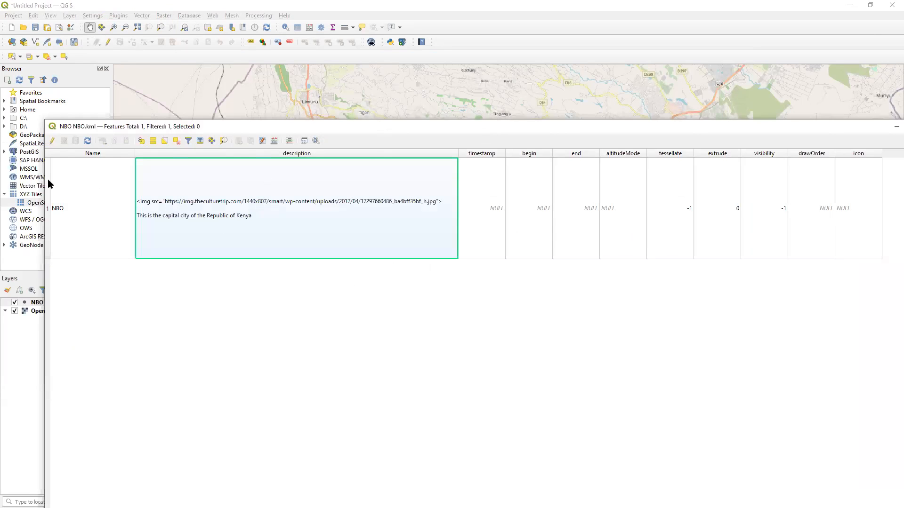
Shrink and reposition the NBO attribute table window, narrow its description column to reveal the remaining fields, and close the table.
drag(43, 179, 317, 185)
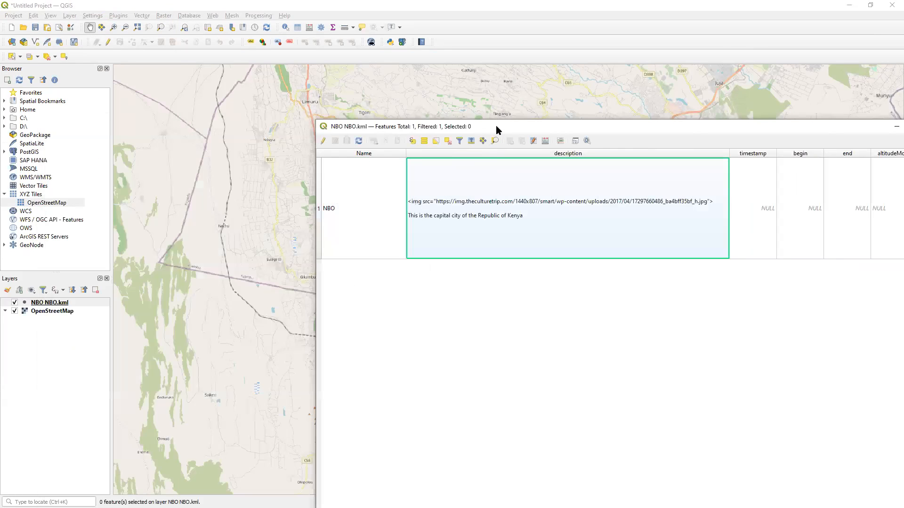
drag(500, 128, 302, 54)
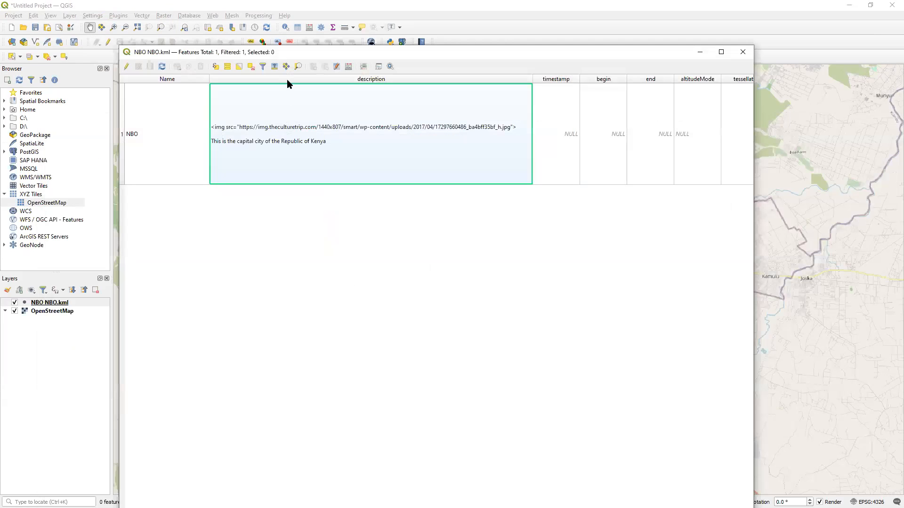
click(327, 43)
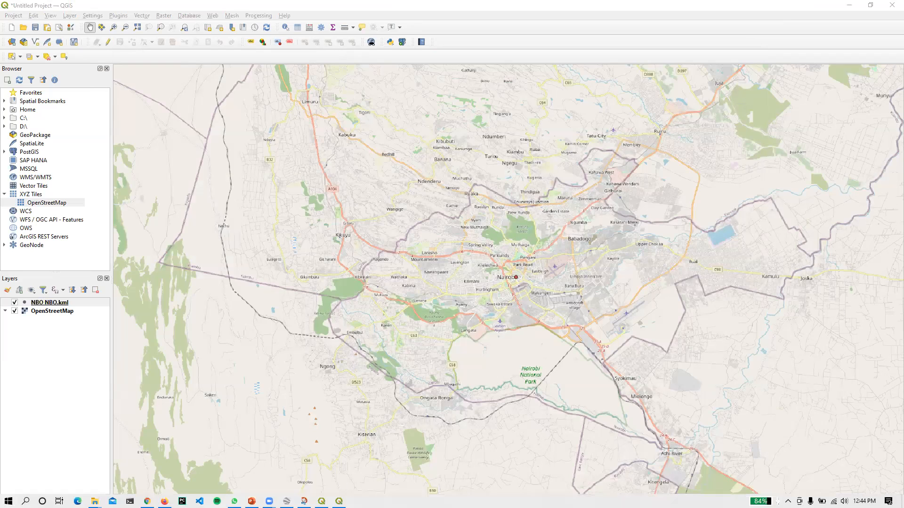
click(340, 501)
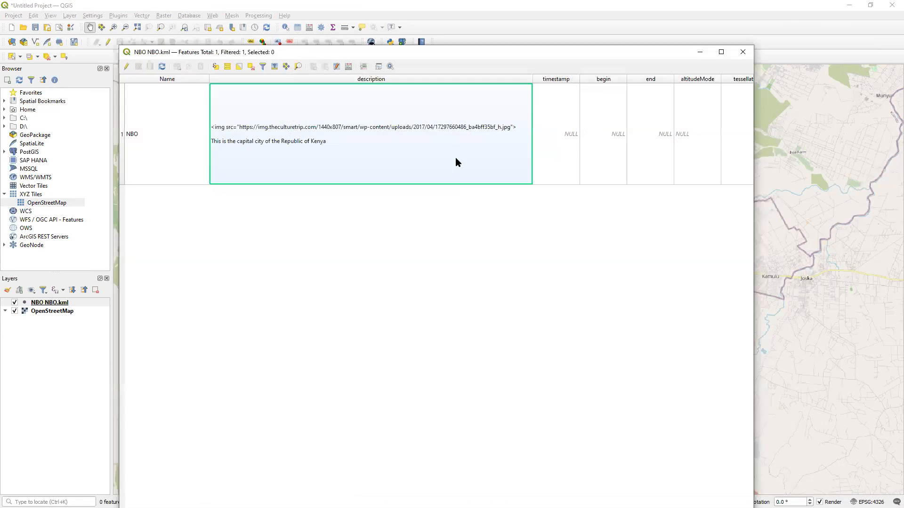
drag(533, 78, 345, 67)
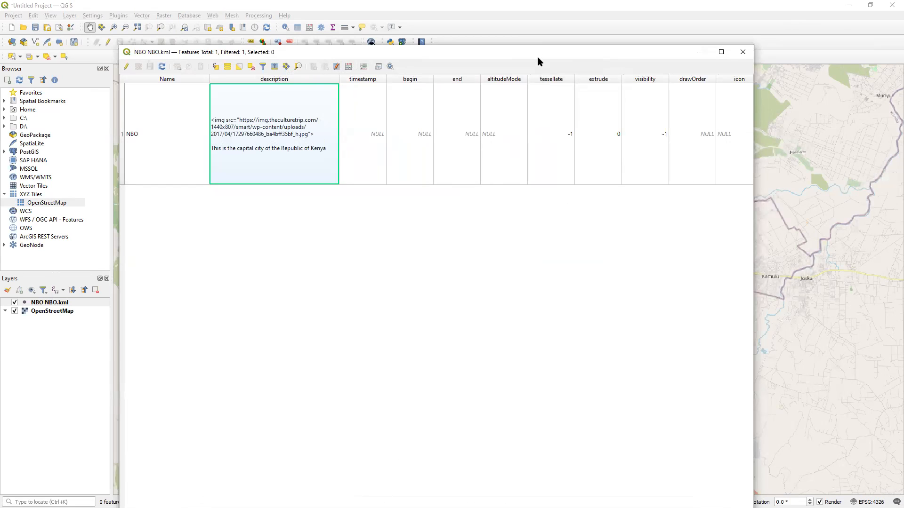
drag(539, 46, 539, 119)
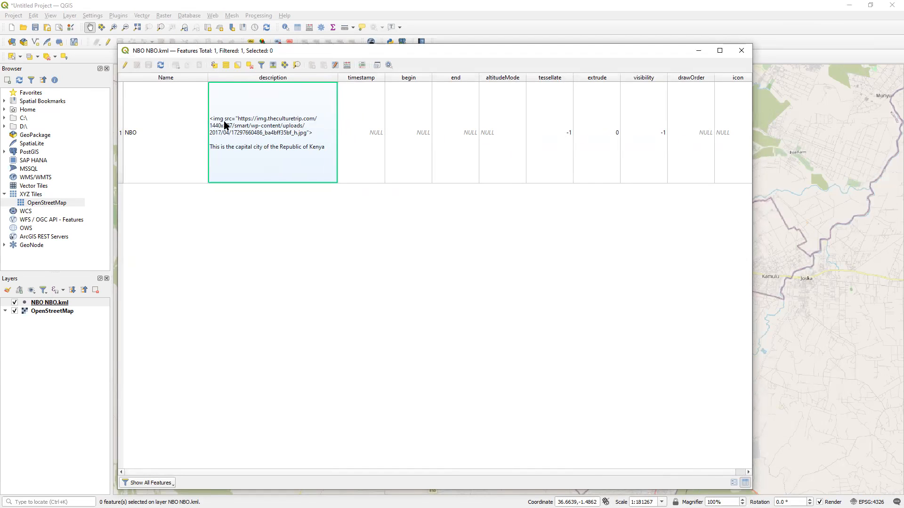
click(739, 53)
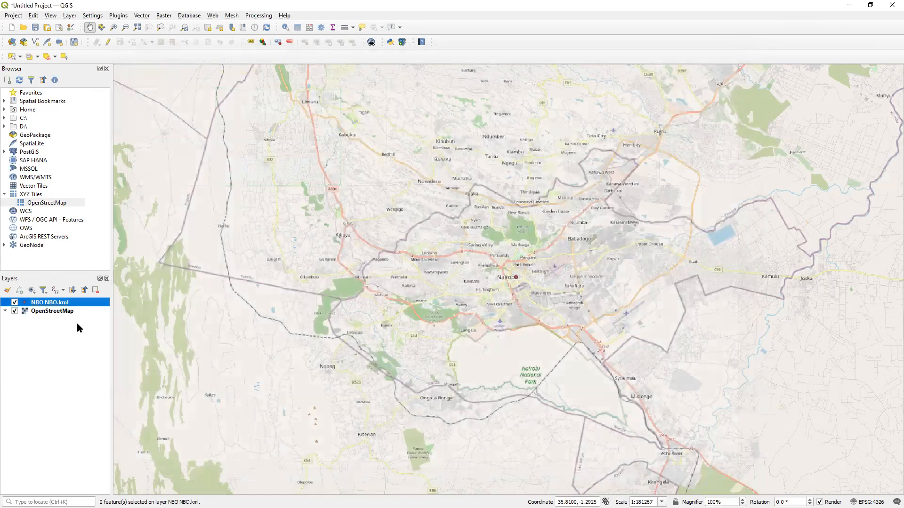
Export the NBO KML layer as an ESRI Shapefile named NBO.shp in the shapefiles folder, adding it to the map.
right_click(70, 305)
mouse_move(171, 474)
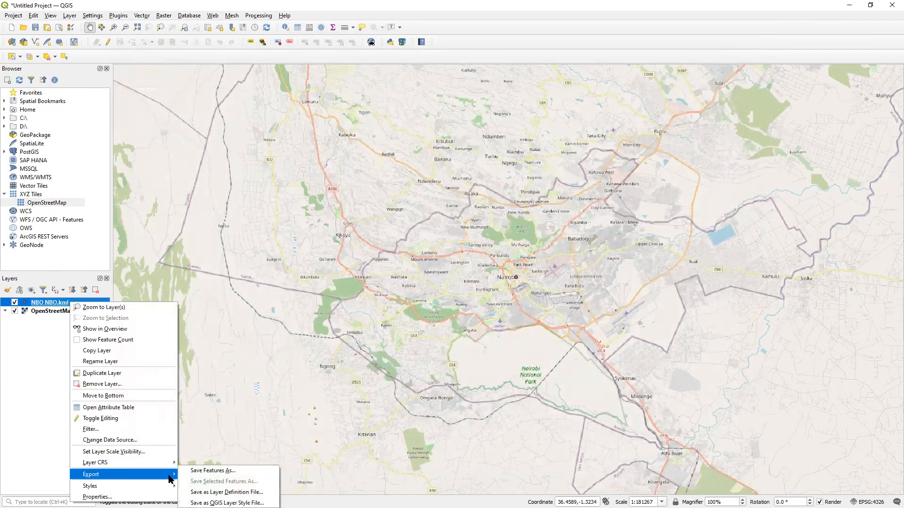
click(226, 471)
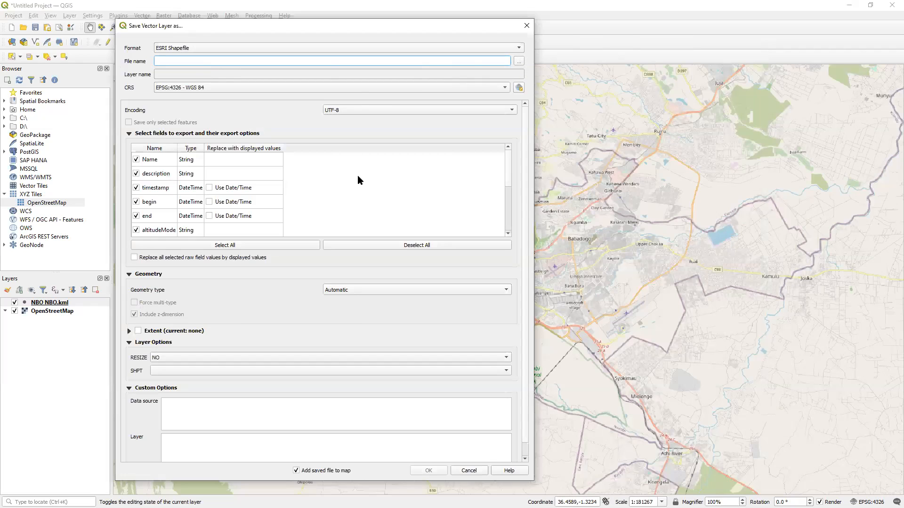
text(NBO)
click(485, 271)
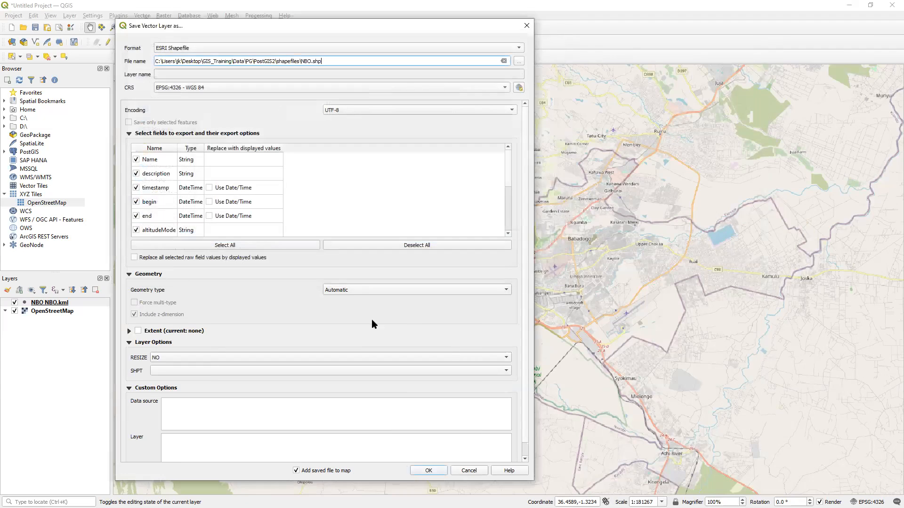
click(429, 471)
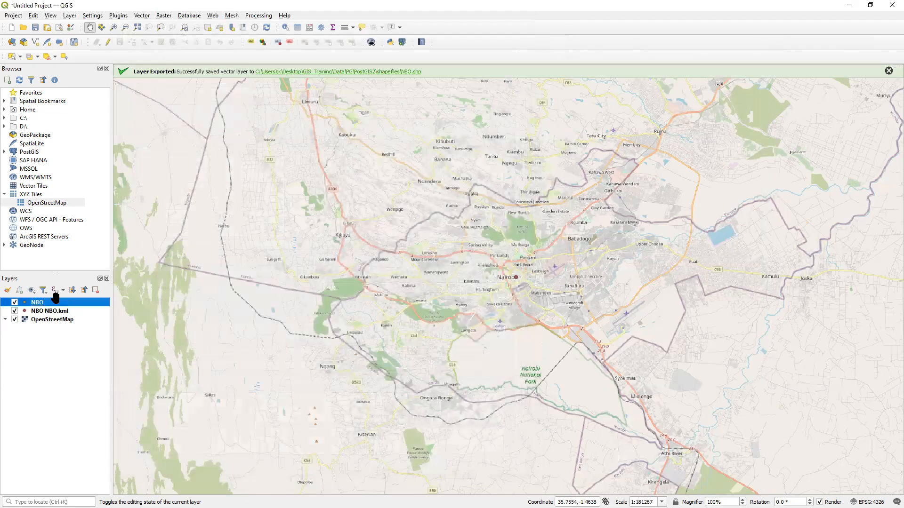
Check the storage format of the exported NBO layer in its layer information.
right_click(37, 302)
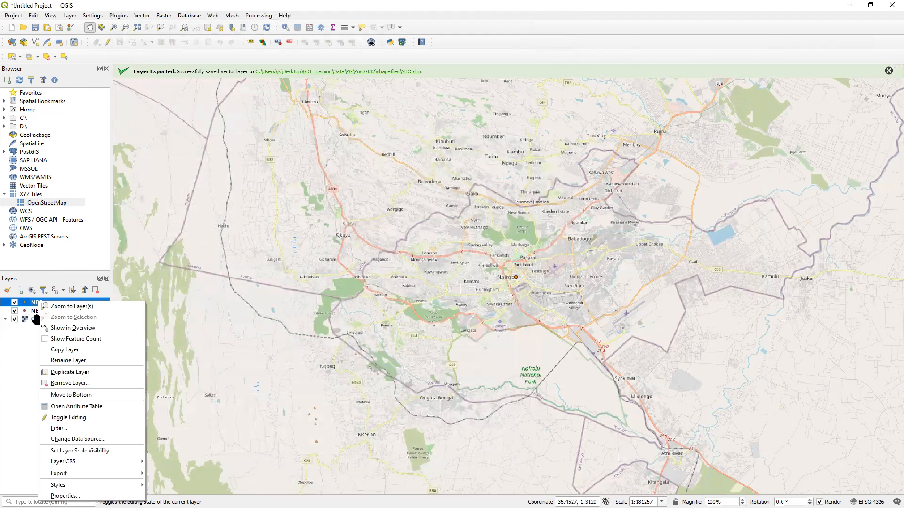
click(65, 496)
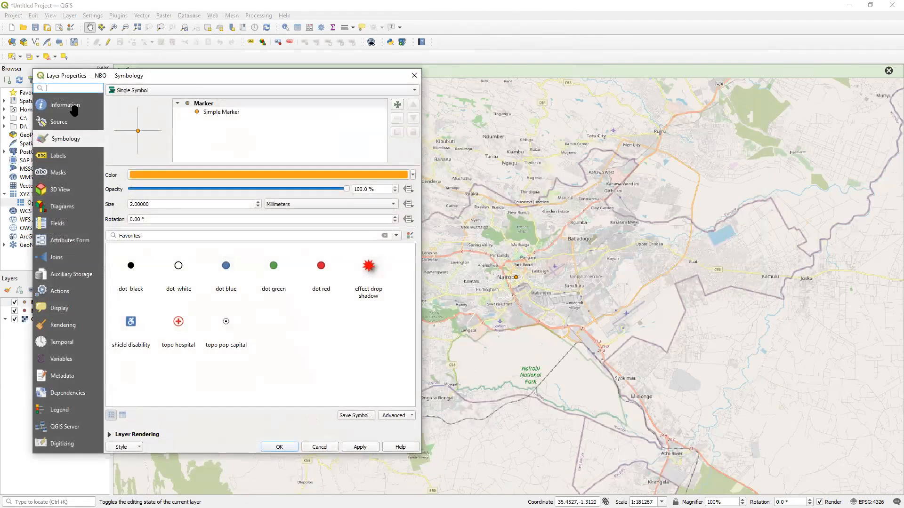
click(70, 105)
drag(163, 134, 209, 120)
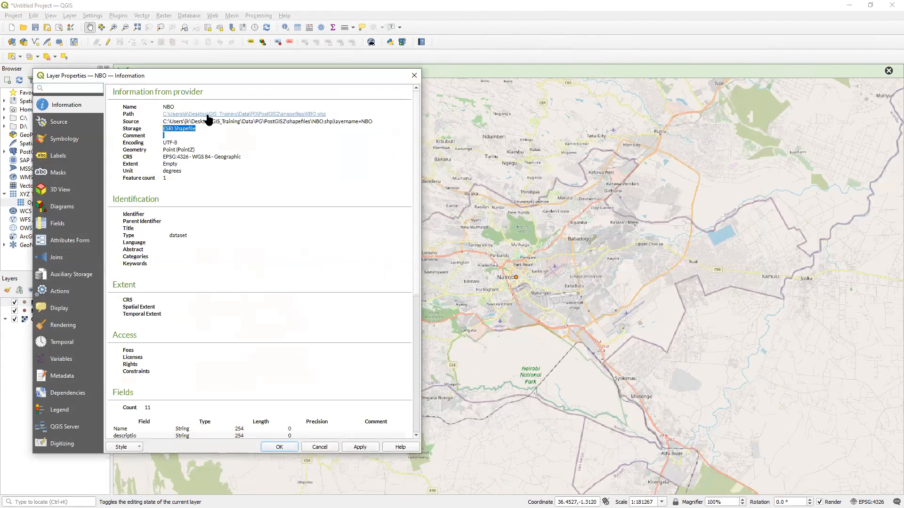
click(414, 75)
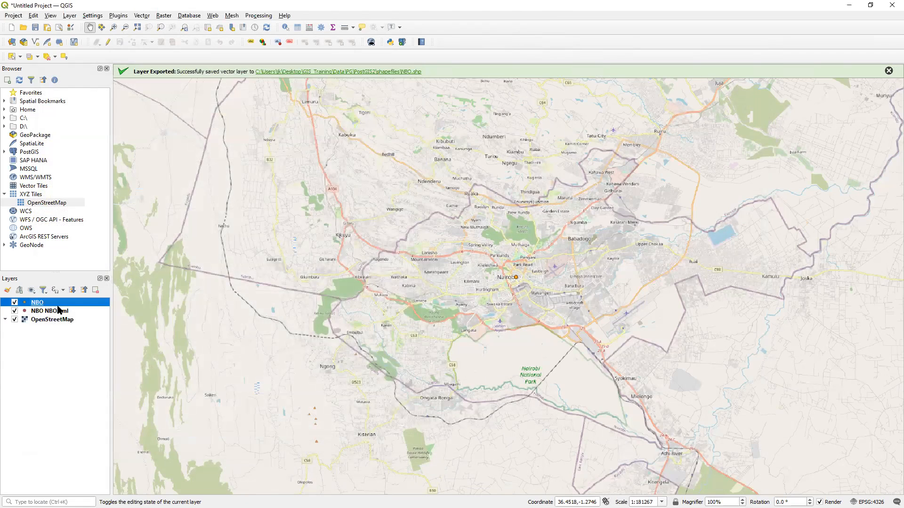
Check the storage format of the original NBO KML layer in its layer information for comparison.
right_click(59, 309)
click(65, 494)
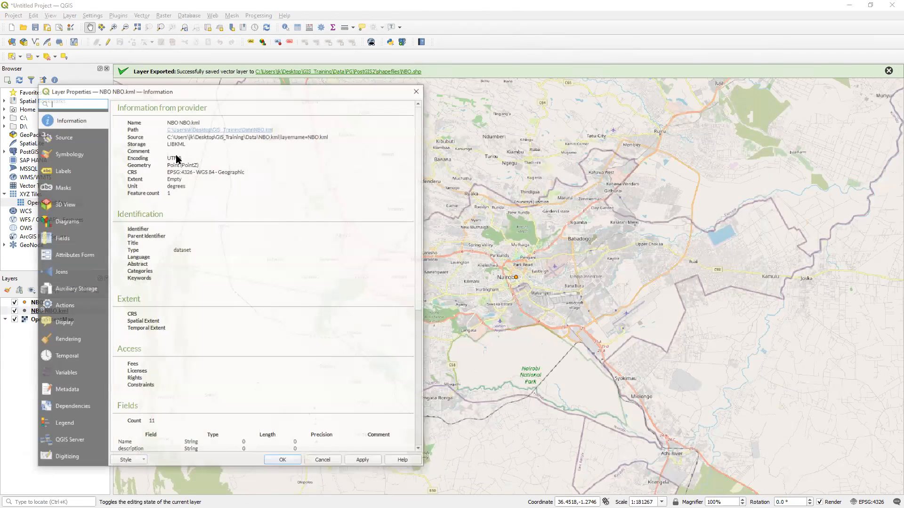
drag(165, 145, 177, 145)
click(190, 160)
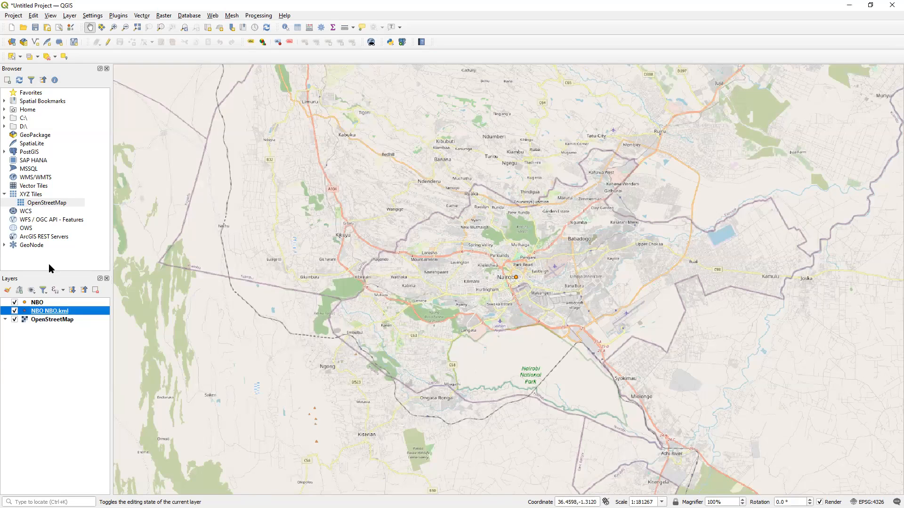
Remove both the NBO shapefile layer and the NBO KML layer from the project.
ctrl+click(87, 303)
click(95, 291)
click(420, 271)
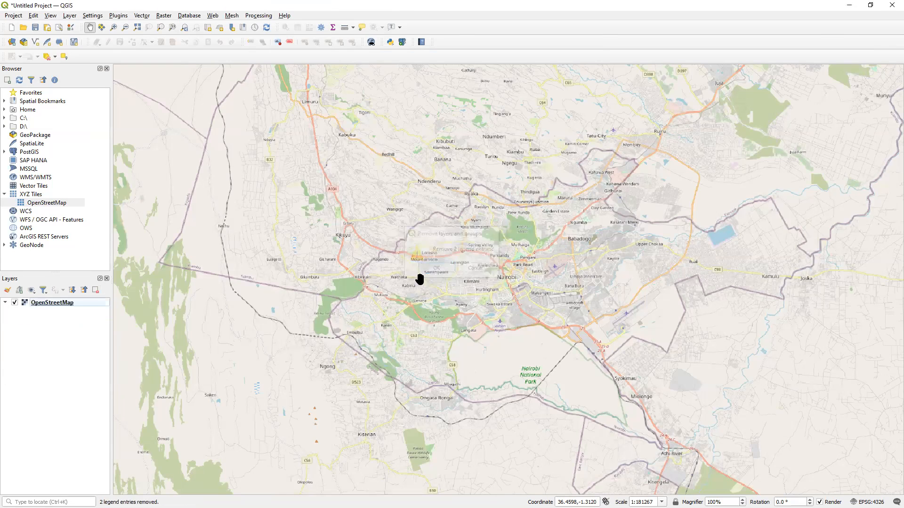
Choose google_earth_training.kmz from the Data folder as the vector dataset and bring up its list of layers to add.
scroll(420, 320, down, 8)
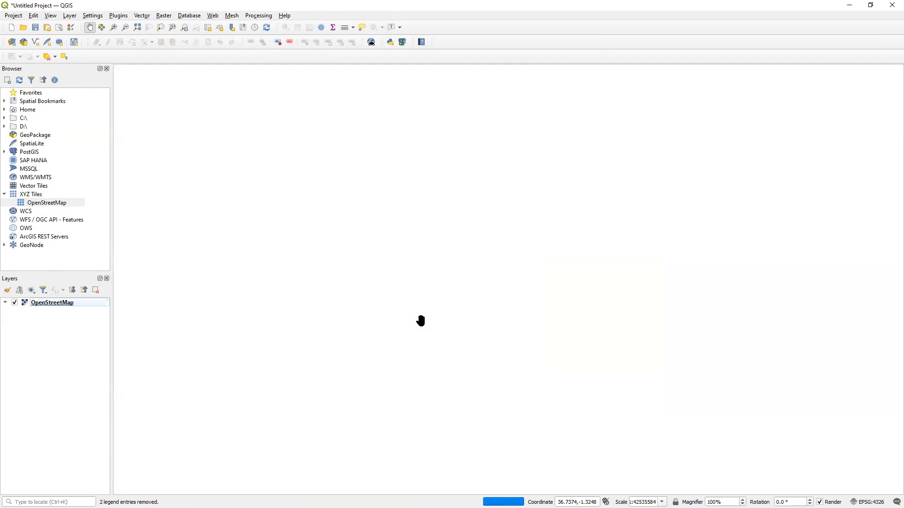
scroll(420, 320, up, 1)
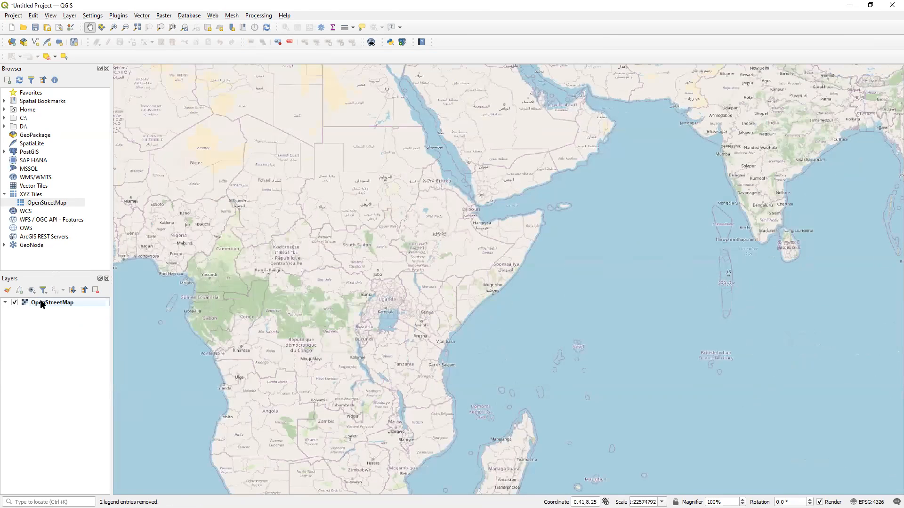
click(69, 15)
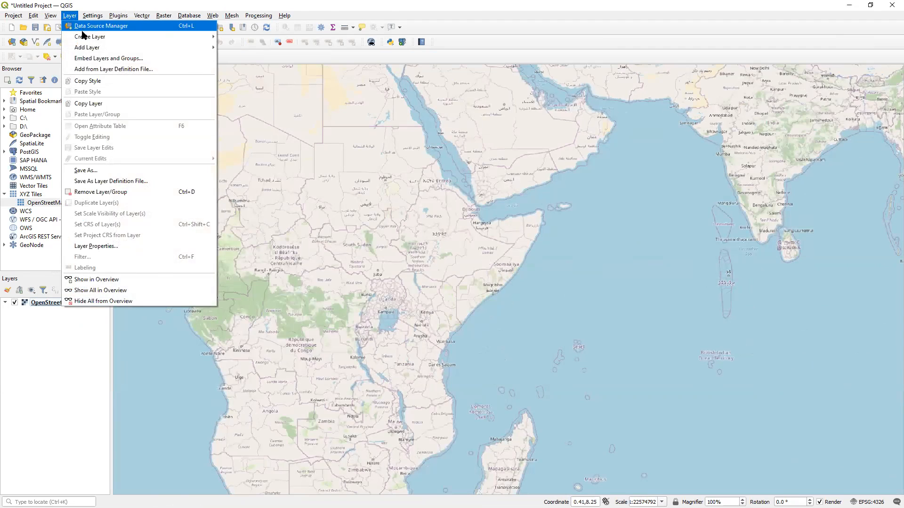
click(78, 27)
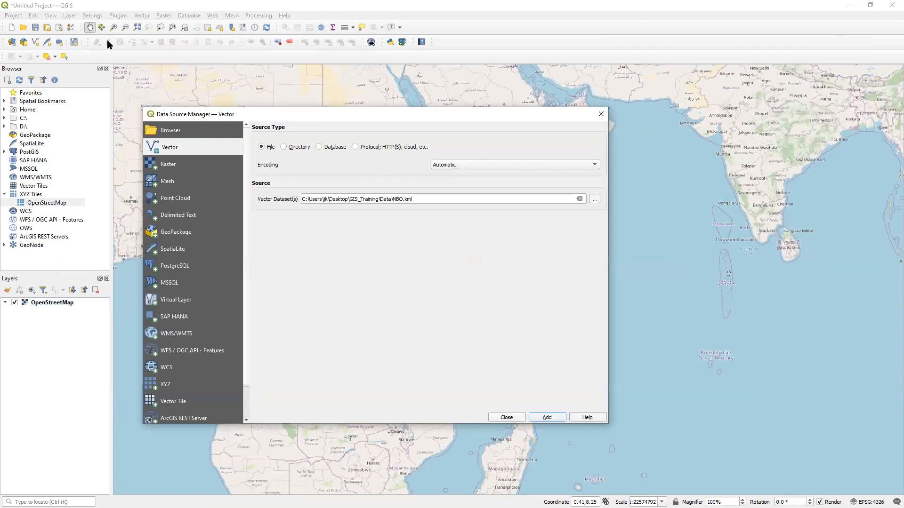
click(594, 199)
click(407, 210)
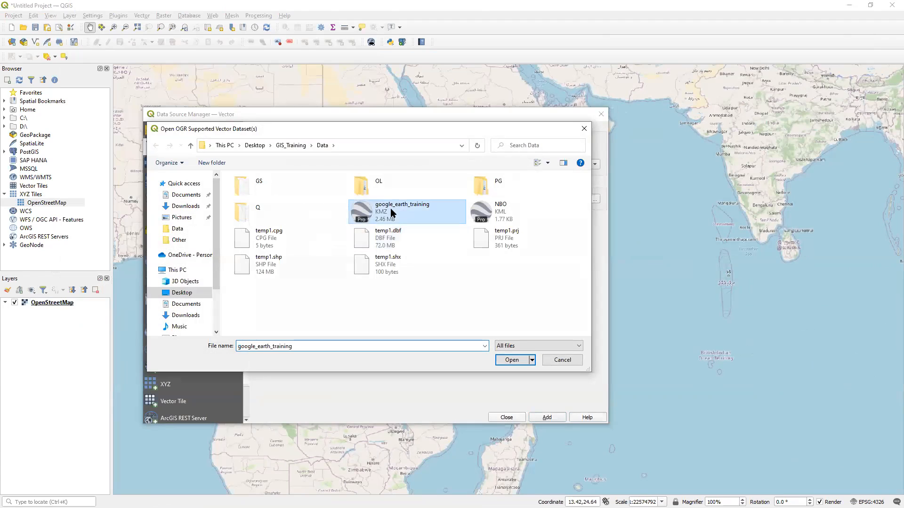
click(504, 359)
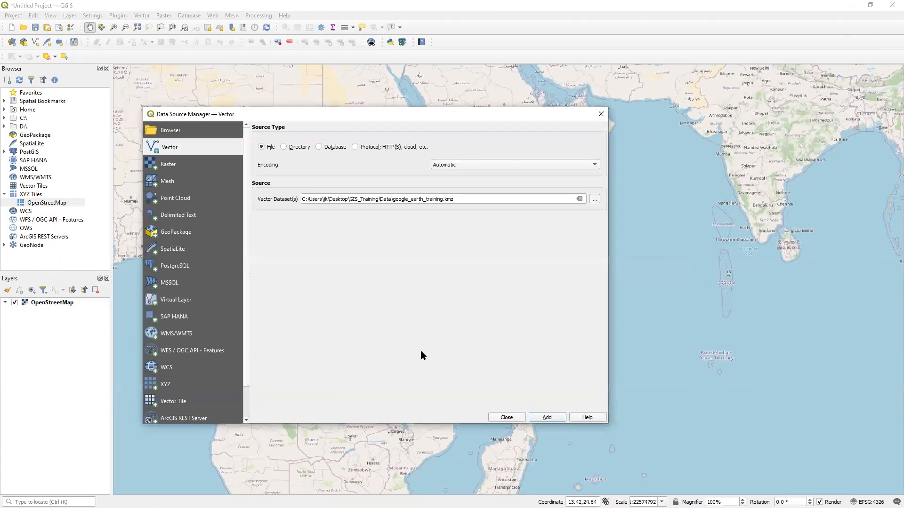
click(548, 417)
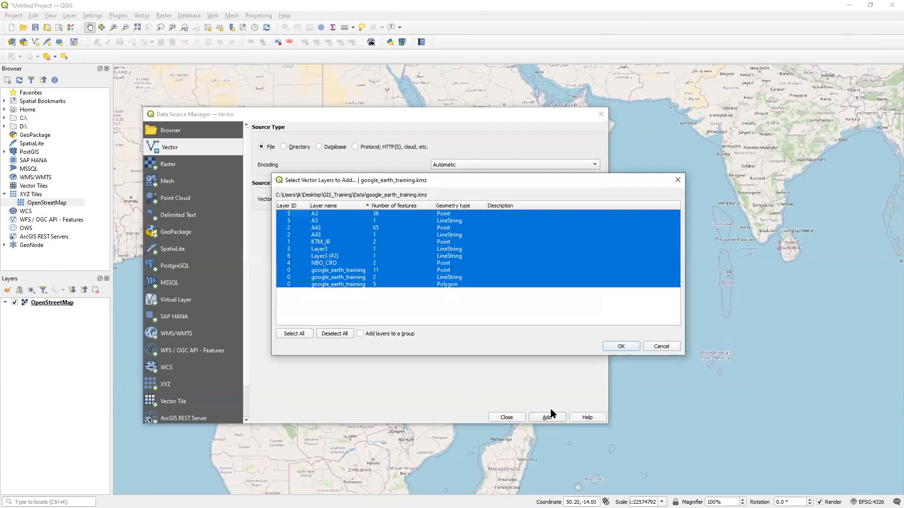
Examine the geometry types and feature counts of the individual layers inside google_earth_training.kmz.
click(319, 215)
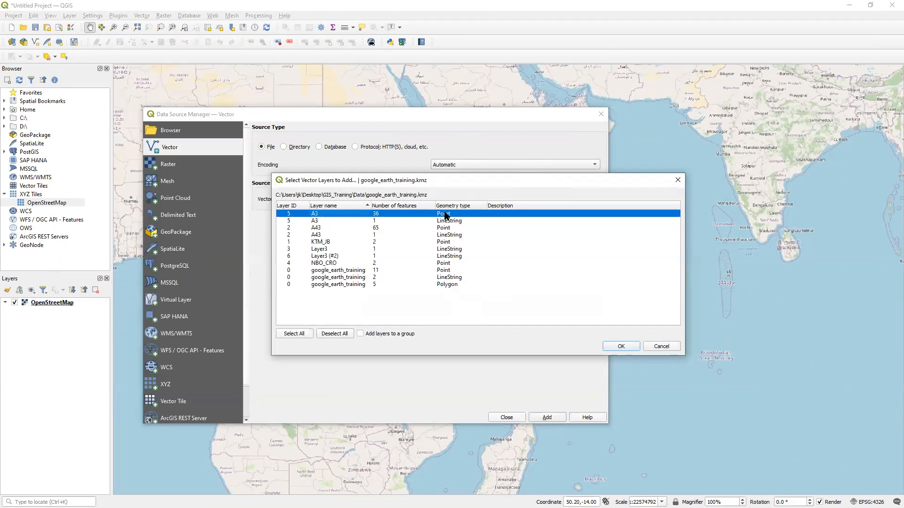
key(Down)
key(Down)
key(Down)
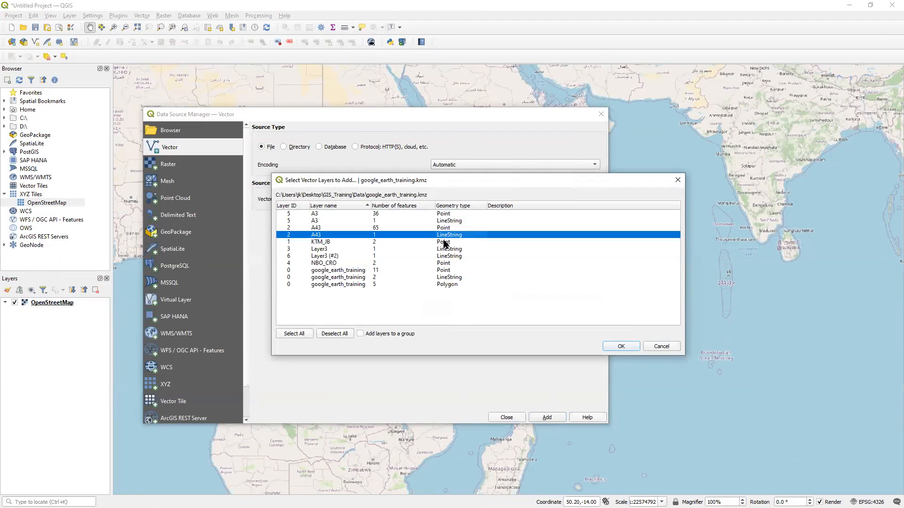
key(Down)
key(Down)
key(Down)
key(Down)
key(Down)
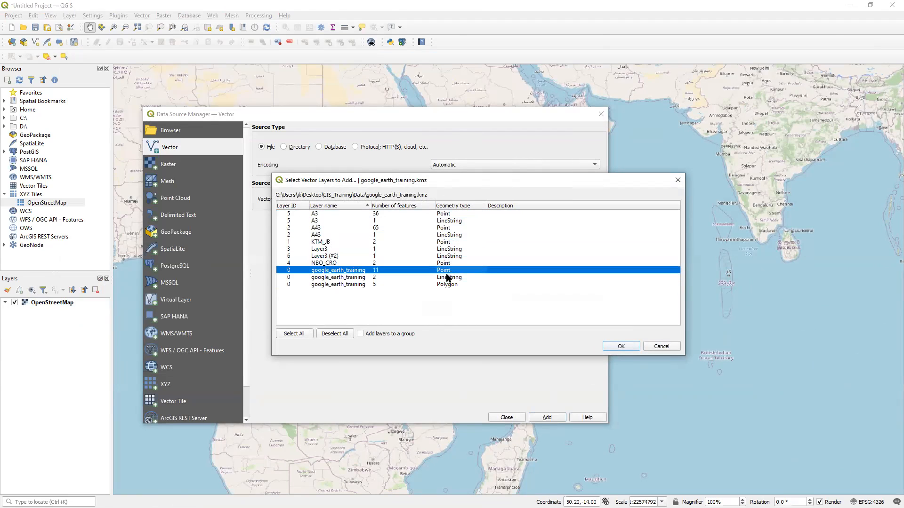
key(Down)
click(442, 302)
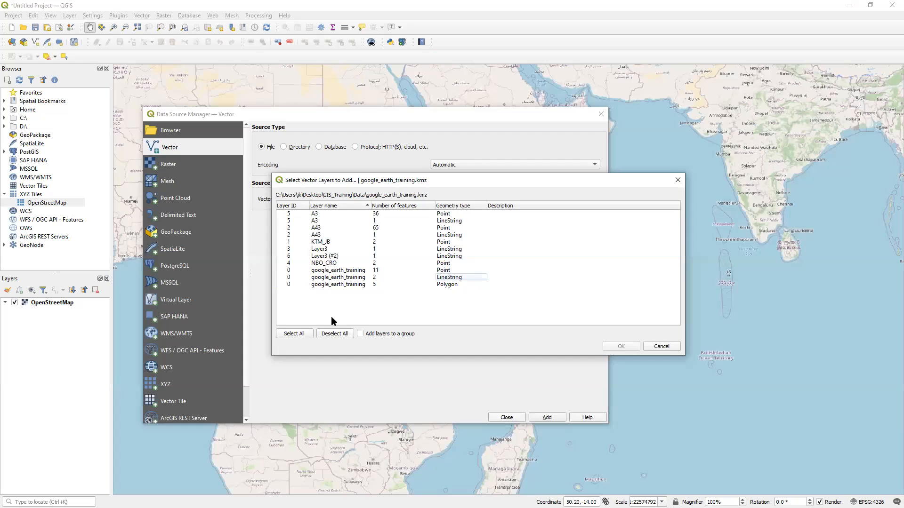
click(348, 272)
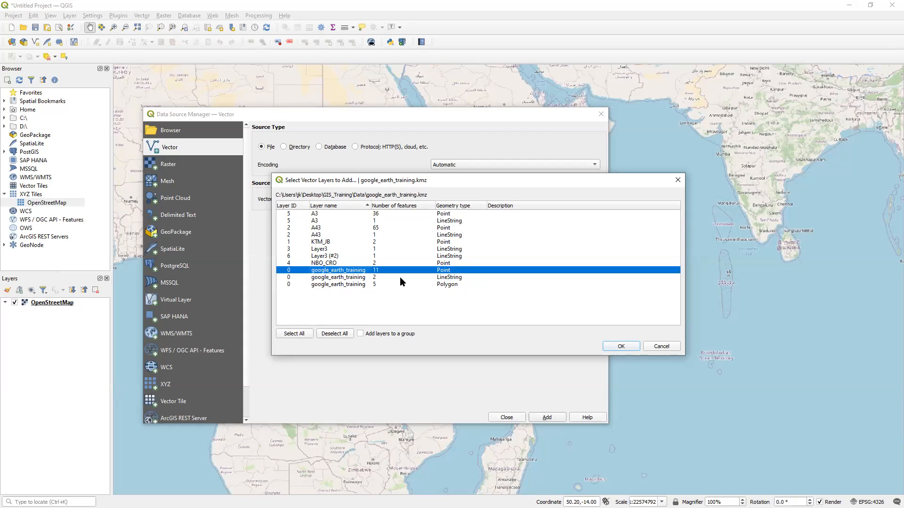
Add every point, line and polygon layer of google_earth_training.kmz to the map and close the data source dialog.
click(318, 215)
key(shift+Down)
key(shift+Down)
key(shift+Down)
key(shift+Down)
key(shift+Down)
key(shift+Down)
key(shift+Down)
key(shift+Down)
key(shift+Down)
key(shift+Down)
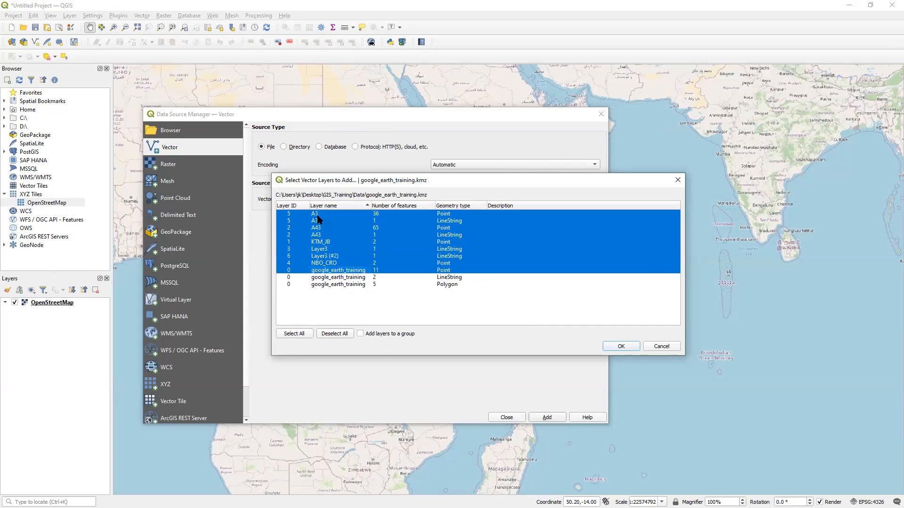
click(622, 346)
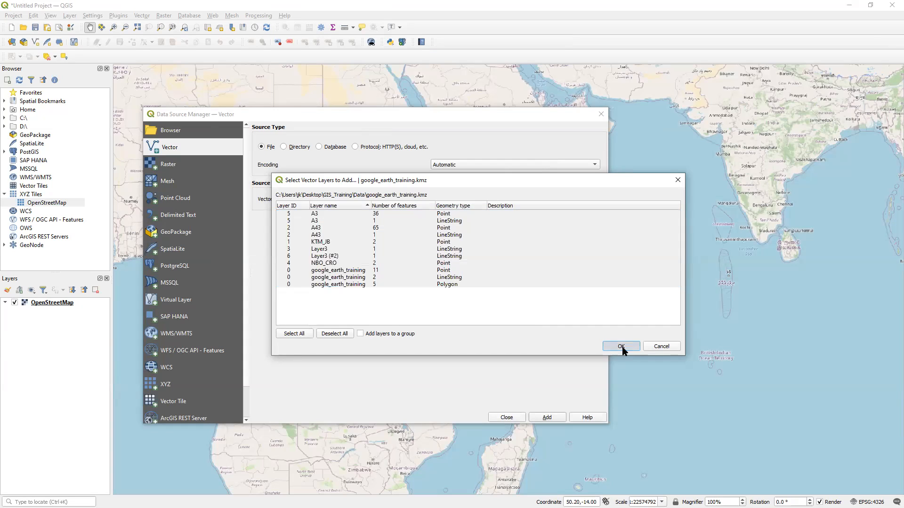
click(547, 417)
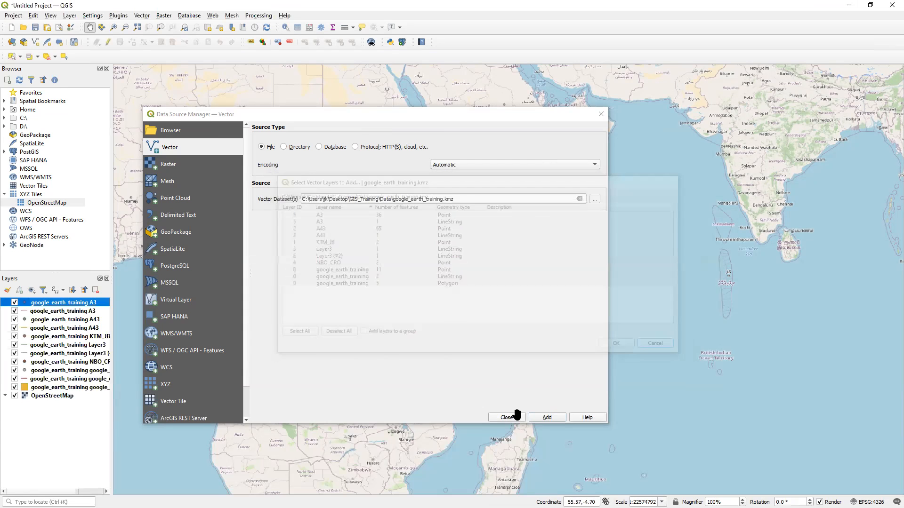
click(515, 416)
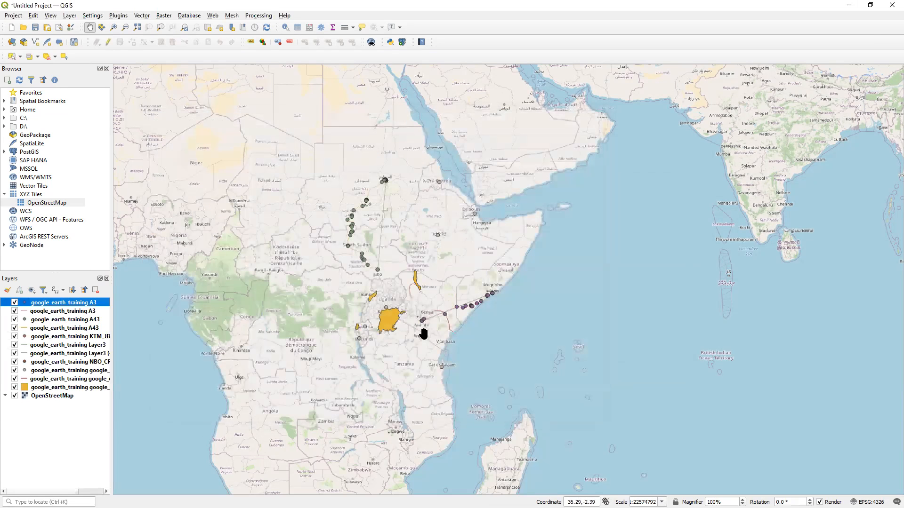
scroll(428, 327, up, 2)
scroll(429, 320, down, 2)
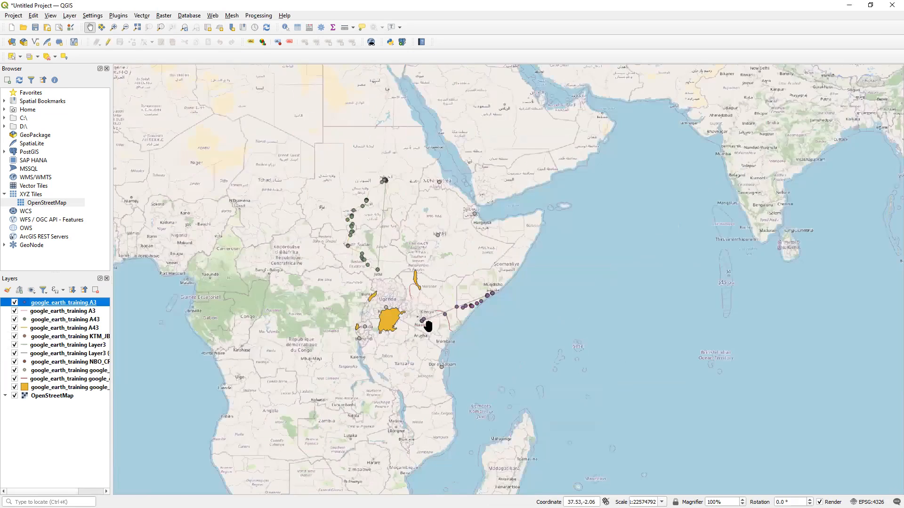
Open the attribute table of the google_earth_training A3 point layer and widen its Name and description columns.
scroll(427, 325, up, 1)
scroll(427, 325, up, 1)
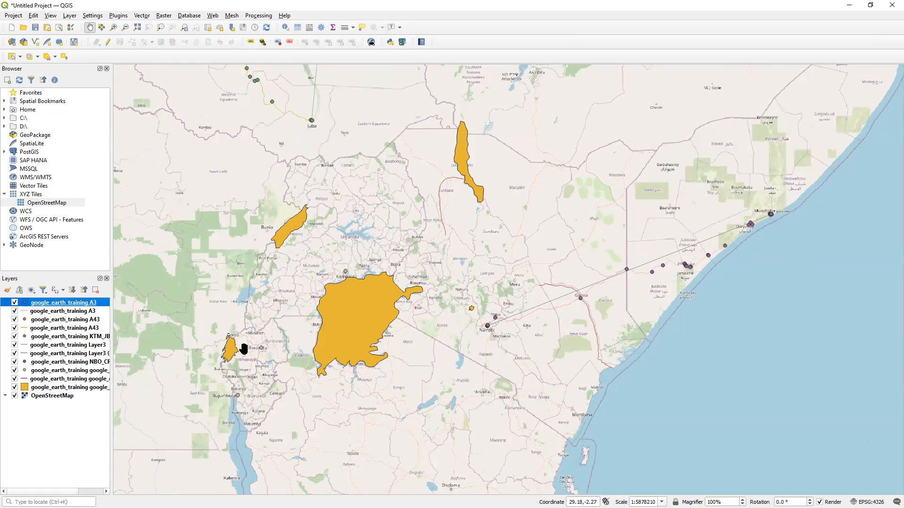
scroll(390, 259, down, 2)
scroll(373, 155, up, 2)
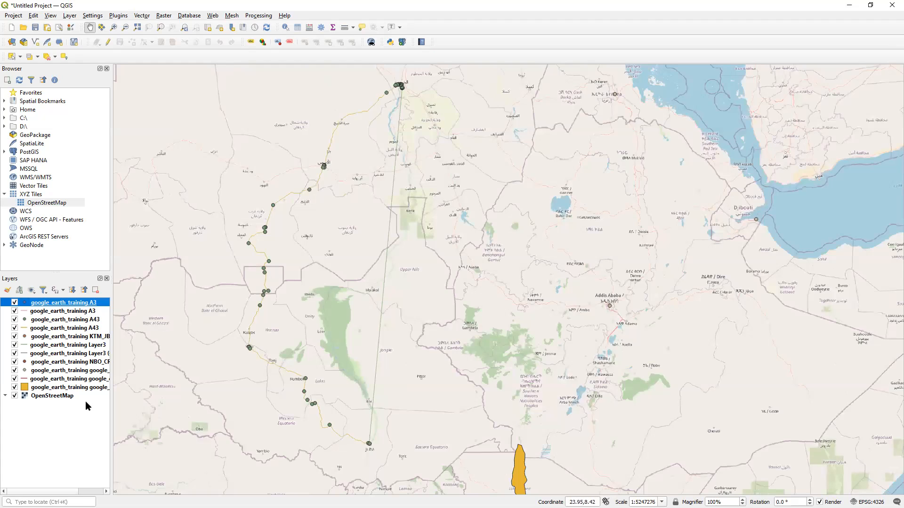
right_click(78, 304)
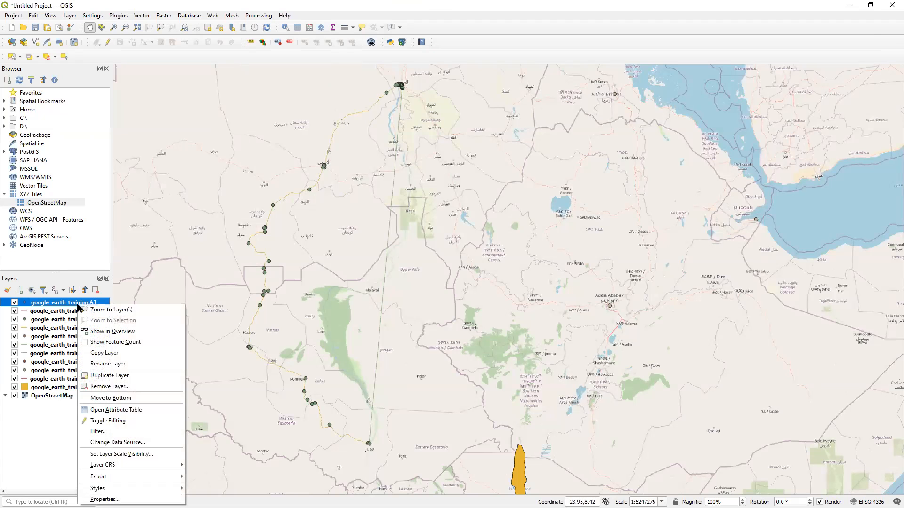
click(103, 358)
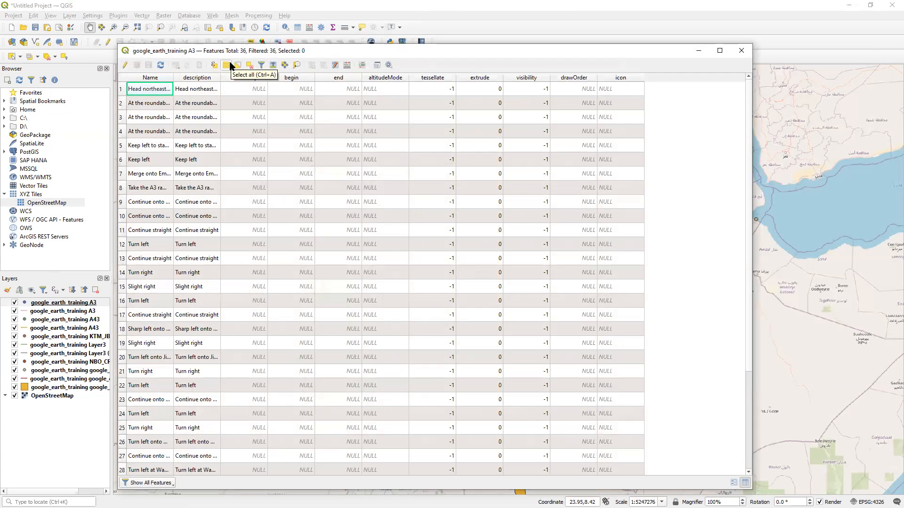
double_click(173, 77)
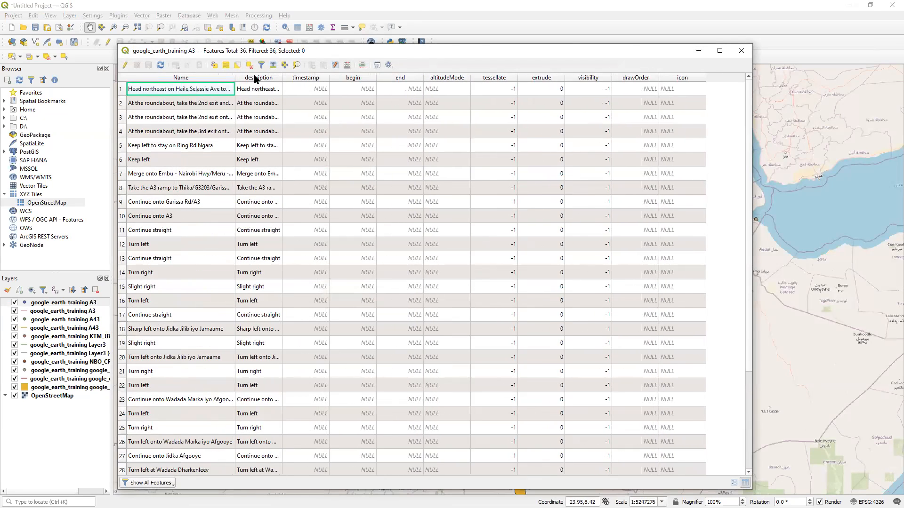
drag(235, 77, 411, 126)
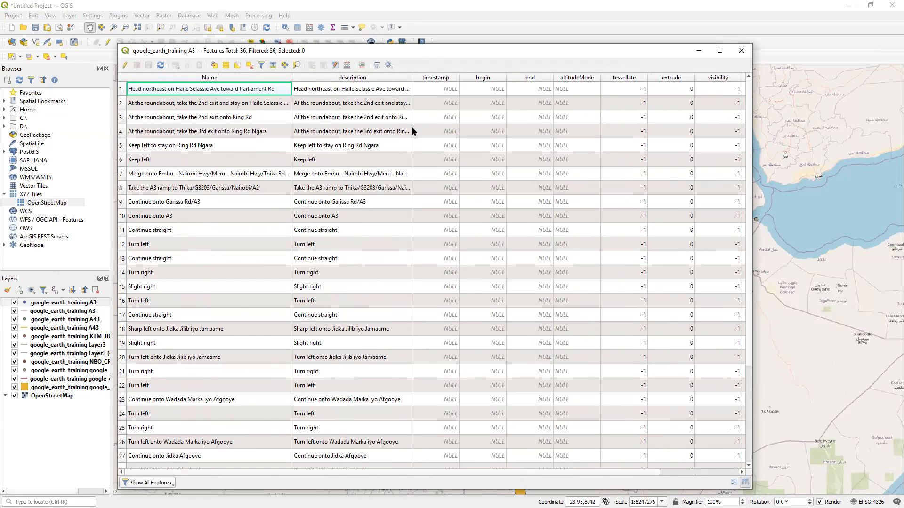
Read through the A3 direction records and zoom the map to the first one, "Head northeast on Haile Selassie Ave toward Parliament Rd".
scroll(337, 176, down, 3)
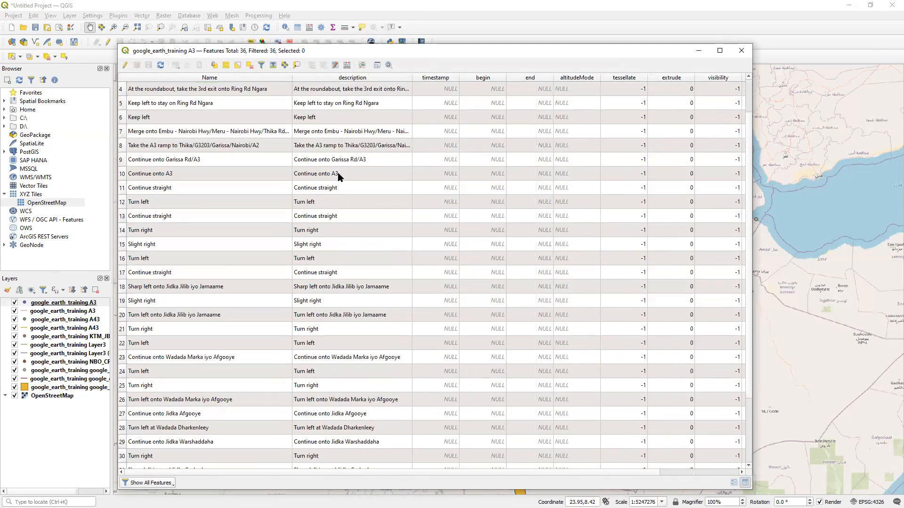
scroll(473, 274, up, 3)
scroll(324, 181, down, 4)
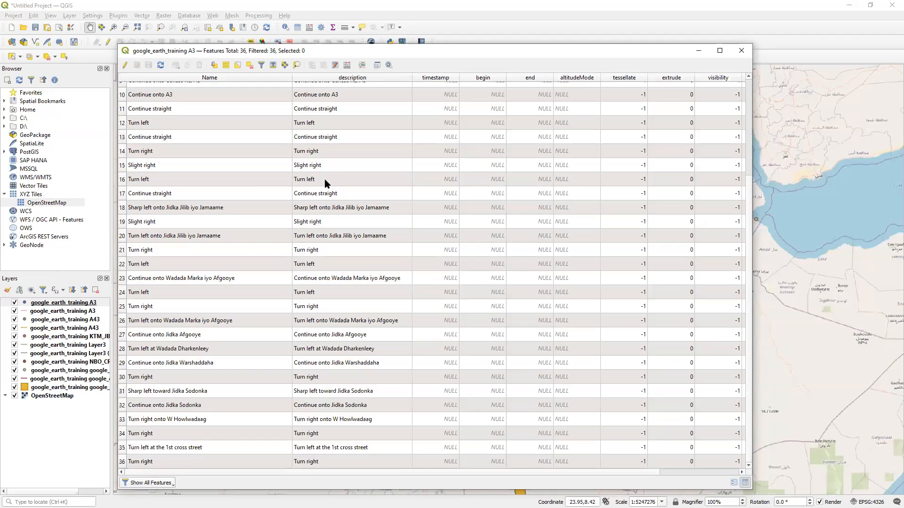
scroll(329, 198, up, 4)
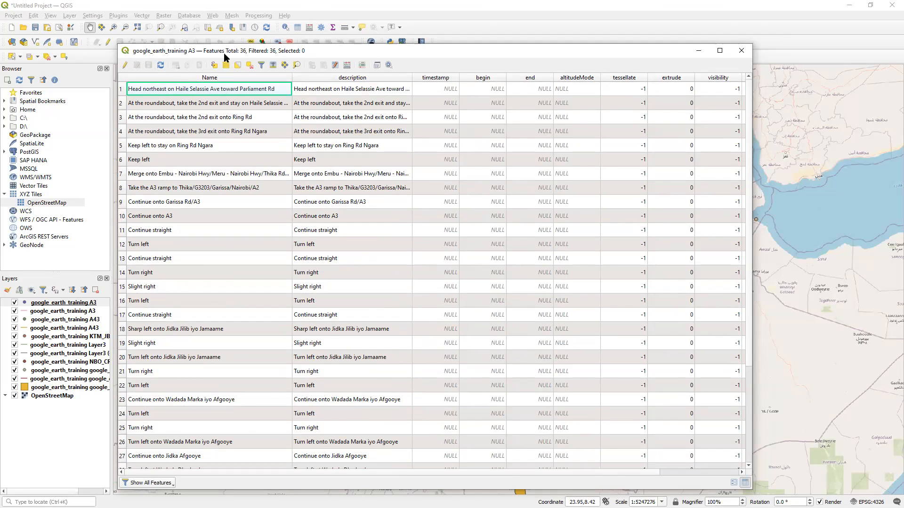
drag(224, 52, 263, 307)
right_click(188, 343)
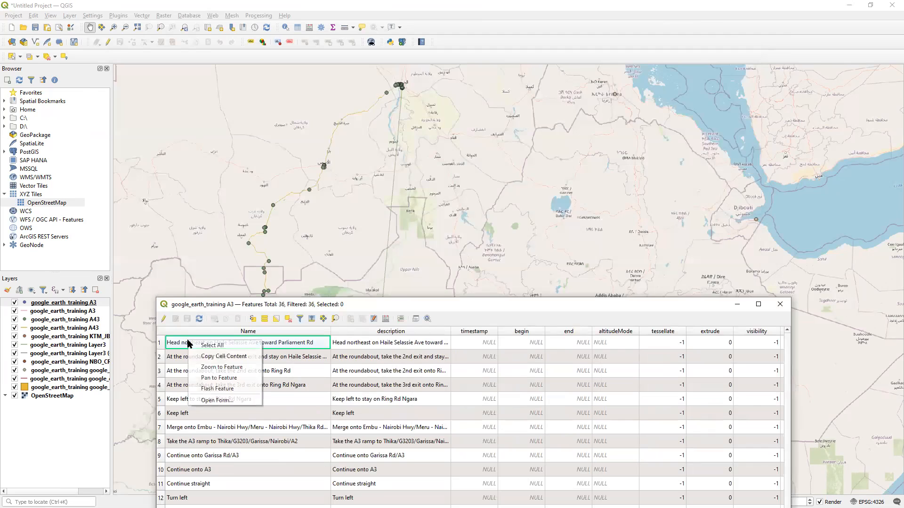
click(215, 367)
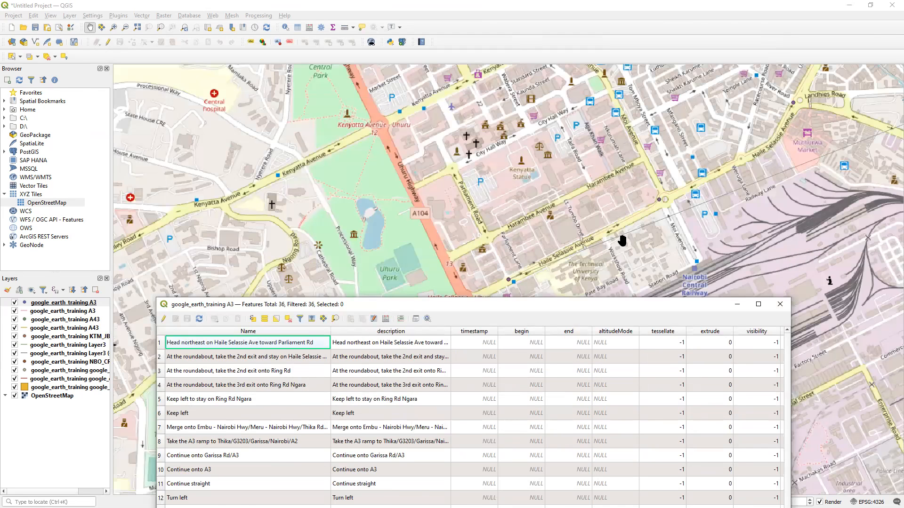
Pan the map to the feature in row 2 of the A3 table and zoom to the one in row 7.
right_click(234, 357)
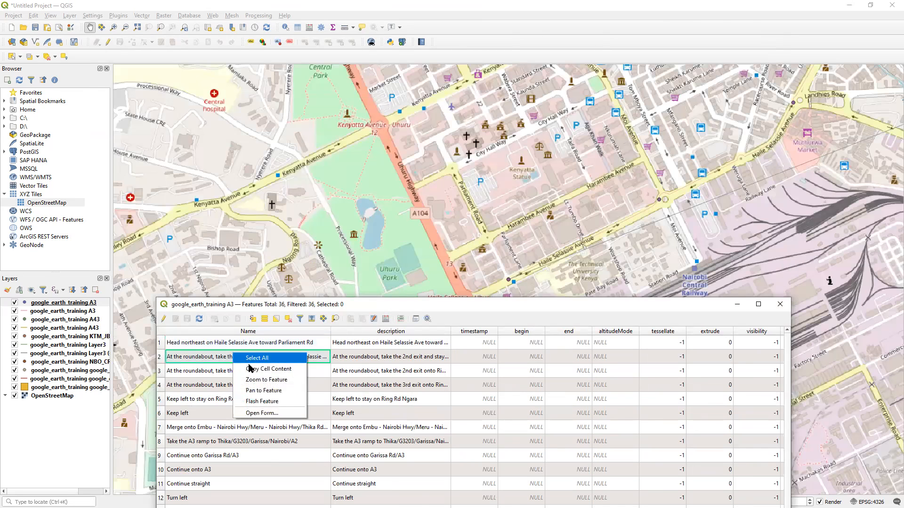
click(262, 390)
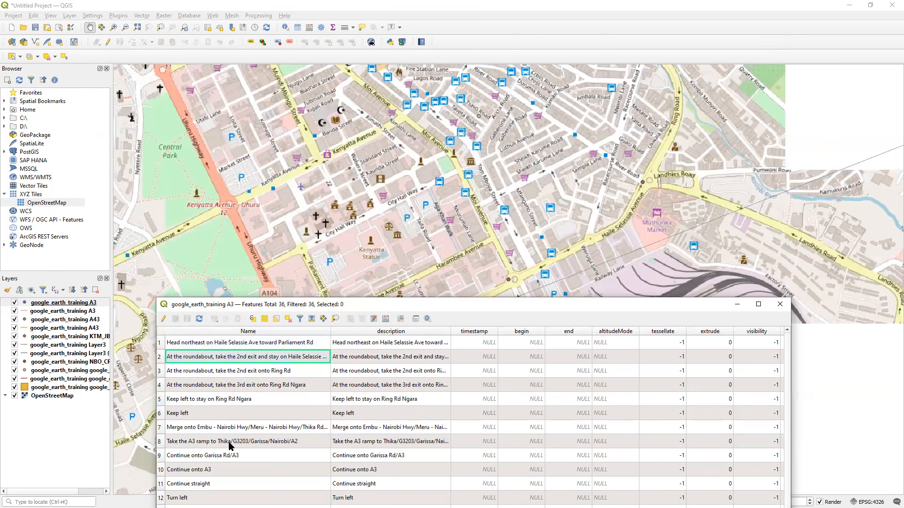
right_click(205, 427)
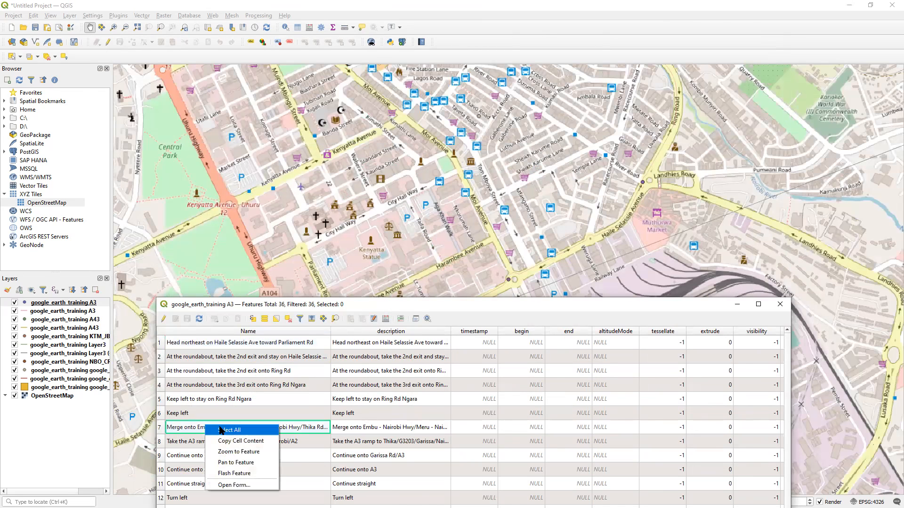
click(230, 453)
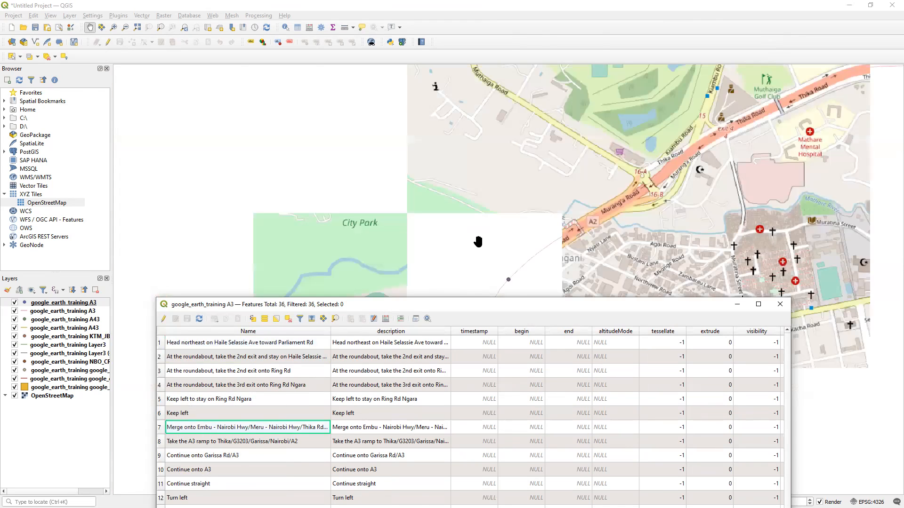
Zoom the map to the row 26 feature, "Turn left onto Wadada Marka iyo Afgooye", and close the A3 attribute table.
scroll(251, 444, down, 3)
drag(301, 307, 305, 179)
right_click(253, 451)
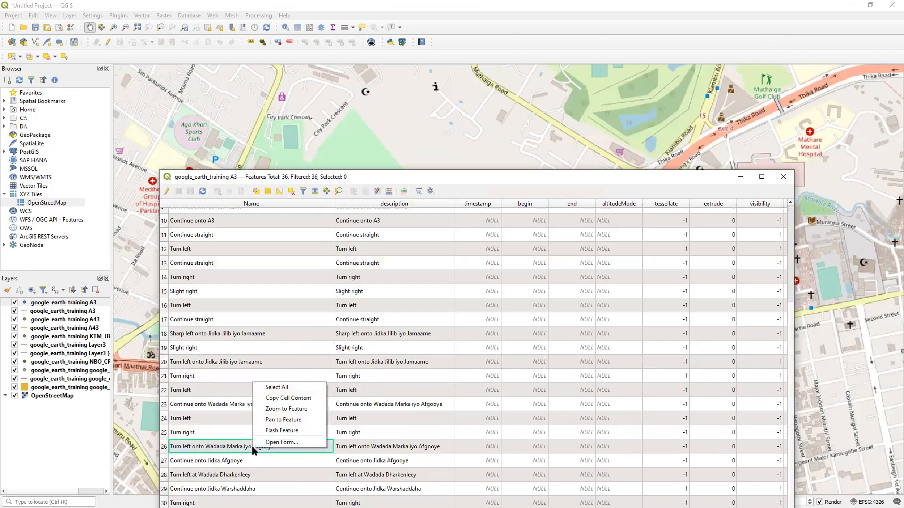
click(279, 408)
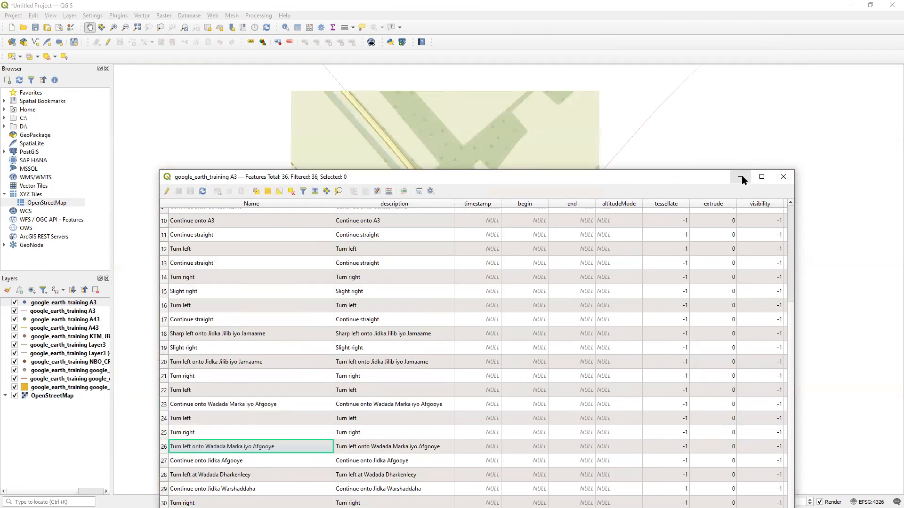
scroll(520, 120, down, 4)
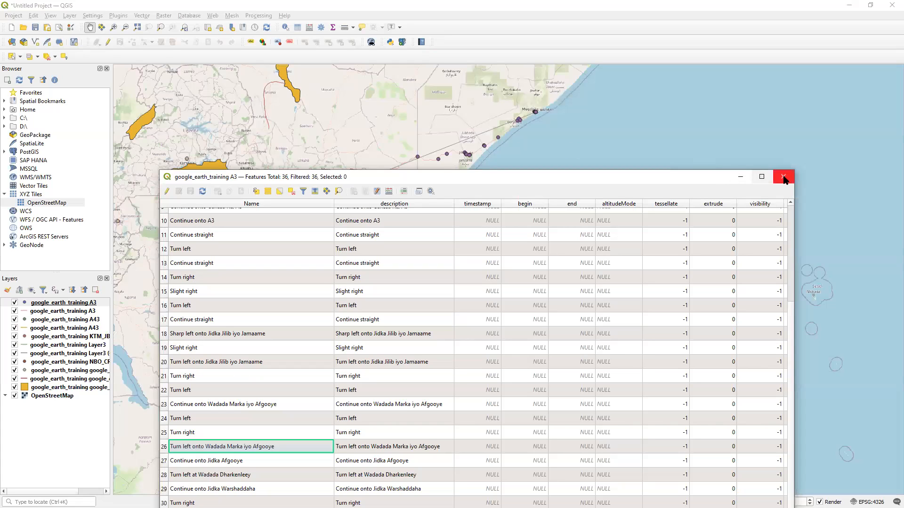
Open the attribute table of the google_earth_training A43 point layer and zoom the map to the feature in row 5.
right_click(87, 319)
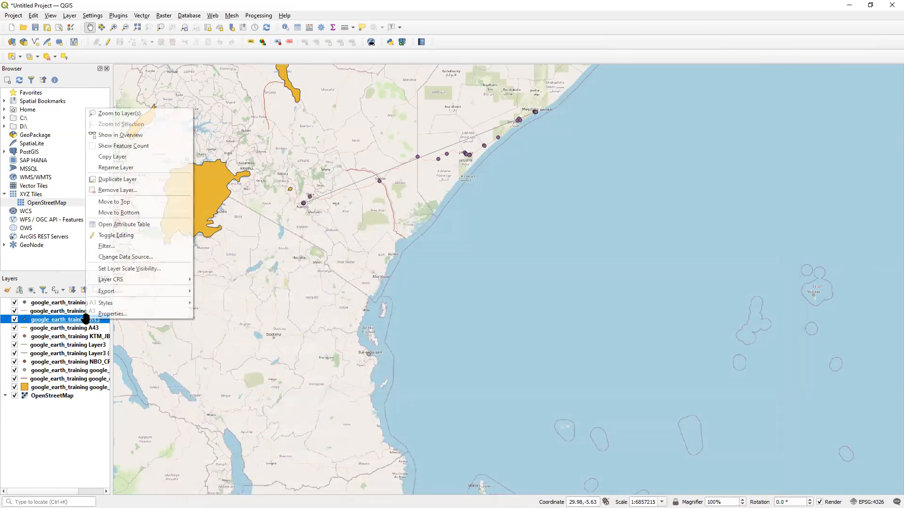
click(135, 224)
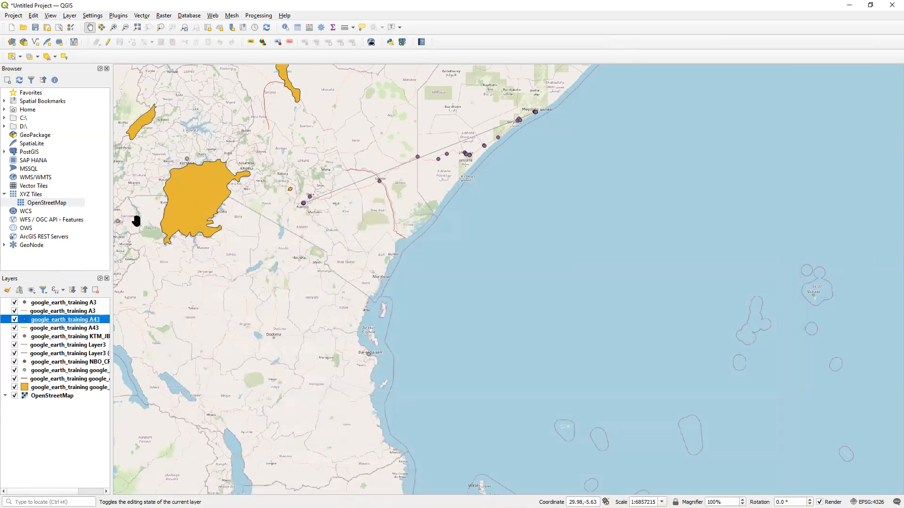
right_click(188, 271)
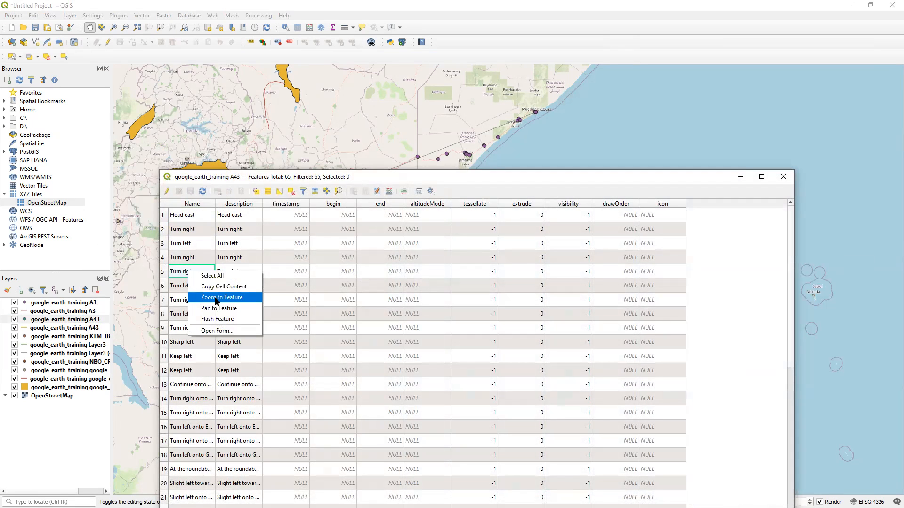
click(216, 298)
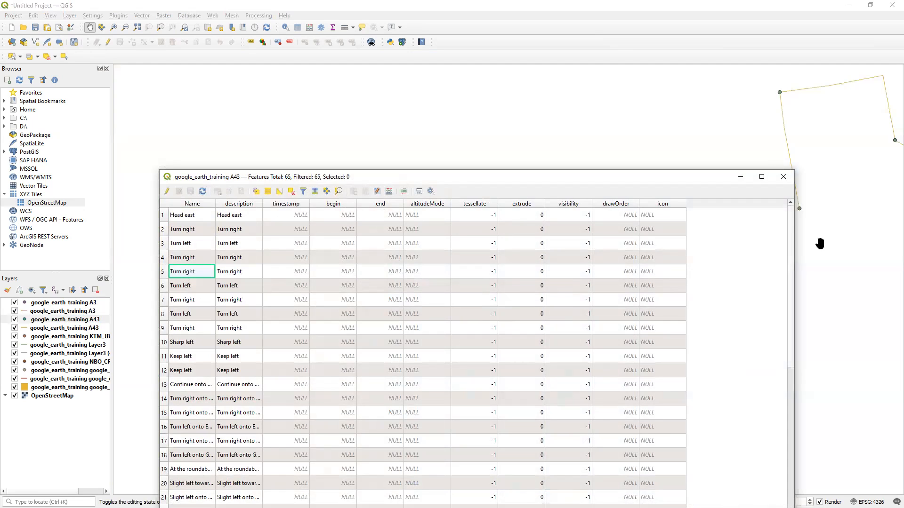
scroll(863, 292, down, 2)
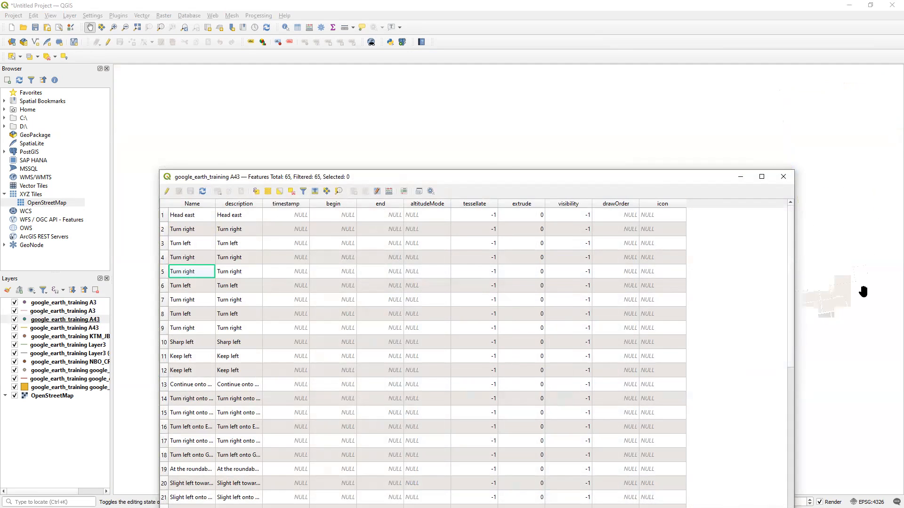
scroll(863, 292, down, 5)
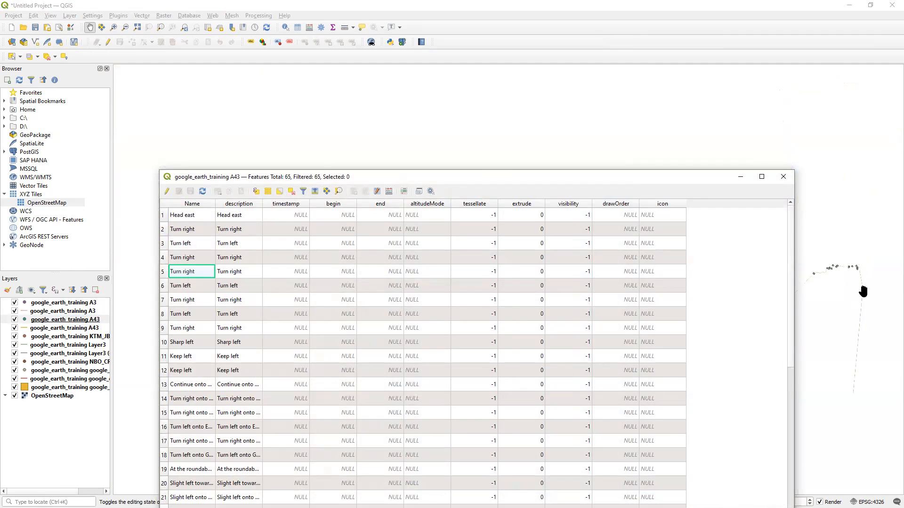
scroll(863, 292, down, 3)
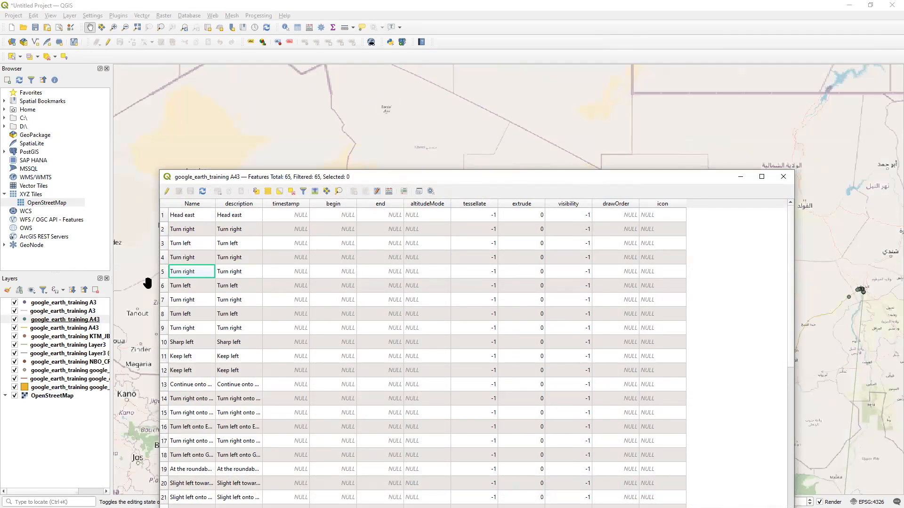
Zoom the map to the "Turn right" feature in row 50 of the A43 table, view its surroundings and close the table.
scroll(255, 366, down, 8)
scroll(256, 366, down, 4)
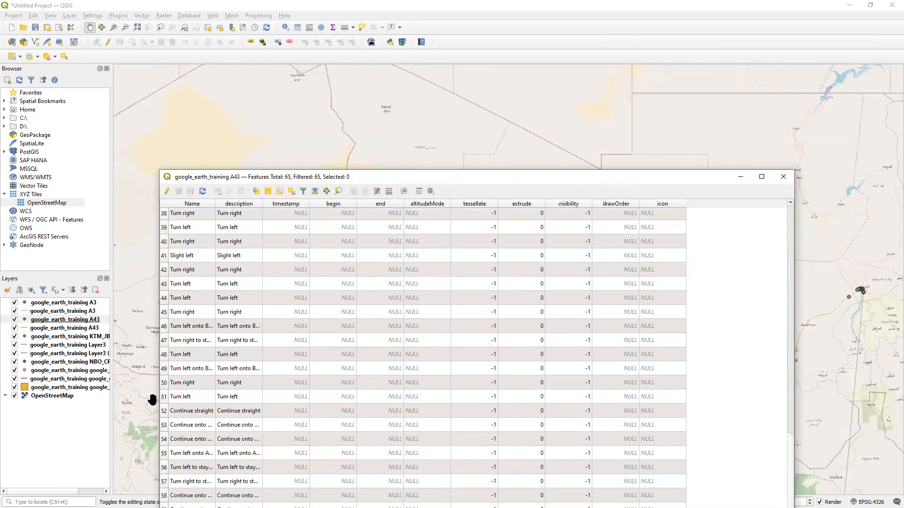
right_click(193, 387)
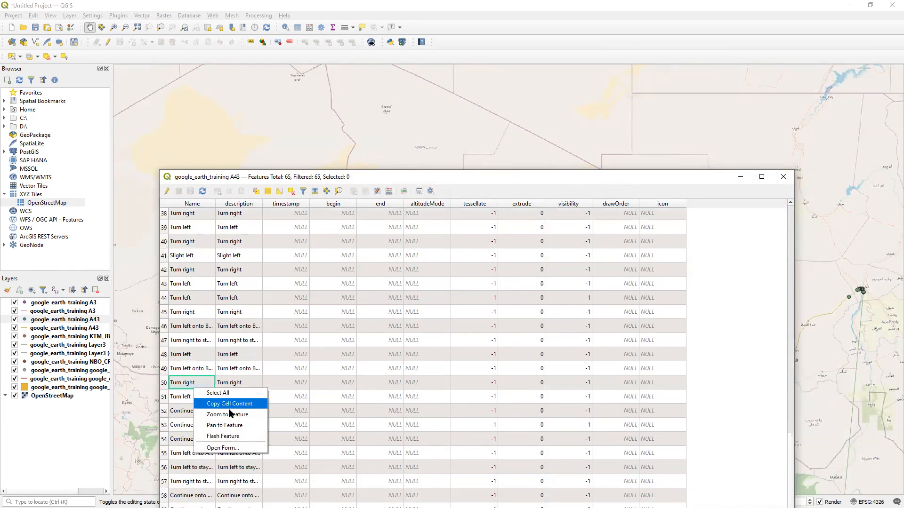
click(231, 414)
drag(509, 183, 476, 389)
scroll(503, 288, down, 4)
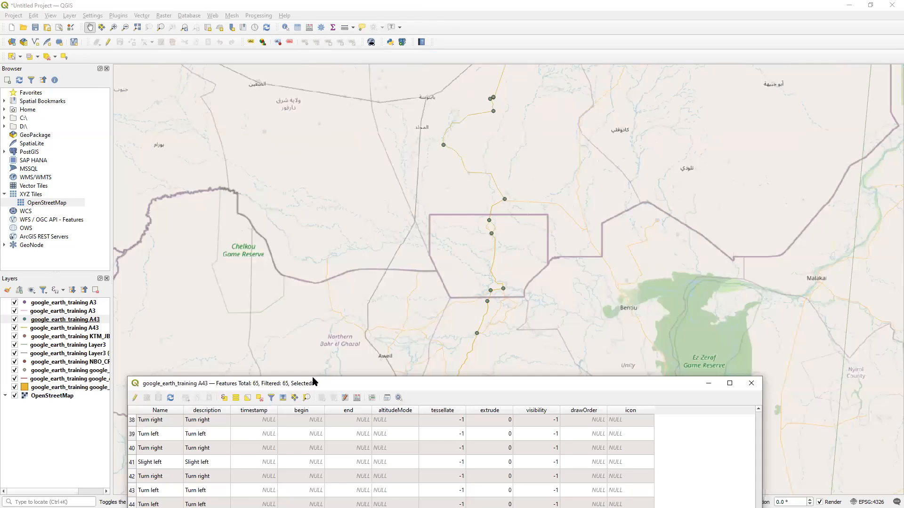
drag(313, 379, 325, 119)
click(759, 125)
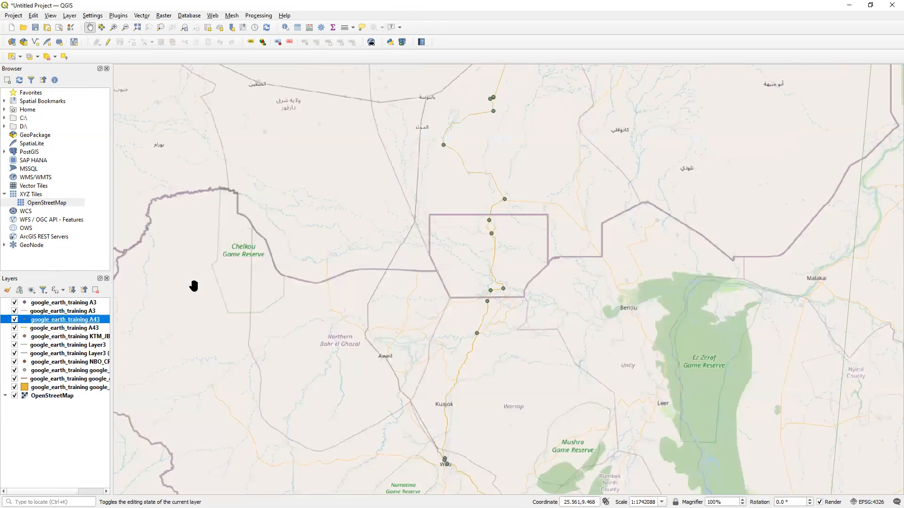
Widen the layer list to show longer layer names and zoom the map to the google_earth_training Layer3 layer.
drag(113, 345, 136, 346)
right_click(77, 346)
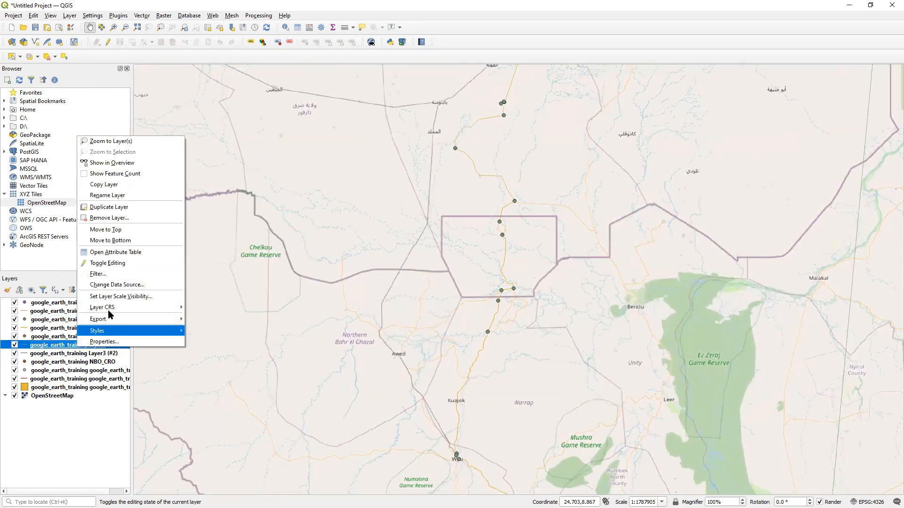
click(117, 145)
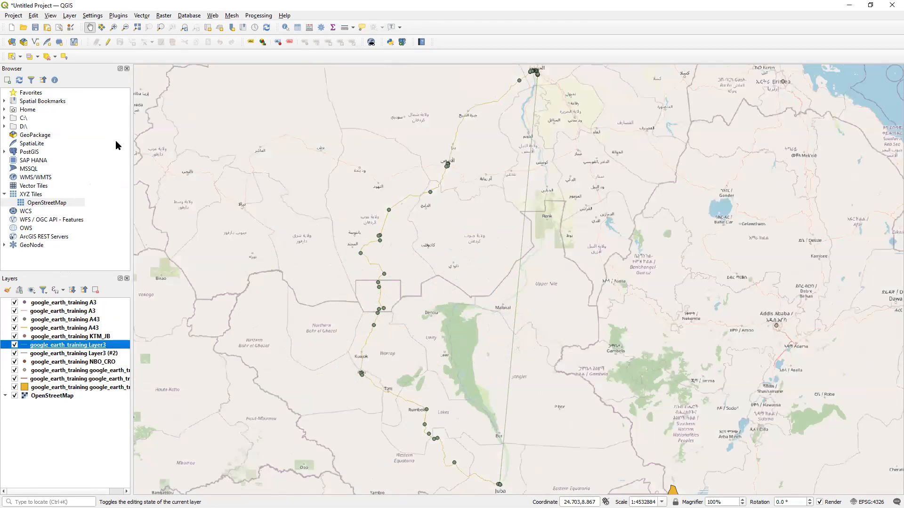
Inspect the attribute table of the google_earth_training Layer3 line layer and close it.
right_click(93, 346)
click(120, 249)
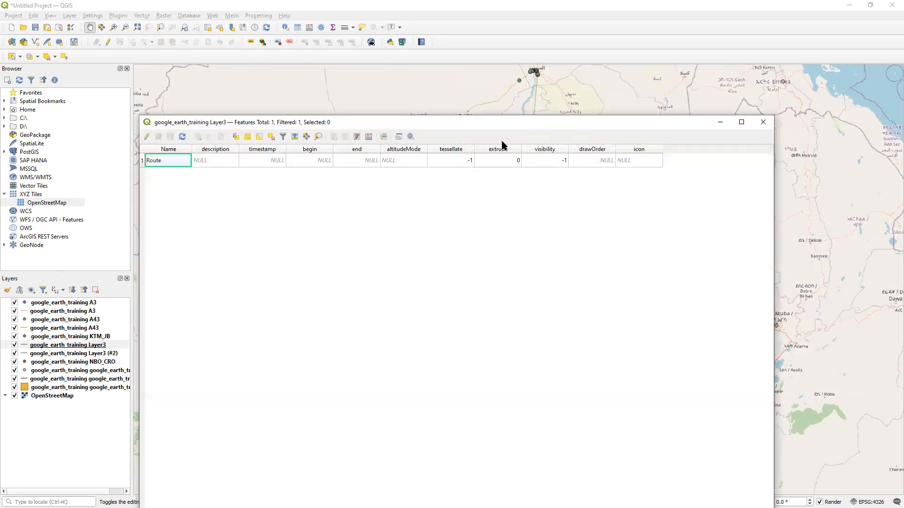
click(763, 122)
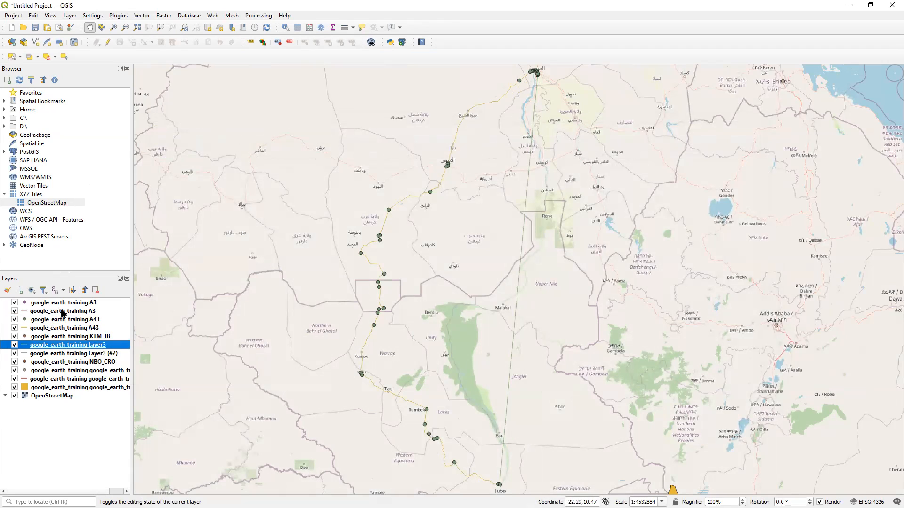
Style the google_earth_training A3 point layer with the "dot blue" marker symbol.
right_click(61, 304)
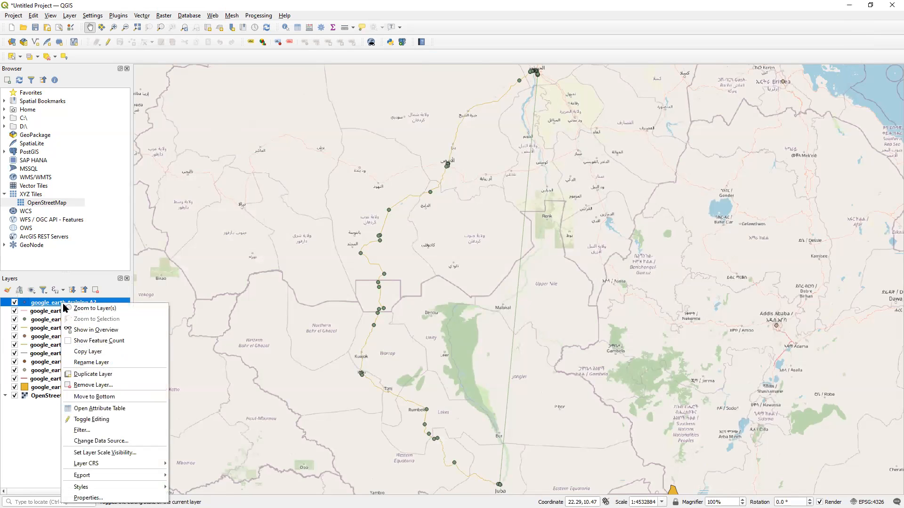
click(92, 497)
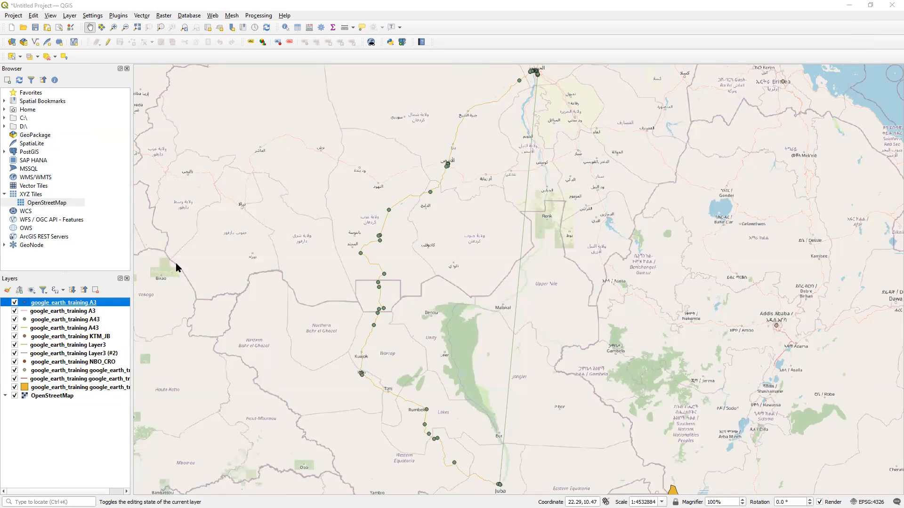
drag(162, 105, 295, 105)
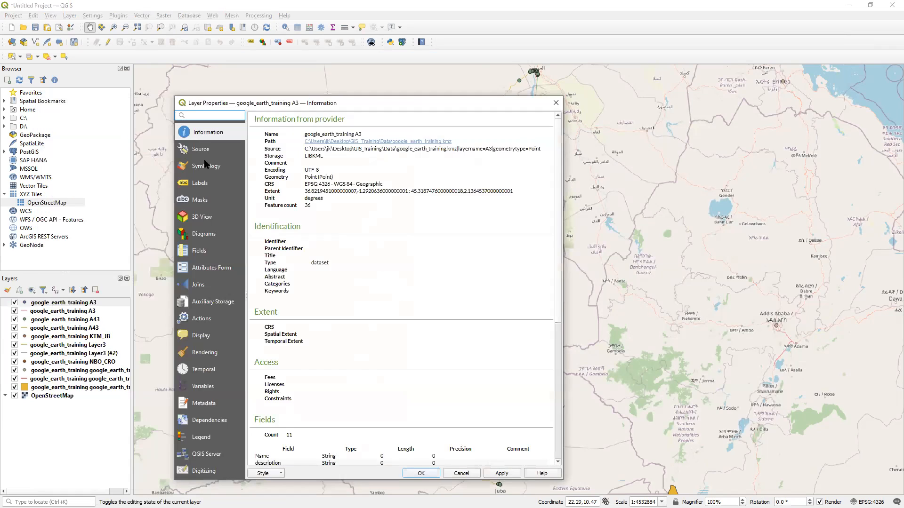
click(205, 166)
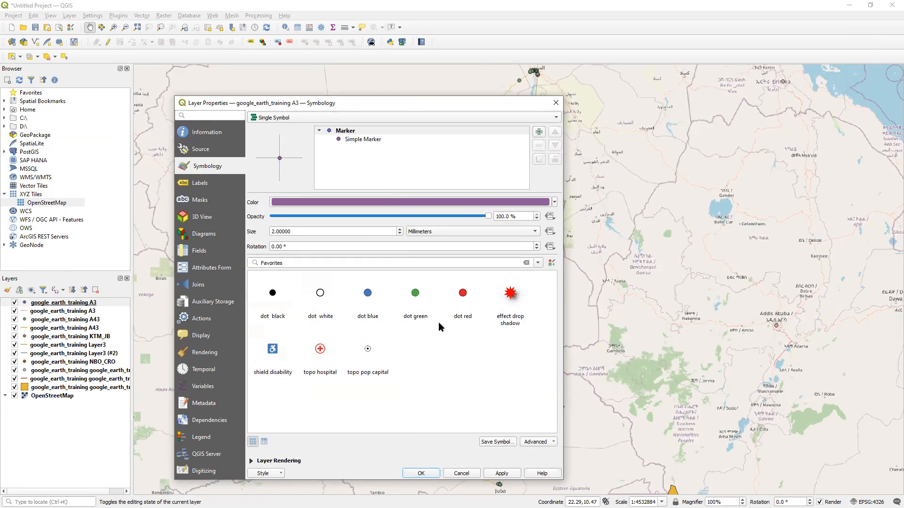
click(375, 297)
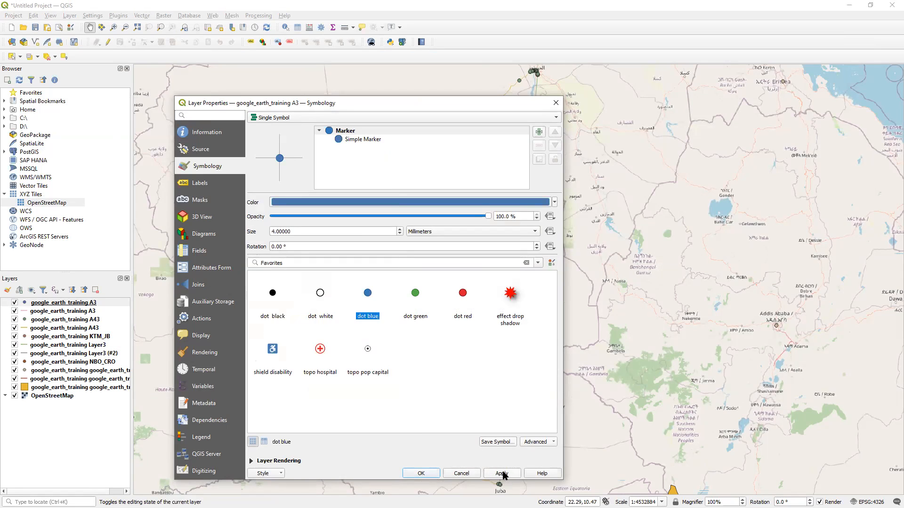
click(433, 469)
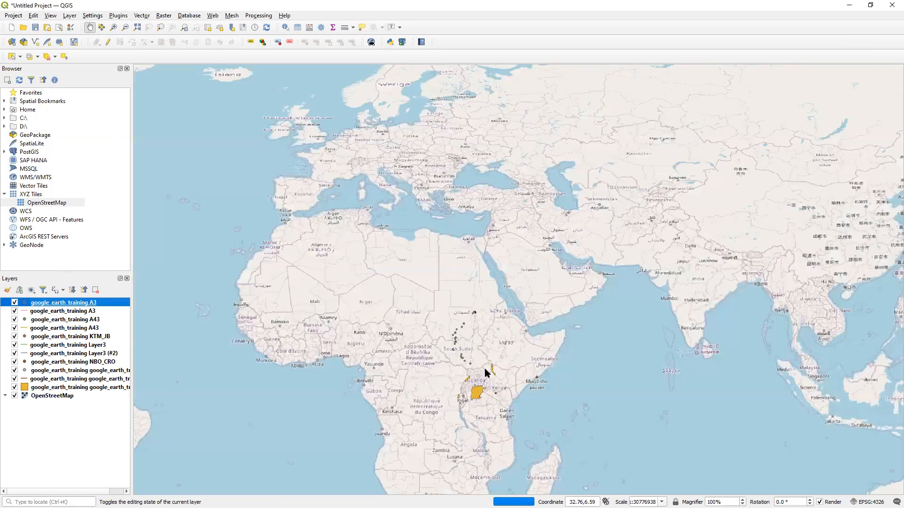
Look over the restyled A3 points on the map and zoom to the google_earth_training A3 line layer.
drag(475, 354, 485, 314)
scroll(463, 313, up, 2)
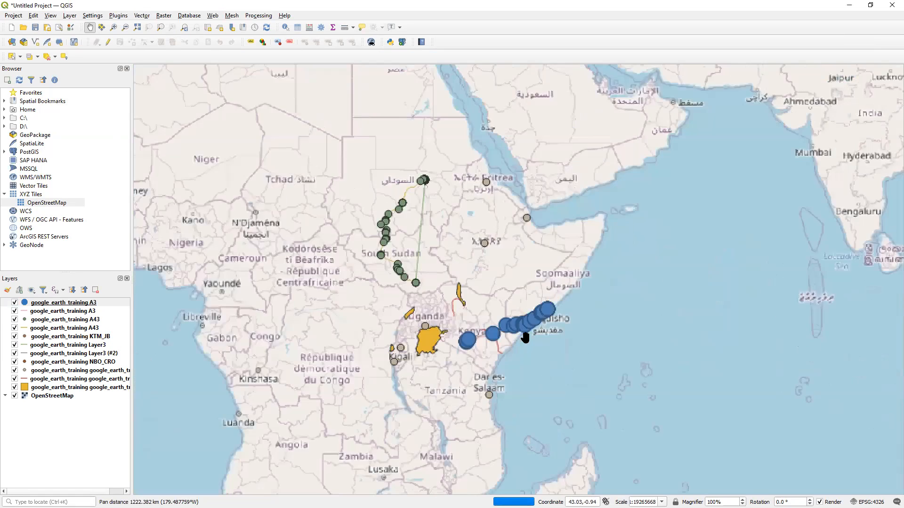
drag(318, 230, 346, 293)
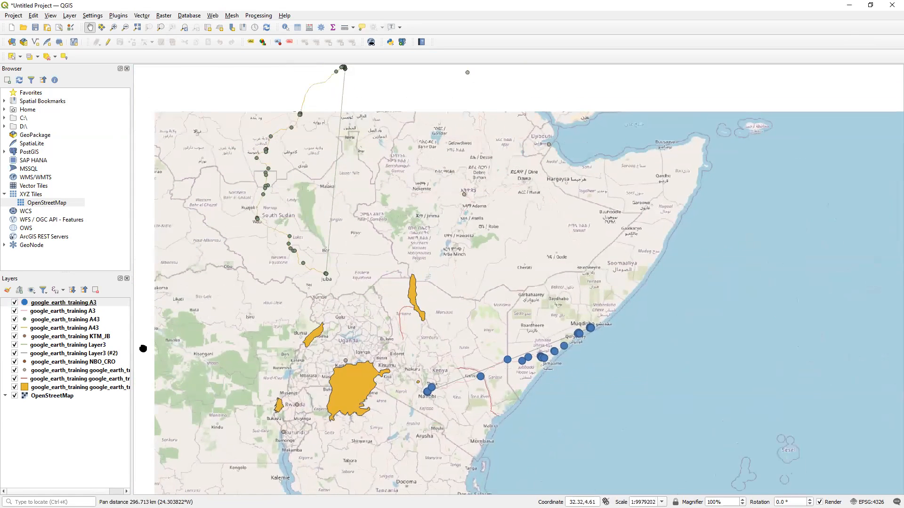
right_click(80, 312)
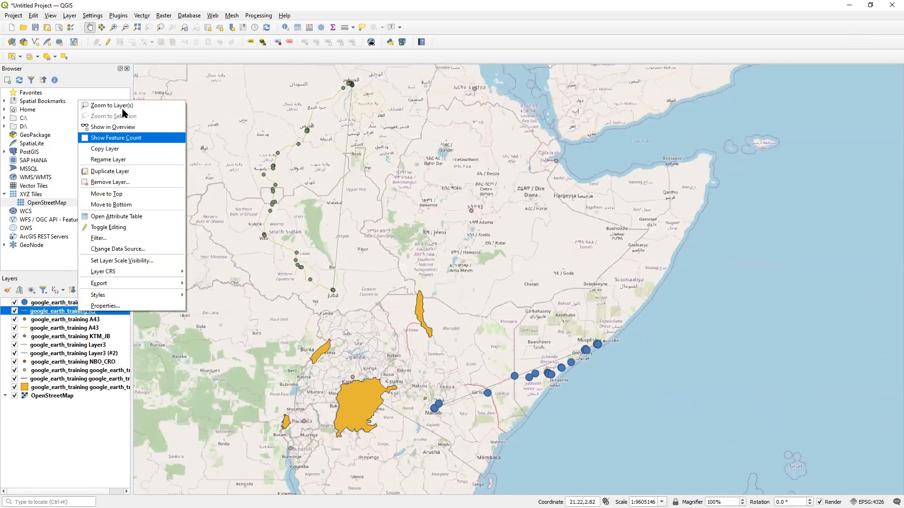
click(106, 105)
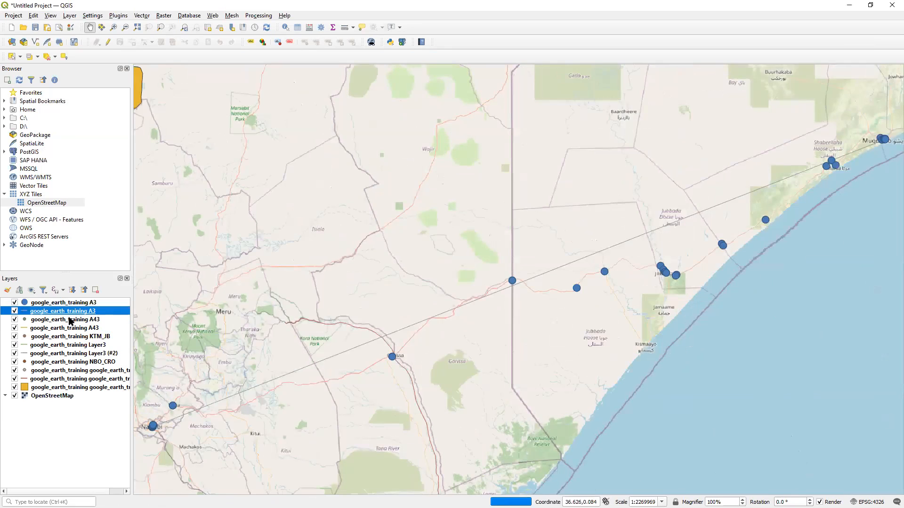
Style the google_earth_training A3 line layer with the "simple blue line" symbol.
right_click(79, 311)
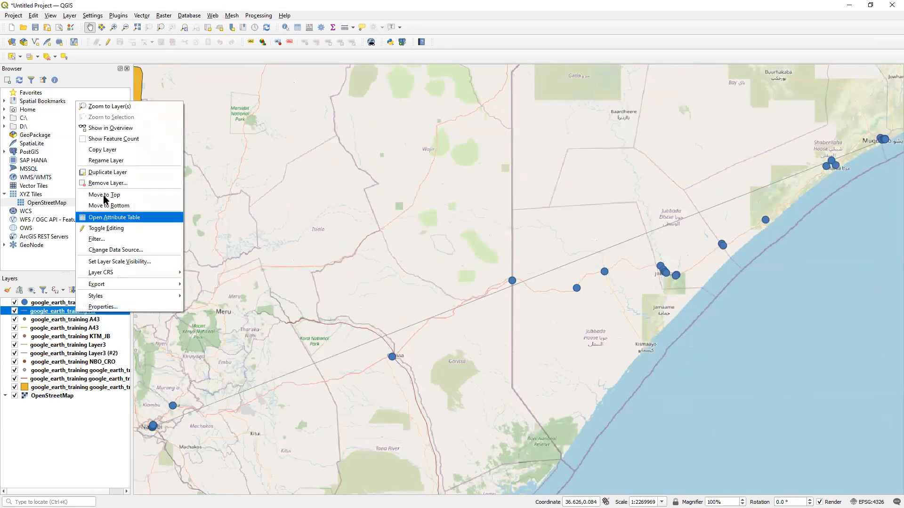
click(101, 306)
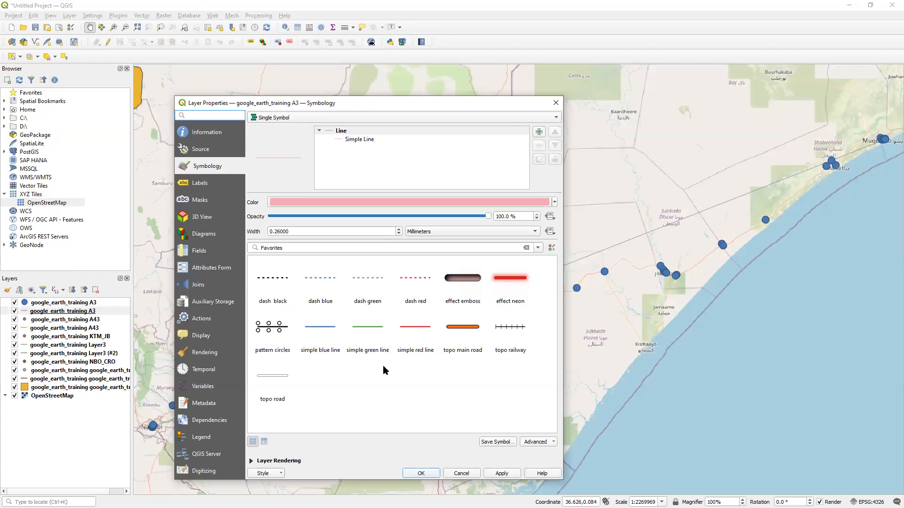
click(321, 326)
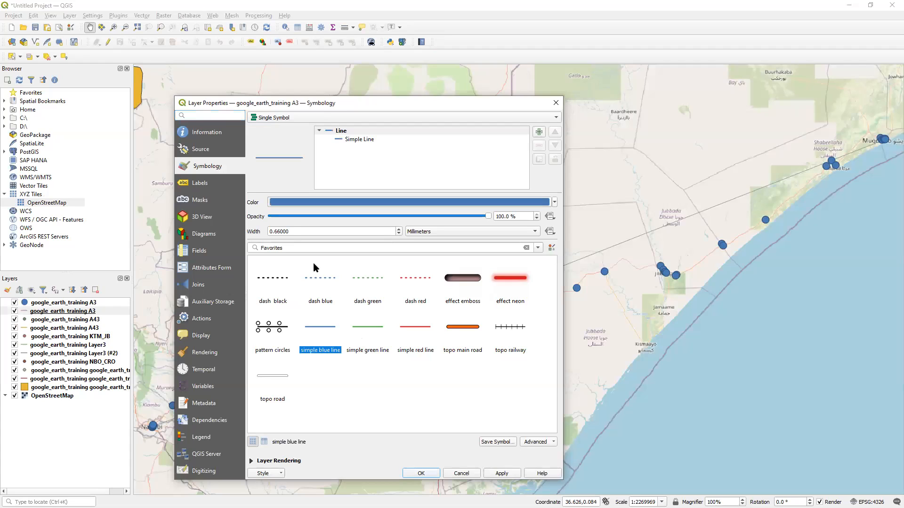
click(498, 472)
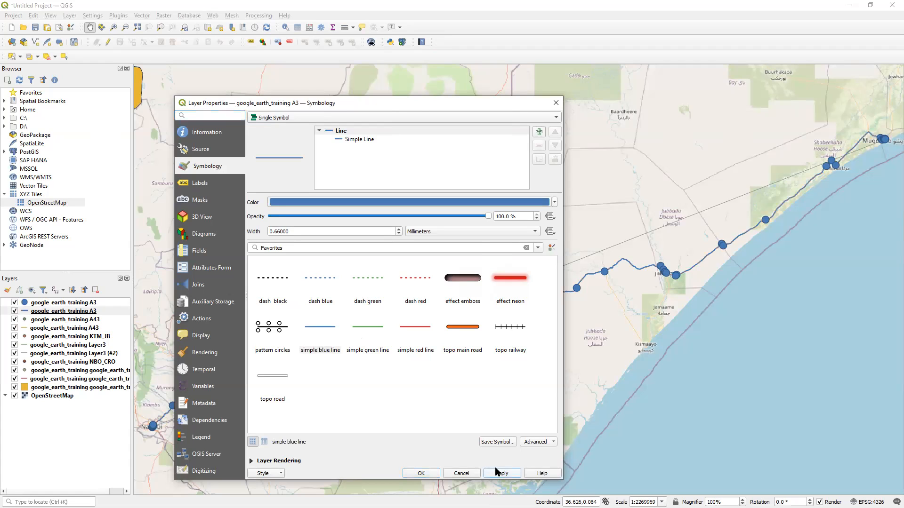
click(422, 473)
Style the google_earth_training A43 point layer with the "dot blue" marker symbol.
scroll(430, 416, down, 2)
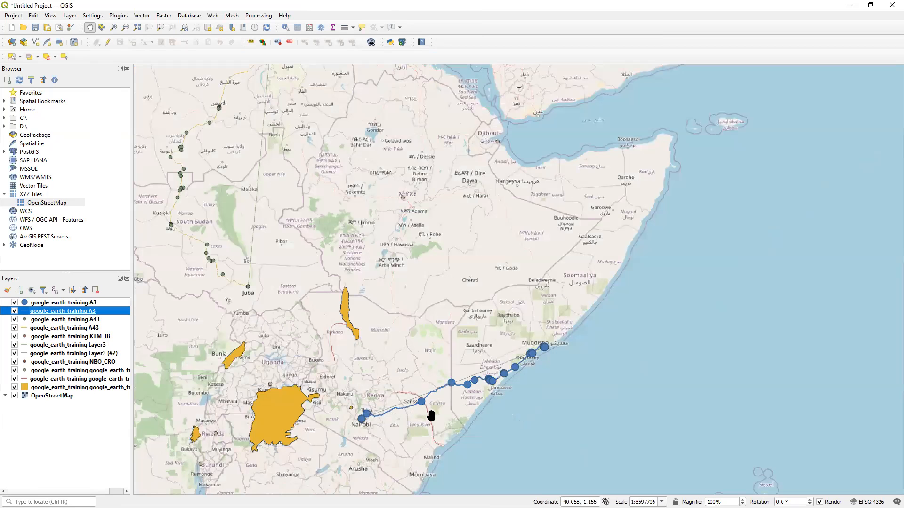
right_click(75, 319)
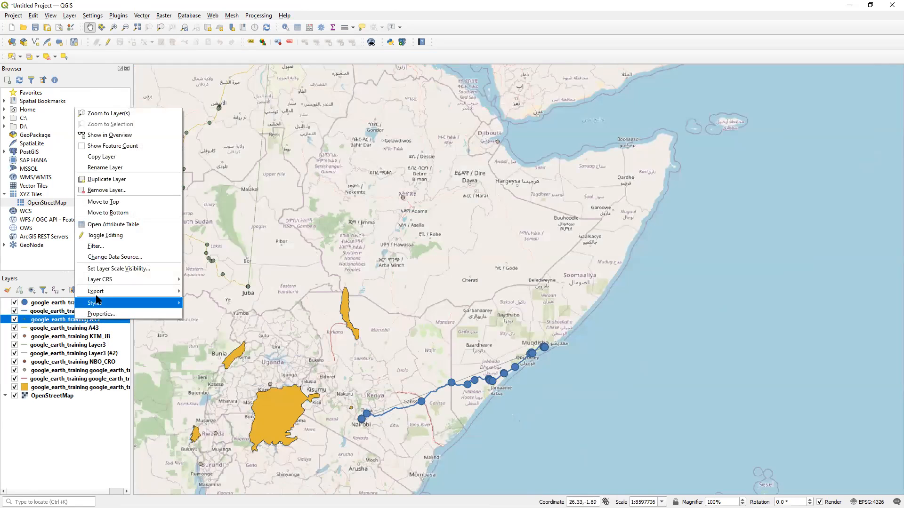
click(103, 314)
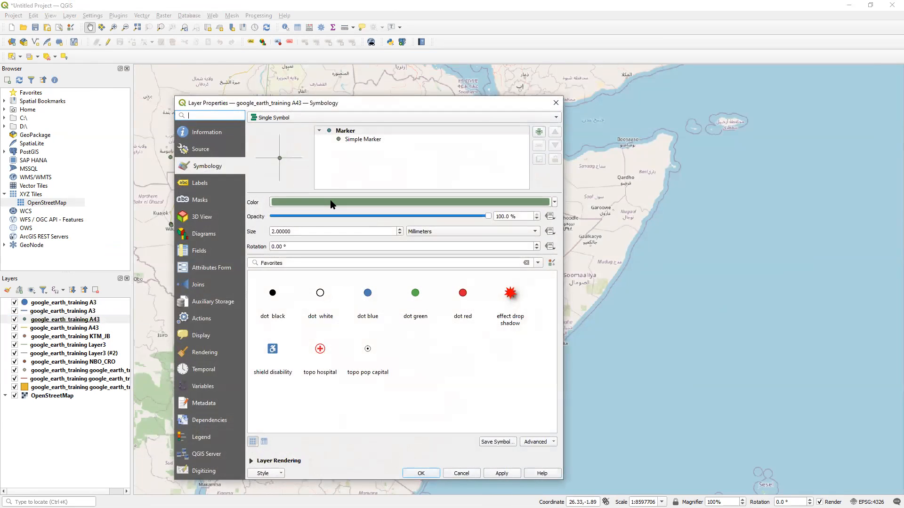
click(331, 202)
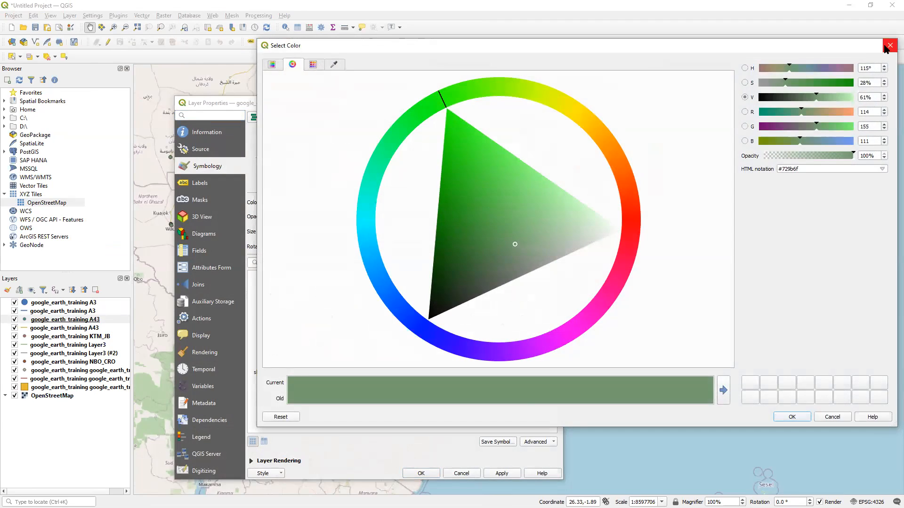
click(890, 46)
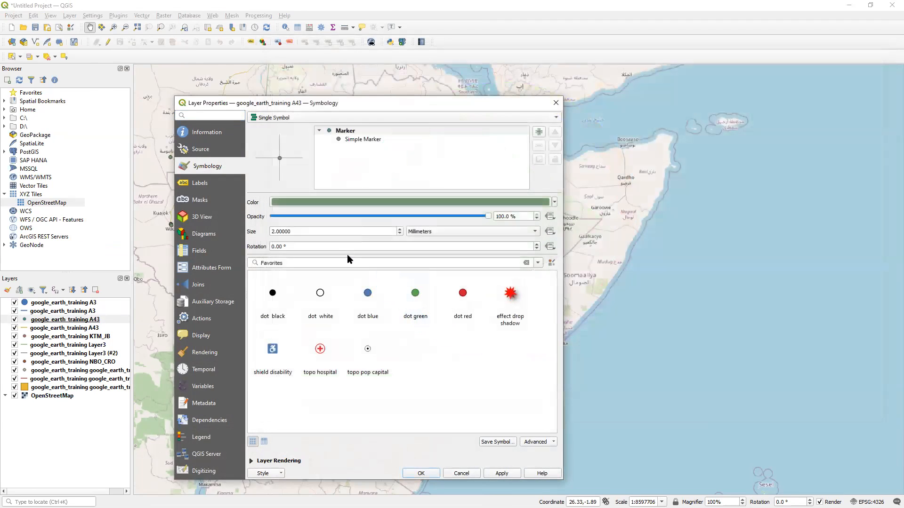
click(363, 306)
click(500, 473)
click(421, 473)
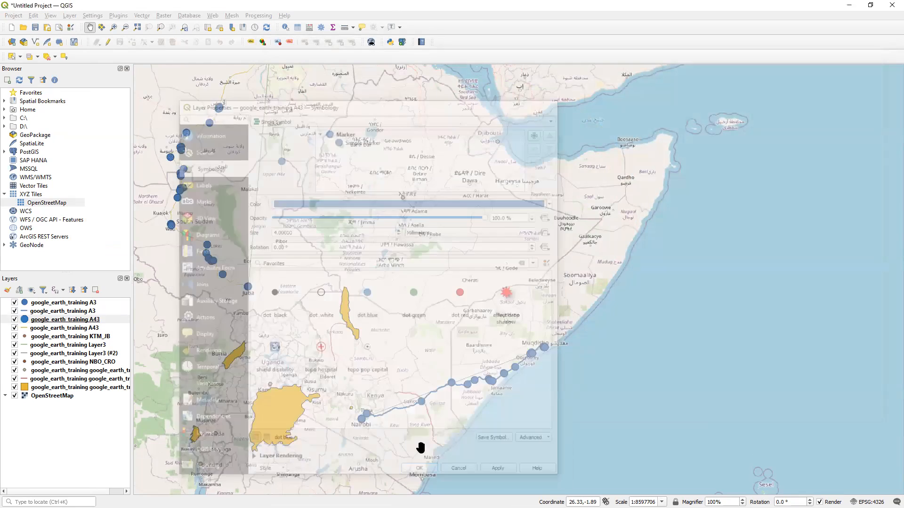
Style the google_earth_training A43 line layer with the "simple blue line" symbol.
drag(228, 246, 287, 248)
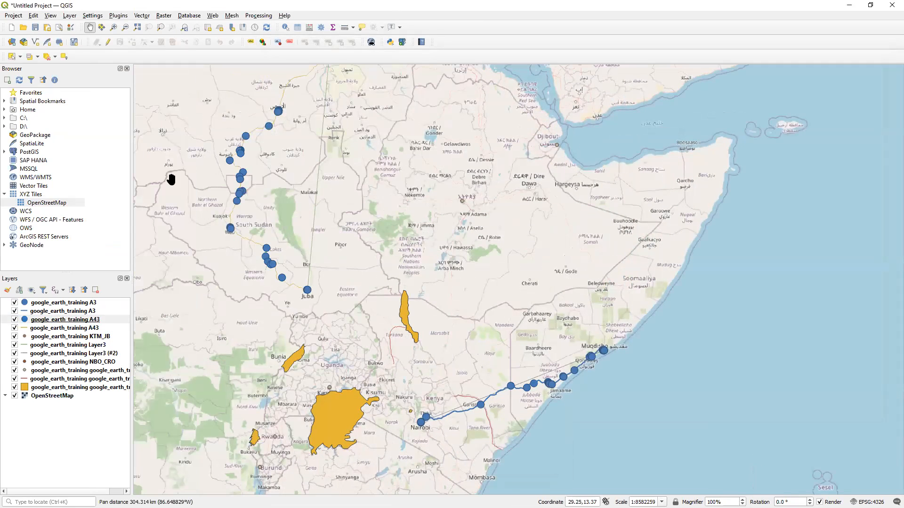
right_click(74, 327)
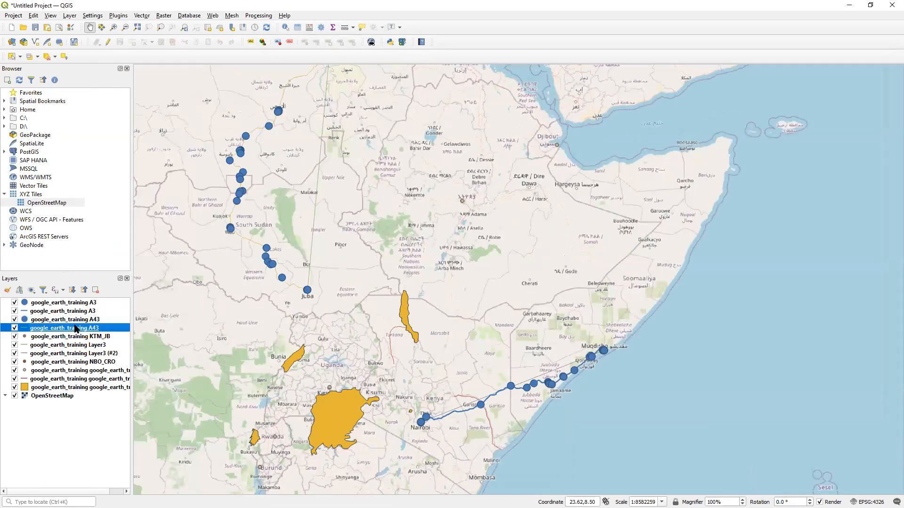
click(216, 276)
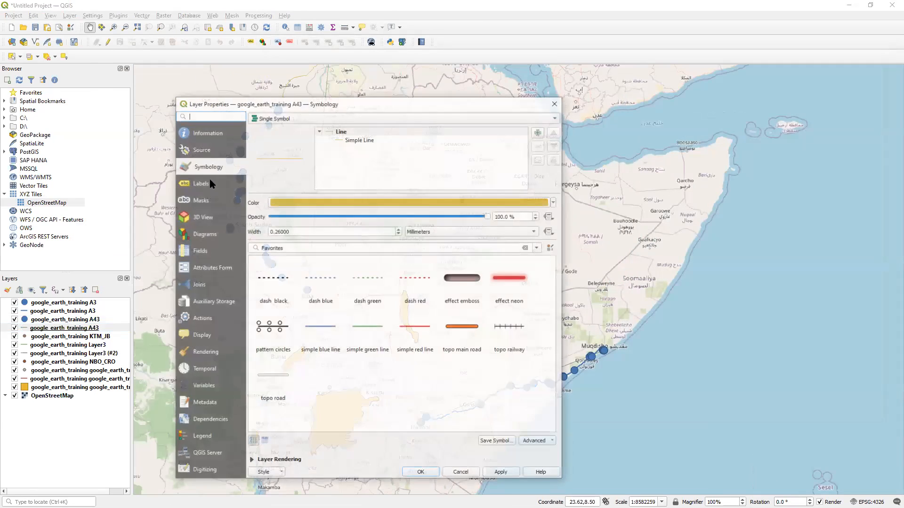
click(329, 336)
click(504, 473)
click(421, 473)
Zoom the map to the google_earth_training KTM_JB point layer and to the google_earth_training Layer3 line layer.
scroll(318, 323, down, 1)
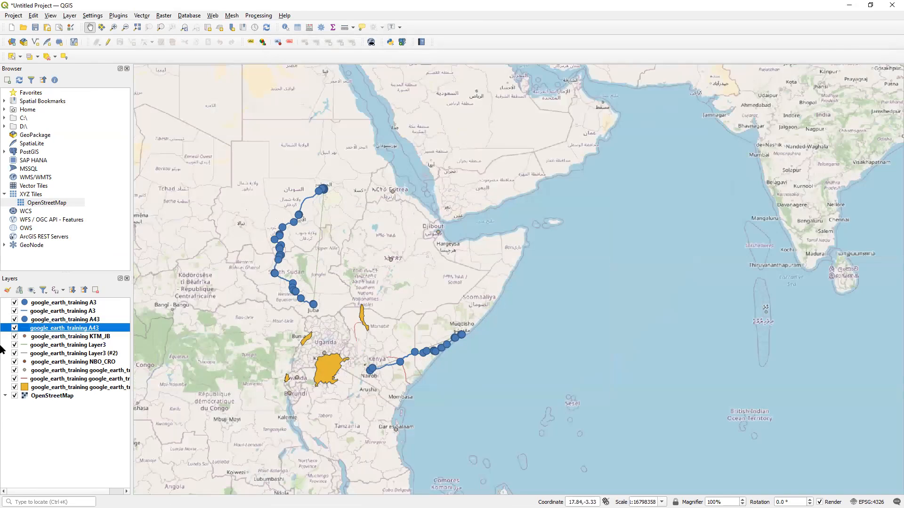
right_click(66, 336)
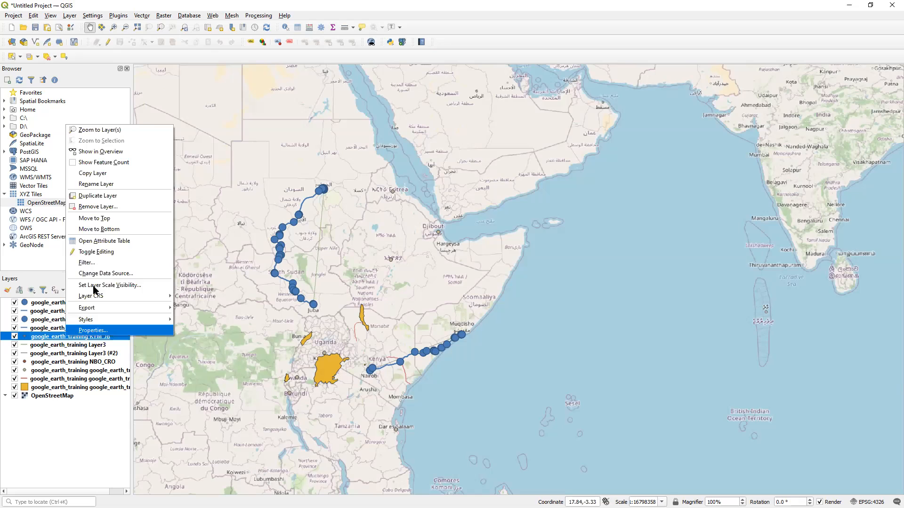
click(99, 130)
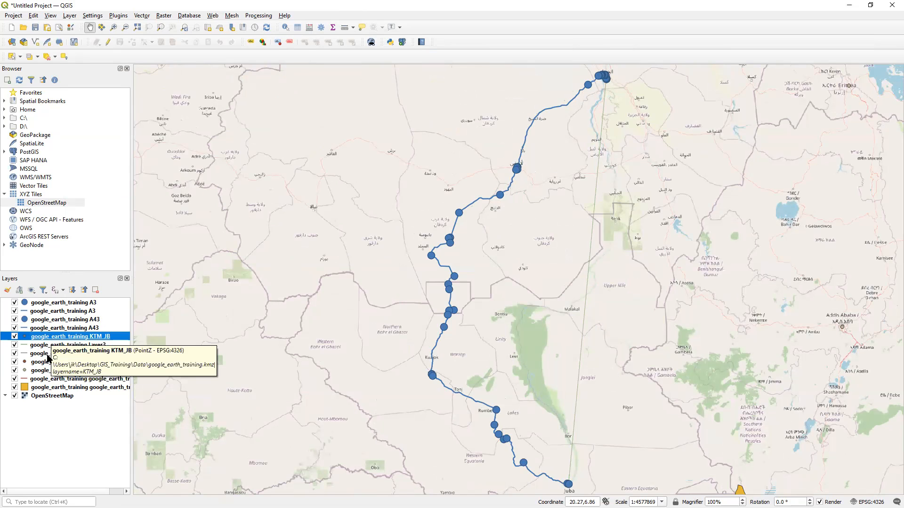
right_click(63, 345)
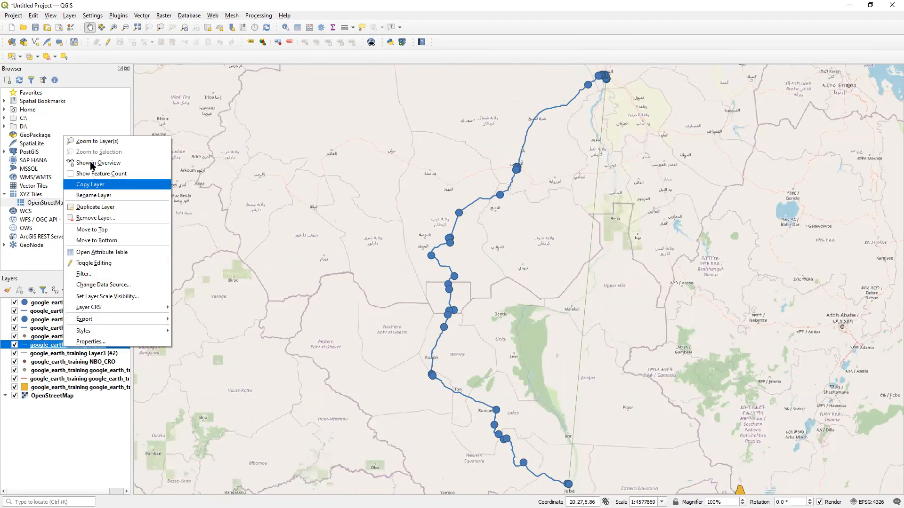
click(94, 141)
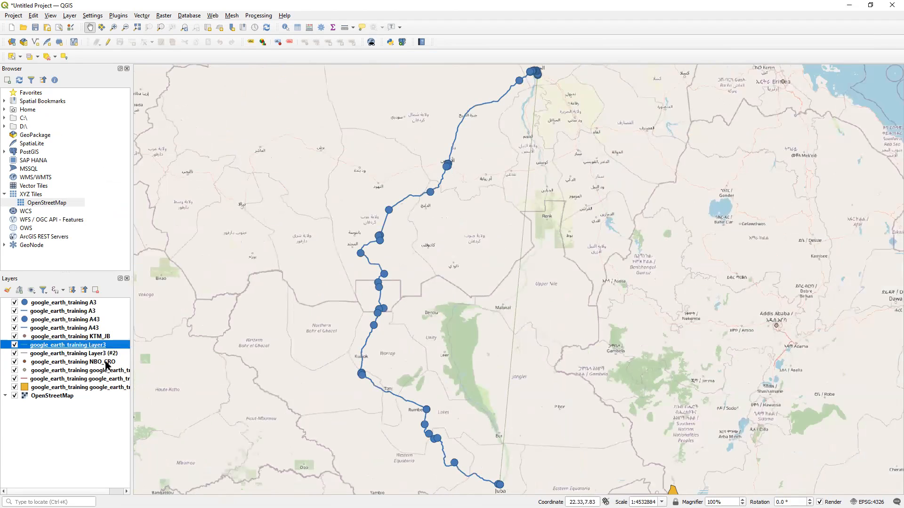
Style the google_earth_training Layer3 line layer with the "dash blue" symbol.
right_click(63, 345)
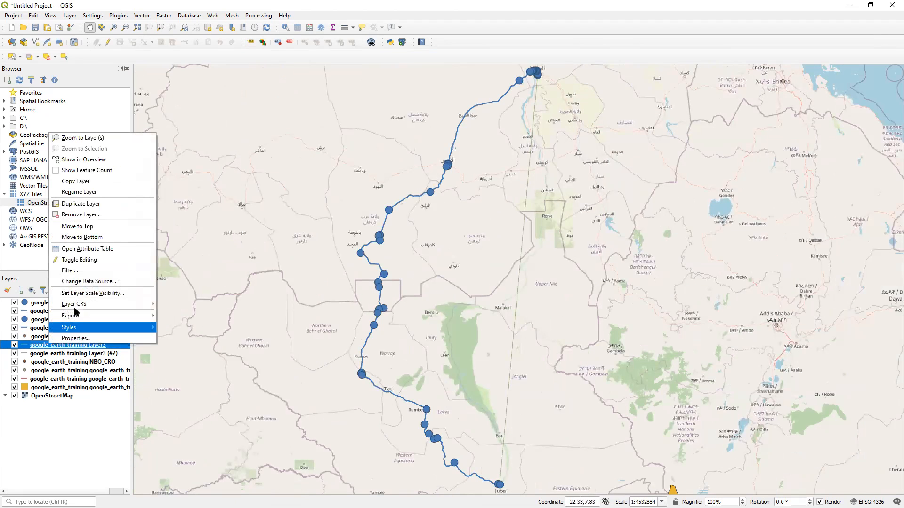
click(85, 338)
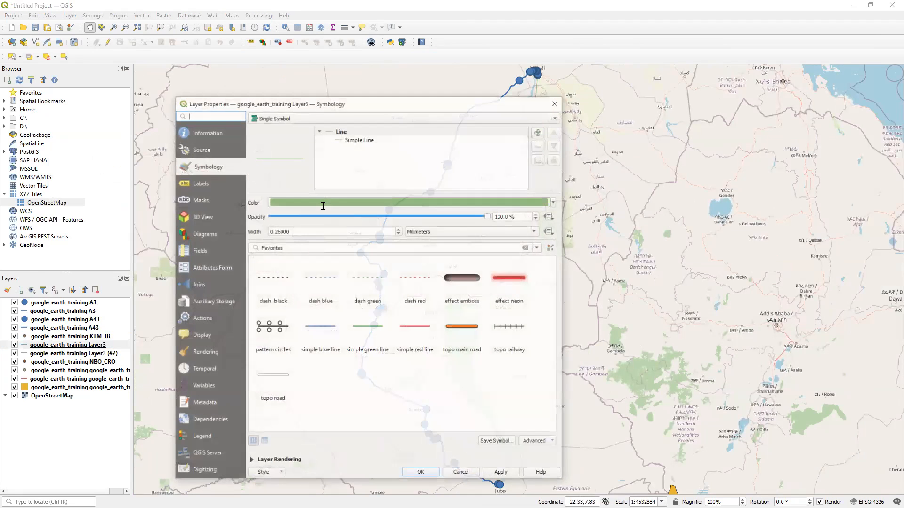
click(328, 328)
click(333, 286)
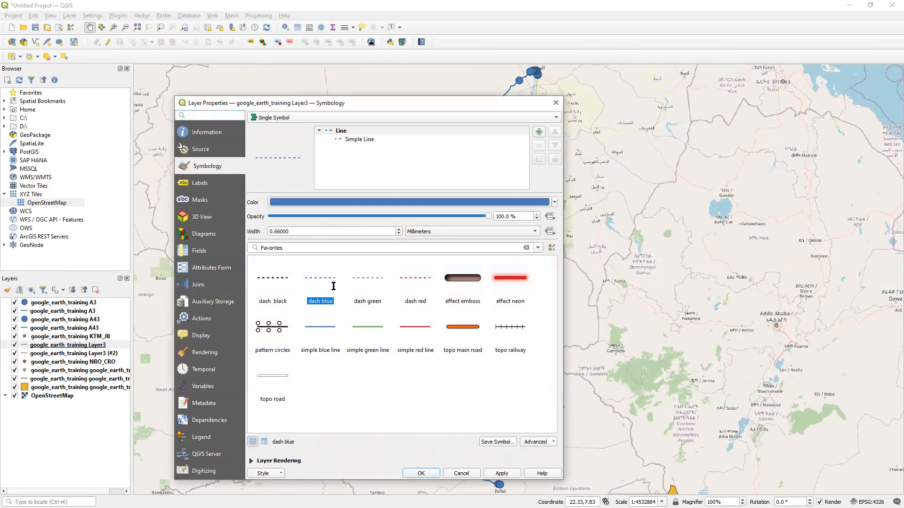
click(421, 473)
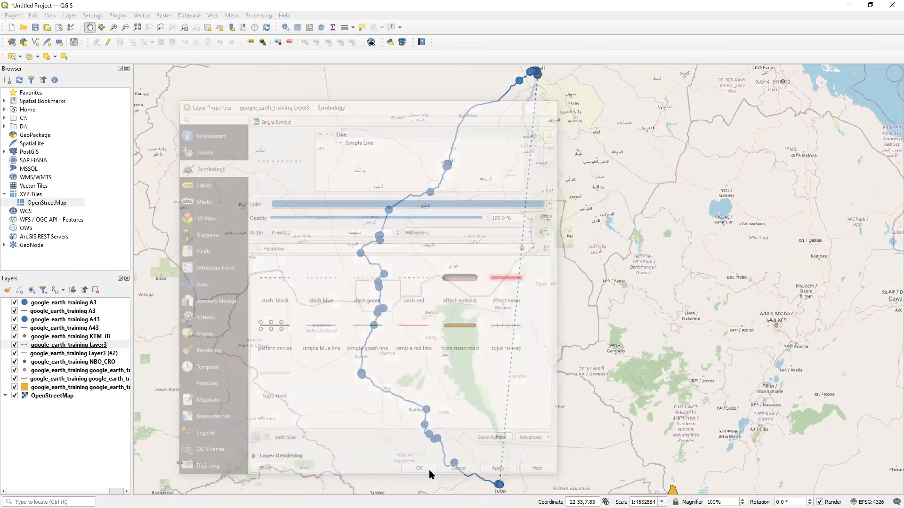
Zoom to the google_earth_training Layer3 (#2) line layer and style it with the "dash blue" symbol.
drag(420, 337, 419, 349)
scroll(448, 395, down, 2)
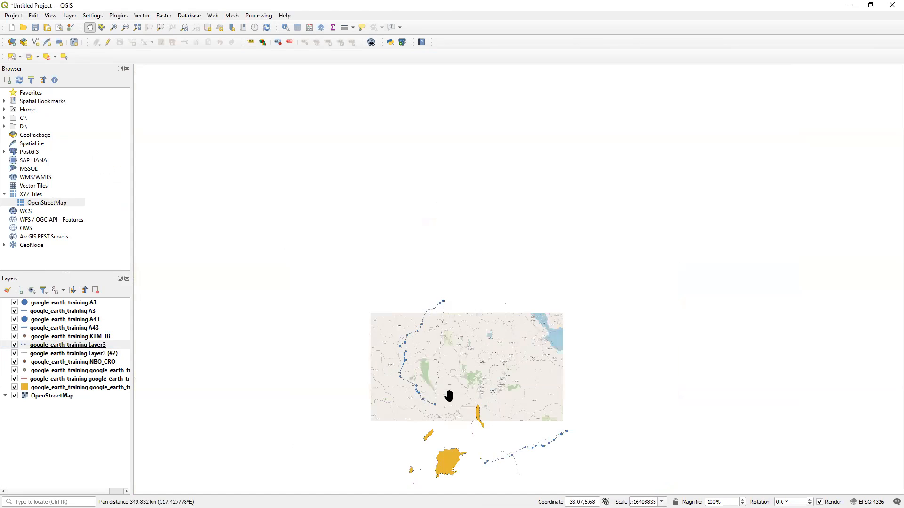
scroll(473, 347, up, 2)
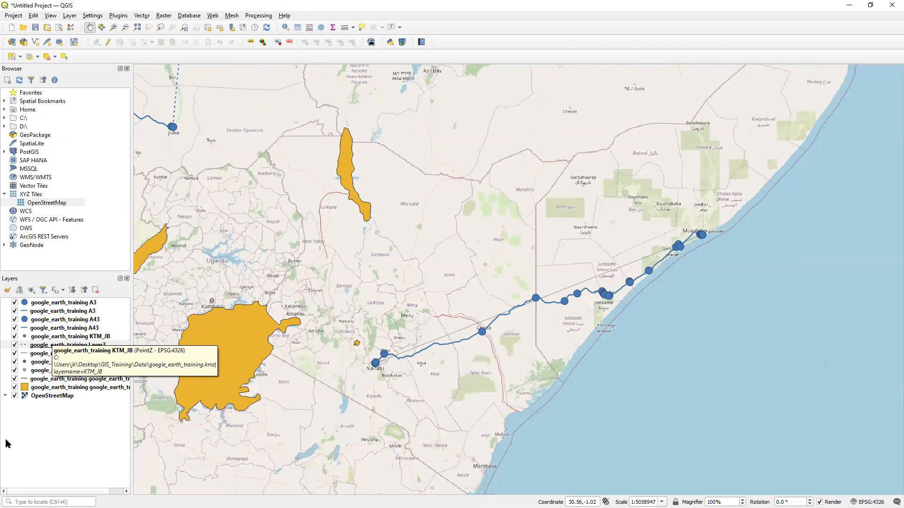
click(52, 354)
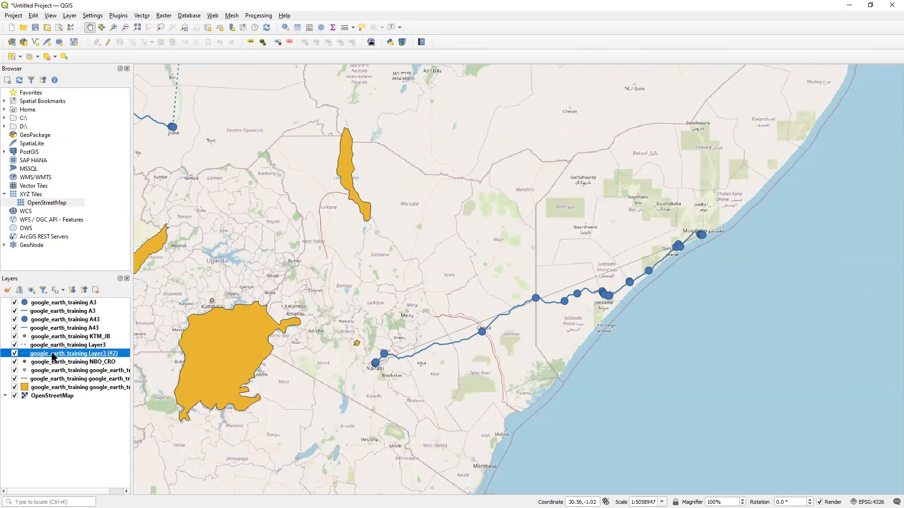
right_click(53, 354)
click(66, 147)
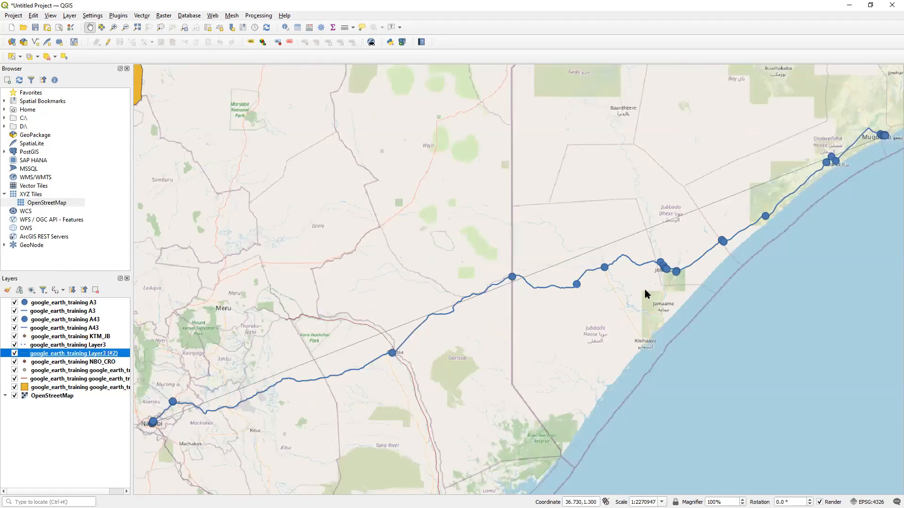
right_click(78, 354)
click(97, 352)
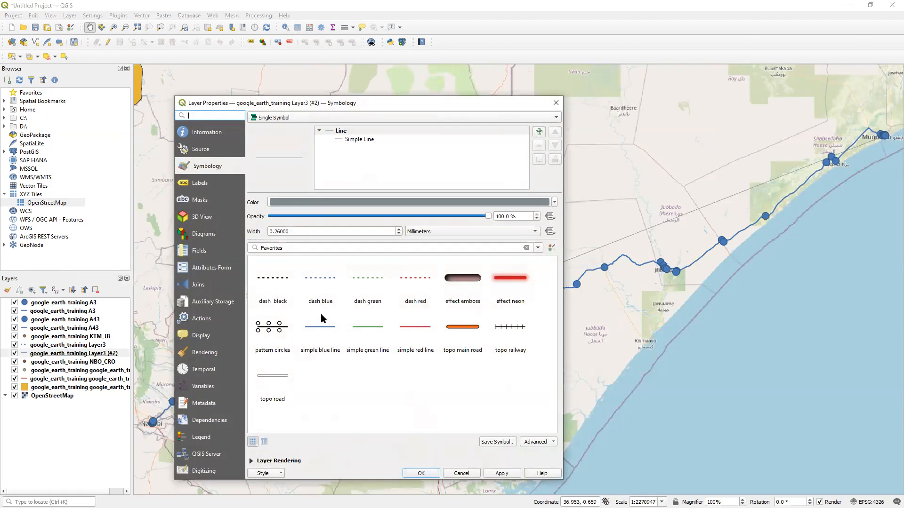
click(323, 285)
click(501, 474)
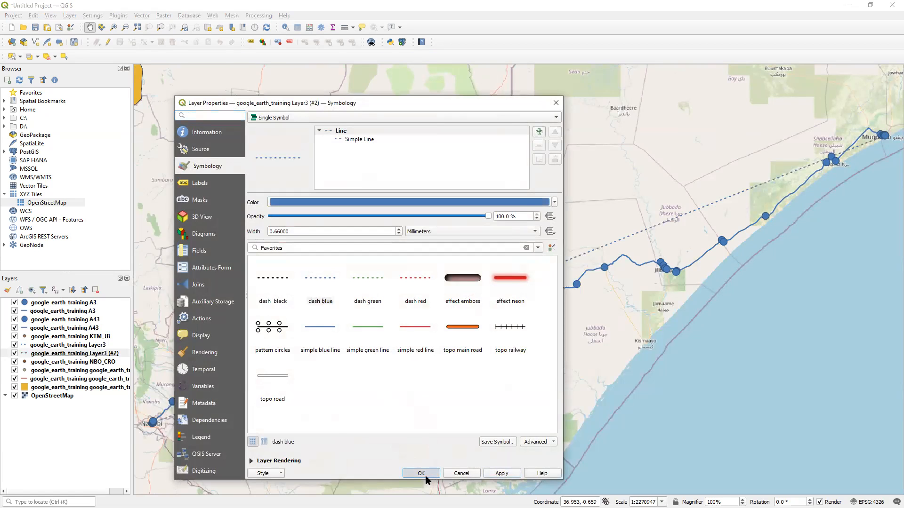
click(421, 473)
scroll(475, 405, down, 2)
scroll(475, 405, up, 1)
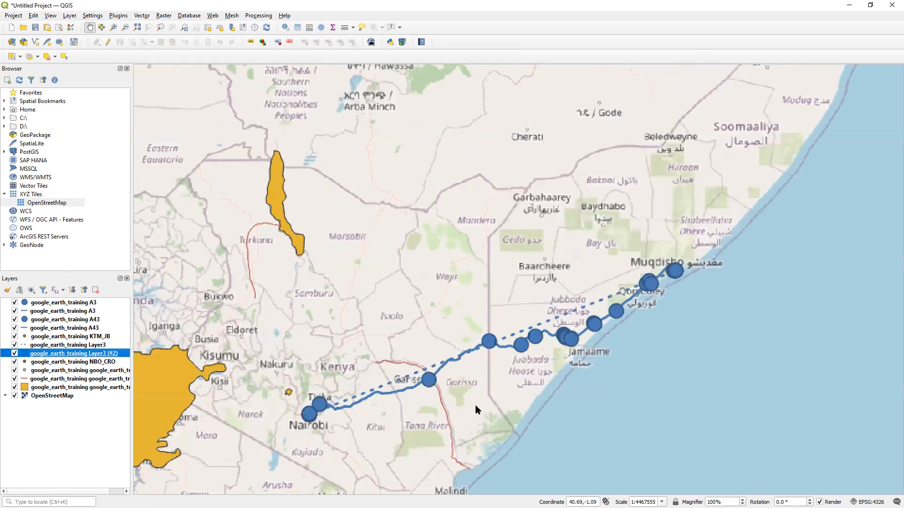
Zoom to the google_earth_training NBO_CRO point layer, review its attribute table, and look over the surrounding map.
right_click(52, 366)
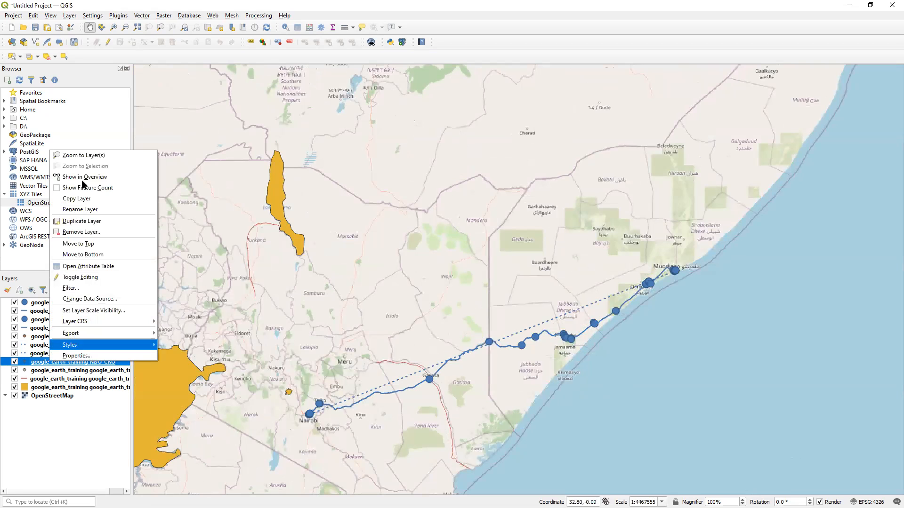
click(71, 154)
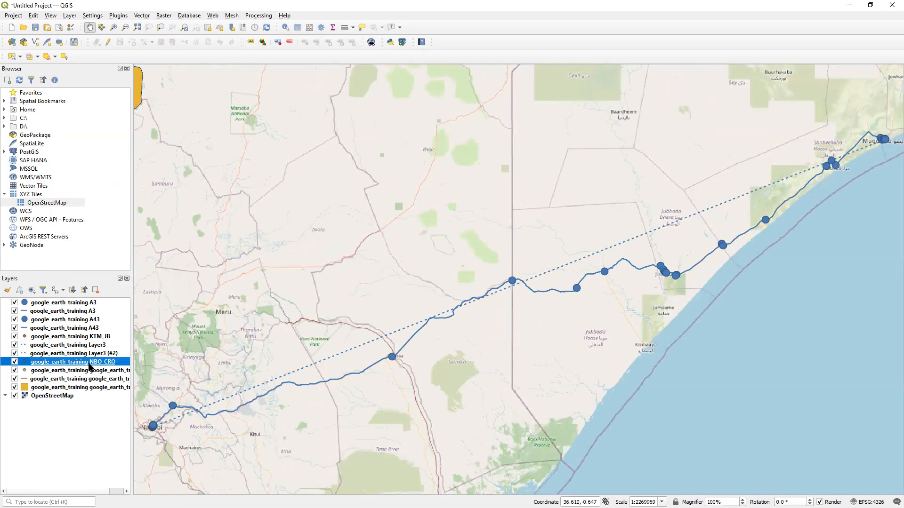
scroll(214, 347, down, 3)
drag(327, 330, 354, 331)
drag(271, 347, 335, 426)
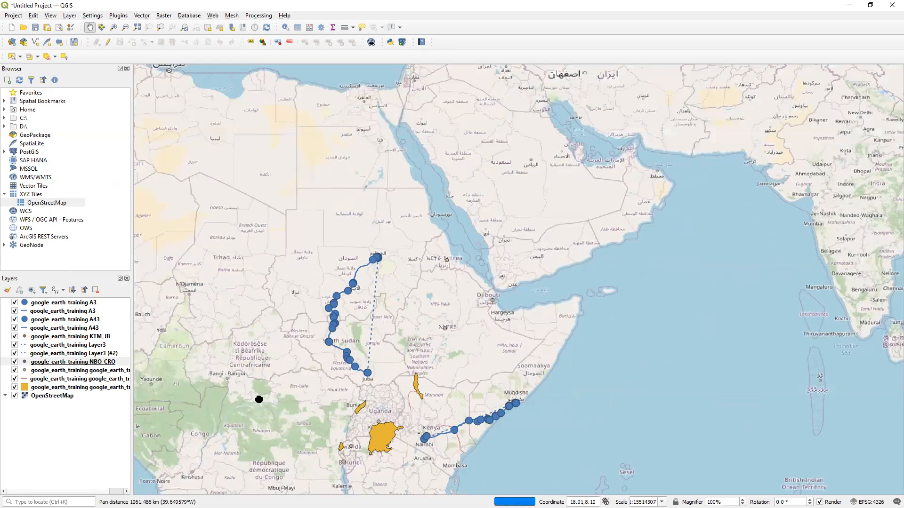
drag(259, 399, 221, 314)
click(64, 361)
key(F6)
click(762, 122)
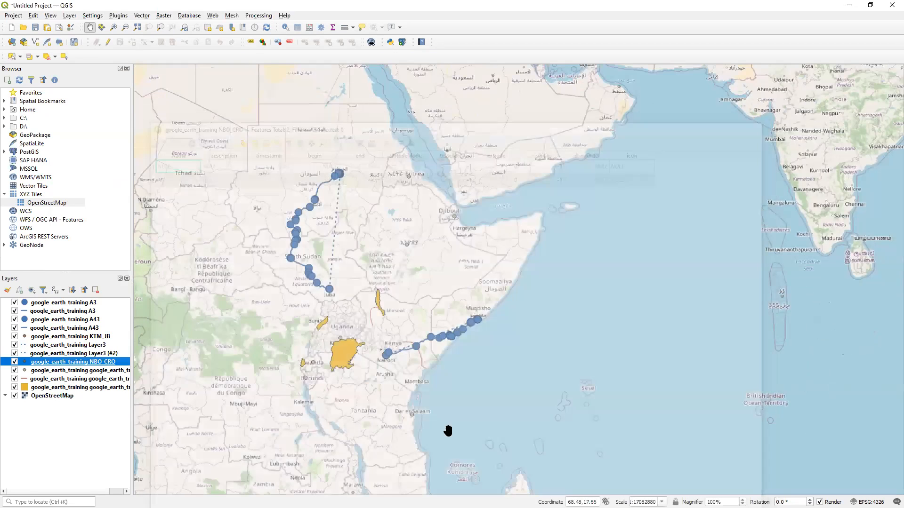
drag(369, 264, 420, 432)
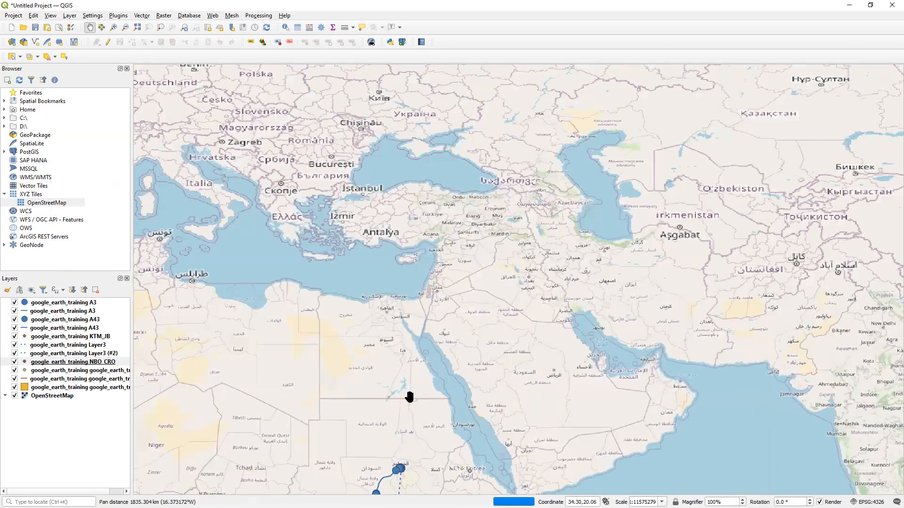
drag(409, 395, 344, 277)
drag(334, 426, 300, 255)
drag(318, 372, 276, 260)
Zoom to the google_earth_training google_earth_training point layer and examine its attribute table with the description column widened.
right_click(61, 371)
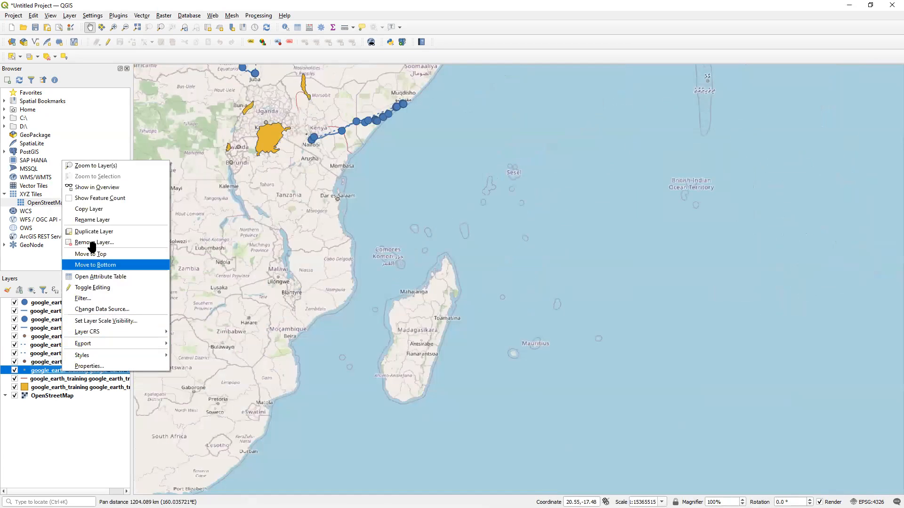
click(89, 165)
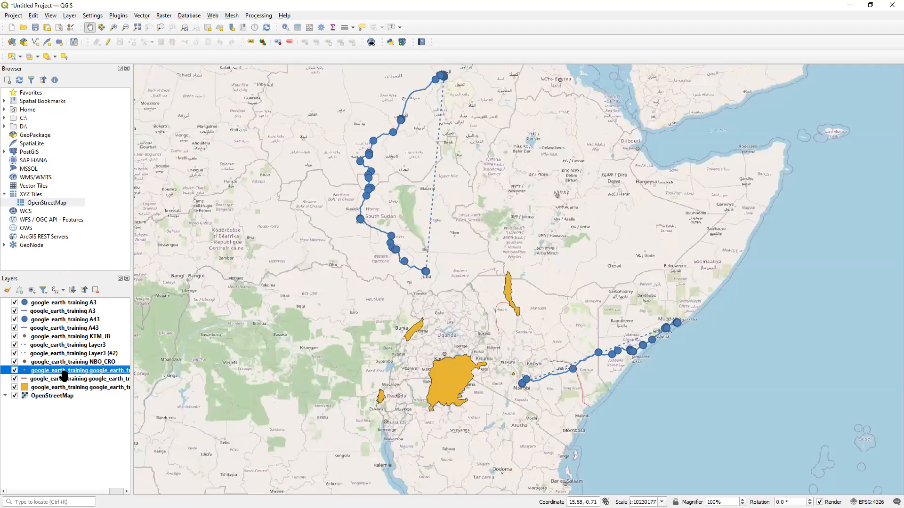
right_click(103, 371)
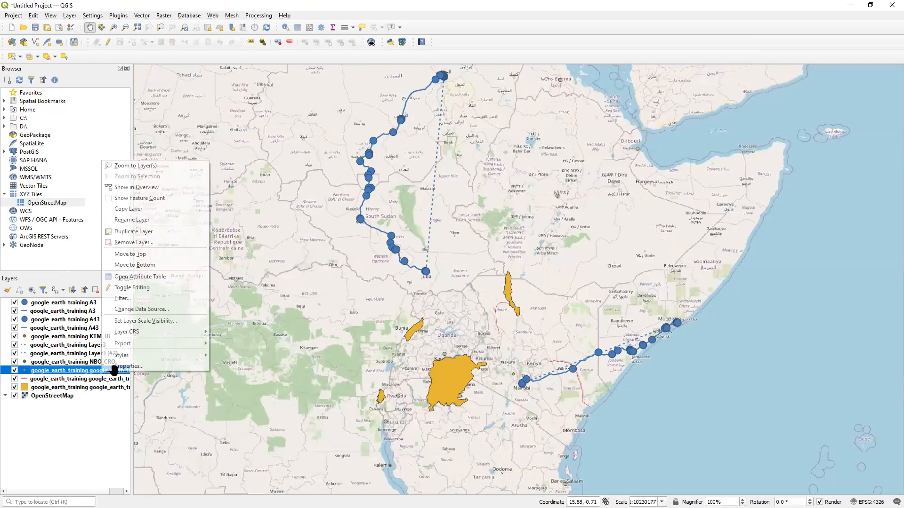
click(140, 277)
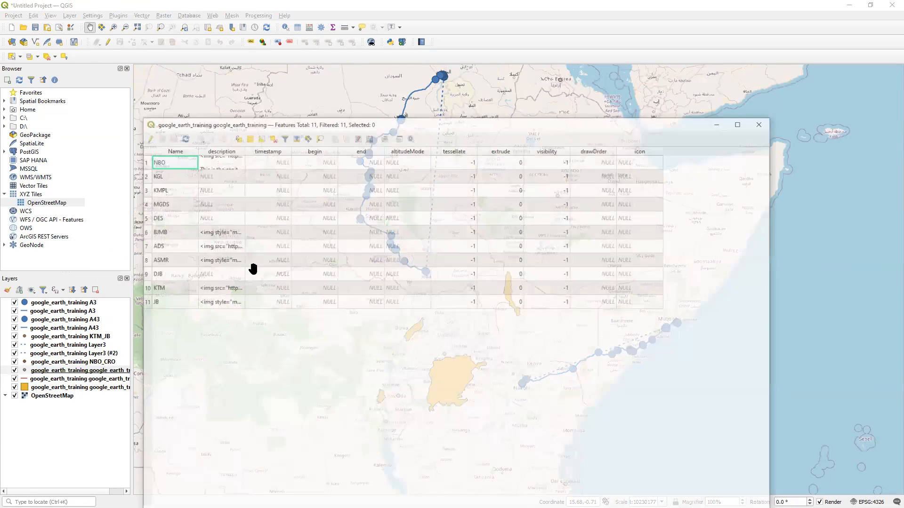
drag(247, 146, 405, 146)
click(759, 124)
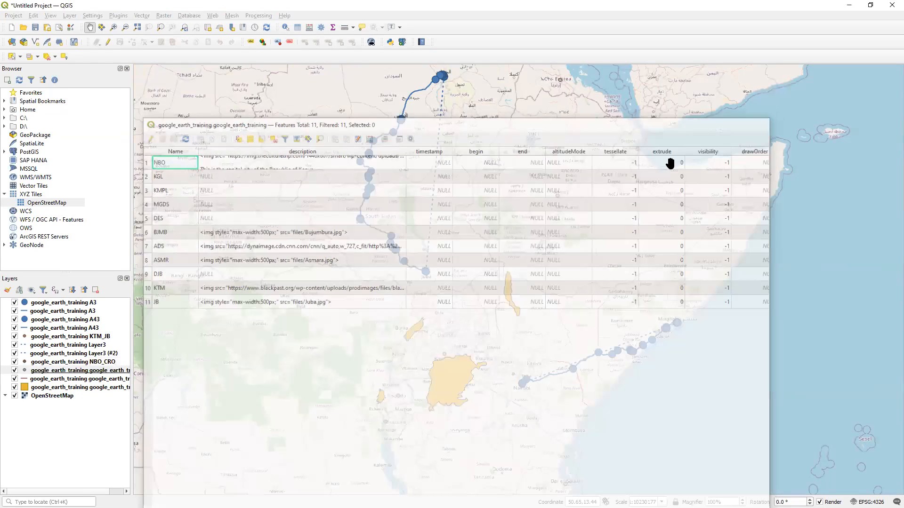
Style the google_earth_training google_earth_training point layer with the "dot red" marker symbol recoloured to a dark reddish brown.
right_click(76, 371)
click(94, 365)
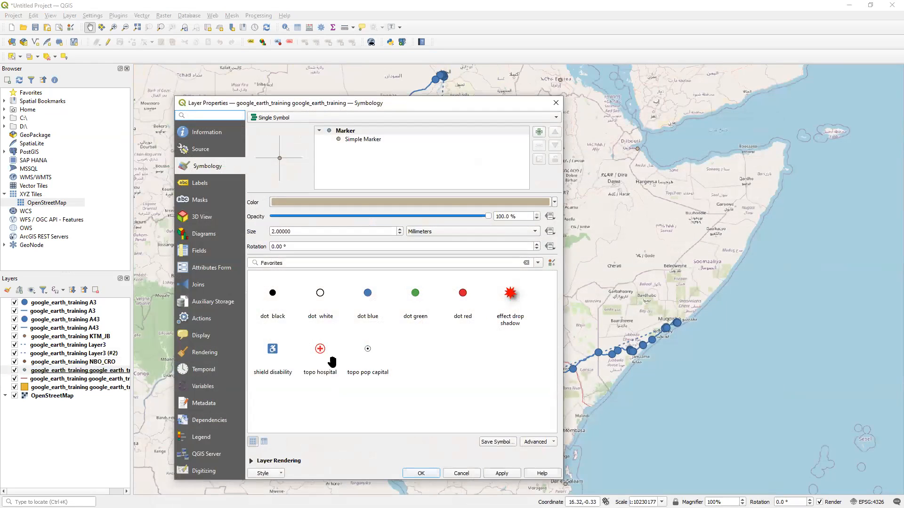
click(462, 290)
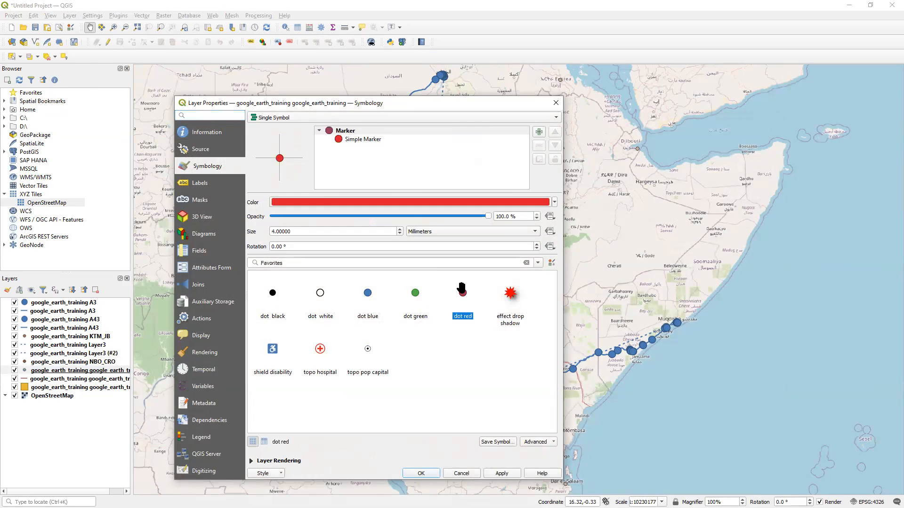
click(321, 201)
drag(633, 247, 637, 201)
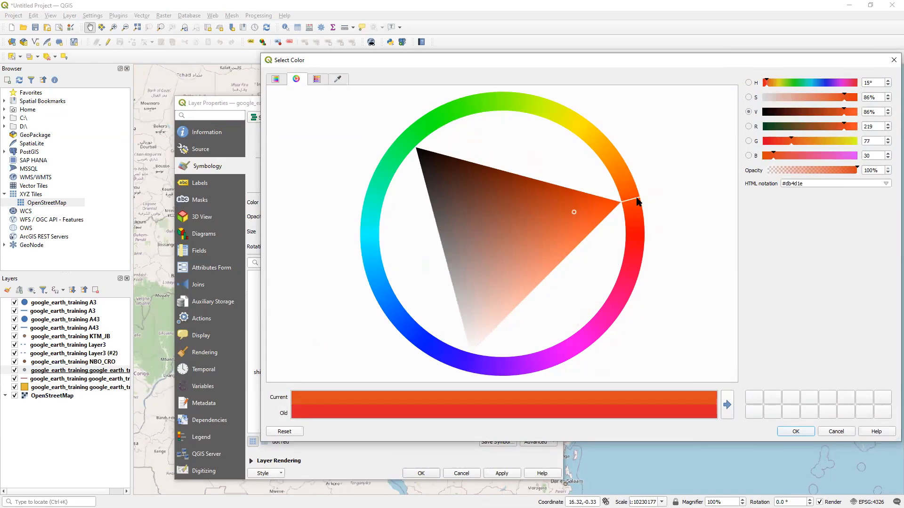
drag(580, 210, 496, 181)
click(795, 431)
click(502, 473)
click(421, 473)
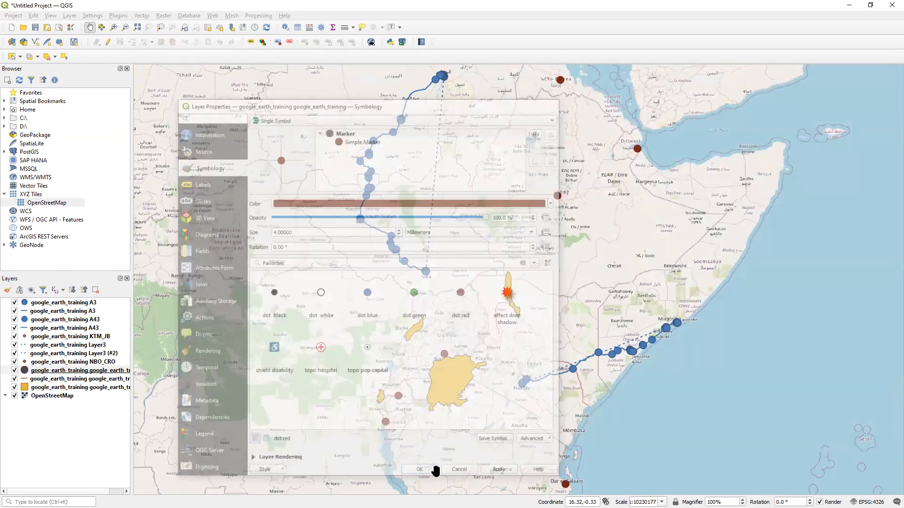
scroll(489, 387, down, 1)
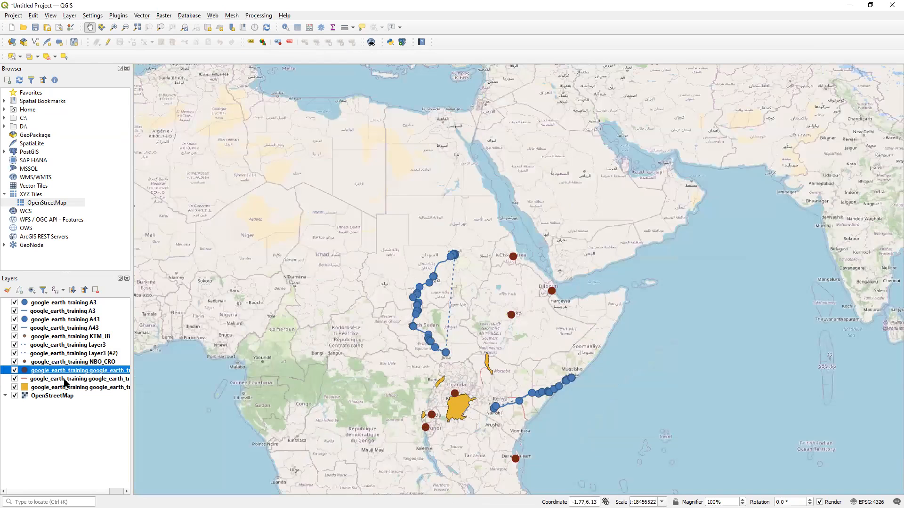
Review the attribute table of the google_earth_training google_earth_training line layer.
click(74, 379)
right_click(75, 379)
click(121, 279)
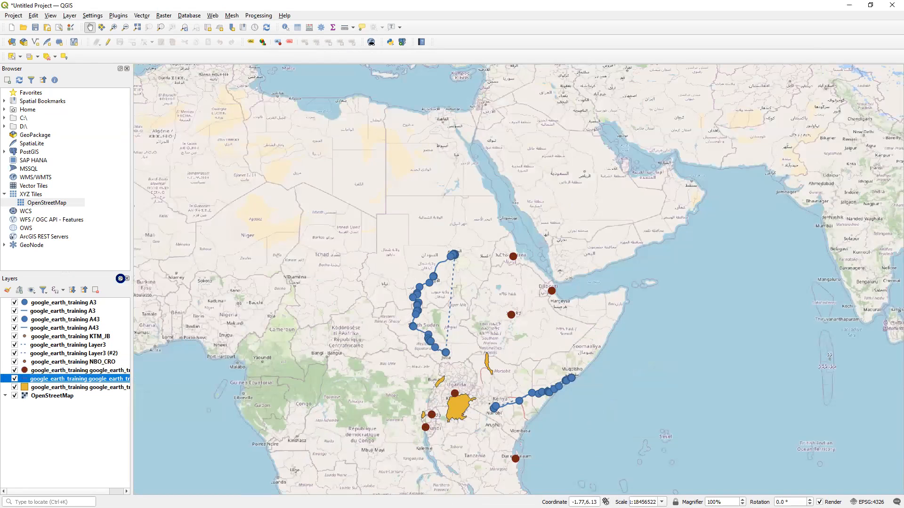
click(763, 122)
Open the symbology of the google_earth_training google_earth_training line layer and clear the Favorites filter to list all line symbols.
right_click(81, 379)
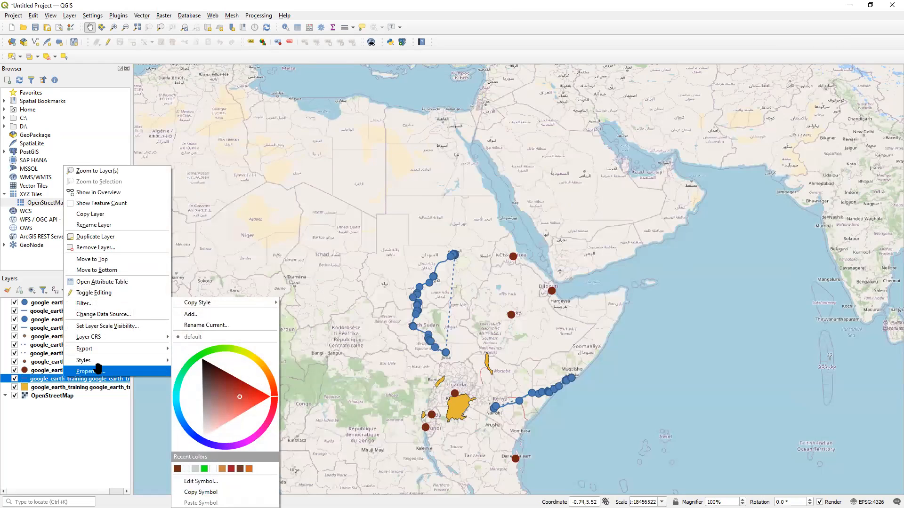
click(98, 370)
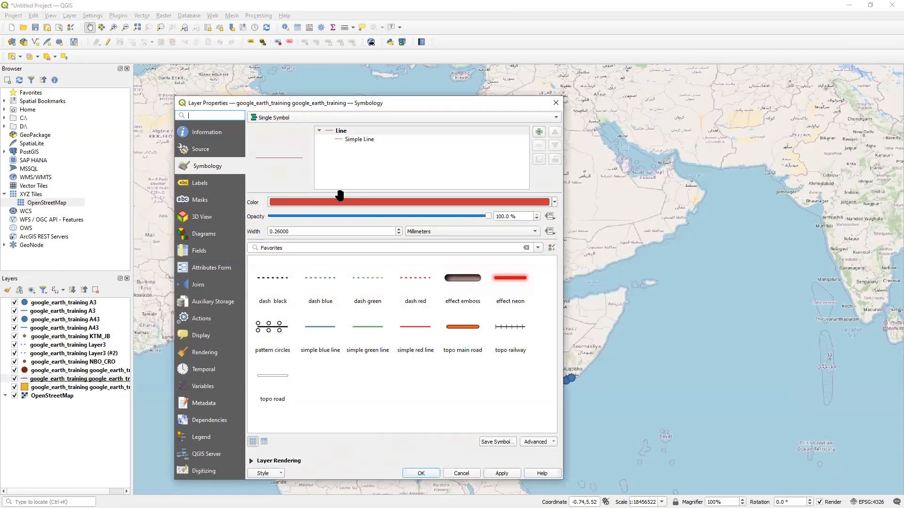
click(335, 249)
double_click(262, 248)
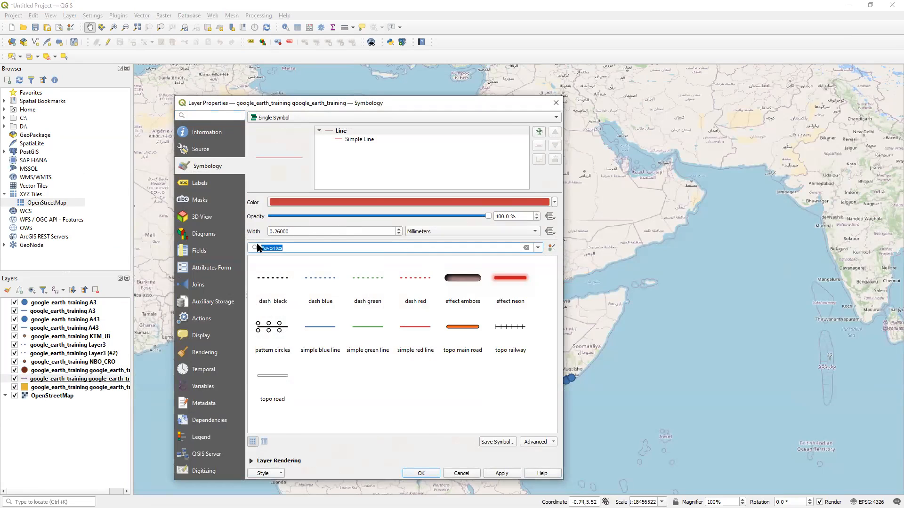
text(civ)
key(BackSpace)
key(BackSpace)
key(BackSpace)
text(wate)
key(BackSpace)
key(BackSpace)
key(BackSpace)
key(BackSpace)
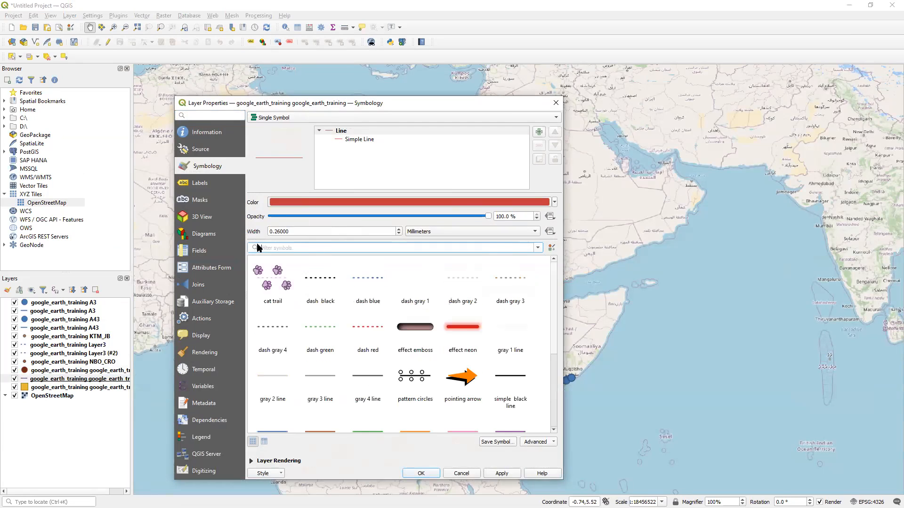
Style the google_earth_training google_earth_training line layer with the "topo hydrology" symbol recoloured to cyan #03eafa.
scroll(257, 243, down, 3)
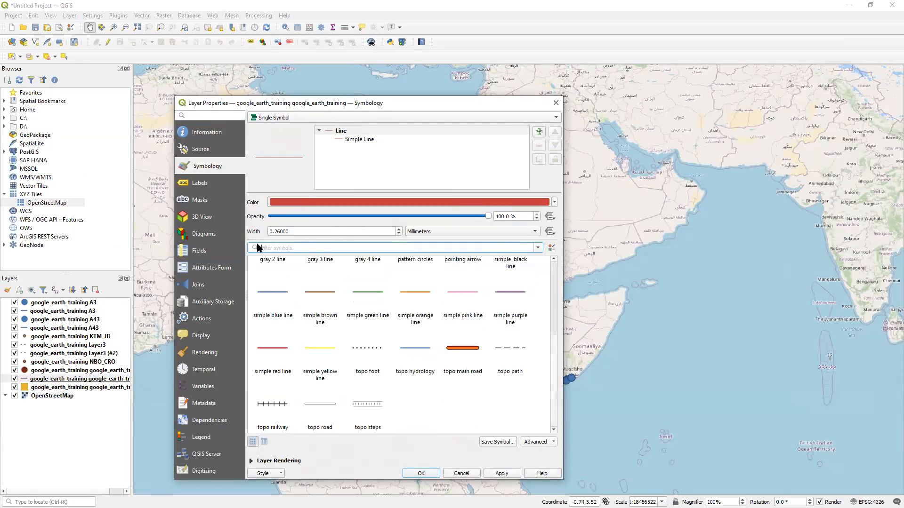
click(412, 353)
click(372, 210)
drag(417, 298, 386, 245)
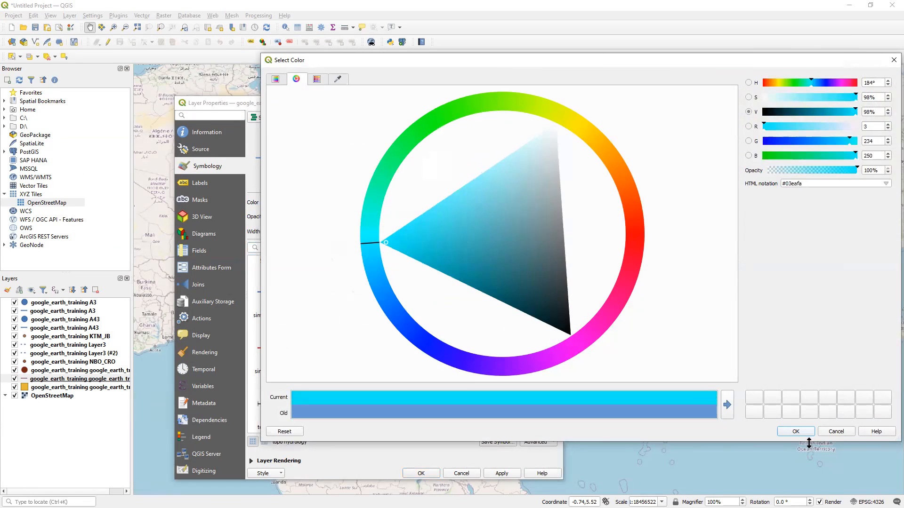
click(794, 431)
click(513, 473)
drag(409, 104, 211, 52)
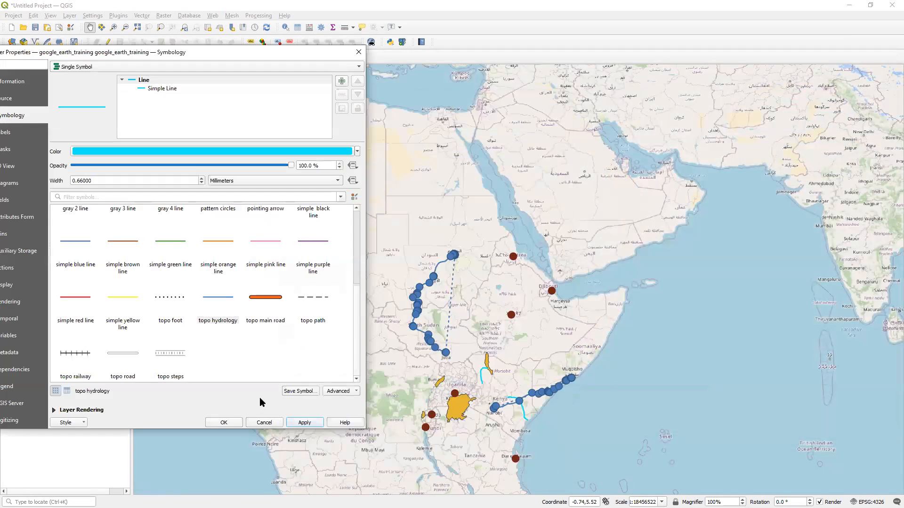
click(224, 422)
scroll(526, 406, up, 3)
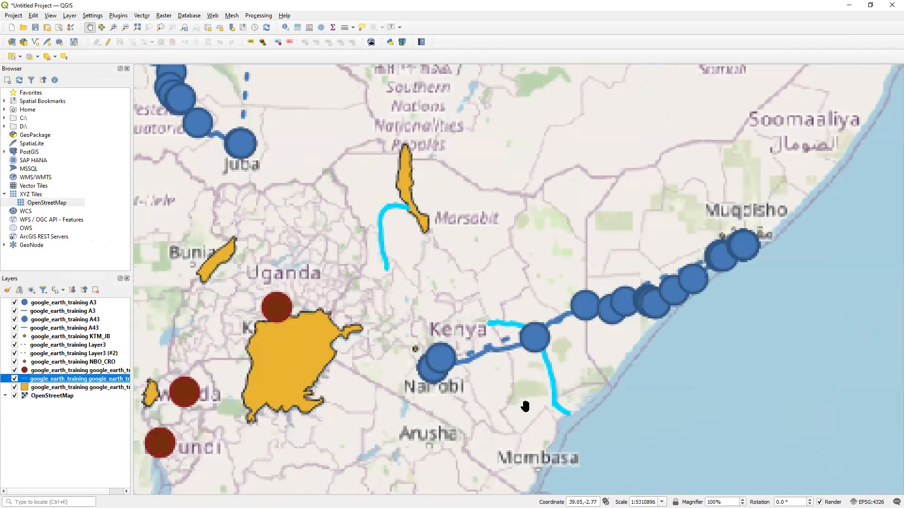
scroll(526, 407, down, 2)
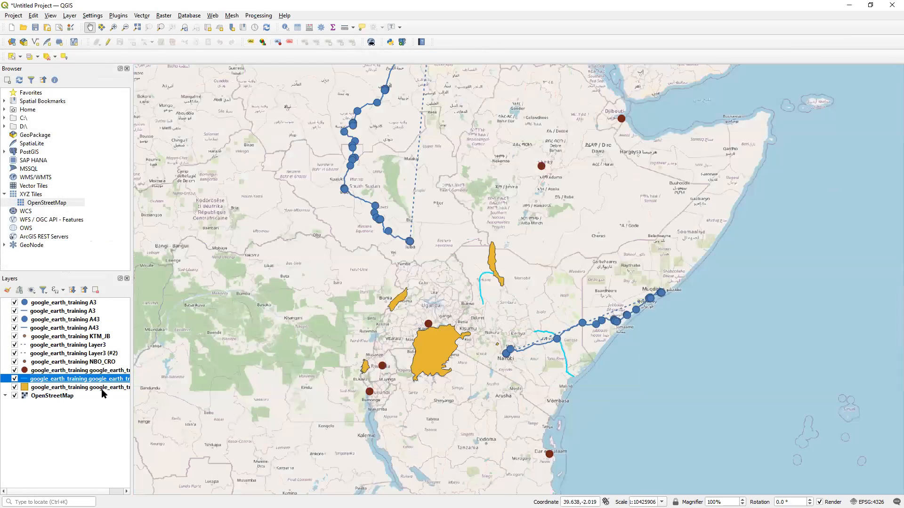
Recolour the fill of the google_earth_training google_earth_training polygon layer to bright blue #0eacfb.
click(102, 388)
right_click(95, 387)
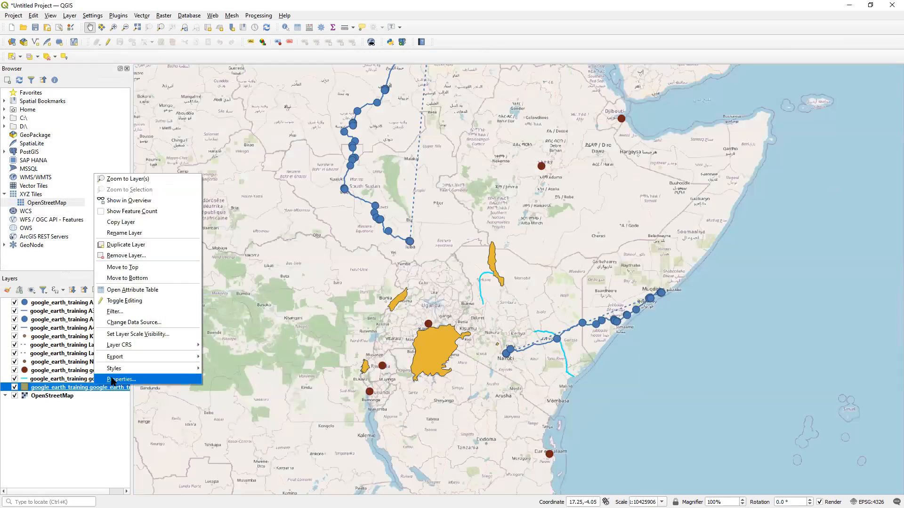
click(111, 379)
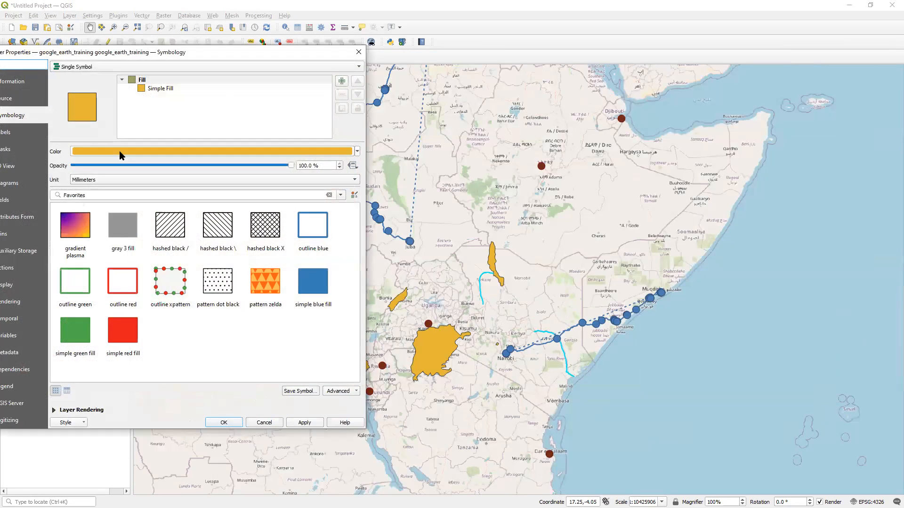
click(121, 151)
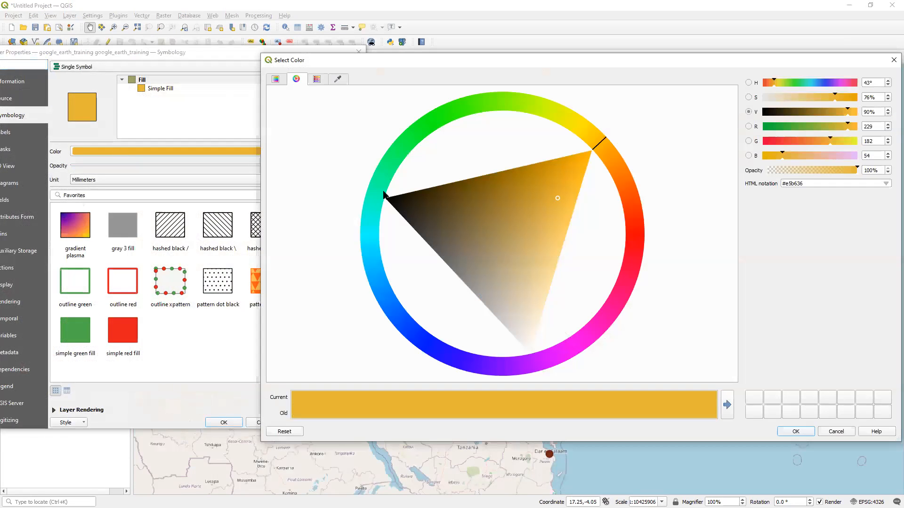
mouse_move(597, 149)
mouse_down()
mouse_move(339, 188)
mouse_move(372, 278)
mouse_move(409, 266)
mouse_move(401, 271)
mouse_up()
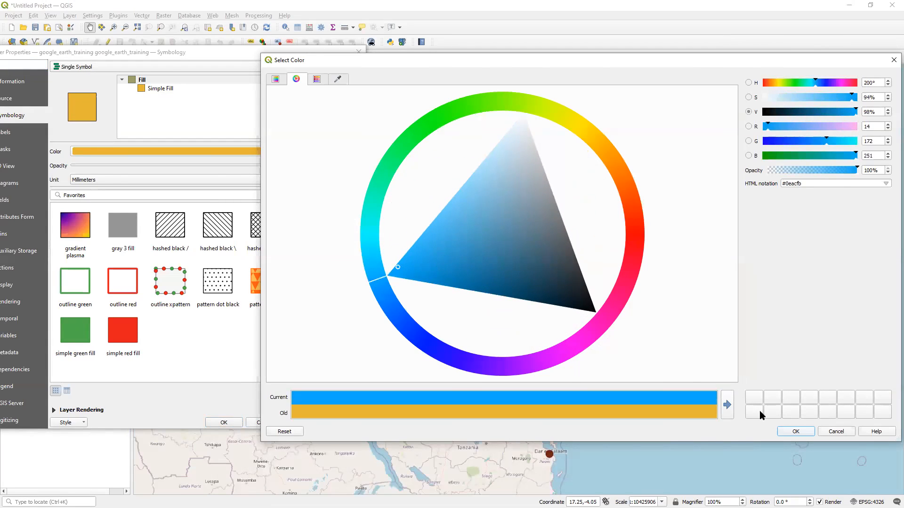
click(792, 431)
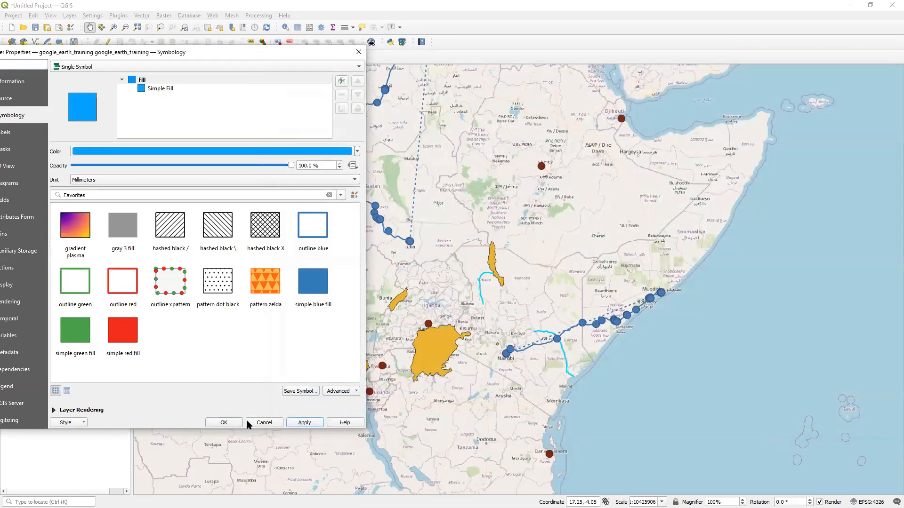
click(239, 419)
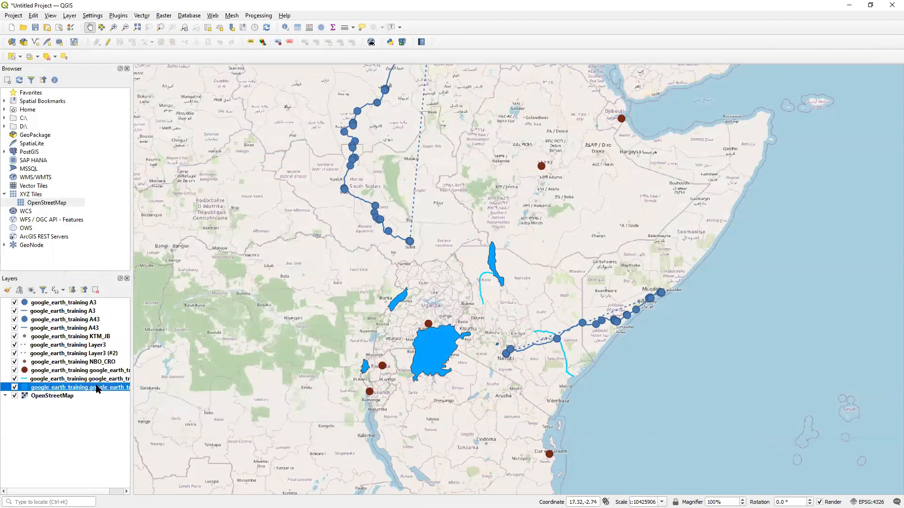
right_click(29, 396)
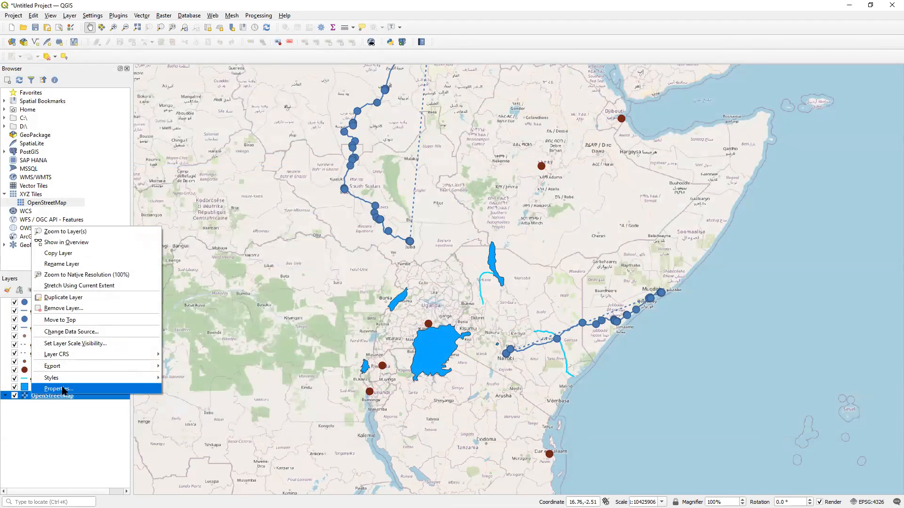
click(349, 13)
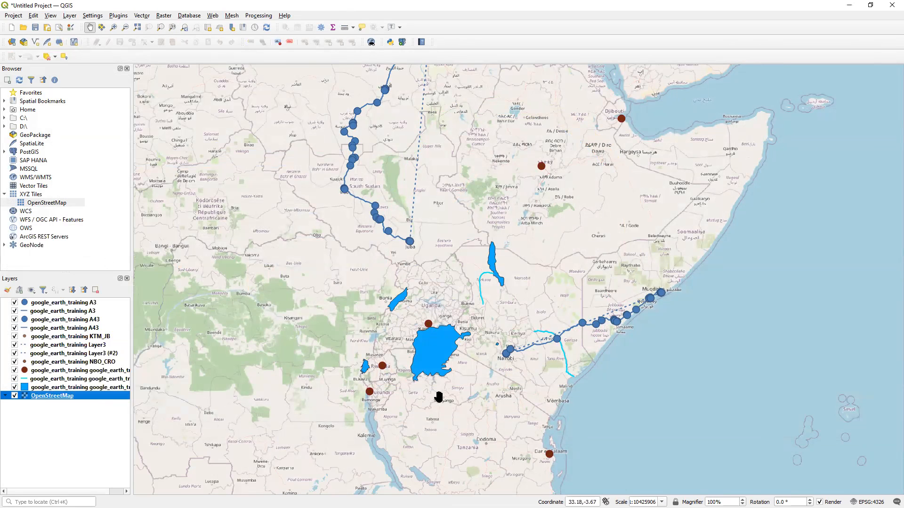
scroll(438, 397, down, 1)
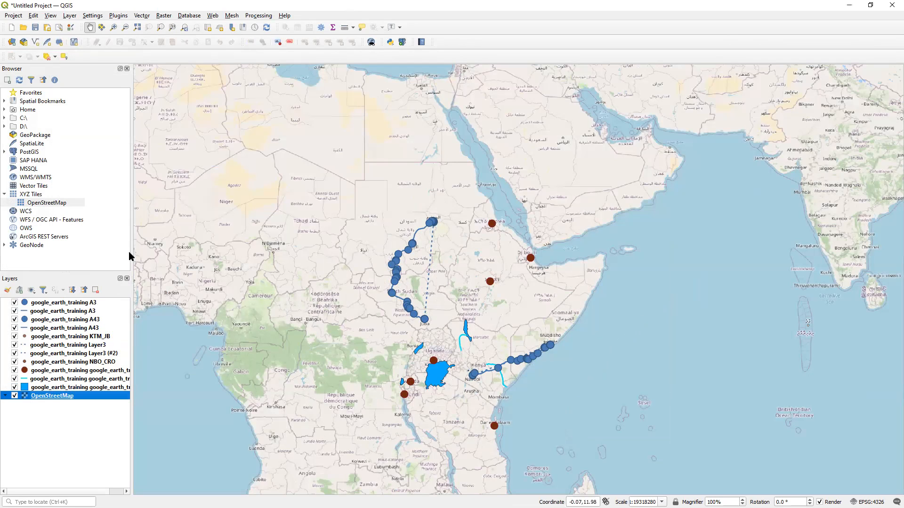
scroll(492, 355, down, 1)
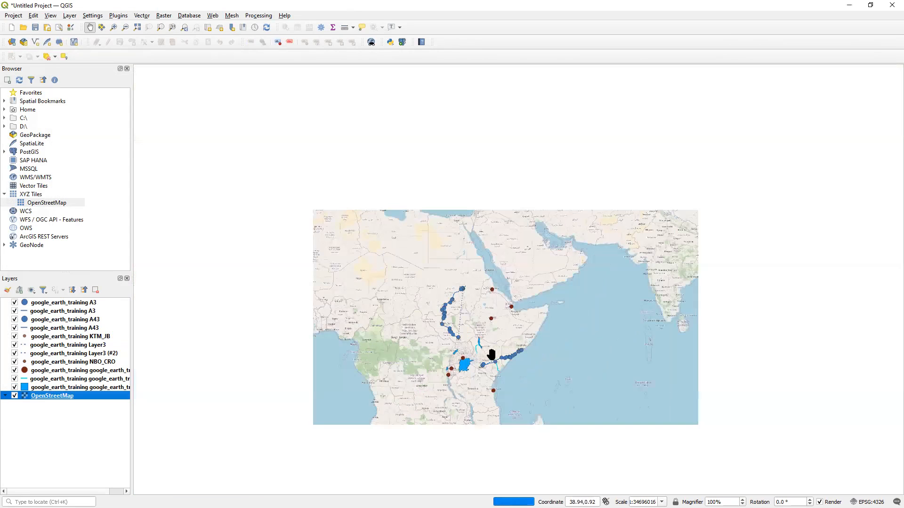
scroll(492, 354, up, 1)
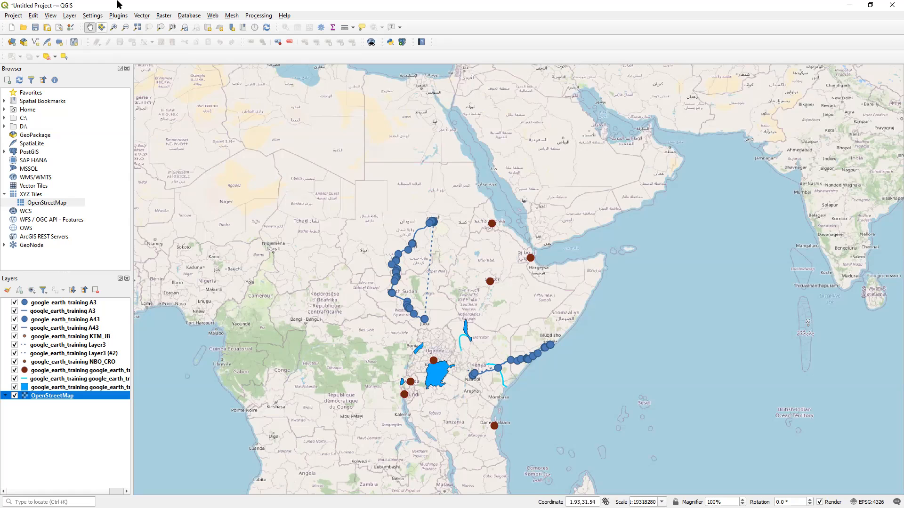
Save the project as google_kml_interop in QGZ format in the GIS_Training Data folder.
click(79, 303)
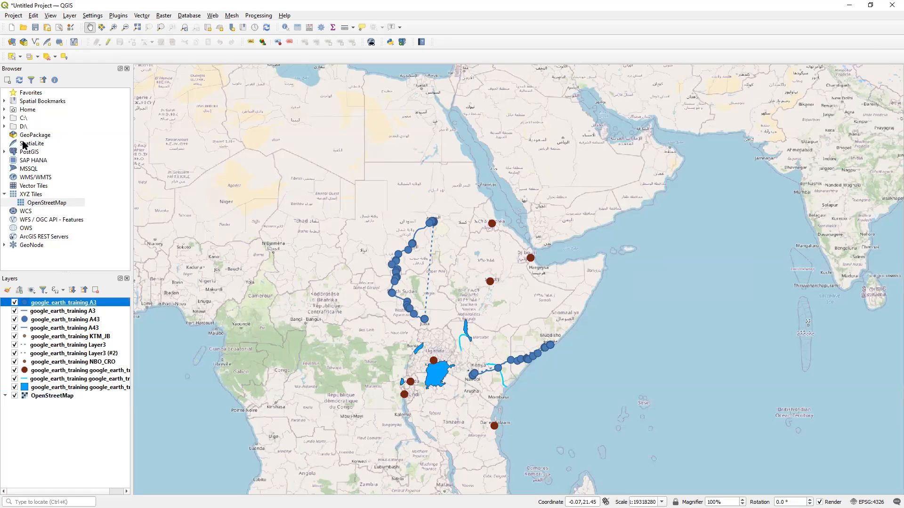
click(14, 16)
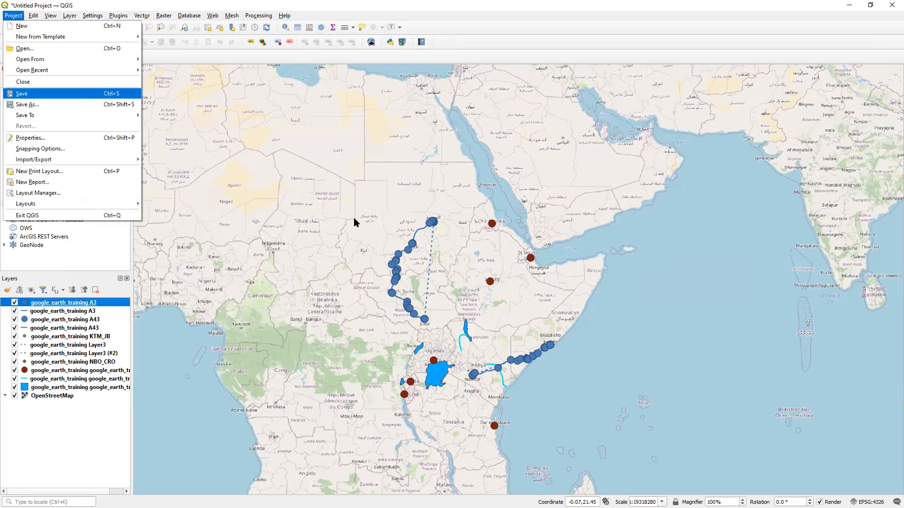
click(41, 96)
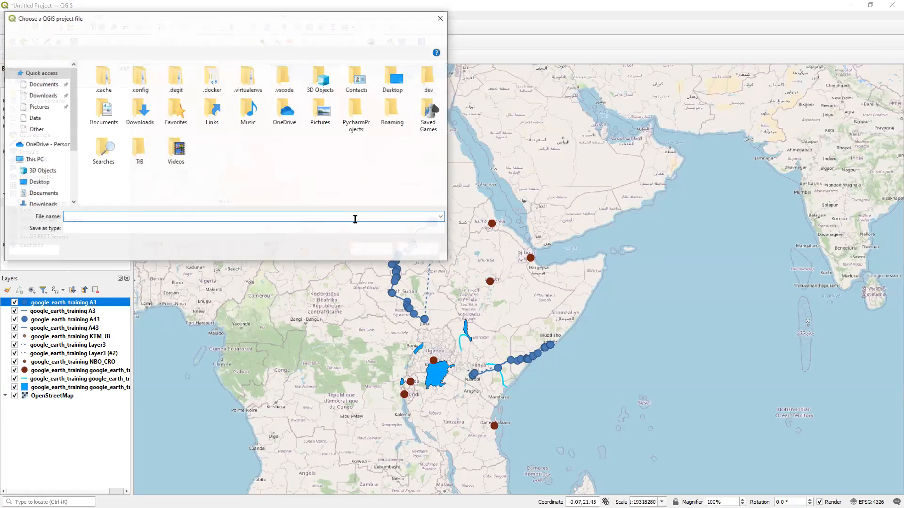
text(google_kml_interop)
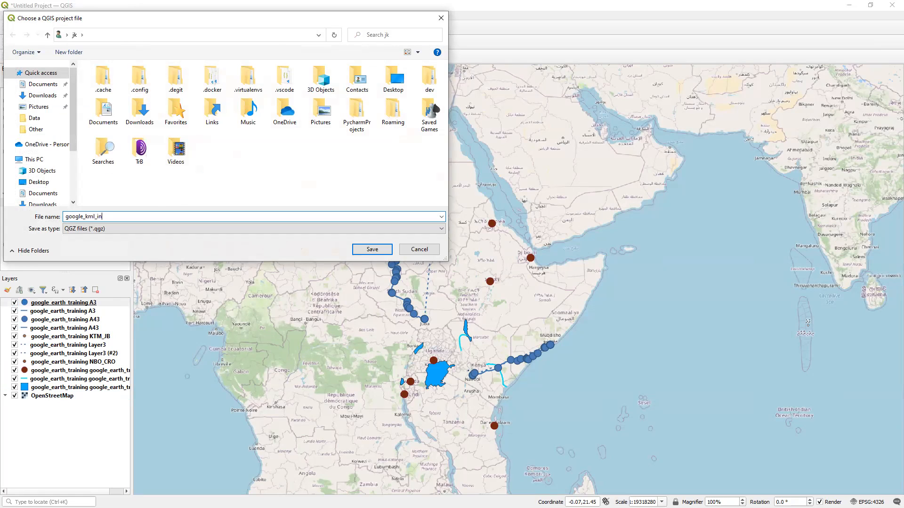
click(34, 118)
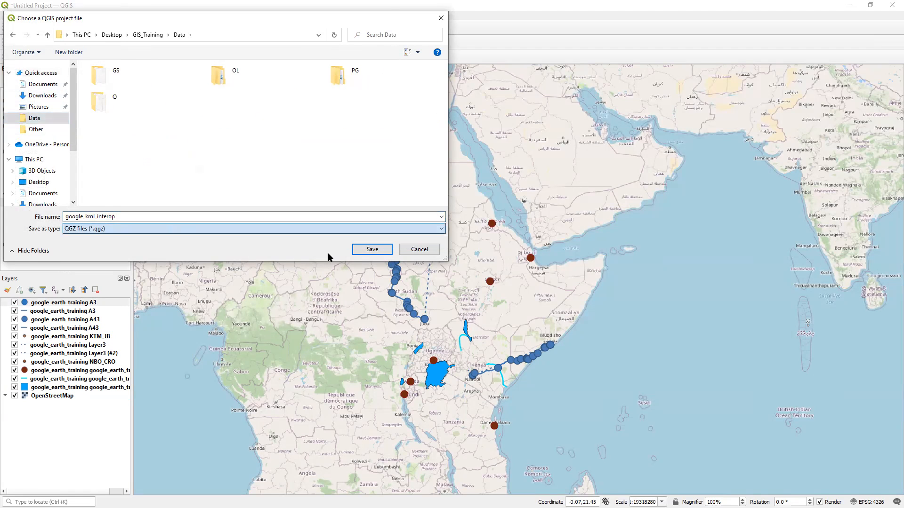
click(355, 246)
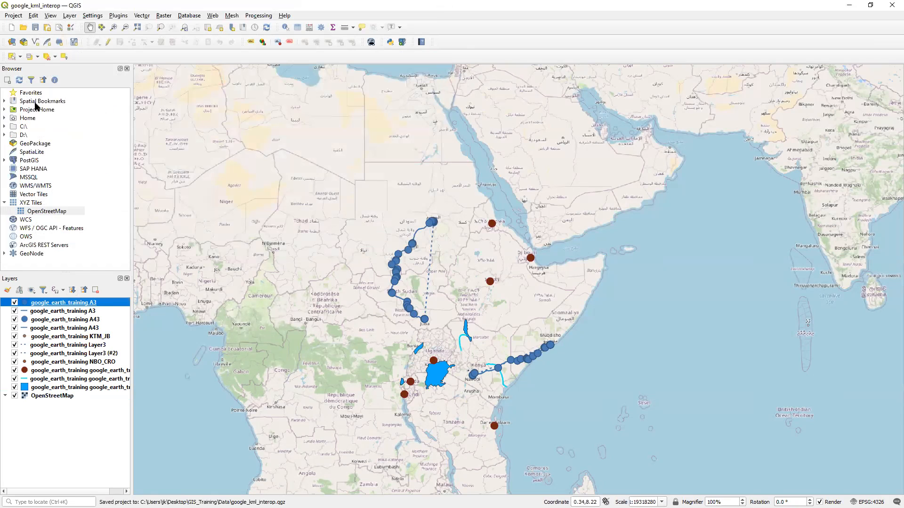
Start a new project and add the vector layer AfricaHealth_PovIndex.shp from the Data\PG\PostGIS2\shapefiles folder.
click(13, 17)
click(288, 168)
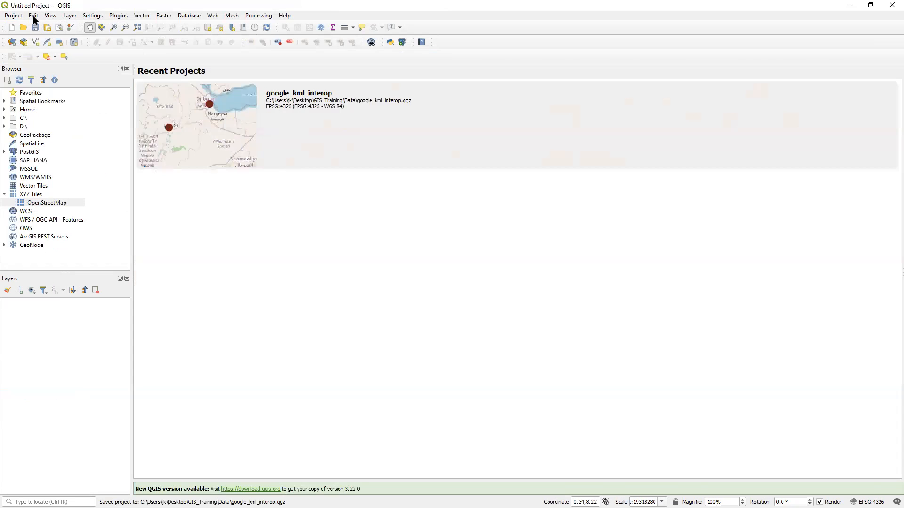
click(69, 16)
click(92, 27)
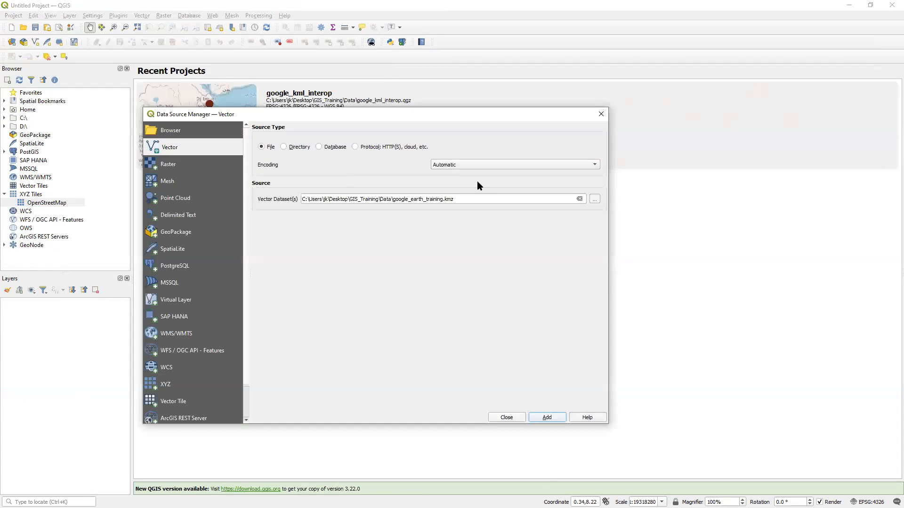
click(594, 199)
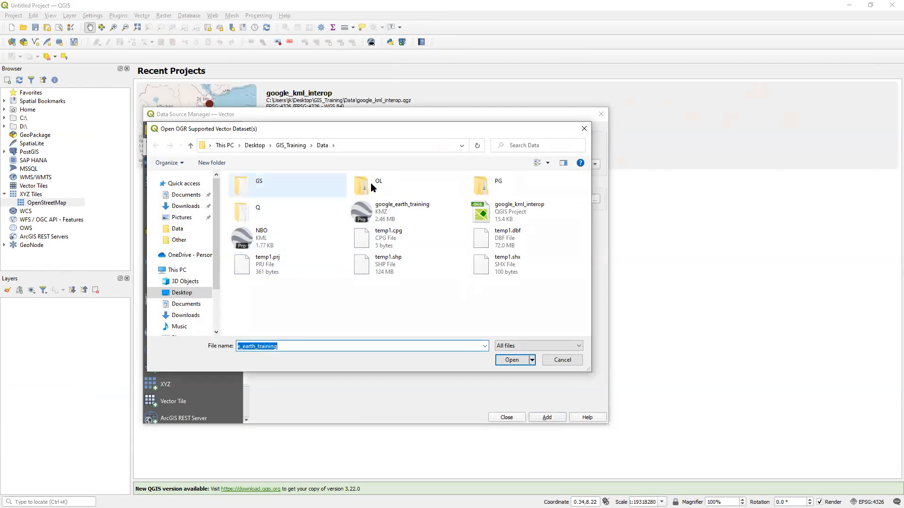
double_click(490, 186)
double_click(262, 209)
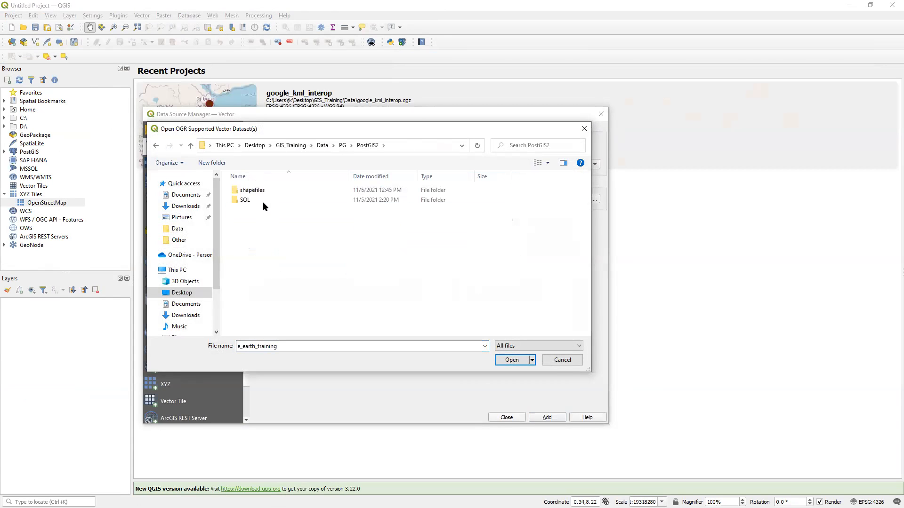
double_click(258, 191)
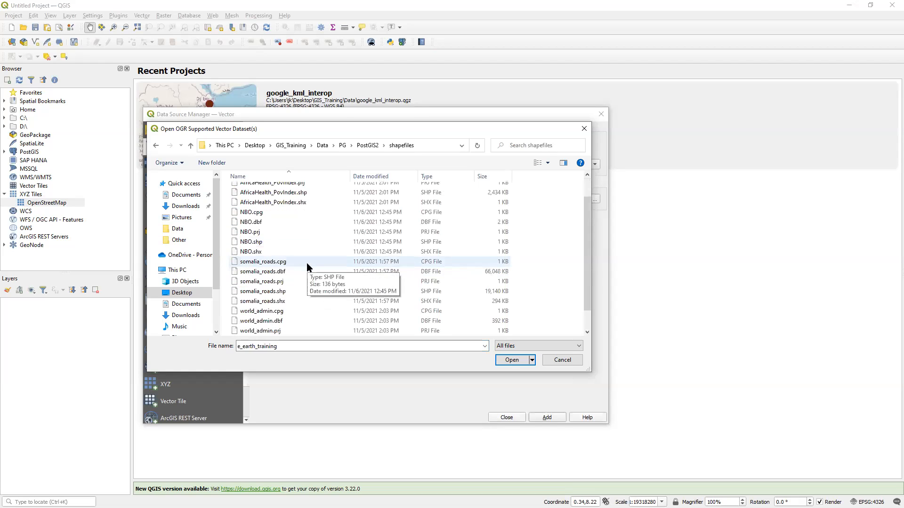
click(296, 220)
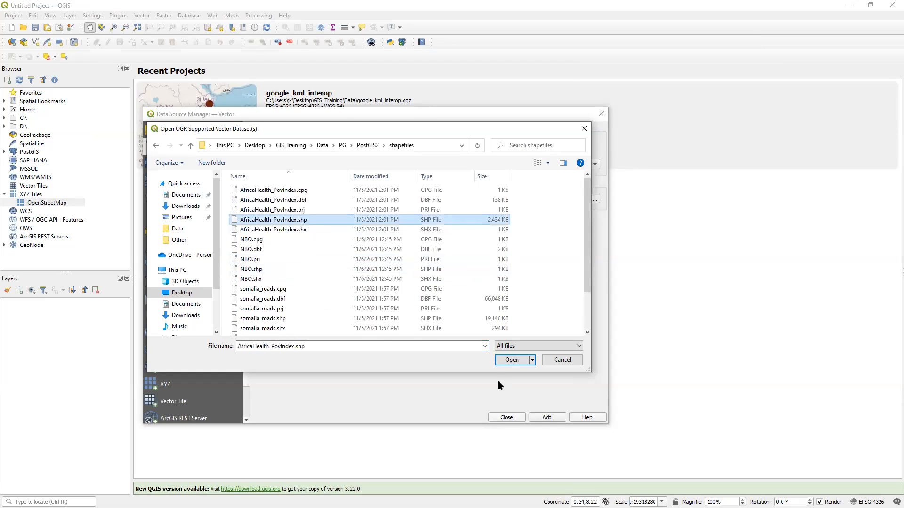
click(511, 361)
click(546, 417)
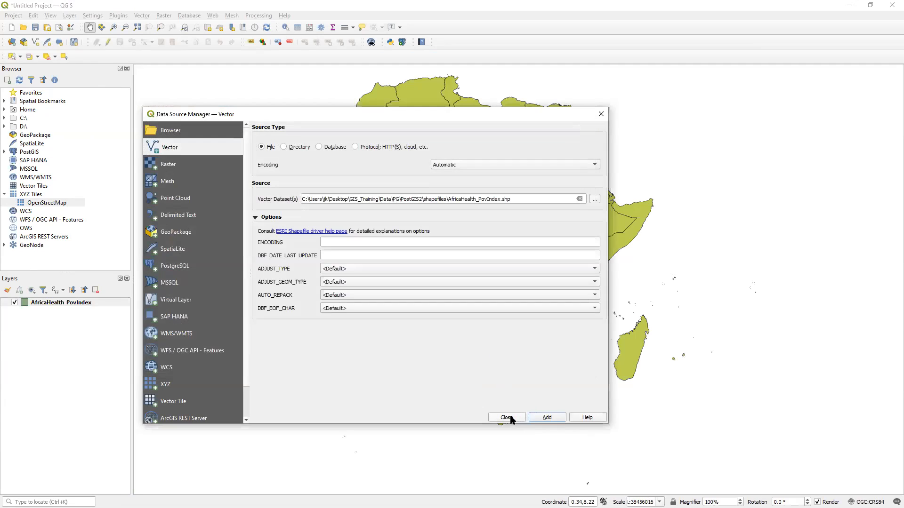
click(507, 417)
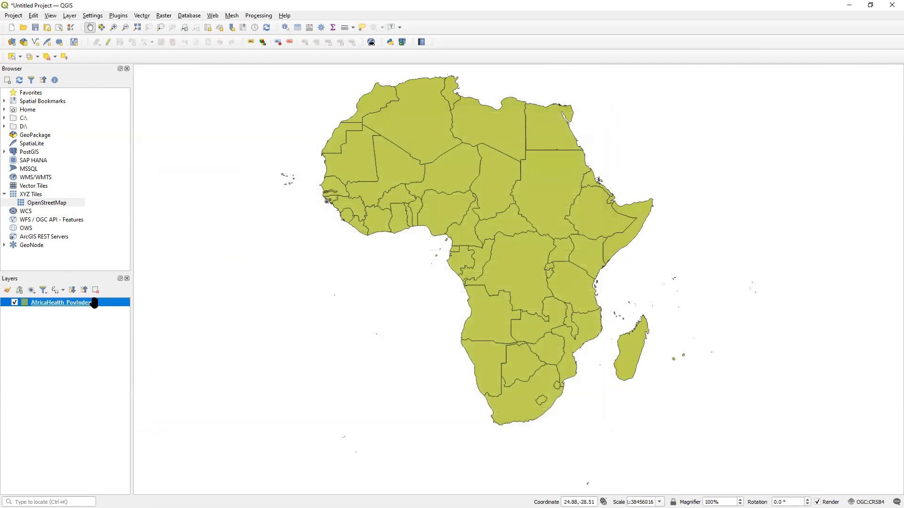
Export the AfricaHealth_PovIndex layer in Keyhole Markup Language [KML] format as to_kml in the shapefiles folder, adding it to the map.
right_click(94, 302)
mouse_move(195, 461)
click(236, 462)
click(474, 47)
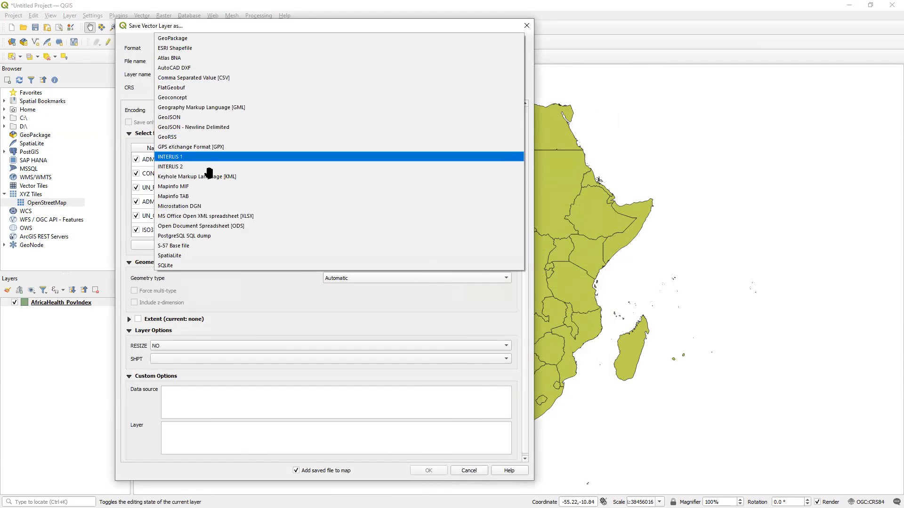
key(Return)
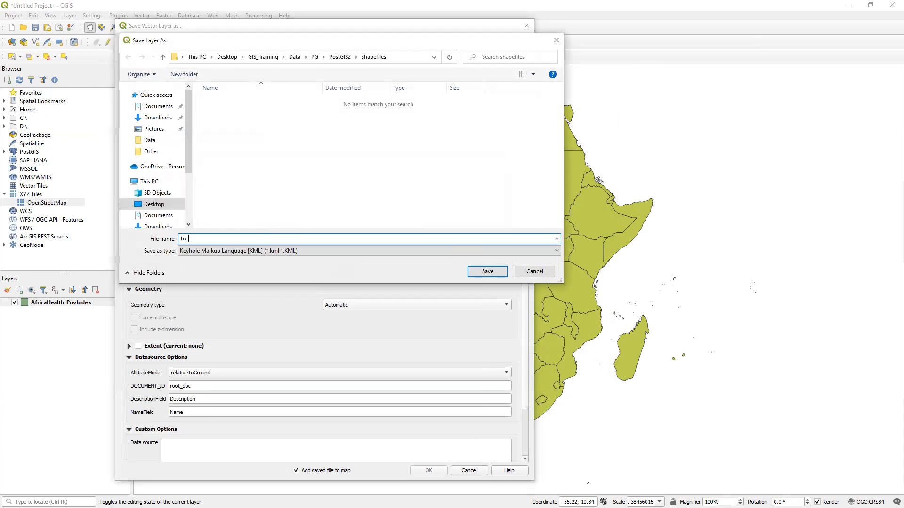
key(Return)
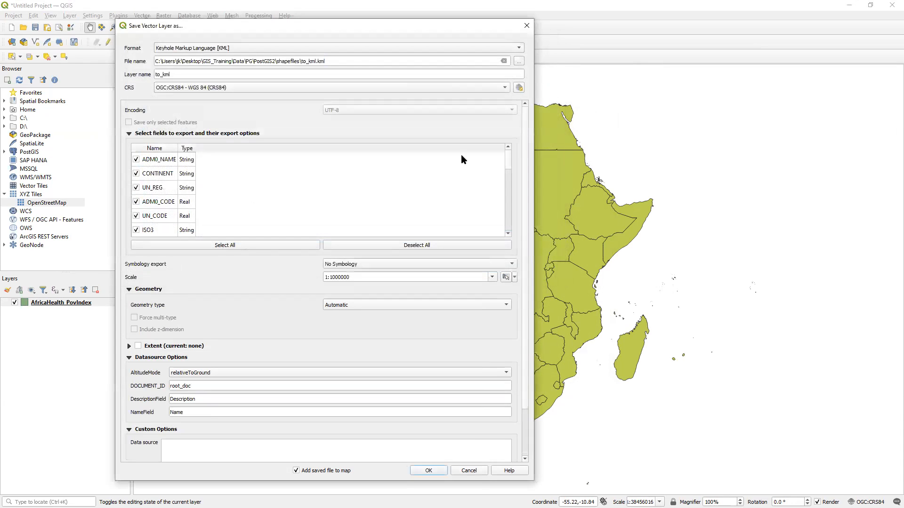
click(428, 471)
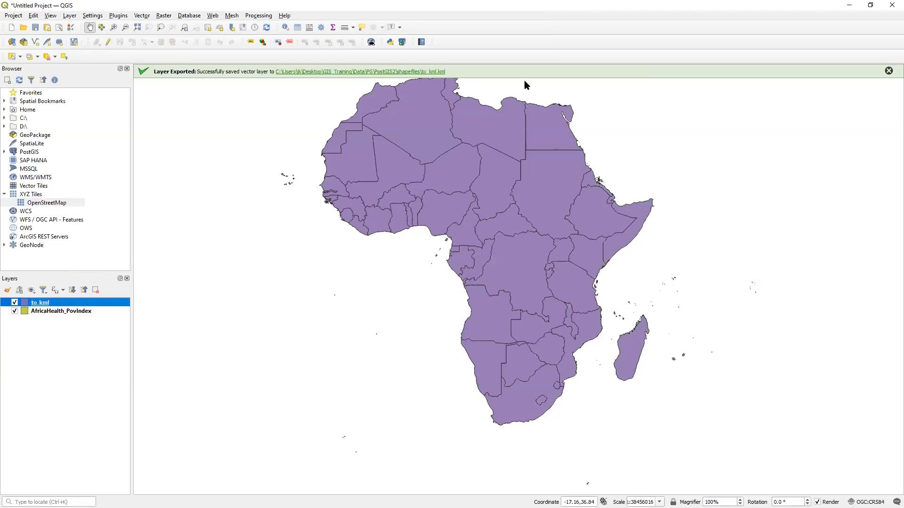
Switch to Google Earth Pro in a maximised window and hide google_earth_training and everything else under My Places.
key(super+Down)
key(super+Down)
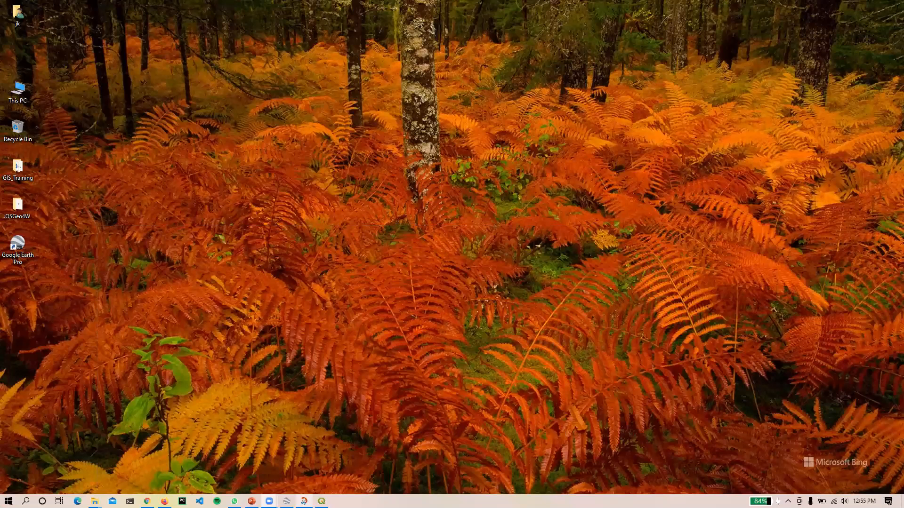
click(287, 501)
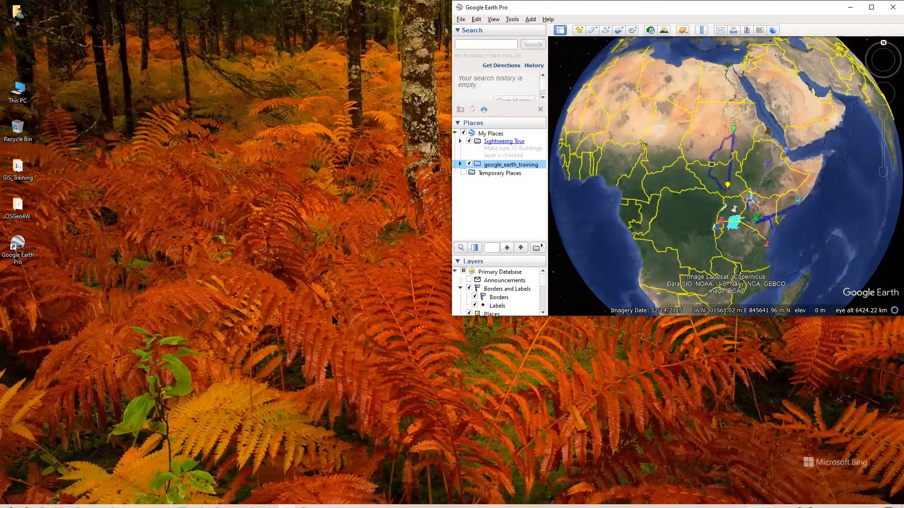
drag(450, 212, 227, 213)
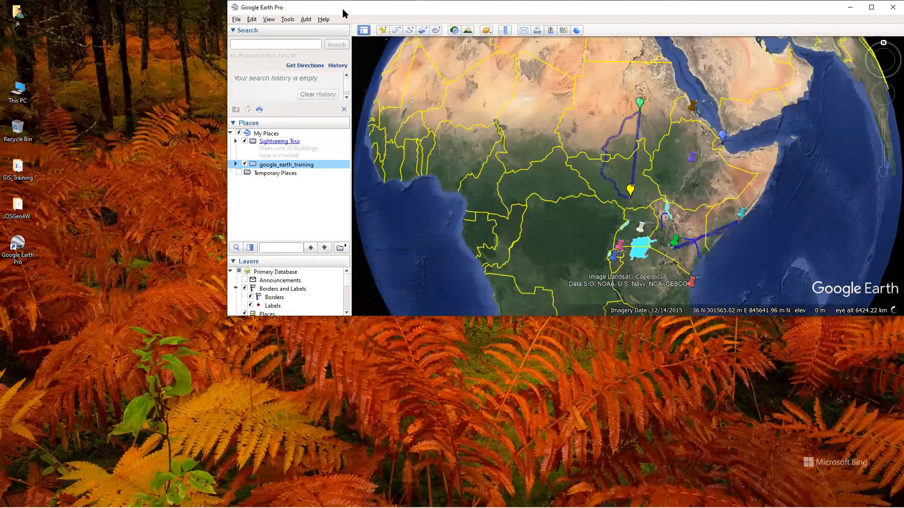
drag(343, 7, 242, 86)
double_click(242, 87)
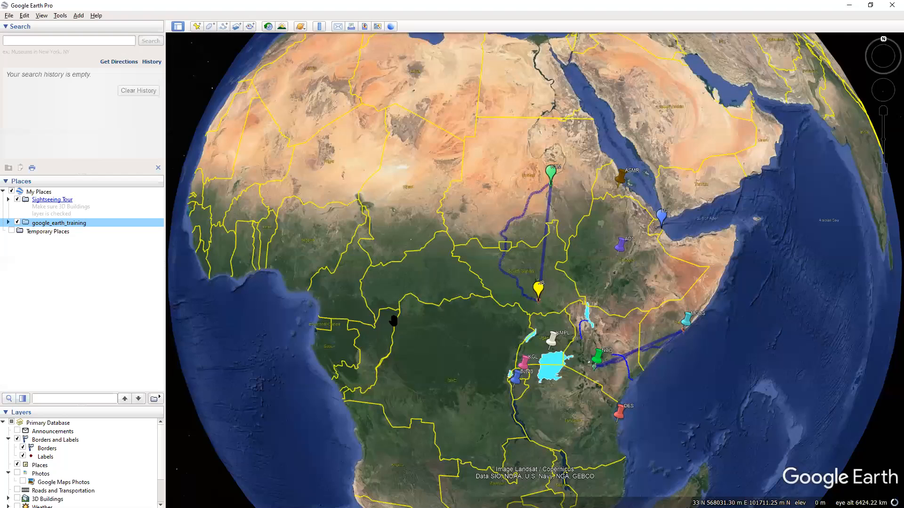
click(18, 222)
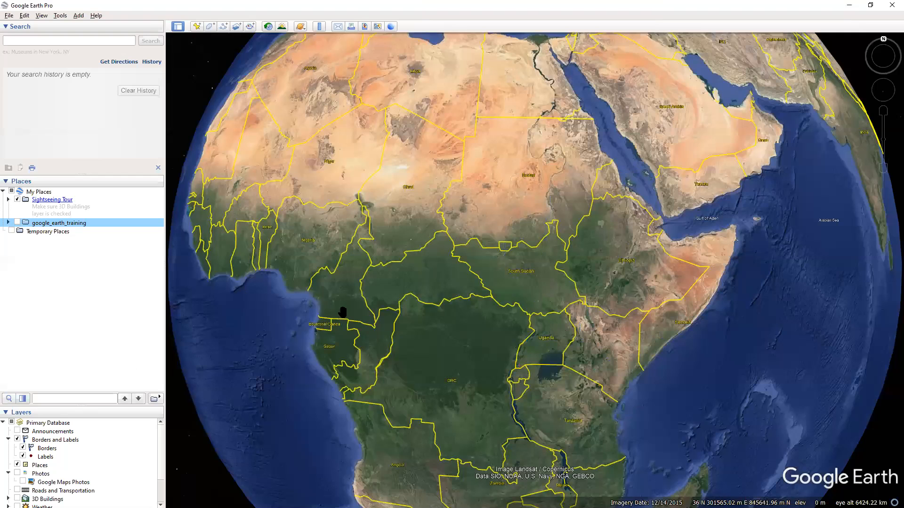
click(11, 192)
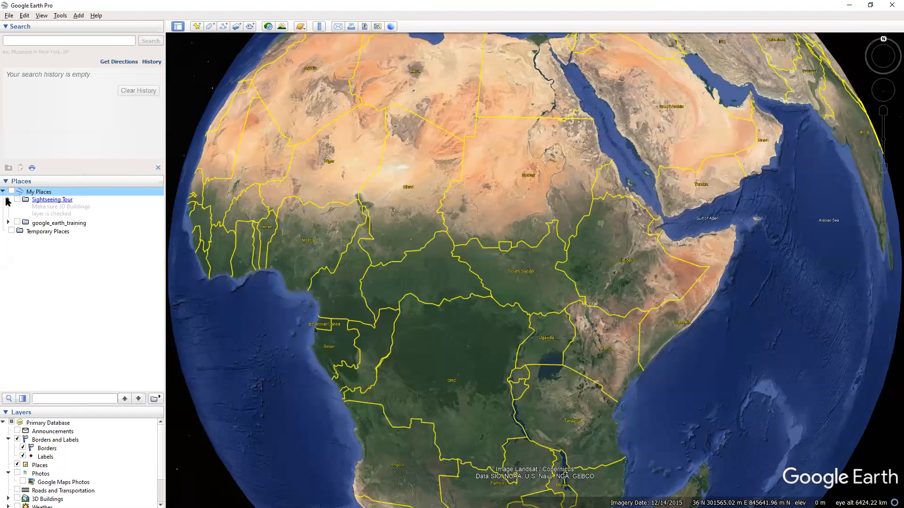
Turn off all Primary Database layers and open to_kml from the Data\PG\PostGIS2\shapefiles folder.
click(11, 423)
drag(529, 343, 537, 355)
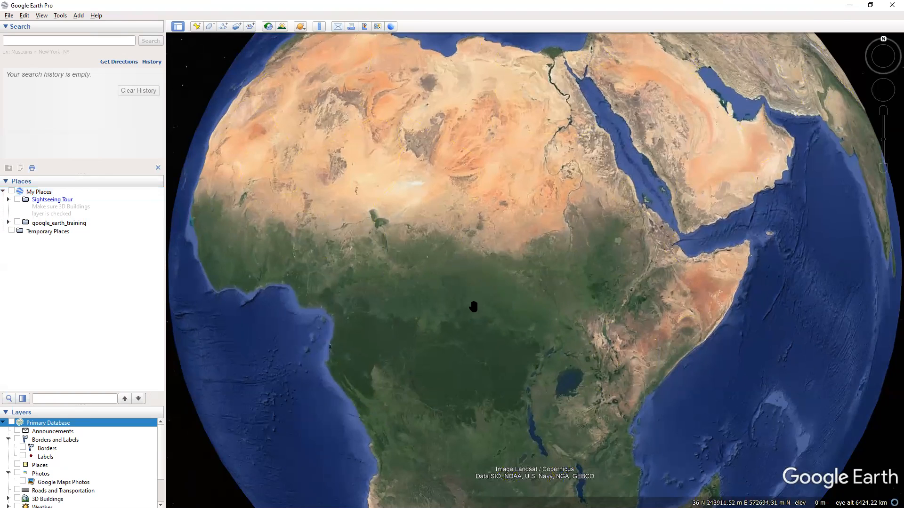
click(16, 15)
click(31, 26)
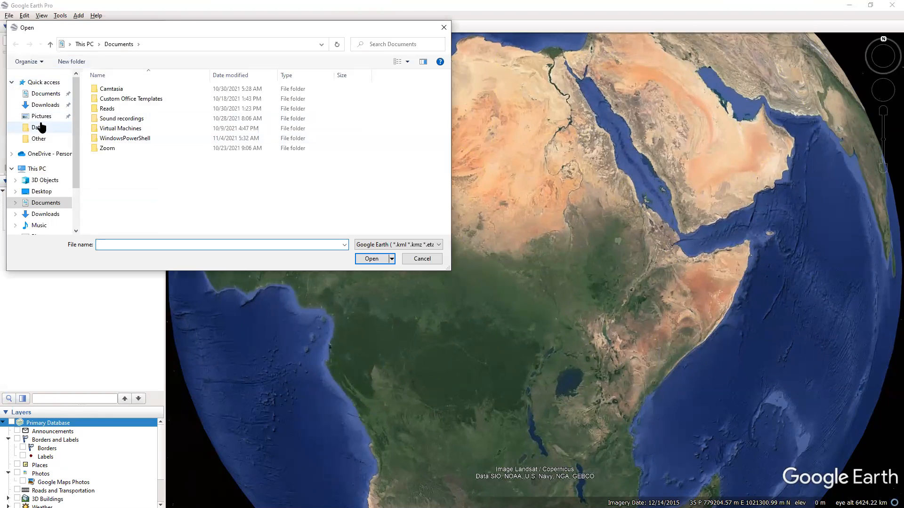
click(41, 127)
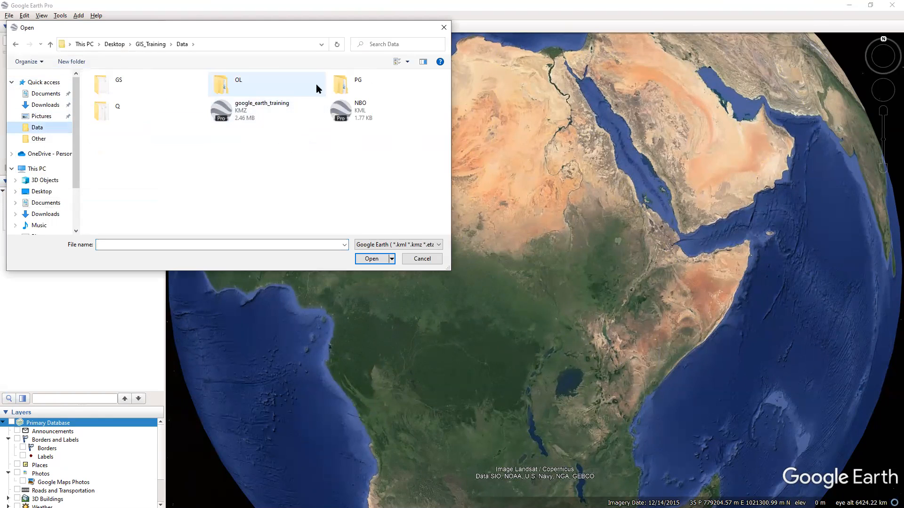
double_click(353, 86)
double_click(111, 102)
double_click(112, 90)
click(113, 90)
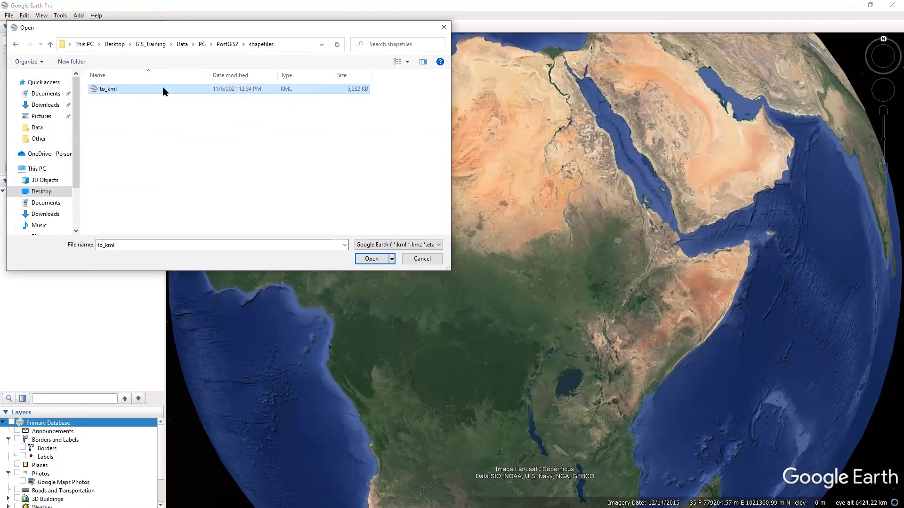
click(372, 259)
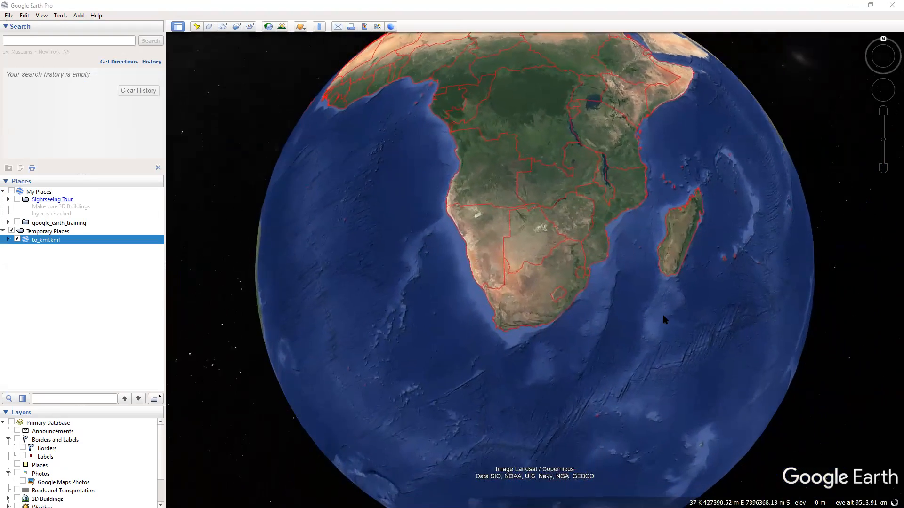
Make all descendants of the to_kml.kml folder share one style in its style and colour properties.
drag(662, 369, 648, 400)
drag(485, 347, 466, 369)
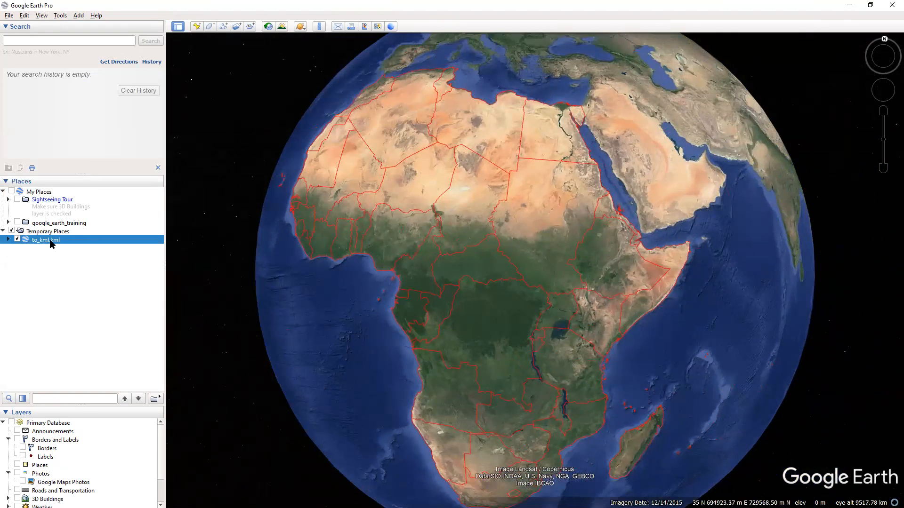
scroll(434, 294, up, 3)
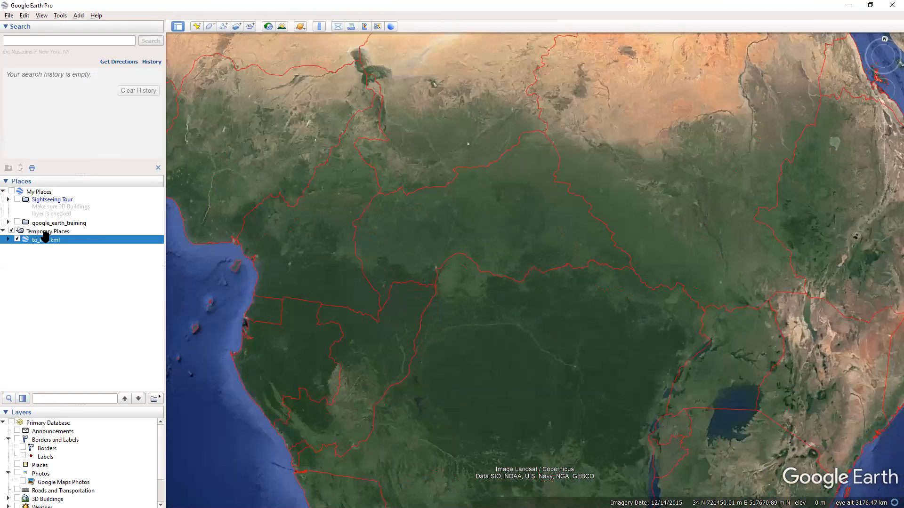
right_click(53, 238)
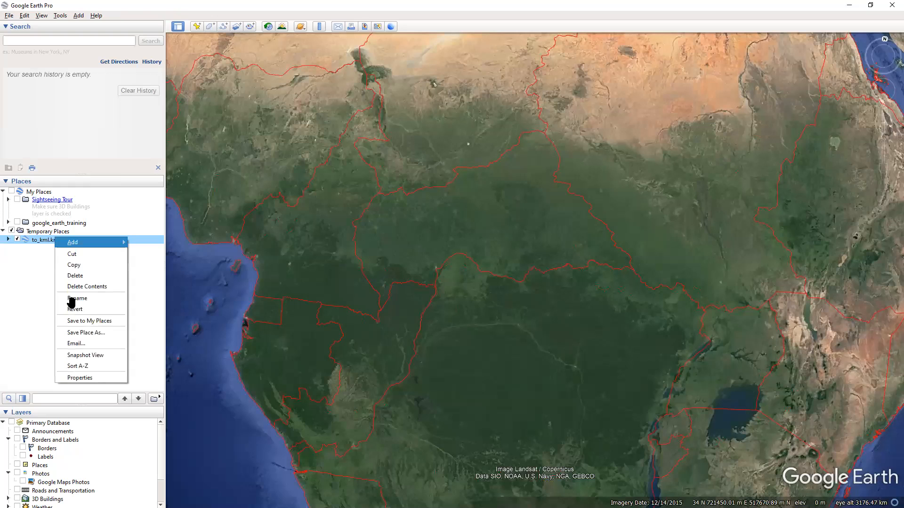
click(85, 378)
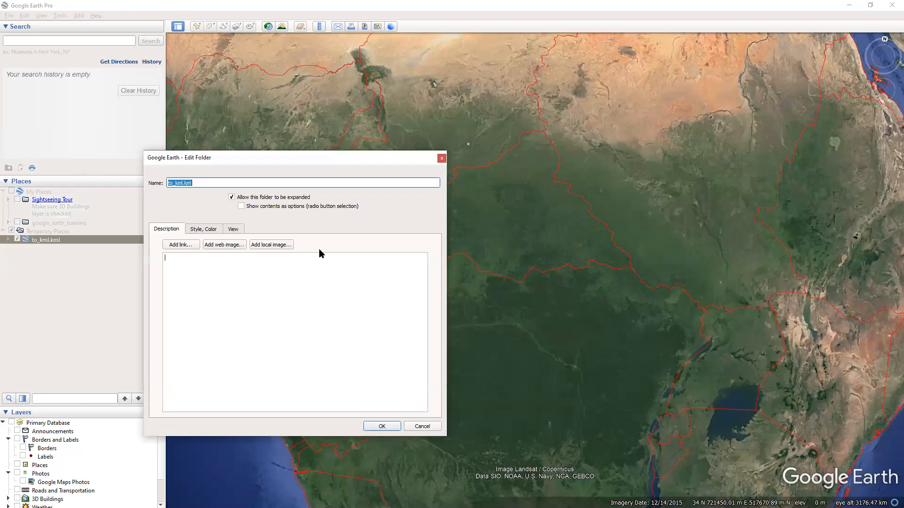
click(198, 230)
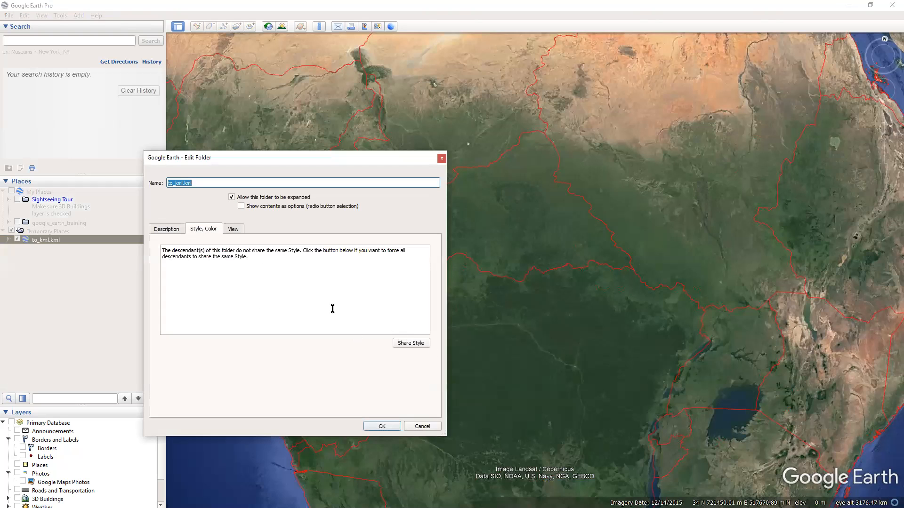
click(417, 345)
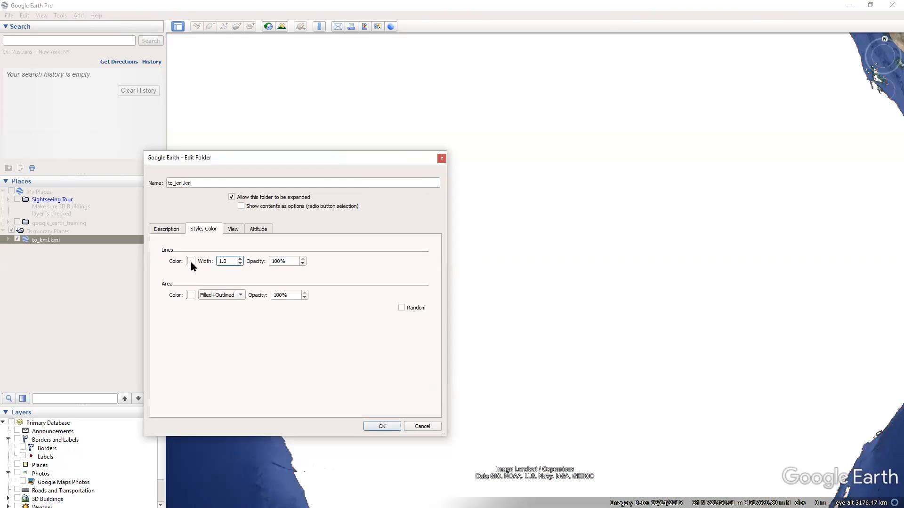
Set the to_kml.kml area colour to magenta #aa007f, increase the line width and apply the style.
click(191, 295)
click(197, 230)
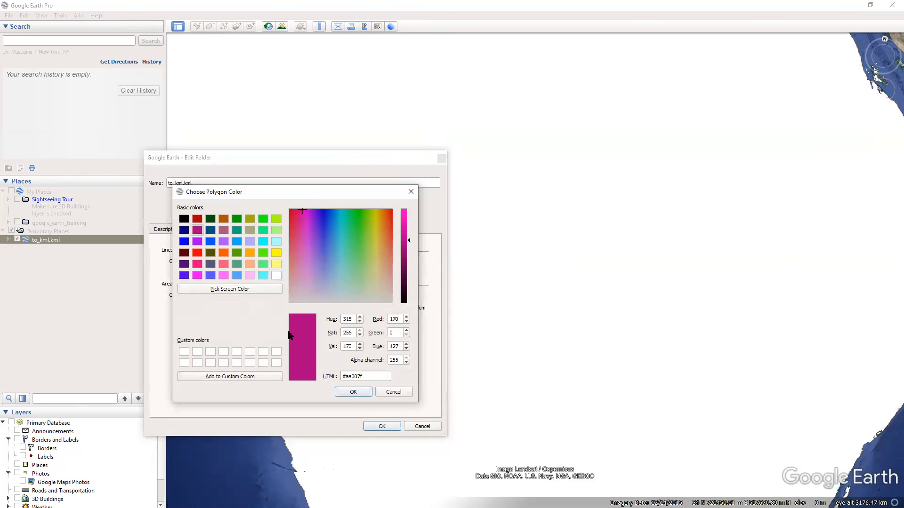
click(362, 393)
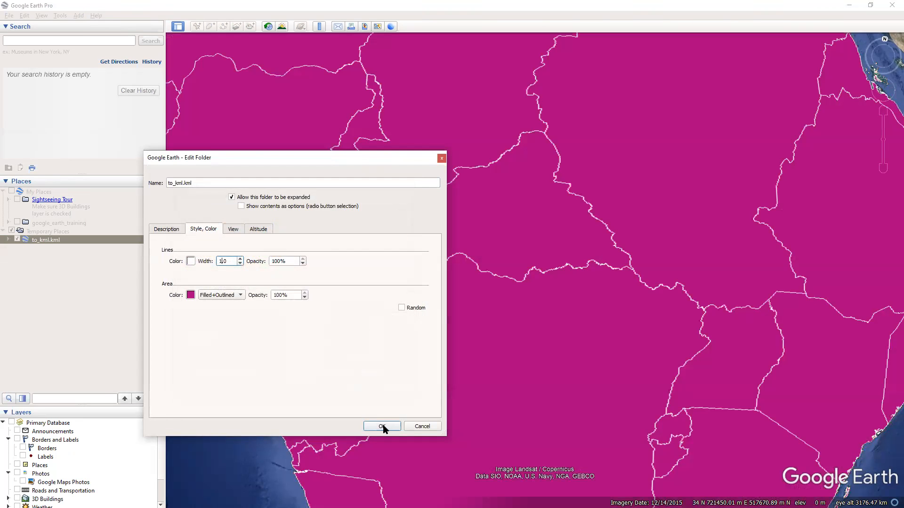
drag(232, 262, 205, 260)
click(379, 427)
scroll(527, 389, down, 3)
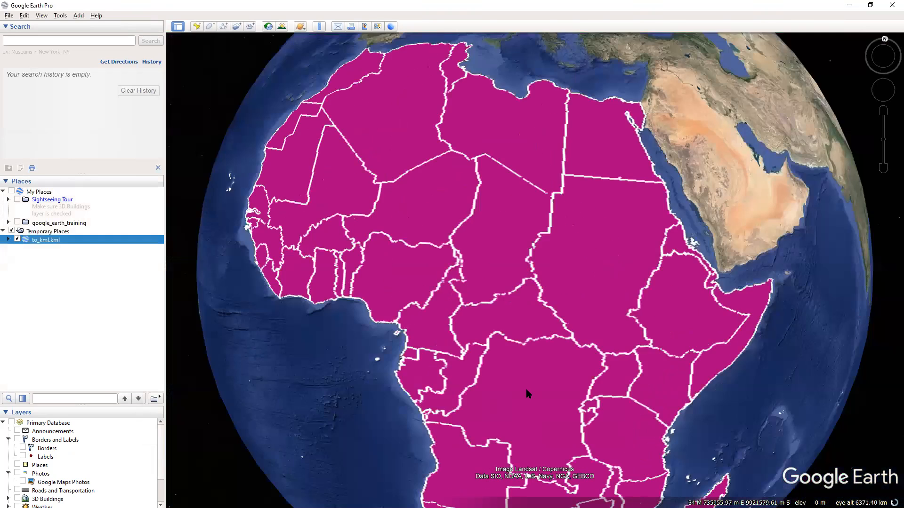
scroll(603, 281, down, 3)
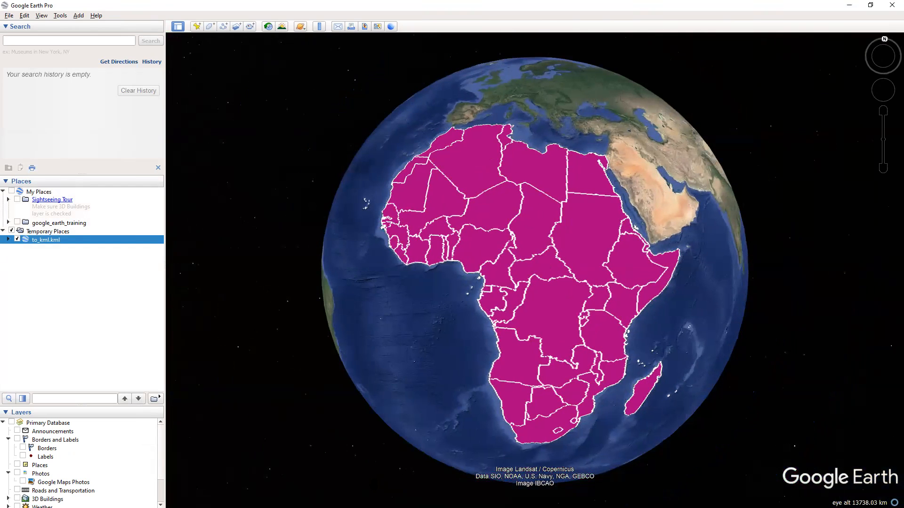
Arrange the QGIS and Google Earth Pro windows side by side, with QGIS on the left half and Google Earth Pro on the right.
key(super)
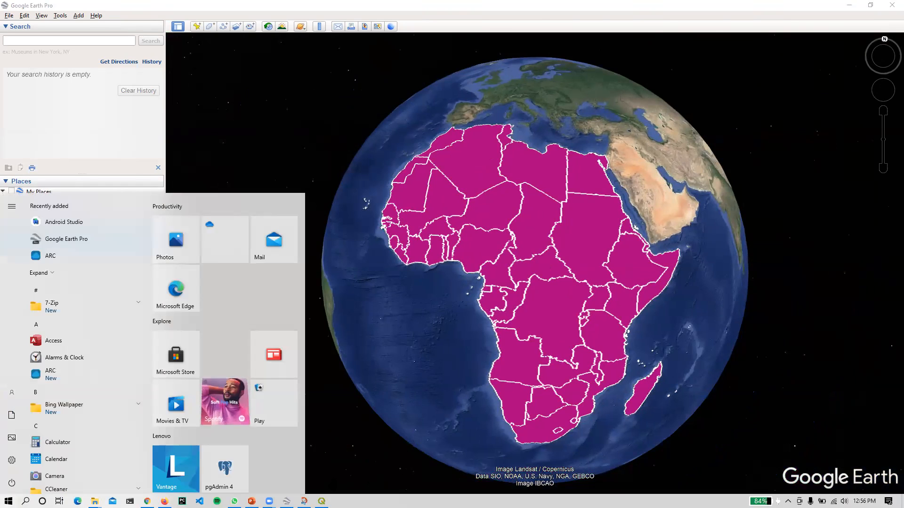
key(super)
key(super)
key(super)
click(322, 503)
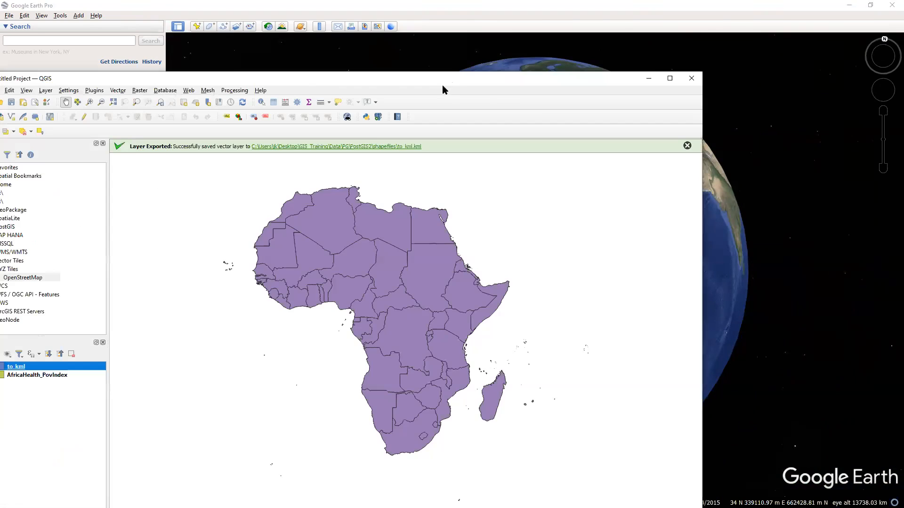
drag(435, 80, 1, 84)
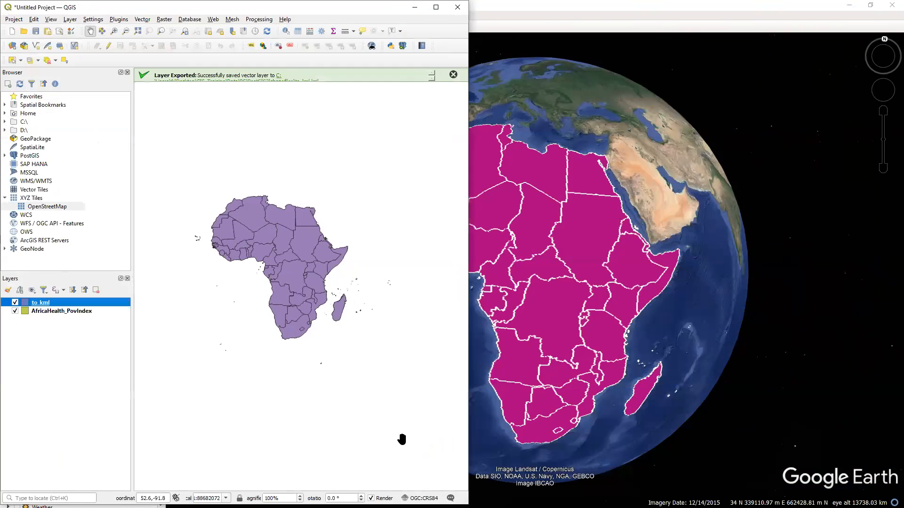
click(635, 217)
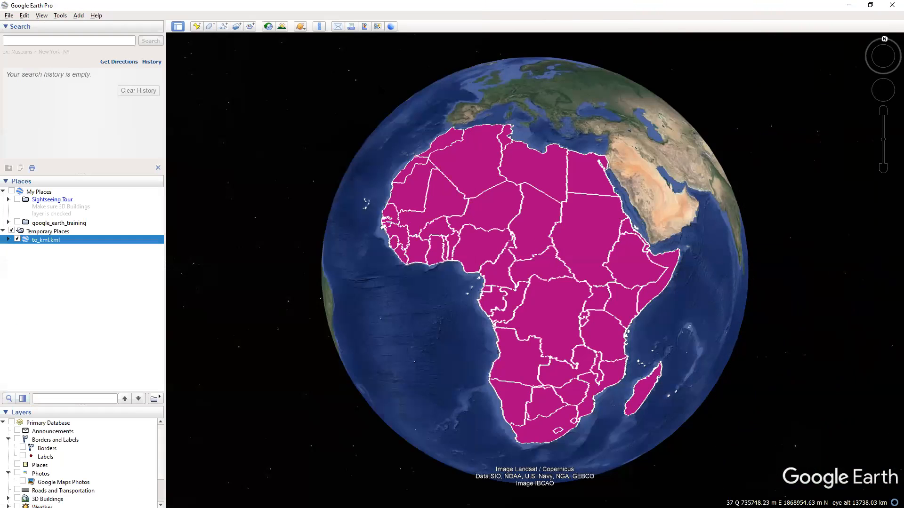
key(super+Right)
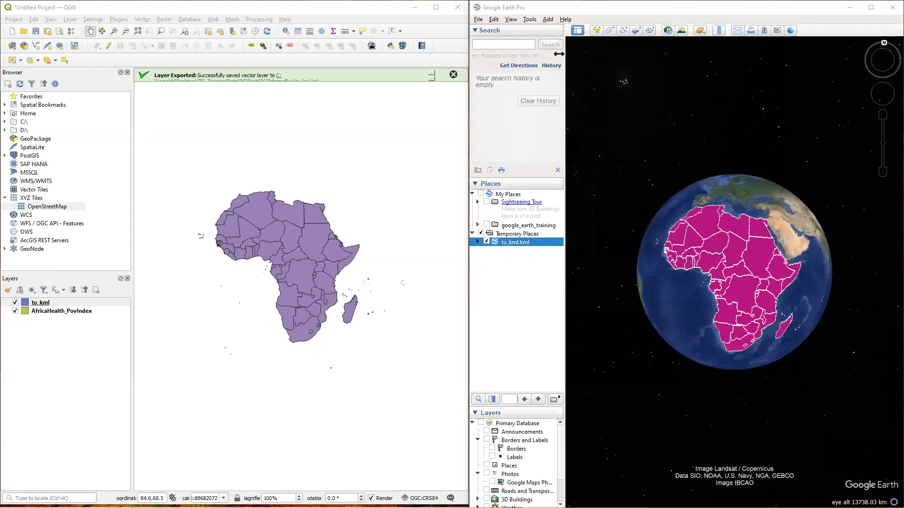
Examine the styled to_kml polygons over Africa and look through the features listed in the to_kml folder.
scroll(762, 307, up, 3)
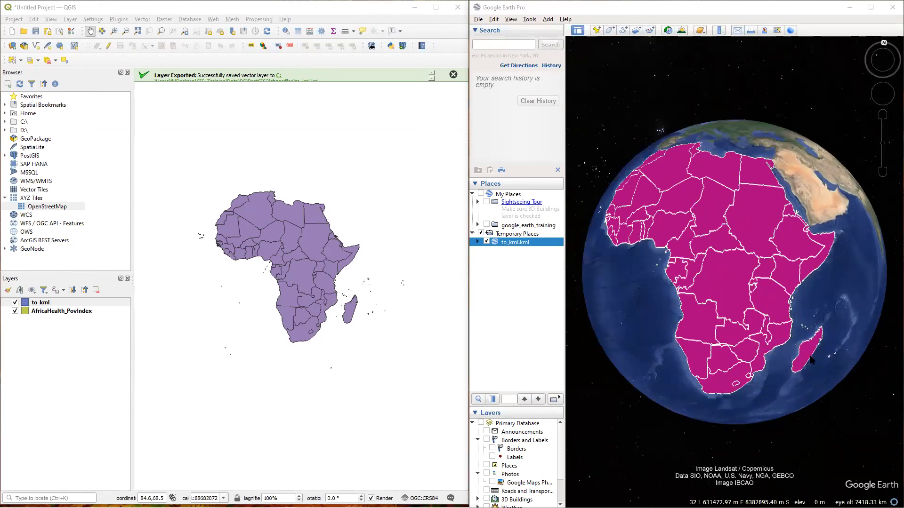
scroll(759, 301, up, 3)
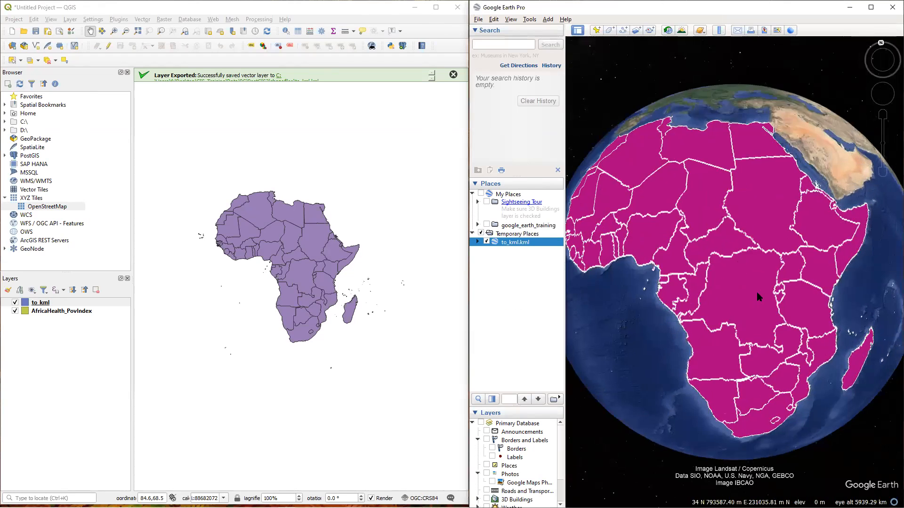
drag(833, 257, 756, 257)
scroll(756, 257, up, 3)
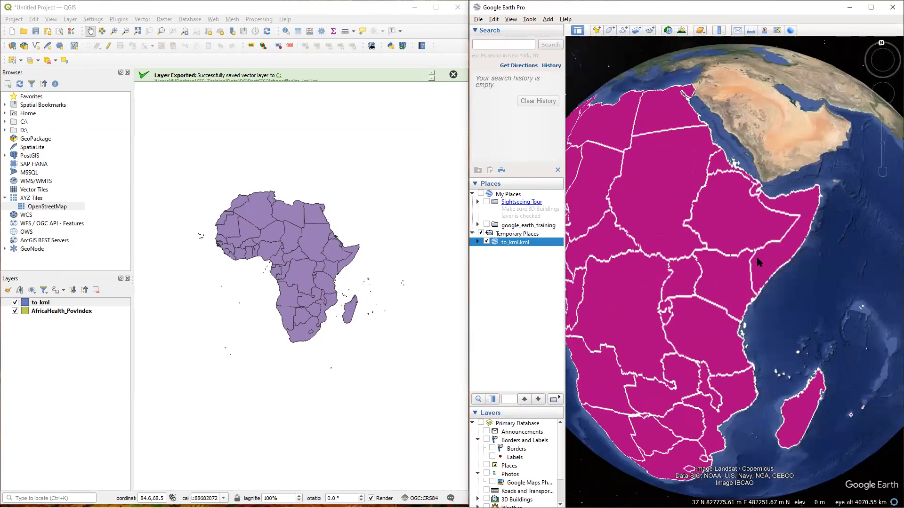
scroll(730, 274, down, 3)
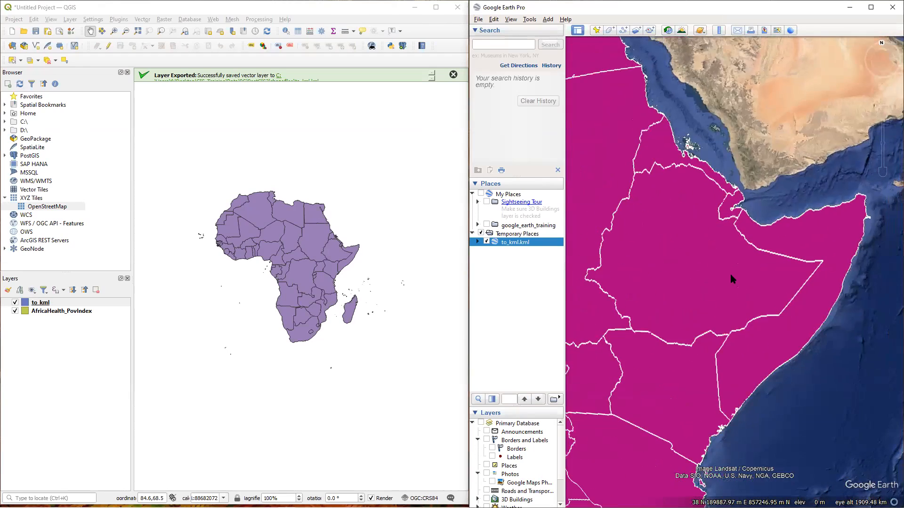
right_click(502, 242)
click(477, 243)
click(484, 251)
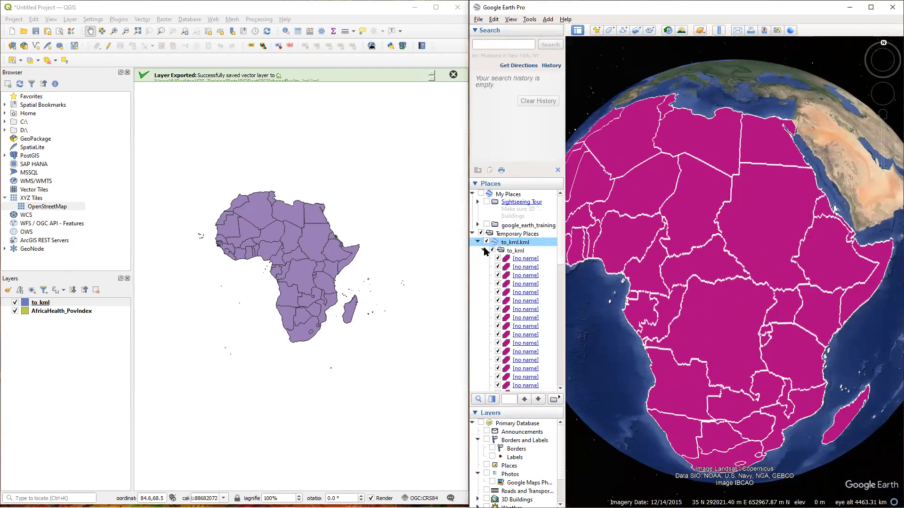
scroll(513, 266, down, 4)
scroll(517, 270, up, 5)
click(484, 251)
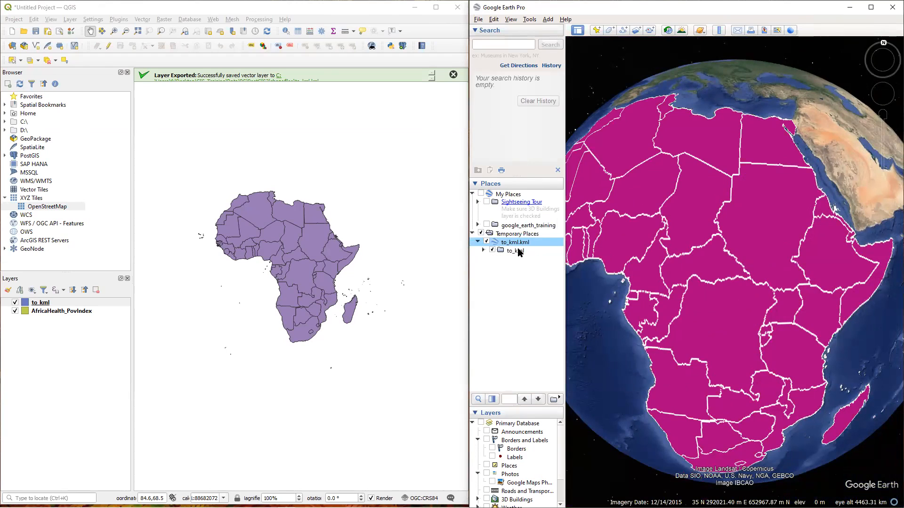
Review the view and date/time options in the to_kml.kml folder's properties, along with the commands available for it.
right_click(520, 242)
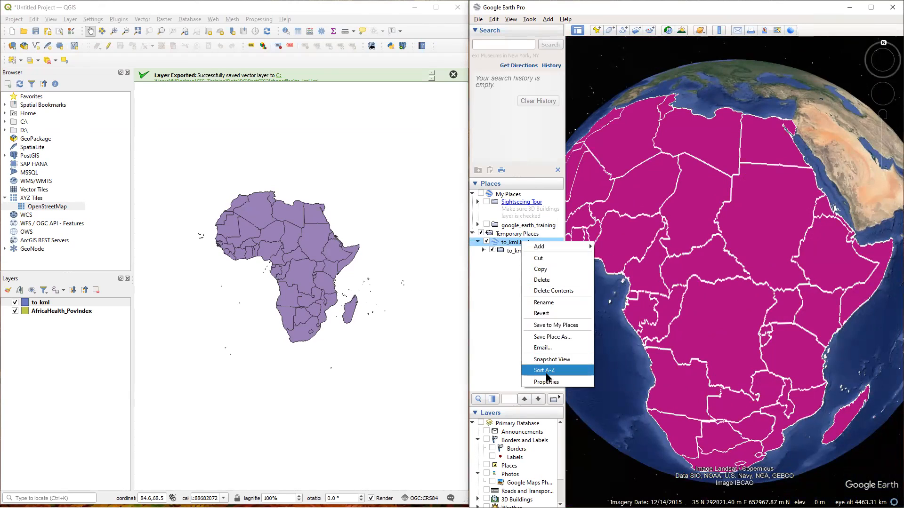
click(553, 382)
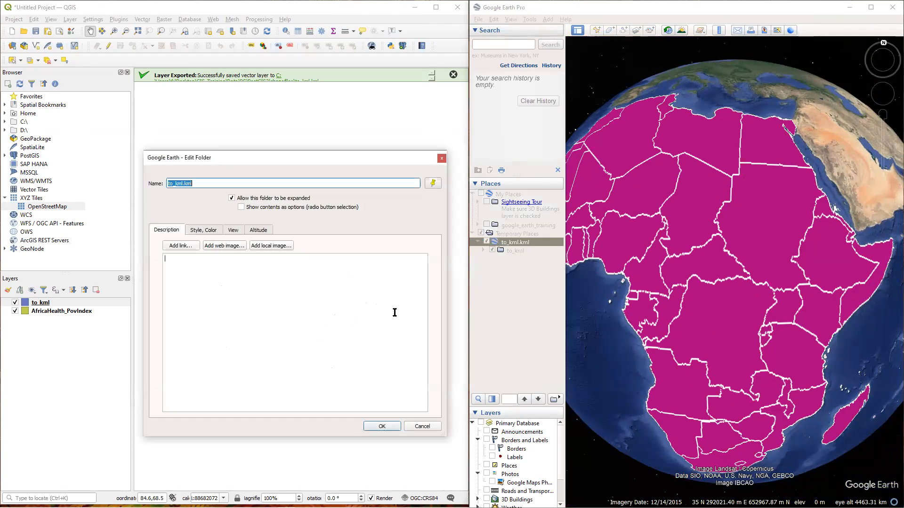
click(232, 231)
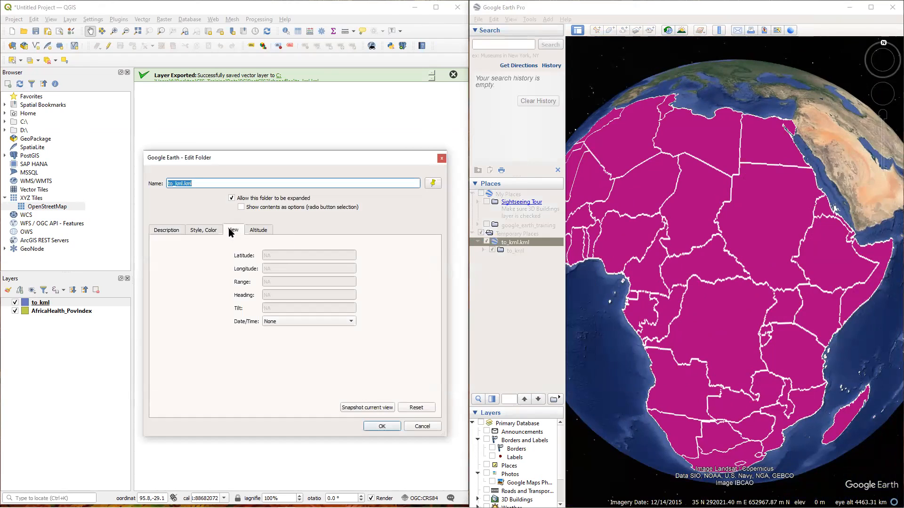
click(297, 325)
click(345, 371)
click(391, 426)
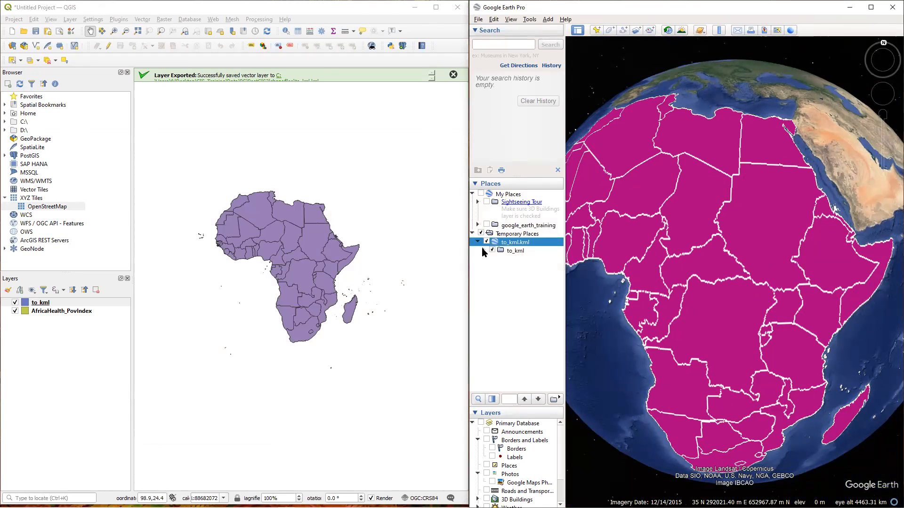
right_click(507, 250)
click(509, 244)
right_click(509, 244)
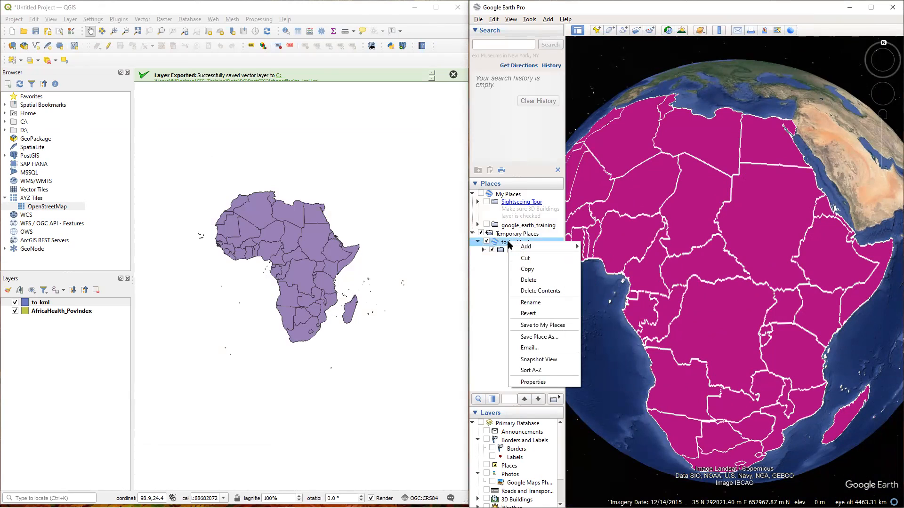
click(501, 276)
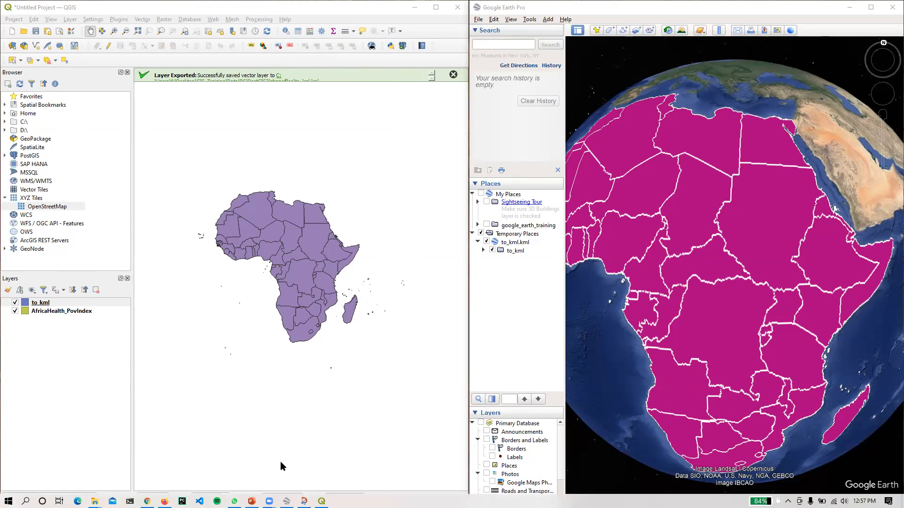
Switch to PowerPoint, start the slide show from the Exporting and Importing Data slide and advance to Further Reading.
key(super)
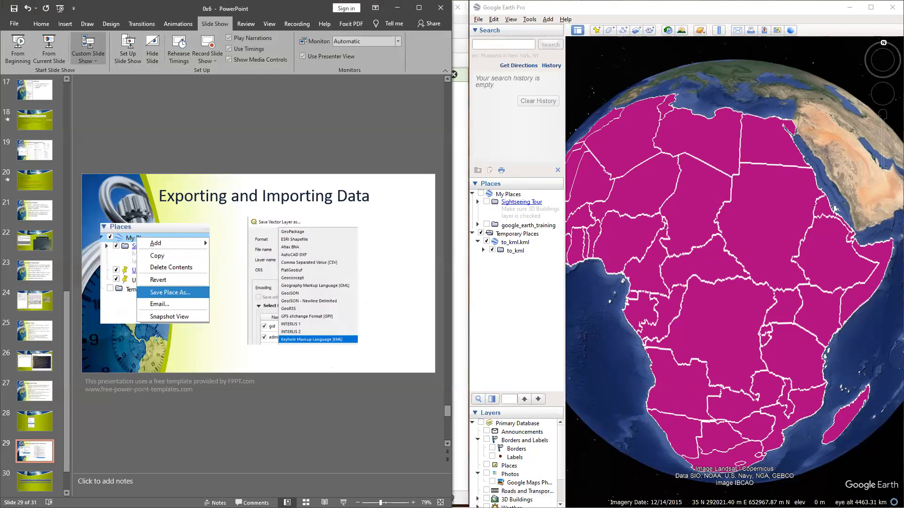
click(85, 51)
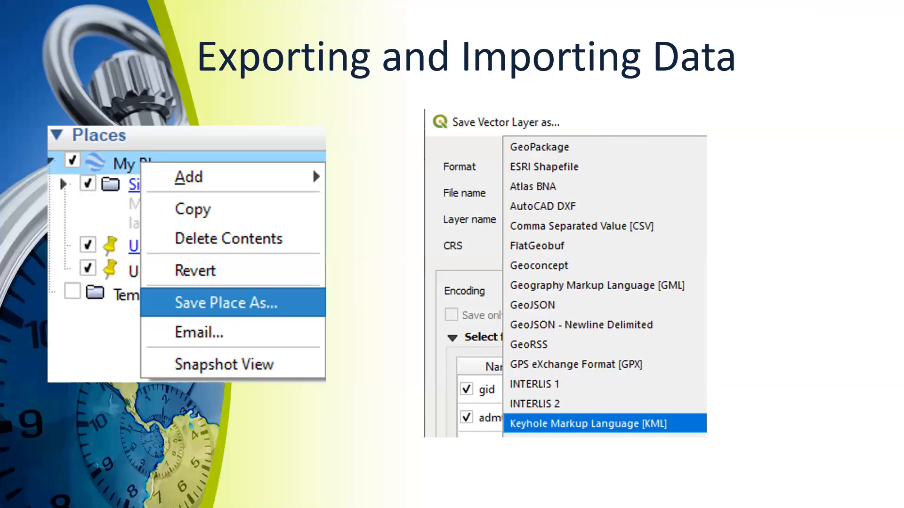
key(Right)
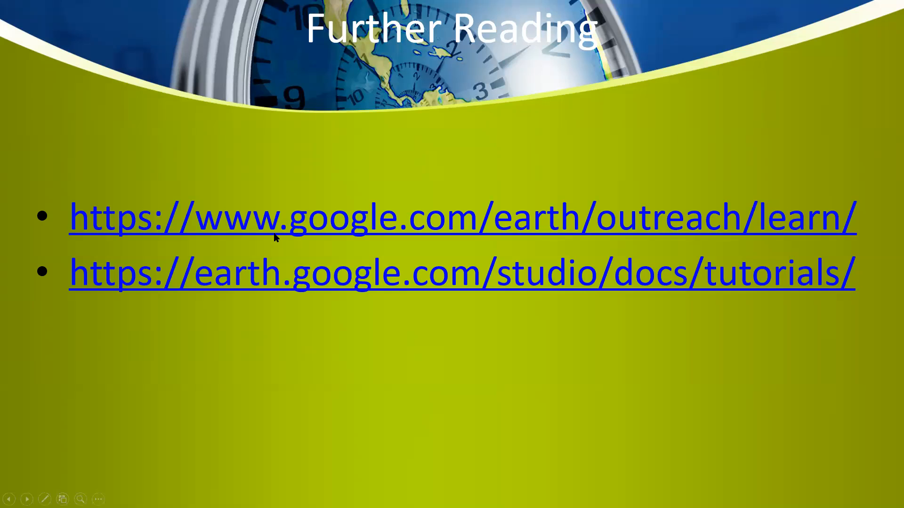
Leave the slide show and open both Further Reading links, google.com/earth/outreach/learn/ and earth.google.com/studio/docs/tutorials/, in a maximized Chrome window.
key(Escape)
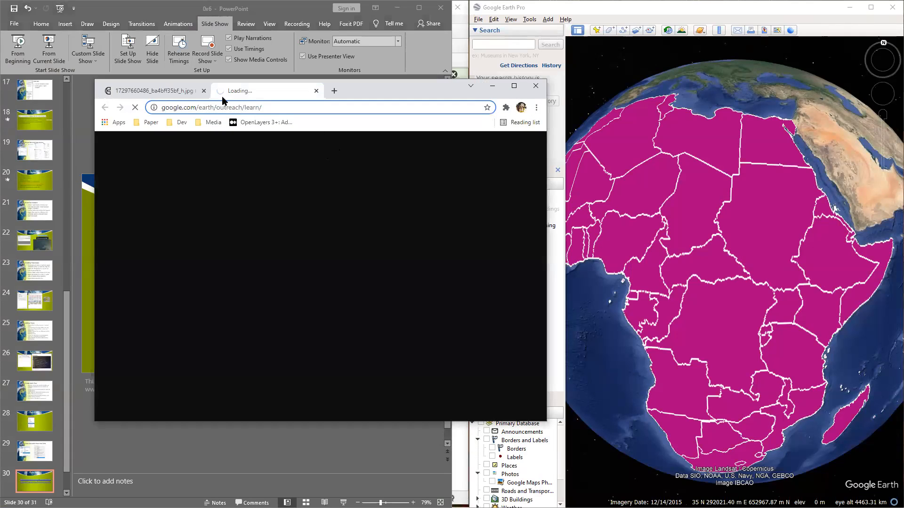
click(88, 324)
ctrl+click(143, 281)
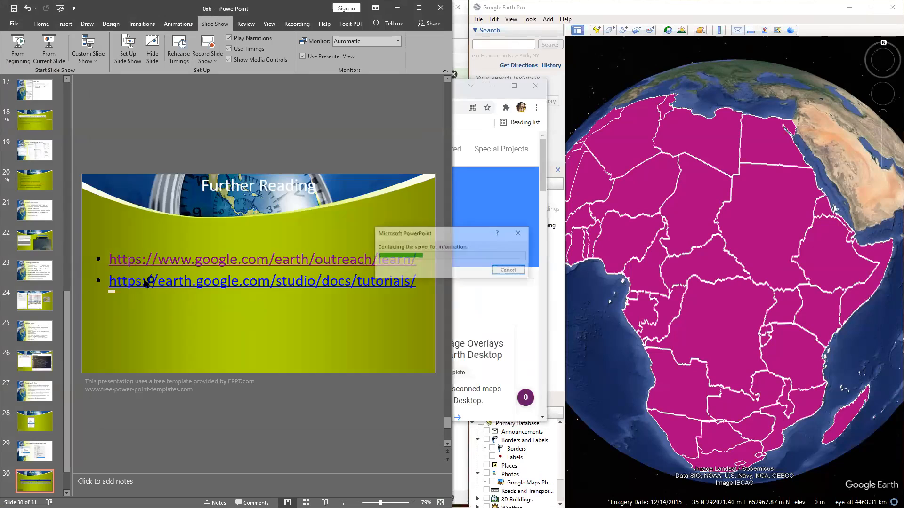
click(514, 85)
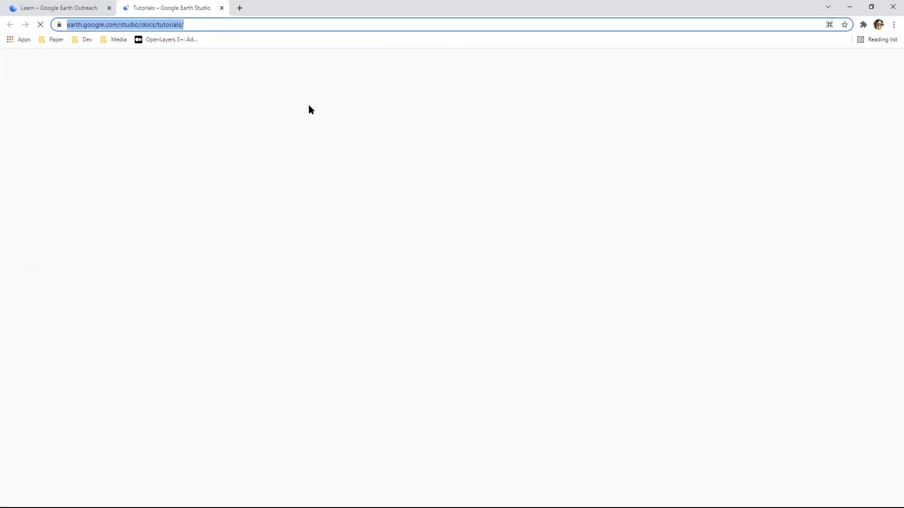
Look through the Google Earth Outreach Learn page, from the Google Earth tutorials down to My Maps and Open Data Kit.
click(63, 8)
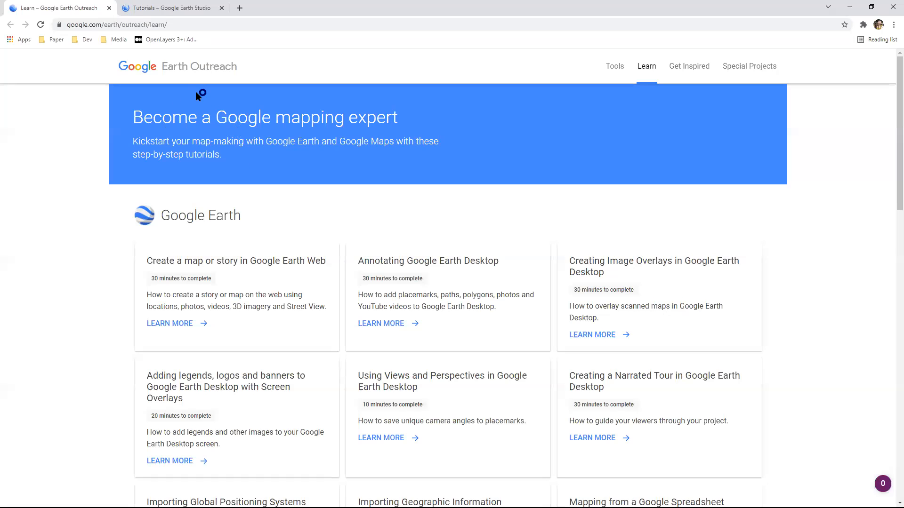
scroll(221, 211, down, 4)
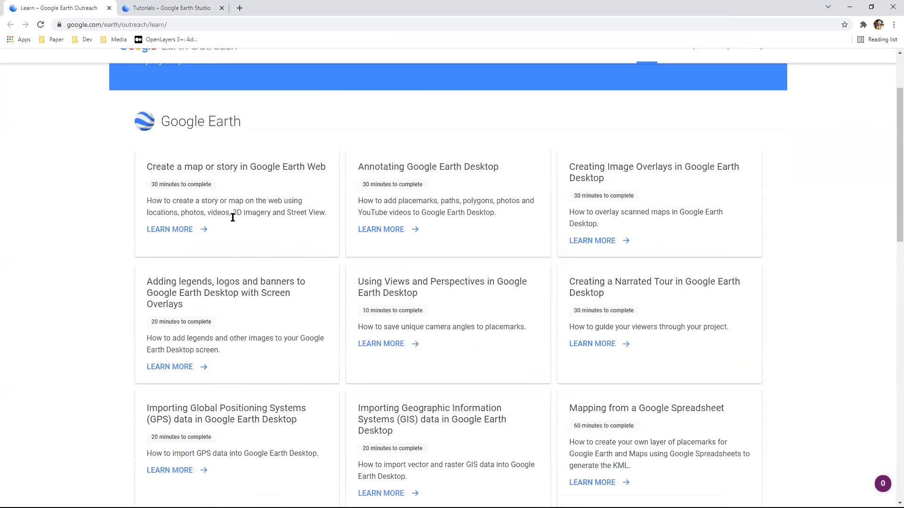
scroll(232, 217, down, 6)
click(172, 24)
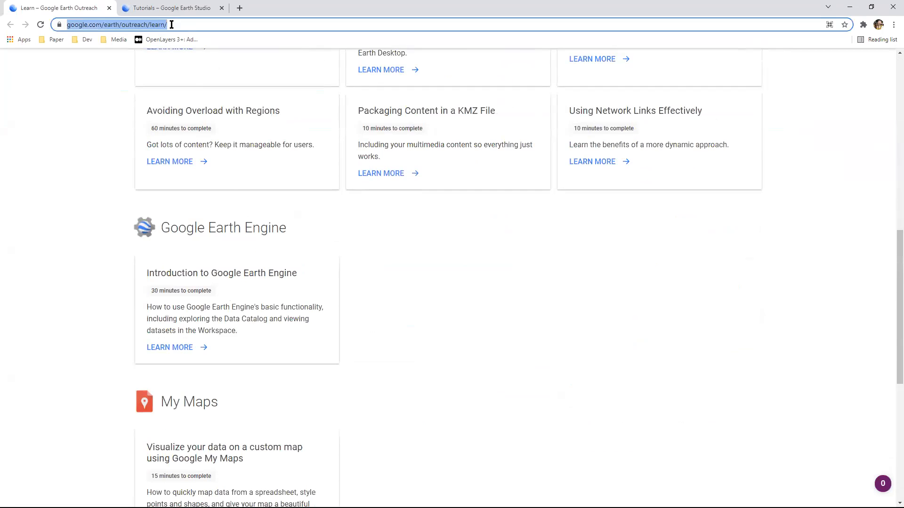
key(Return)
scroll(436, 364, down, 5)
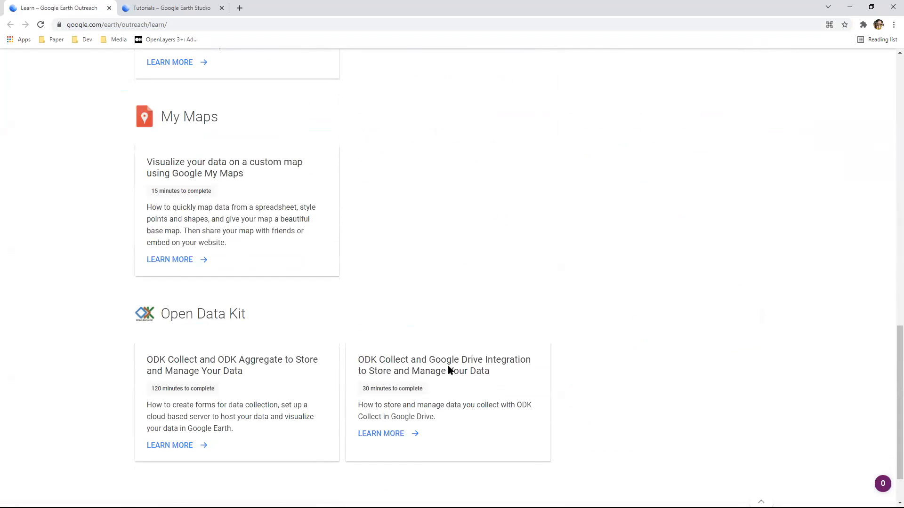
Look through the video tutorials on the Google Earth Studio Tutorials page, down to Camera Target & Multi-View.
click(171, 8)
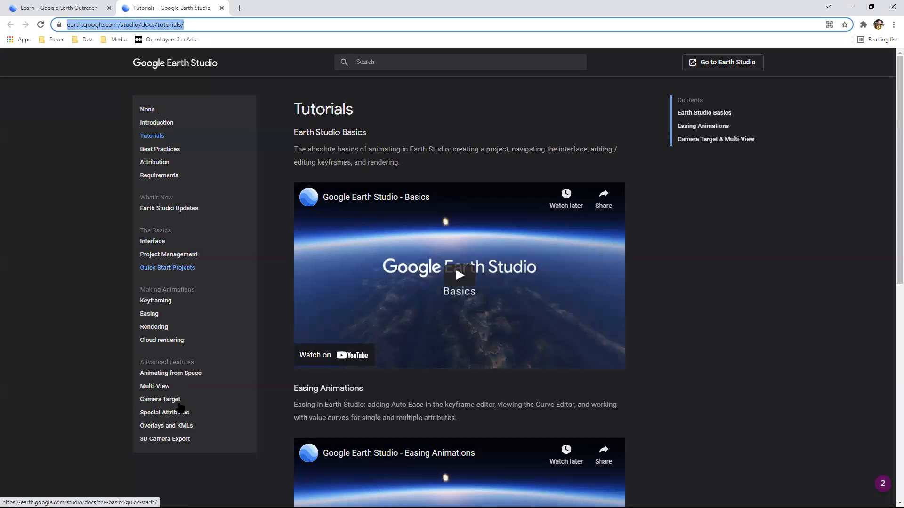
scroll(57, 280, down, 3)
scroll(57, 280, down, 5)
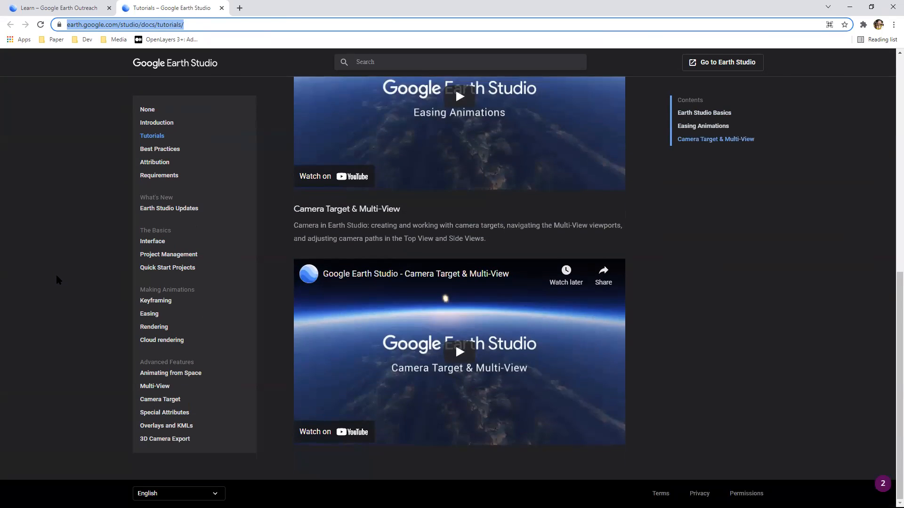
scroll(56, 280, up, 10)
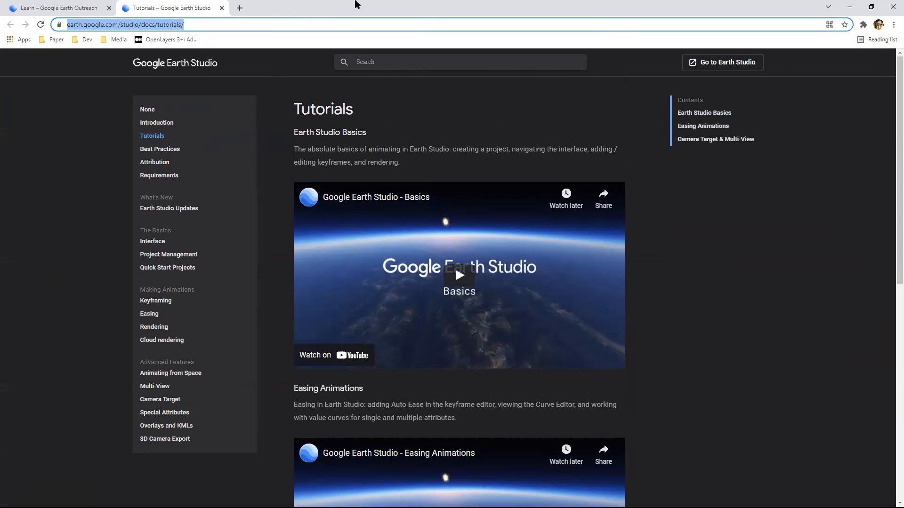
Minimize the browser, resume the PowerPoint slide show from the Further Reading slide and advance to the END slide.
drag(735, 4, 496, 99)
click(496, 99)
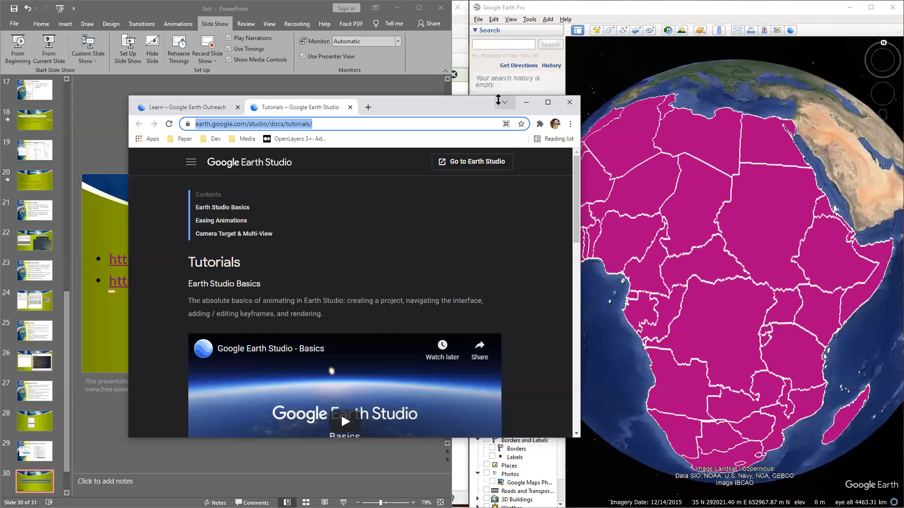
click(397, 106)
click(526, 102)
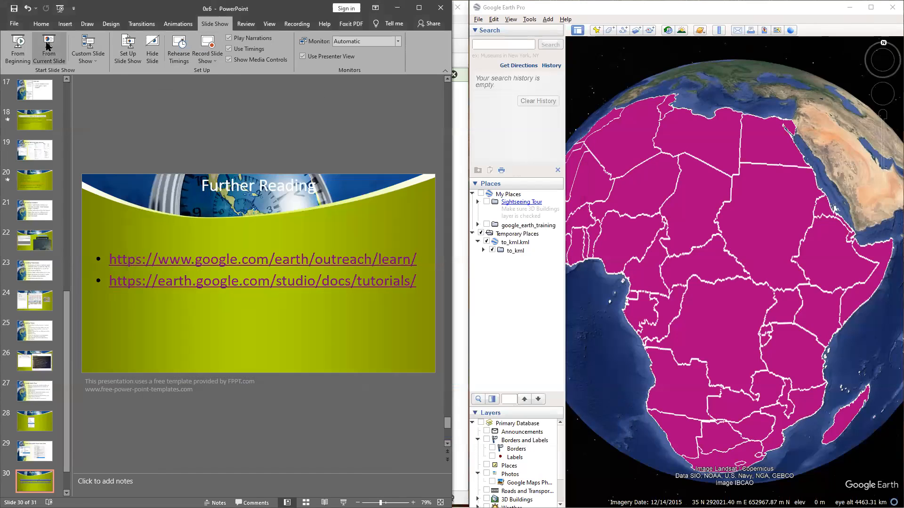
click(49, 46)
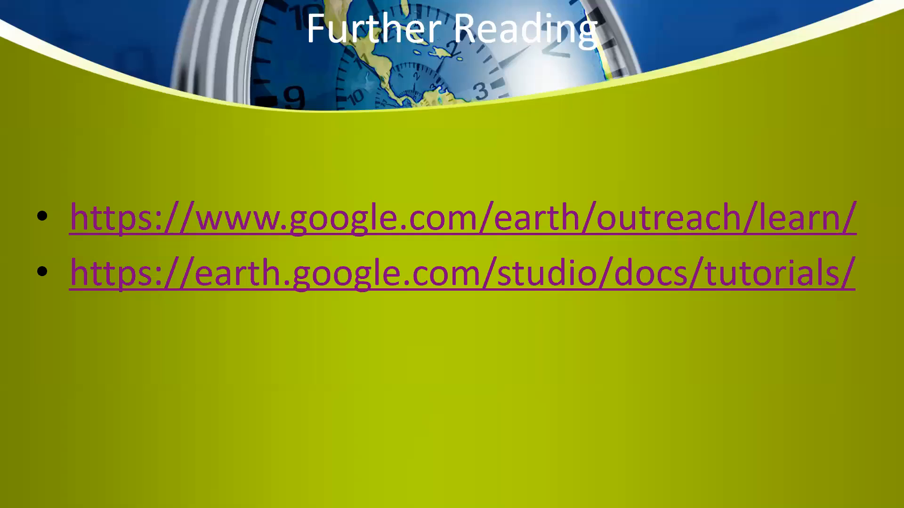
key(Right)
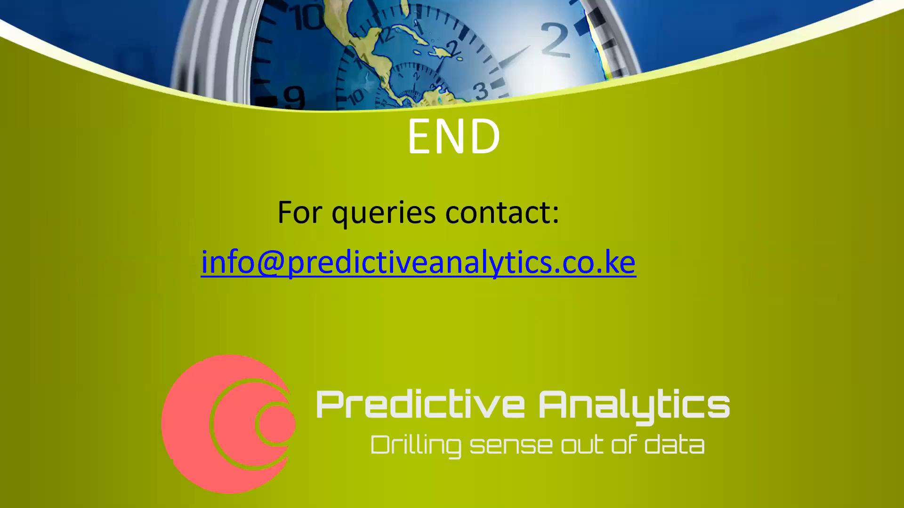